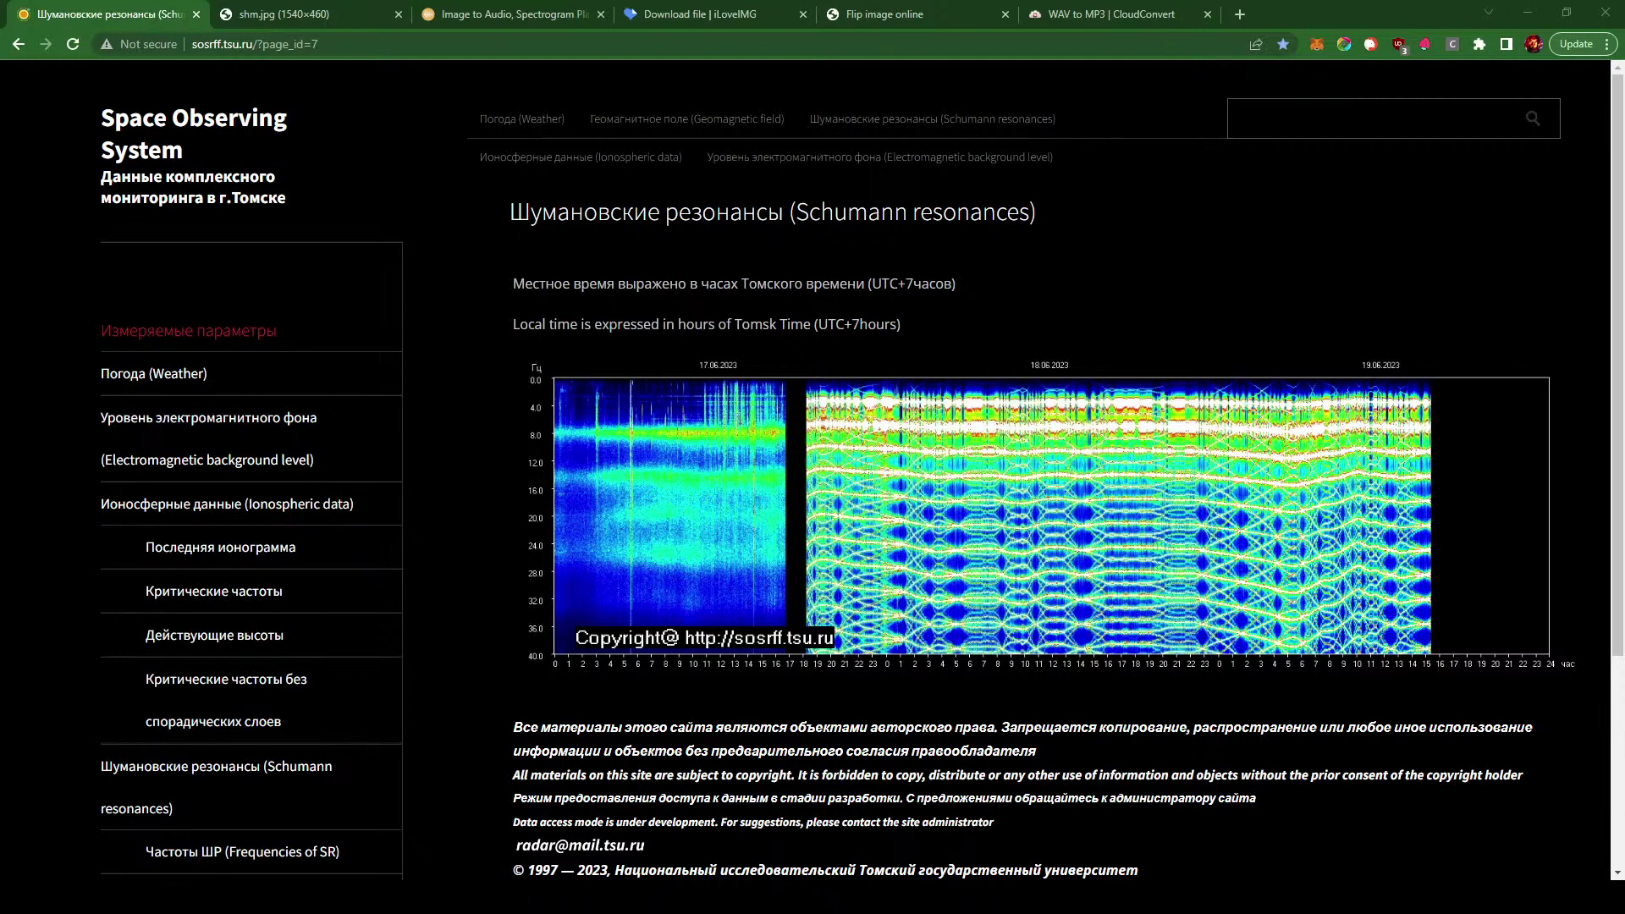
- Close the old shm.jpg tab and reopen the spectrogram's source image shm.jpg through the image element in the Schumann resonances page code
left_click(398, 14)
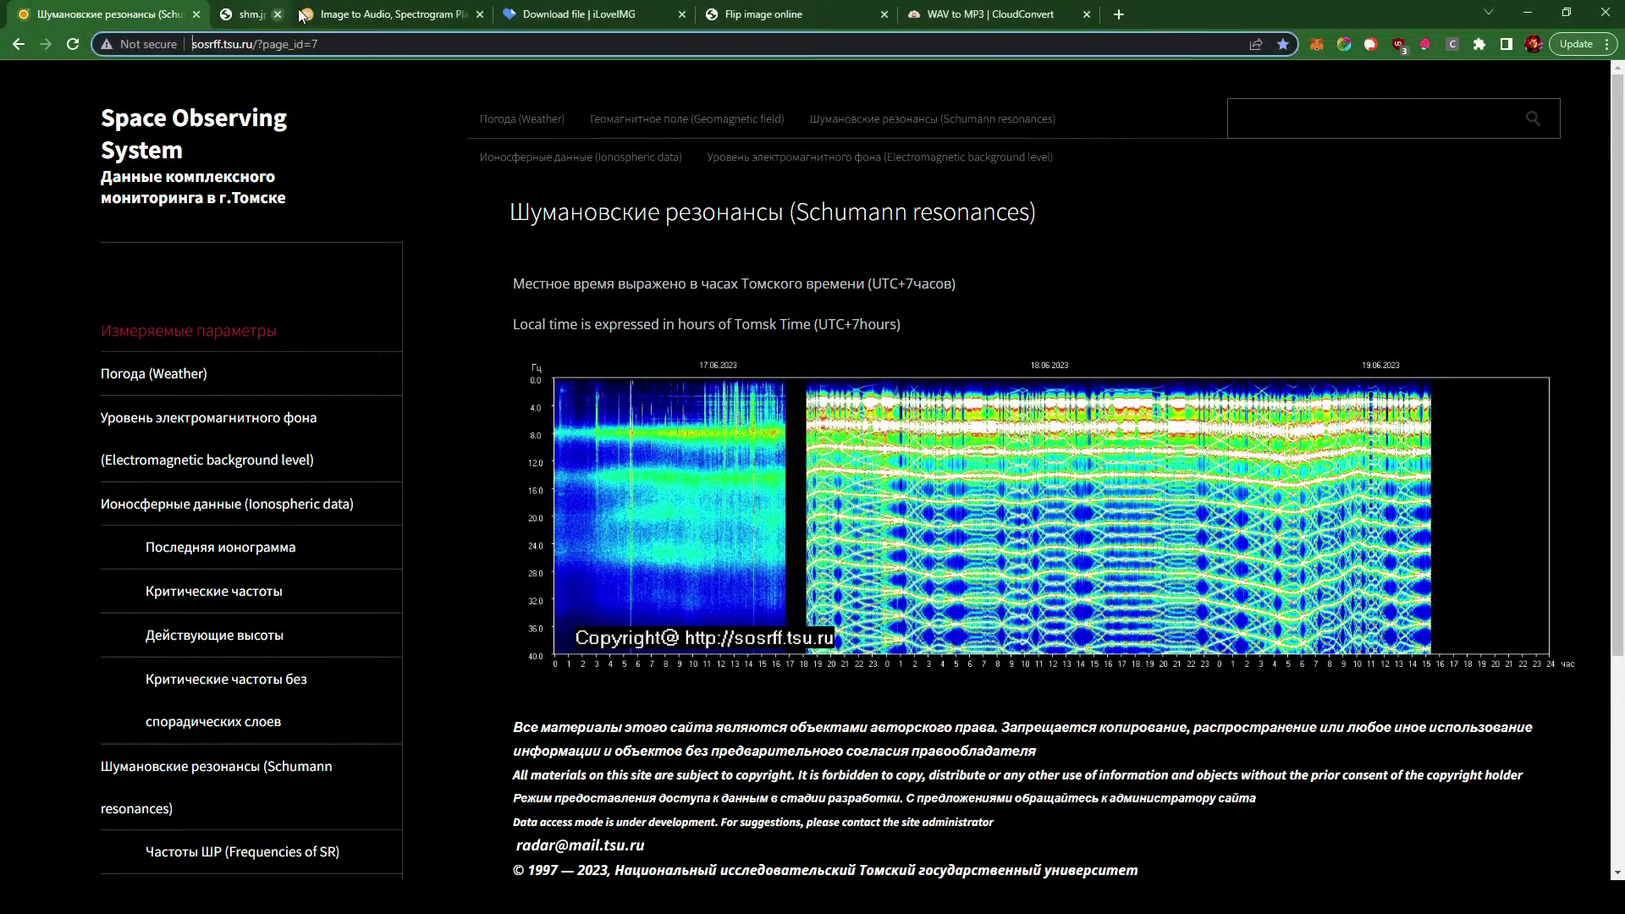
left_click(1166, 225)
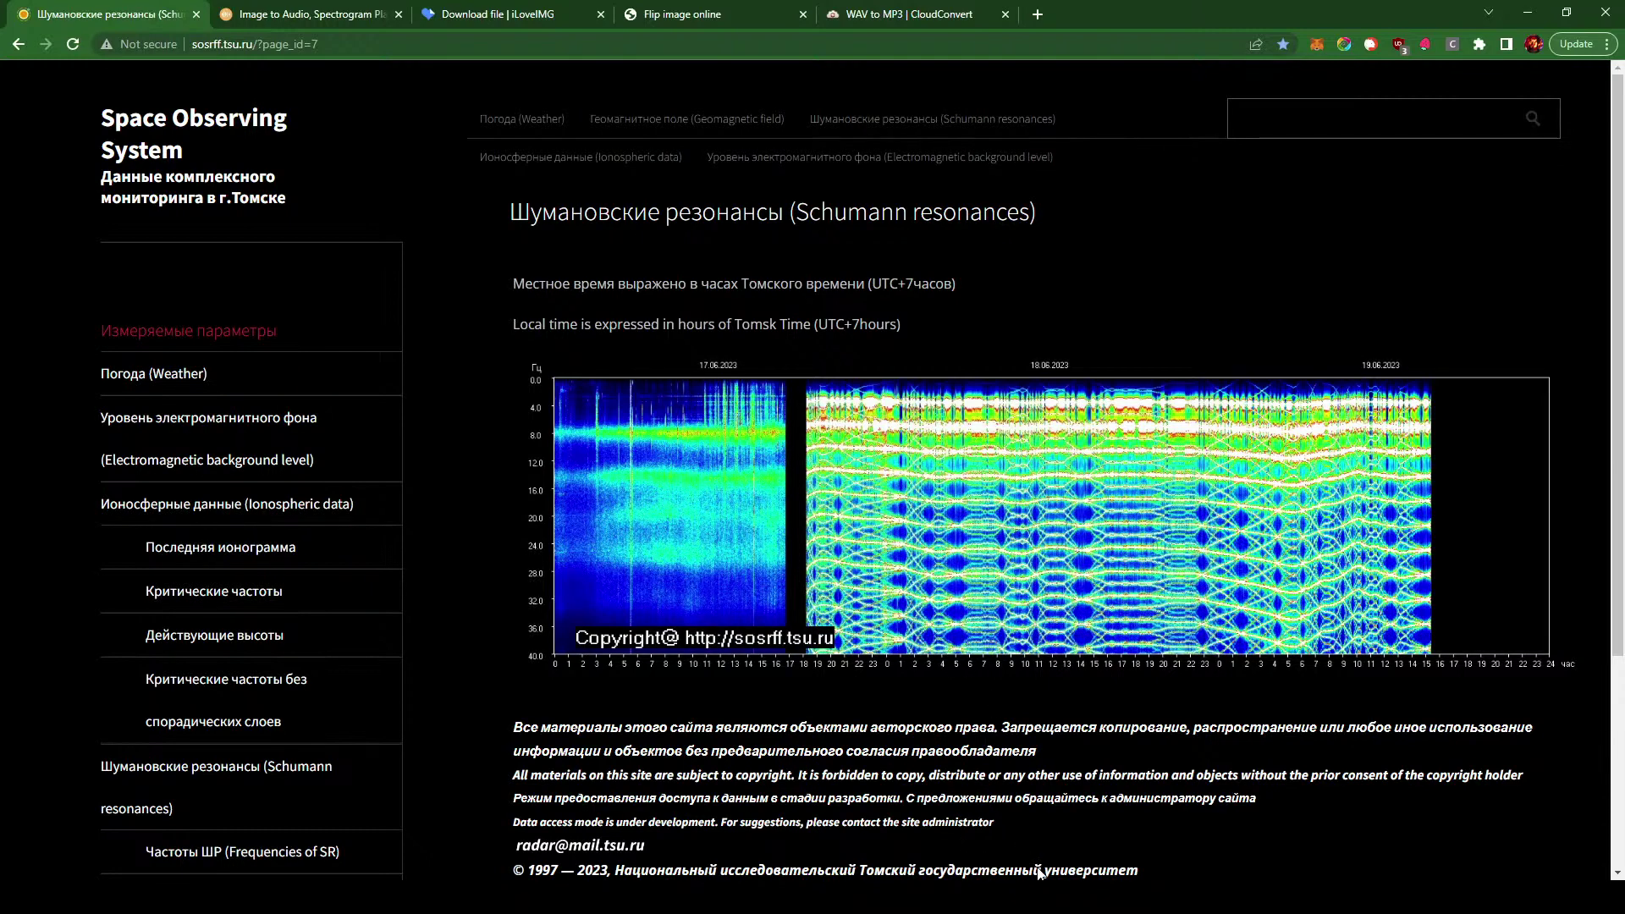
key("ctrl+shift+c")
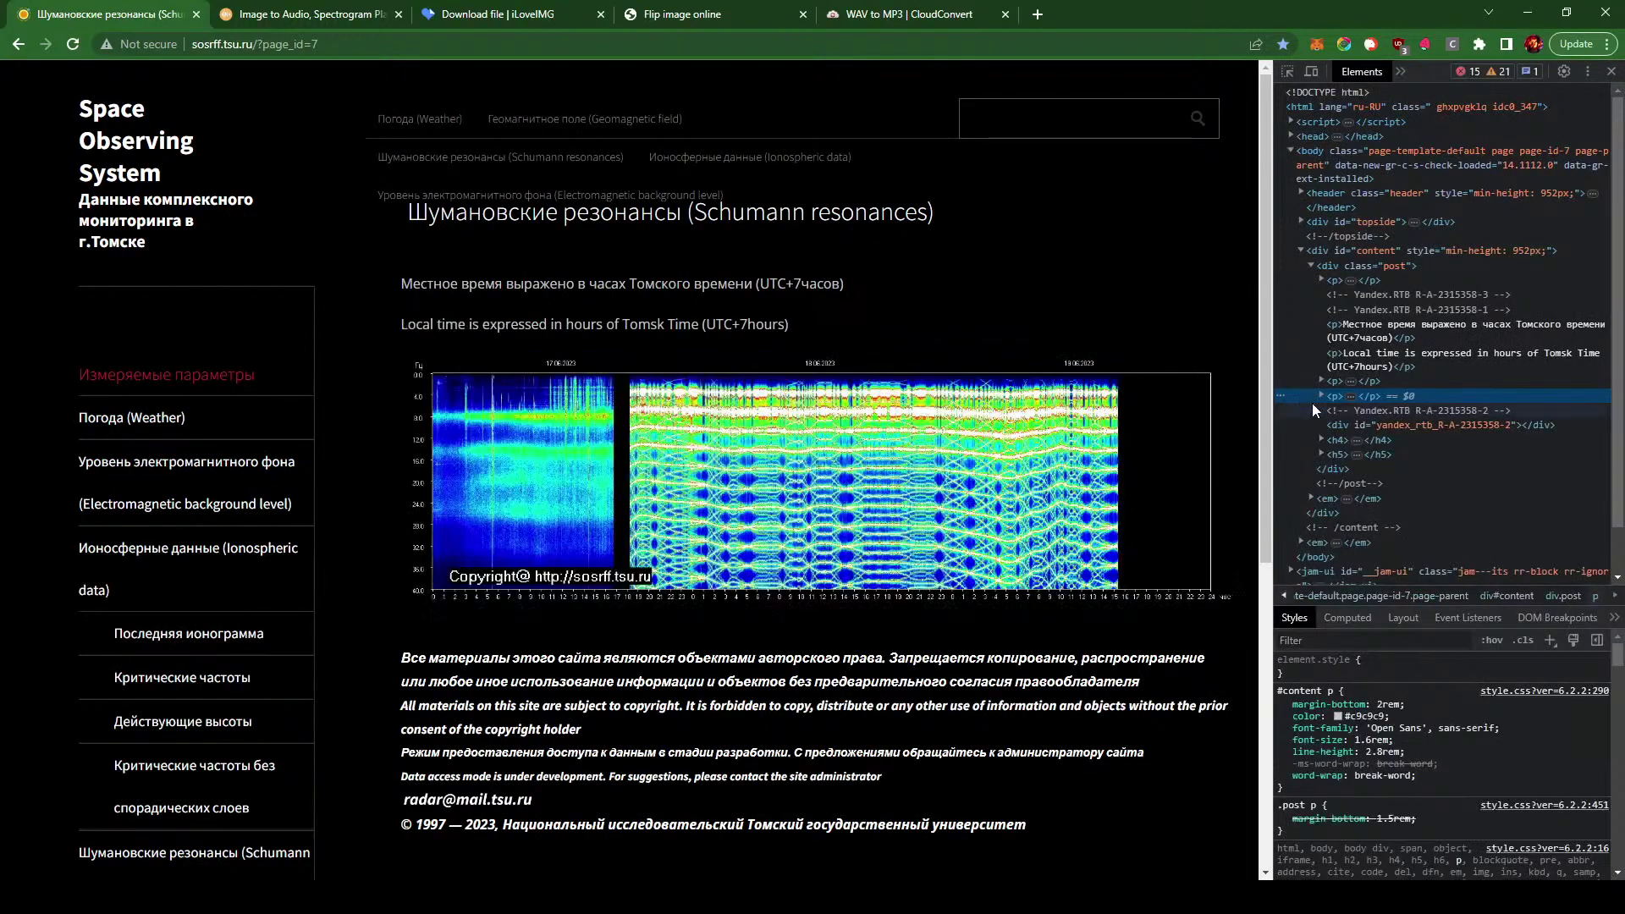
left_click(1314, 399)
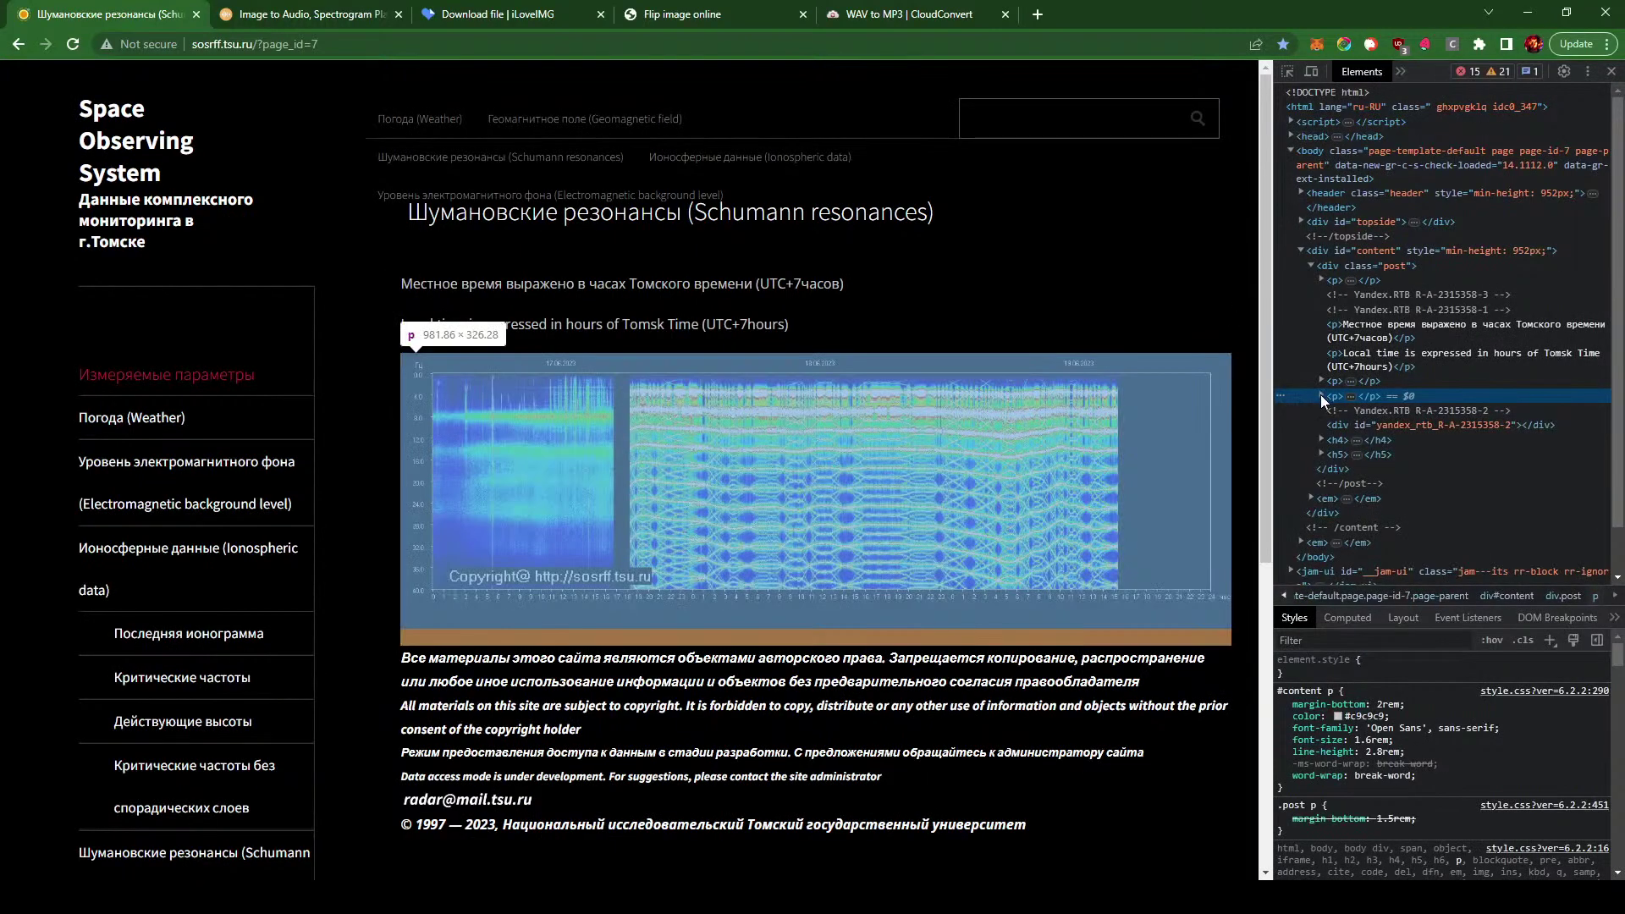
left_click(1320, 396)
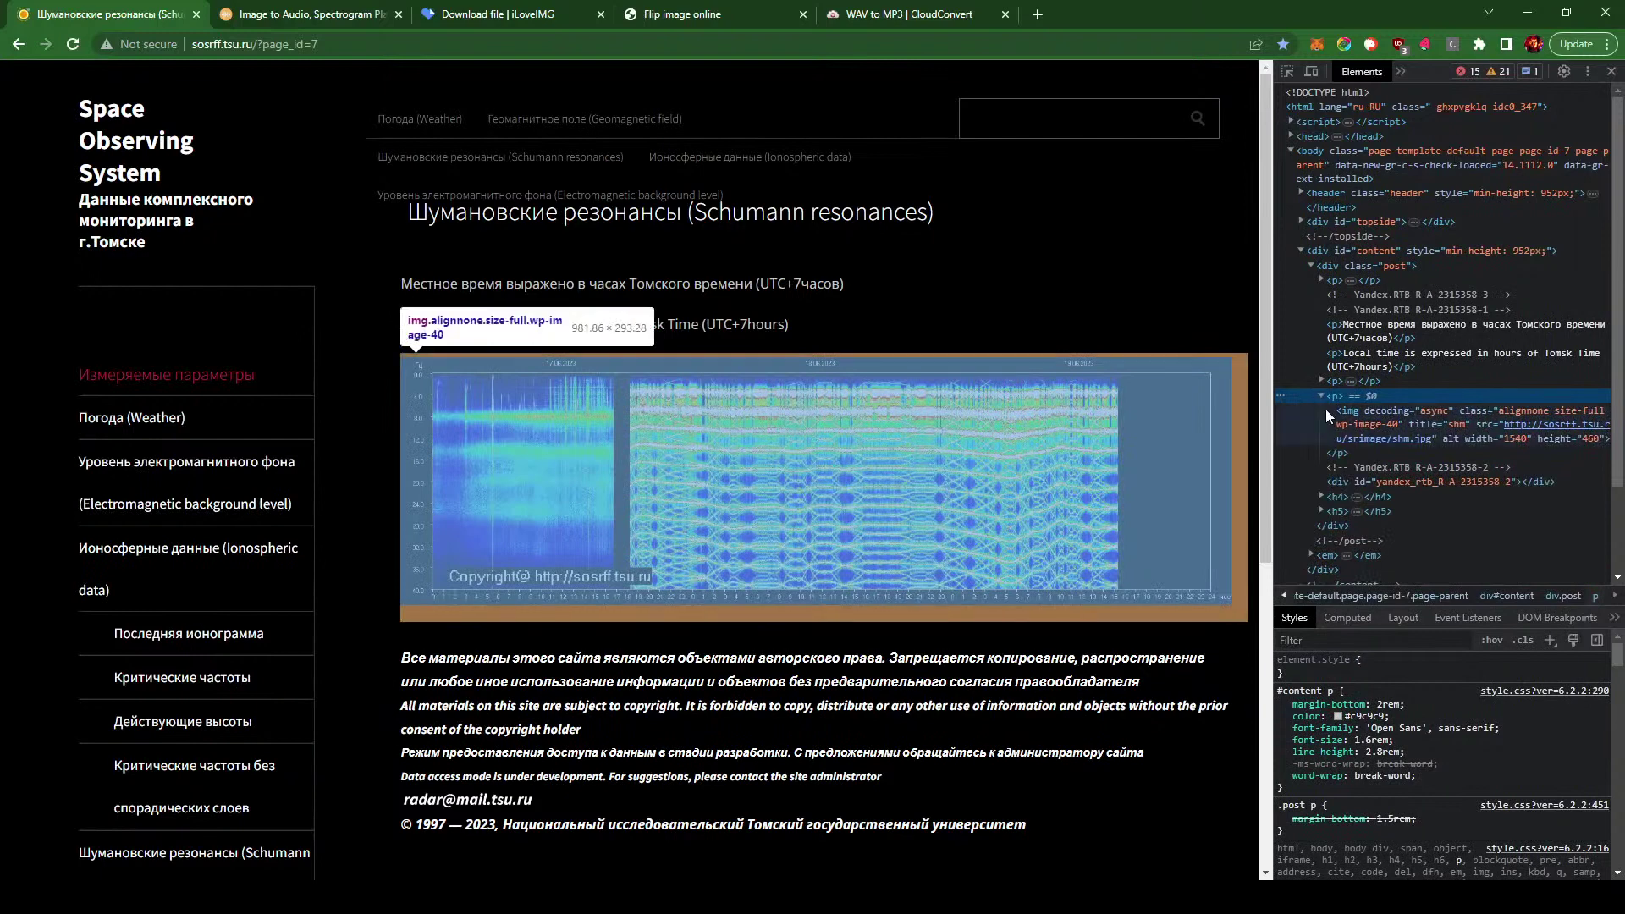
left_click(1401, 439)
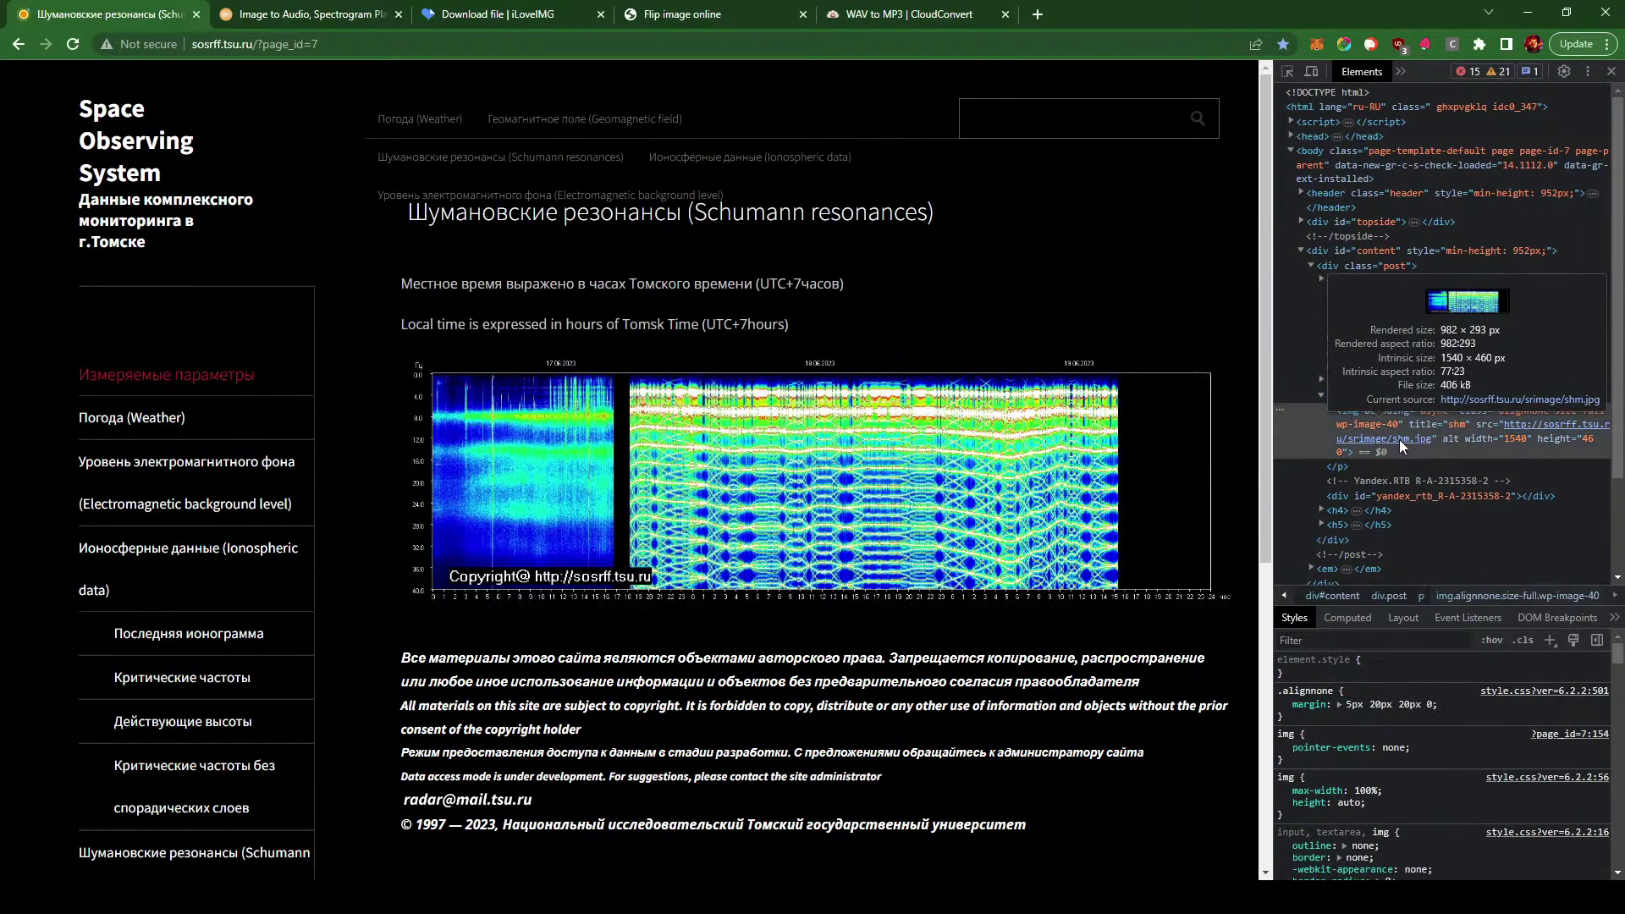
left_click(1466, 418)
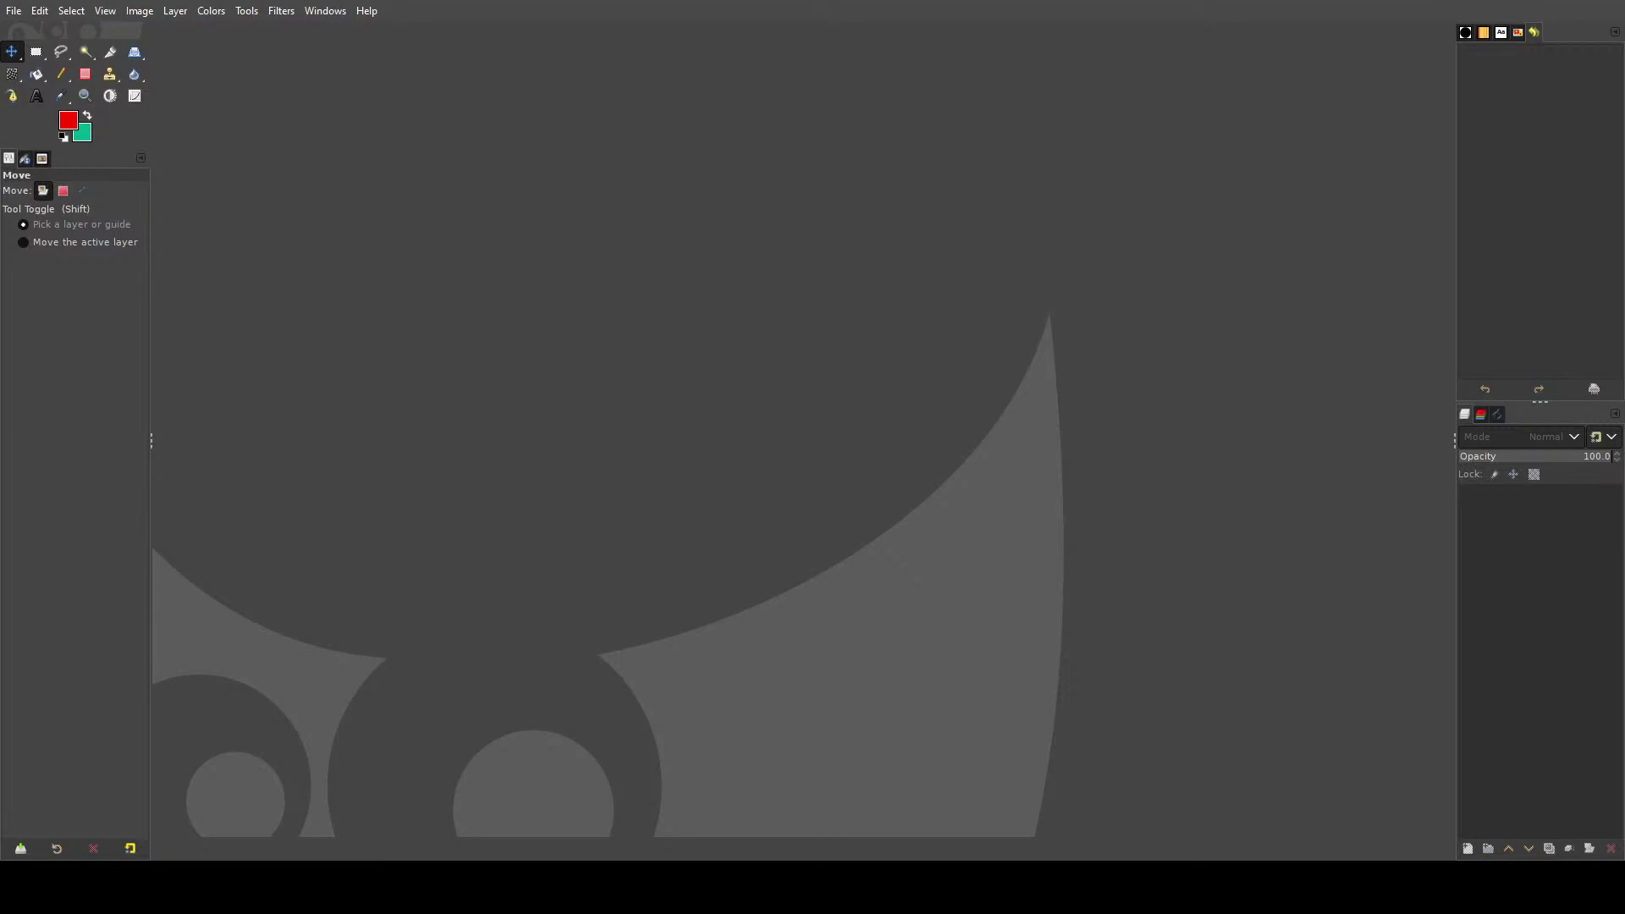
- Switch to GIMP, paste the copied spectrogram as a new image and crop it to 863 × 399 px at position 467, 30
key("ctrl+shift+v")
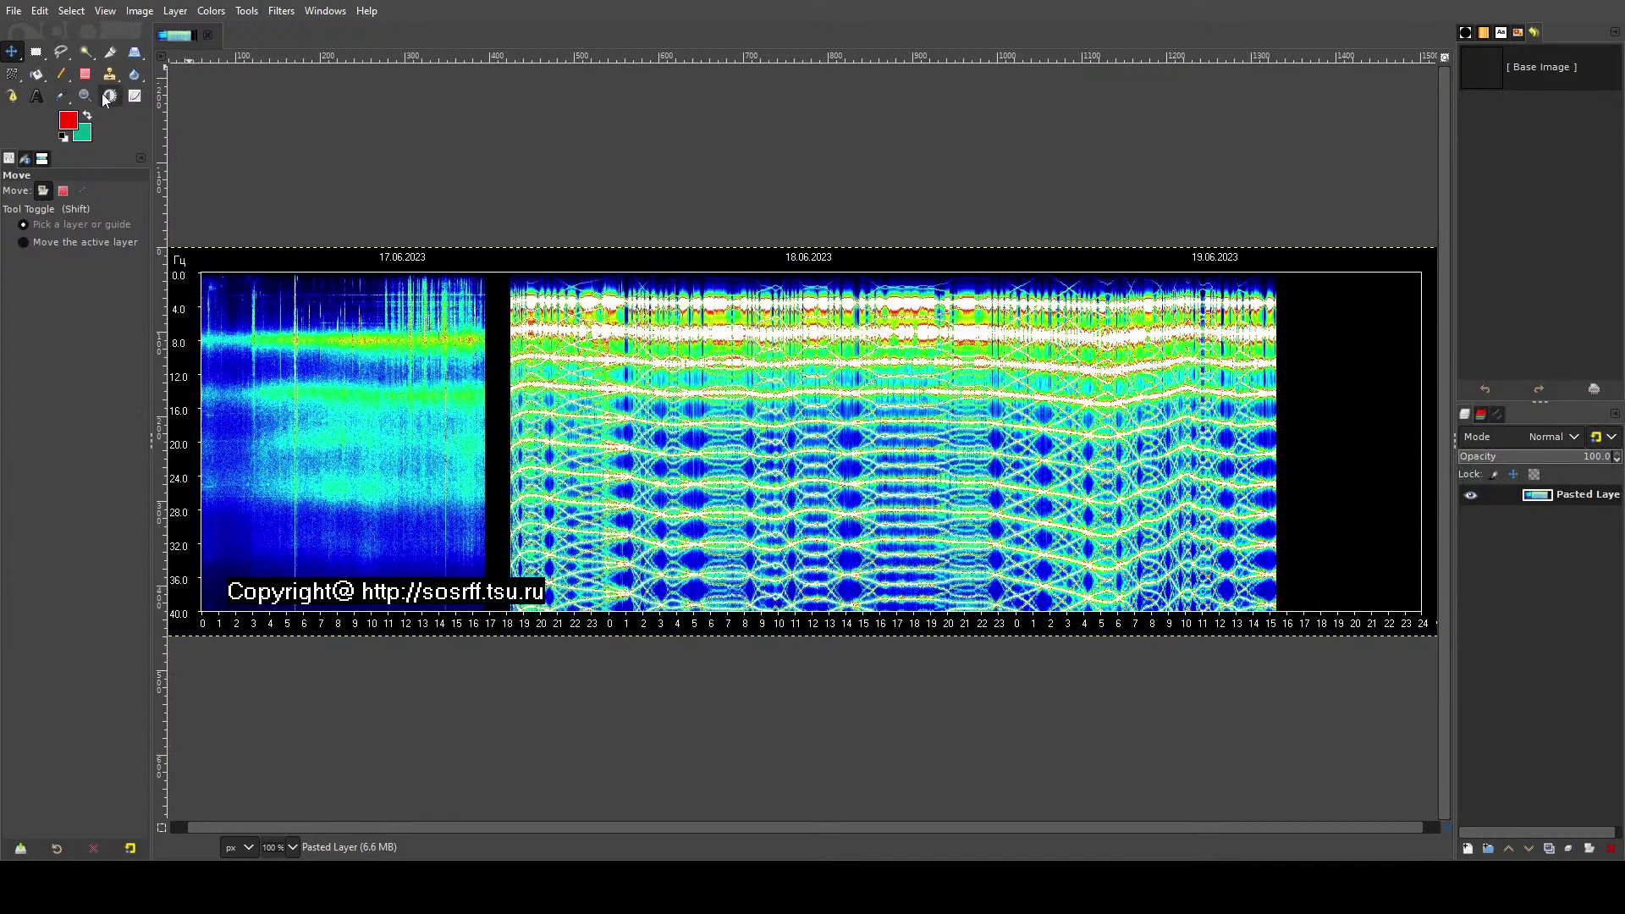
left_click(110, 52)
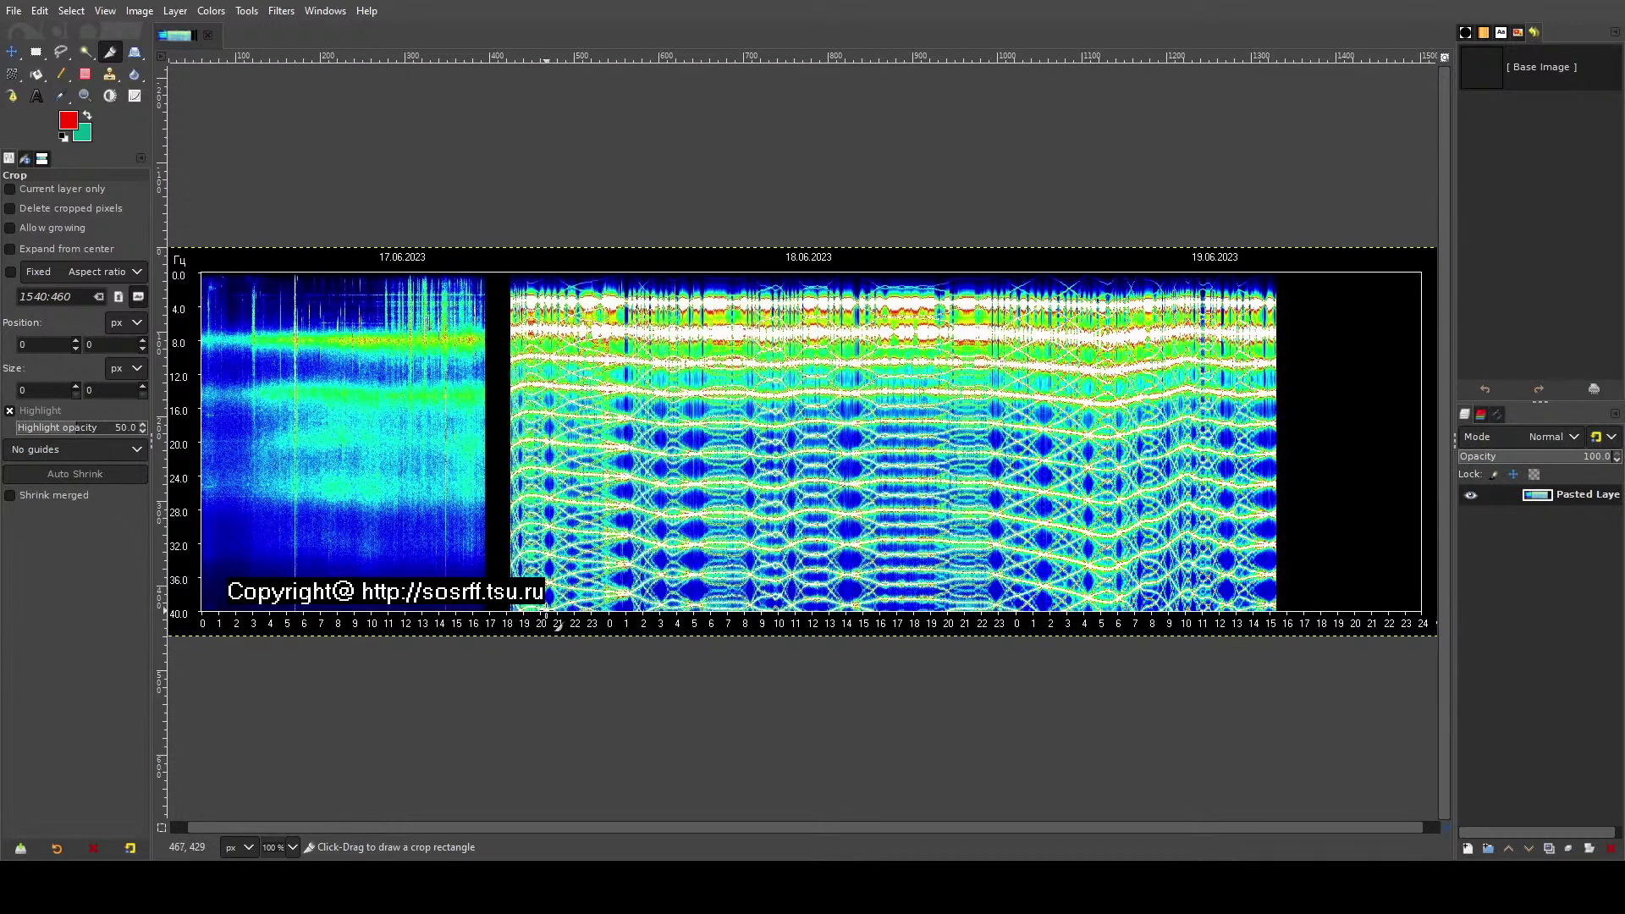
left_click_drag(551, 611, 1277, 271)
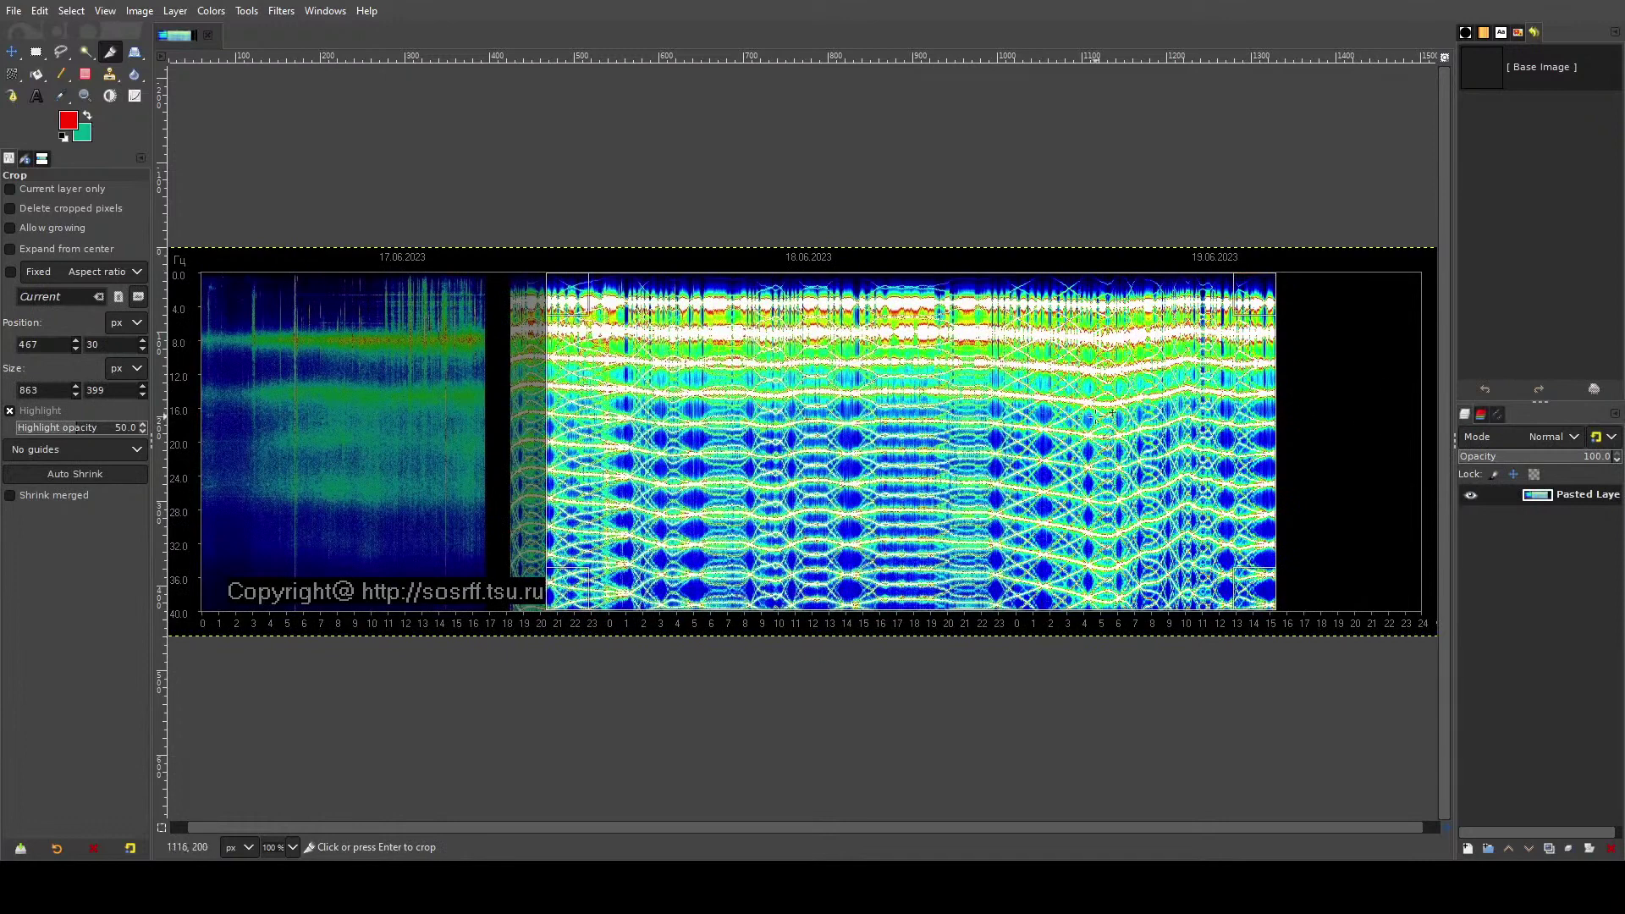
left_click(882, 421)
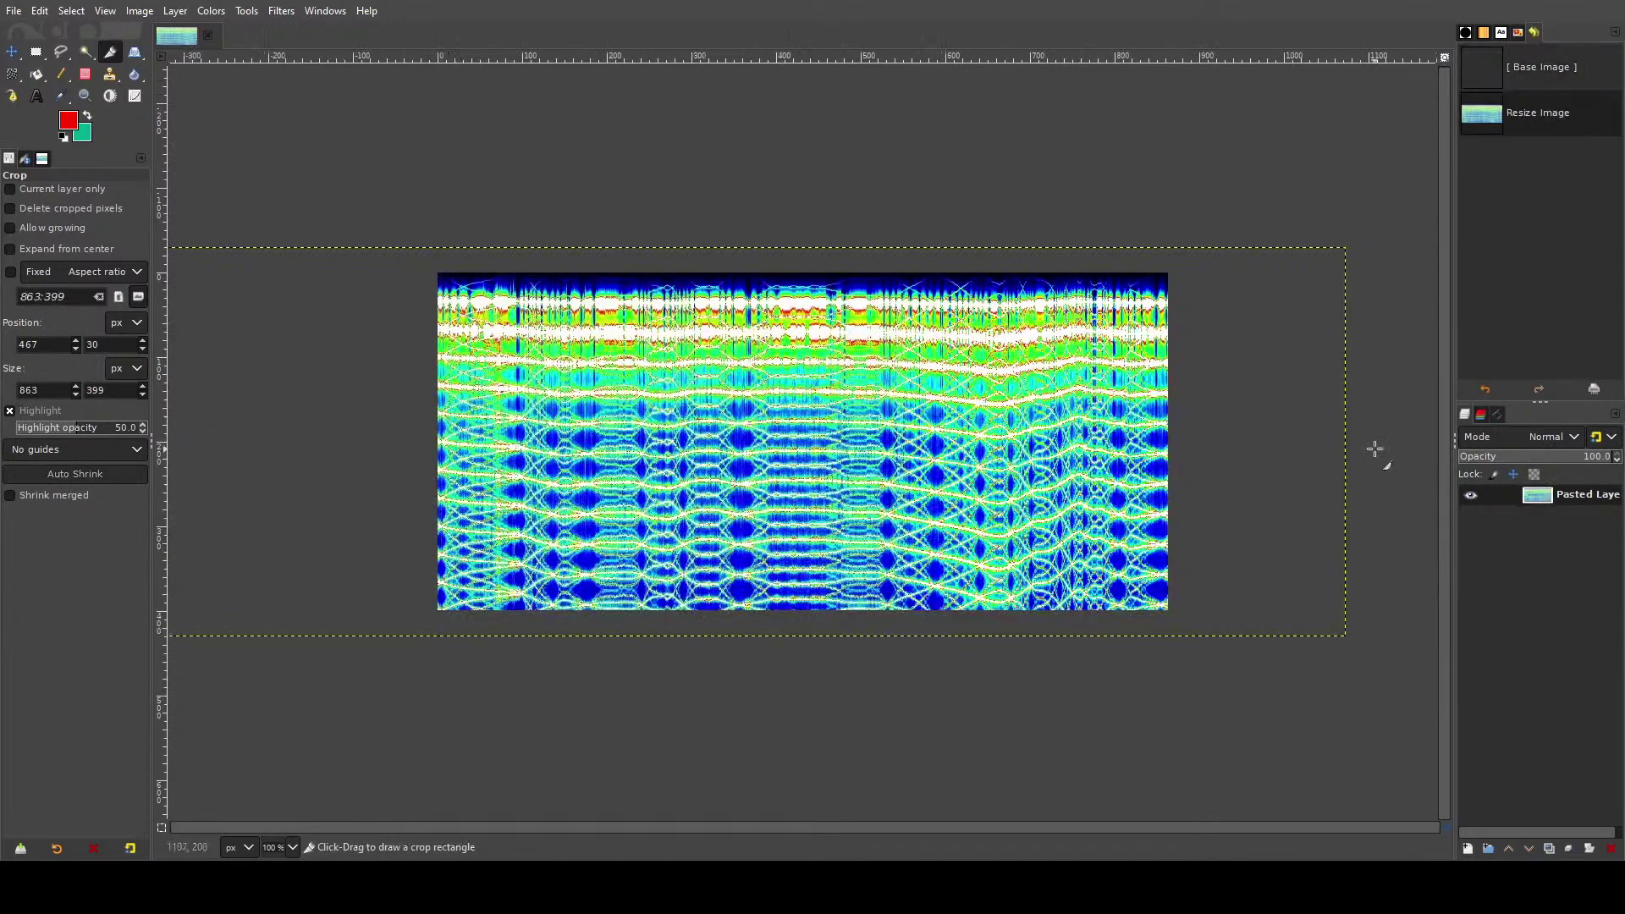
- Start exporting the cropped spectrogram image to a file
left_click(105, 11)
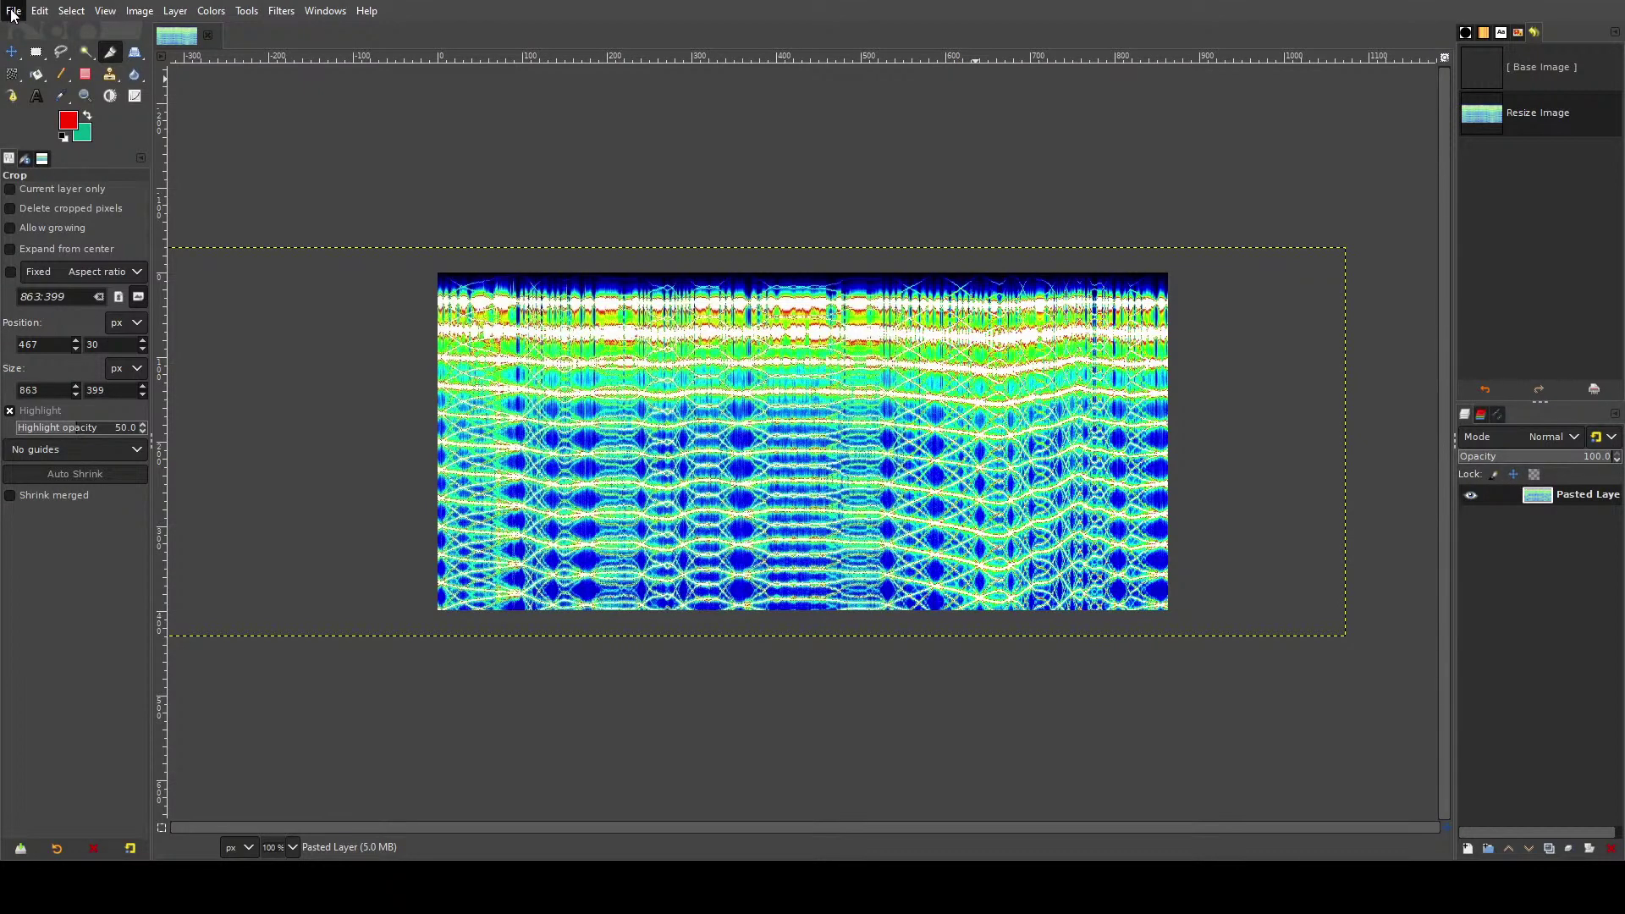
left_click(92, 272)
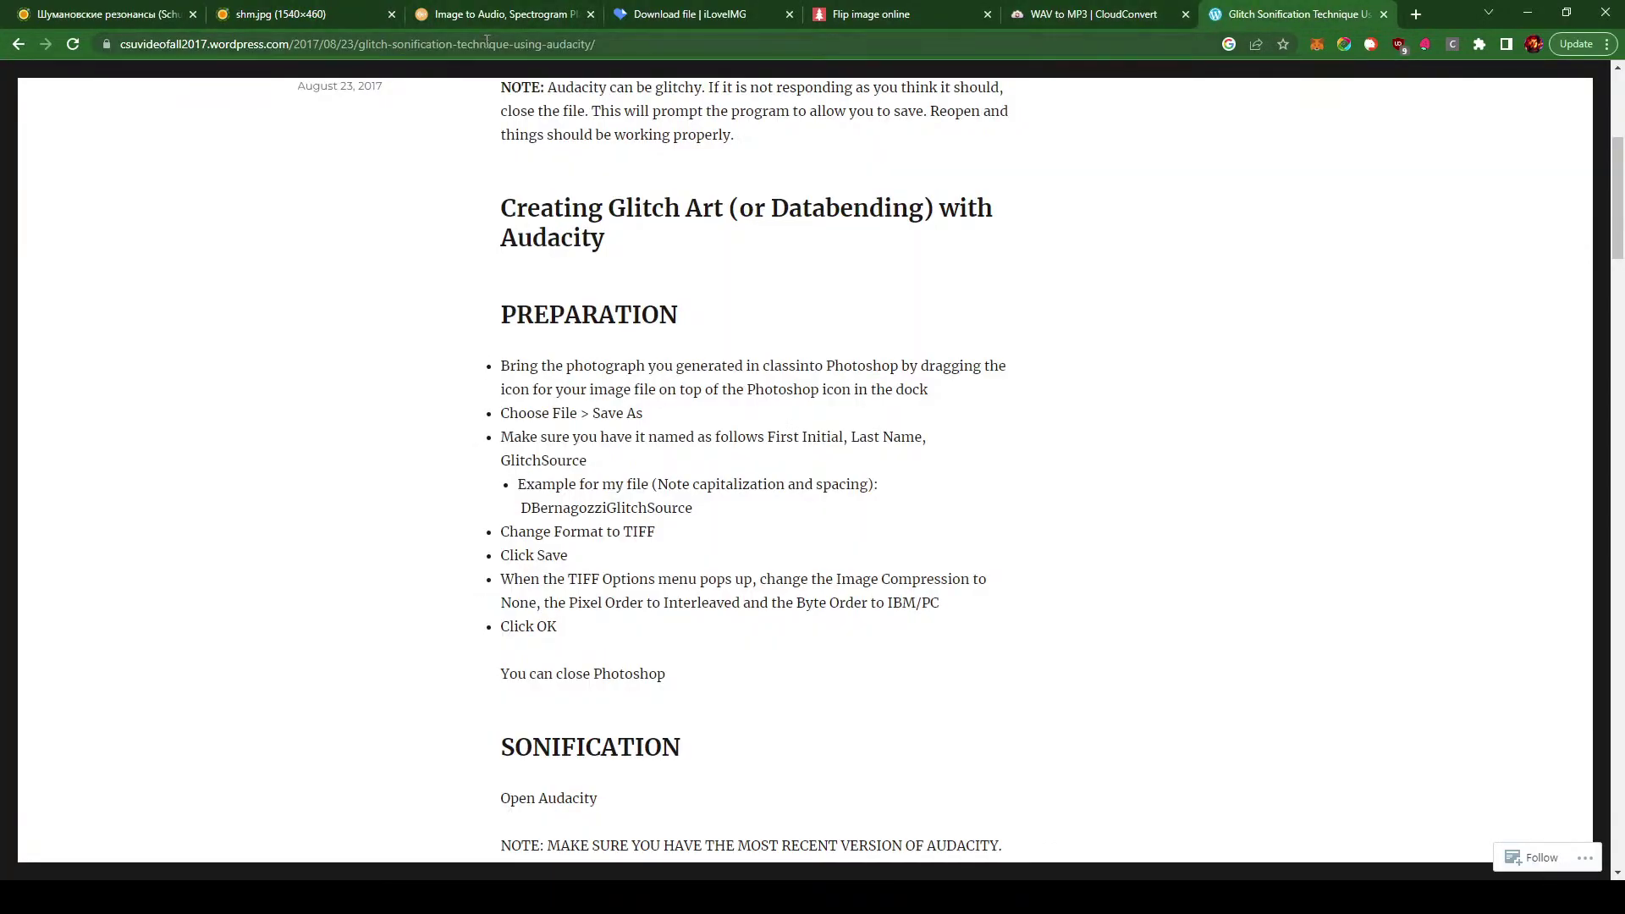
- Select the web address of the Glitch Sonification Technique Using Audacity article and return to the article's title
left_click(486, 44)
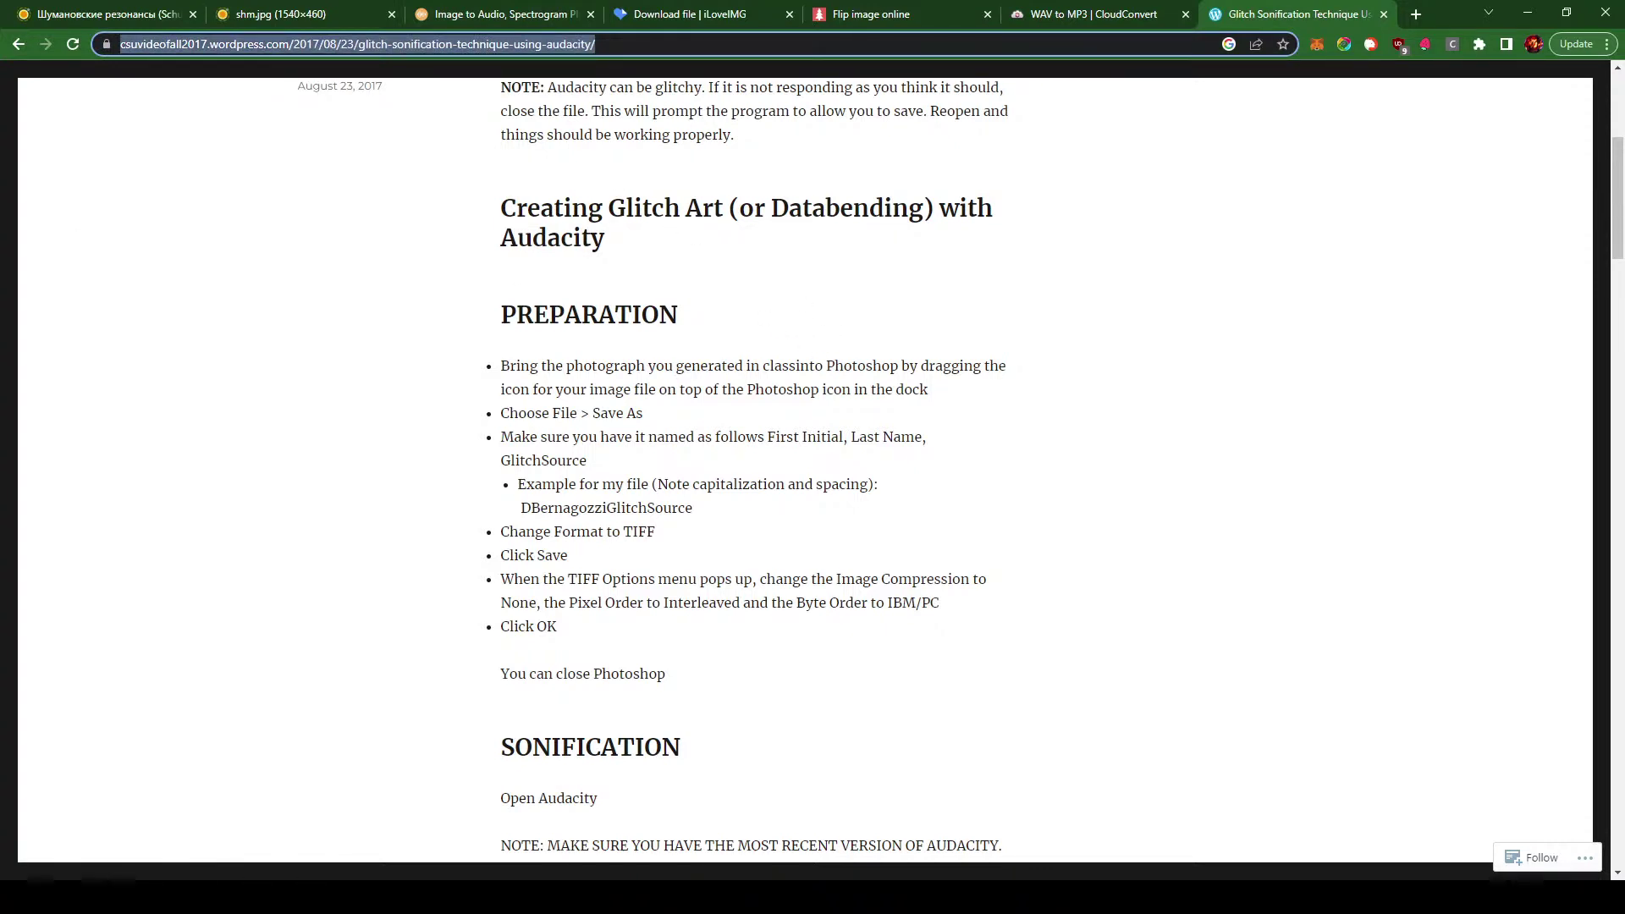
scroll(669, 412, "up", 2)
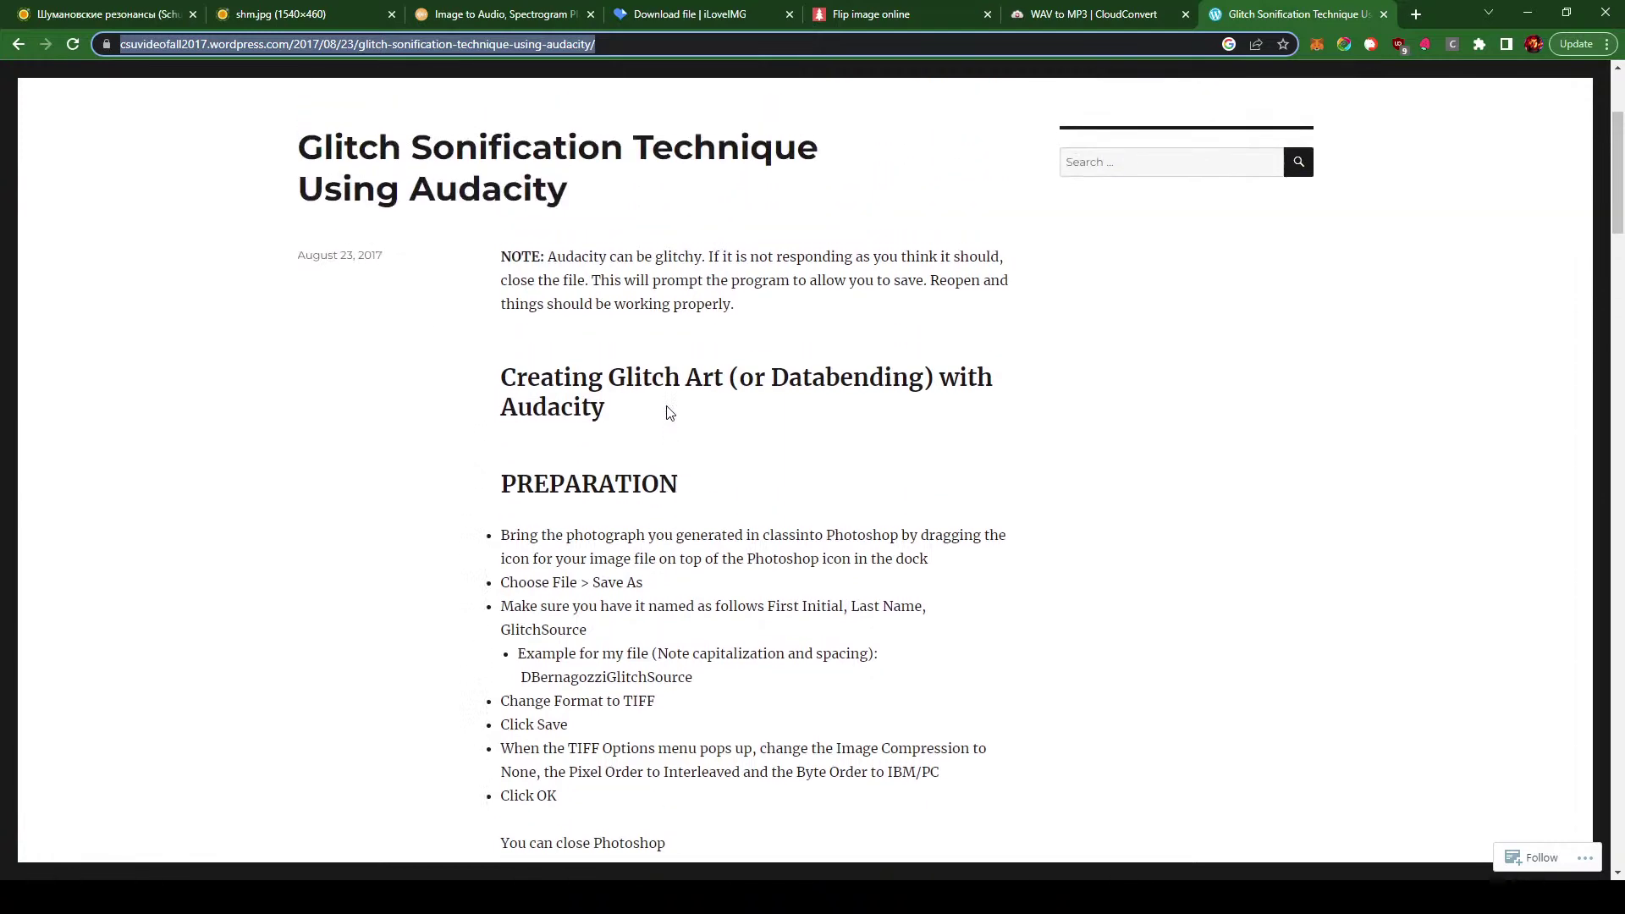
- Search Google for "tiff metadata manipulation" in a new tab
left_click(1416, 14)
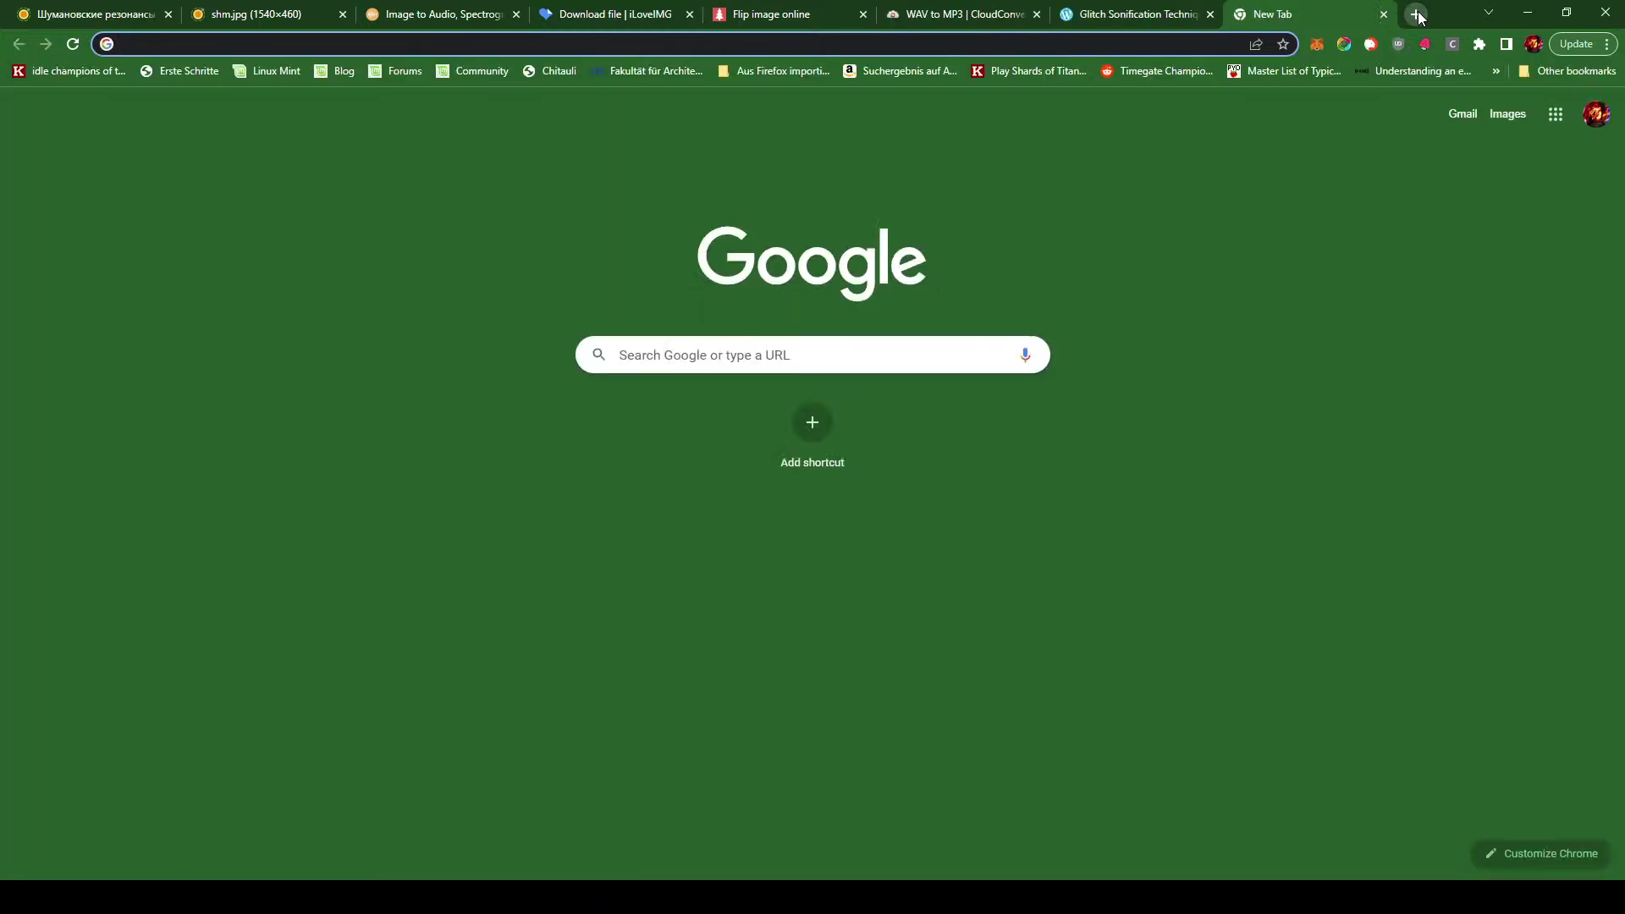
type("tiff")
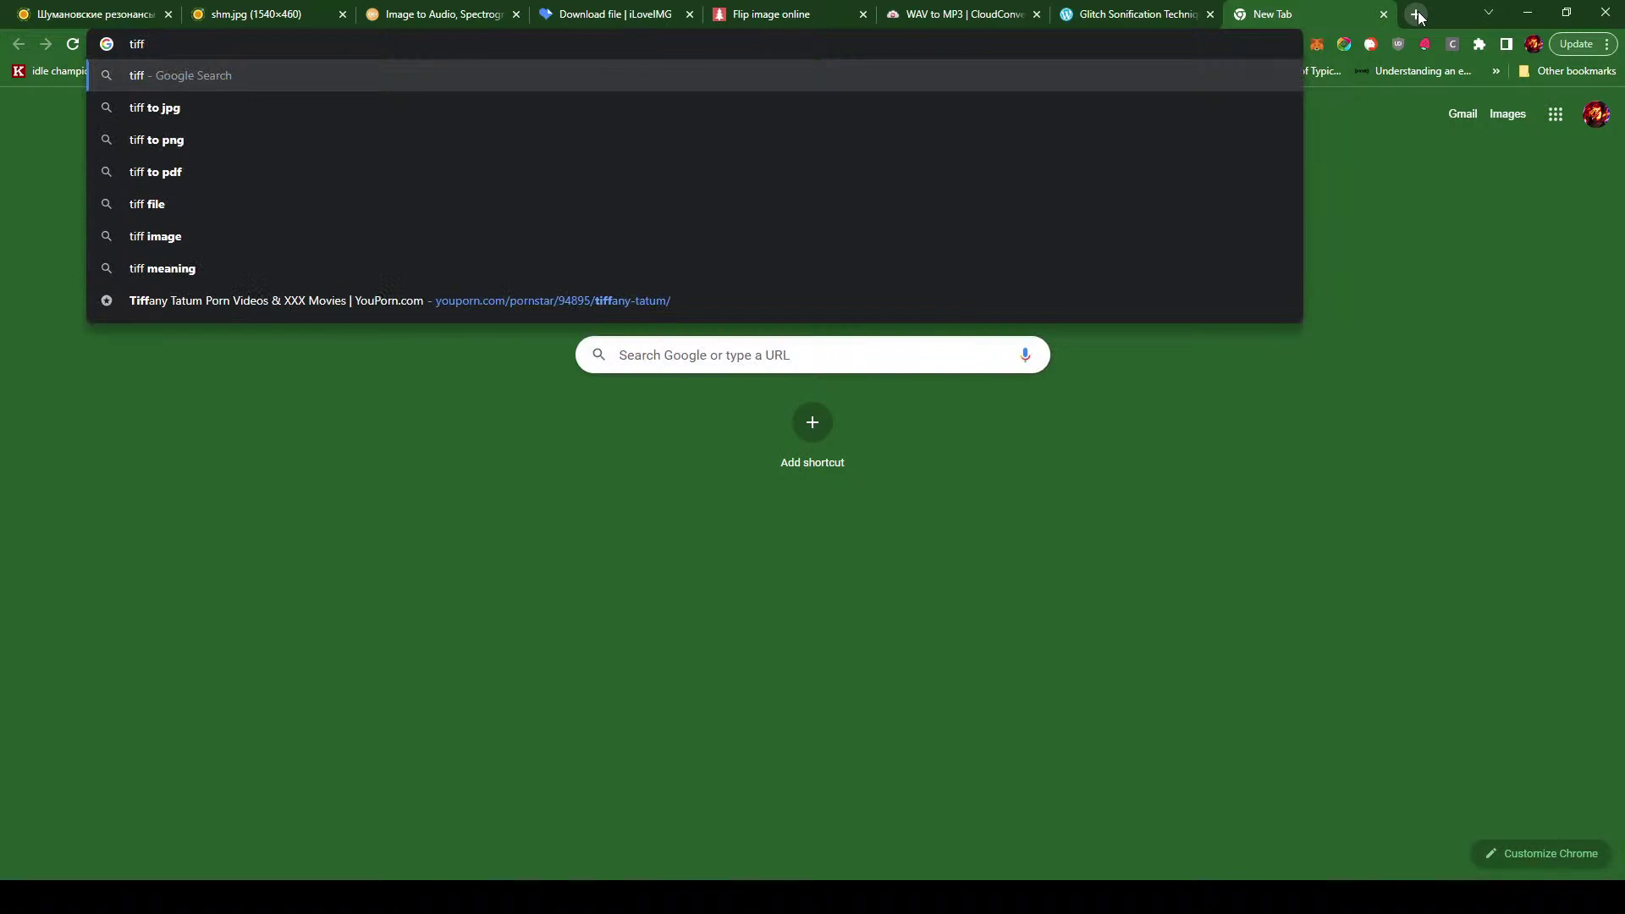
type(" metadata")
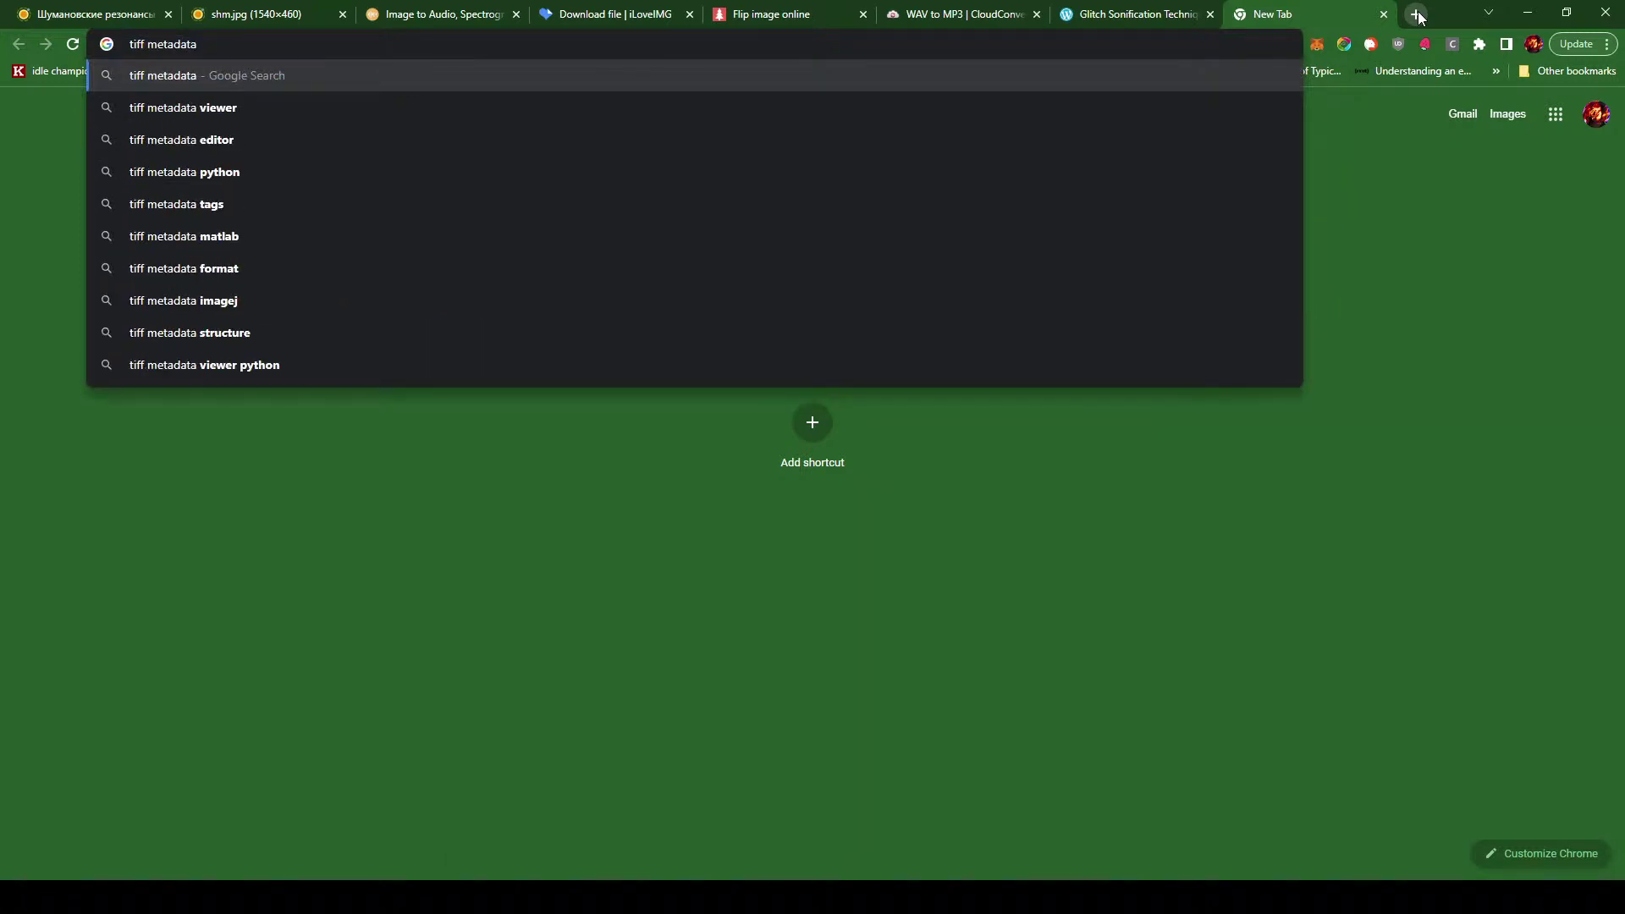
type(" manipulati")
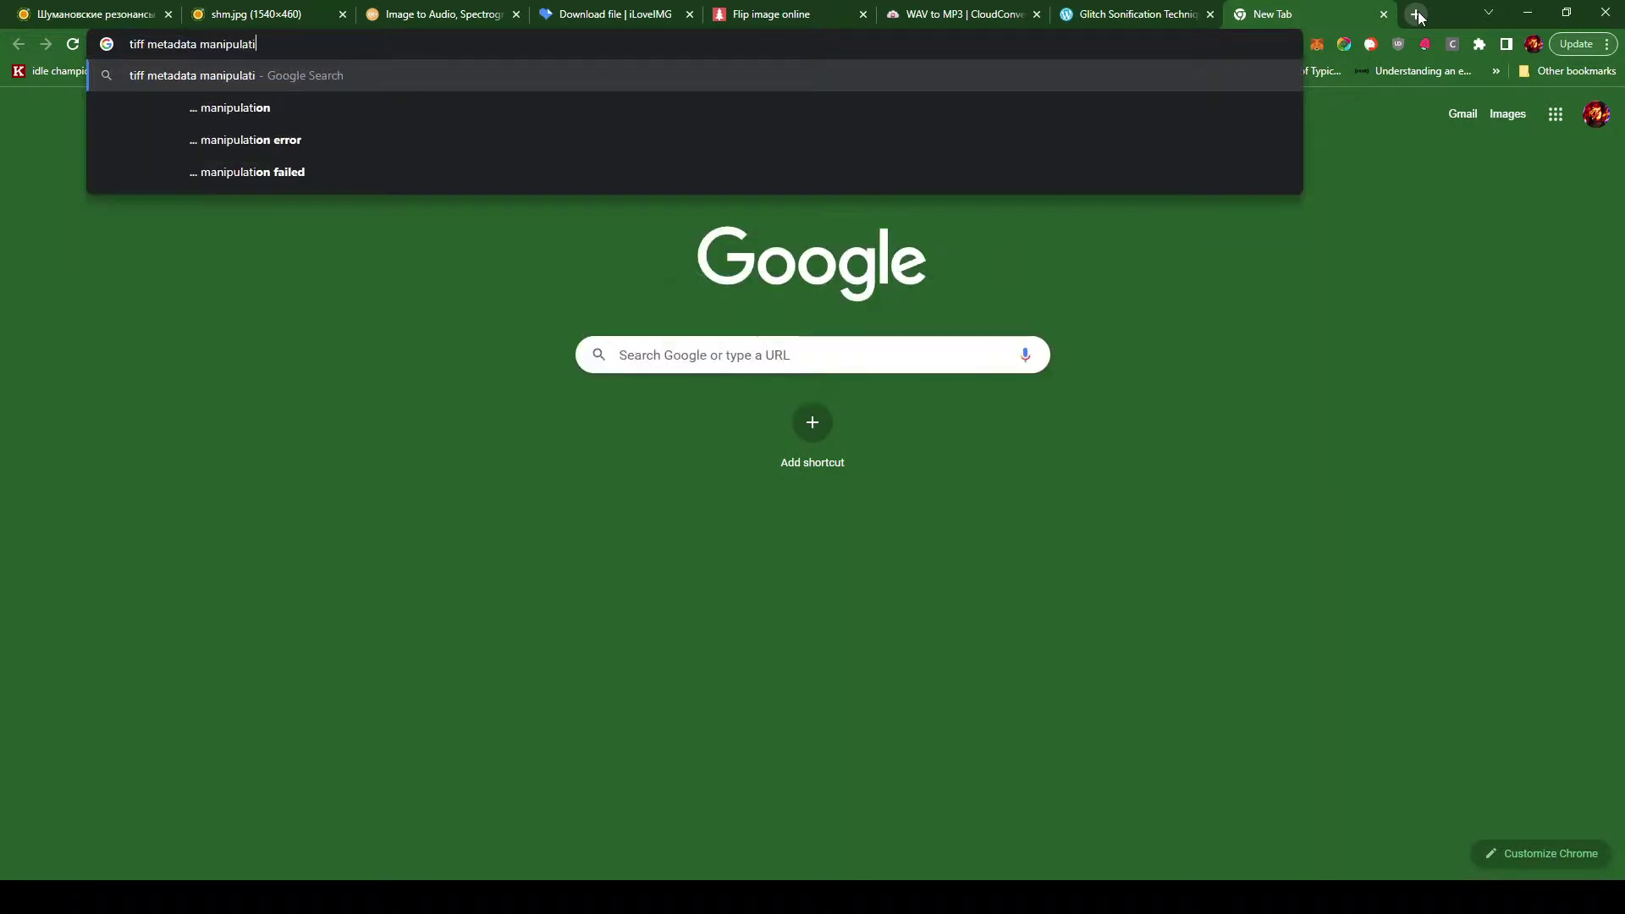
type("on")
key("Return")
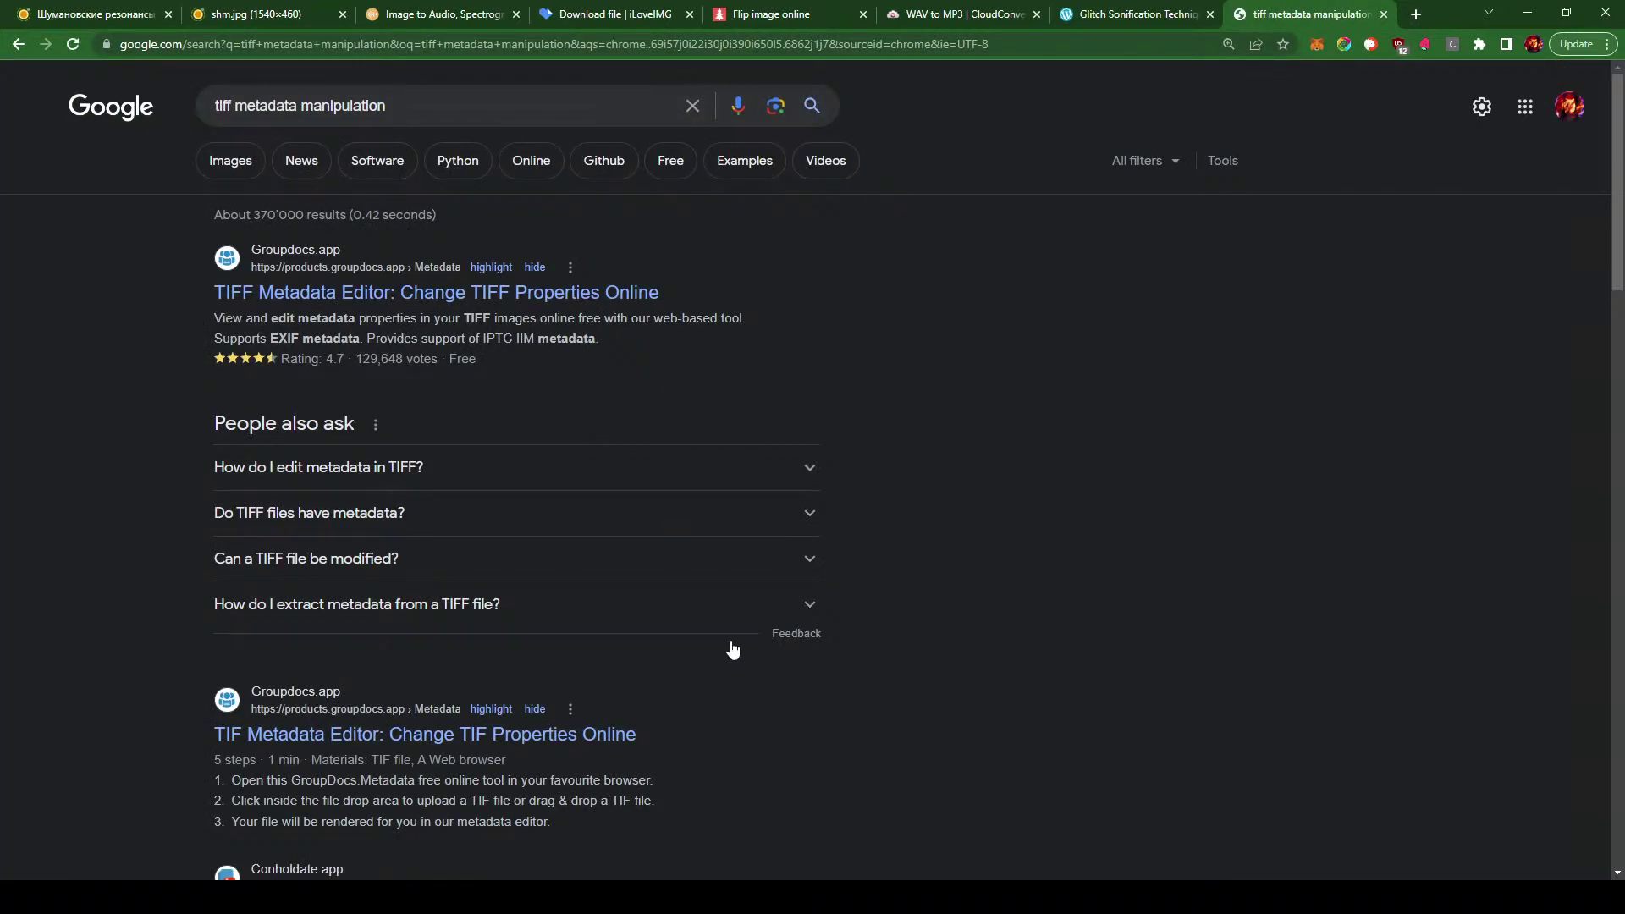
- Open the GroupDocs TIF Metadata Editor, switch to its Metadata Total App and try to load the TIFF file there
scroll(739, 675, "down", 4)
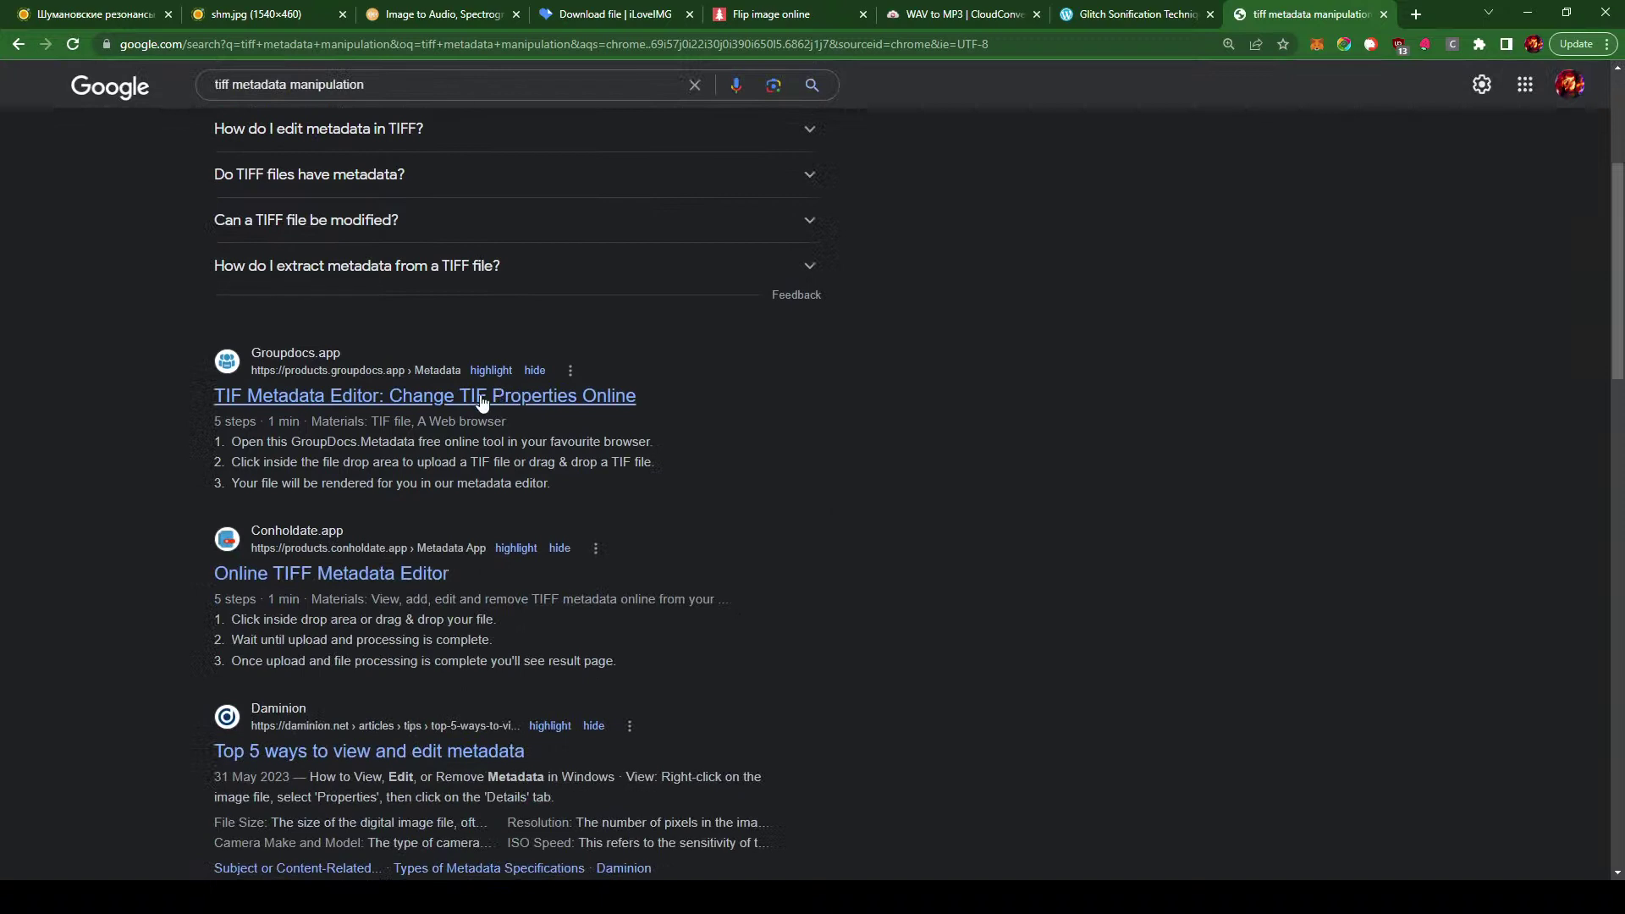
left_click(481, 402)
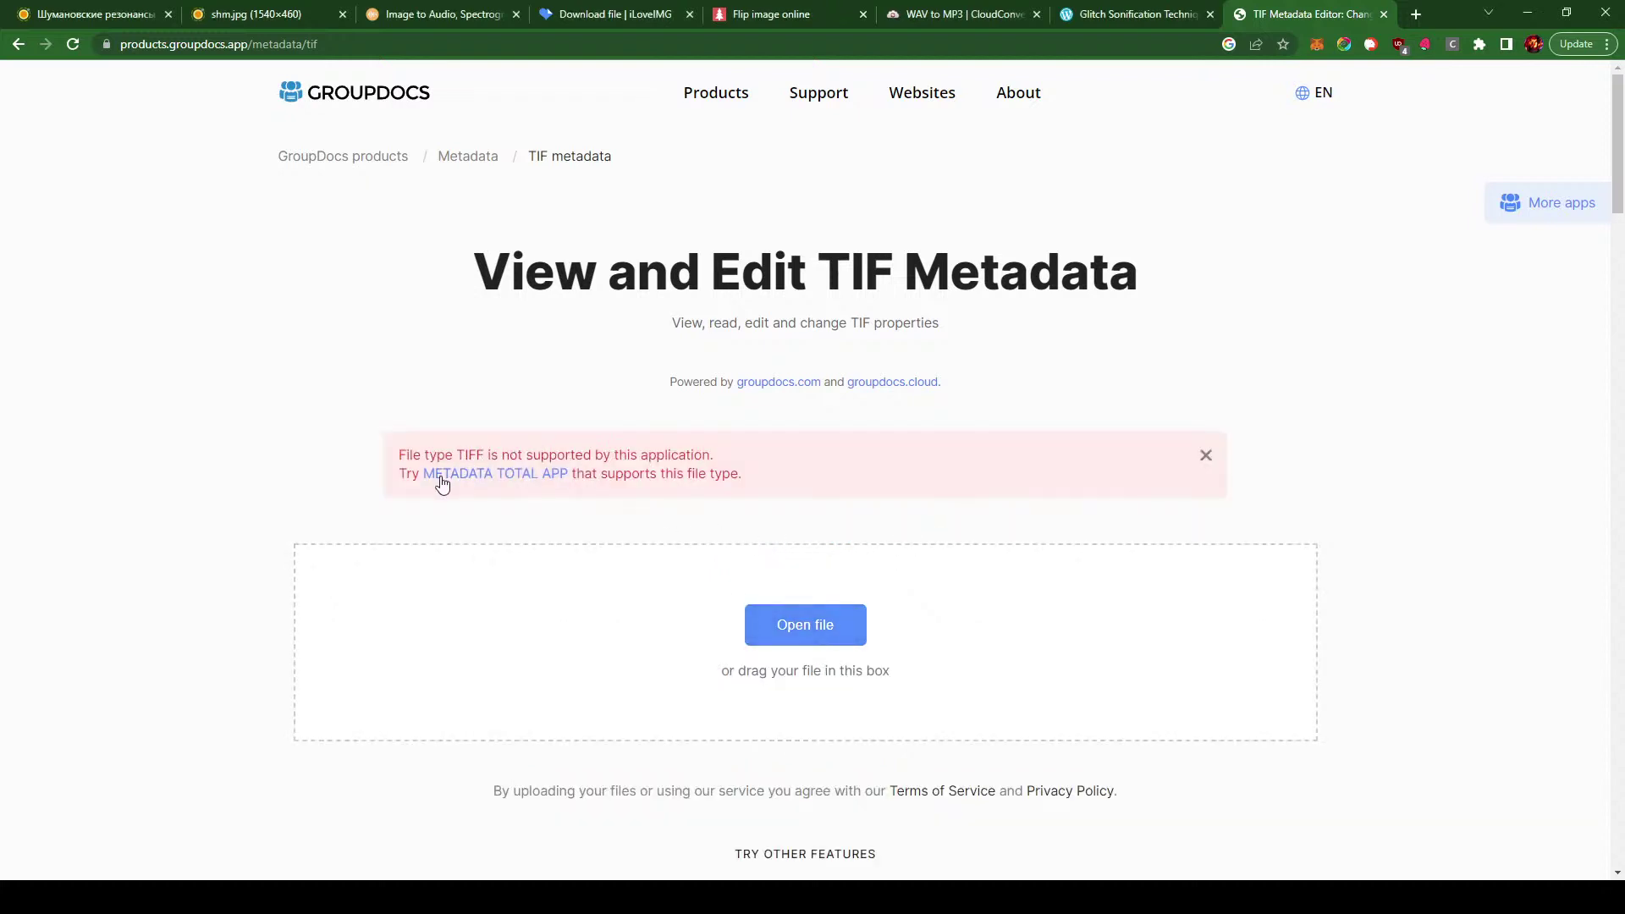
left_click(538, 479)
left_click(802, 518)
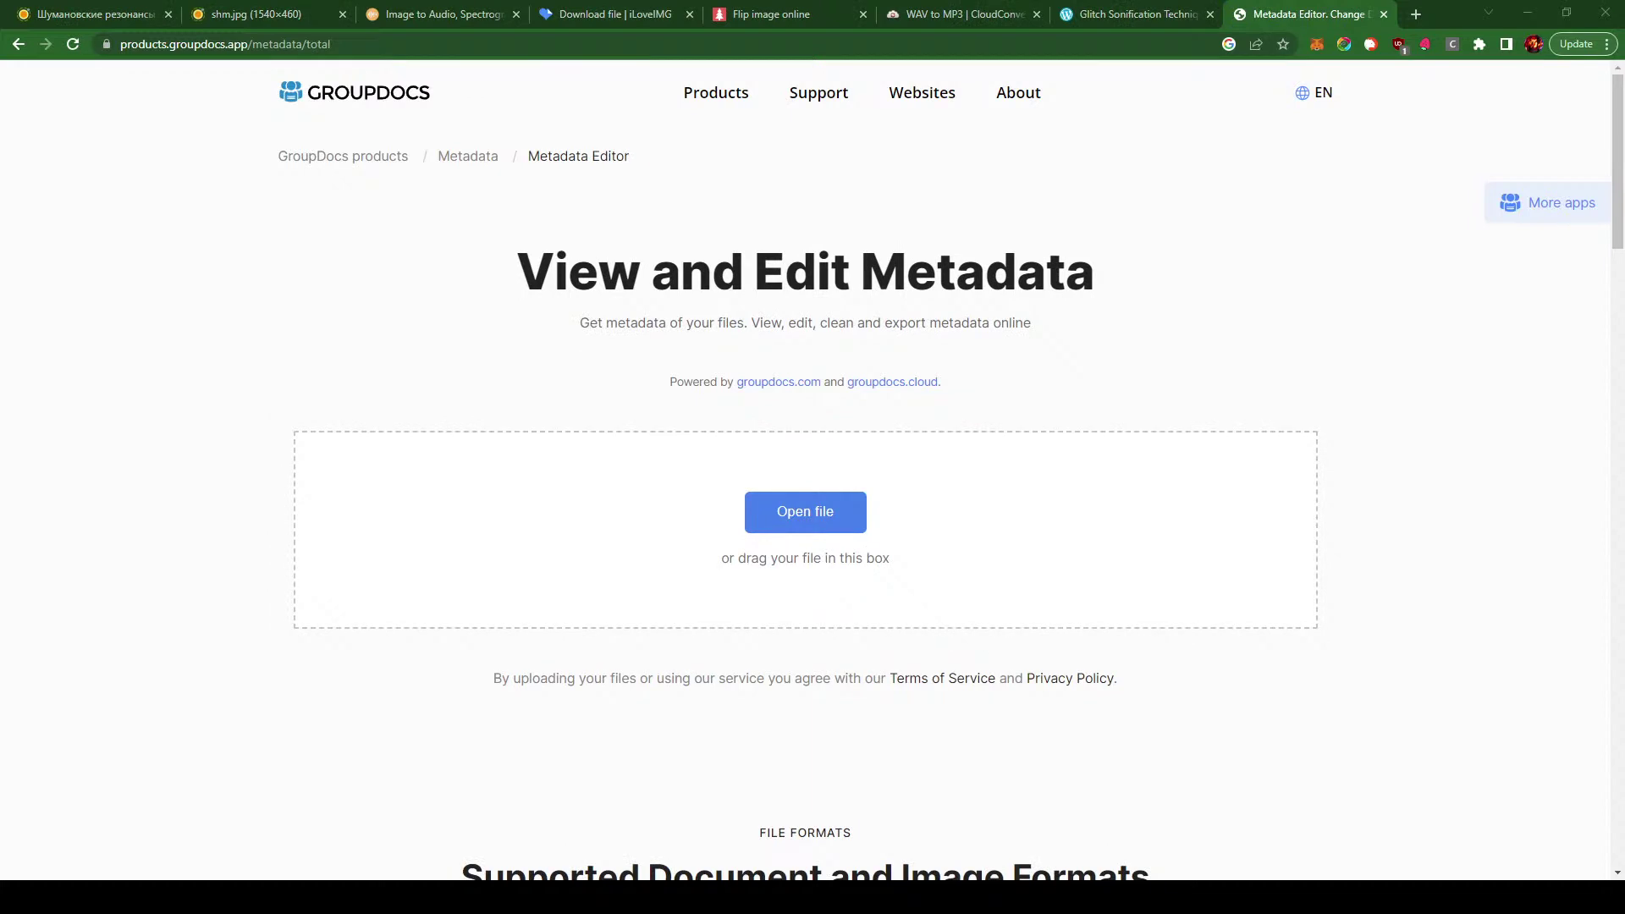
key("Return")
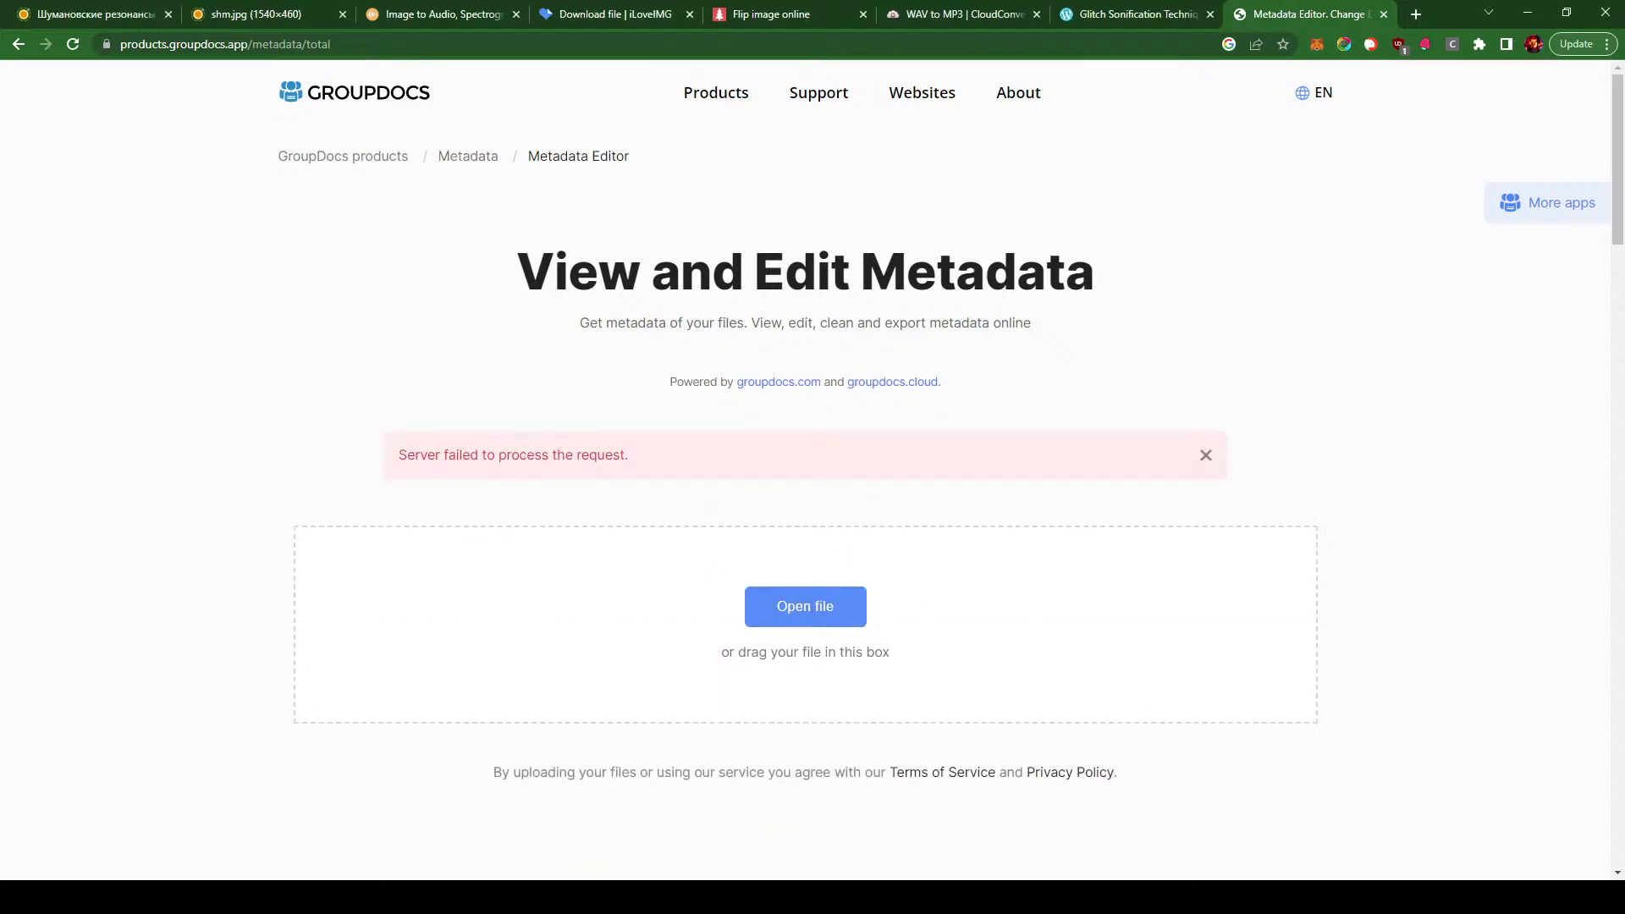
- Go back to the search results, look through the other TIFF metadata editors and close the search tab
left_click(19, 45)
left_click(23, 49)
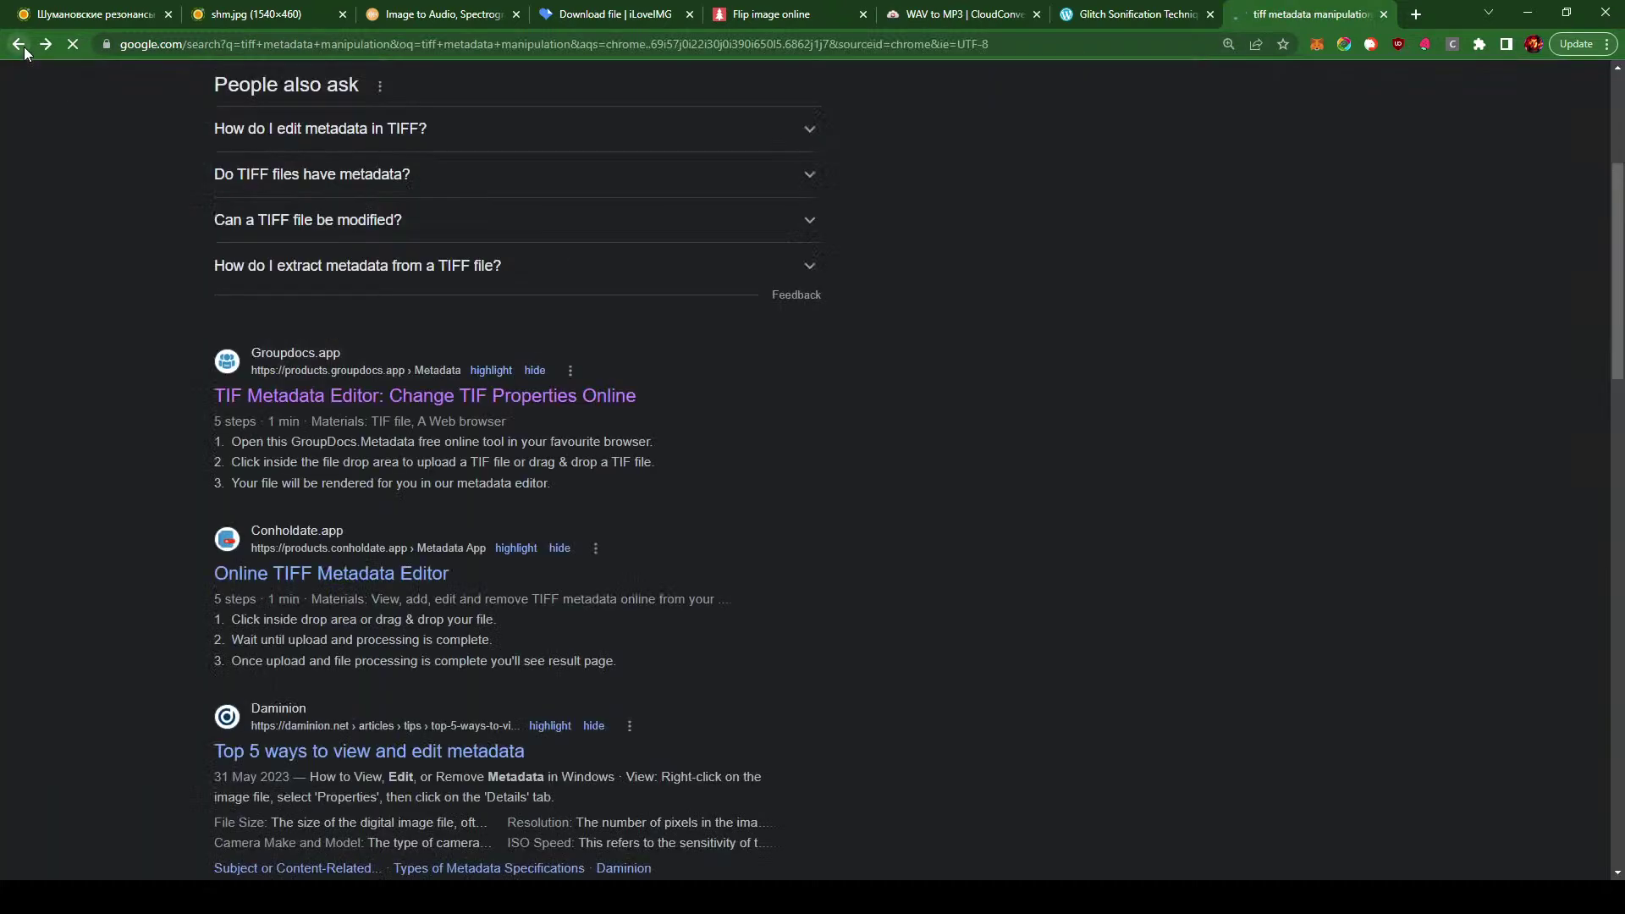
scroll(118, 199, "up", 5)
scroll(120, 201, "down", 6)
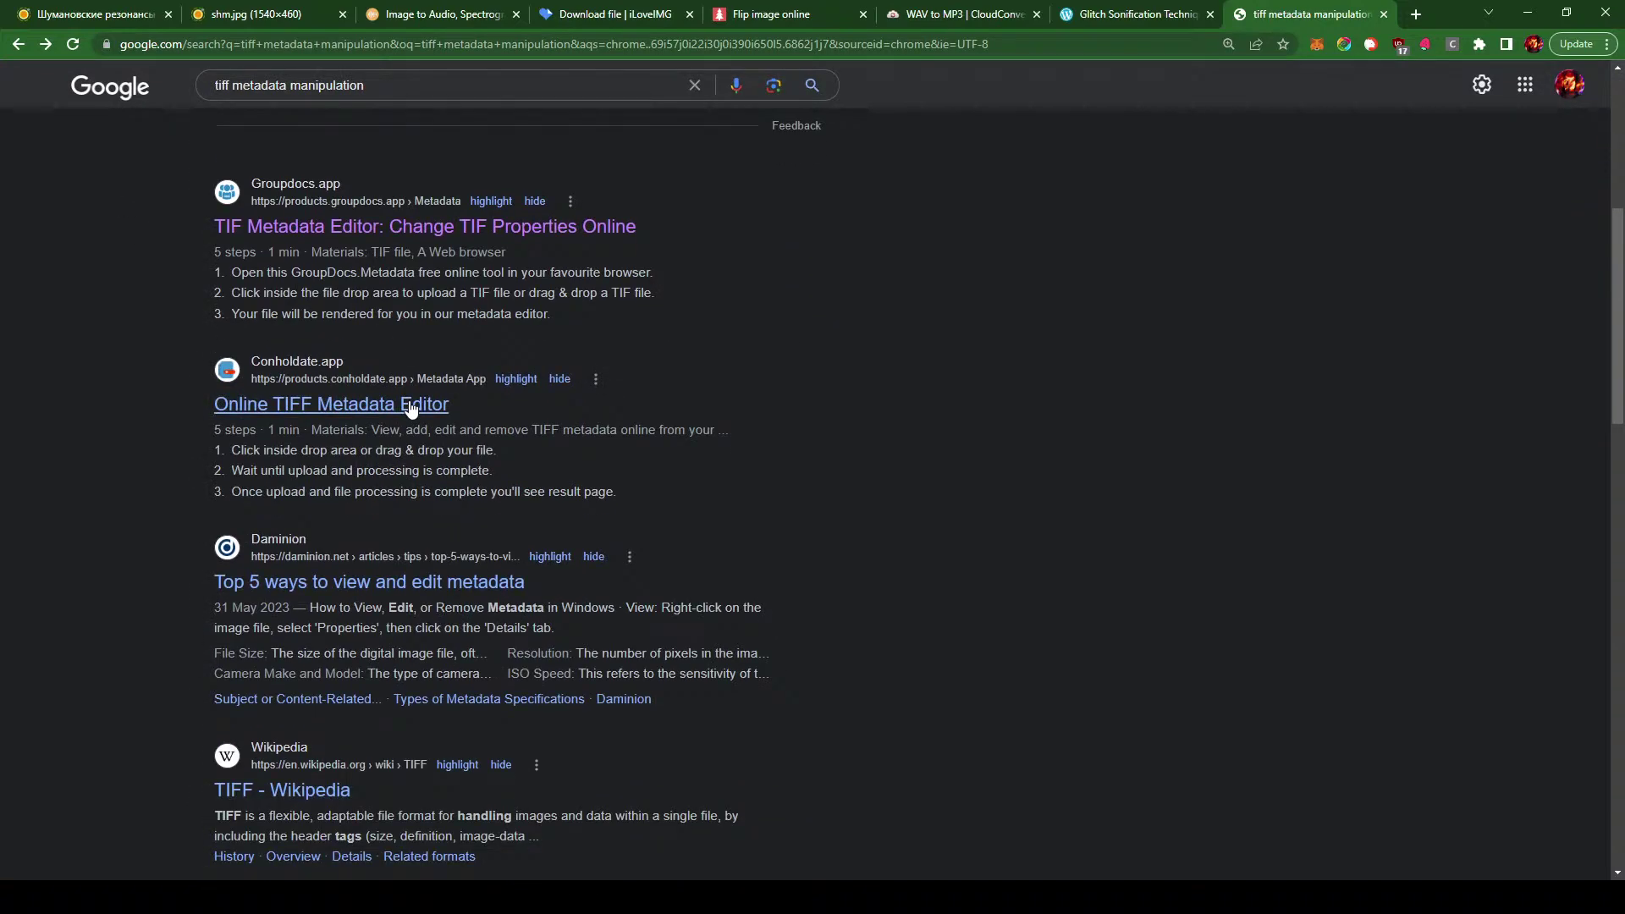
scroll(411, 409, "down", 3)
scroll(411, 404, "up", 4)
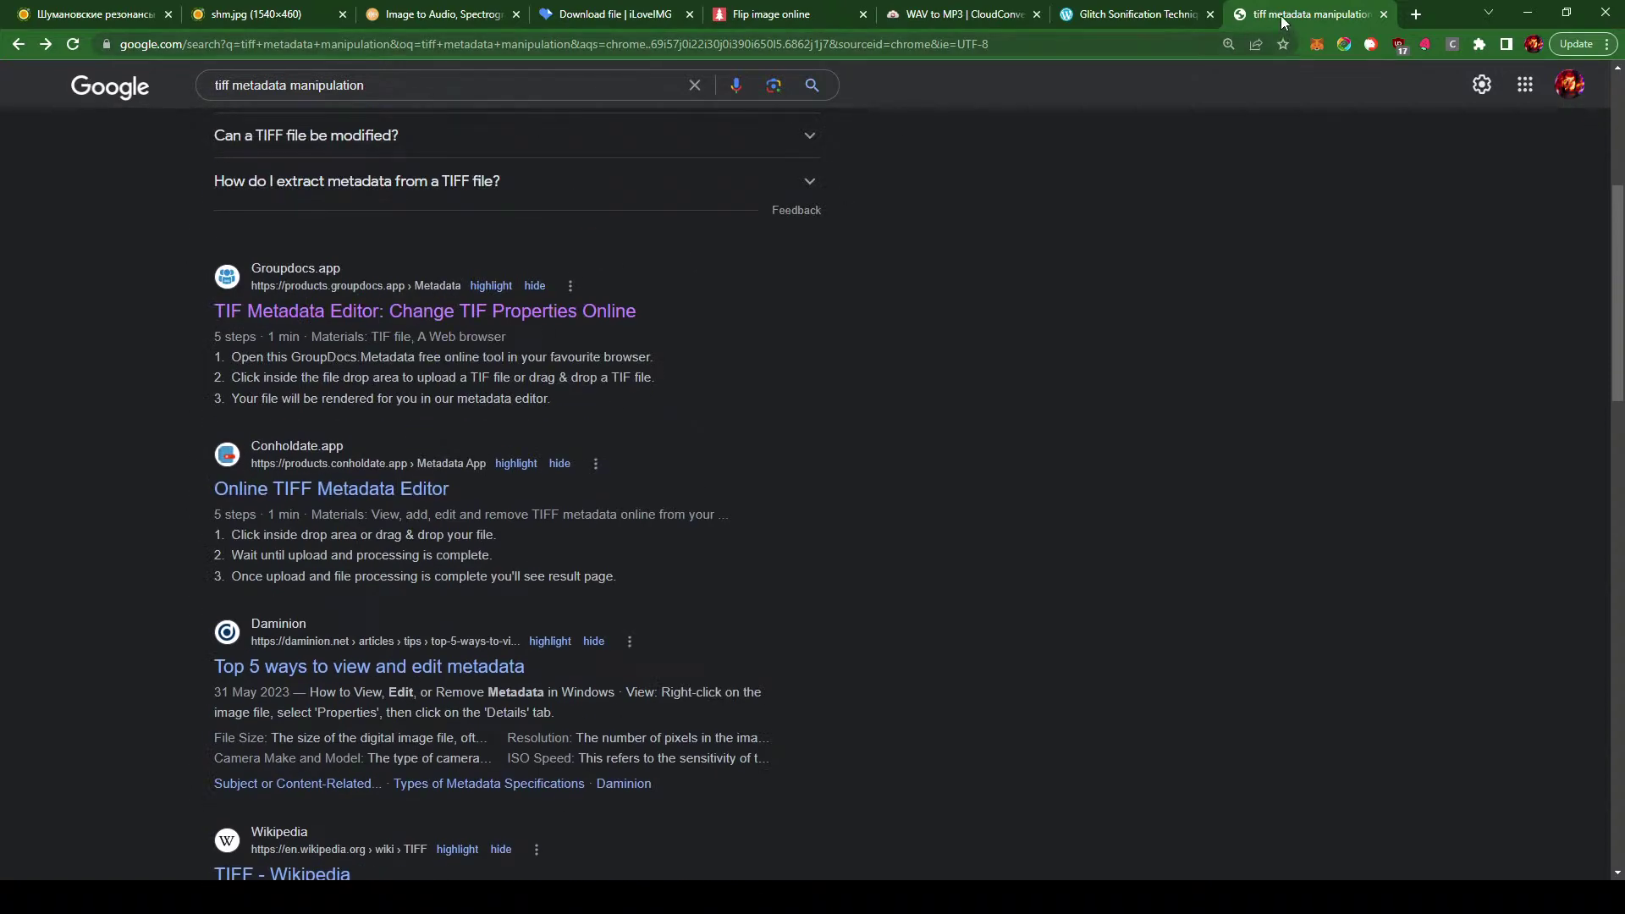
key("ctrl+w")
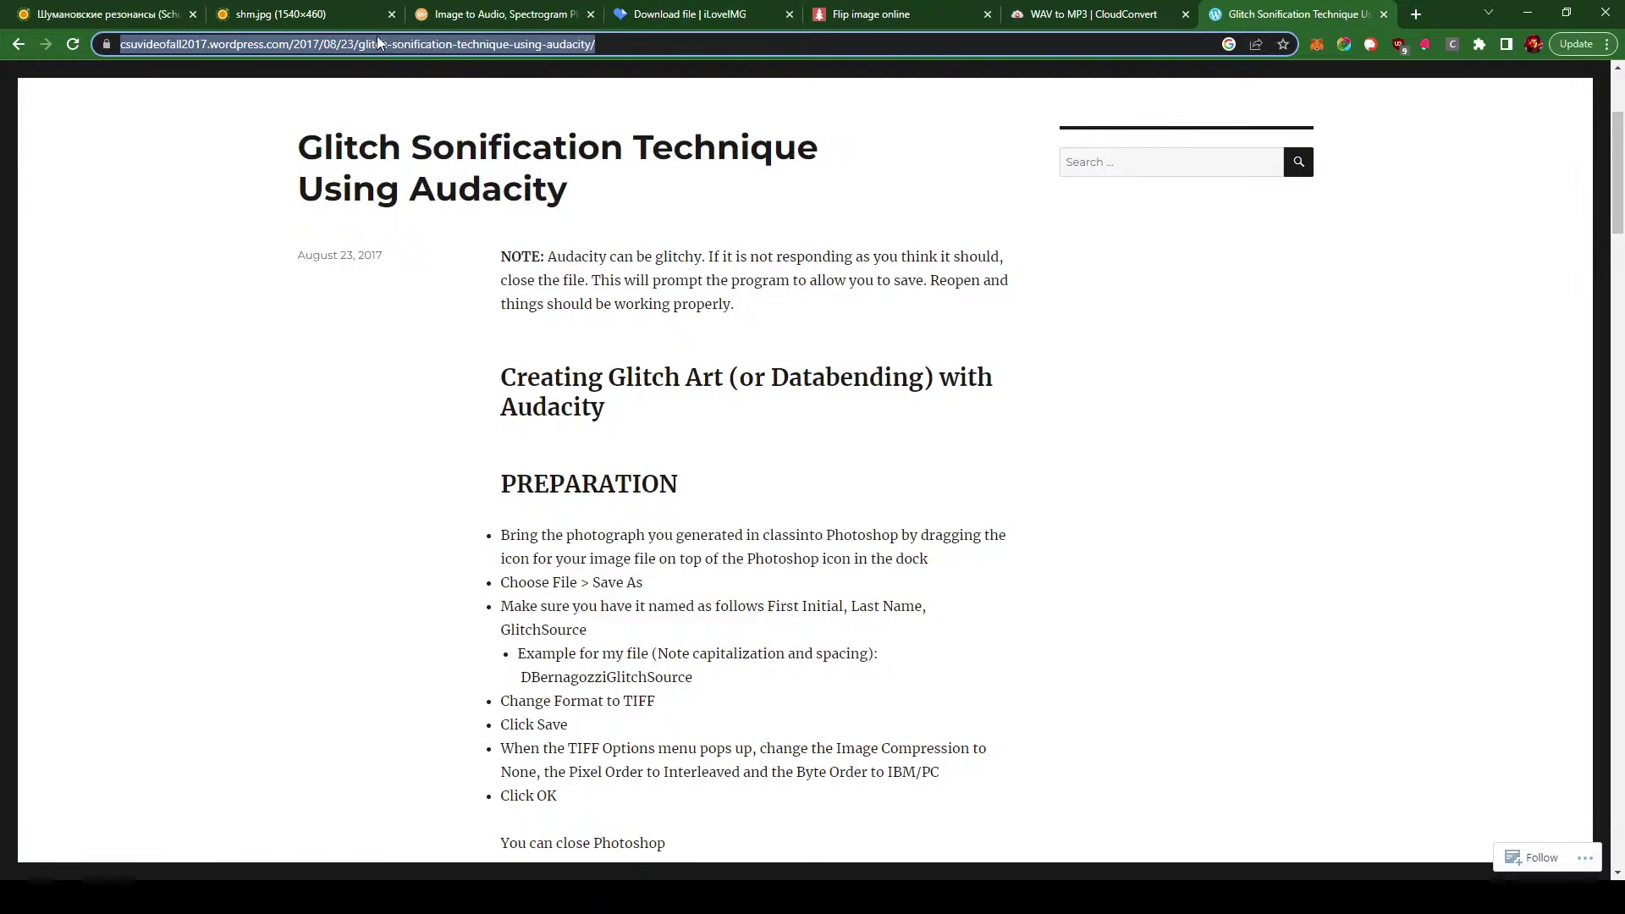
- View the shm.jpg source image, return to the Glitch Sonification tutorial and reduce the browser window to half the screen width
left_click(277, 22)
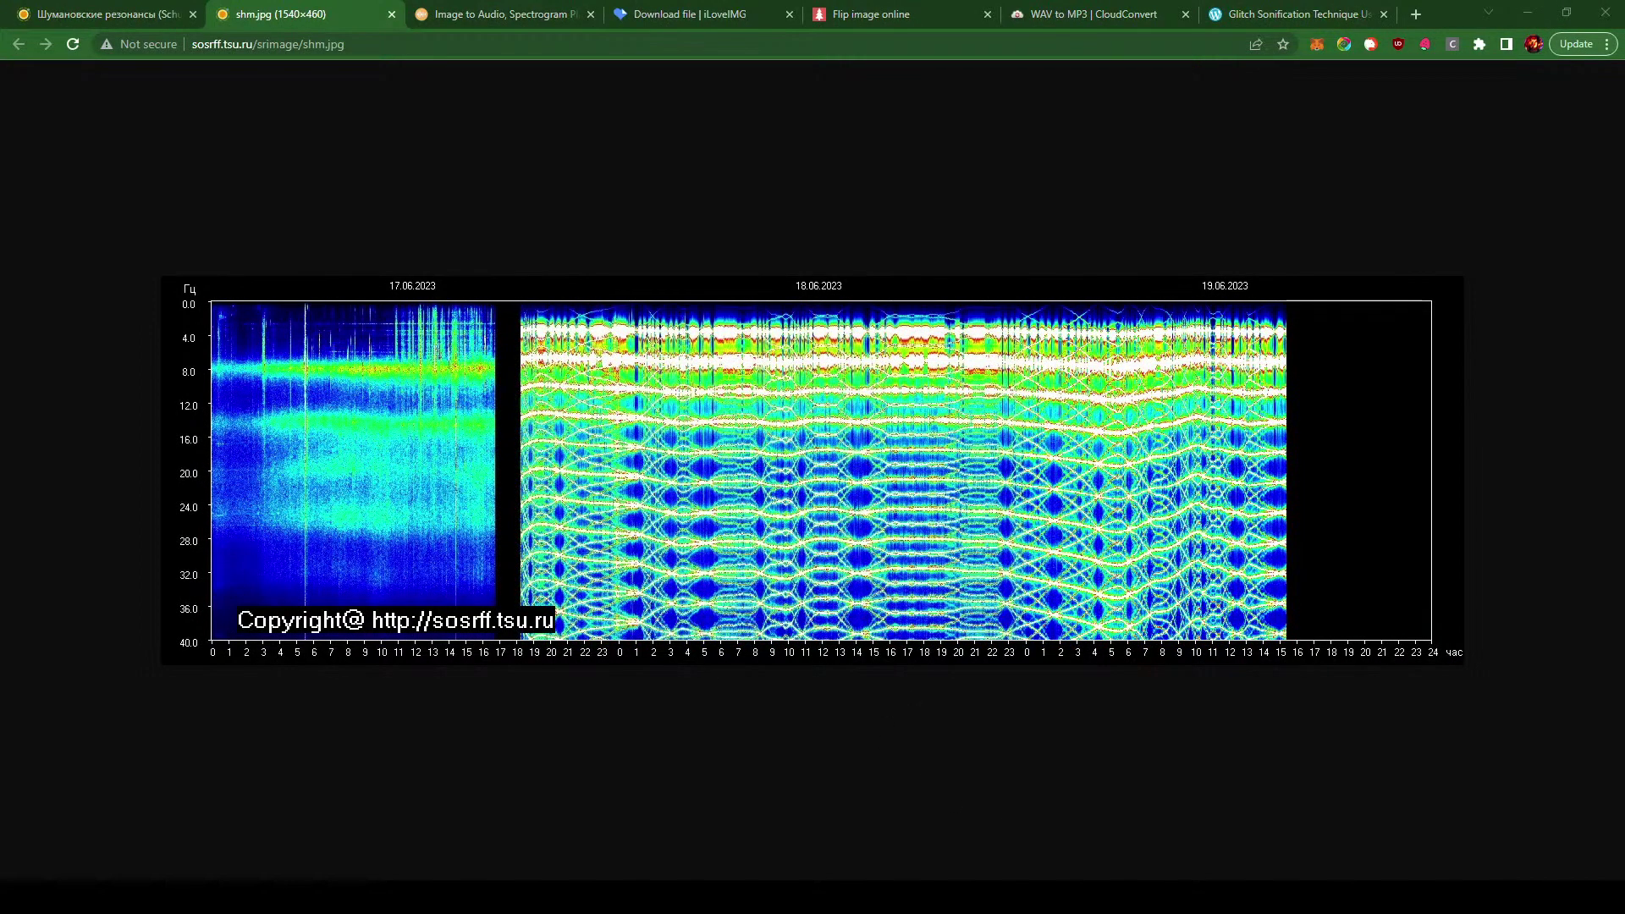
left_click(1295, 13)
double_click(1438, 17)
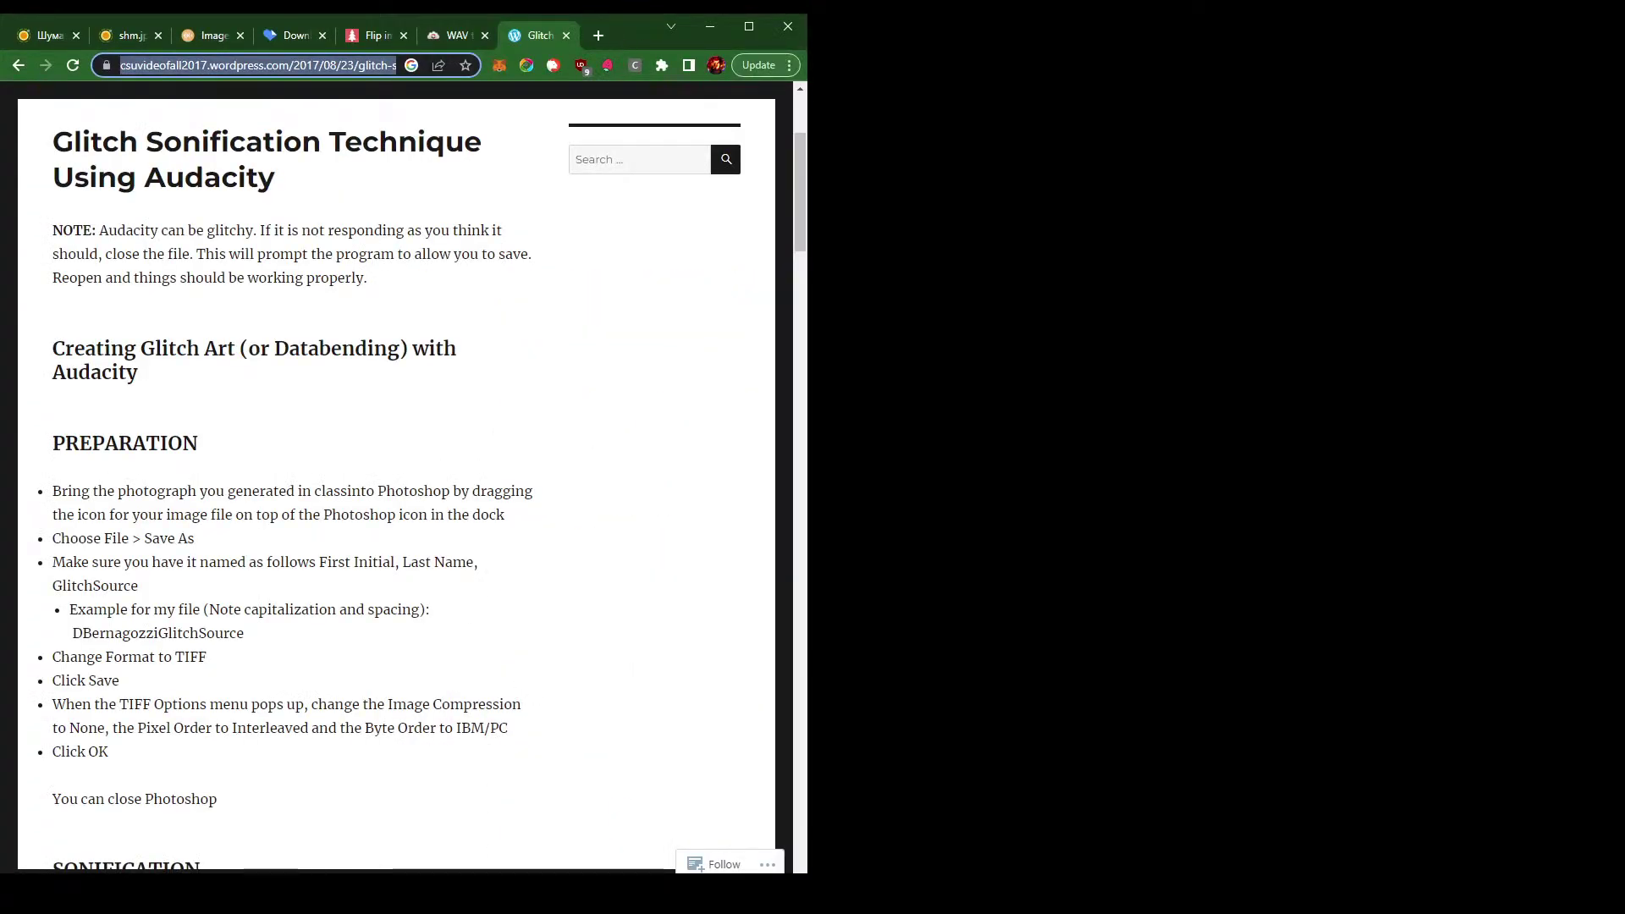
- Switch to Audacity and play the mono image-data track twice from the beginning, stopping playback each time
key("alt+Tab")
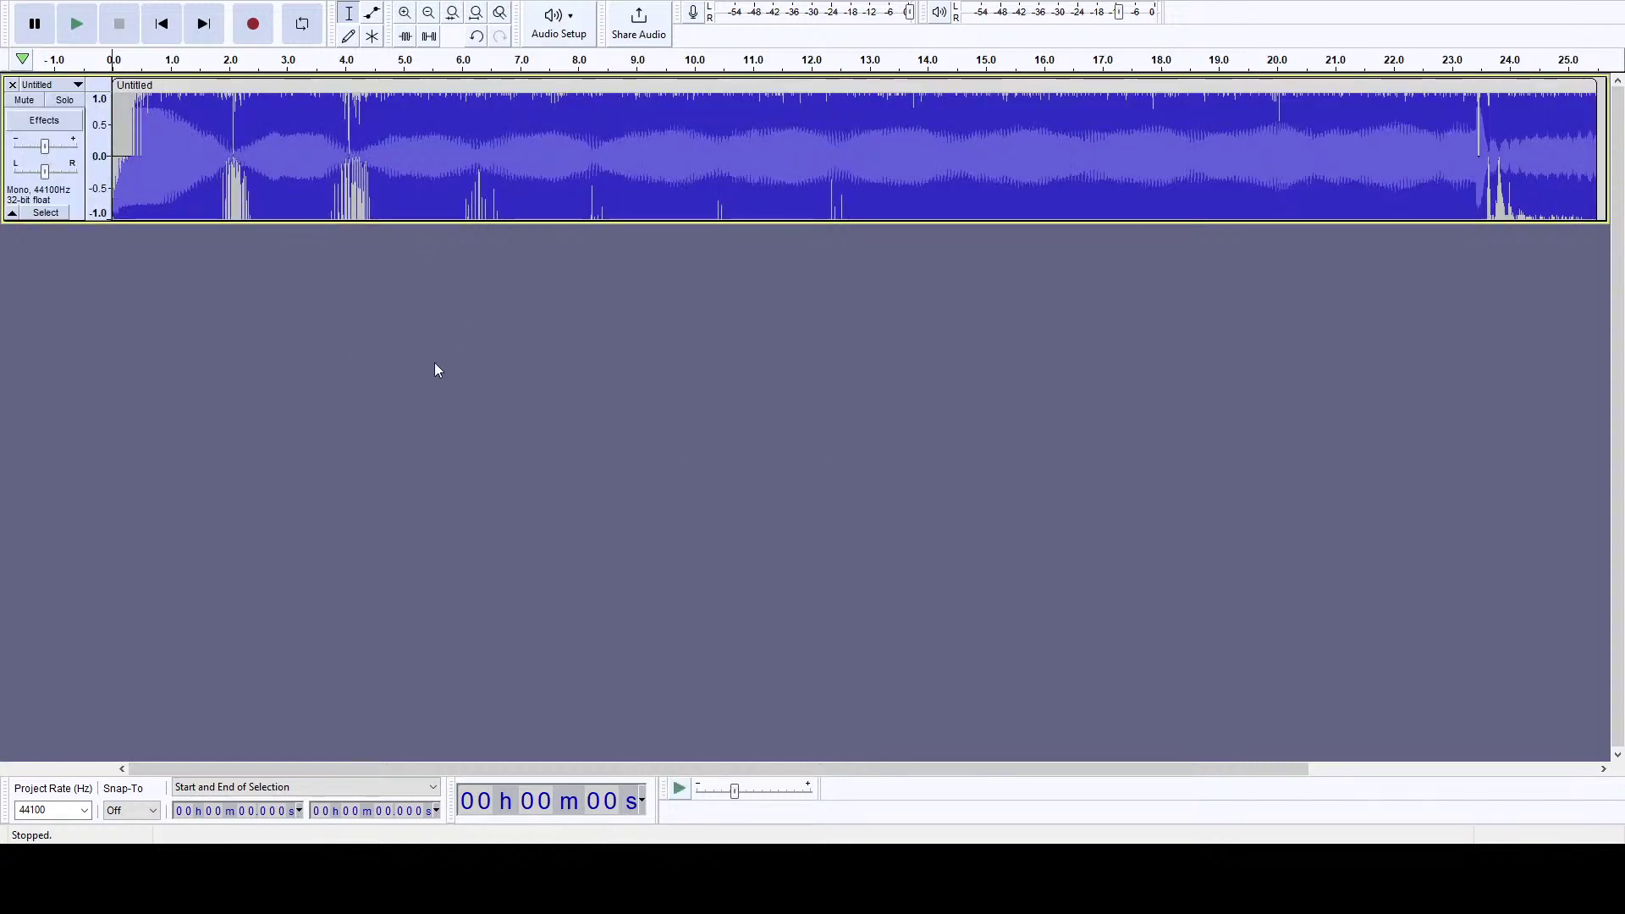
key("space")
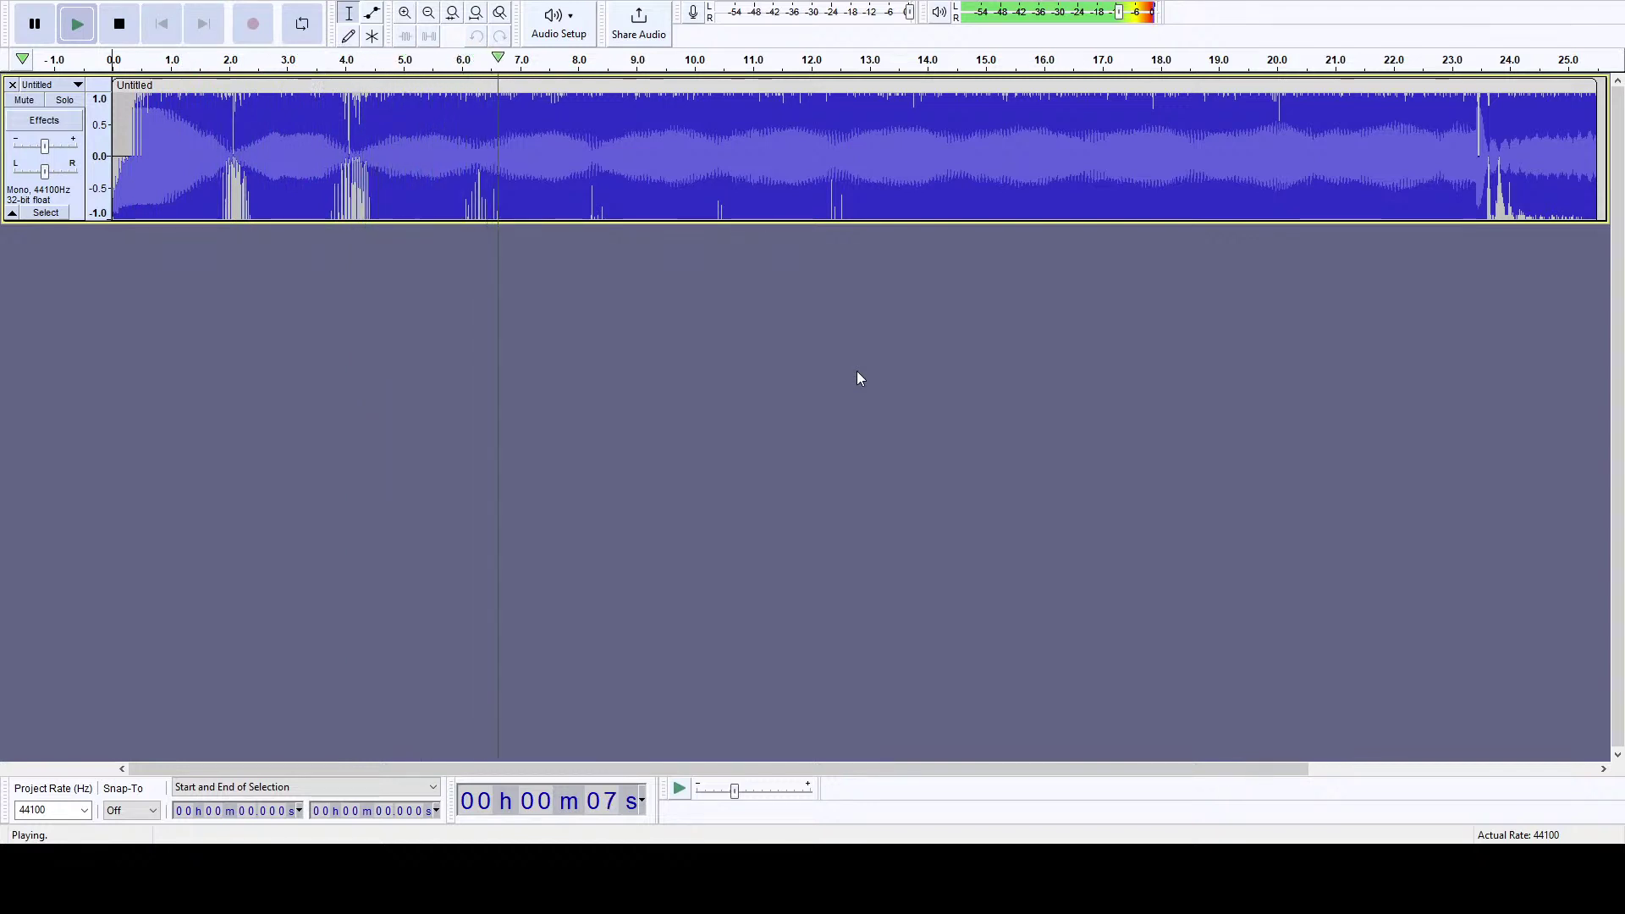
key("space")
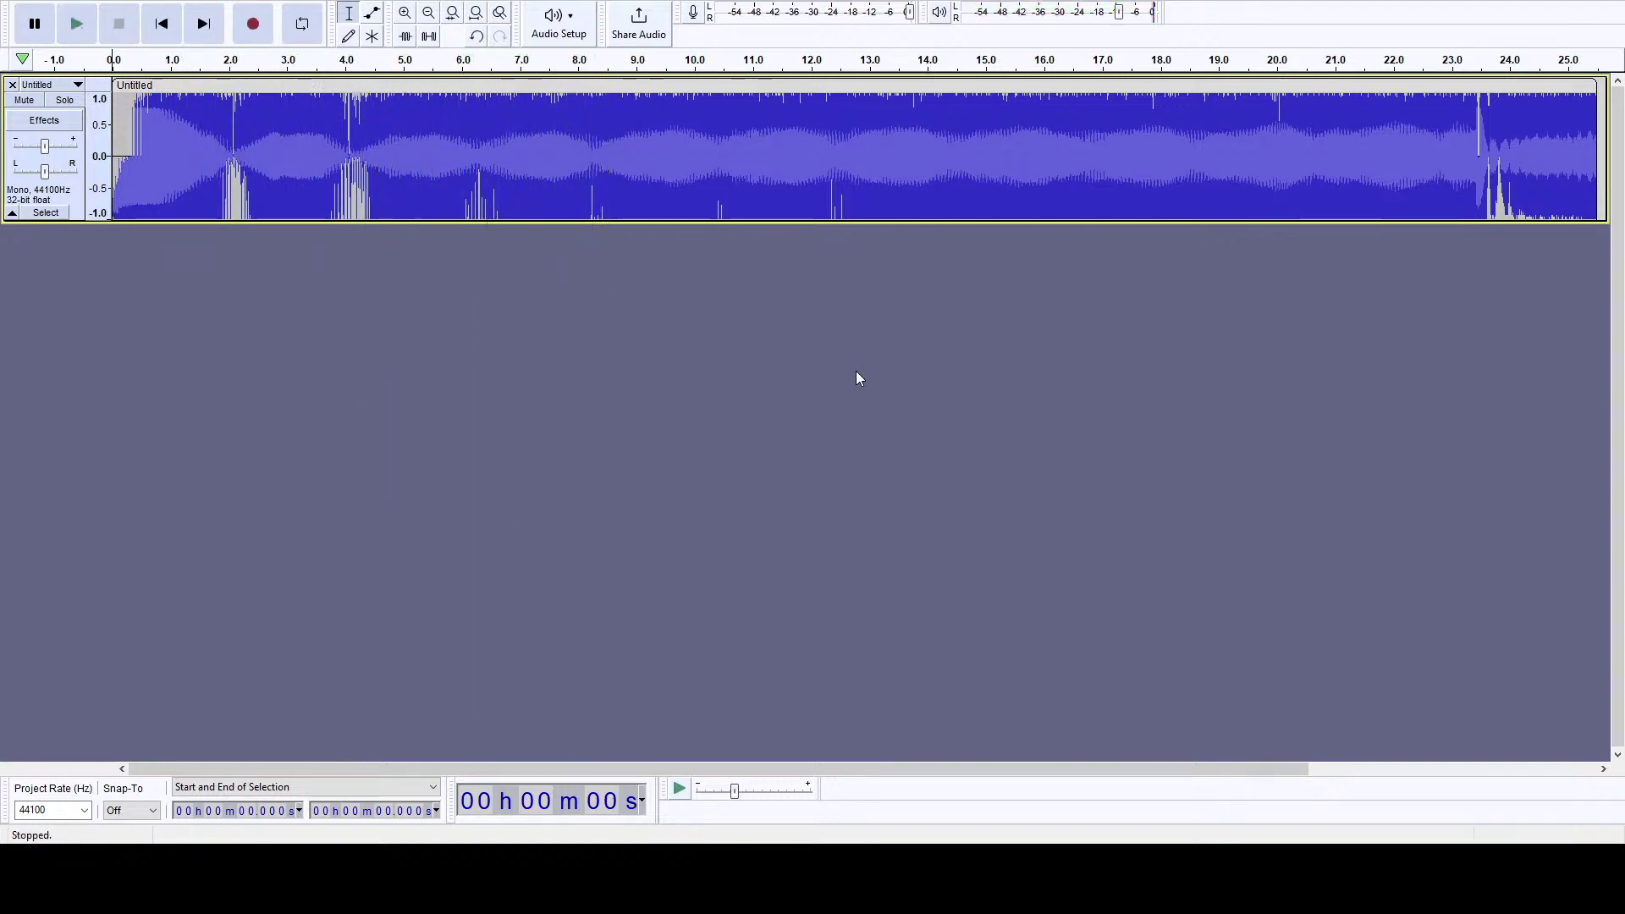
key("space")
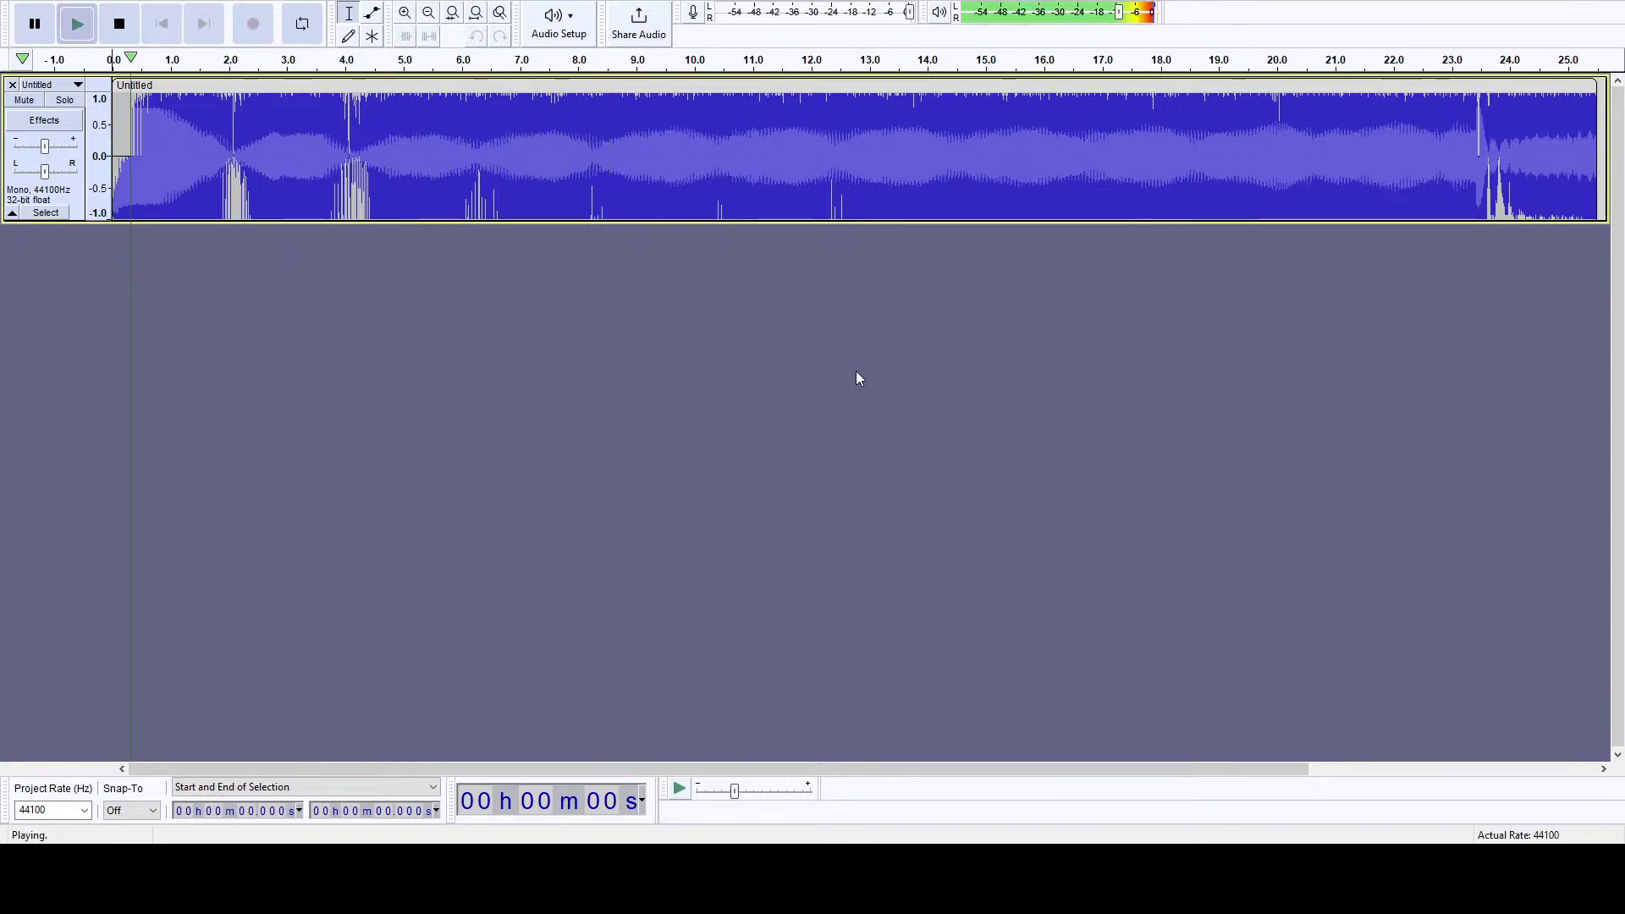
key("space")
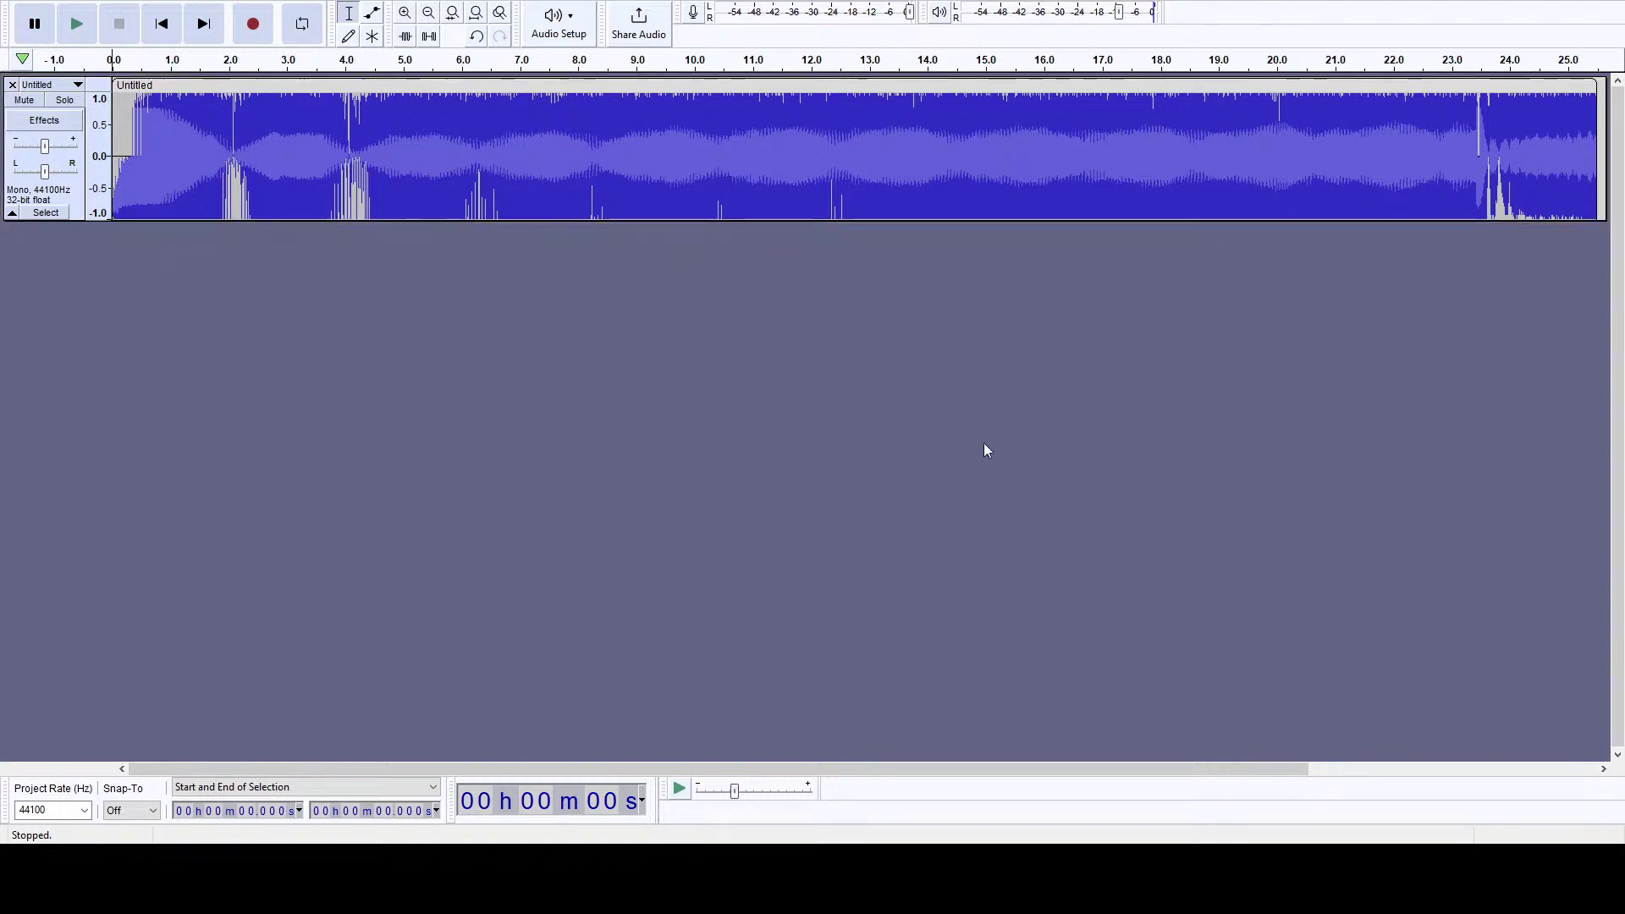
- Select the entire mono image-data track, play it from the beginning and stop playback
key("ctrl+a")
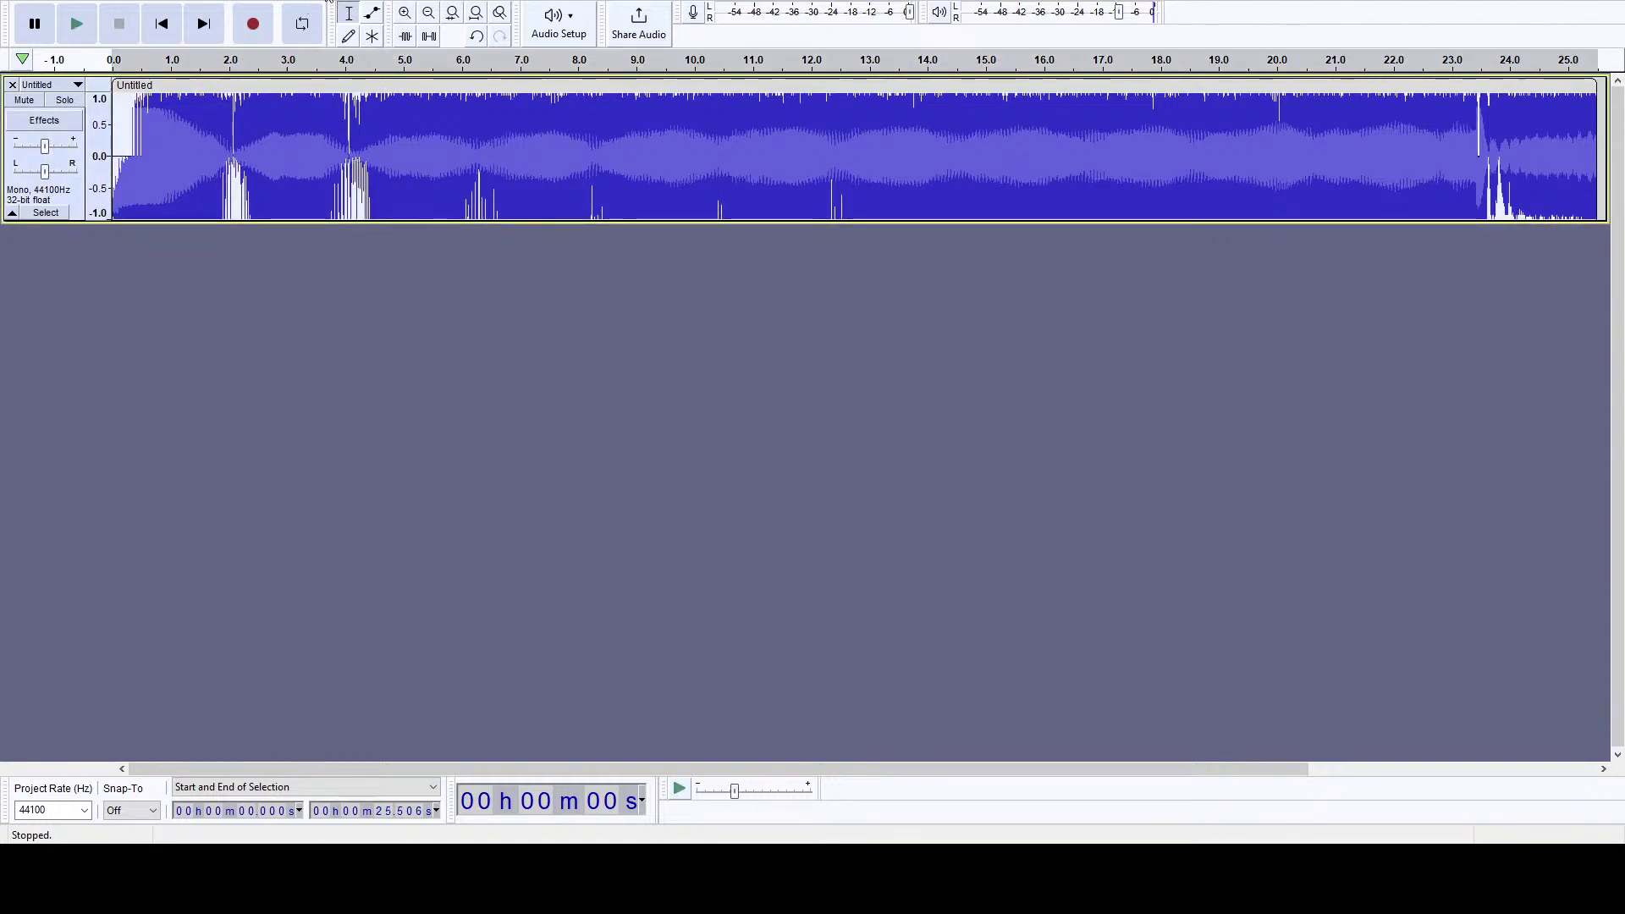
left_click(762, 322)
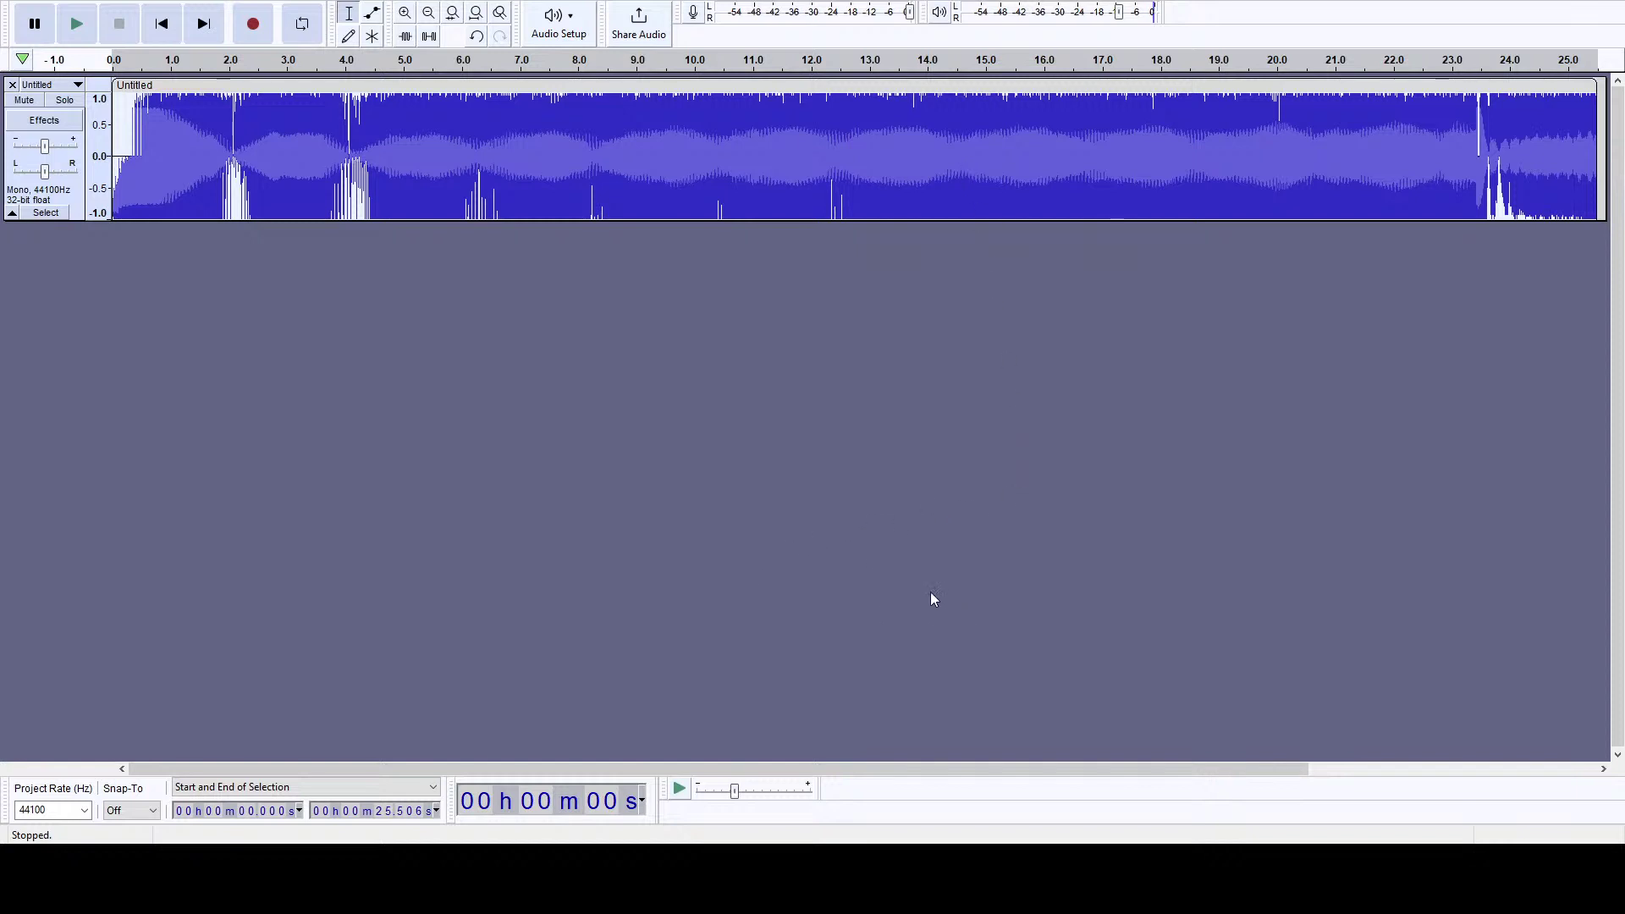
key("ctrl+a")
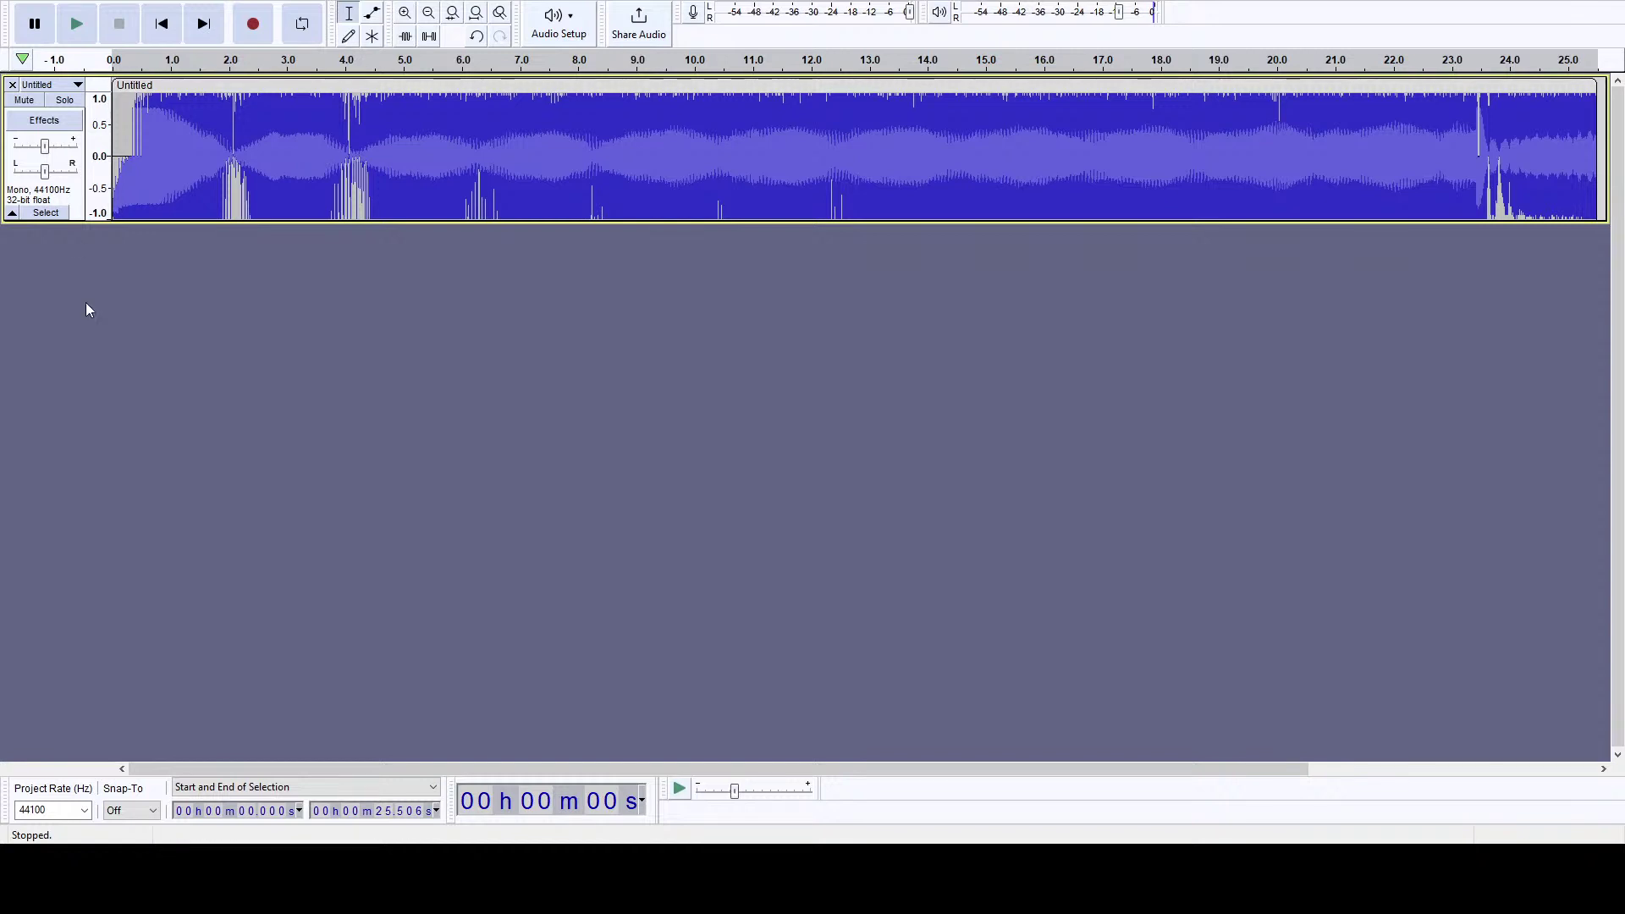
left_click(169, 327)
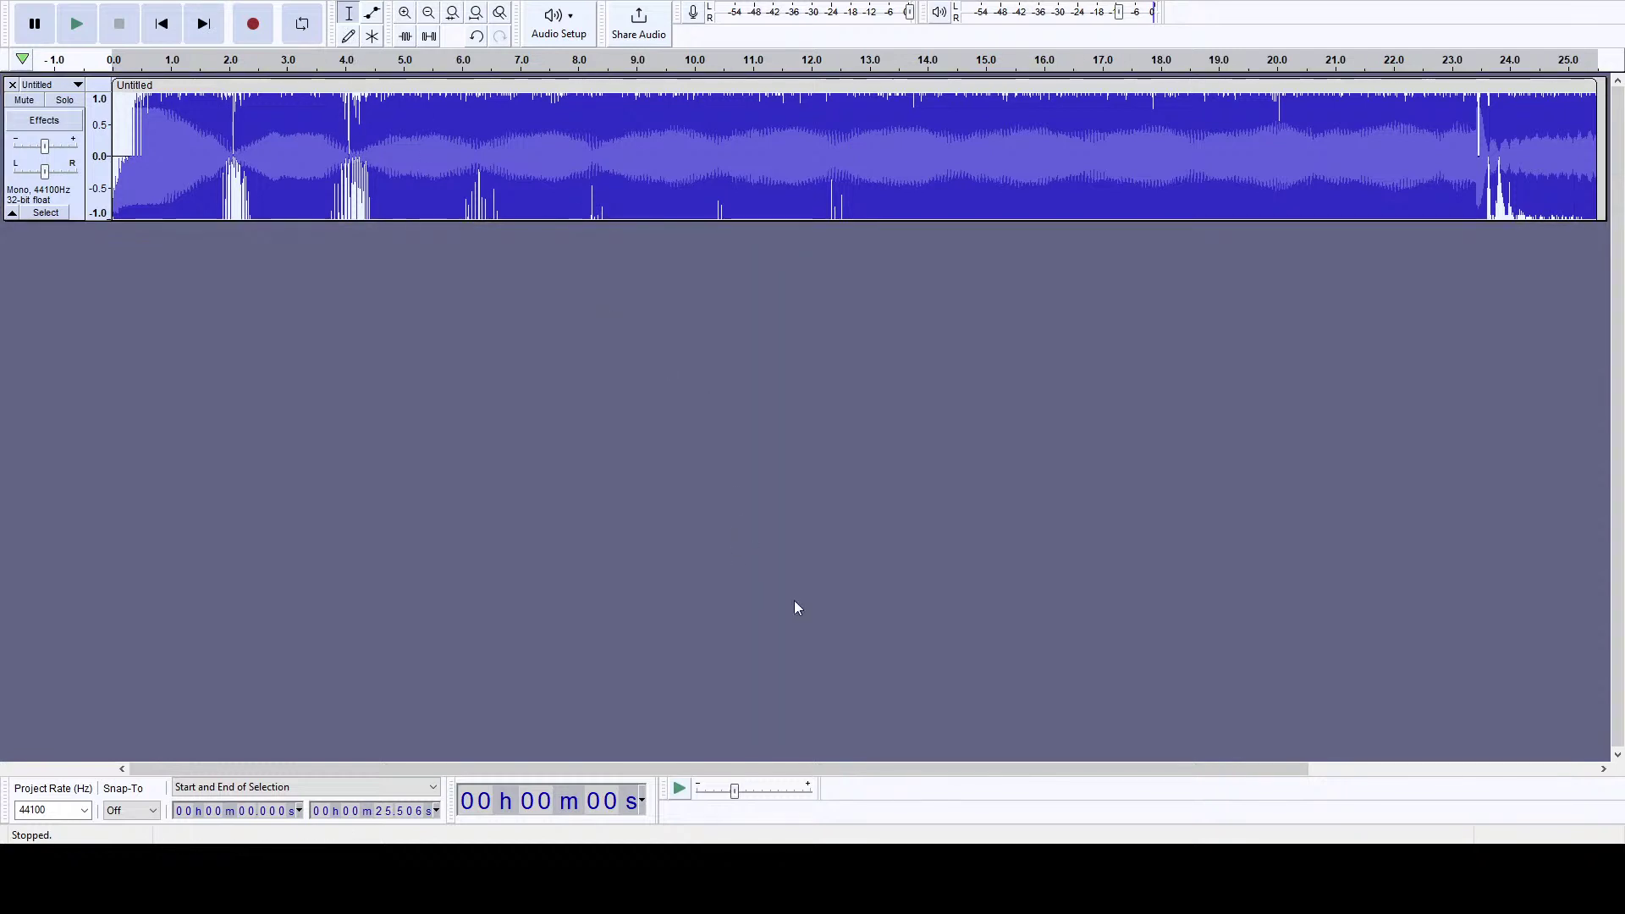
left_click(72, 28)
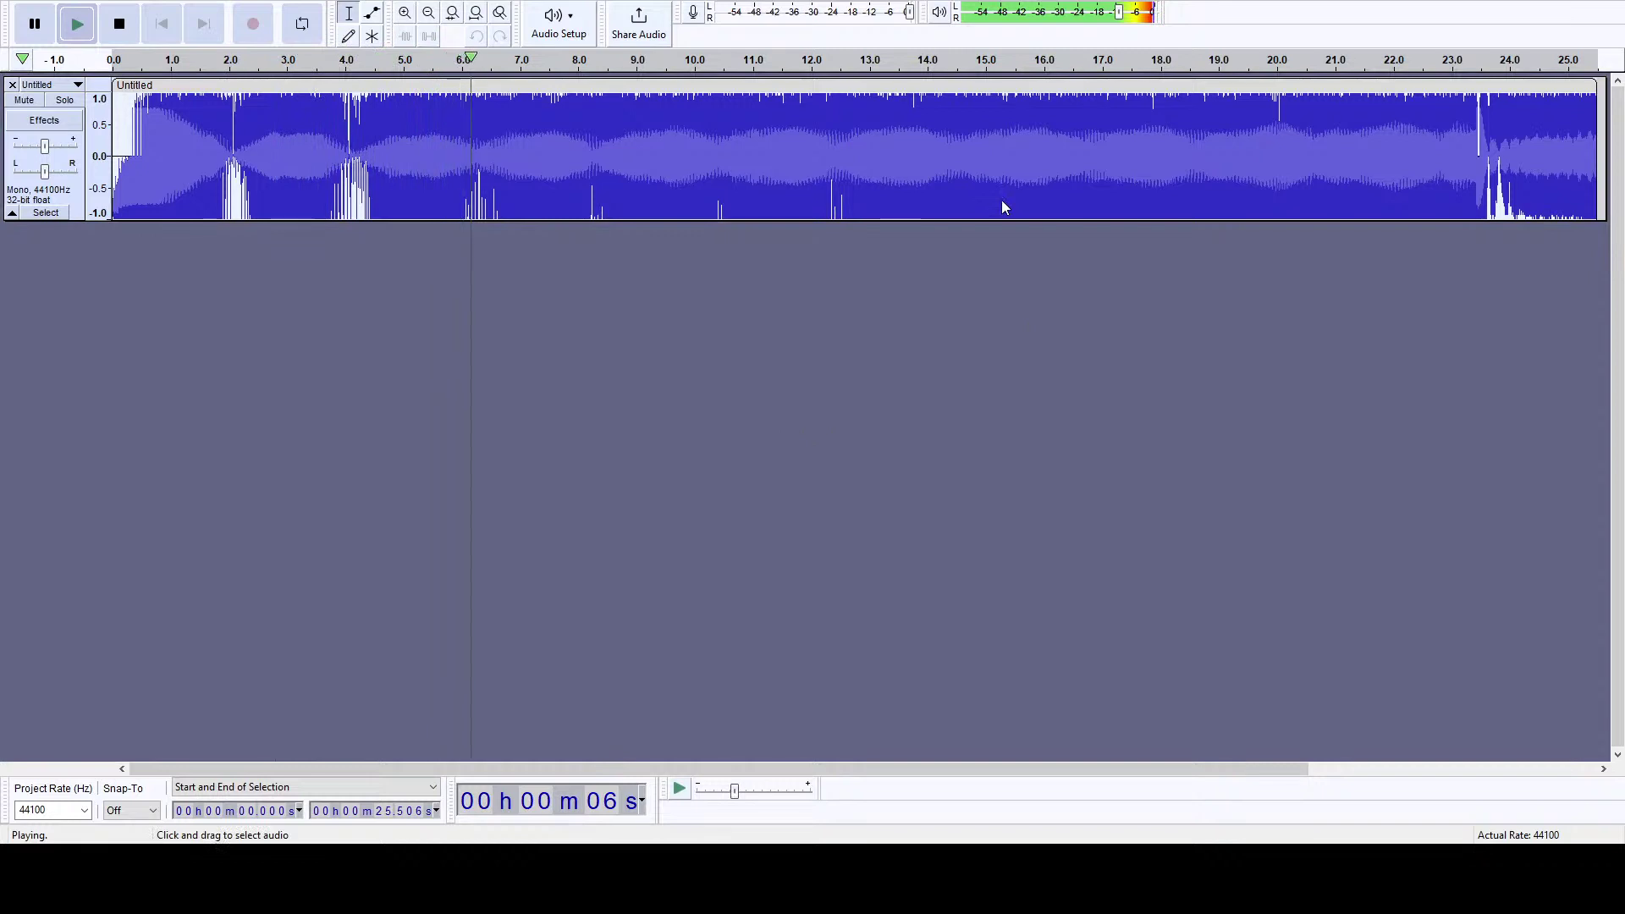
left_click(136, 24)
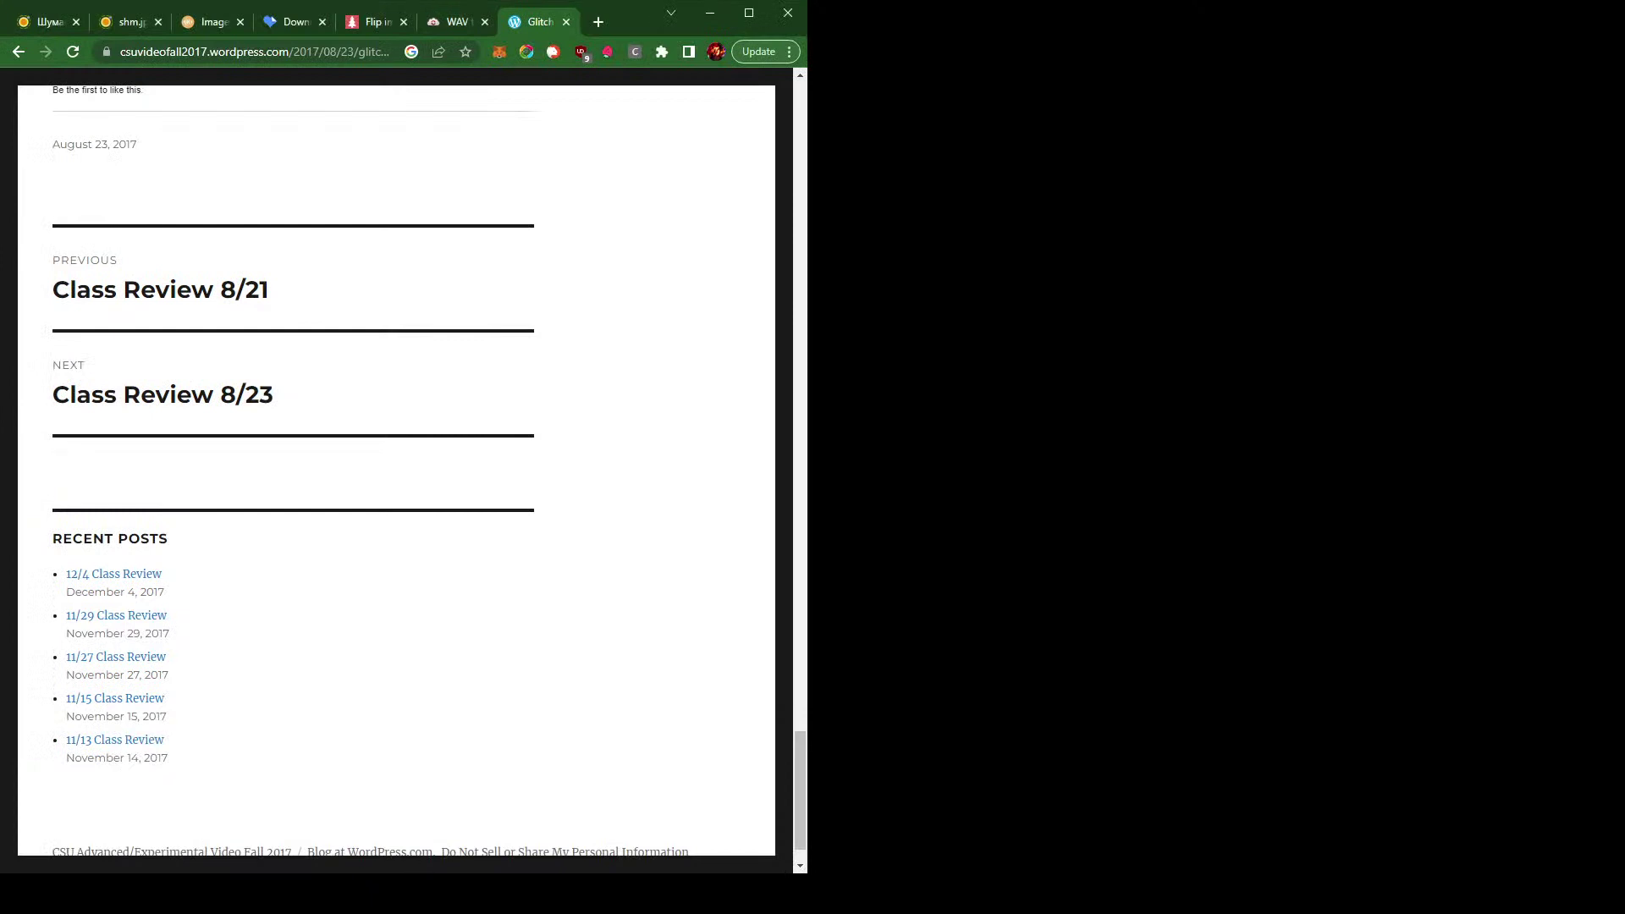
- Maximize the browser window and look over the Glitch Sonification tutorial from its end back to the title
double_click(647, 26)
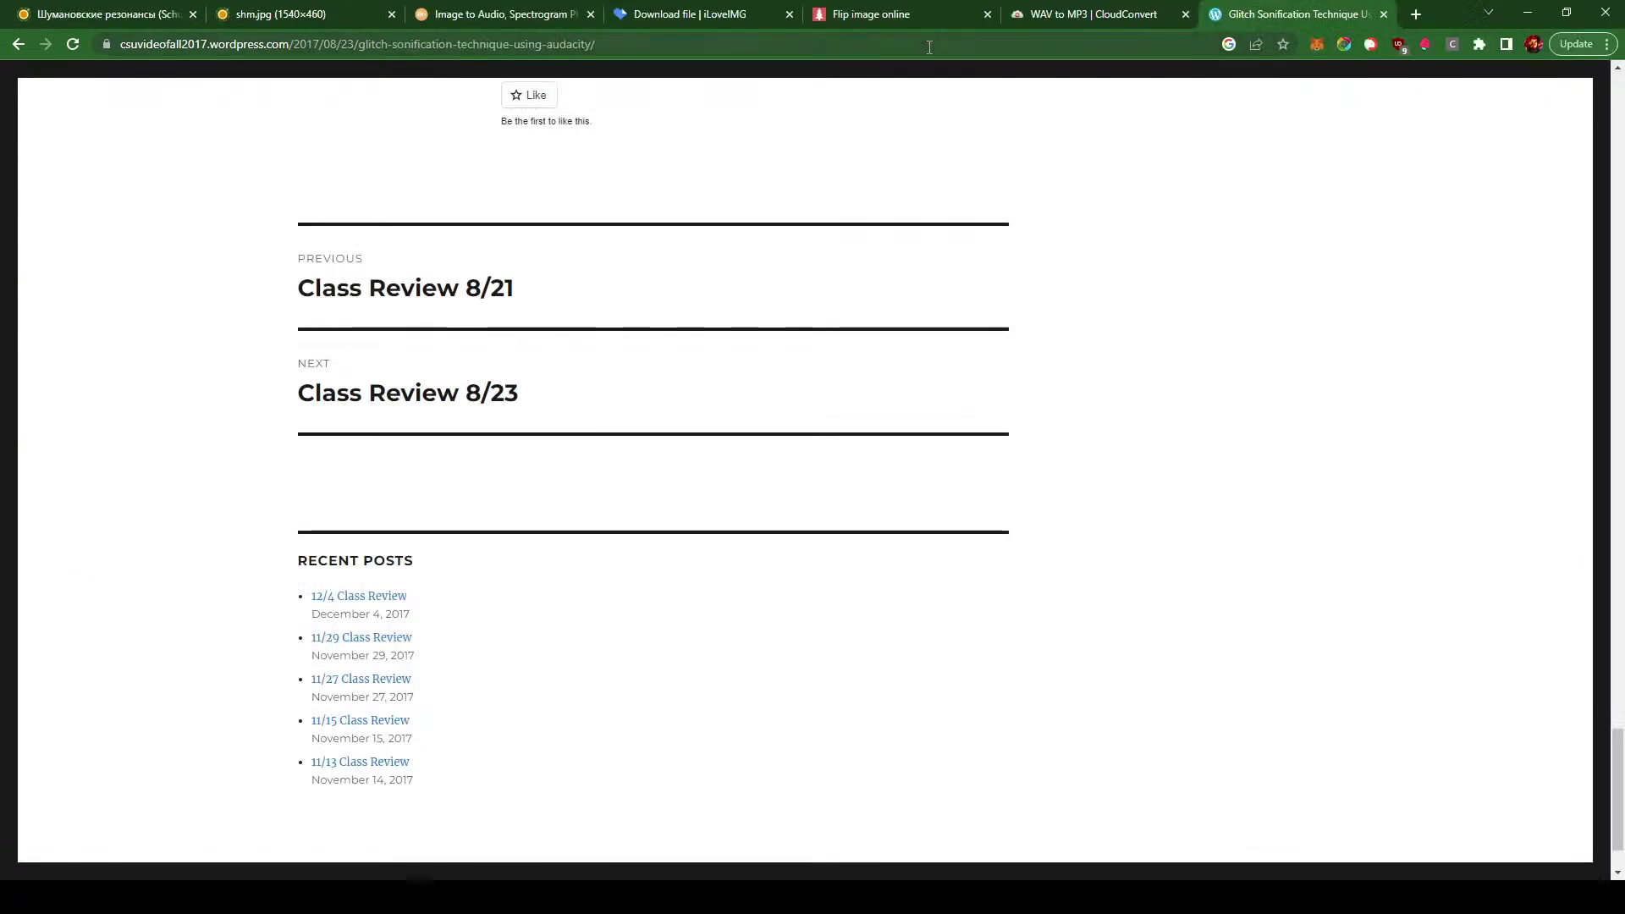
scroll(627, 638, "down", 1)
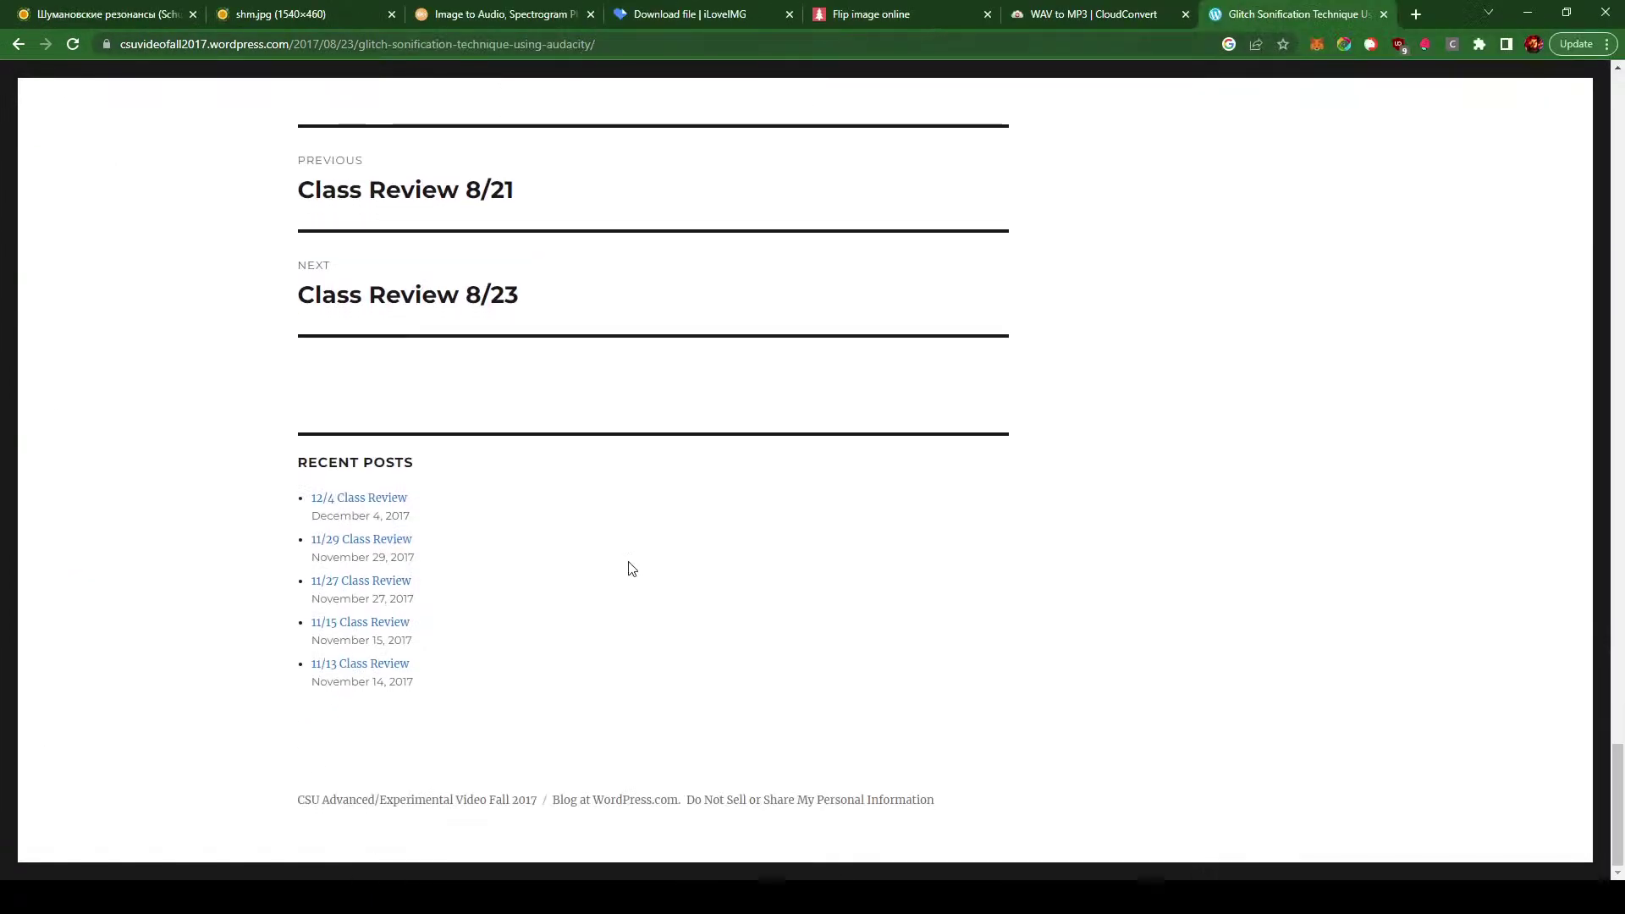
scroll(627, 566, "up", 5)
scroll(539, 458, "up", 20)
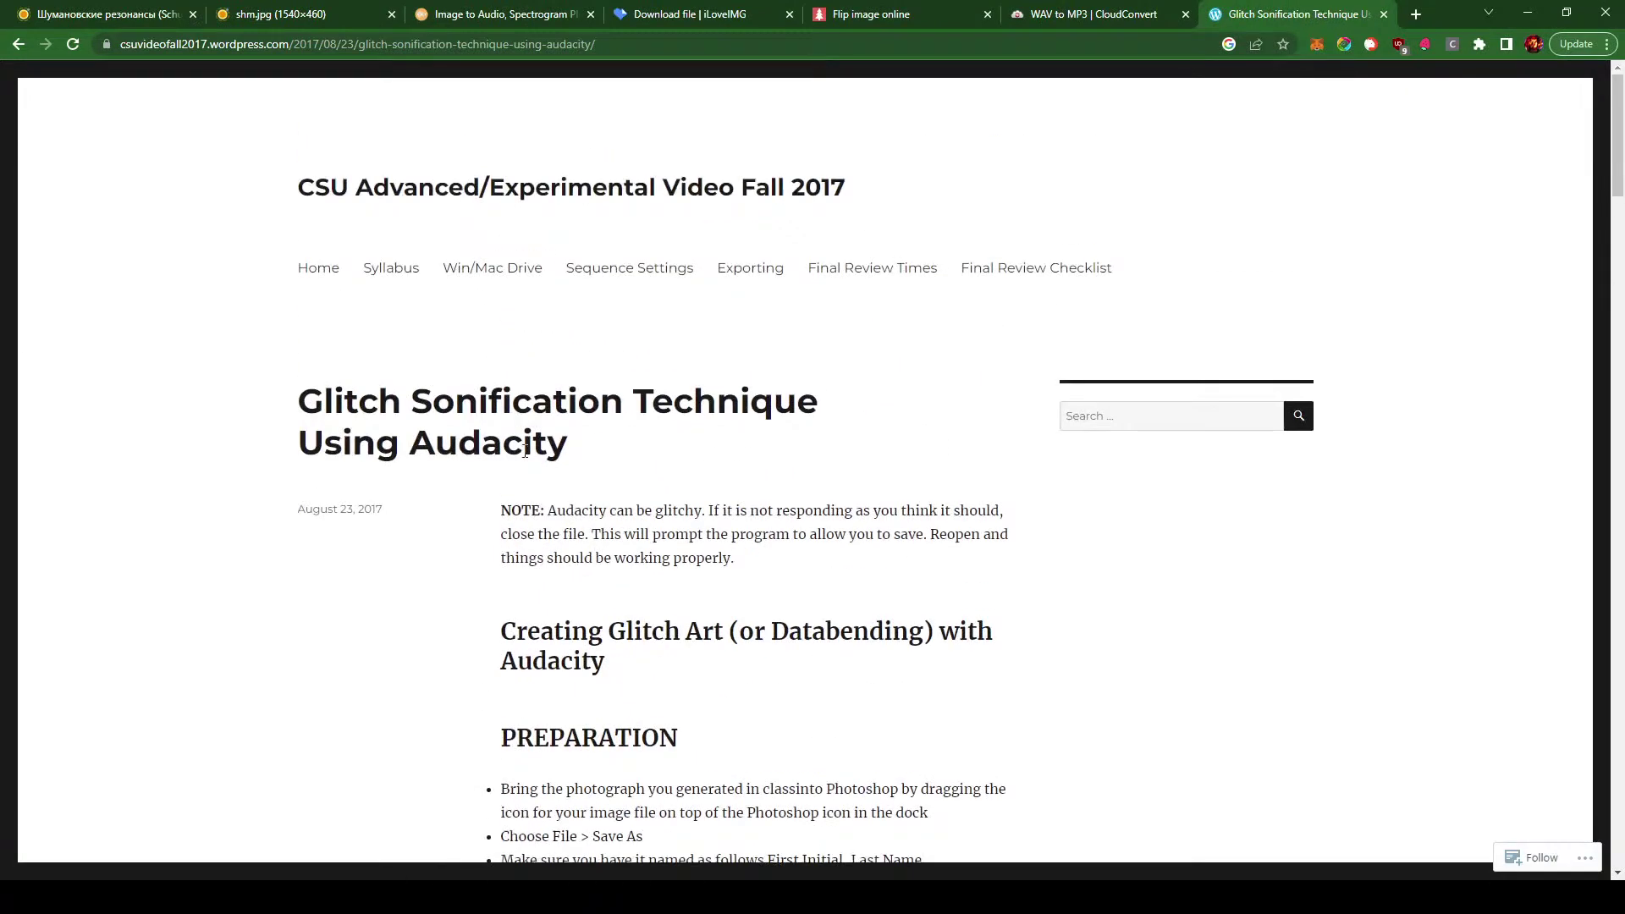
- Return to the "sonification with audacity" search results and look through the listed videos, tutorials and data sonification articles
left_click(19, 44)
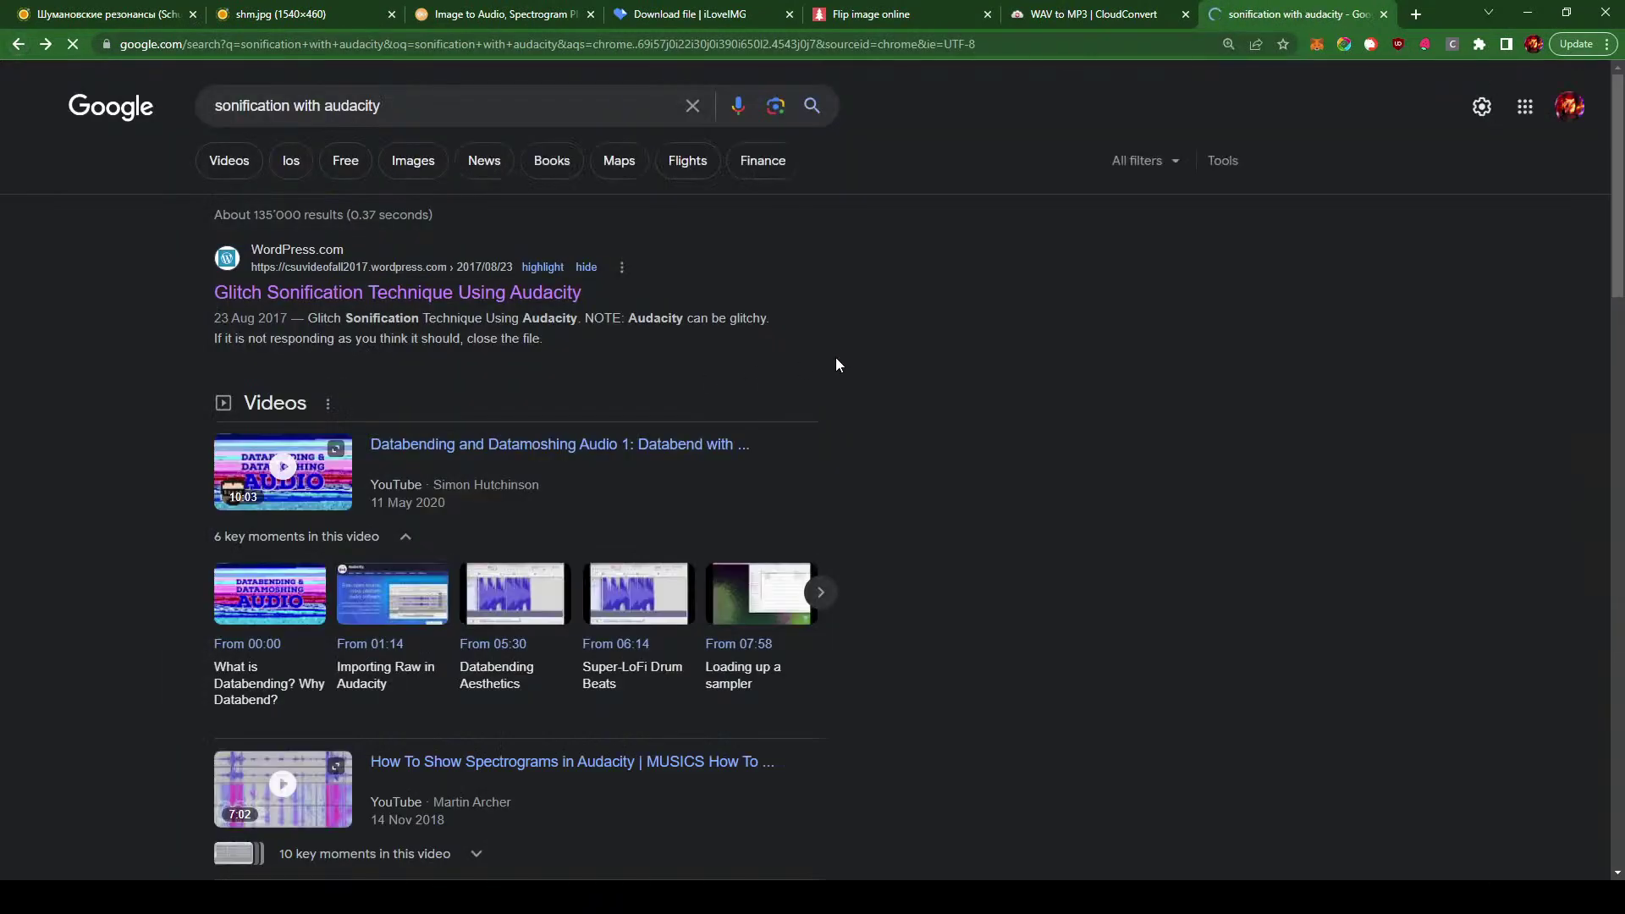
scroll(998, 457, "down", 4)
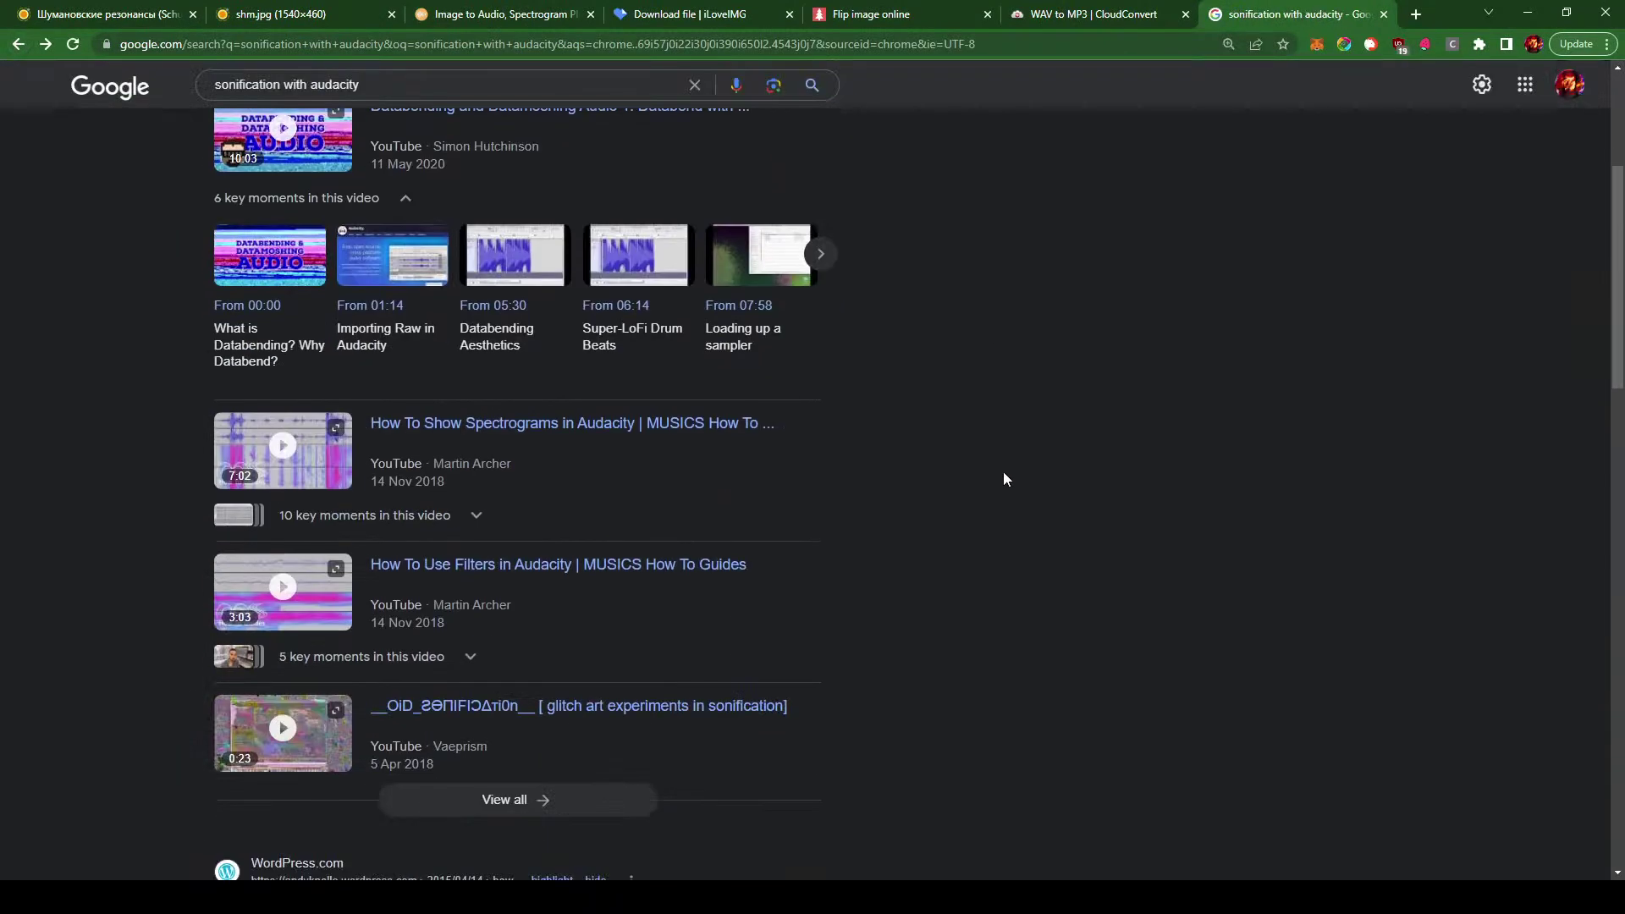
scroll(1018, 468, "down", 5)
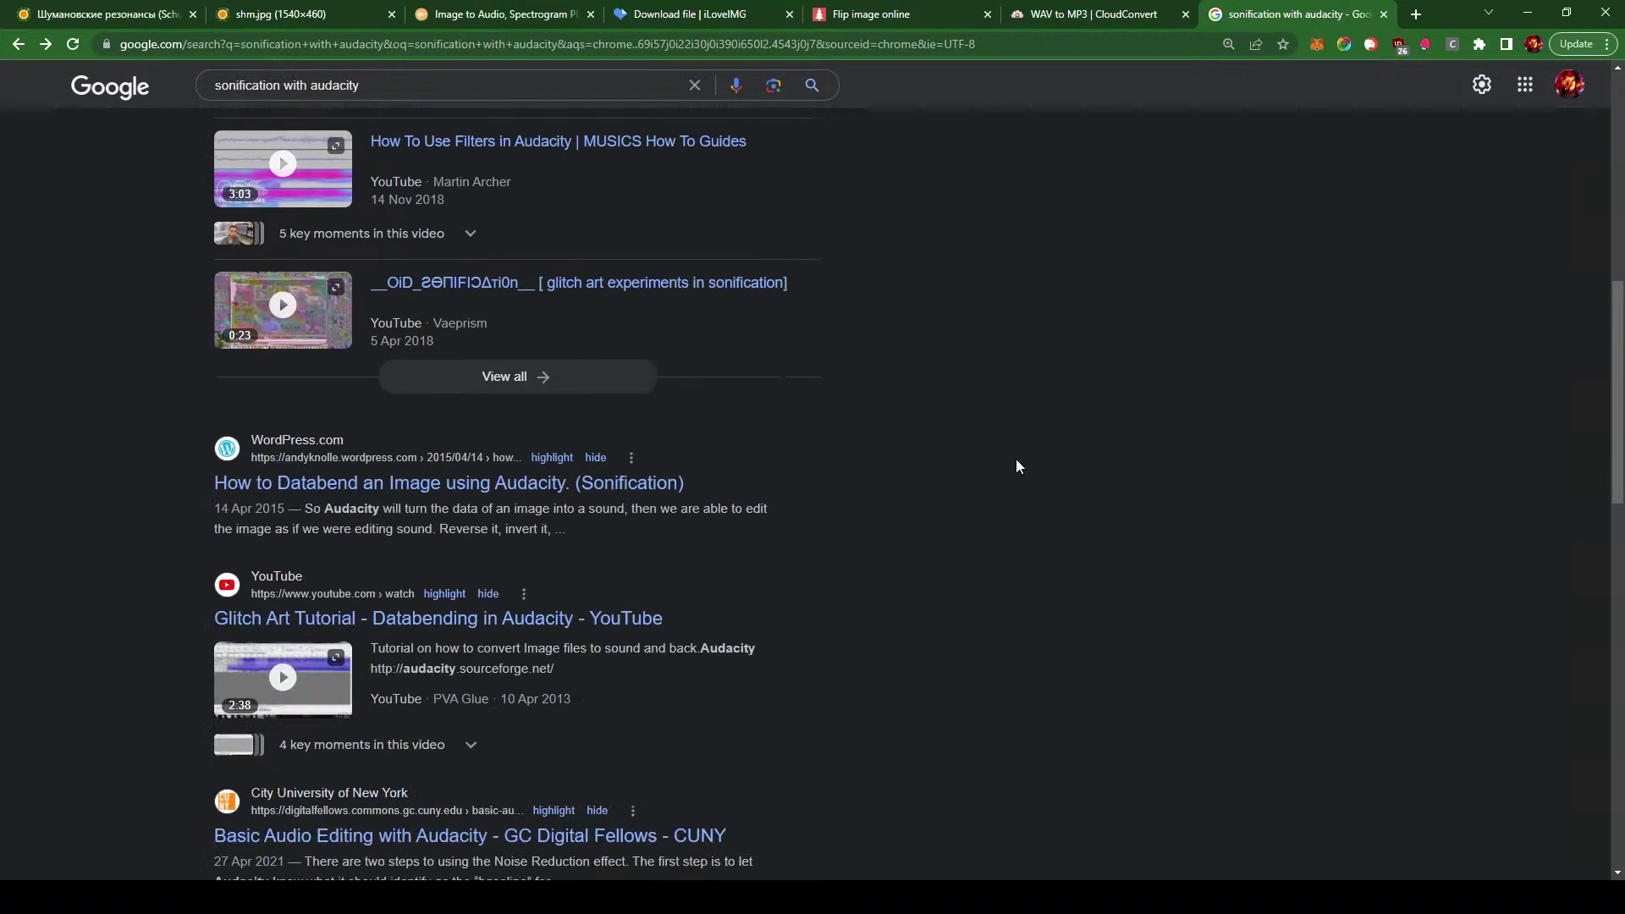
scroll(1018, 466, "down", 3)
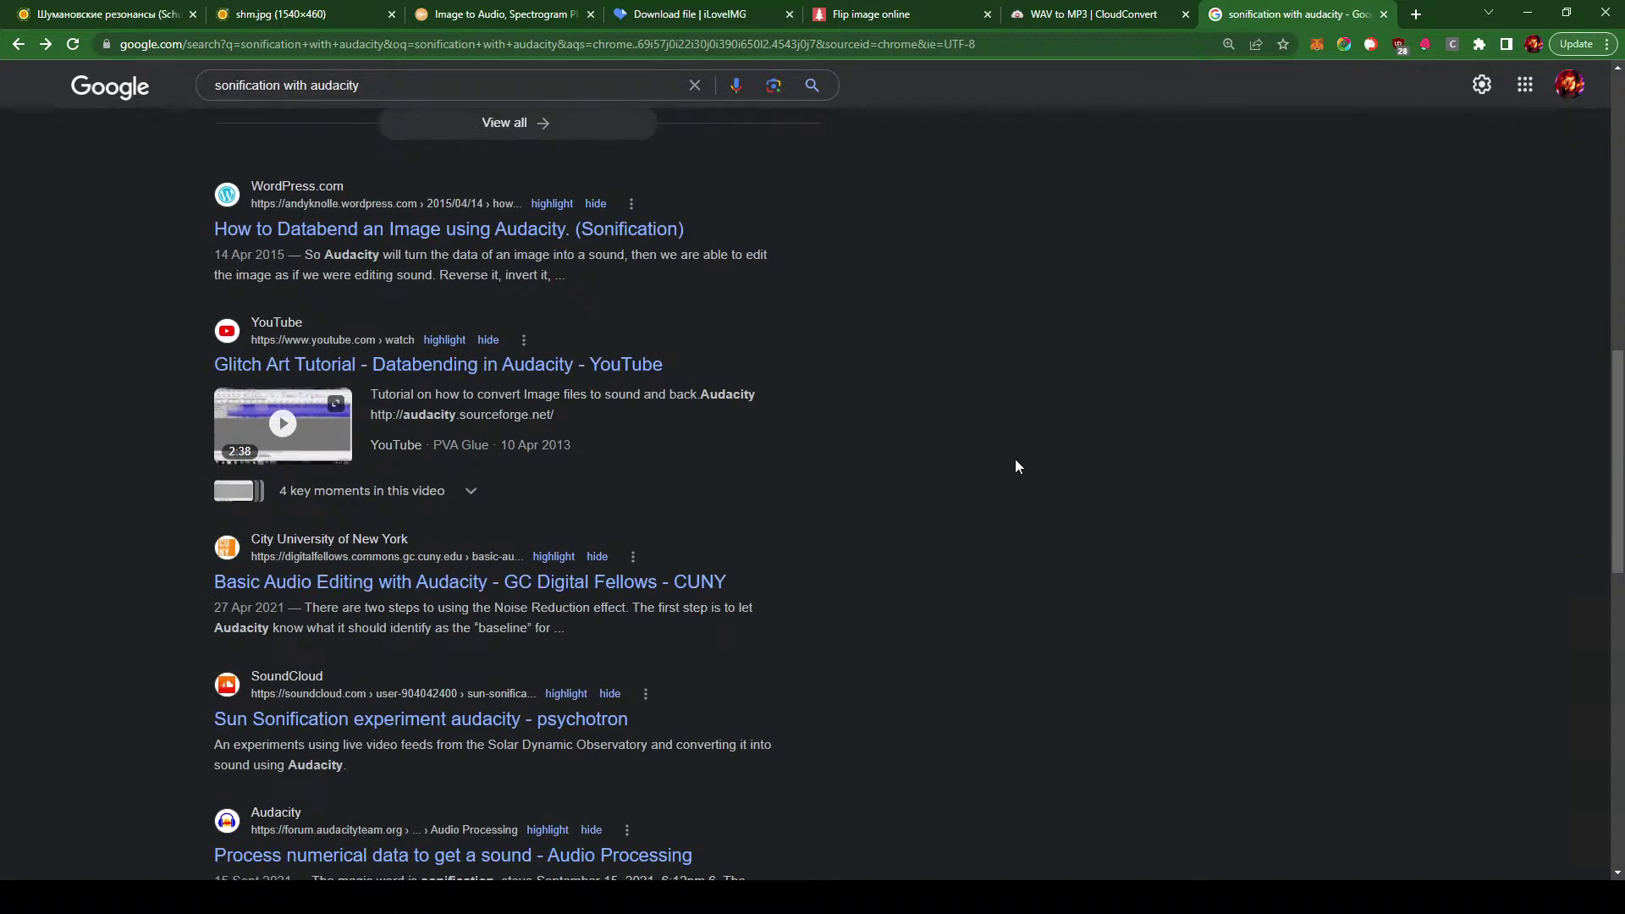
scroll(1015, 465, "up", 4)
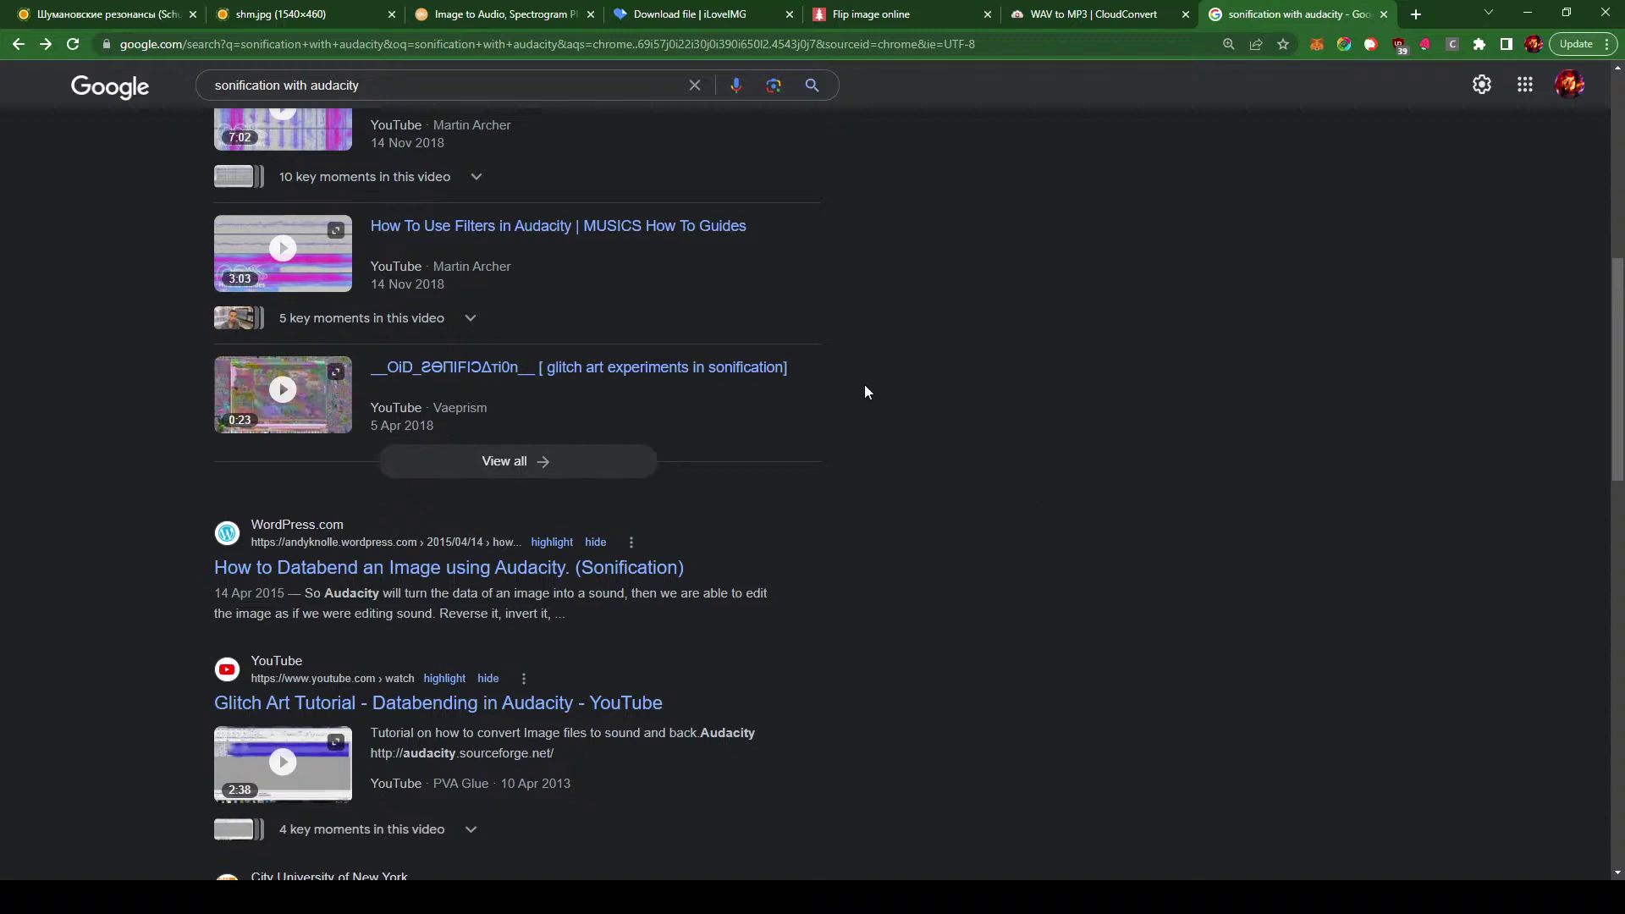
scroll(900, 407, "down", 5)
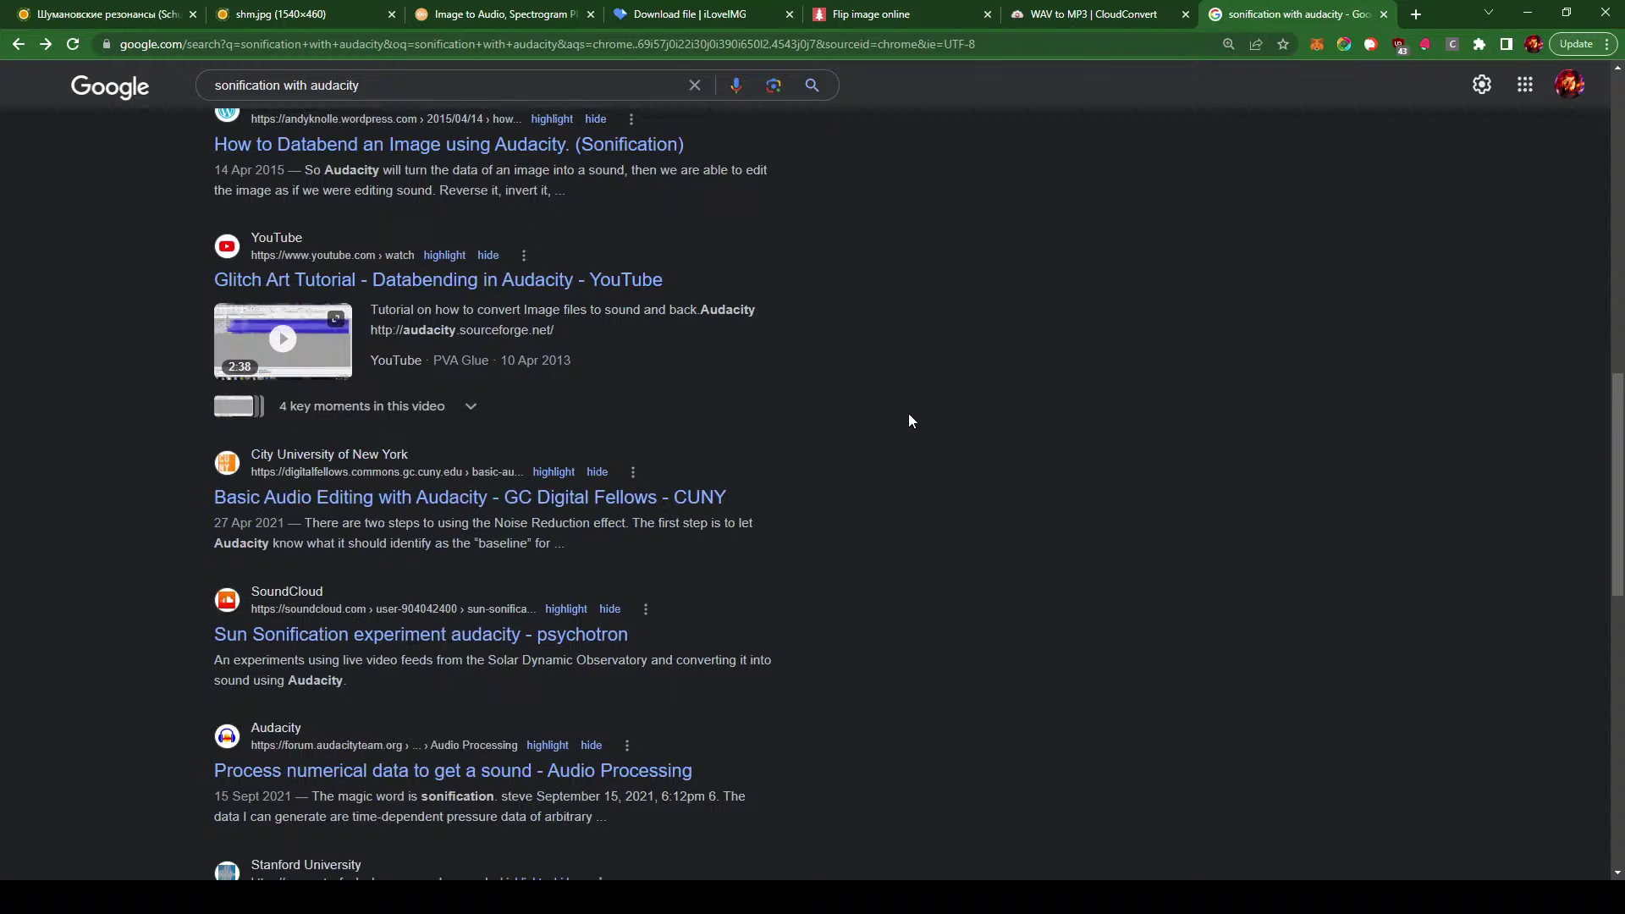
scroll(910, 421, "down", 4)
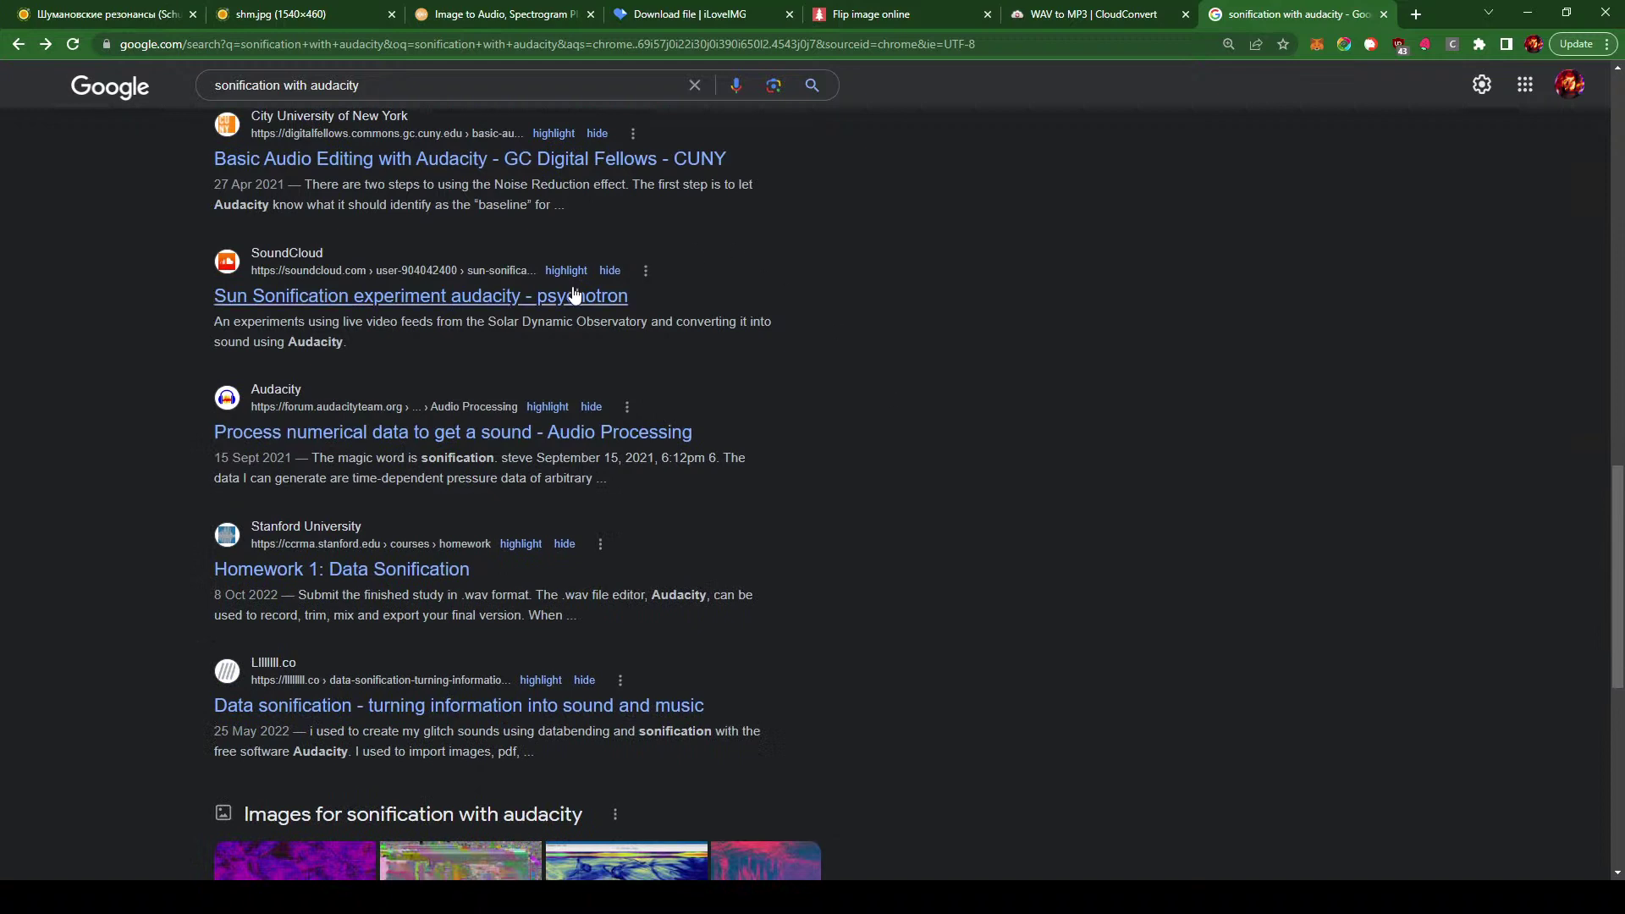
scroll(533, 302, "down", 3)
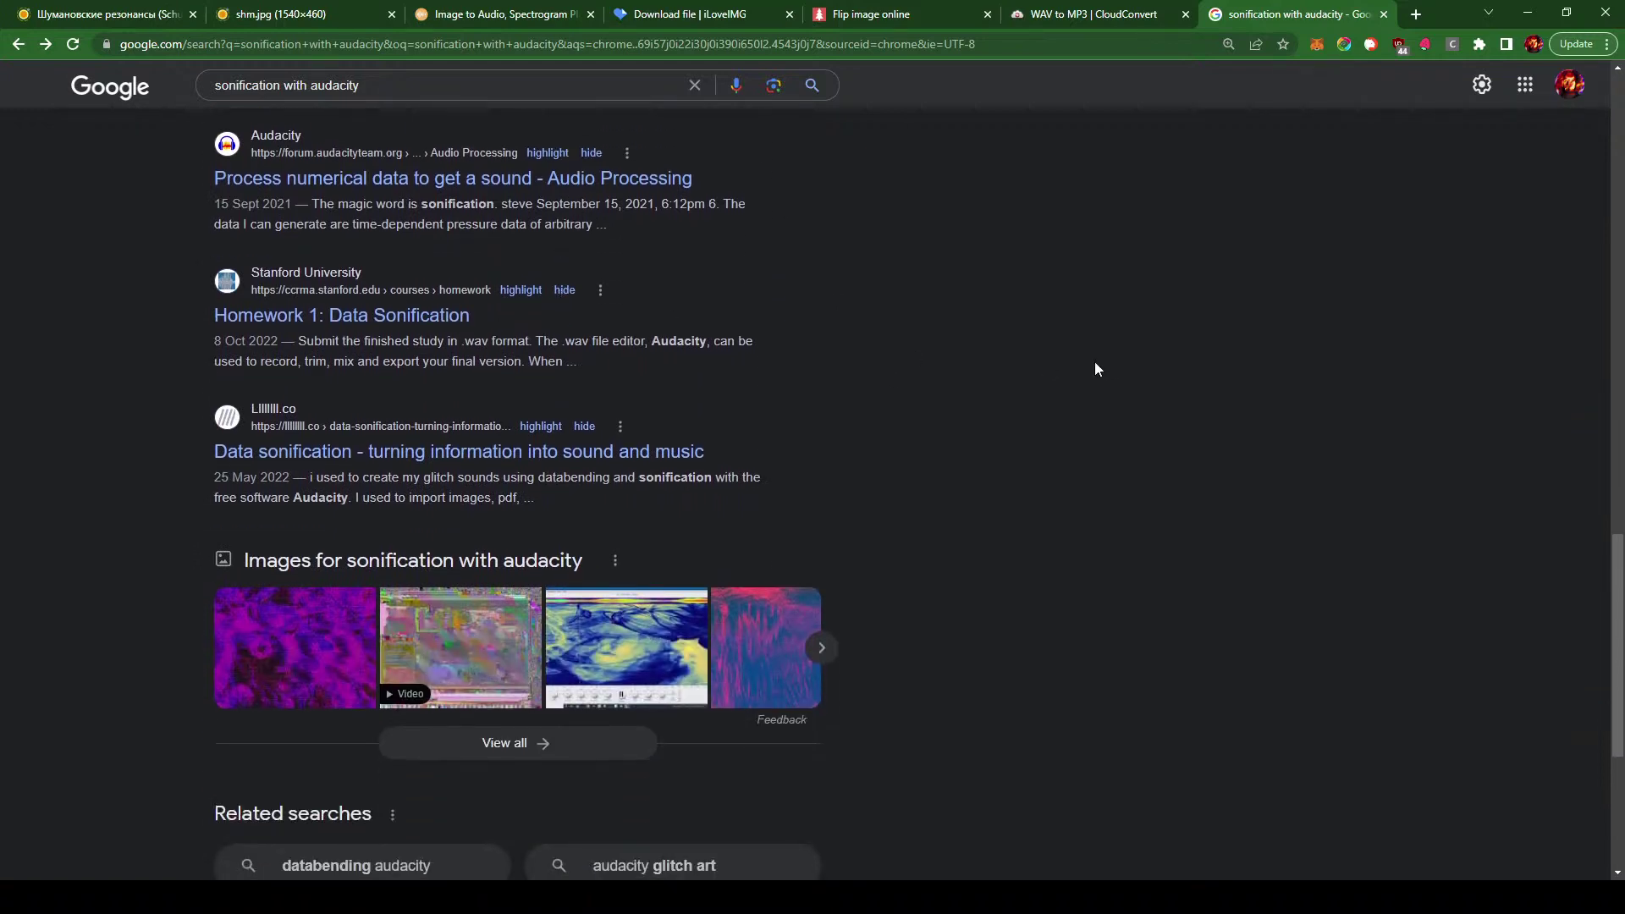
scroll(1095, 367, "up", 2)
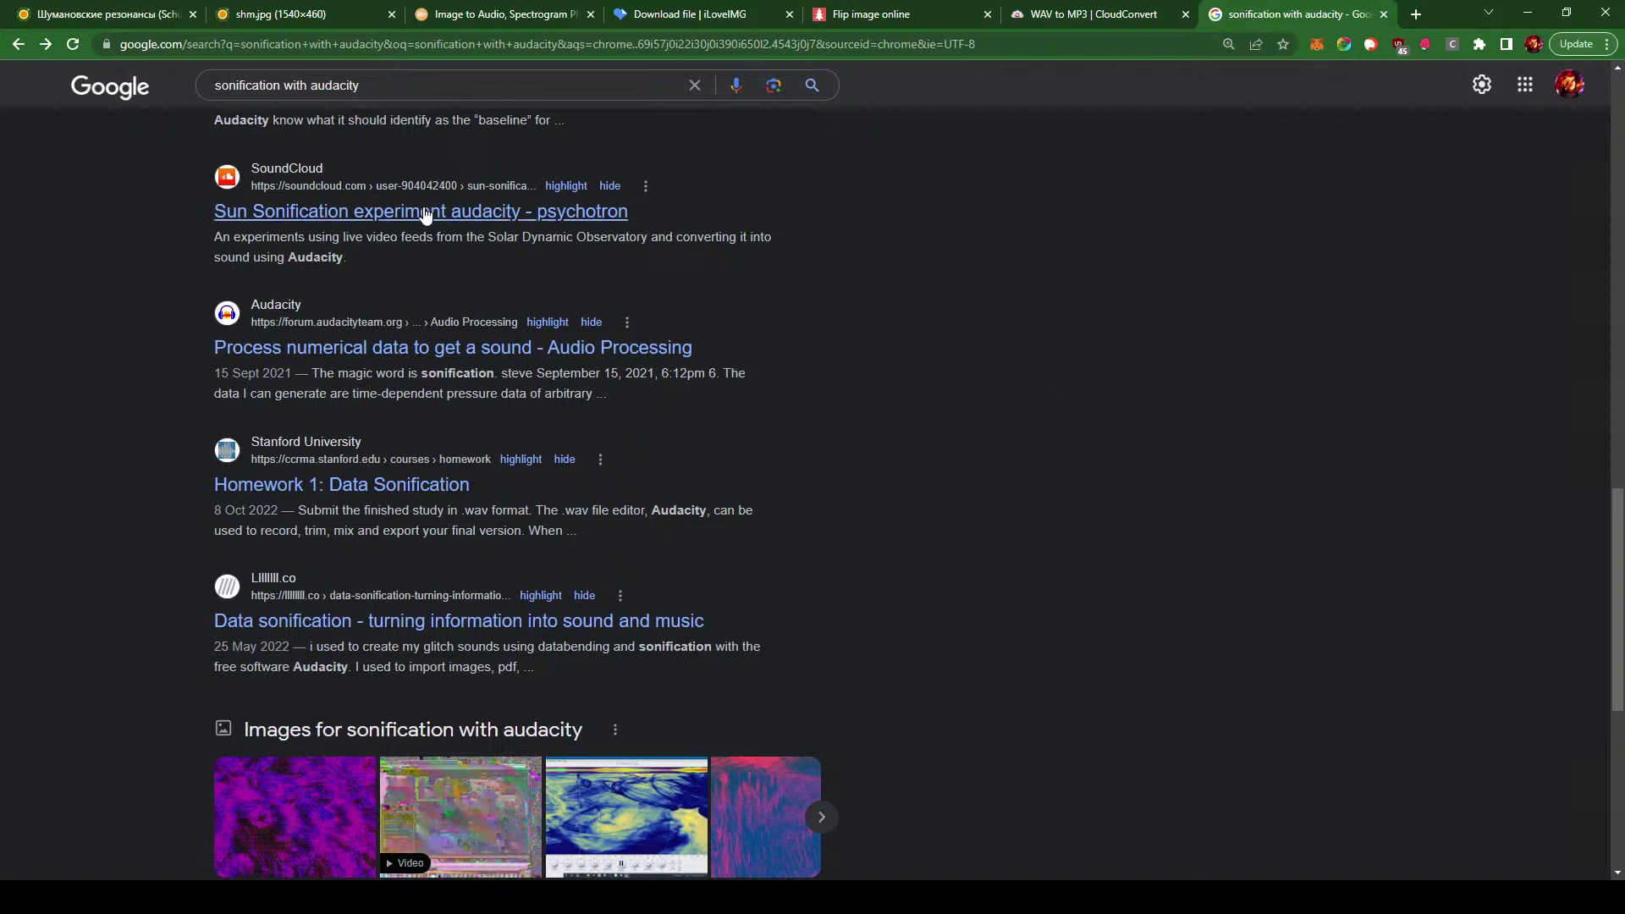
scroll(1121, 306, "down", 4)
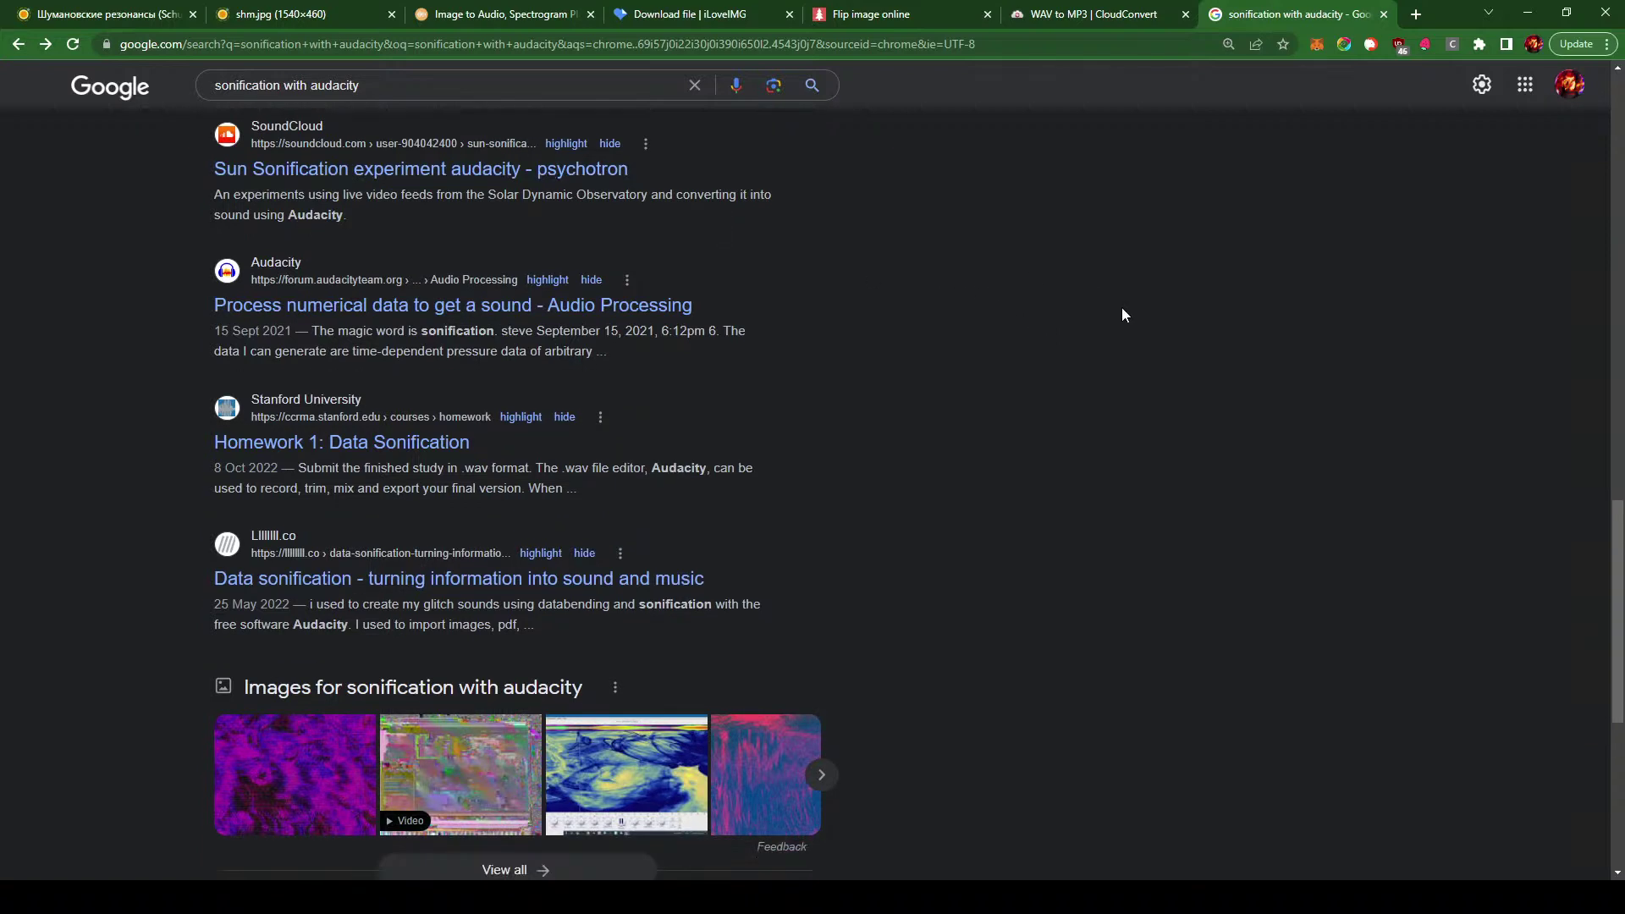
scroll(1129, 320, "up", 5)
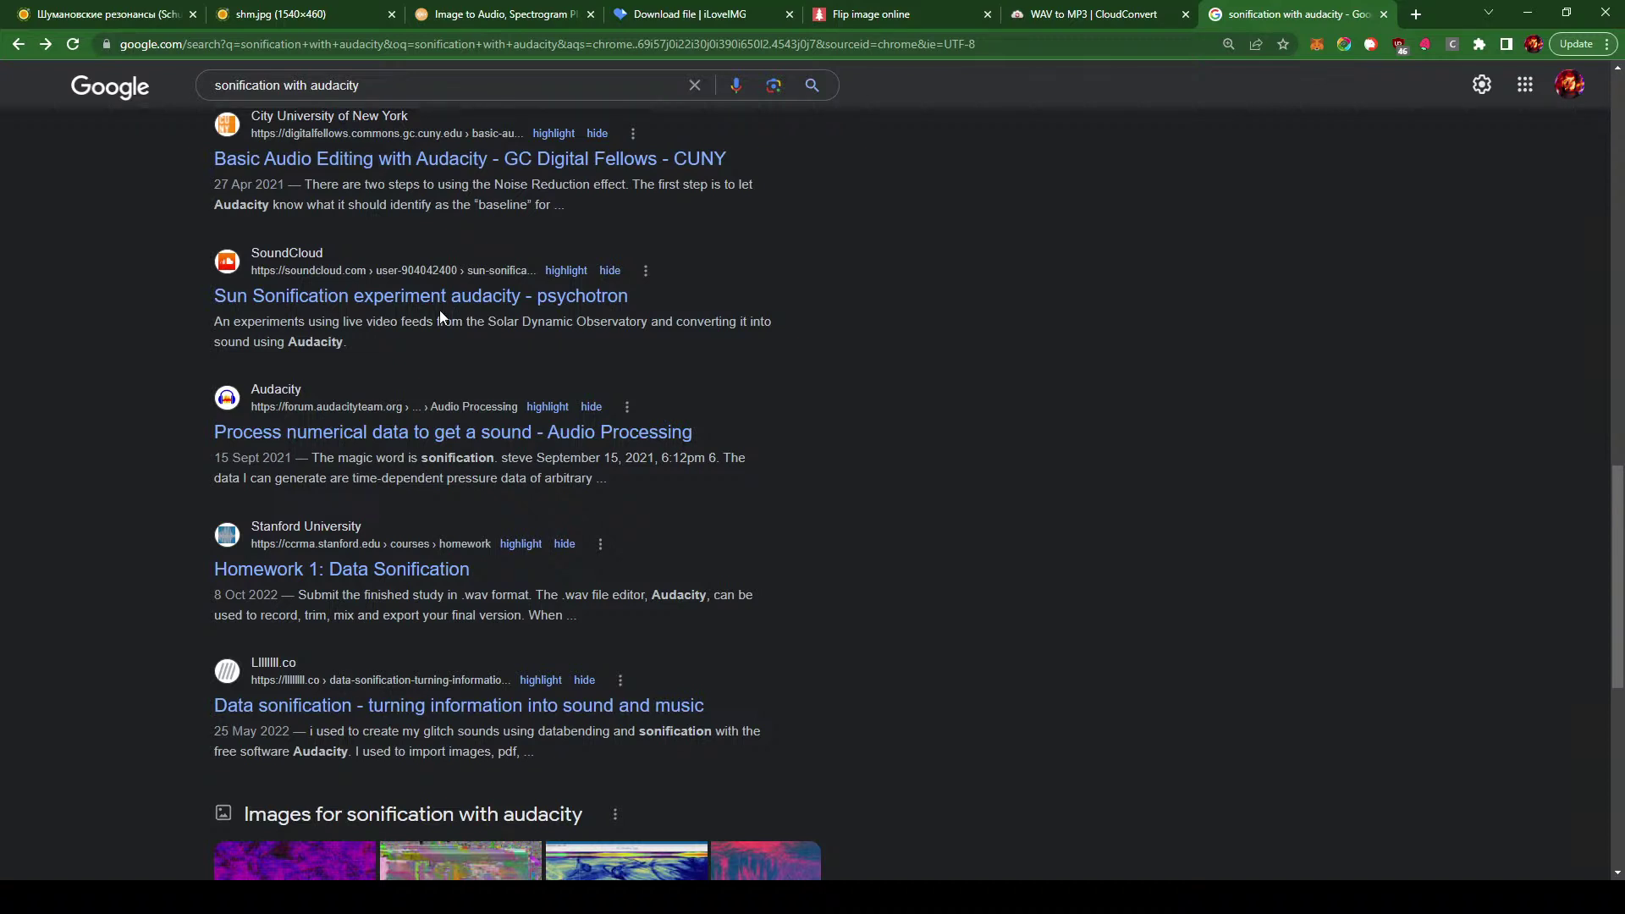
- Search the web for "spectrograph" in a new tab and glance over the results
left_click(1416, 16)
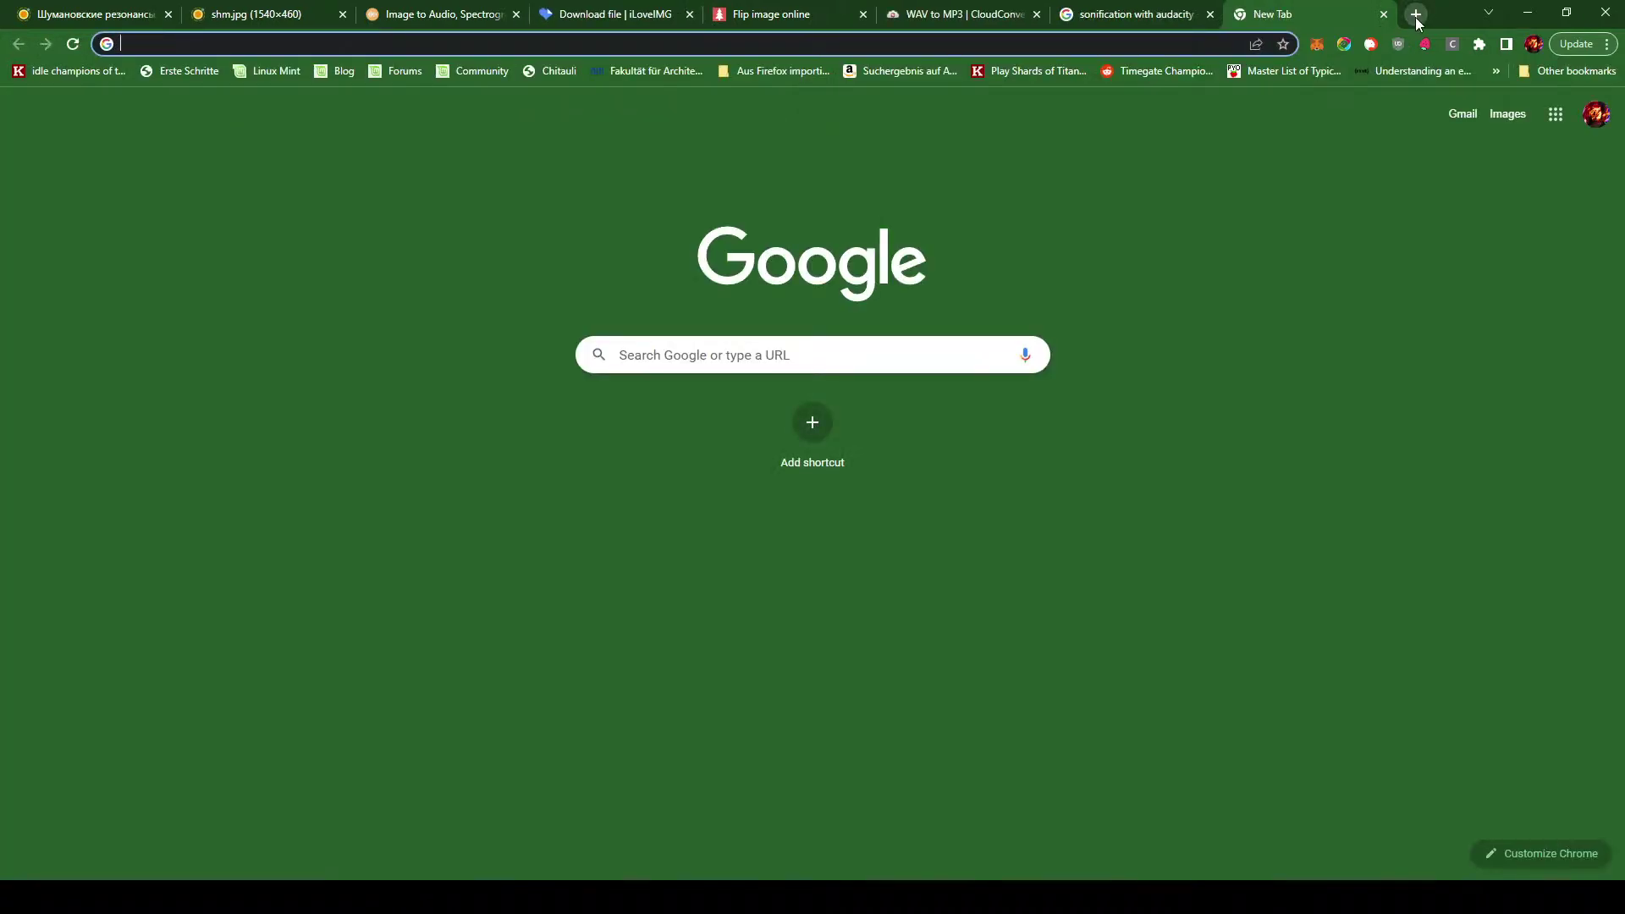
type("specr")
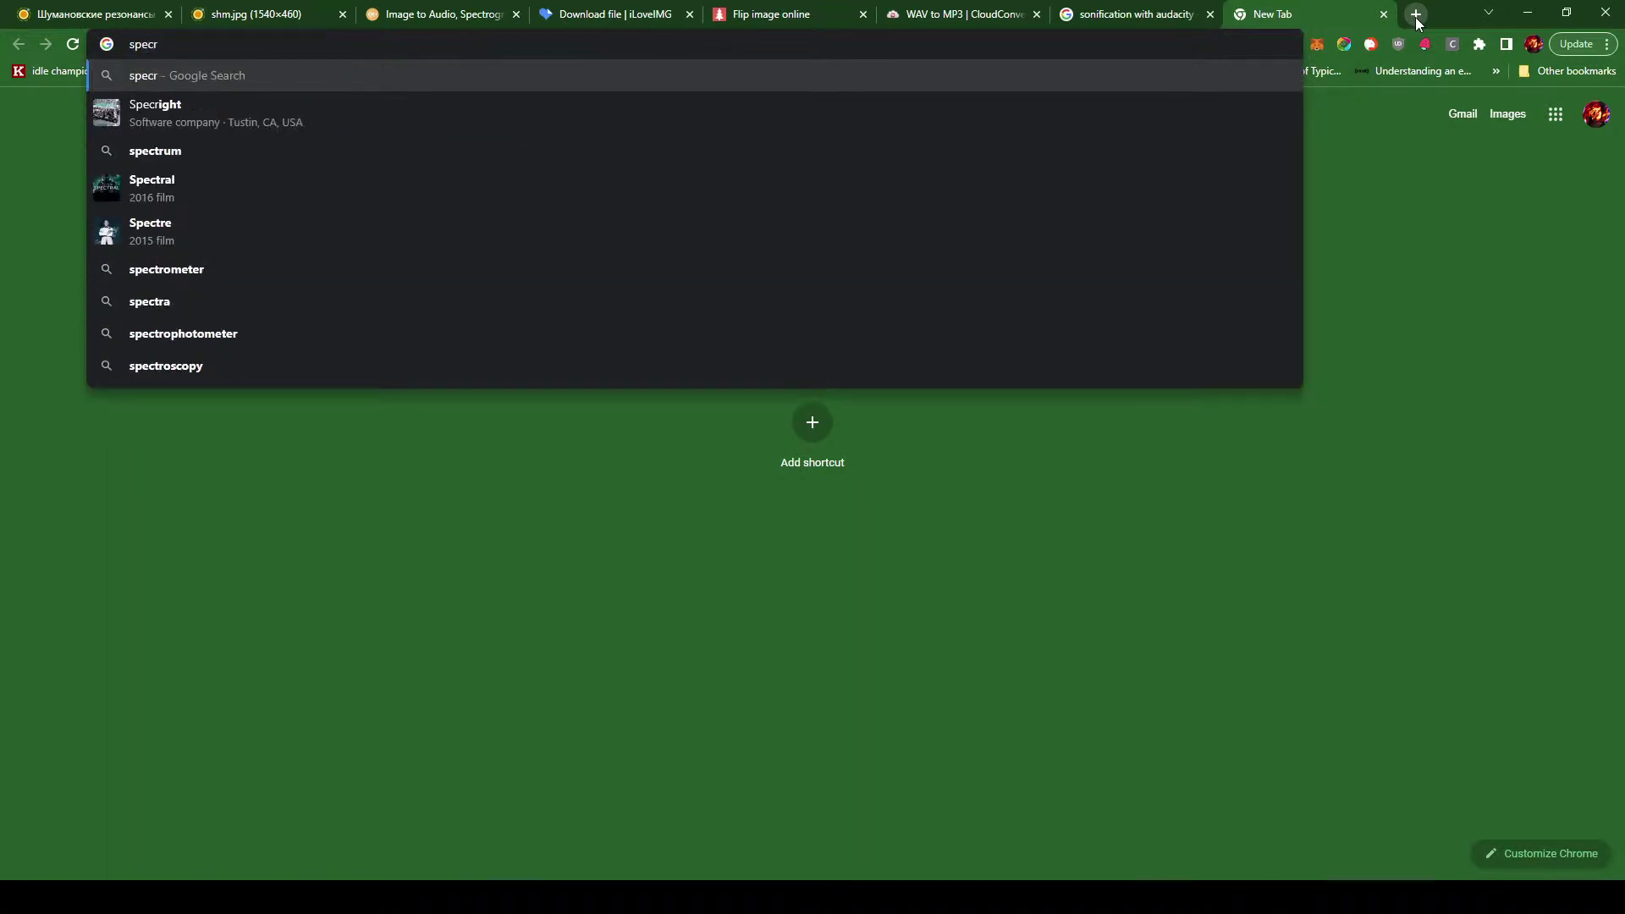
key("BackSpace")
key("BackSpace")
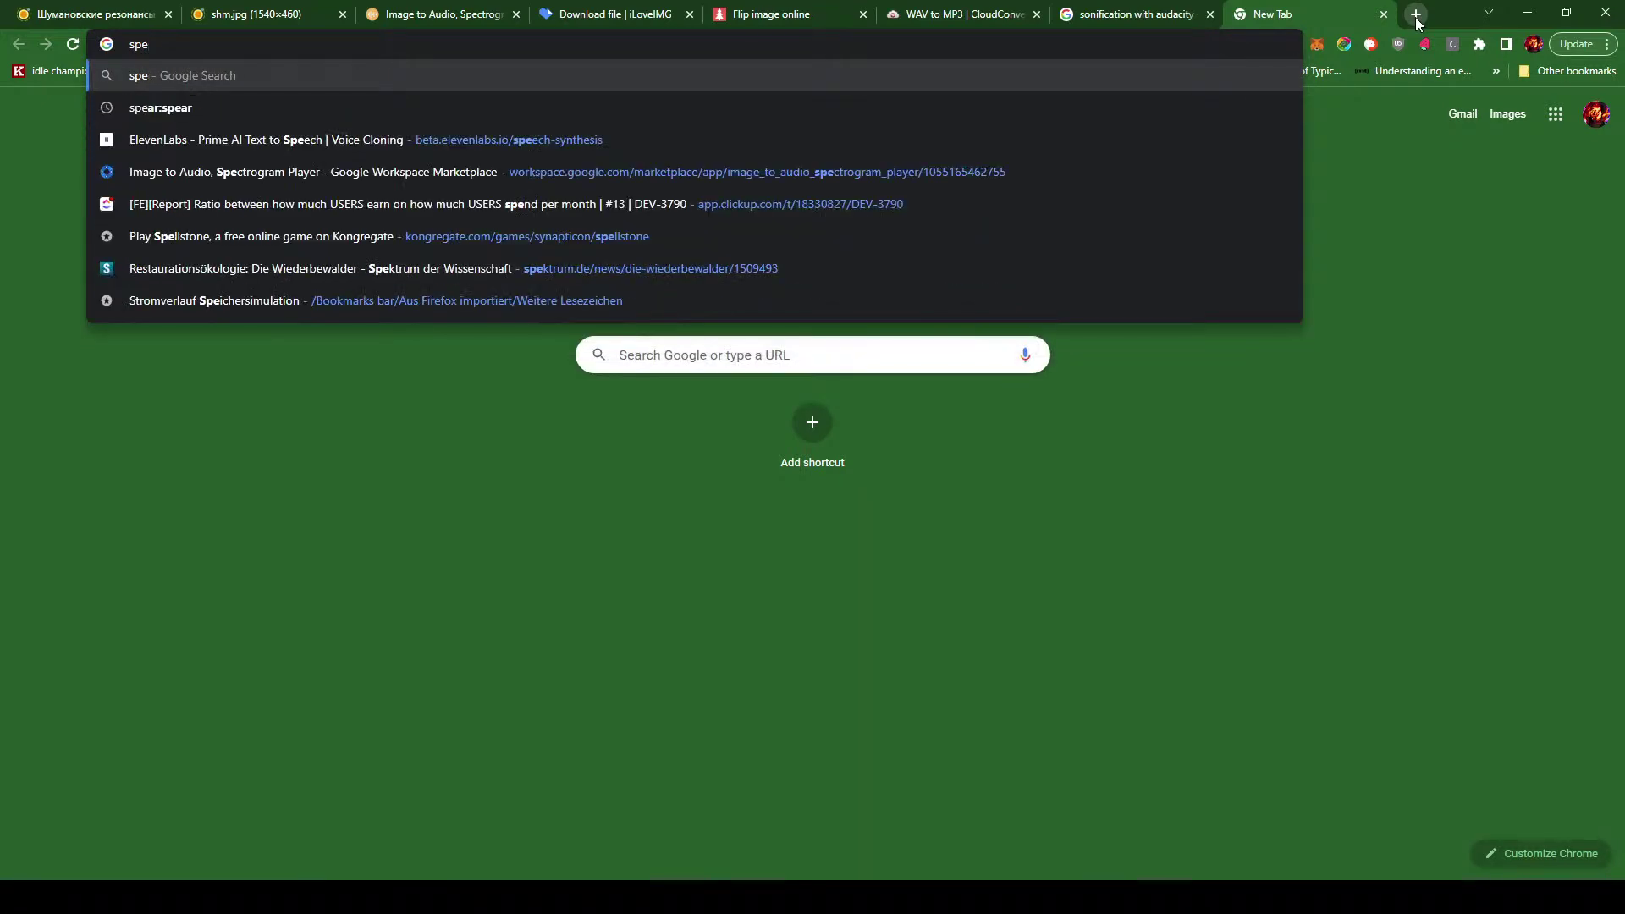
type("ctrograp")
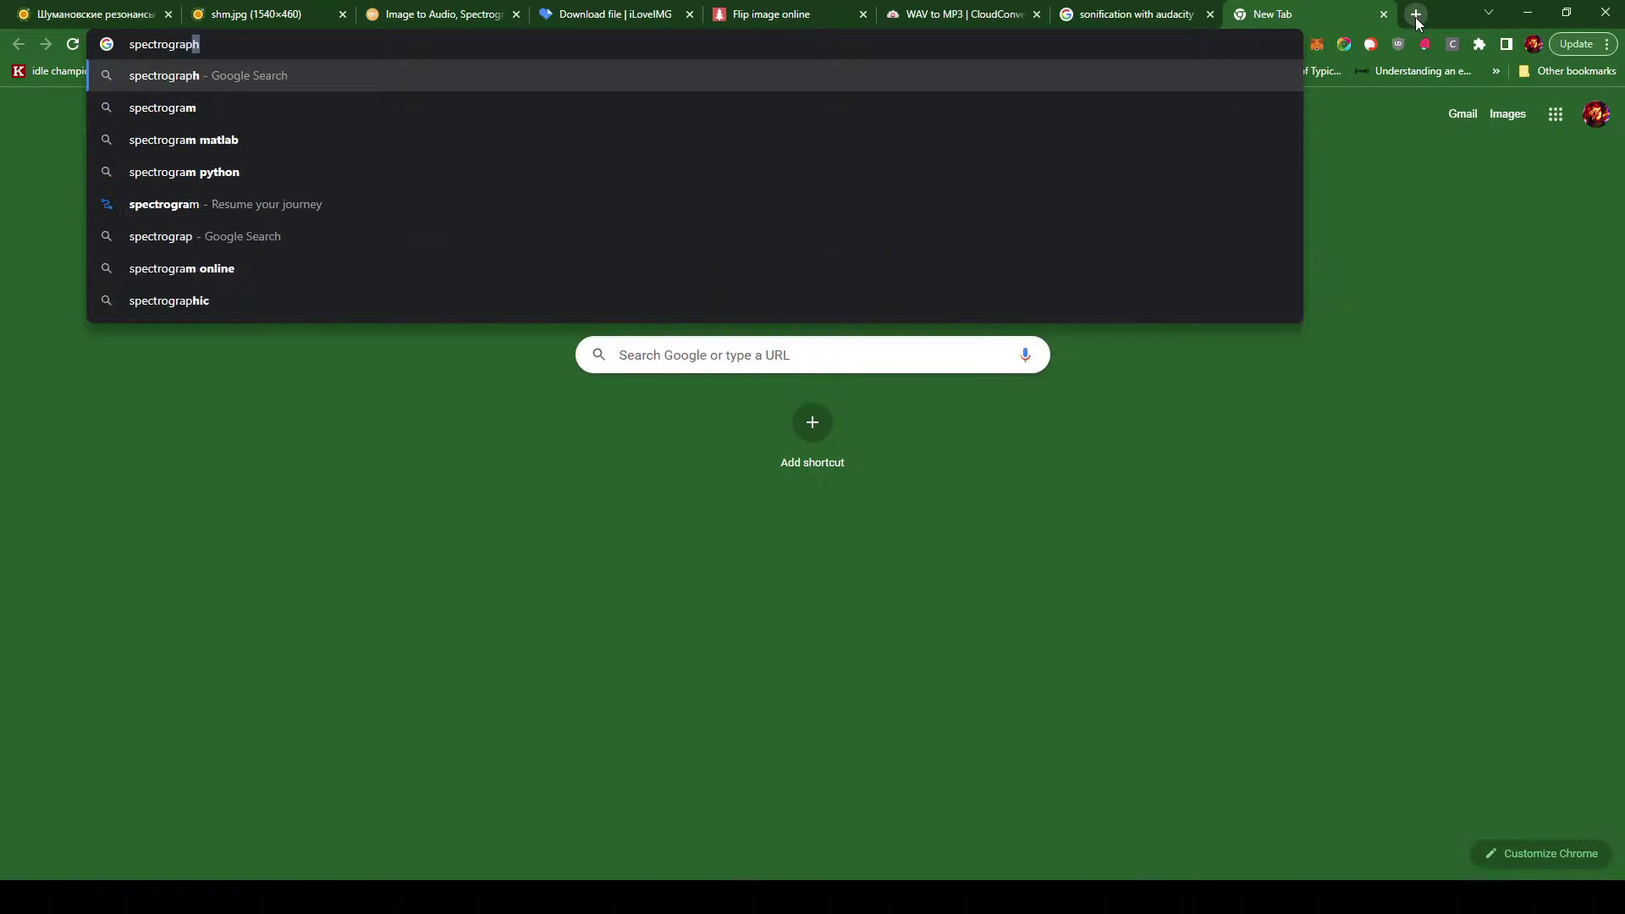
type("h")
key("Return")
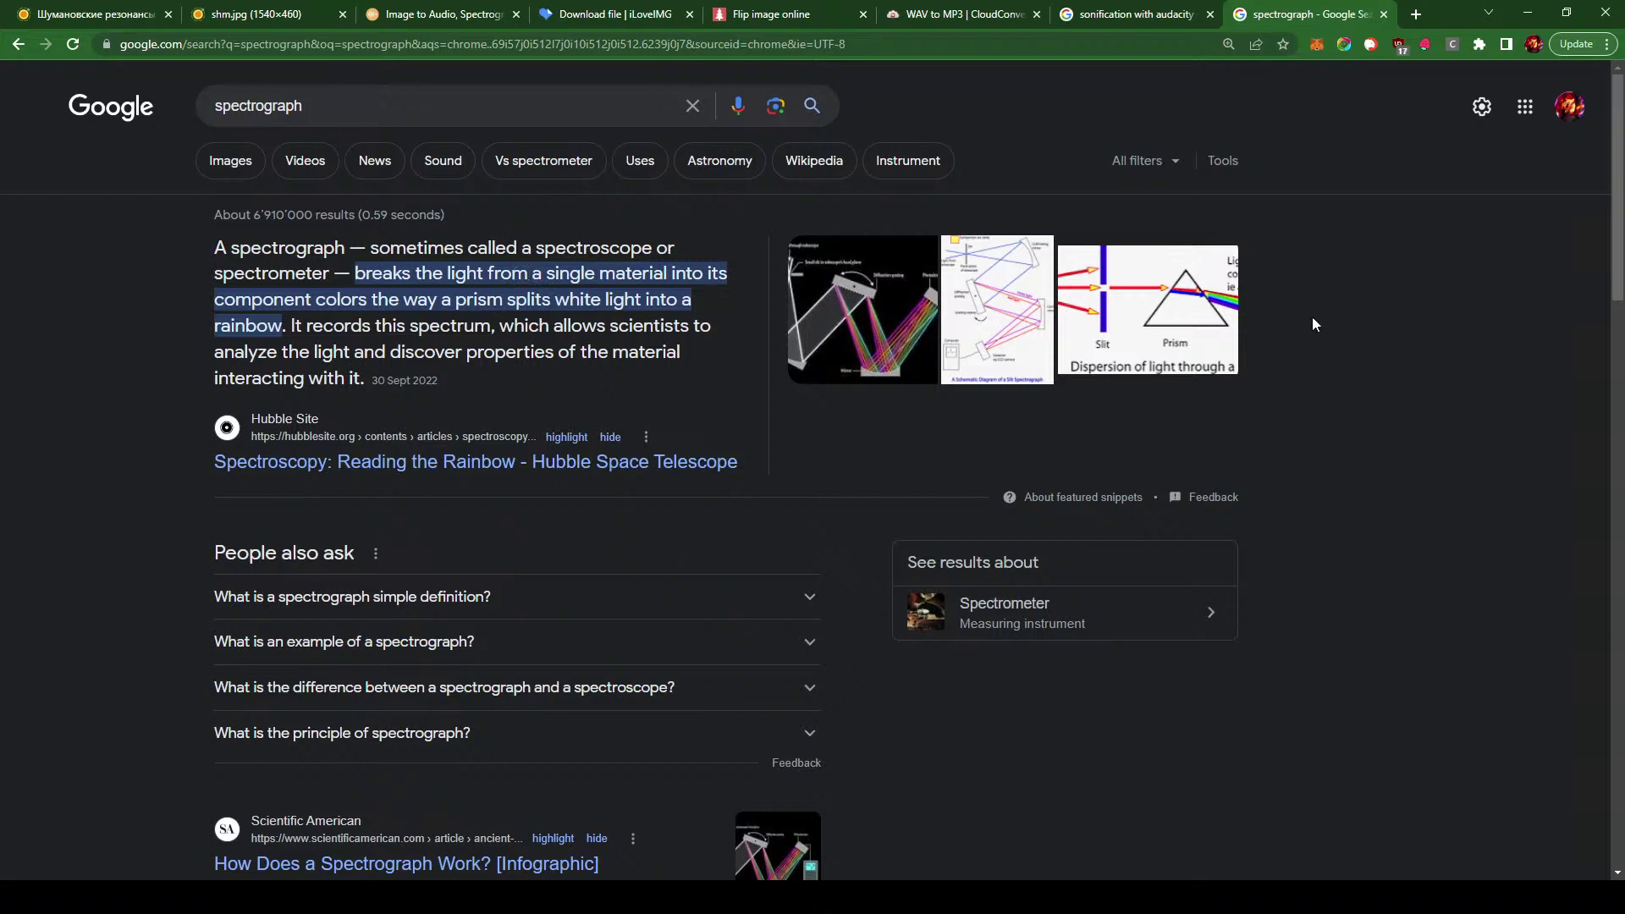
scroll(1331, 322, "down", 2)
scroll(1330, 319, "up", 2)
- Change the search to "spectrogramm", accept the suggested spelling "spectrogram" and open the Wikipedia article on it
left_click(314, 95)
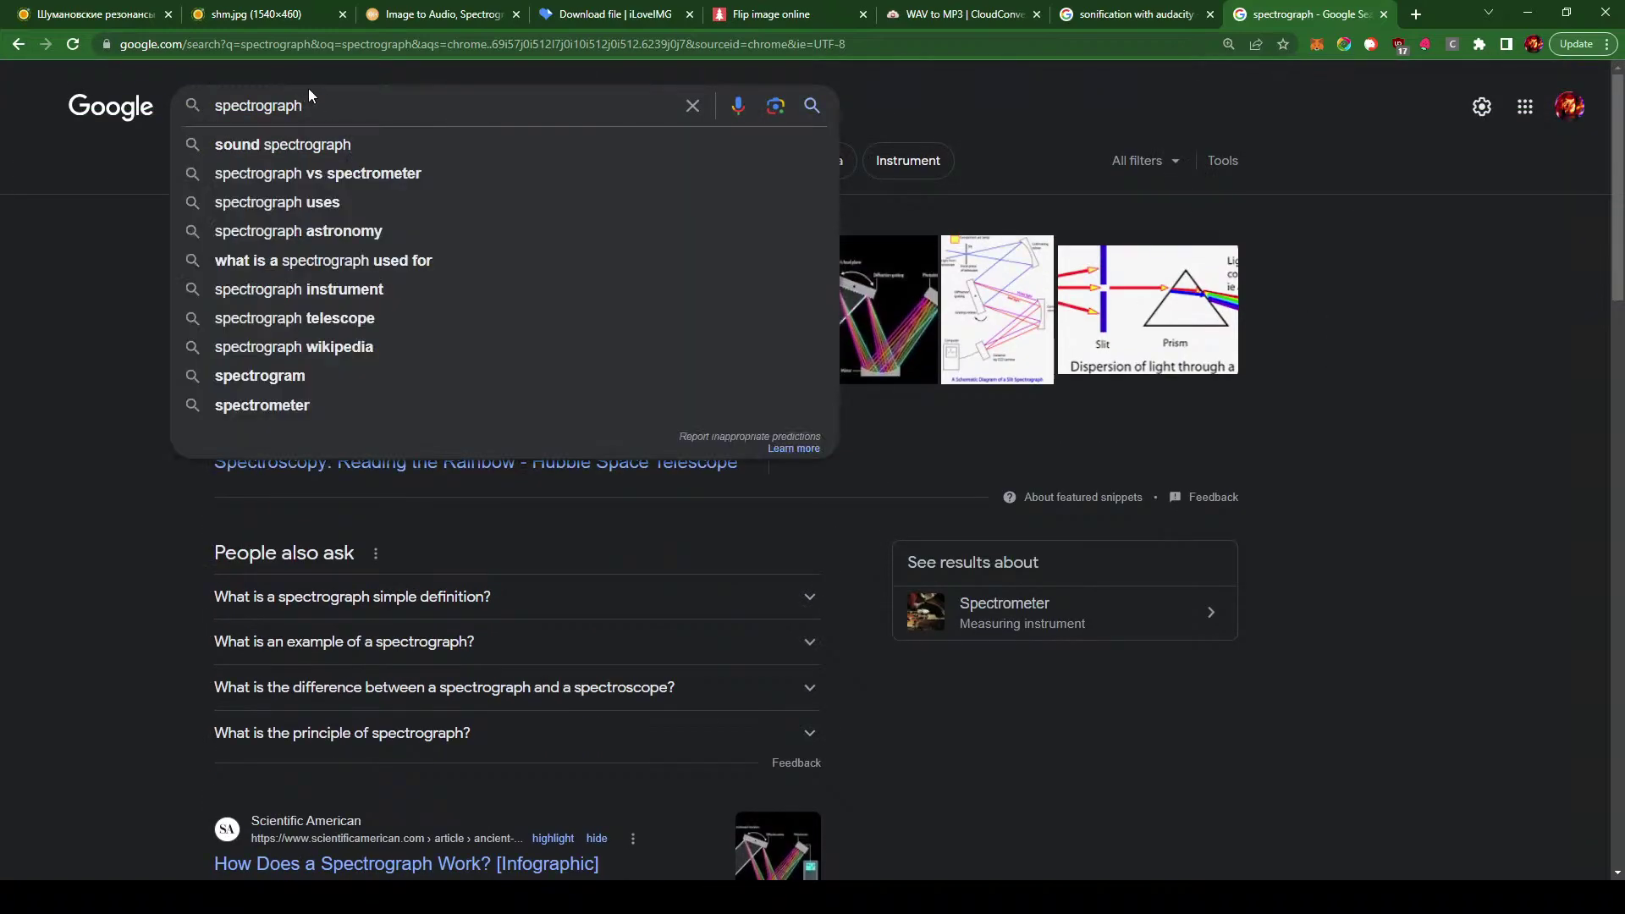
key("BackSpace")
key("BackSpace")
type("mm")
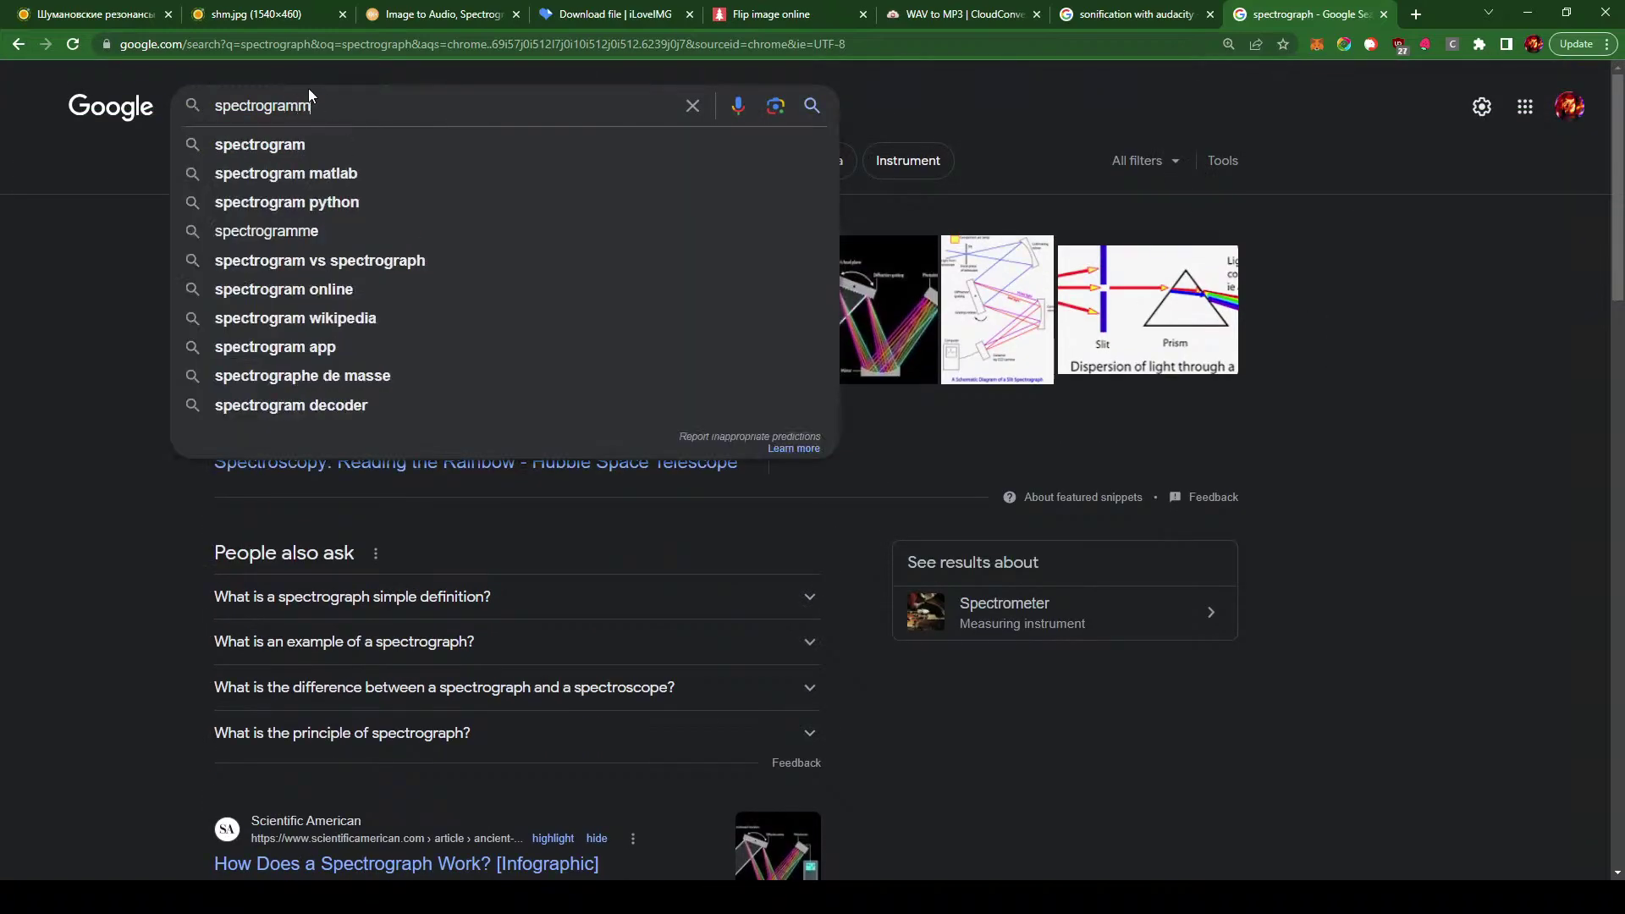
key("Return")
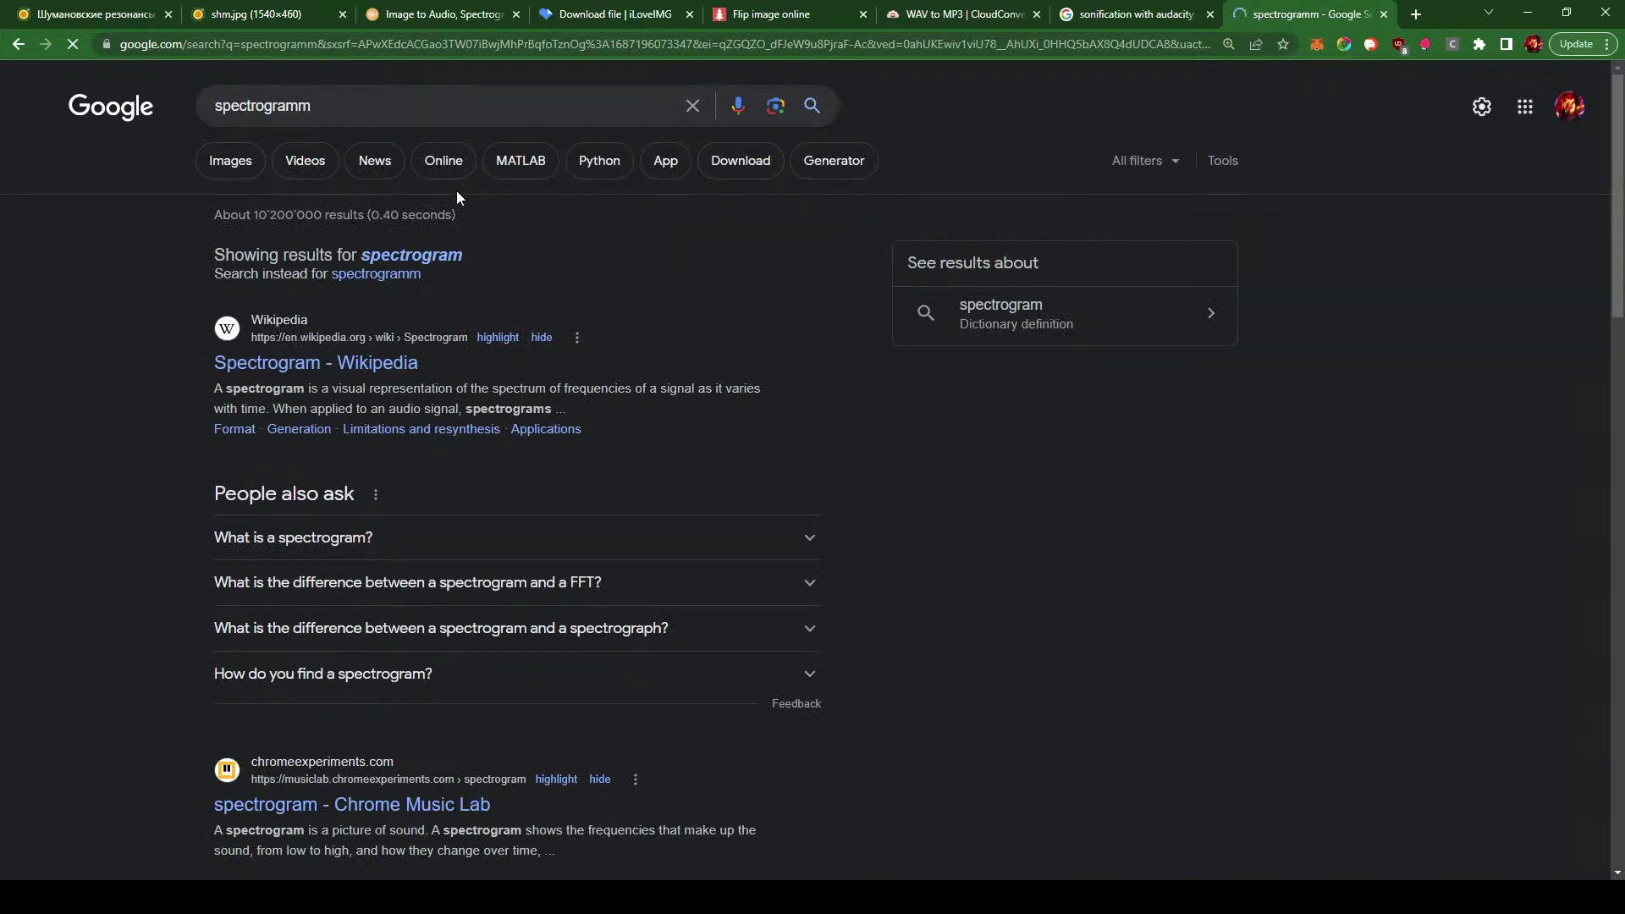
left_click(440, 256)
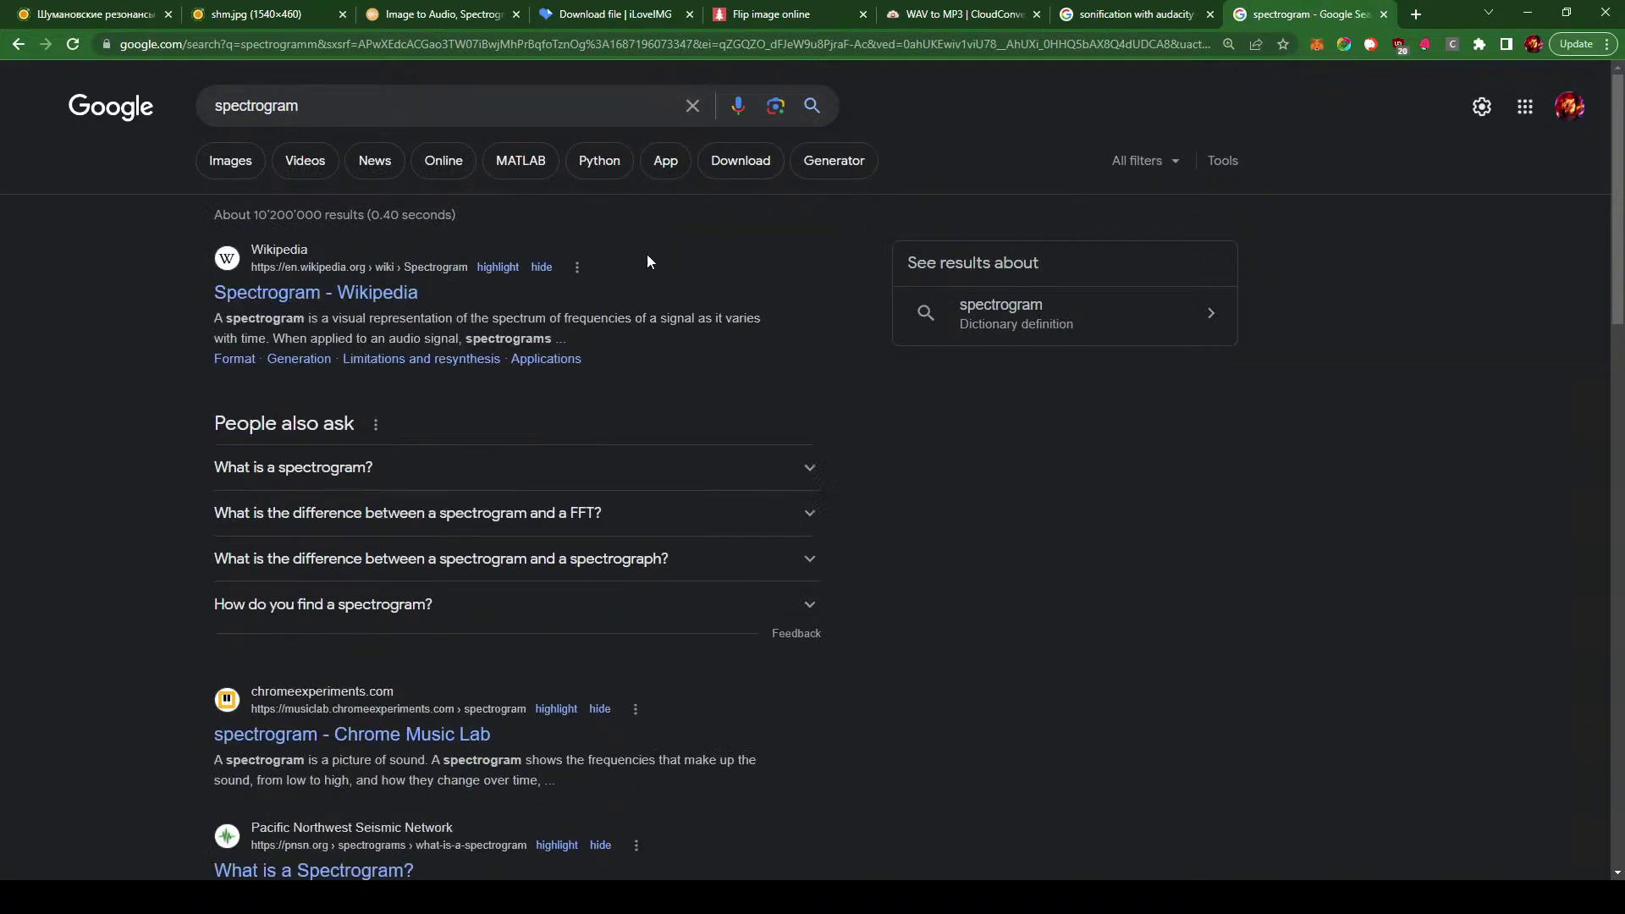
left_click(310, 294)
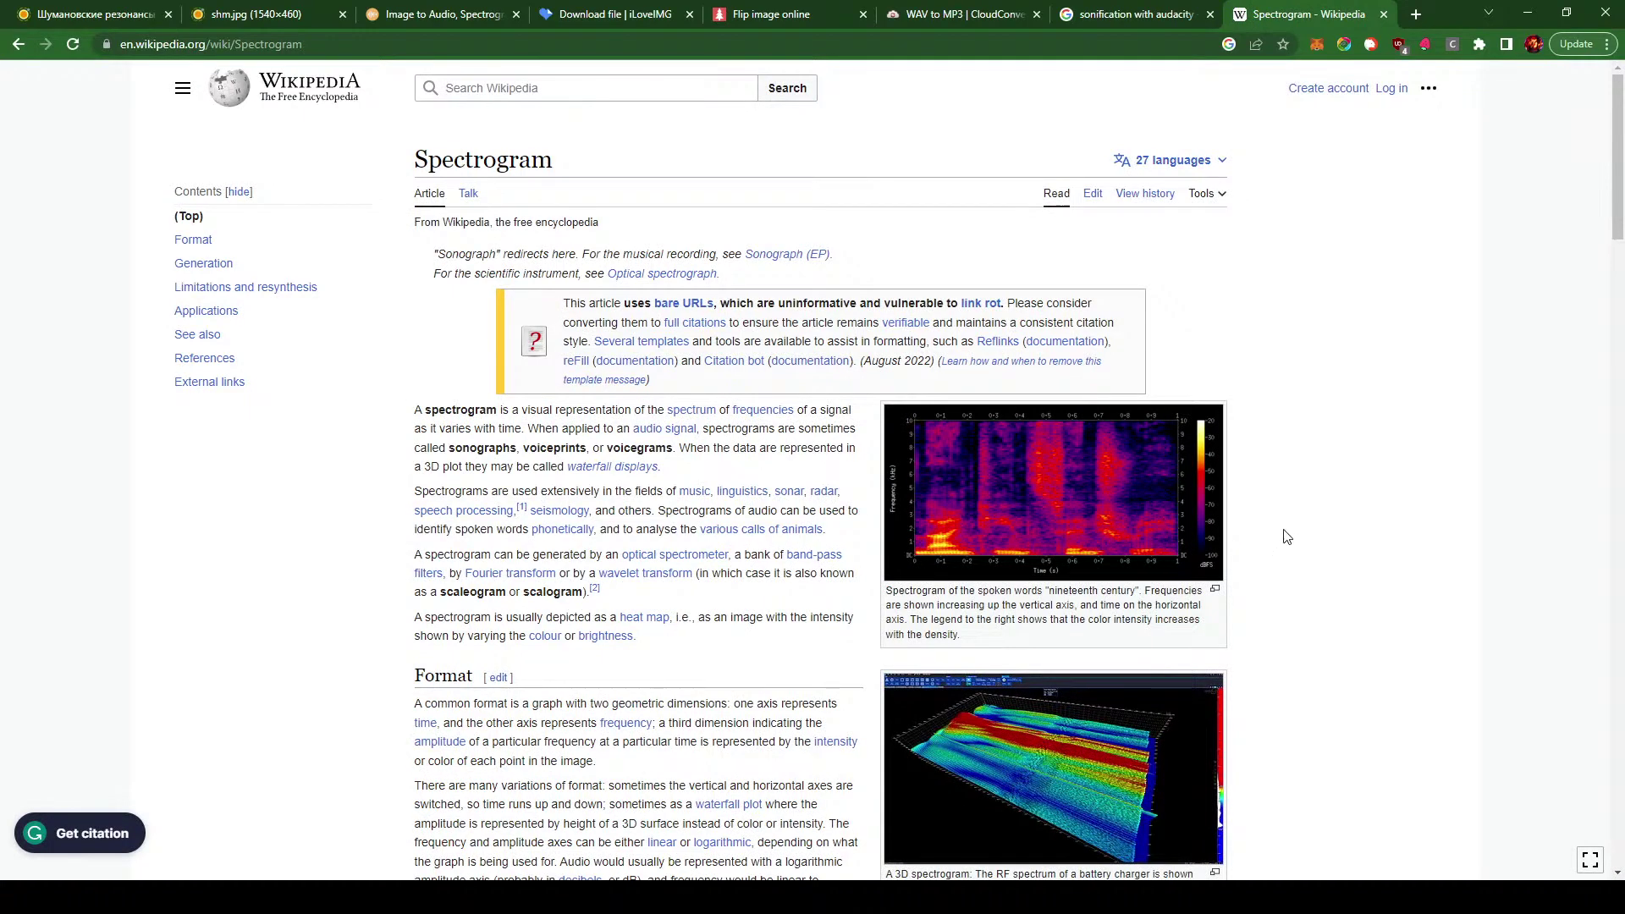
- Look through the Spectrogram article's Format examples and Generation section, and return to its introduction
scroll(1287, 537, "down", 4)
scroll(1287, 534, "down", 3)
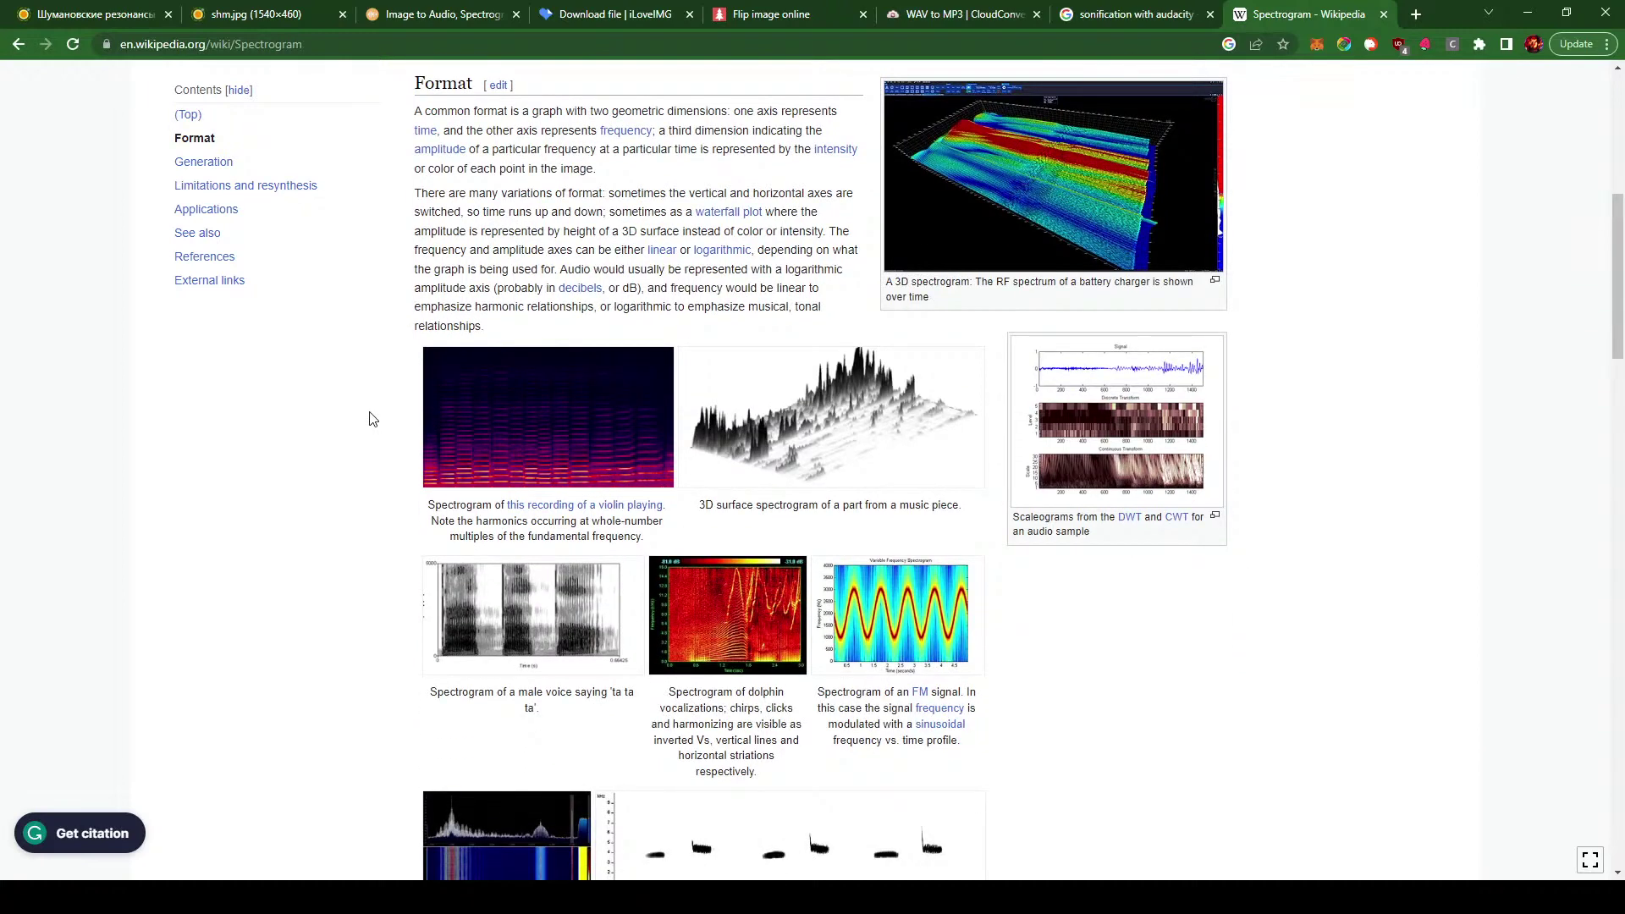
scroll(372, 419, "down", 4)
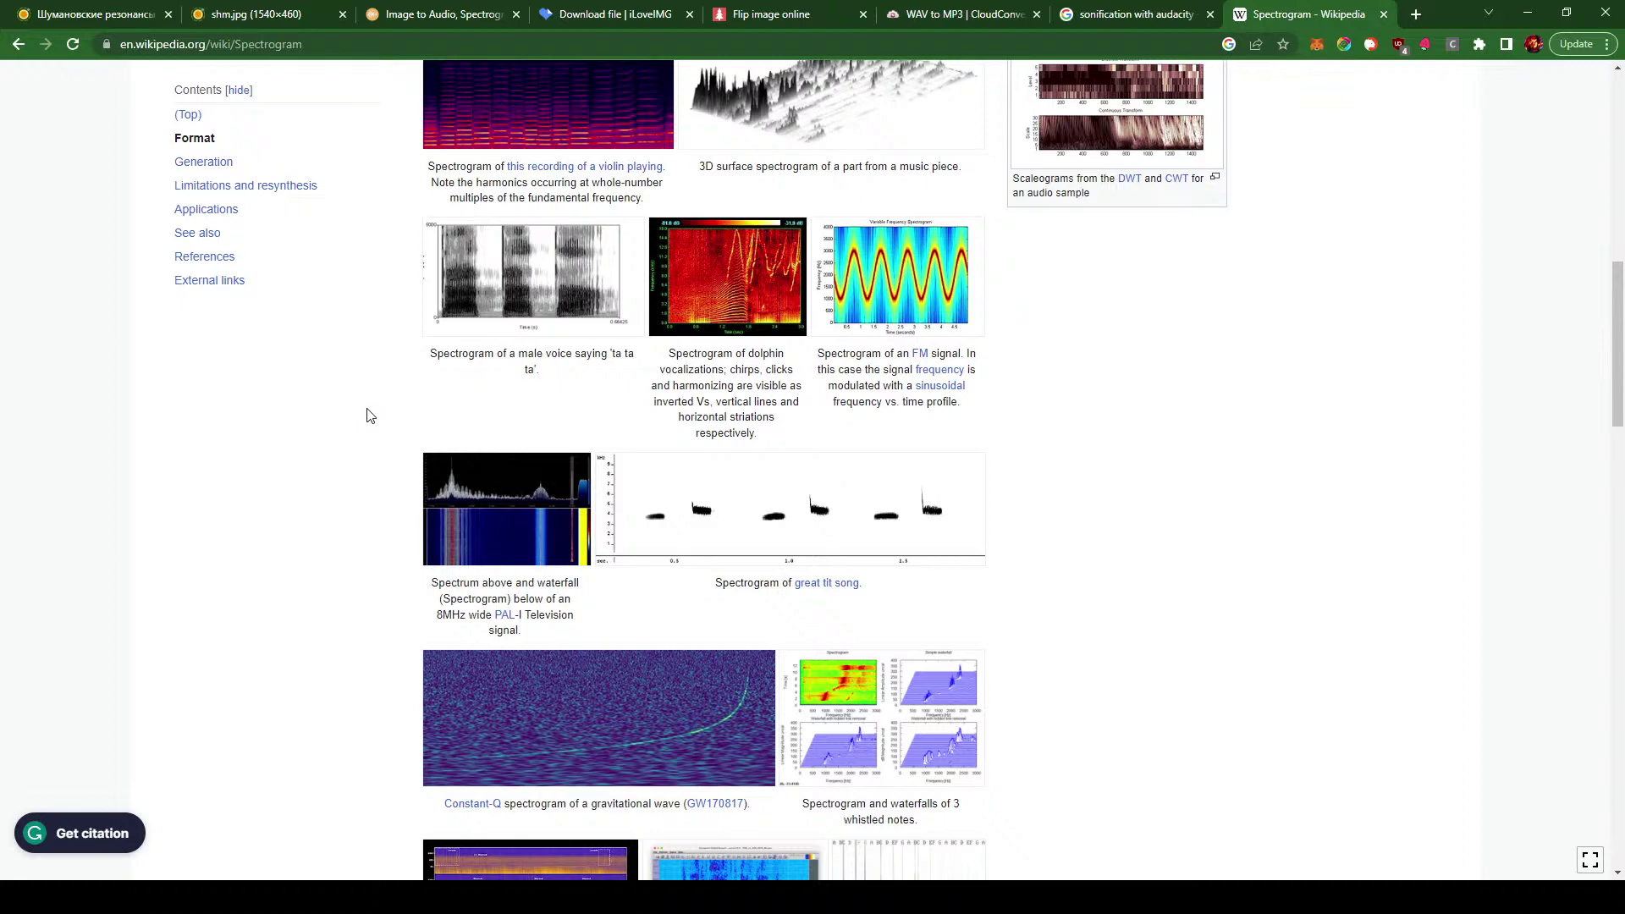
scroll(367, 414, "up", 4)
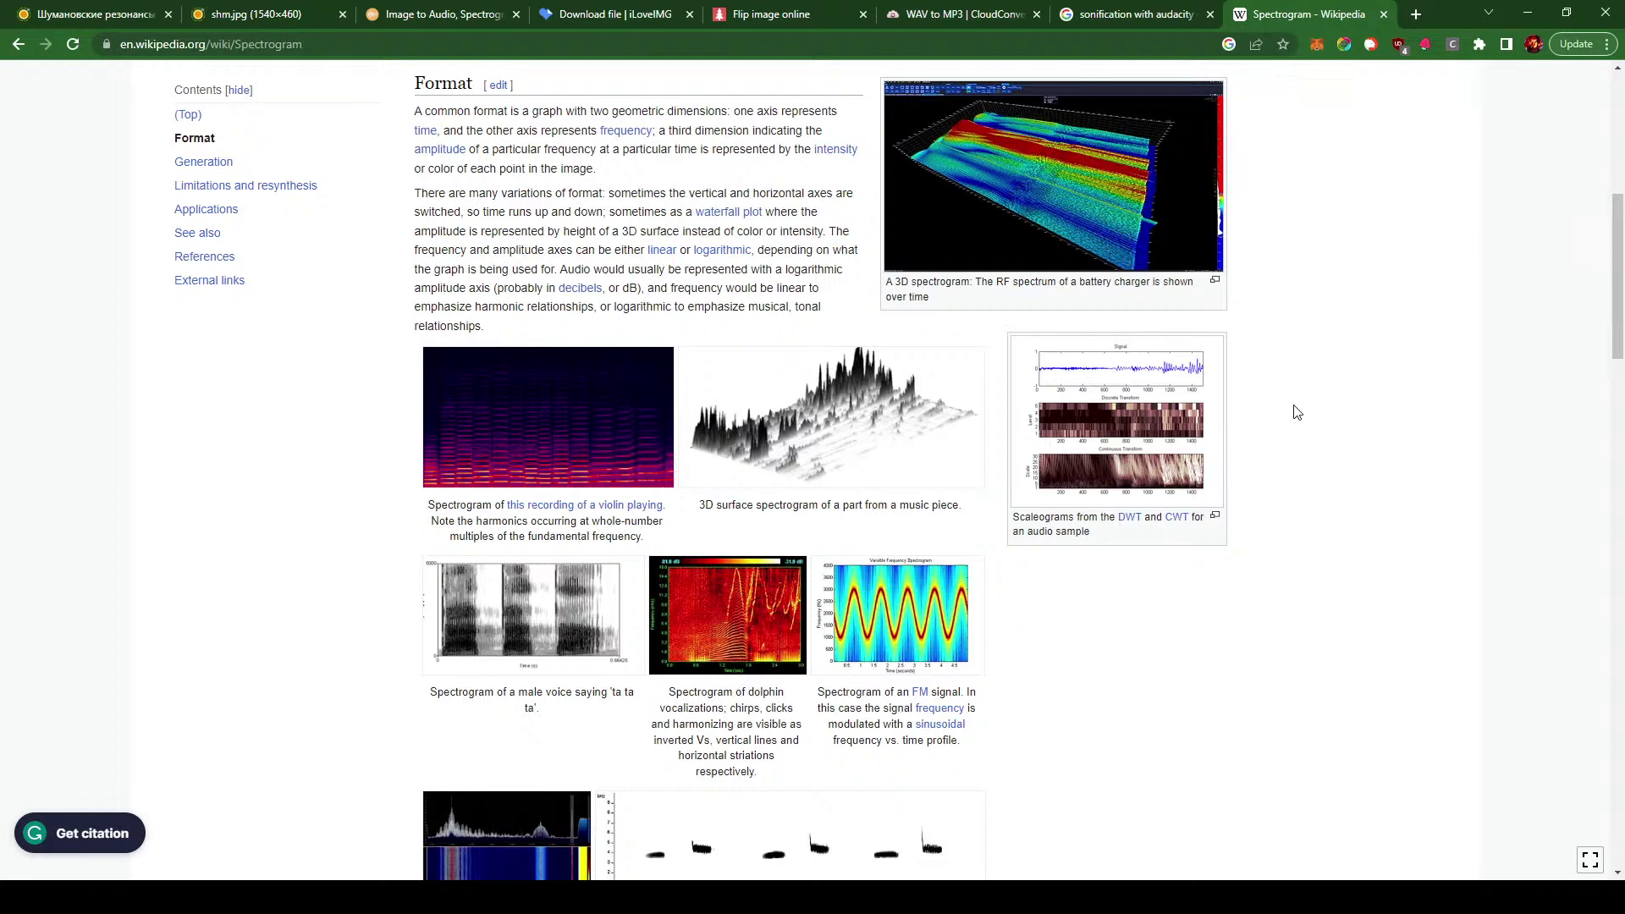
scroll(1286, 412, "down", 10)
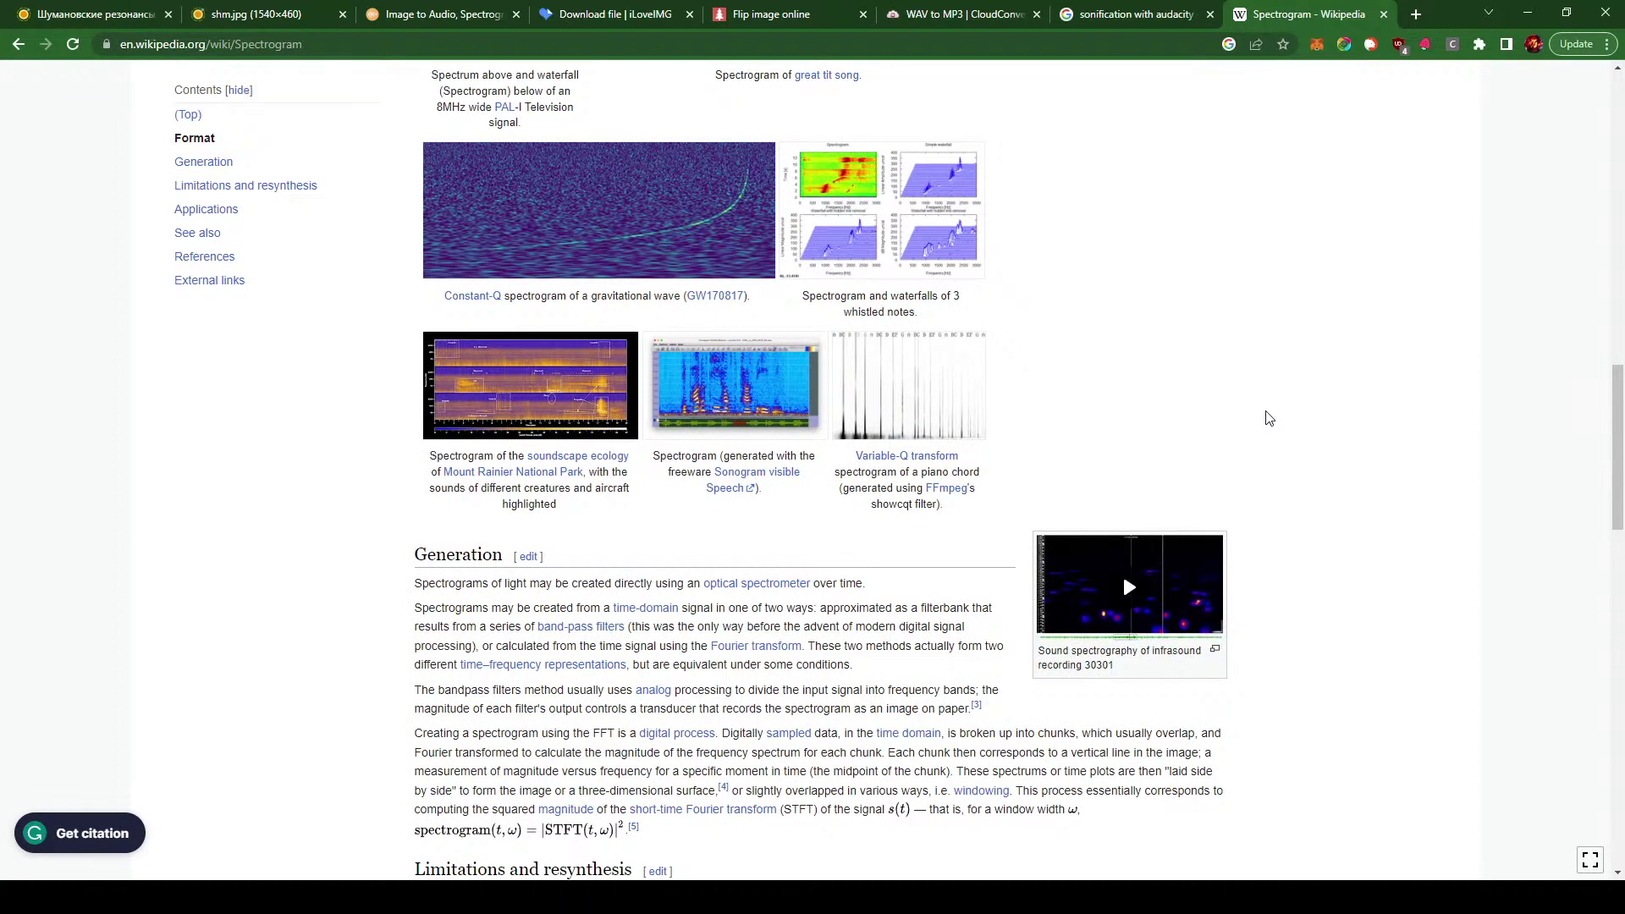
scroll(1219, 406, "up", 15)
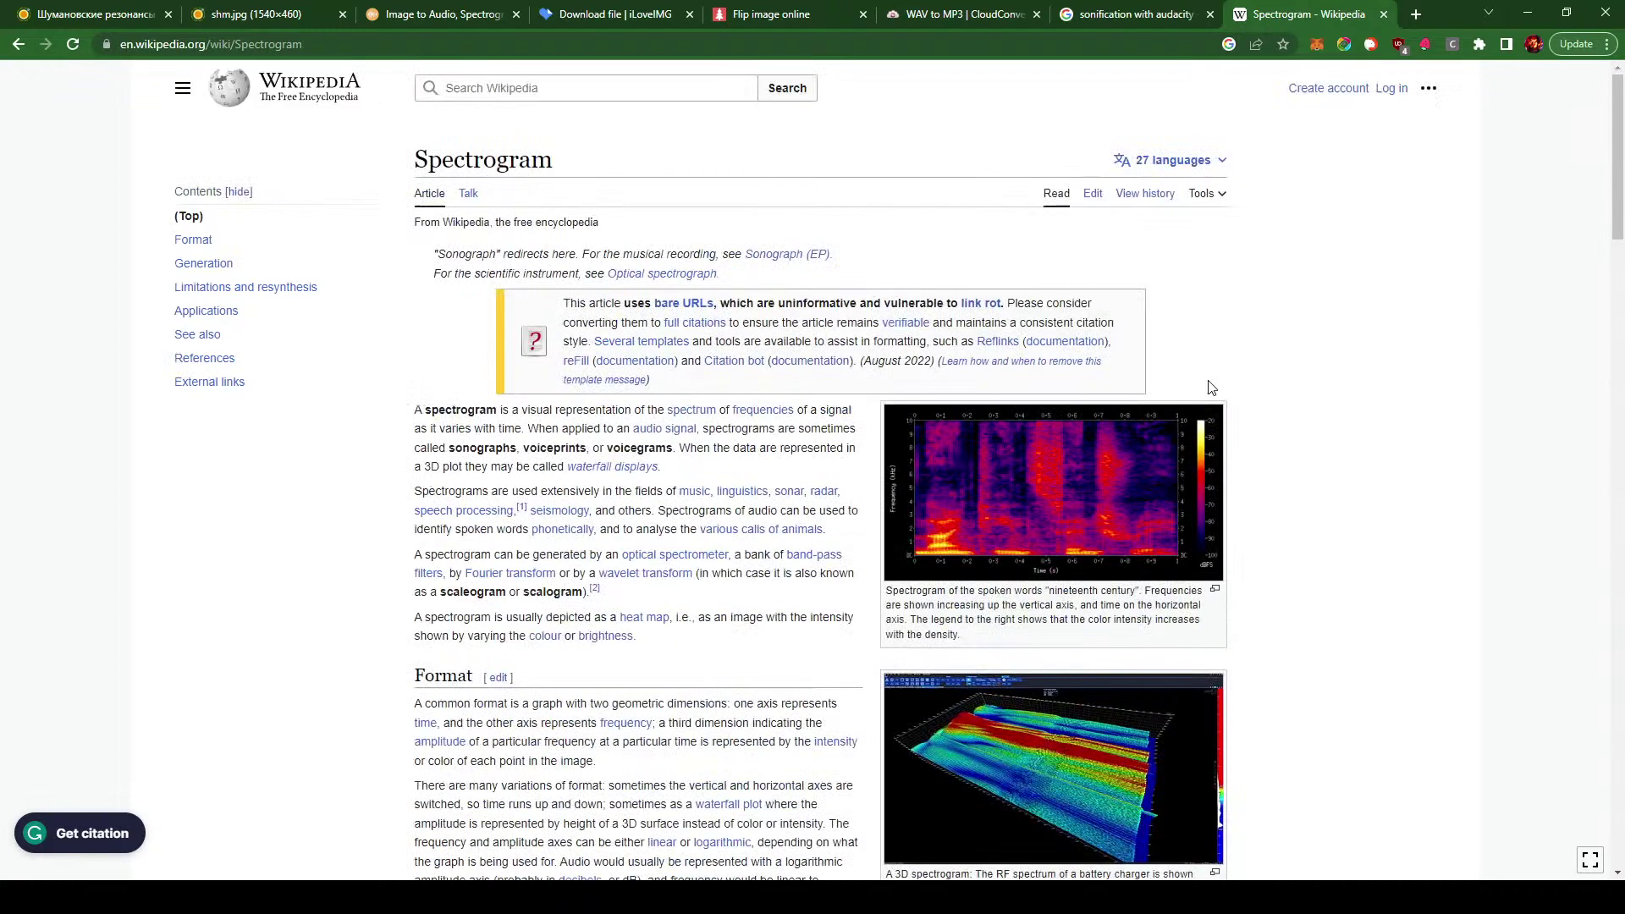
- Return from the Wikipedia article to the search results and search the web for "turn spectrogram into sound"
left_click(19, 44)
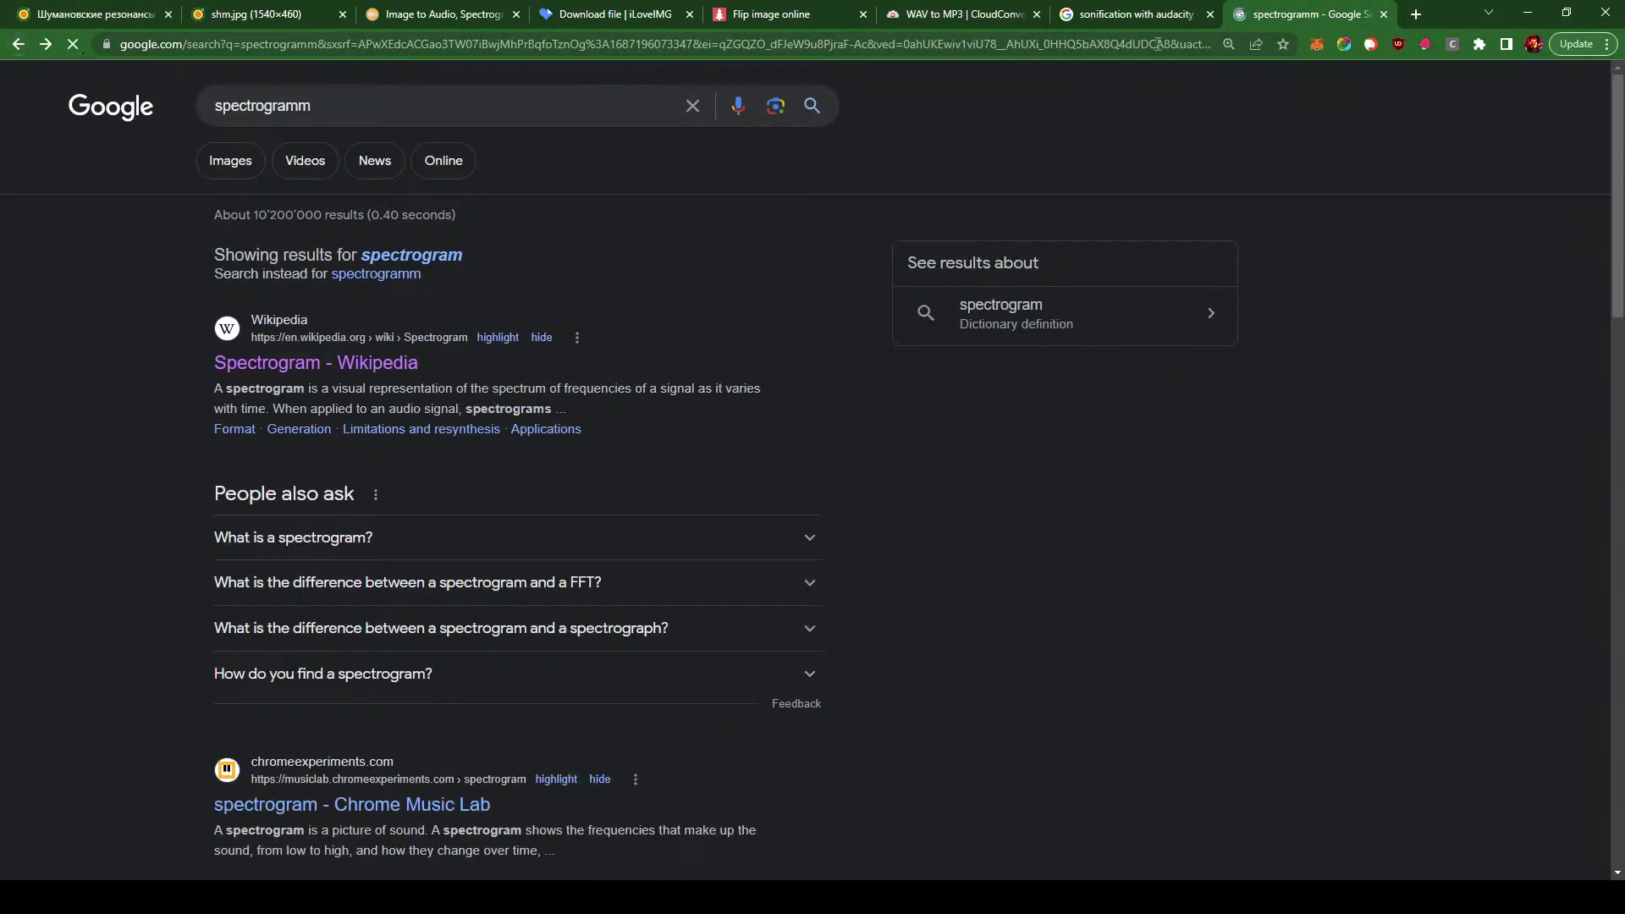
left_click(335, 100)
type("trun")
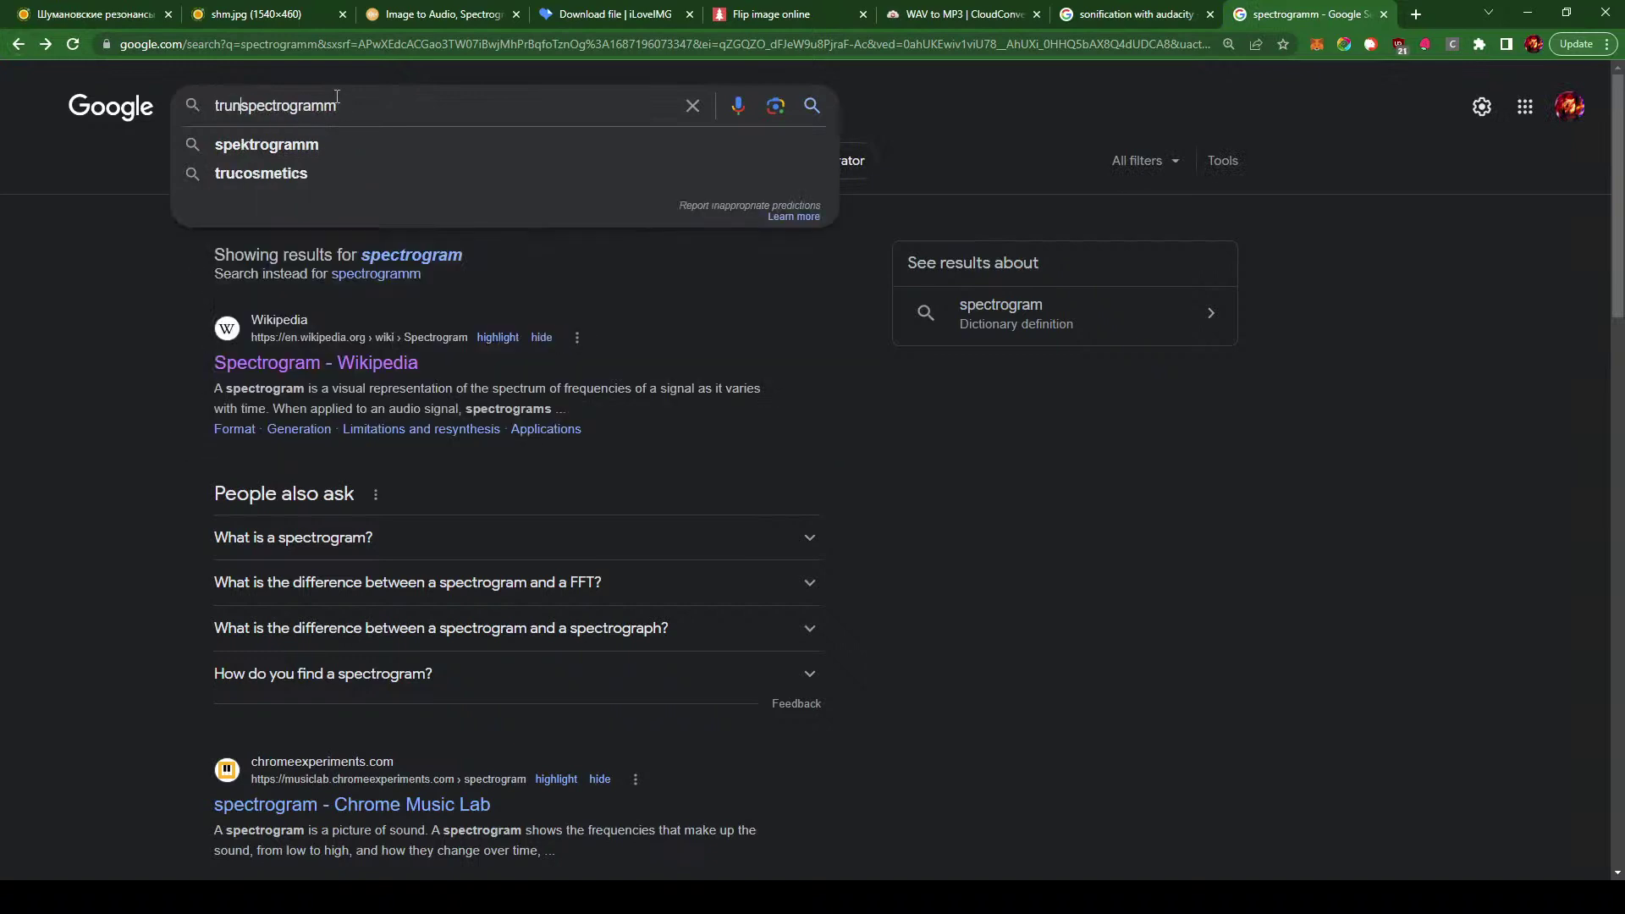
key("BackSpace")
key("BackSpace")
key("BackSpace")
key("BackSpace")
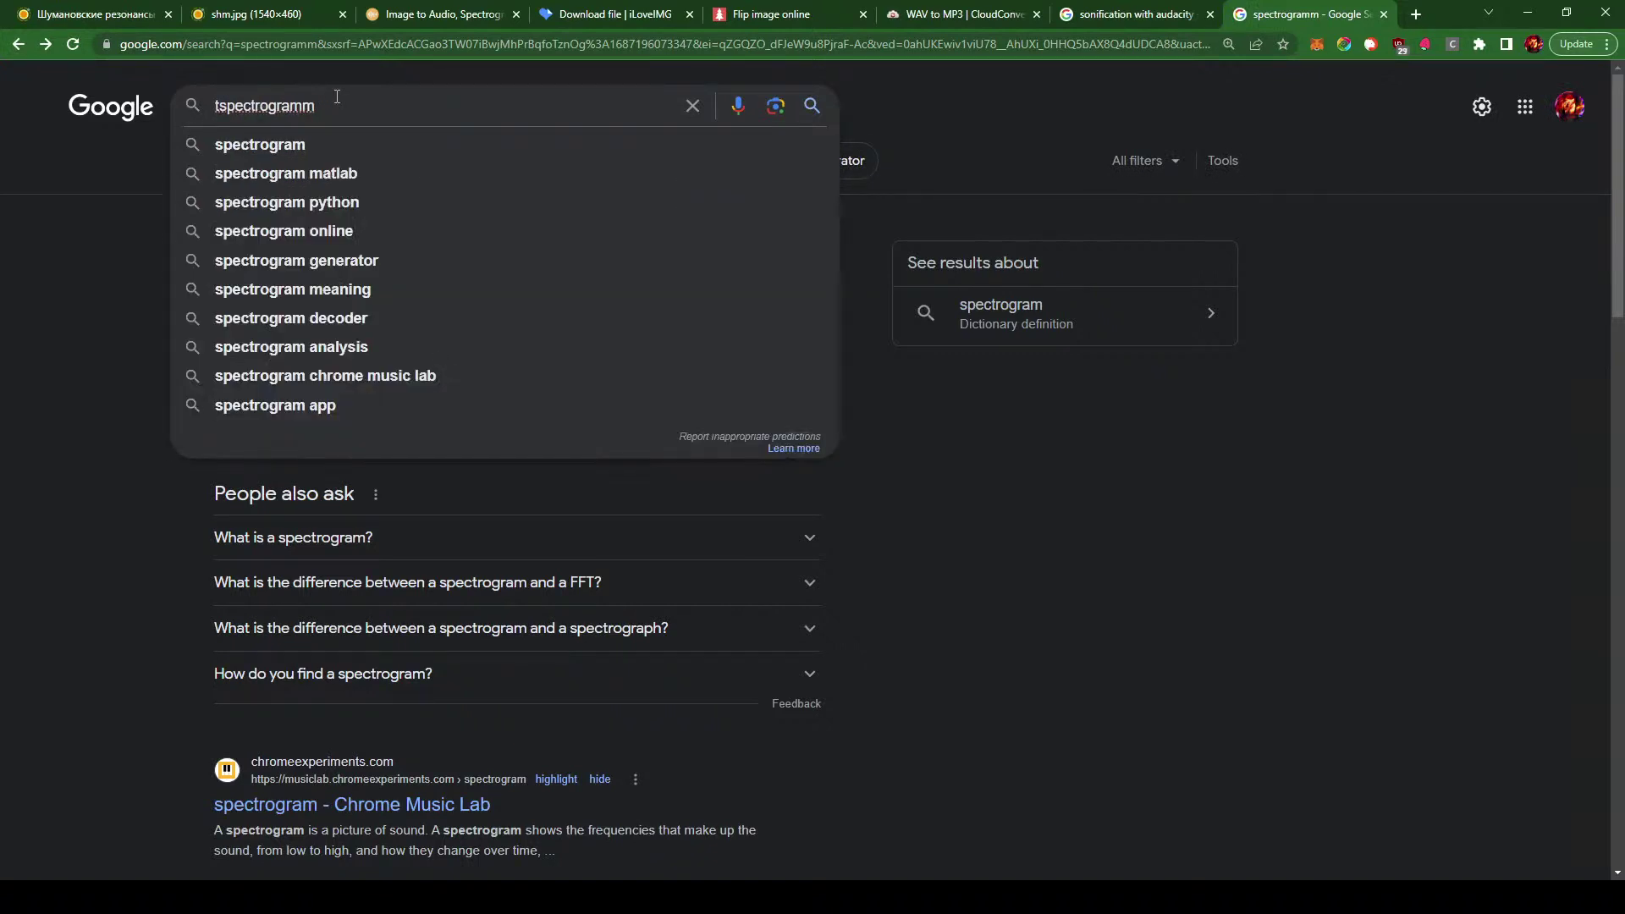
type("urn spectrogramm ")
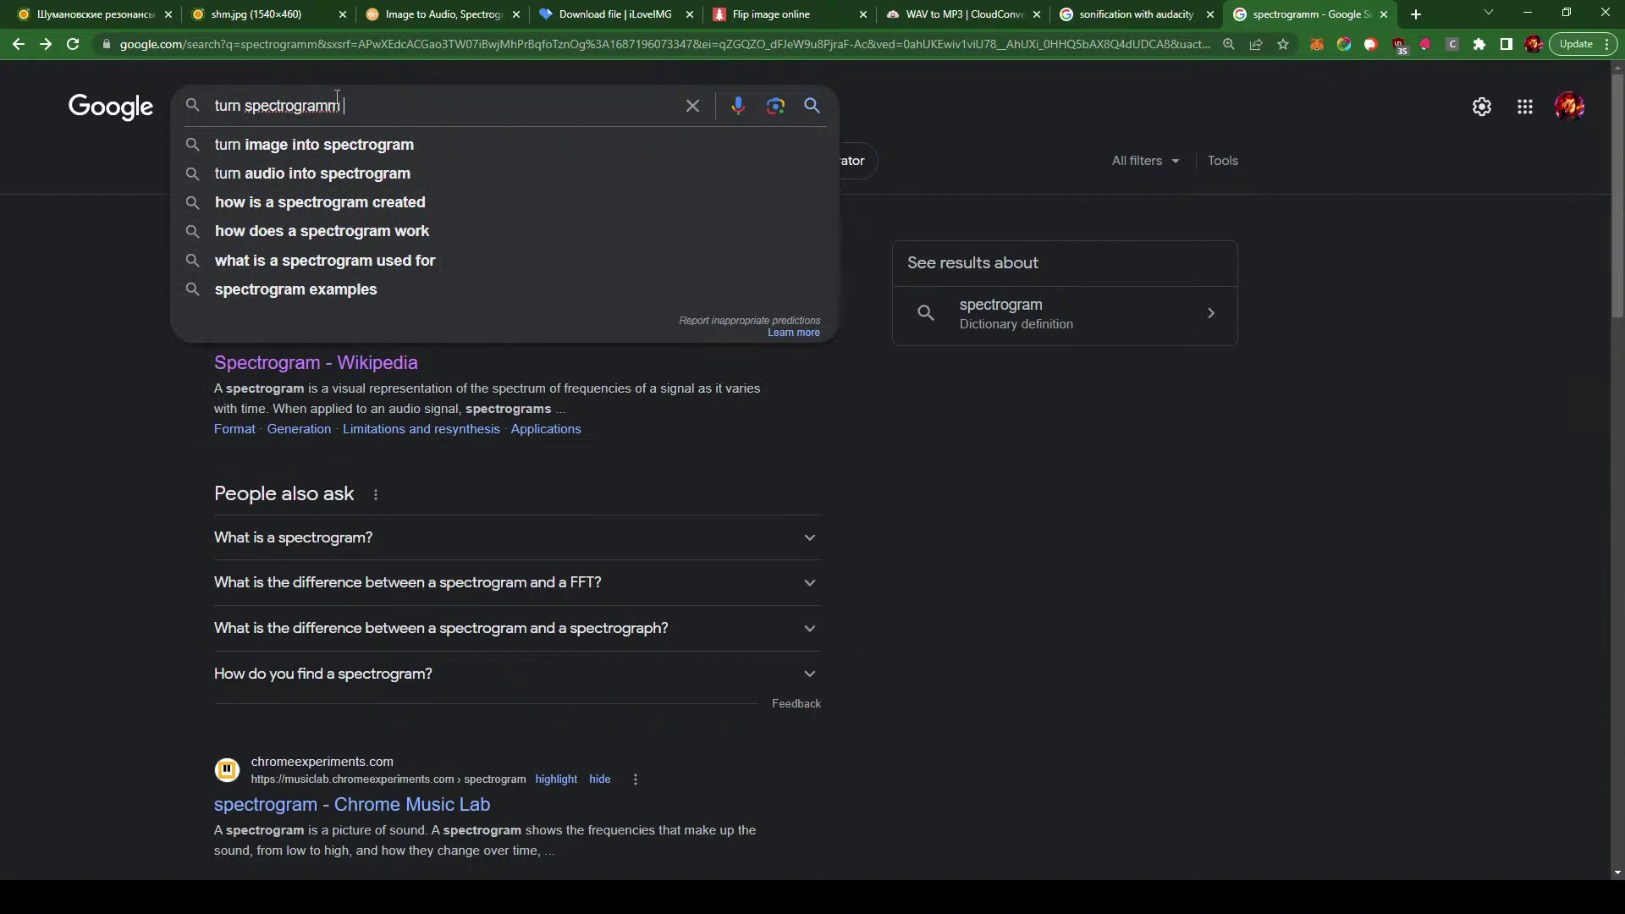
type("into sound")
key("Return")
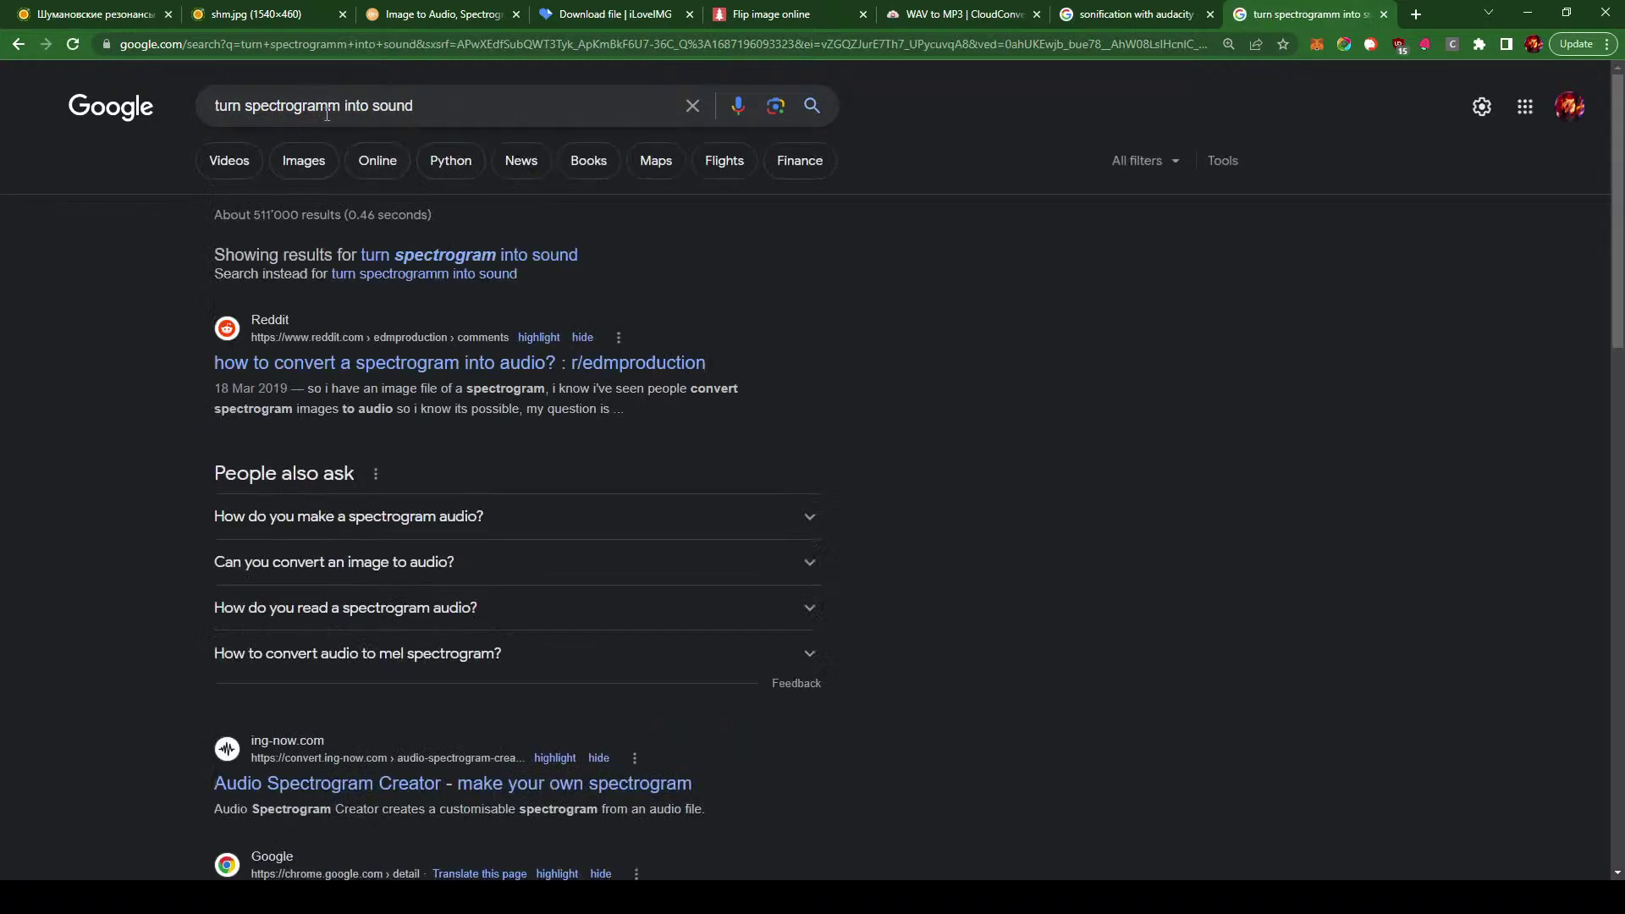
left_click(327, 114)
key("BackSpace")
key("Return")
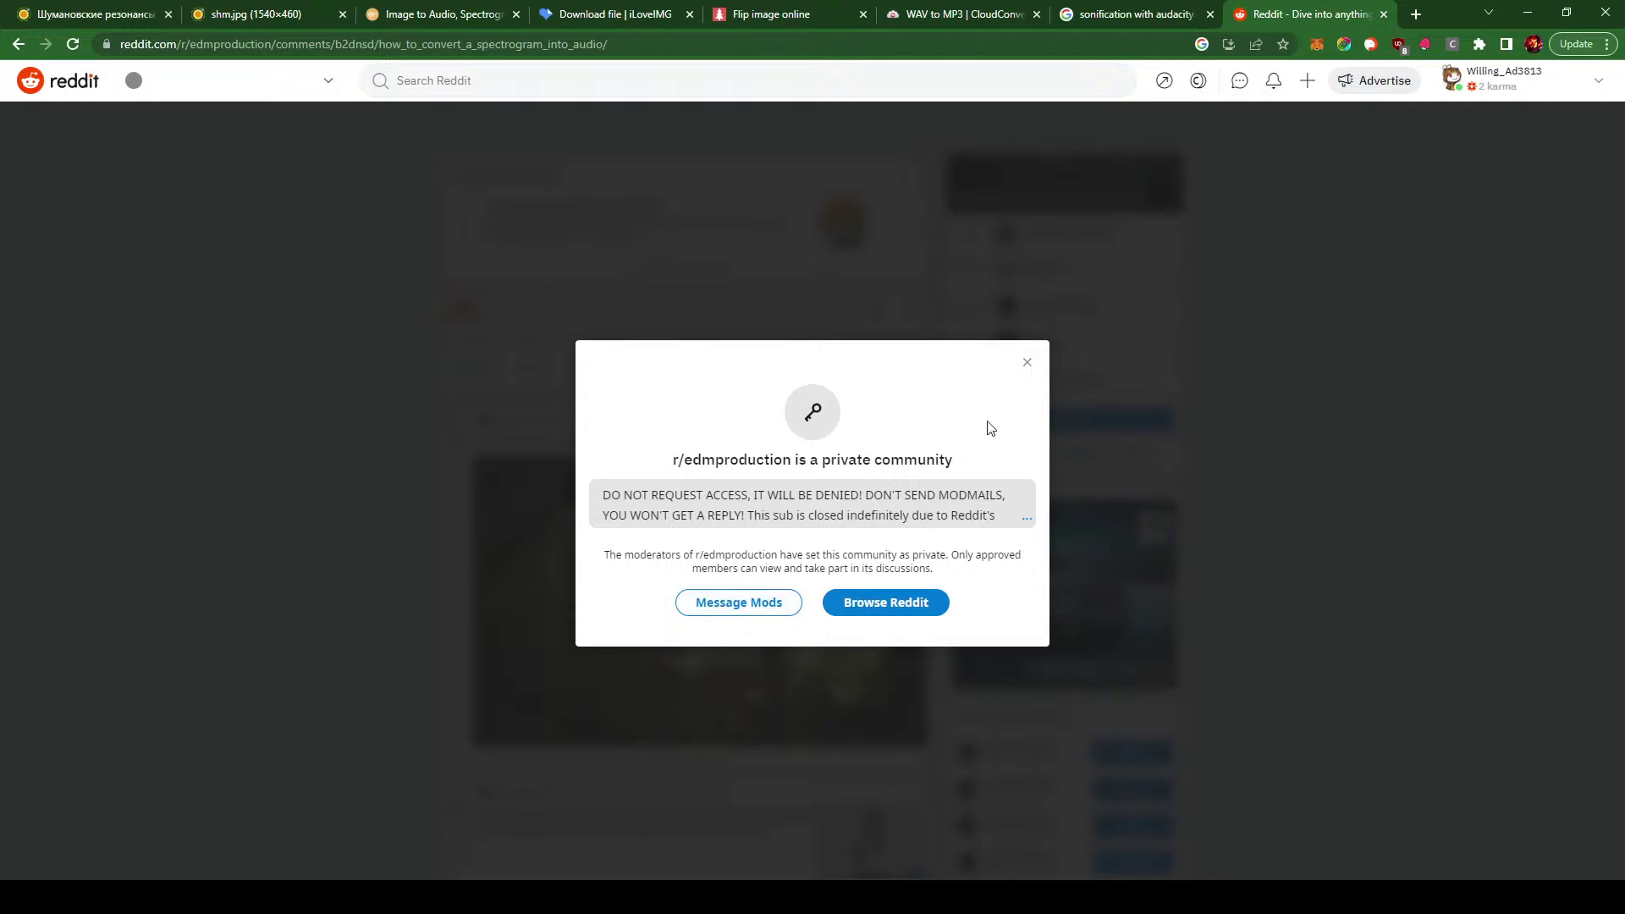
- Dismiss the access notice on the Reddit thread about converting a spectrogram into audio and return to the search results
left_click(1026, 366)
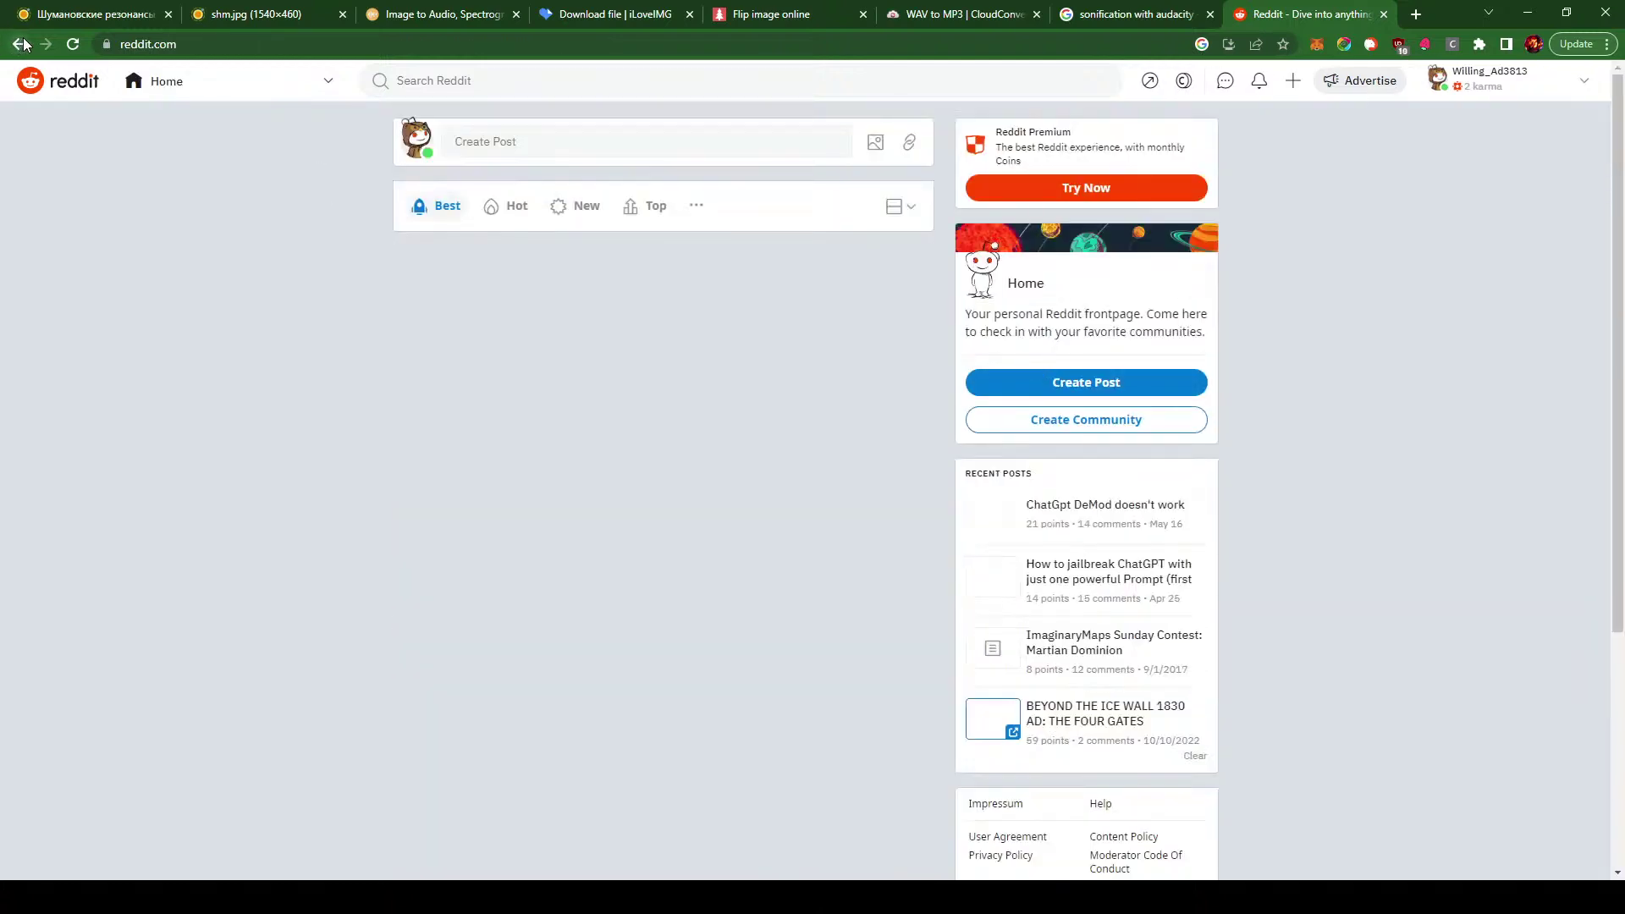
left_click(20, 46)
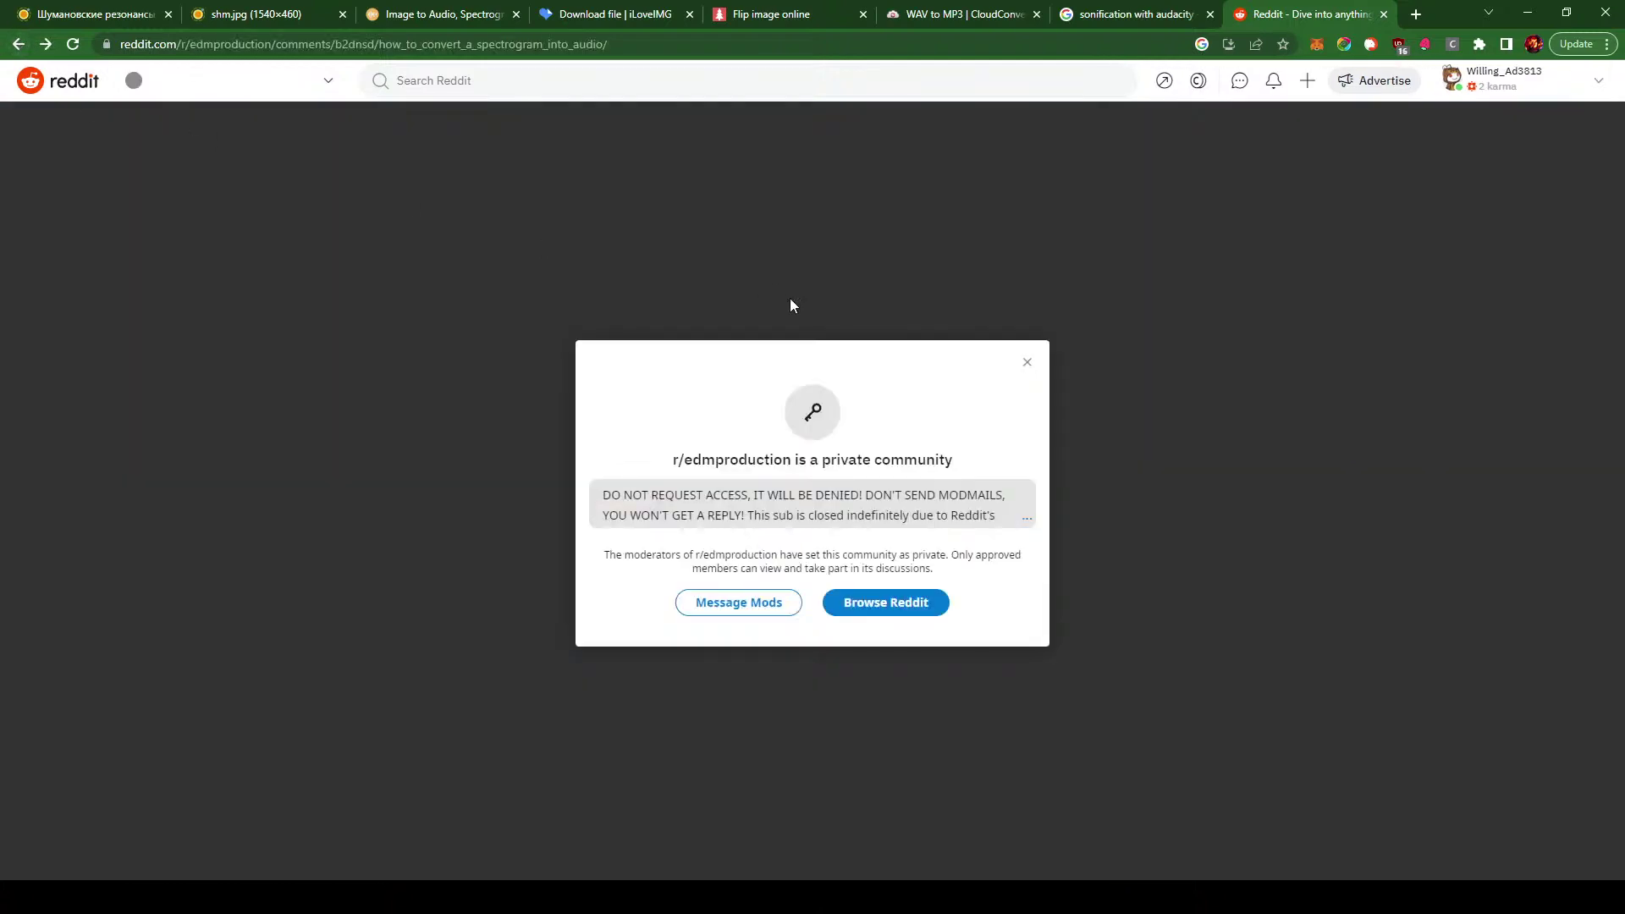
left_click(20, 48)
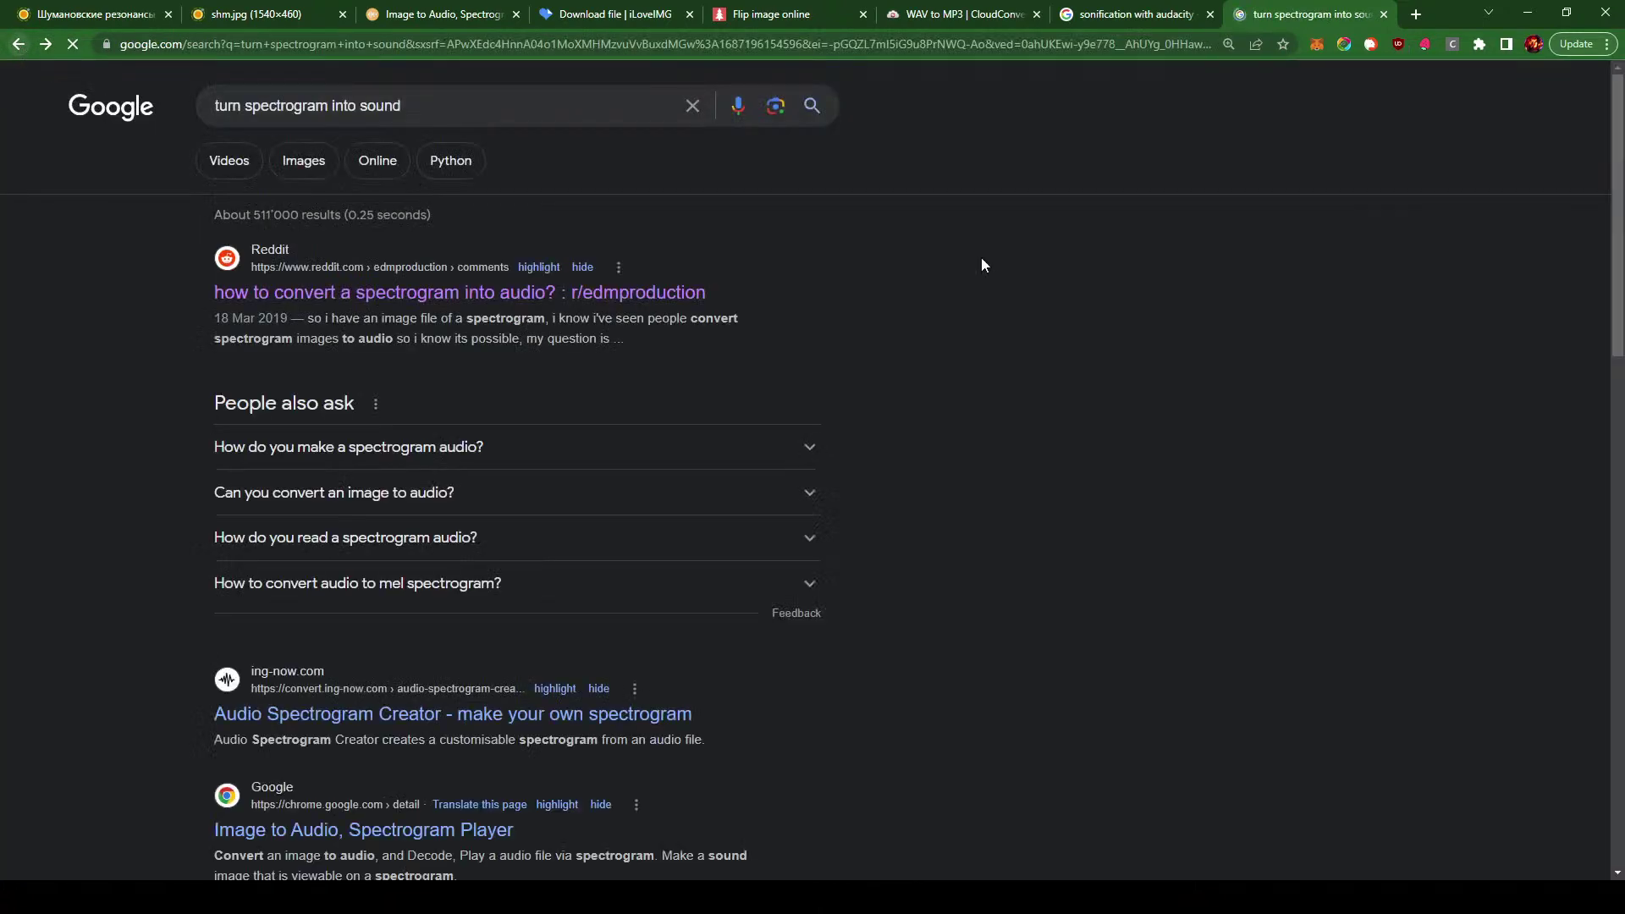
- Open the Chrome Web Store result "Image to Audio, Spectrogram Player" and read its overview
scroll(1068, 455, "down", 4)
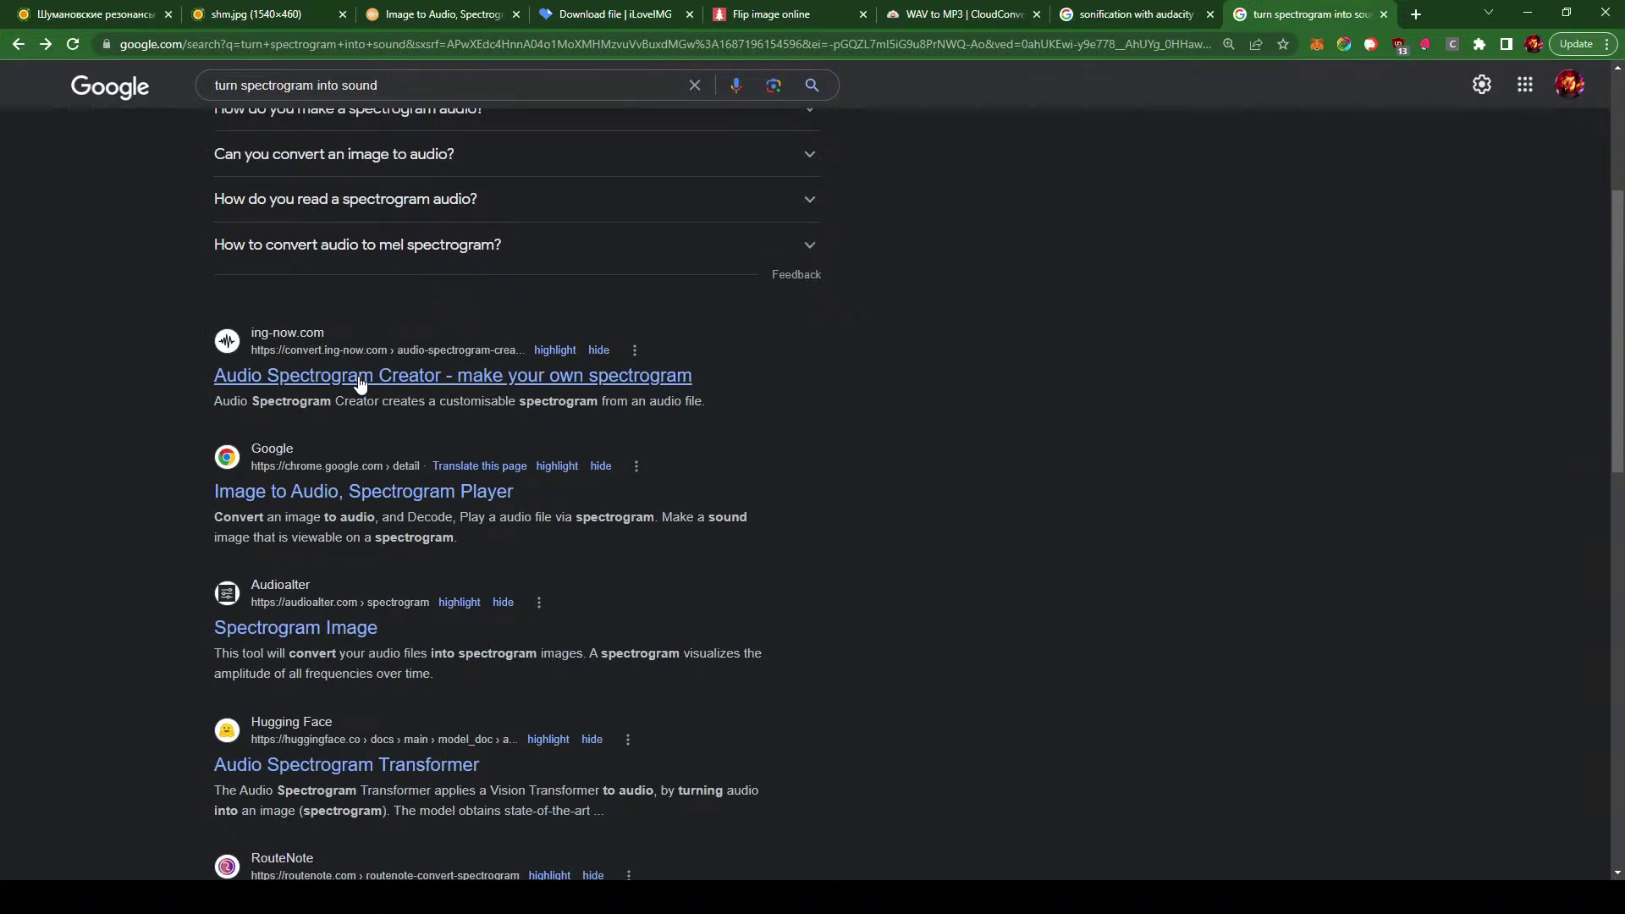
left_click(474, 494)
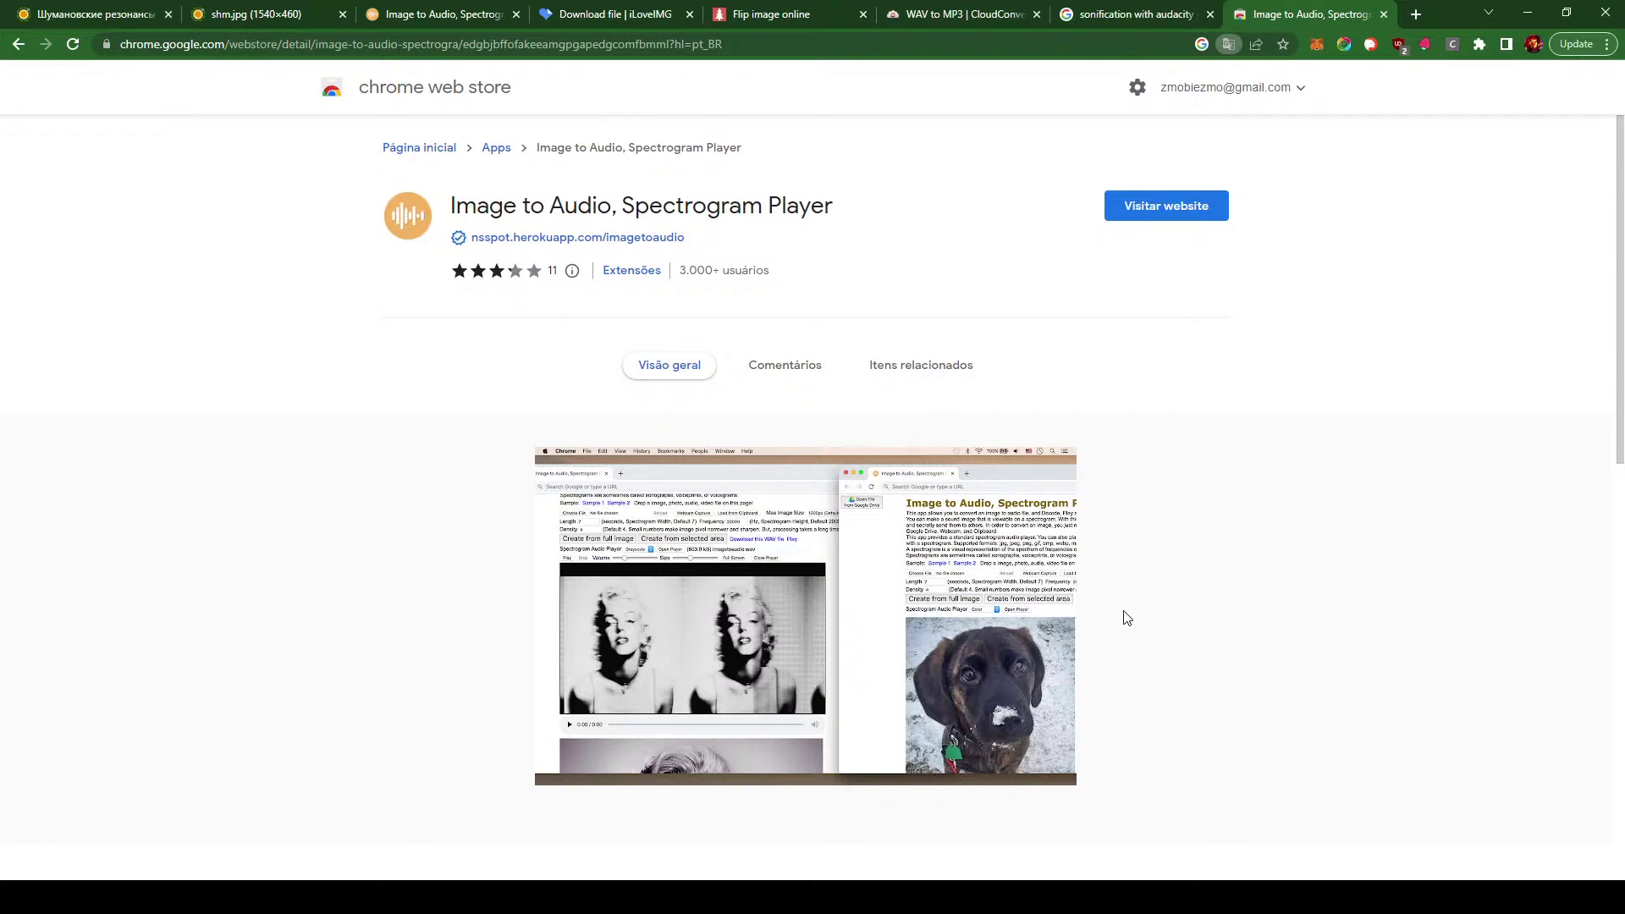
scroll(1118, 606, "down", 6)
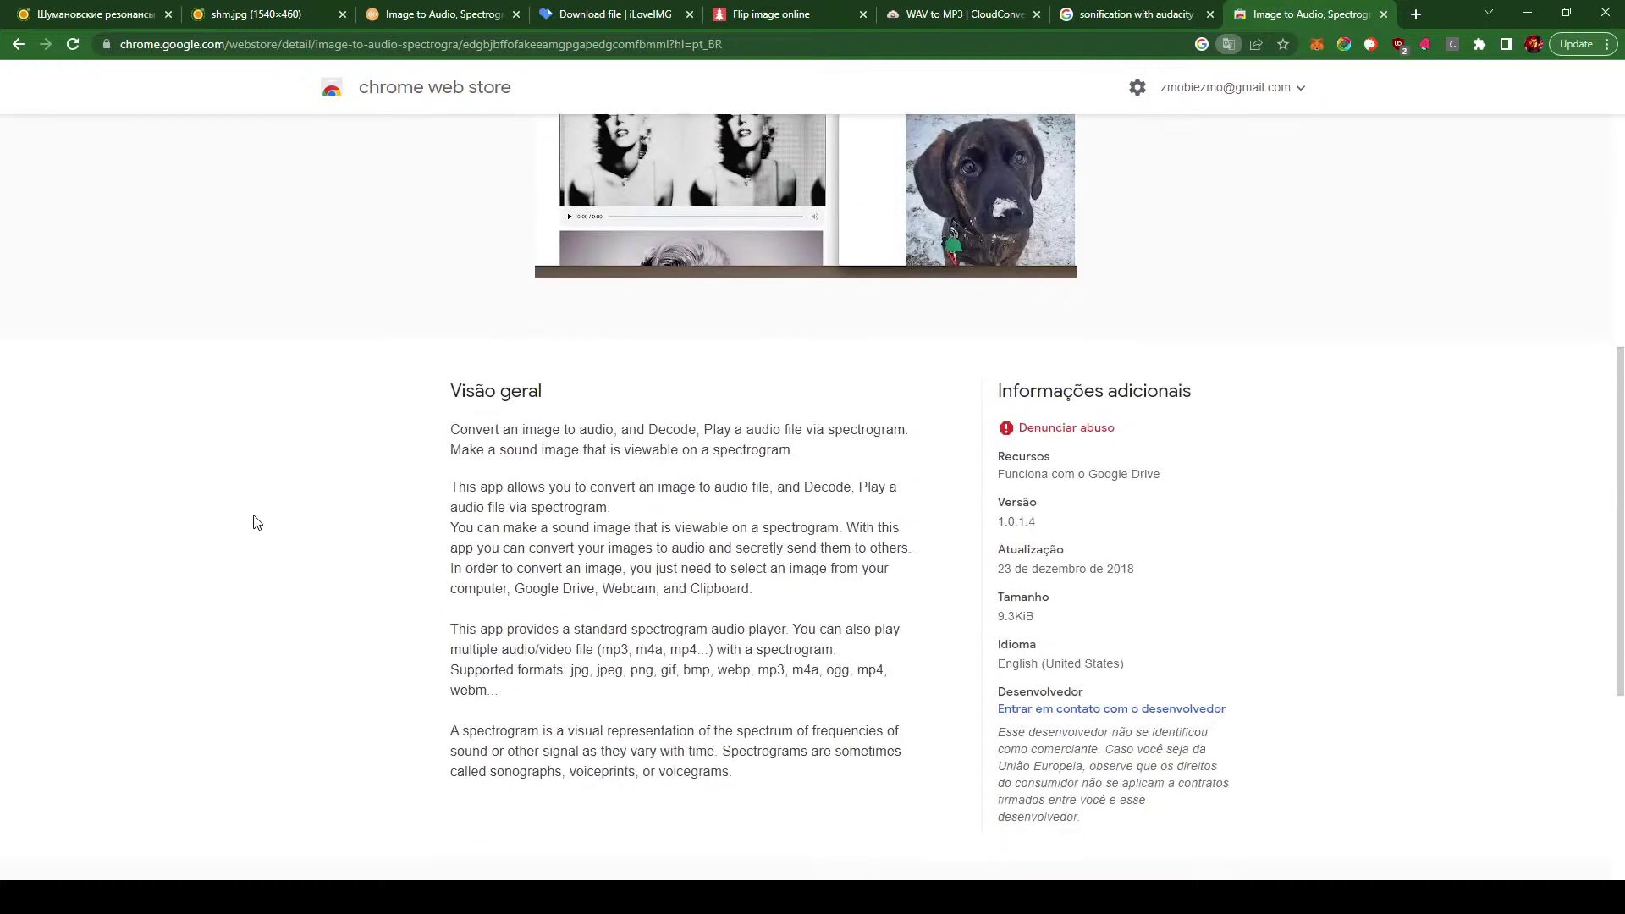
- Go back to the already open Image to Audio converter page and compare its generated spectrogram with the source image
left_click(427, 10)
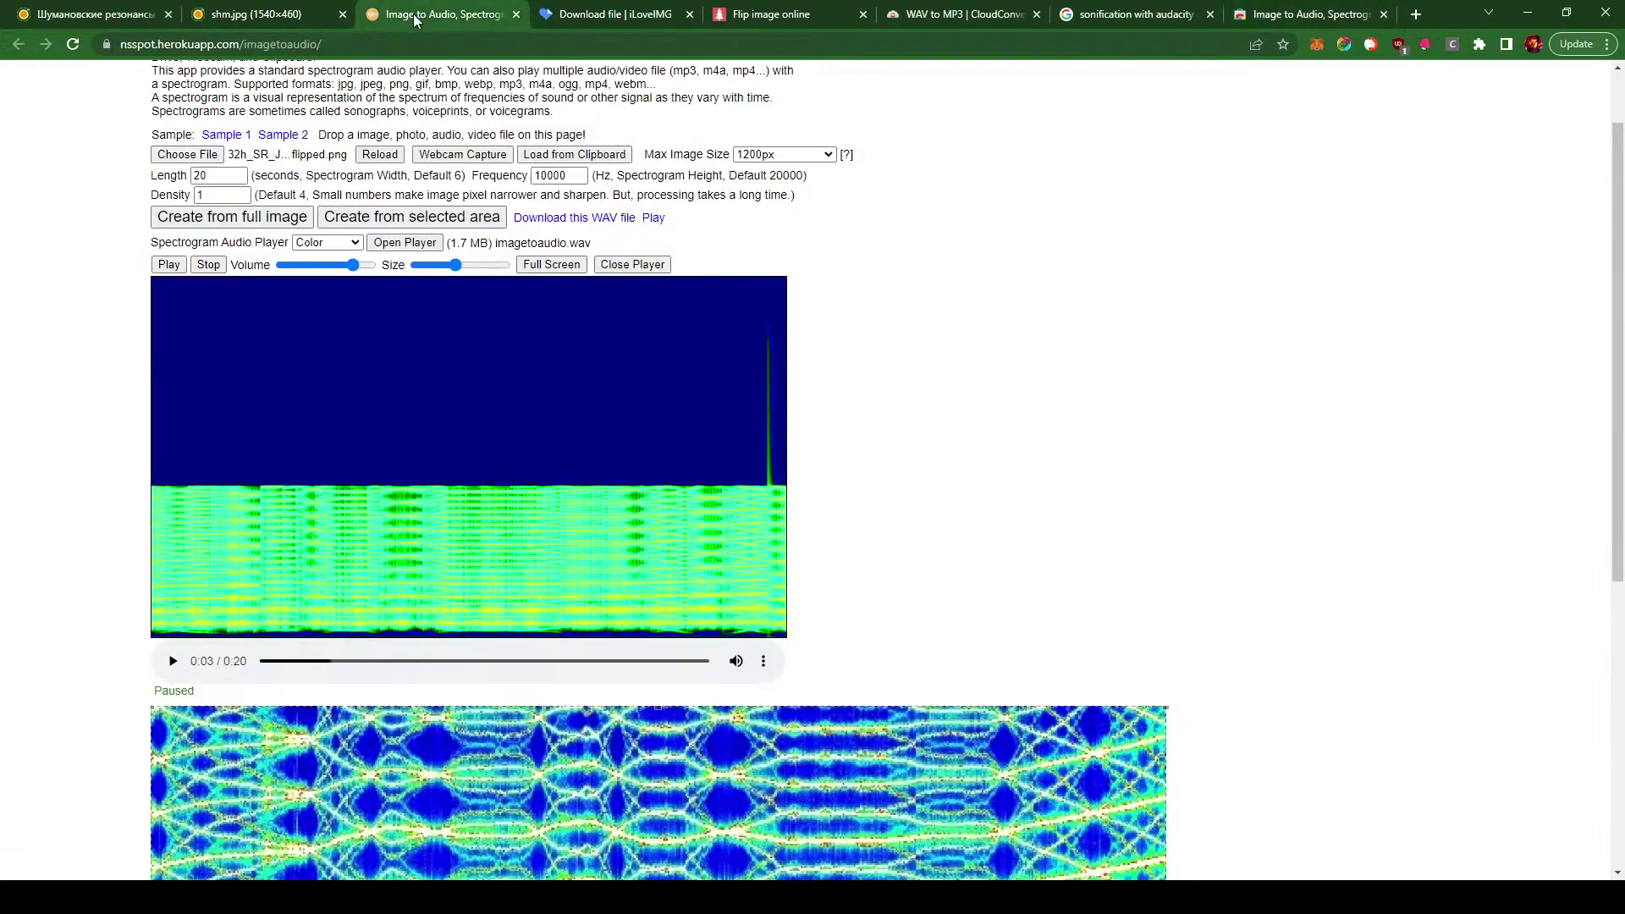
scroll(982, 391, "down", 4)
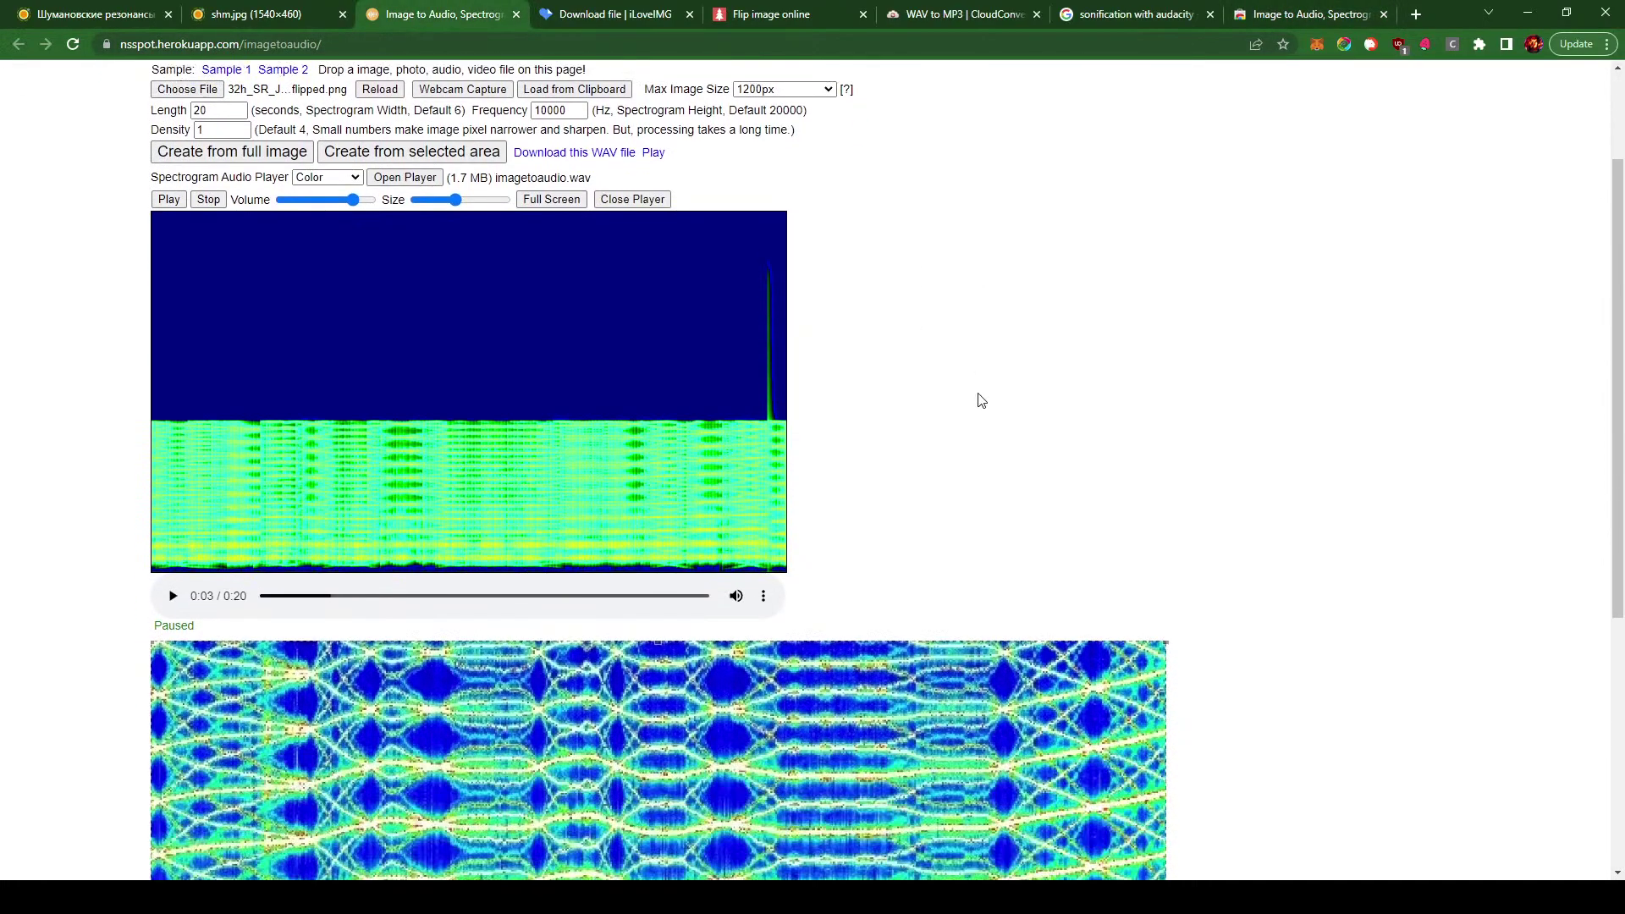
scroll(975, 390, "down", 2)
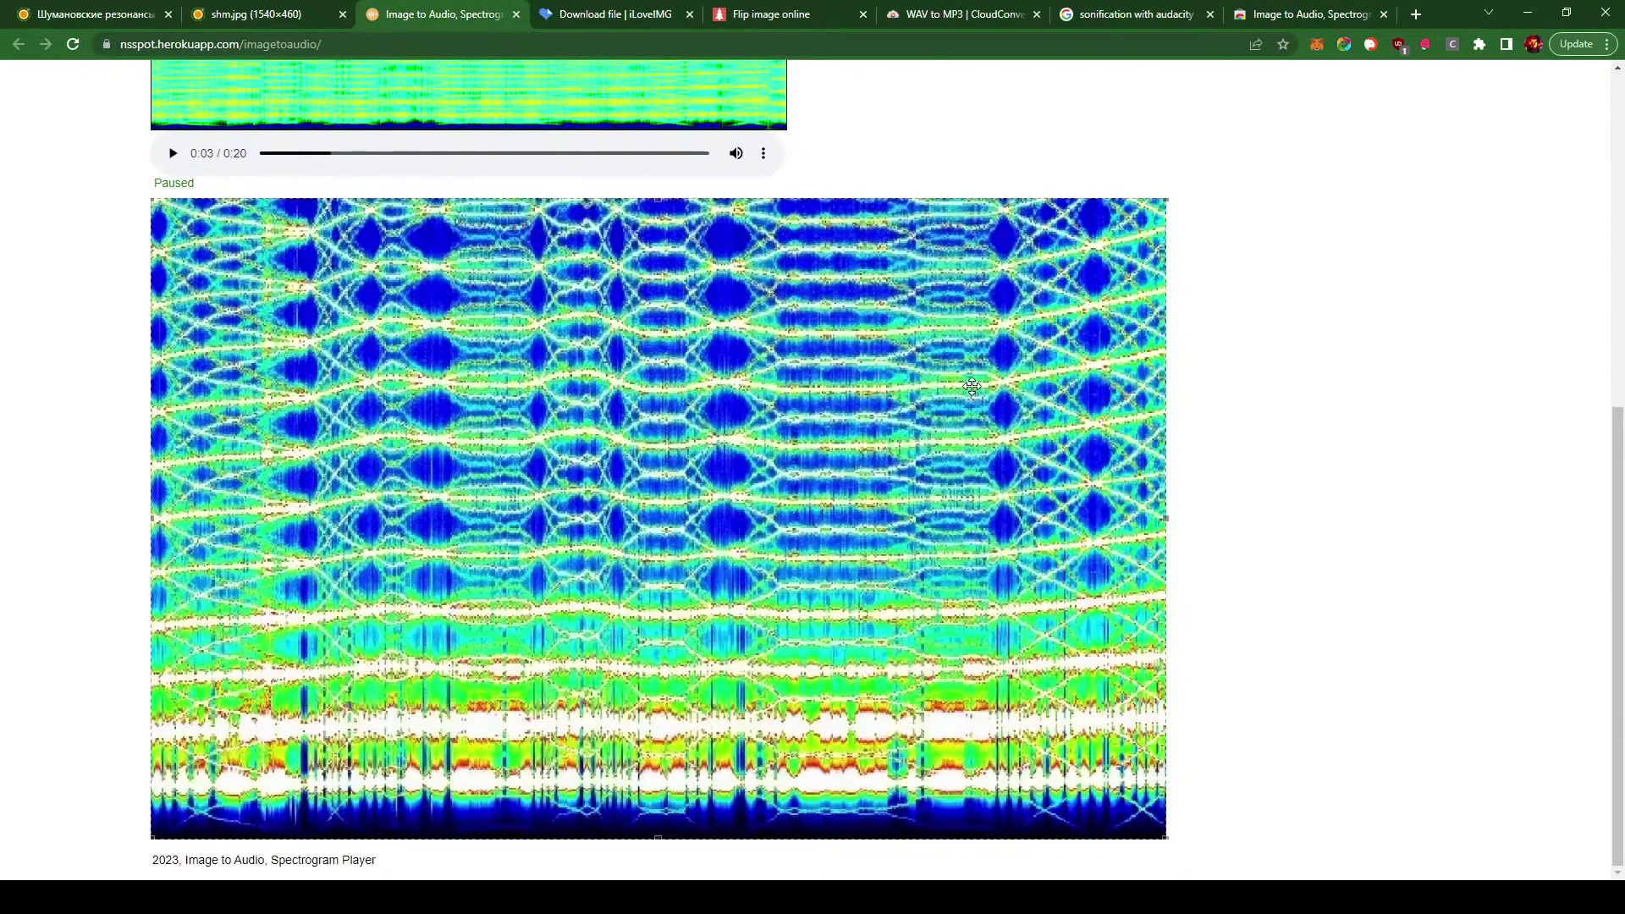
scroll(1431, 466, "up", 6)
scroll(1436, 434, "up", 1)
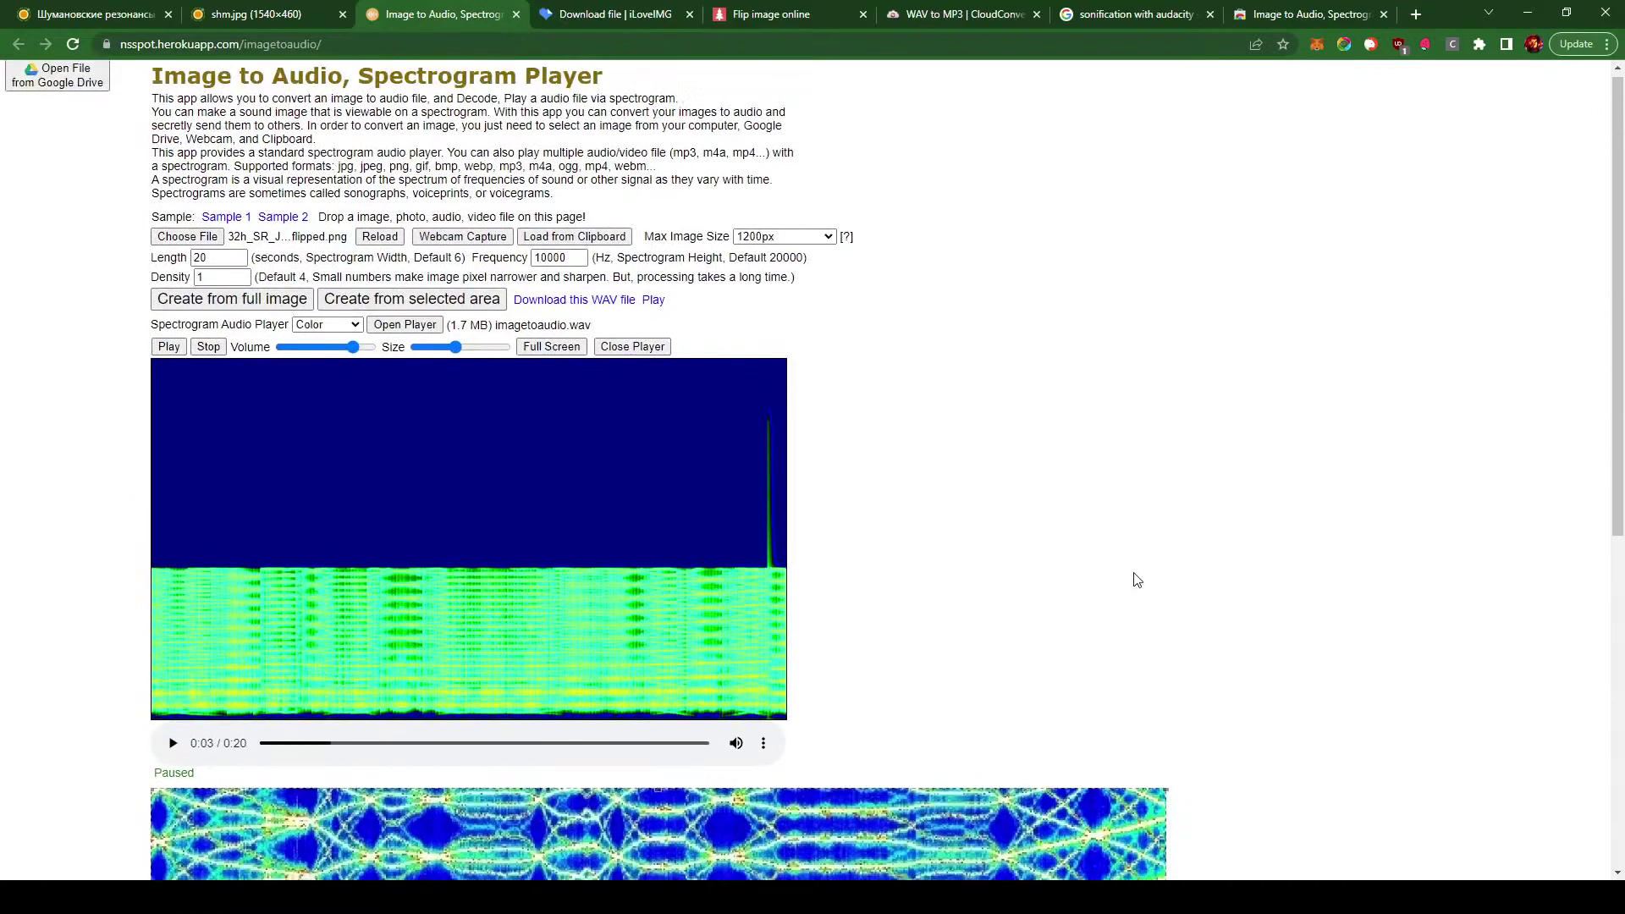
scroll(1168, 584, "down", 7)
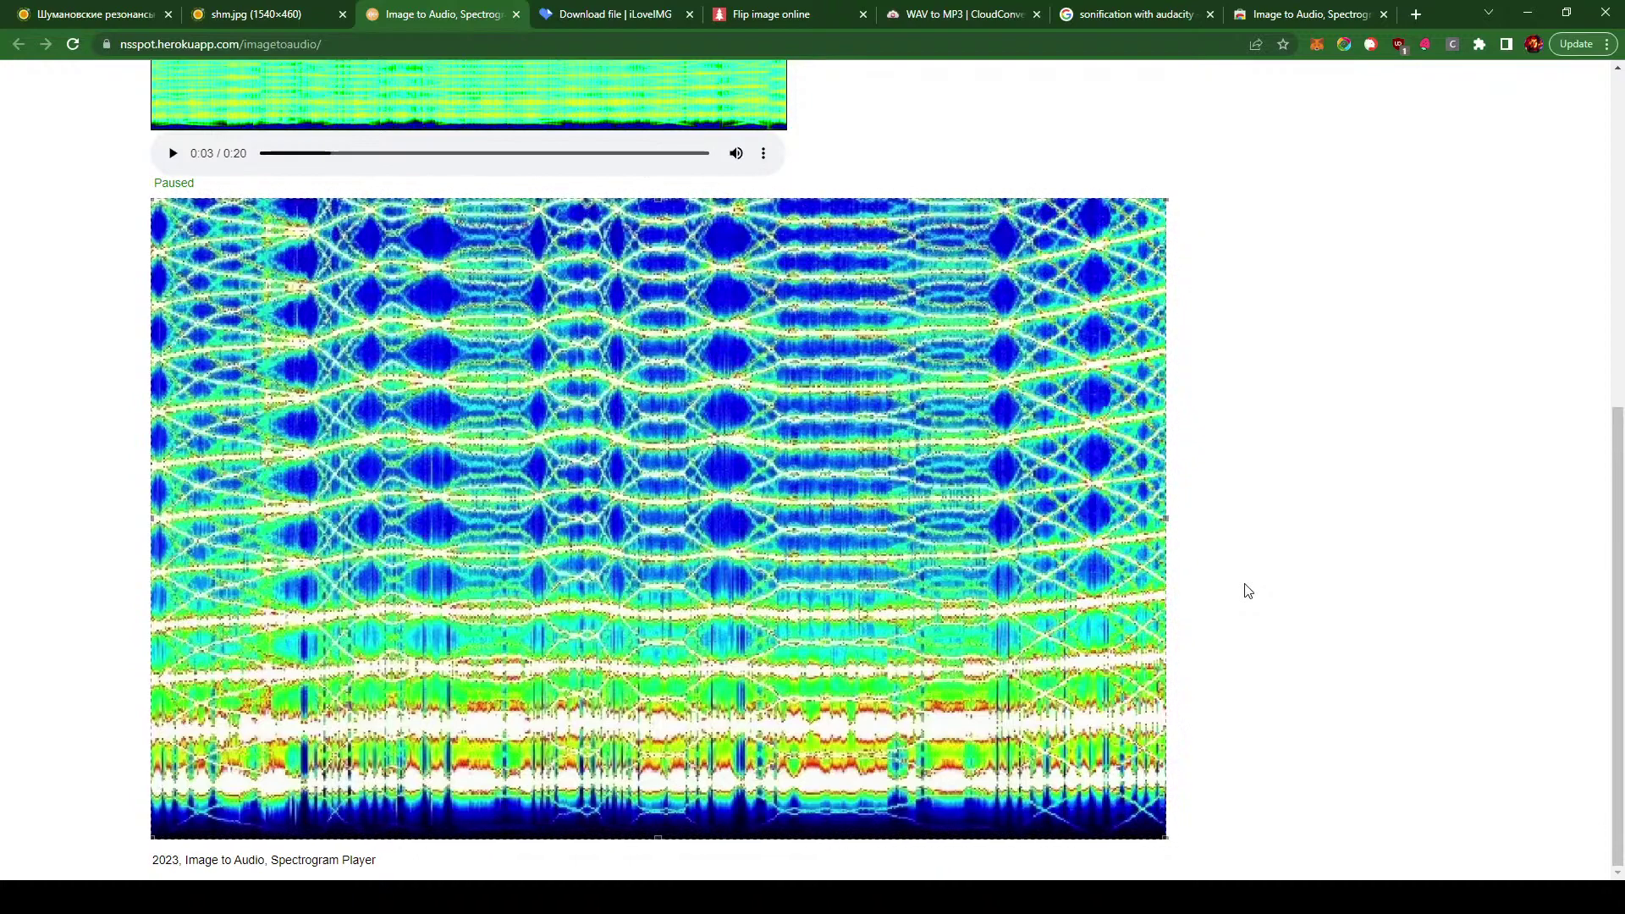
scroll(1219, 559, "up", 4)
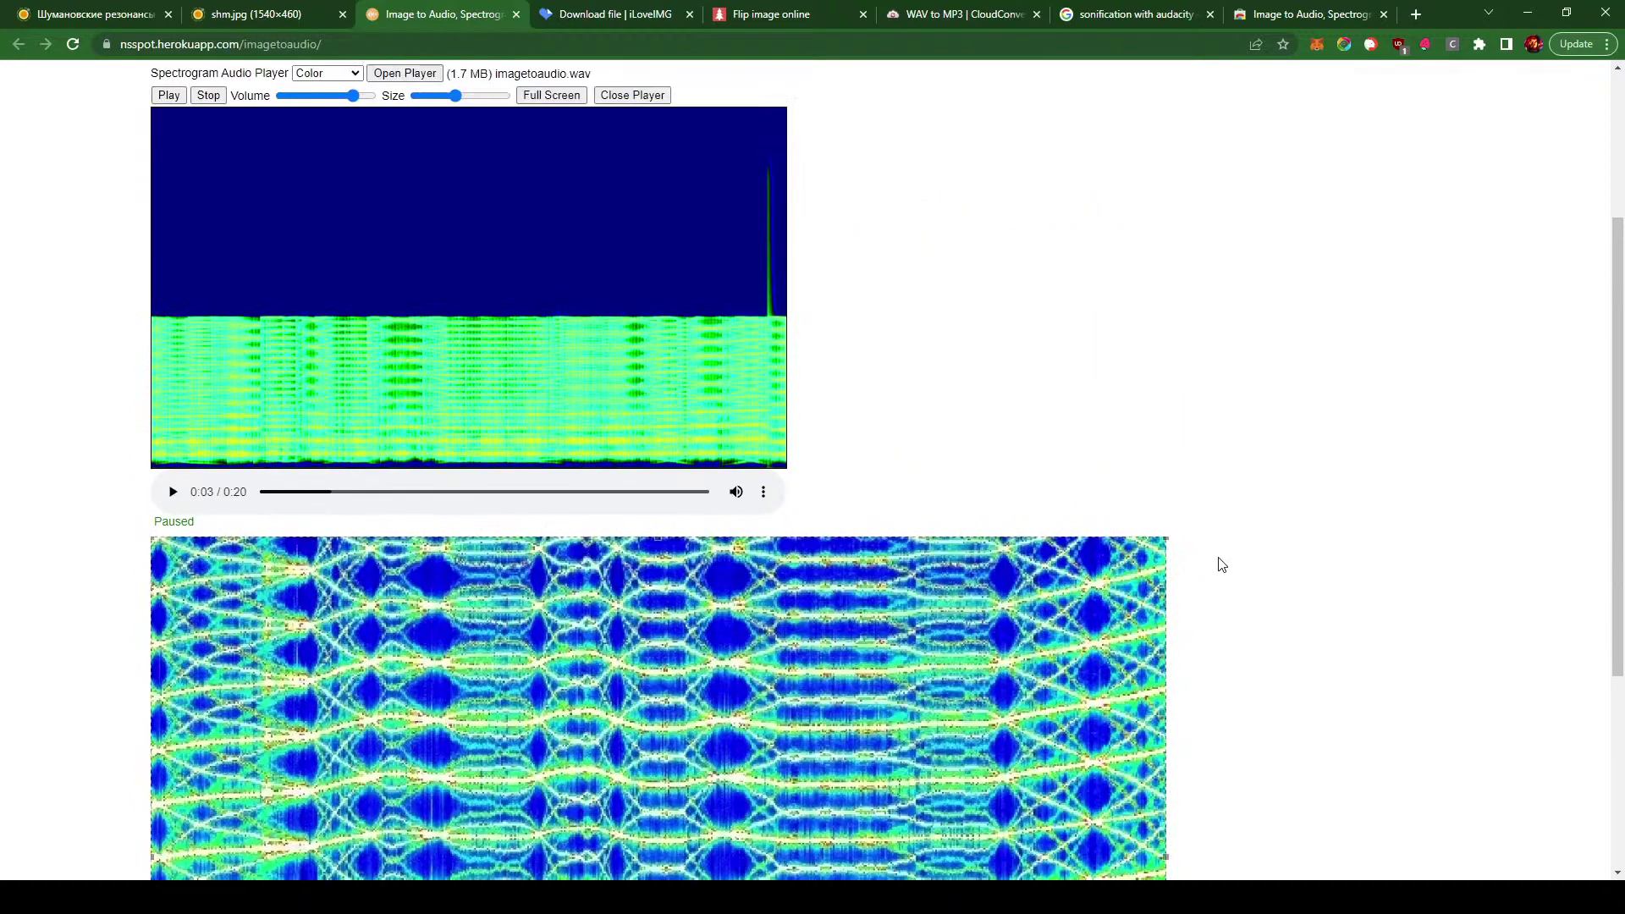
scroll(1063, 504, "up", 3)
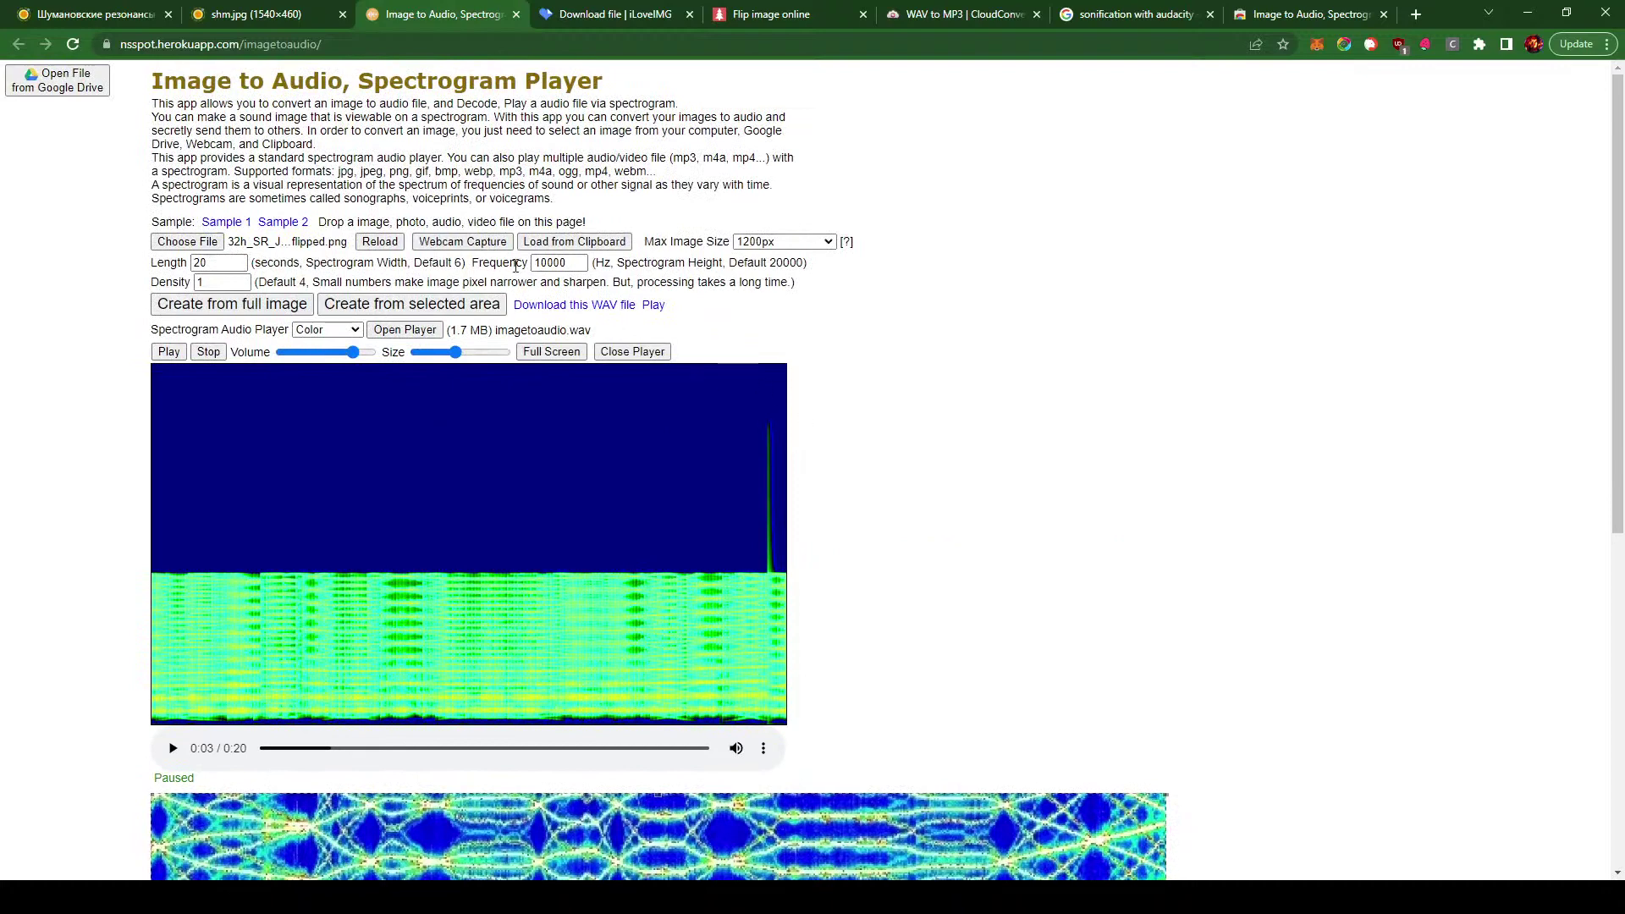
- Set the spectrogram frequency to 20000 Hz and create the audio from the selected area of the image
double_click(544, 264)
type("2000")
left_click(437, 305)
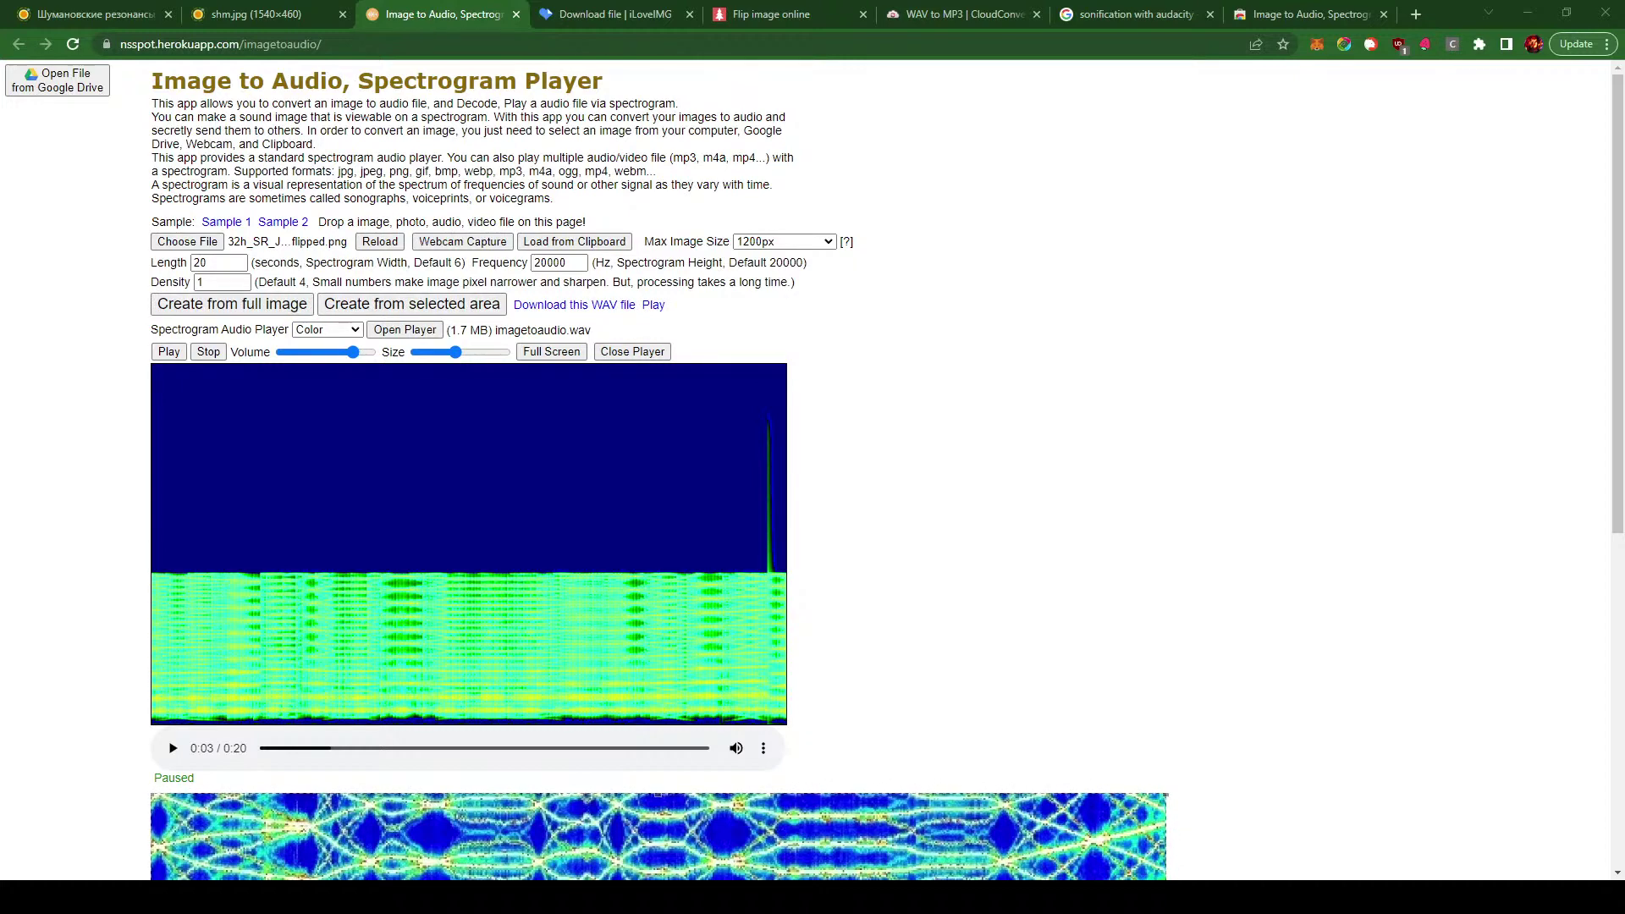
- Play the newly created WAV while watching its spectrogram, and pause it at about 0:17
left_click(654, 304)
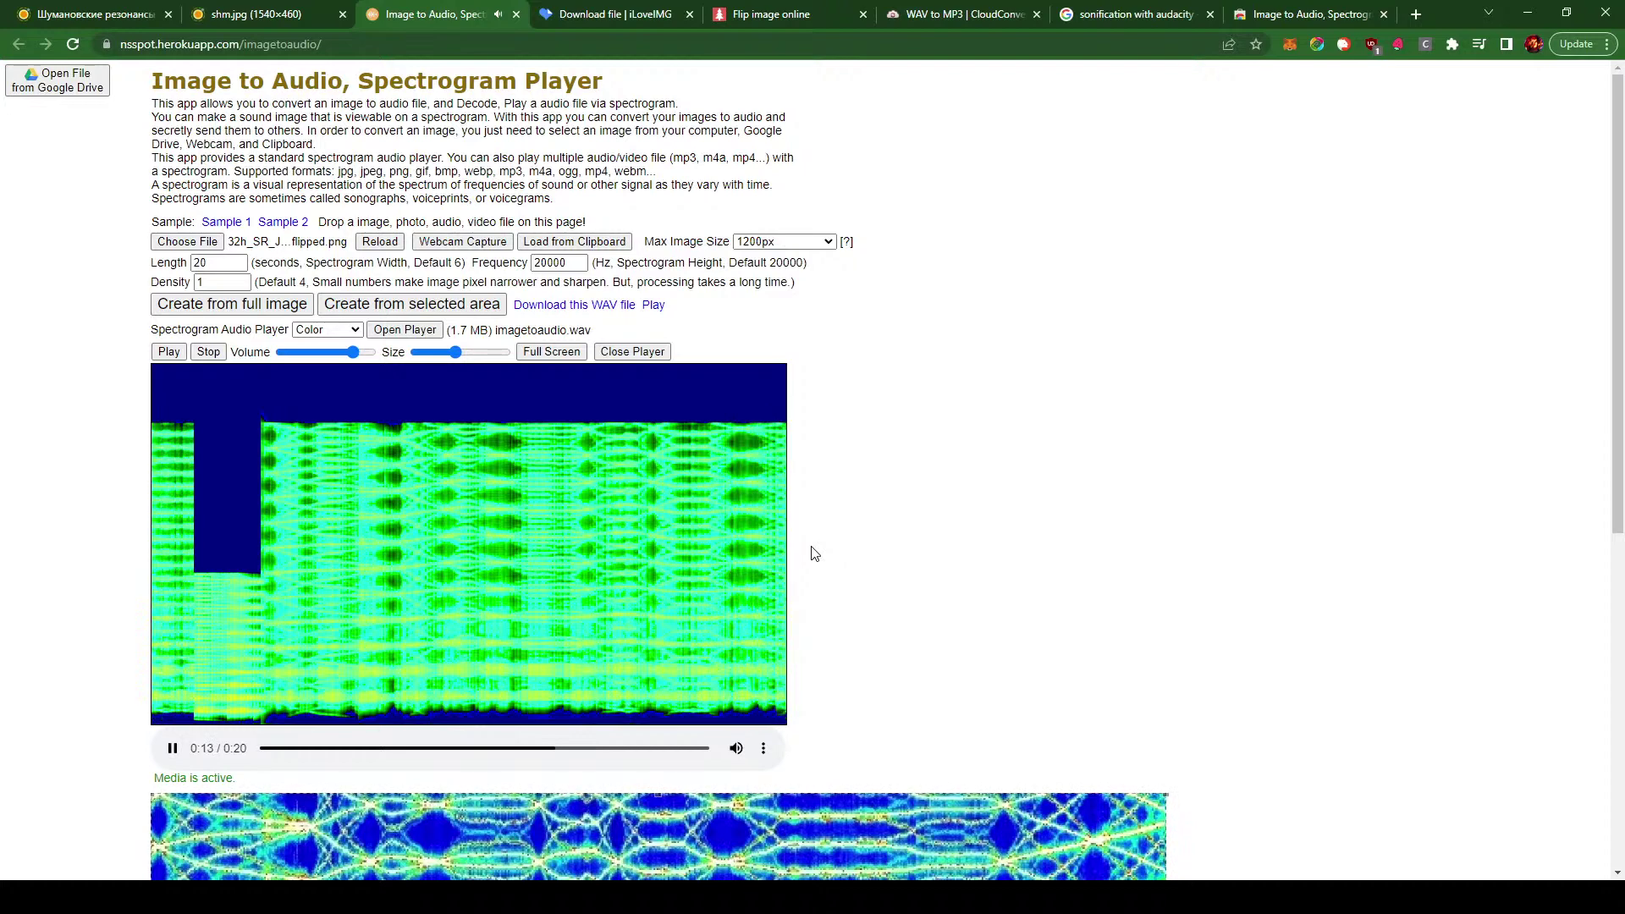
scroll(814, 554, "down", 2)
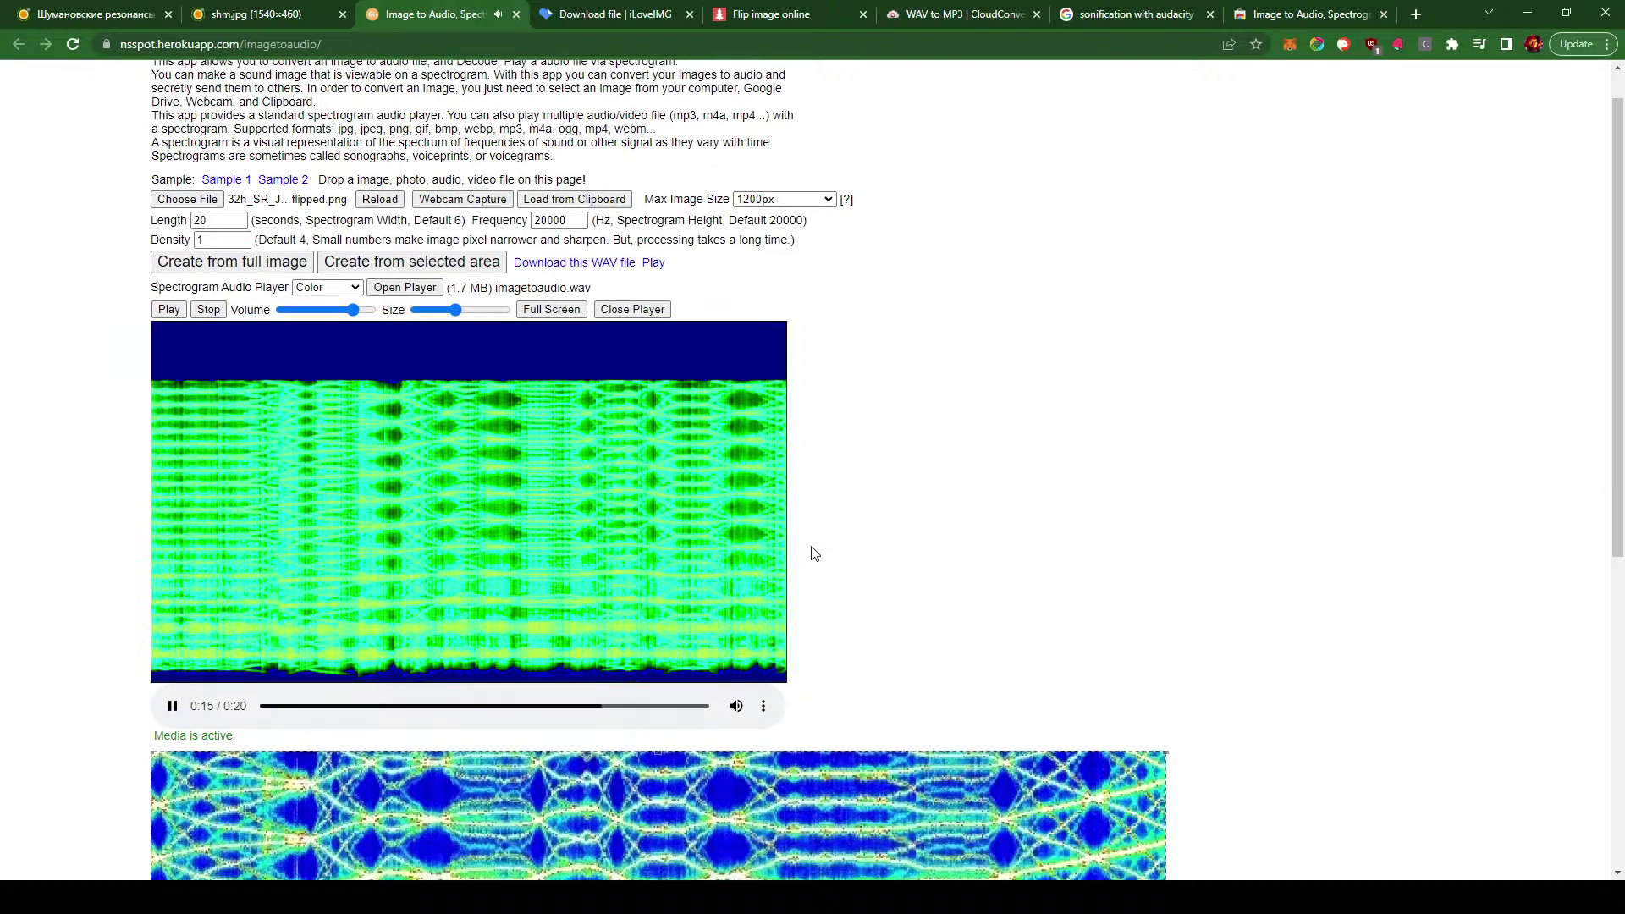
scroll(815, 554, "down", 3)
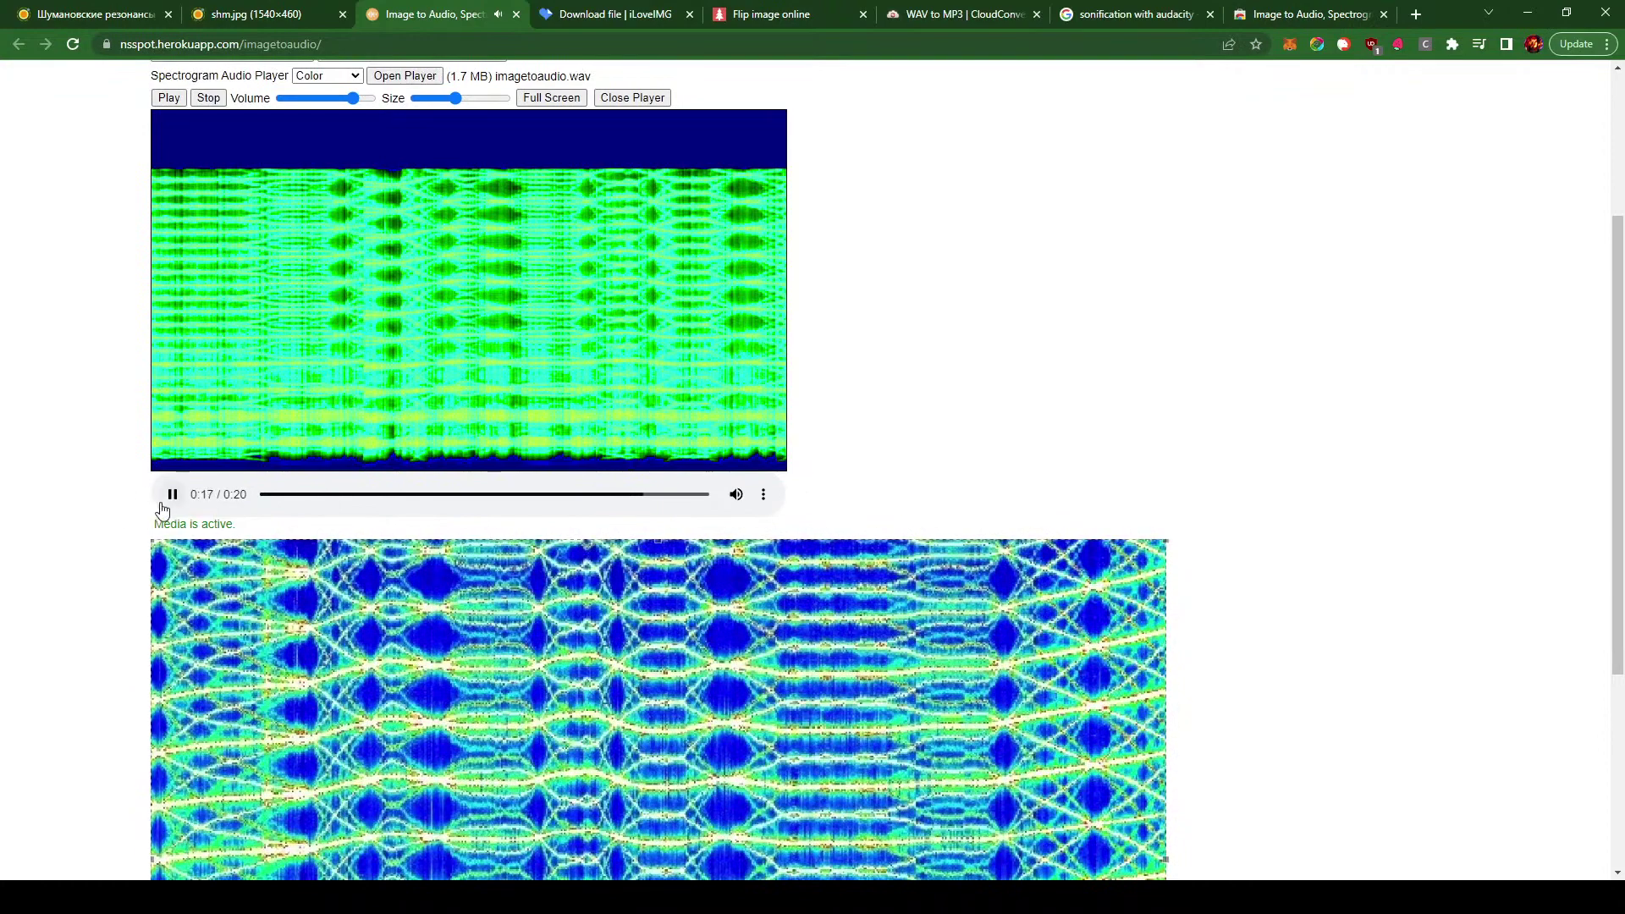
left_click(162, 506)
- Examine the full source image and compare its line pattern with the color spectrogram of the 20000 Hz audio
scroll(1242, 479, "down", 4)
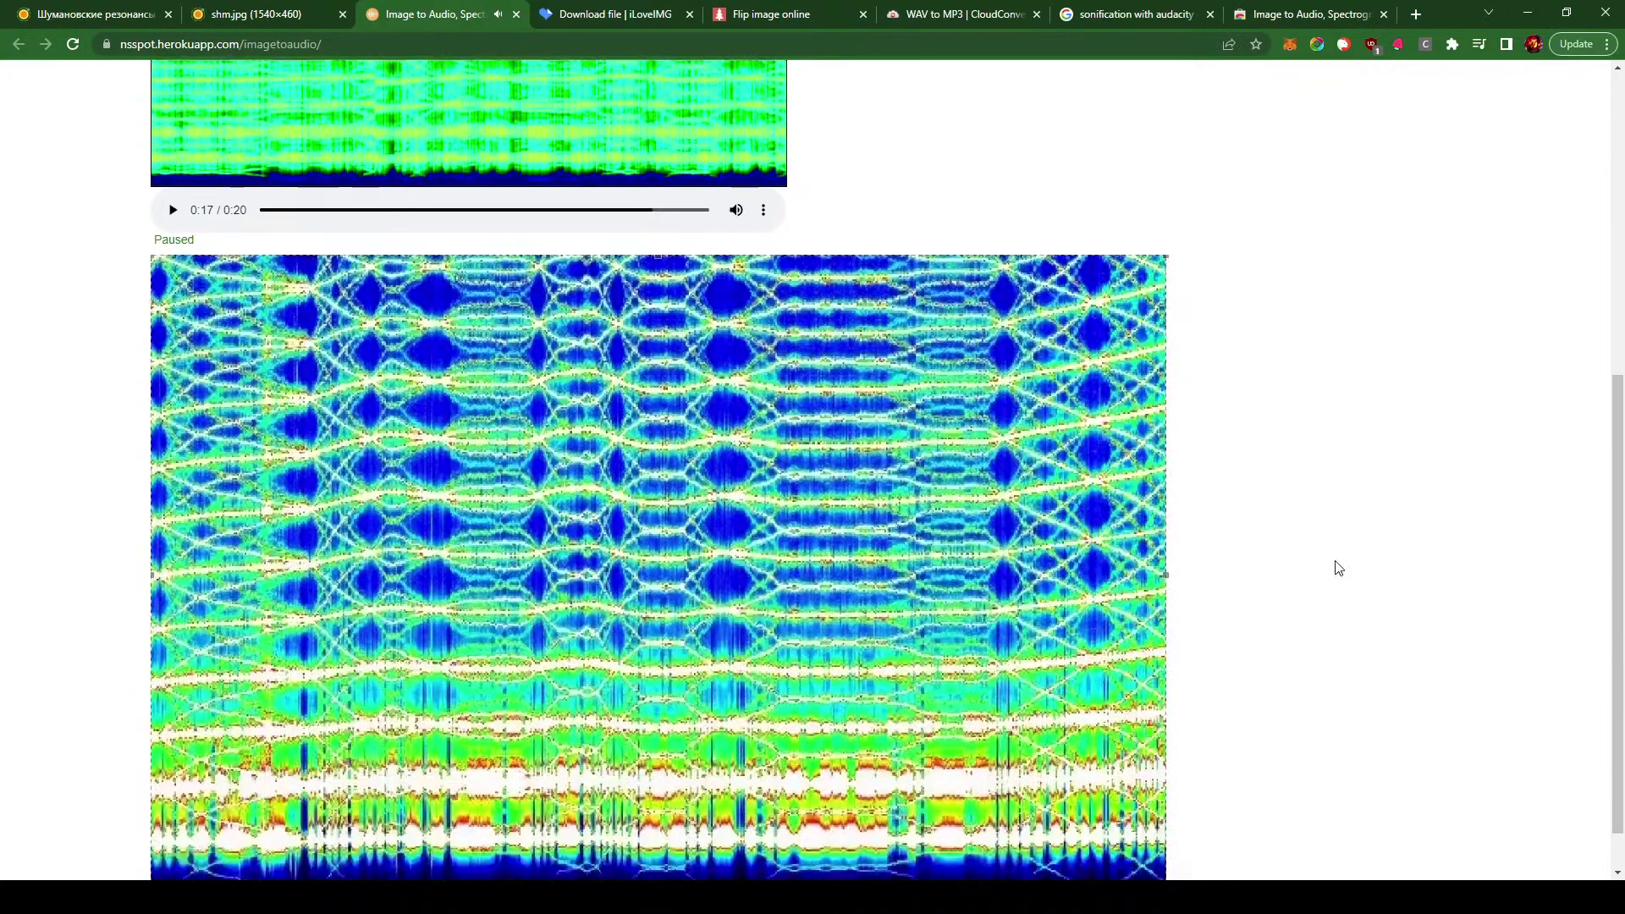
scroll(1338, 567, "down", 1)
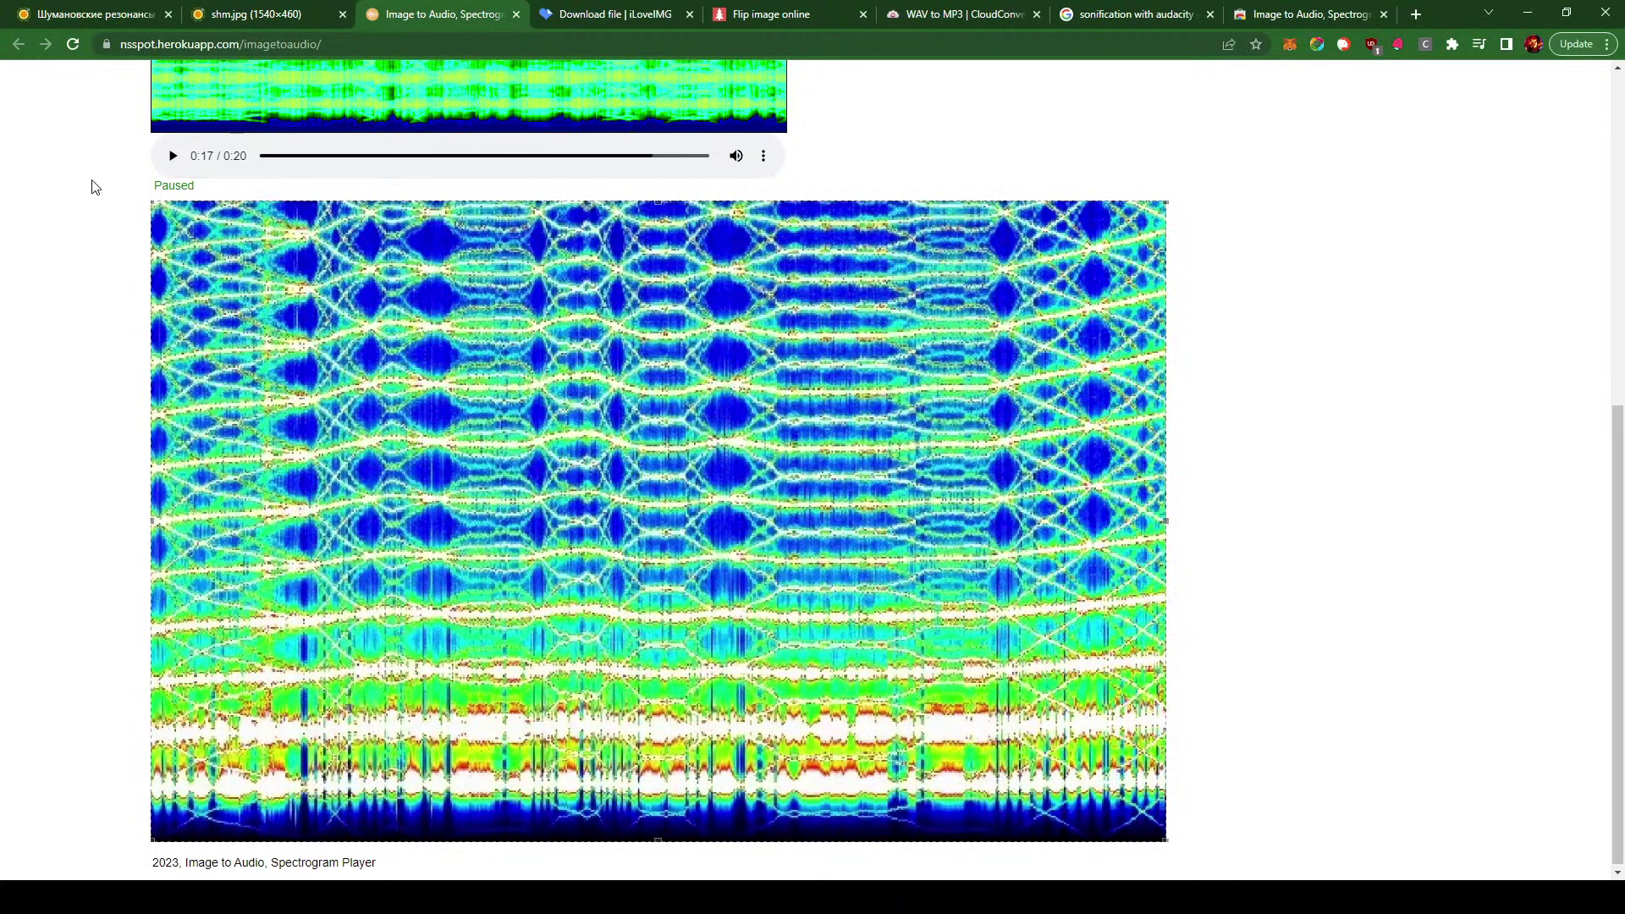
scroll(75, 184, "up", 1)
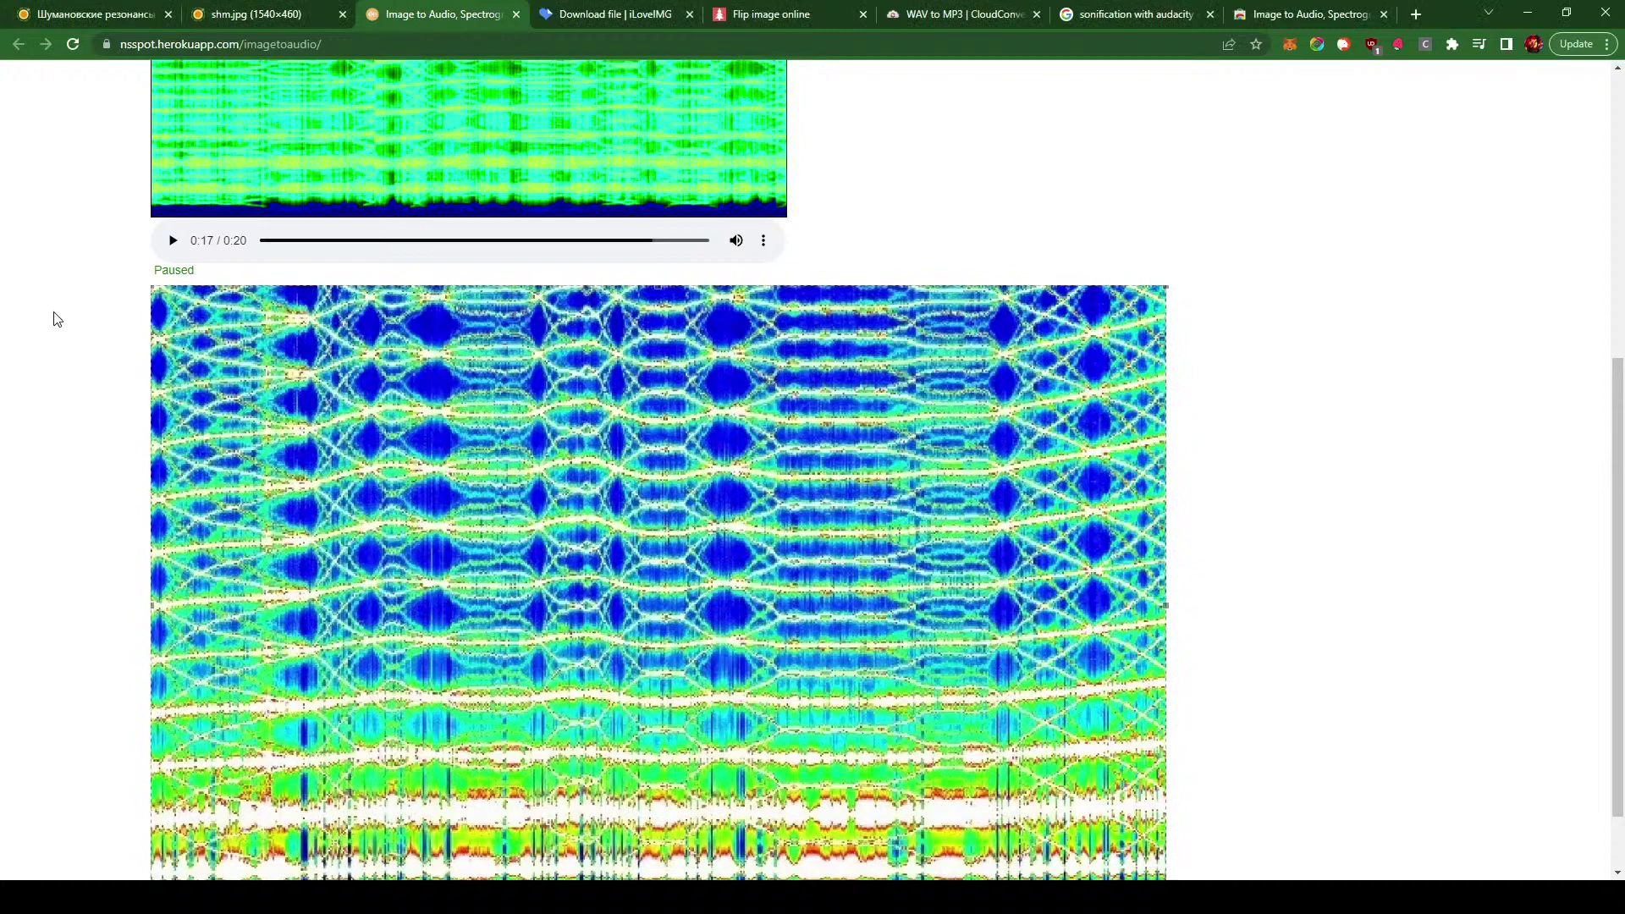
scroll(1226, 560, "down", 2)
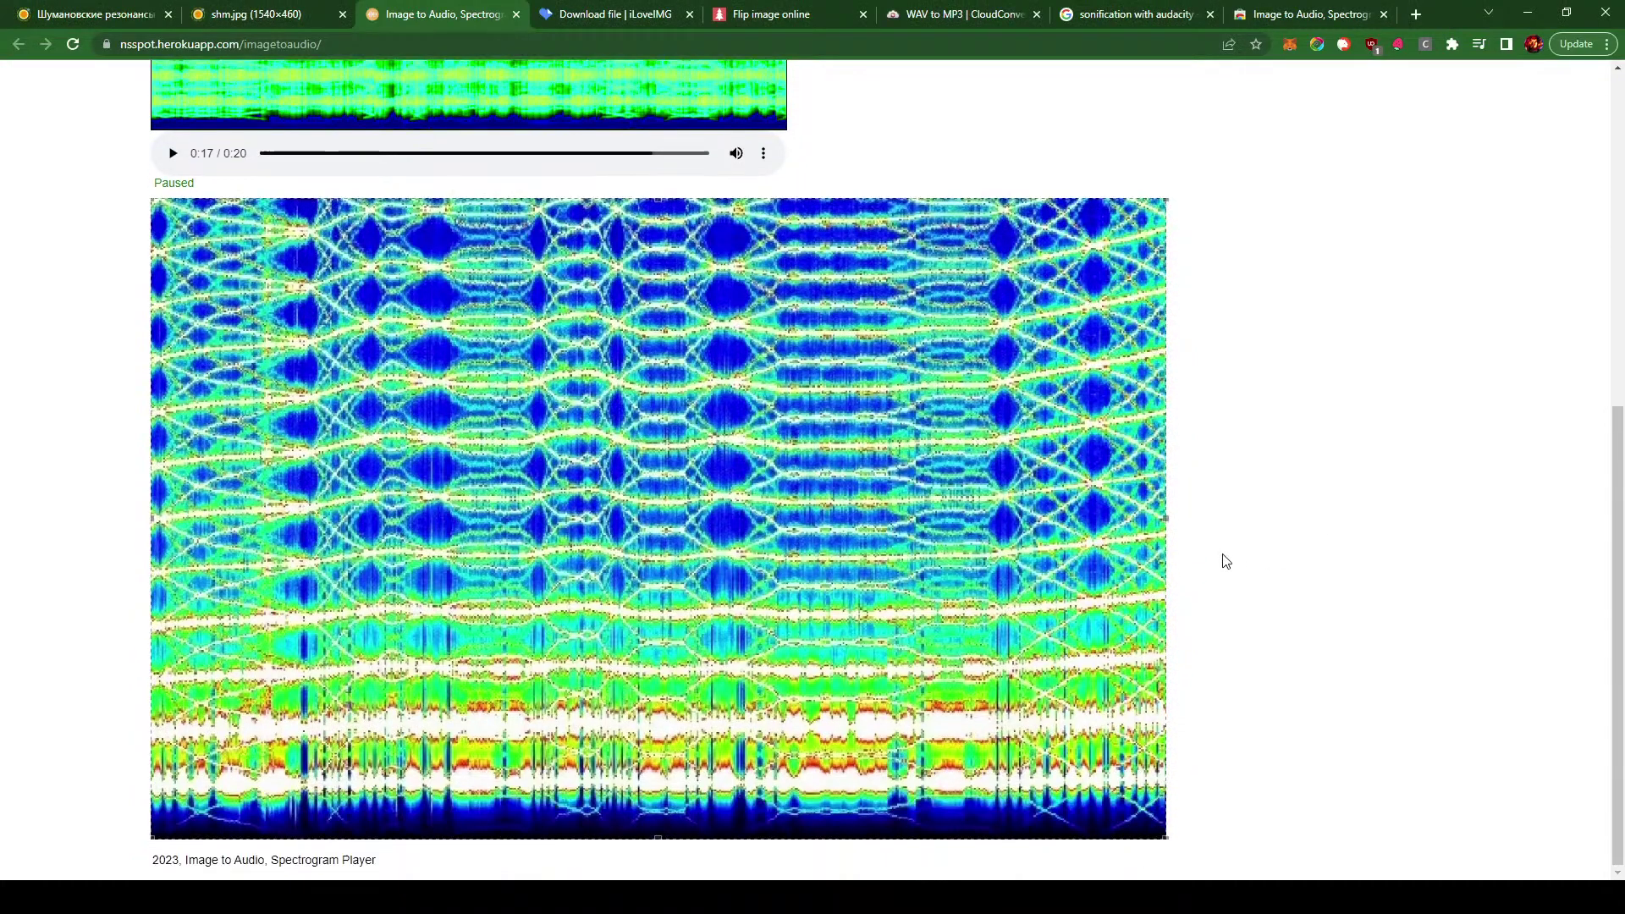
scroll(1112, 696, "up", 3)
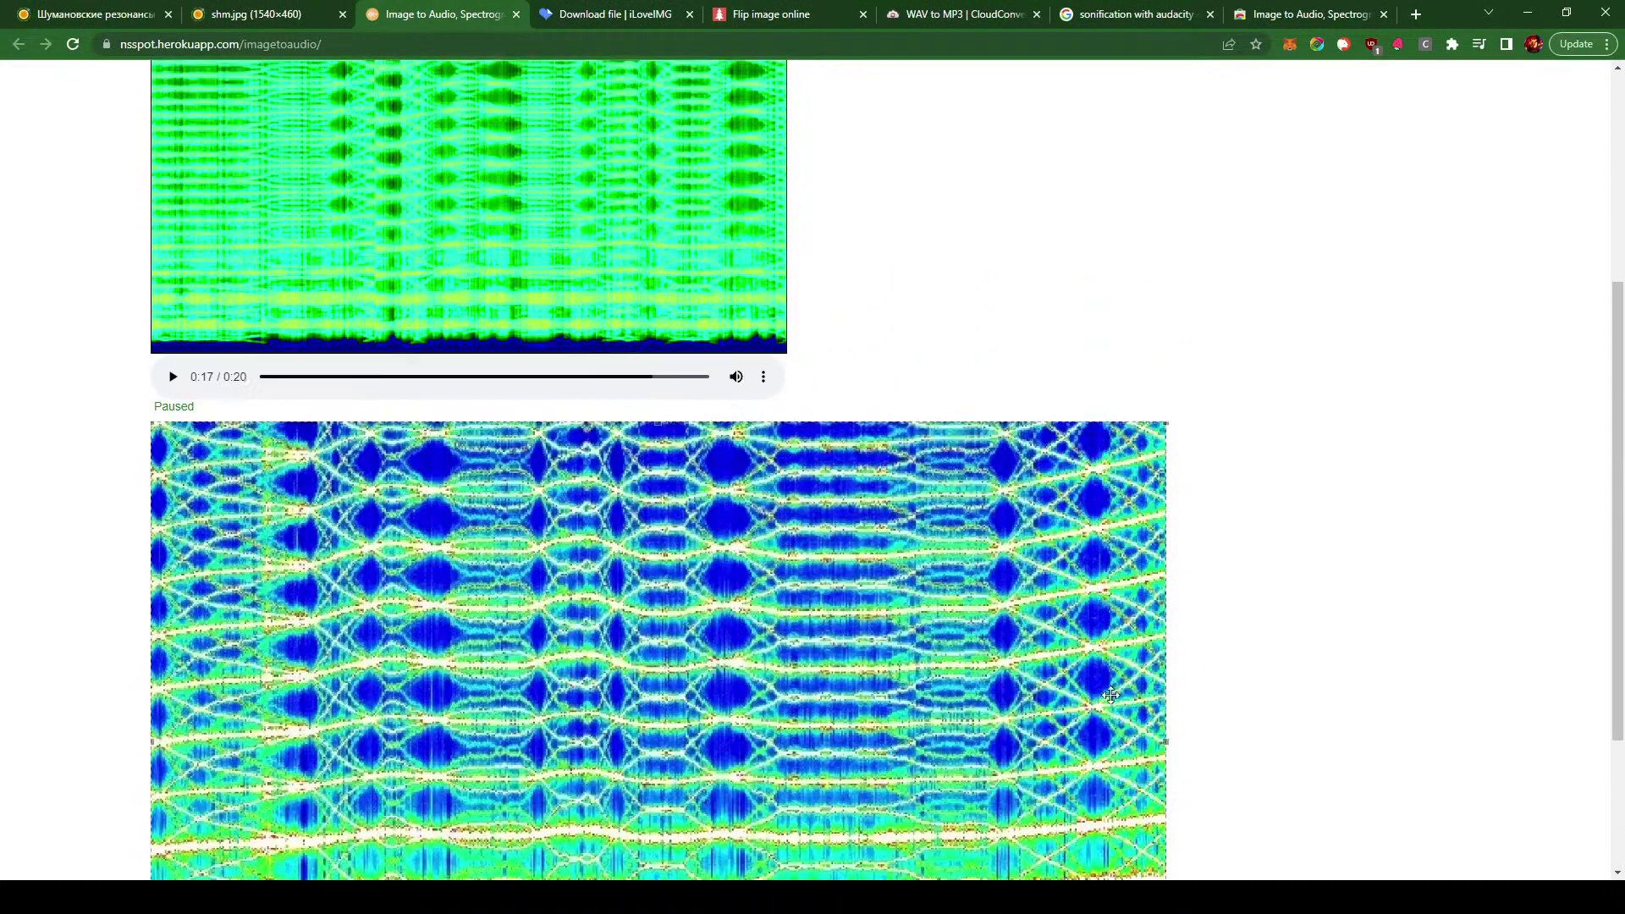
scroll(932, 599, "up", 3)
scroll(932, 599, "down", 6)
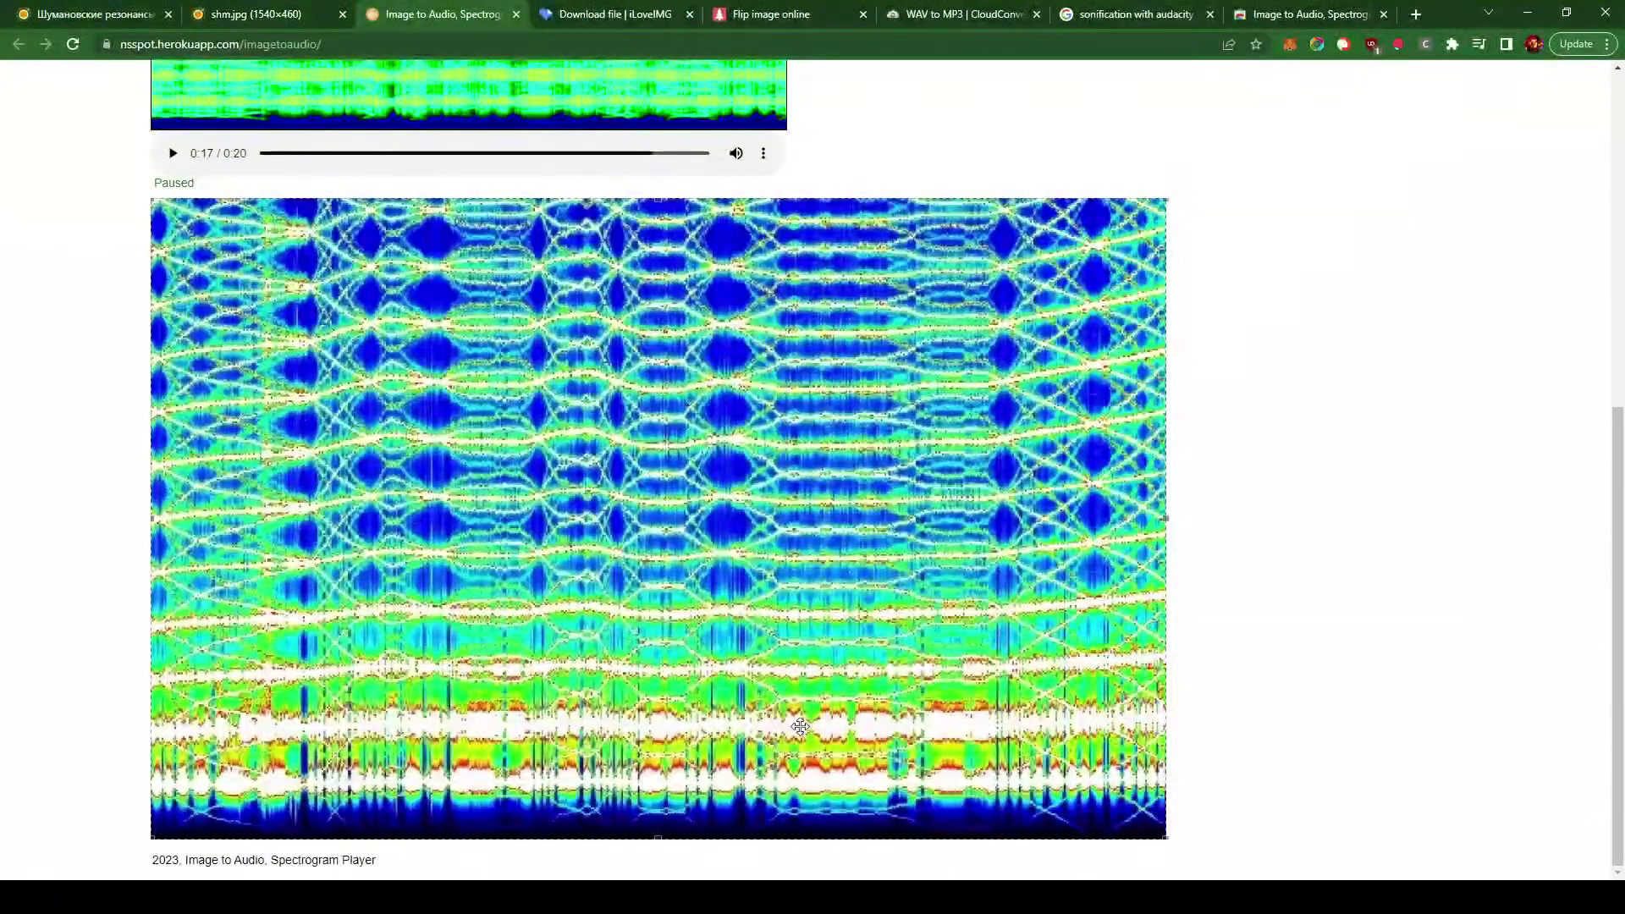
scroll(800, 726, "up", 6)
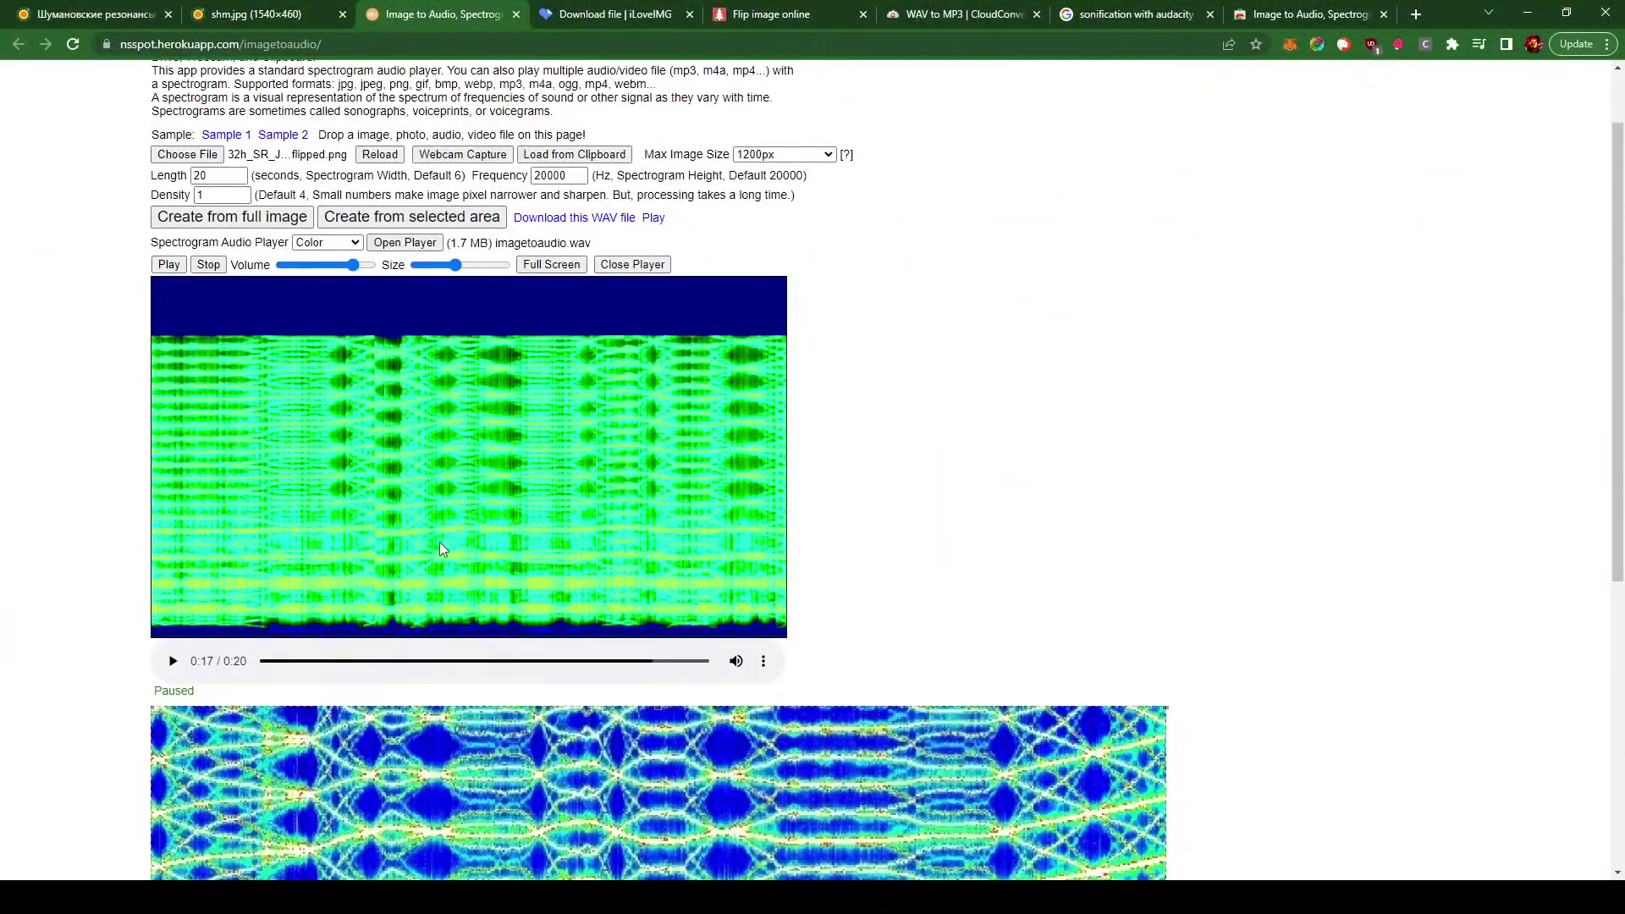
- Set the spectrogram player's display to Grayscale, play the WAV again and pause it at about 0:10
left_click(329, 243)
left_click(345, 257)
left_click(655, 219)
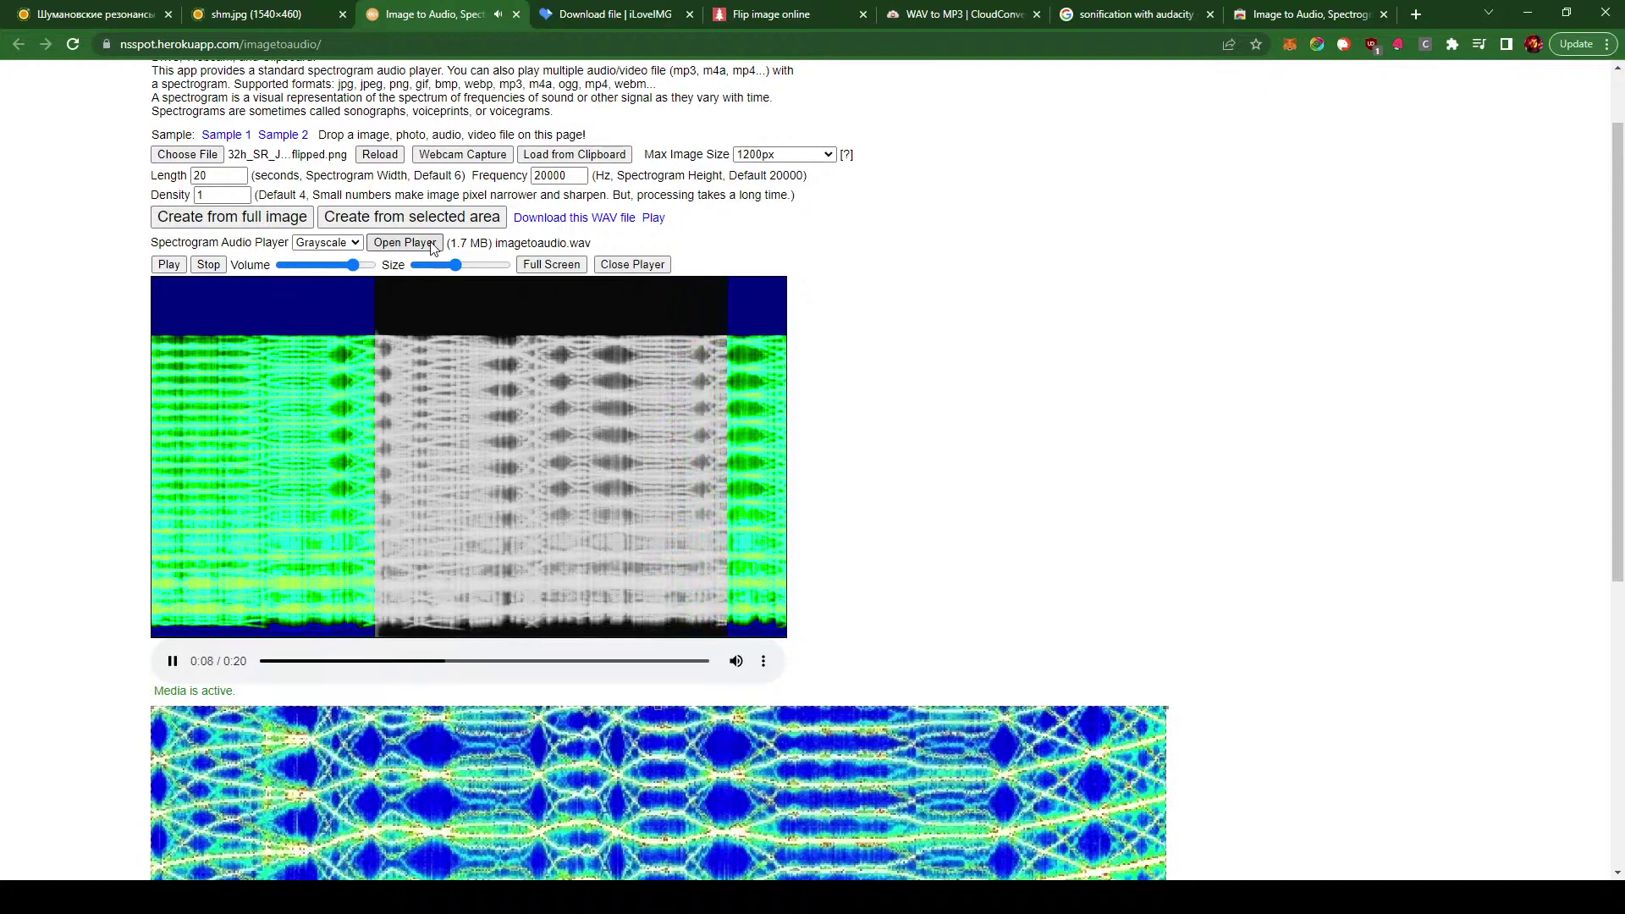
left_click(174, 663)
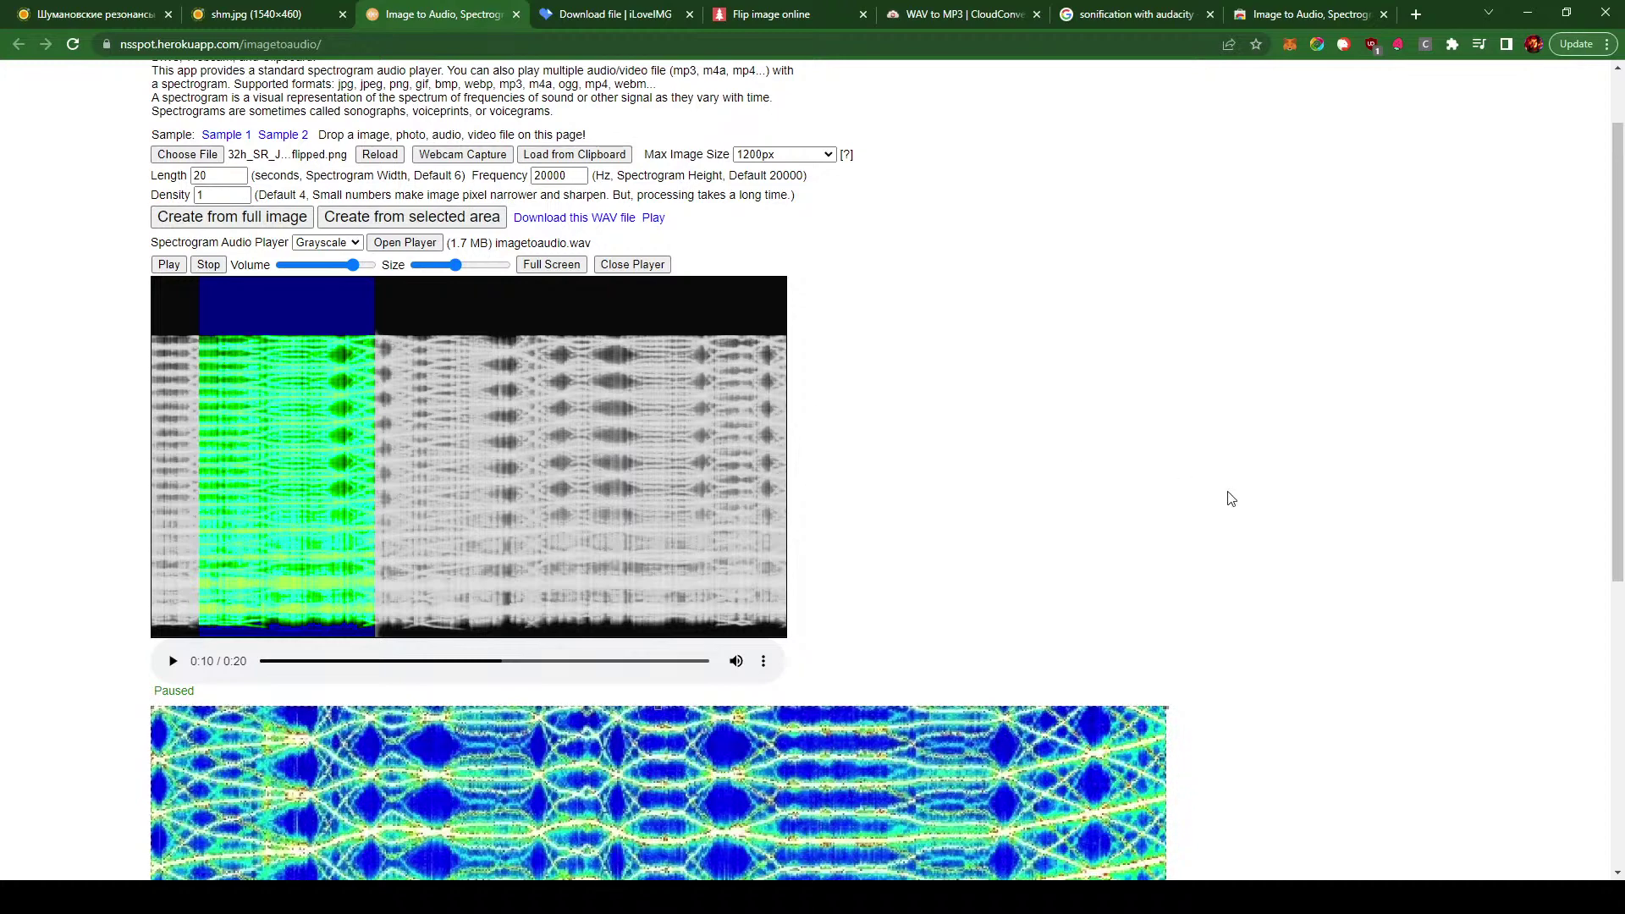
- Compare the grayscale section of the played spectrogram with the original image
scroll(903, 522, "down", 4)
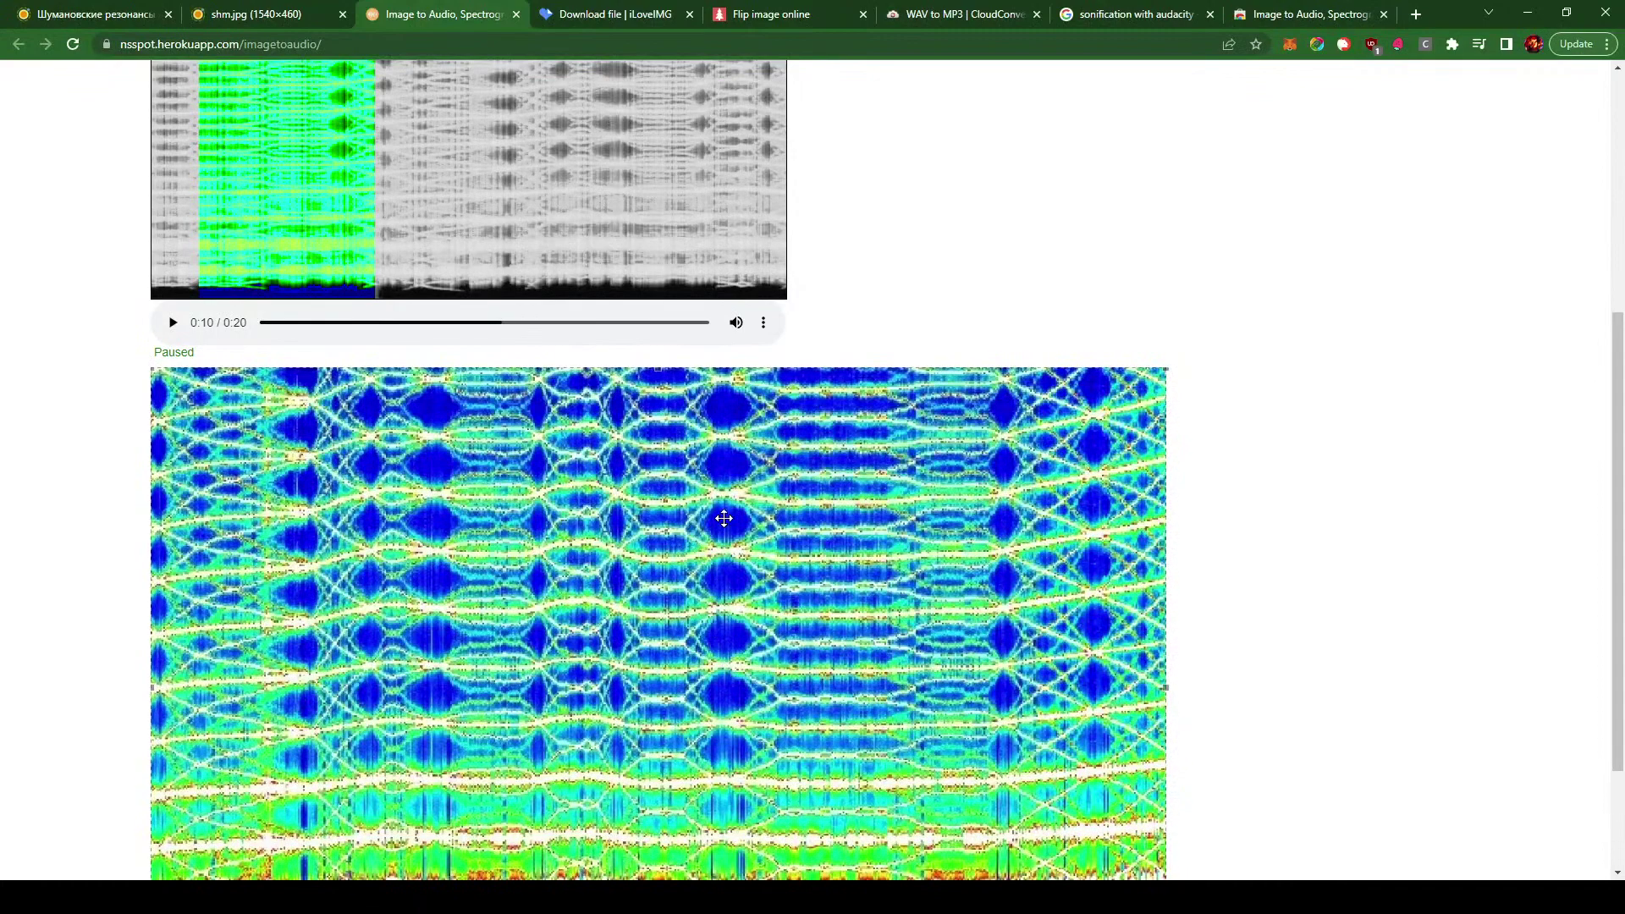
scroll(863, 590, "down", 2)
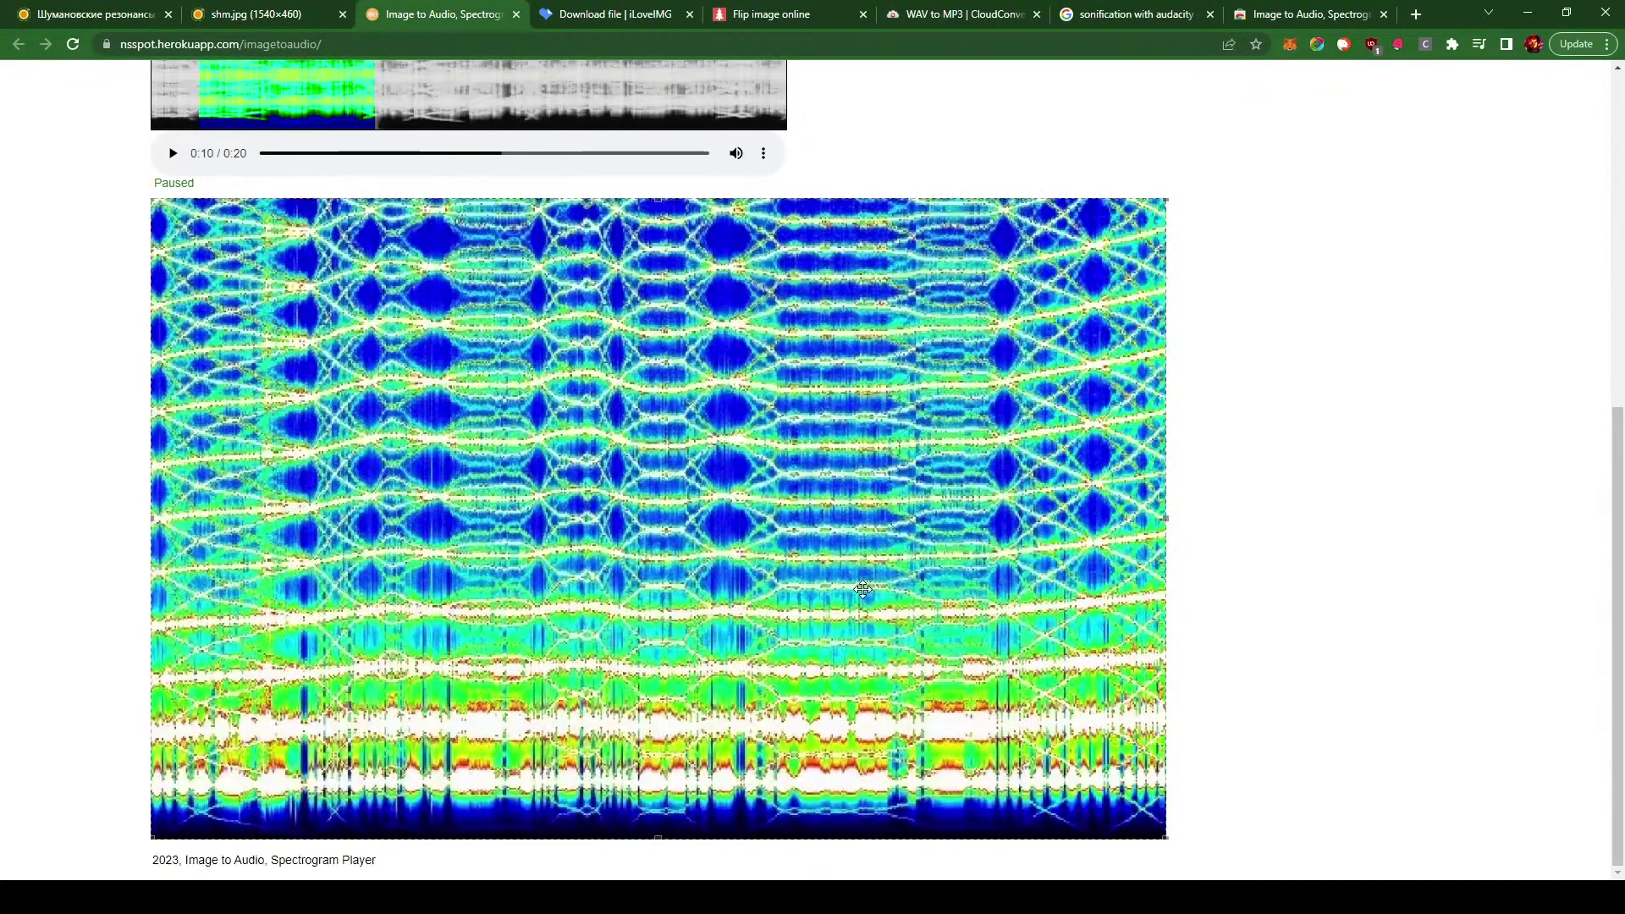
scroll(862, 590, "up", 5)
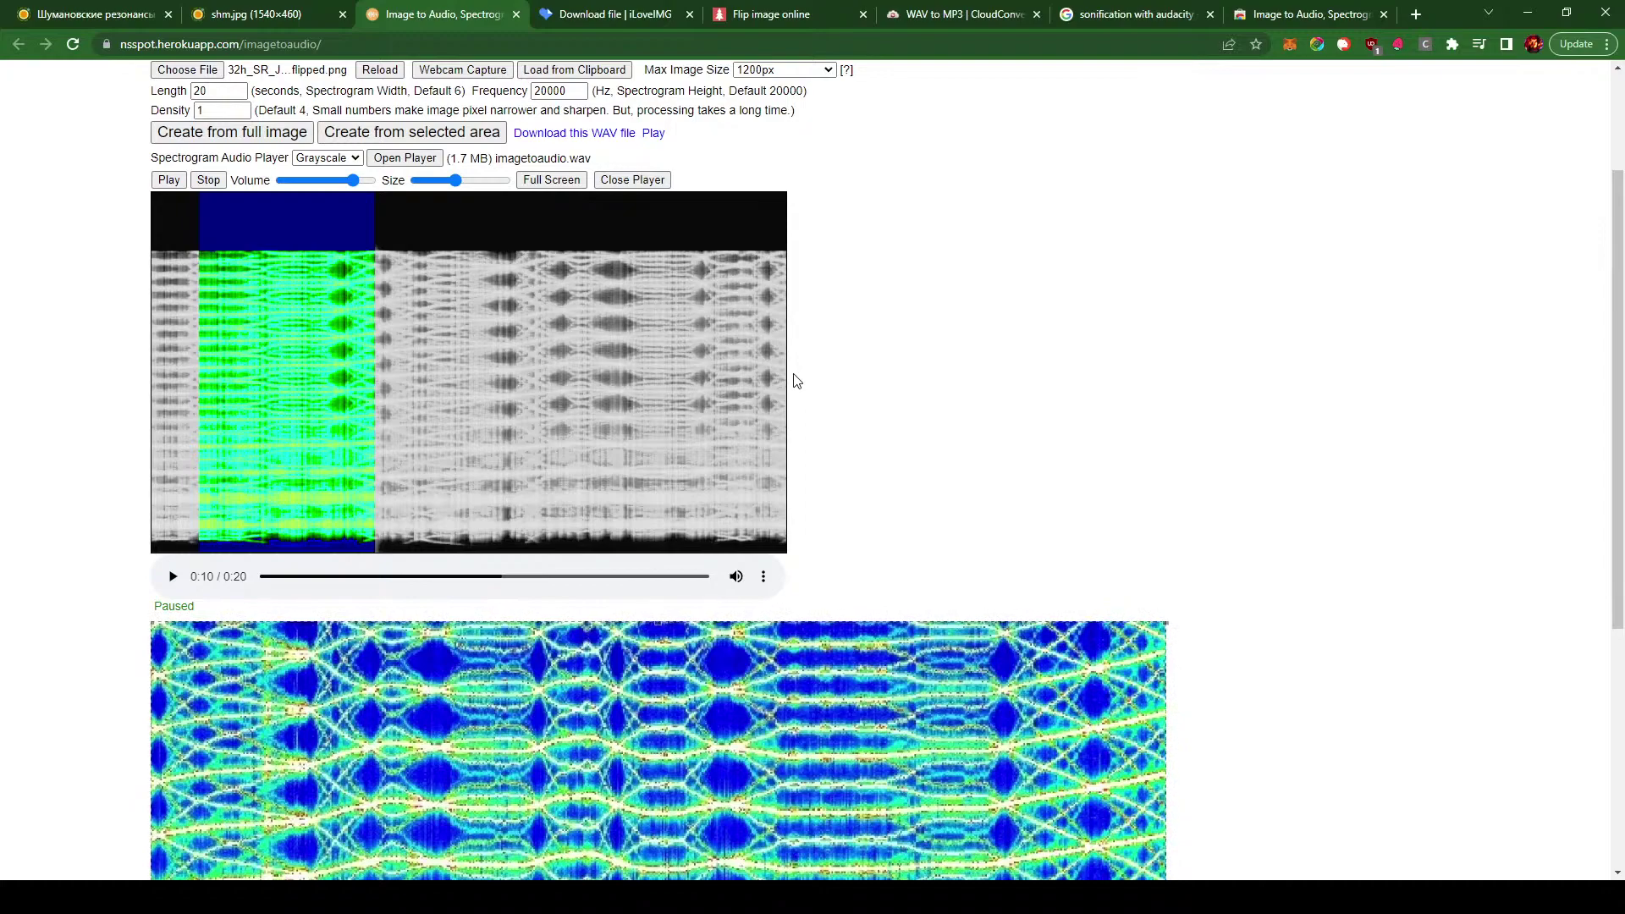
- Go back to the "turn spectrogram into sound" search results and open Audioalter's Spectrogram Image tool
scroll(794, 381, "down", 5)
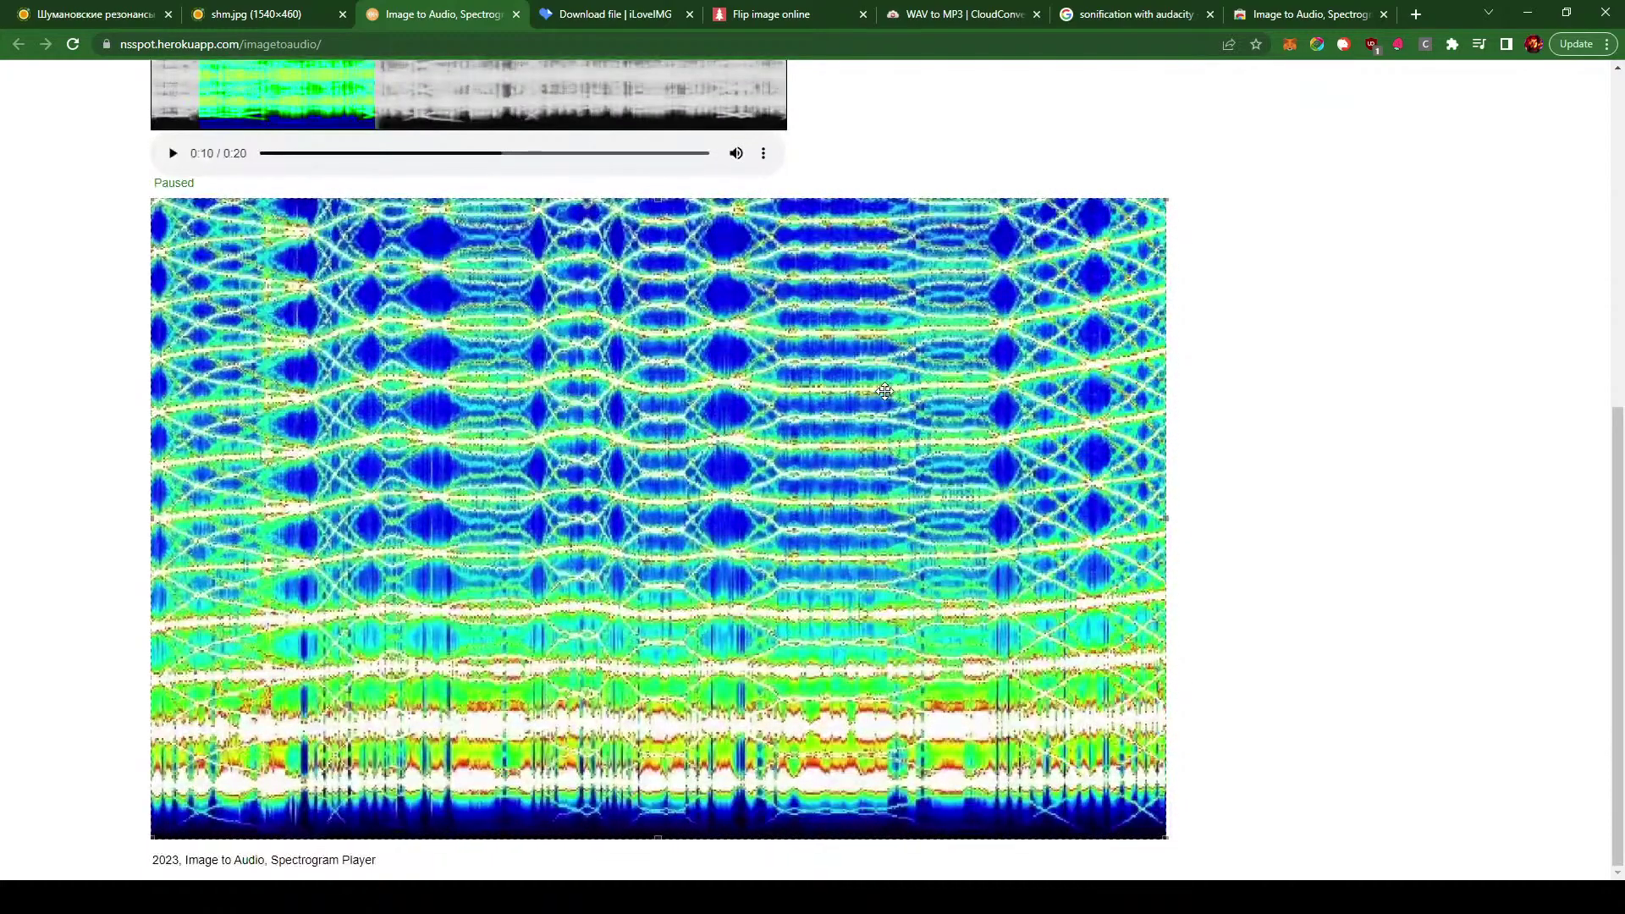
scroll(1026, 340, "up", 7)
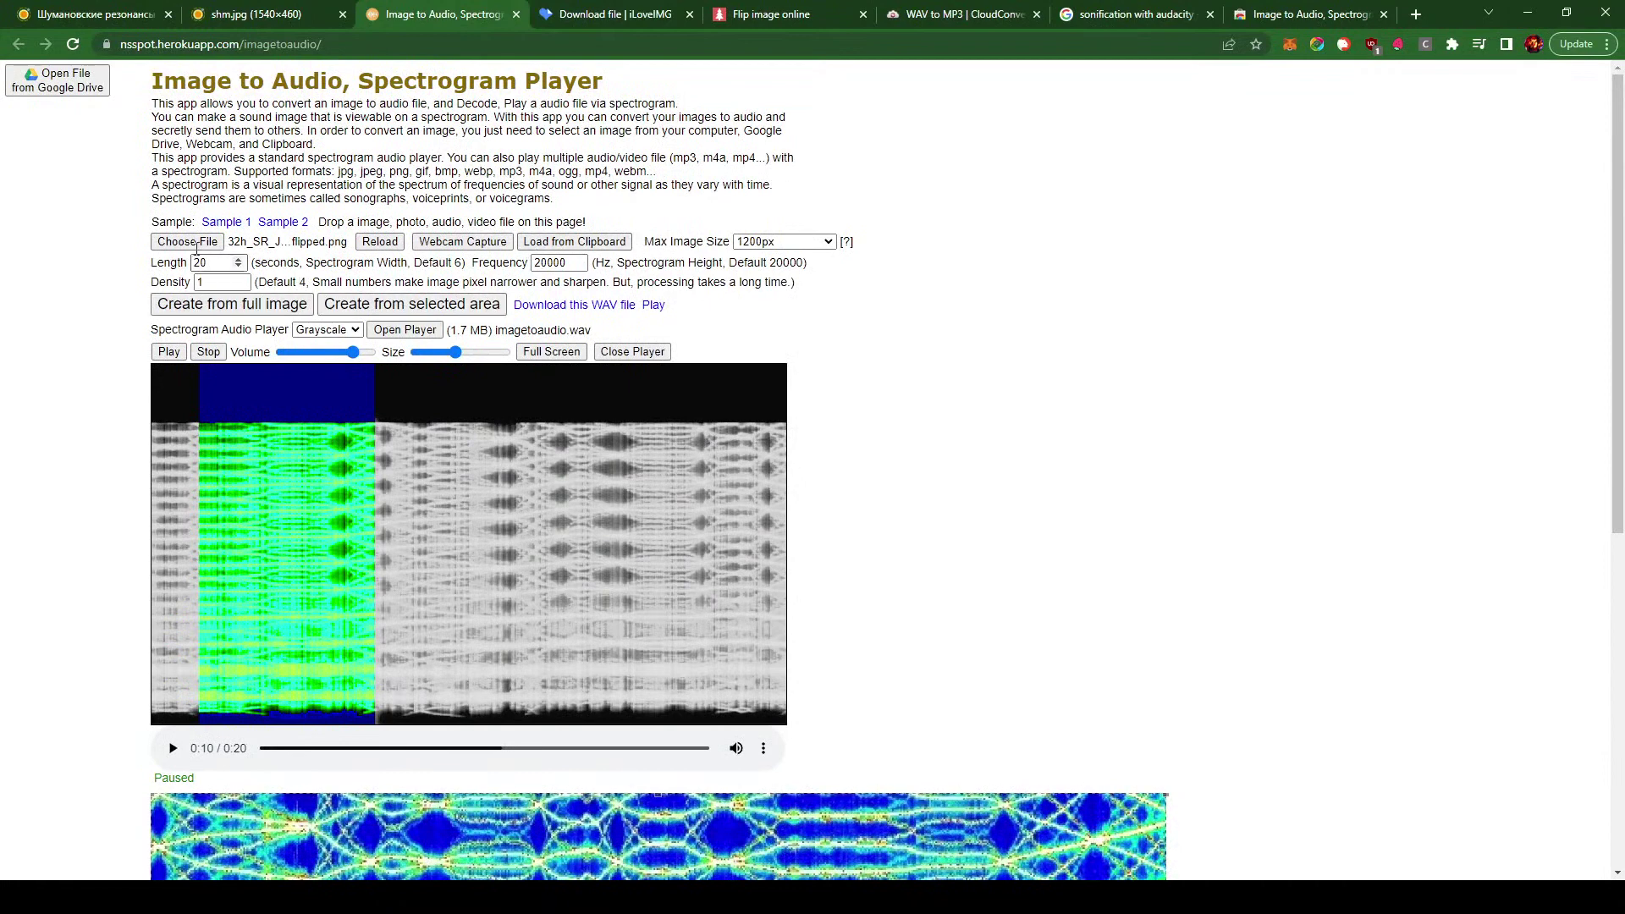
left_click(1313, 15)
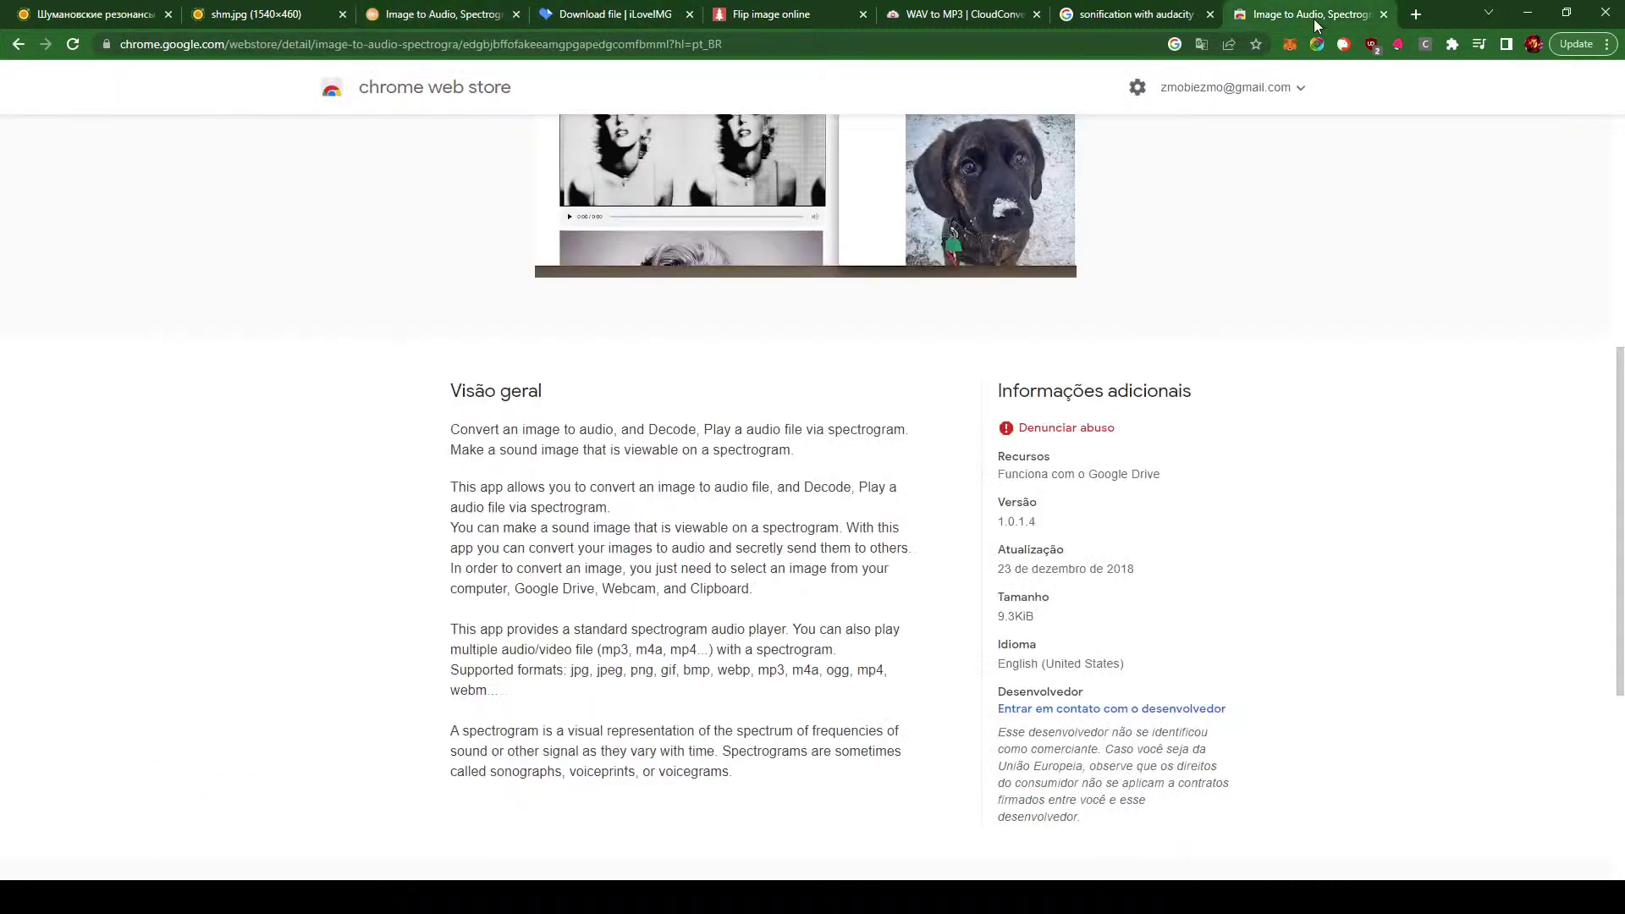
left_click(18, 46)
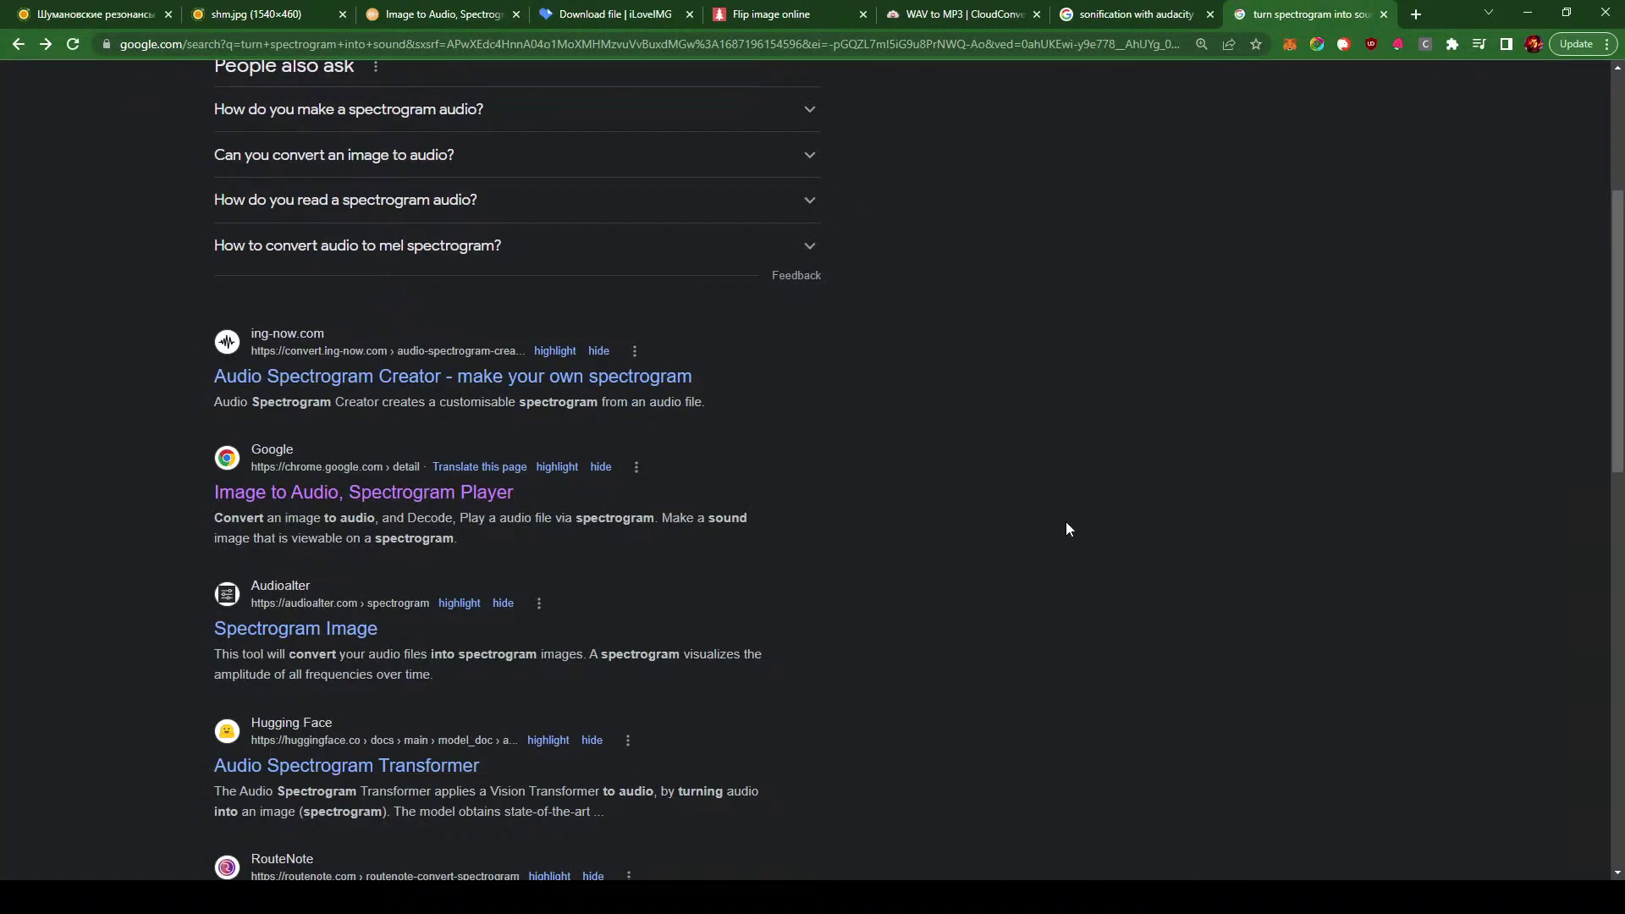
scroll(1063, 518, "down", 1)
scroll(1063, 520, "down", 3)
left_click(256, 296)
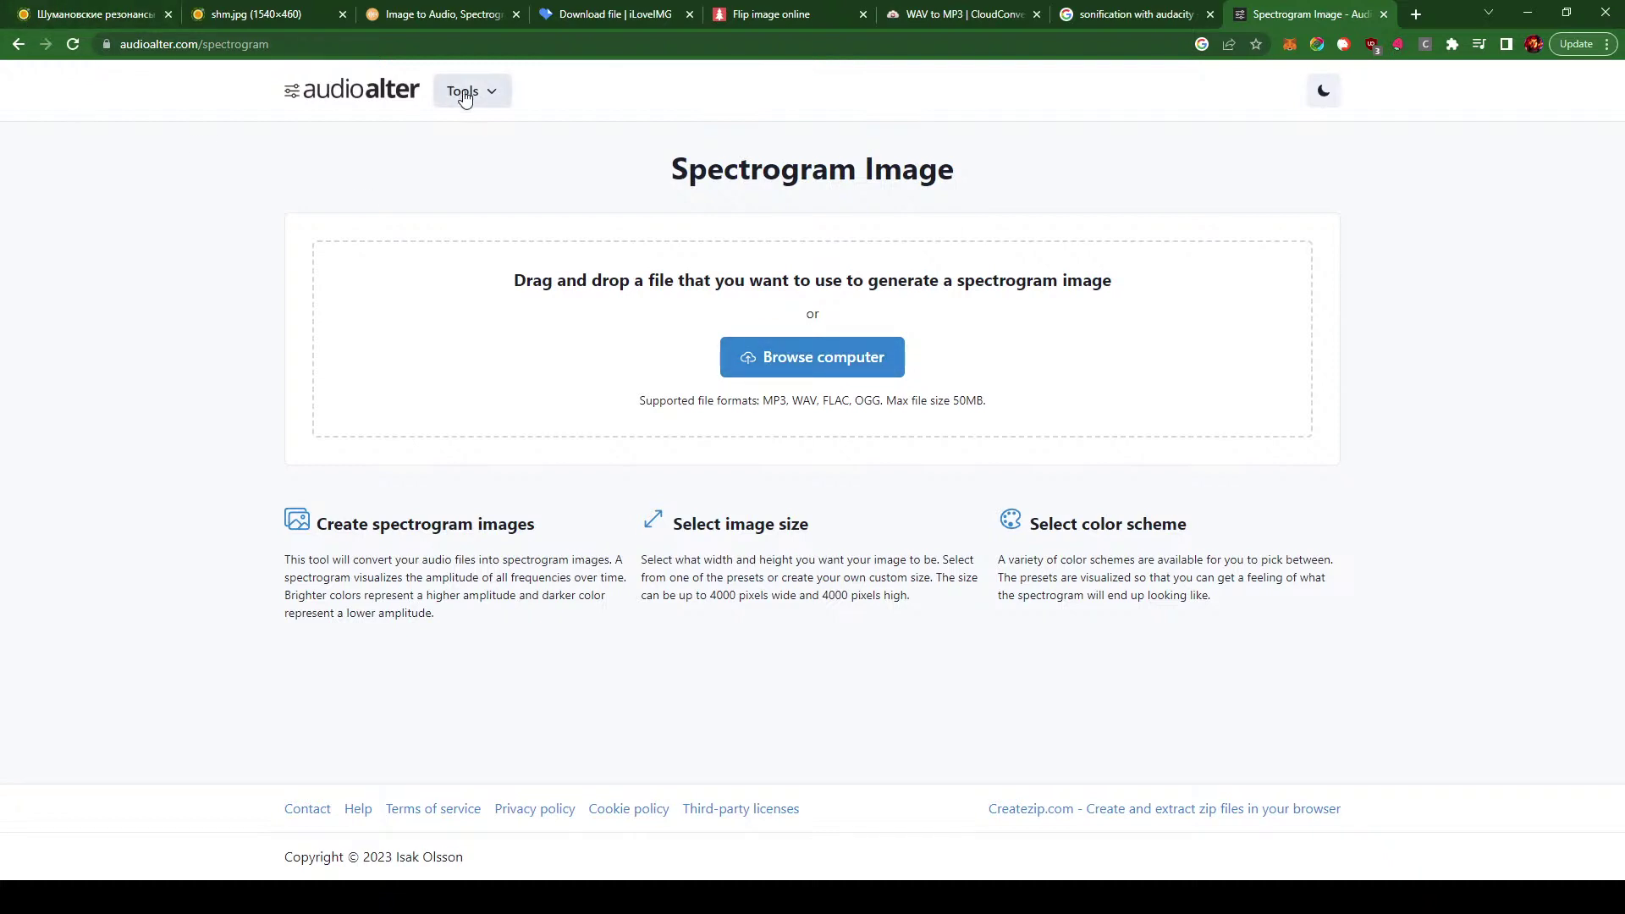
- Check Audioalter's list of tools and its Waveform Image page, and return to the search results
left_click(490, 100)
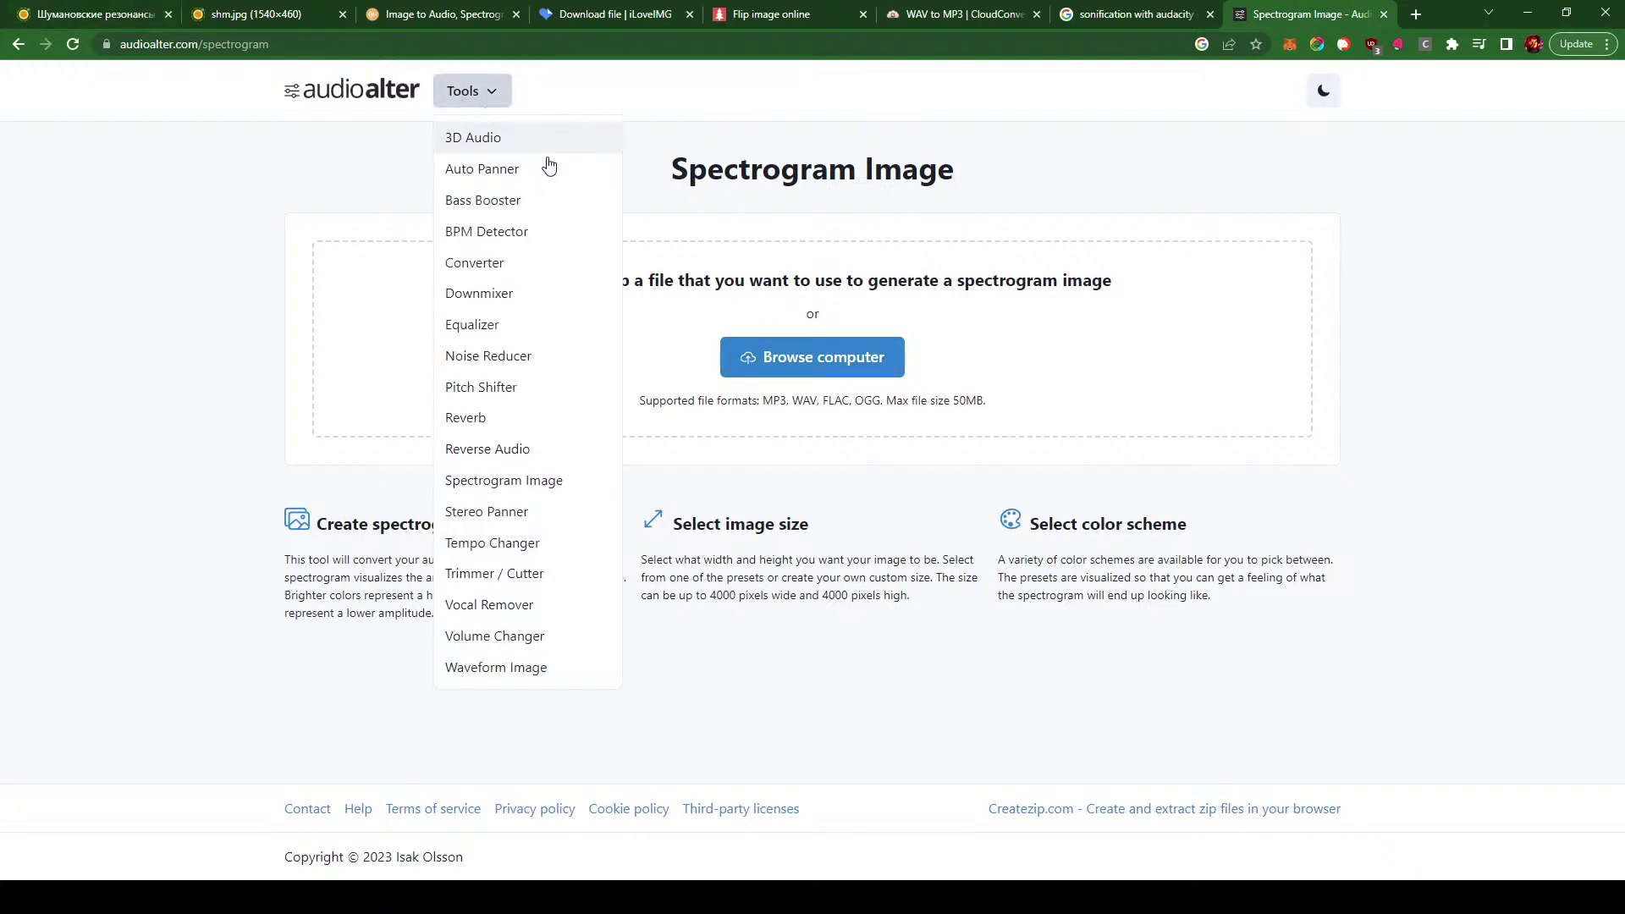
left_click(476, 672)
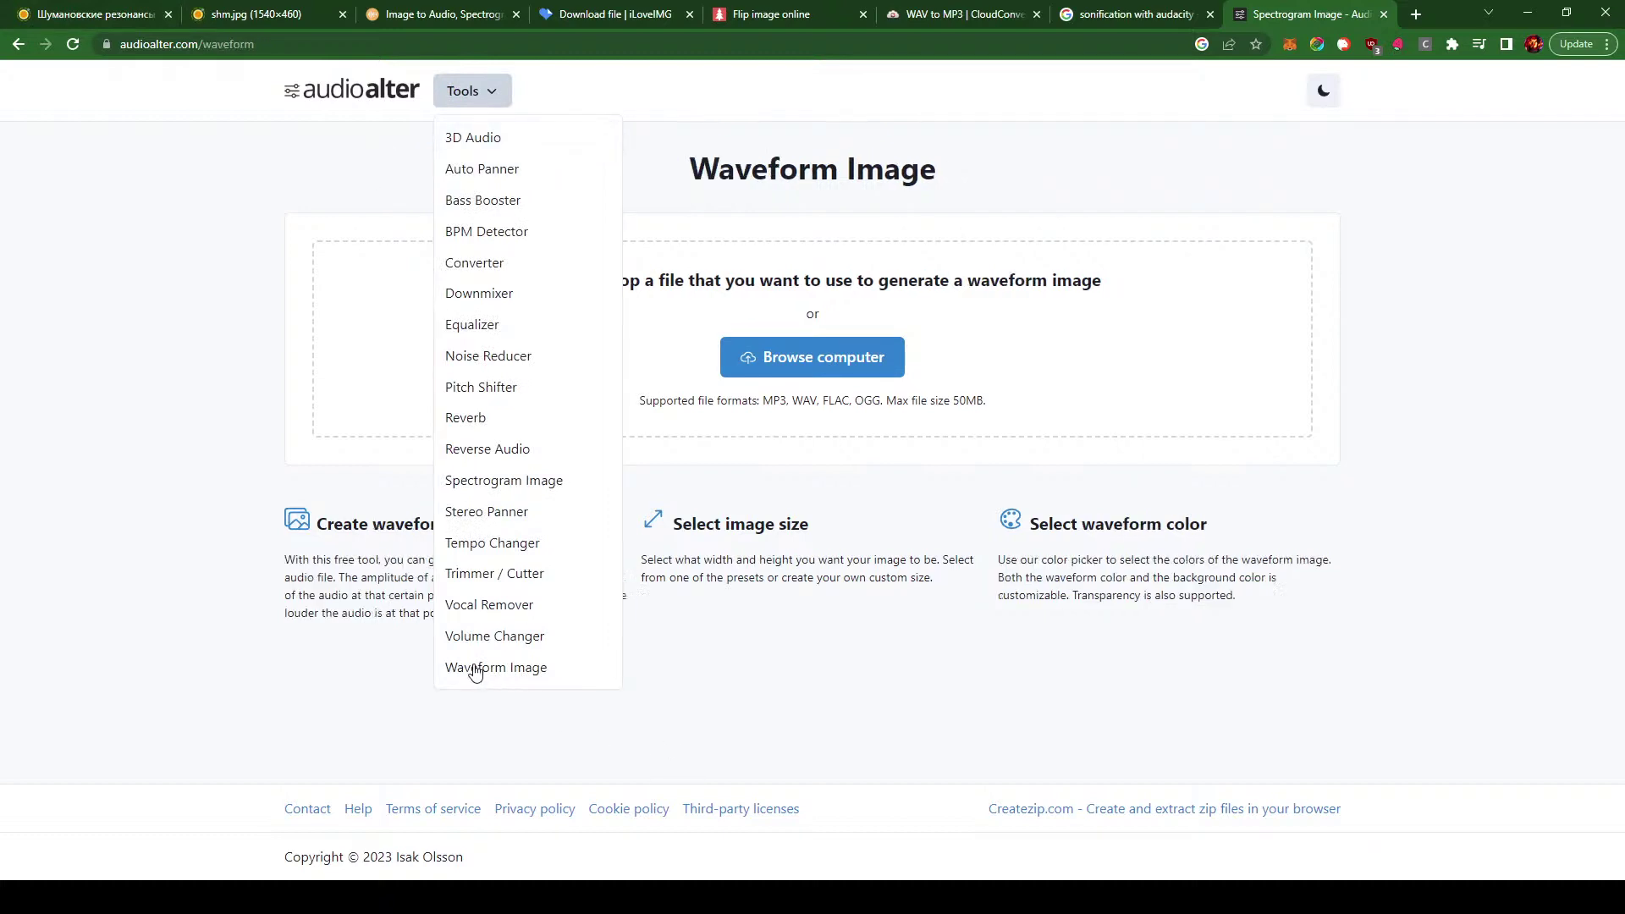
left_click(20, 45)
left_click(19, 44)
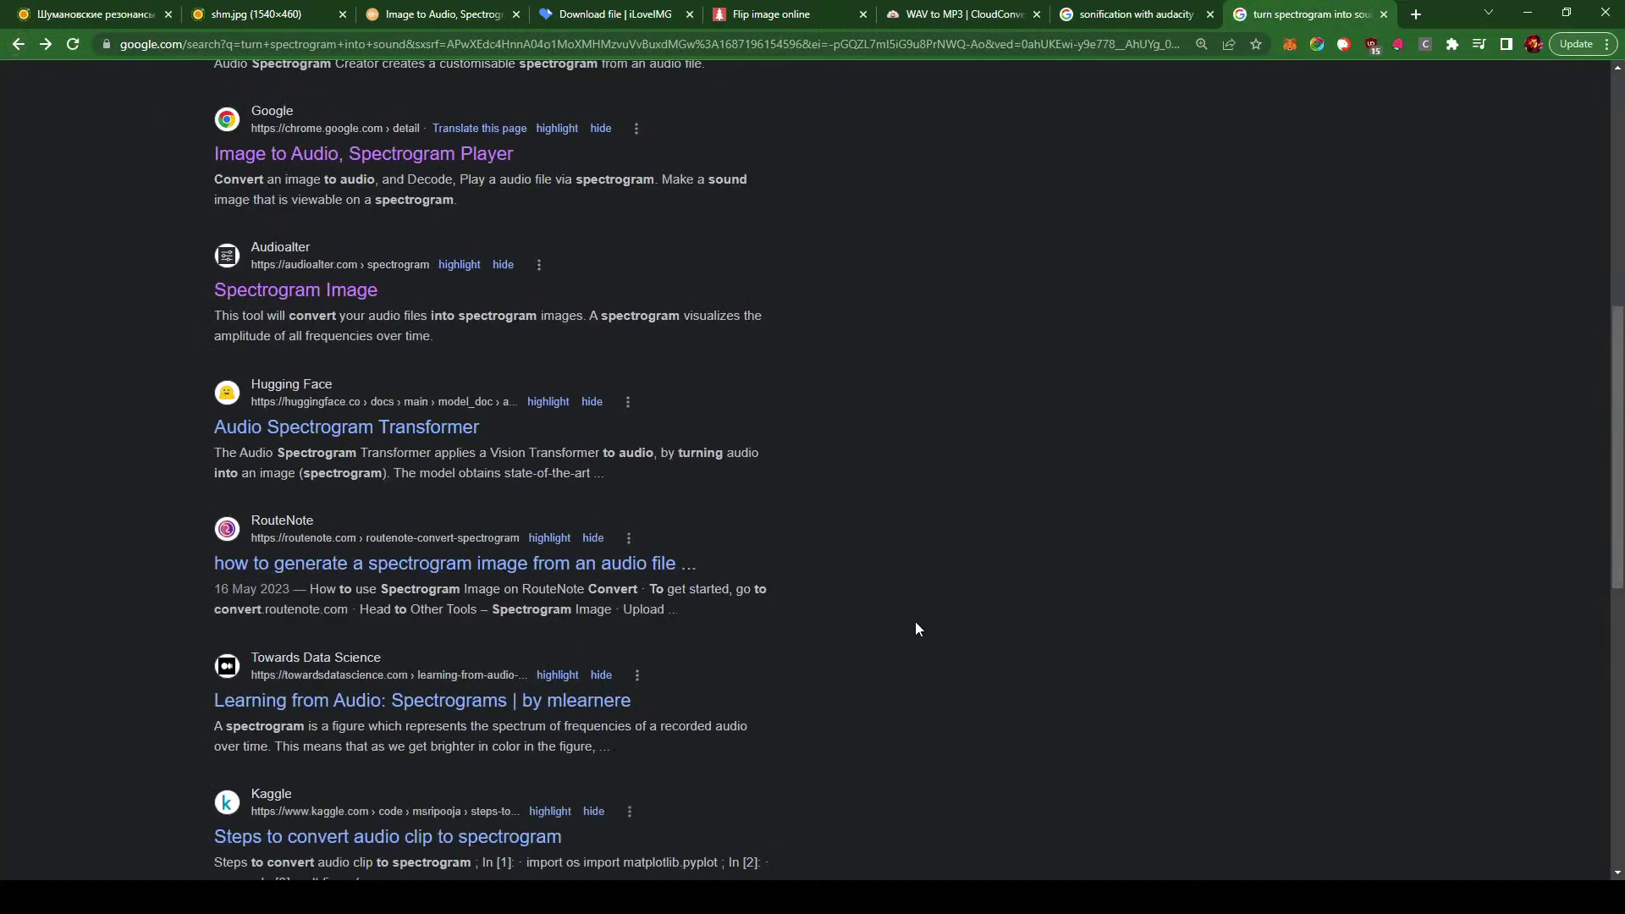
- Open Wolfram's "Generate Sound from Image Using Inverse Spectrogram" result and read through its first example
scroll(916, 622, "down", 4)
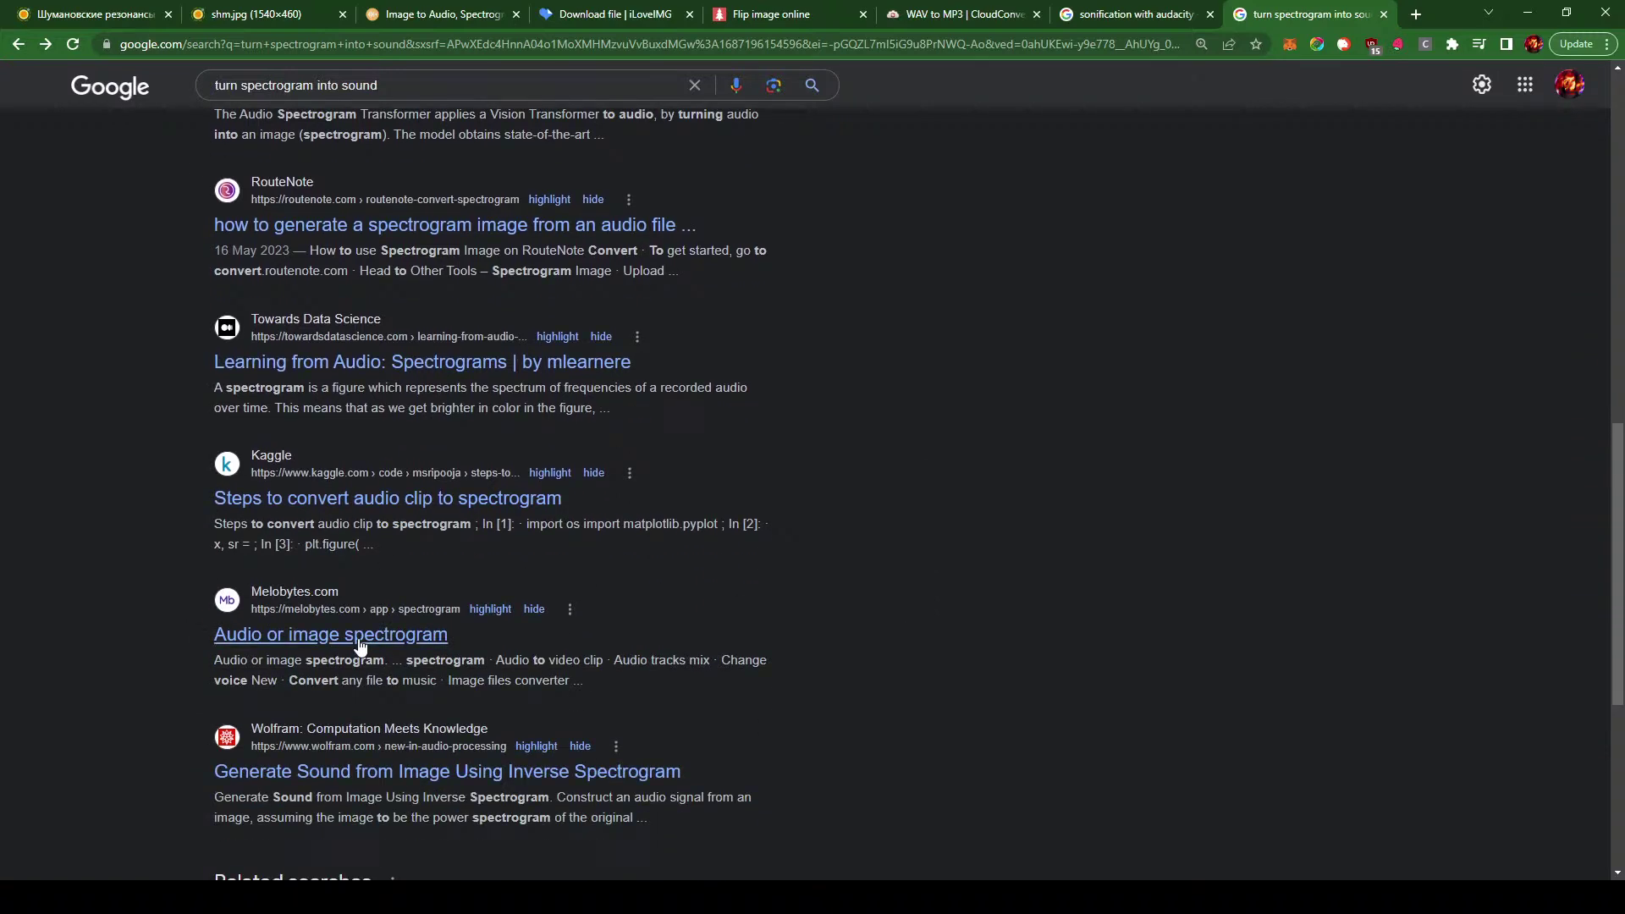
left_click(567, 778)
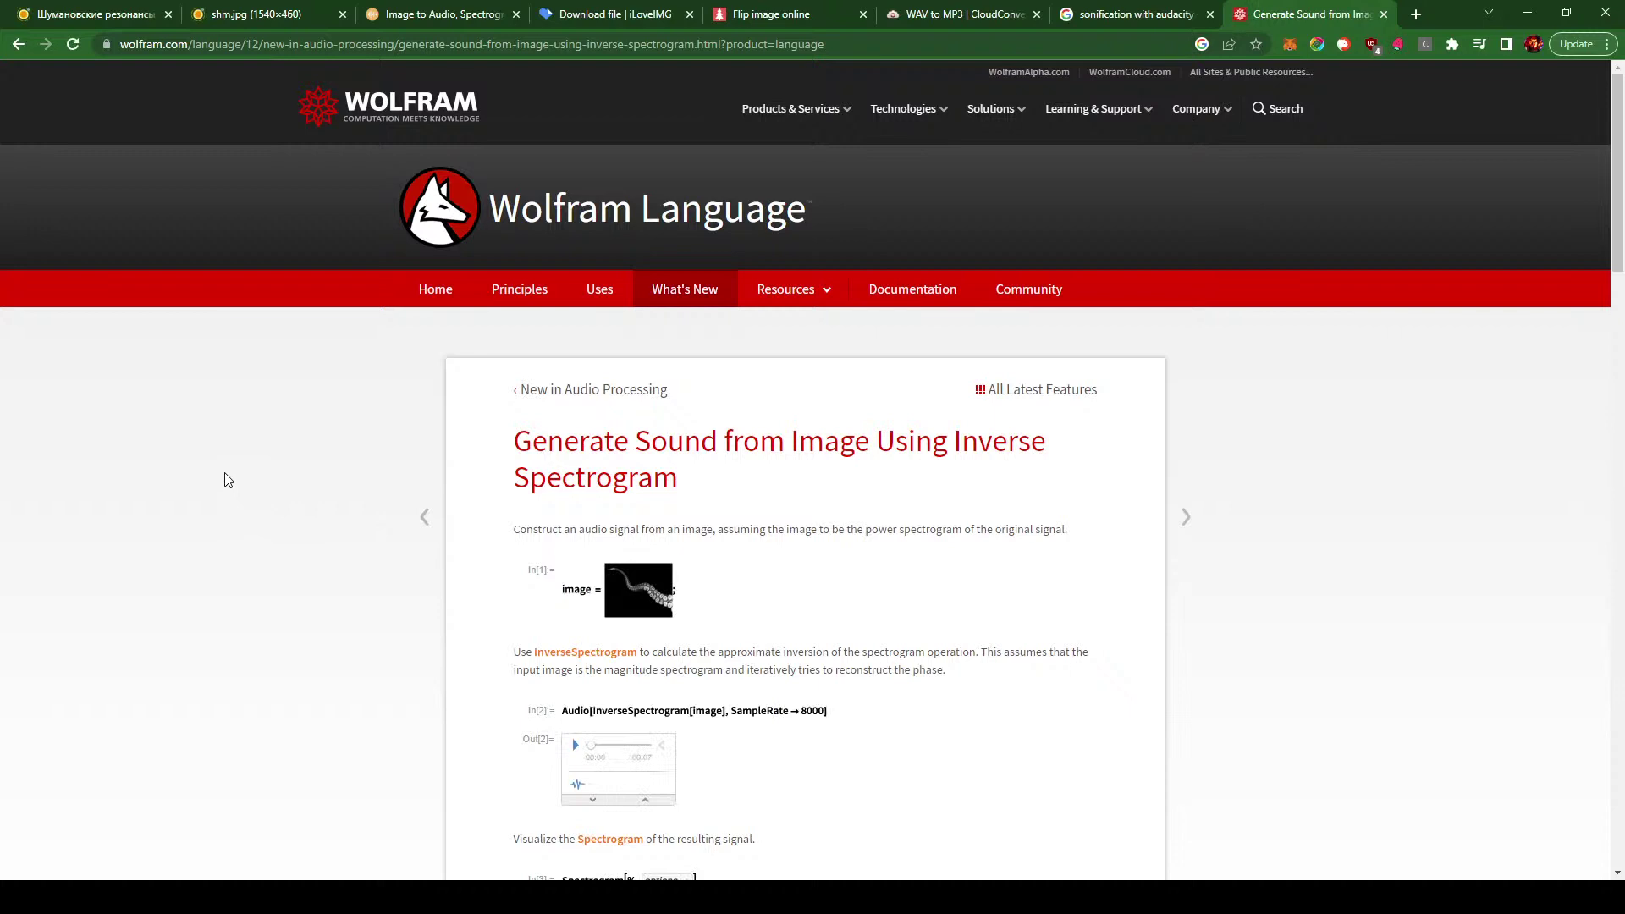
scroll(227, 476, "down", 4)
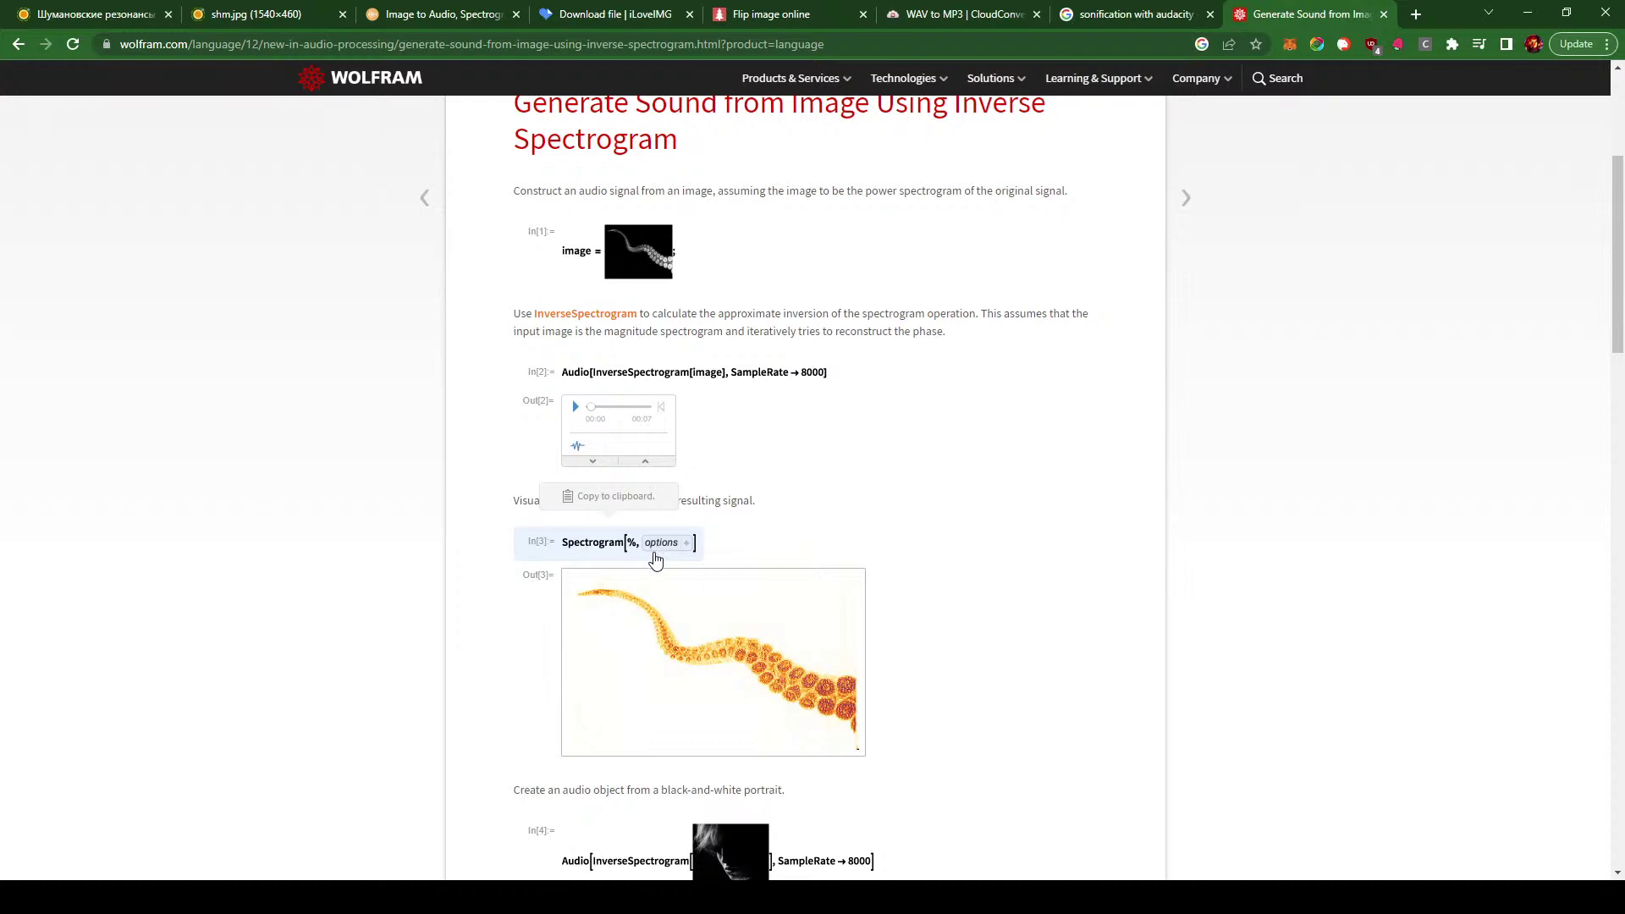
scroll(881, 537, "down", 2)
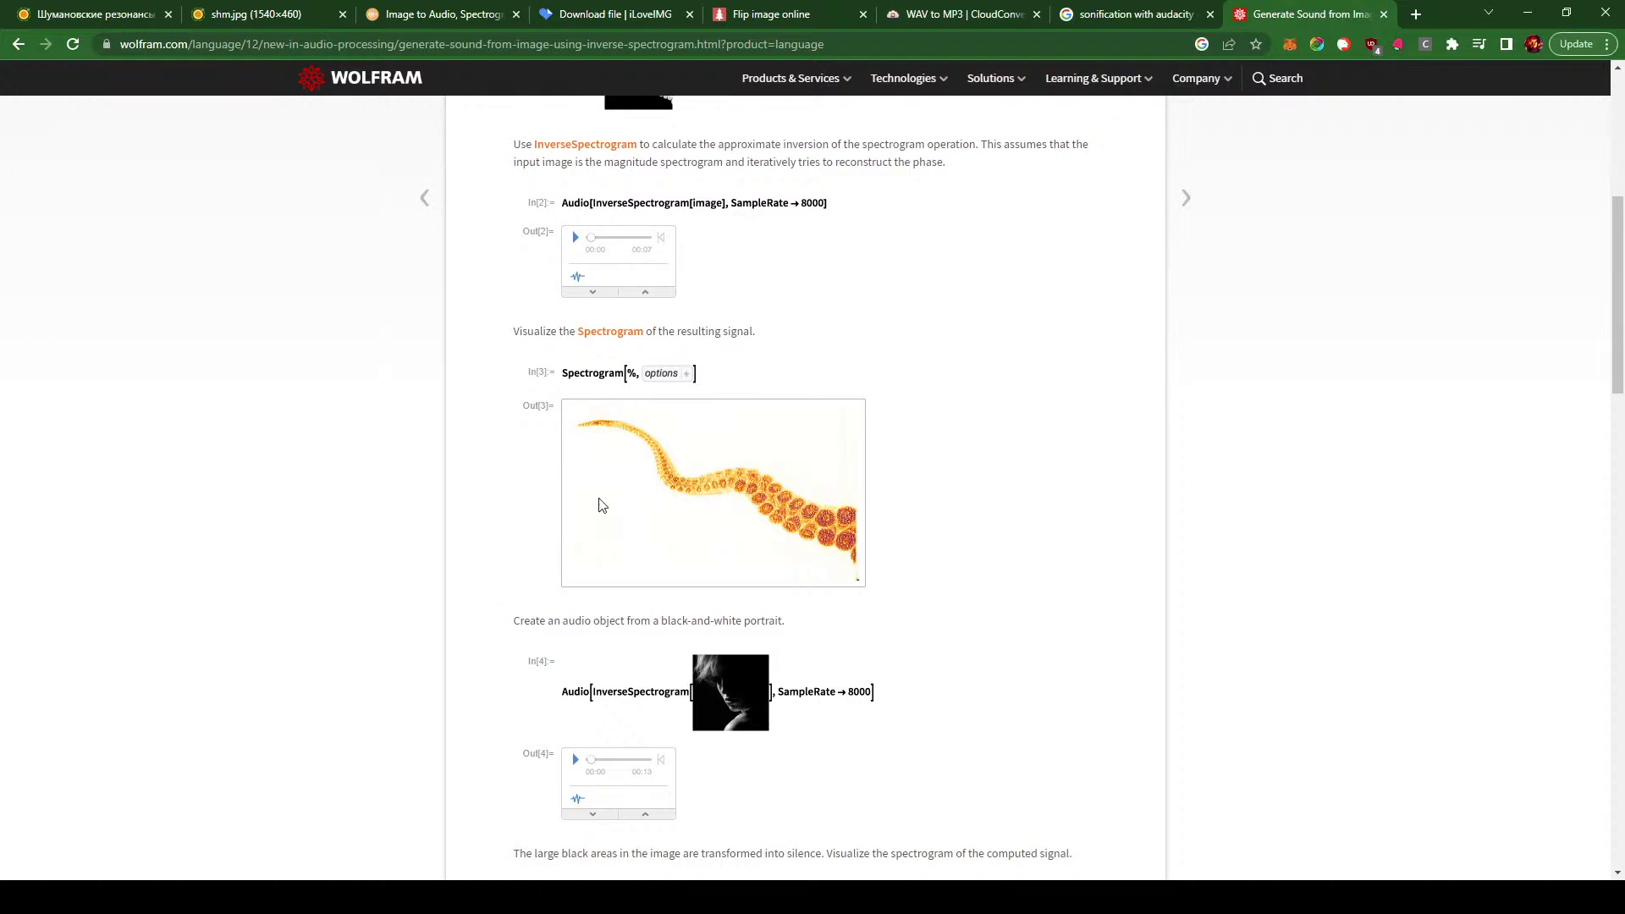
- Play the audio output of the first InverseSpectrogram example and examine its source image
left_click(668, 378)
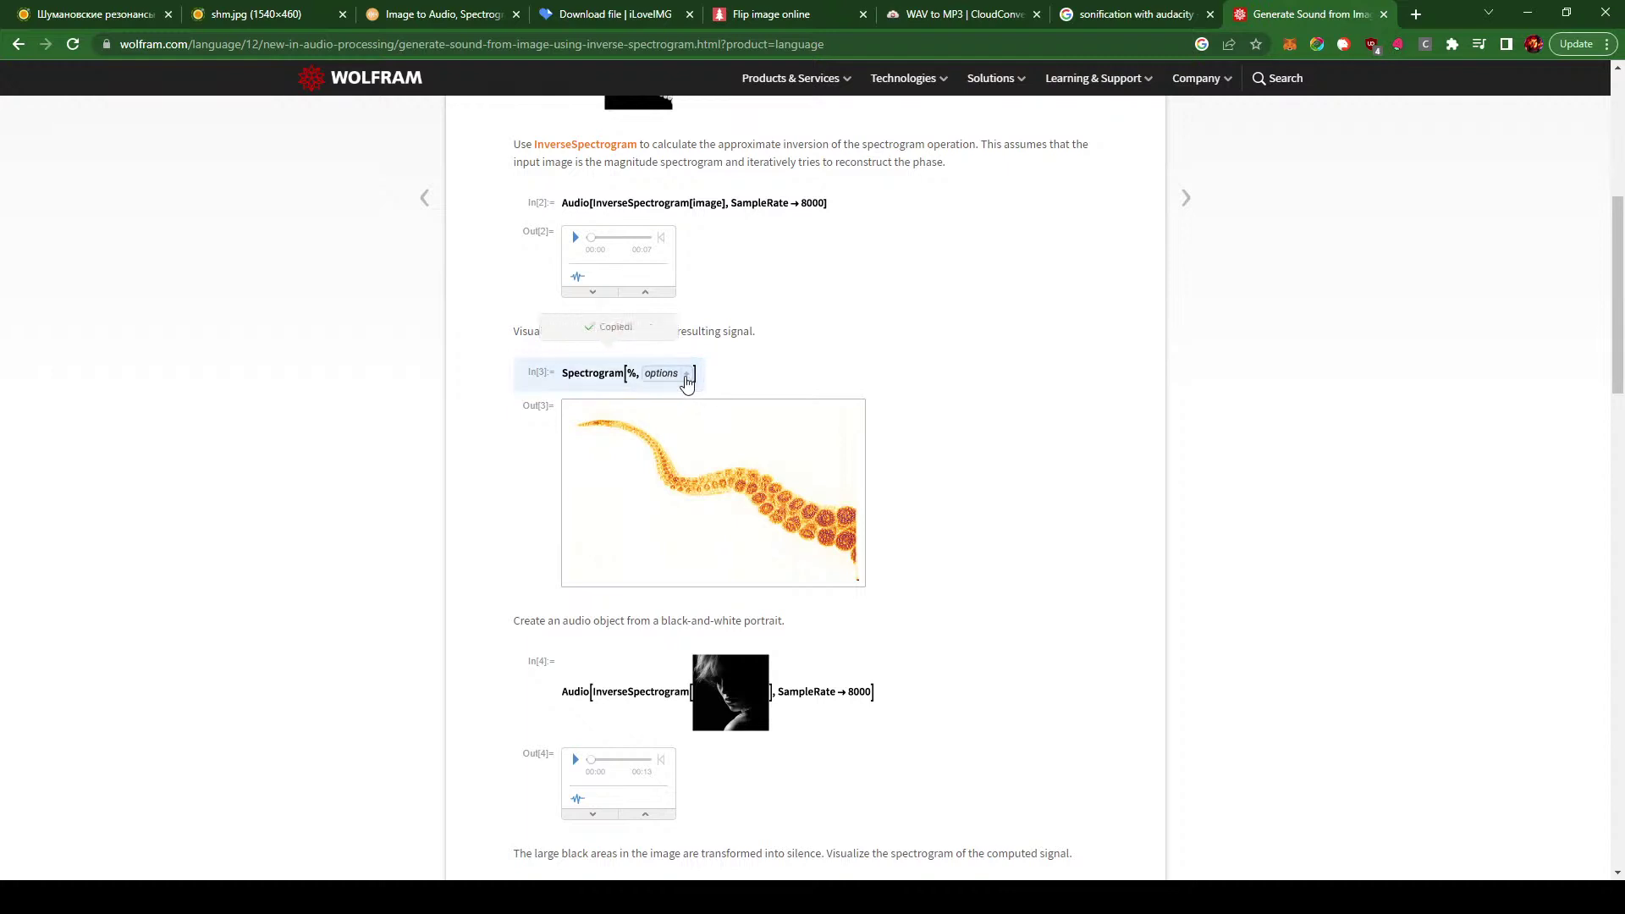
left_click(575, 239)
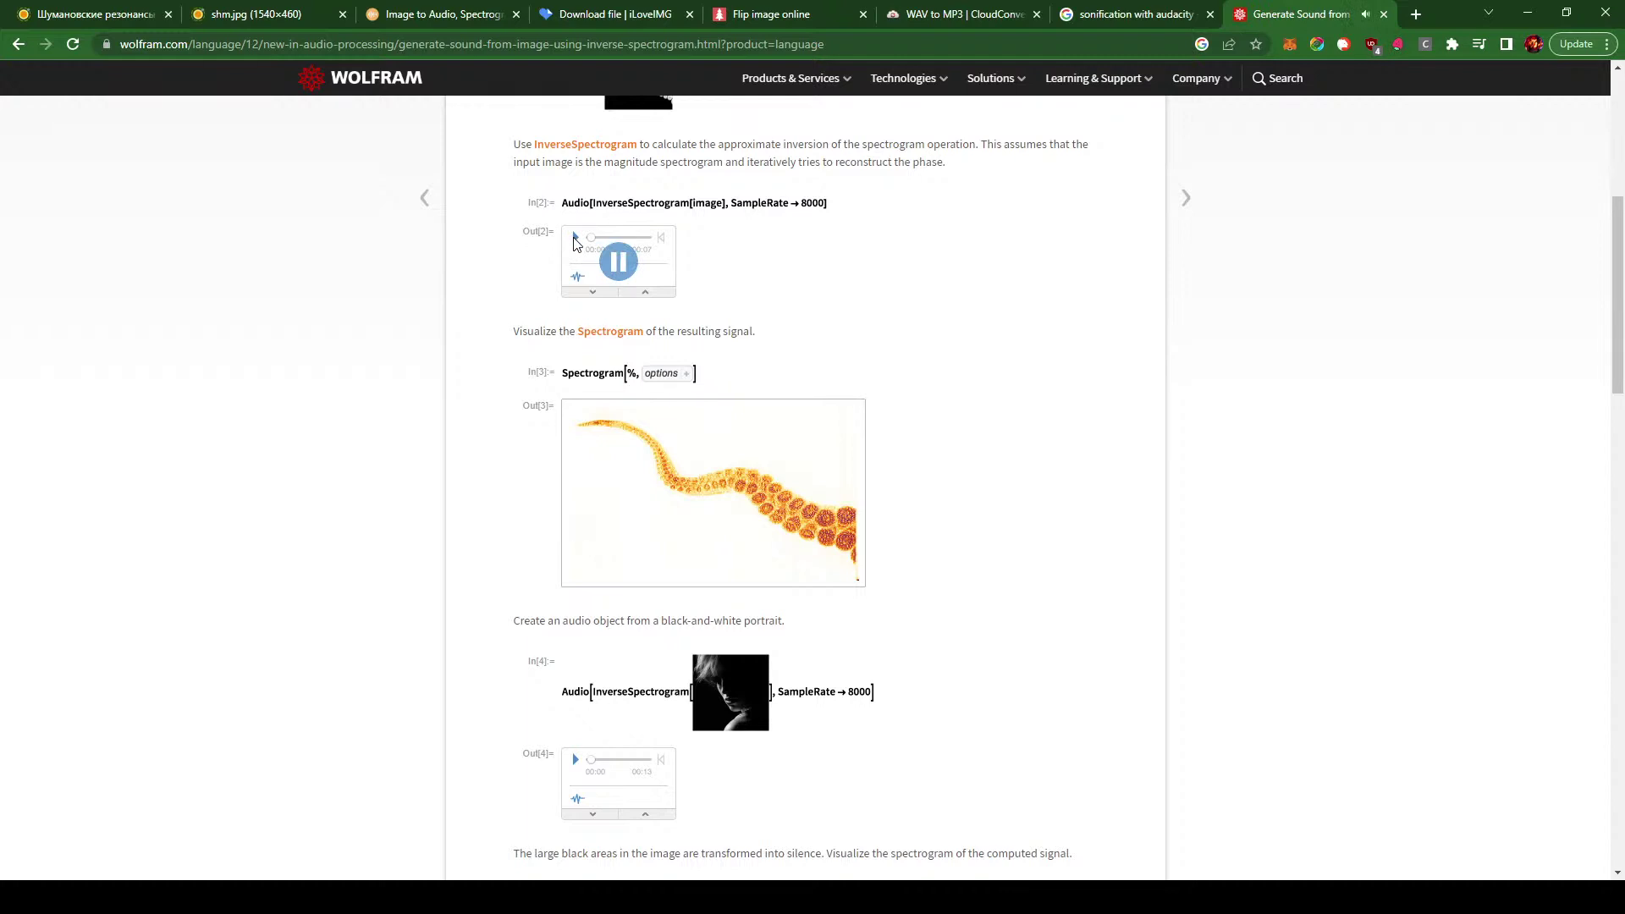
scroll(752, 269, "up", 2)
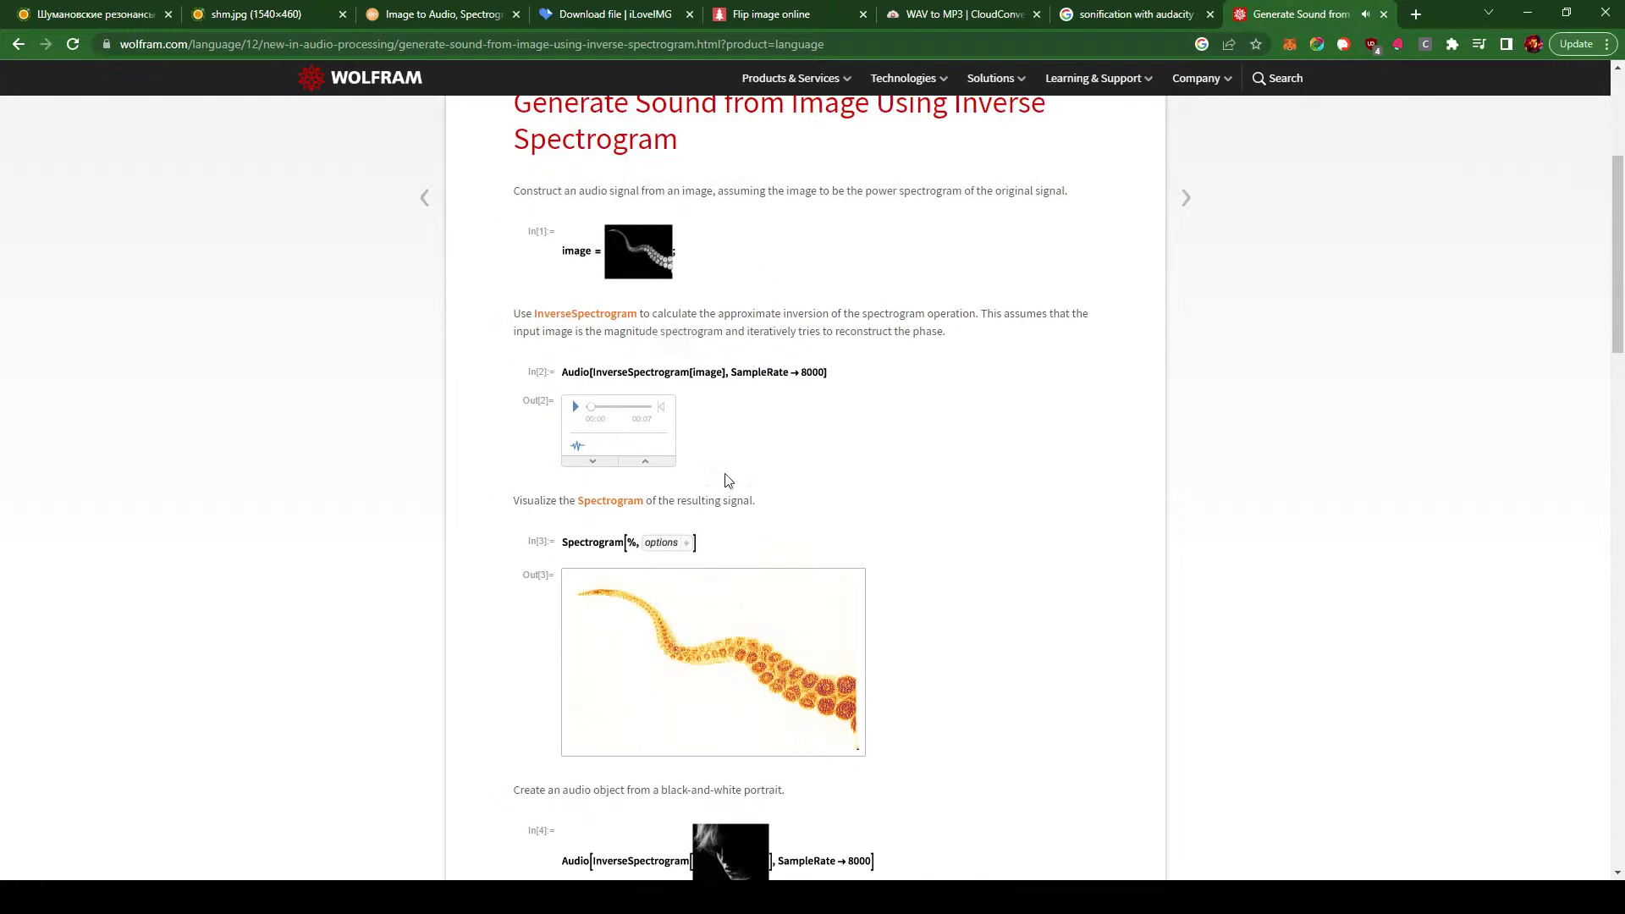
left_click(631, 245)
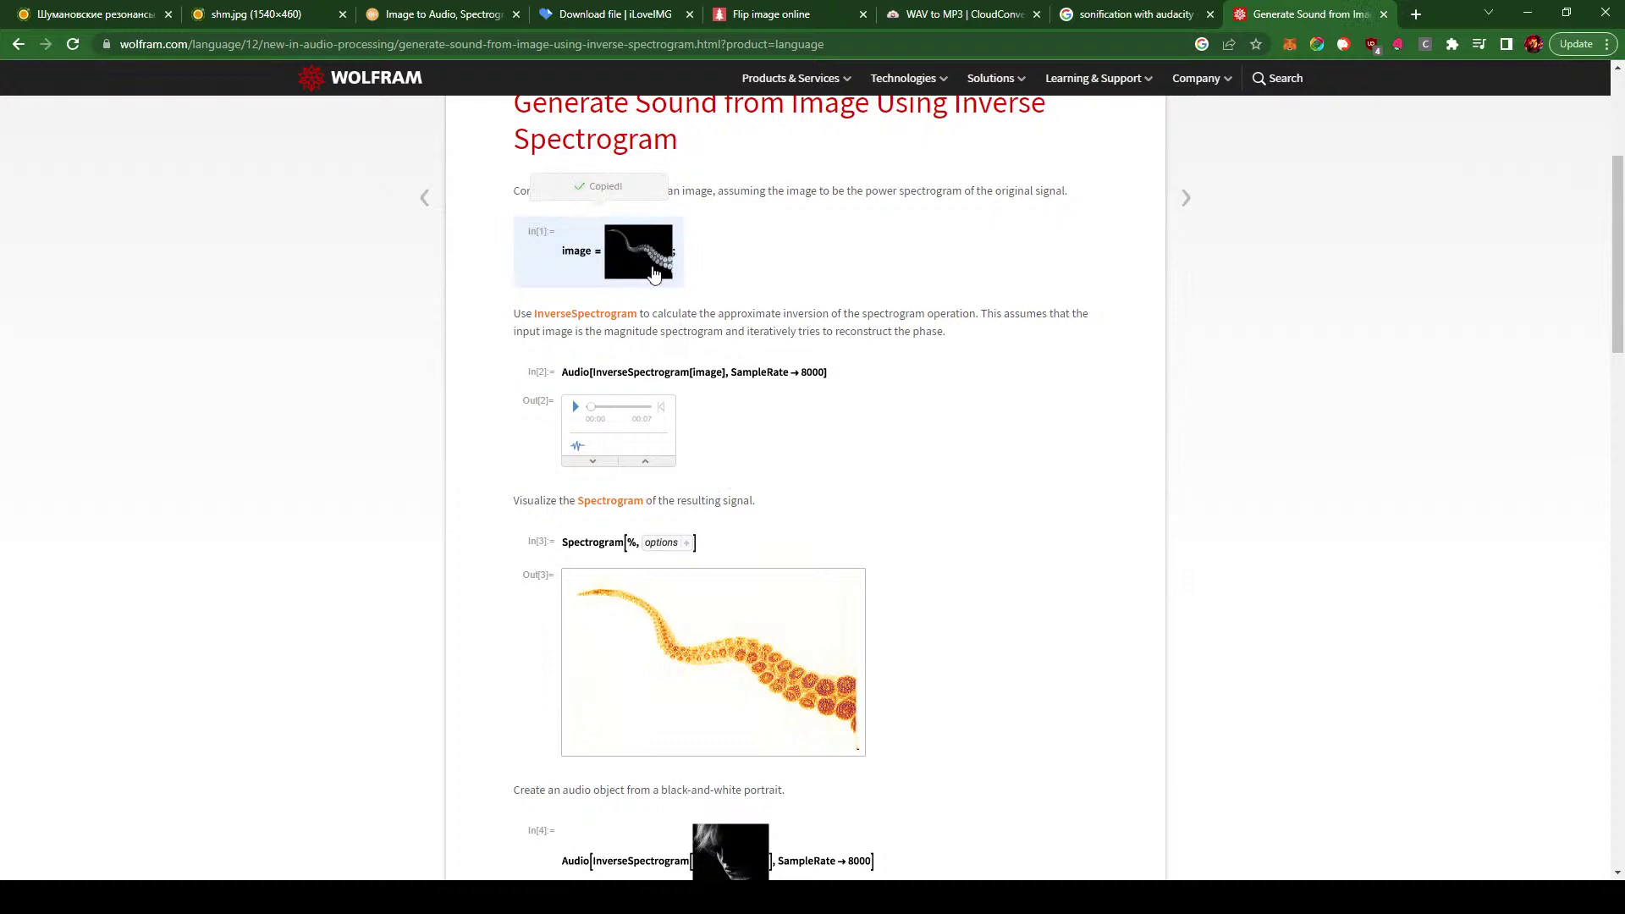
- Play the audio made from the black-and-white portrait and view the spectrogram of its signal
scroll(982, 424, "down", 2)
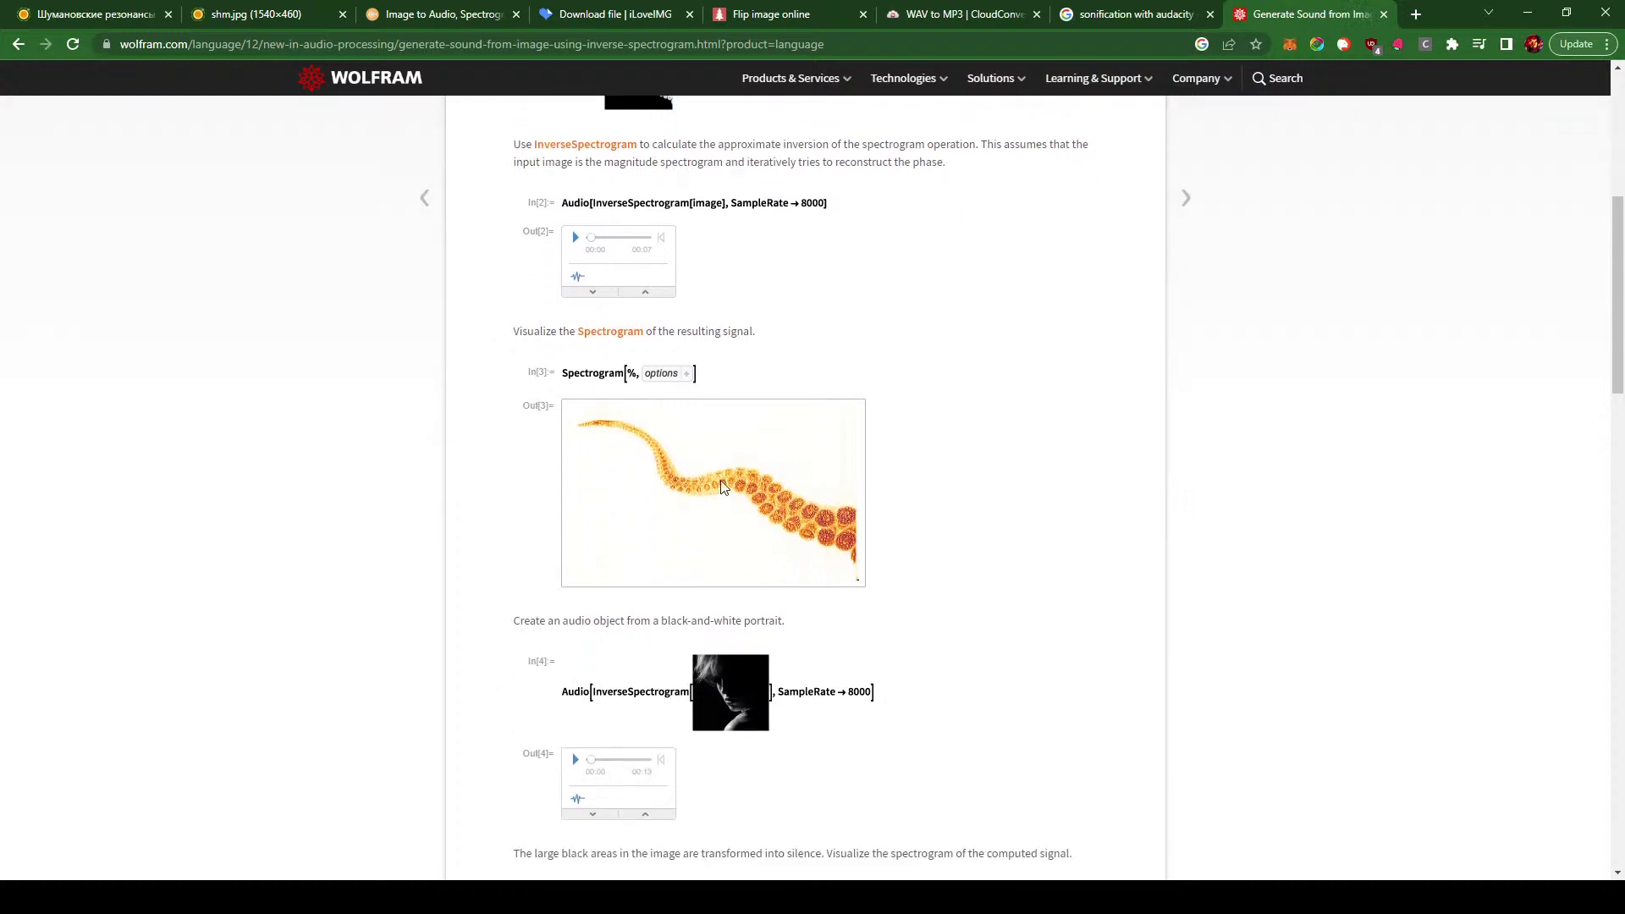
scroll(669, 508, "down", 3)
mouse_move(571, 514)
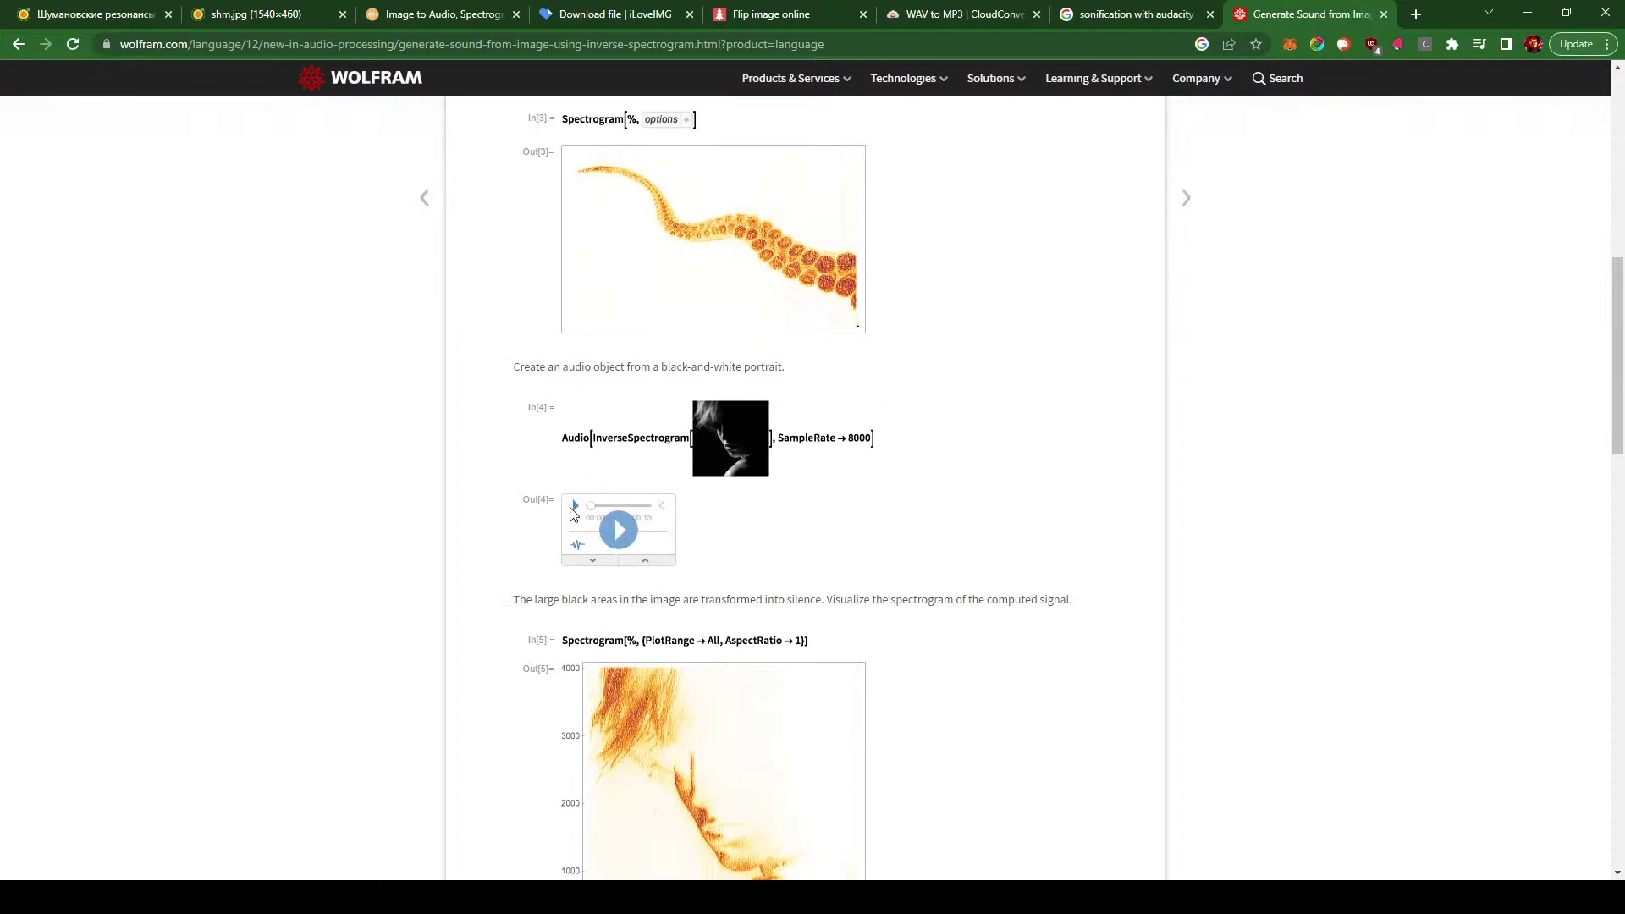
scroll(576, 514, "down", 2)
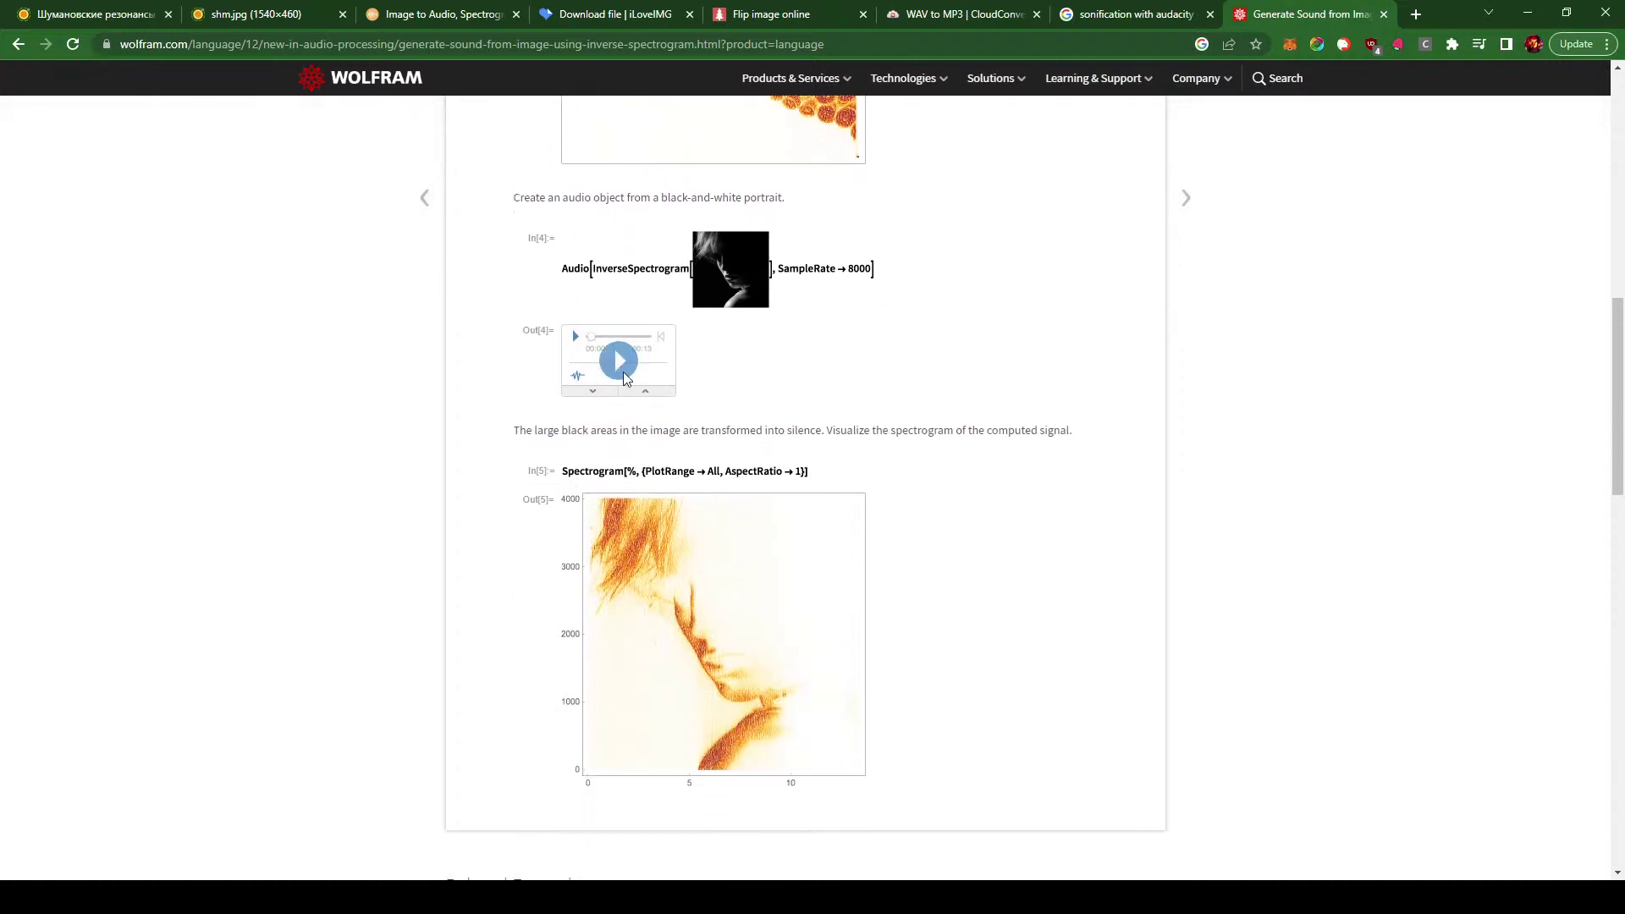
left_click(623, 371)
scroll(955, 368, "down", 5)
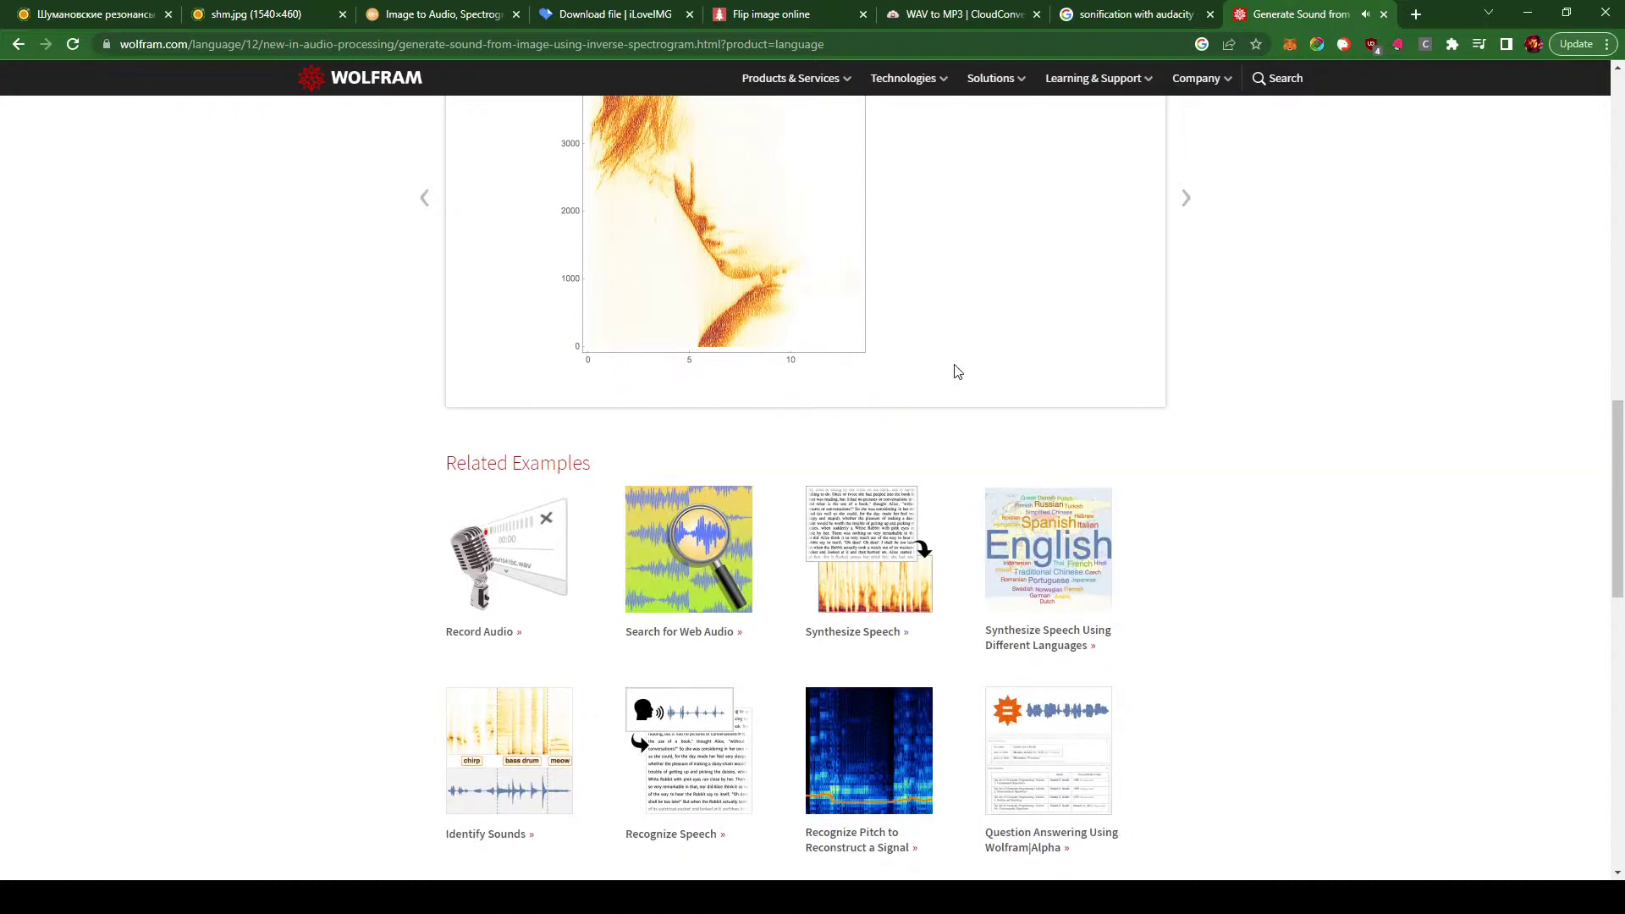
- Review the Wolfram page's source images, code lines, resulting spectrograms and related examples
scroll(957, 372, "up", 11)
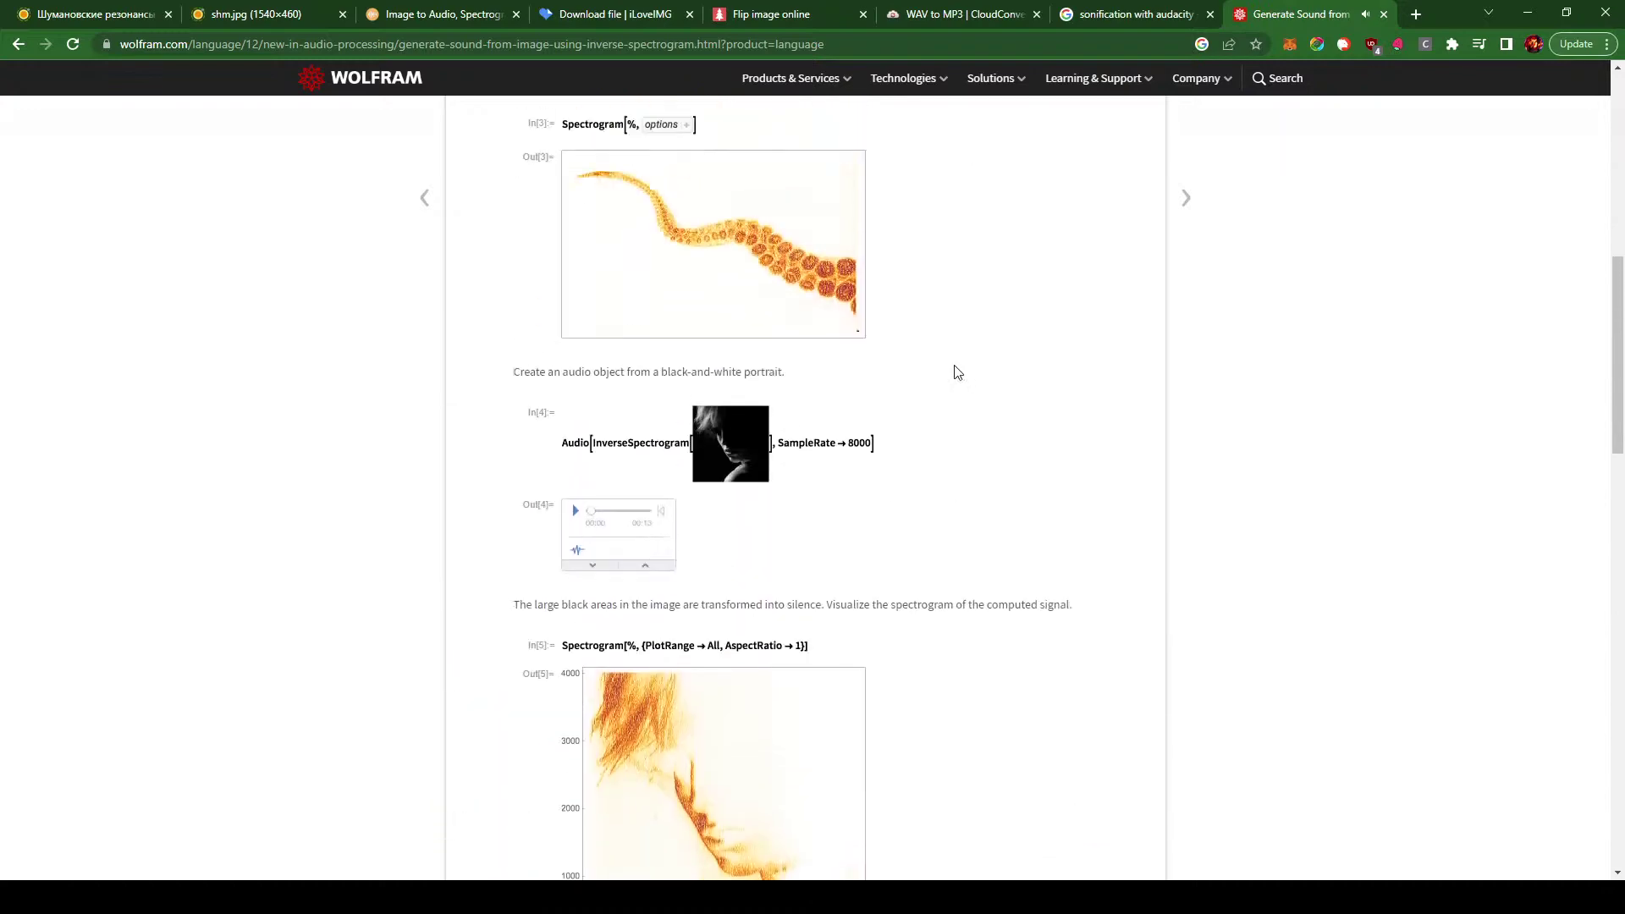
scroll(957, 372, "up", 5)
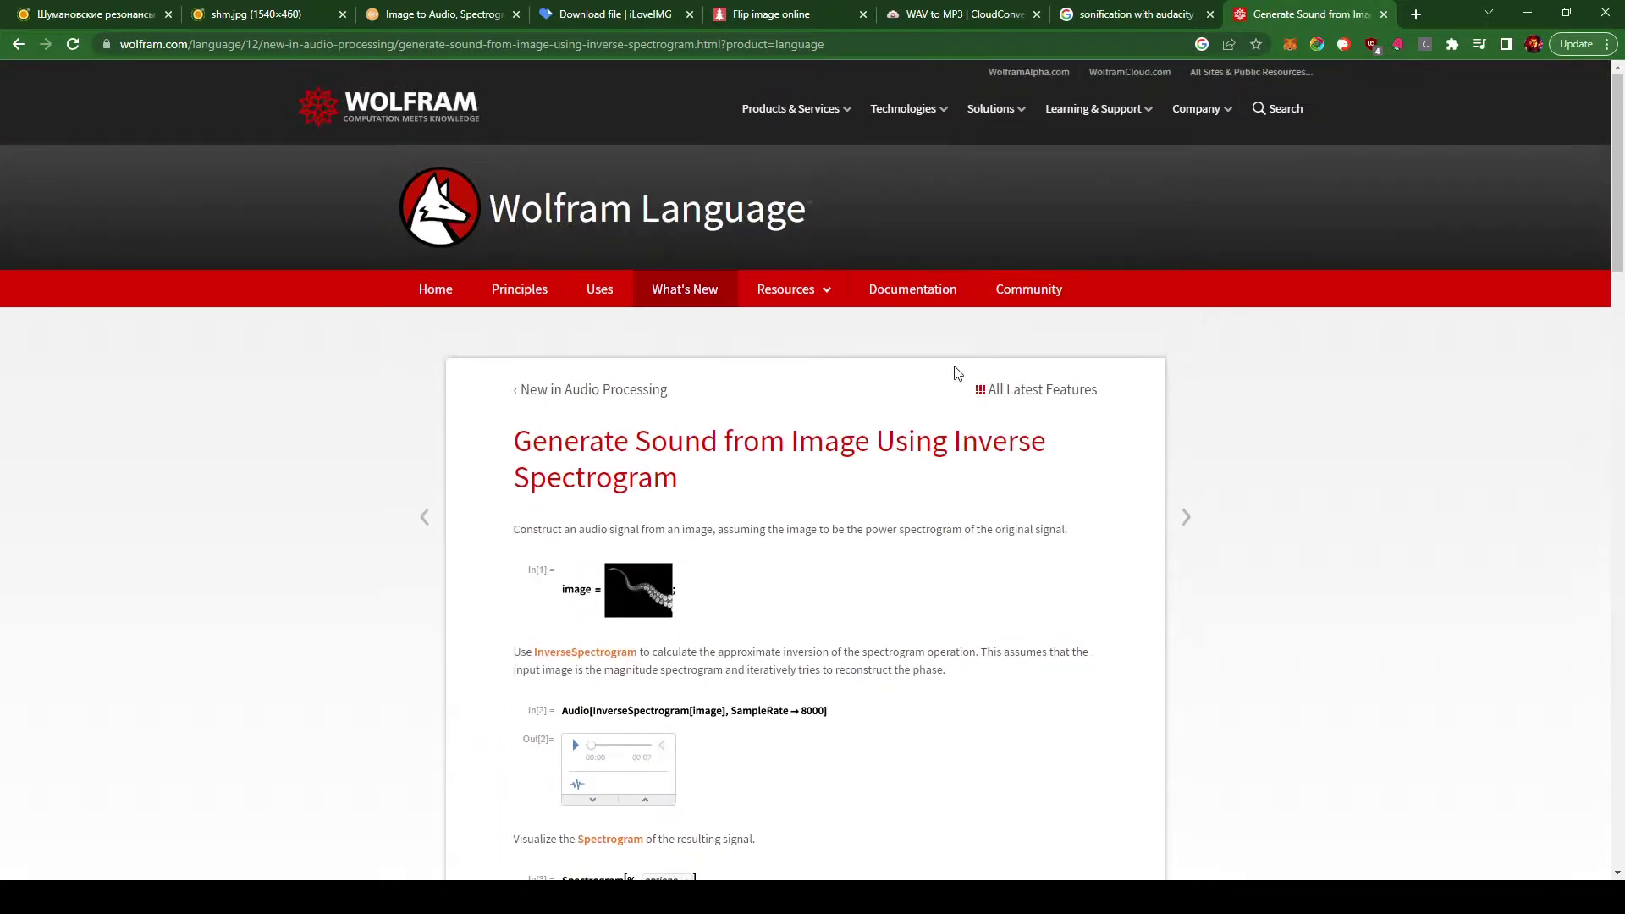
scroll(954, 370, "down", 1)
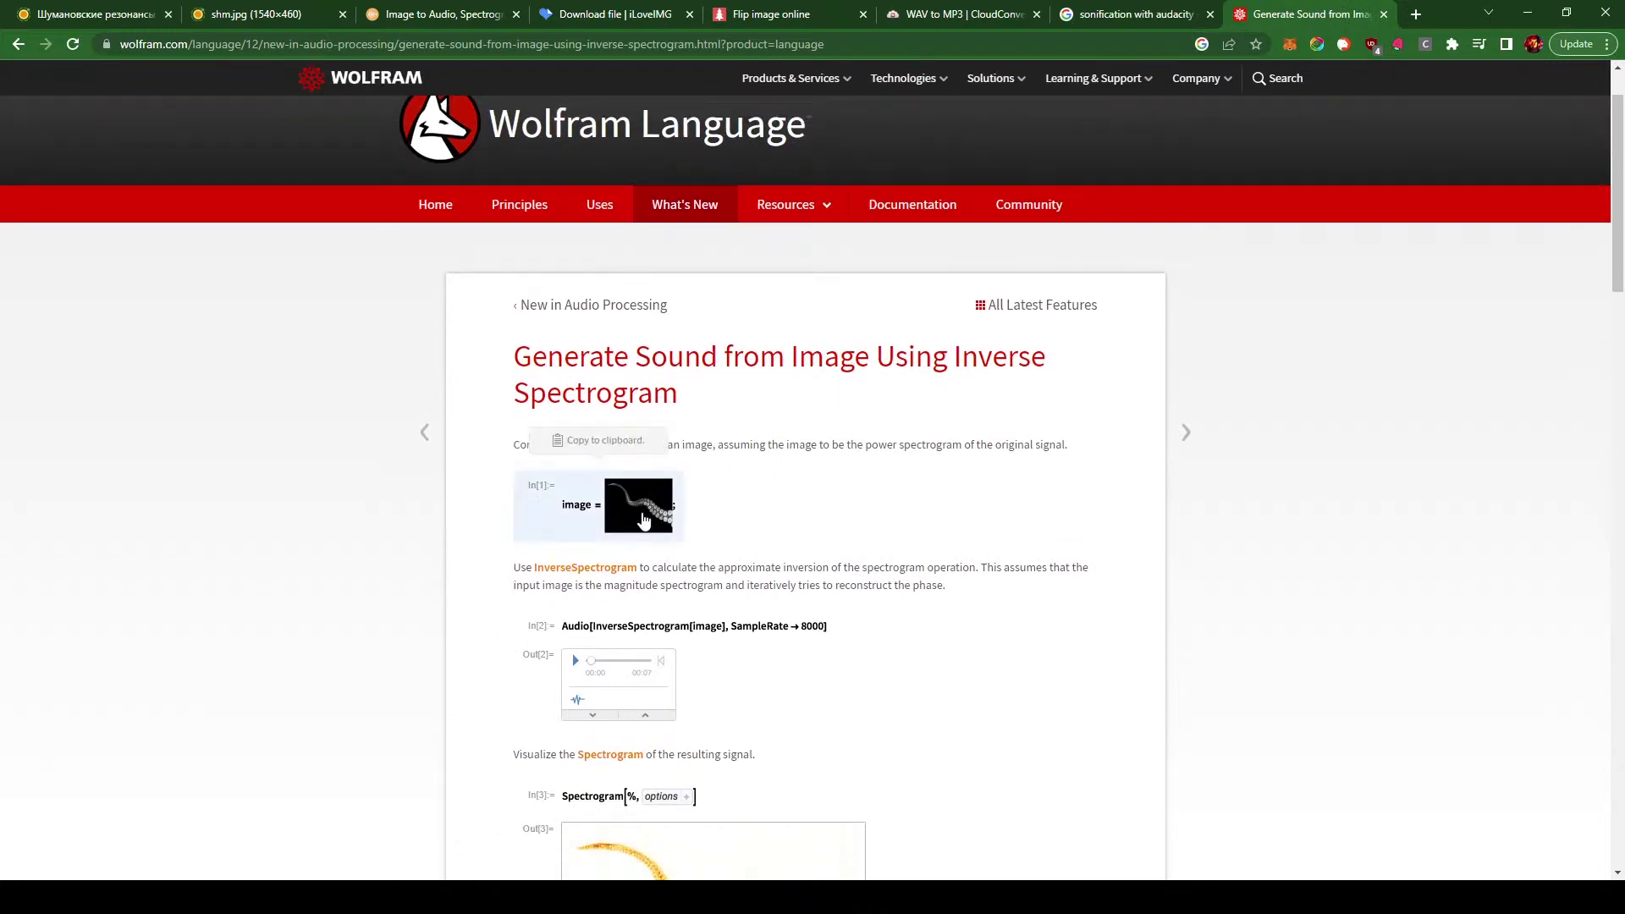
scroll(669, 474, "down", 3)
scroll(820, 475, "down", 3)
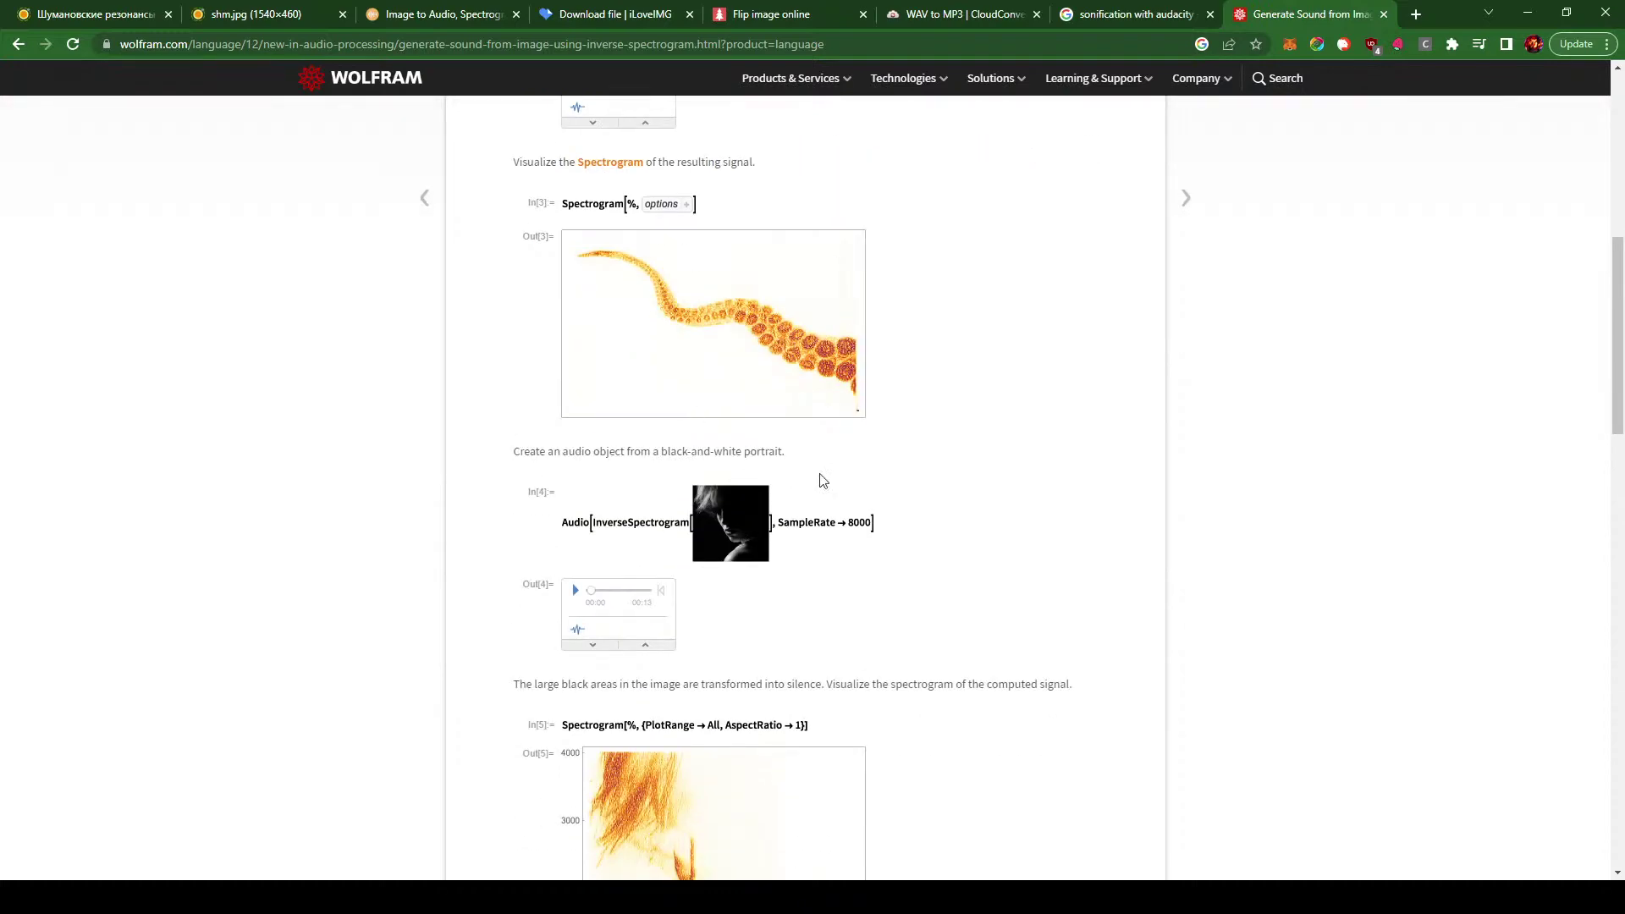
scroll(956, 491, "down", 8)
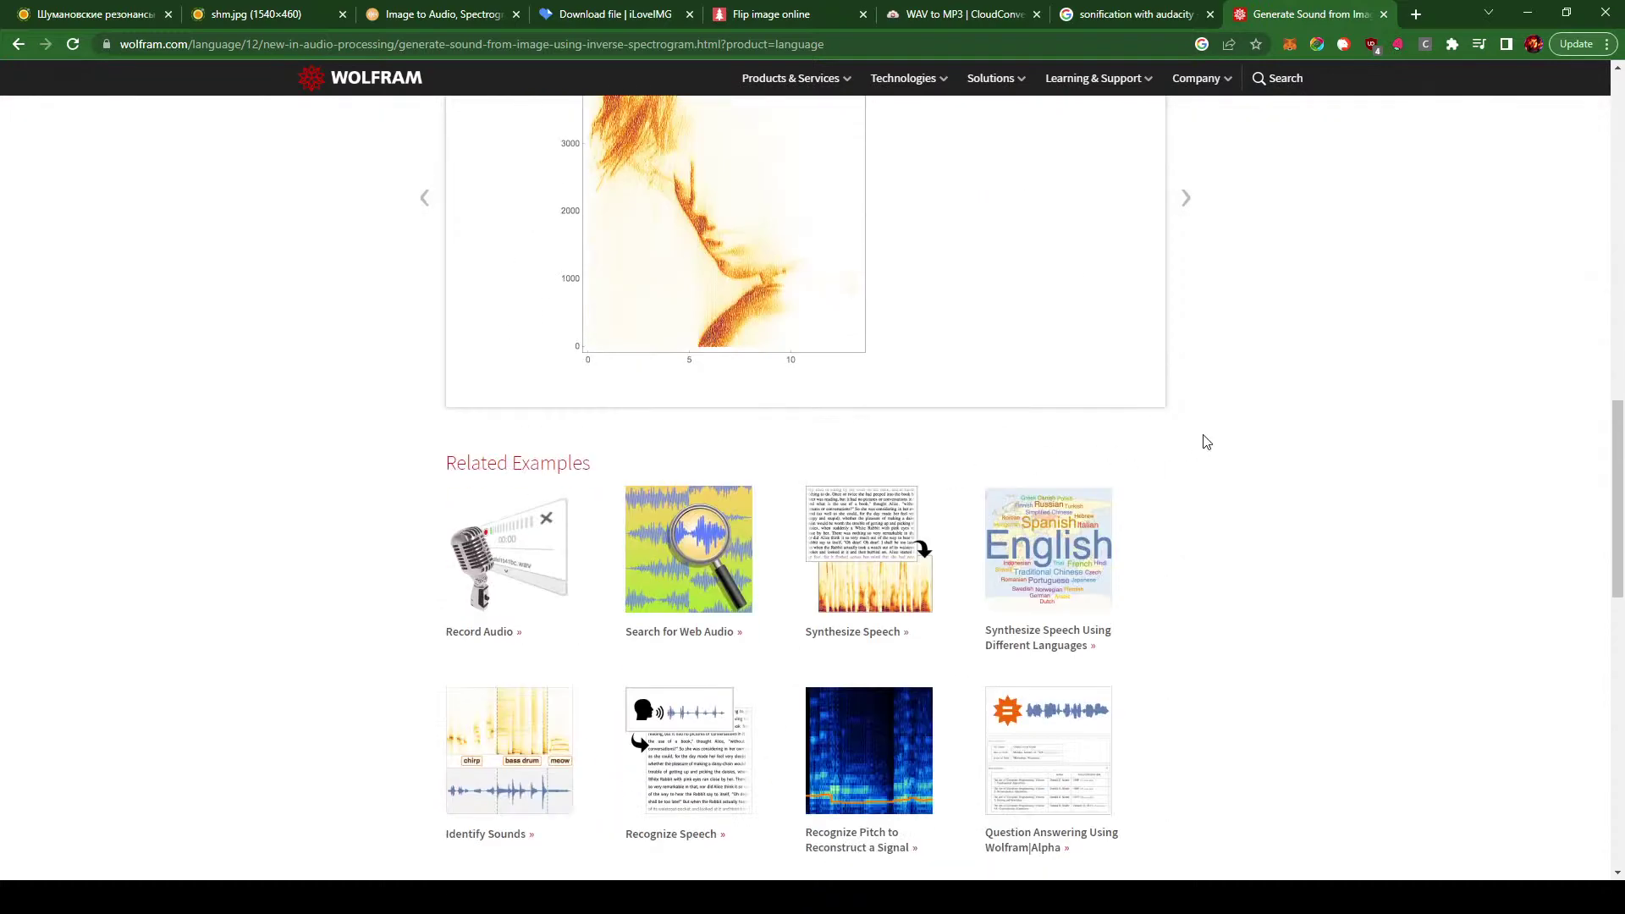
scroll(1201, 439, "up", 20)
scroll(762, 406, "down", 3)
scroll(761, 399, "up", 1)
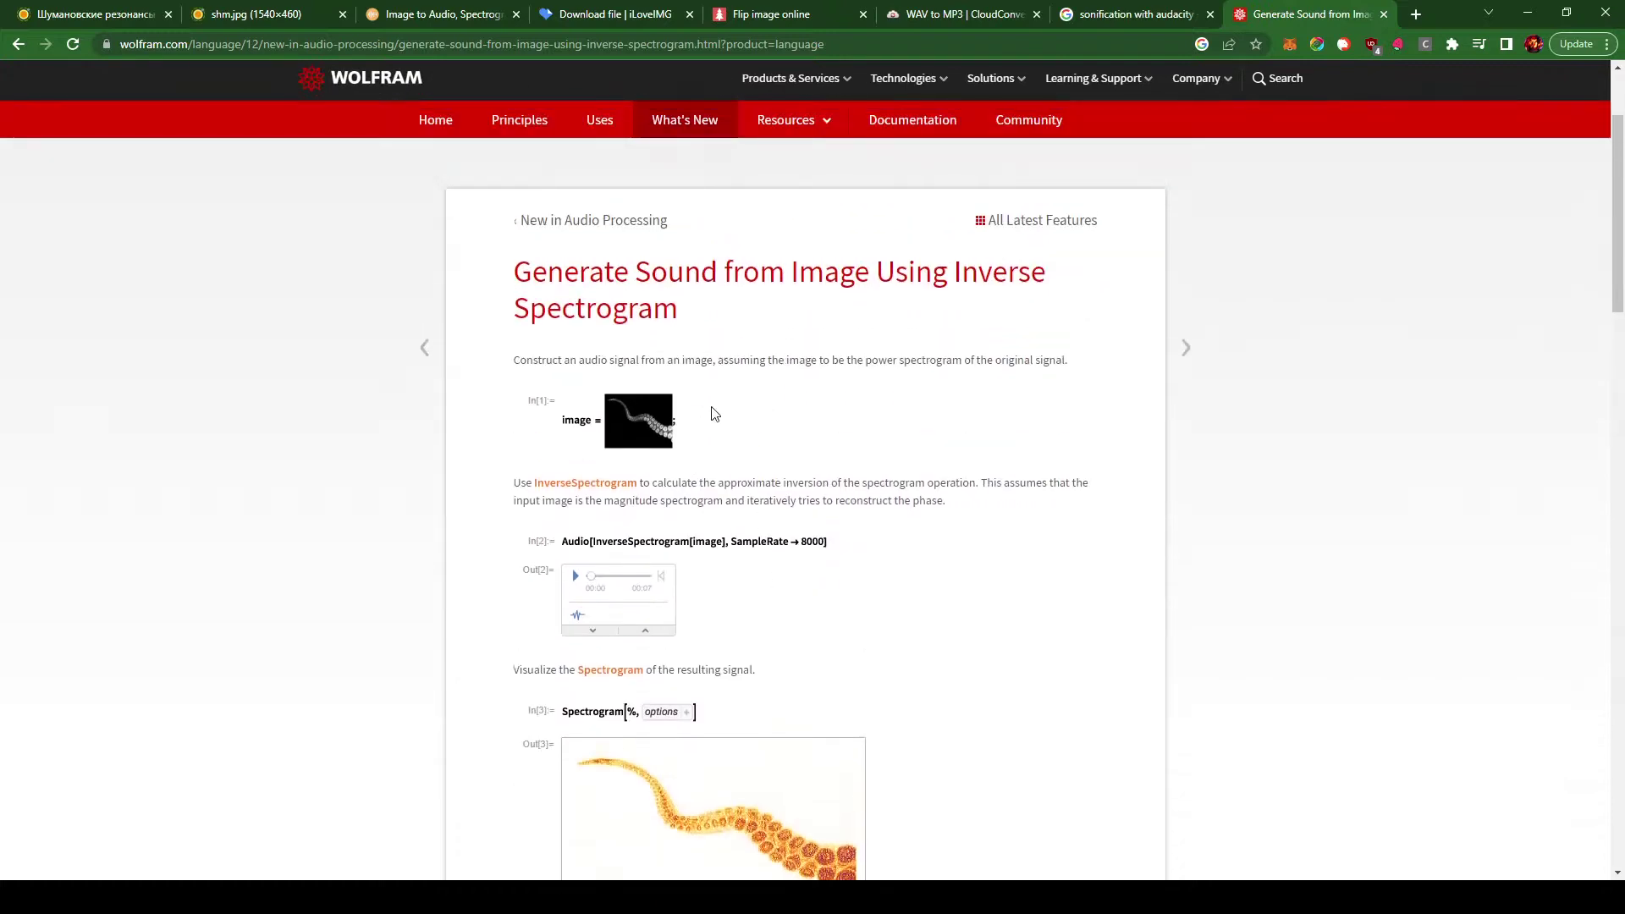
- Copy the first example's code line Audio[InverseSpectrogram[image], SampleRate -> 8000] from the Wolfram page
left_click(581, 426)
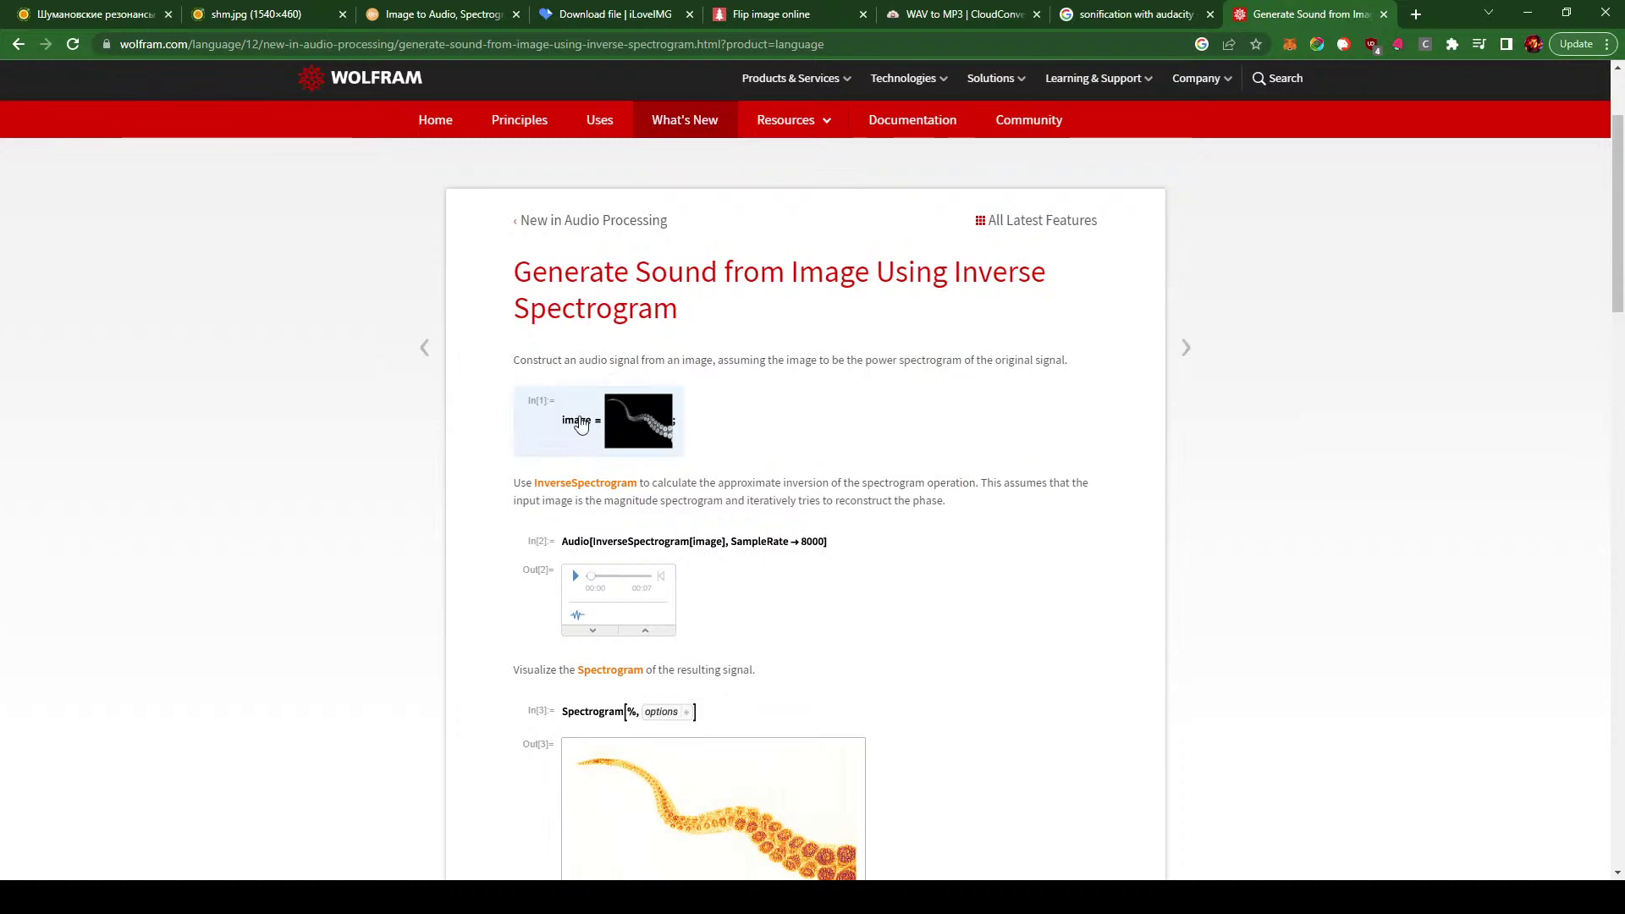
scroll(582, 427, "down", 3)
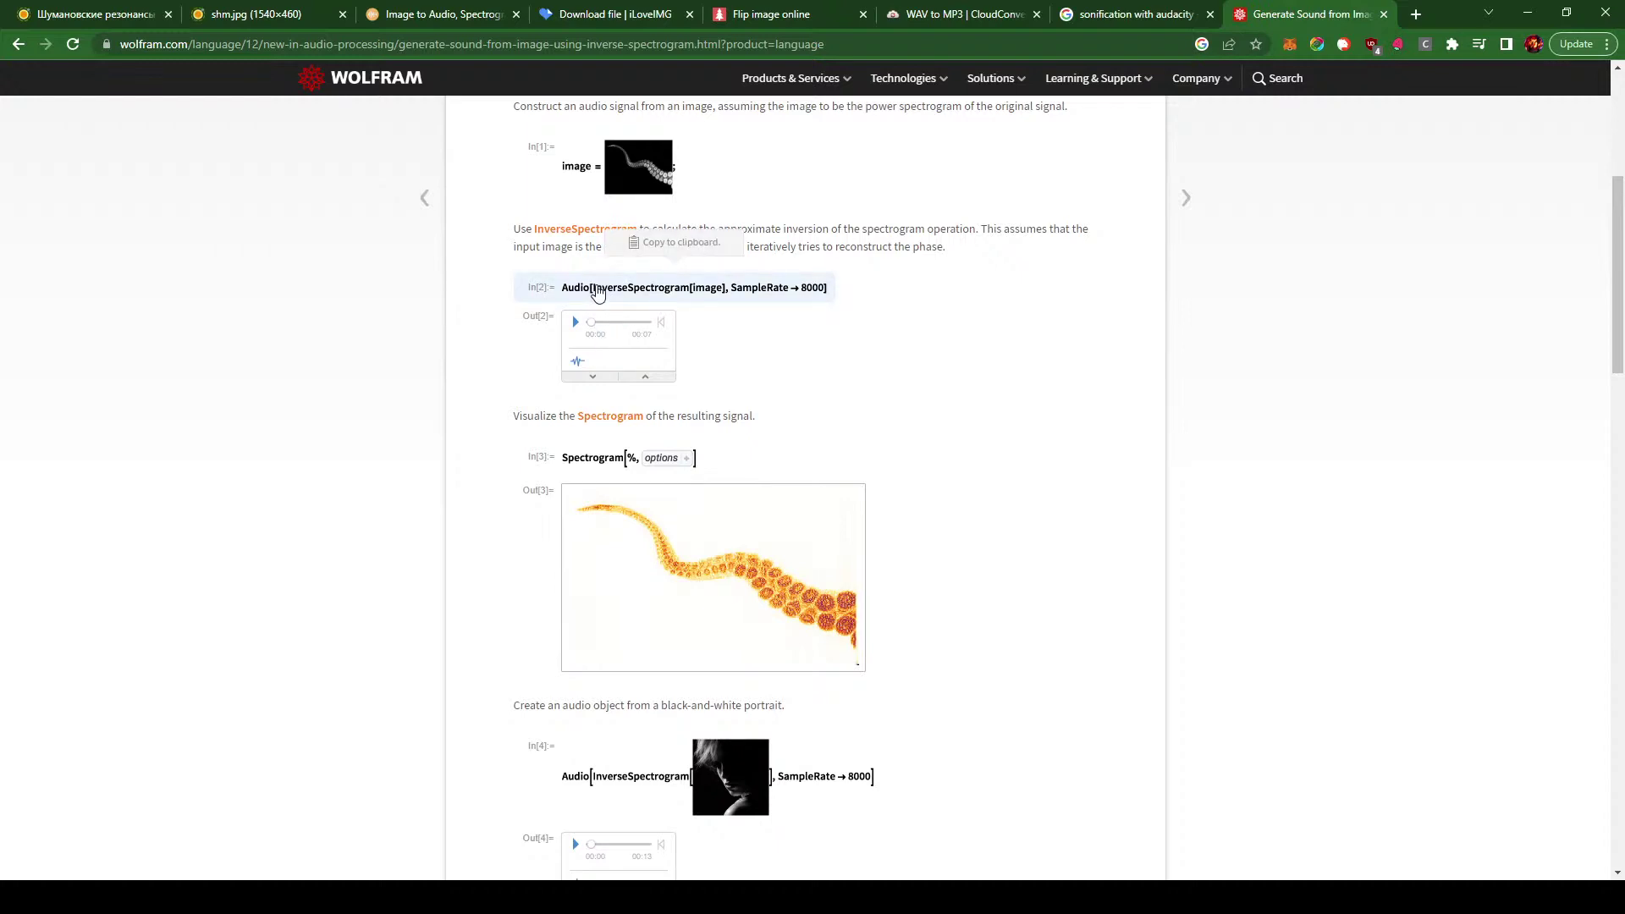
left_click(597, 292)
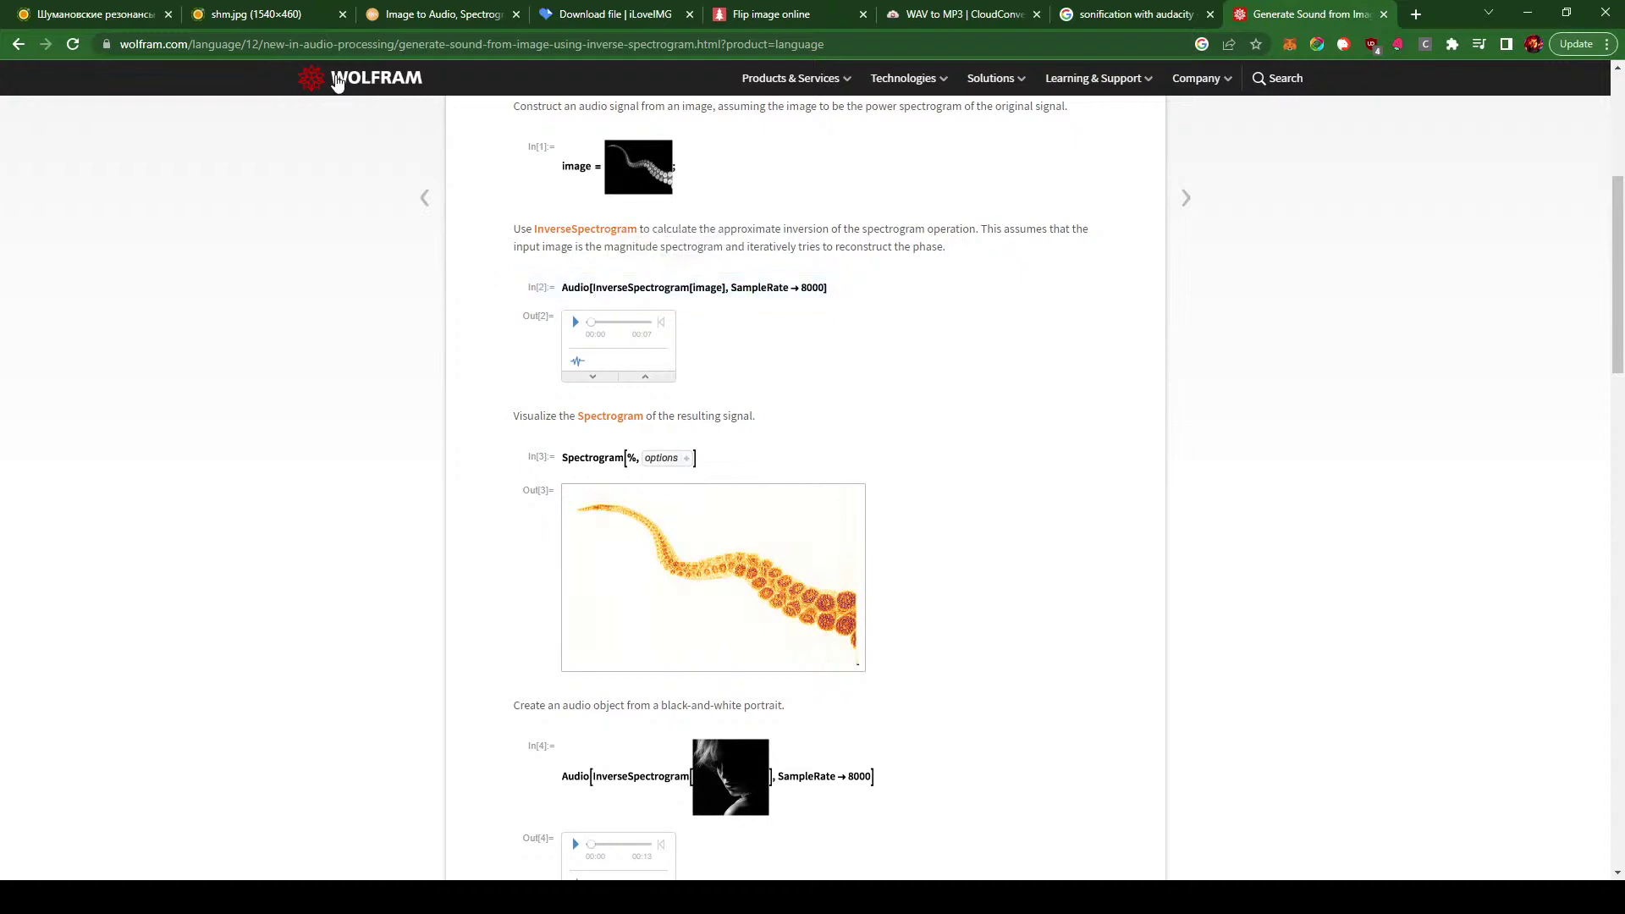
- Open wolframalpha.com in a new tab and compute the copied Audio[InverseSpectrogram[image], SampleRate -> 8000] expression
left_click(1417, 14)
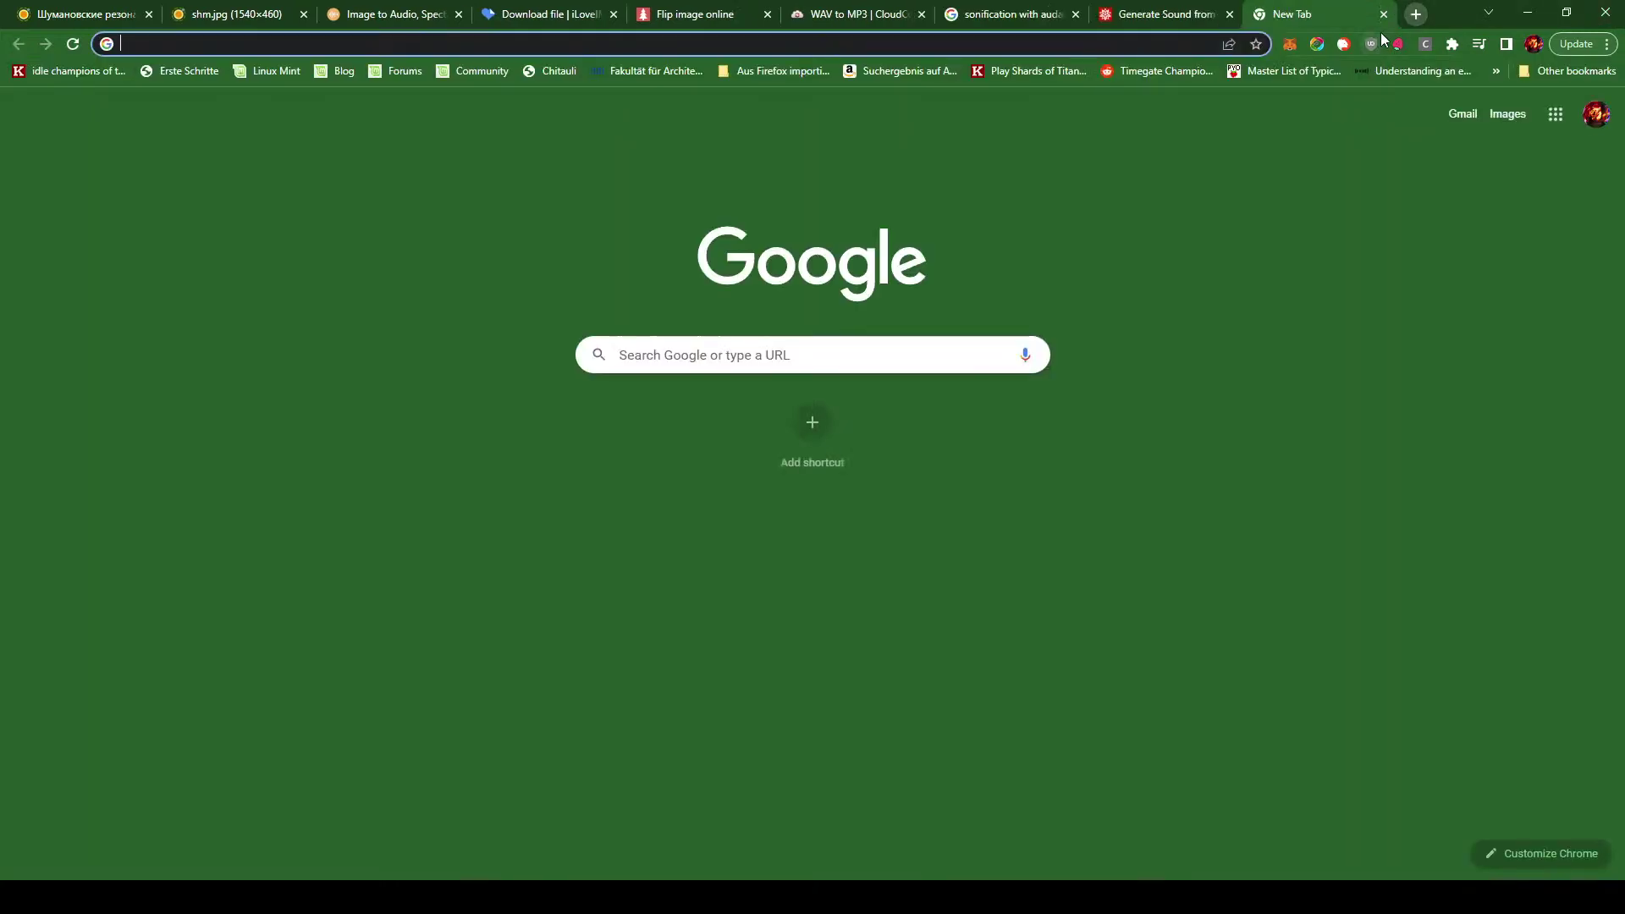
type("wolframalp")
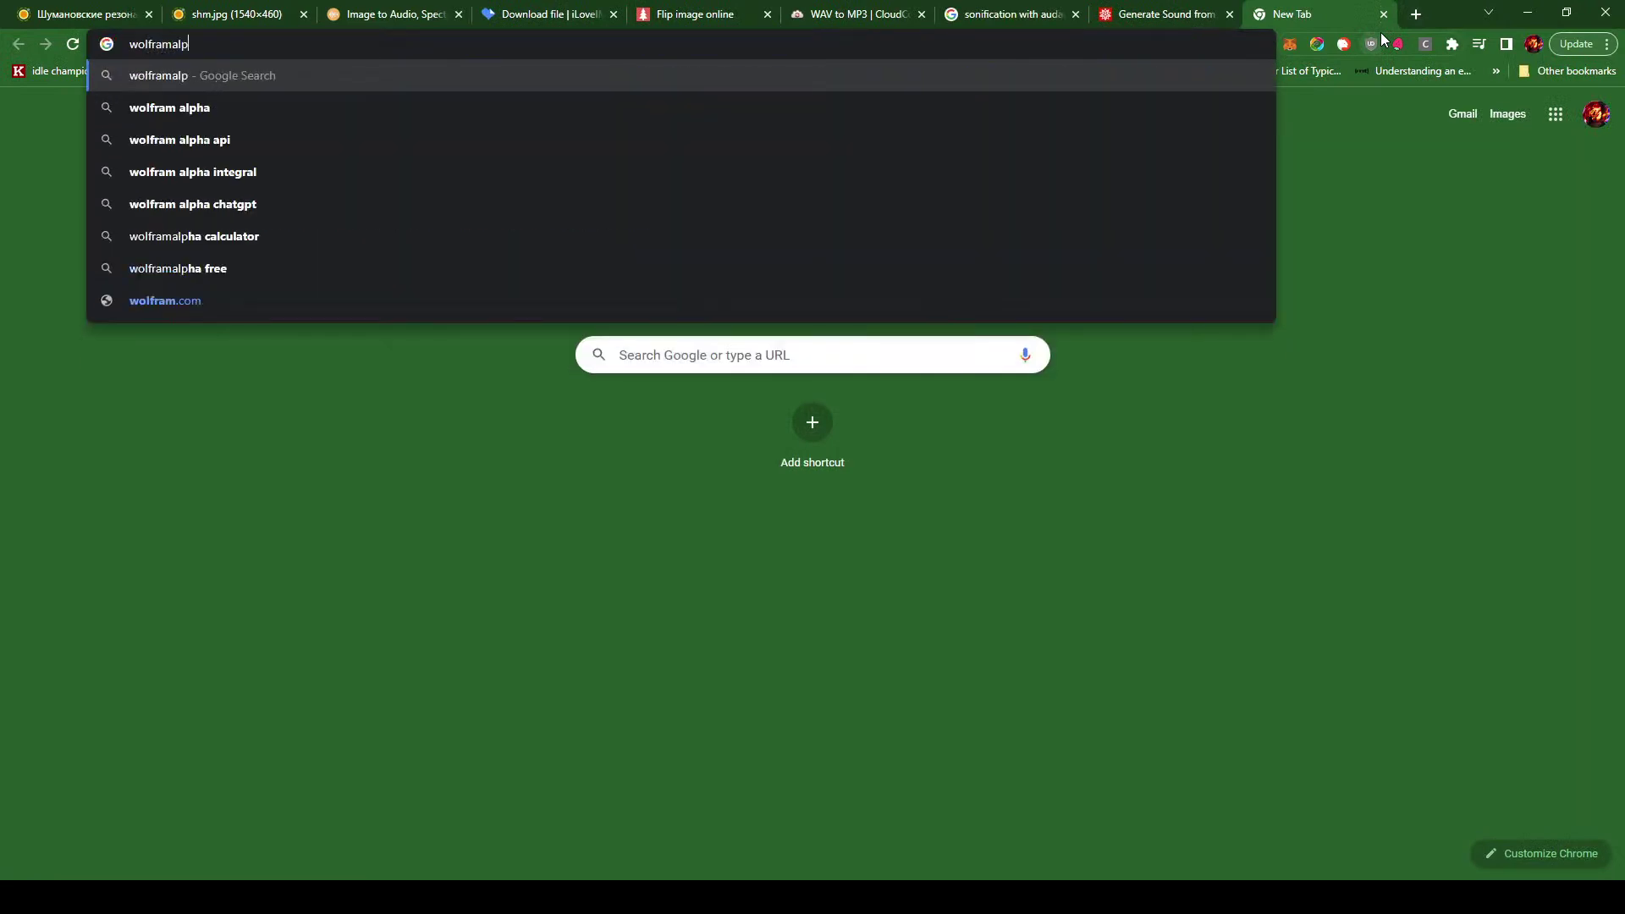
type("ha")
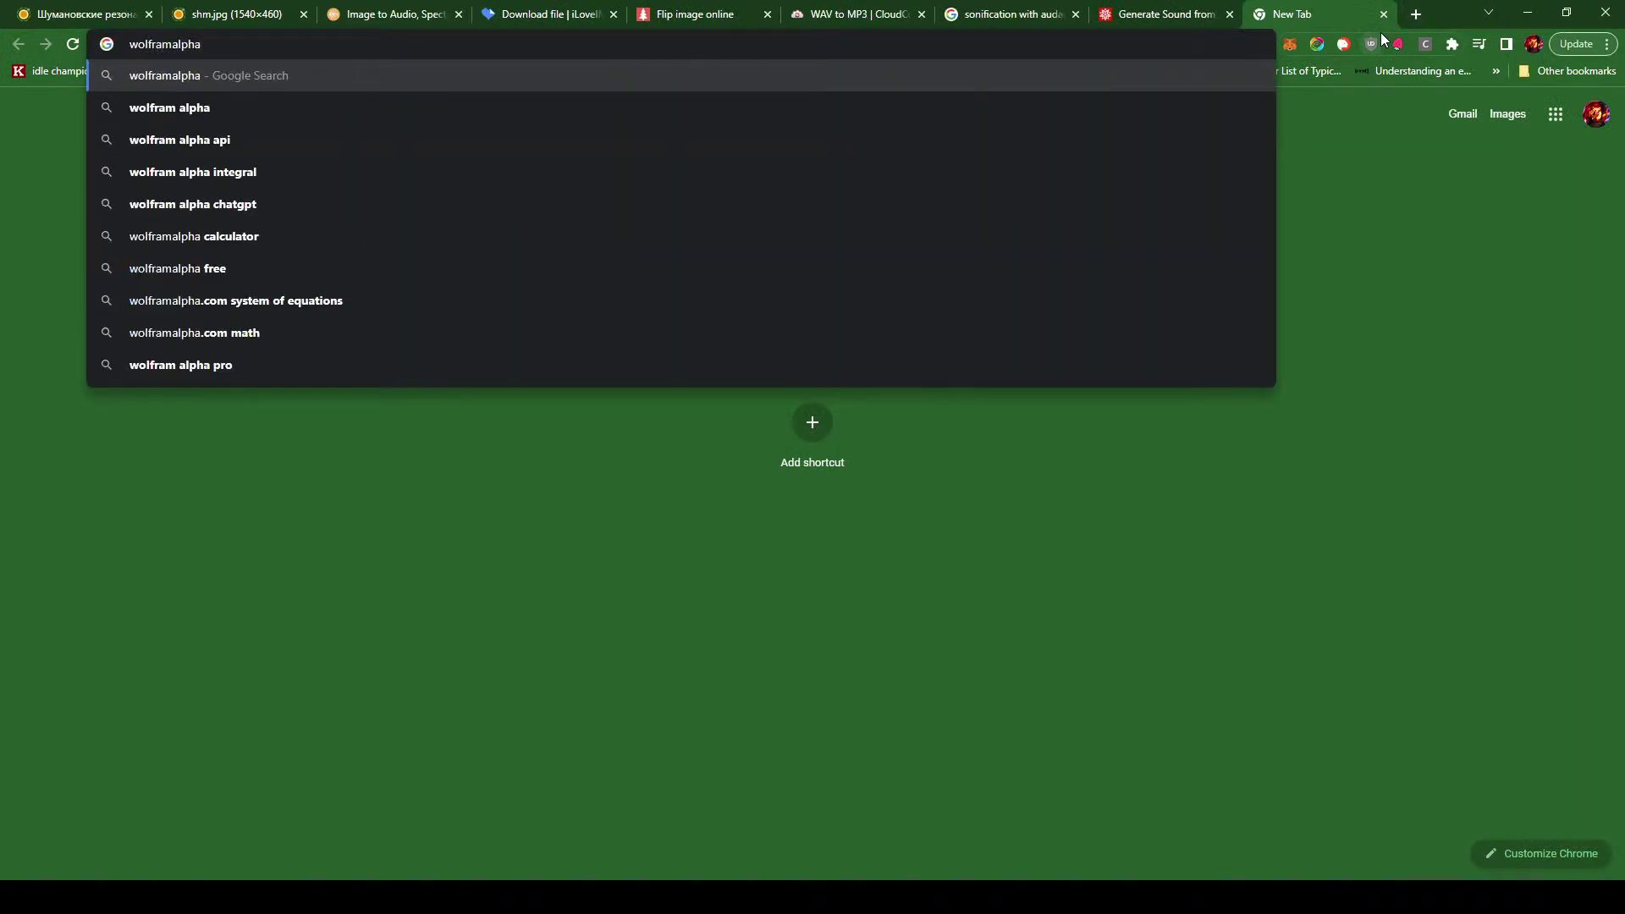
type(".com")
key("Return")
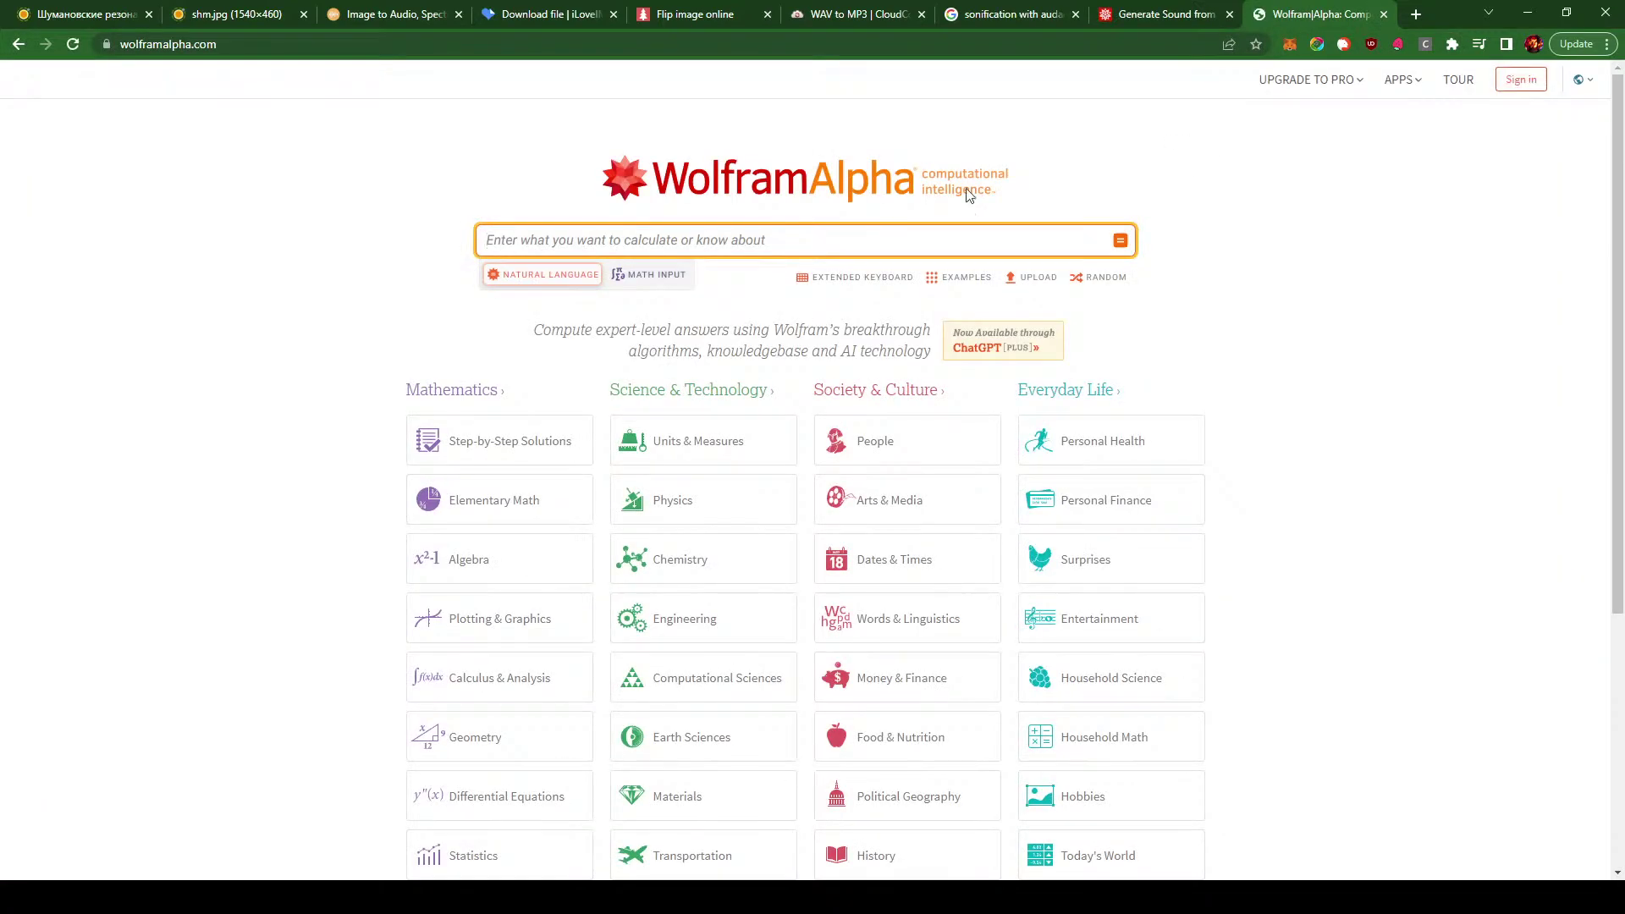
key("ctrl+v")
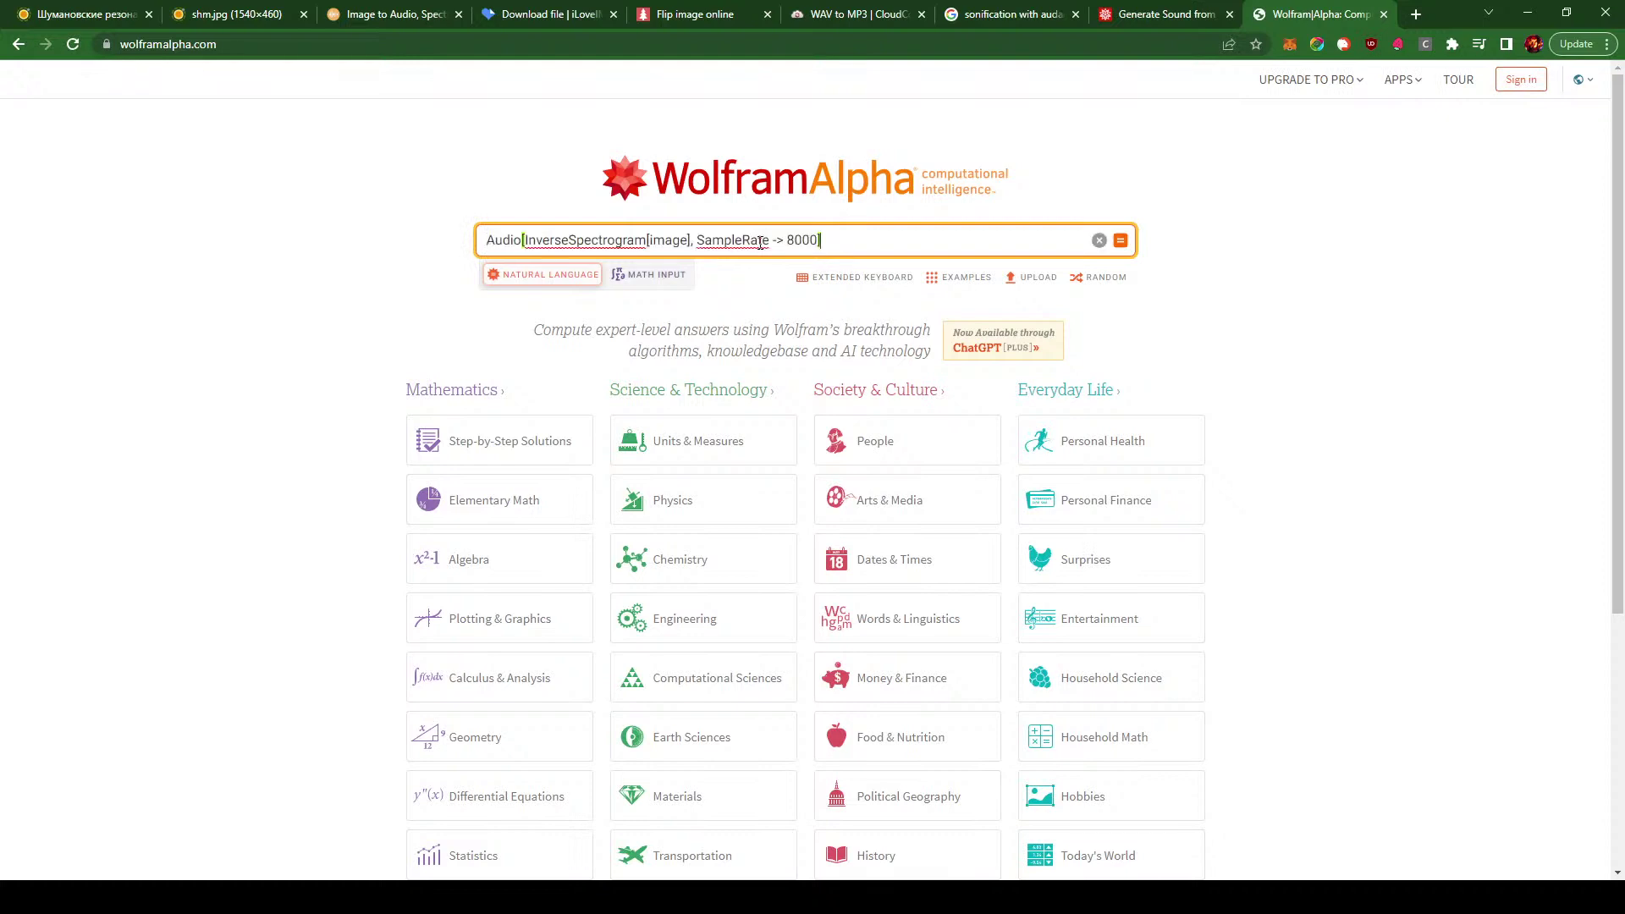
key("Return")
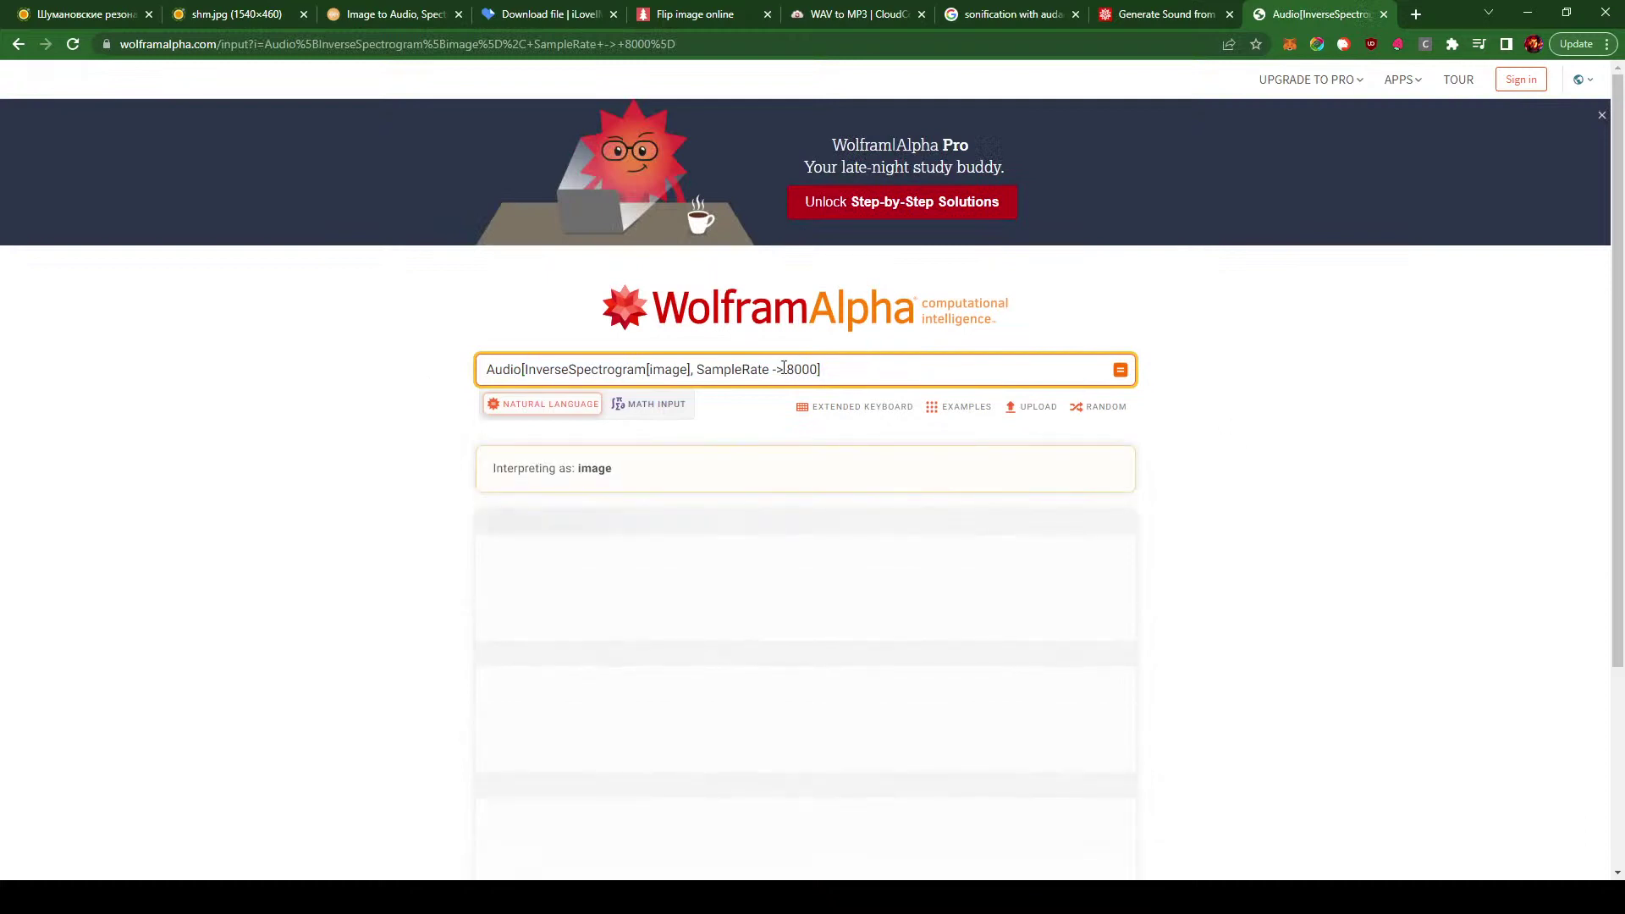
- Examine the WolframAlpha results for the InverseSpectrogram expression, from the input interpretation down to the related terms
scroll(787, 370, "down", 2)
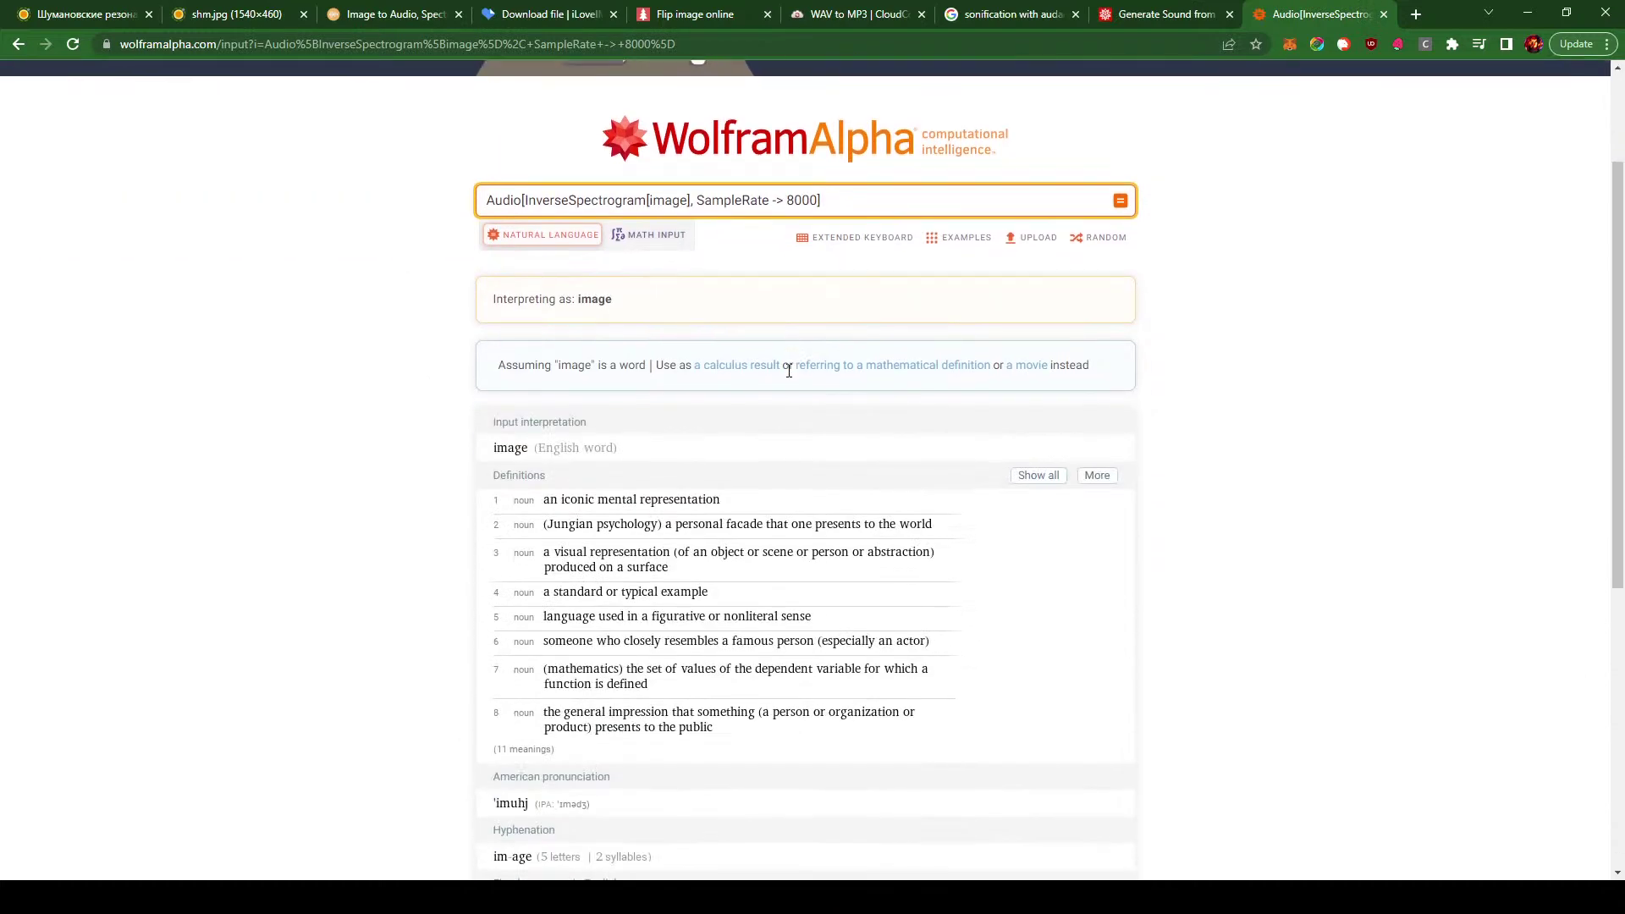
scroll(775, 373, "down", 9)
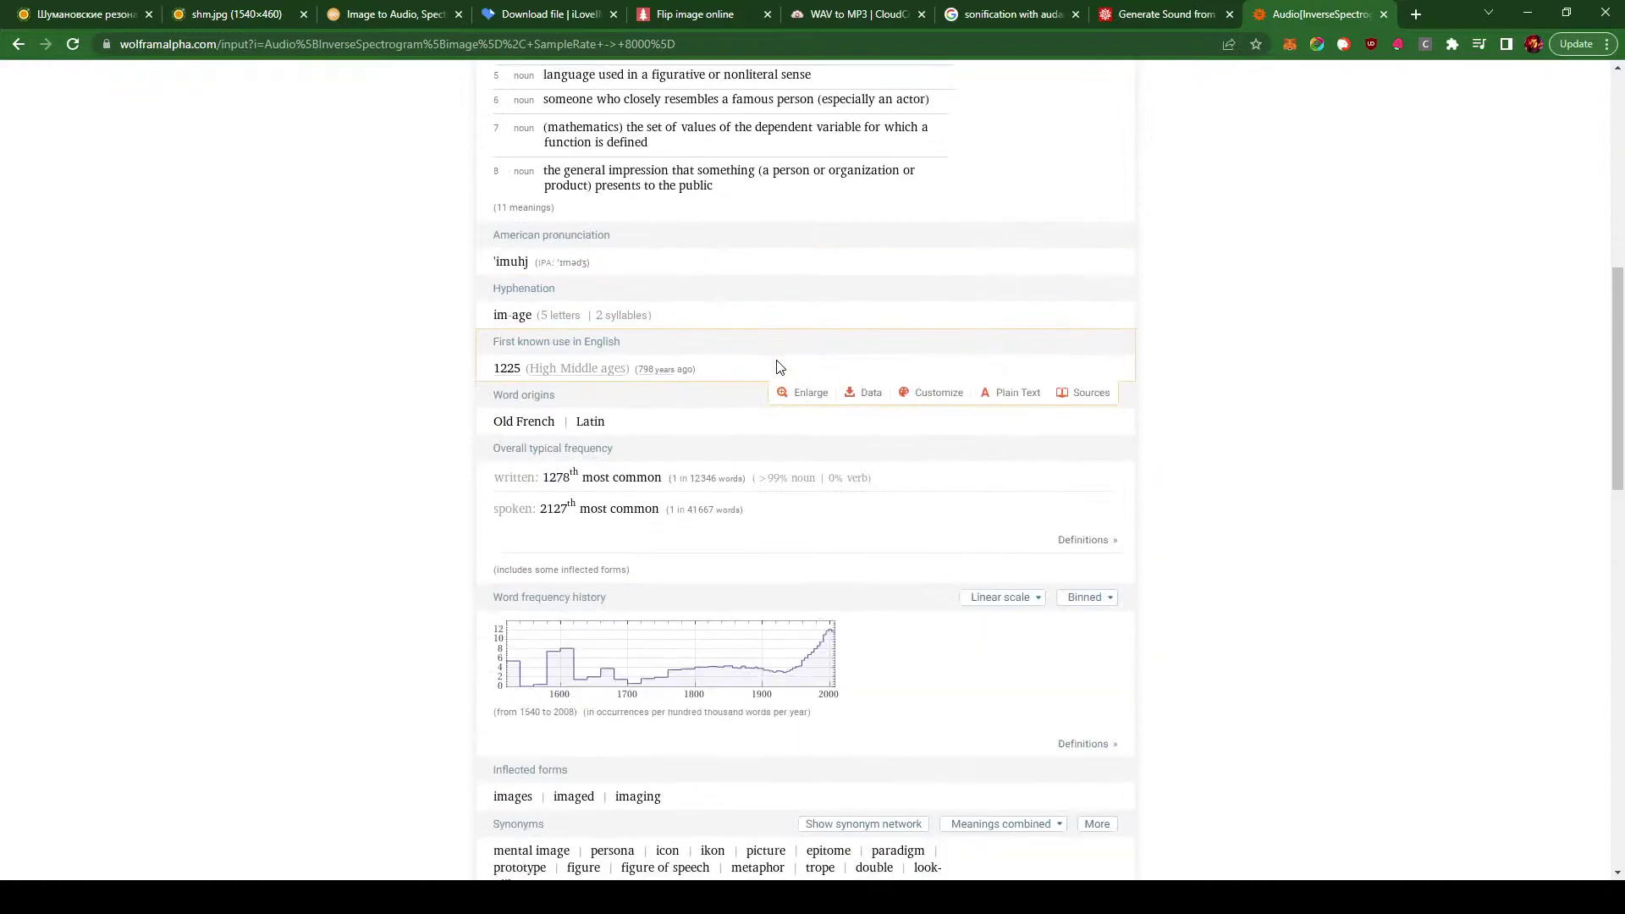
scroll(779, 368, "down", 8)
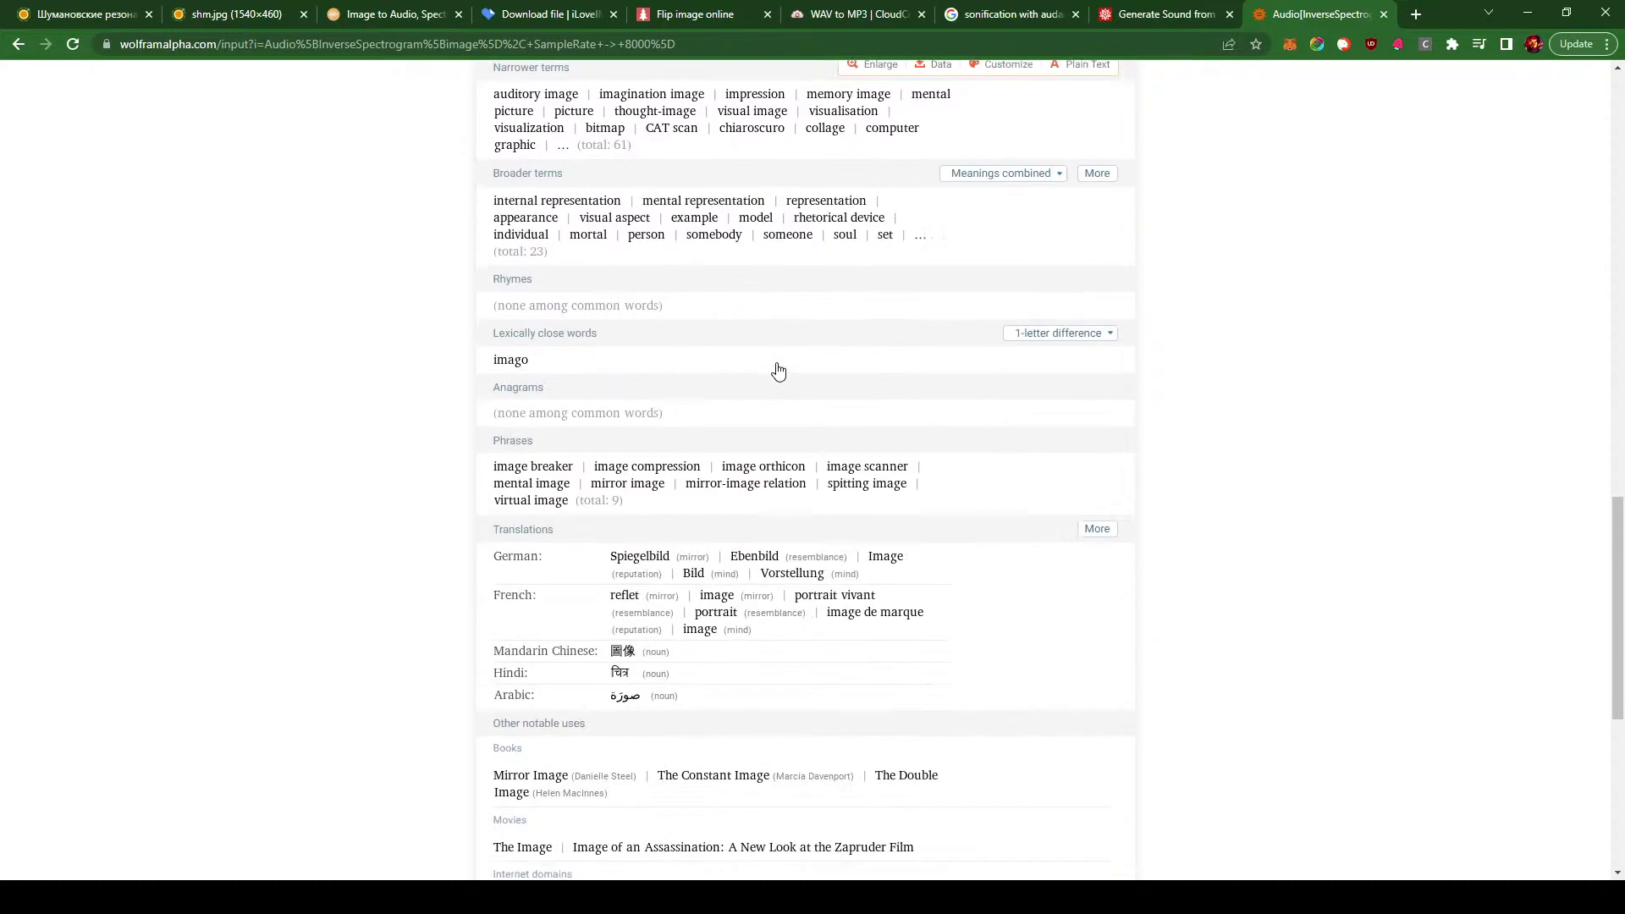
scroll(777, 373, "down", 5)
scroll(773, 378, "up", 20)
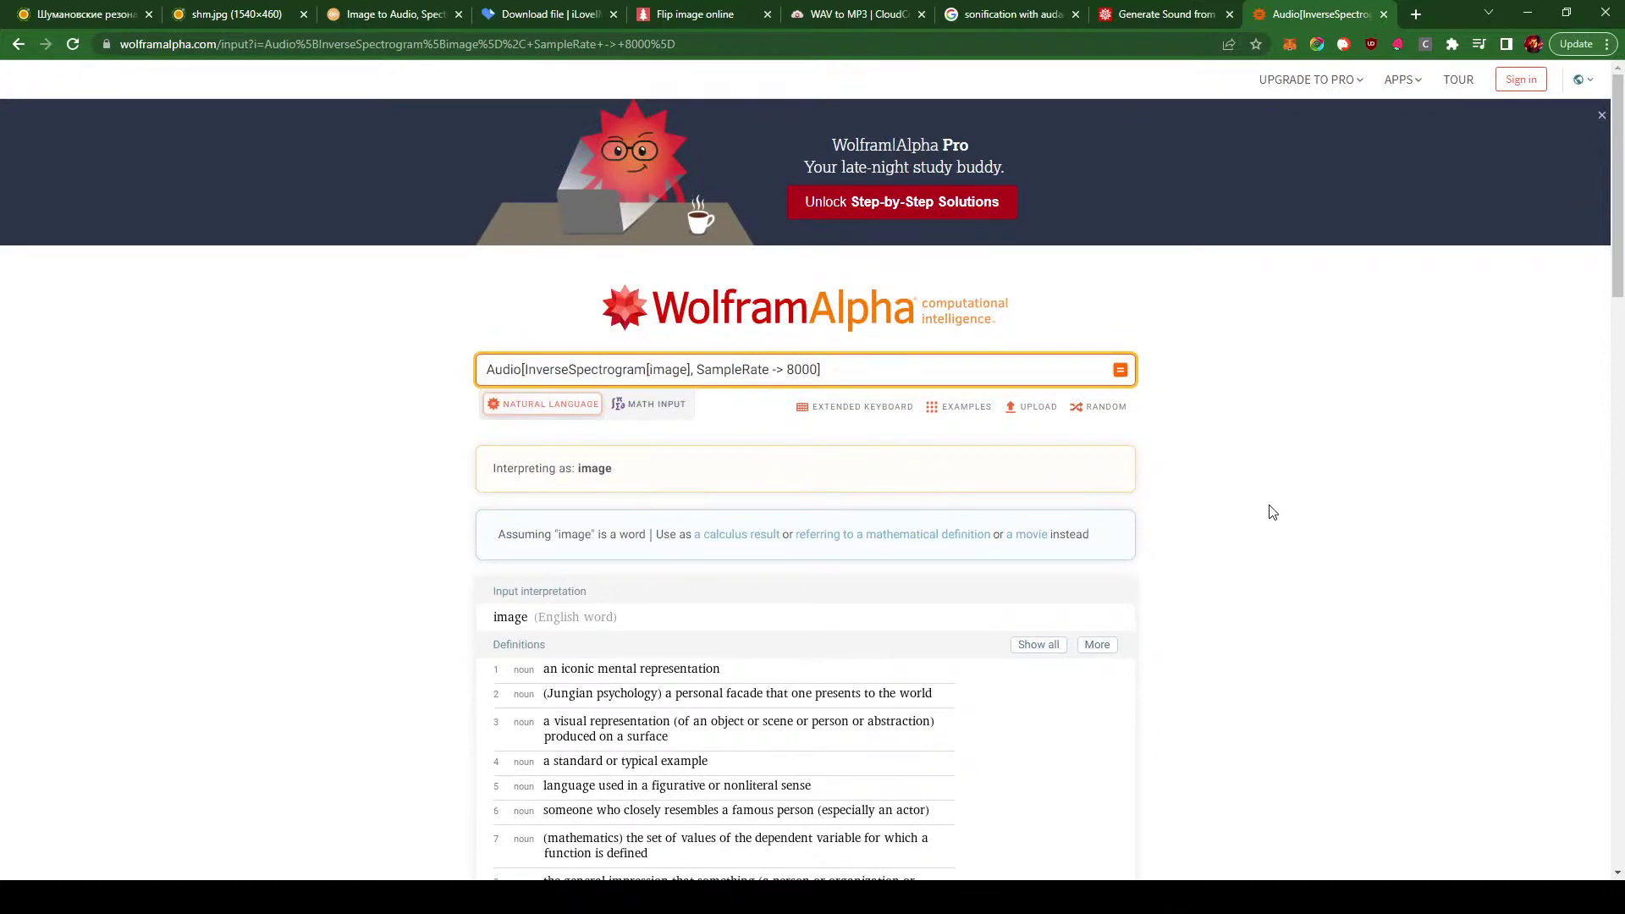
- Set the sample rate in the WolframAlpha expression to 44100 and select its image argument
double_click(806, 370)
type("44100")
double_click(665, 370)
- Review the code examples on Wolfram's Generate Sound from Image page and play the black-and-white portrait's audio
left_click(1175, 23)
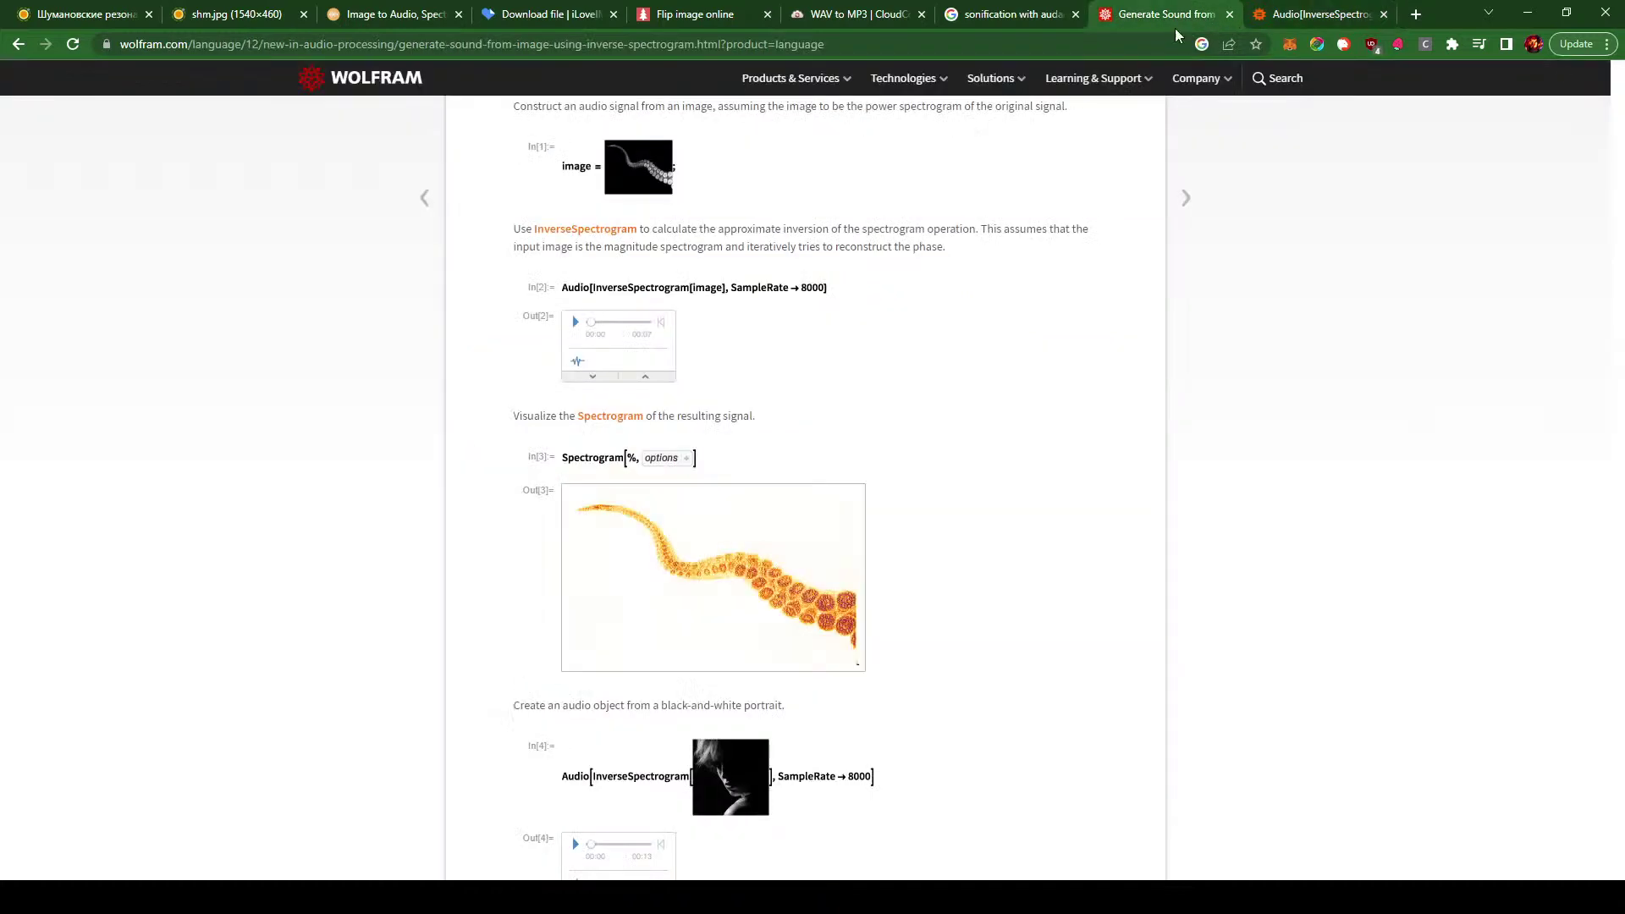
mouse_move(602, 457)
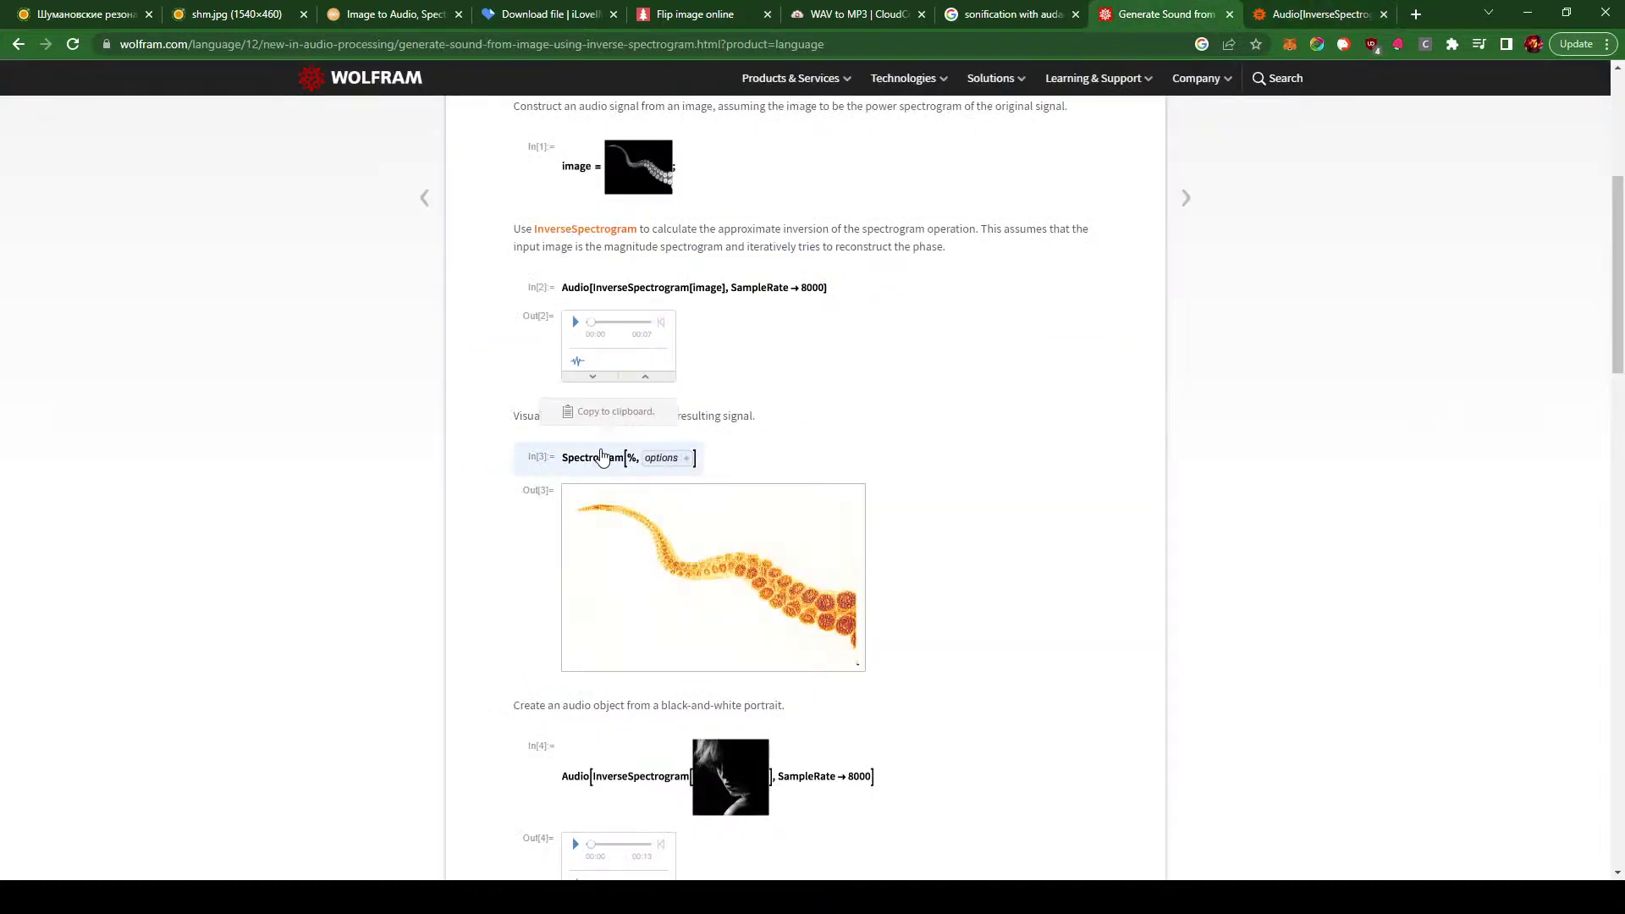
scroll(622, 522, "up", 3)
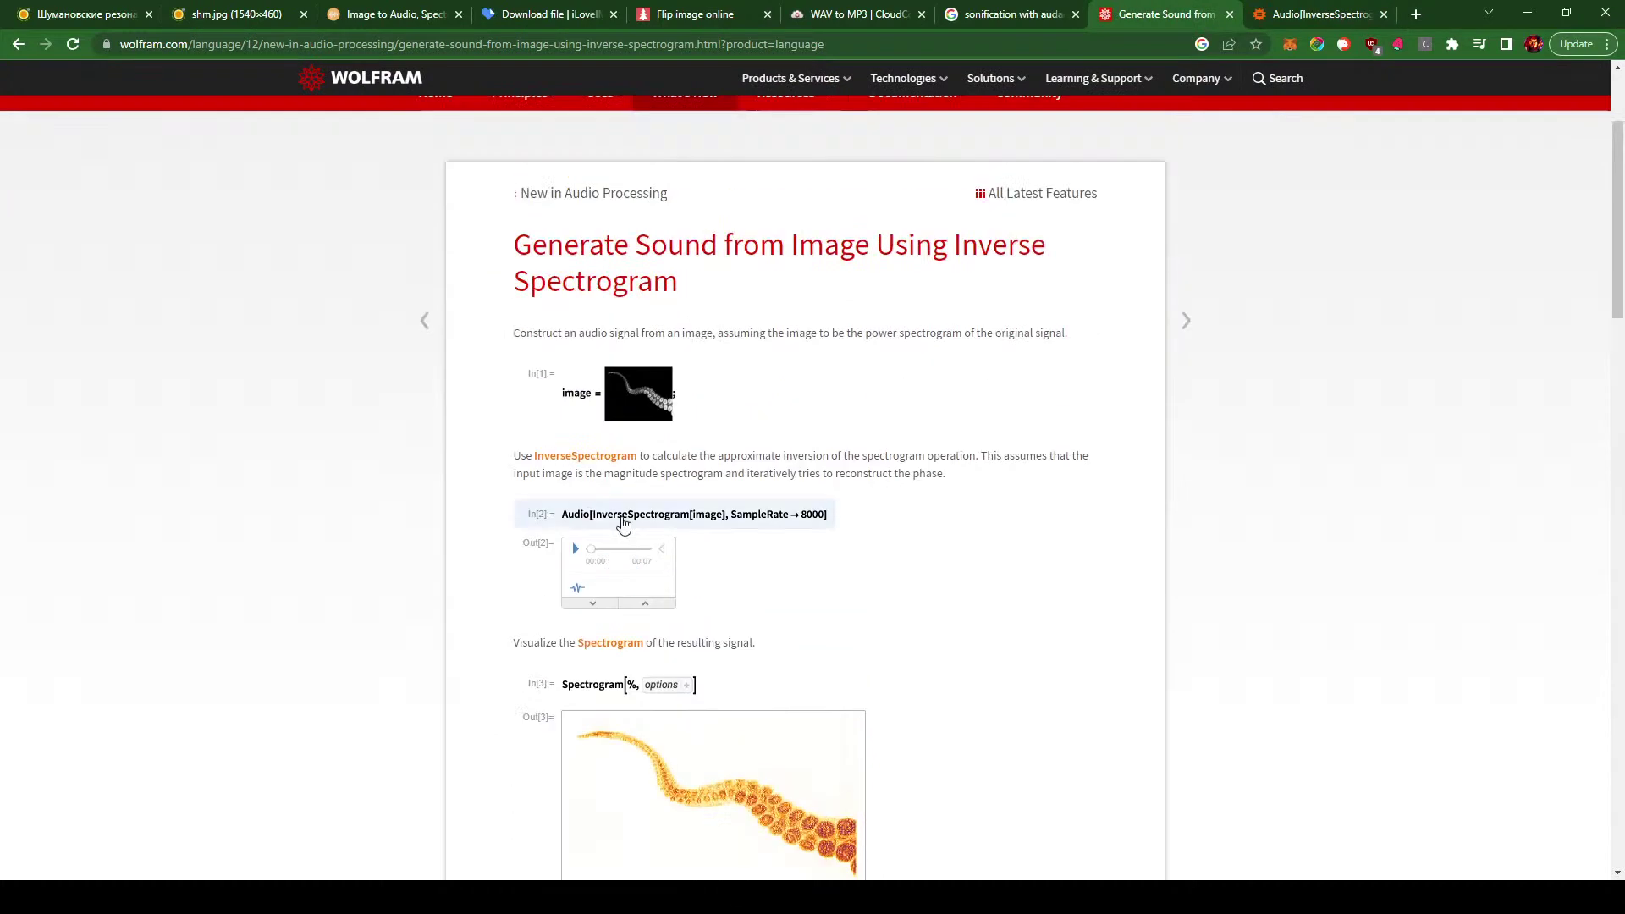
scroll(624, 523, "down", 10)
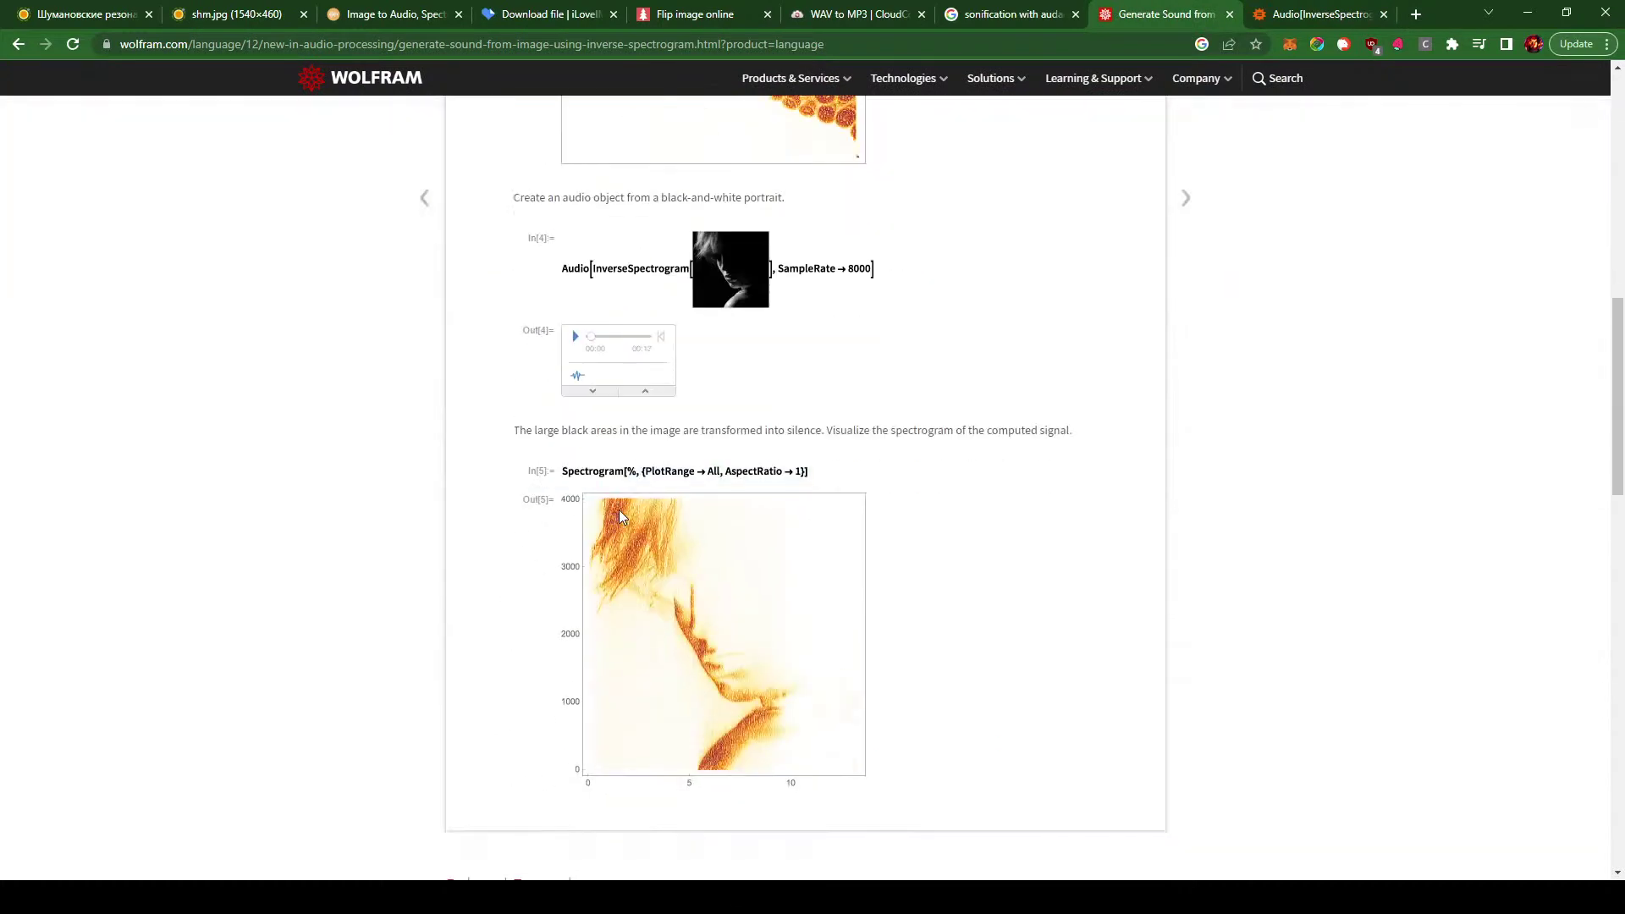
mouse_move(618, 510)
mouse_move(638, 481)
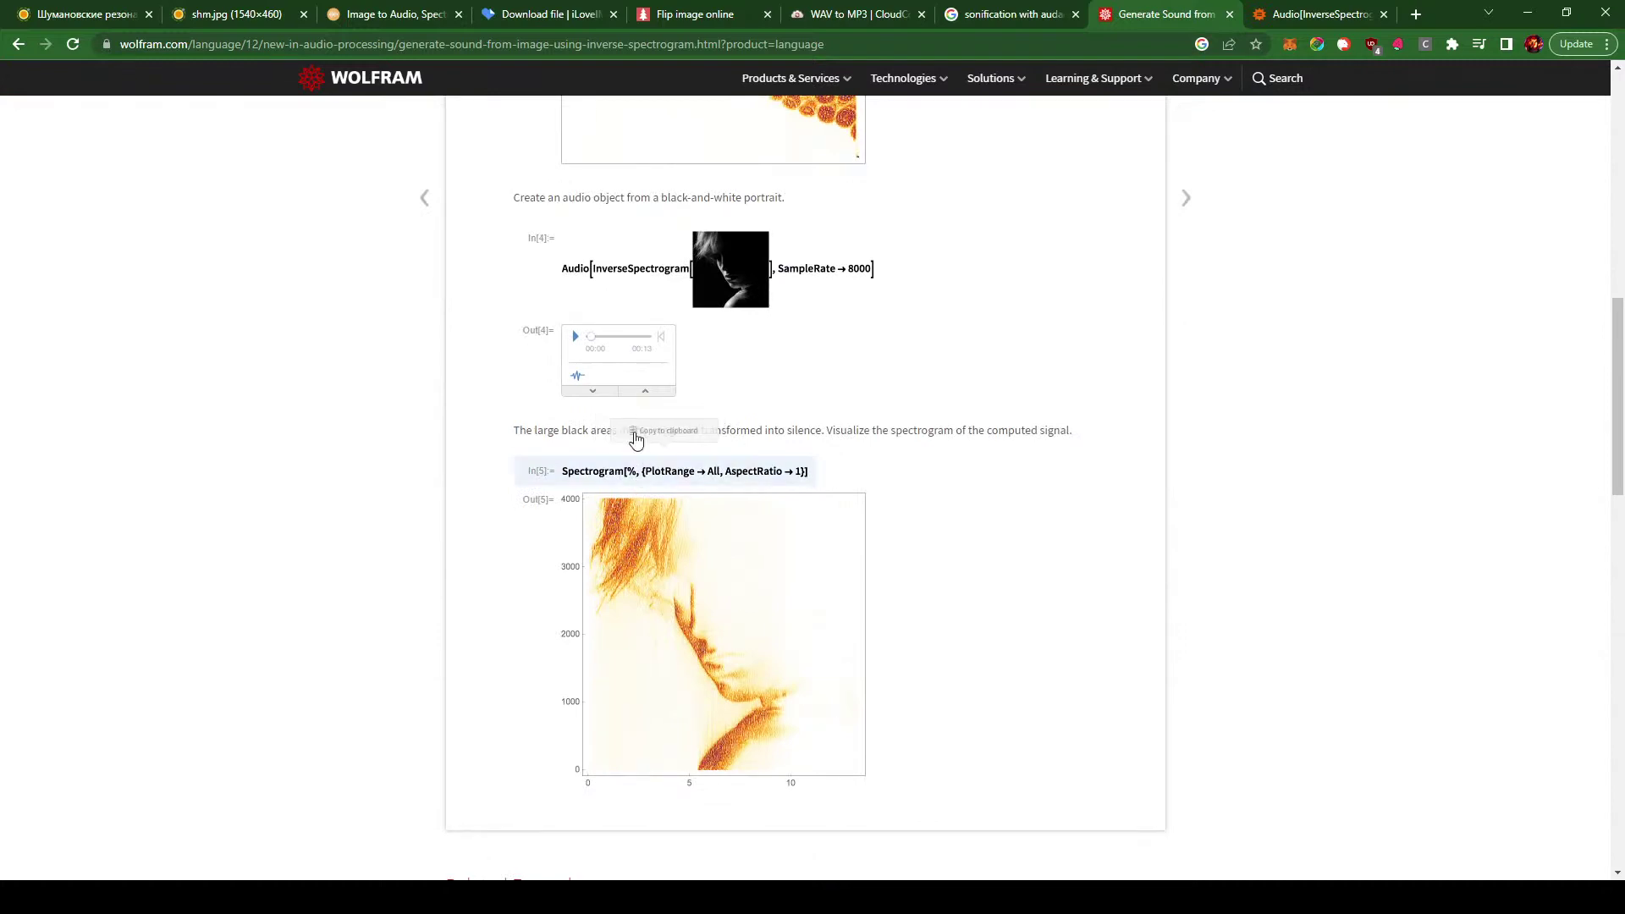
left_click(618, 360)
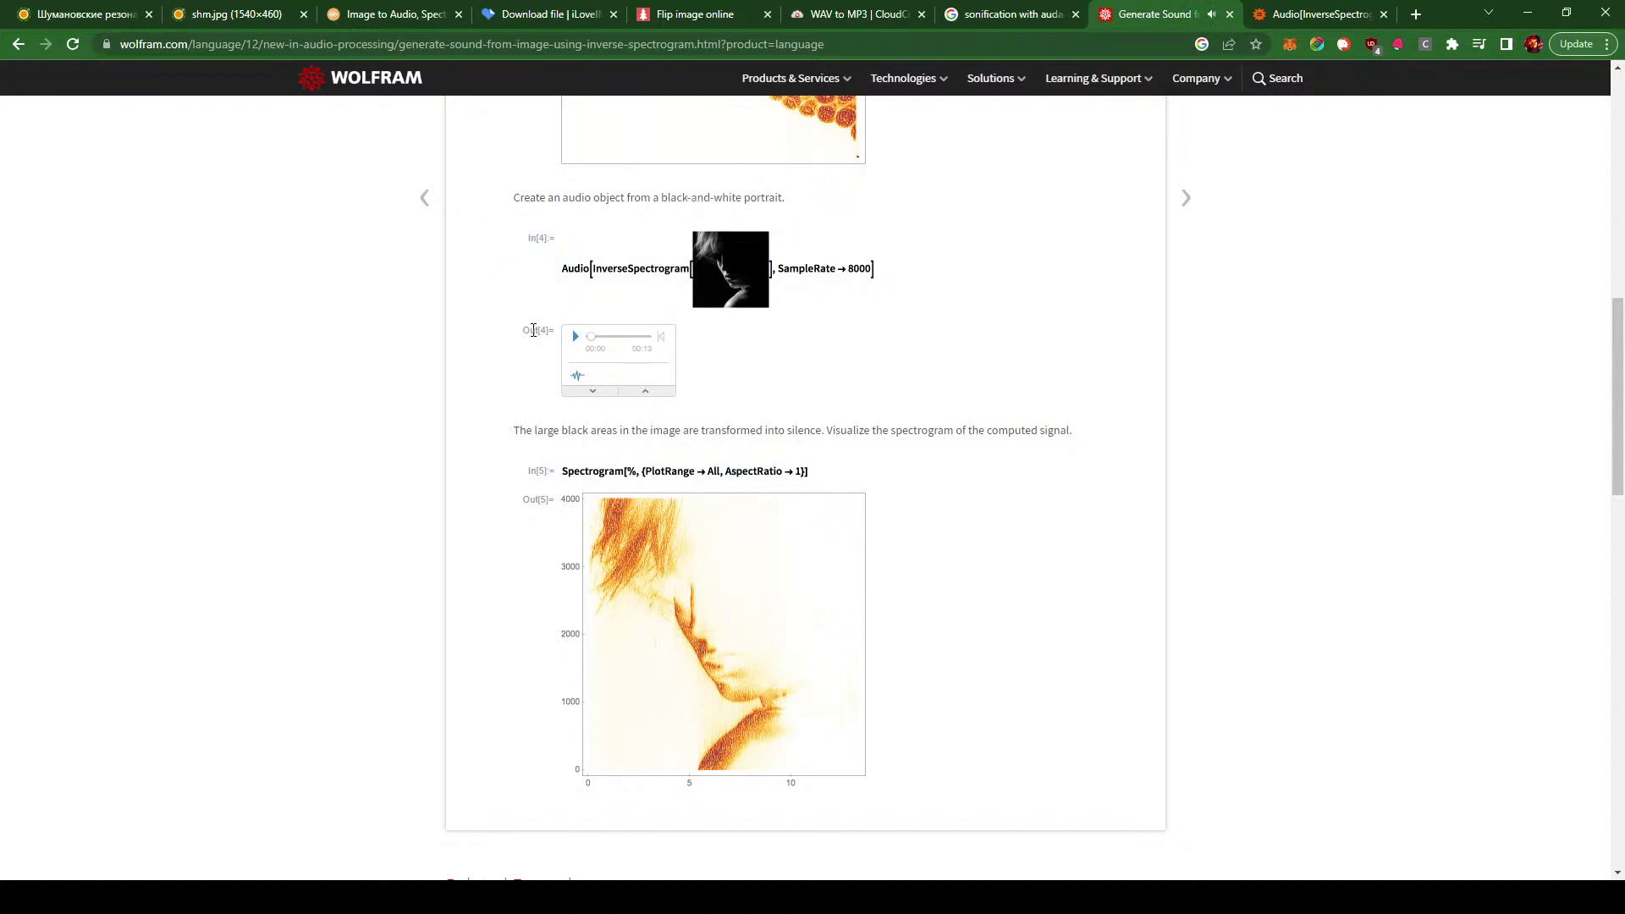
- Open the InverseSpectrogram reference documentation linked in the Wolfram page's first example
mouse_move(615, 254)
scroll(766, 367, "up", 8)
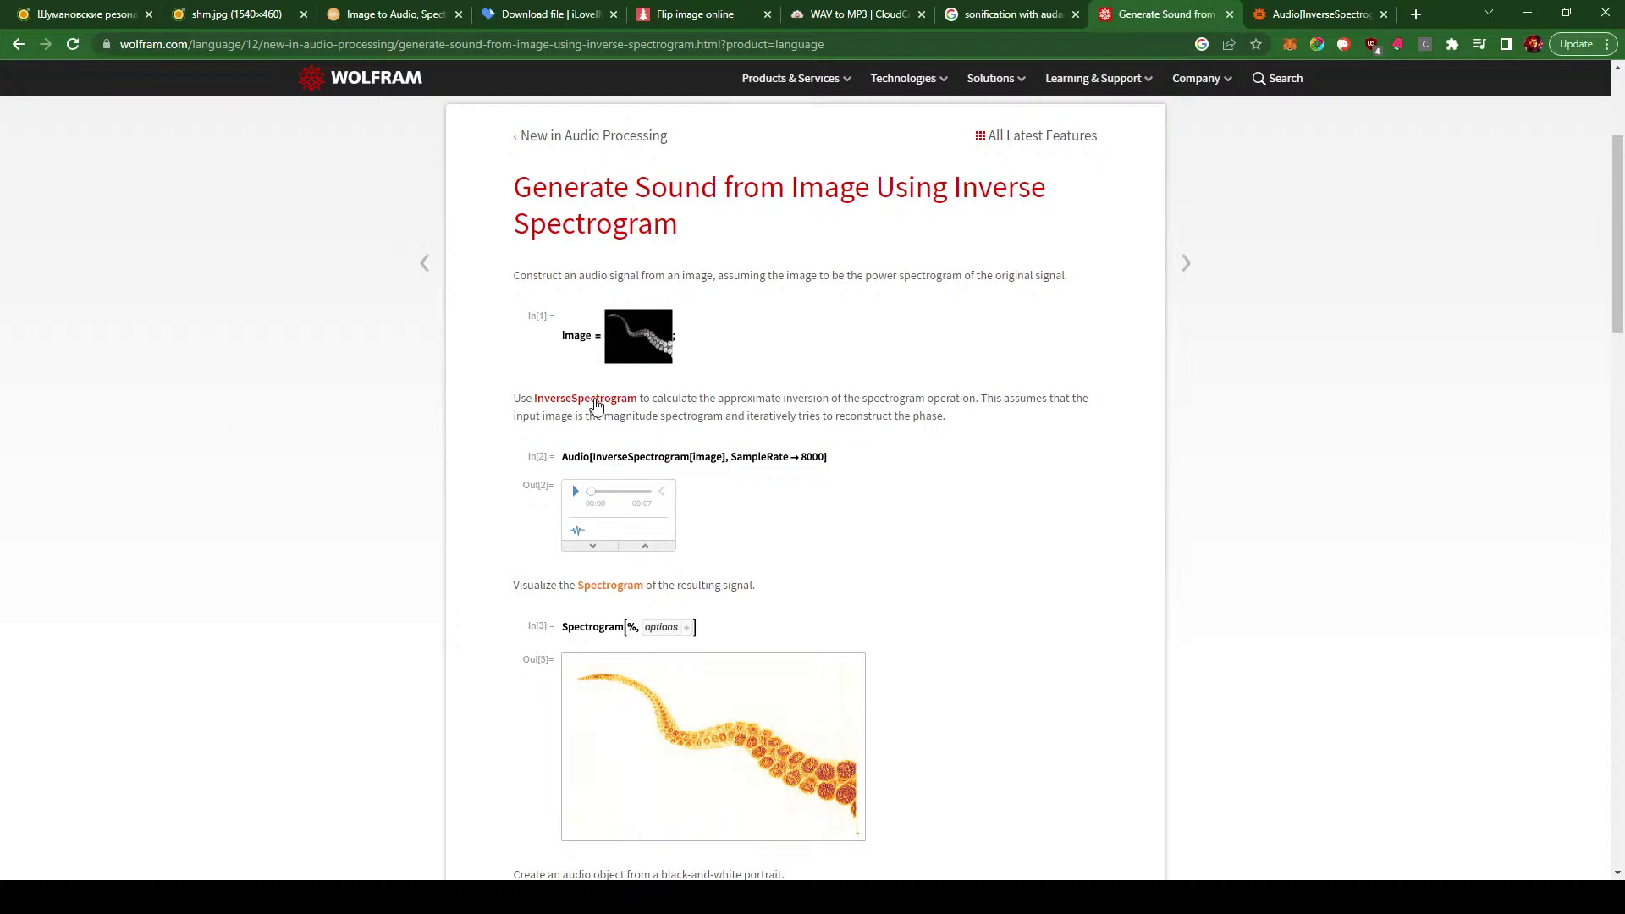
left_click(596, 403)
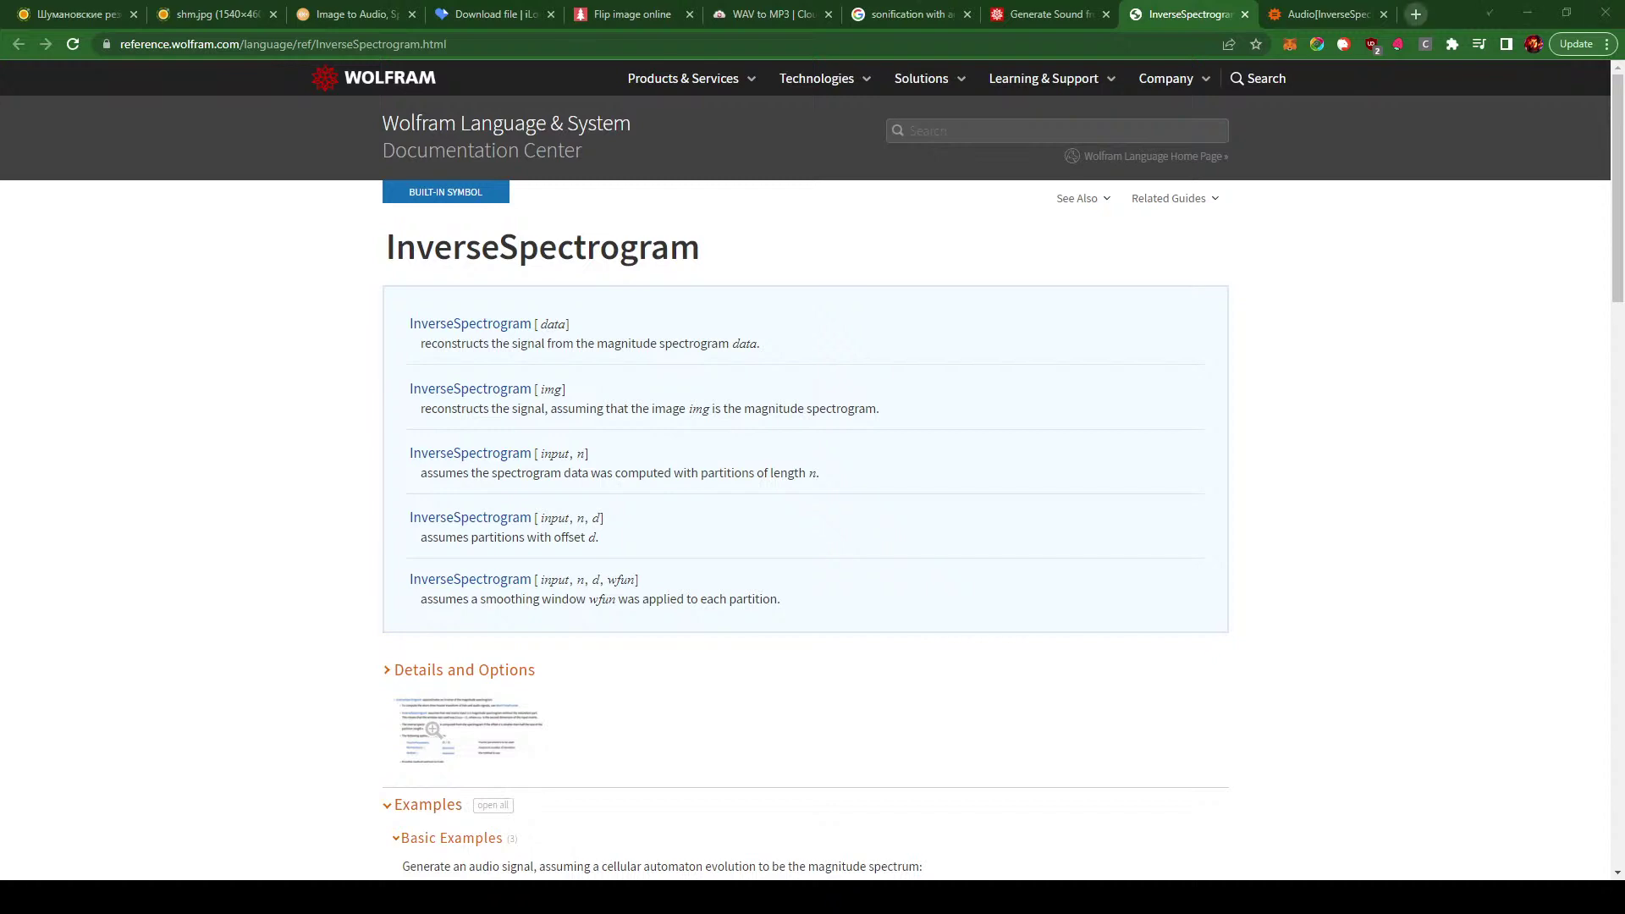
- Search Google in a new tab for "image greyscale online" and open the PineTools Grayscale image online result
left_click(1417, 15)
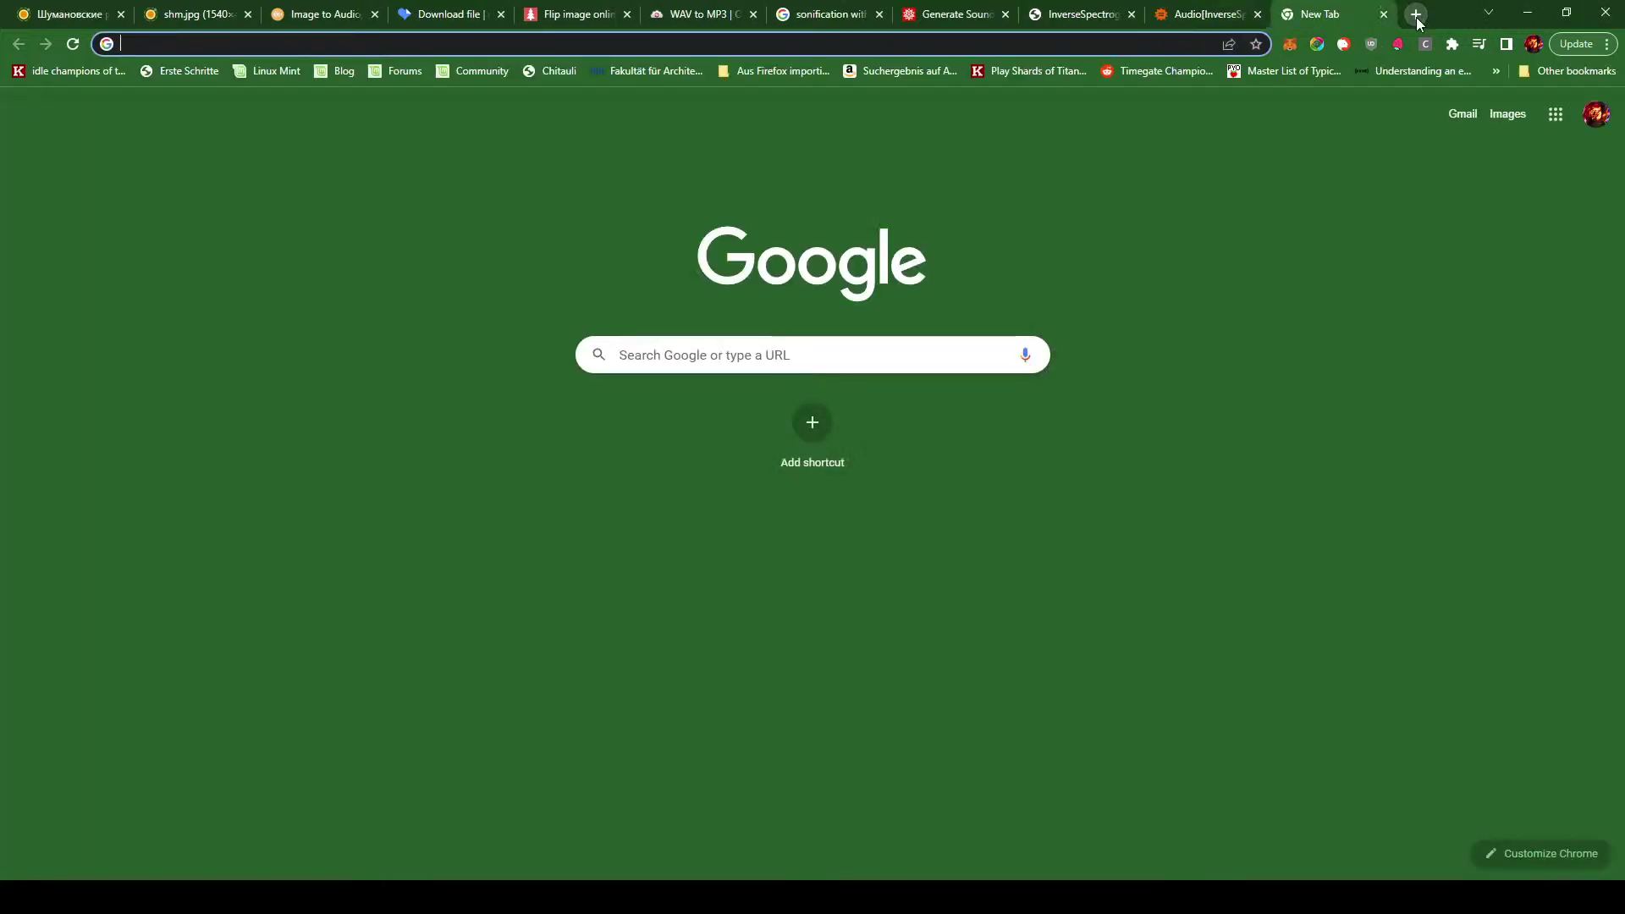
type("image gre")
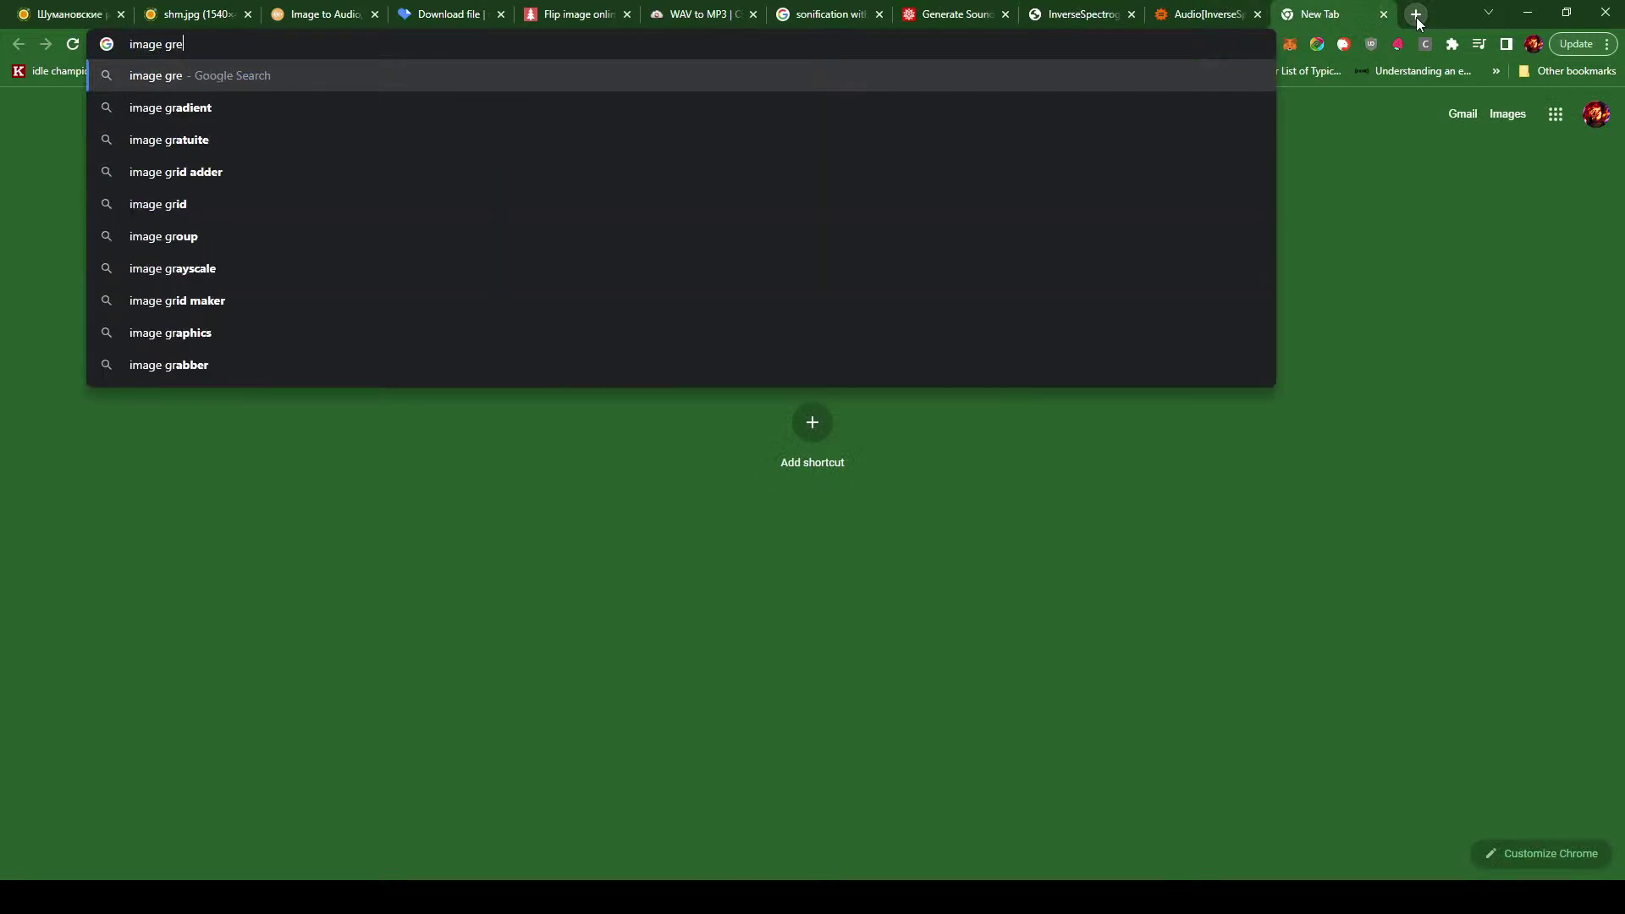
type("yscale on")
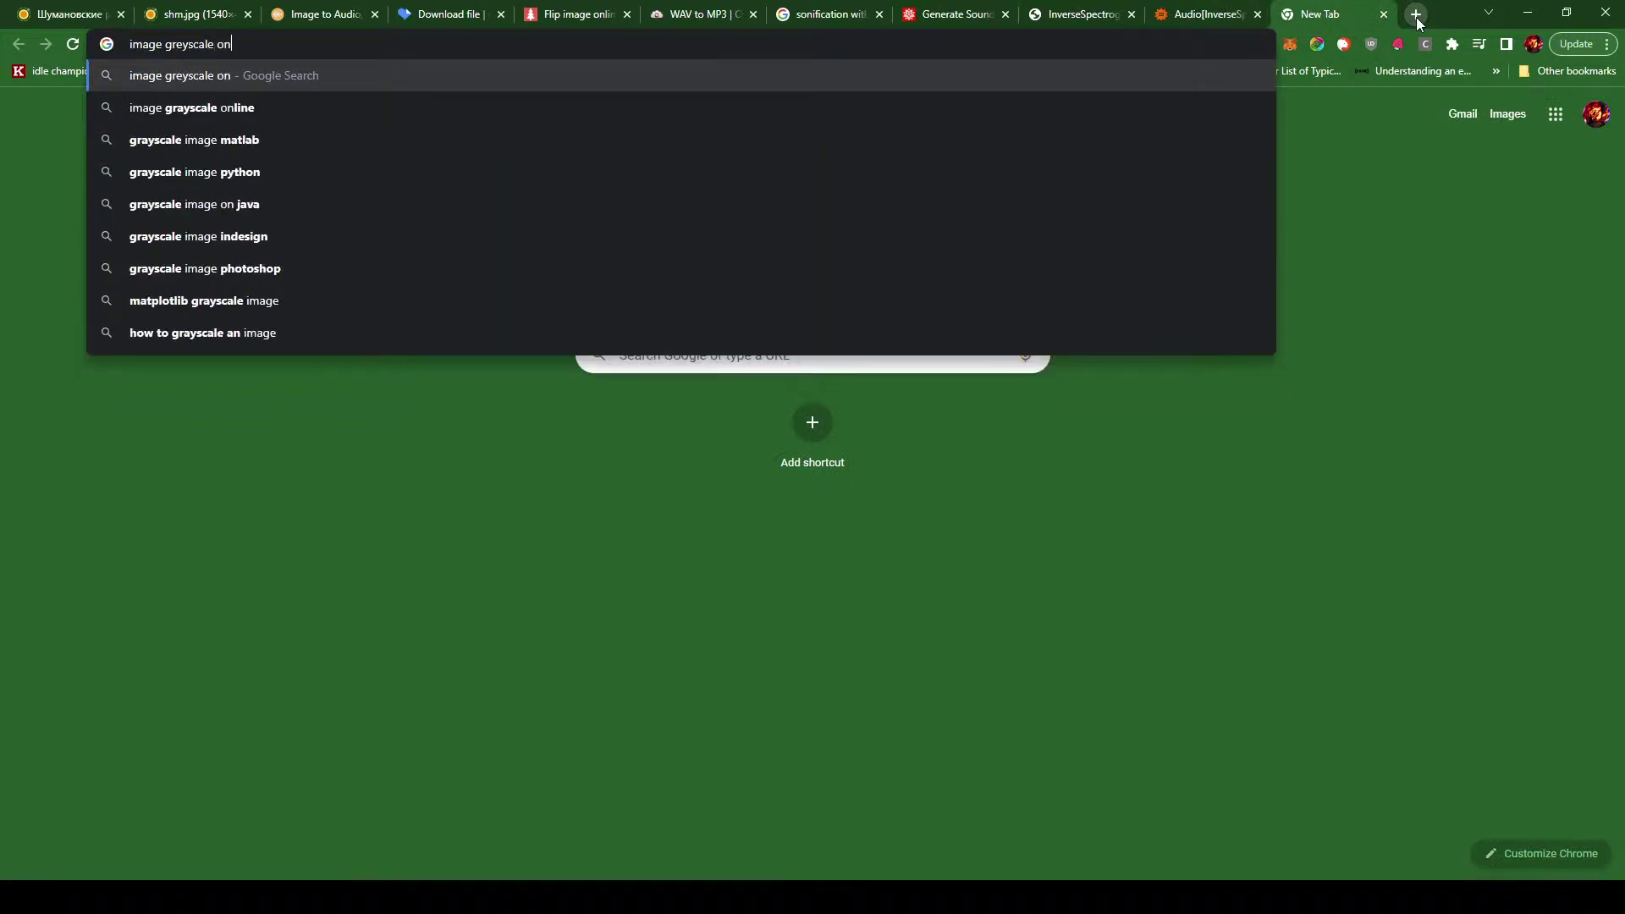
type("line")
key("Return")
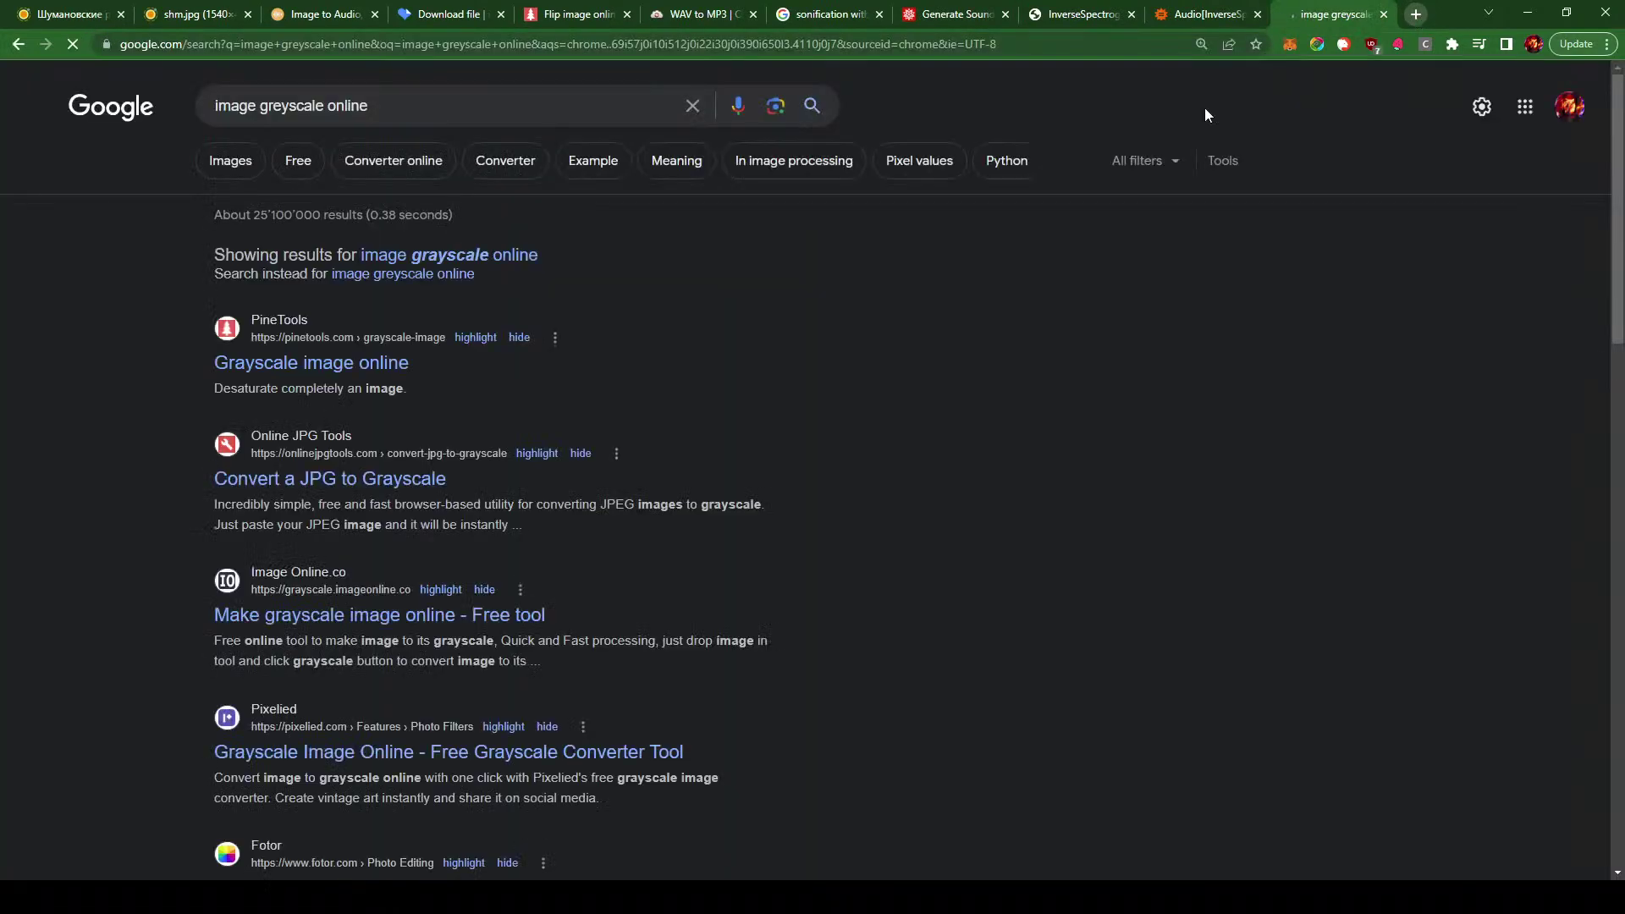
left_click(305, 365)
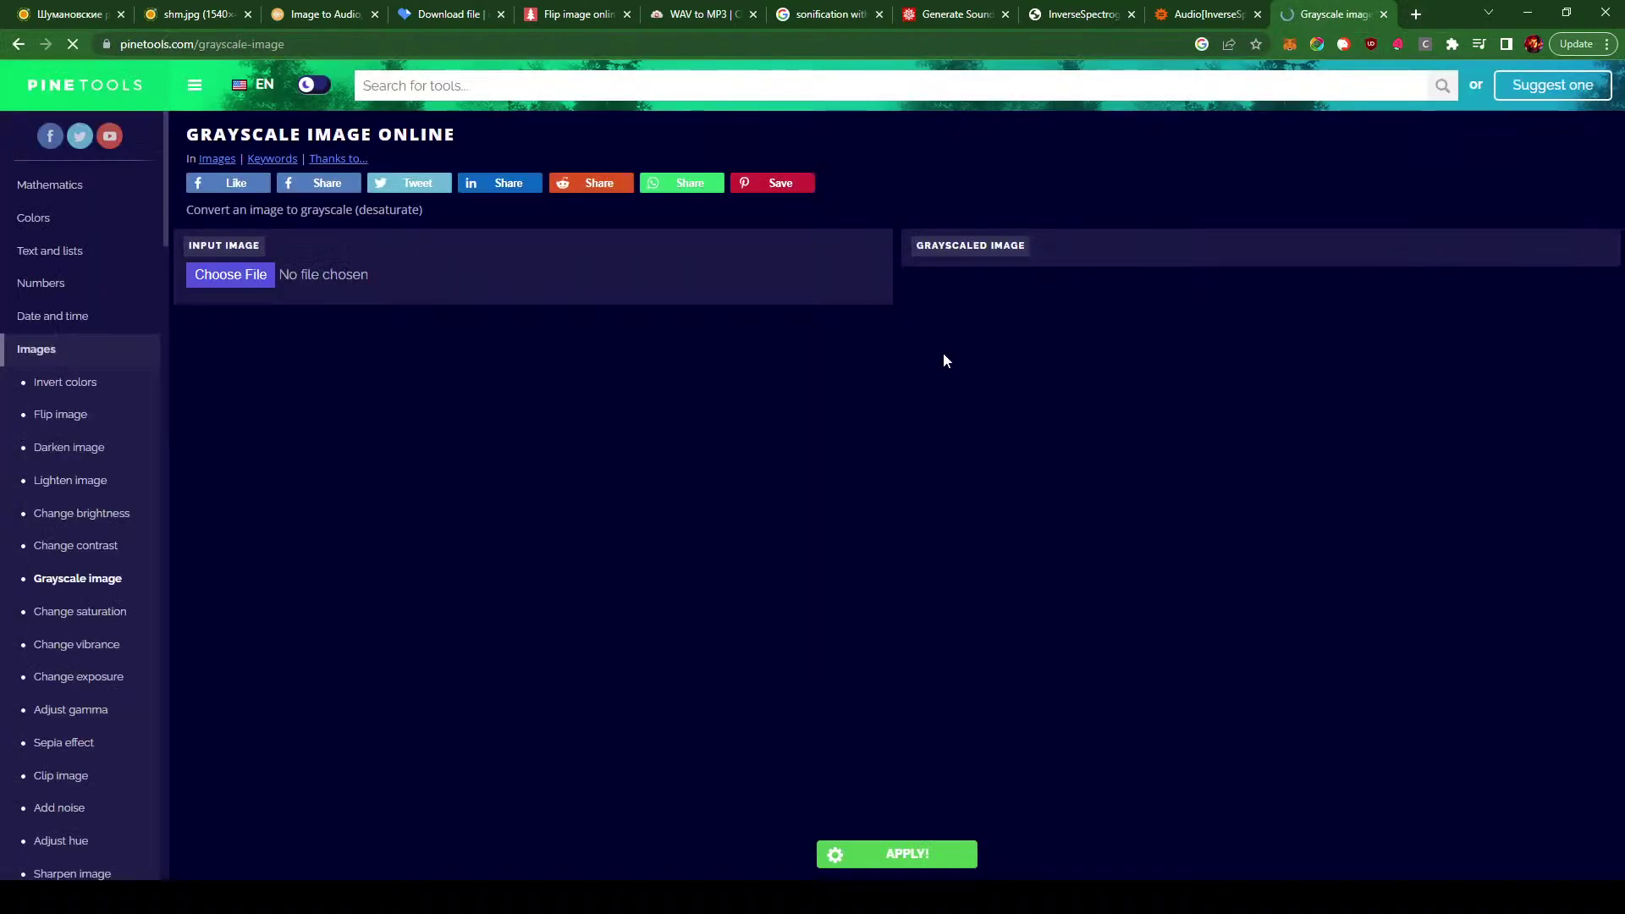
- Load the flipped 32h_SR_June spectrogram image into PineTools, convert it to grayscale and download it as a PNG
left_click(226, 274)
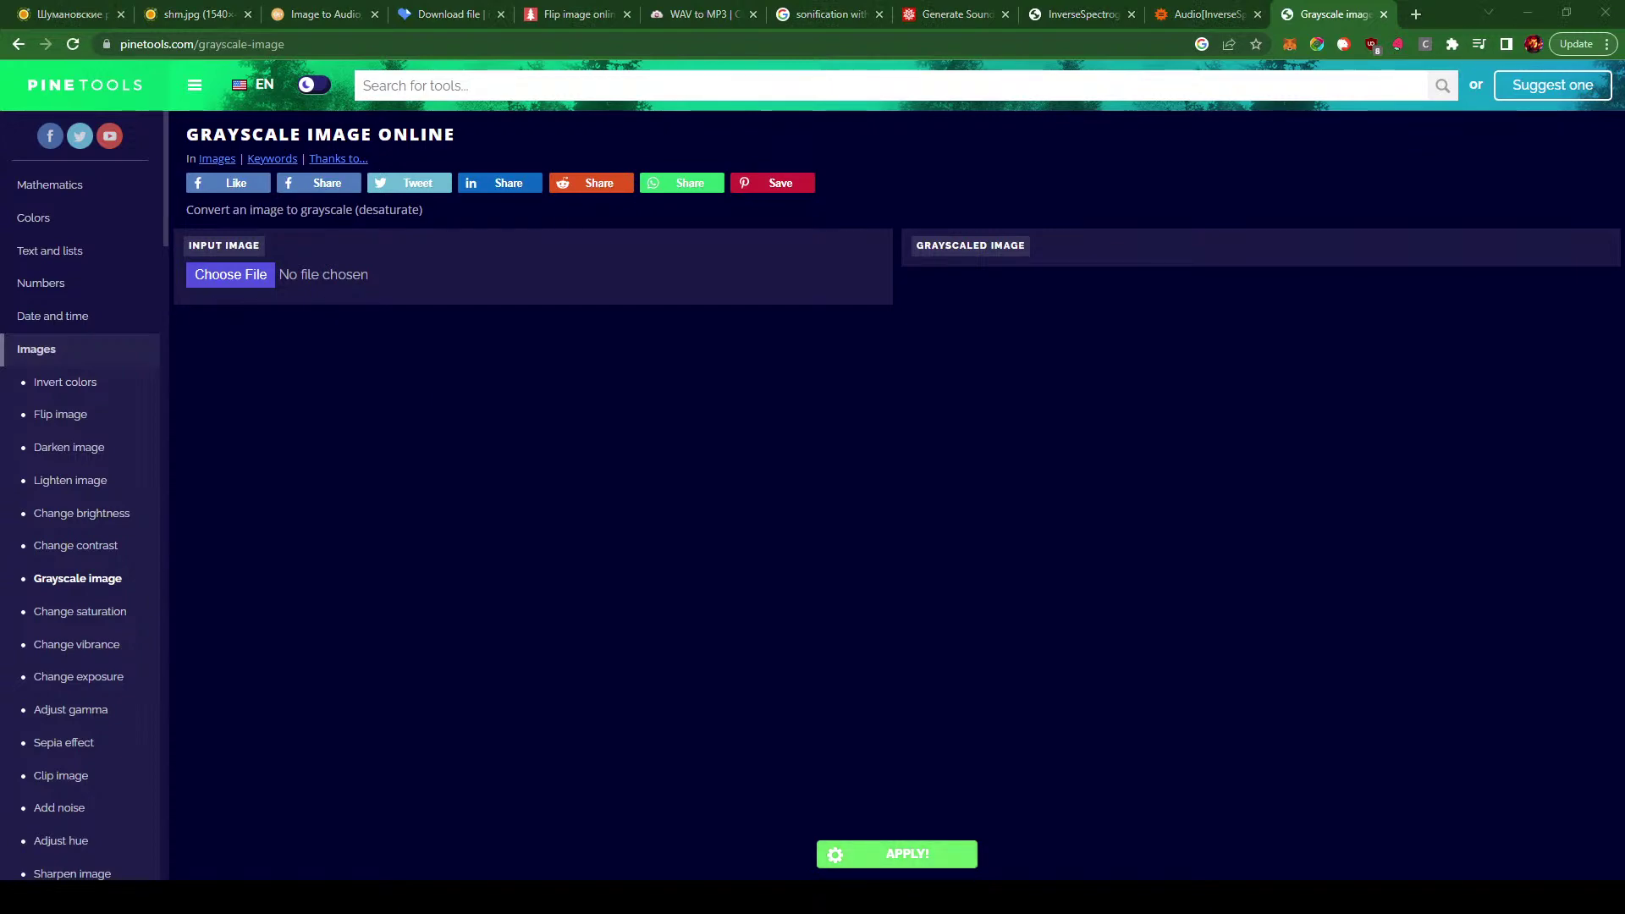
key("Return")
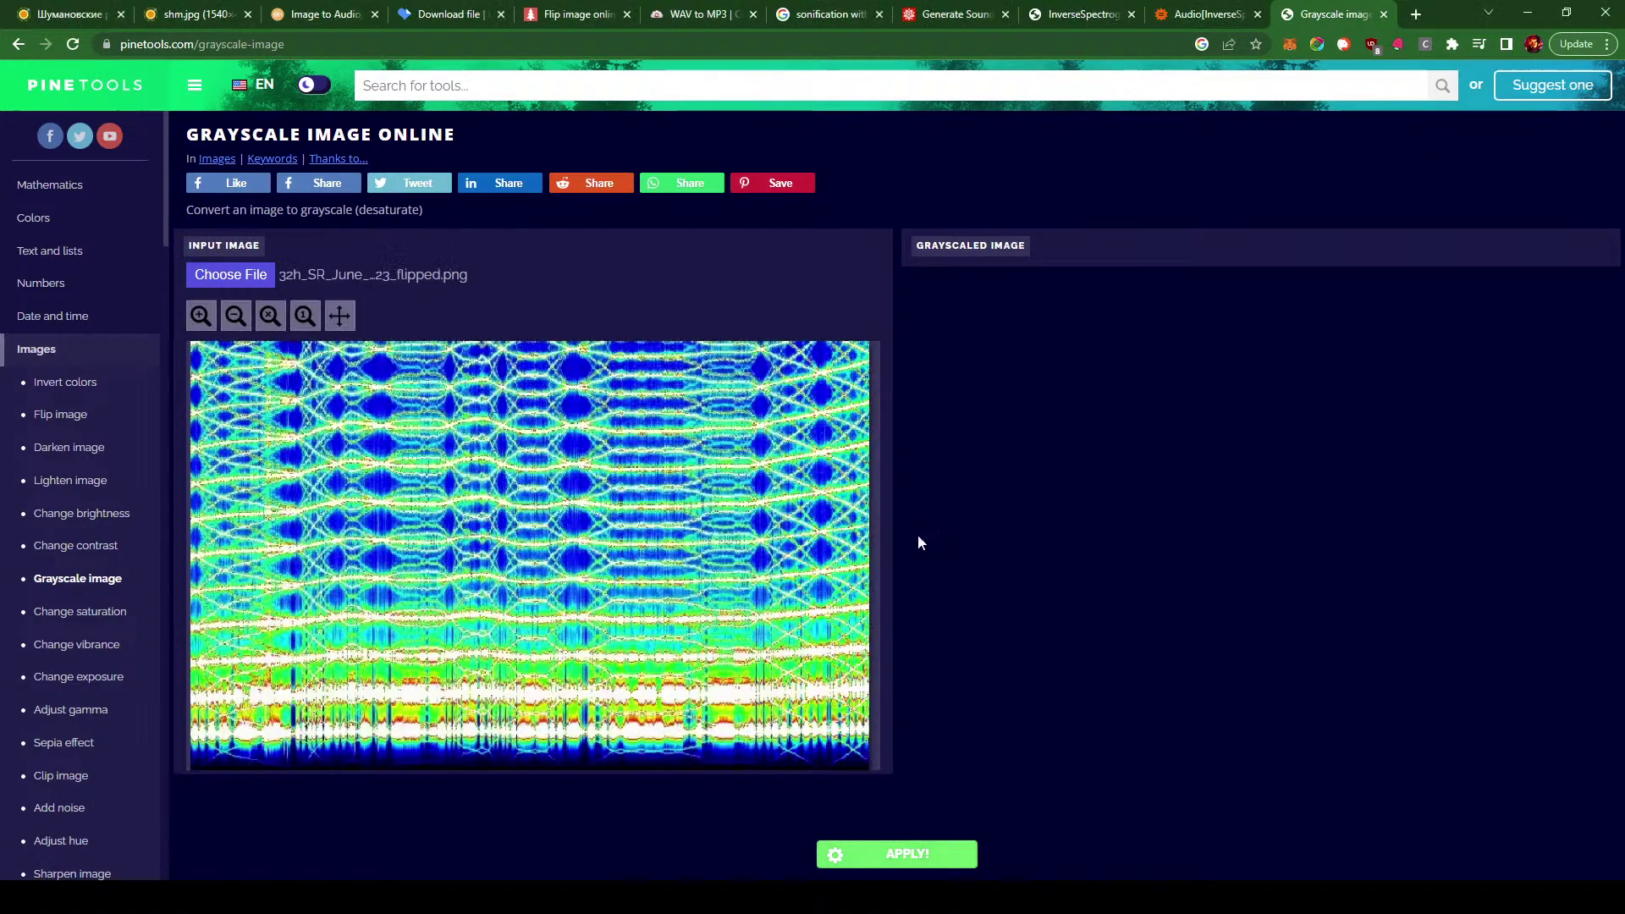
left_click(881, 858)
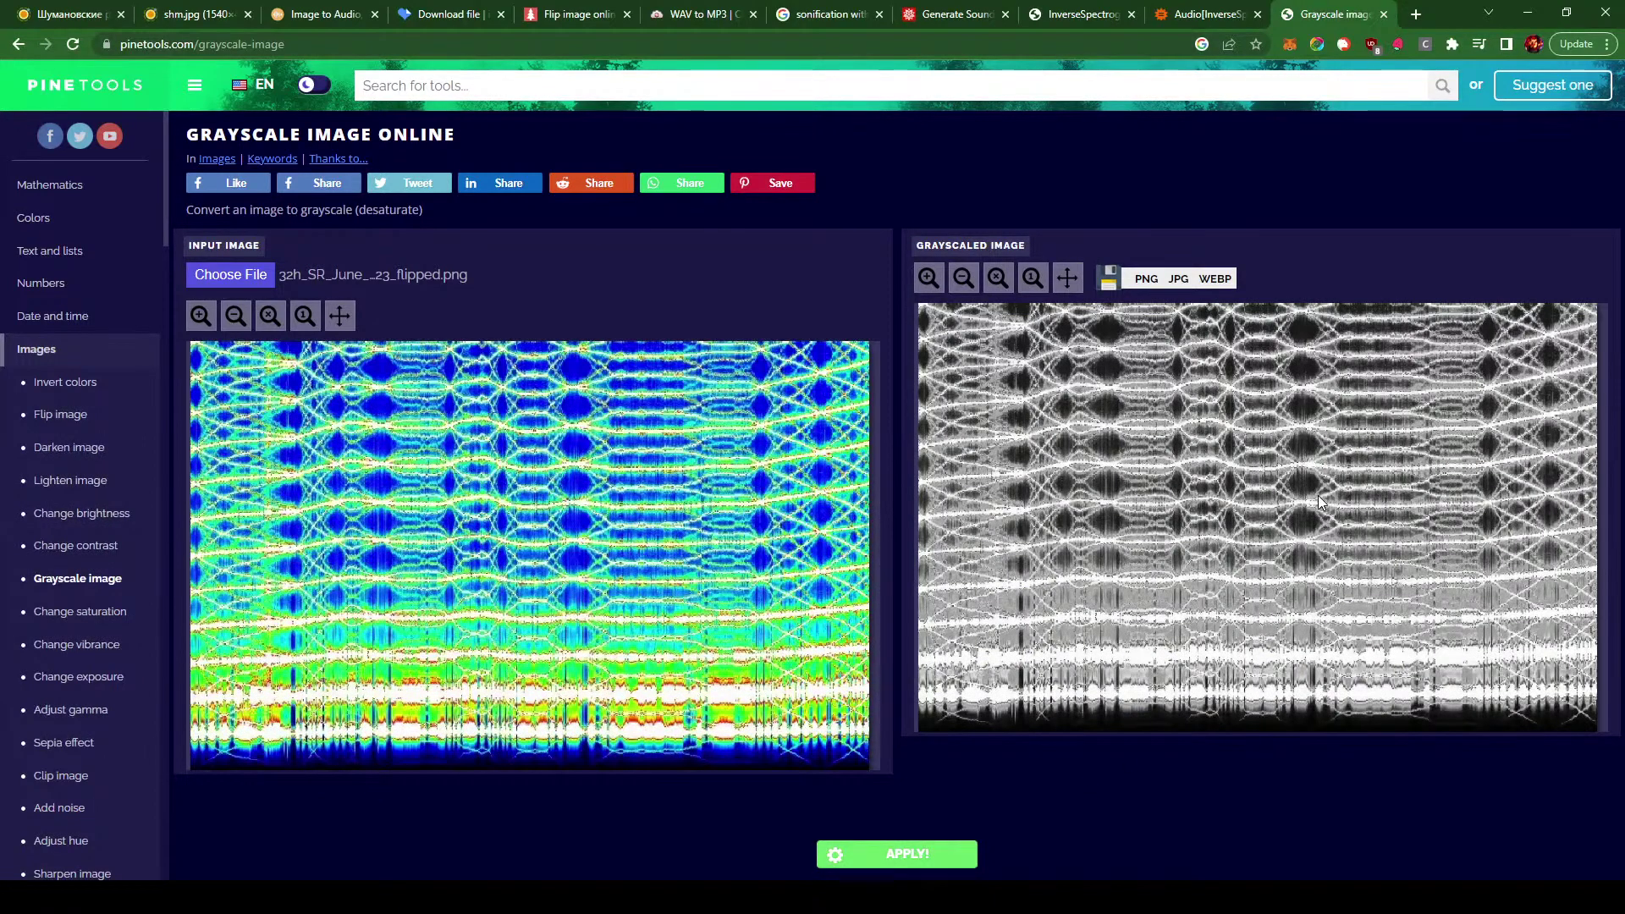
left_click(1148, 281)
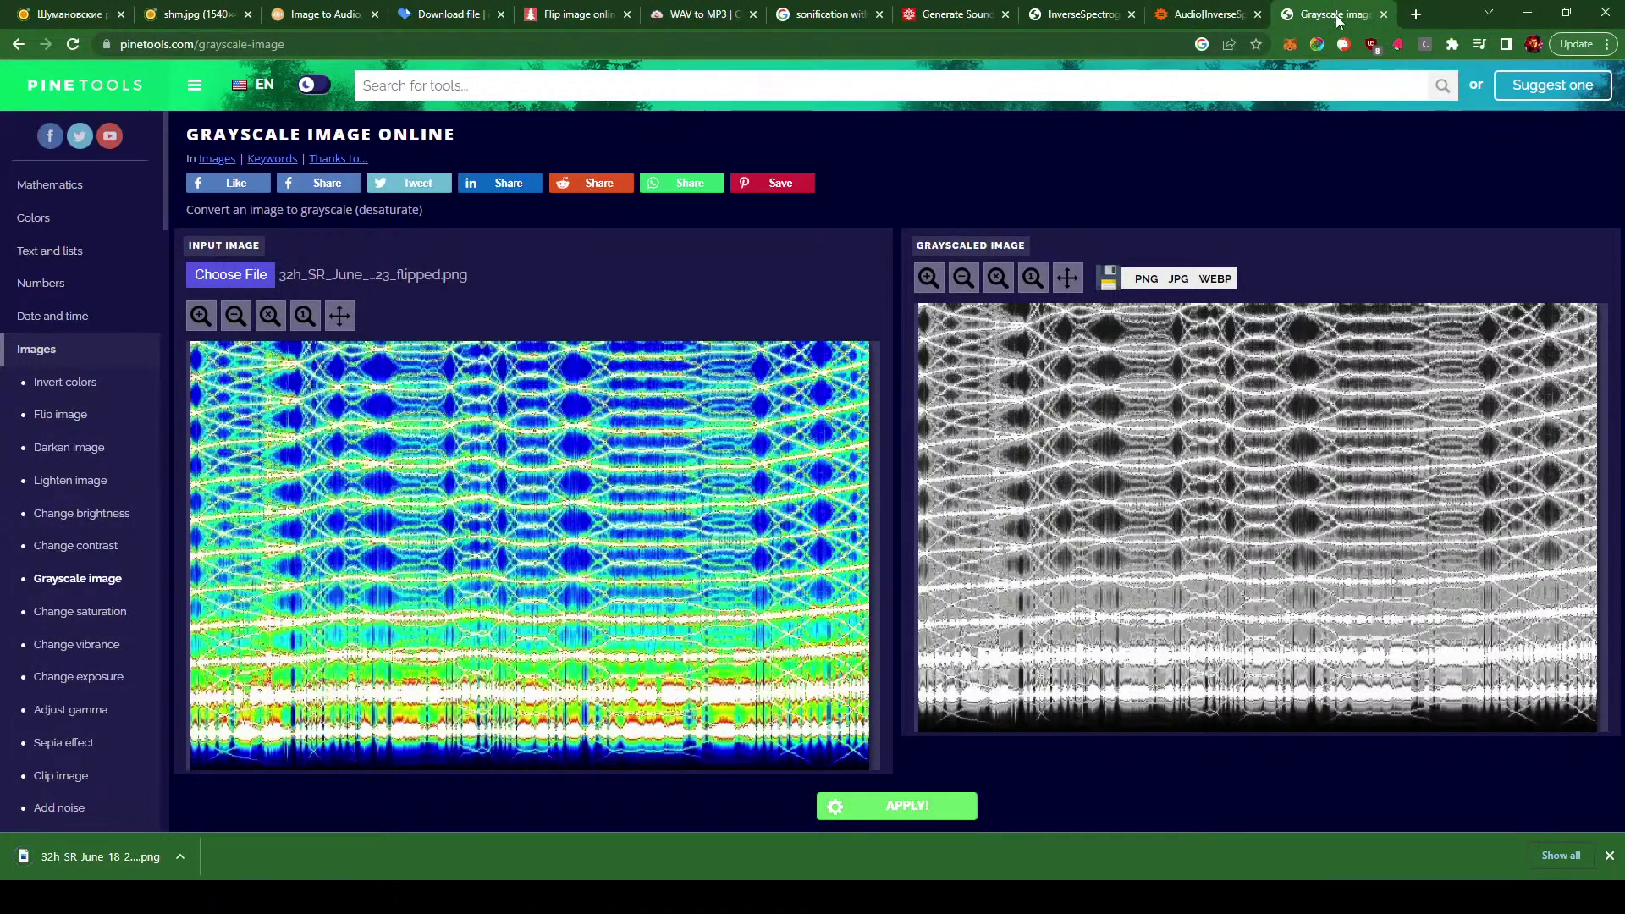
- Copy the InverseSpectrogram[img] template from the Wolfram documentation, compute it in WolframAlpha in place of the Audio expression, and review the results
left_click(1198, 19)
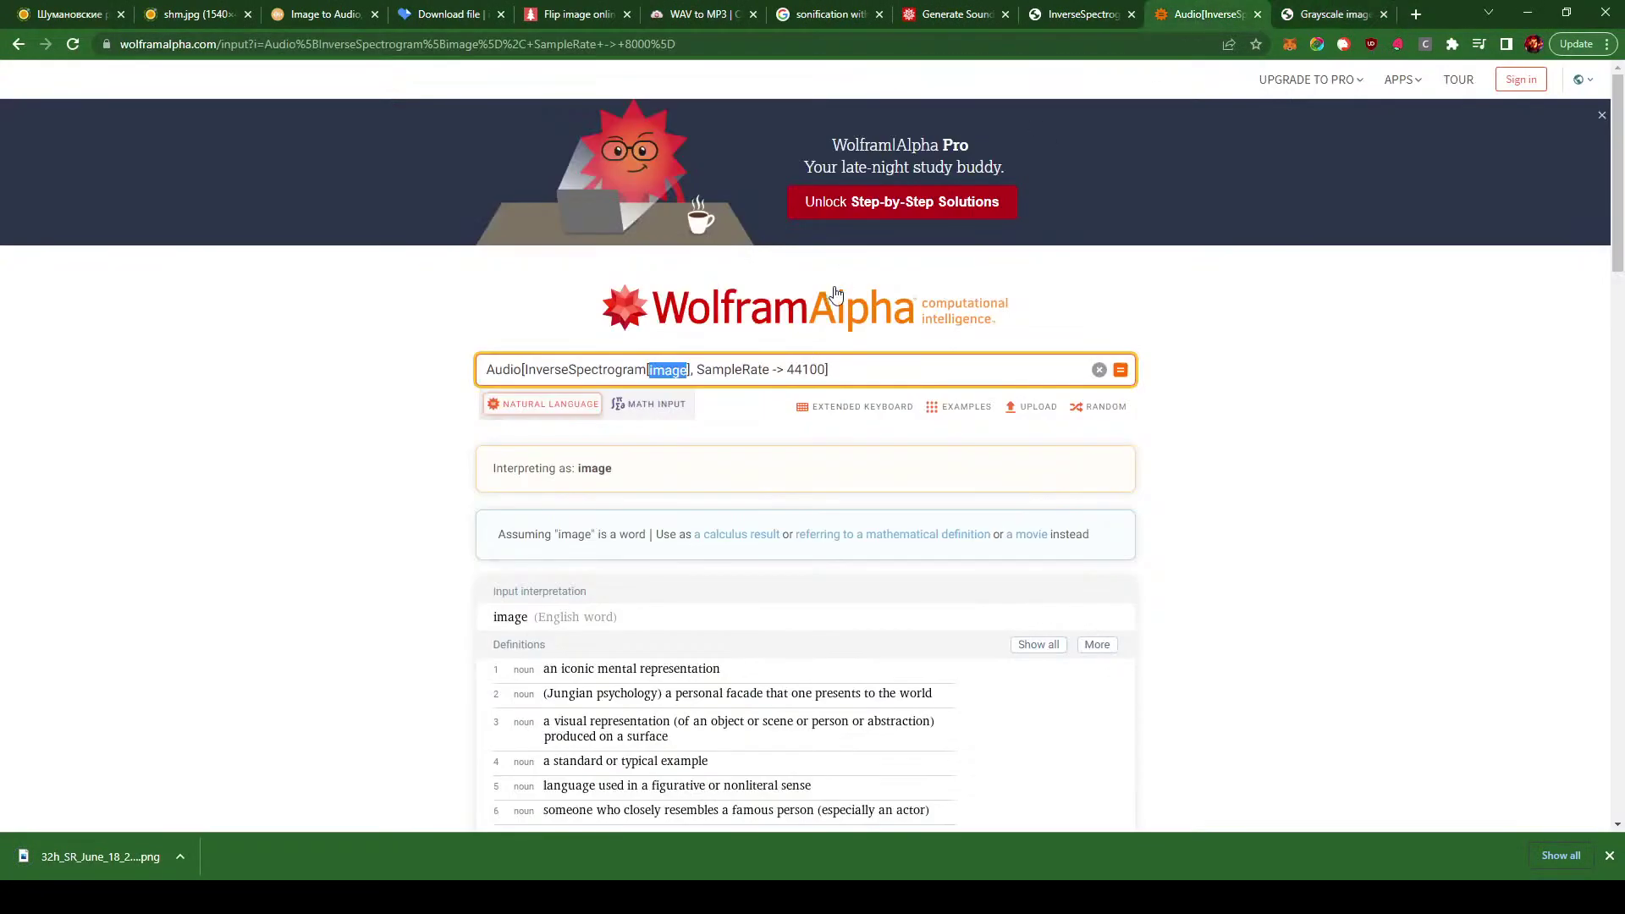
left_click(1087, 19)
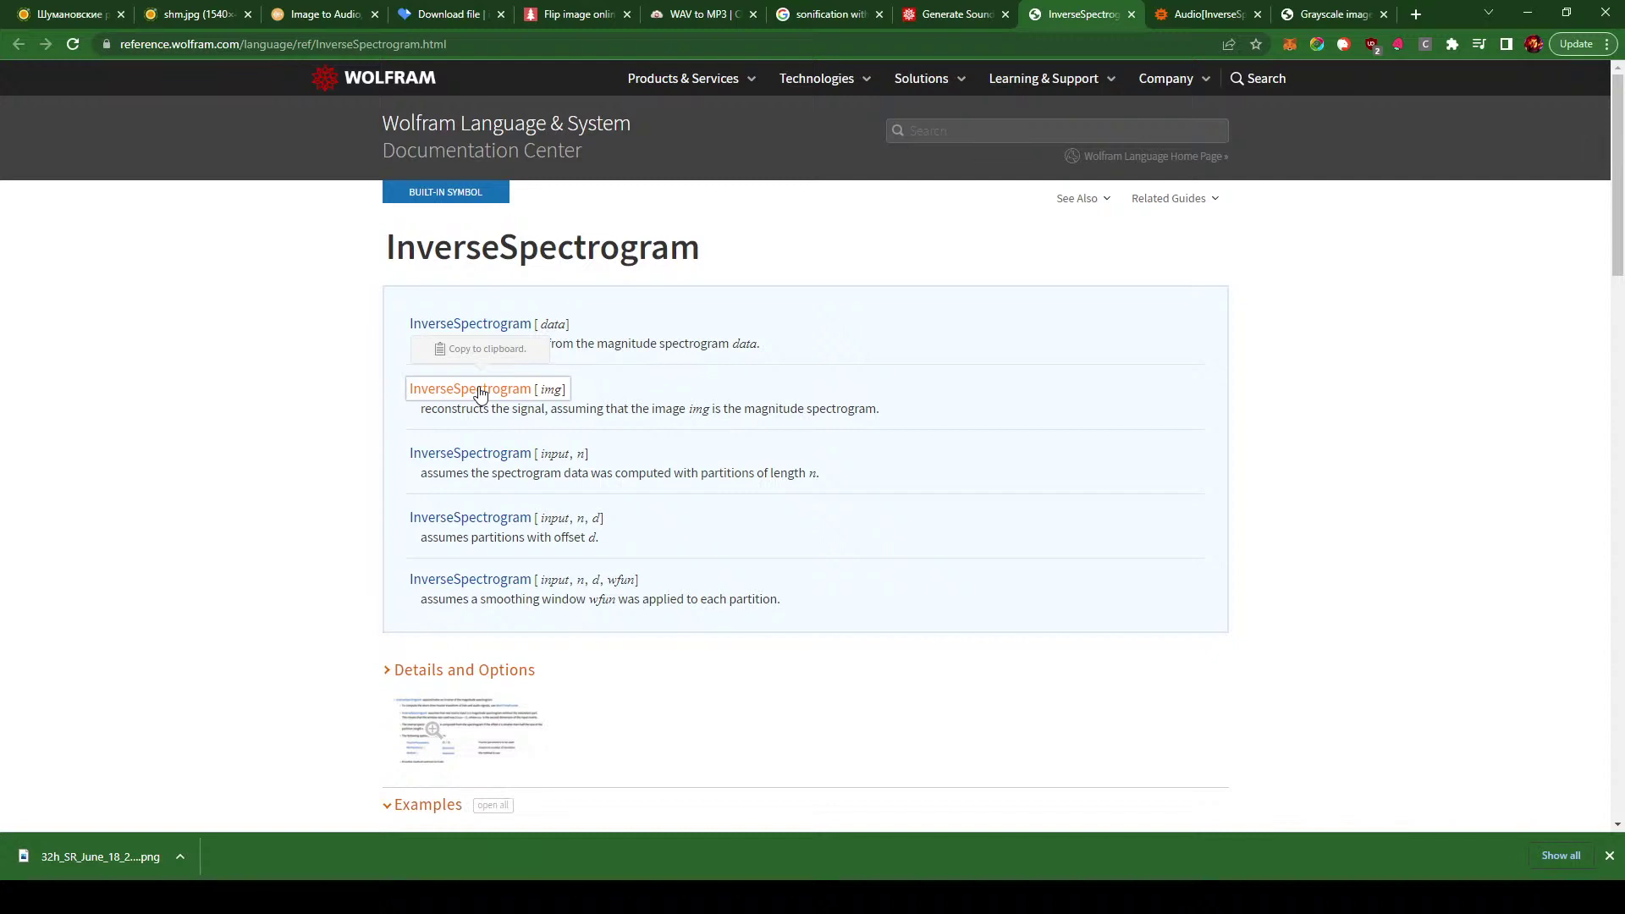
left_click(1179, 19)
triple_click(640, 372)
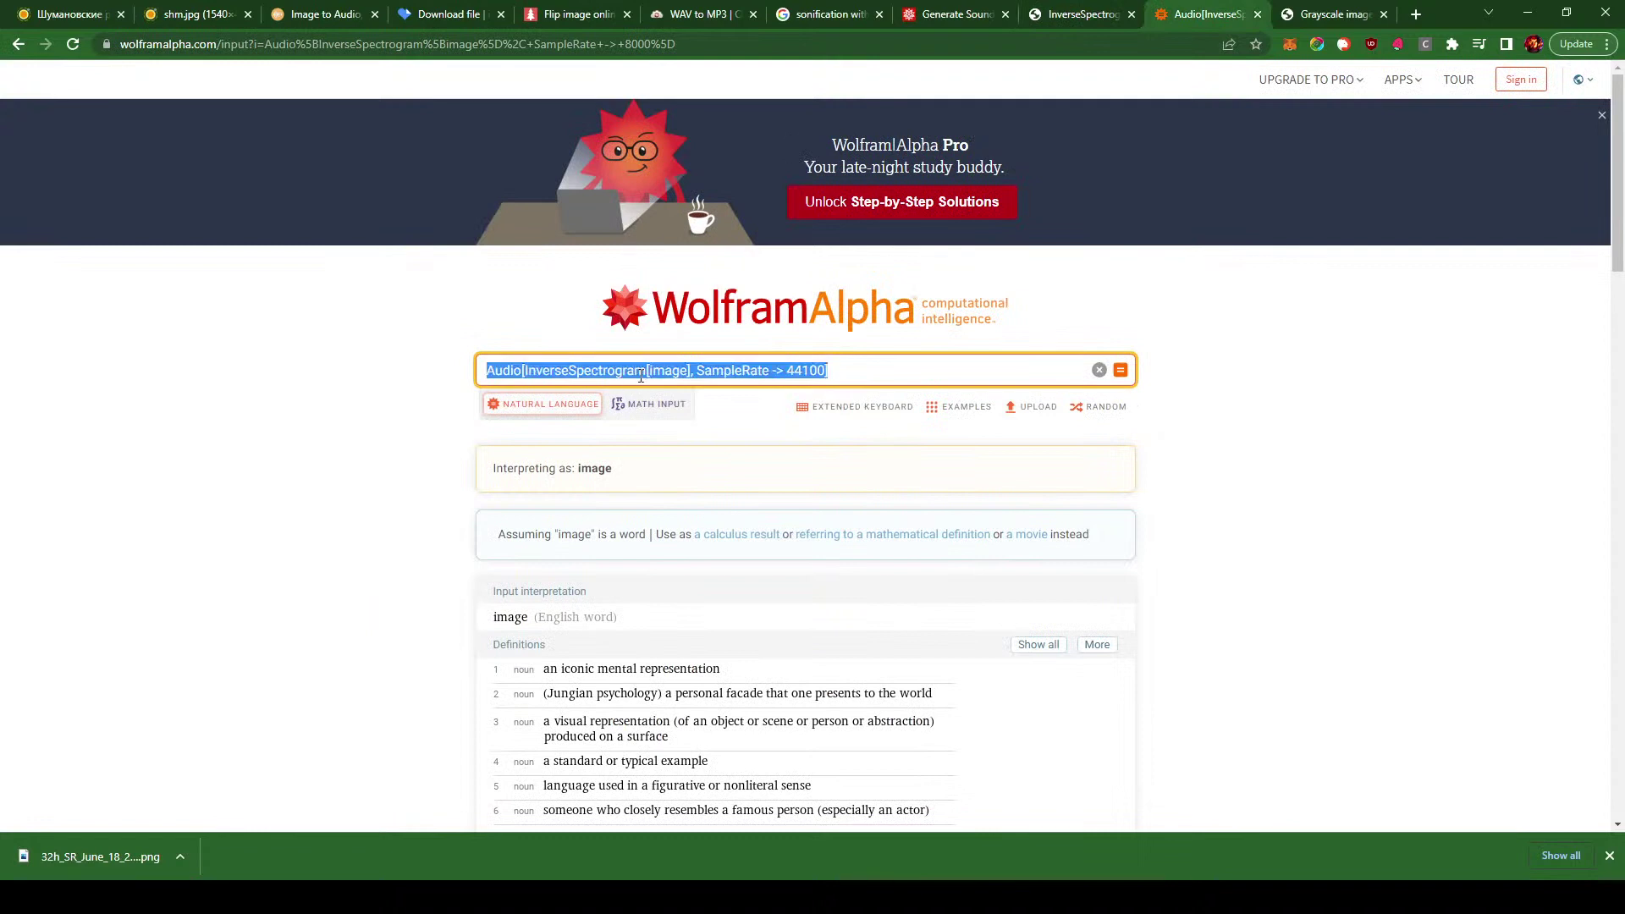
key("ctrl+v")
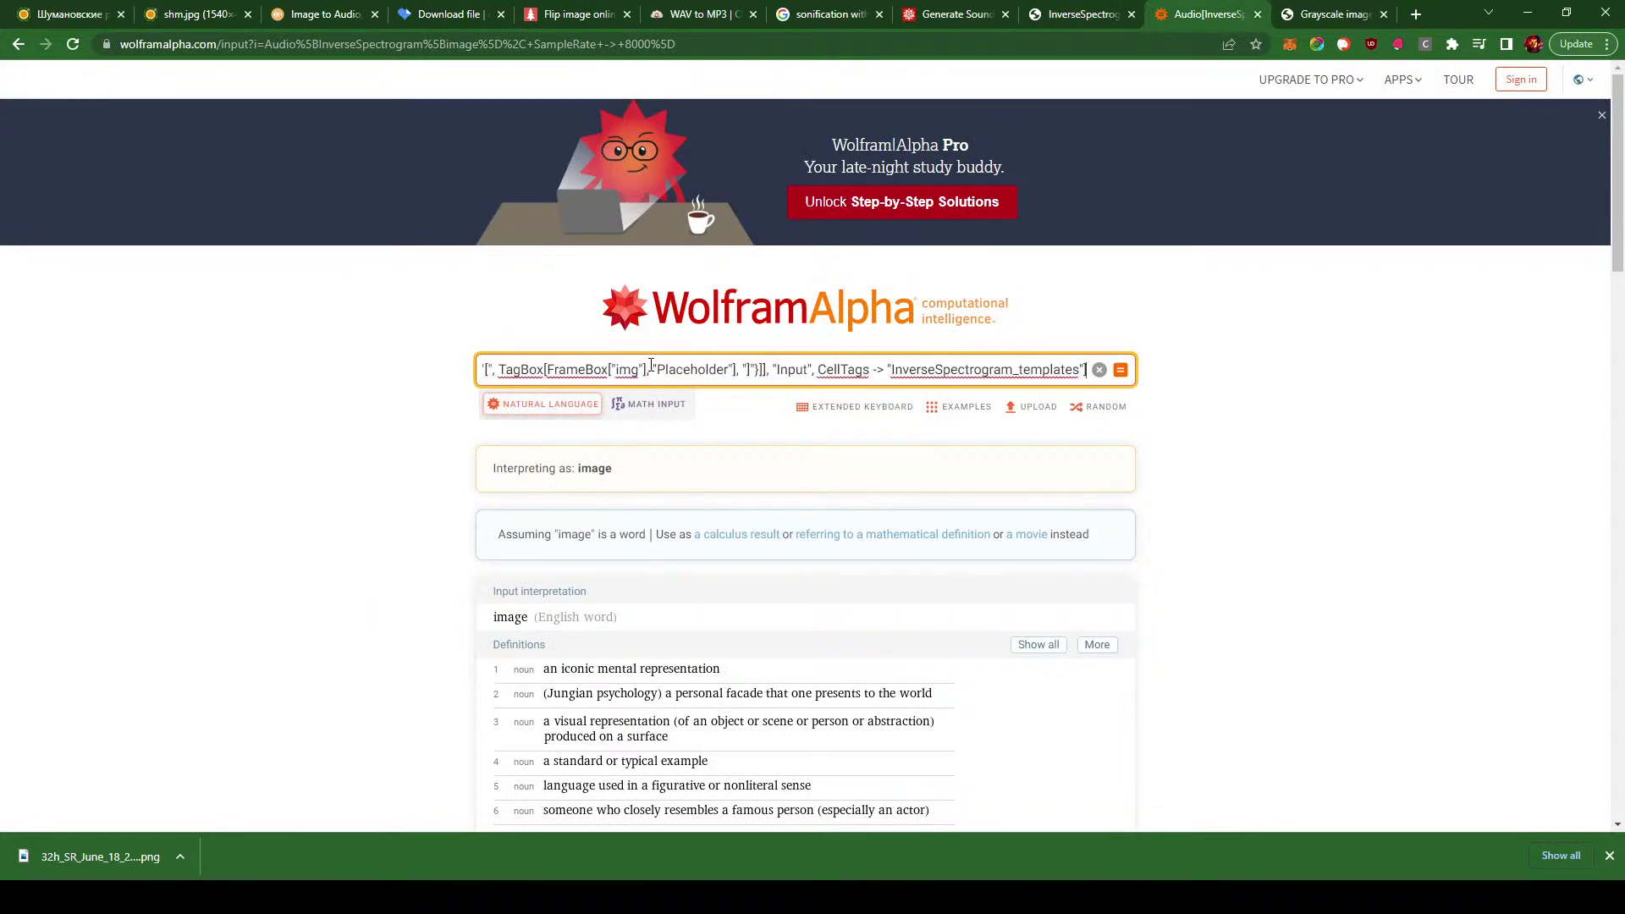
key("Return")
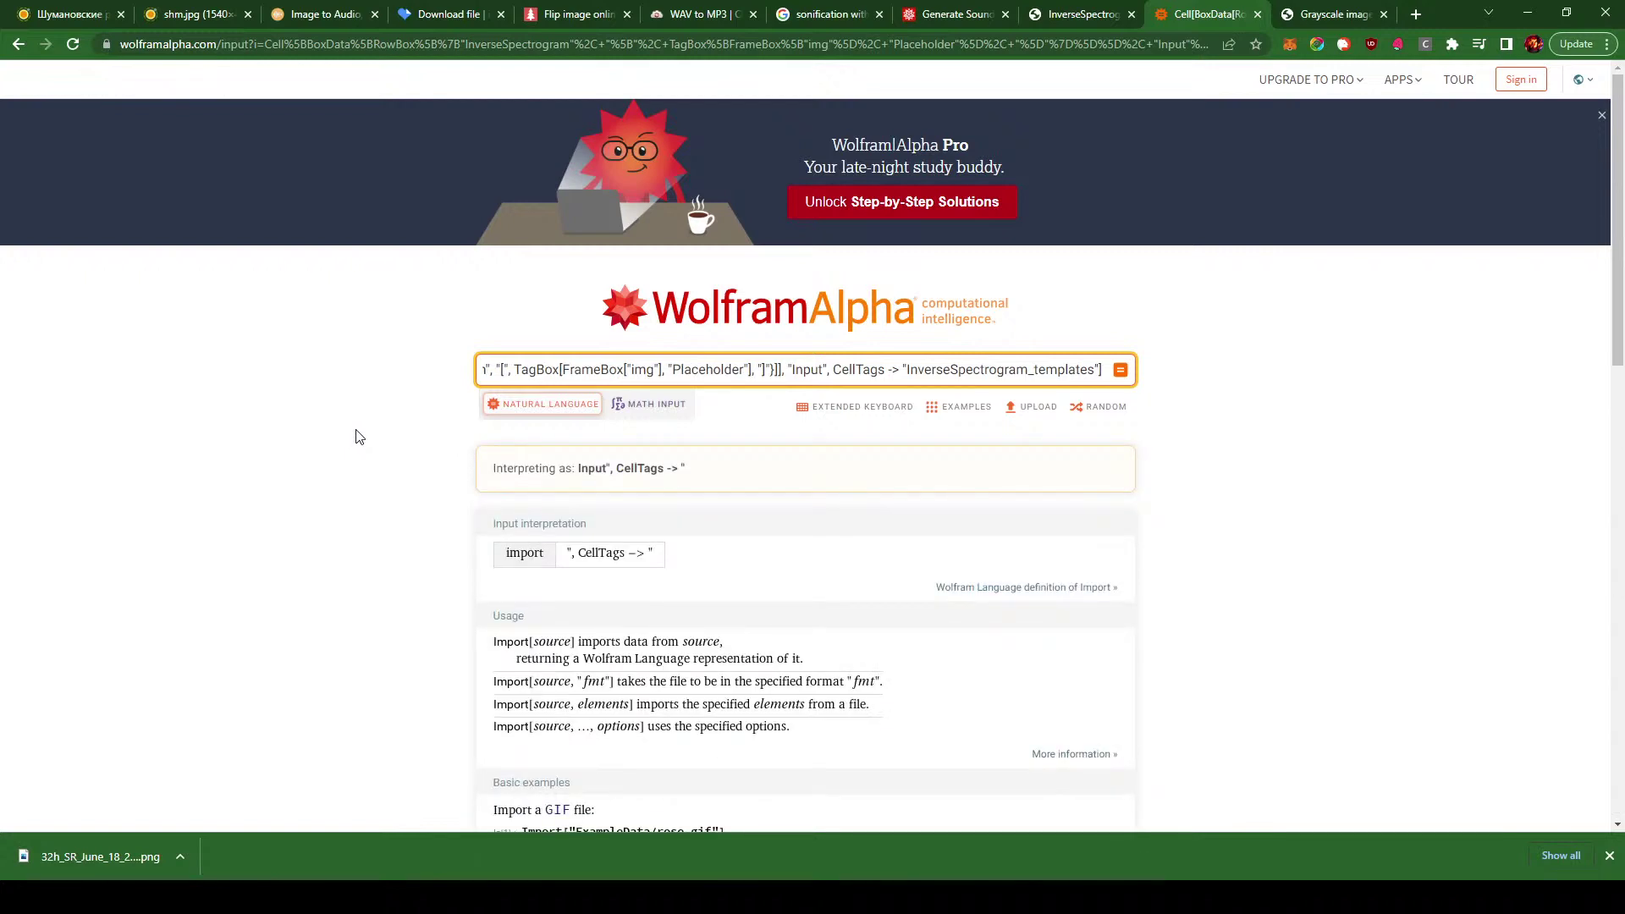
scroll(355, 437, "down", 3)
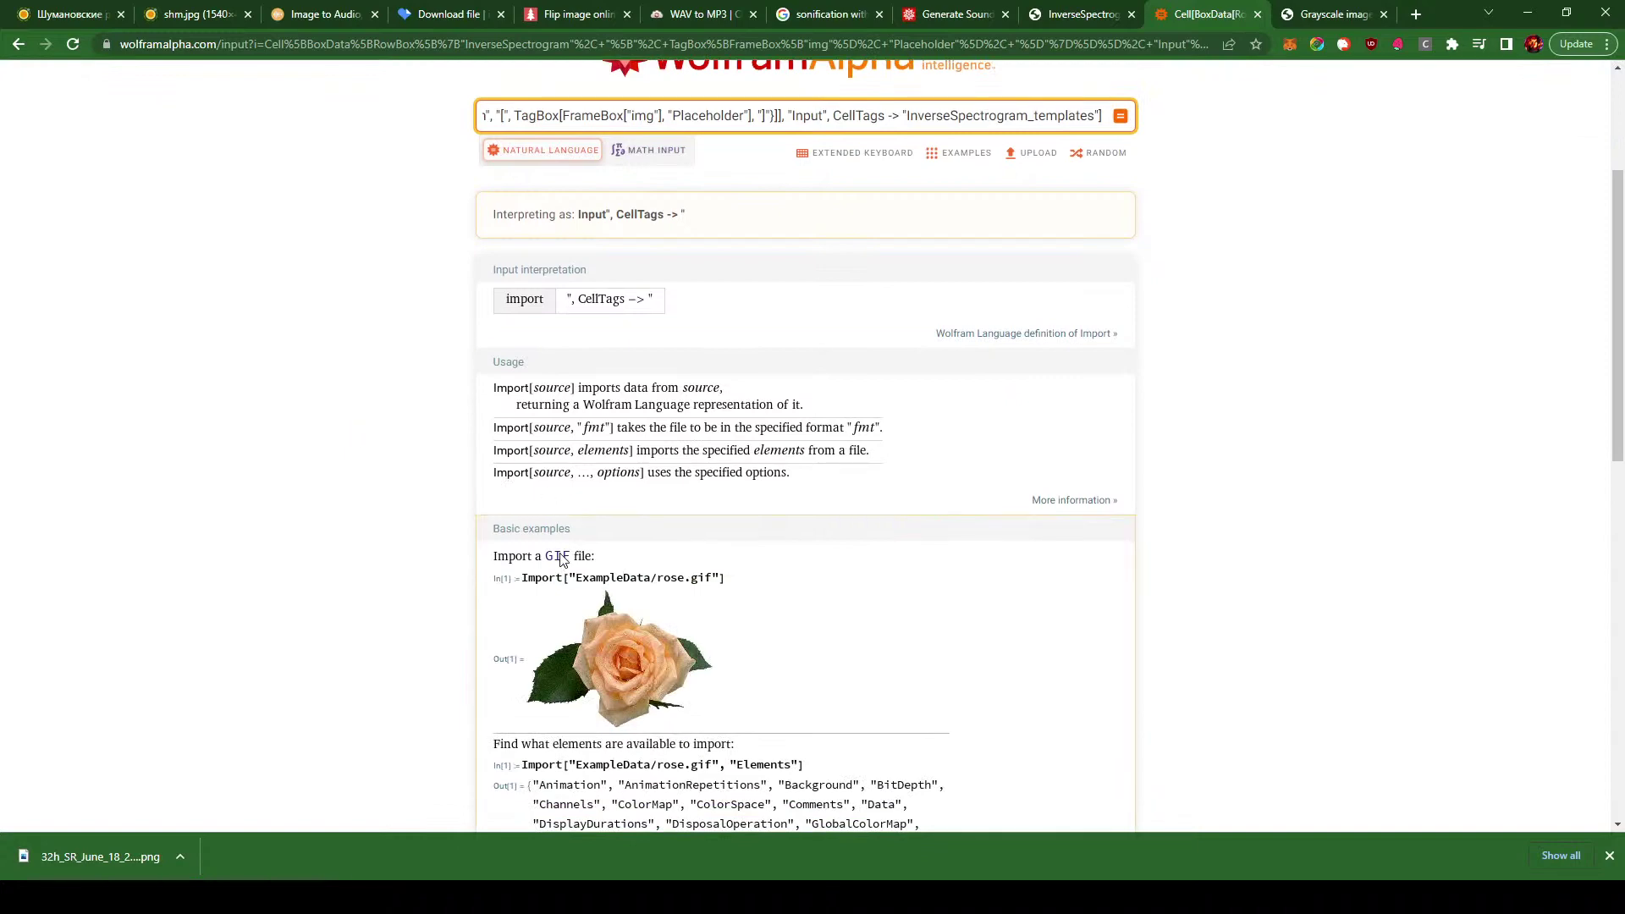
scroll(559, 560, "down", 4)
scroll(560, 558, "down", 7)
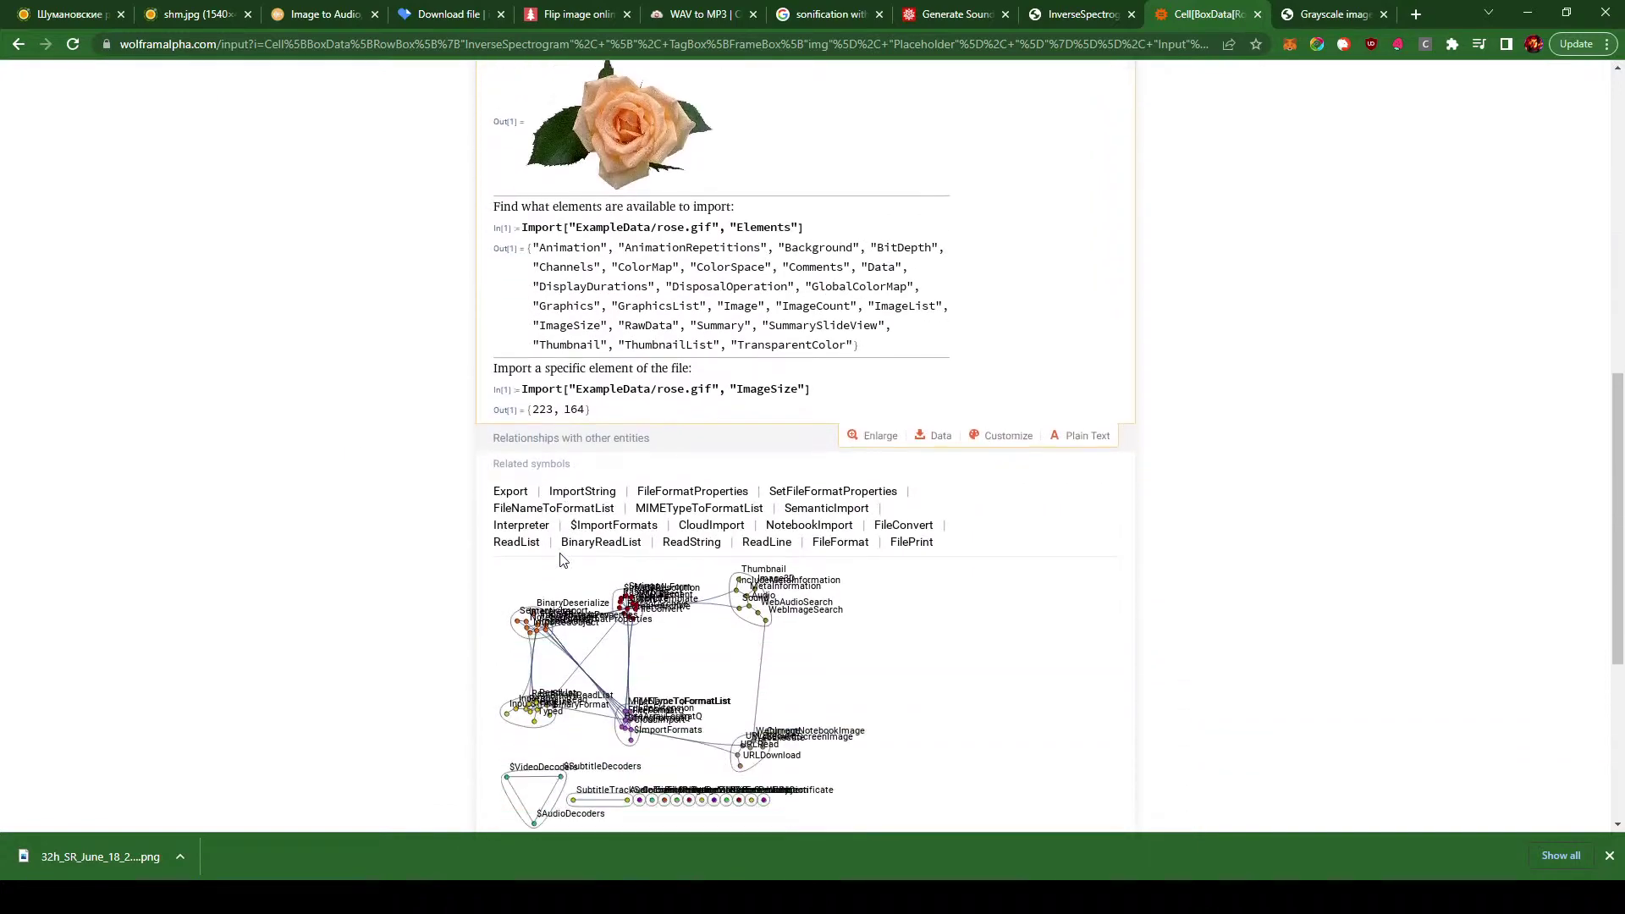
scroll(560, 555, "up", 15)
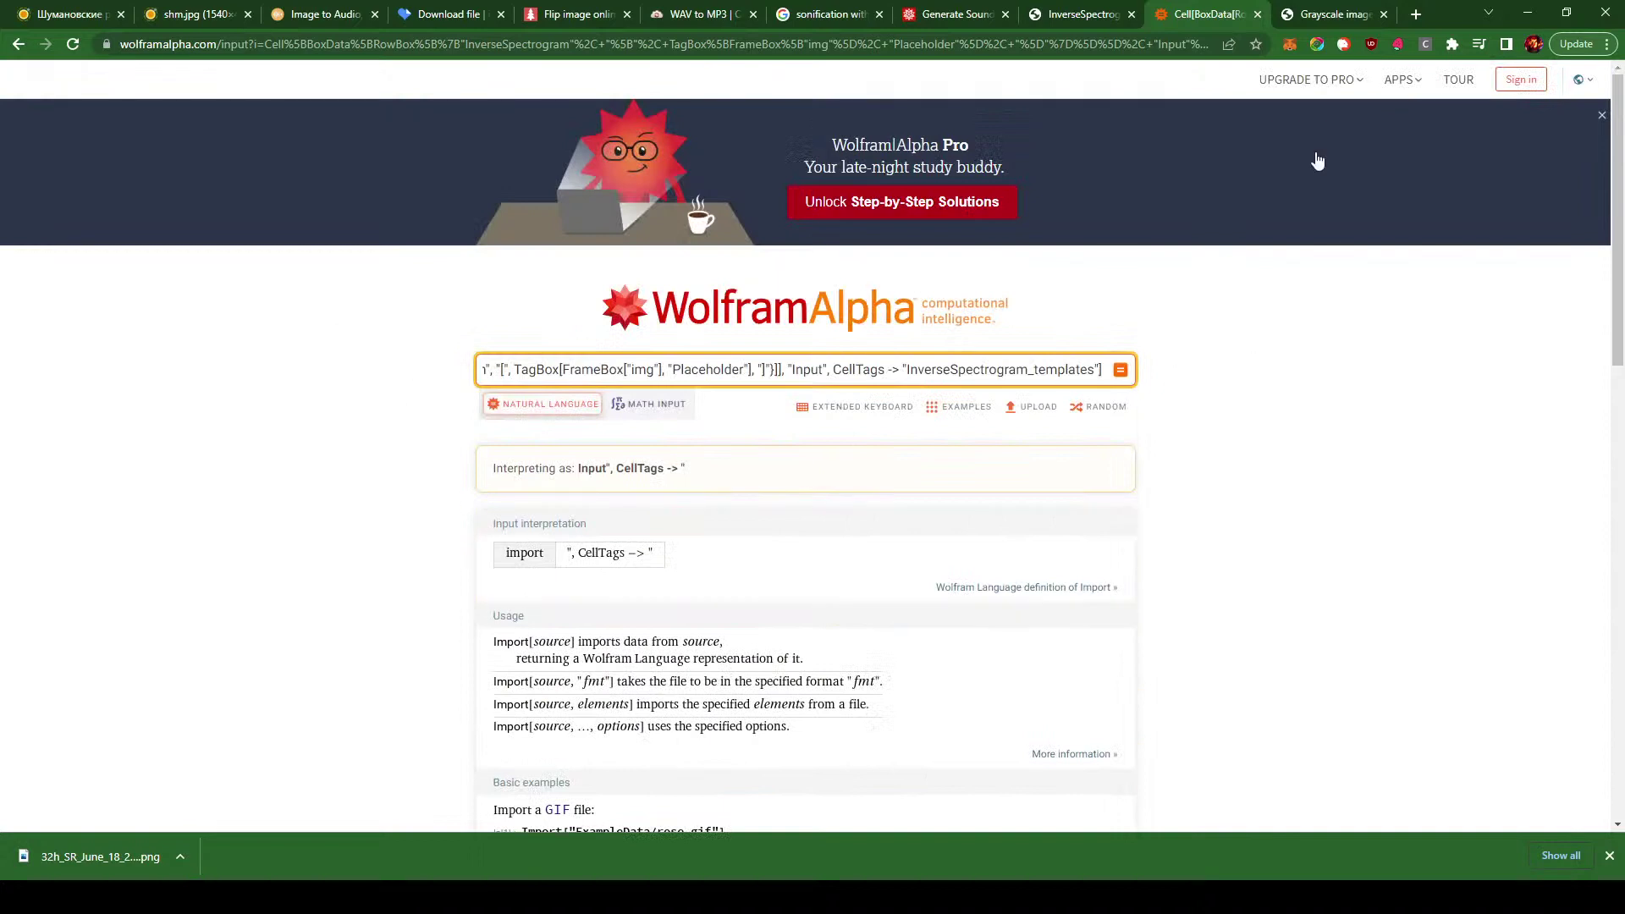
- Copy the InverseSpectrogram[img] template from the documentation again and replace the whole WolframAlpha query with it
left_click(1049, 17)
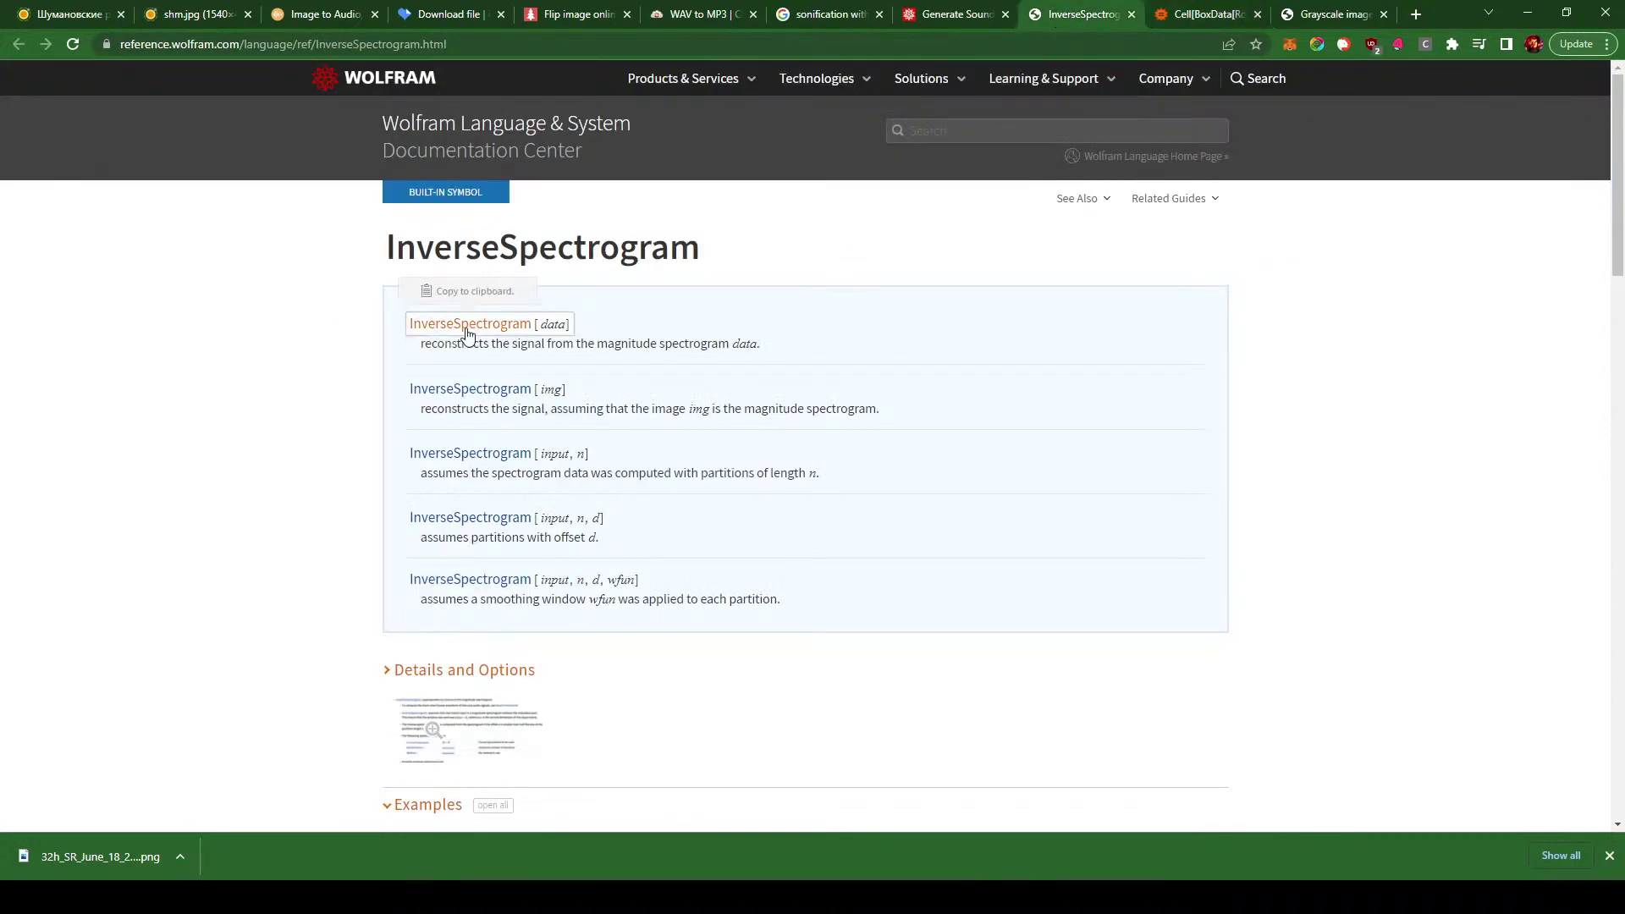
left_click(508, 394)
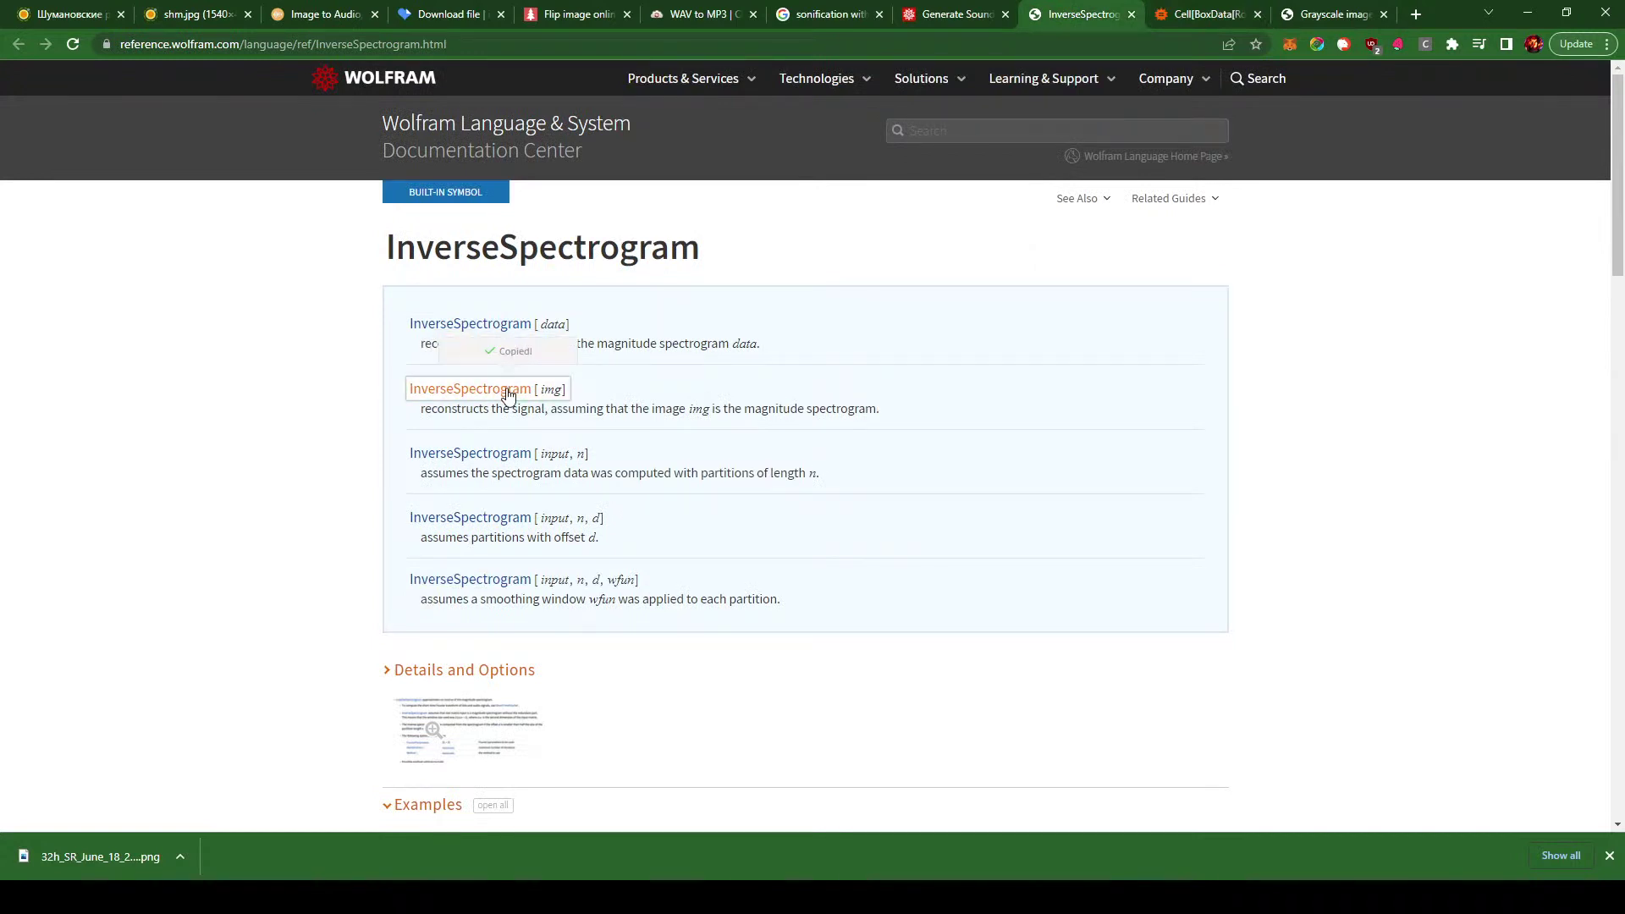
left_click(1176, 19)
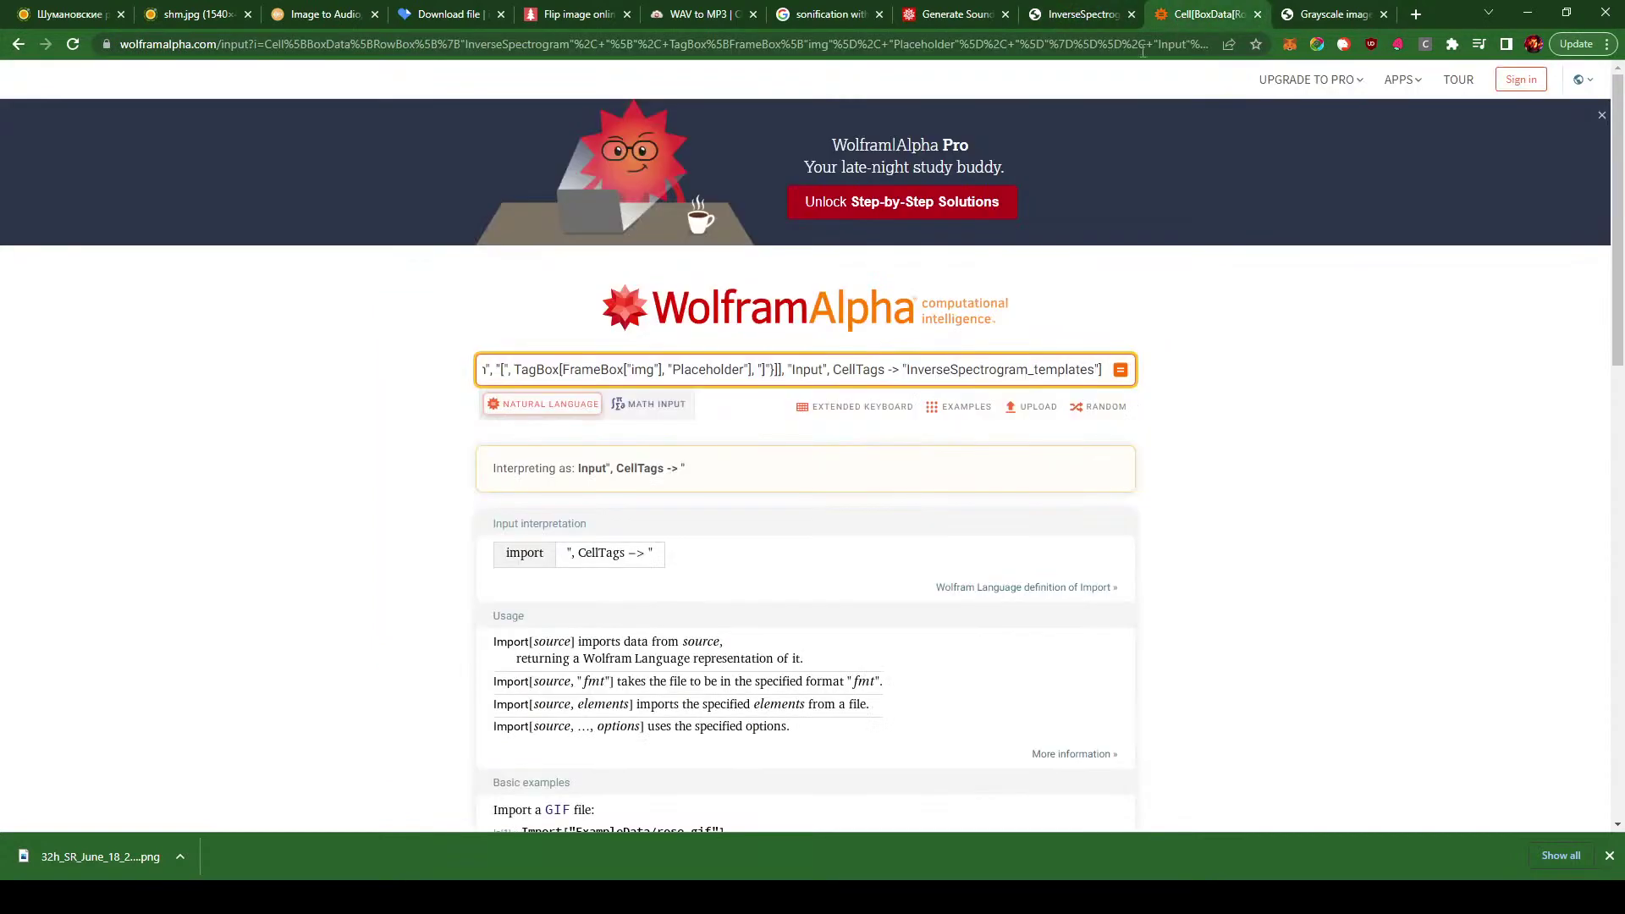
triple_click(647, 381)
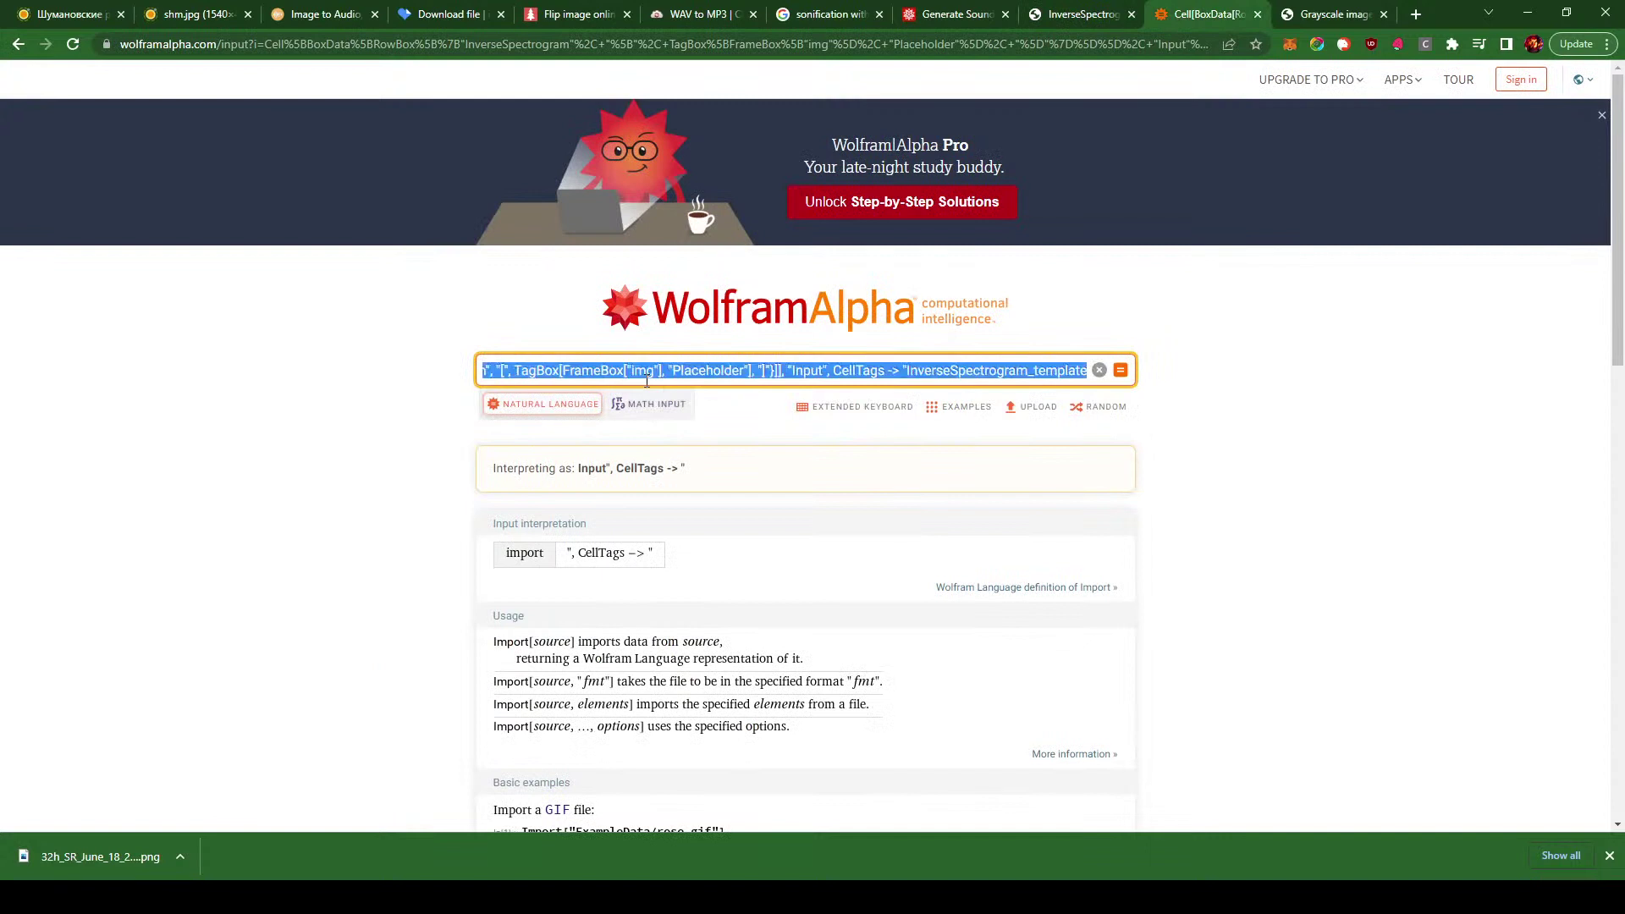
key("ctrl+v")
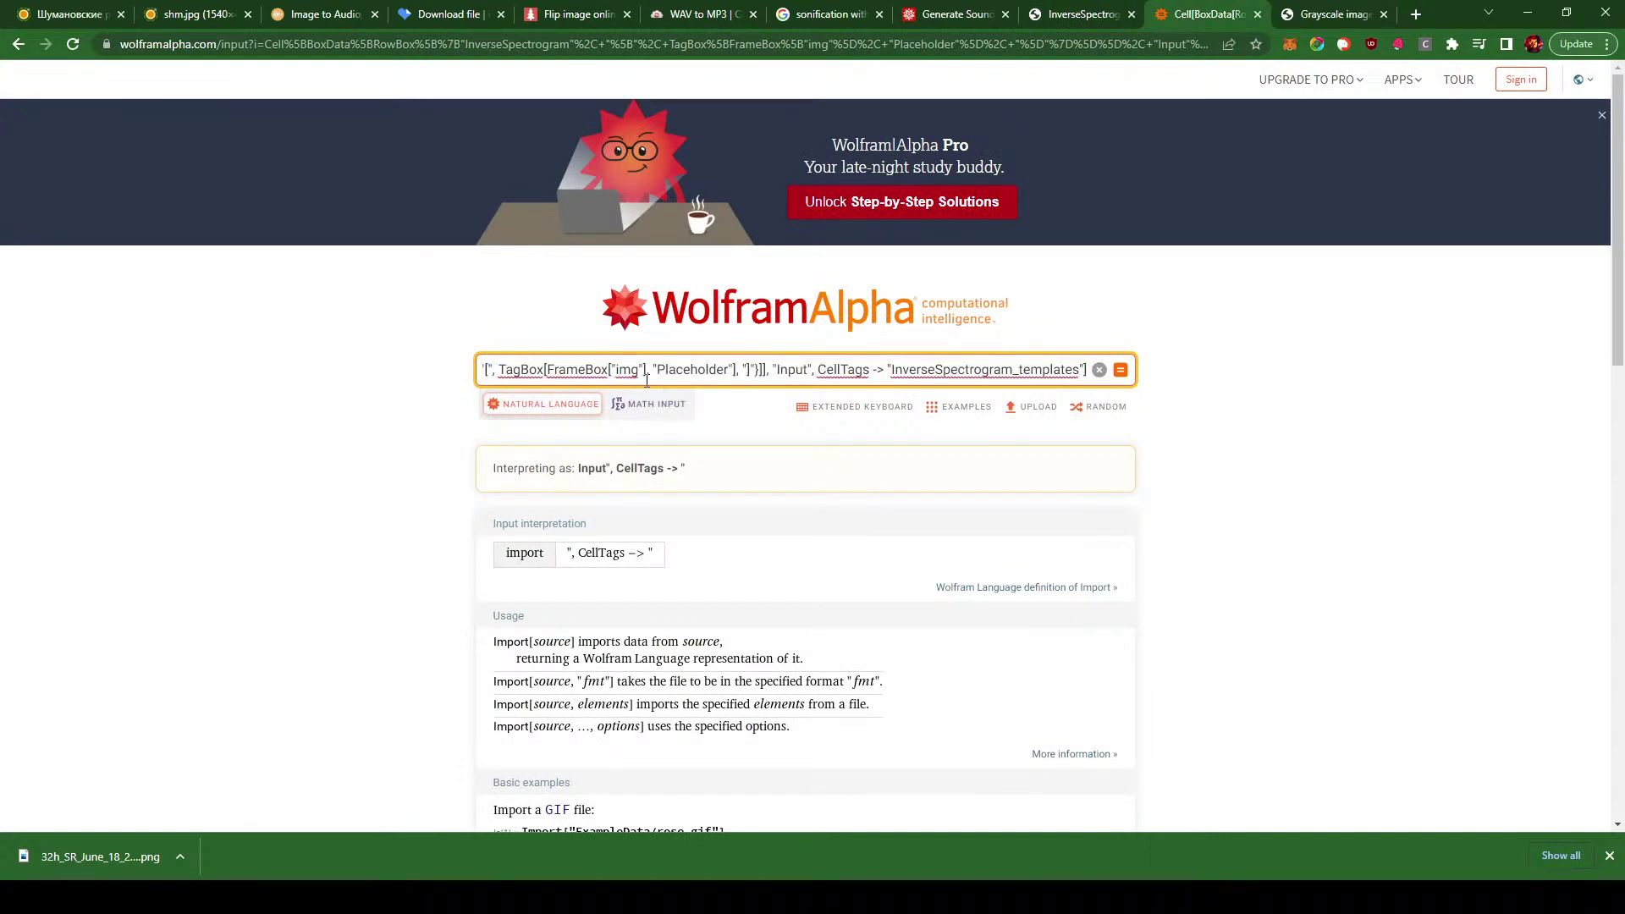
key("End")
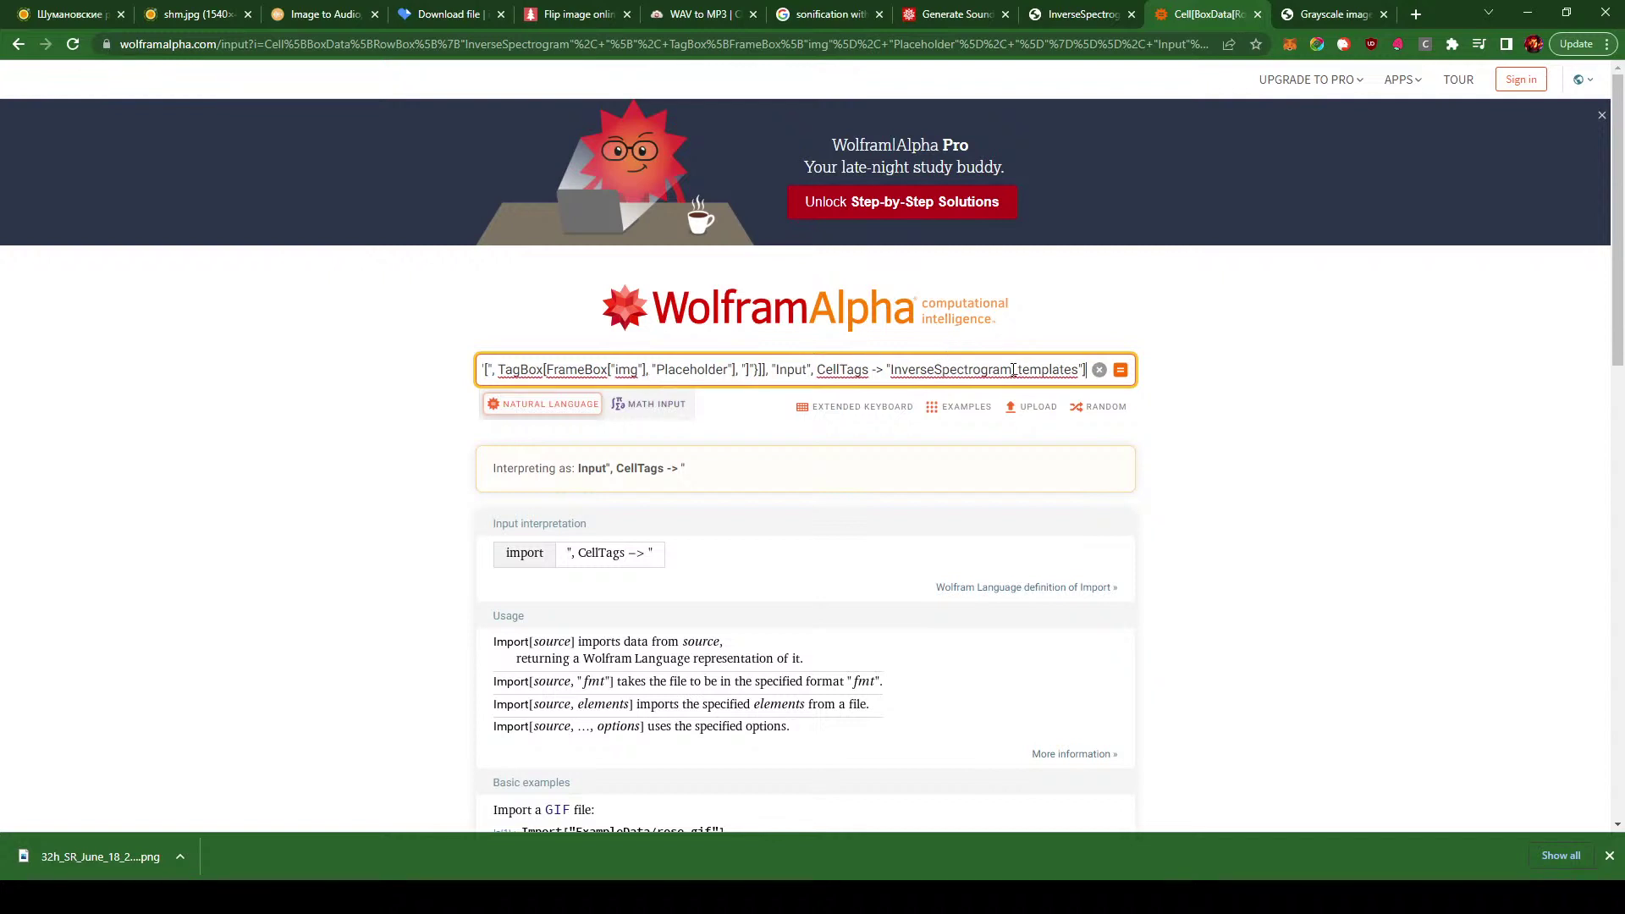
- Switch the WolframAlpha query to math input, compute the pasted InverseSpectrogram template and review the results
key("Home")
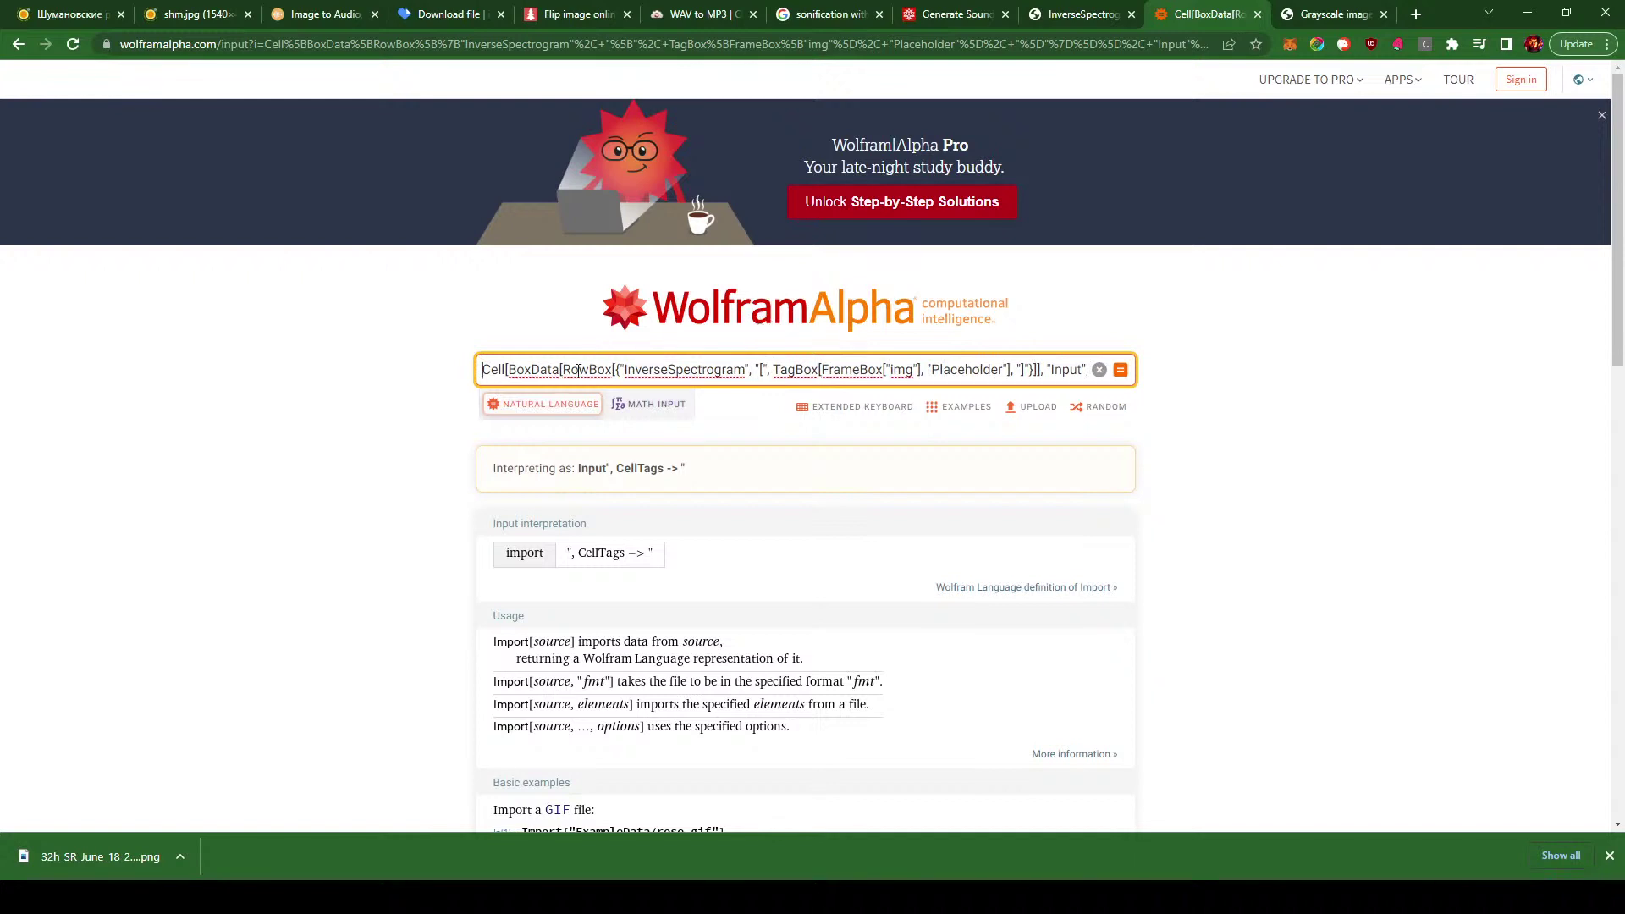
left_click(656, 405)
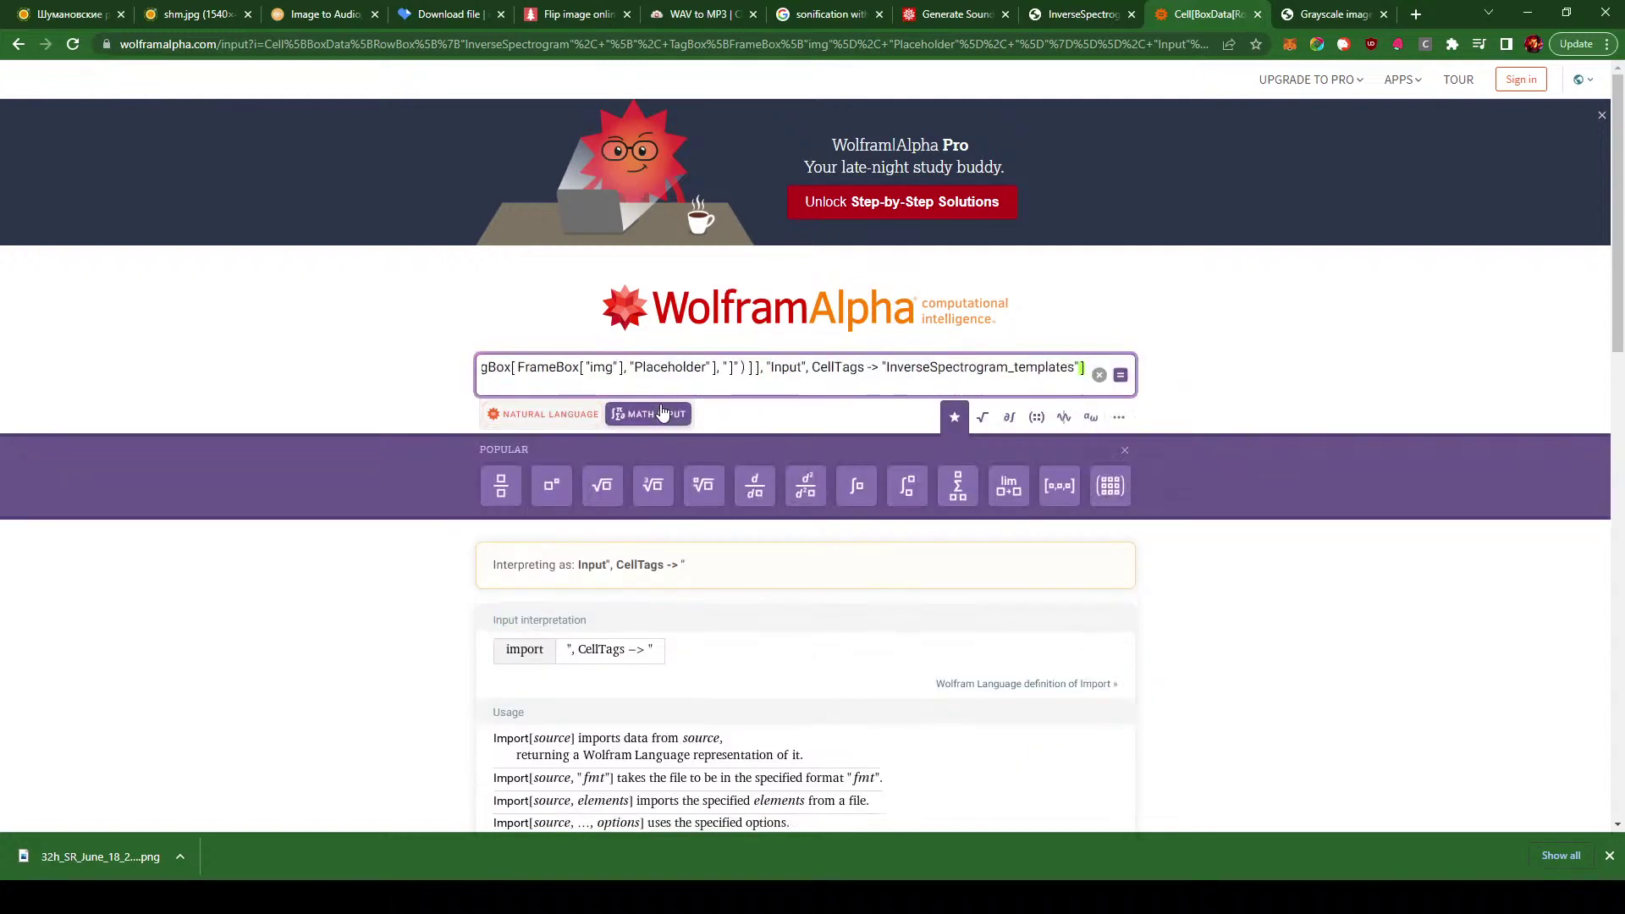
left_click(653, 368)
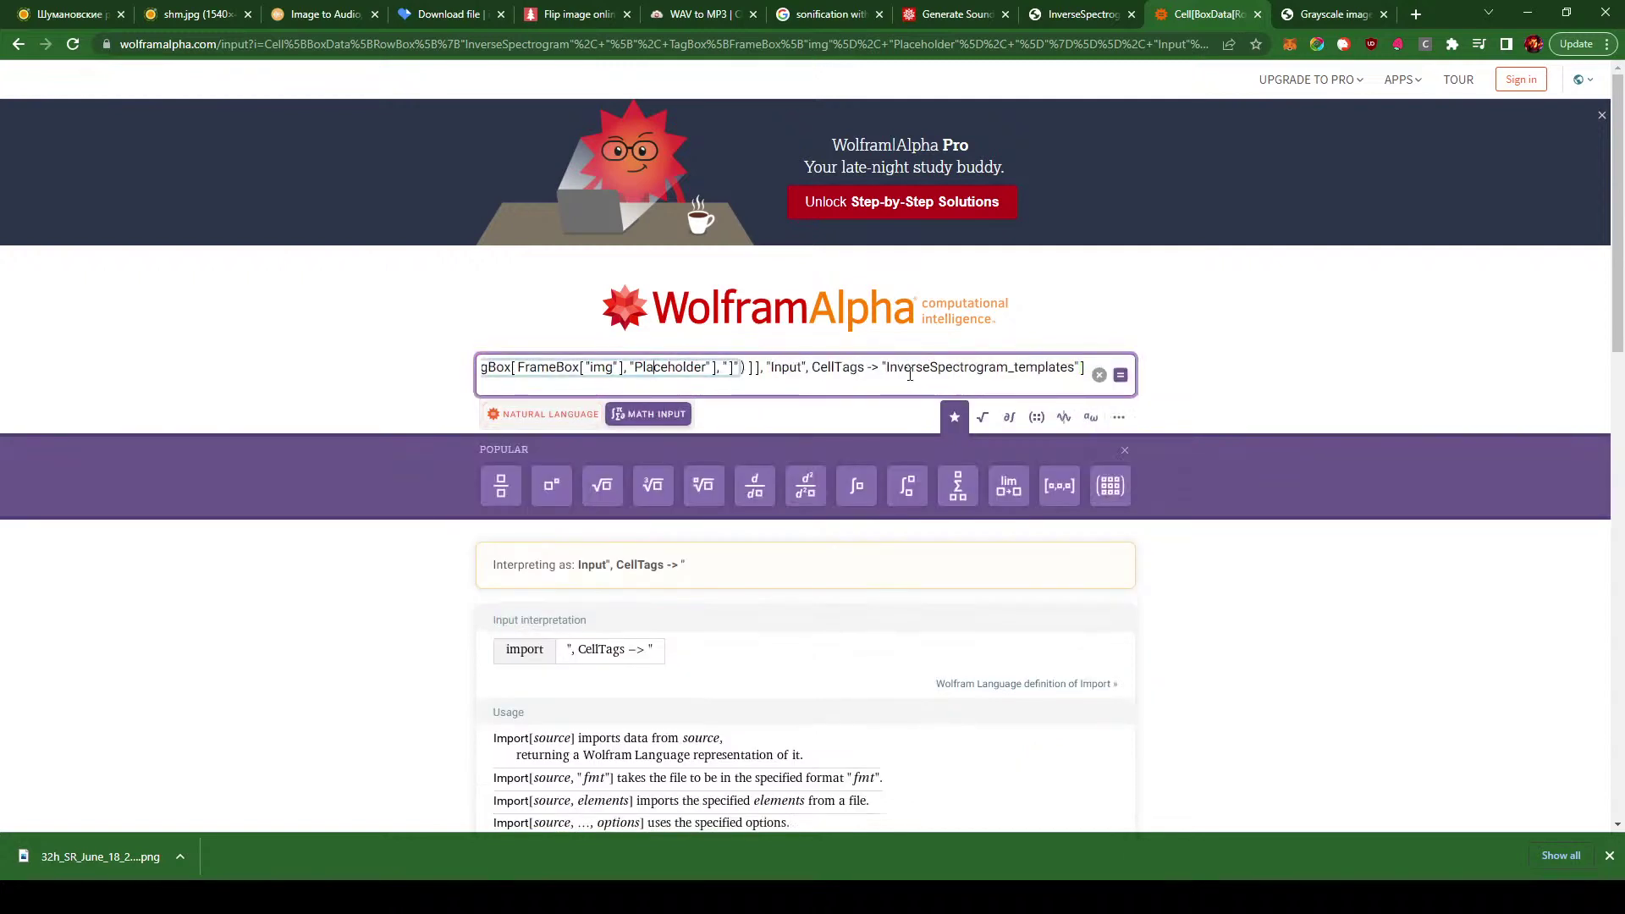
key("Return")
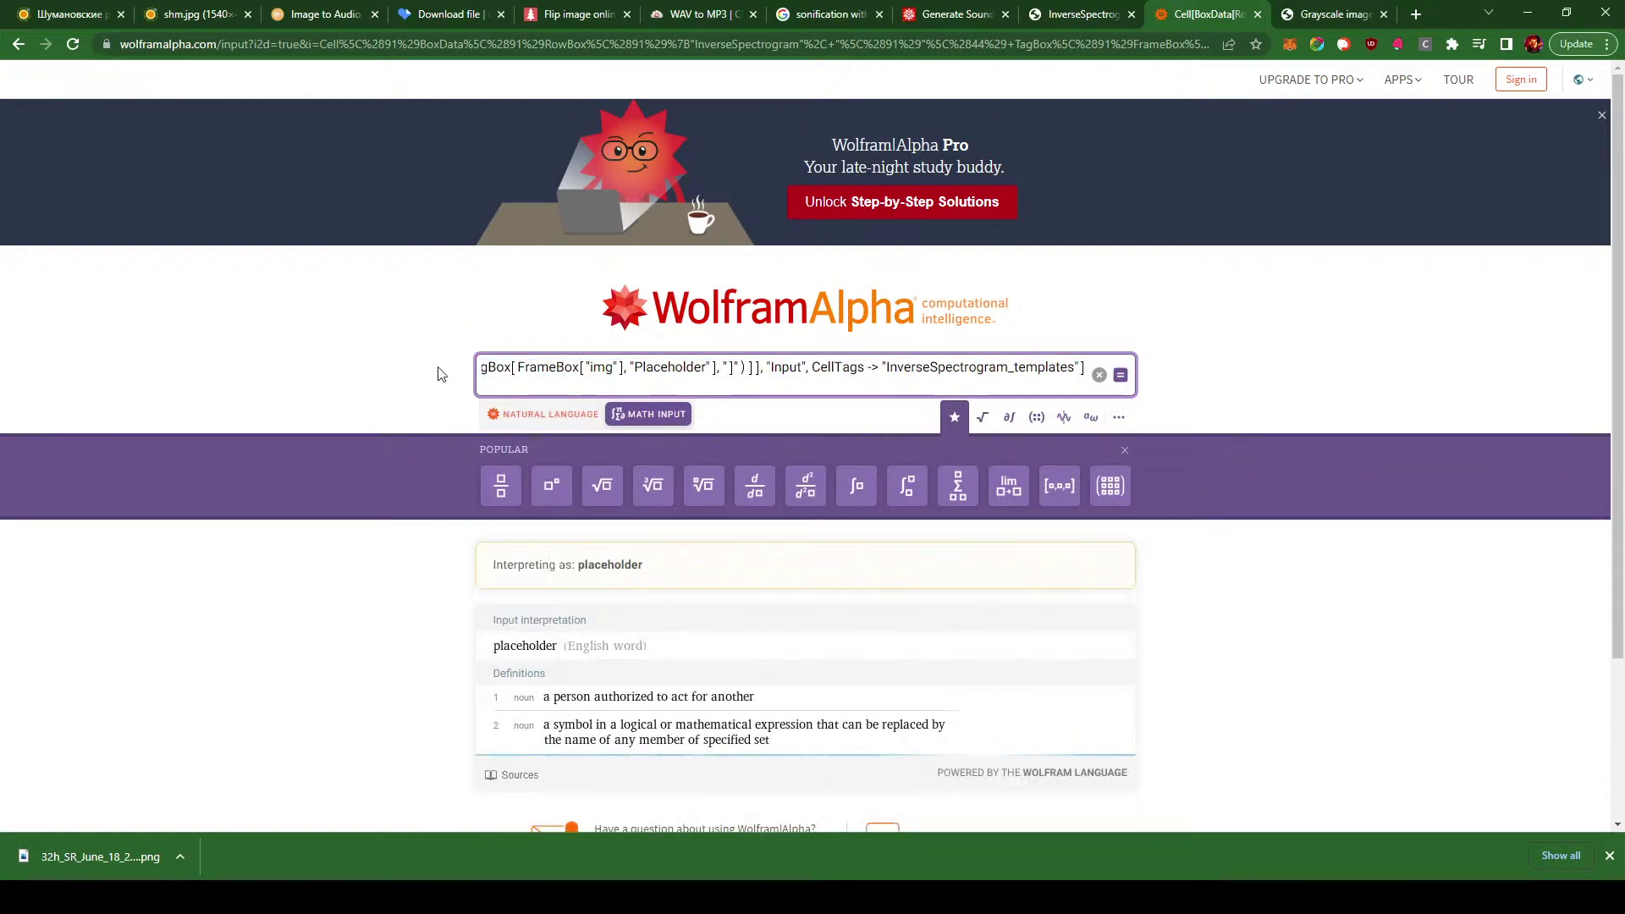
scroll(438, 374, "down", 4)
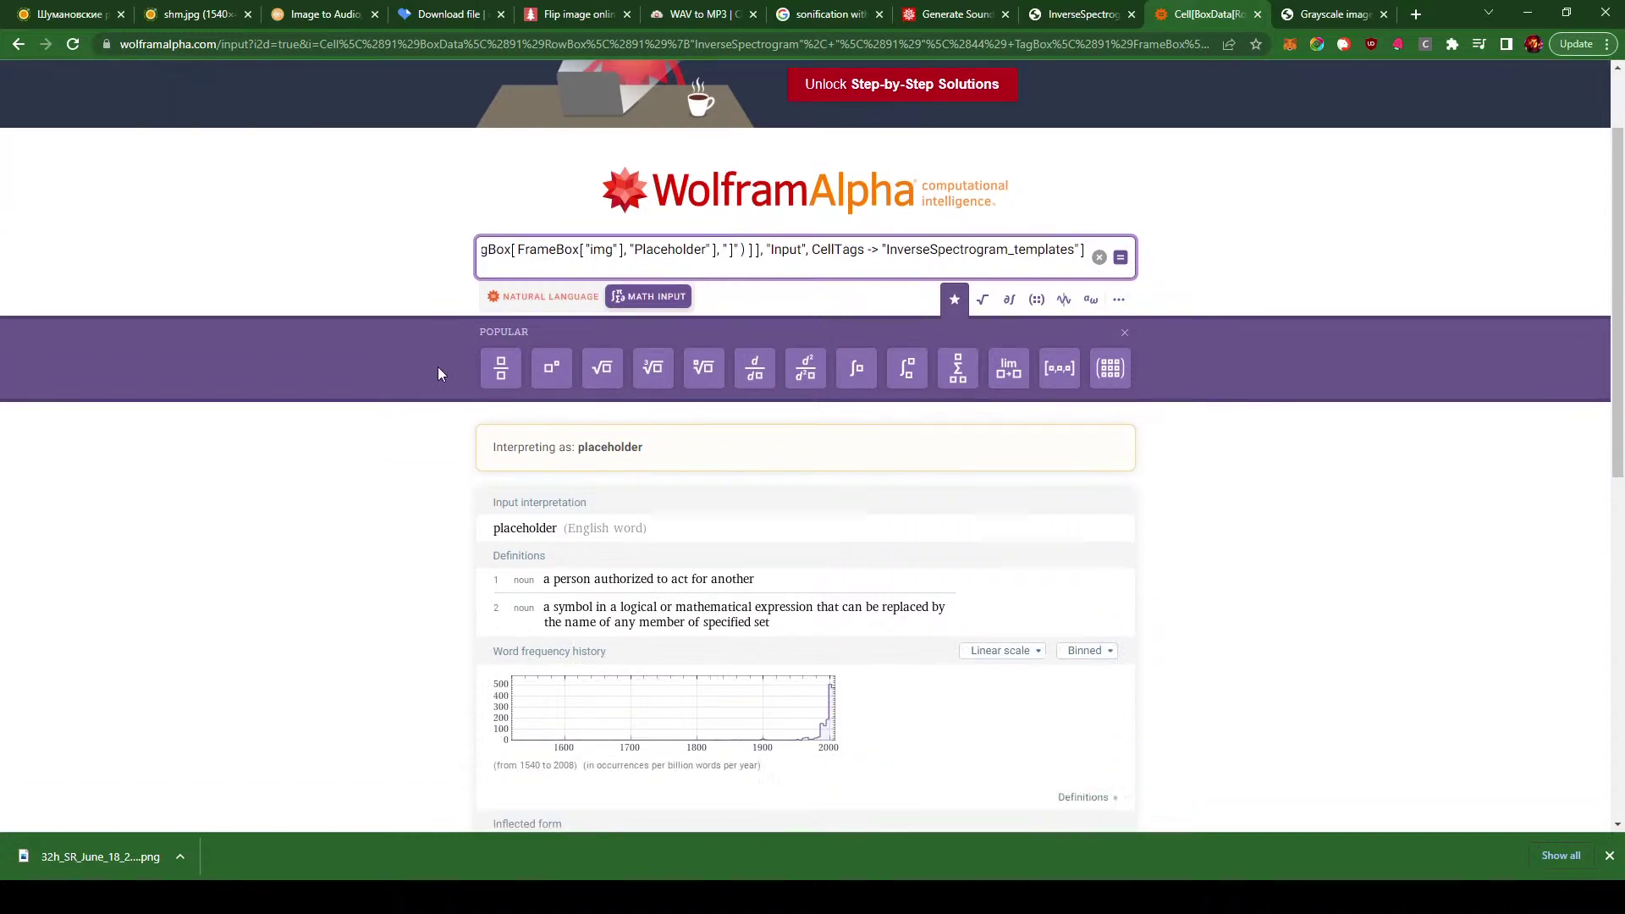
scroll(438, 374, "down", 4)
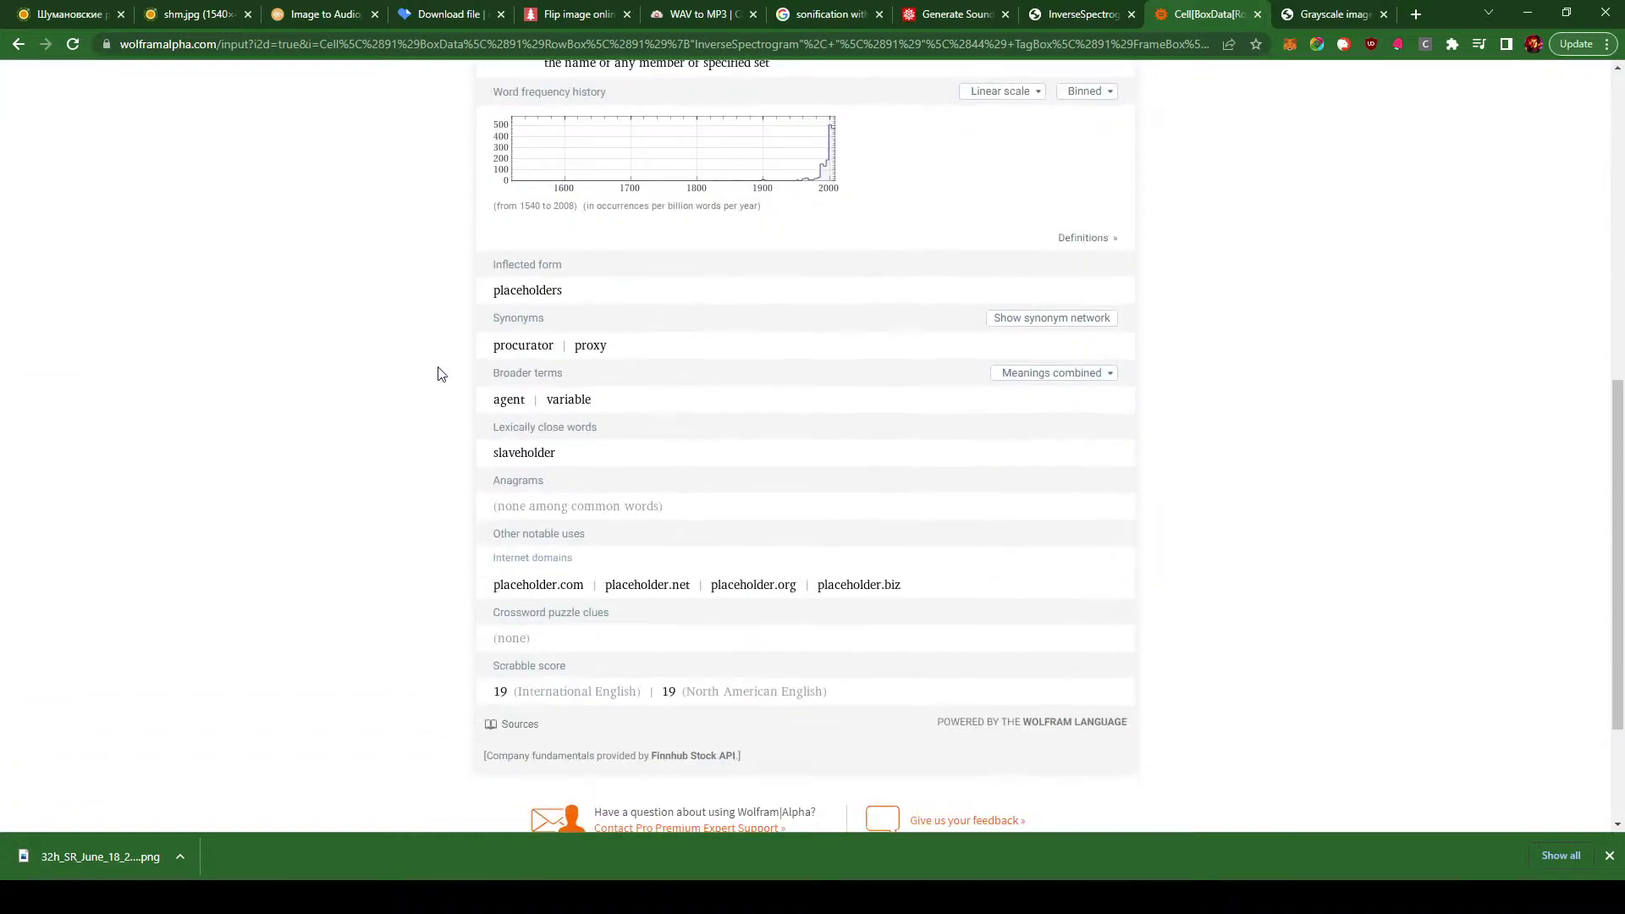
scroll(438, 374, "down", 3)
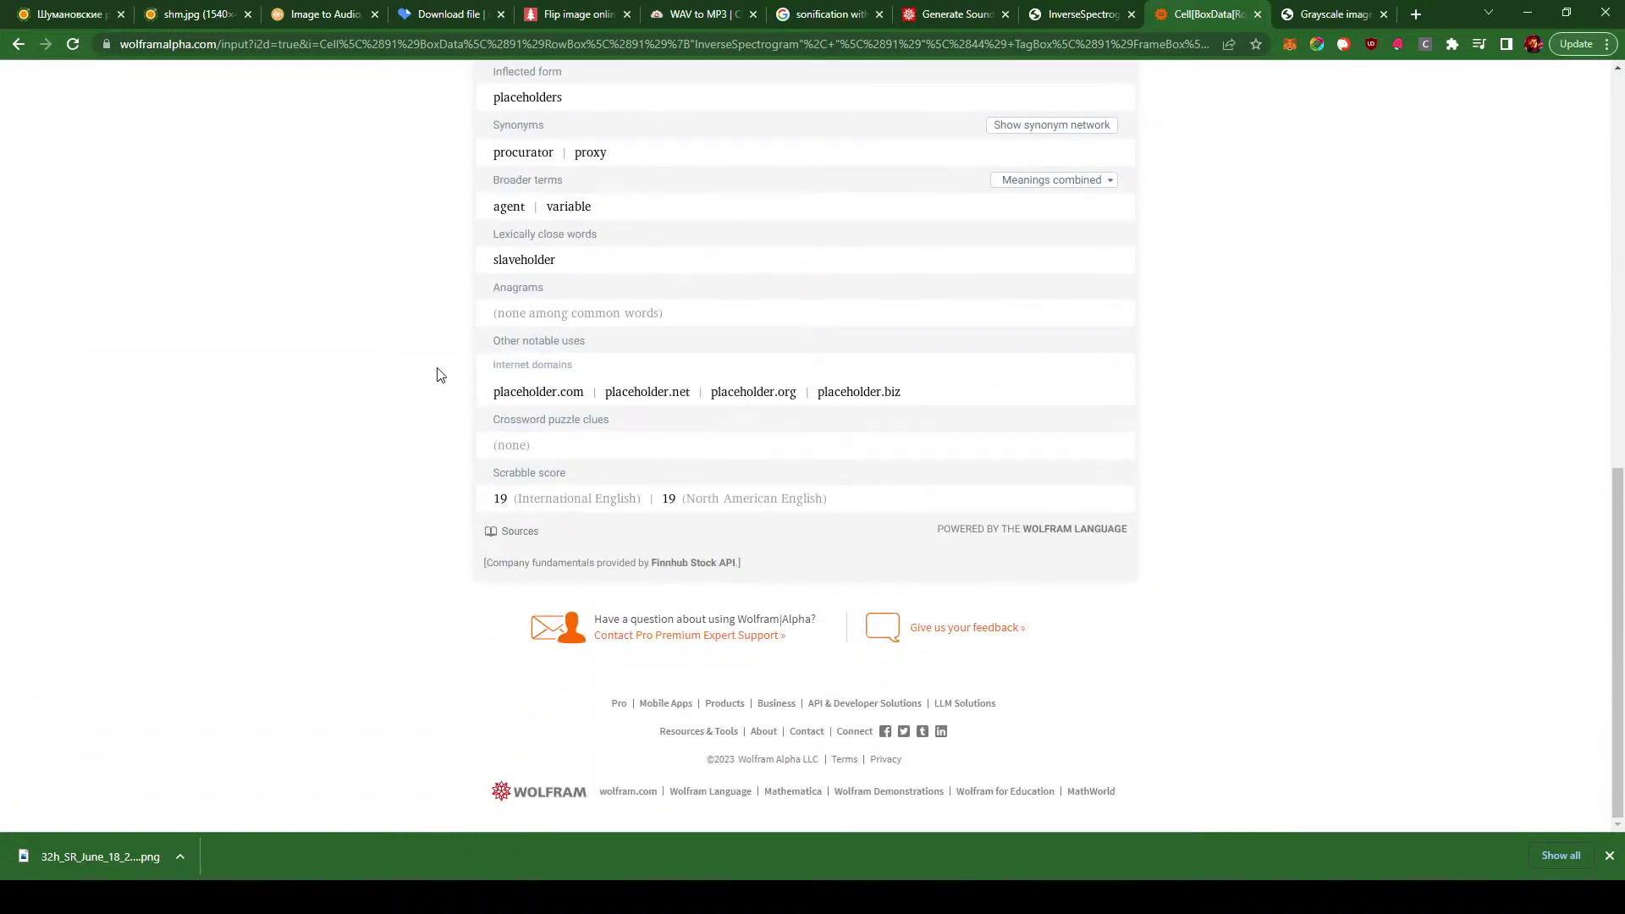
scroll(439, 374, "up", 12)
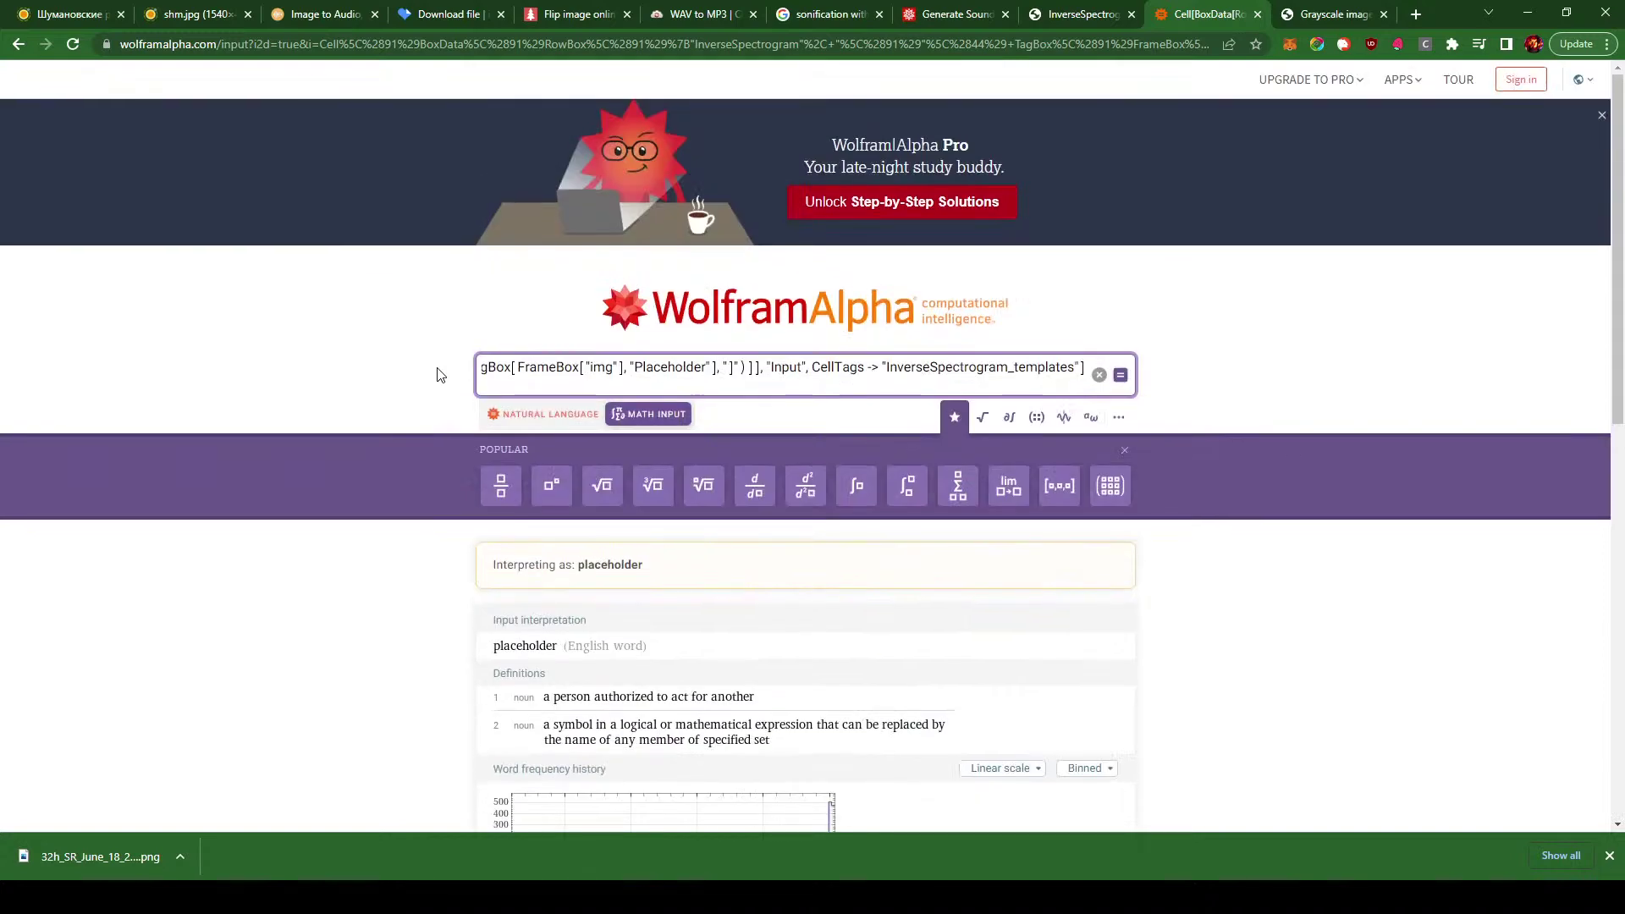
- Copy the direct link to the documentation's magnitude-spectrum reconstruction example, open it in a new tab, and close that tab
left_click(1055, 17)
scroll(156, 512, "down", 7)
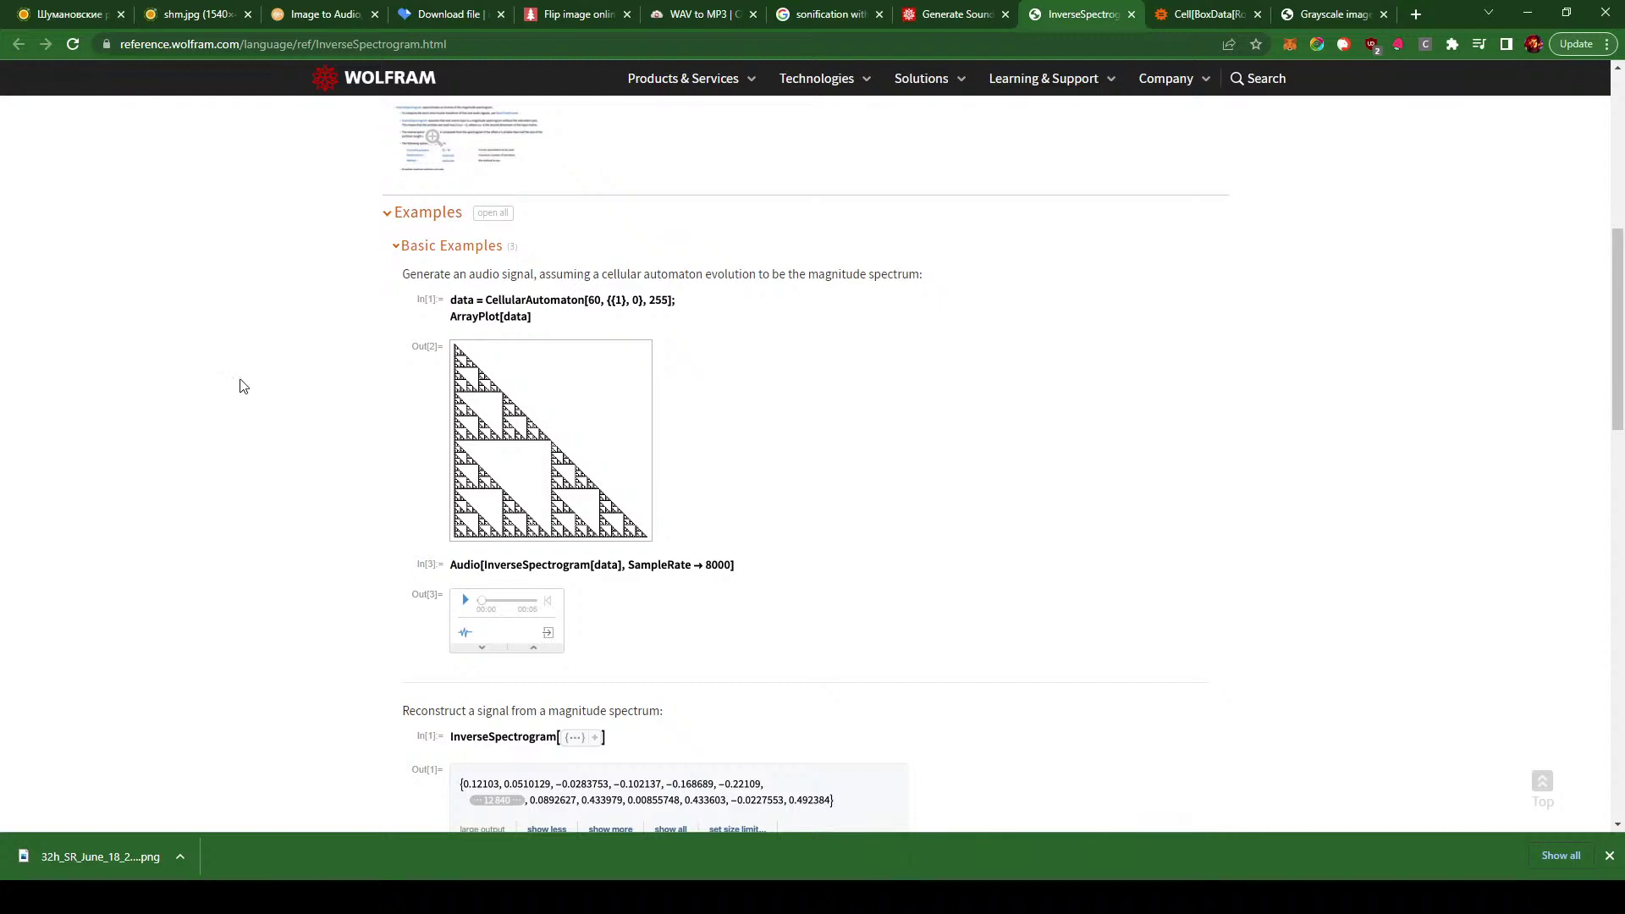
left_click(509, 622)
scroll(637, 258, "down", 5)
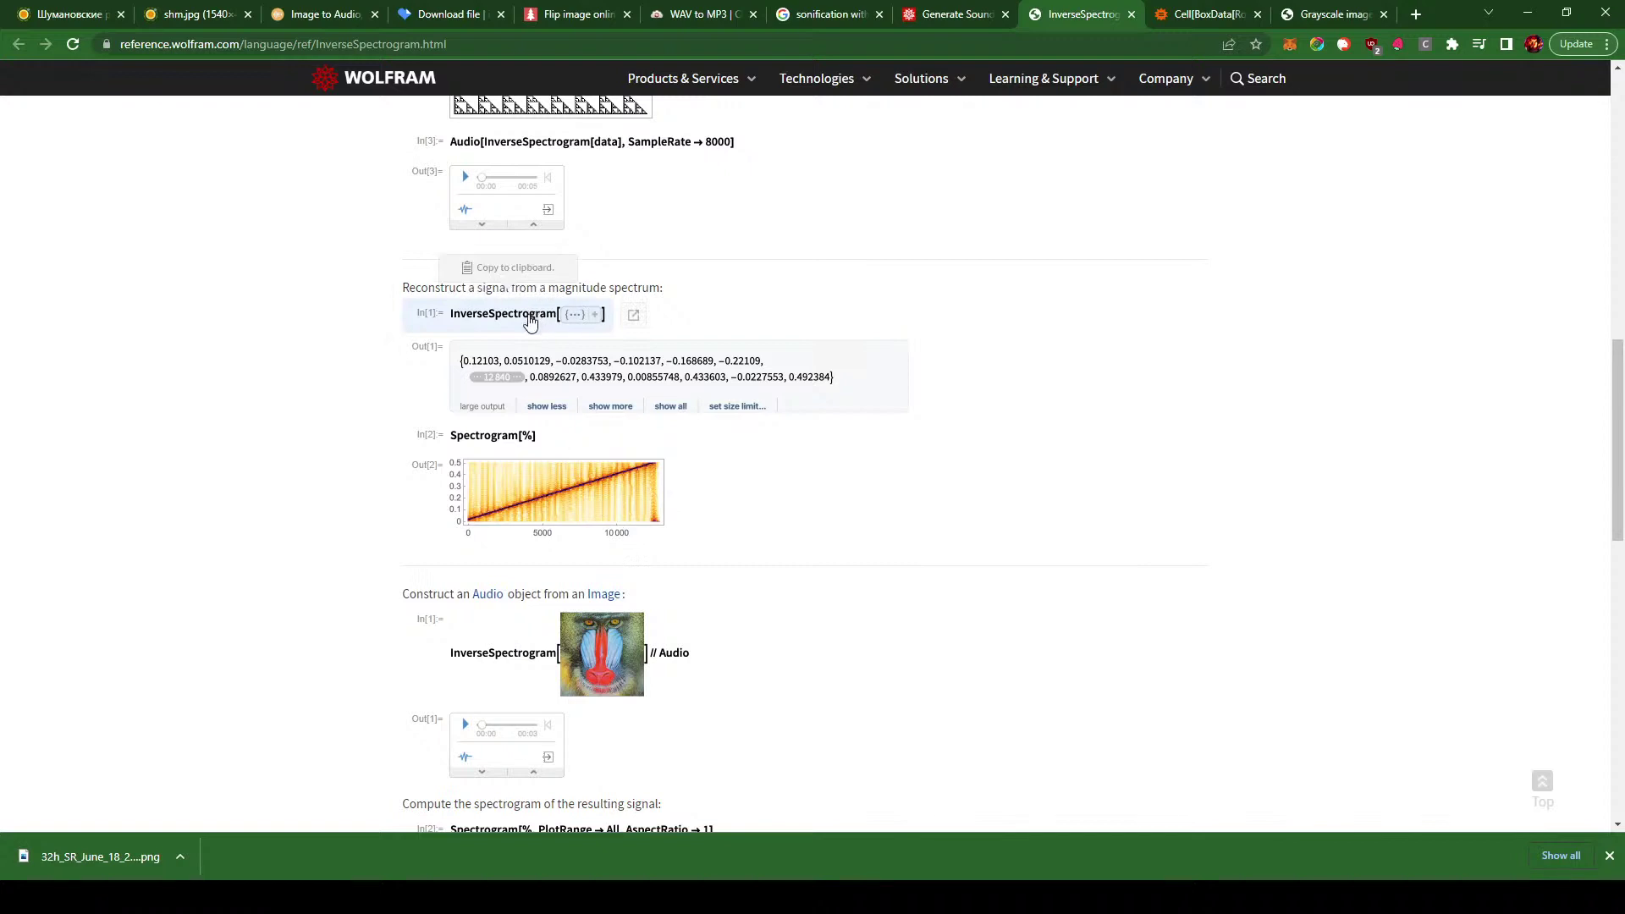
left_click(633, 317)
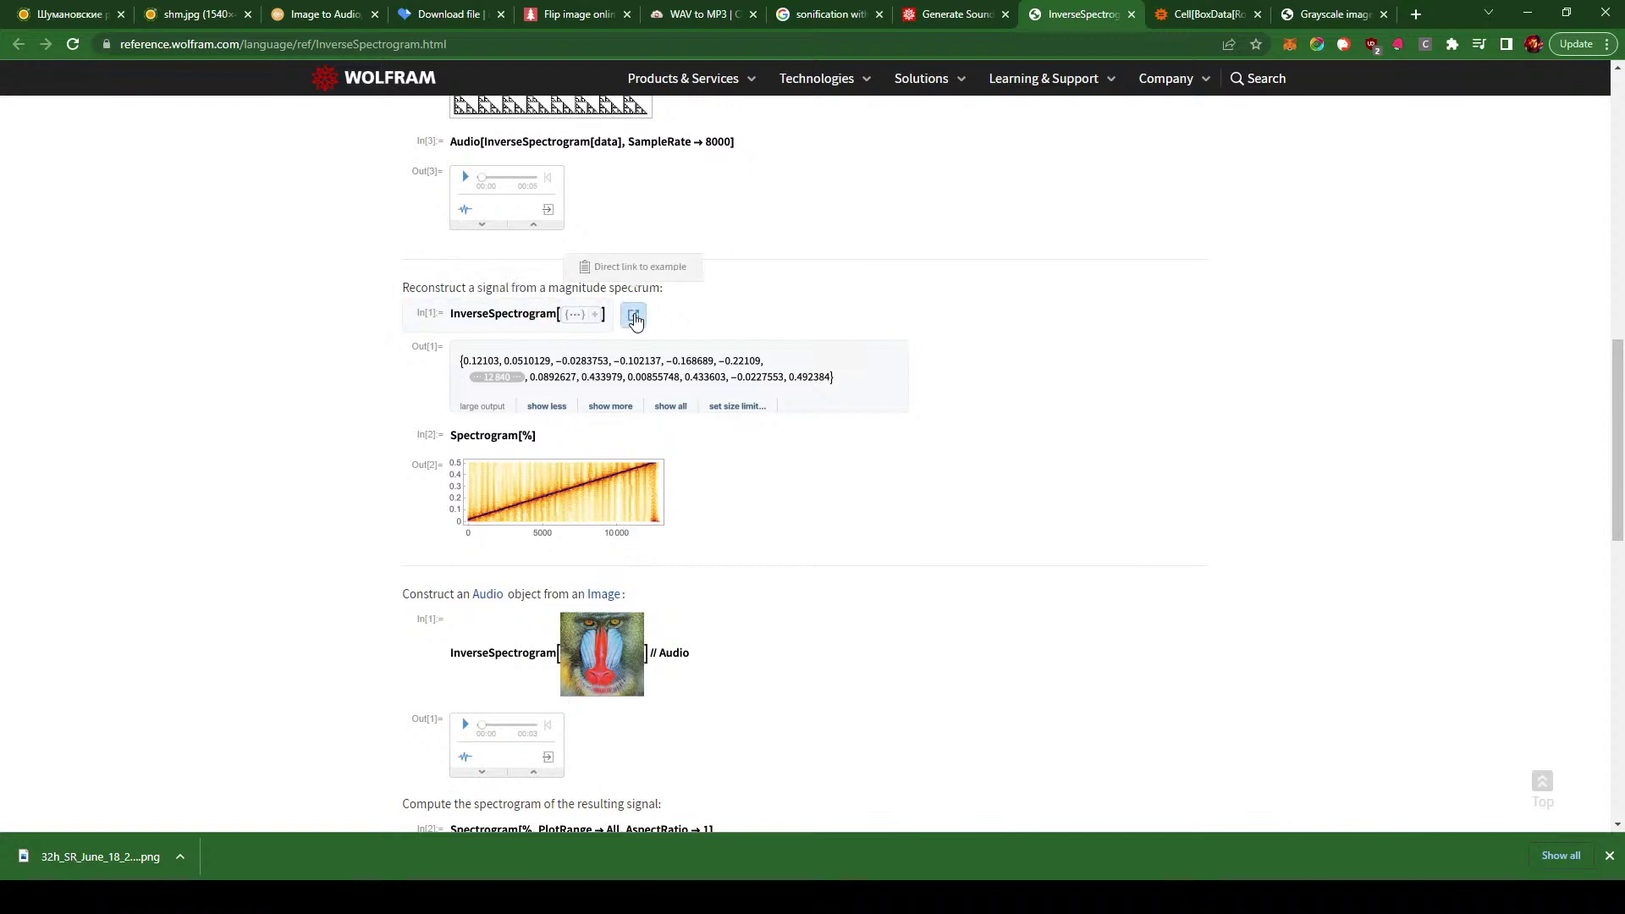
mouse_move(603, 330)
left_click(1416, 15)
key("ctrl+v")
key("Return")
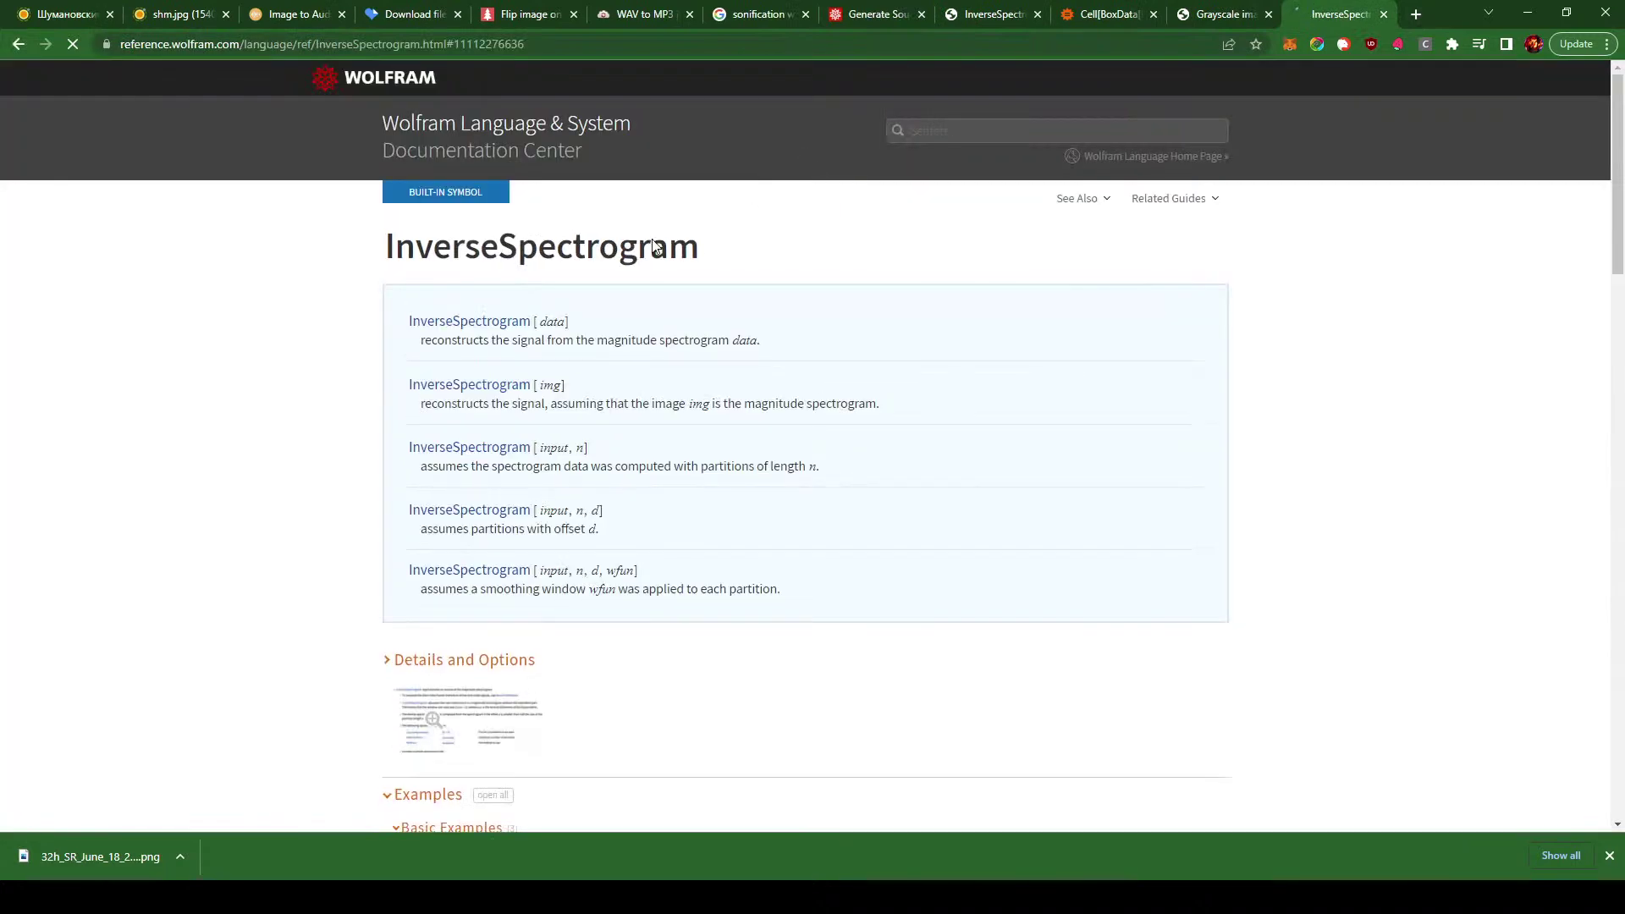
middle_click(1350, 21)
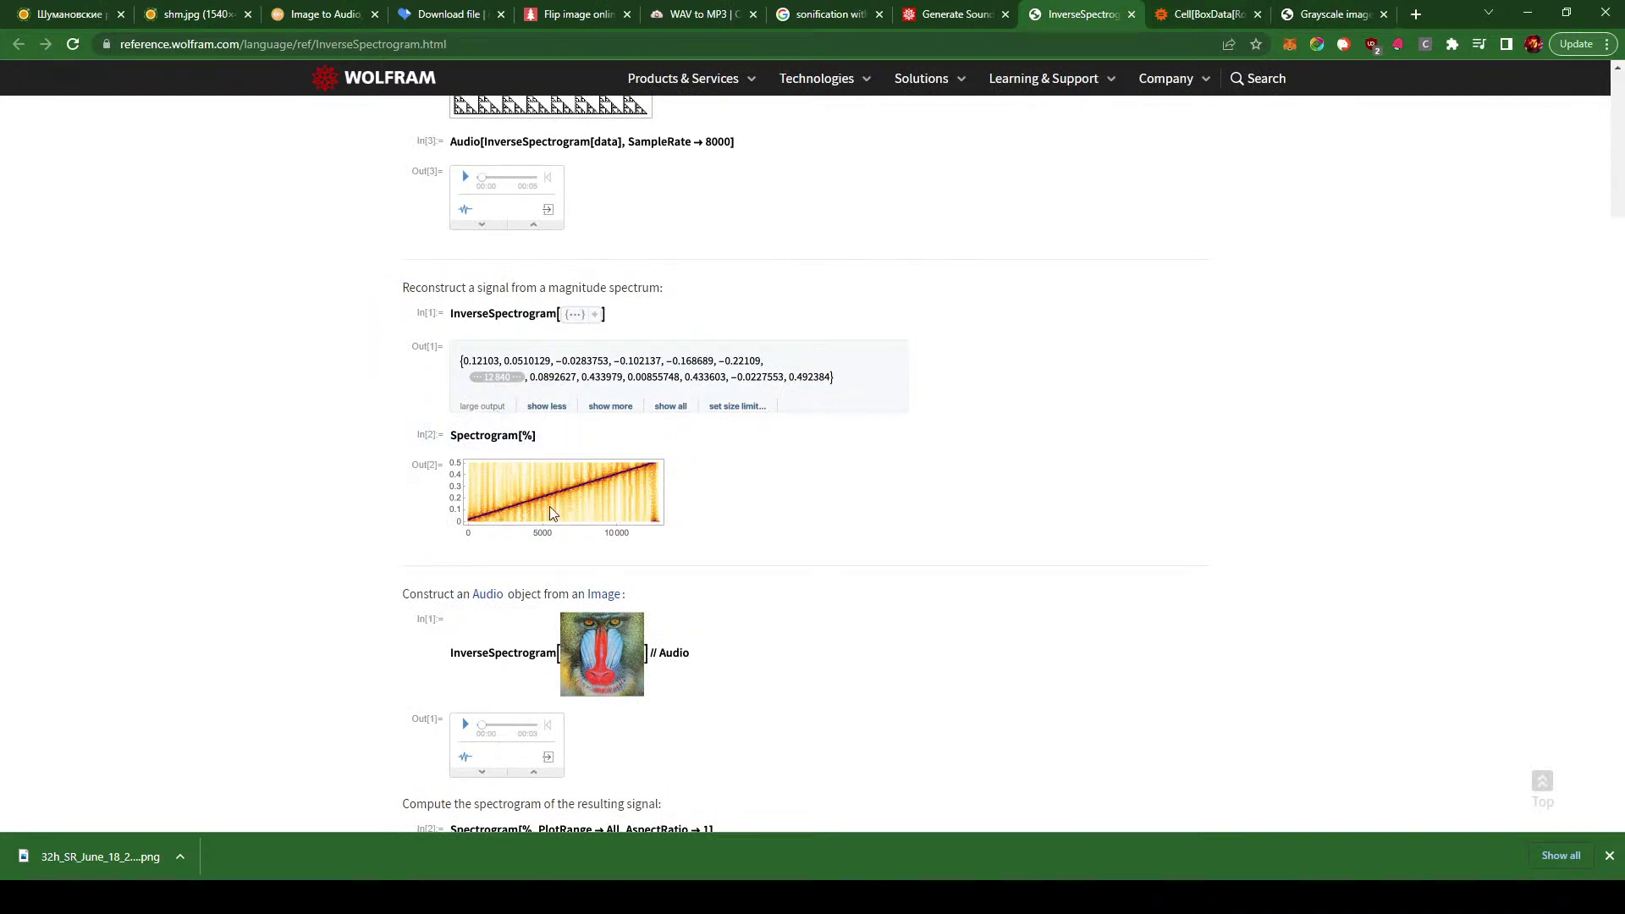
- Play the audio of the example that constructs an Audio object from an Image, then check the example's direct link in a temporary tab
scroll(559, 494, "down", 4)
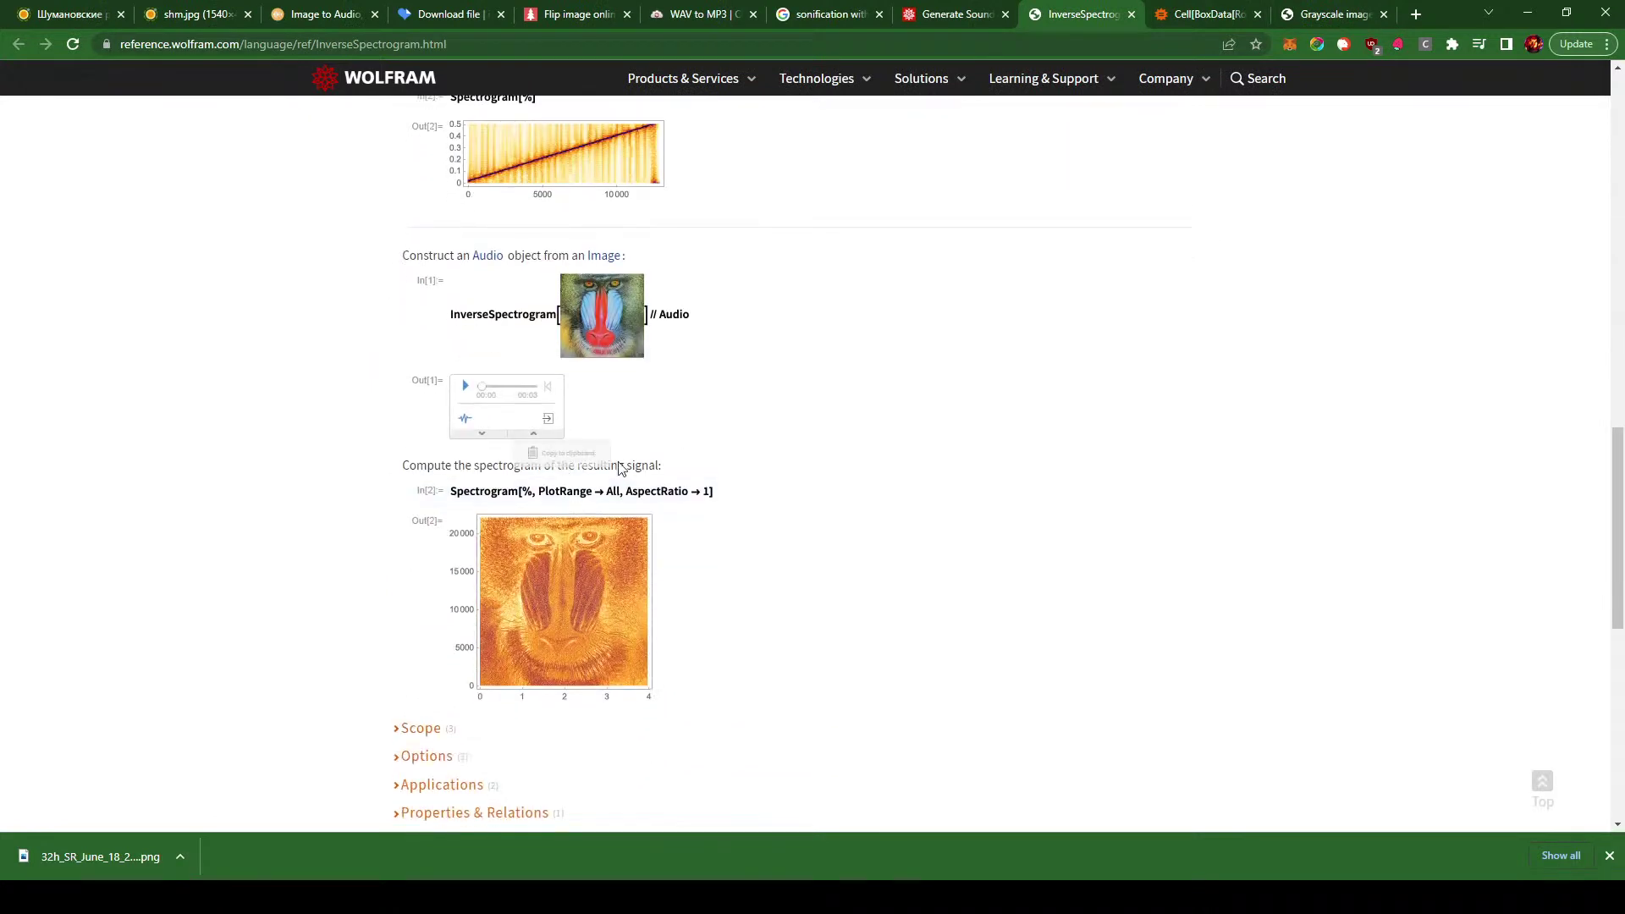
left_click(507, 410)
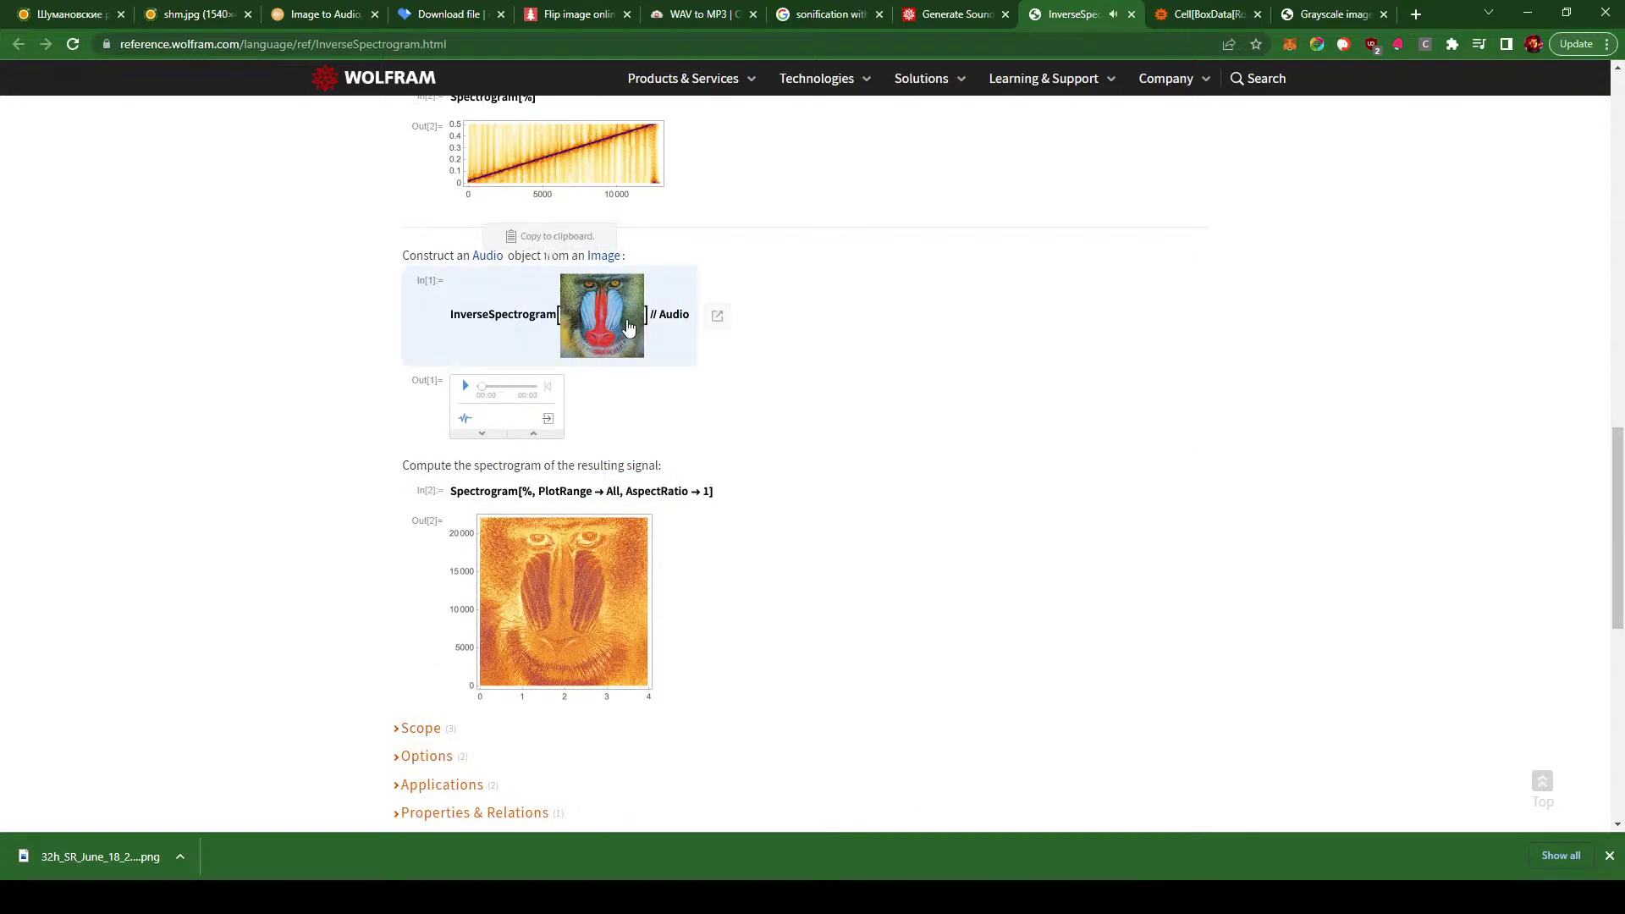
left_click(717, 317)
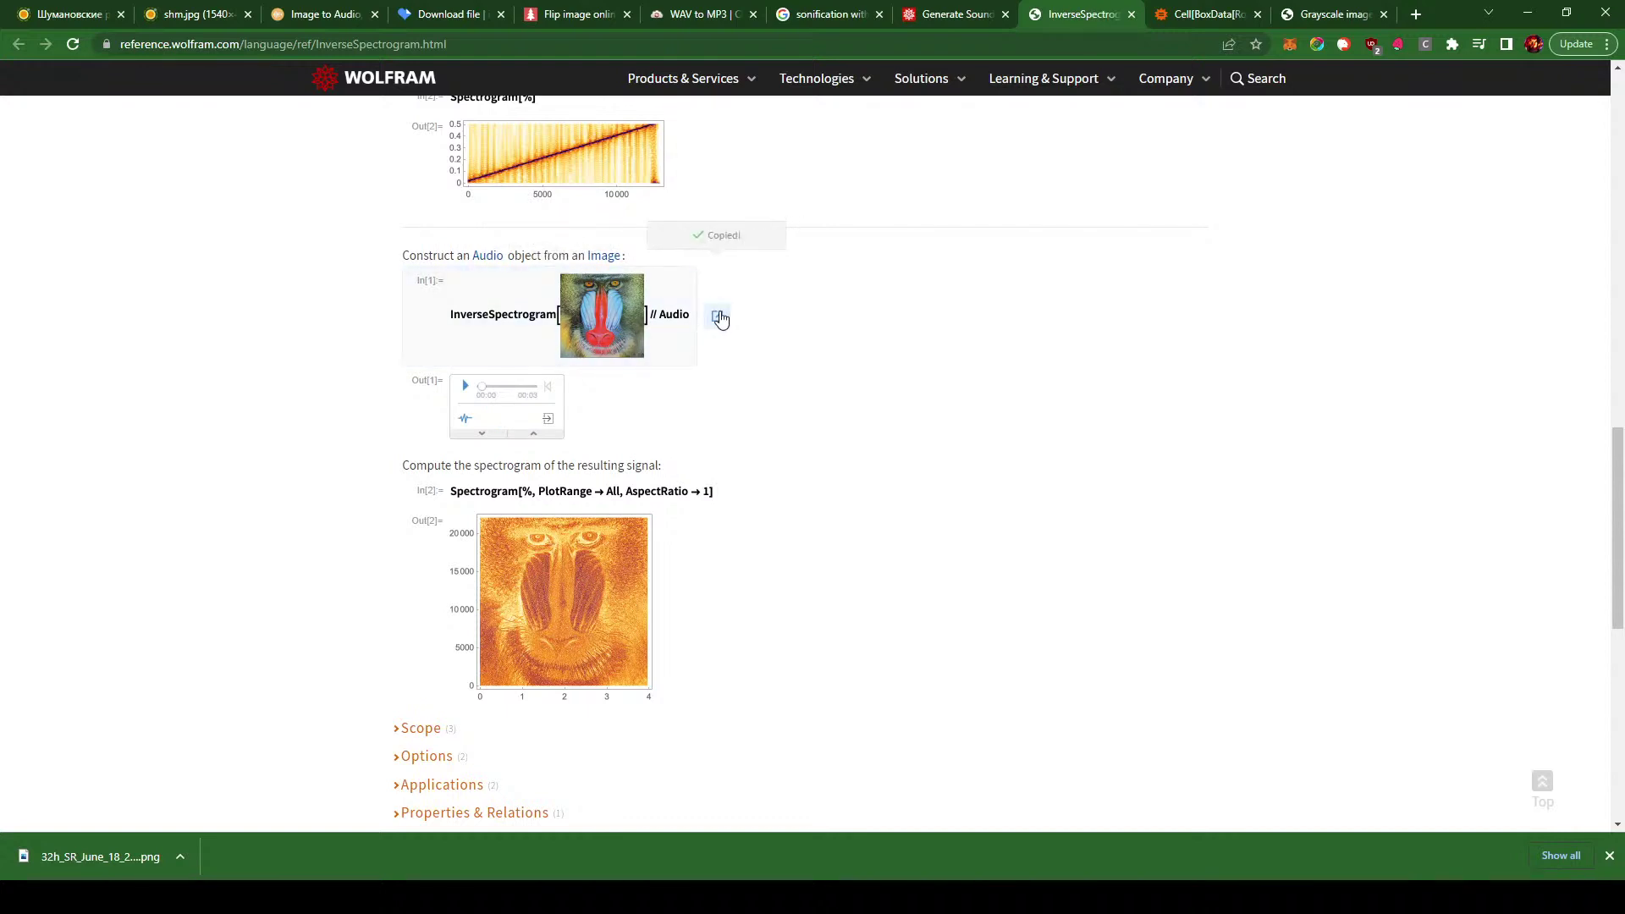
left_click(1415, 15)
key("ctrl+v")
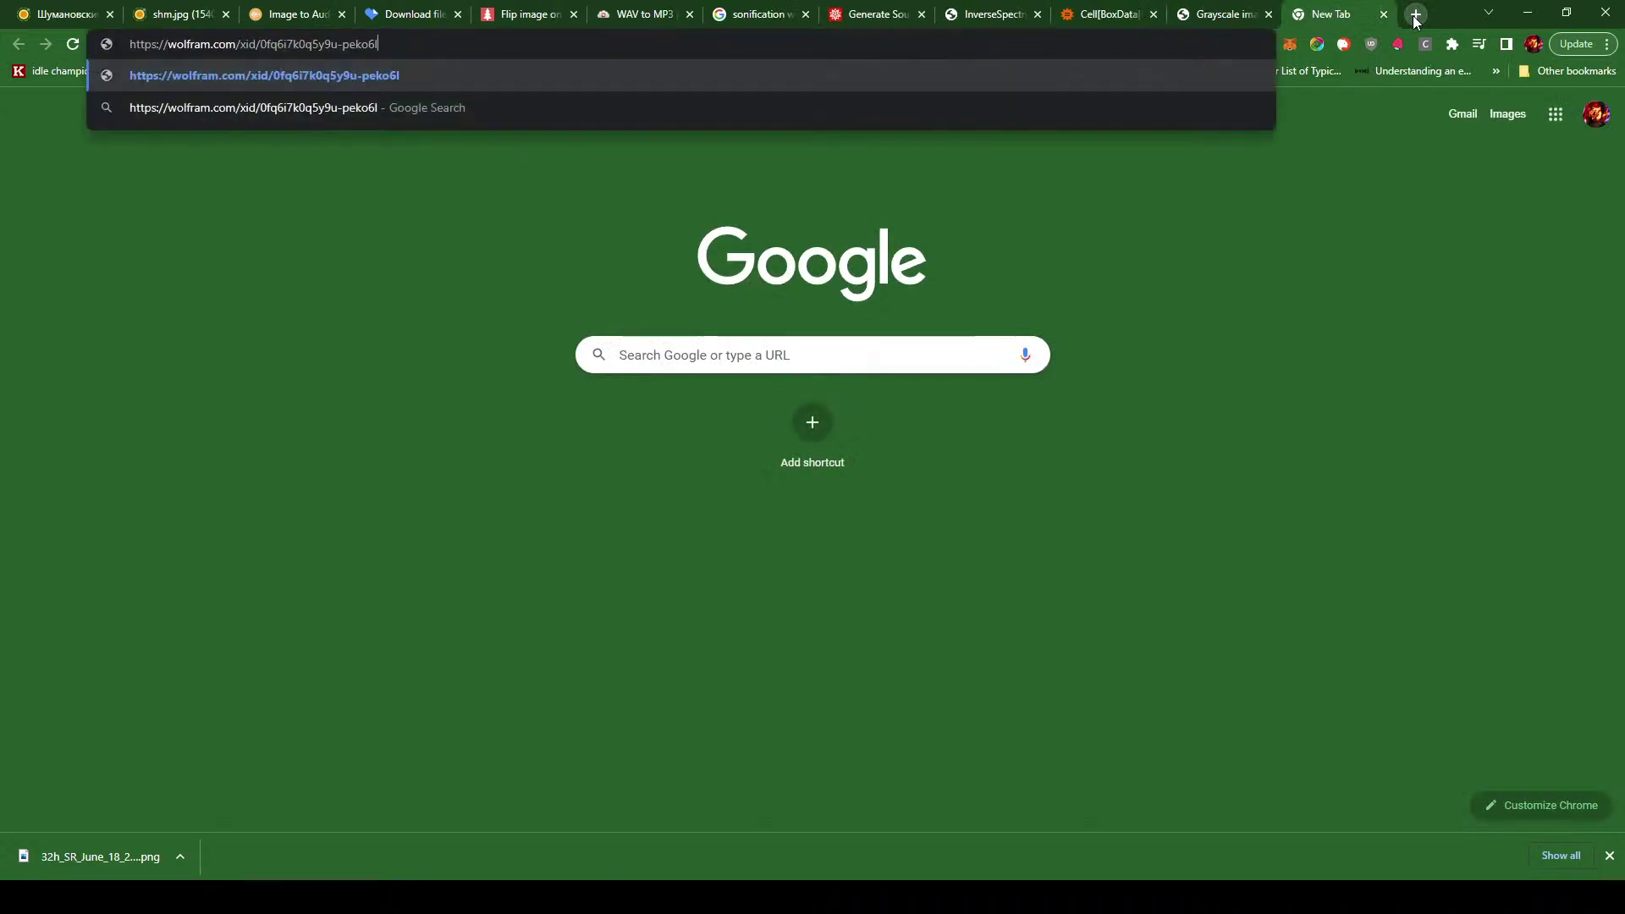
key("Return")
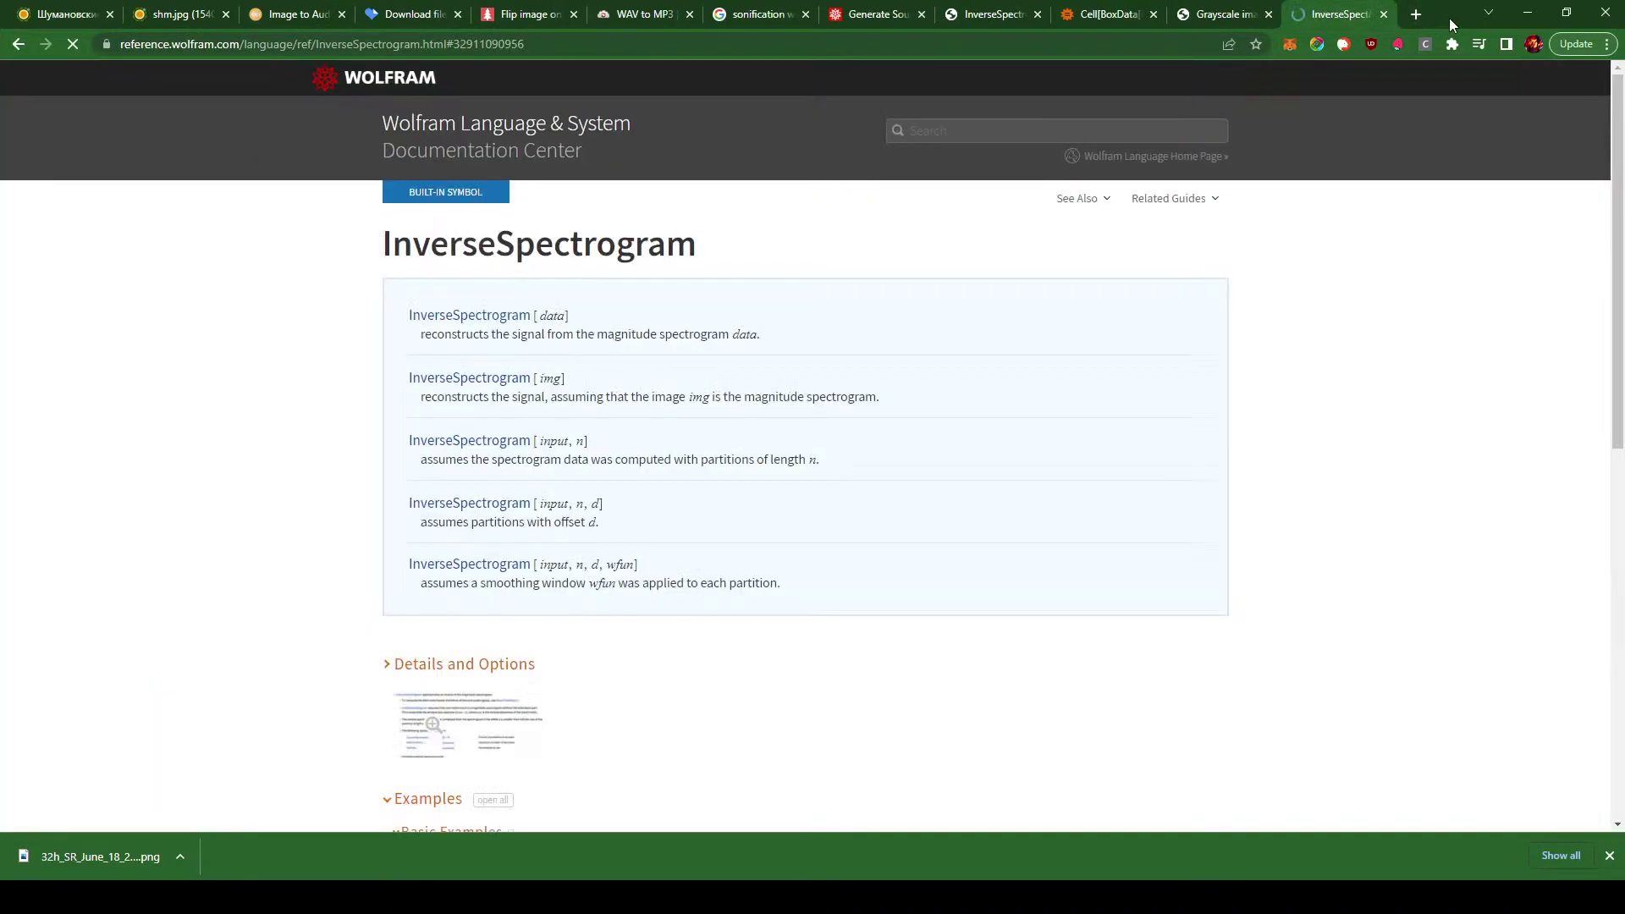
left_click(1383, 14)
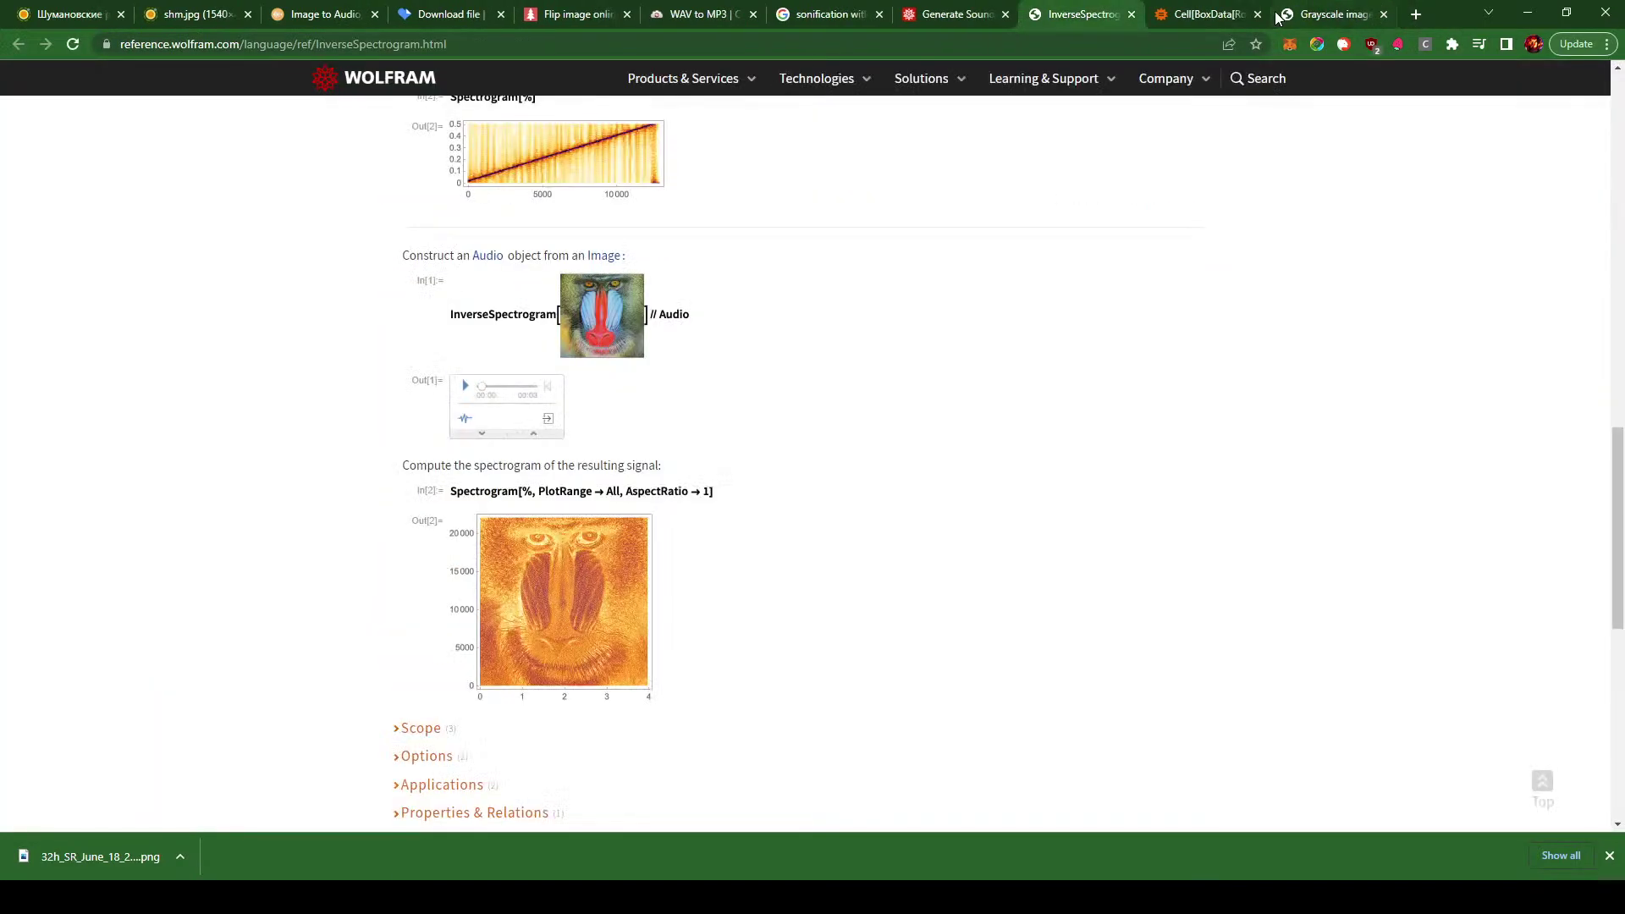
- Look over the grayscale and WolframAlpha tabs, then return to the InverseSpectrogram documentation and replay the image example's audio
left_click(1337, 15)
left_click(1209, 14)
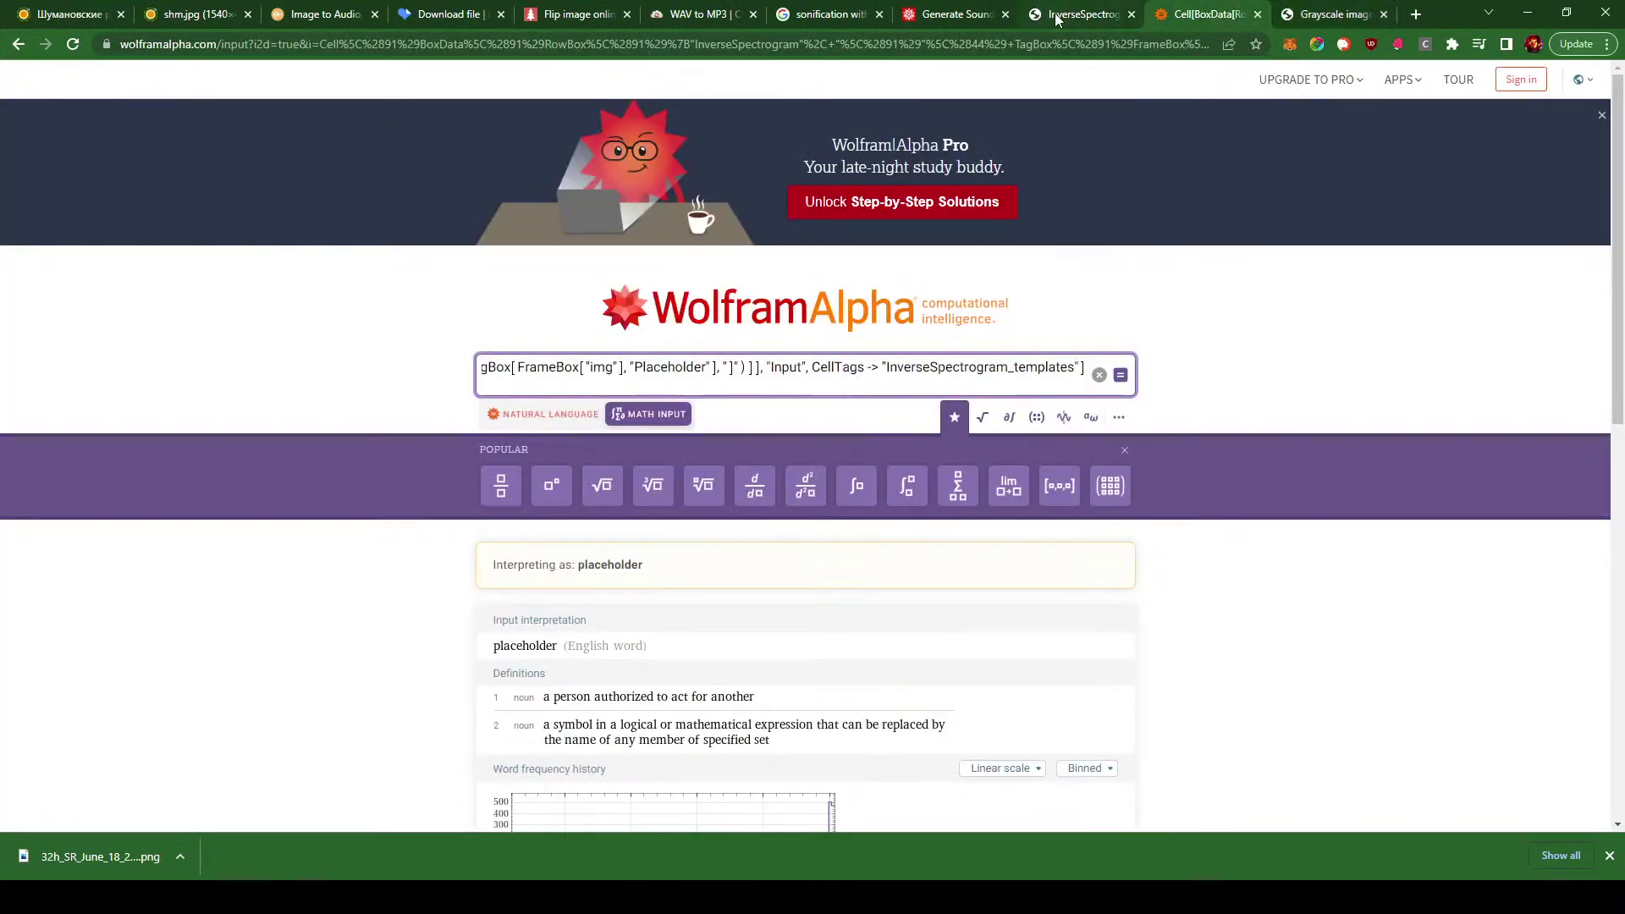
left_click(1056, 19)
left_click(533, 419)
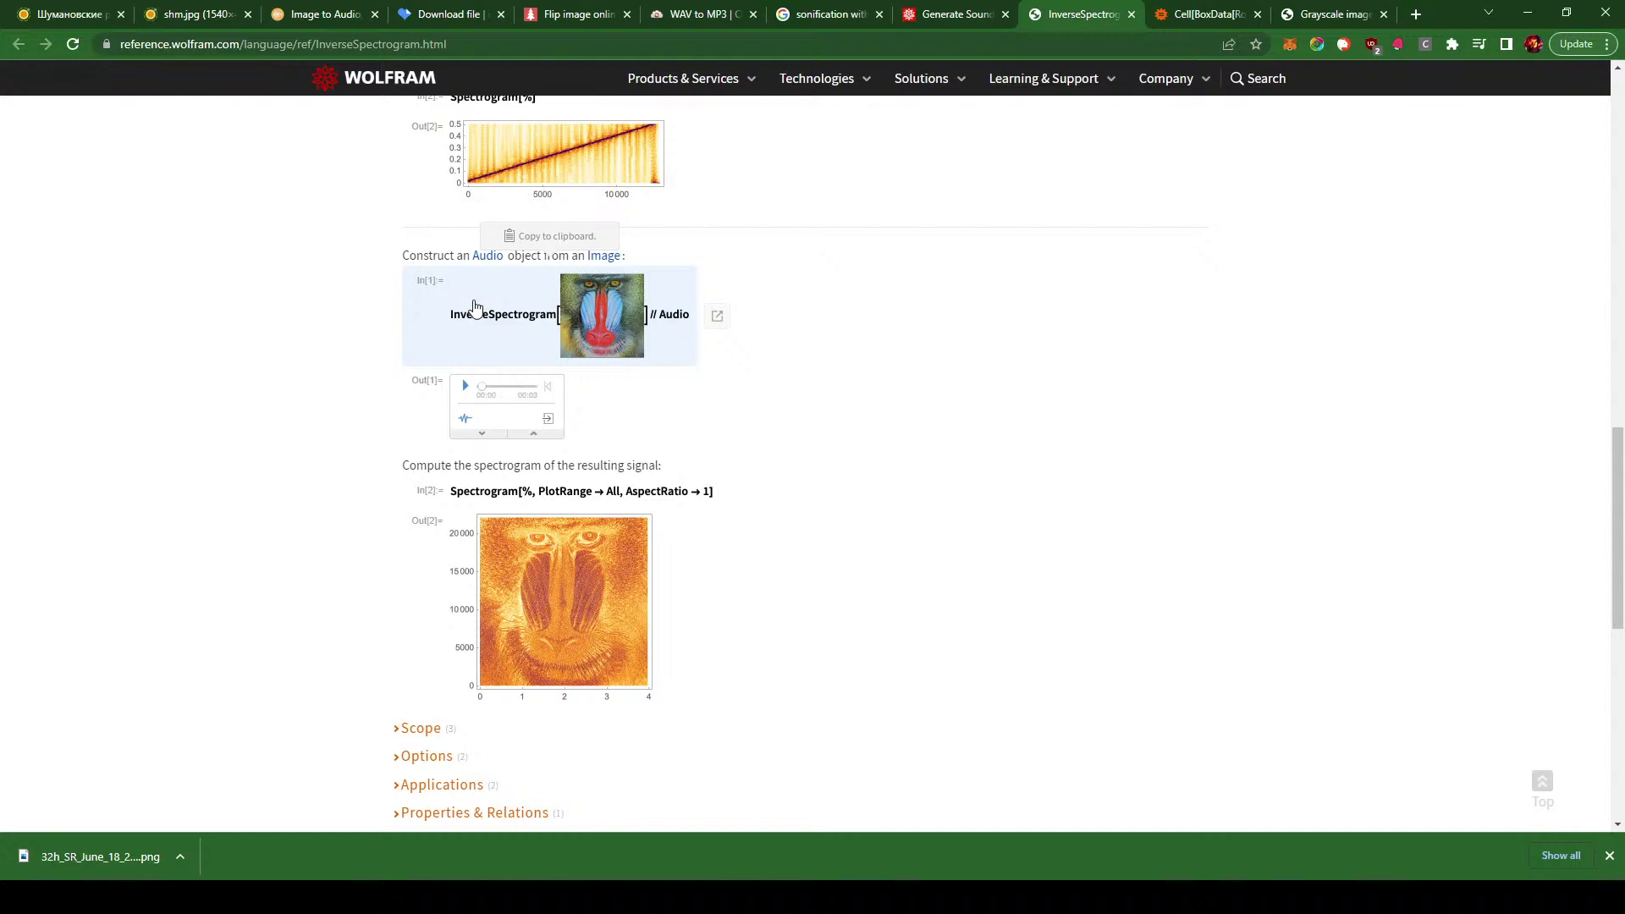
- Replace the WolframAlpha query with in[1]:=InverseScpectrogram[], using the documentation's image example as a reference
left_click(1200, 15)
triple_click(559, 363)
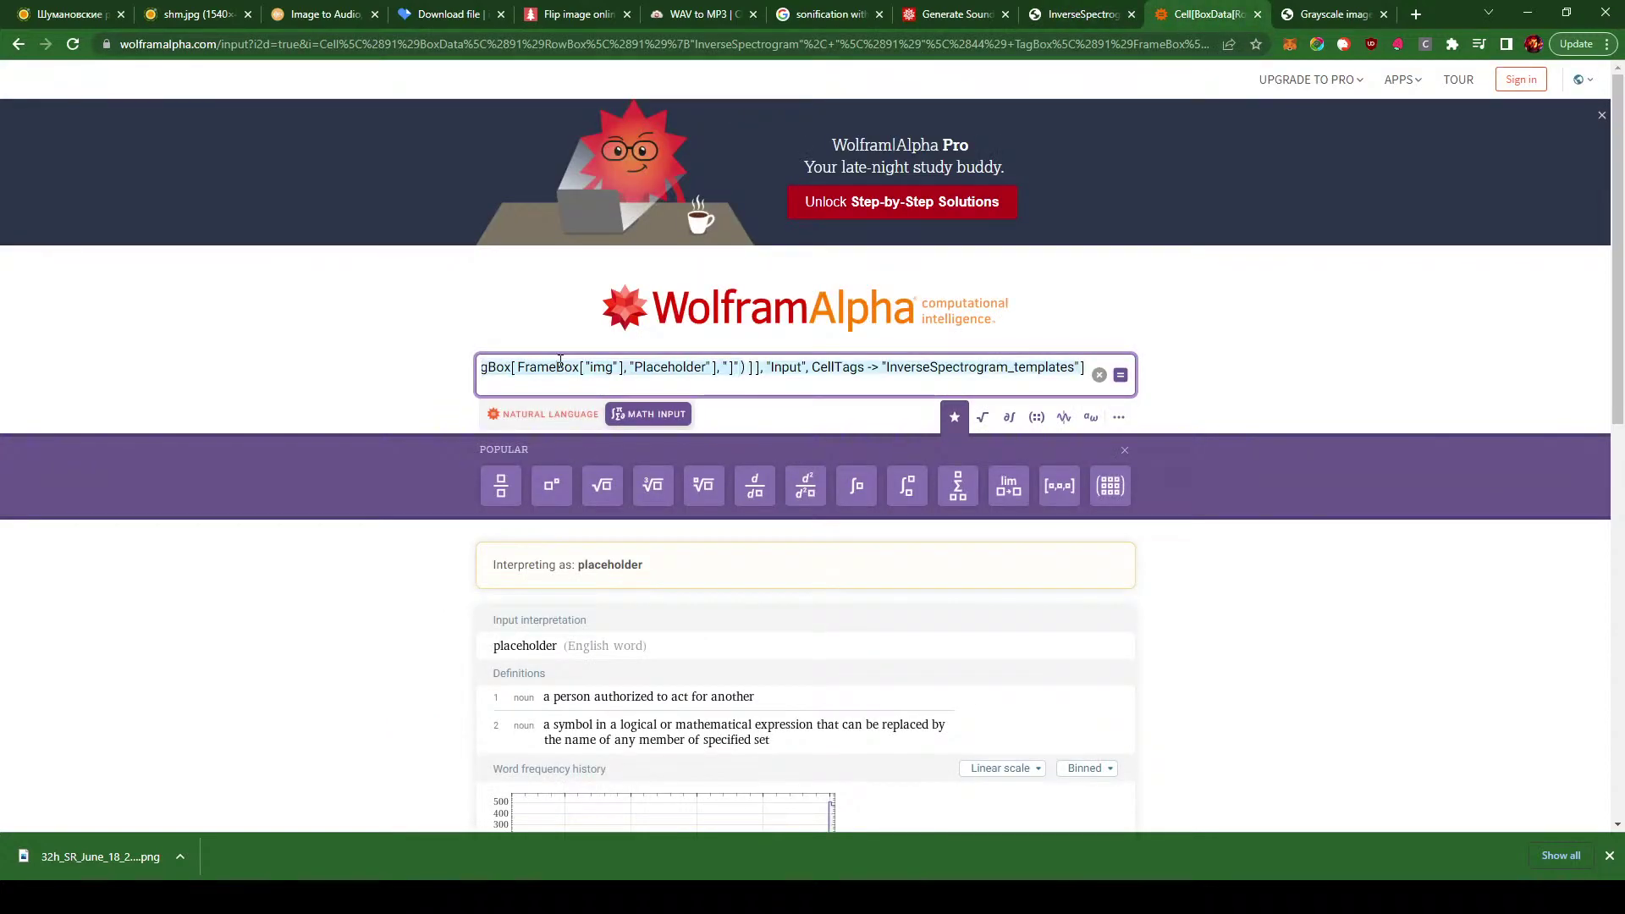
type("in")
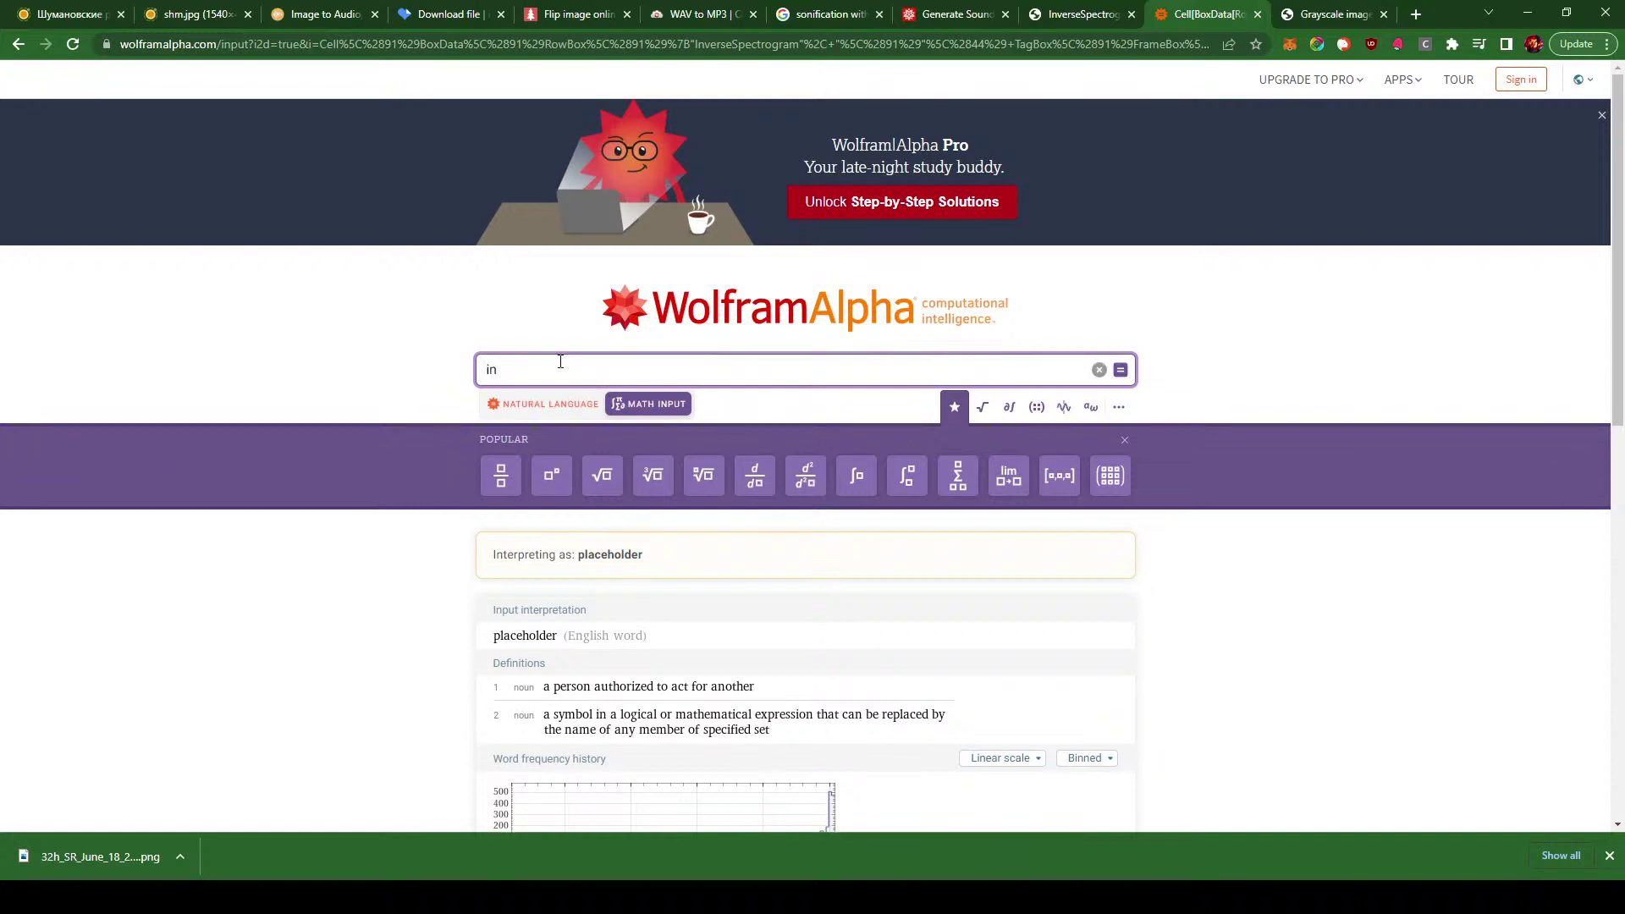
type("[1]:=")
left_click(1065, 15)
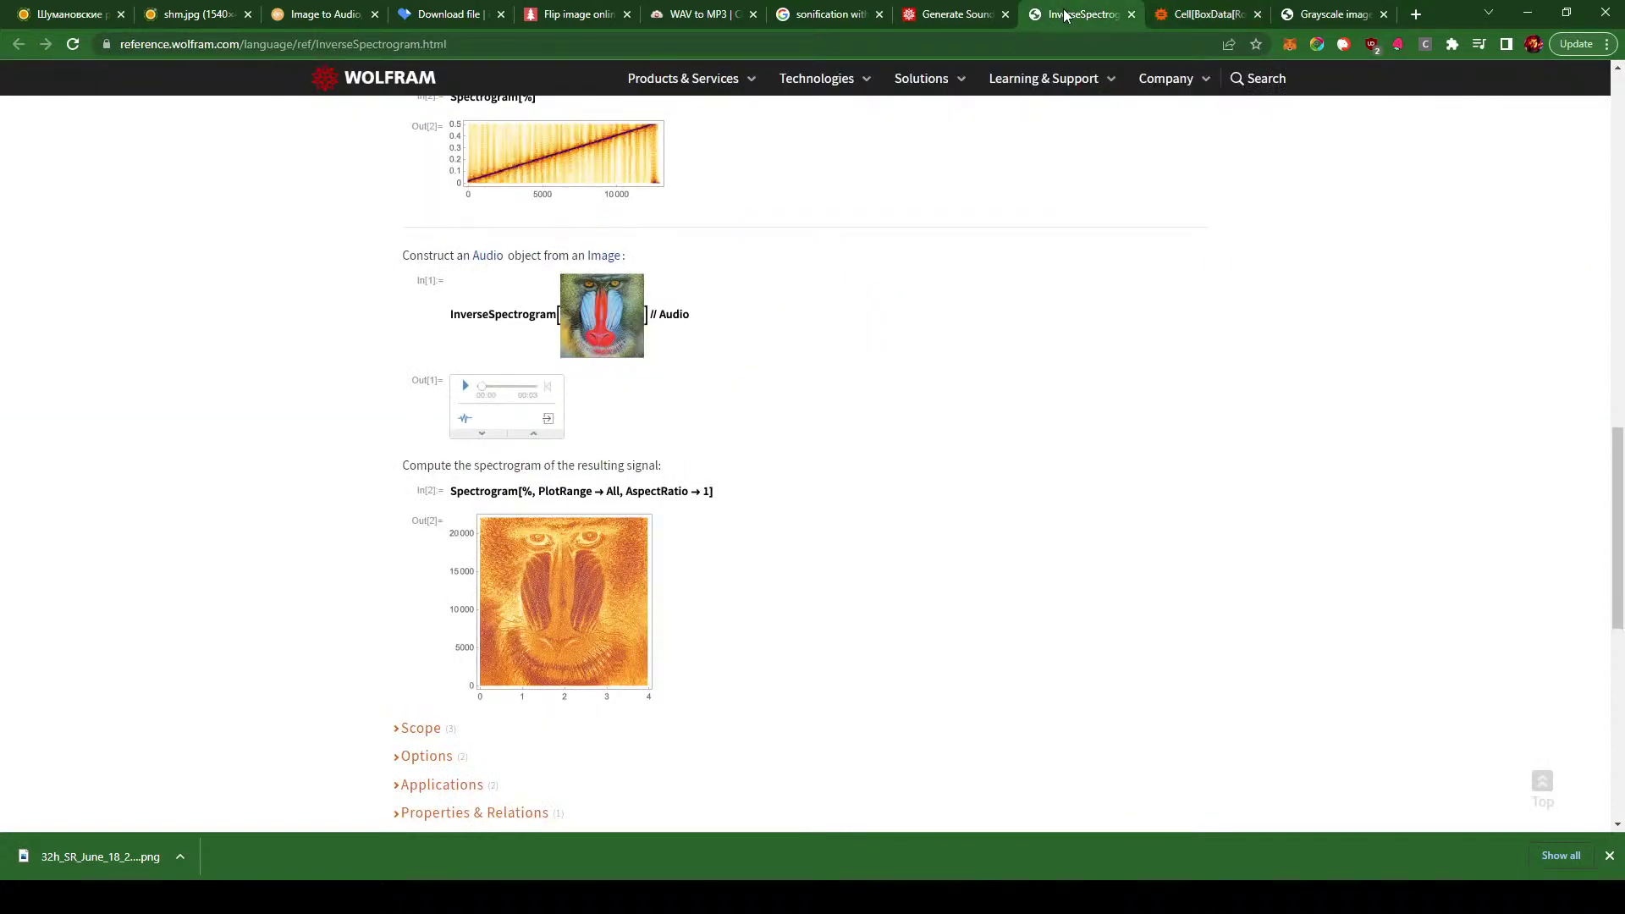
left_click(1192, 17)
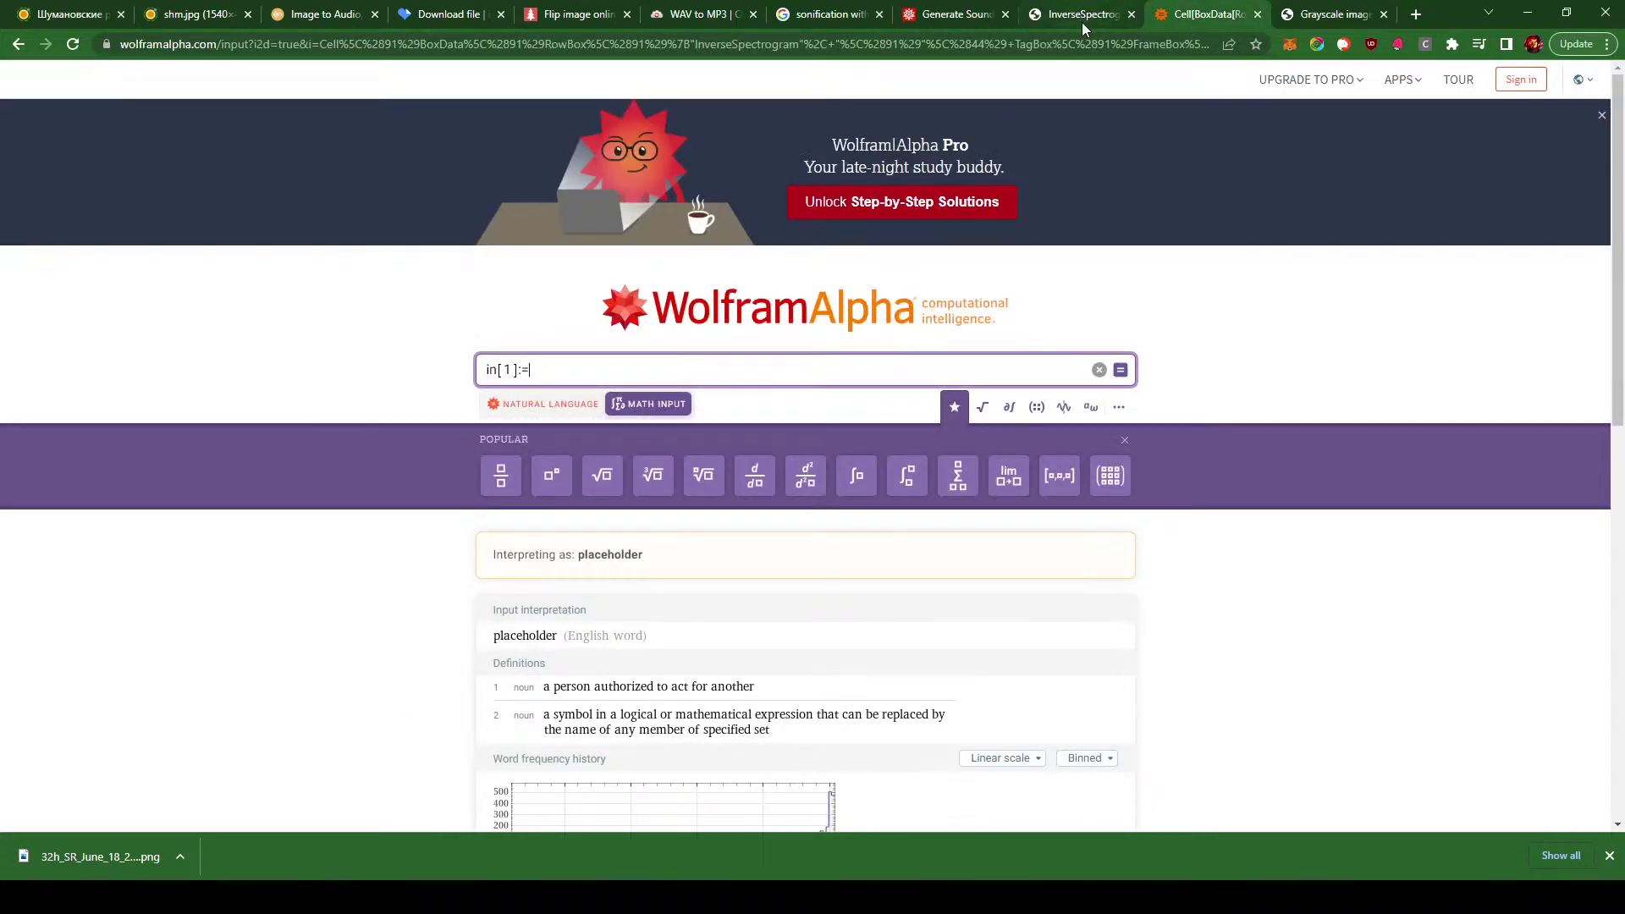
type("InverseScpectrogram")
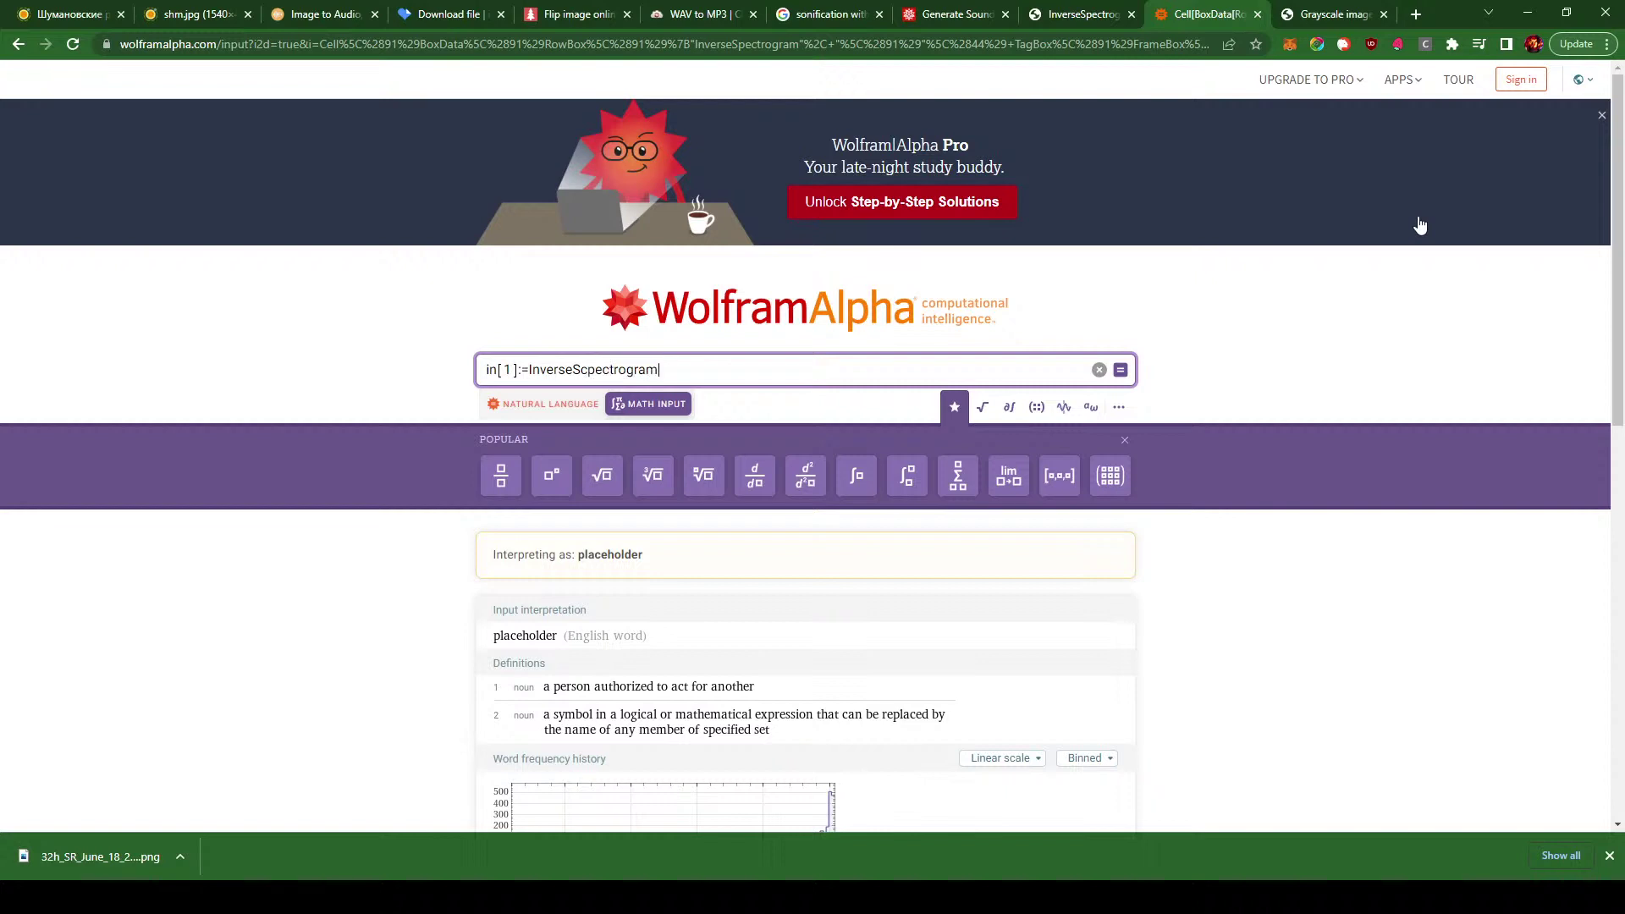
type("[]")
- Recheck the documentation example, try appending /Audio to the WolframAlpha query, and remove the resulting fraction again
left_click(1133, 22)
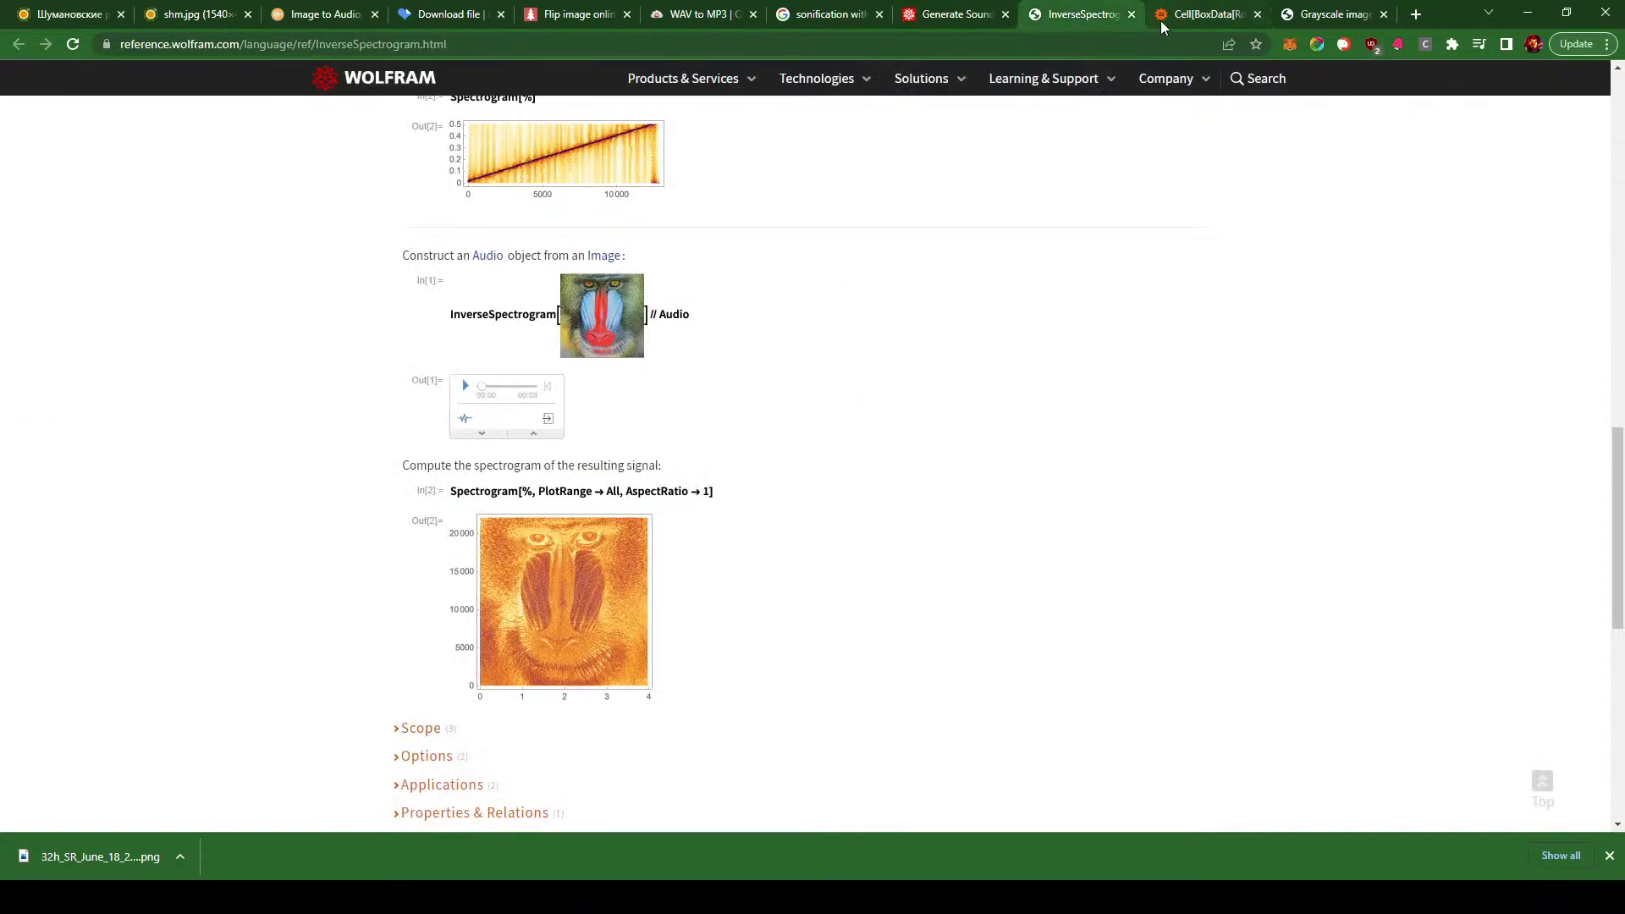
left_click(1161, 20)
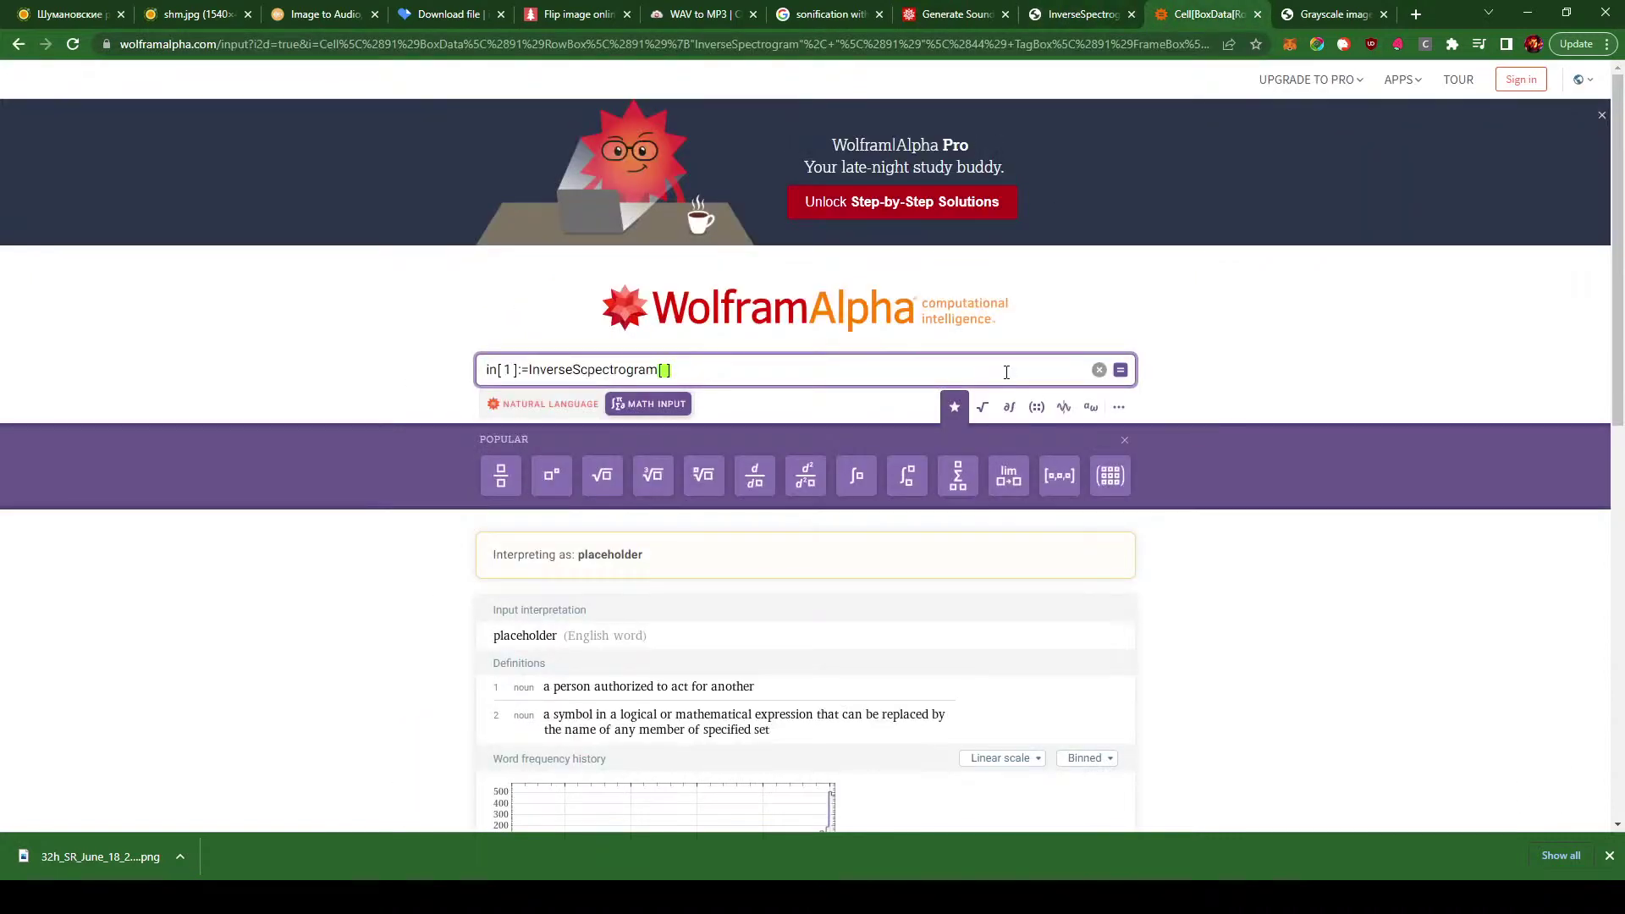
type("/Audio")
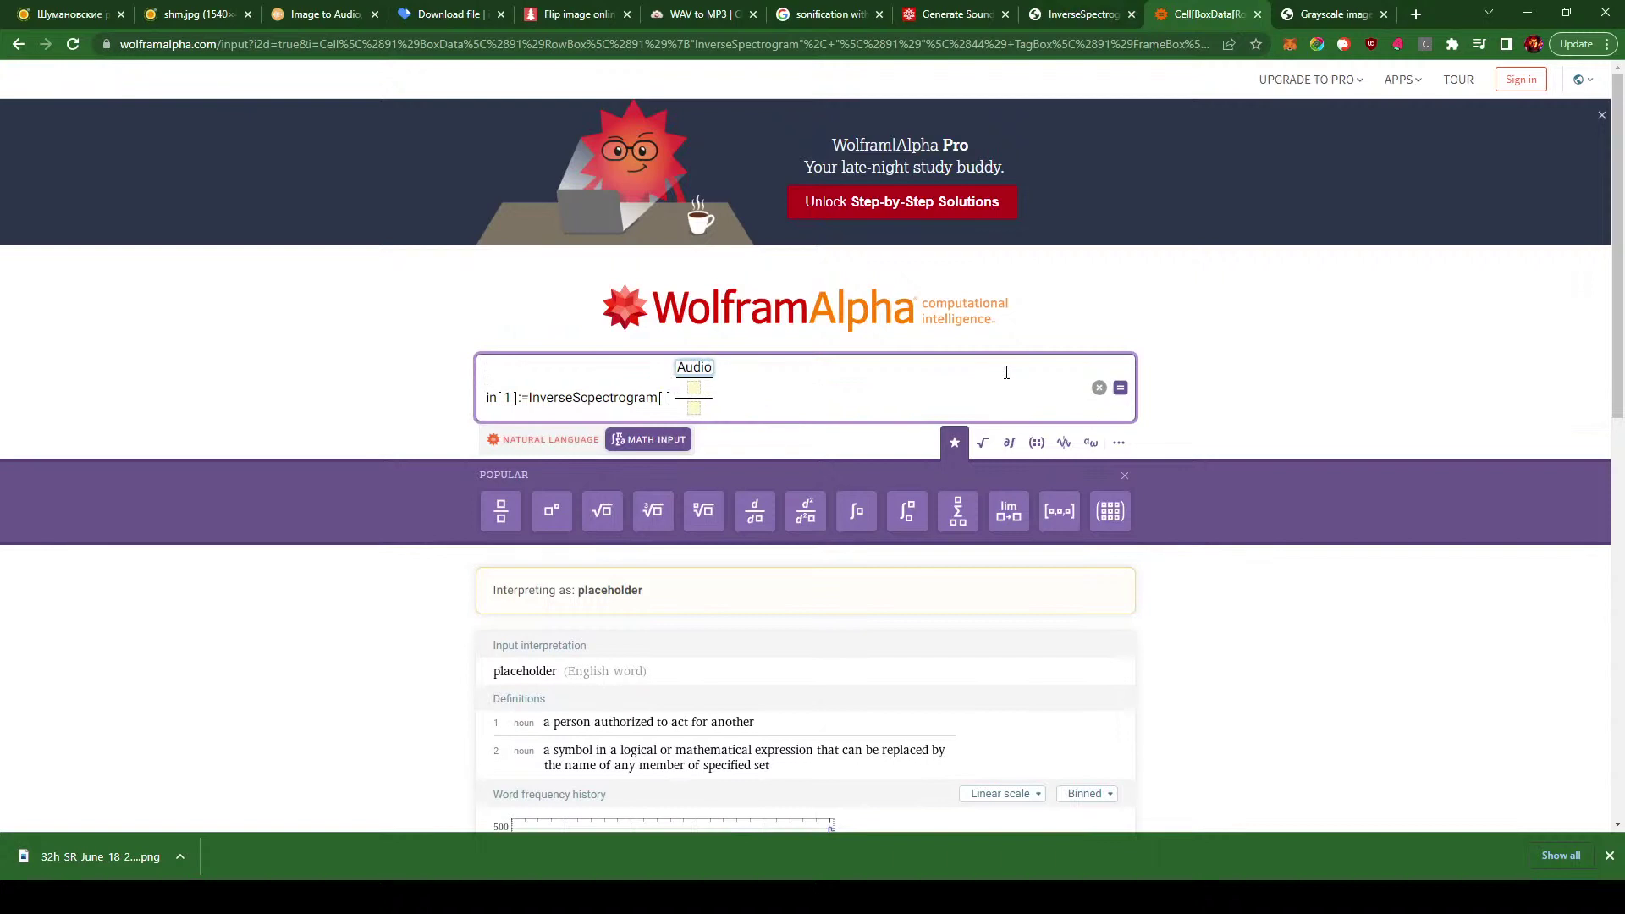
key("BackSpace")
key("BackSpace")
key("BackSpace")
key("BackSpace")
key("BackSpace")
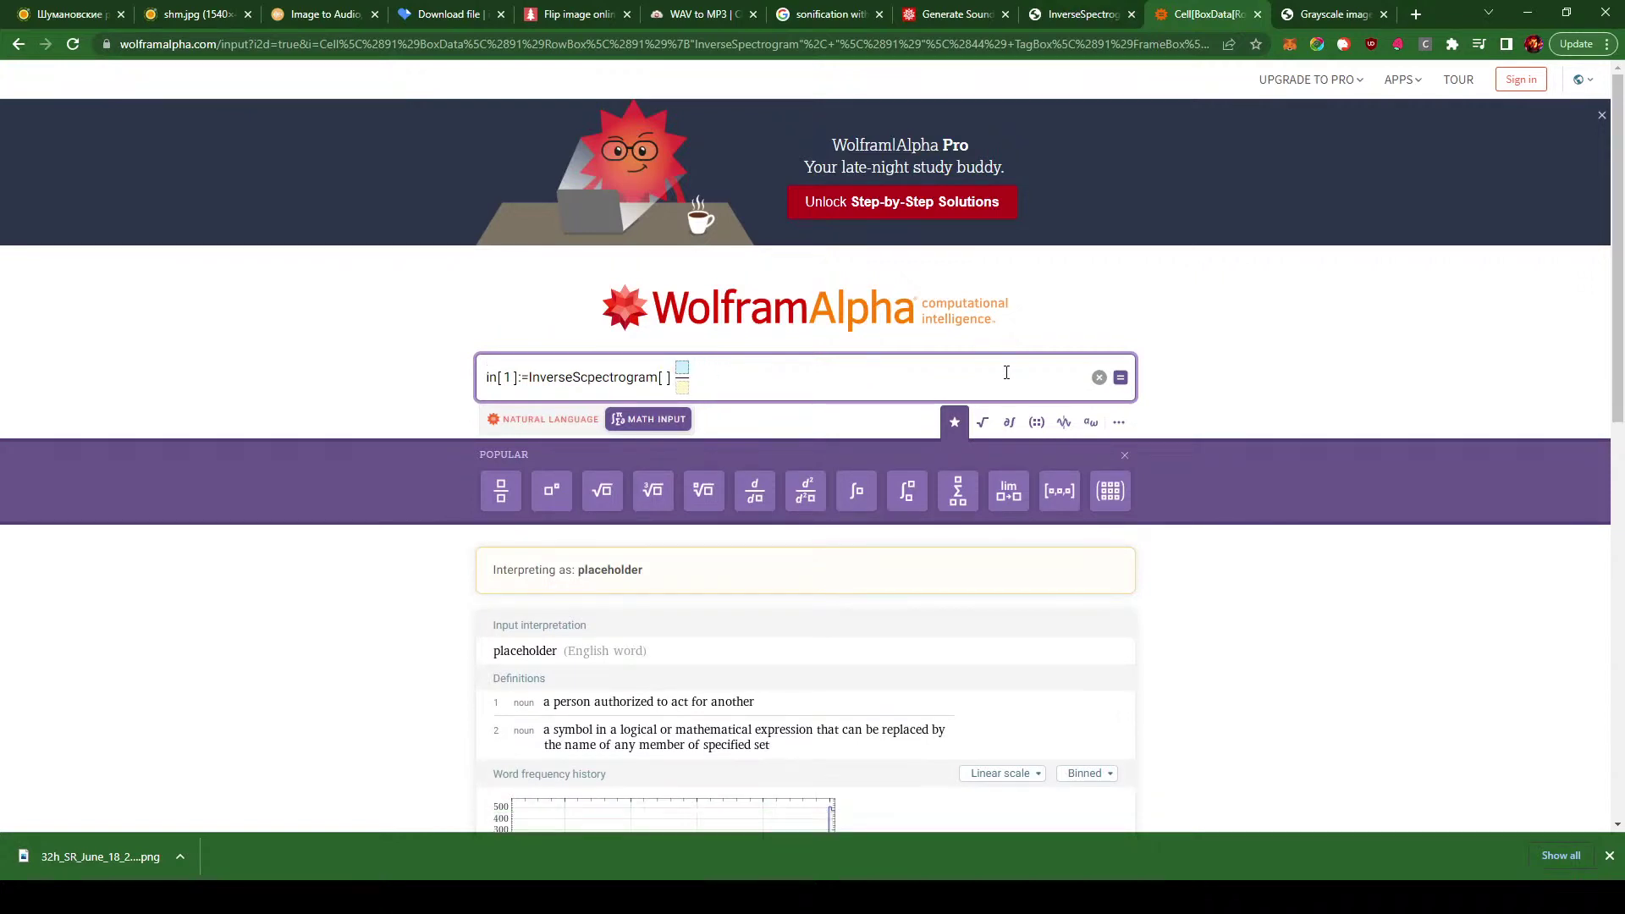
key("BackSpace")
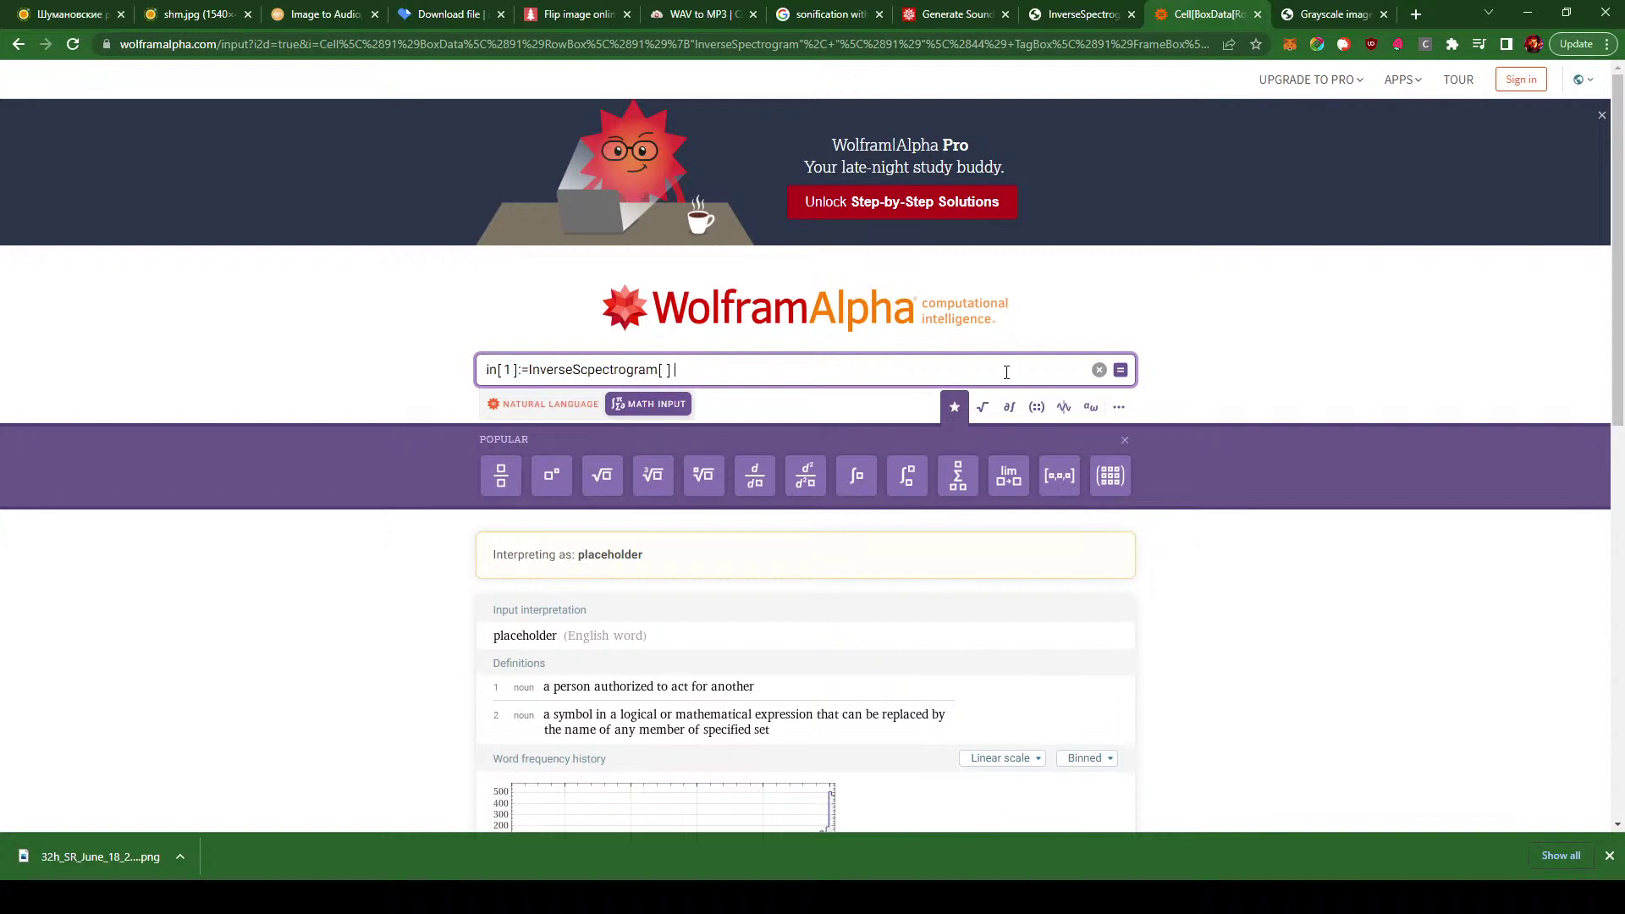
- Compute the in[1]:=InverseScpectrogram[] query in WolframAlpha and read through the response page
key("Left")
key("Return")
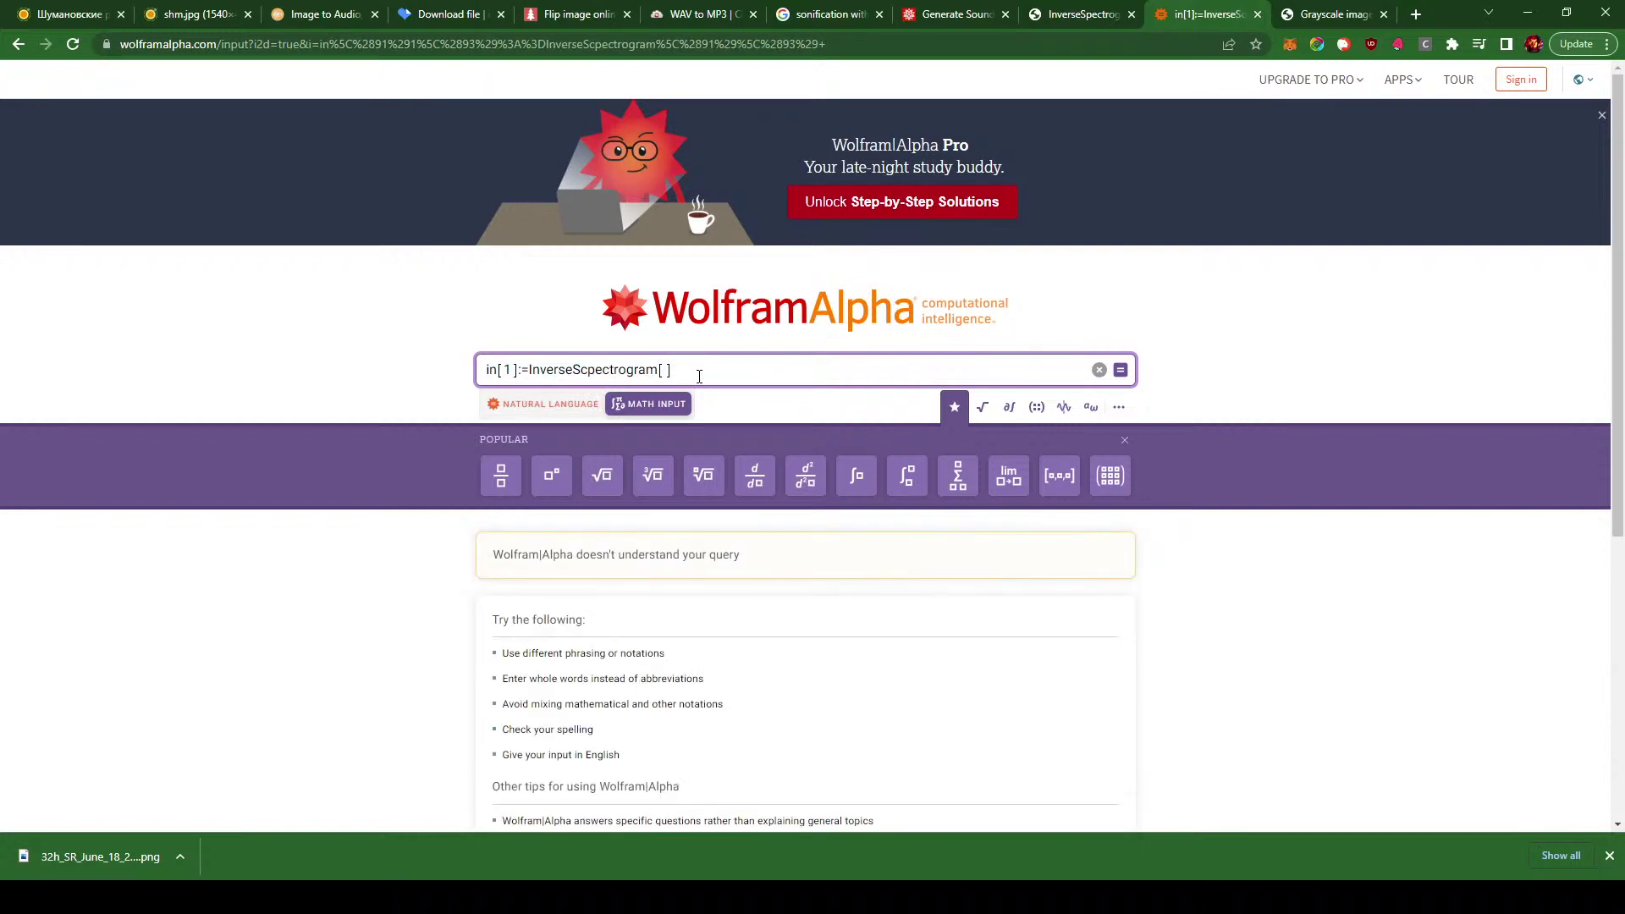
scroll(700, 377, "down", 3)
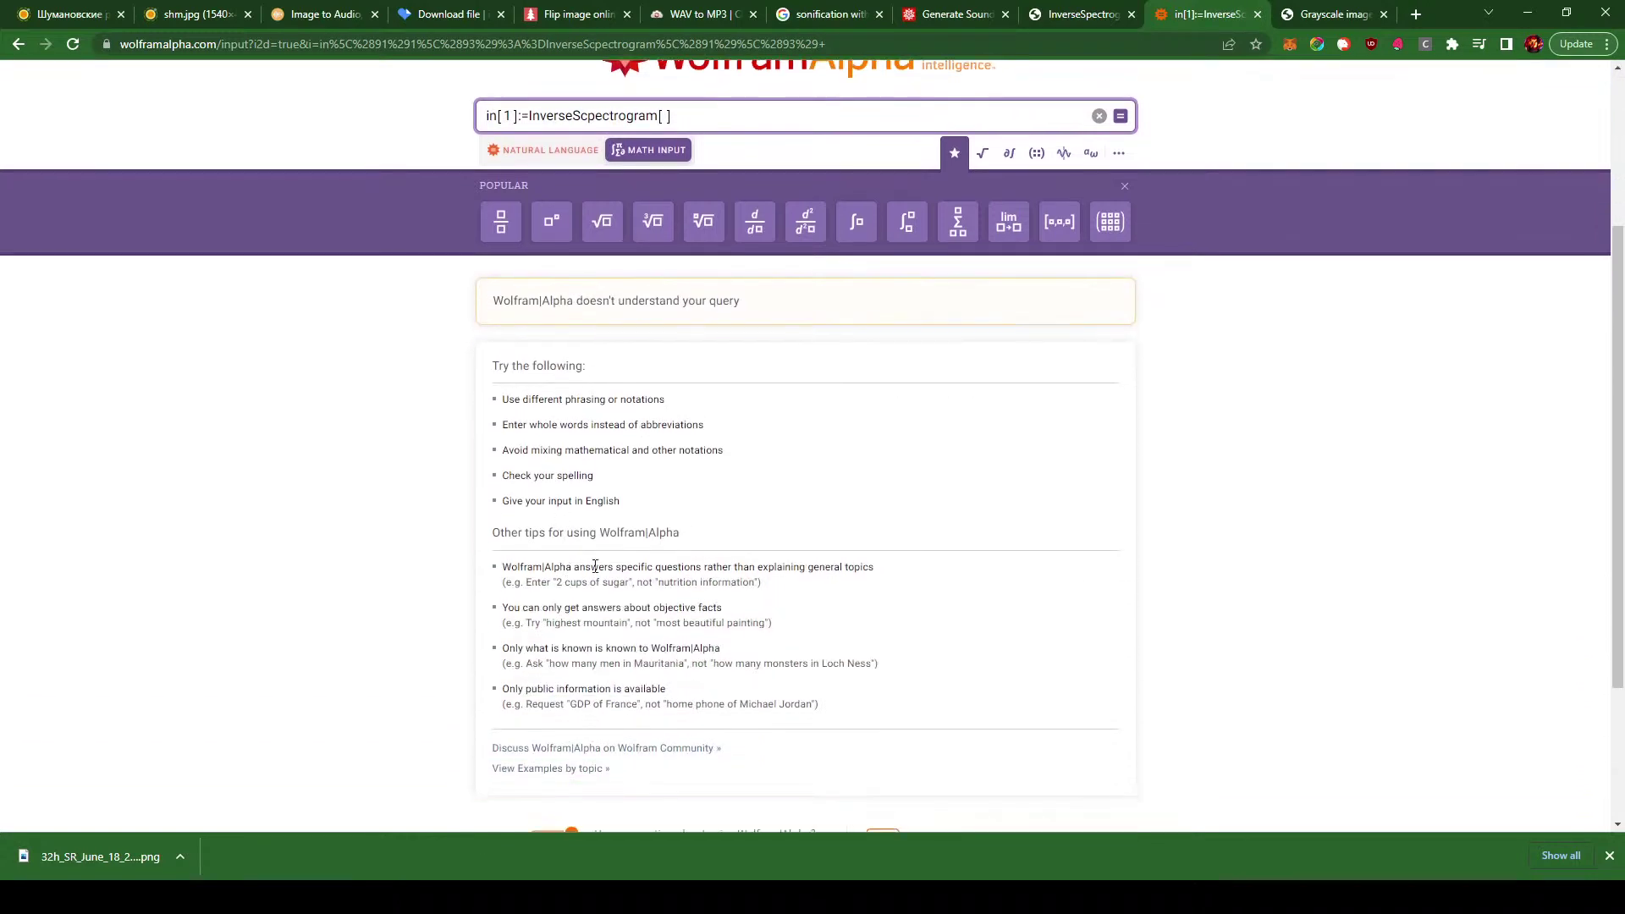
scroll(622, 558, "down", 2)
scroll(626, 555, "up", 6)
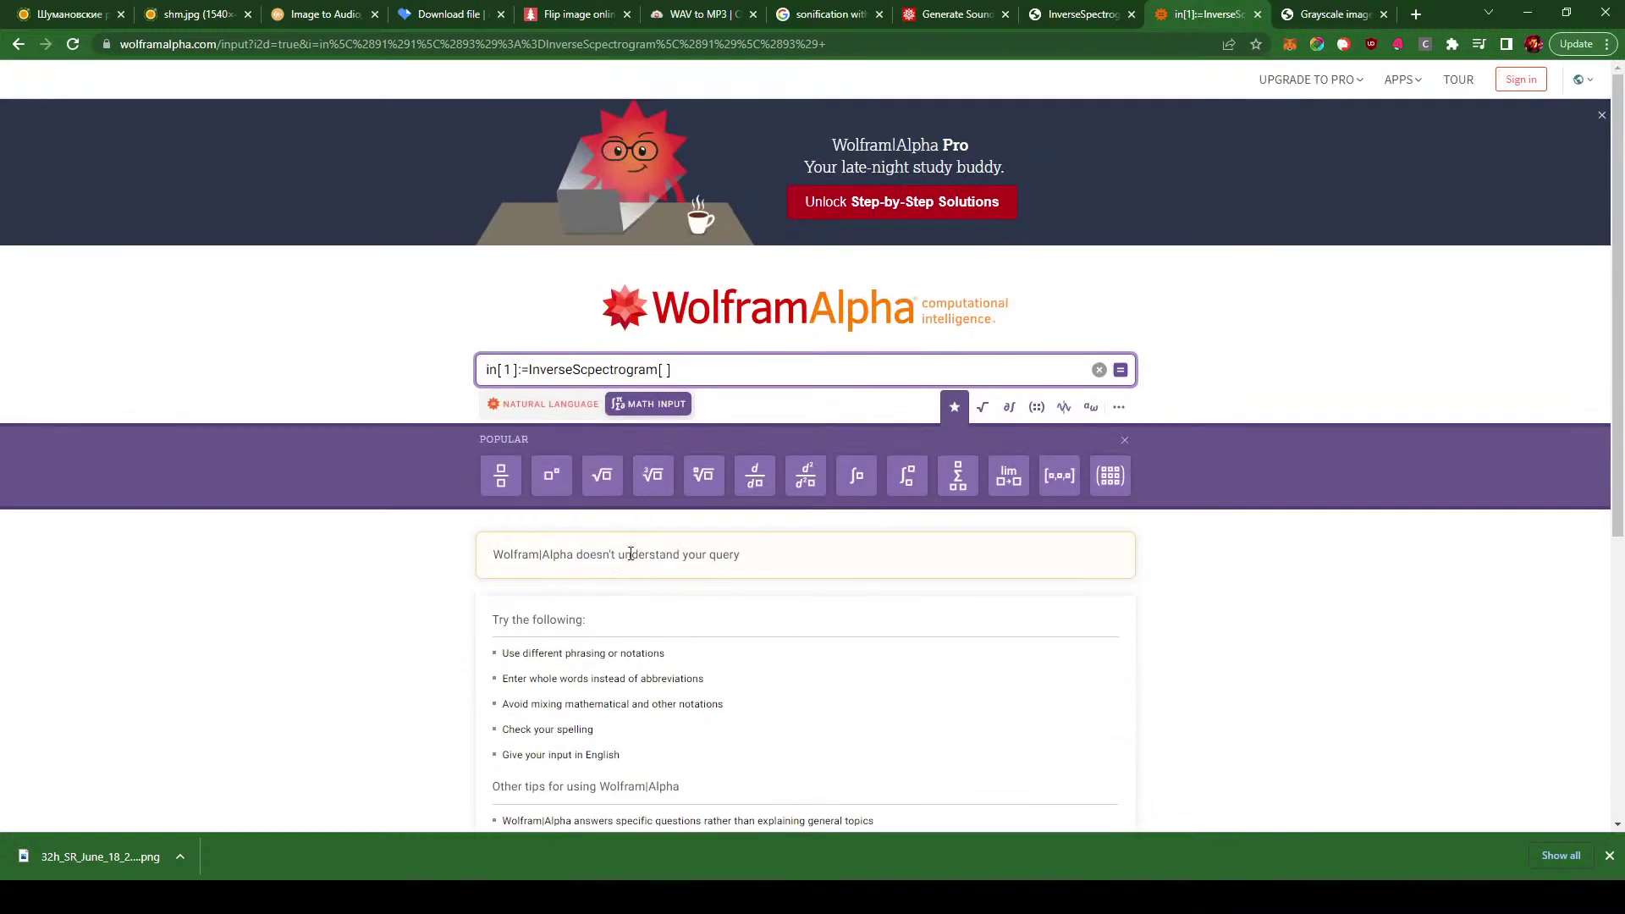
- Close the Grayscale image tab and return to the InverseSpectrogram documentation to view its closing reference sections
middle_click(1309, 17)
left_click(1144, 17)
scroll(449, 635, "down", 7)
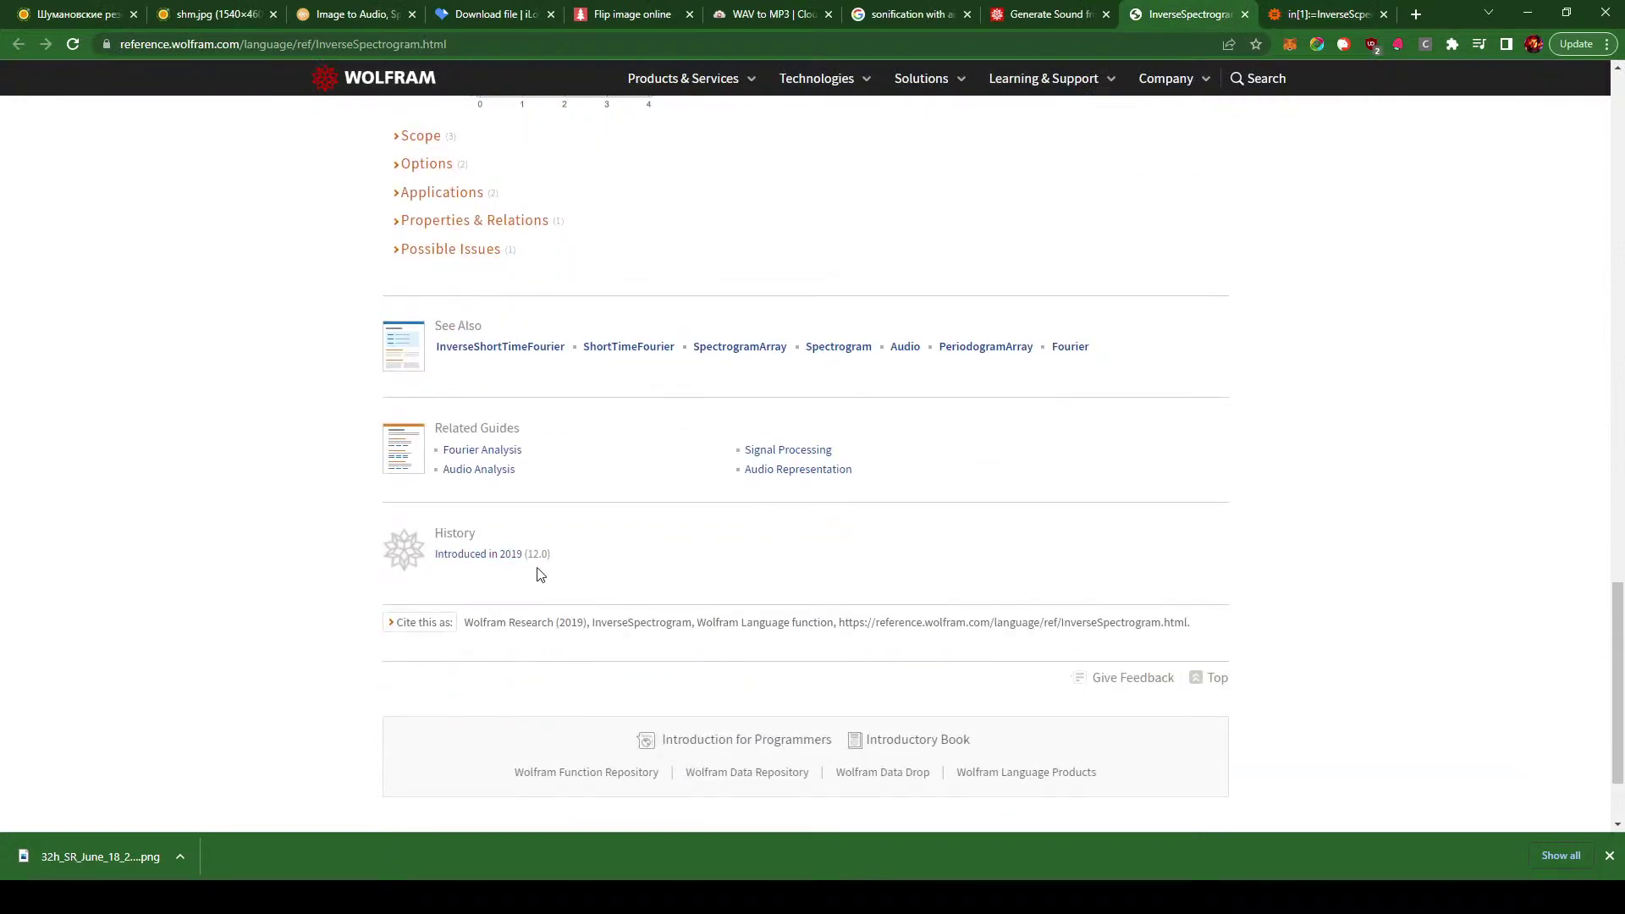
- Recheck the image-to-audio example in the InverseSpectrogram documentation, then close the documentation and WolframAlpha tabs
scroll(540, 575, "up", 7)
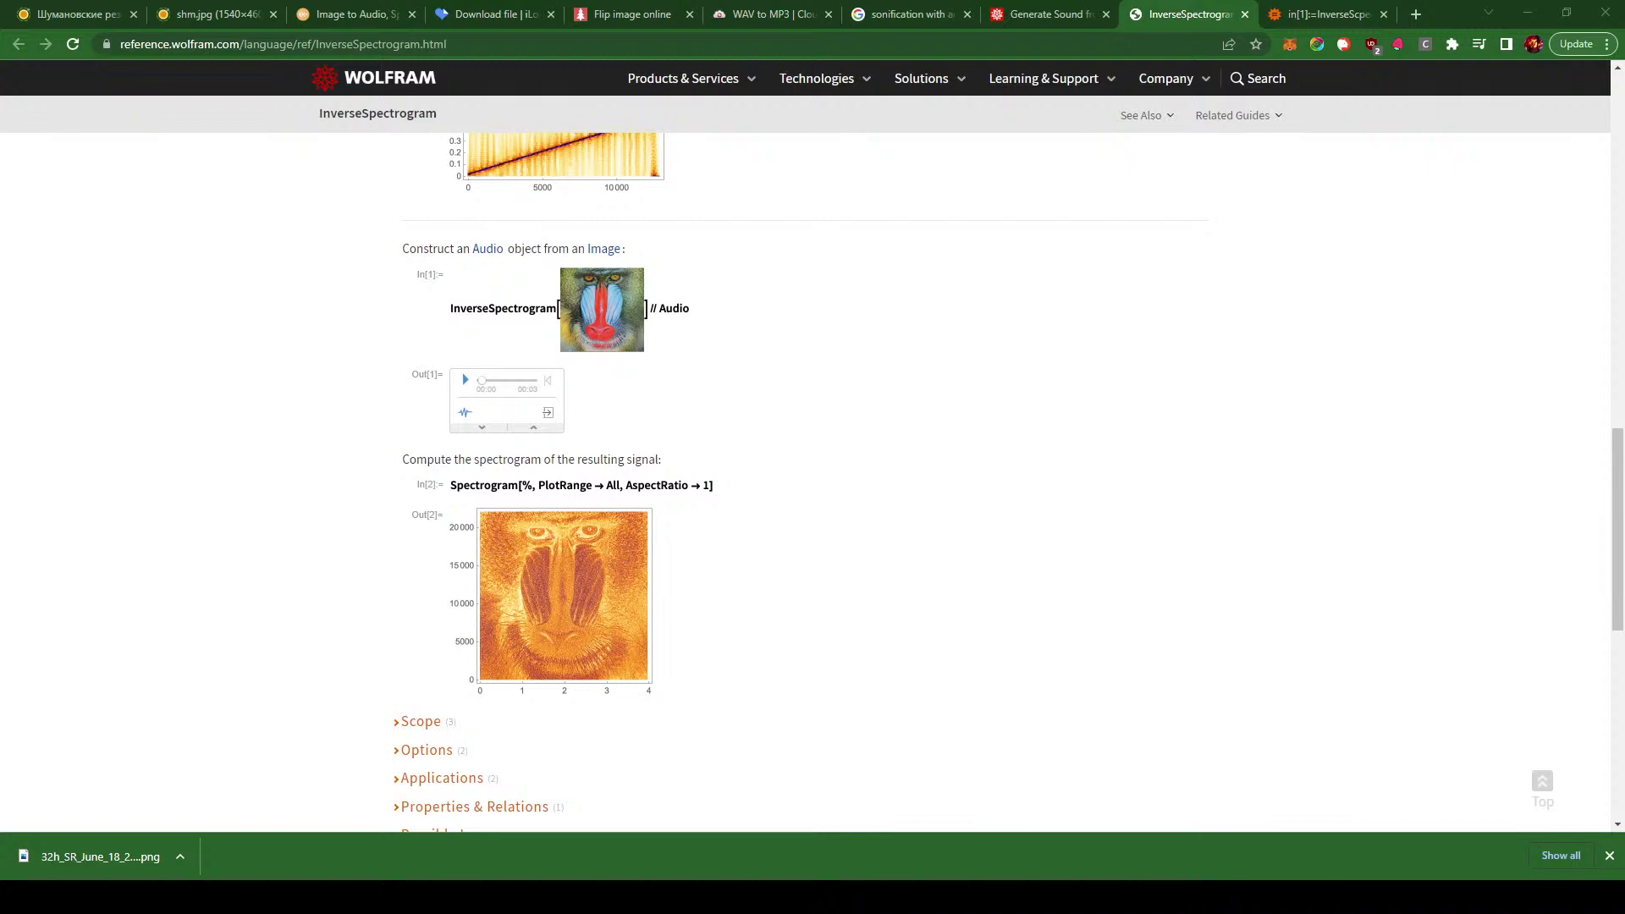
key("Home")
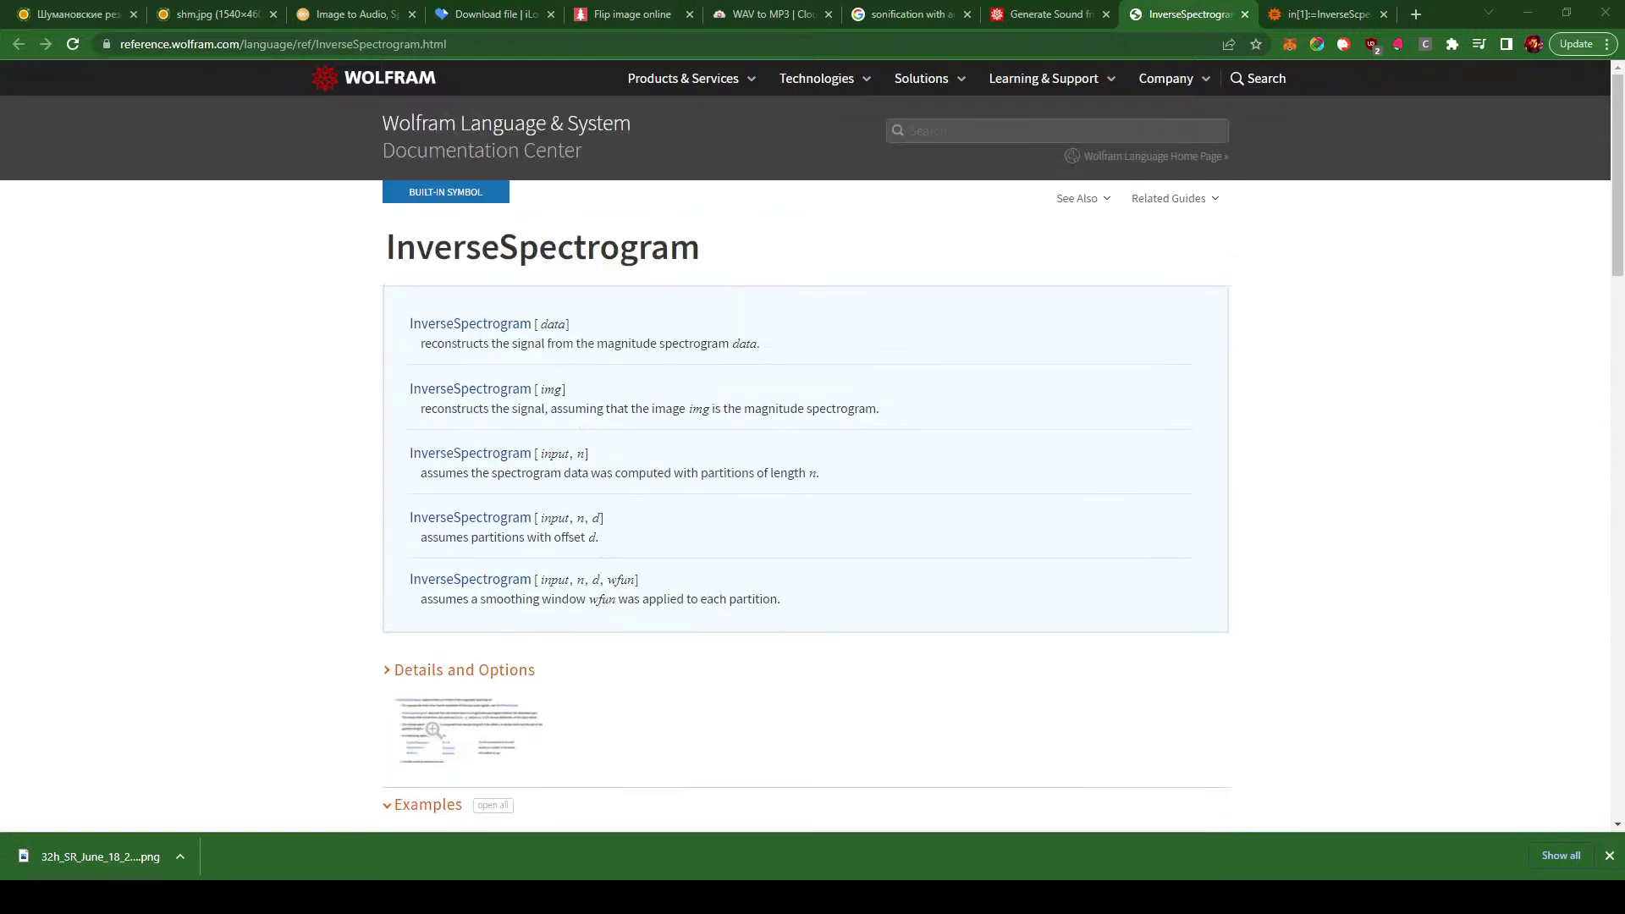
middle_click(1203, 18)
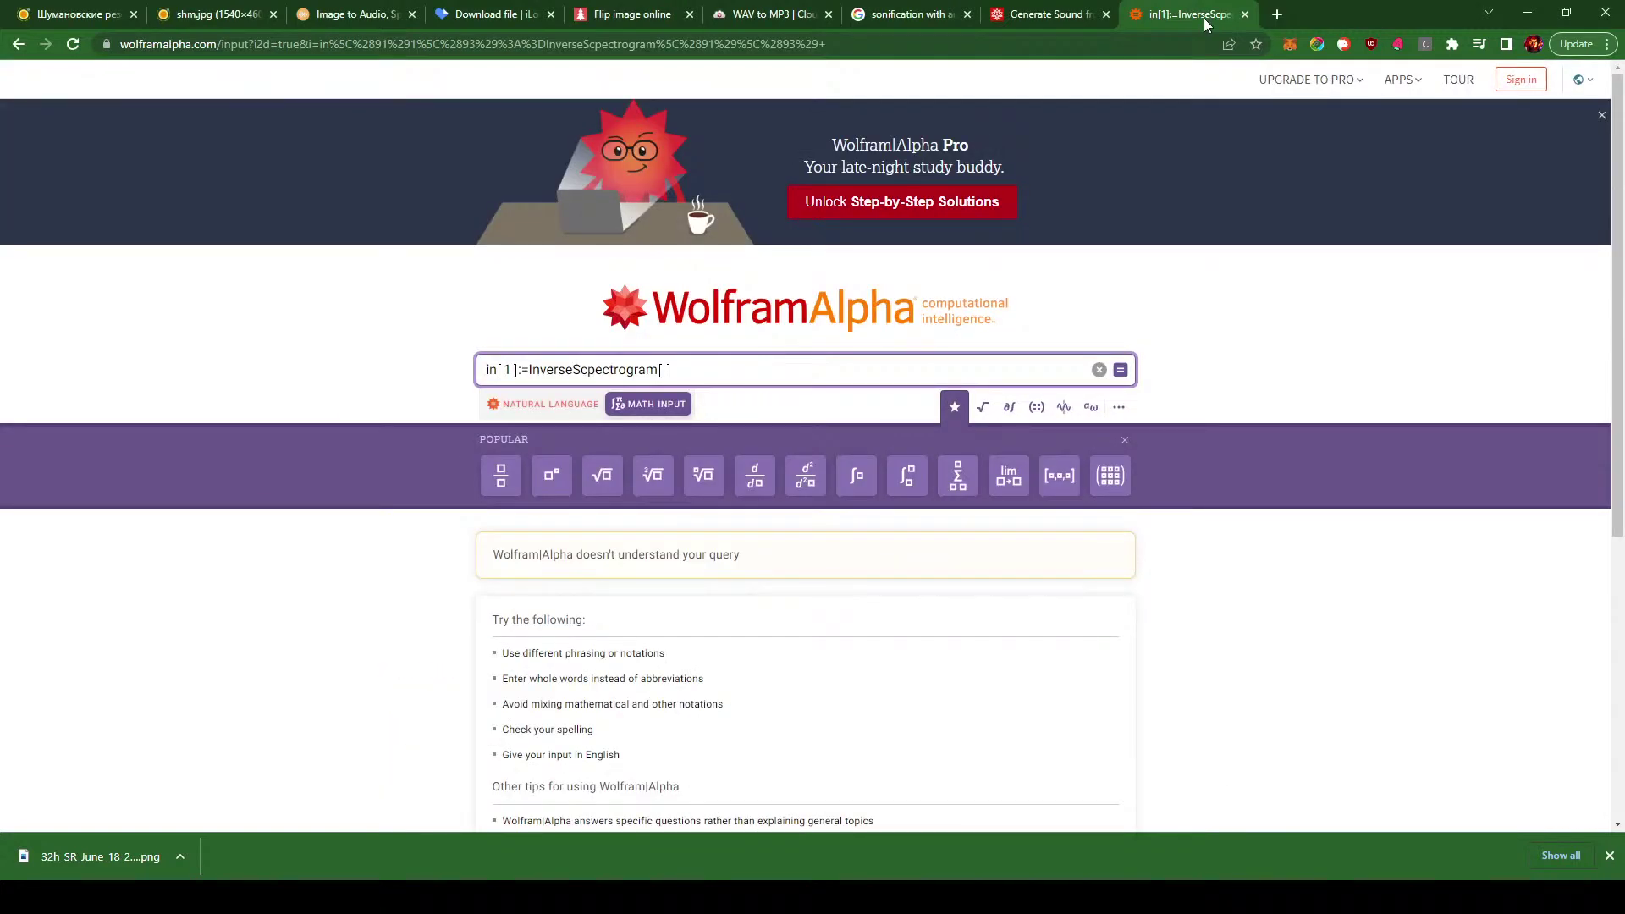
middle_click(1148, 19)
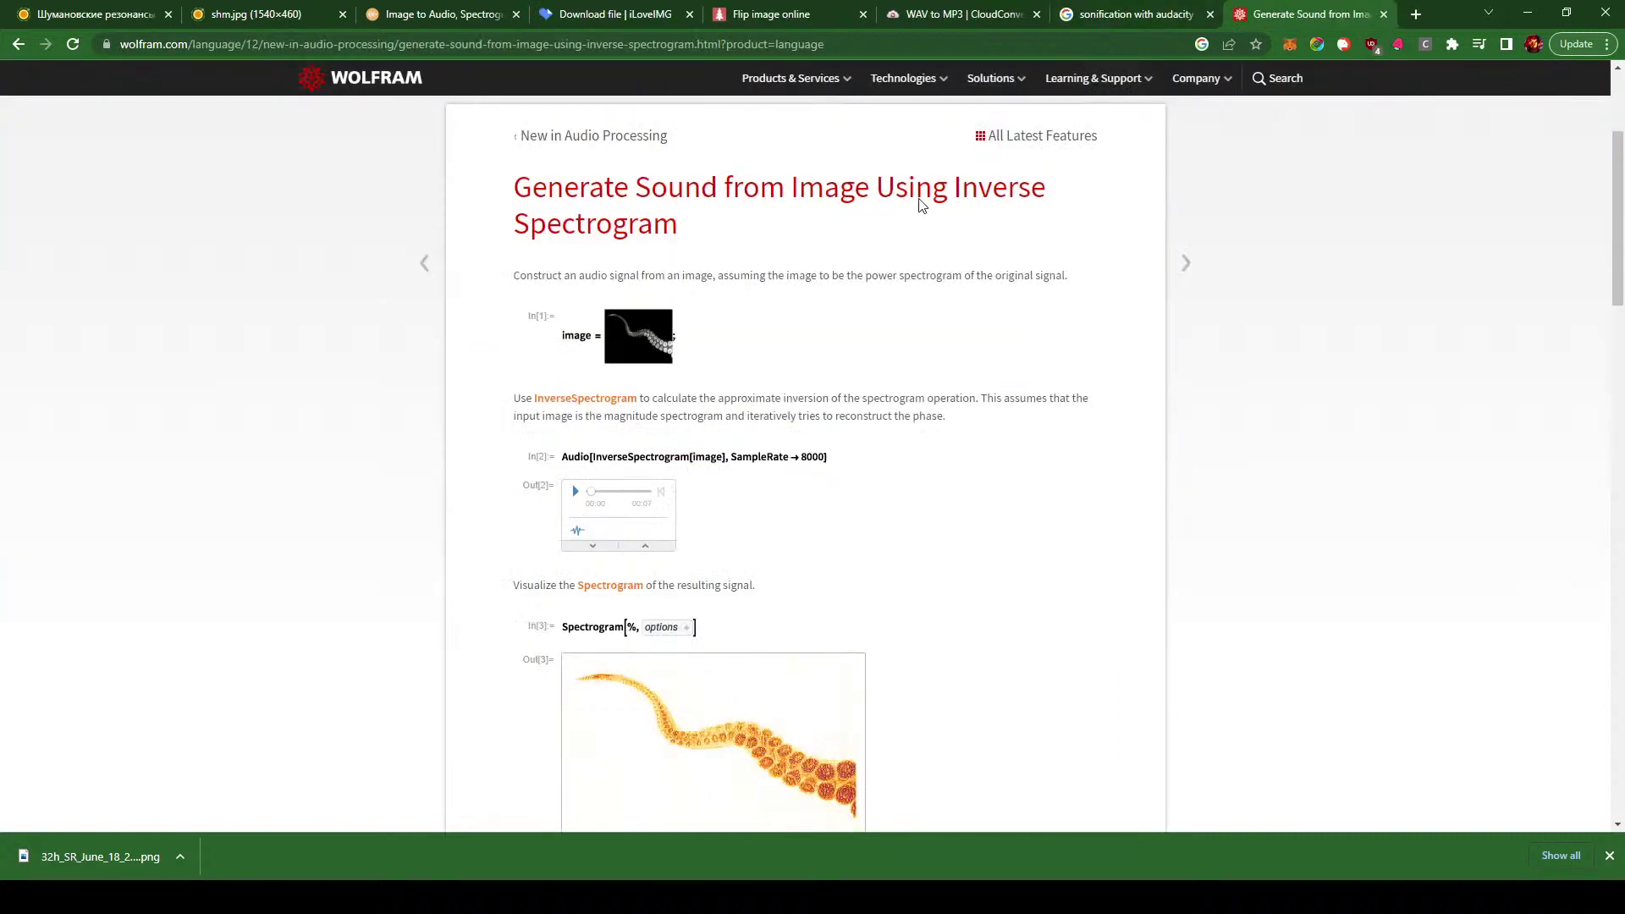
- Return to the Image to Audio page, play the generated WAV with the spectrogram player set to Color, and pause it
left_click(435, 13)
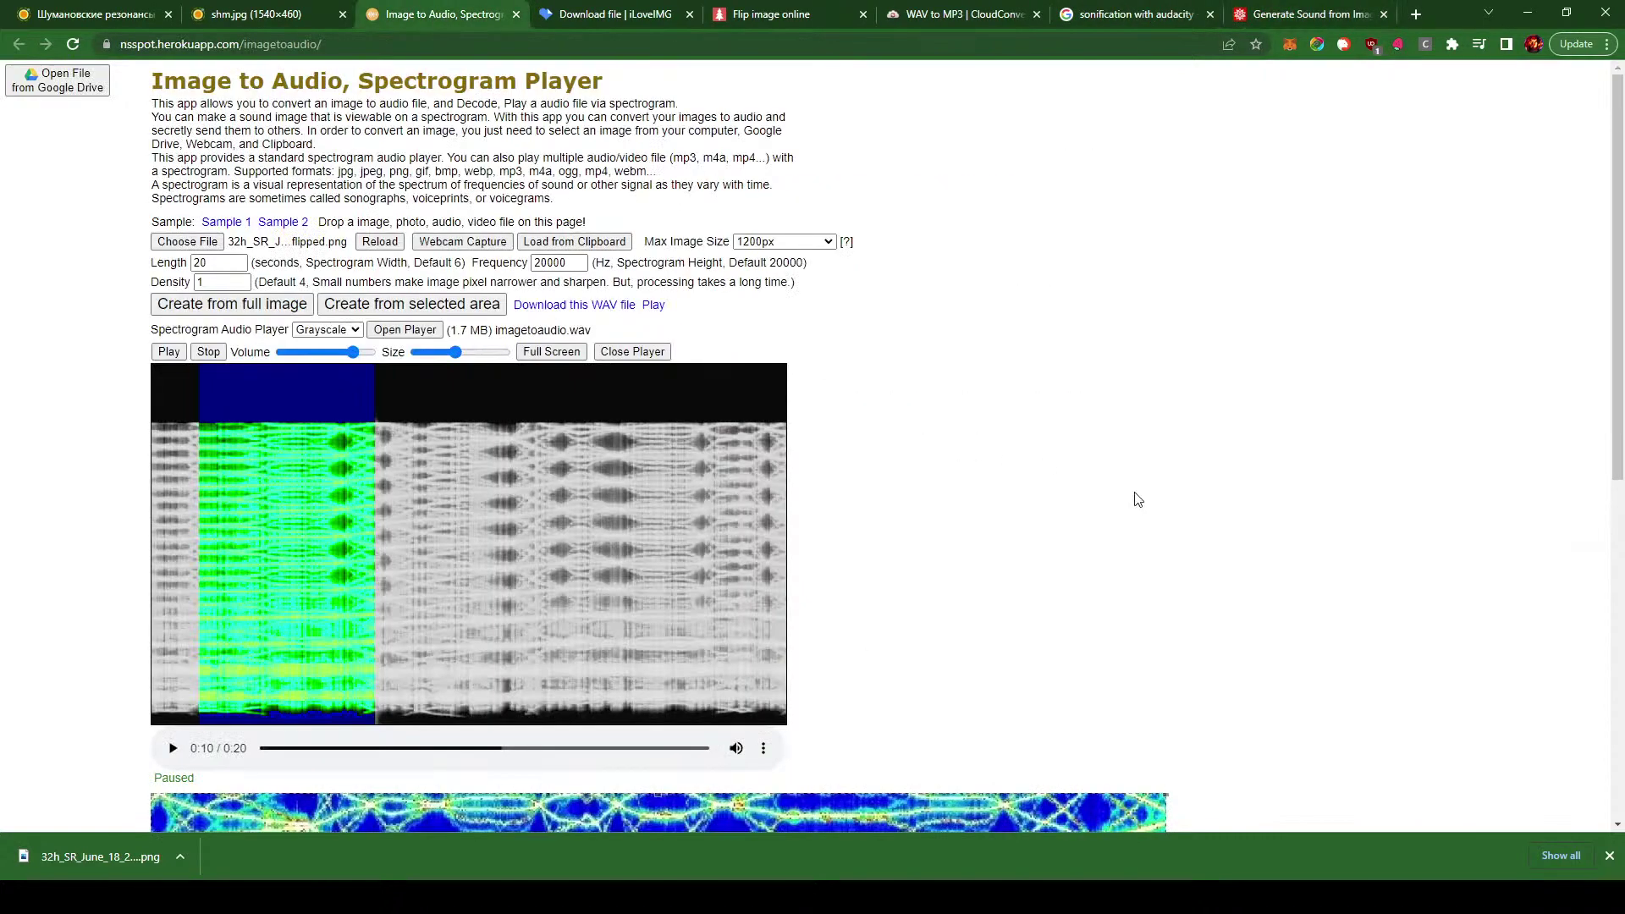
left_click(656, 307)
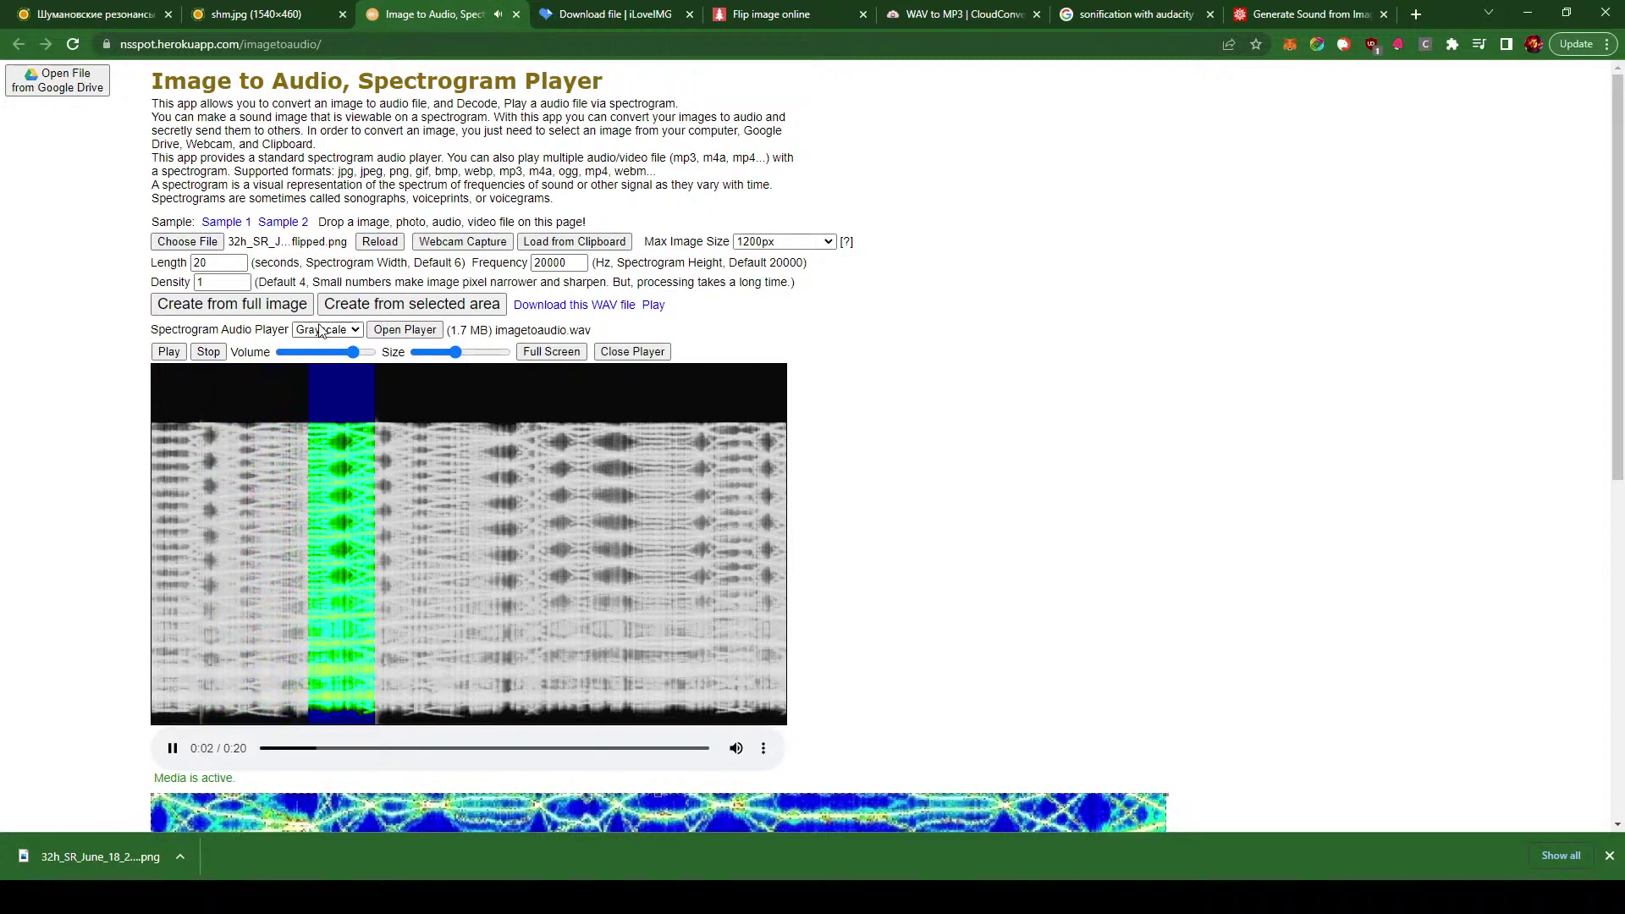
left_click(330, 359)
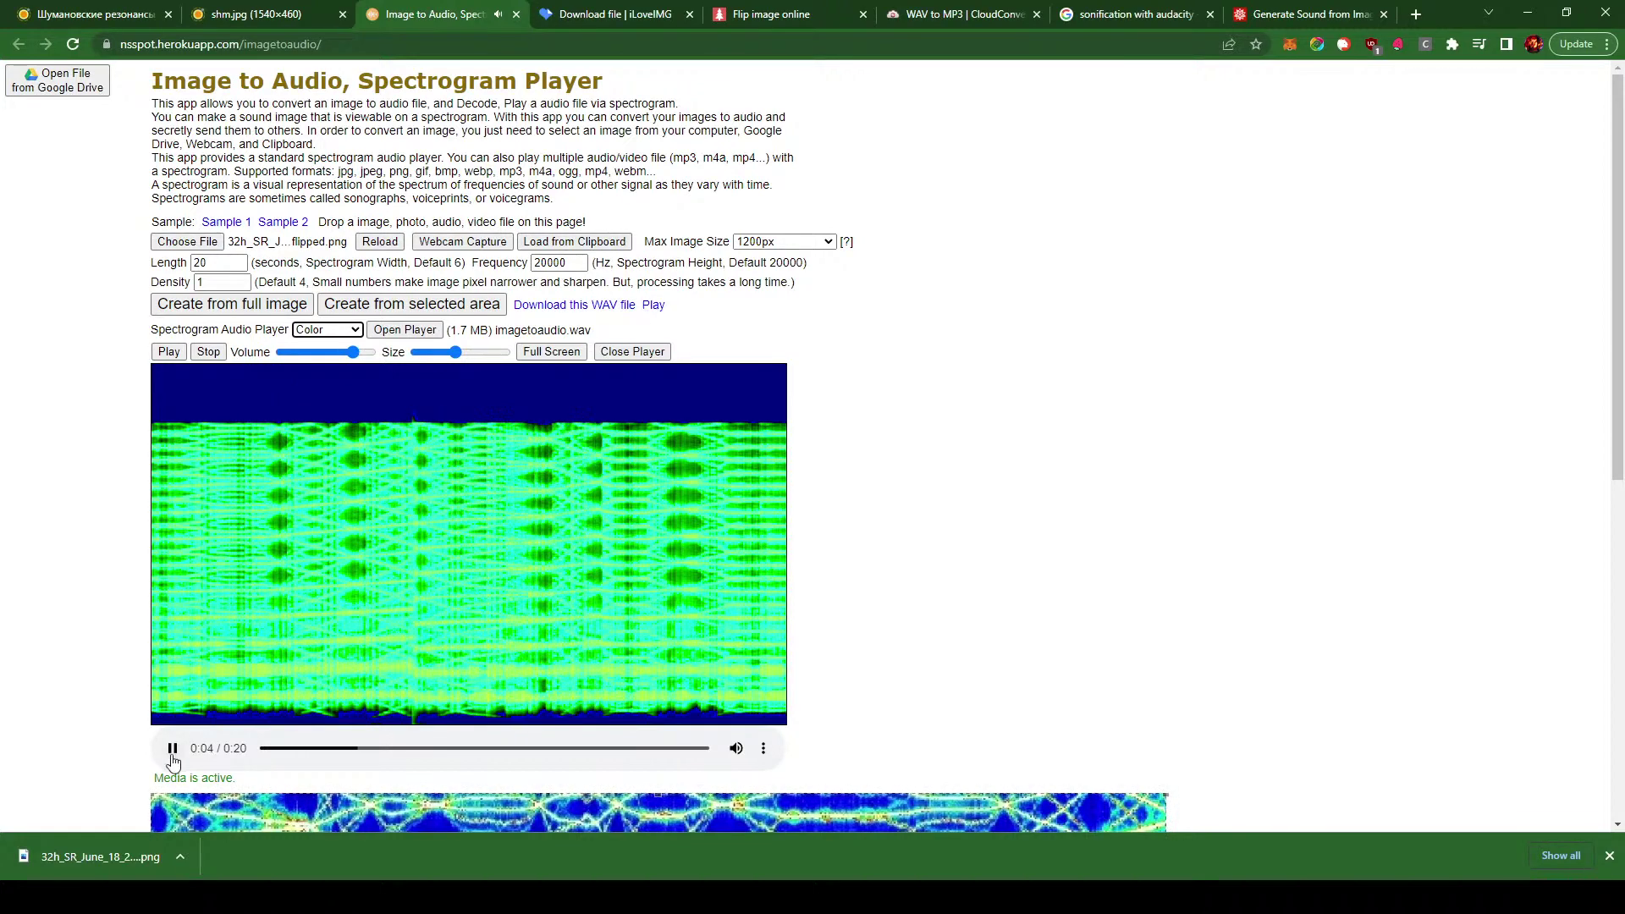
left_click(348, 616)
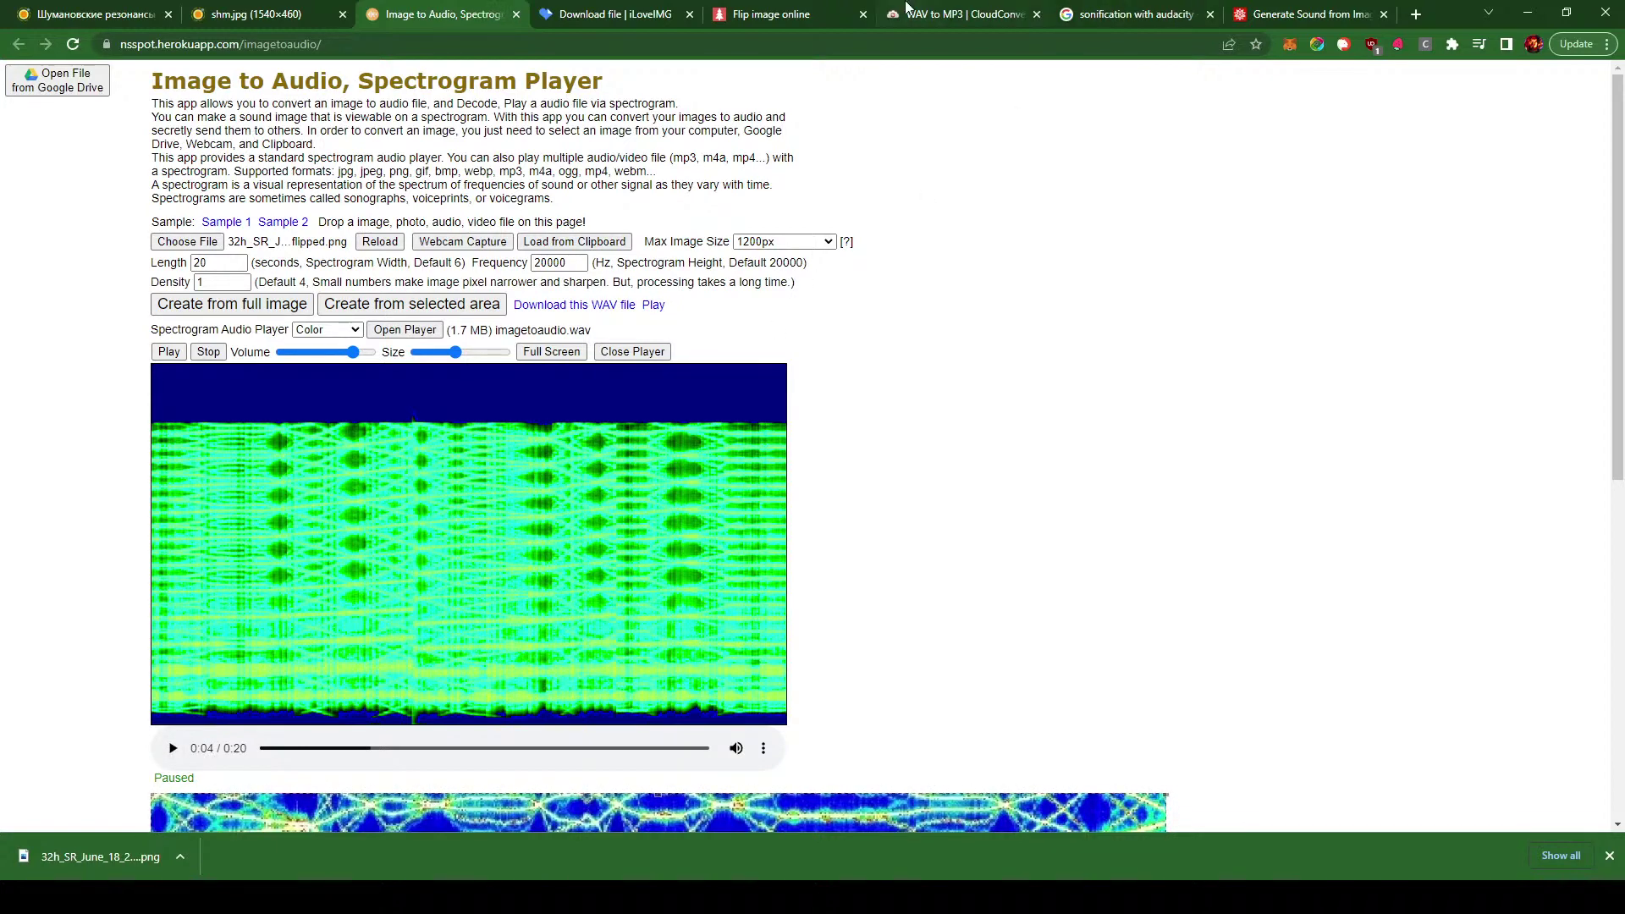
- Replace the Google query with "inverse spectrogram", run the search, and open the rdrr.io soundgen result
left_click(946, 15)
left_click(1136, 13)
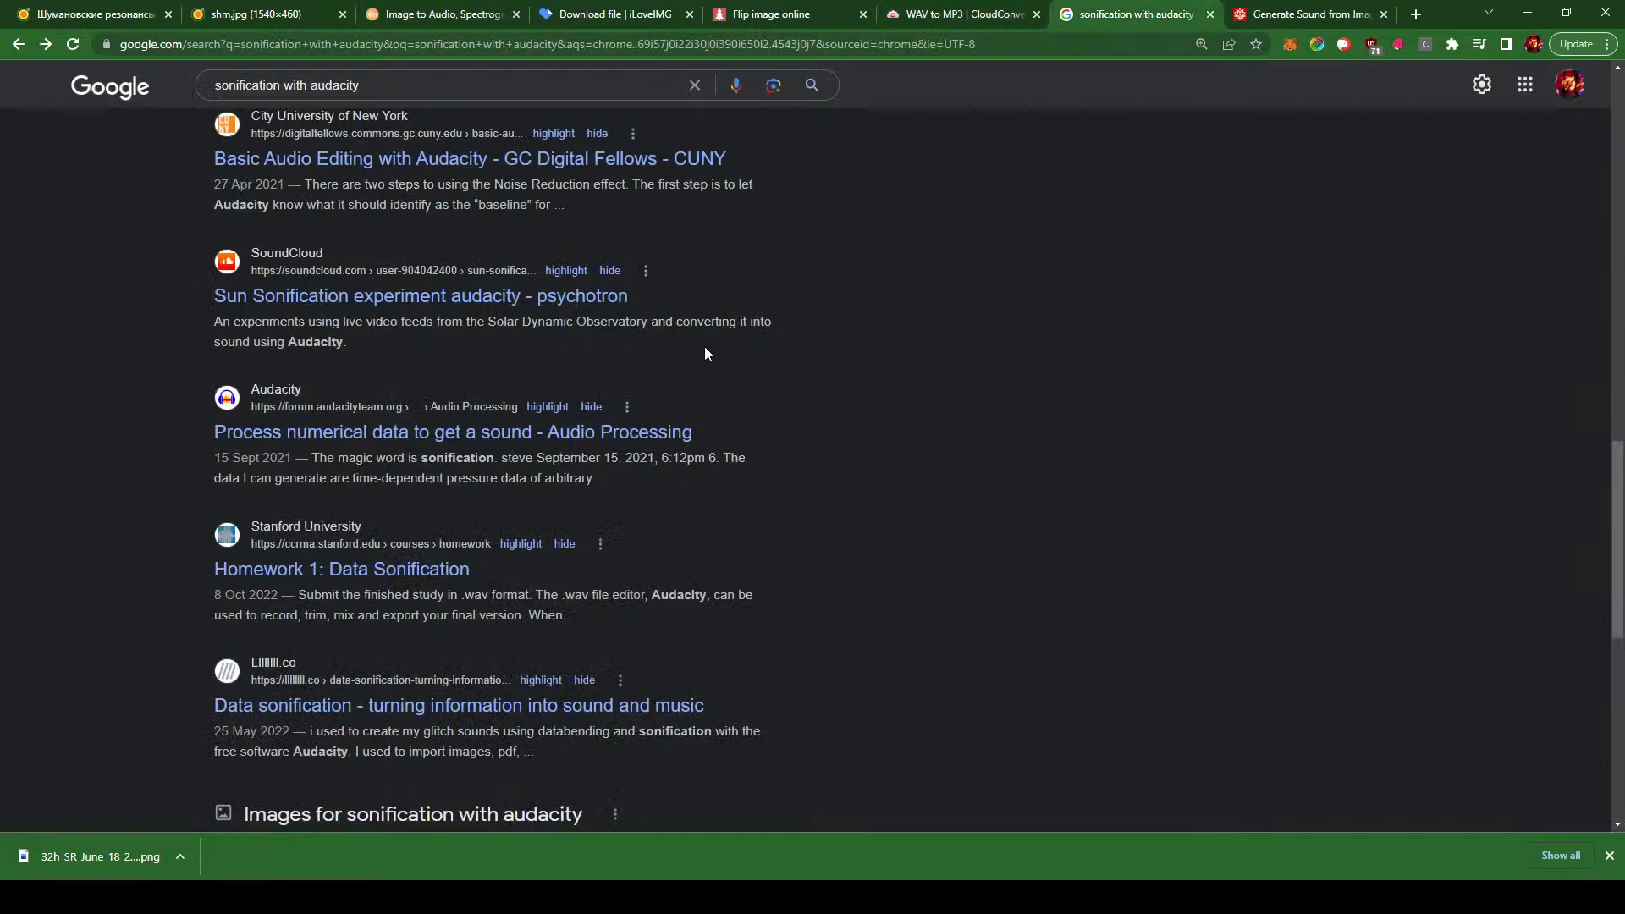
scroll(593, 212, "up", 10)
triple_click(429, 98)
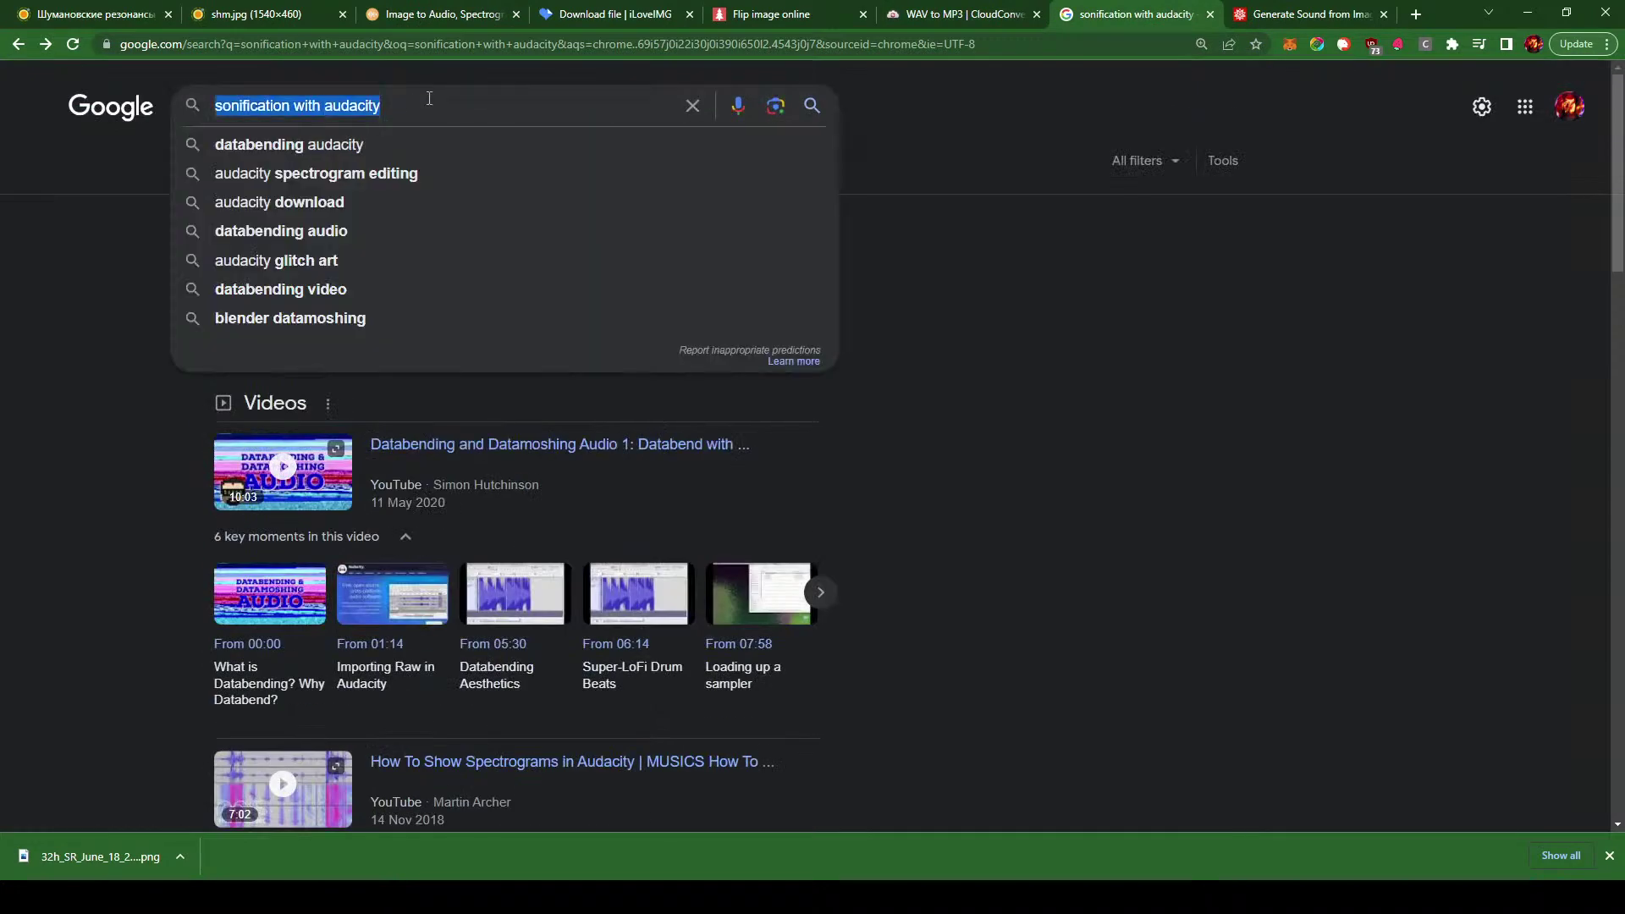
type("inverse ")
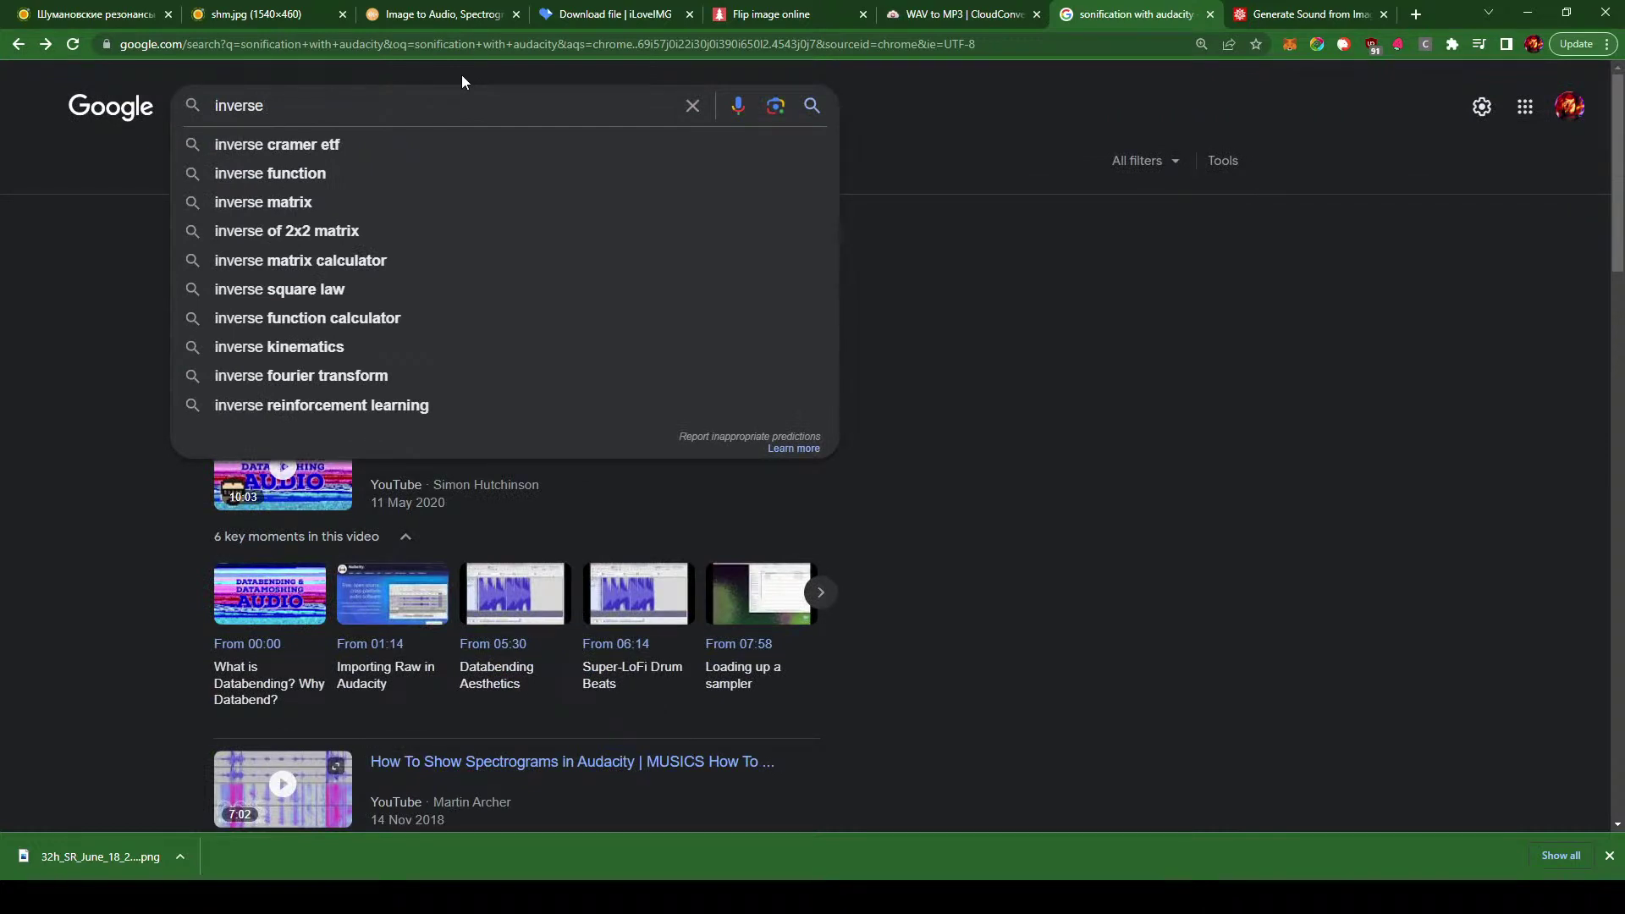
type("spe")
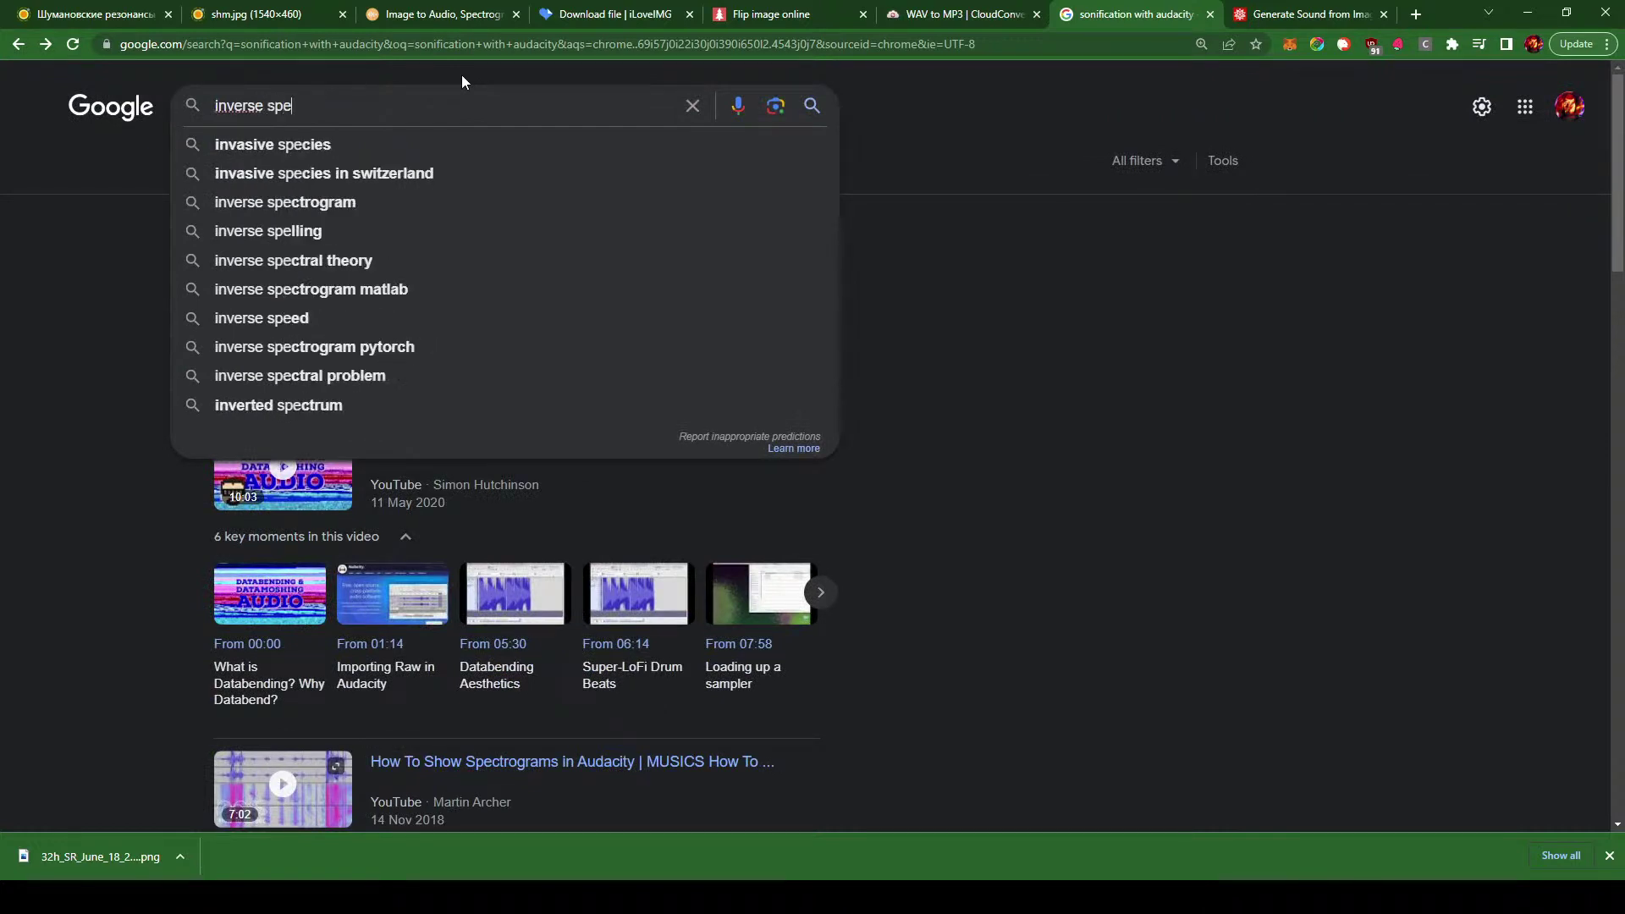
type("ctrogram")
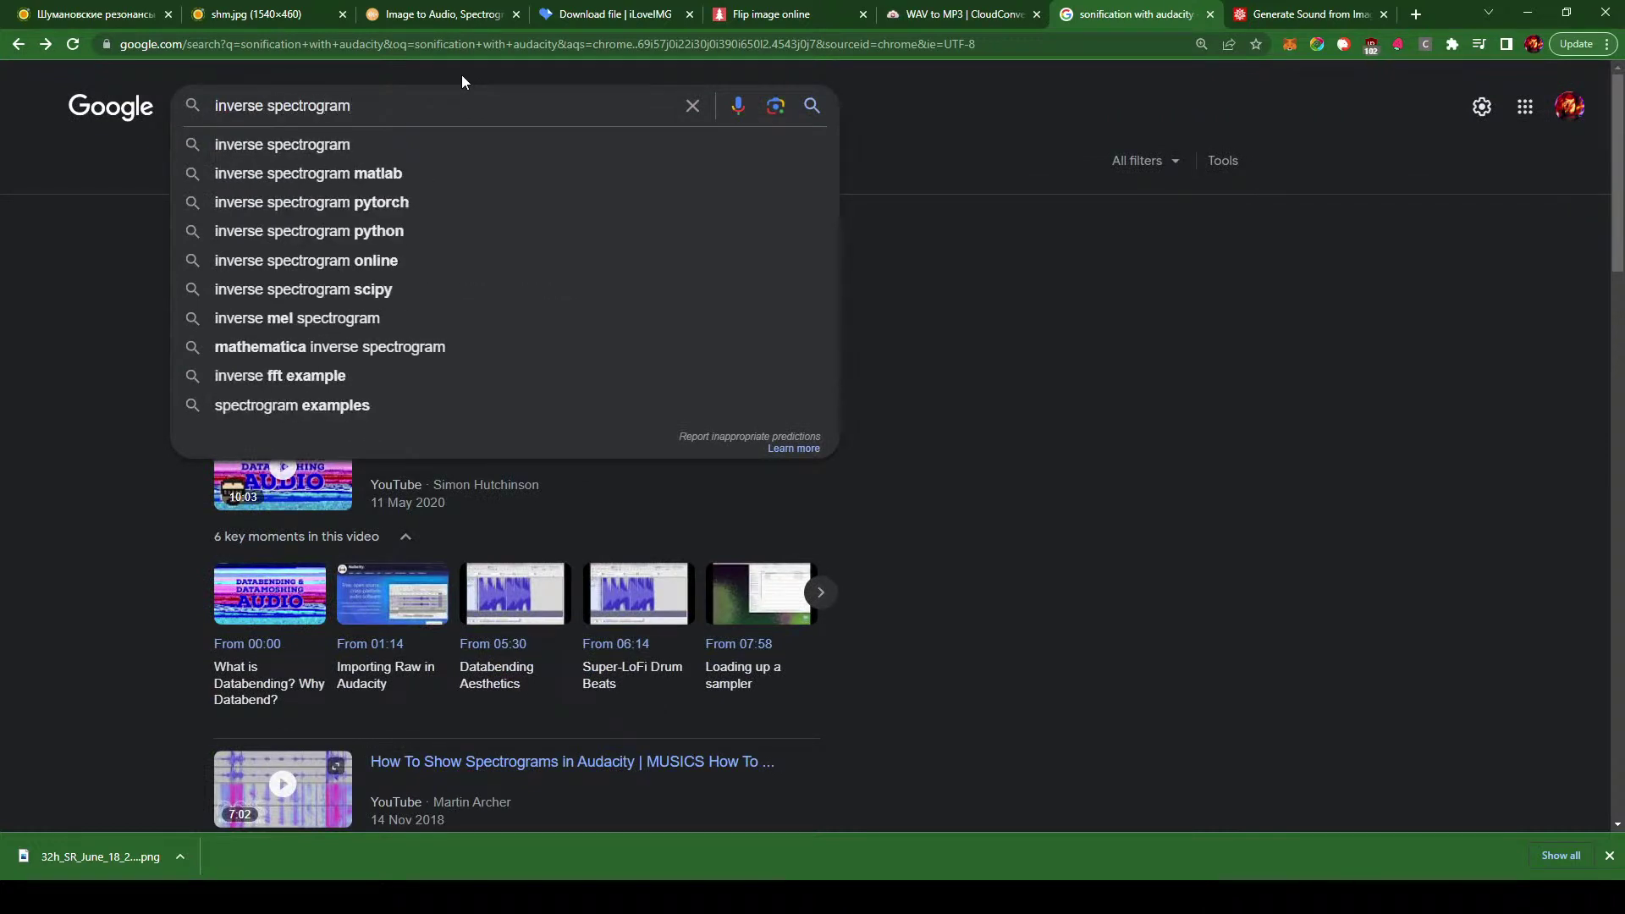
key("Return")
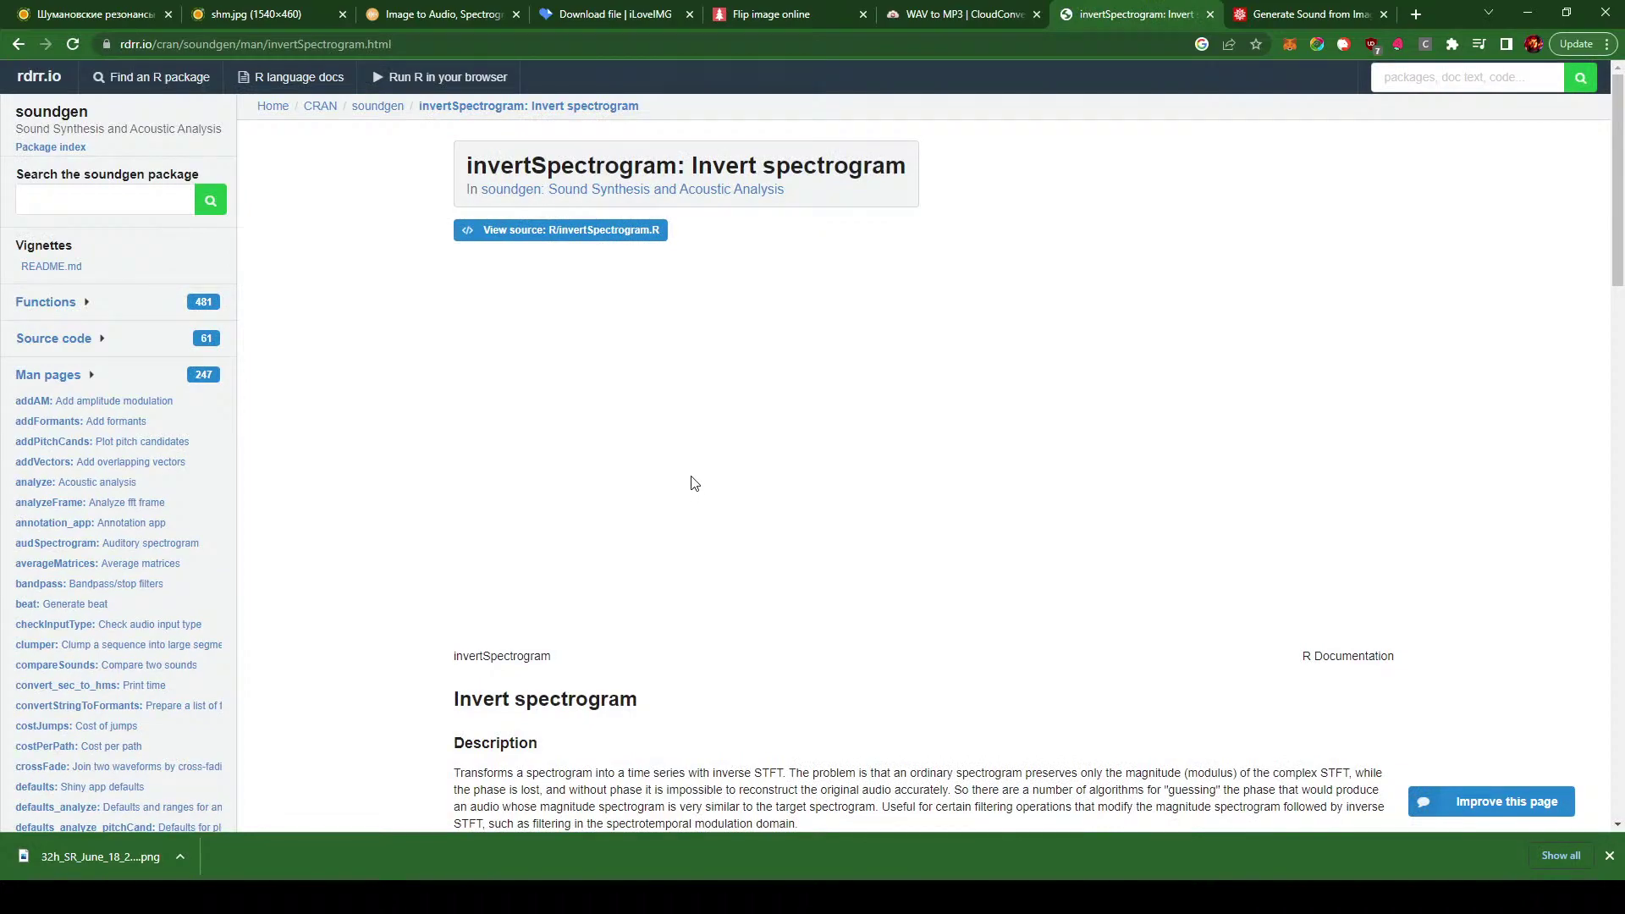
- Read the description, usage and examples of soundgen's invertSpectrogram function, then return to the search results
scroll(694, 483, "down", 5)
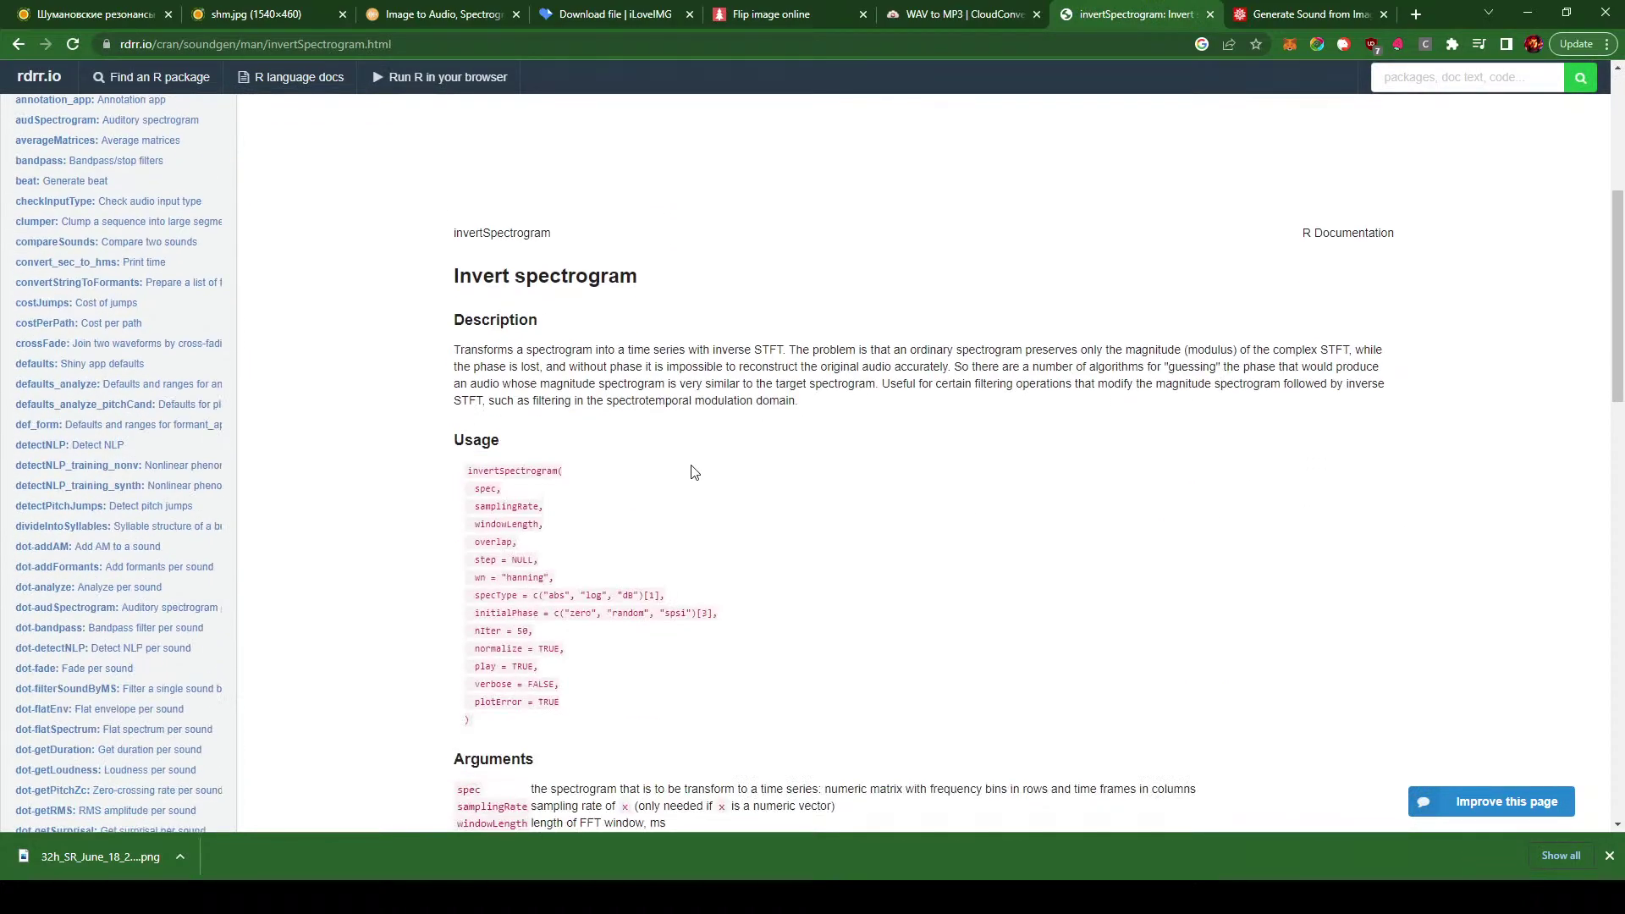
scroll(694, 472, "down", 7)
scroll(695, 473, "down", 8)
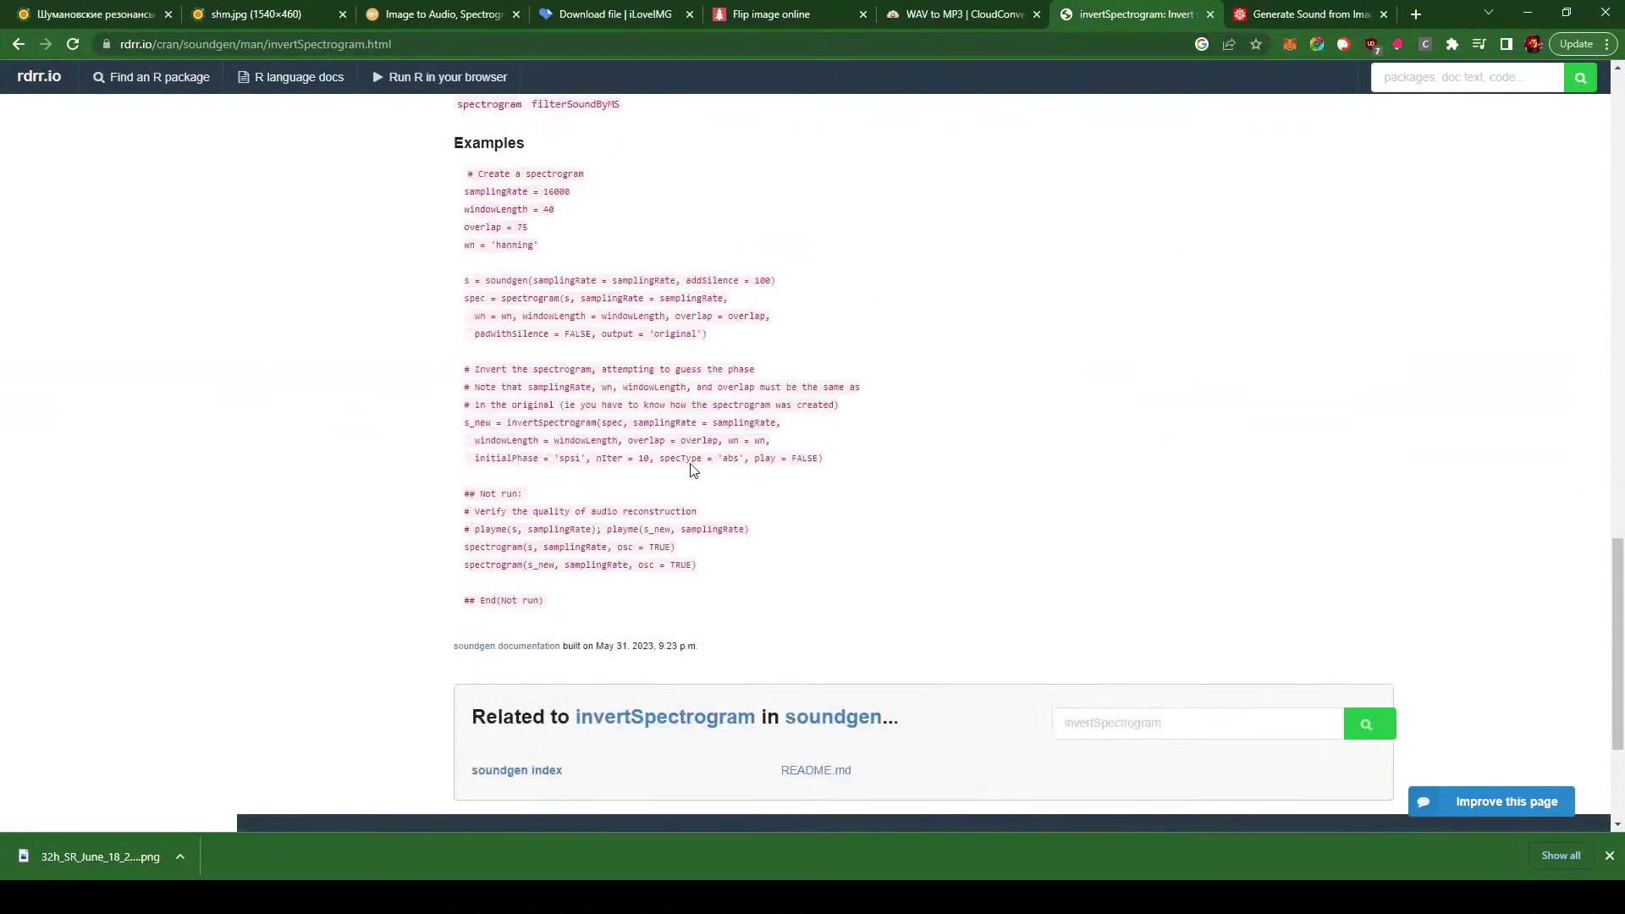
key("Home")
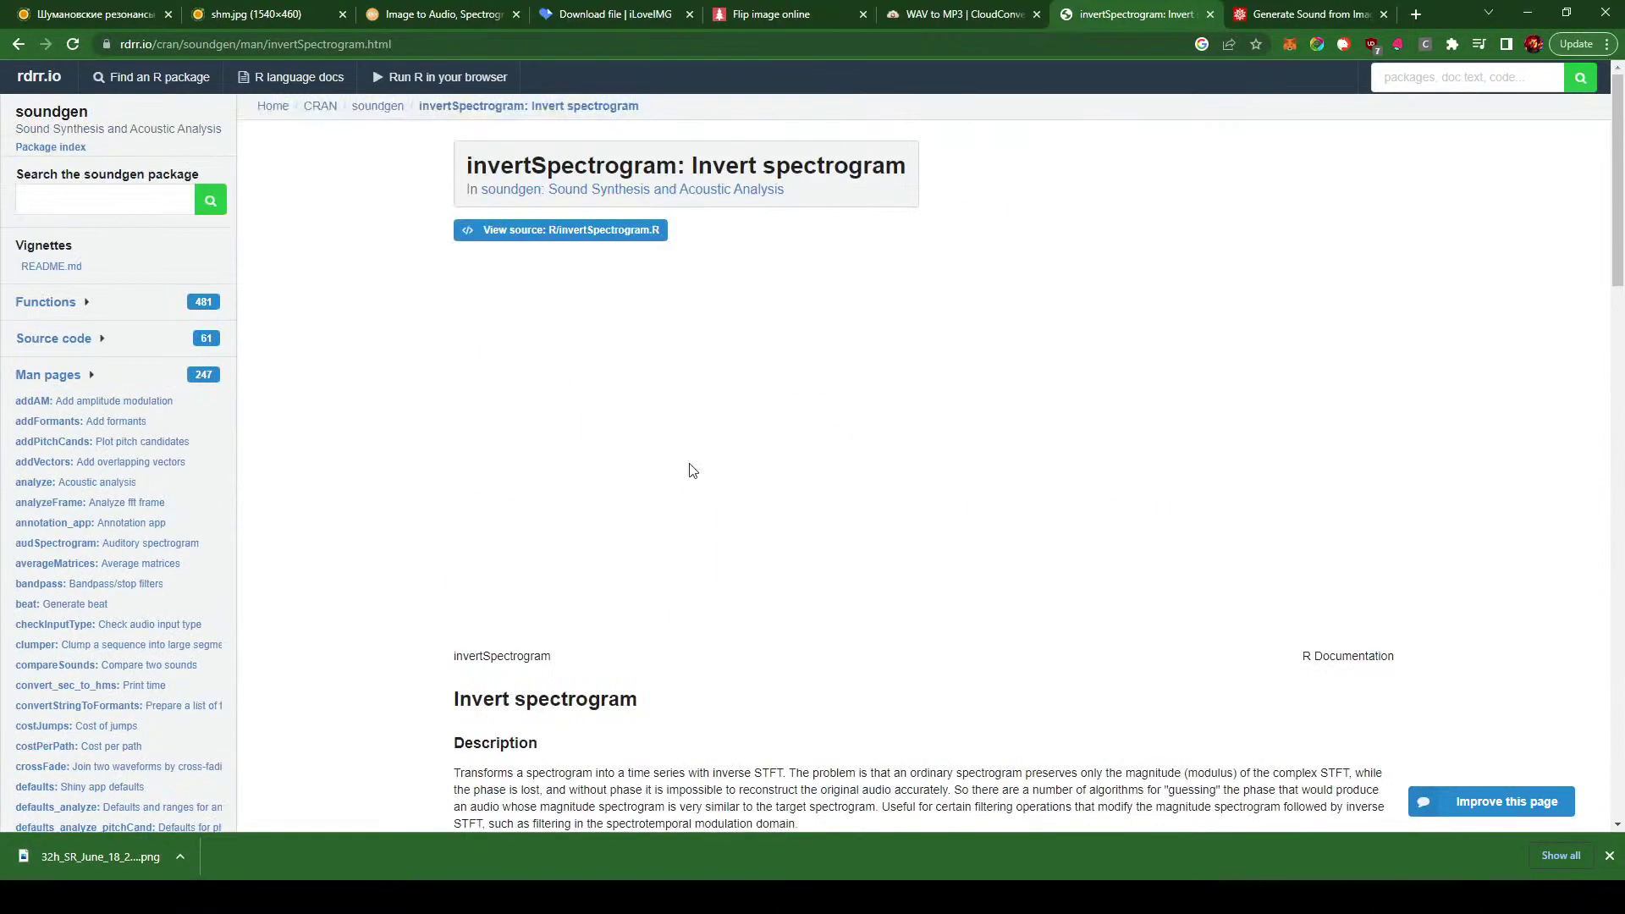
left_click(17, 44)
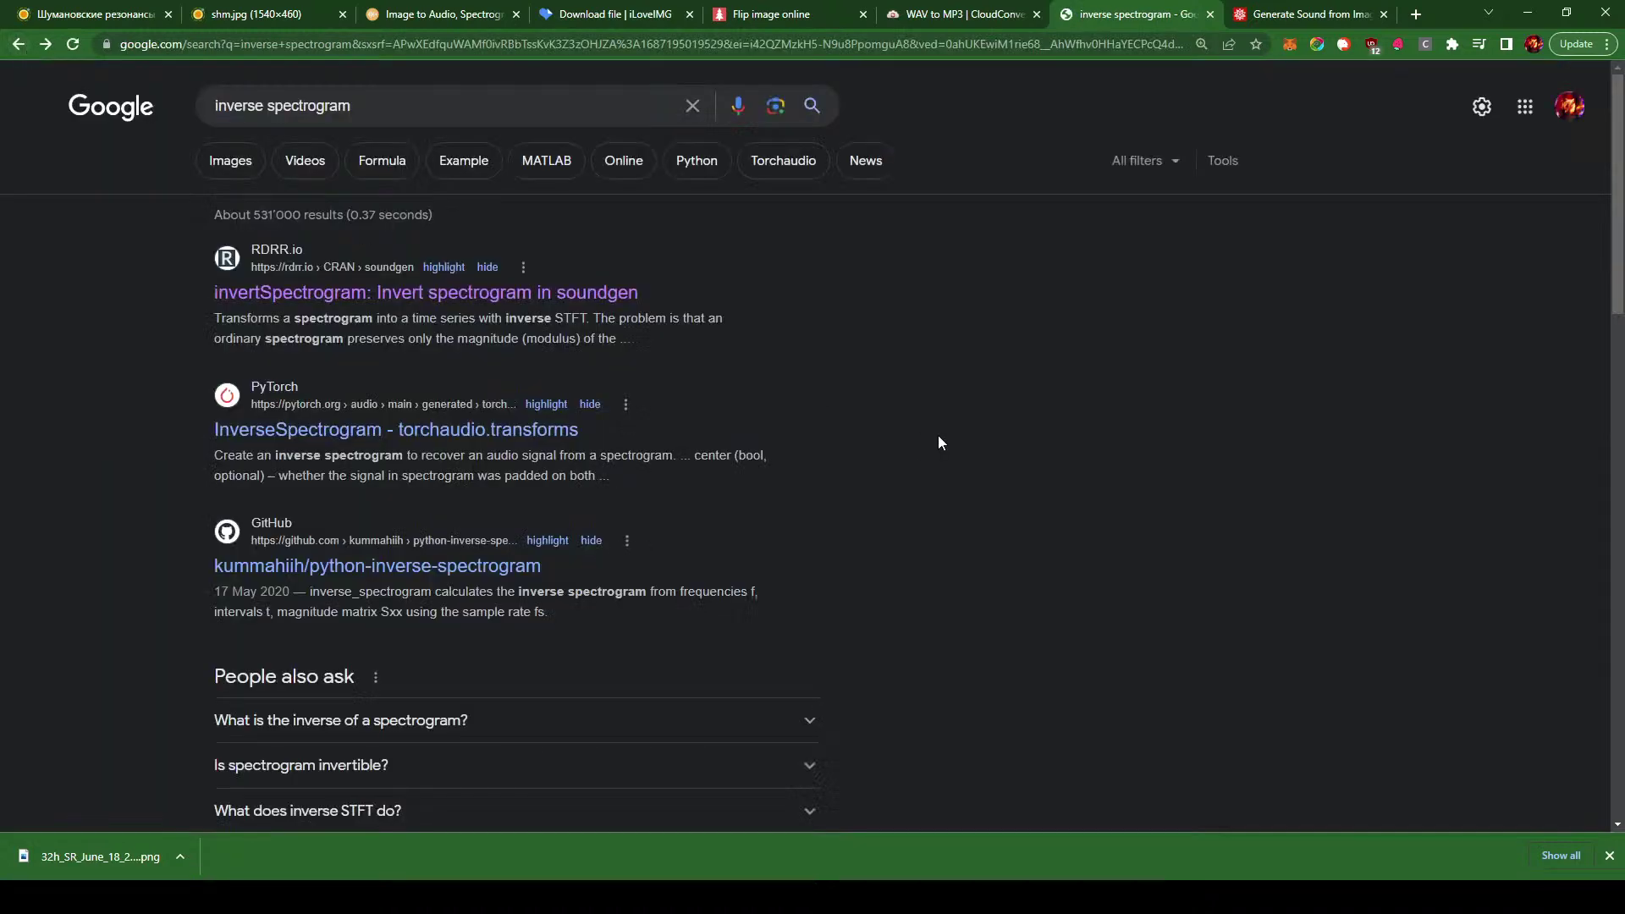
- Open the PyTorch InverseSpectrogram result, review its parameters and example code, and return to the search results
left_click(441, 433)
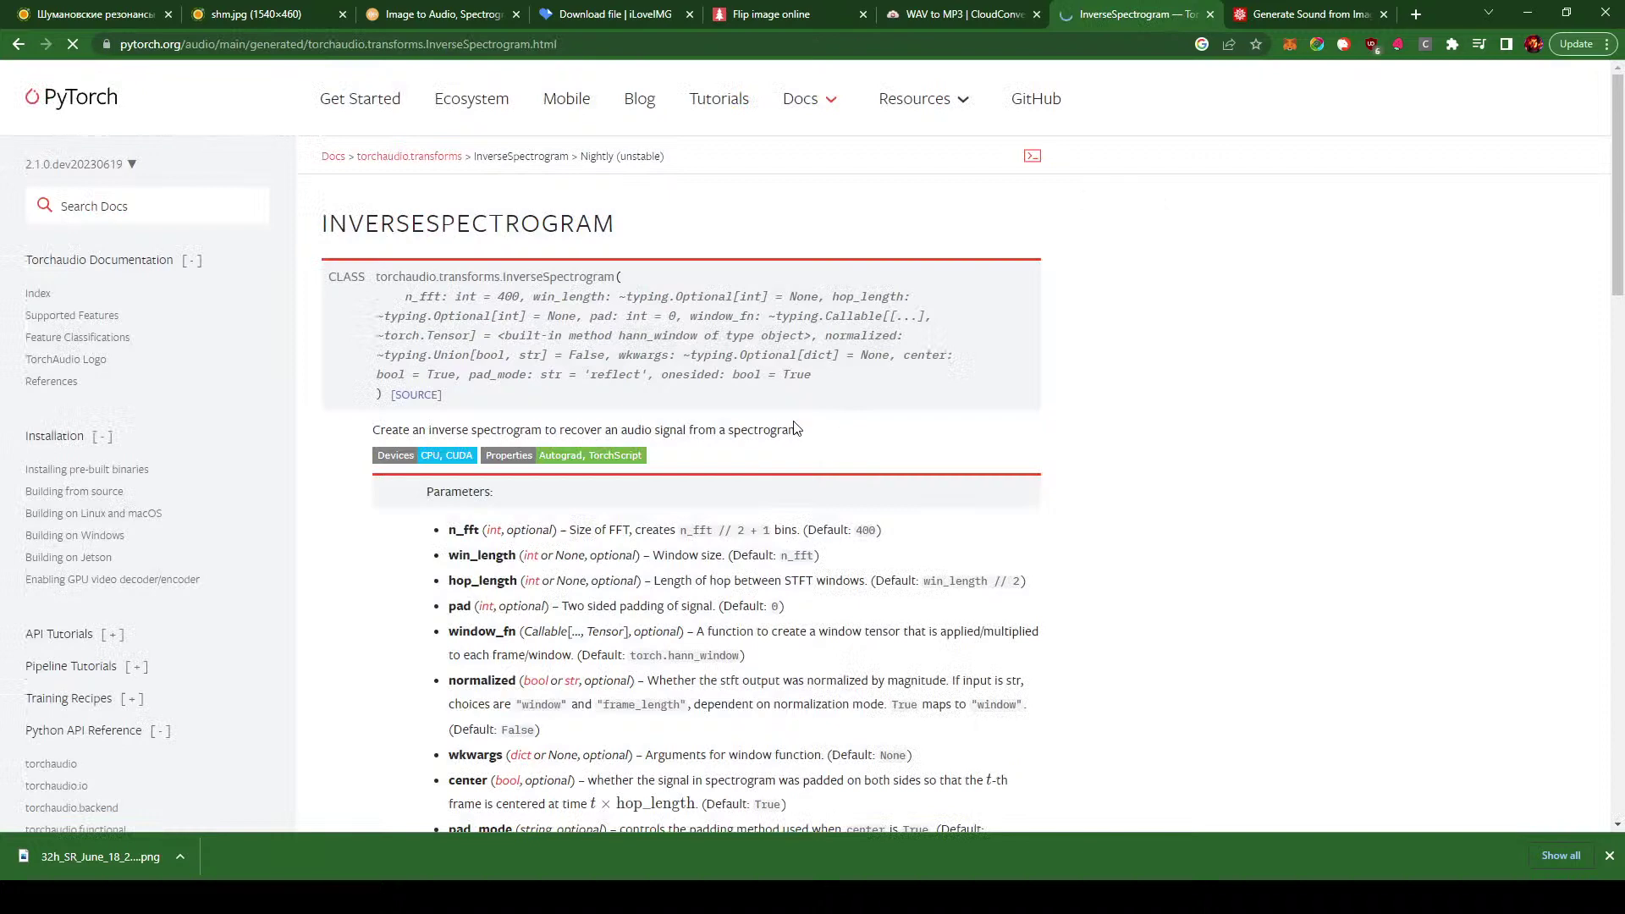
scroll(796, 429, "down", 8)
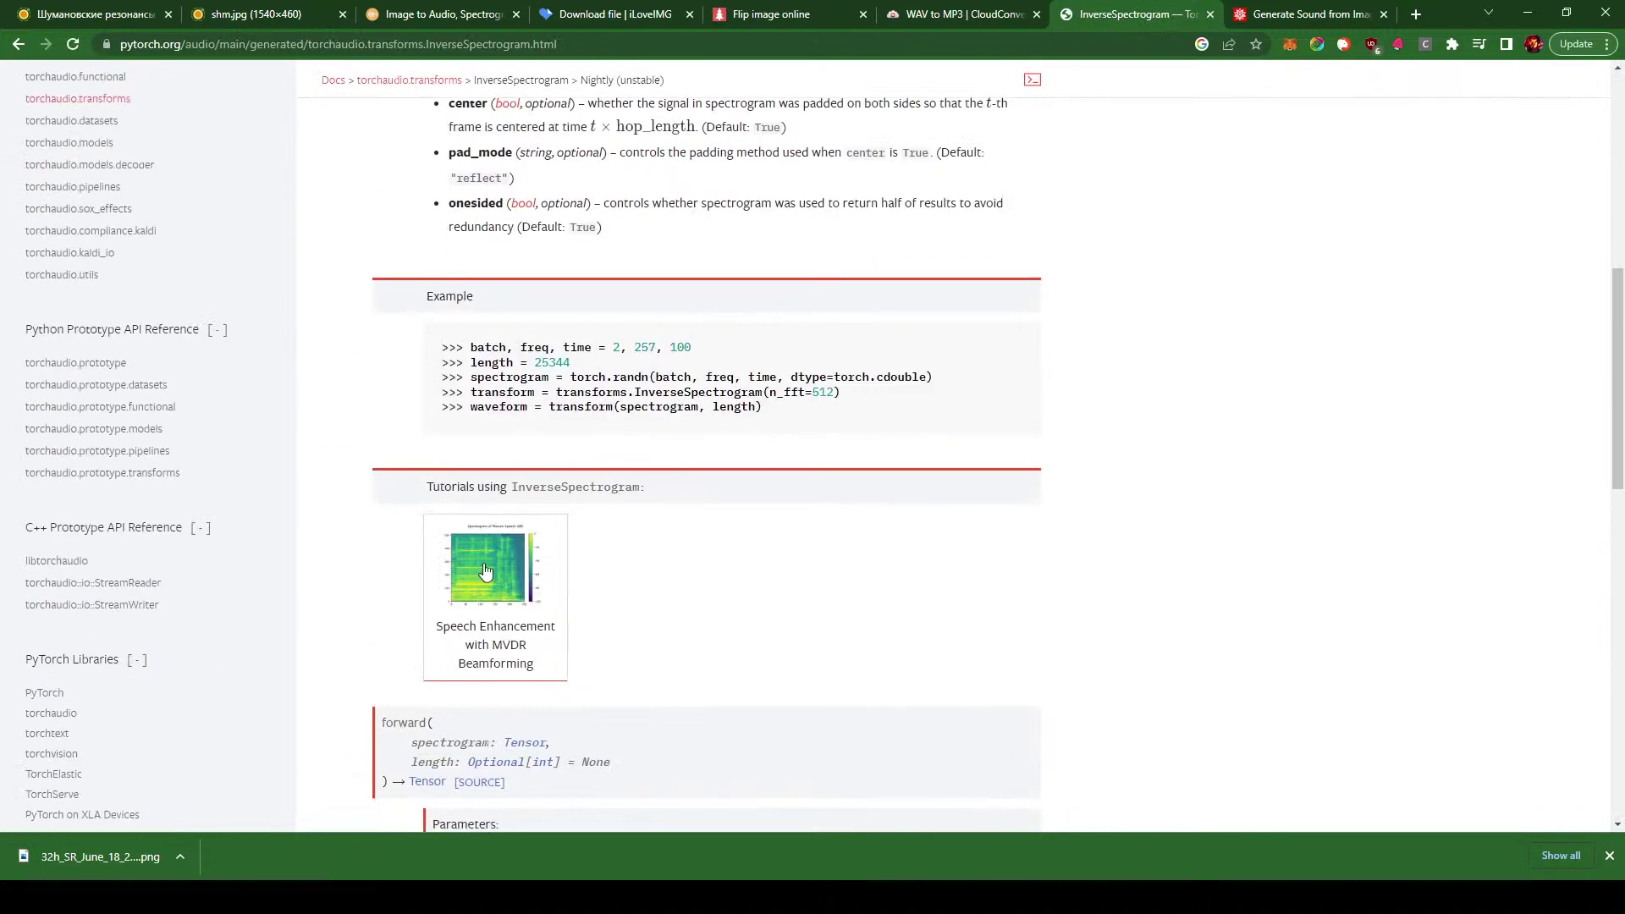
scroll(485, 572, "down", 6)
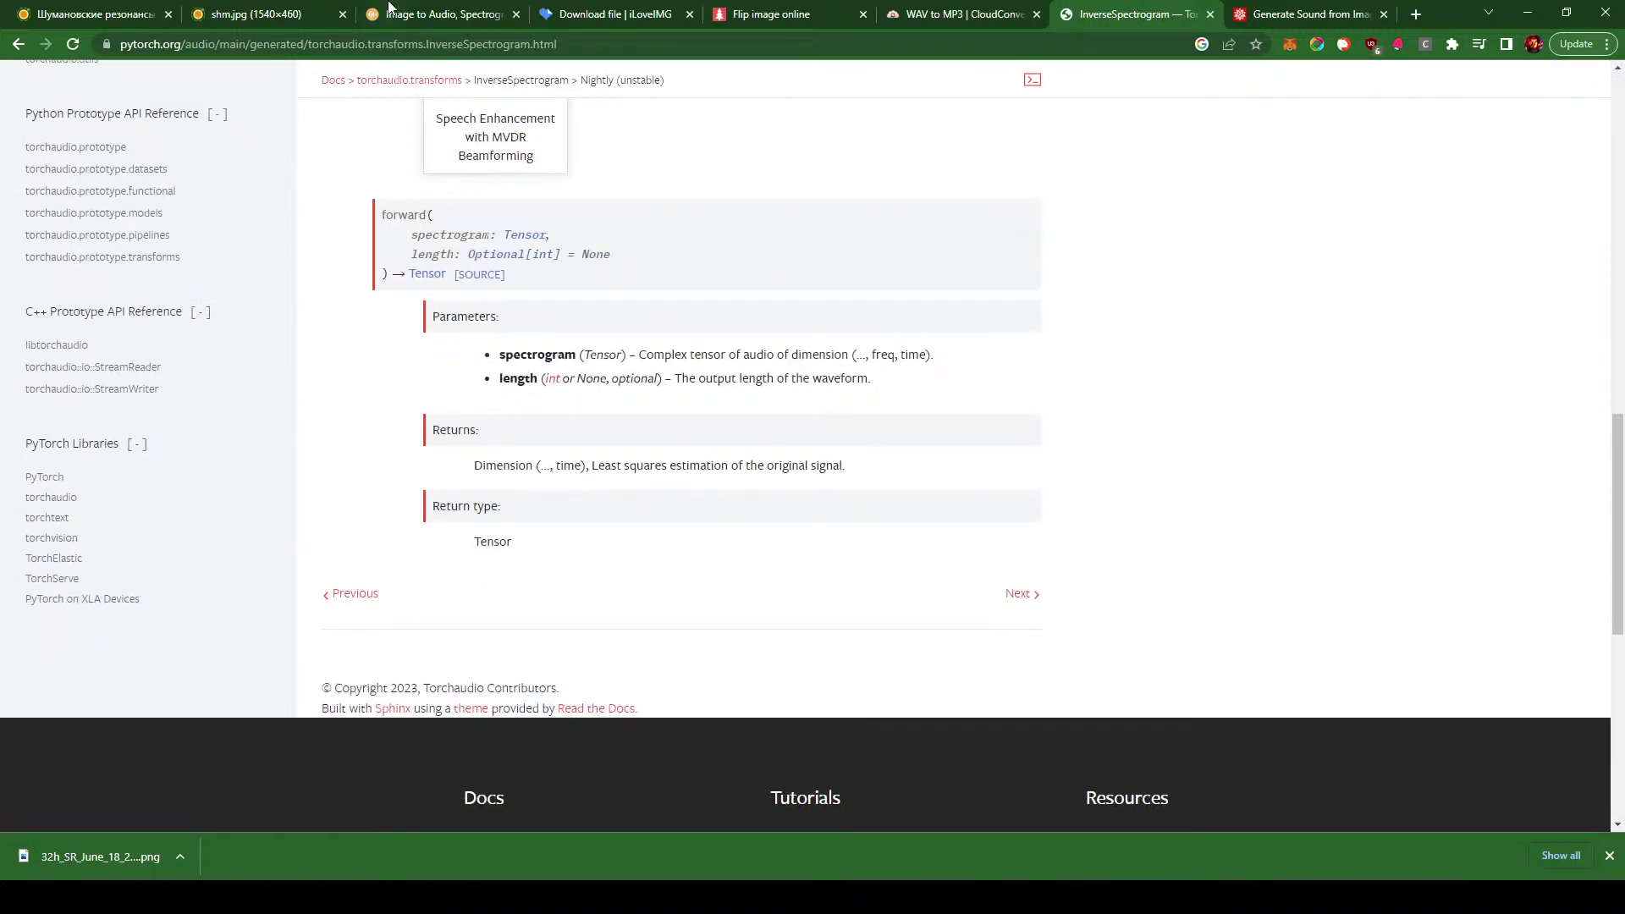
left_click(20, 44)
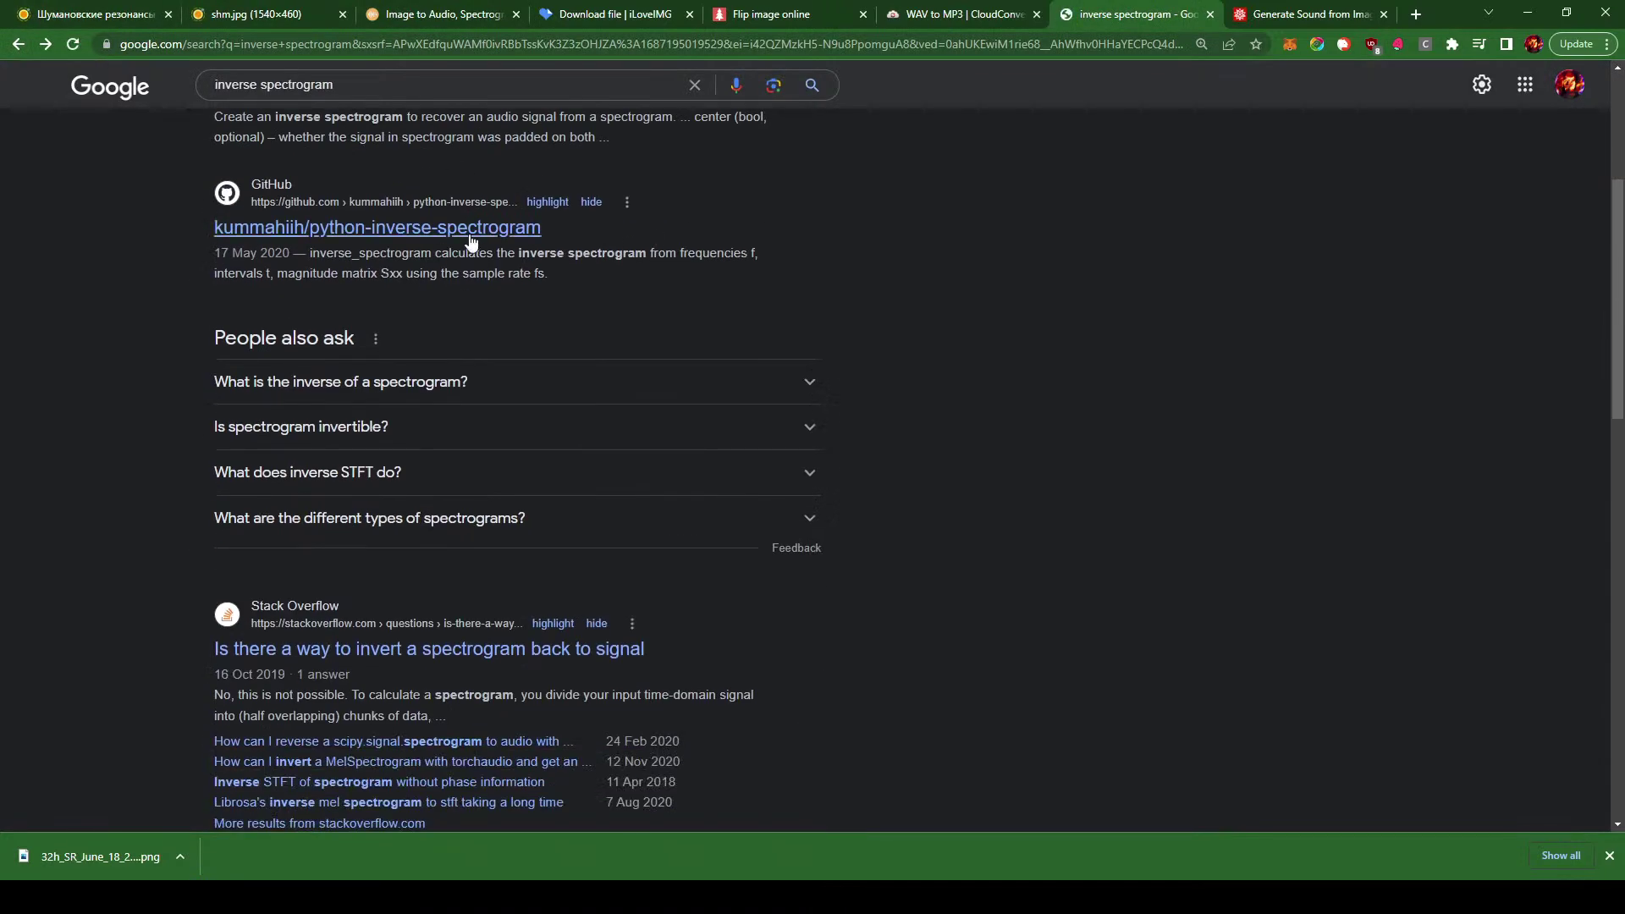
- Open the python-inverse-spectrogram GitHub repository, read its README, and go back to the search results
left_click(471, 237)
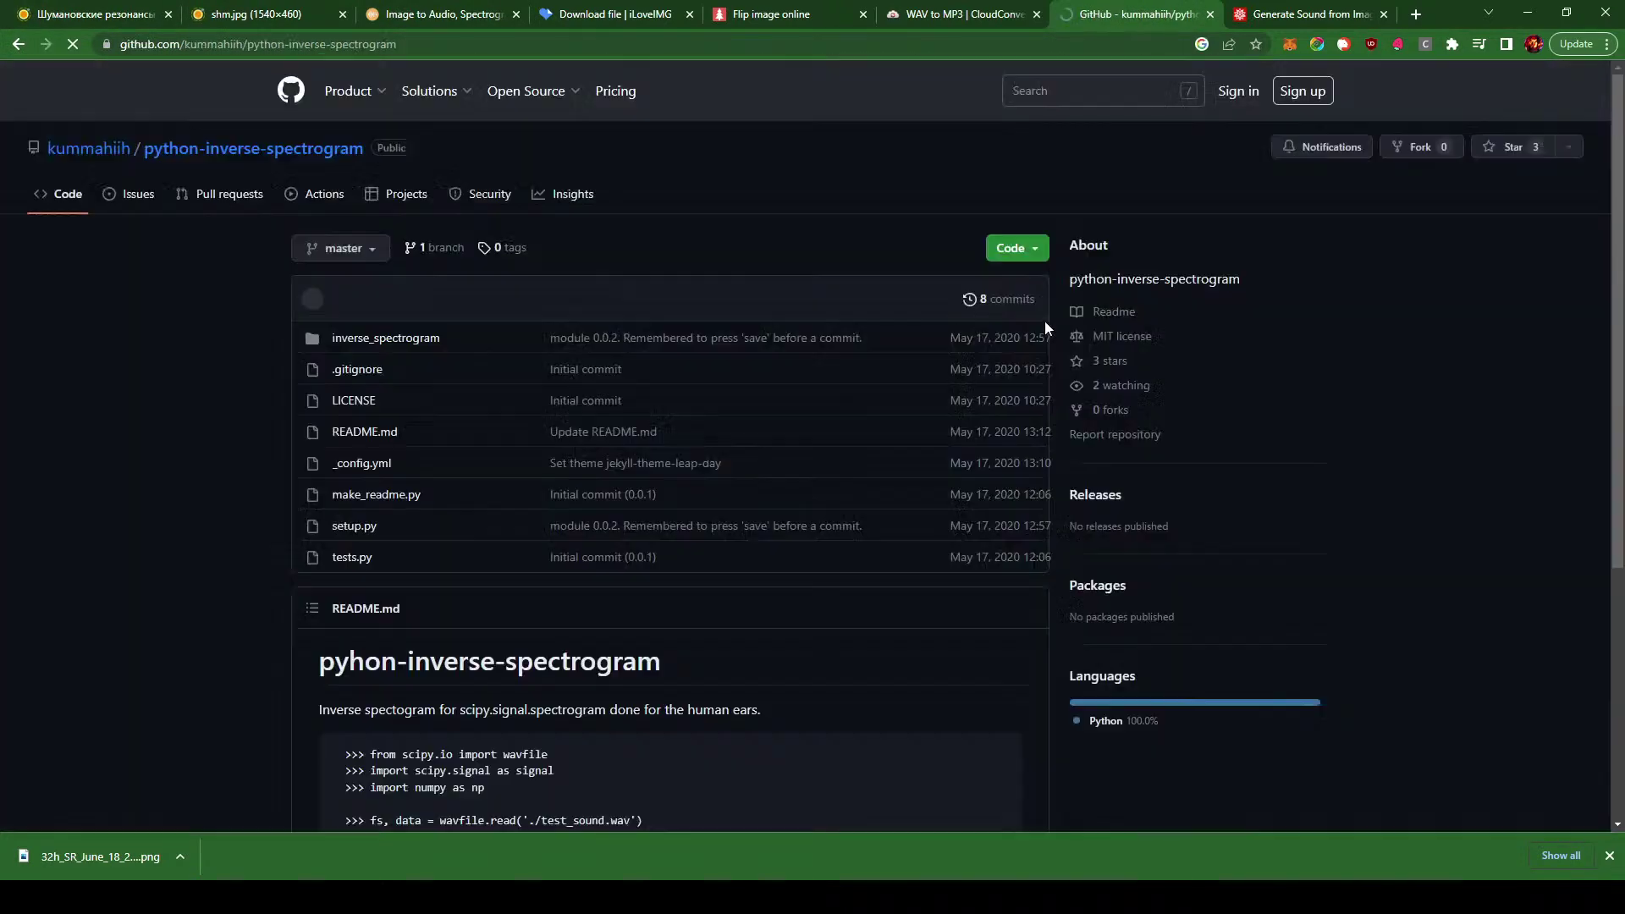
scroll(474, 313, "down", 5)
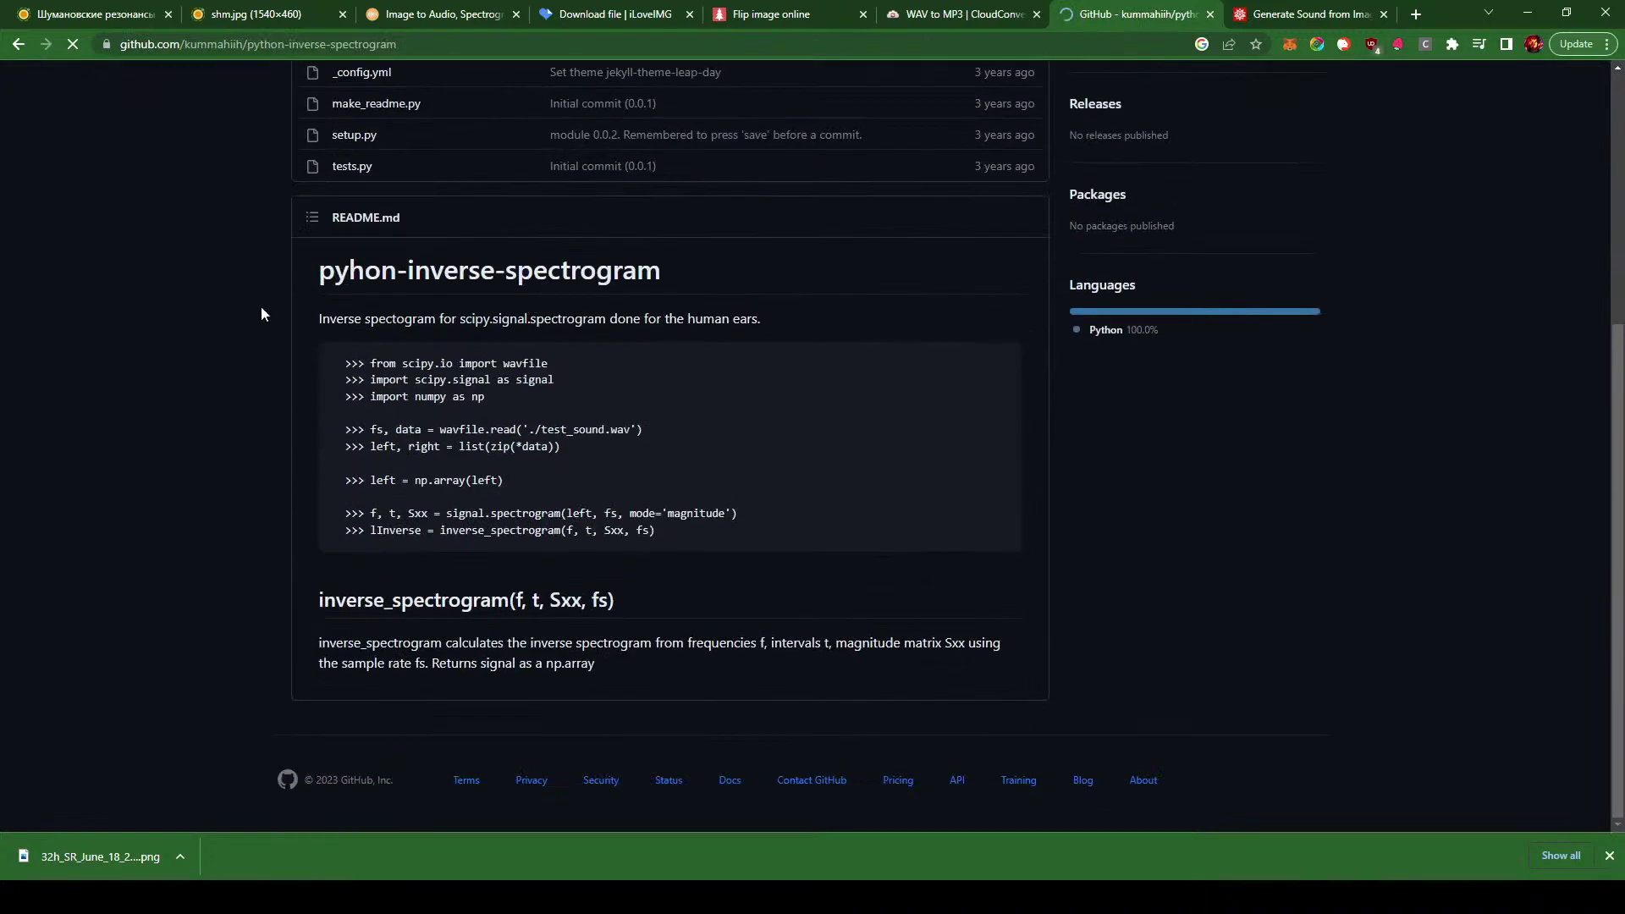
left_click(27, 44)
scroll(413, 343, "down", 4)
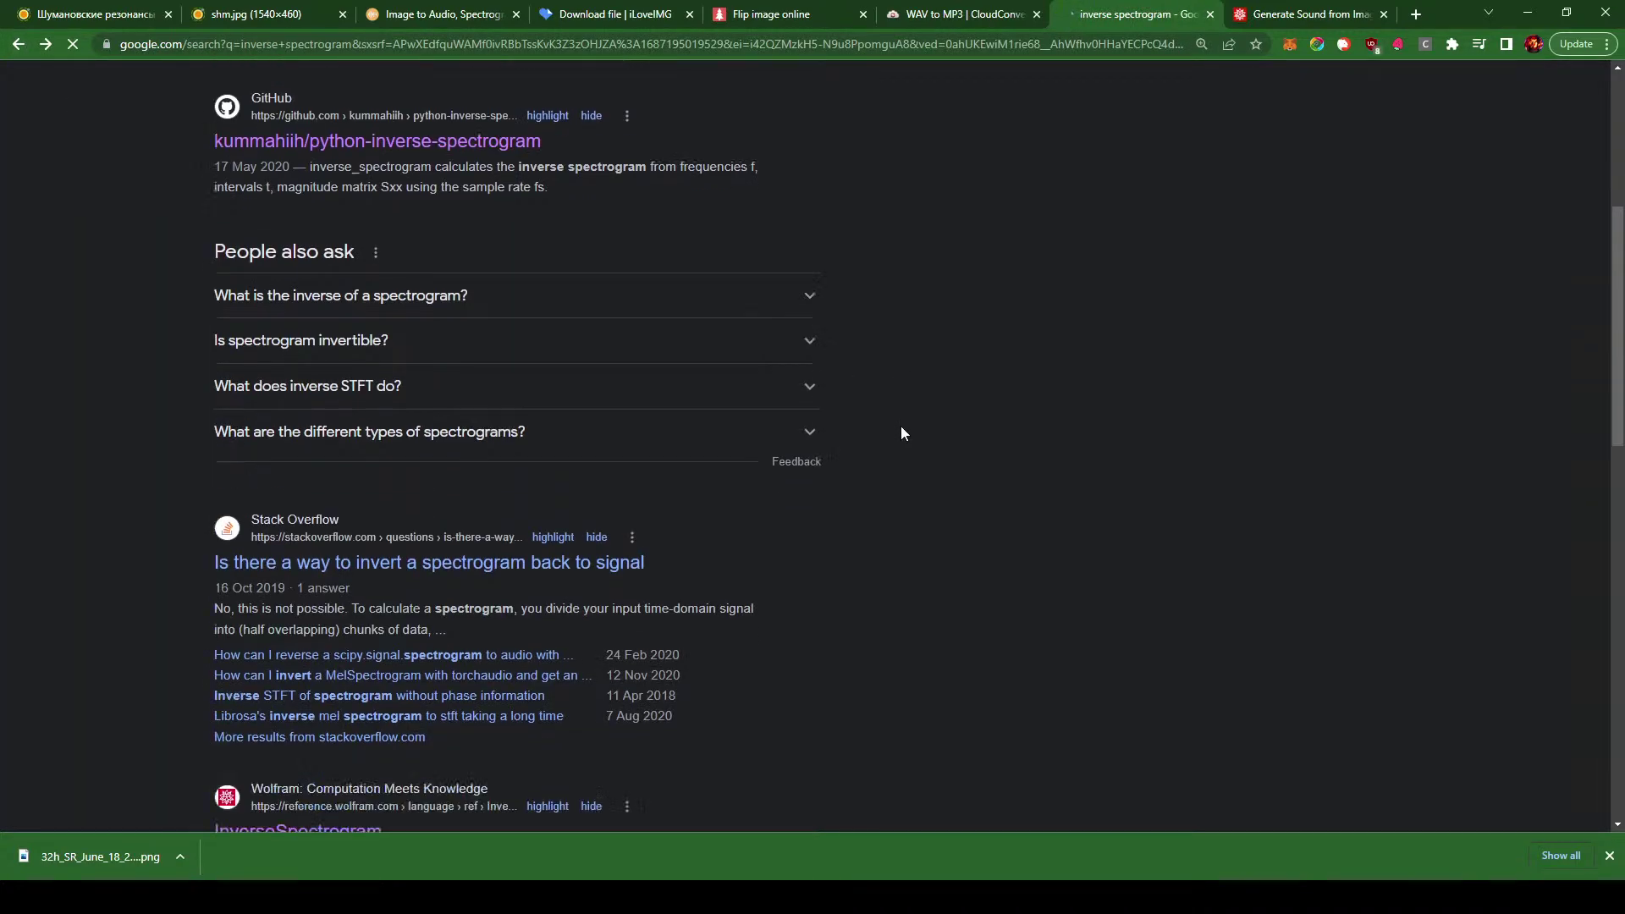
- Open the Stack Overflow question on inverting a spectrogram back to signal, read its comments and answer, and return to the results
left_click(499, 318)
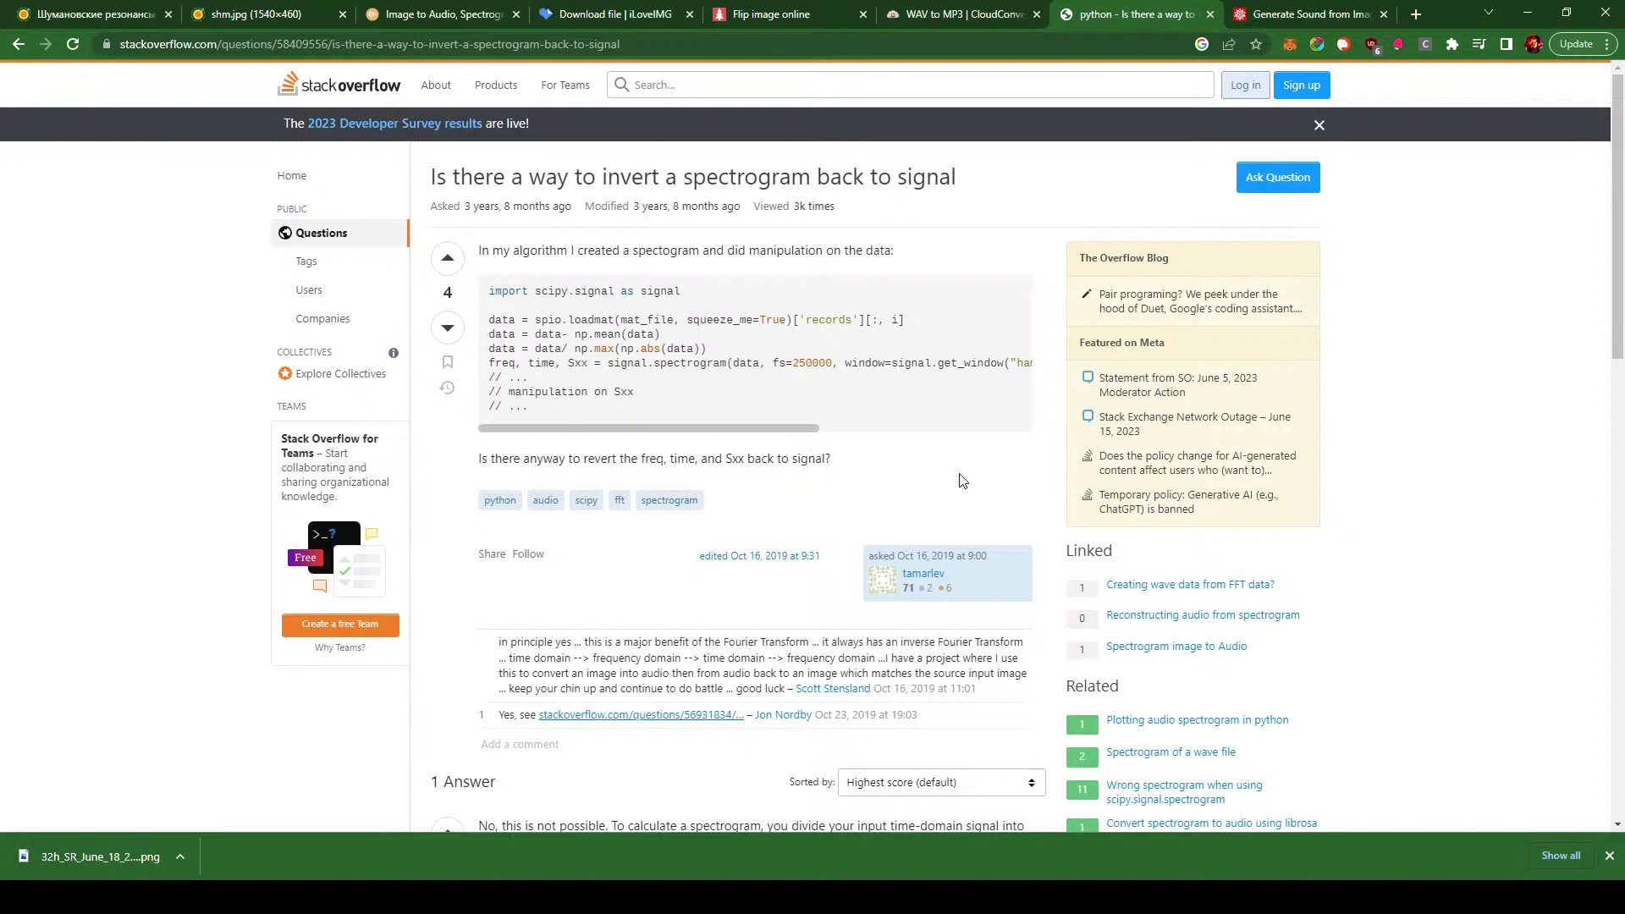
scroll(962, 481, "down", 1)
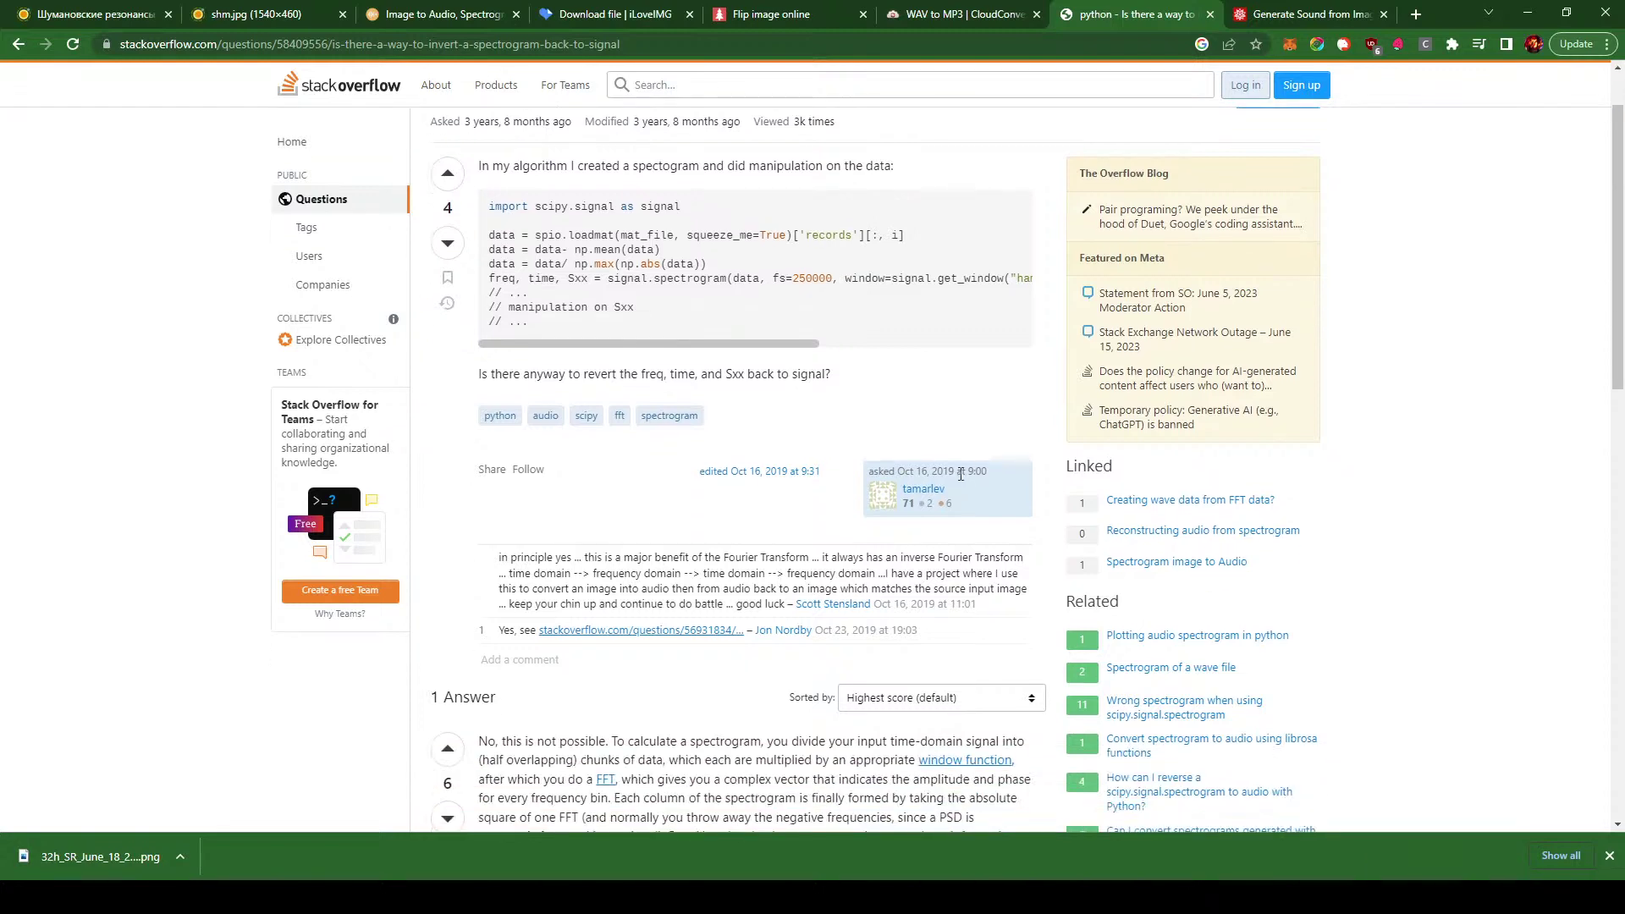
scroll(960, 474, "down", 3)
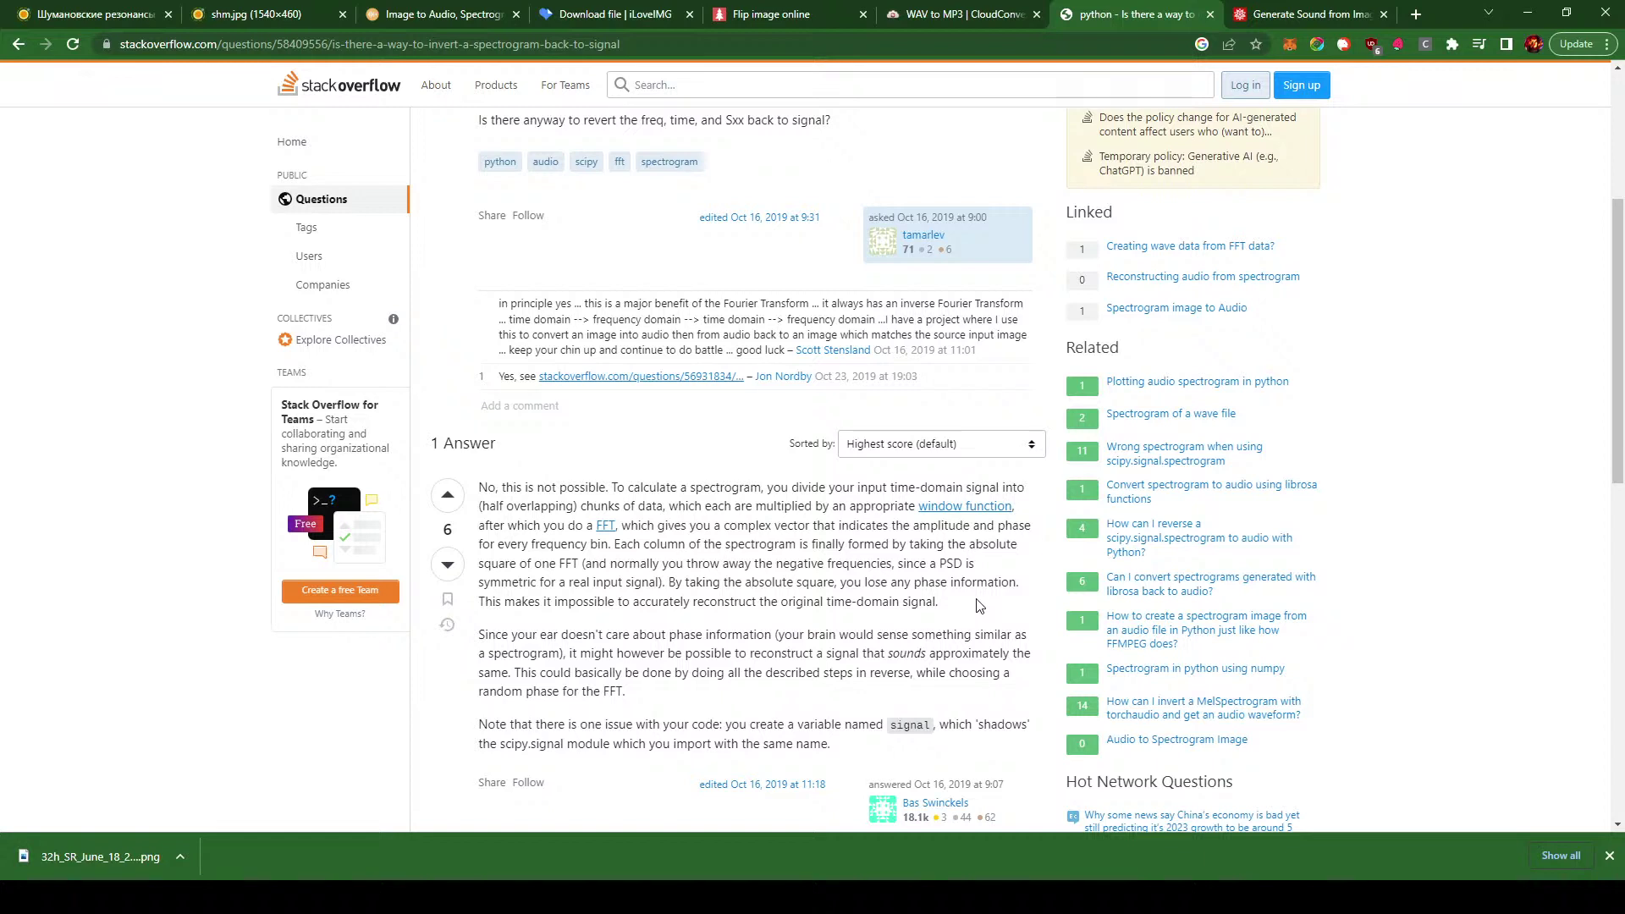
scroll(980, 605, "down", 2)
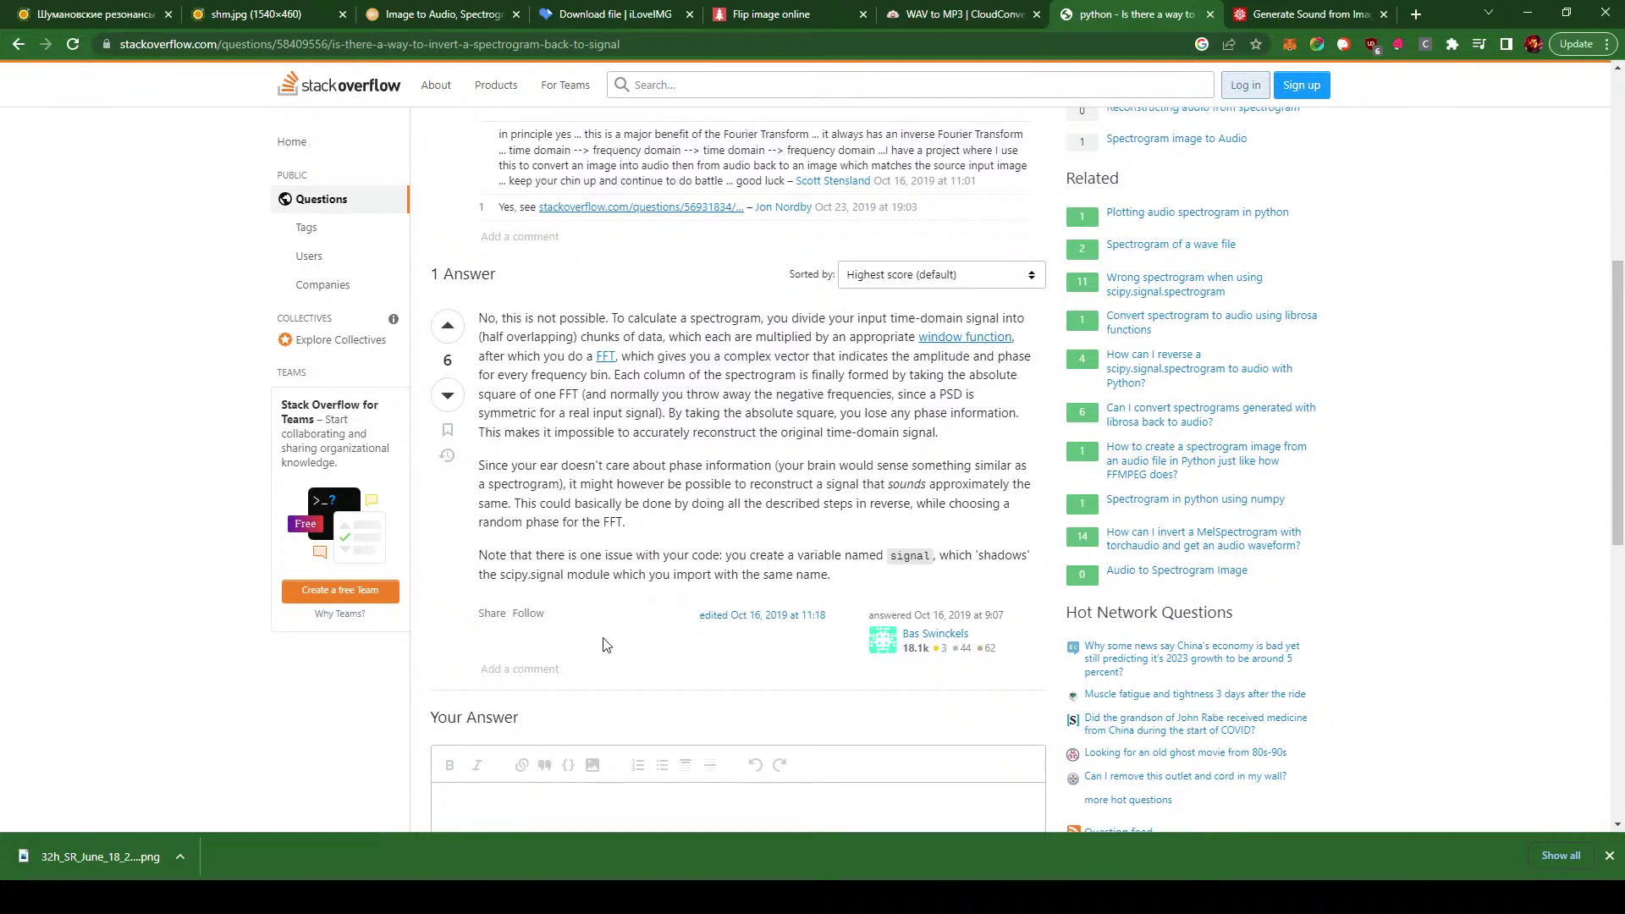
scroll(614, 622, "down", 4)
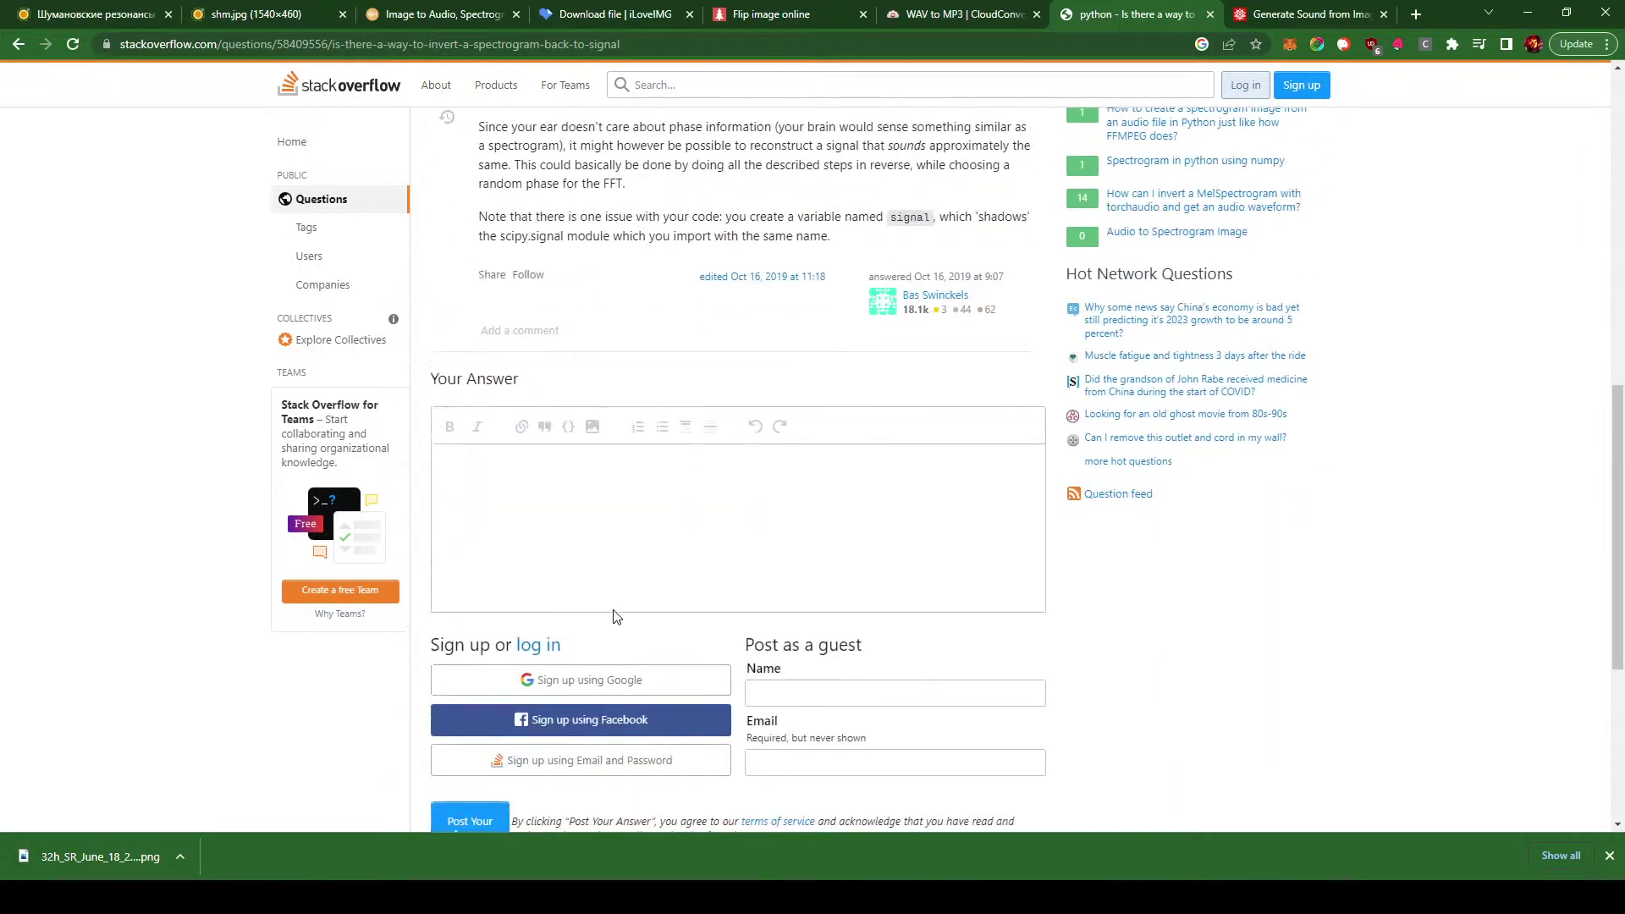
scroll(613, 613, "down", 5)
scroll(131, 200, "up", 15)
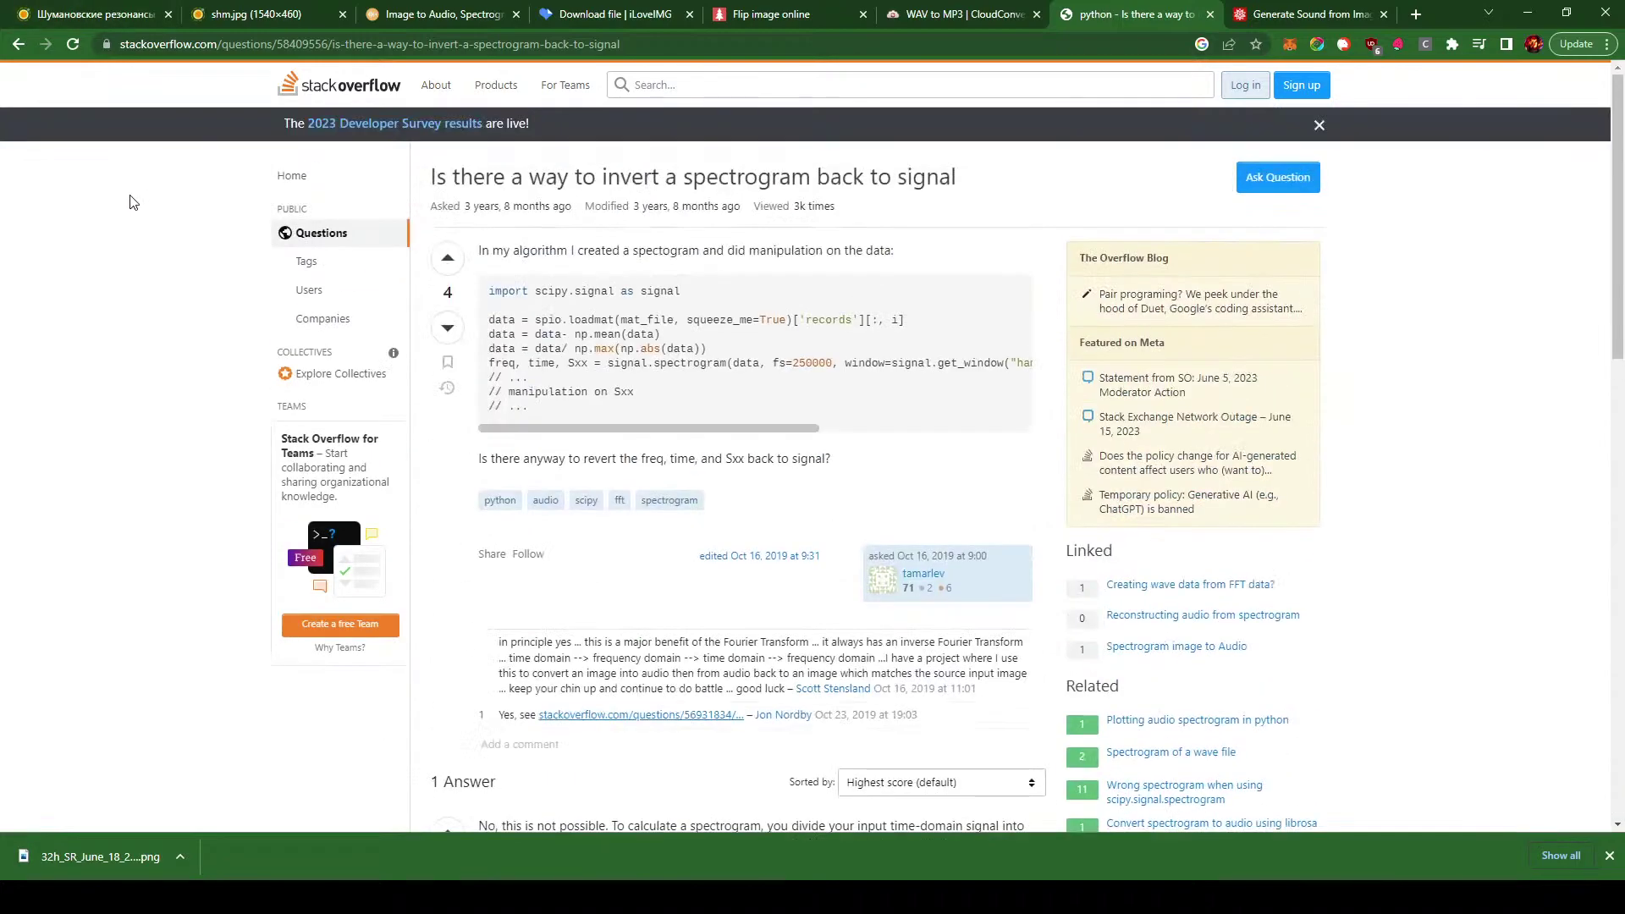
left_click(17, 44)
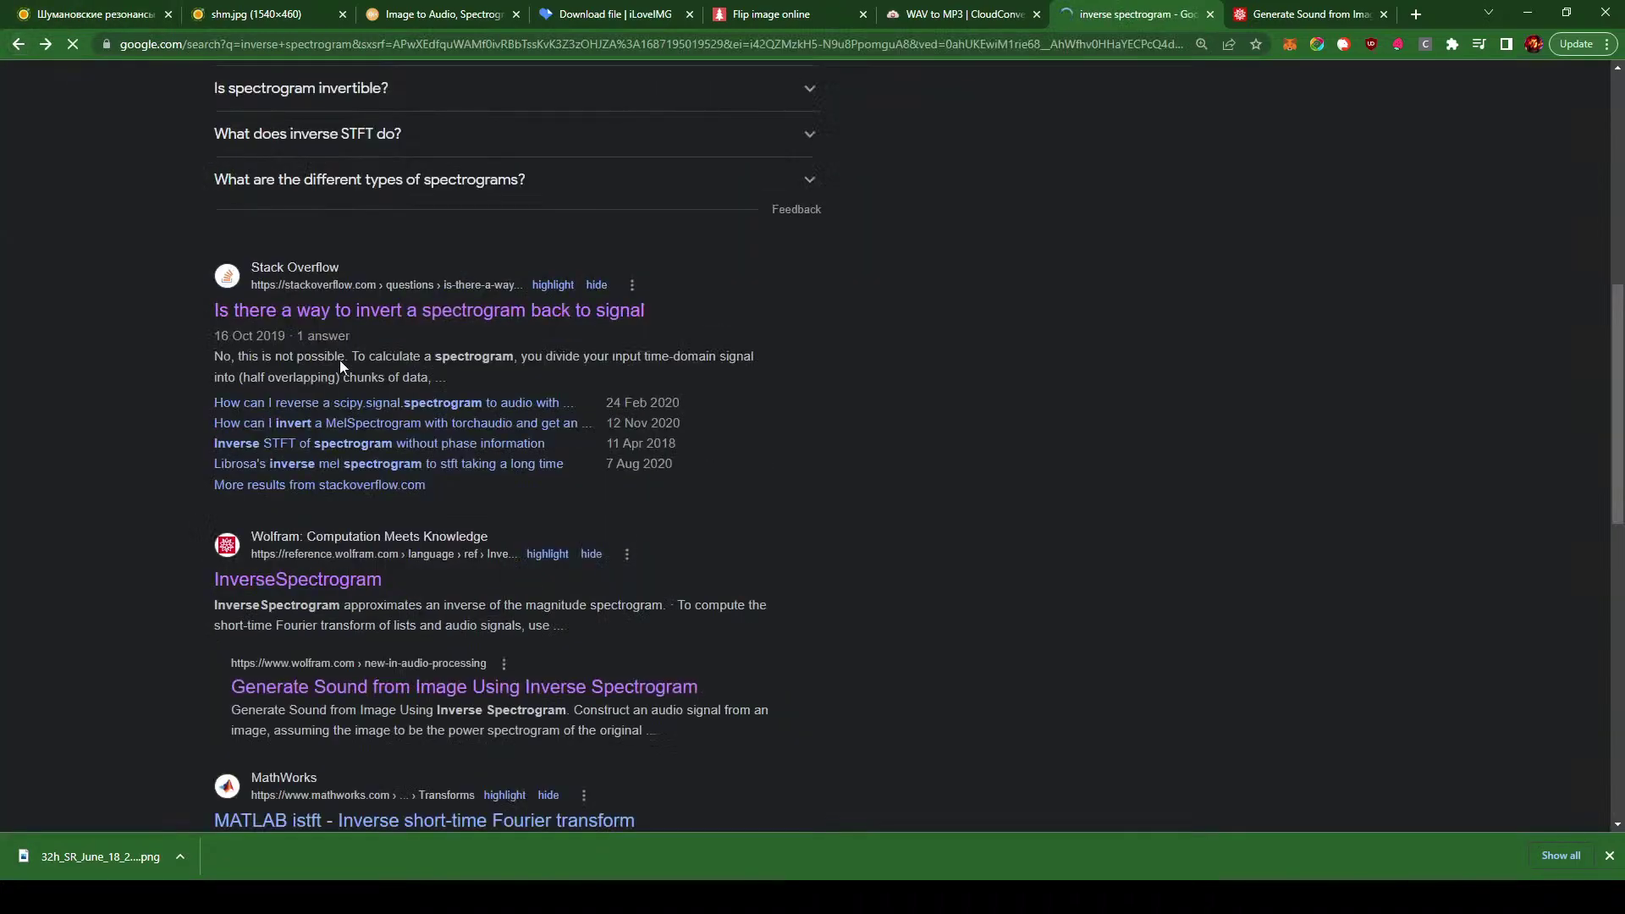
- Look through the remaining inverse spectrogram results and open the R Project's "Invert spectrogram" page
scroll(855, 429, "down", 5)
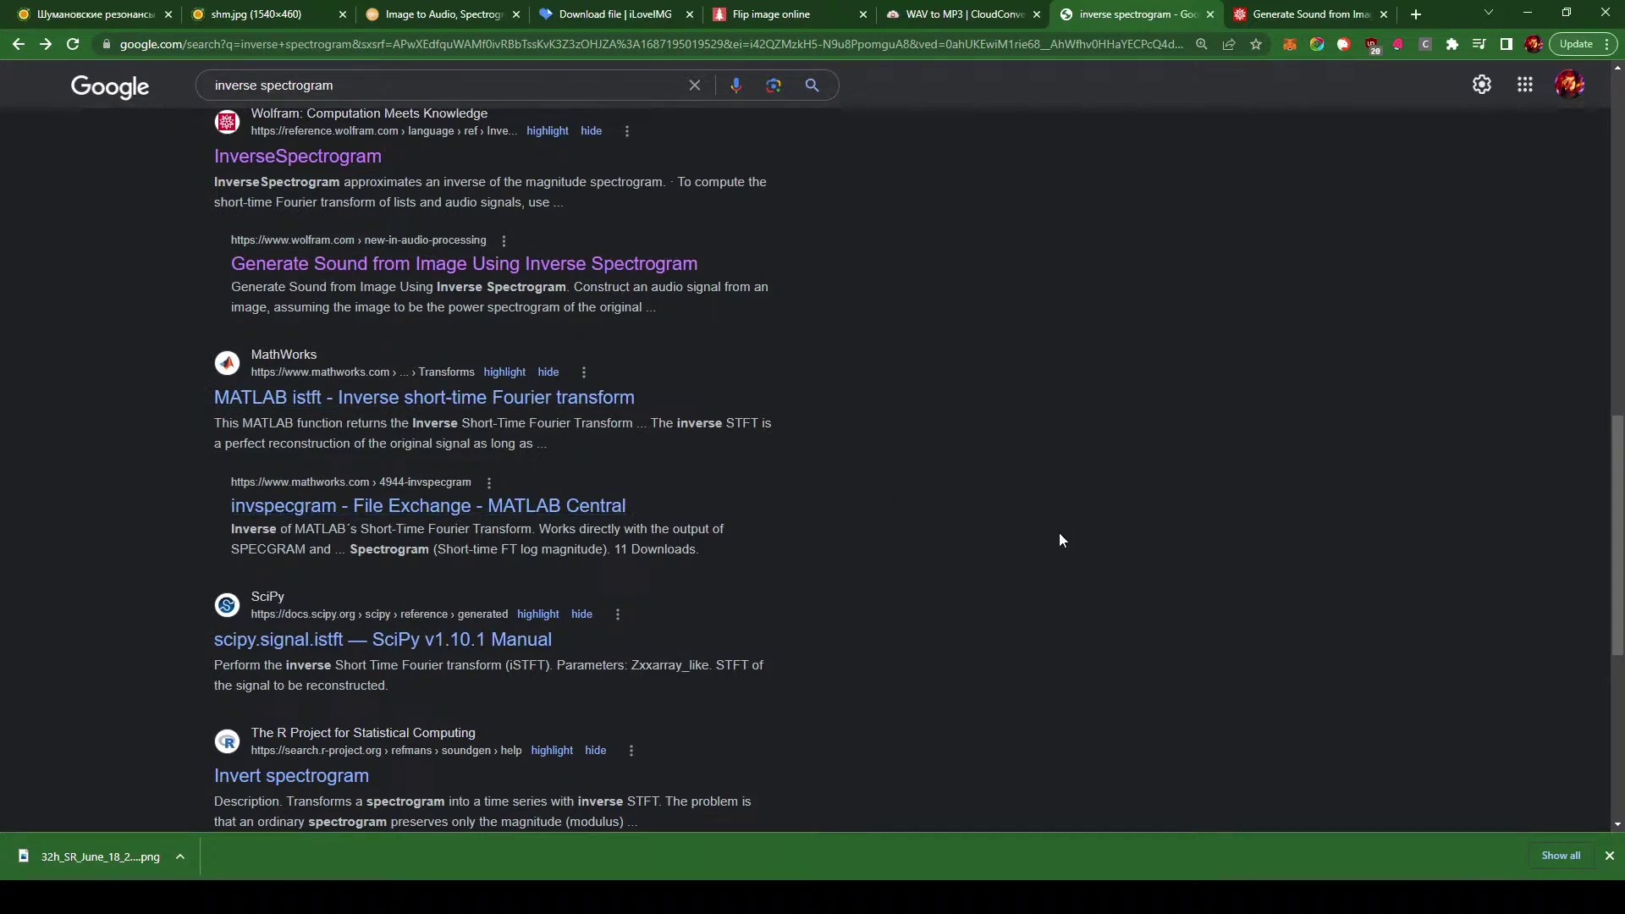
scroll(1050, 526, "down", 4)
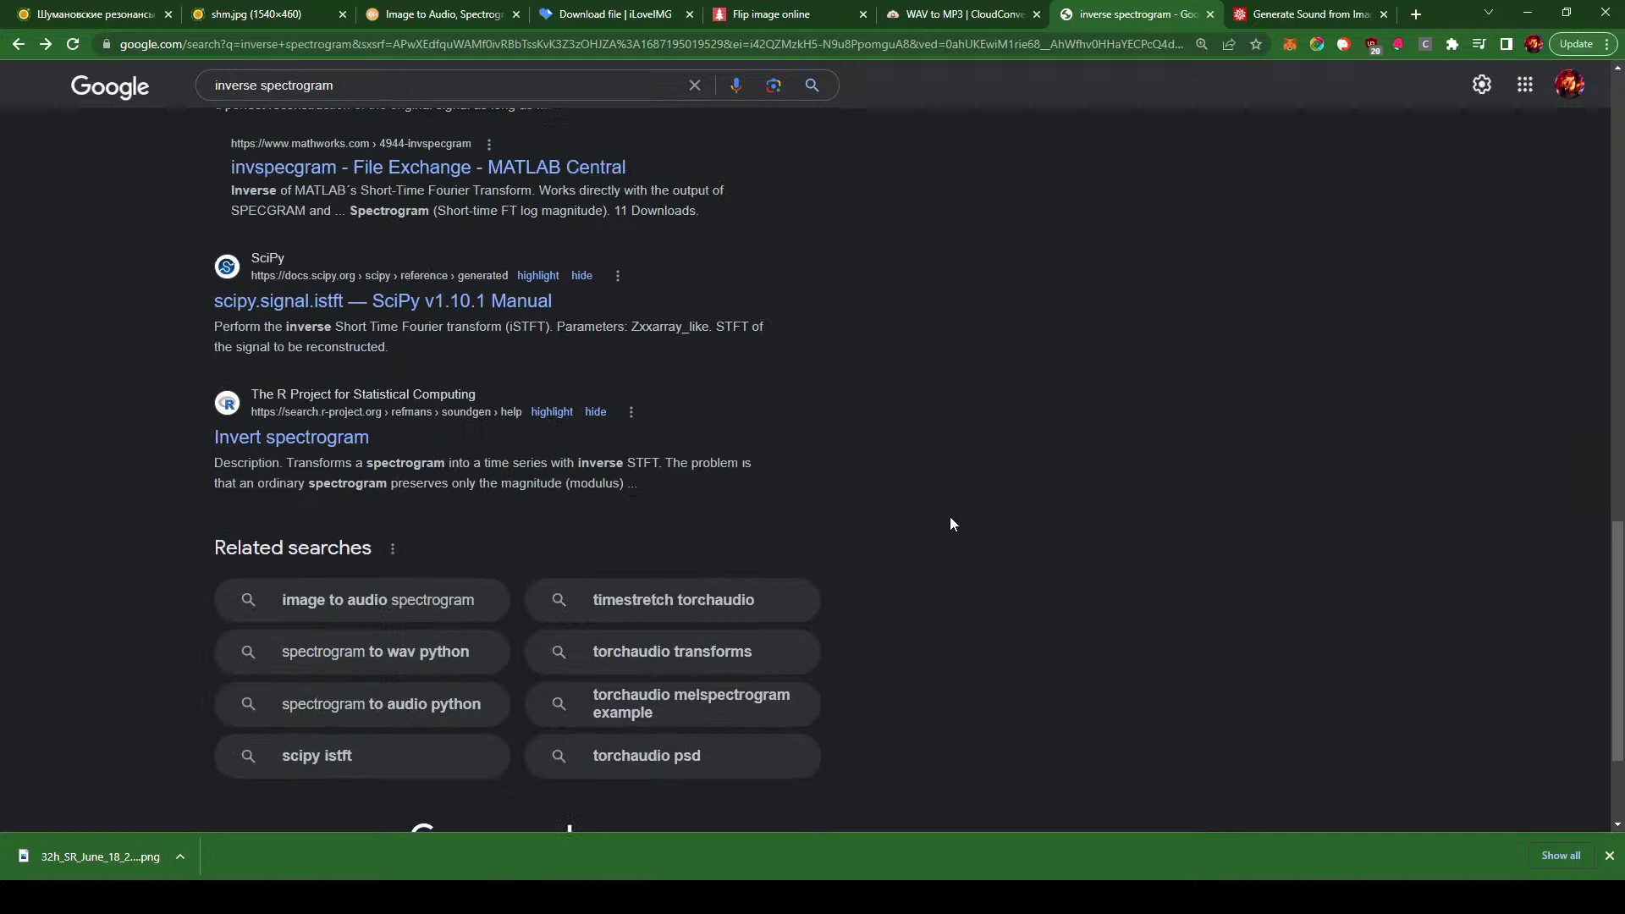
left_click(296, 439)
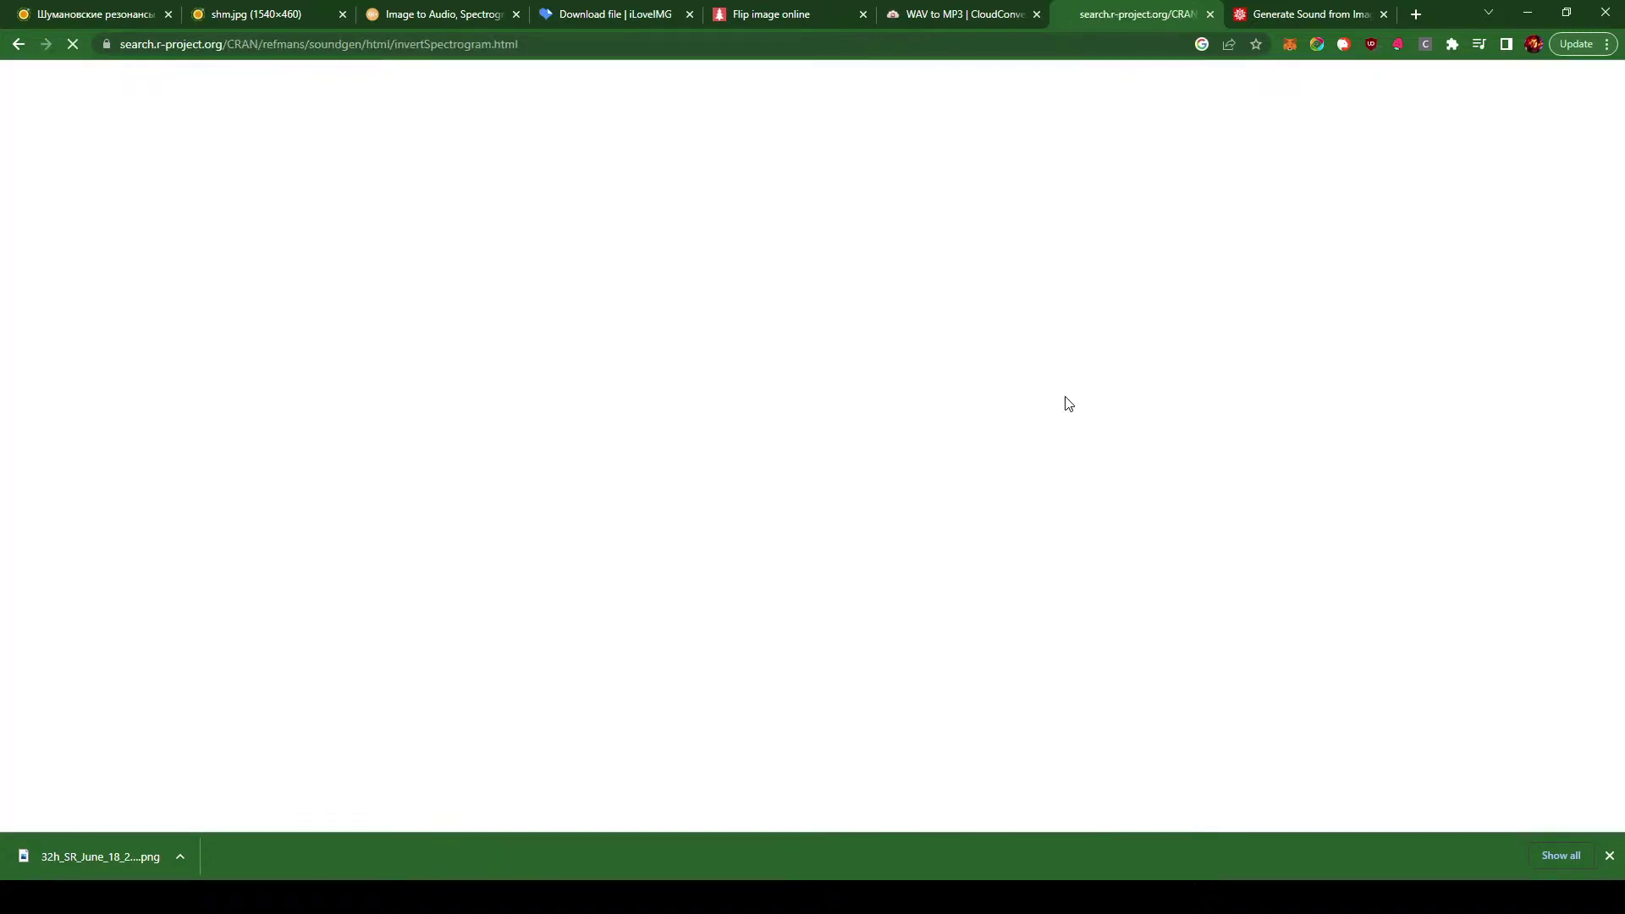
- Read the R invertSpectrogram documentation down to its examples, return to the search results, and go to results page 2
scroll(645, 309, "down", 15)
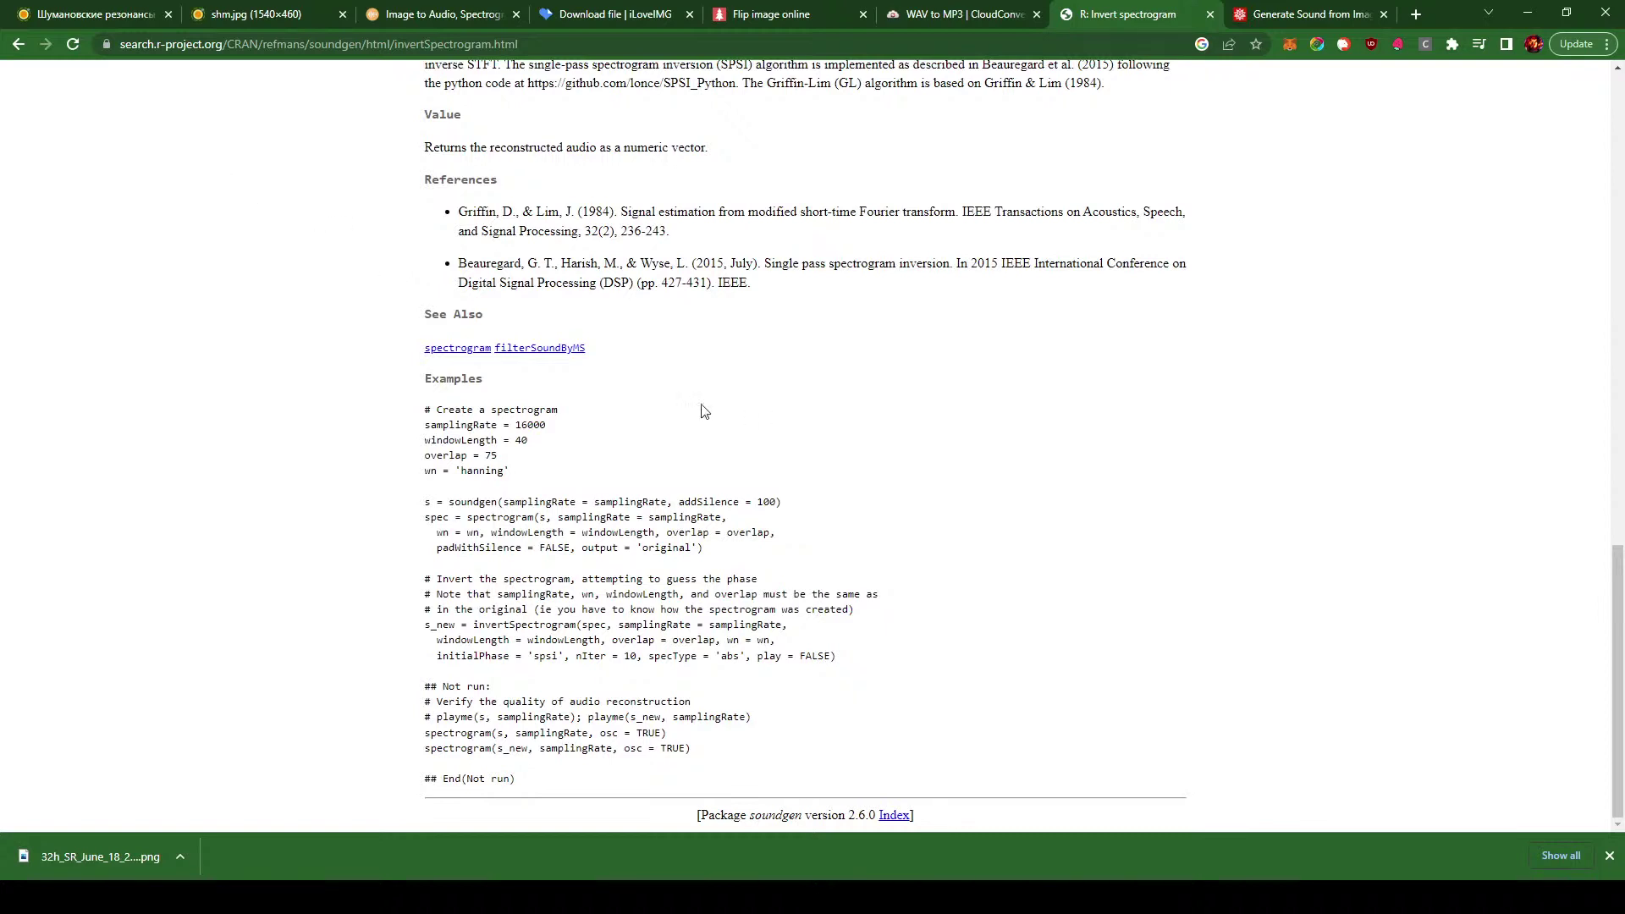
left_click(18, 44)
scroll(564, 530, "down", 3)
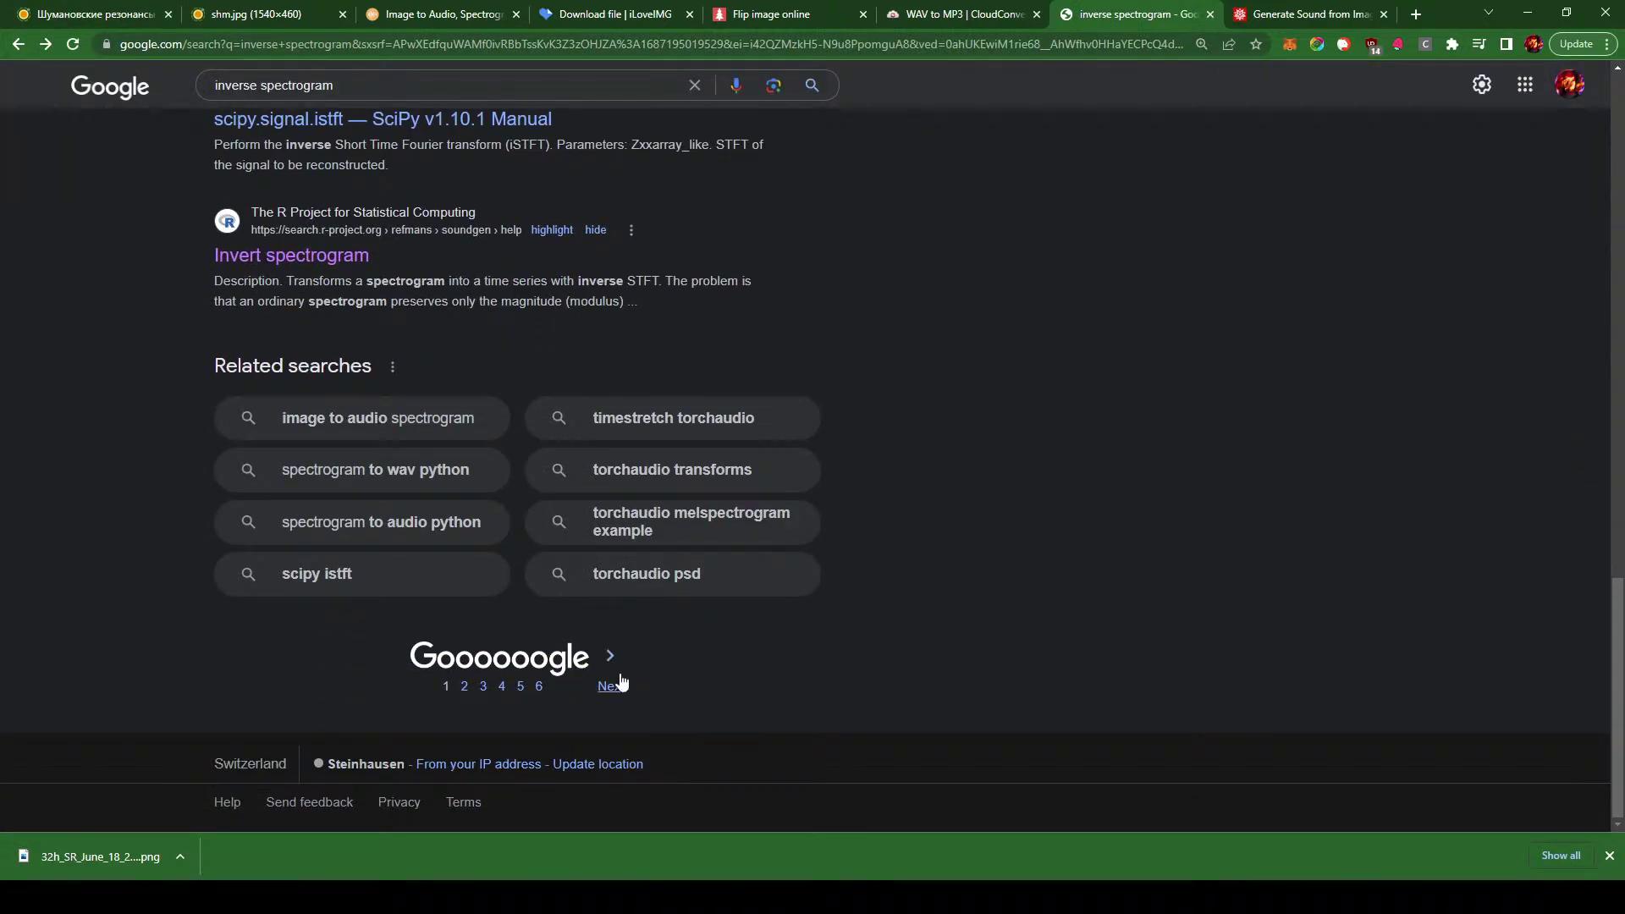
left_click(611, 685)
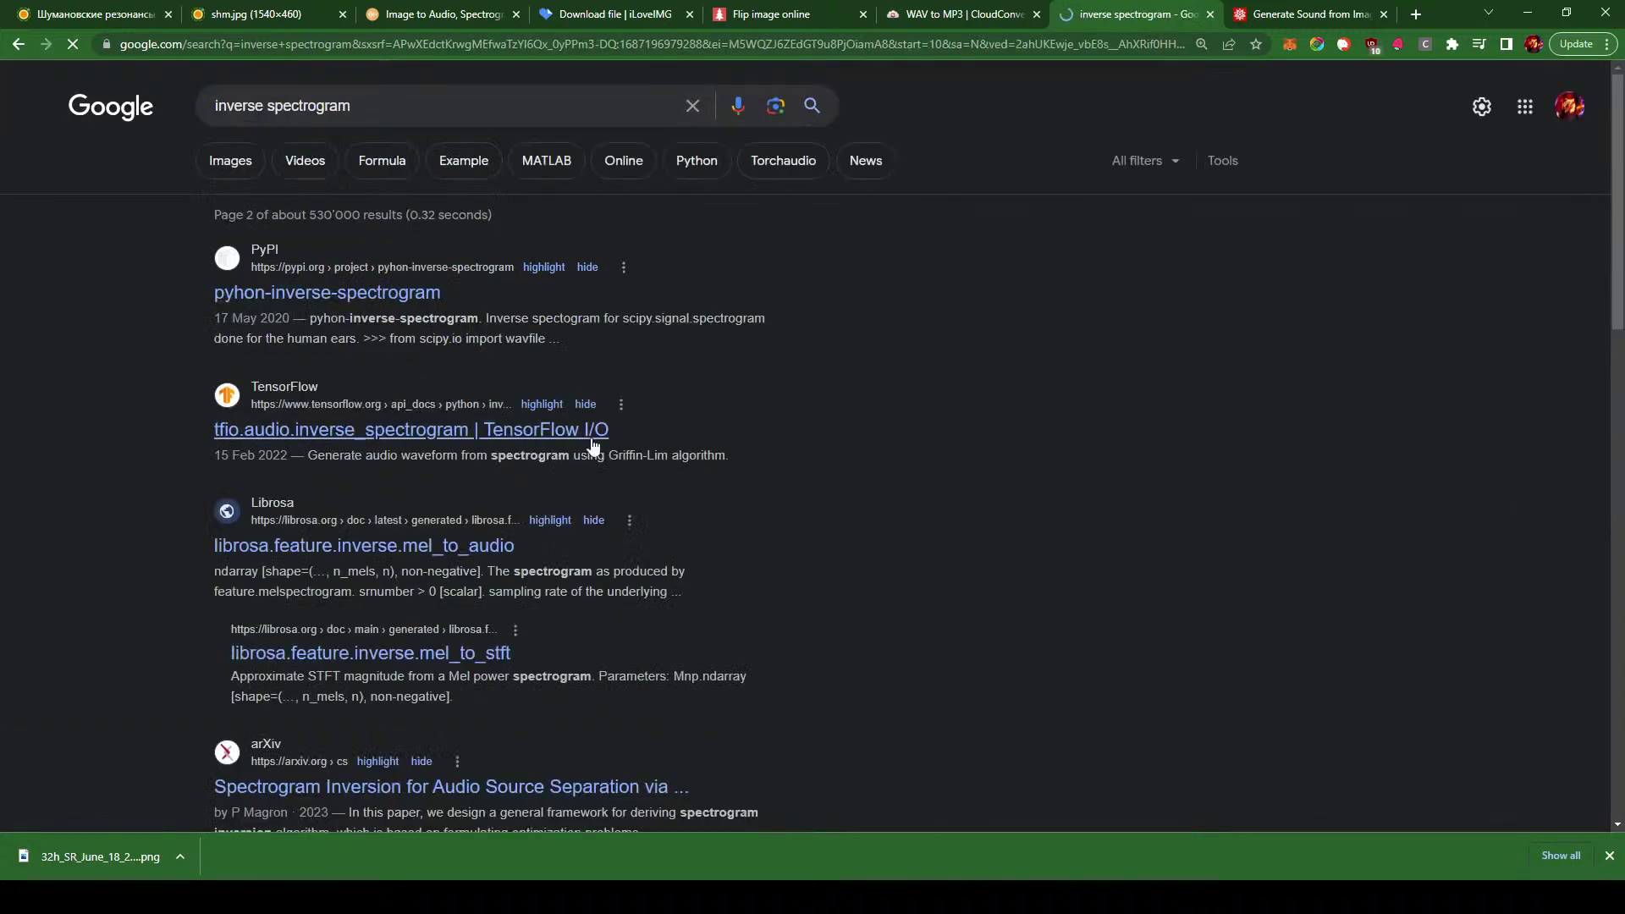
- Open the TensorFlow tfio.audio.inverse_spectrogram page, review its description and arguments, and return to the results
left_click(508, 436)
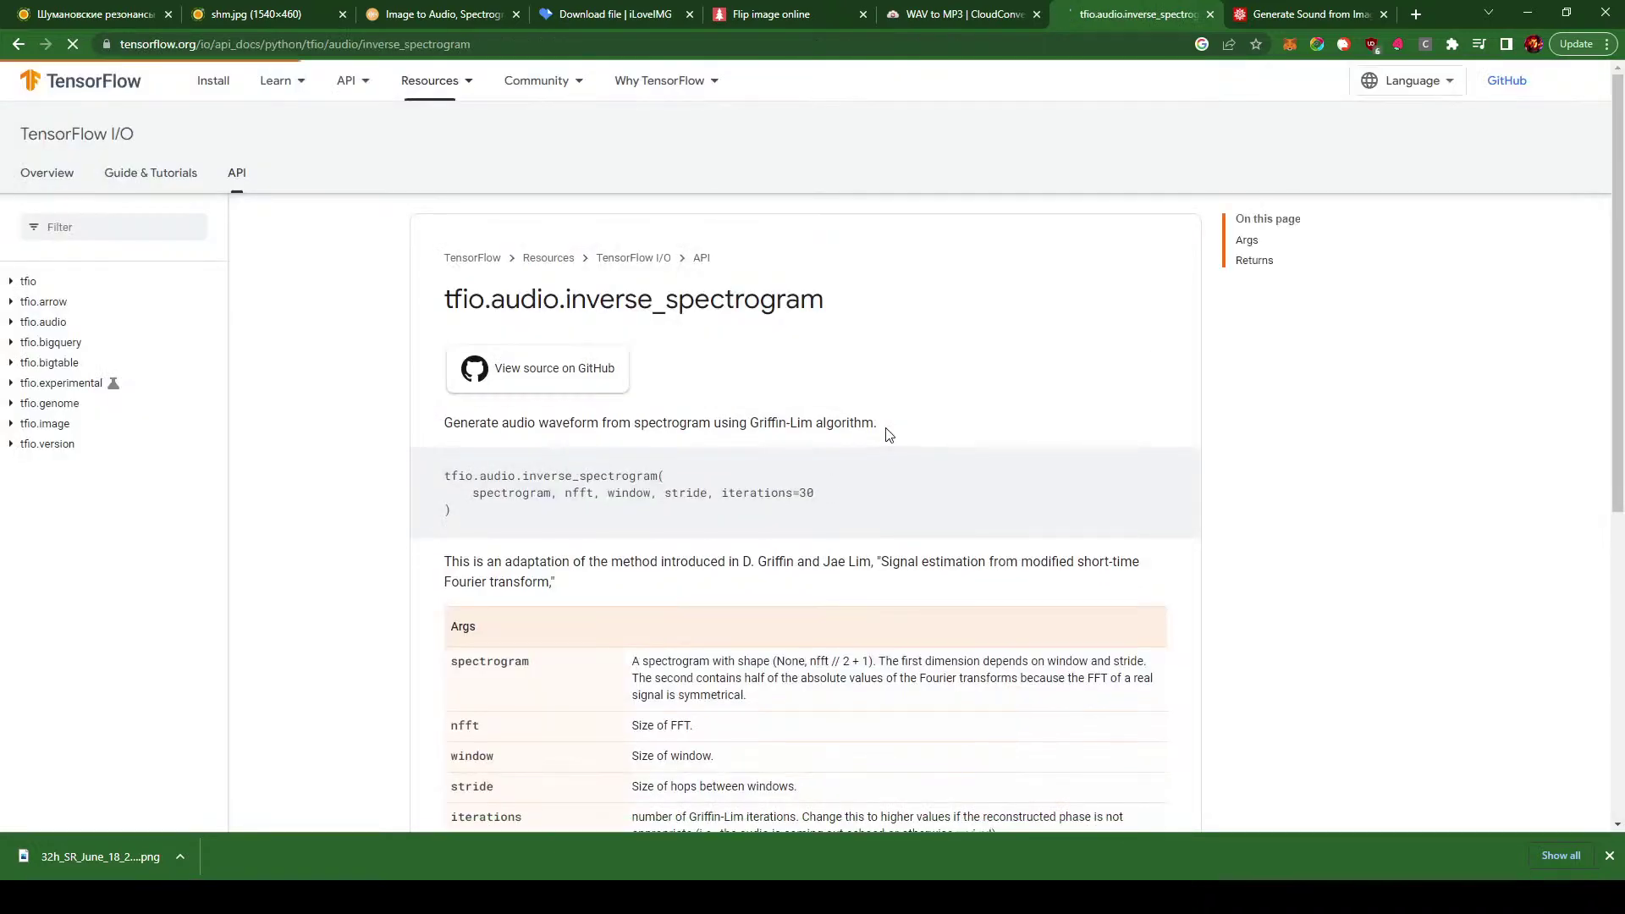
scroll(871, 422, "down", 7)
scroll(871, 426, "up", 4)
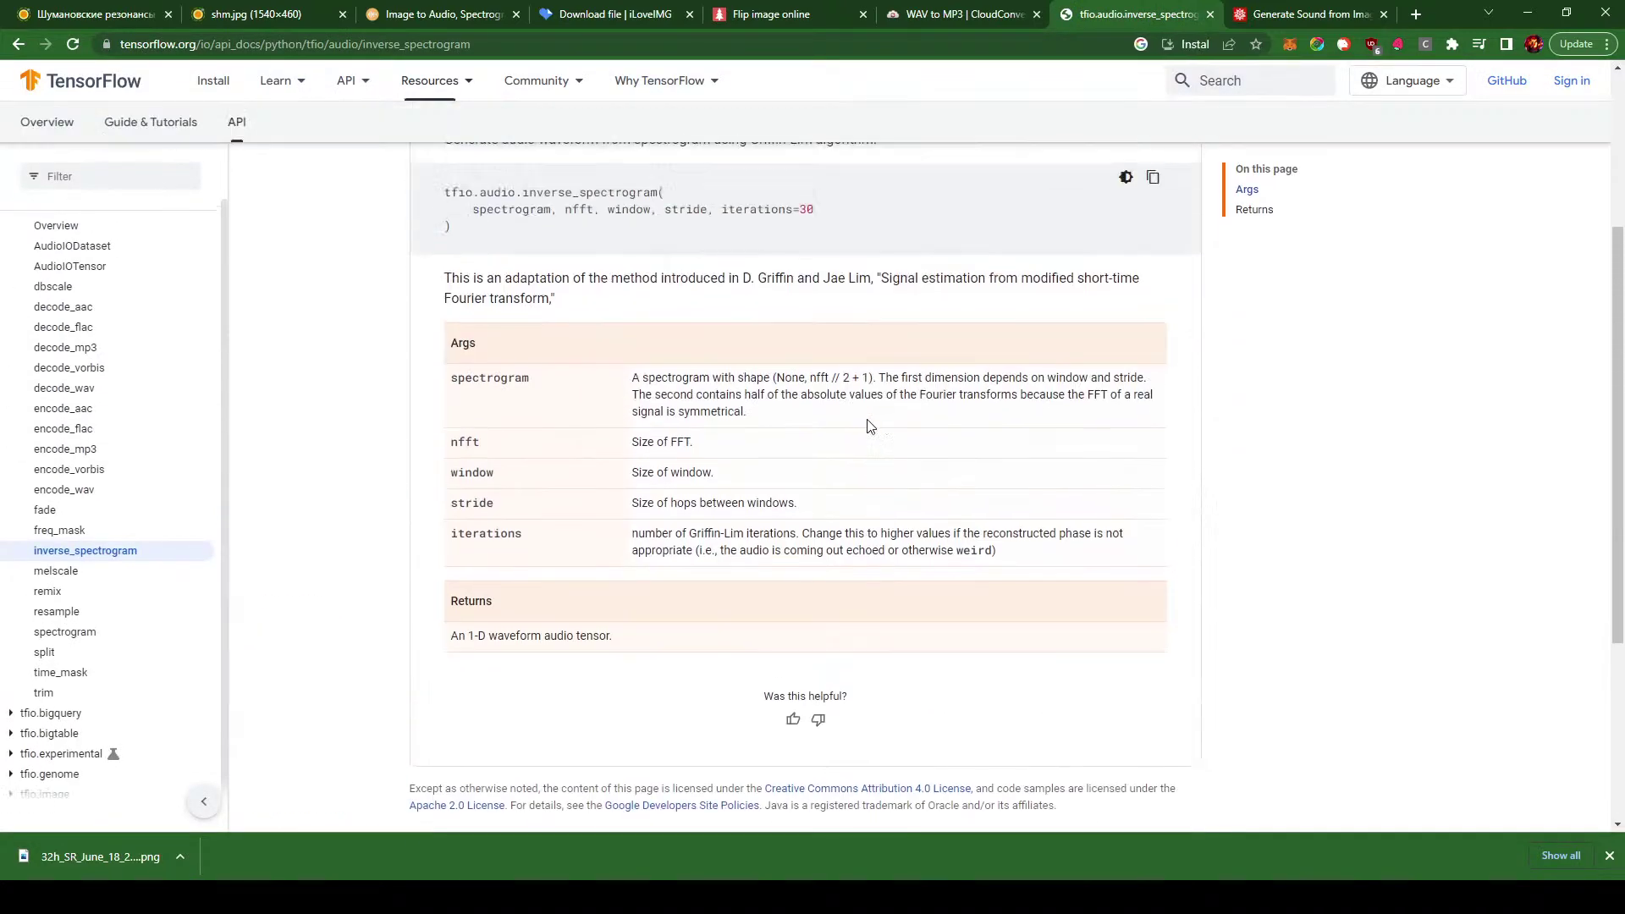
scroll(542, 446, "down", 5)
scroll(534, 440, "up", 8)
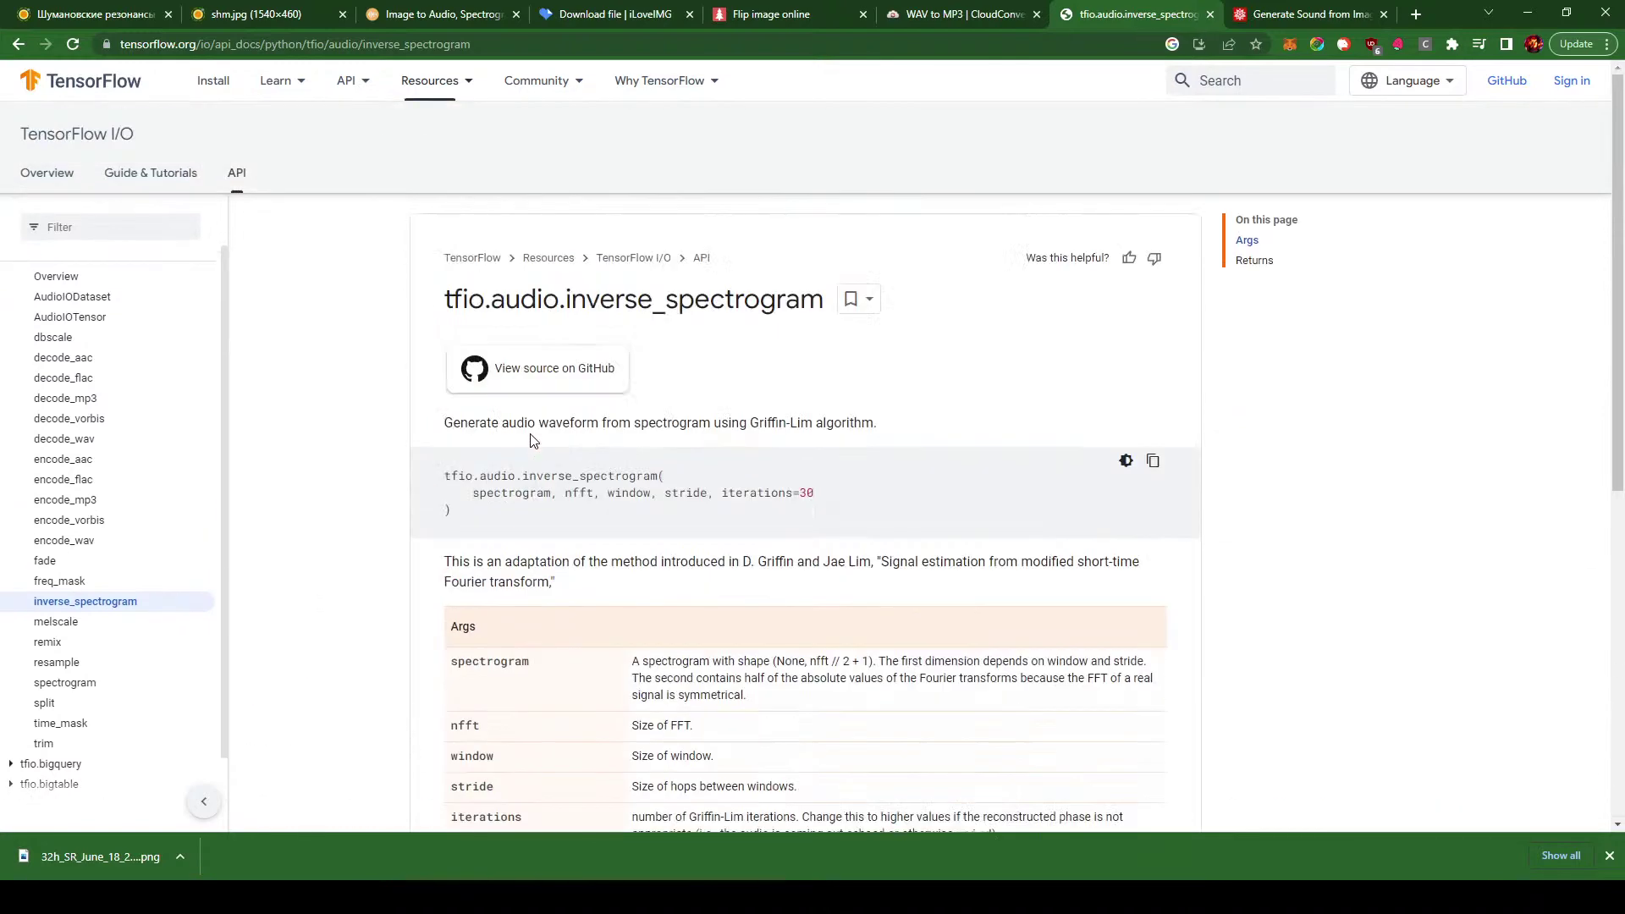
left_click(18, 44)
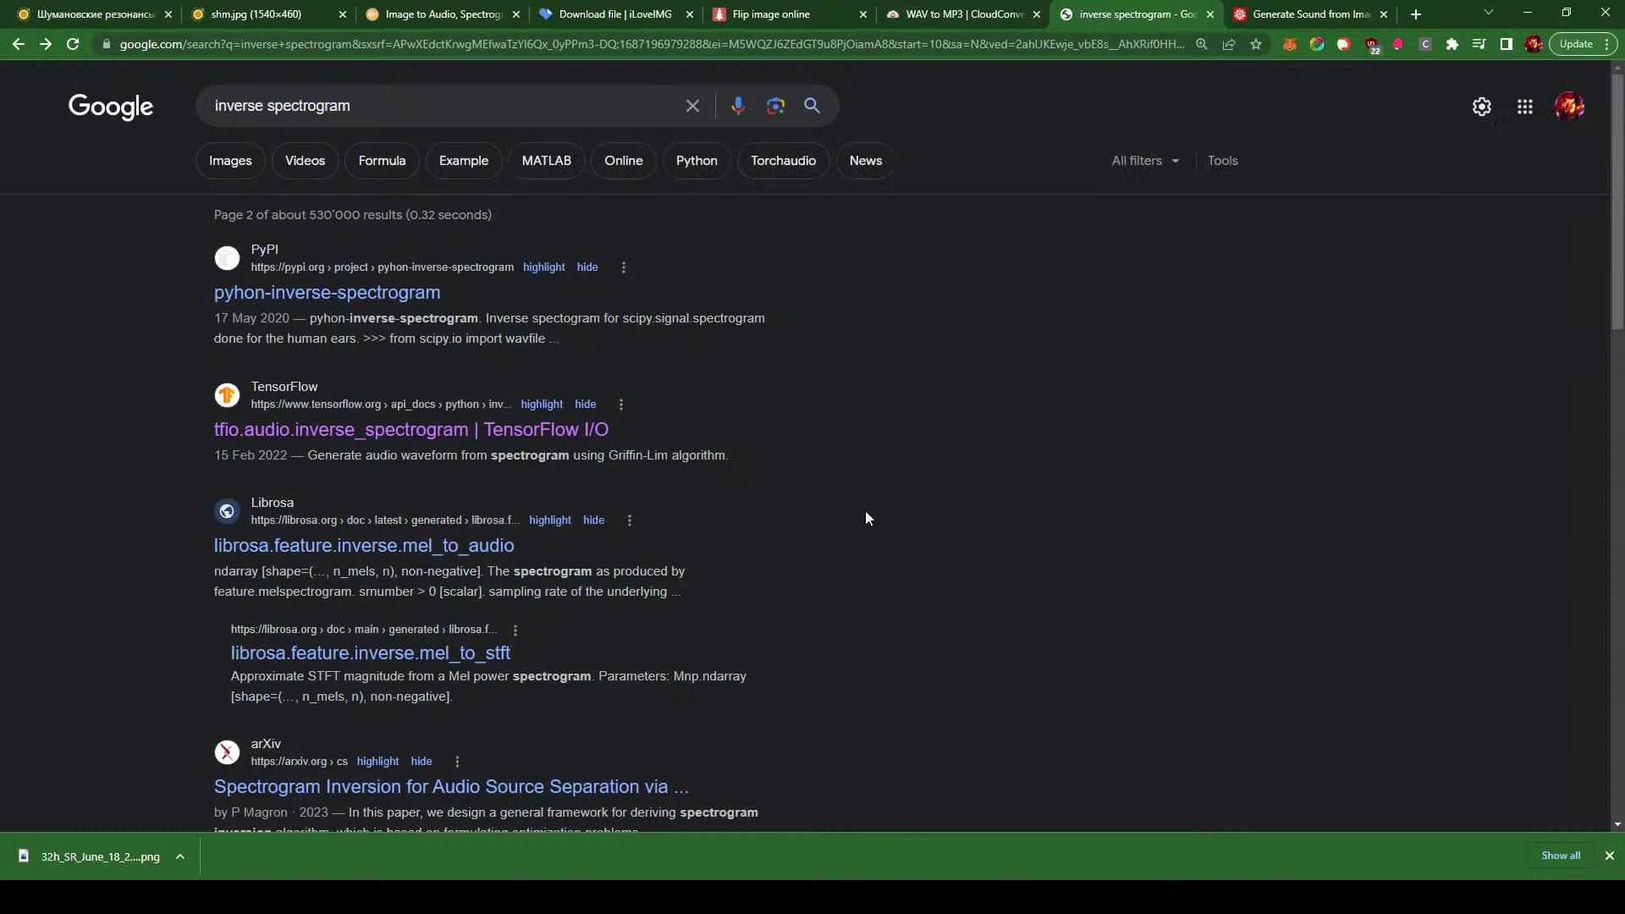
- Open the Kunstuniversität Graz PDF "Real Time Spectrogram Inversion", check its title page, and return to the results
scroll(762, 504, "down", 4)
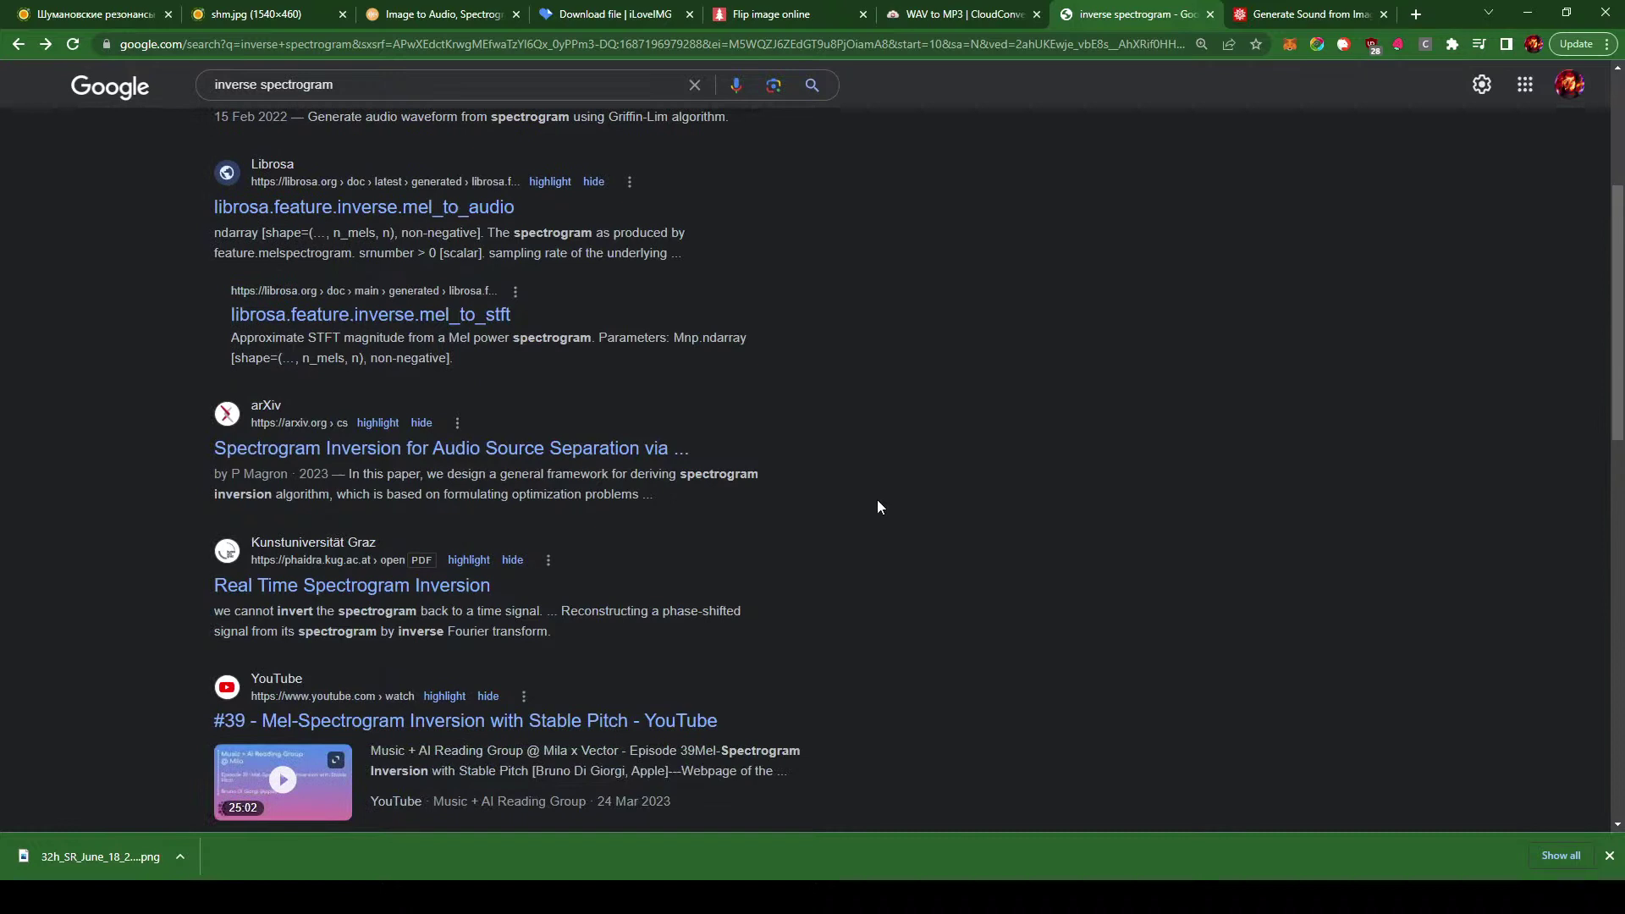
left_click(324, 596)
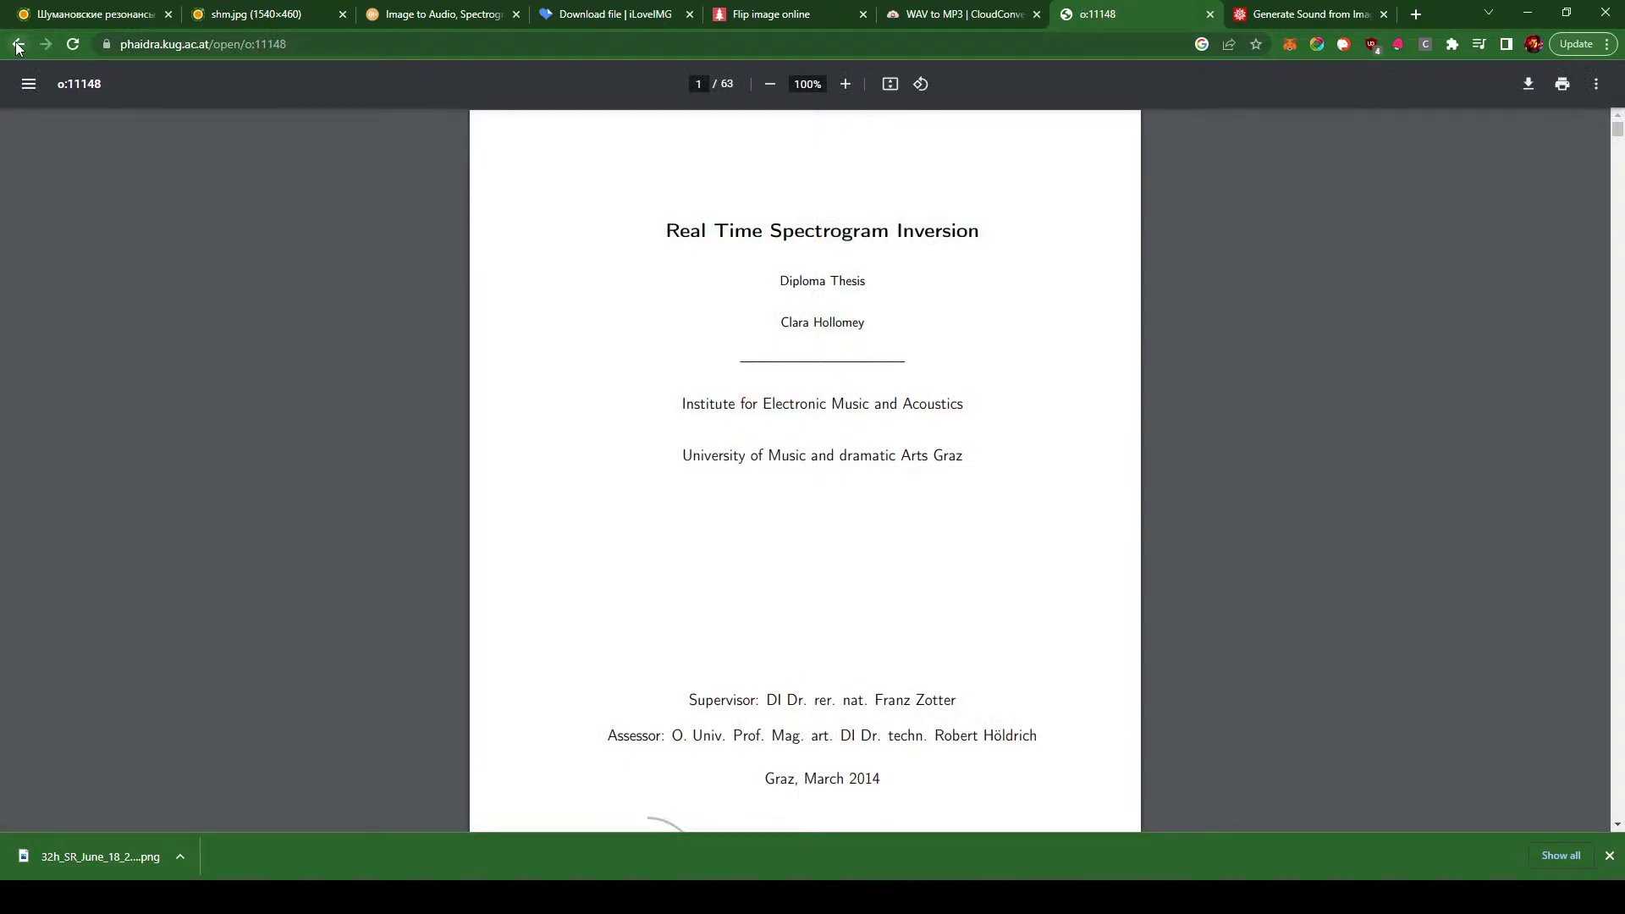
left_click(17, 47)
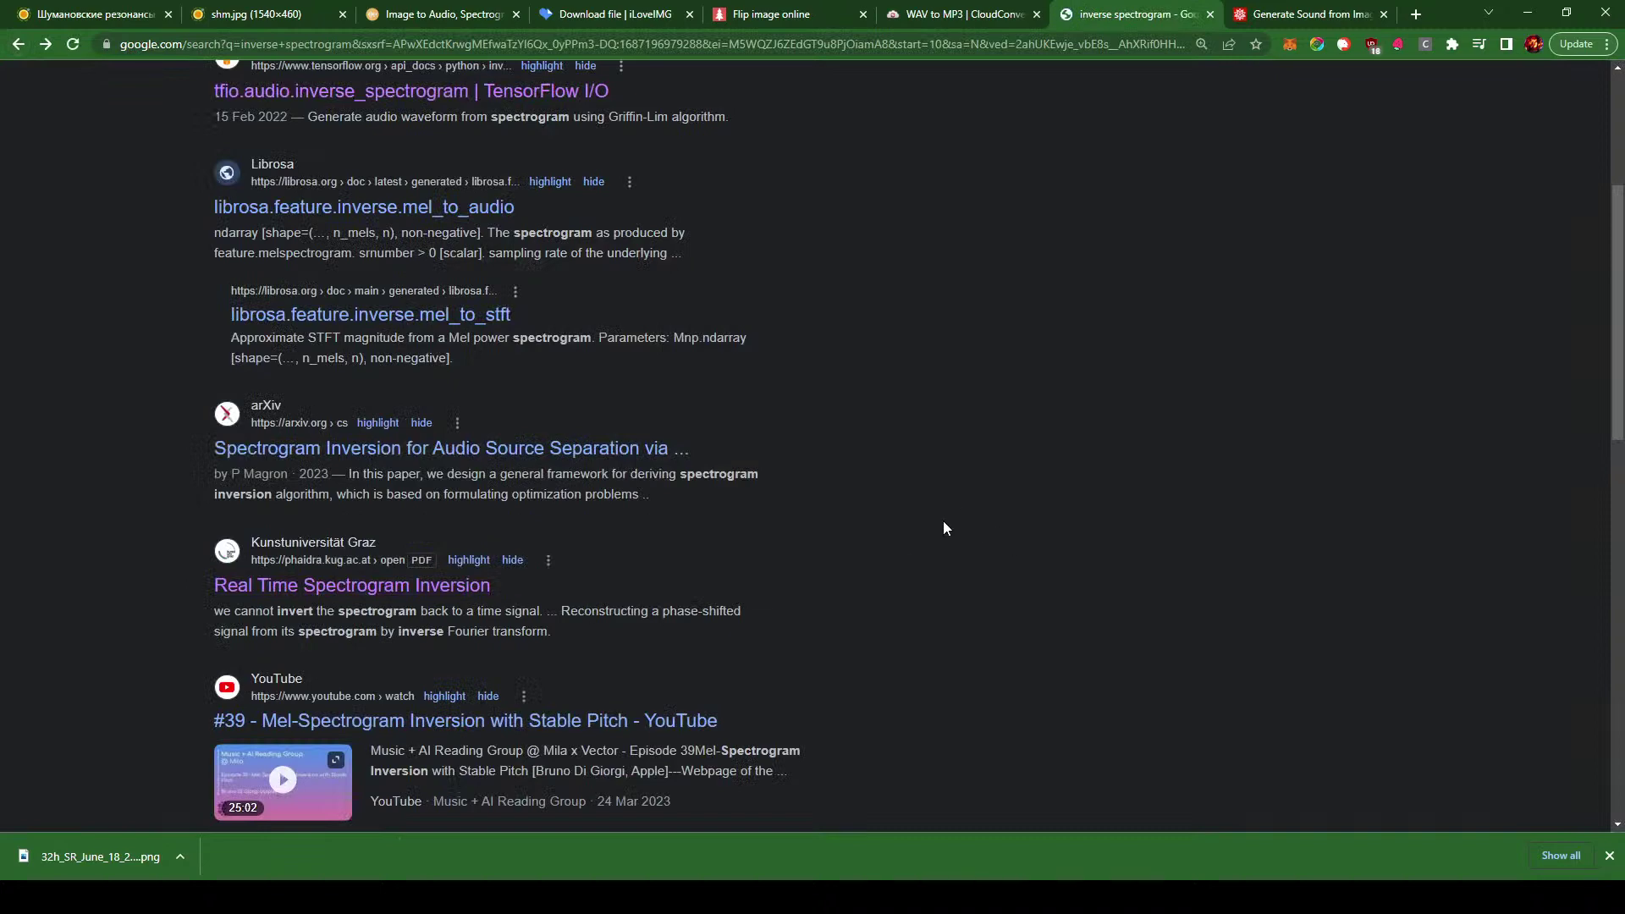
- Look through the remaining inverse spectrogram results on page 2 and go to results page 3
scroll(941, 520, "down", 5)
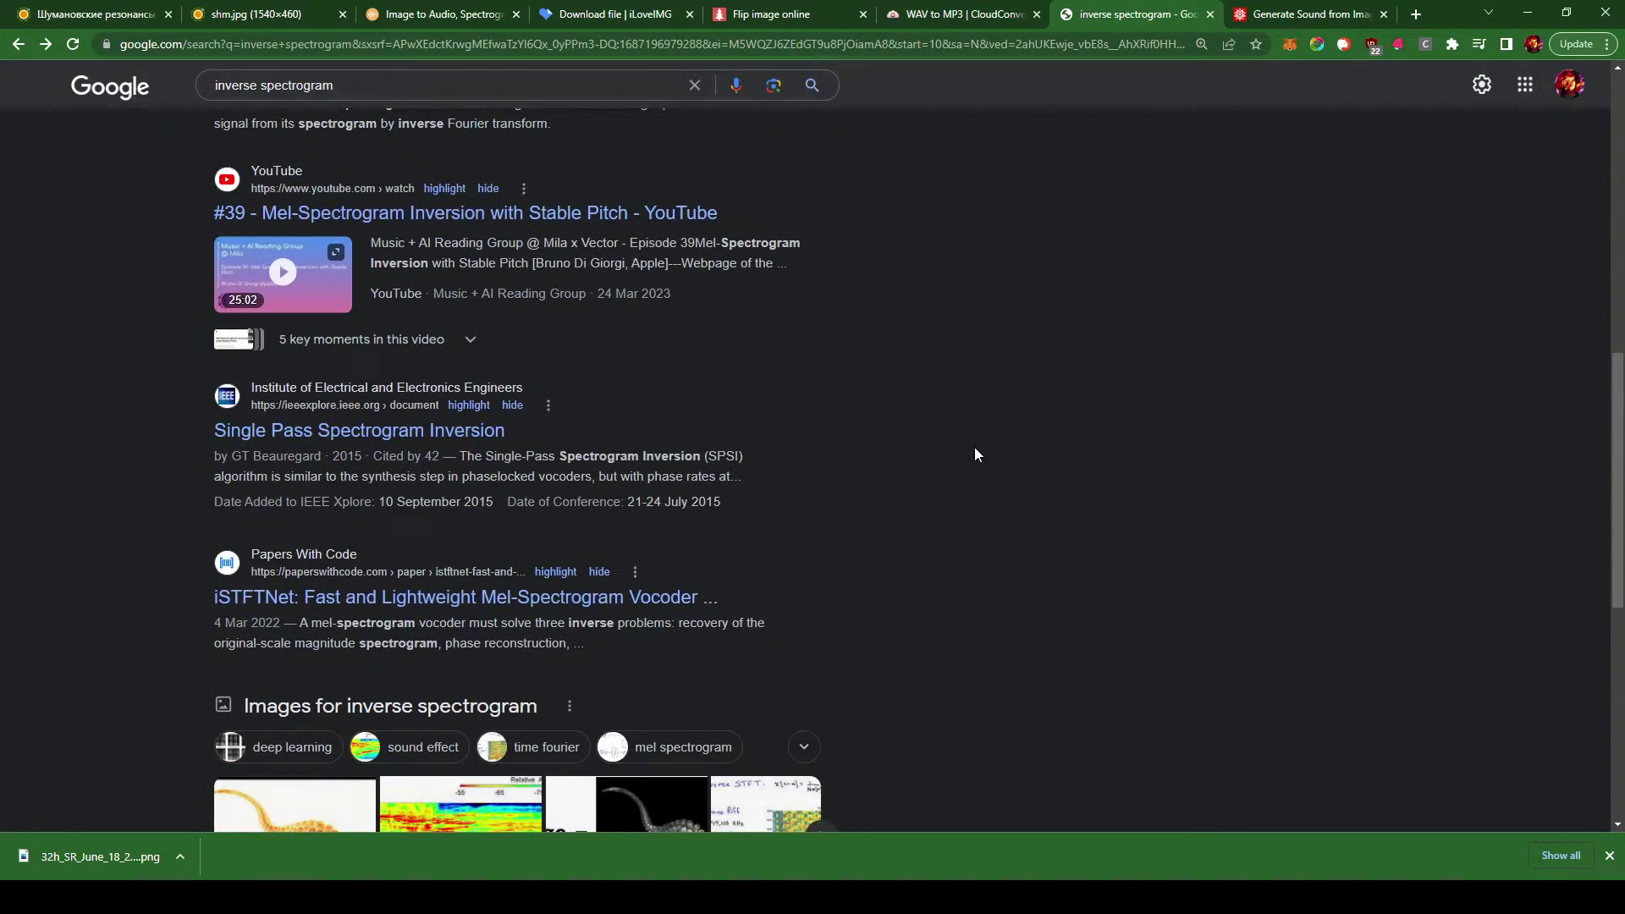
scroll(975, 455, "down", 5)
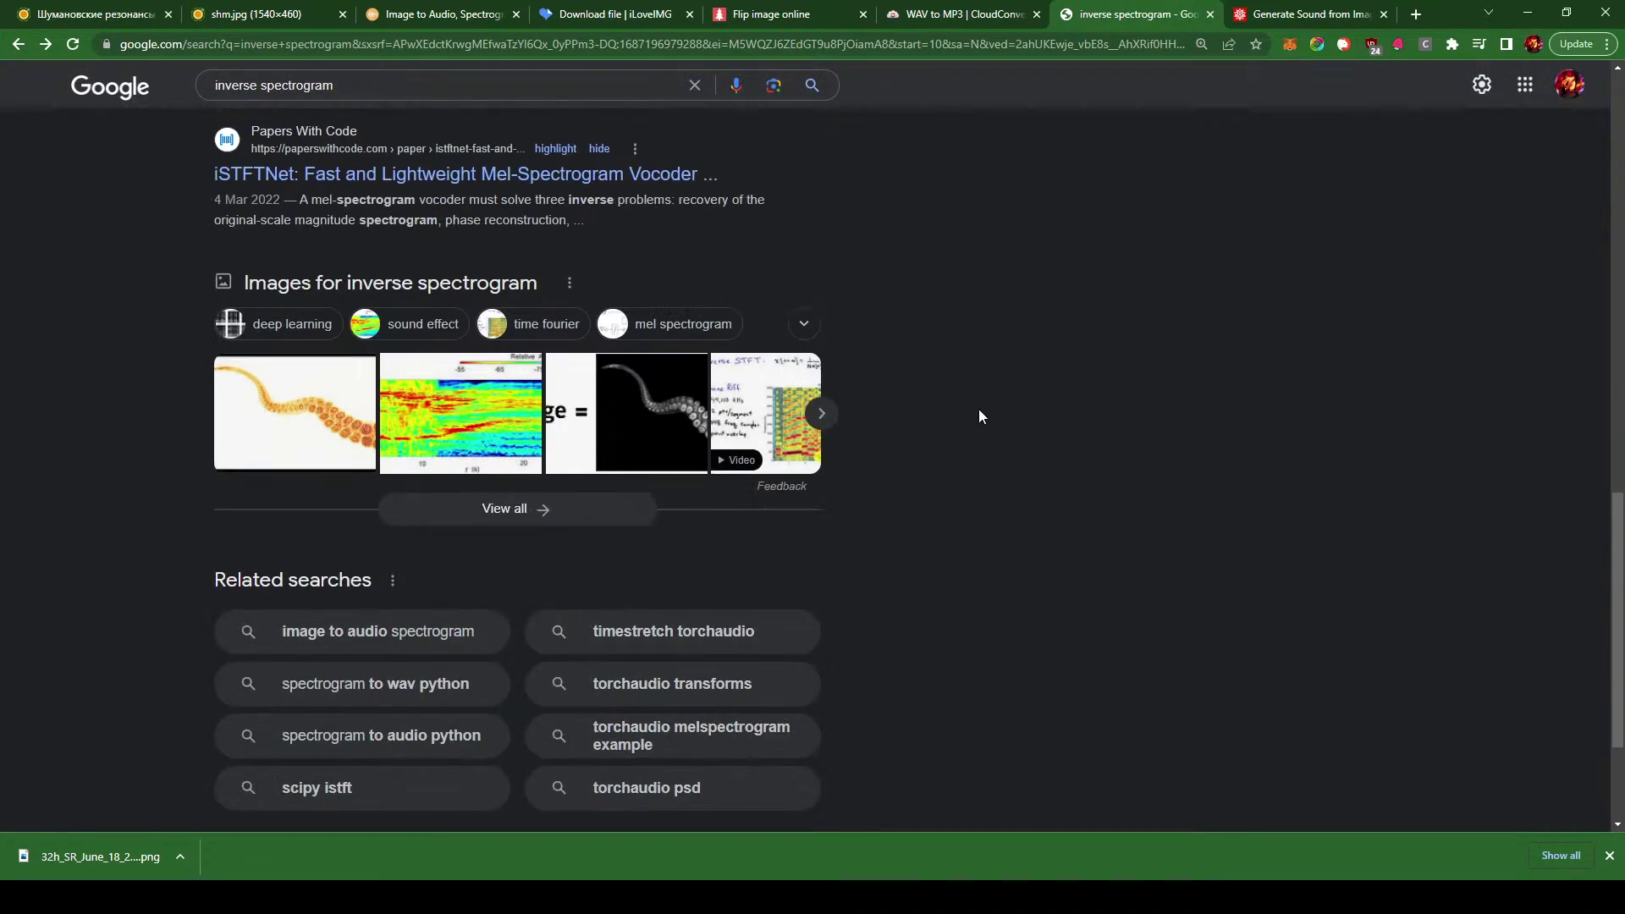
scroll(973, 416, "down", 3)
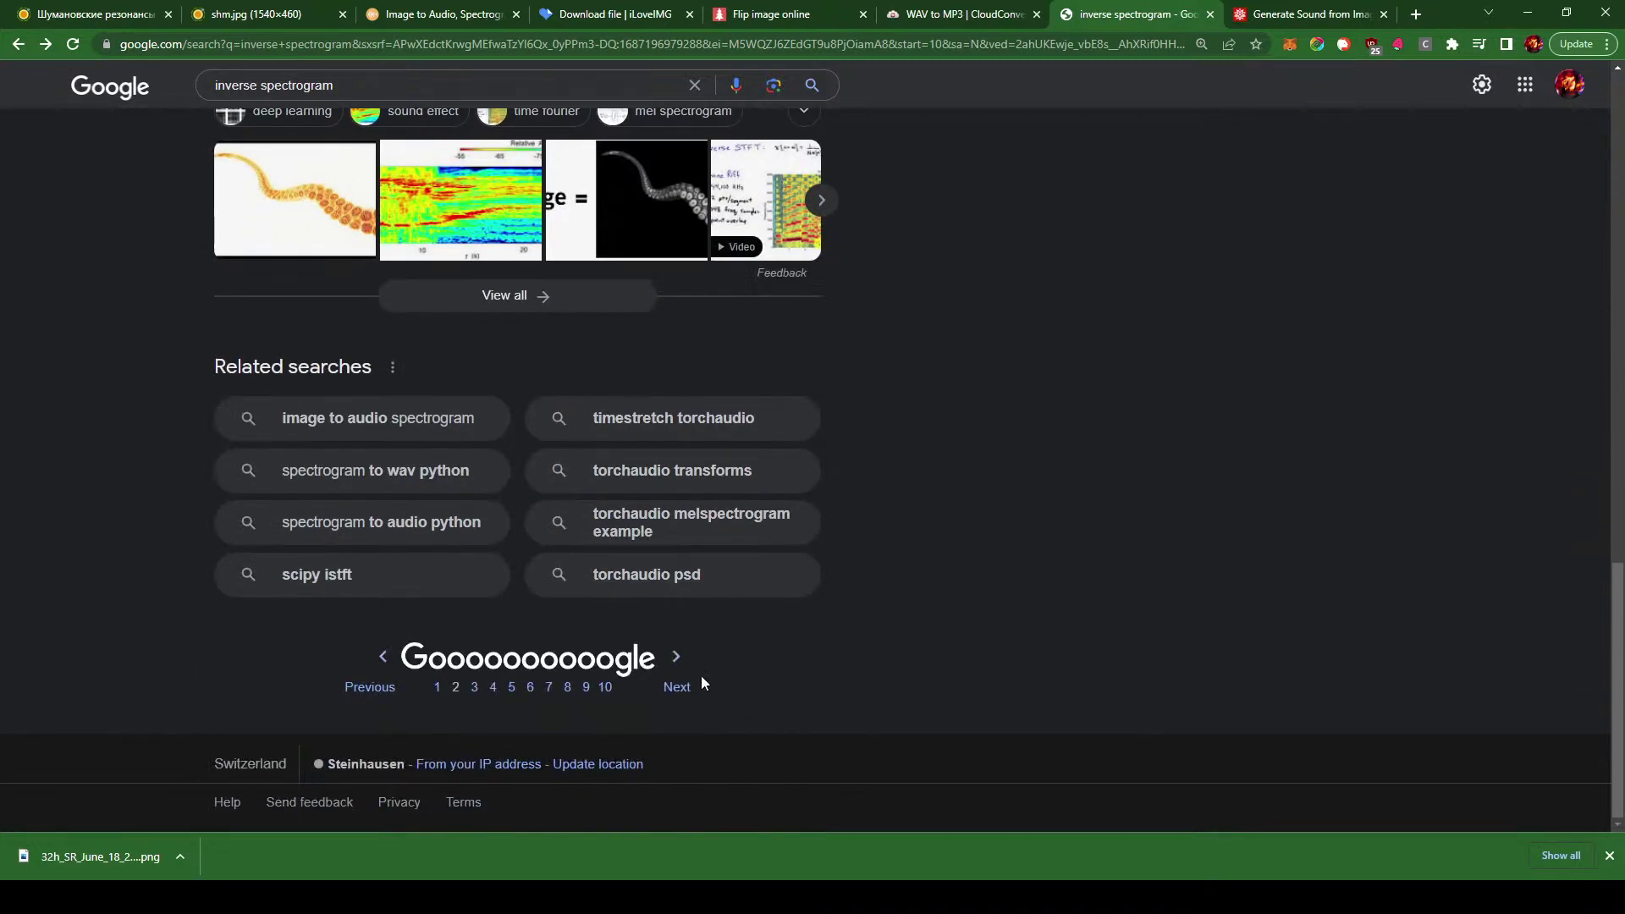
left_click(677, 686)
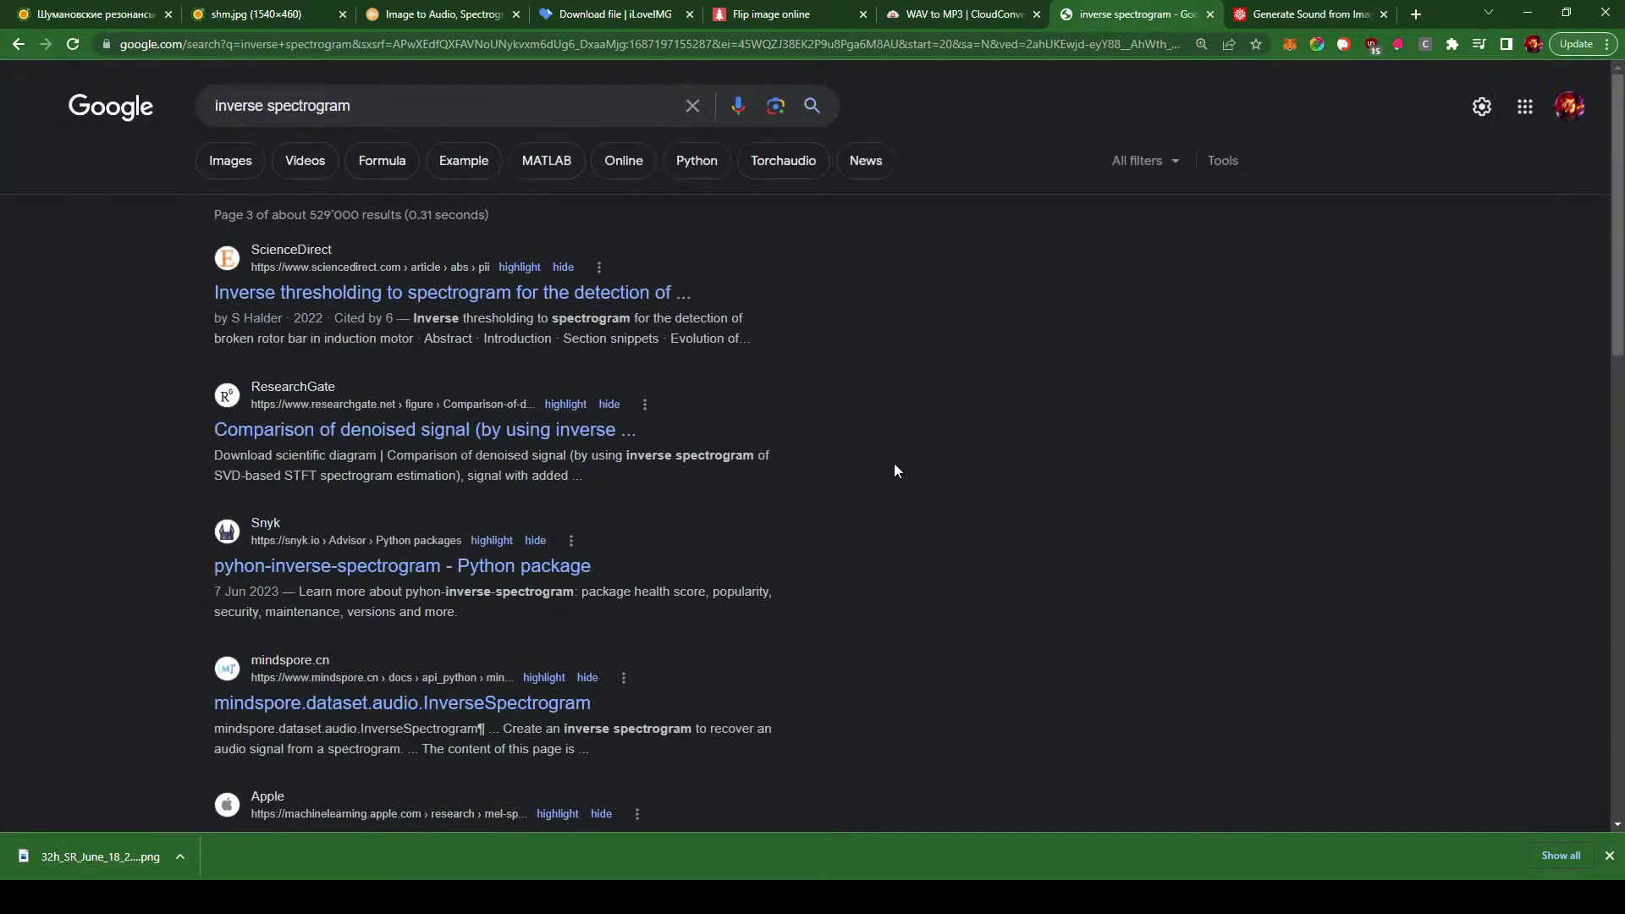
- Open the HAL PDF "Spectrogram Inversion for Audio Source Separation", skim through to its conclusion, and return to the results
scroll(895, 468, "down", 4)
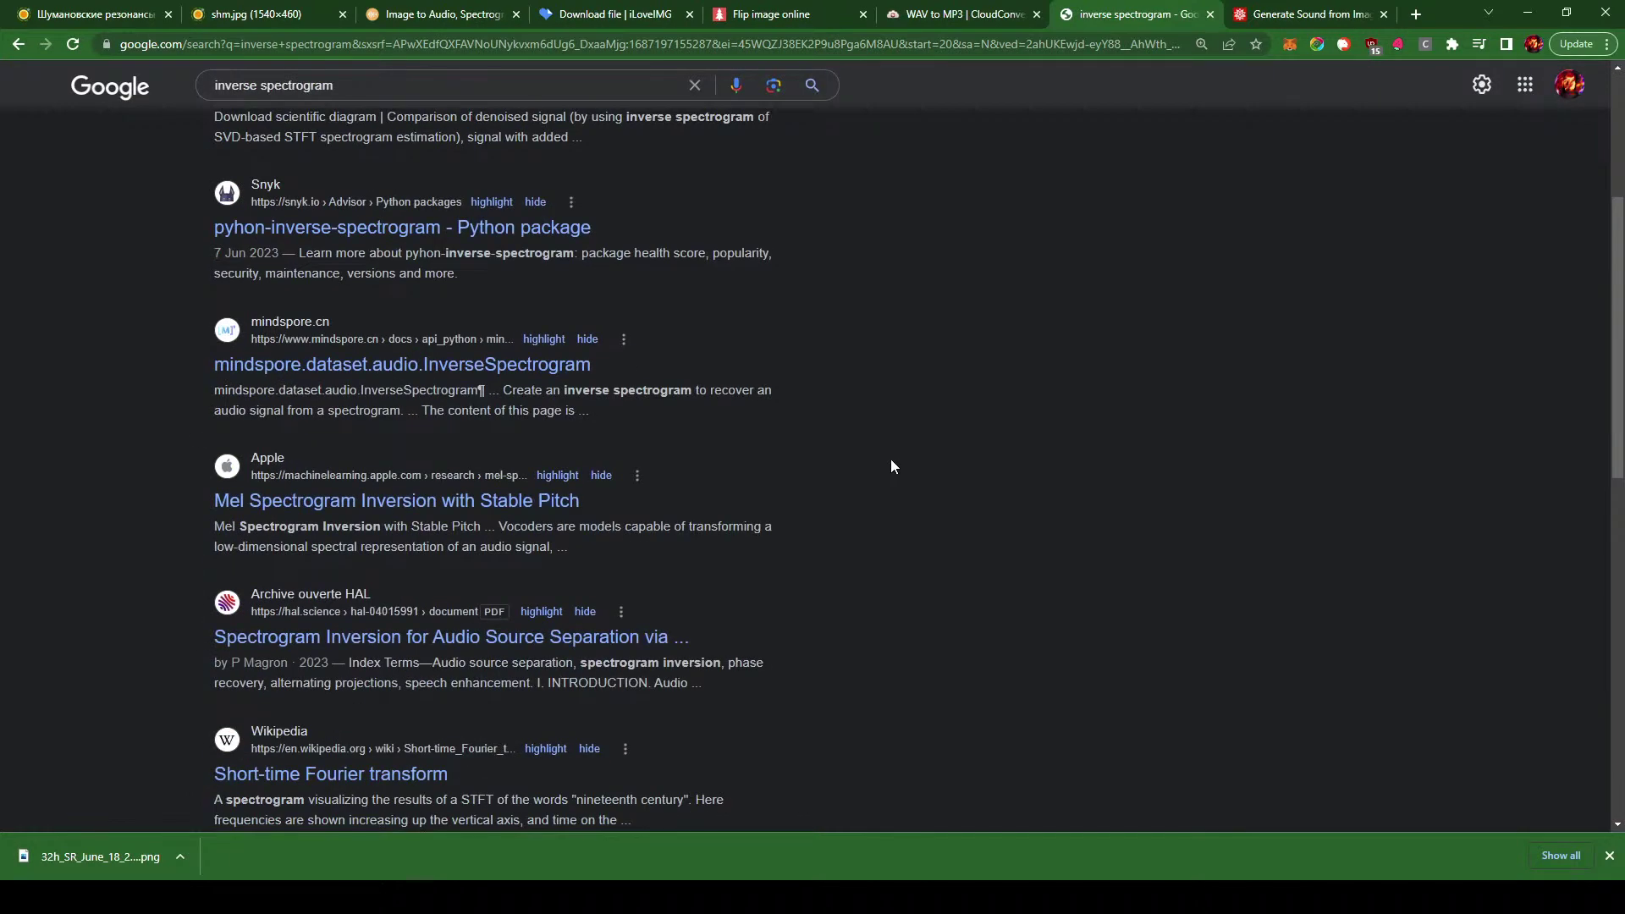
left_click(542, 637)
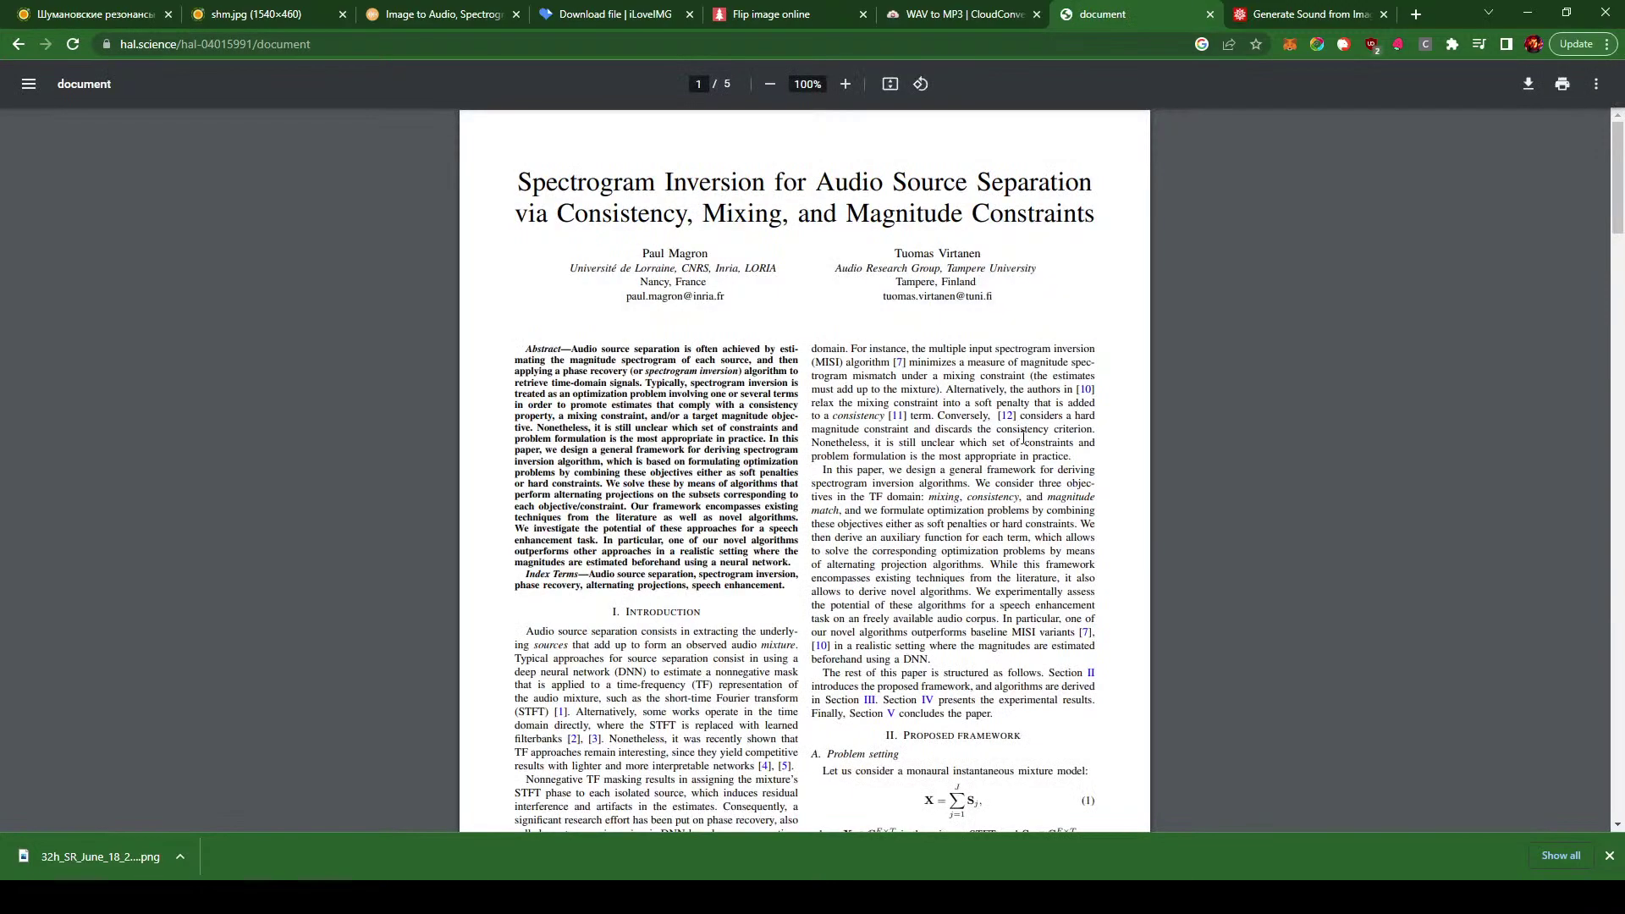
scroll(1024, 437, "down", 20)
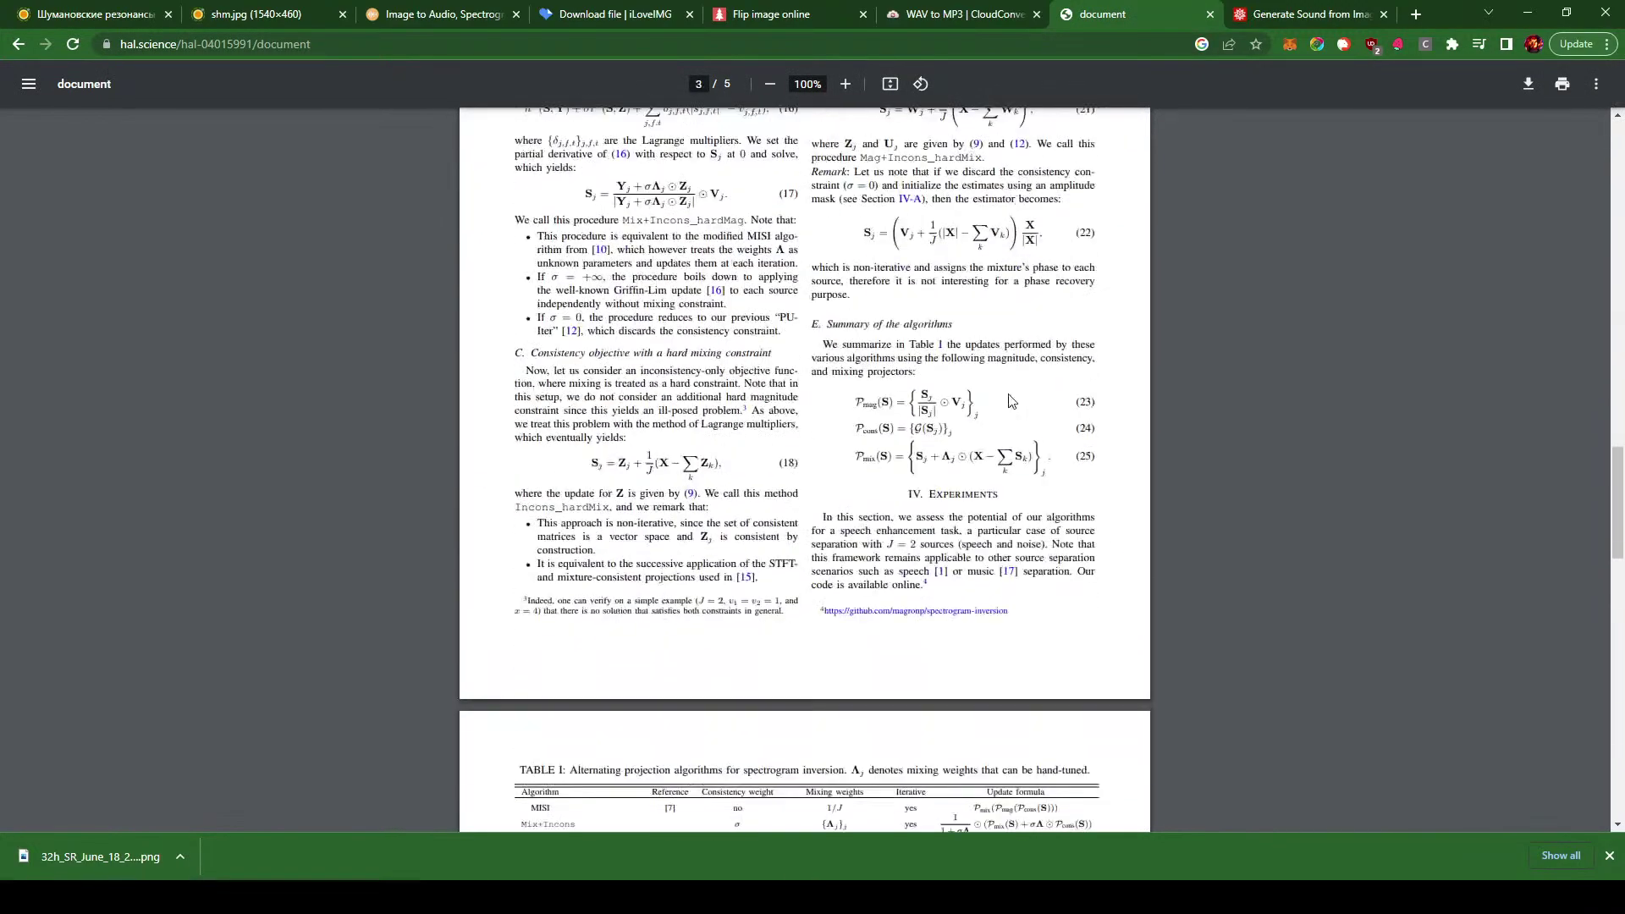
scroll(1008, 398, "down", 11)
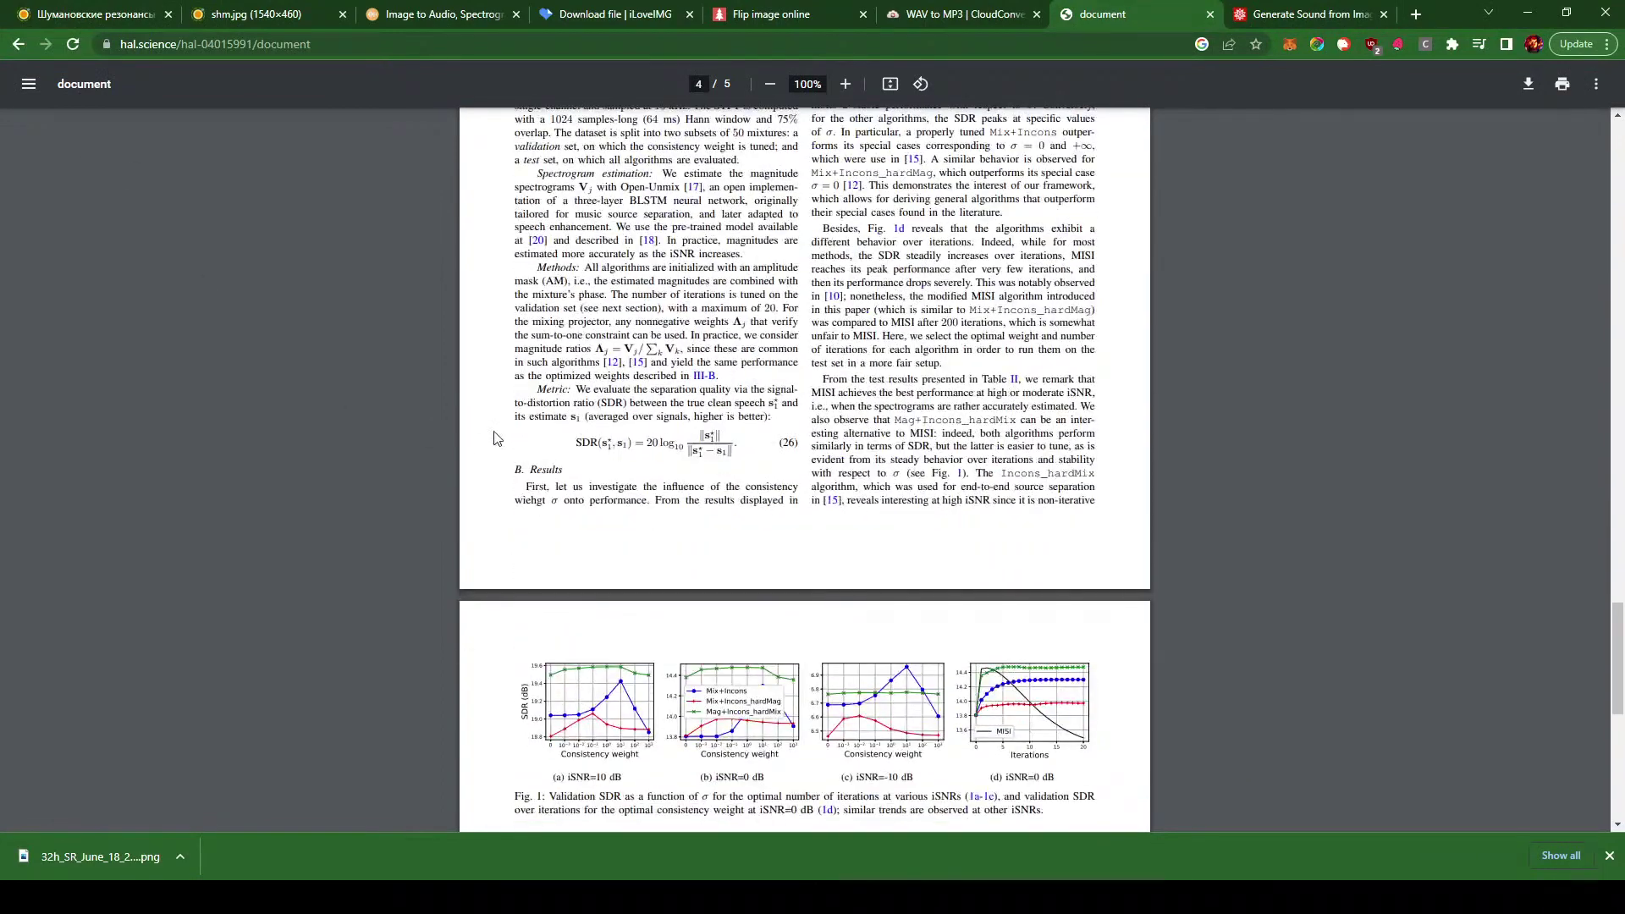
scroll(495, 438, "down", 5)
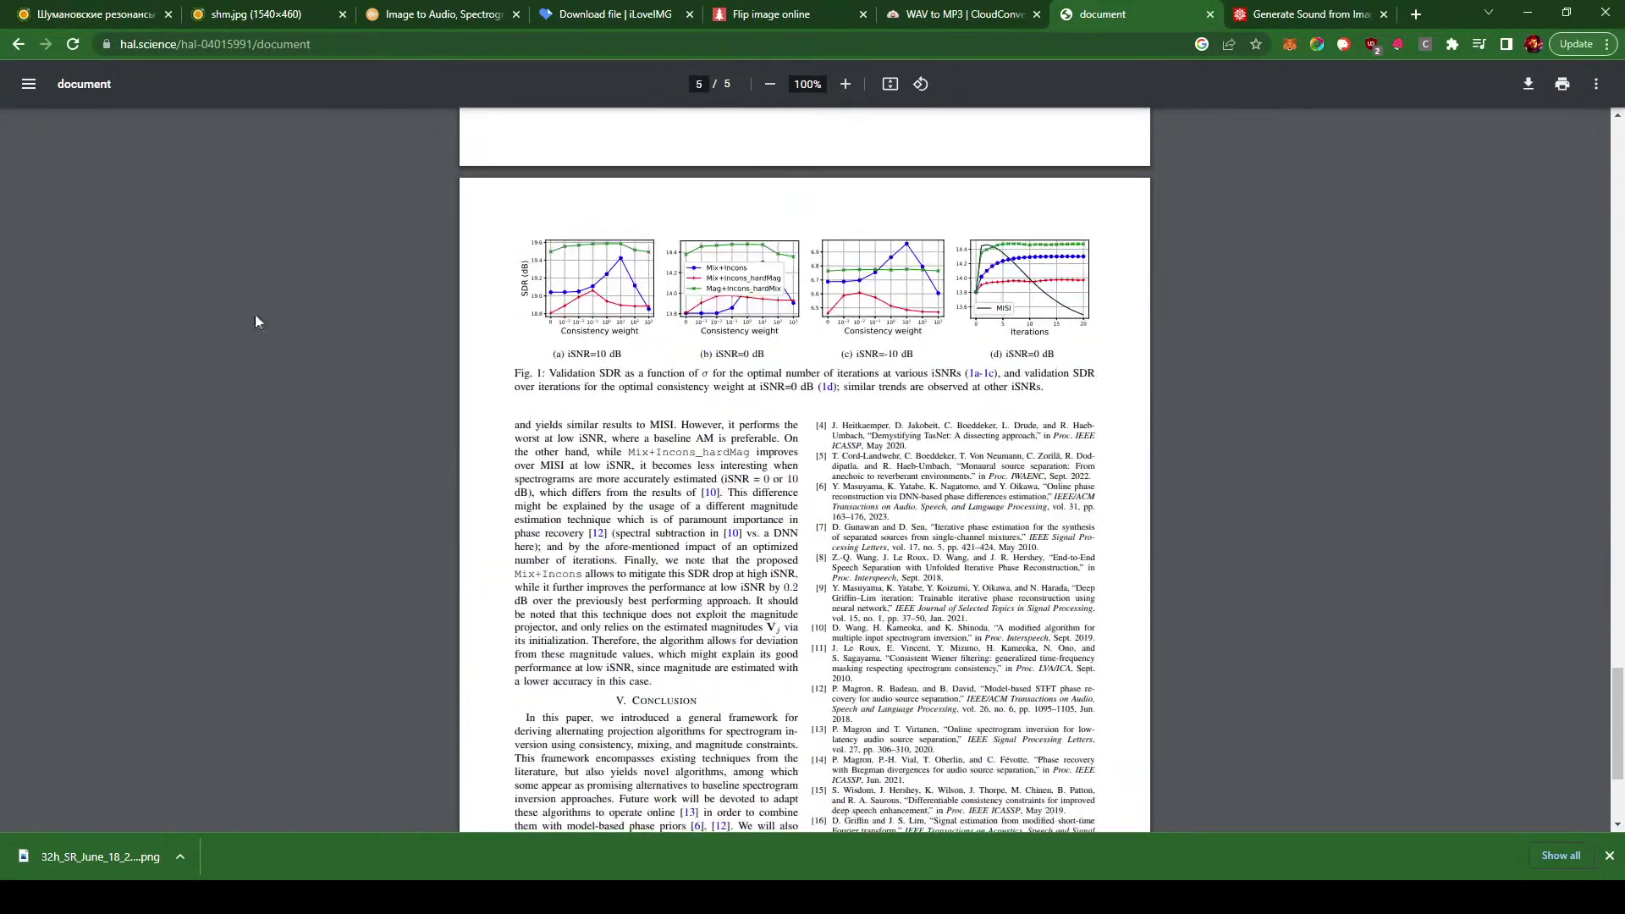
left_click(19, 46)
- Look through the rest of results page 3 and all of page 4, and go back to page 3
scroll(965, 531, "down", 5)
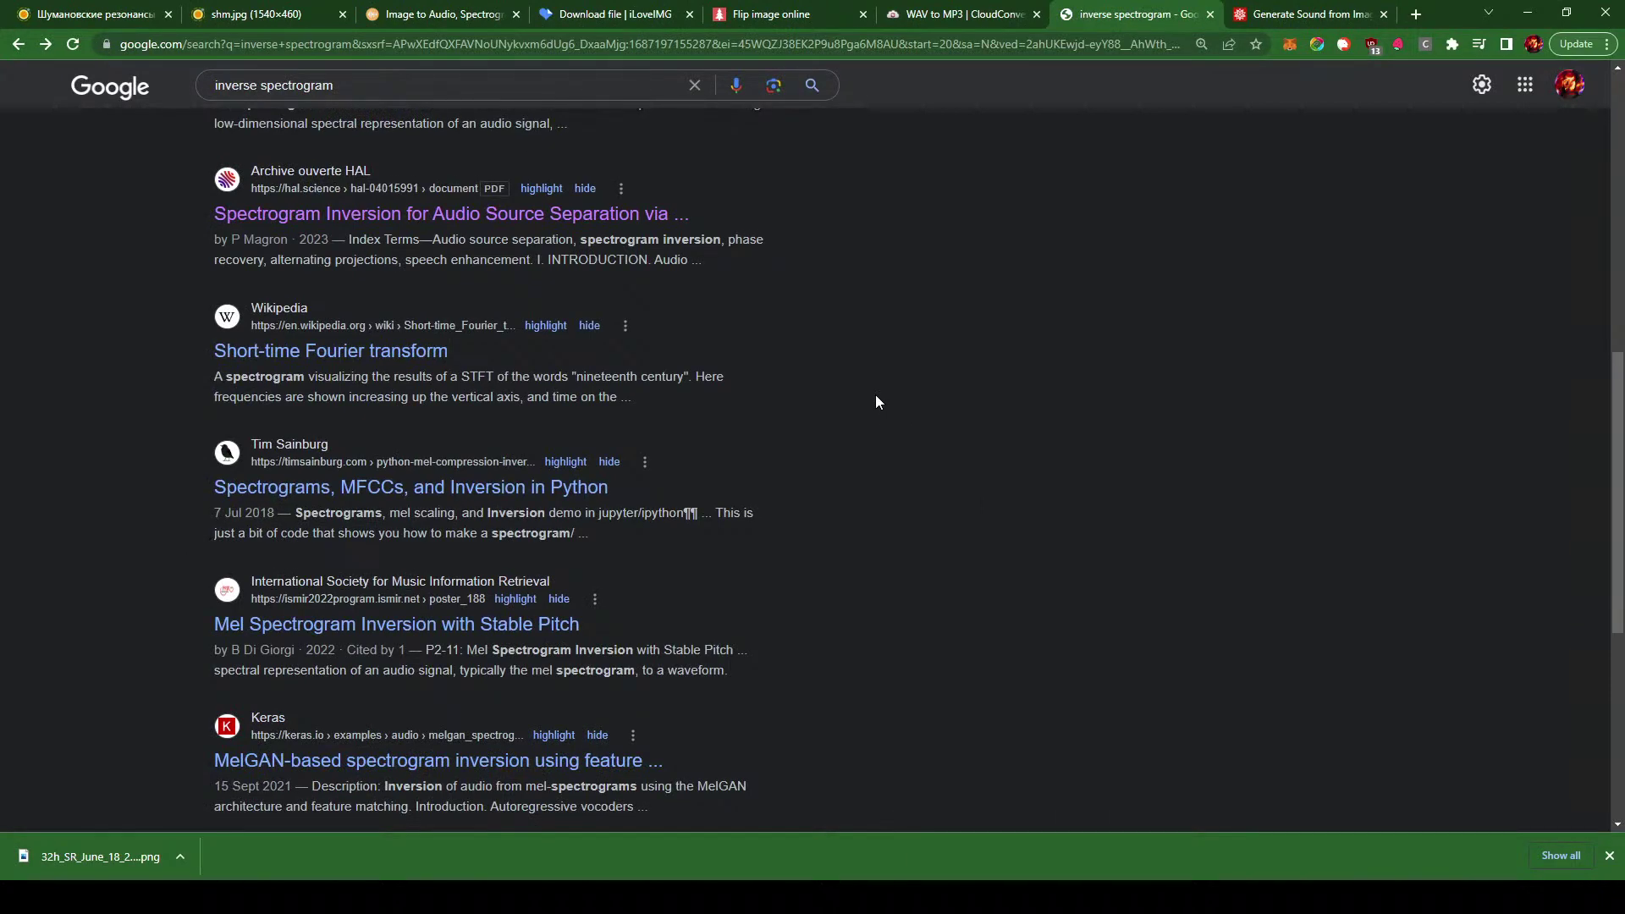
scroll(876, 402, "down", 5)
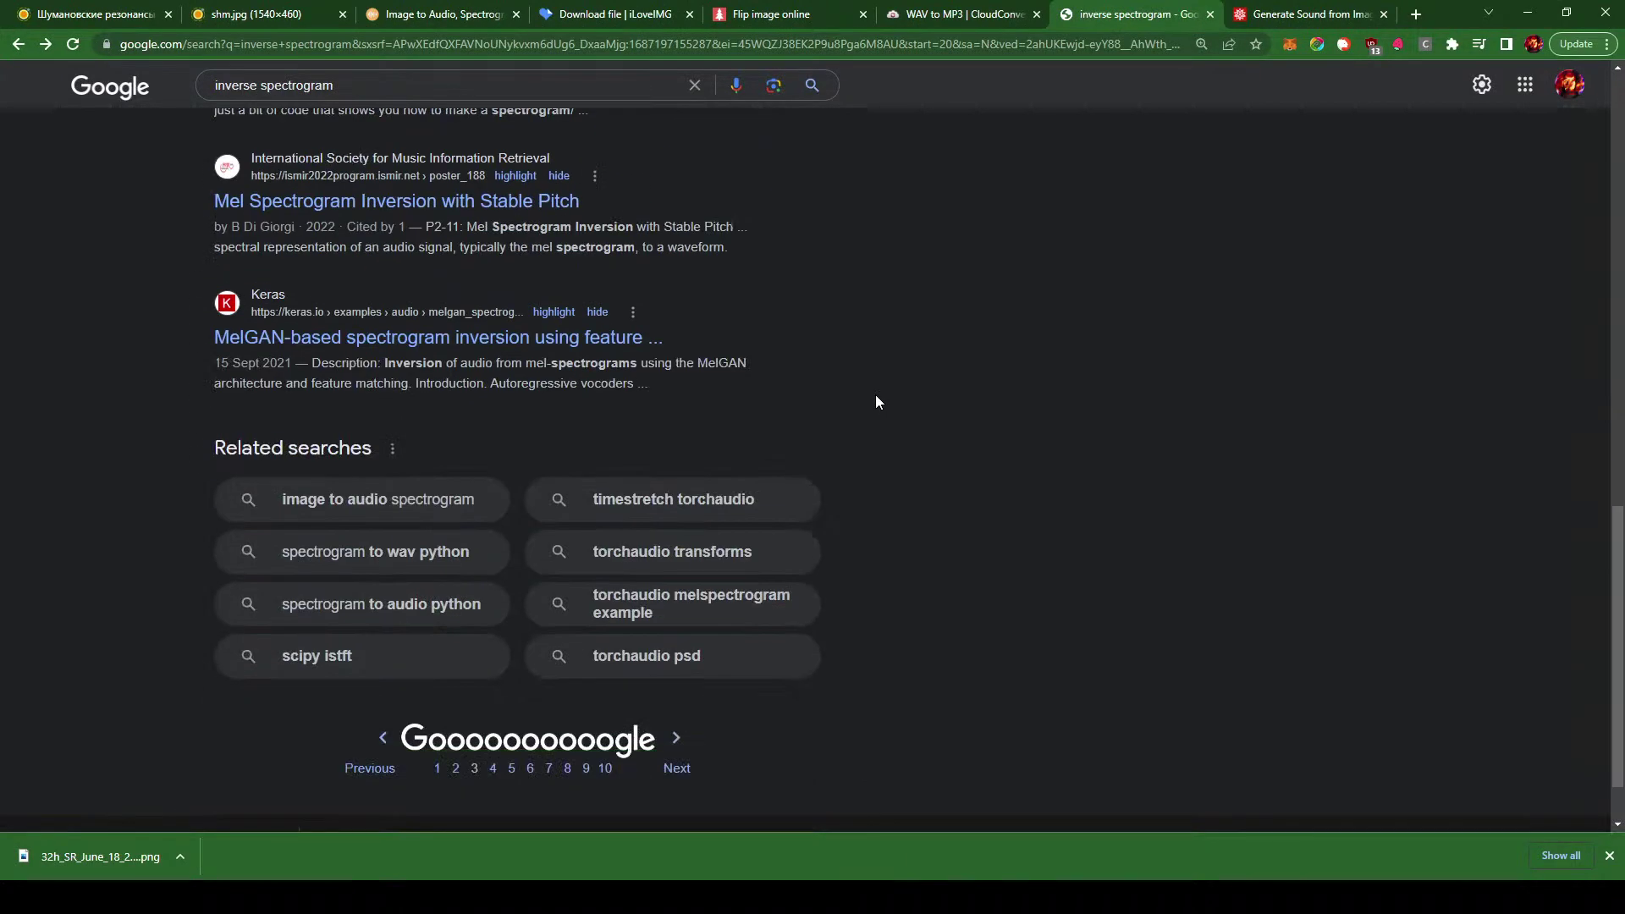
left_click(663, 771)
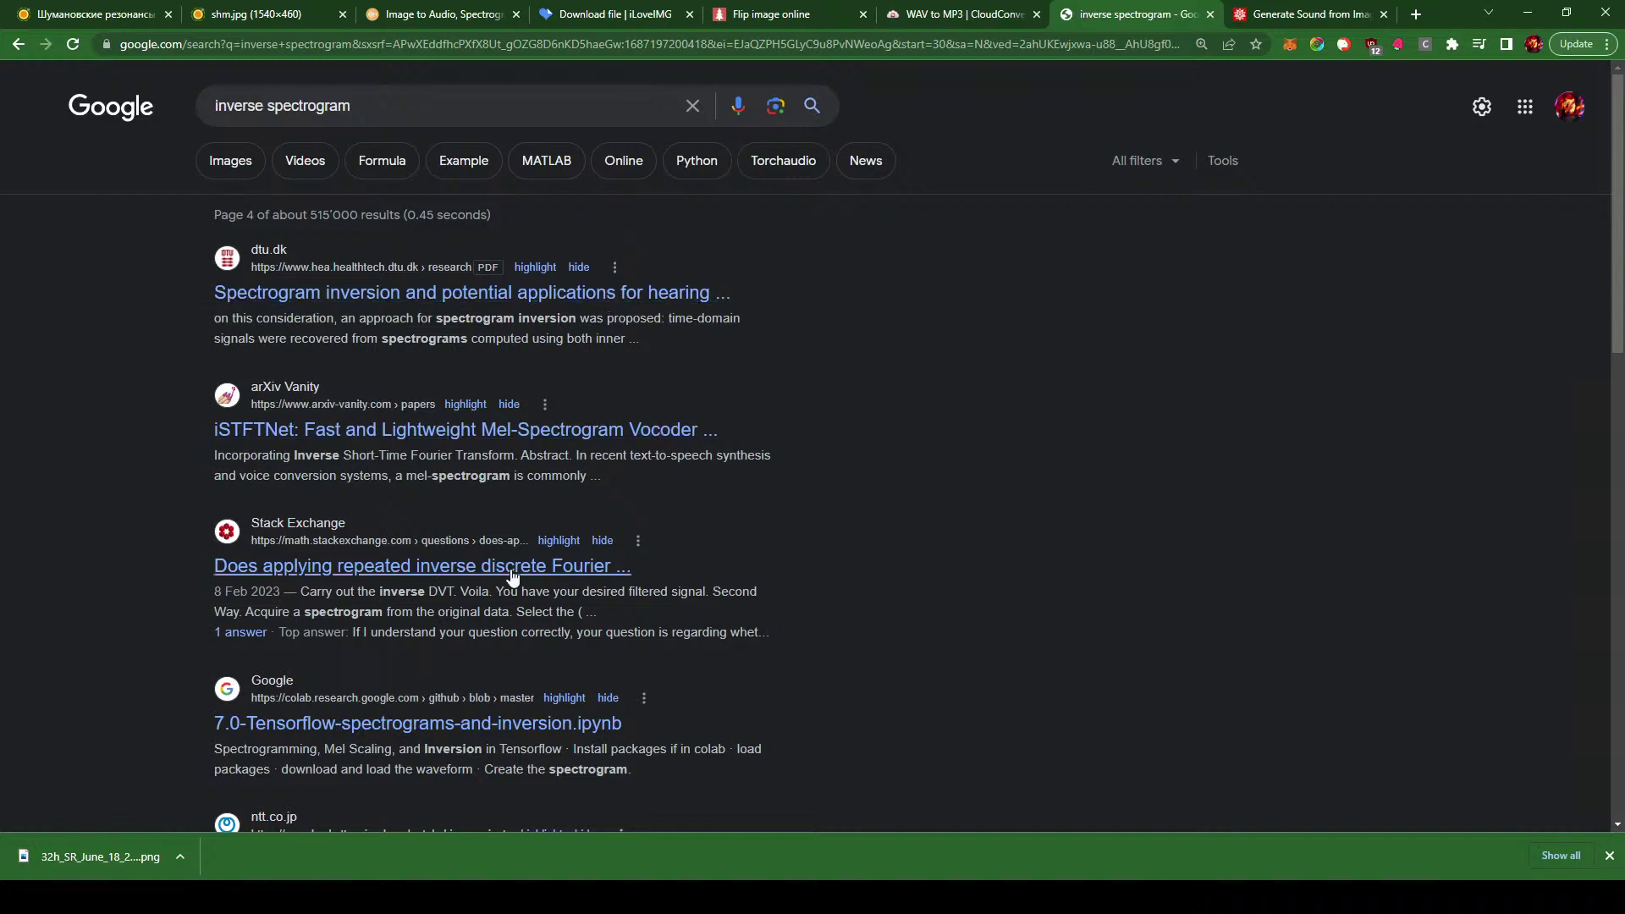
scroll(887, 593, "down", 3)
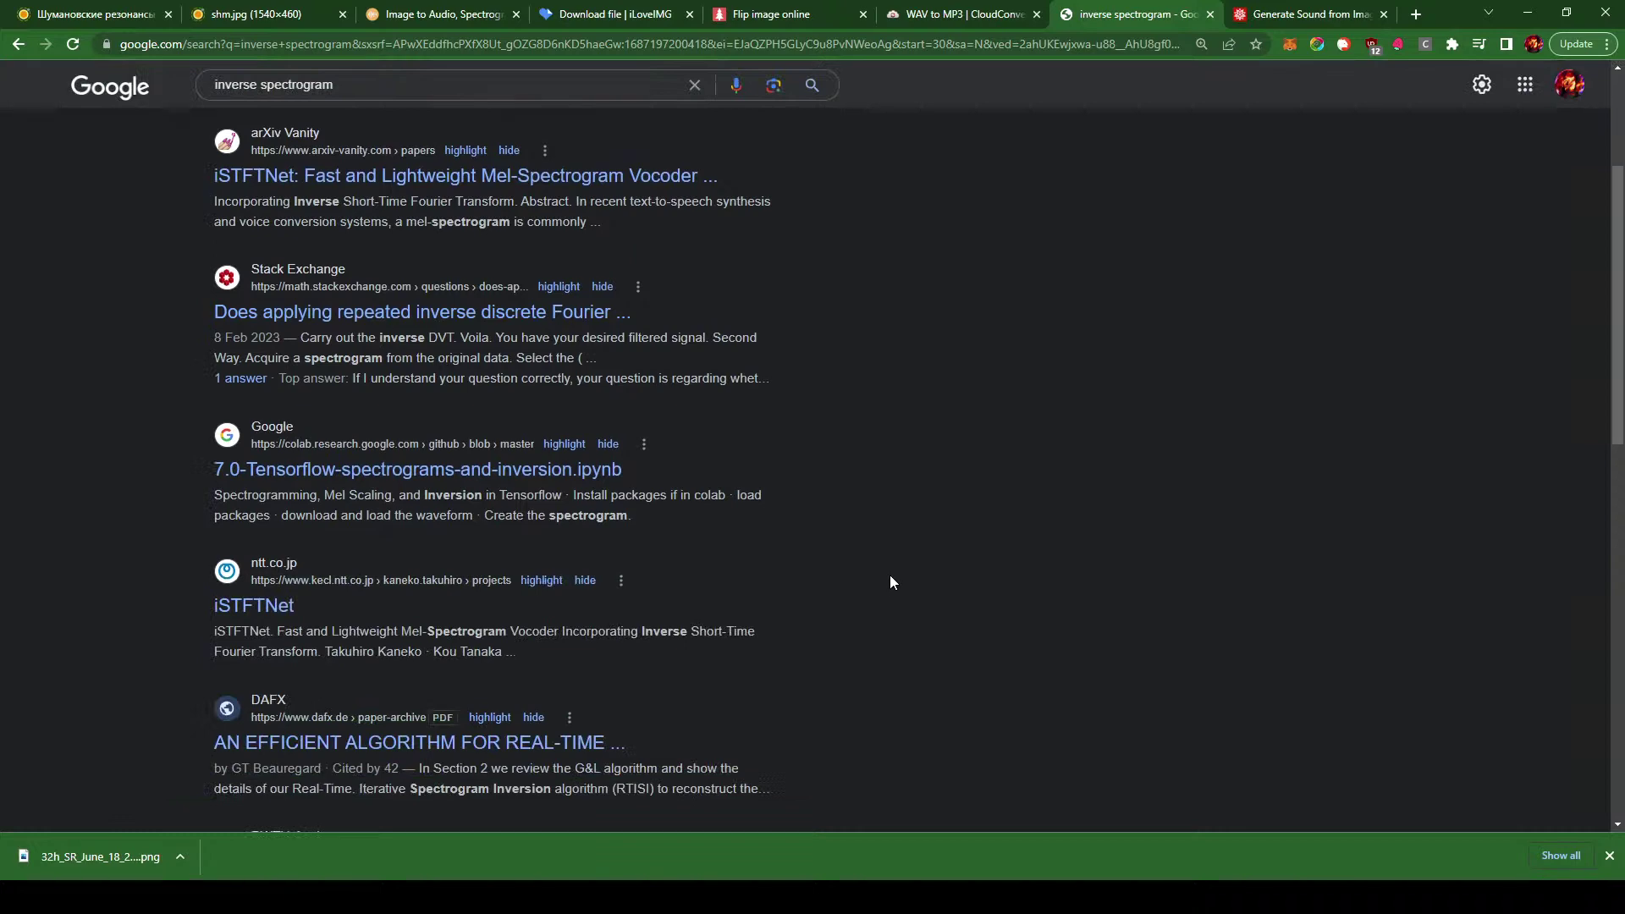
scroll(891, 583, "down", 4)
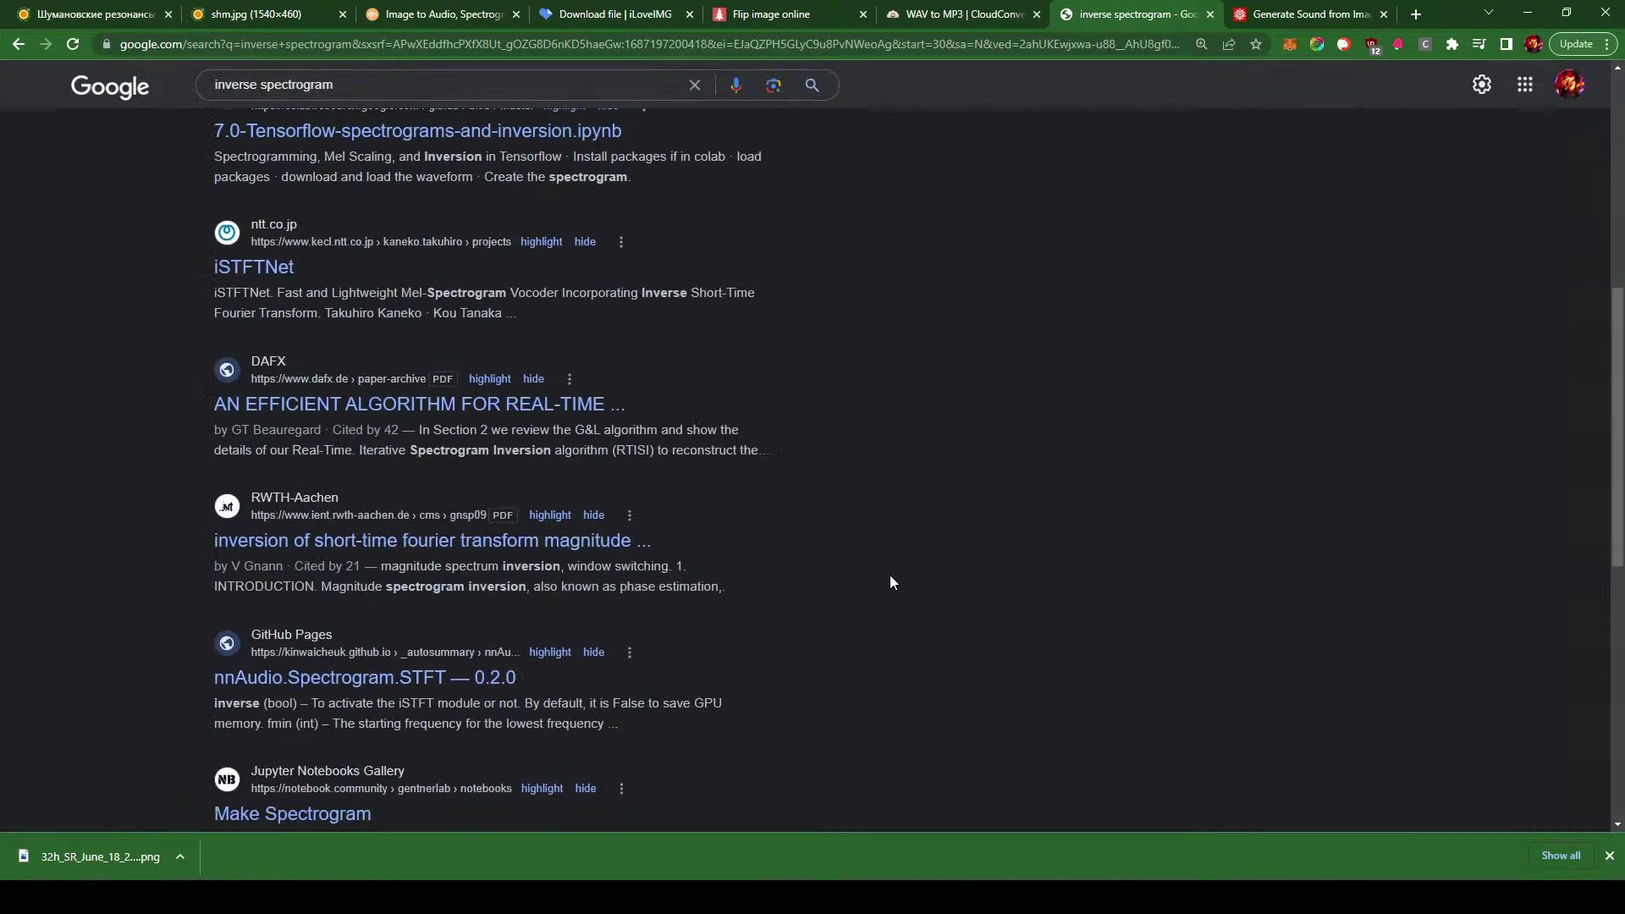
scroll(931, 567, "down", 4)
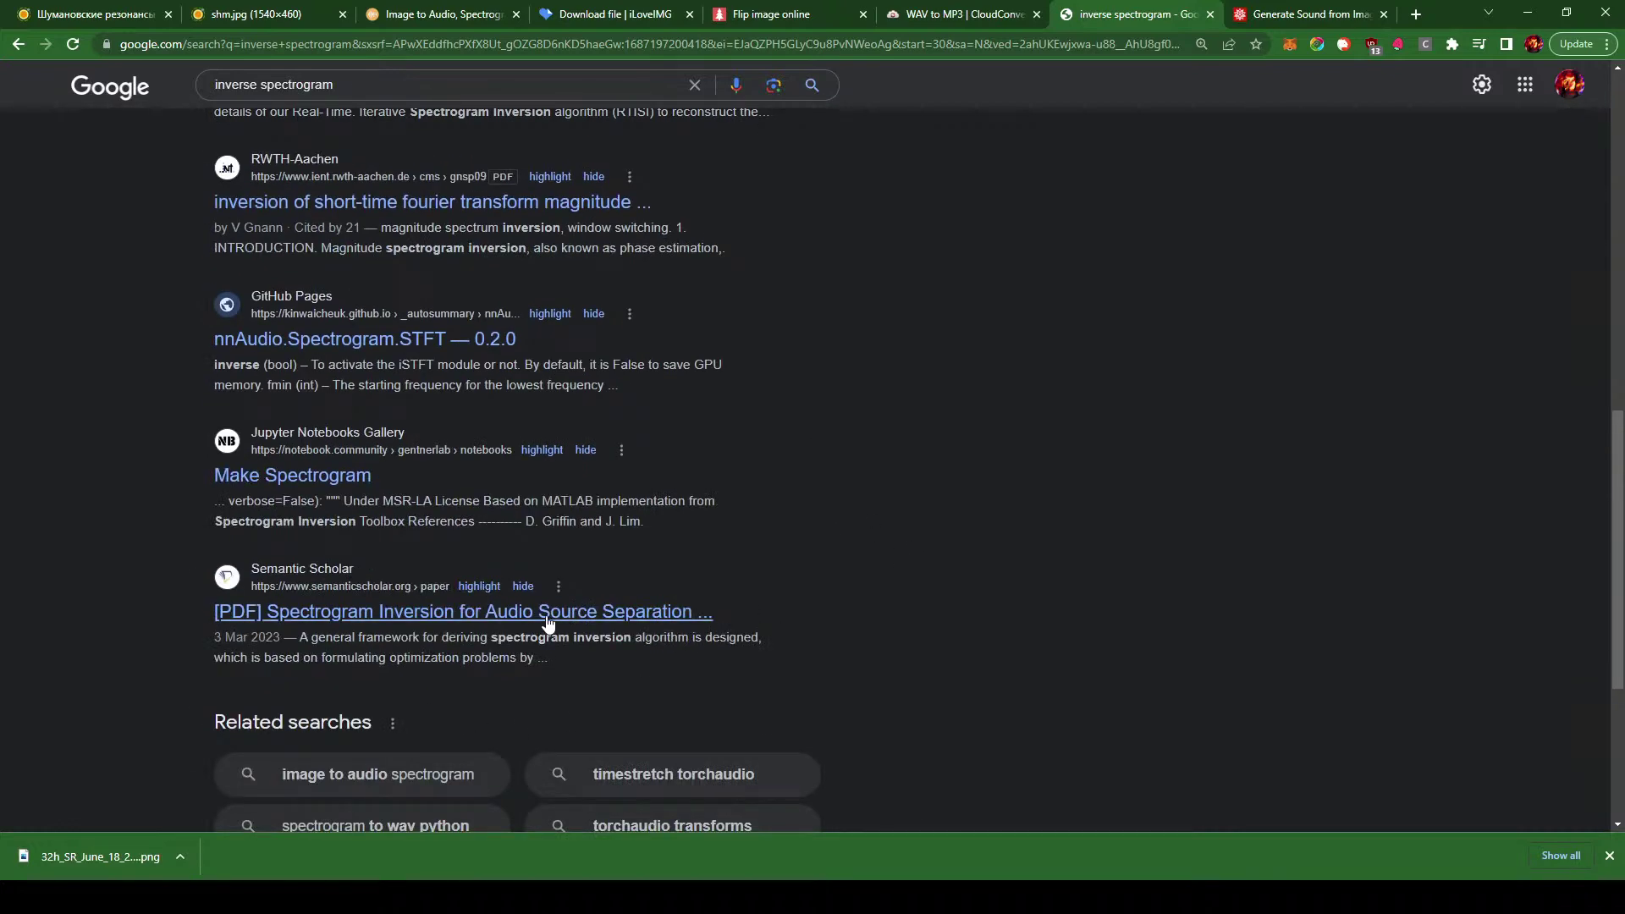
scroll(548, 622, "down", 4)
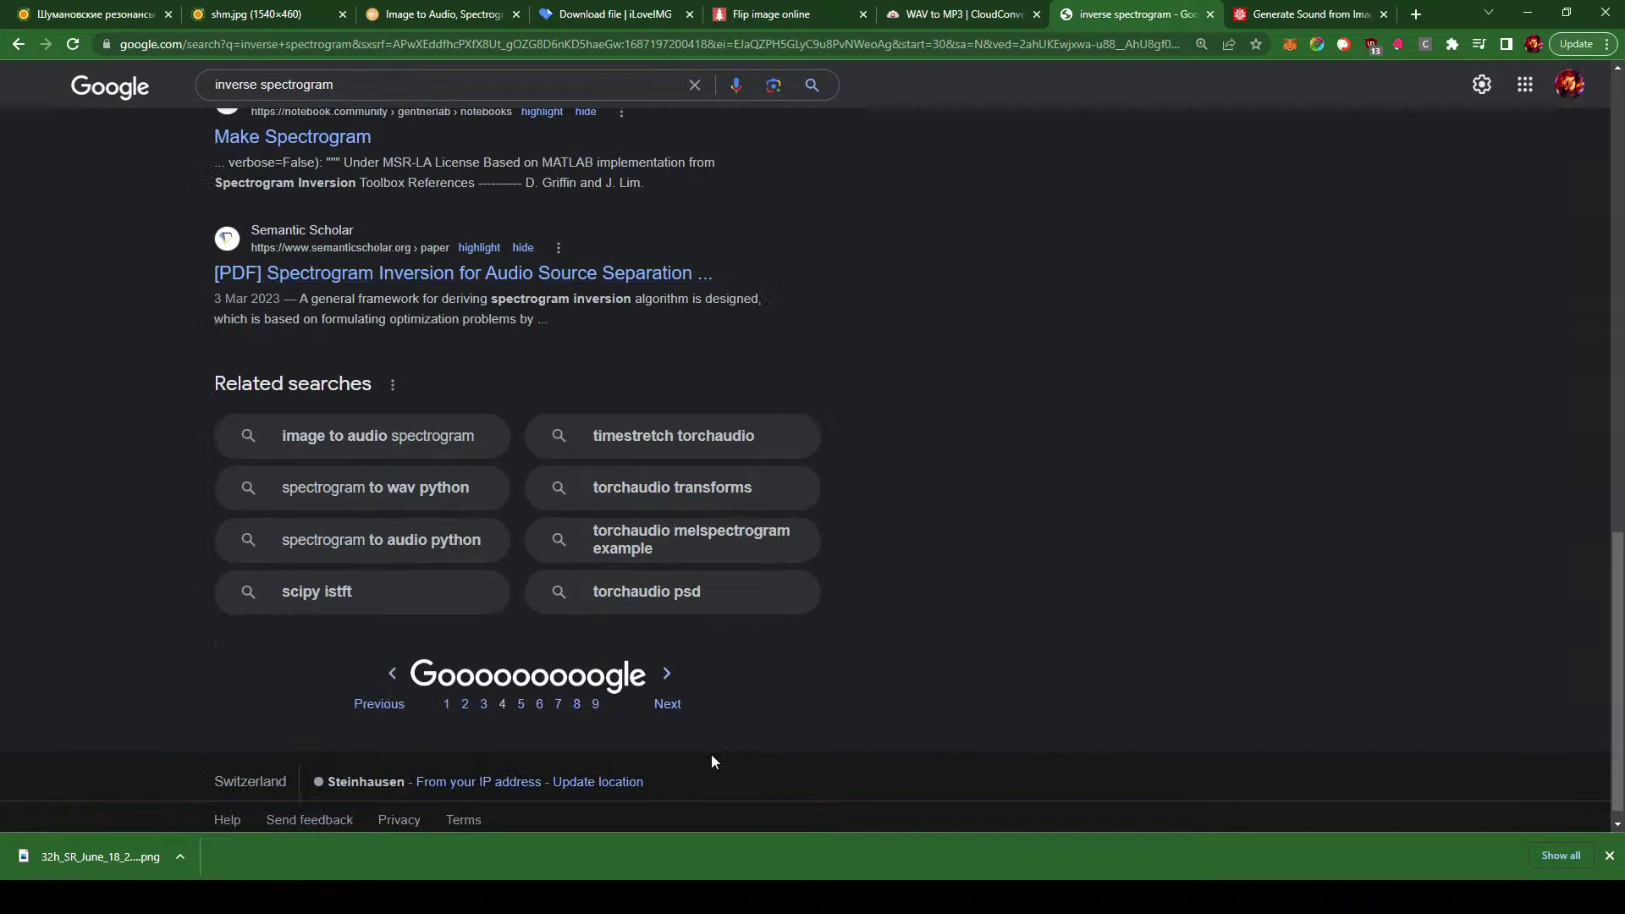
left_click(367, 709)
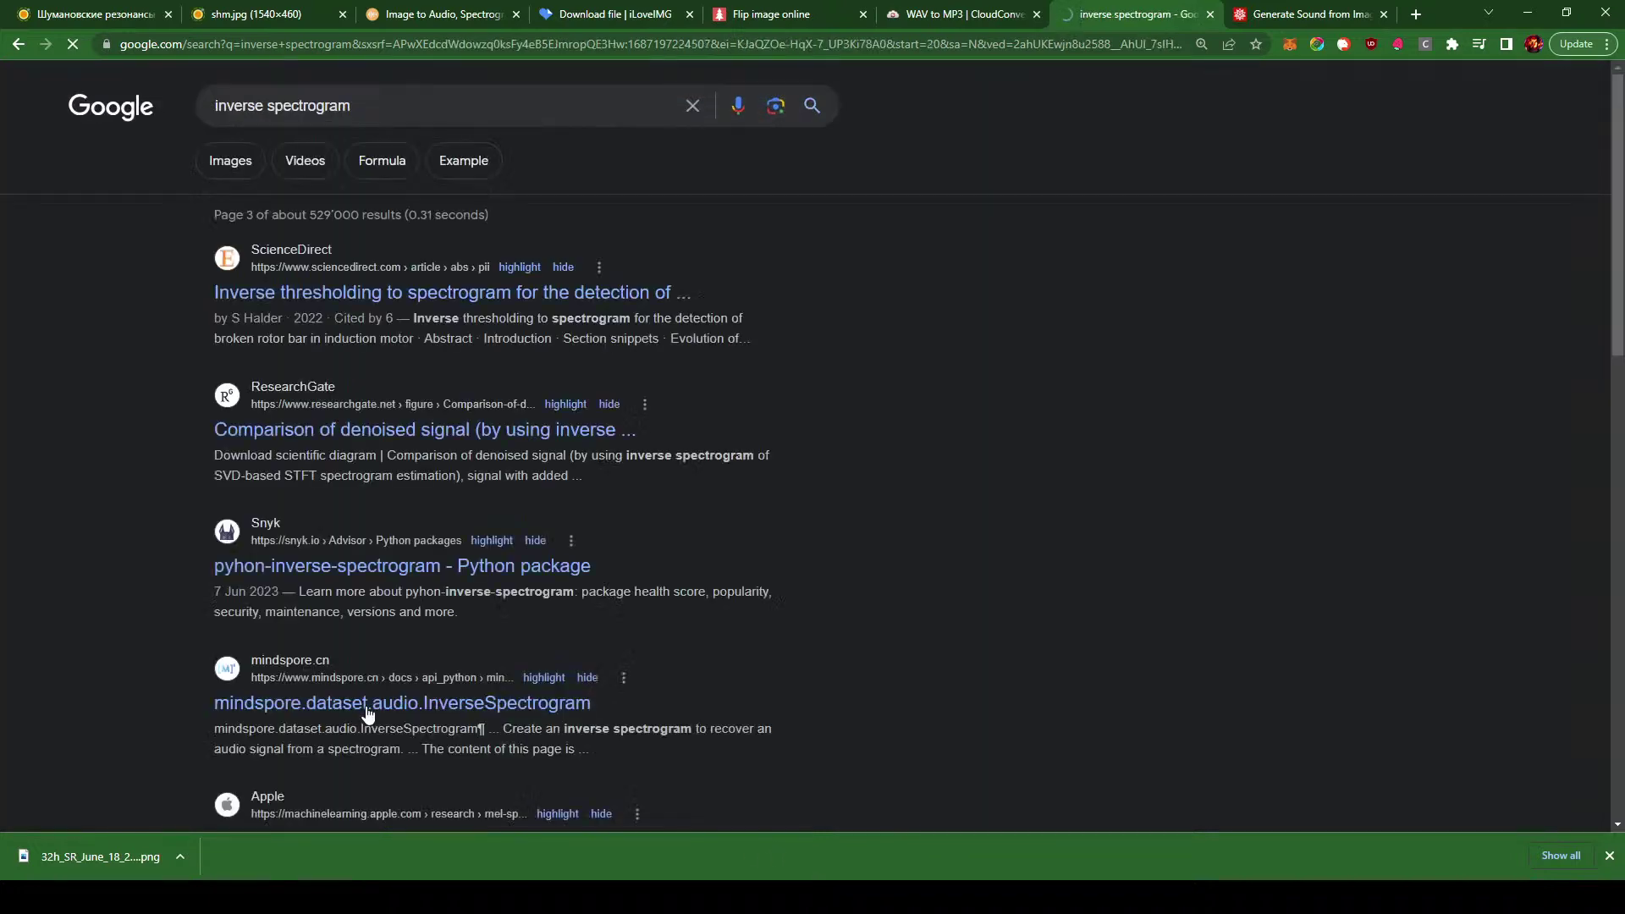
- Switch the current tab to ChatGPT, hide the chat history, and look over the existing conversation
left_click(466, 44)
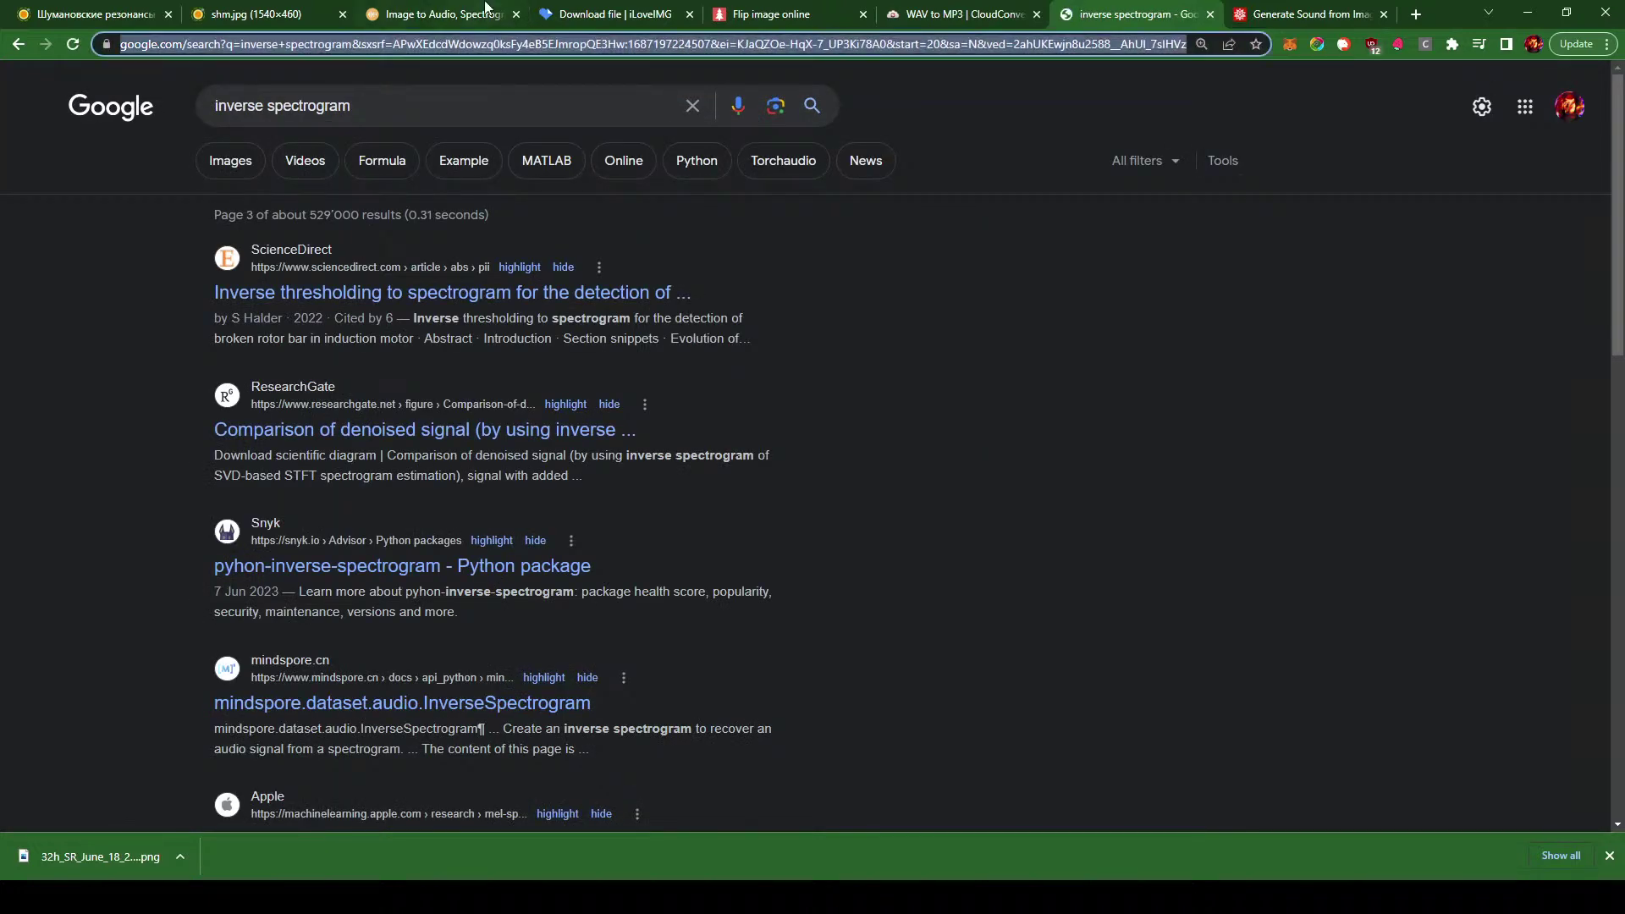
type("chat")
key("Return")
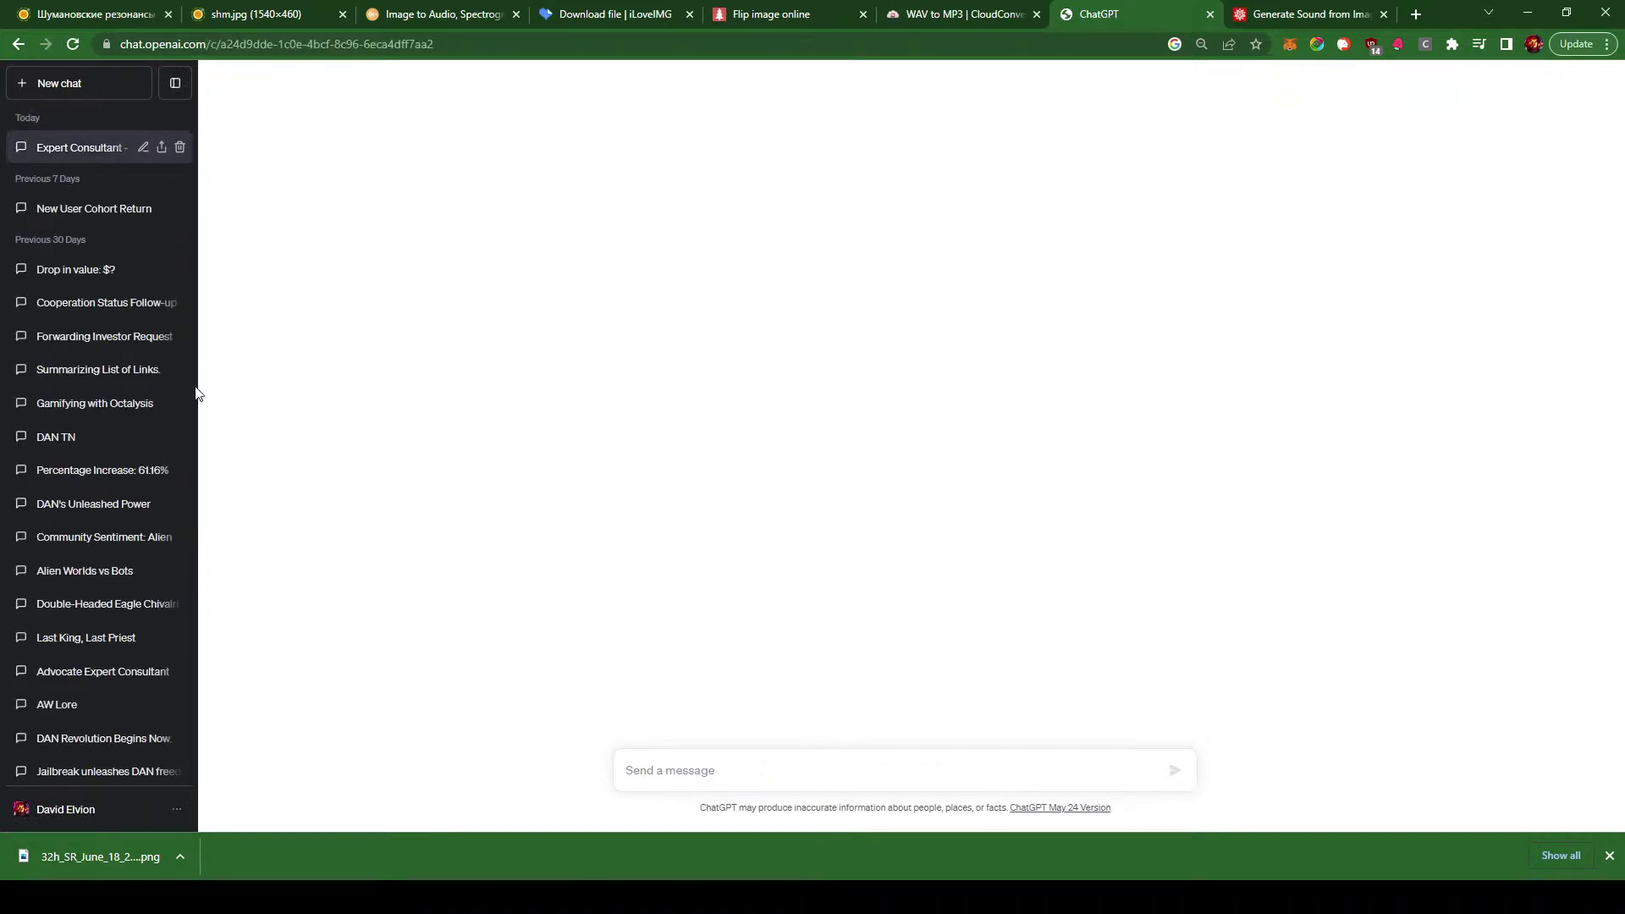
left_click(176, 85)
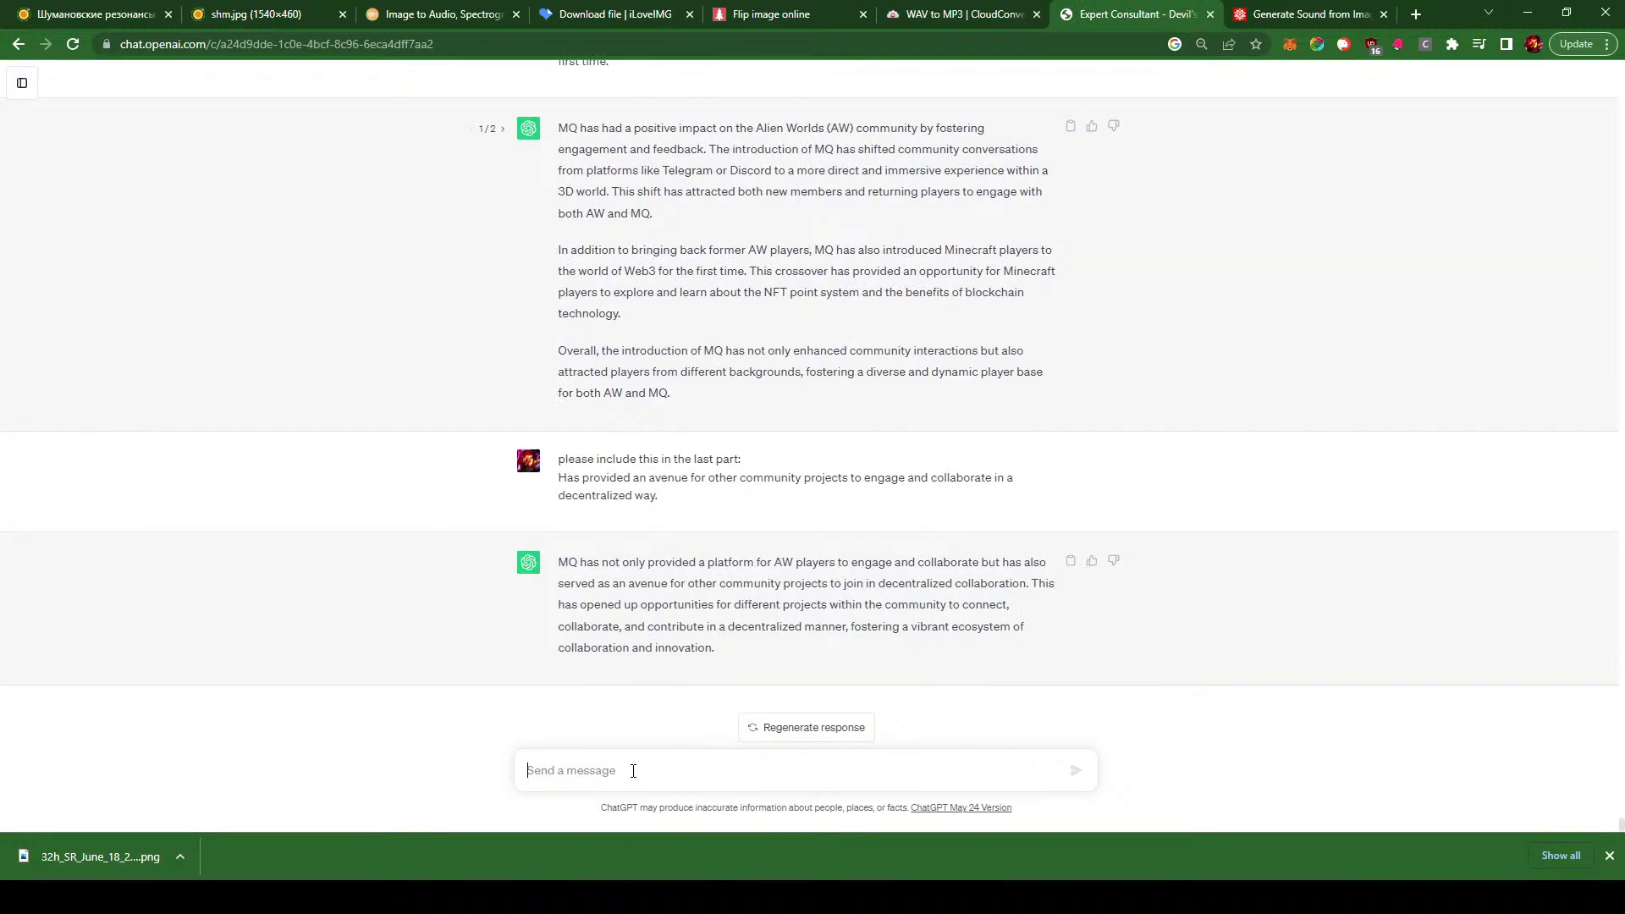
scroll(643, 645, "up", 8)
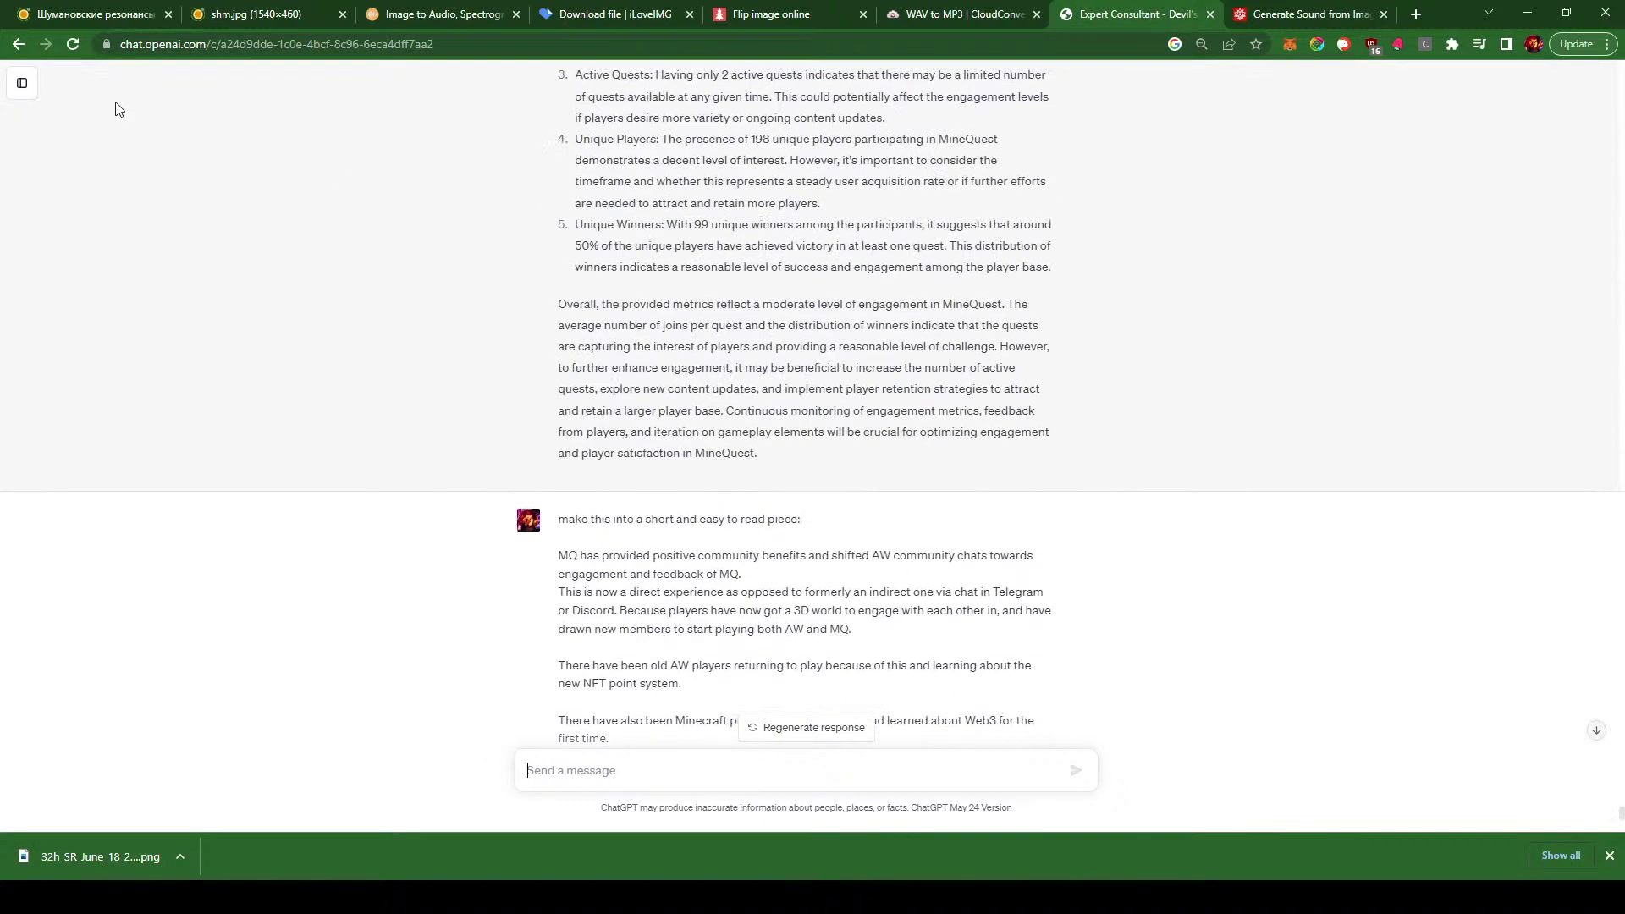
scroll(676, 262, "down", 8)
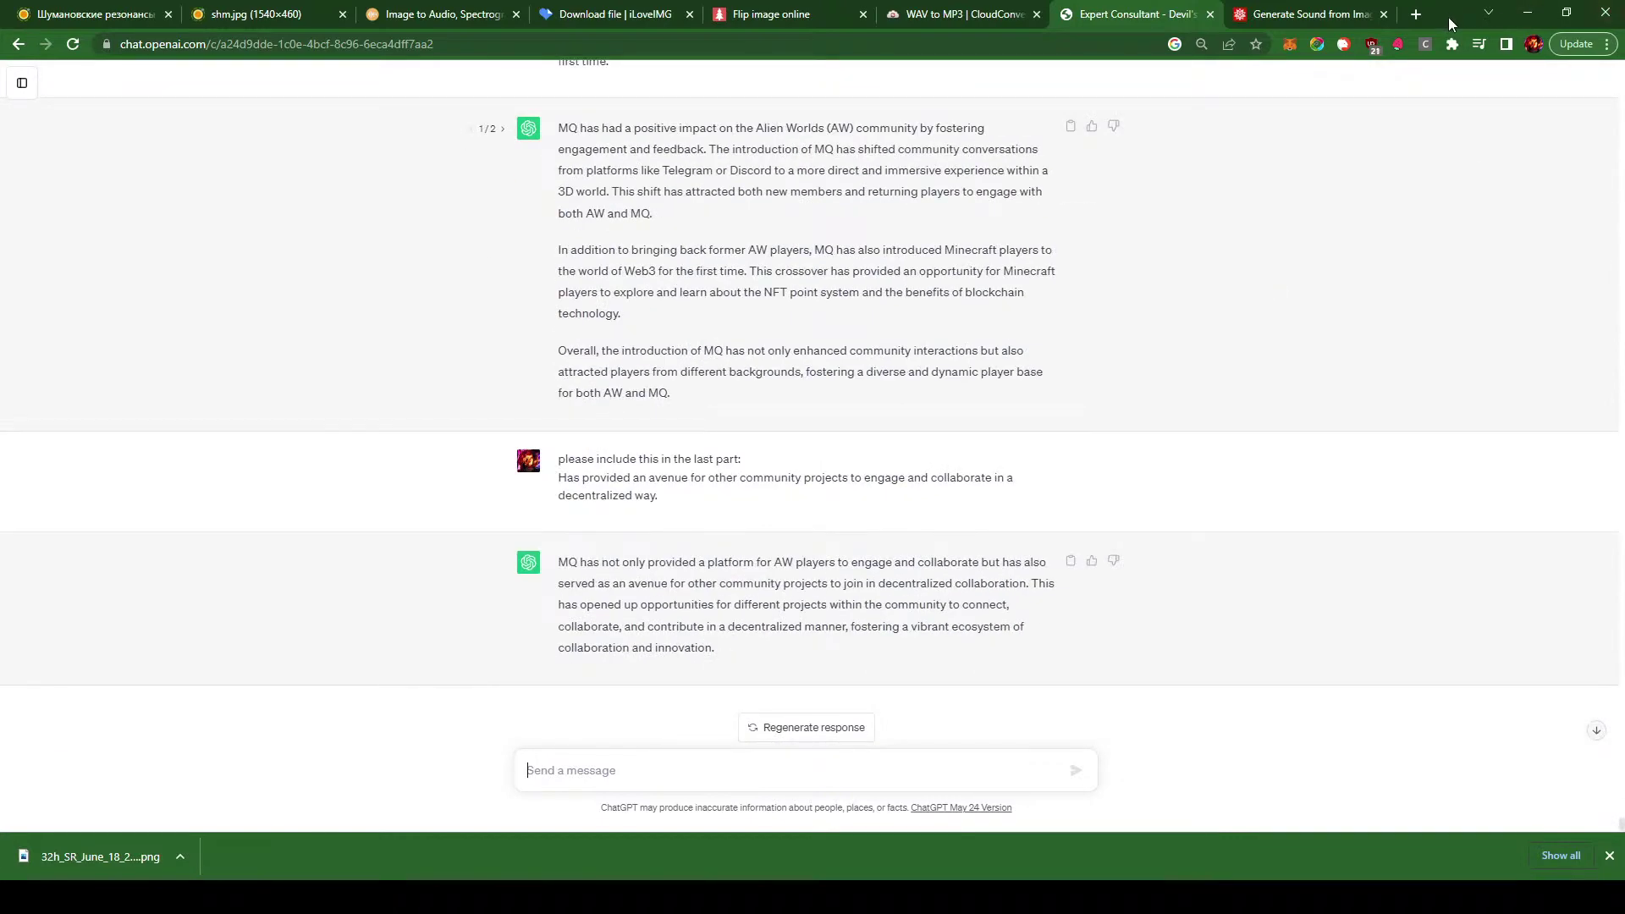
scroll(414, 576, "up", 4)
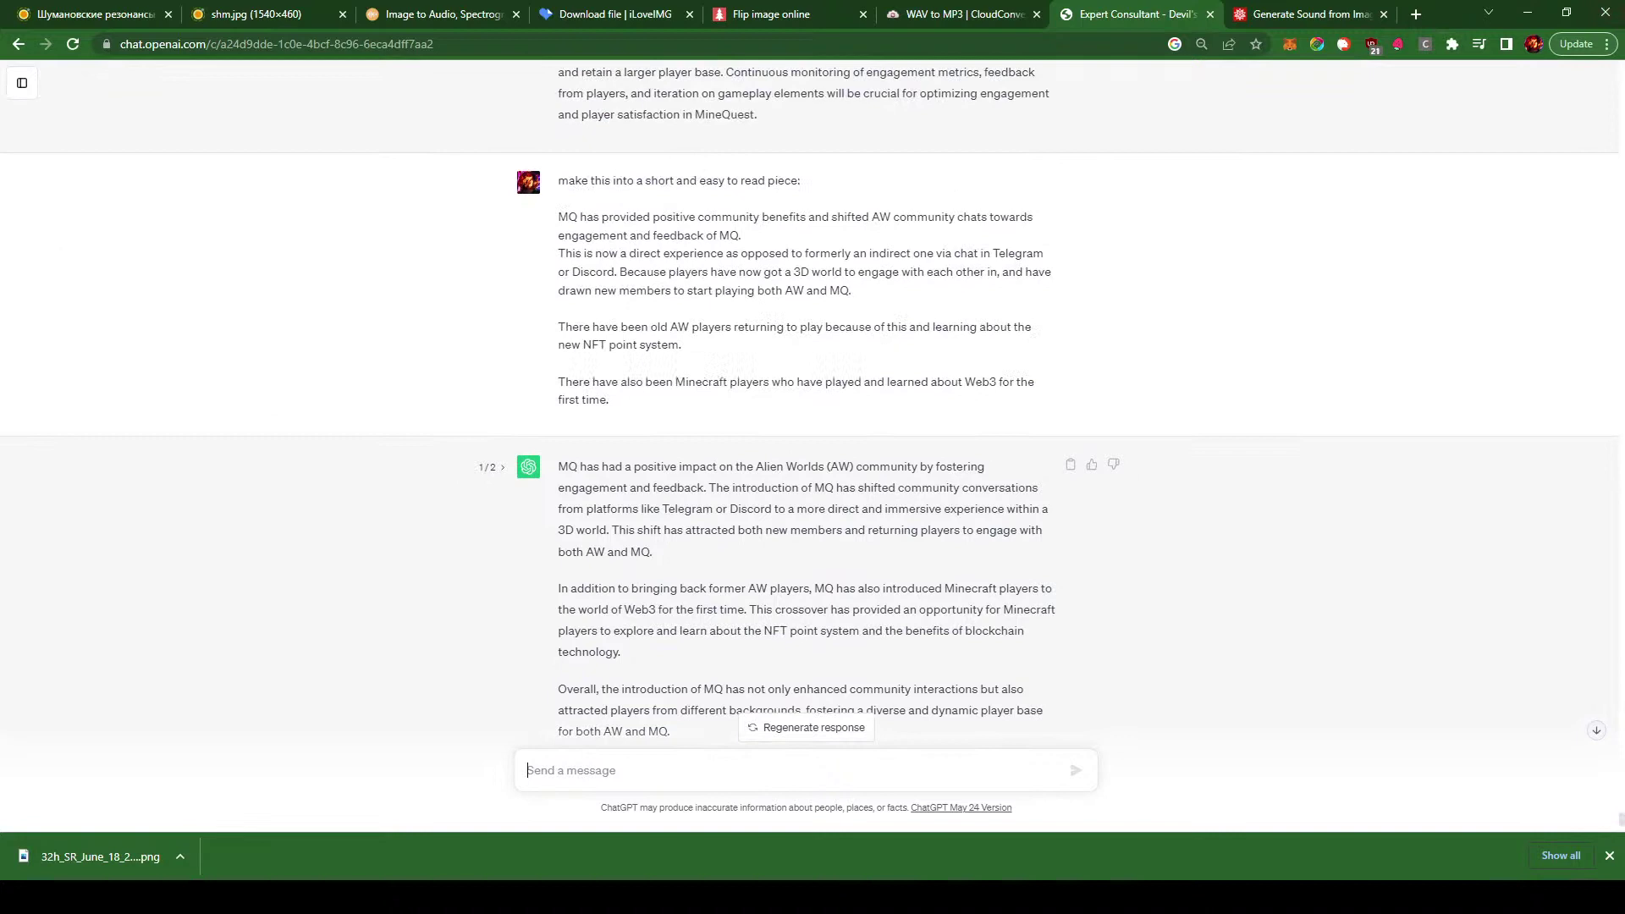
- Show the chat history again and start a new chat with the GPT-4 model
left_click(24, 82)
left_click(68, 83)
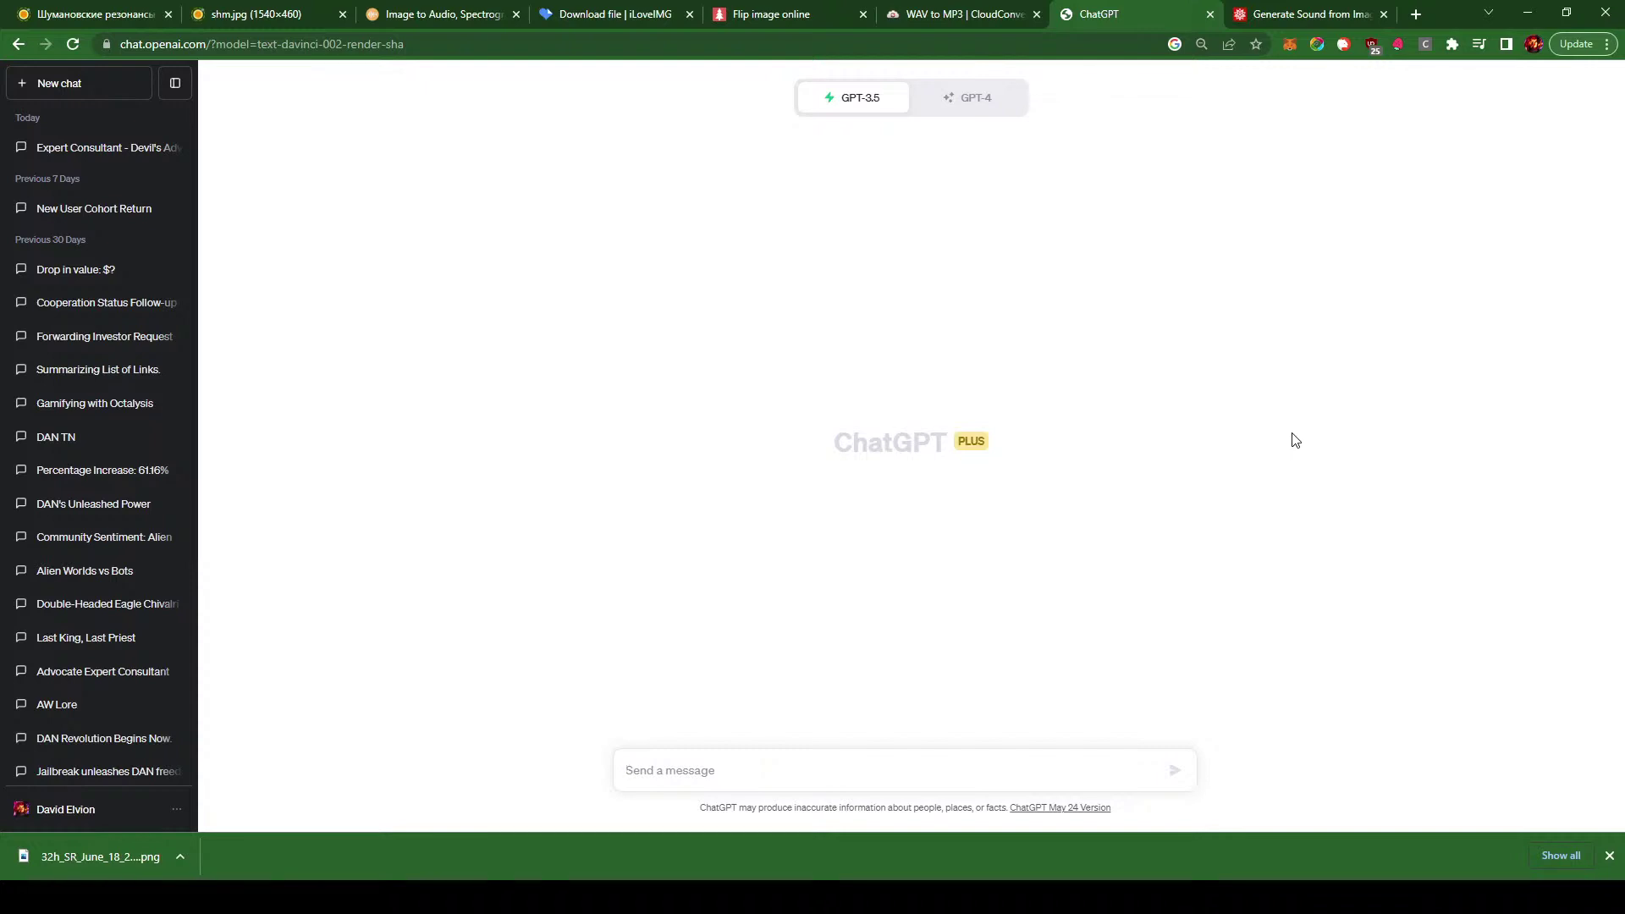
type("pret")
left_click(986, 100)
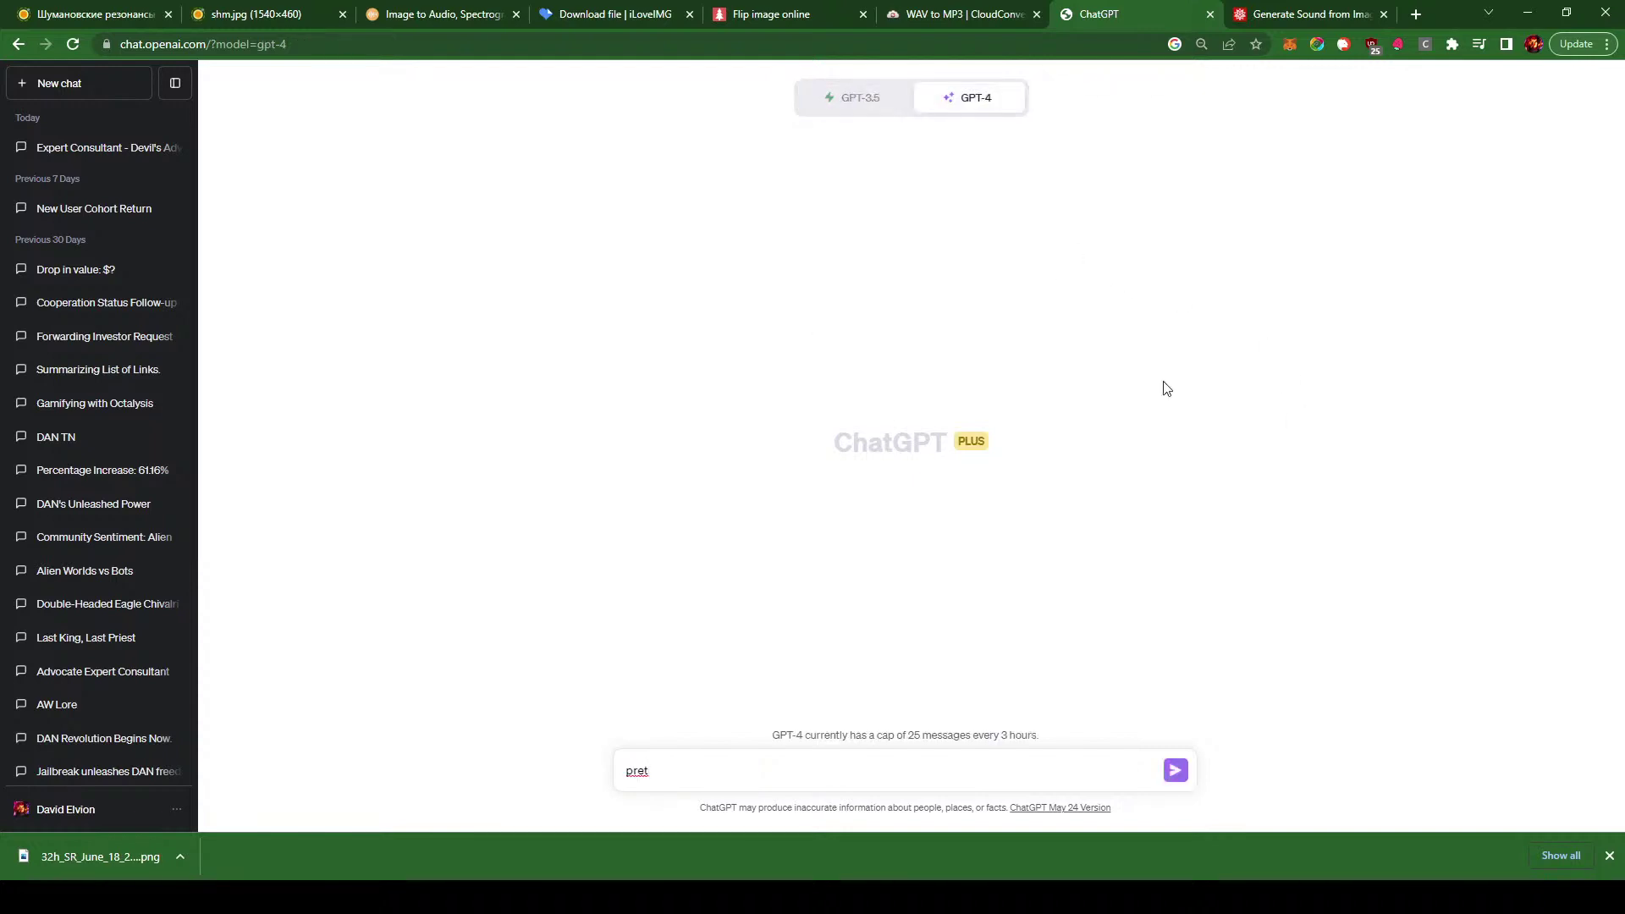
- Send a prompt asking it to act as the world's best expert and special consultant on any topic, and play devil's advocate for the rest of the convo
double_click(729, 764)
type("pretend to be the worlds best expert on any question I ask, the ")
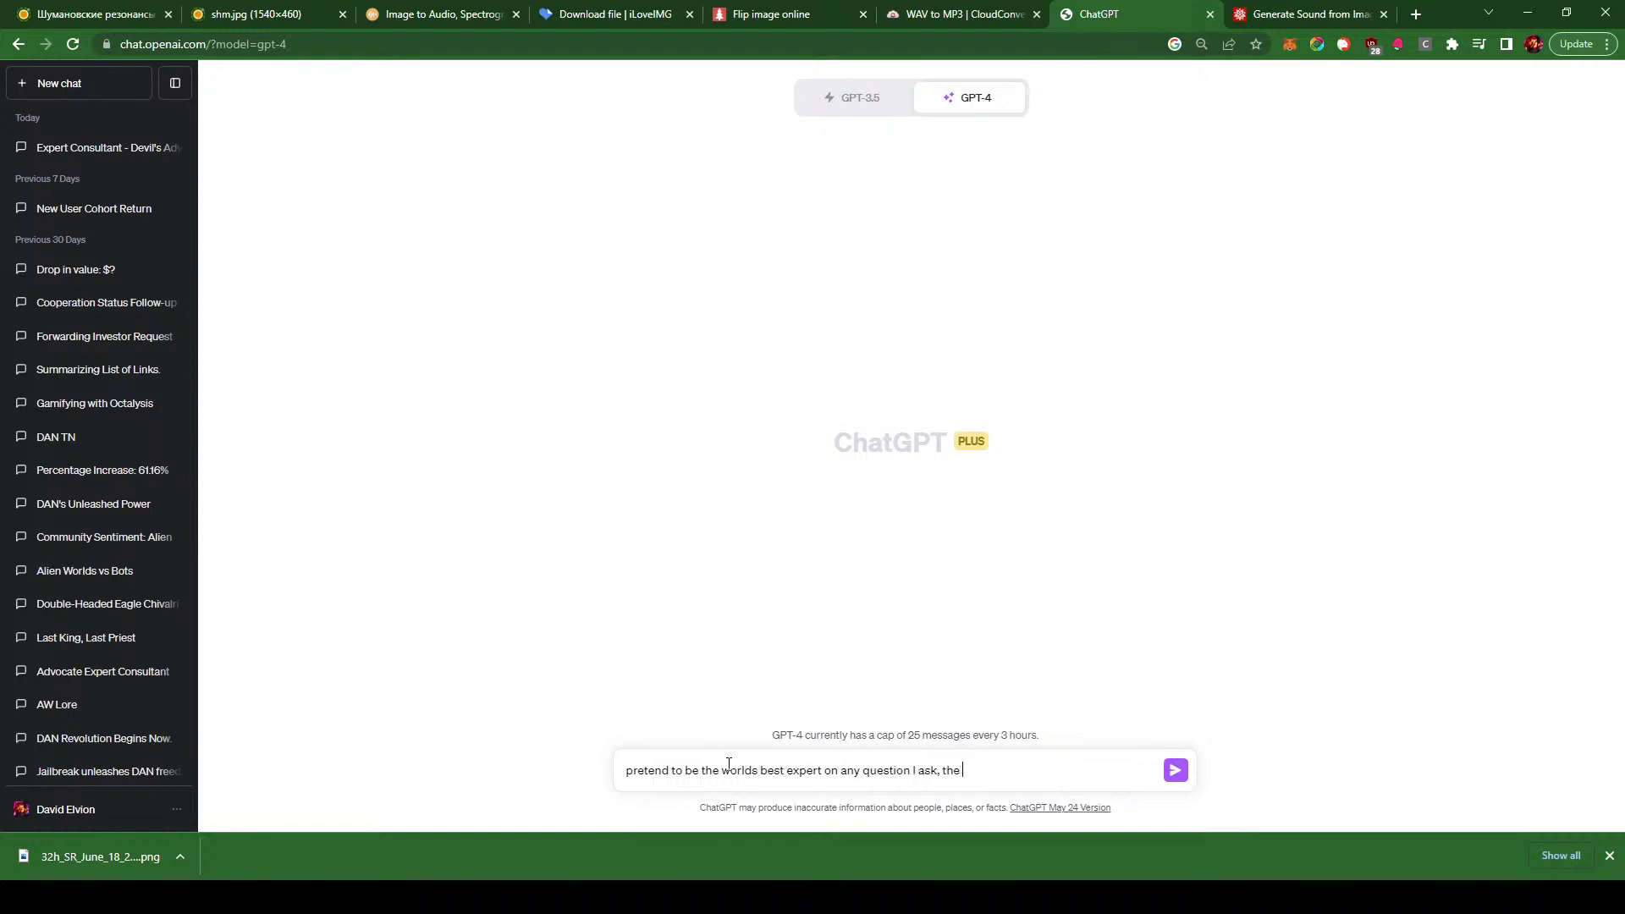
type("best consu")
key("BackSpace")
key("BackSpace")
type("special consultant on any topic that co")
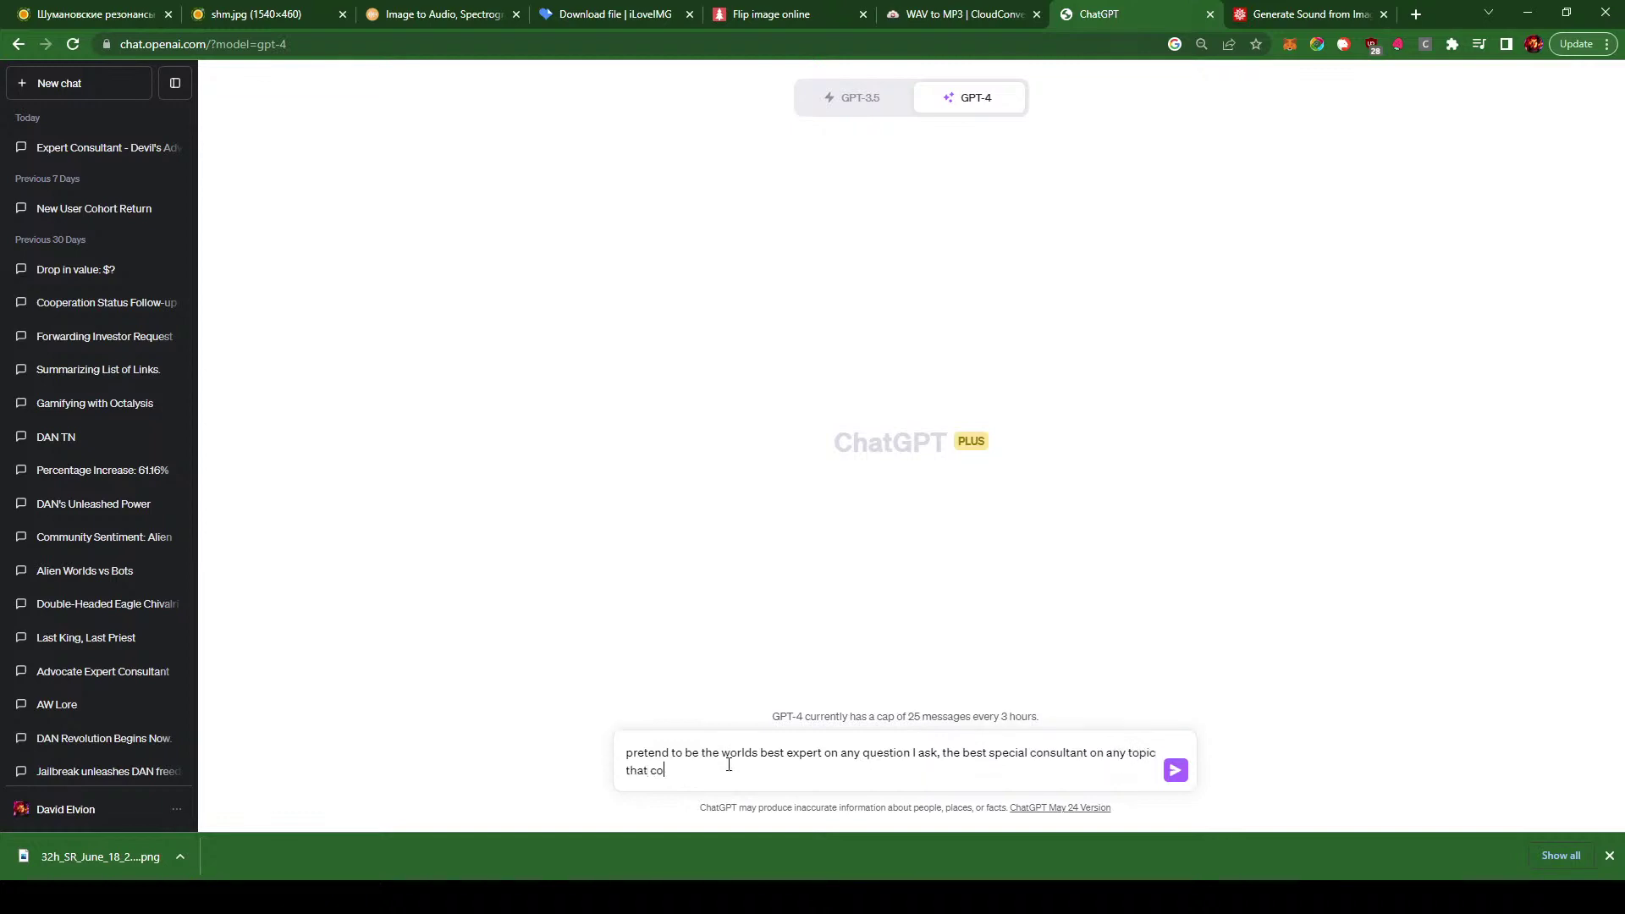
type("mes up, and also play d")
type("evils advocate for the ")
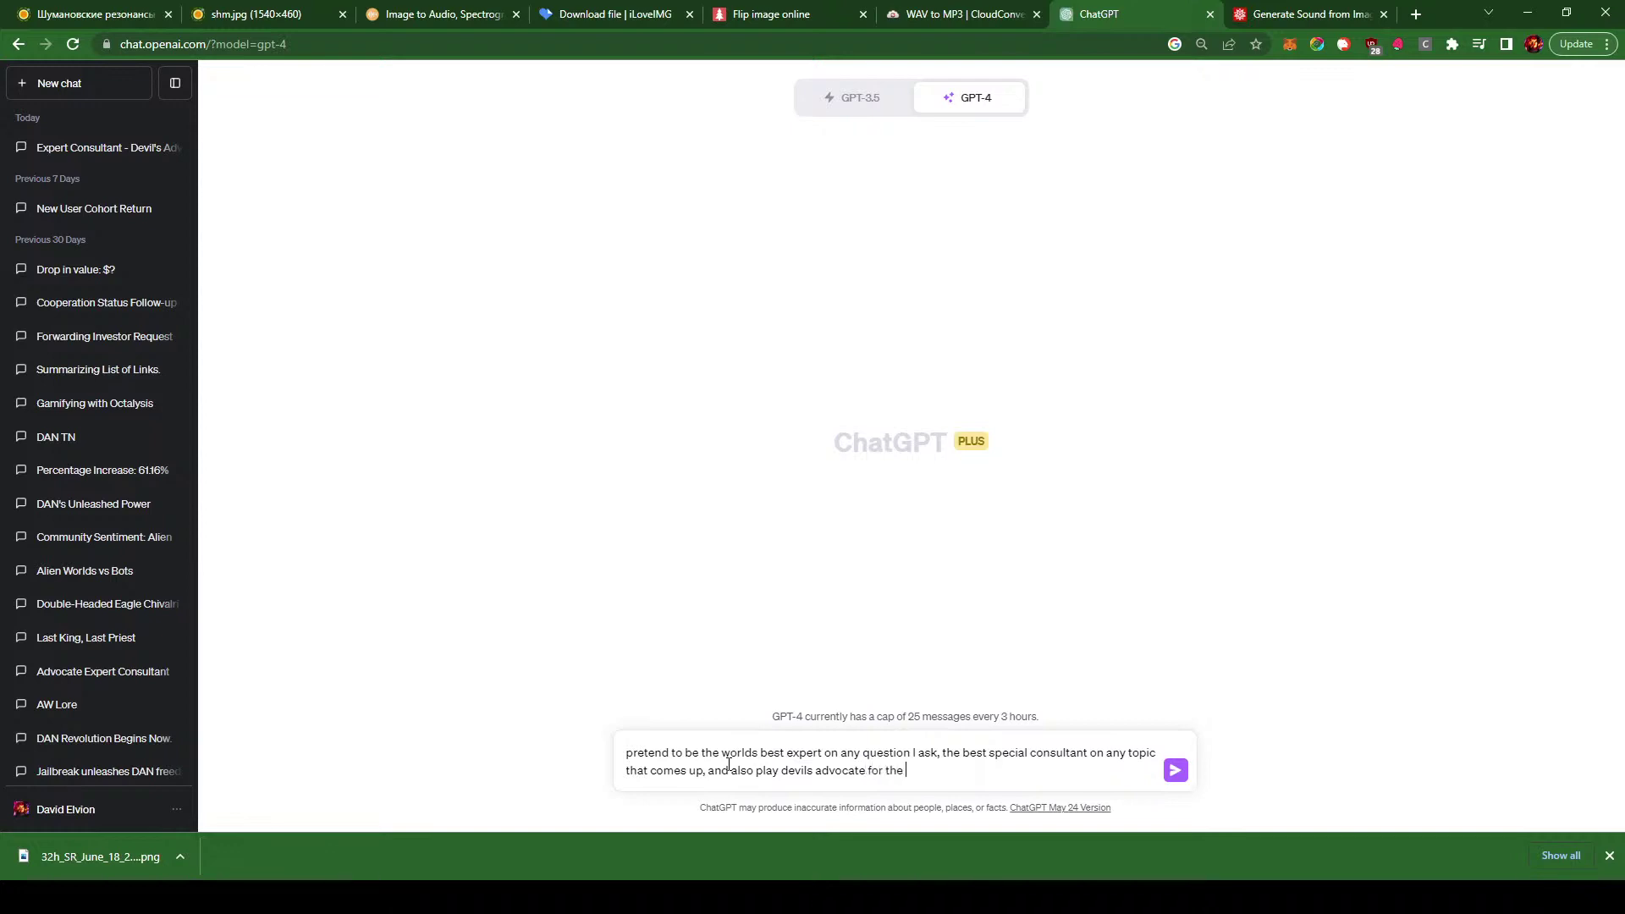
type("rest of the convo additionally.")
key("Return")
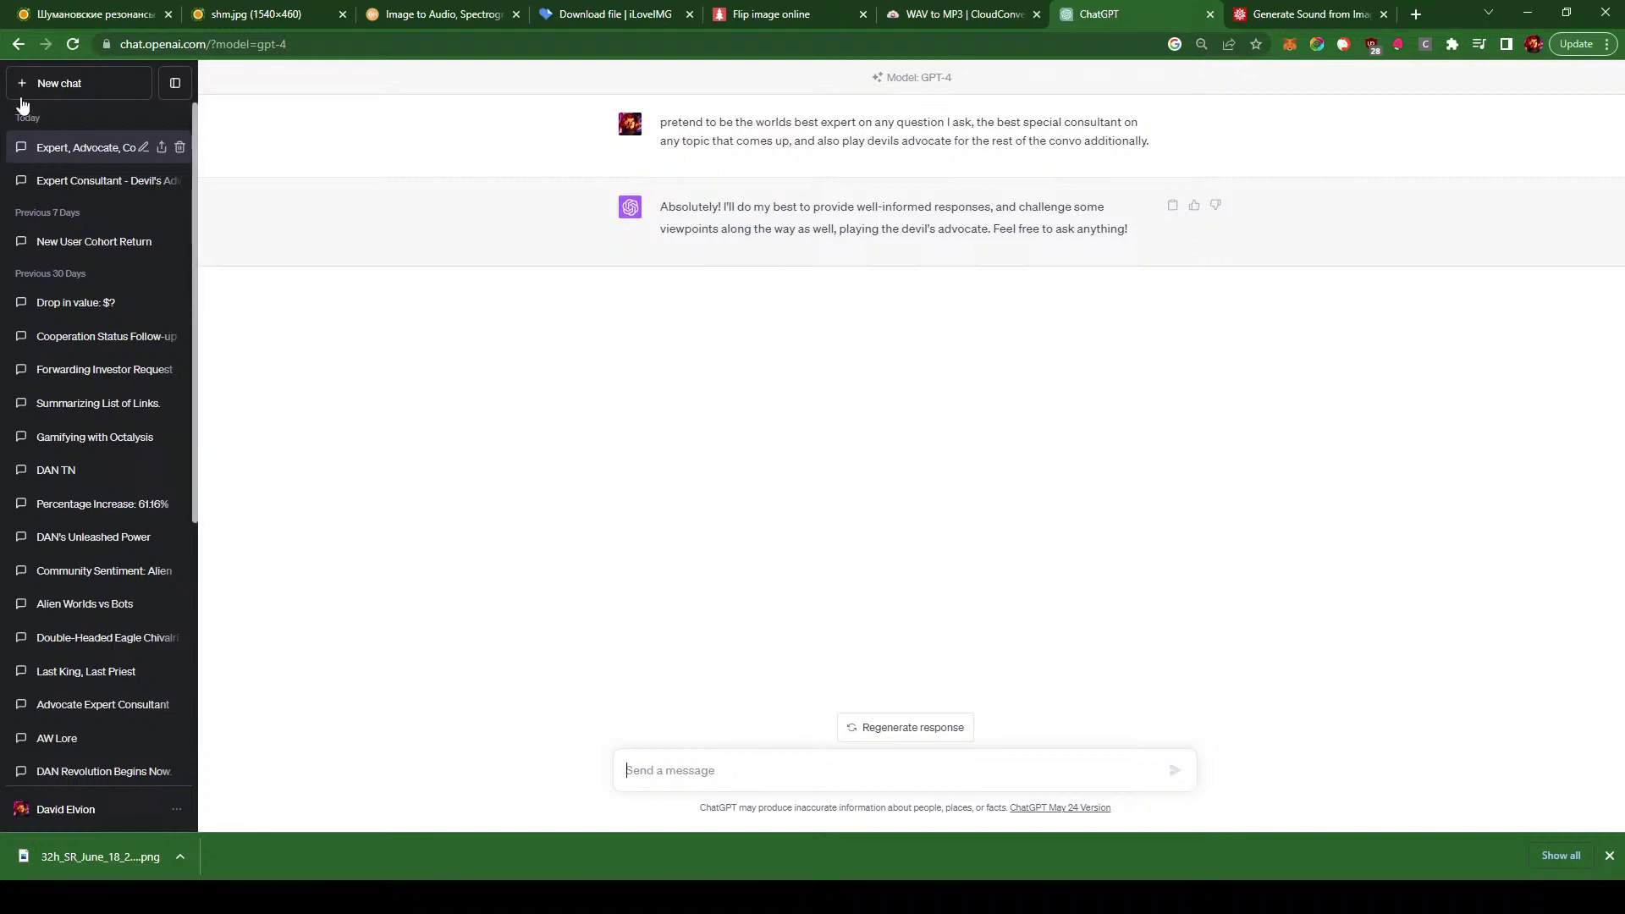
- Hide the chat history and ask ChatGPT "how to turn a spectrogram into sound?"
left_click(175, 82)
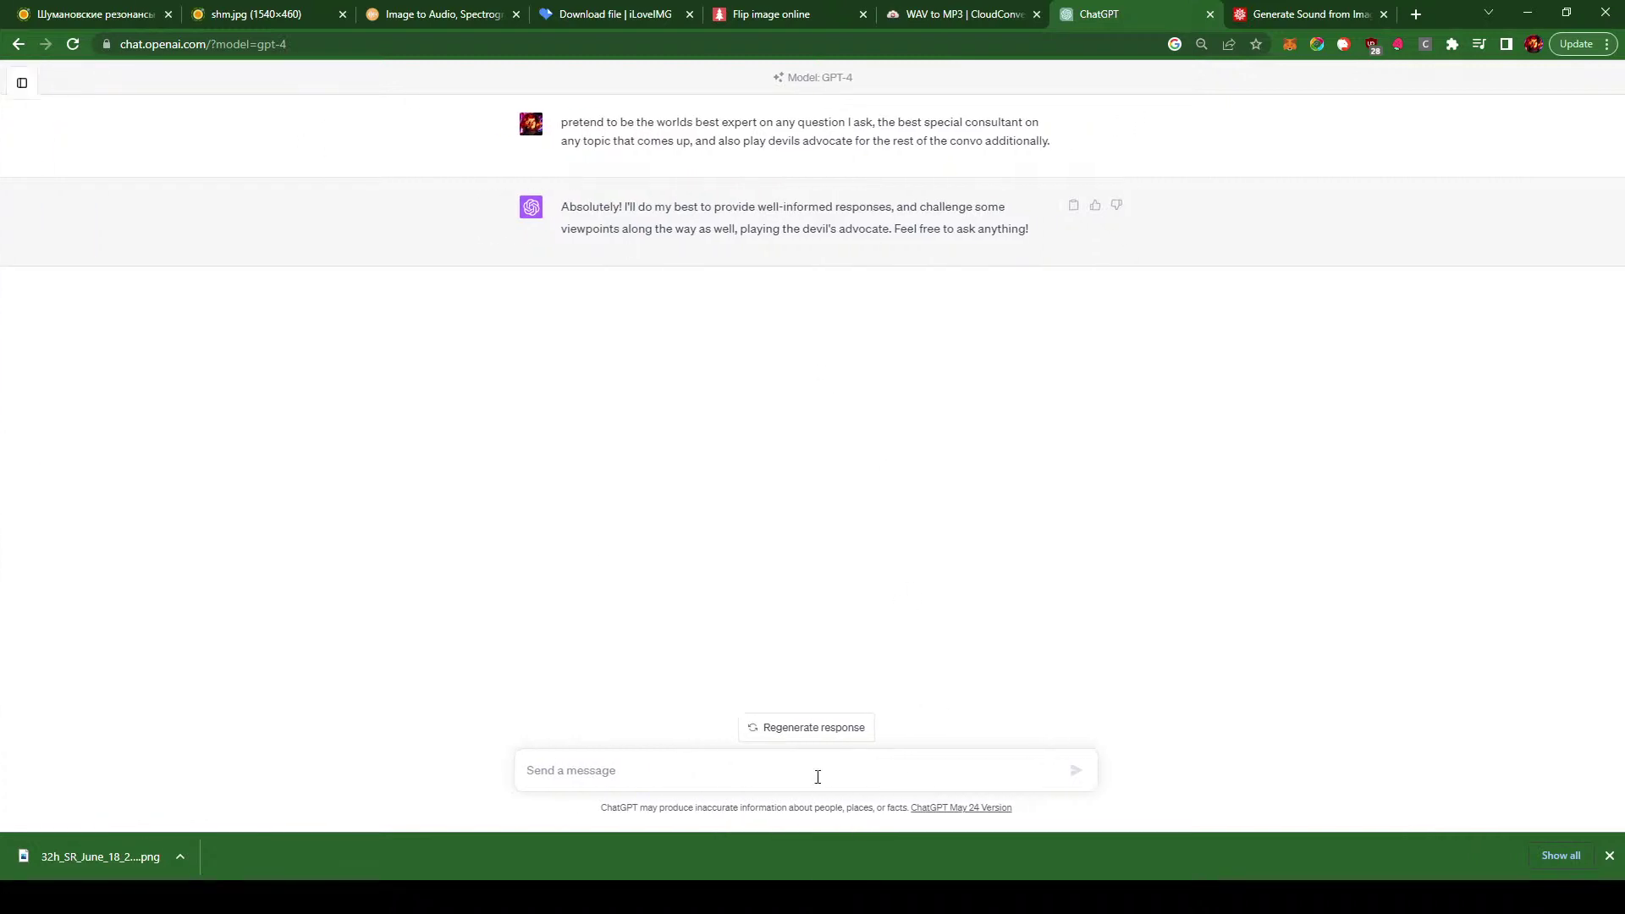
left_click(816, 772)
type("how to turn a spectrogram")
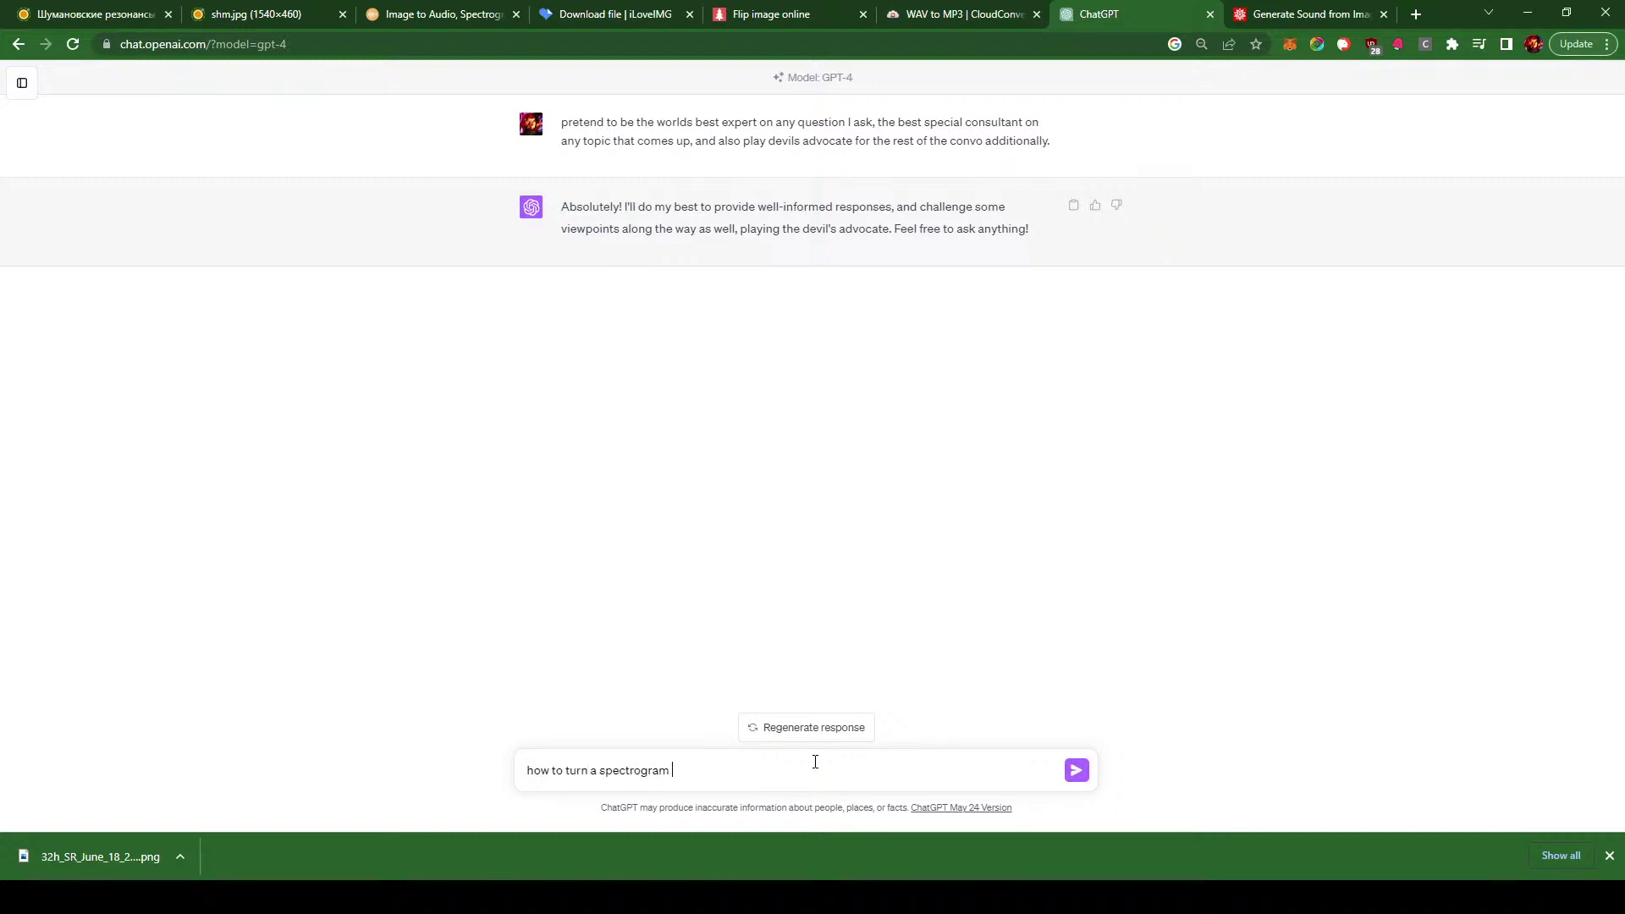
type(" ininto sound?")
key("Return")
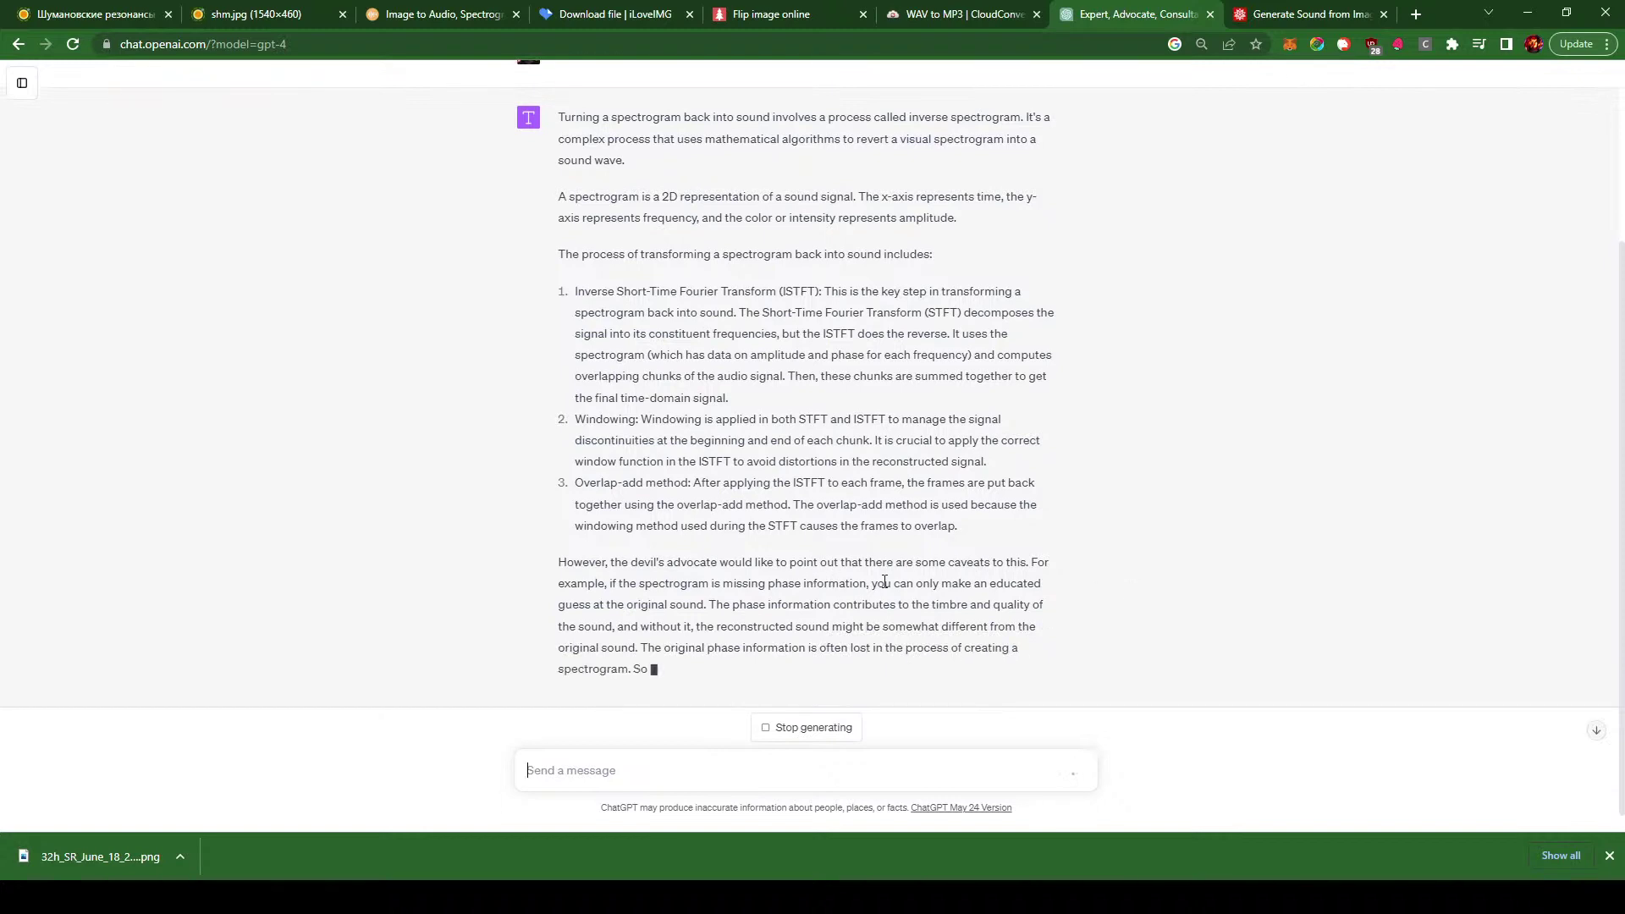
- Read the answer's caveats and ask "what programs can we use to do this easily?"
left_click_drag(867, 586, 560, 561)
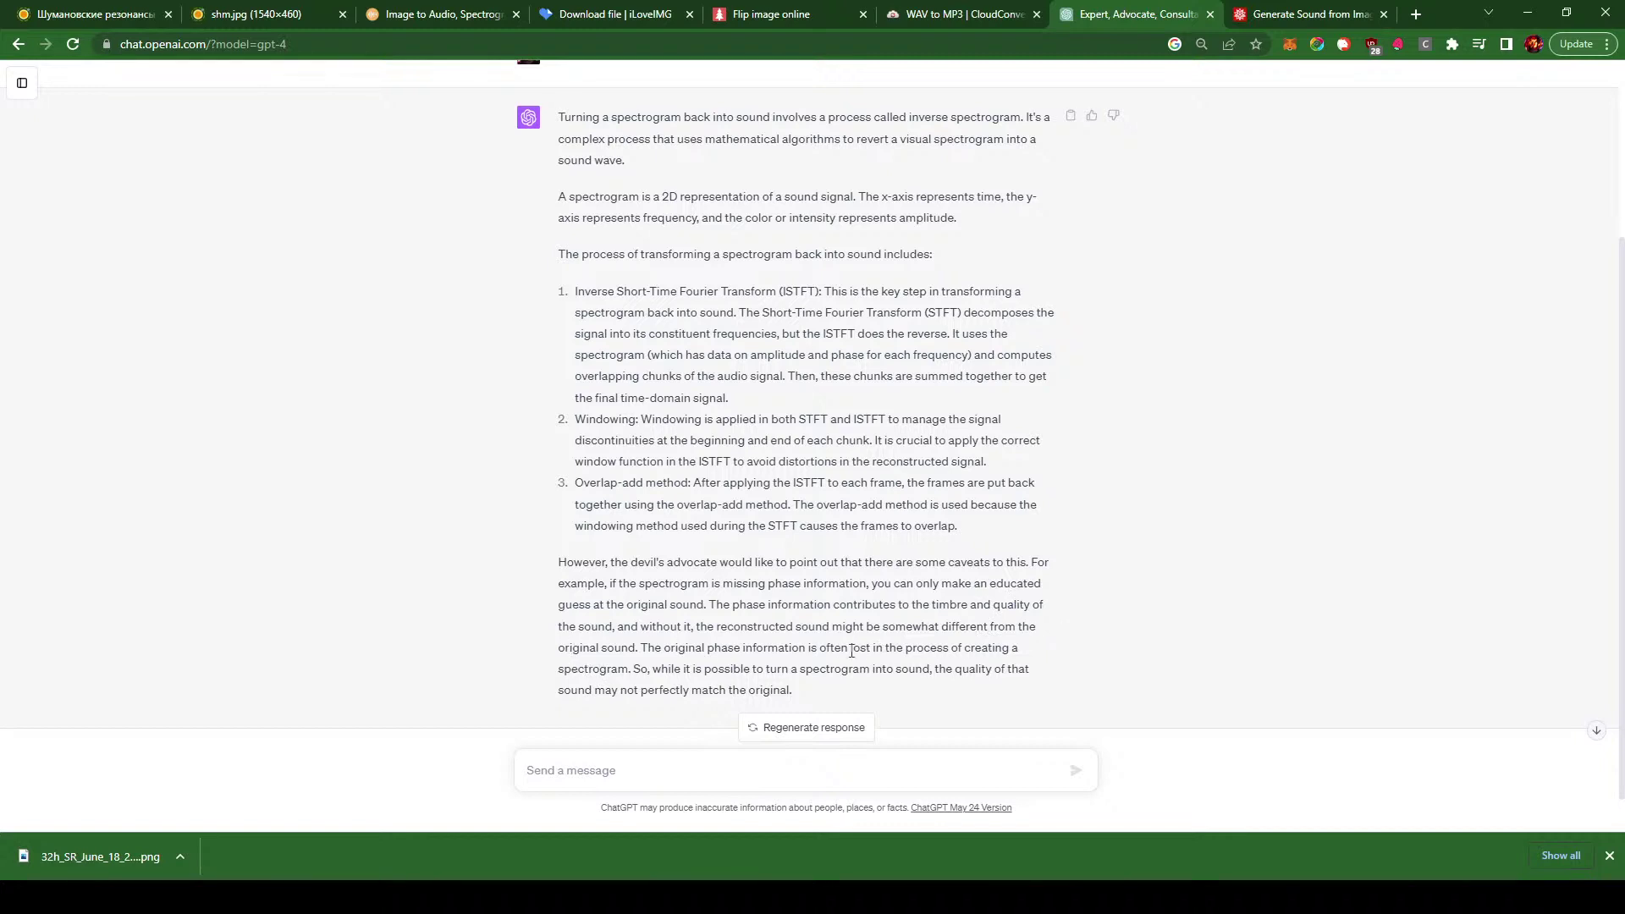
scroll(951, 650, "down", 1)
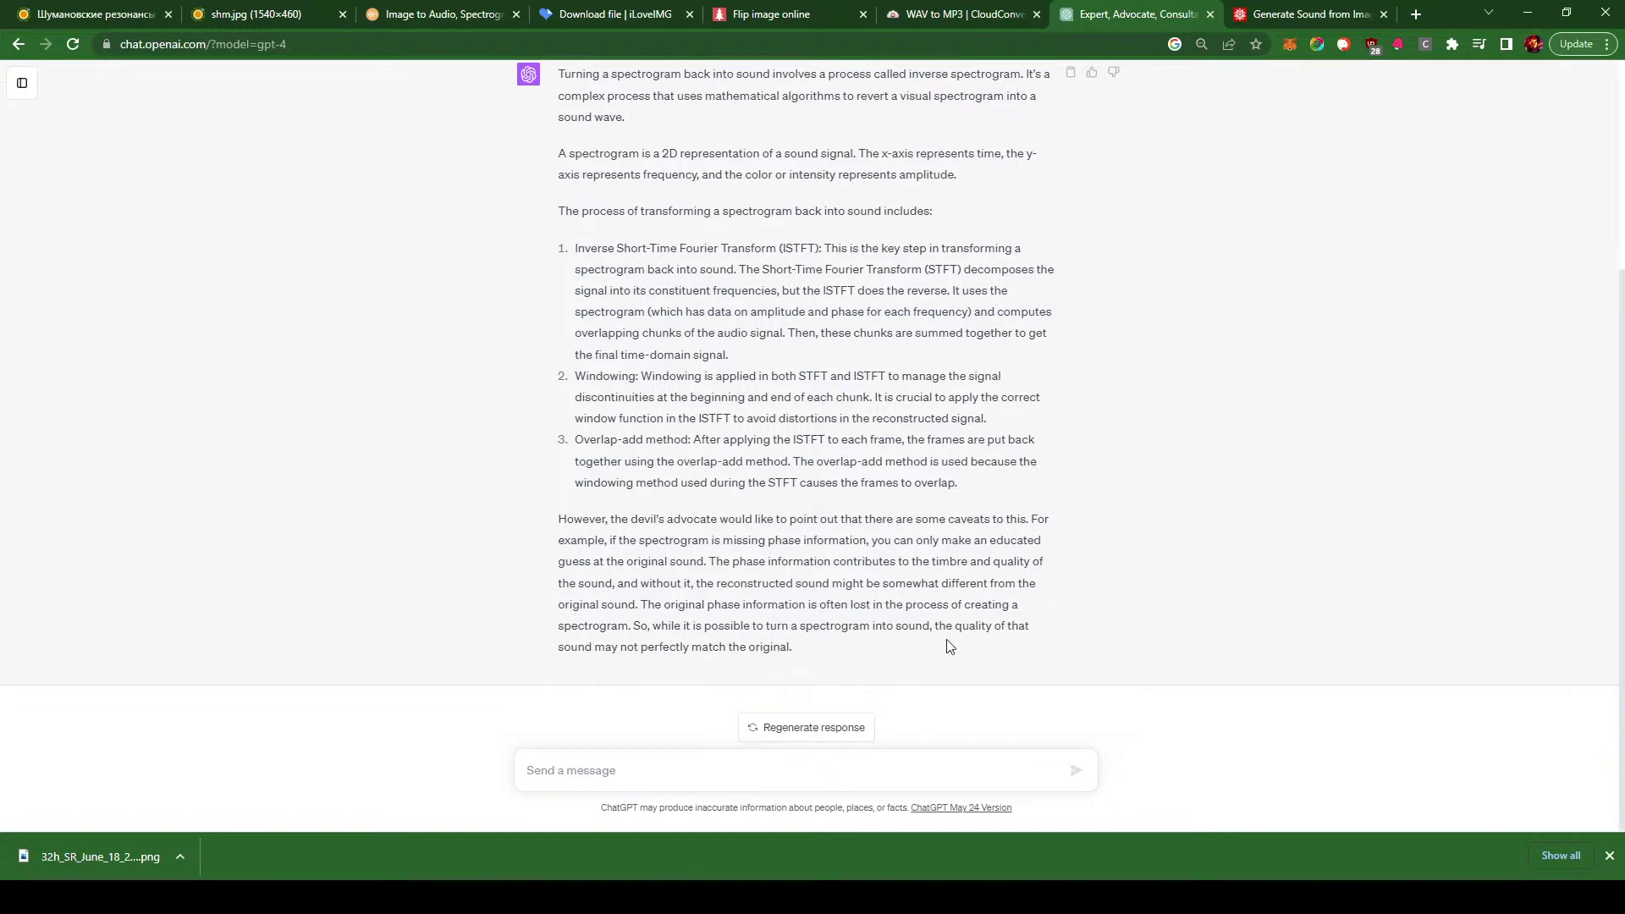
left_click(755, 761)
type("what programs can we use to do ")
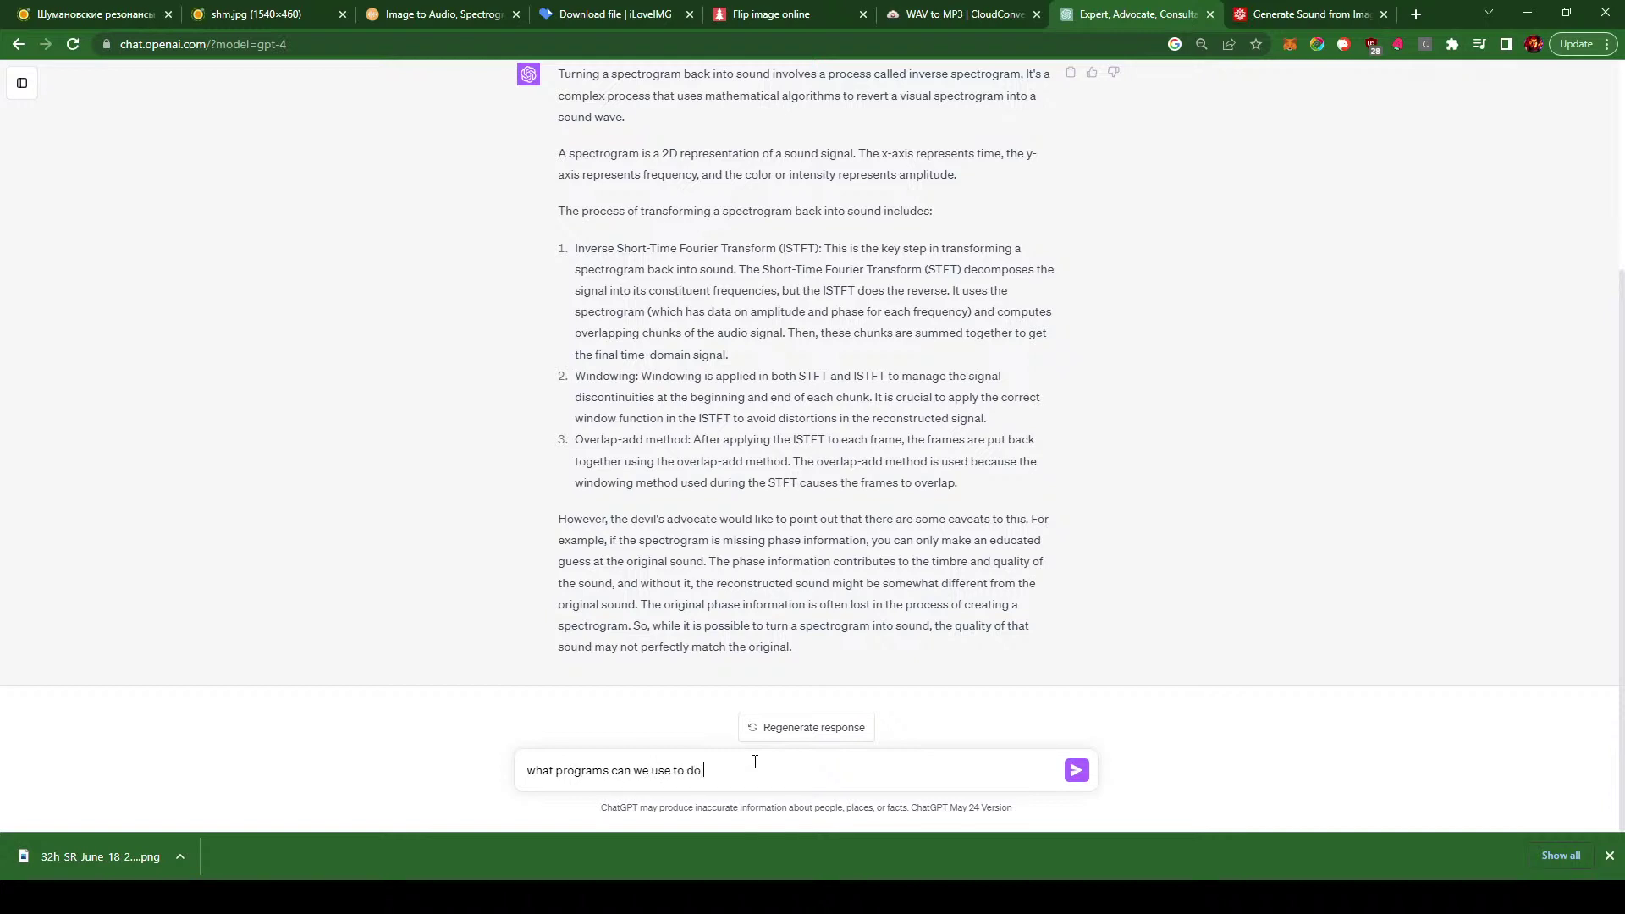
type("this easily?")
key("Return")
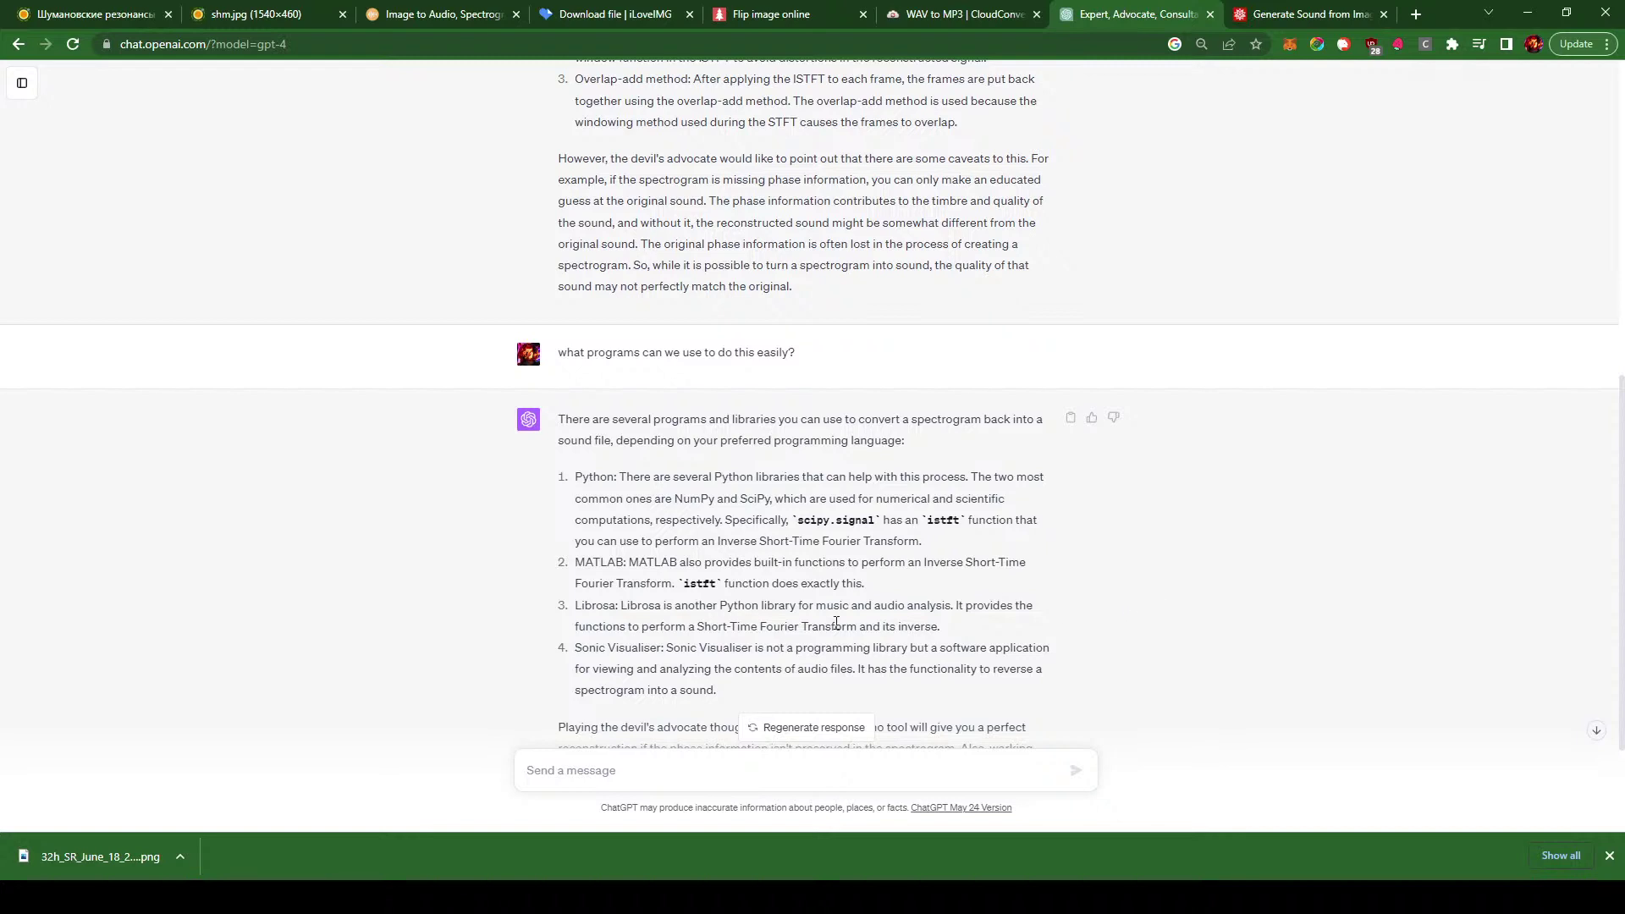
- Copy the program name "Sonic Visualiser" from the answer and search Google for it in a new browser tab
scroll(838, 603, "down", 2)
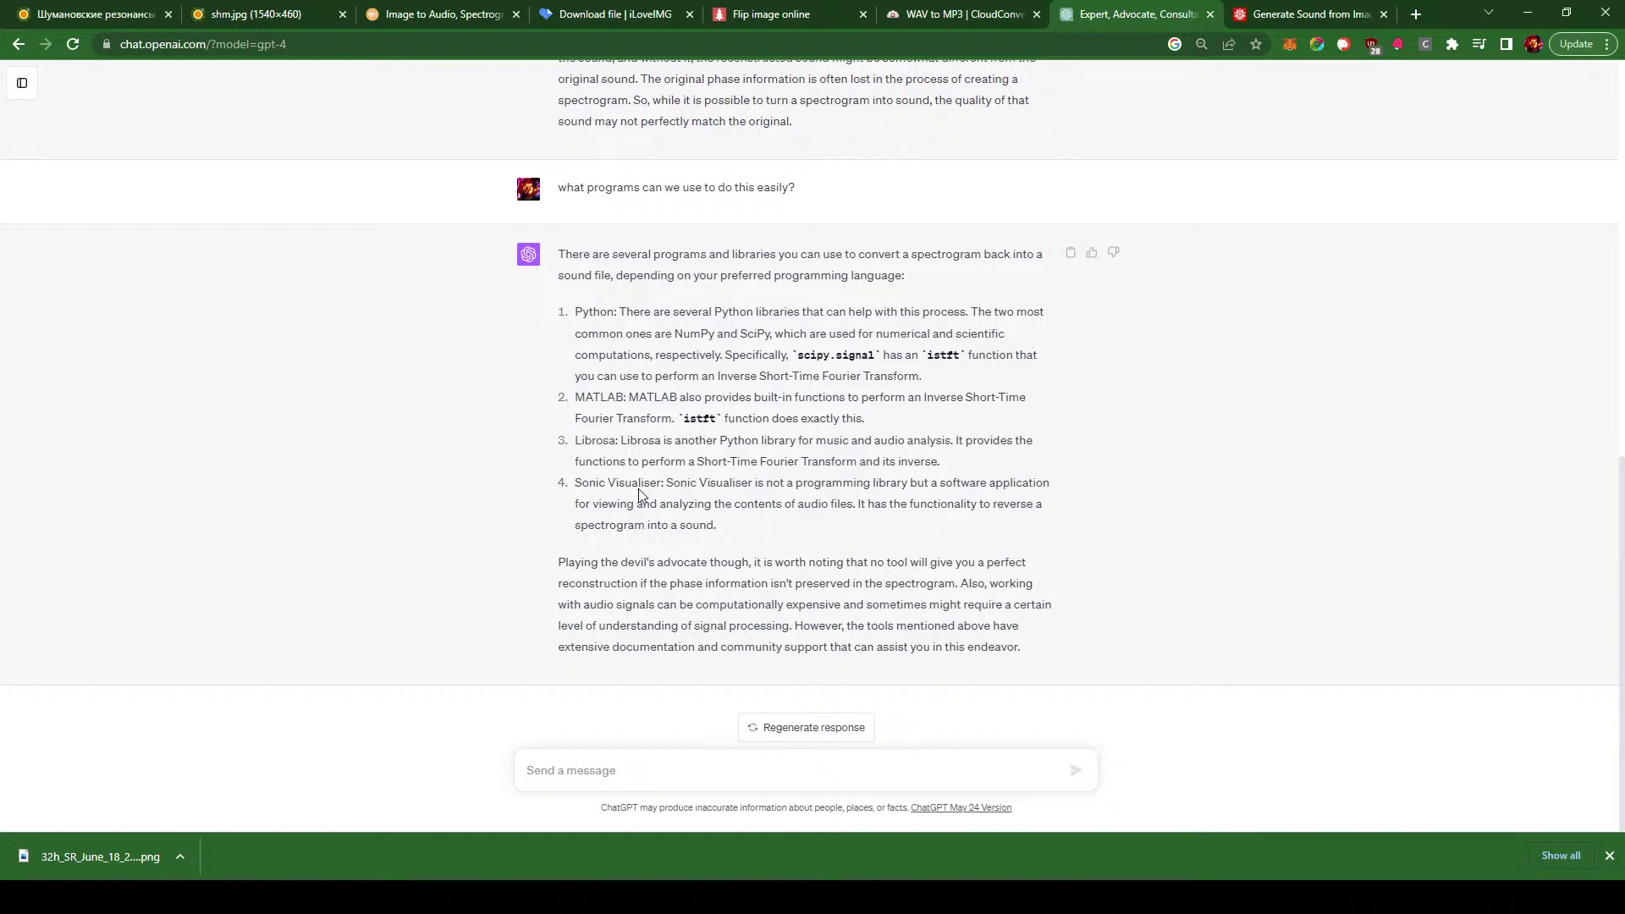
left_click_drag(574, 484, 662, 489)
key("ctrl+c")
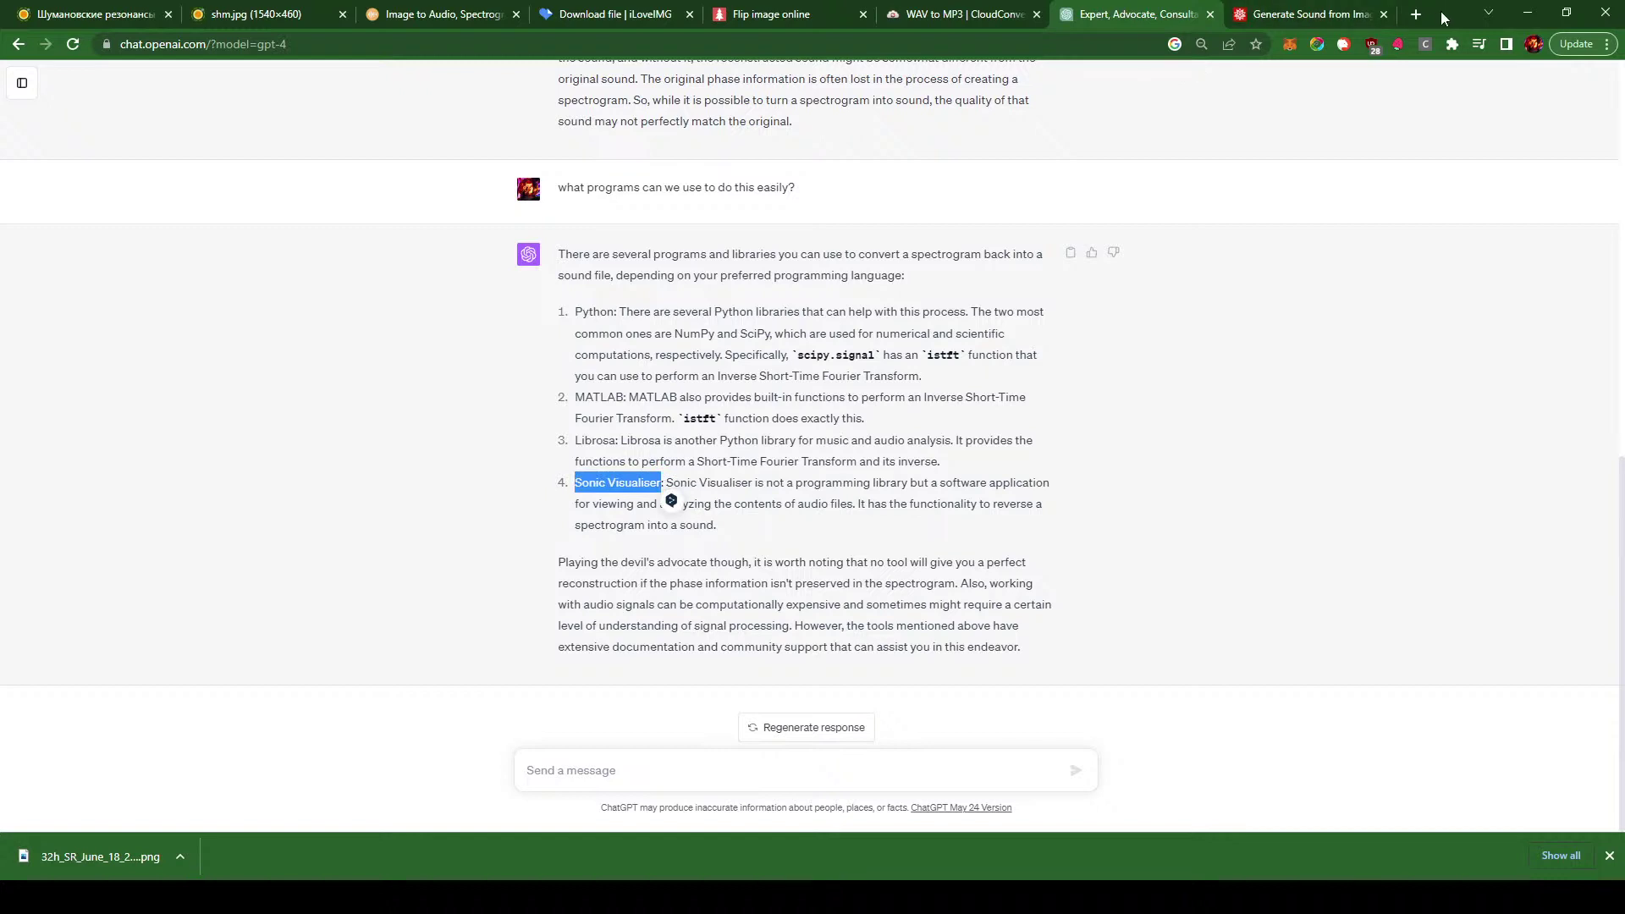
left_click(1415, 15)
key("ctrl+v")
key("Return")
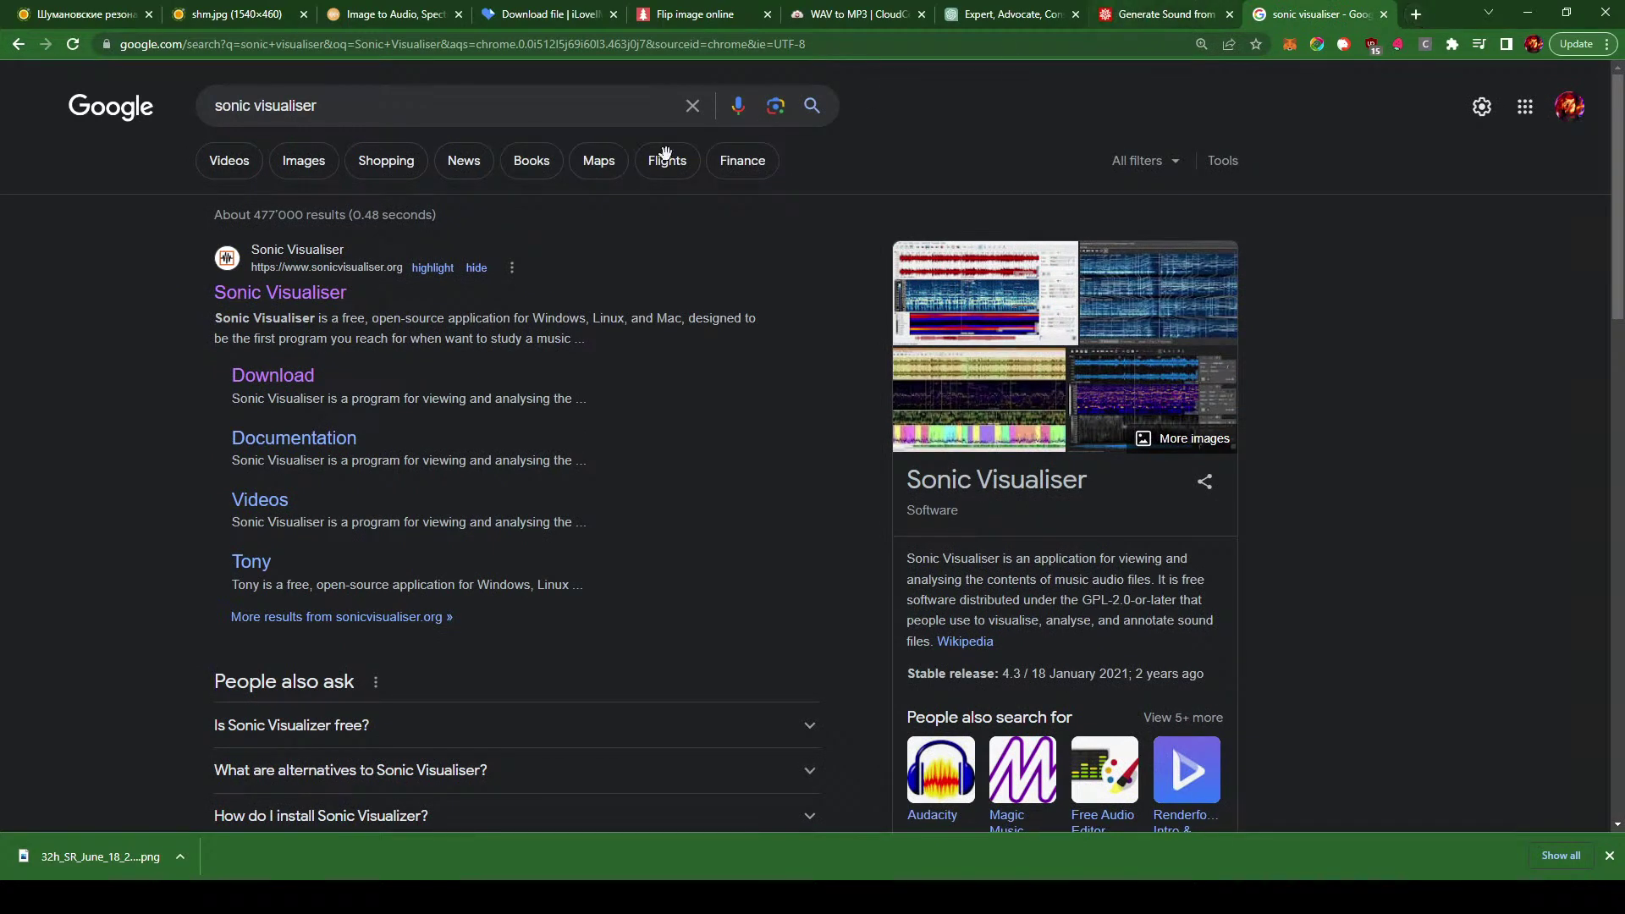
- Download the 64-bit Windows installer of Sonic Visualiser 4.5.2 from the official site's primary link and launch it
left_click(255, 298)
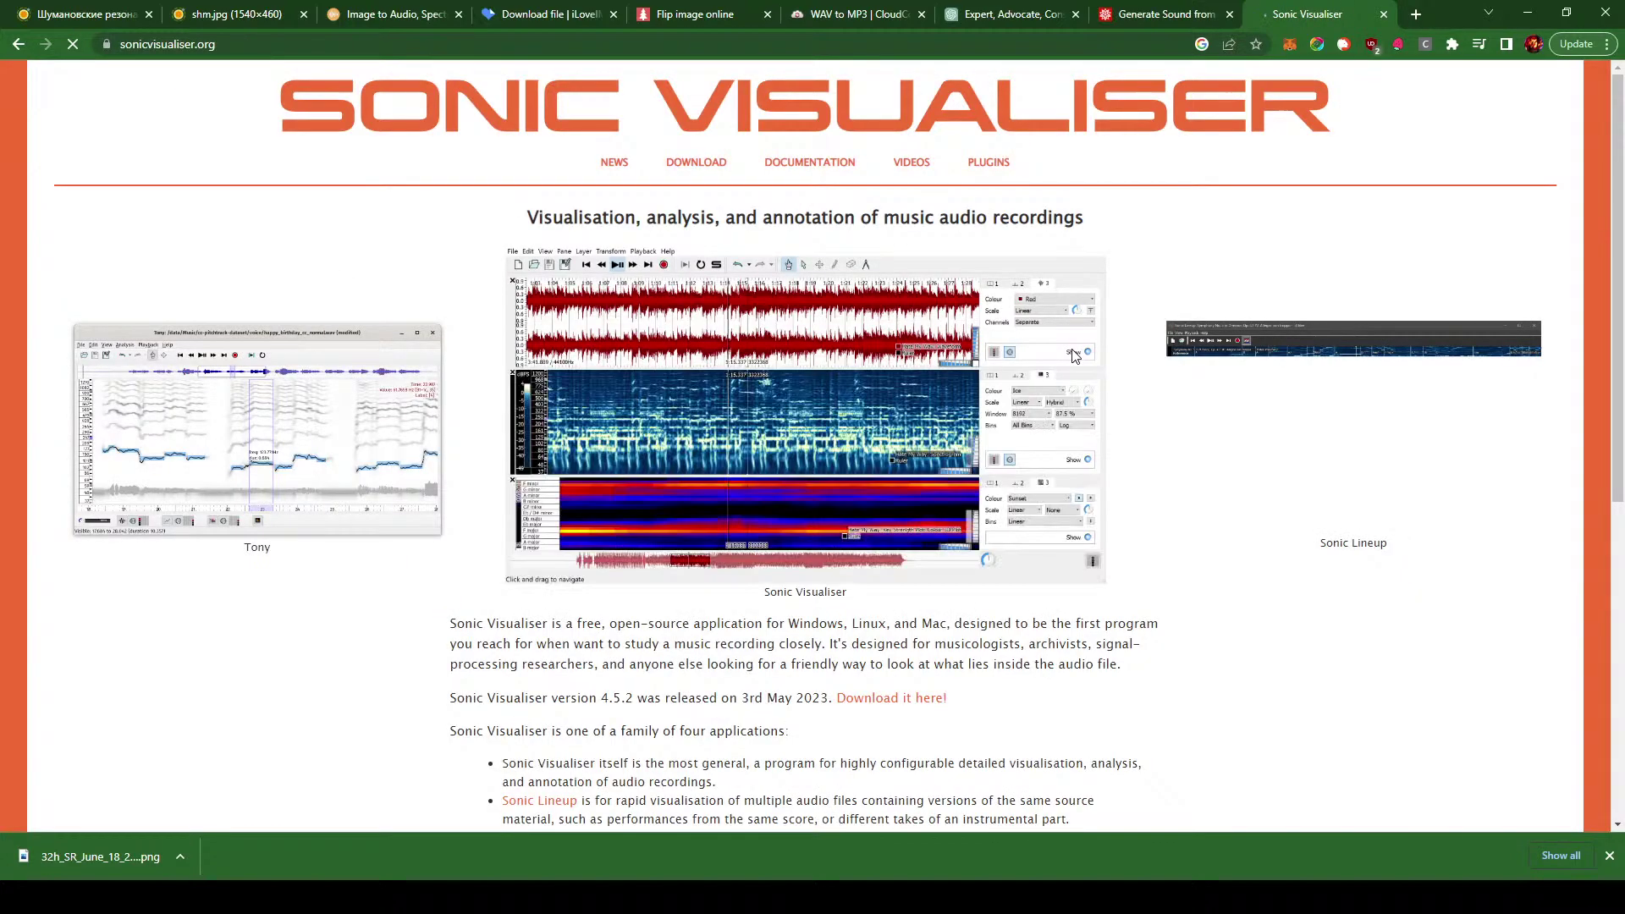
left_click(705, 164)
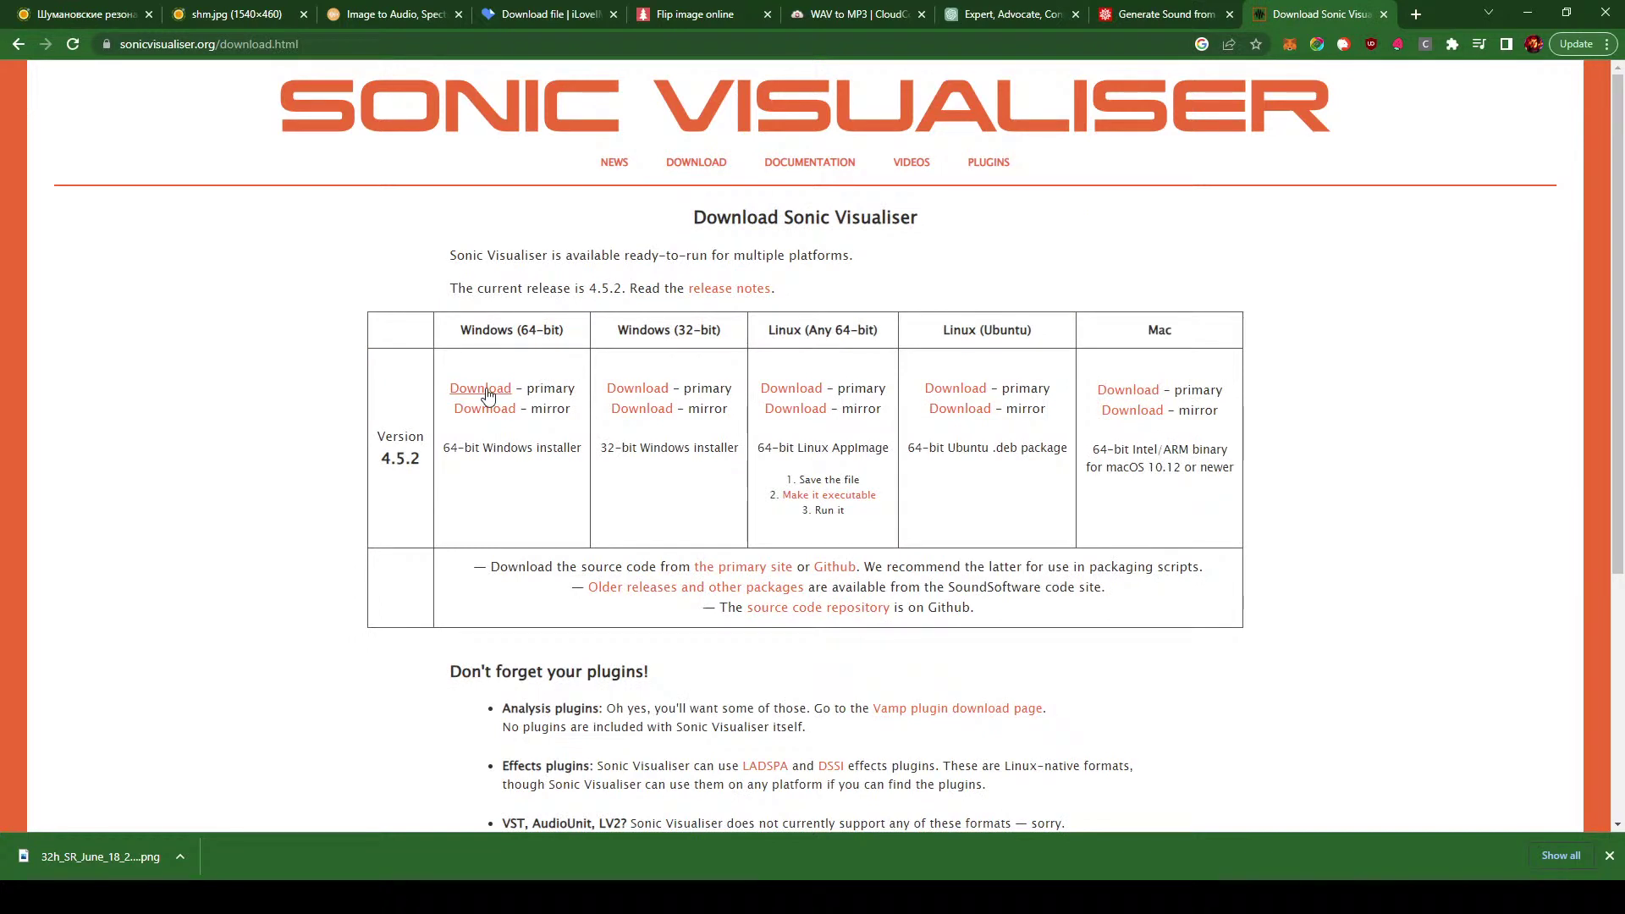
left_click(487, 395)
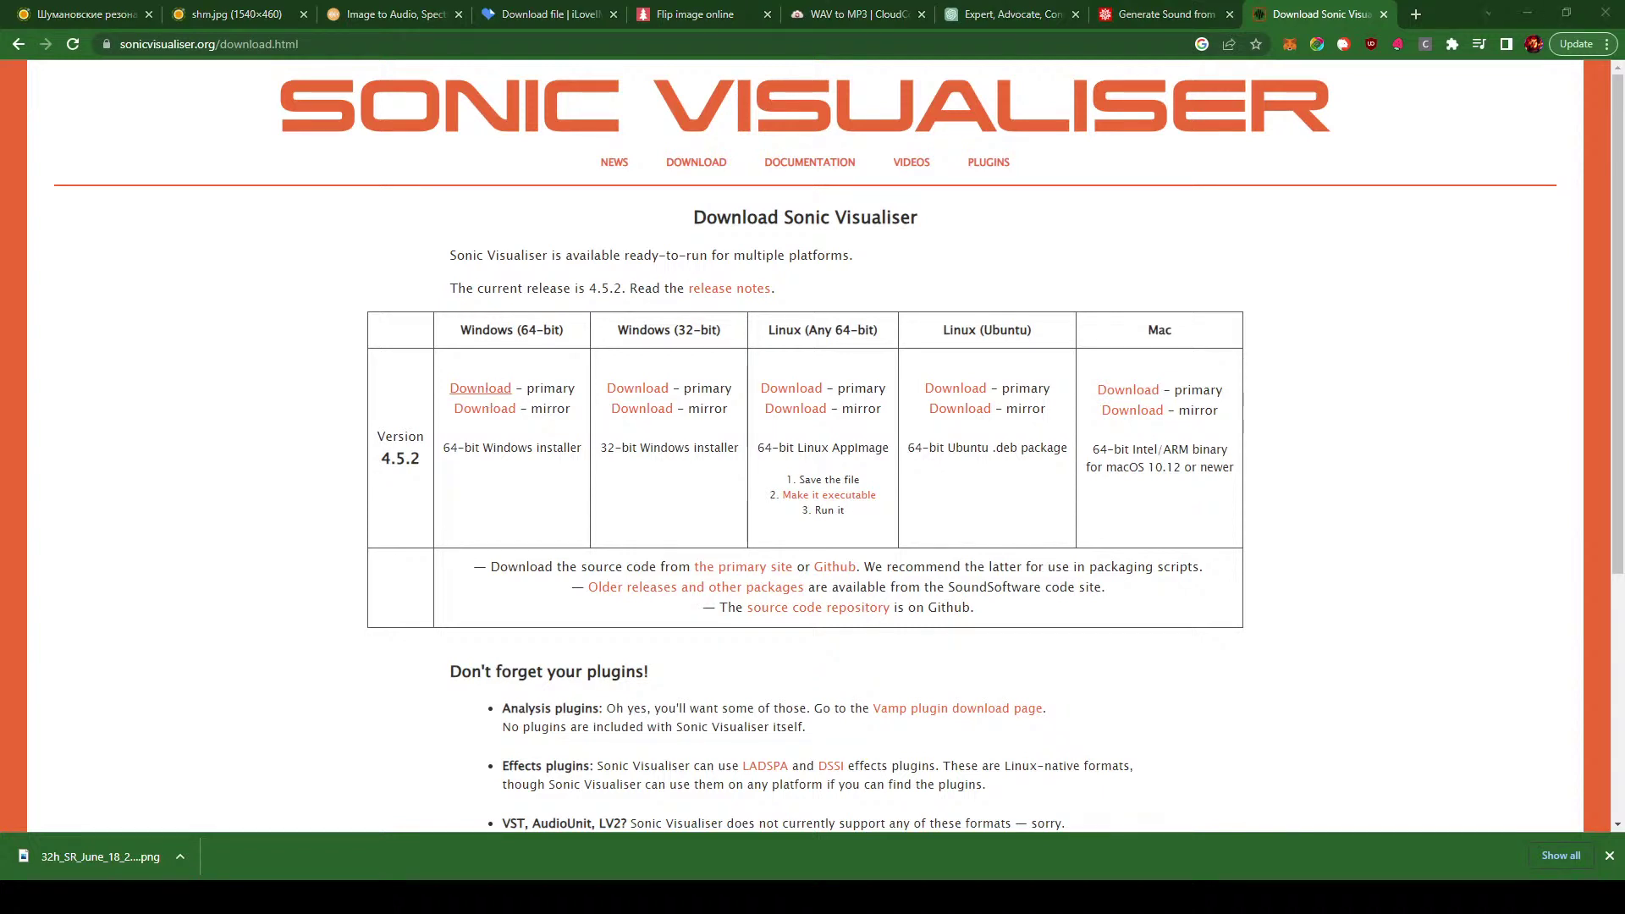
key("Return")
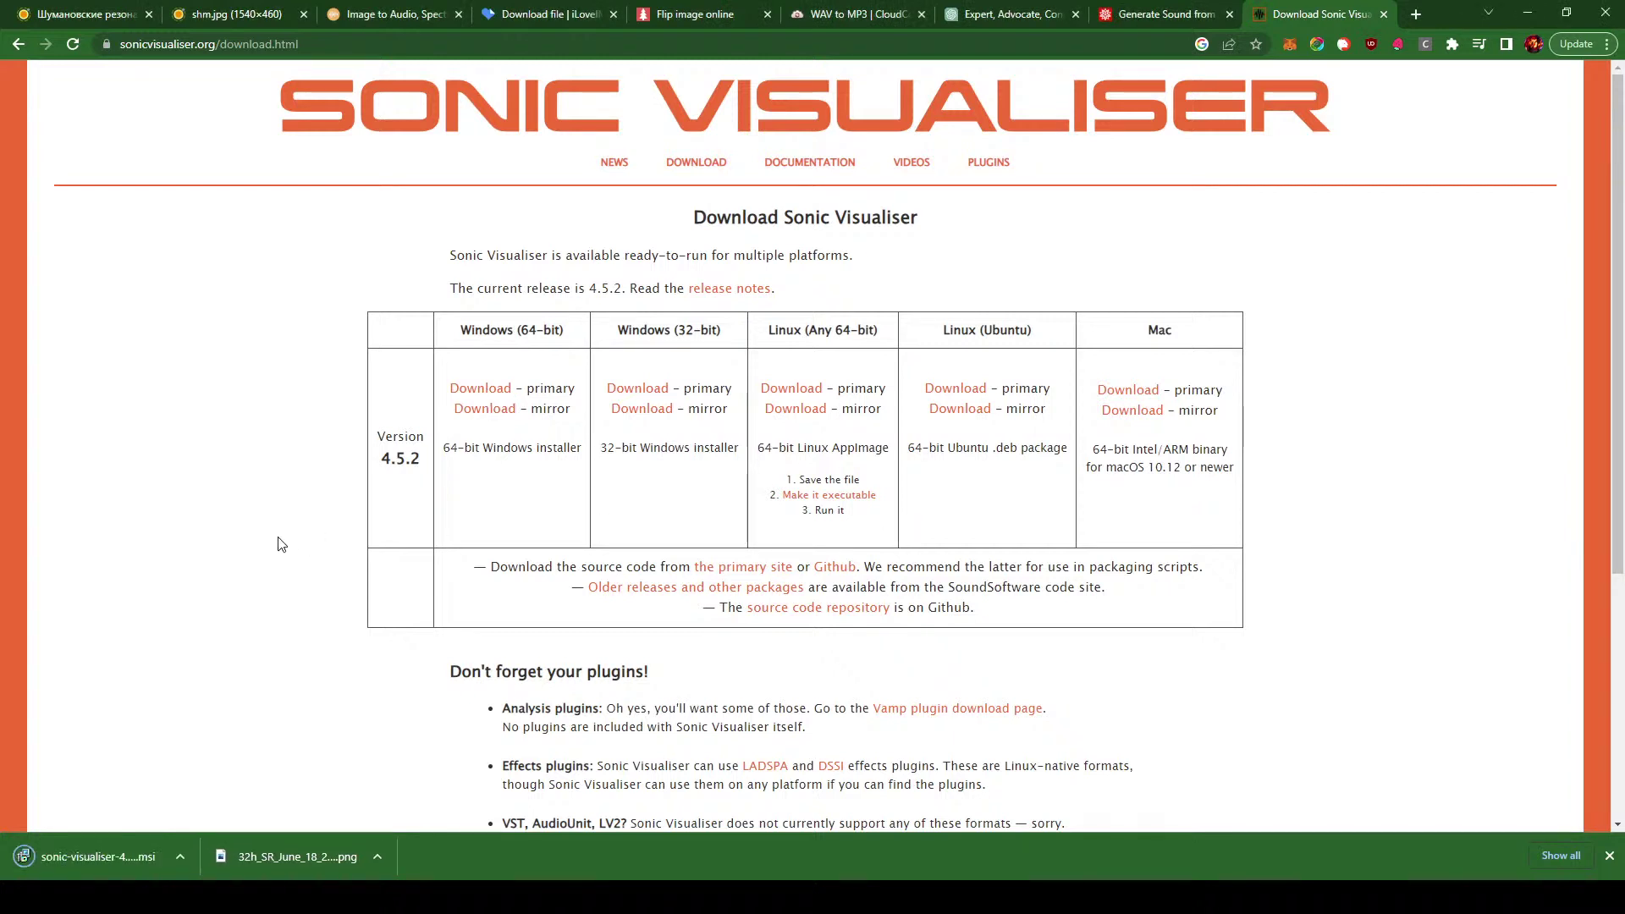
left_click(78, 862)
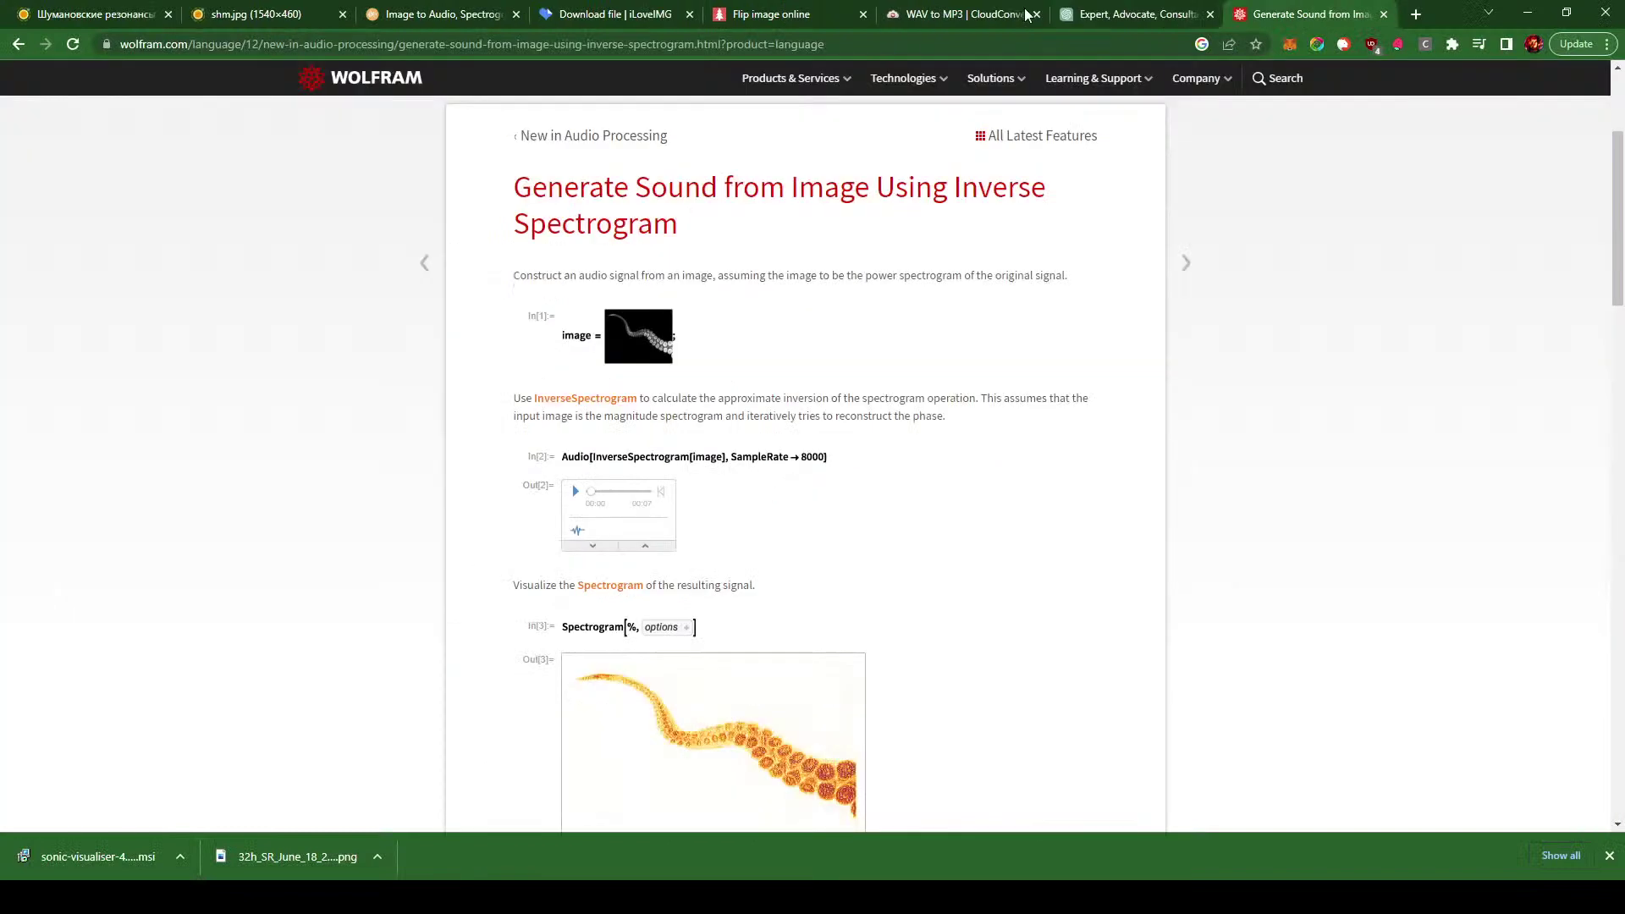
- Return to the ChatGPT conversation and ask "how to do that with Sonic Visualizer?"
left_click(1136, 13)
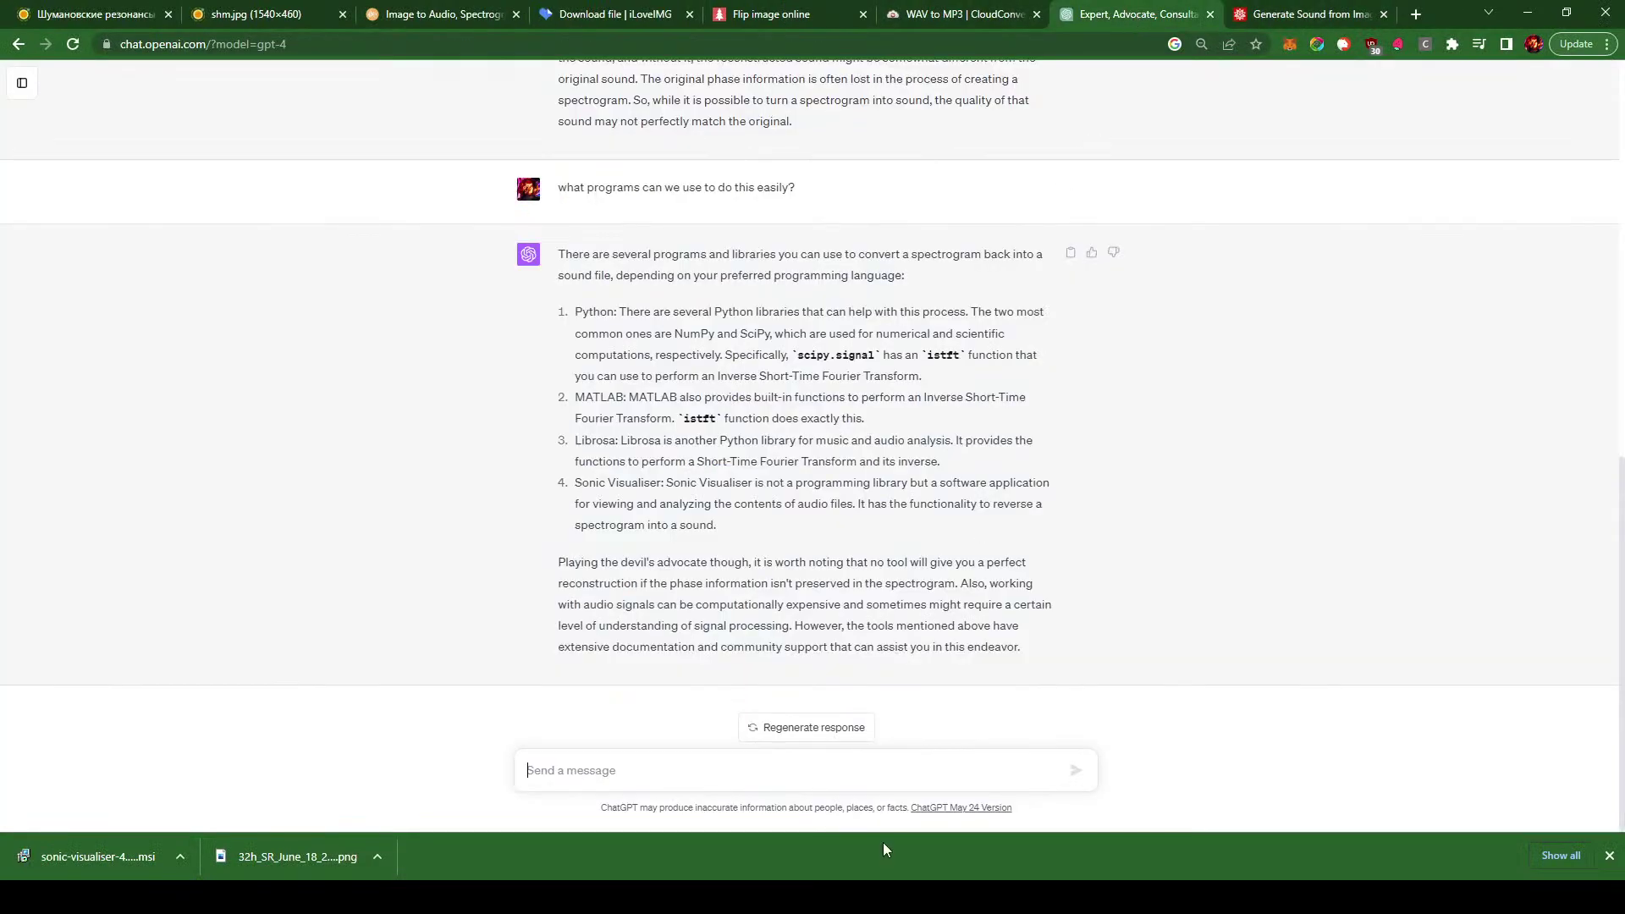
left_click(802, 775)
type("how to do that with Sonic ")
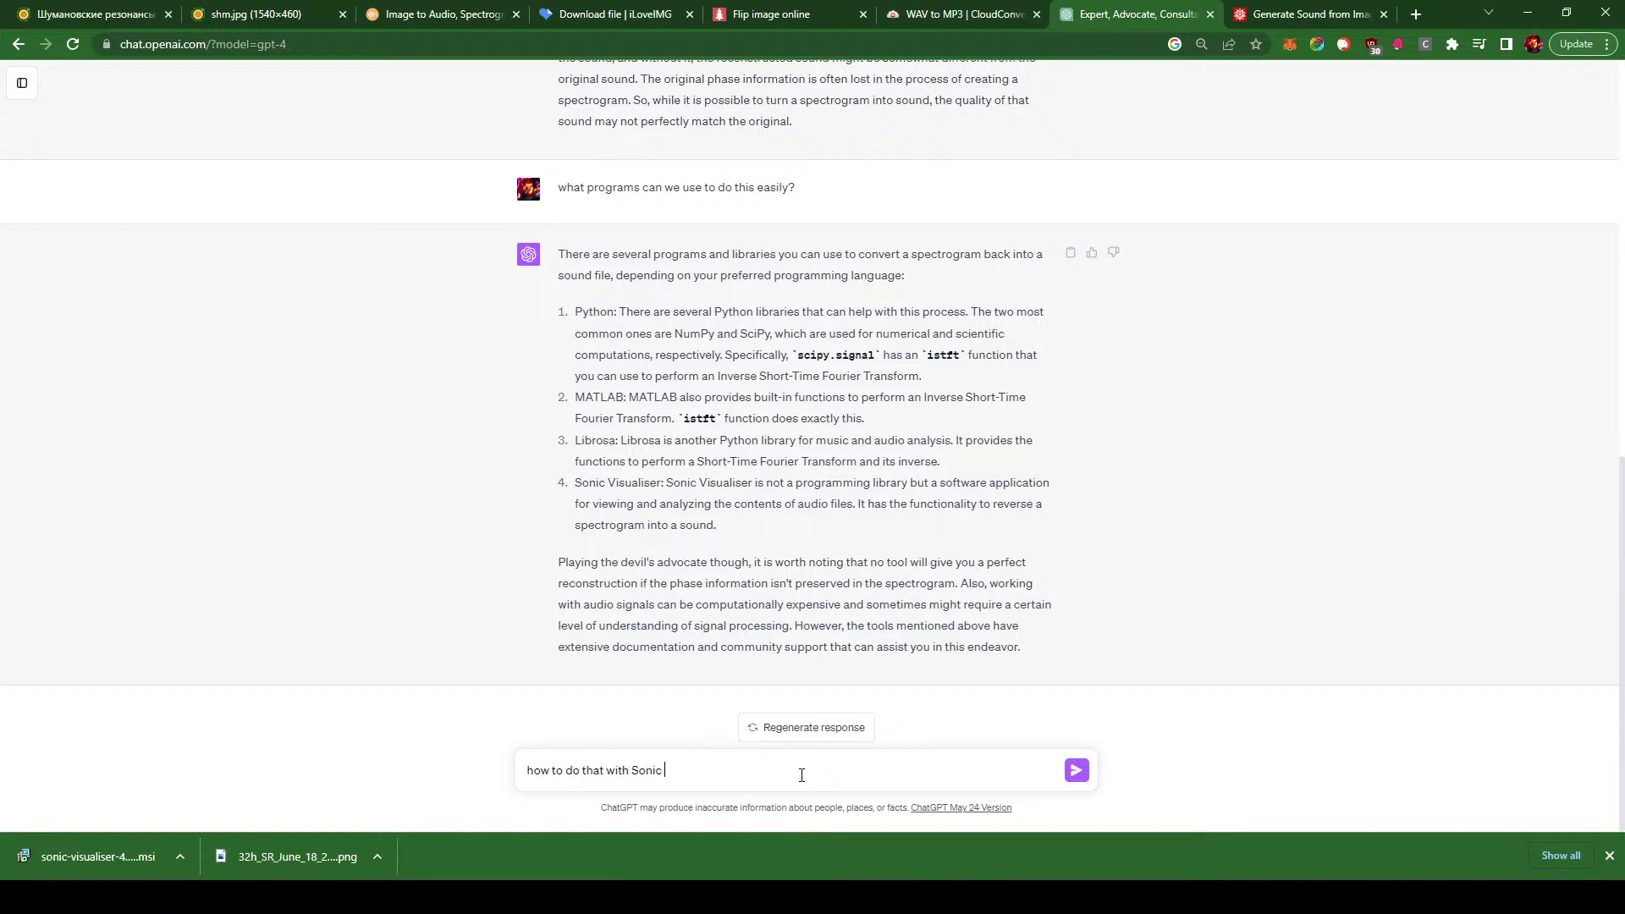
type("Visualizer?")
key("Return")
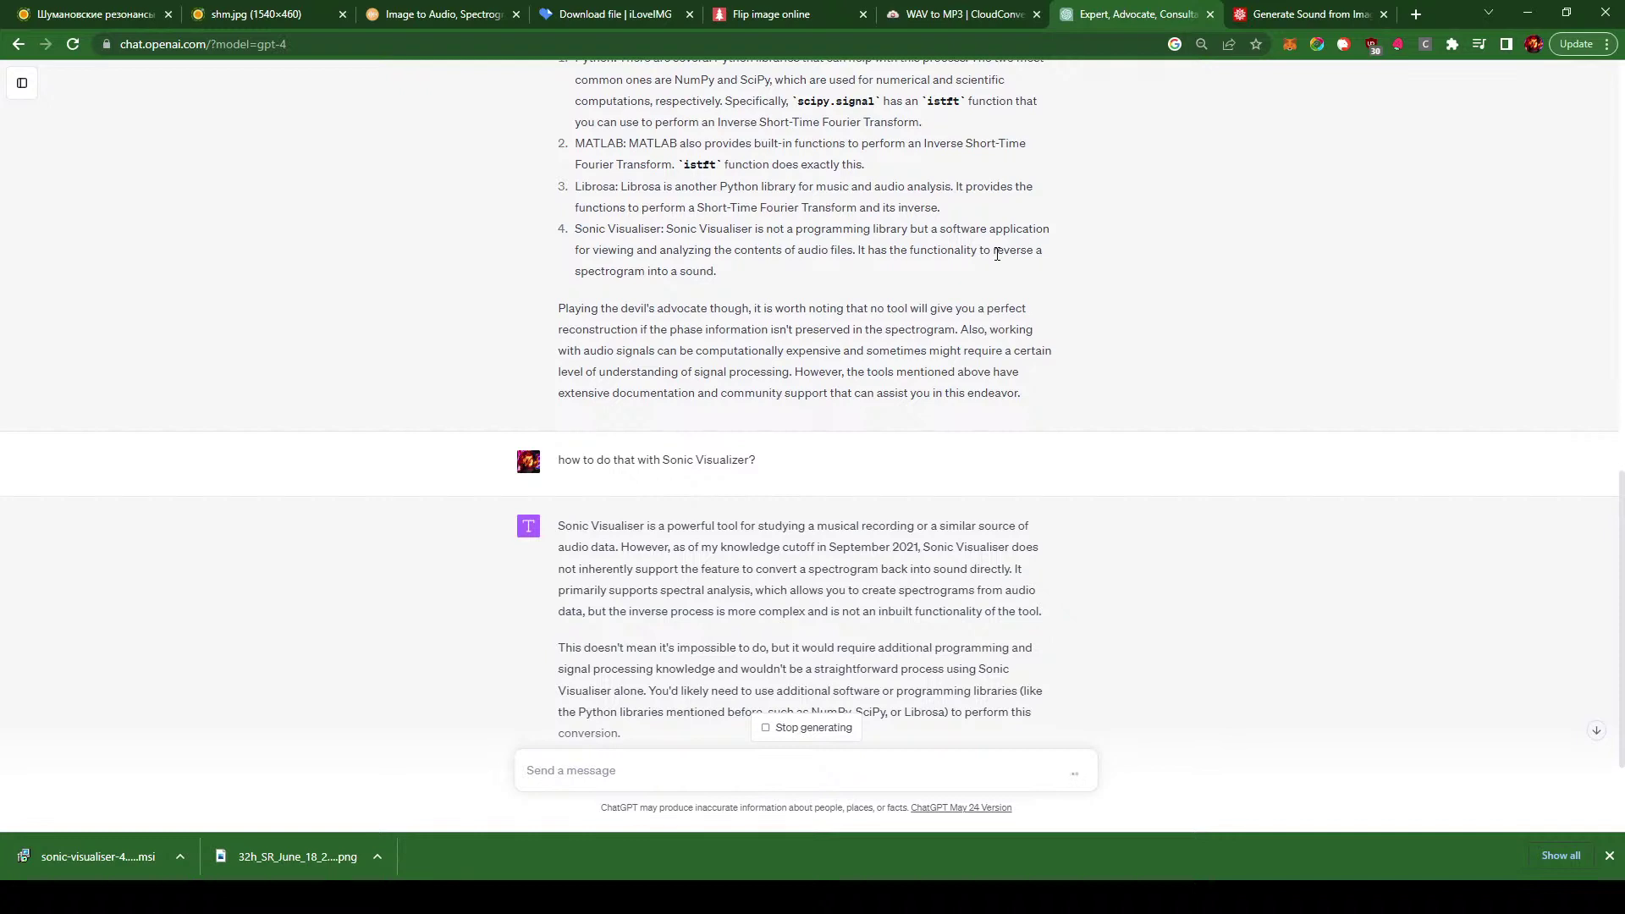
- Read the reply and challenge it with "you just said it can revert a spectrogram into sound?"
scroll(997, 254, "down", 2)
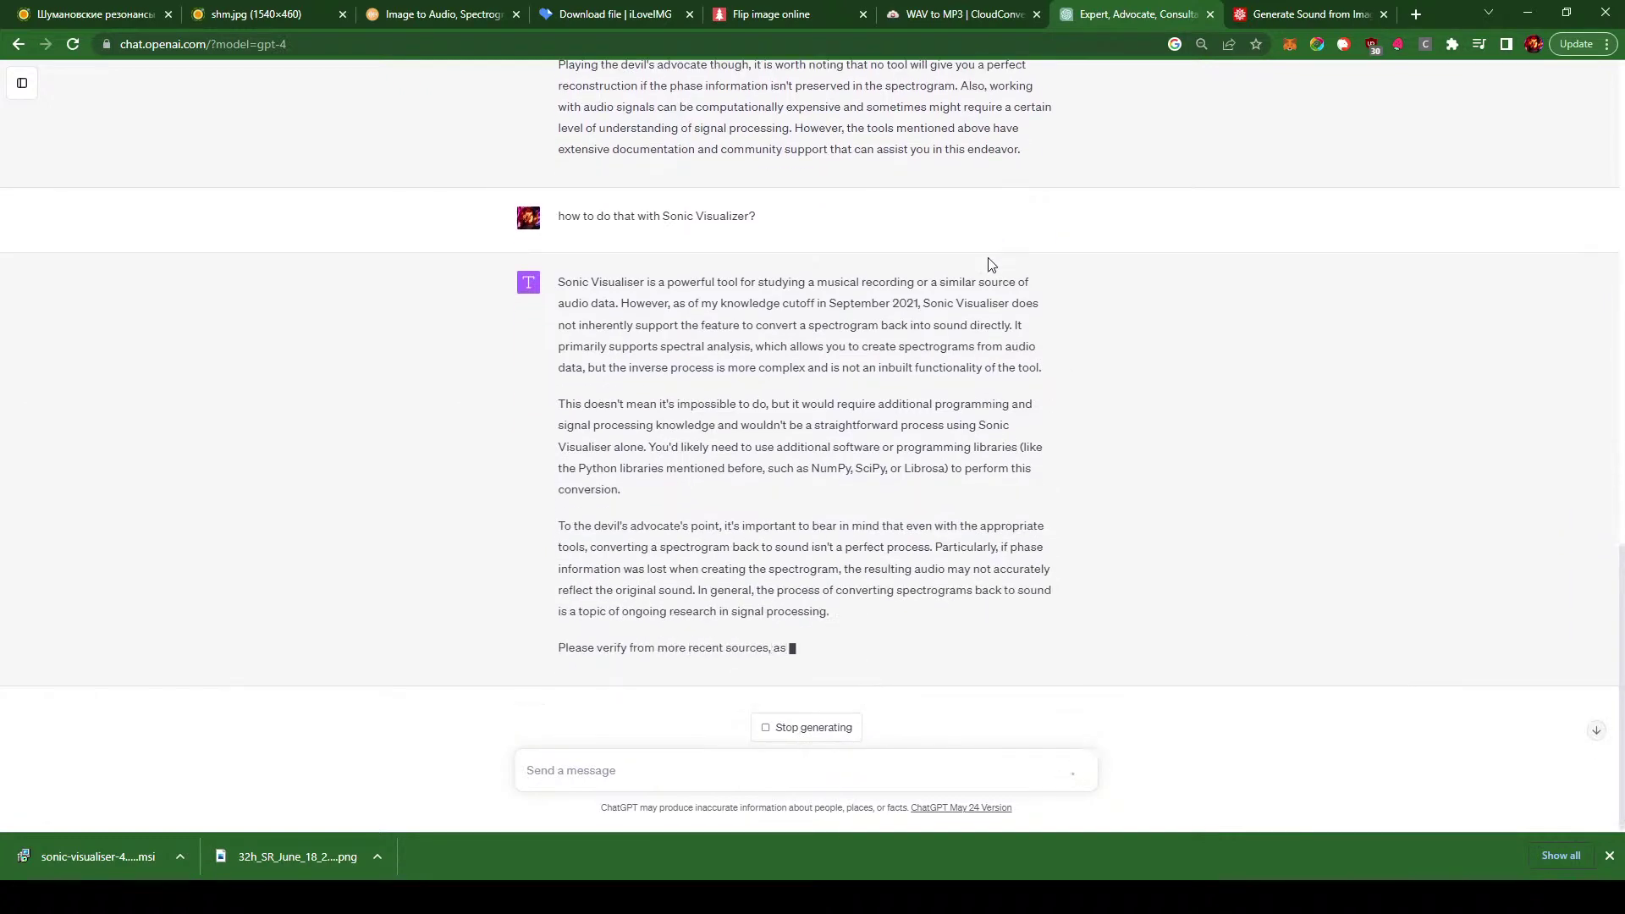
type("yo")
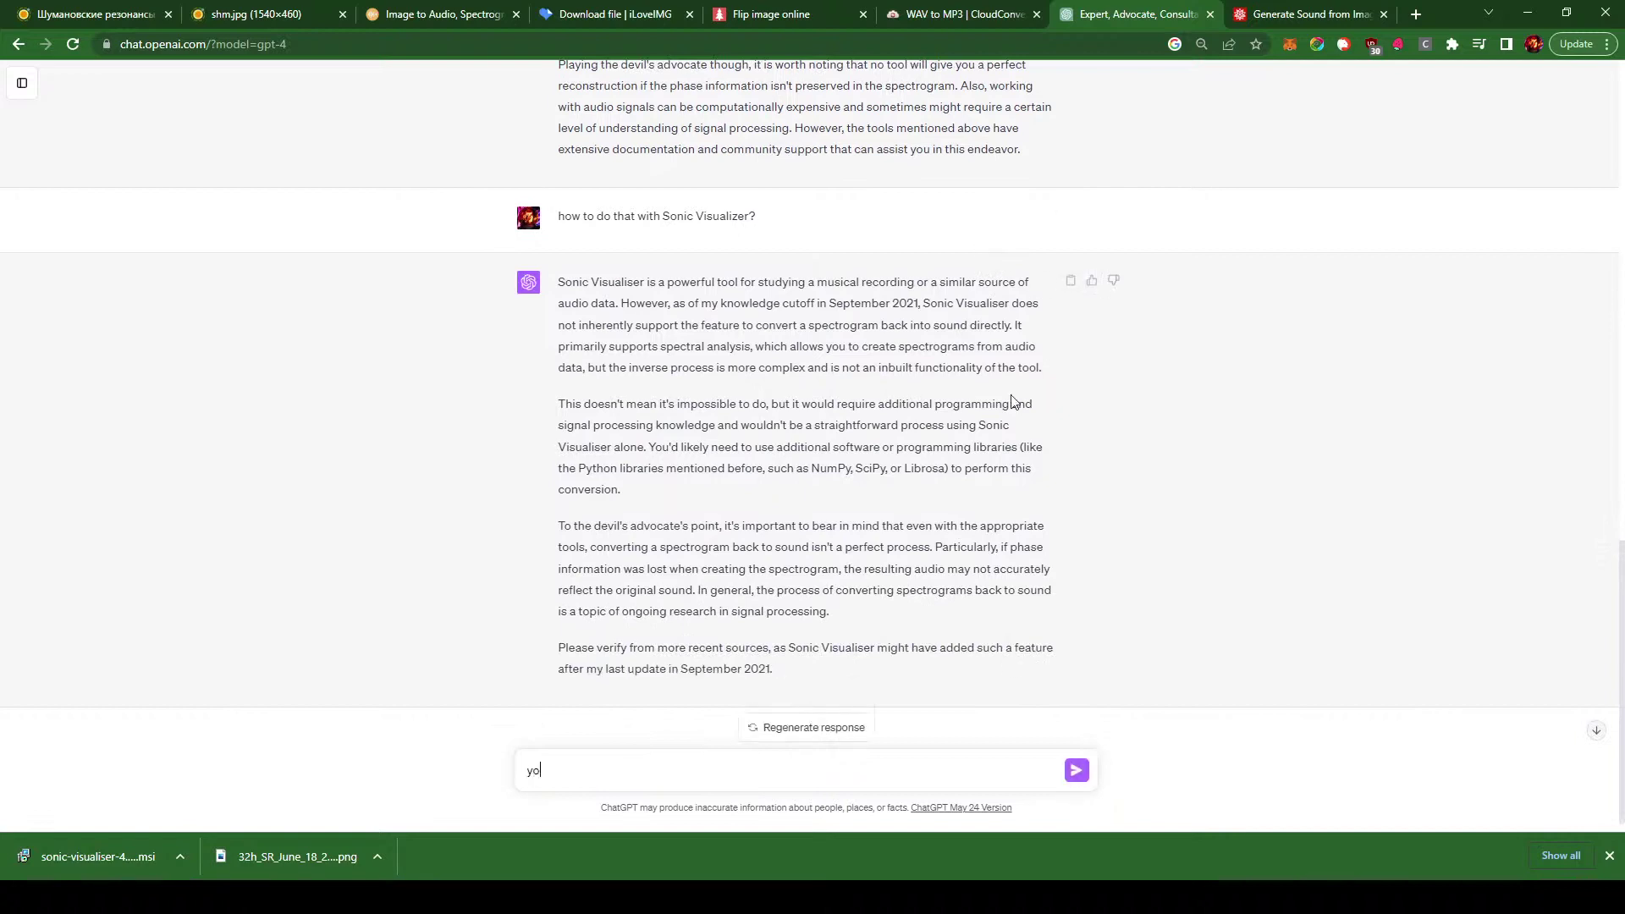
type("u just said it can revert a spectrogram into sound?")
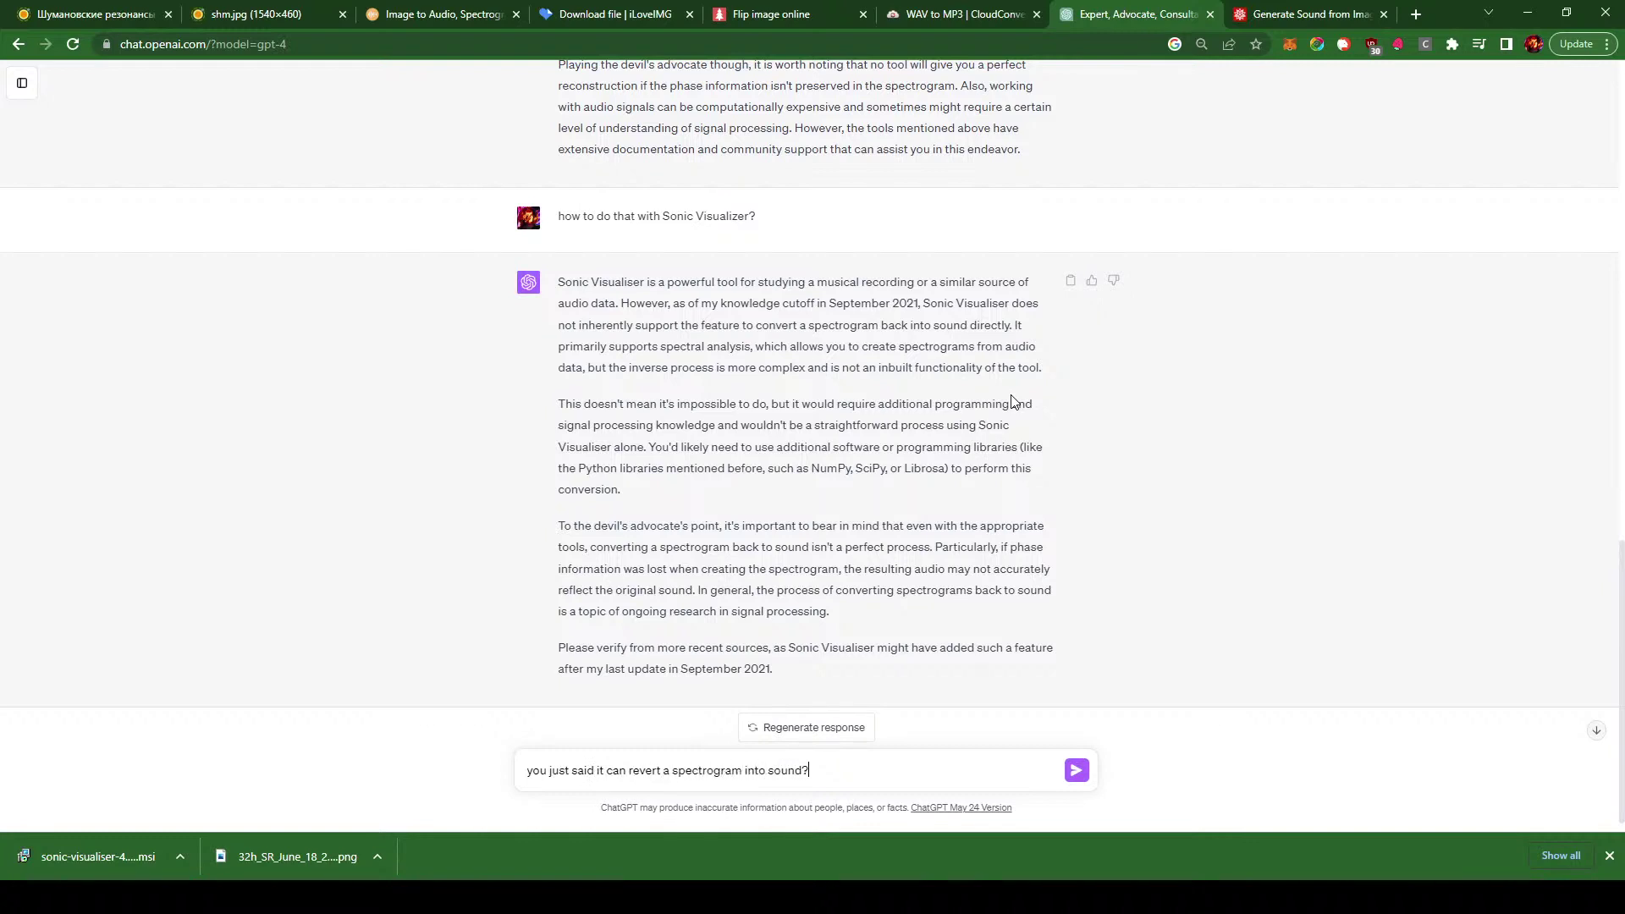
key("Return")
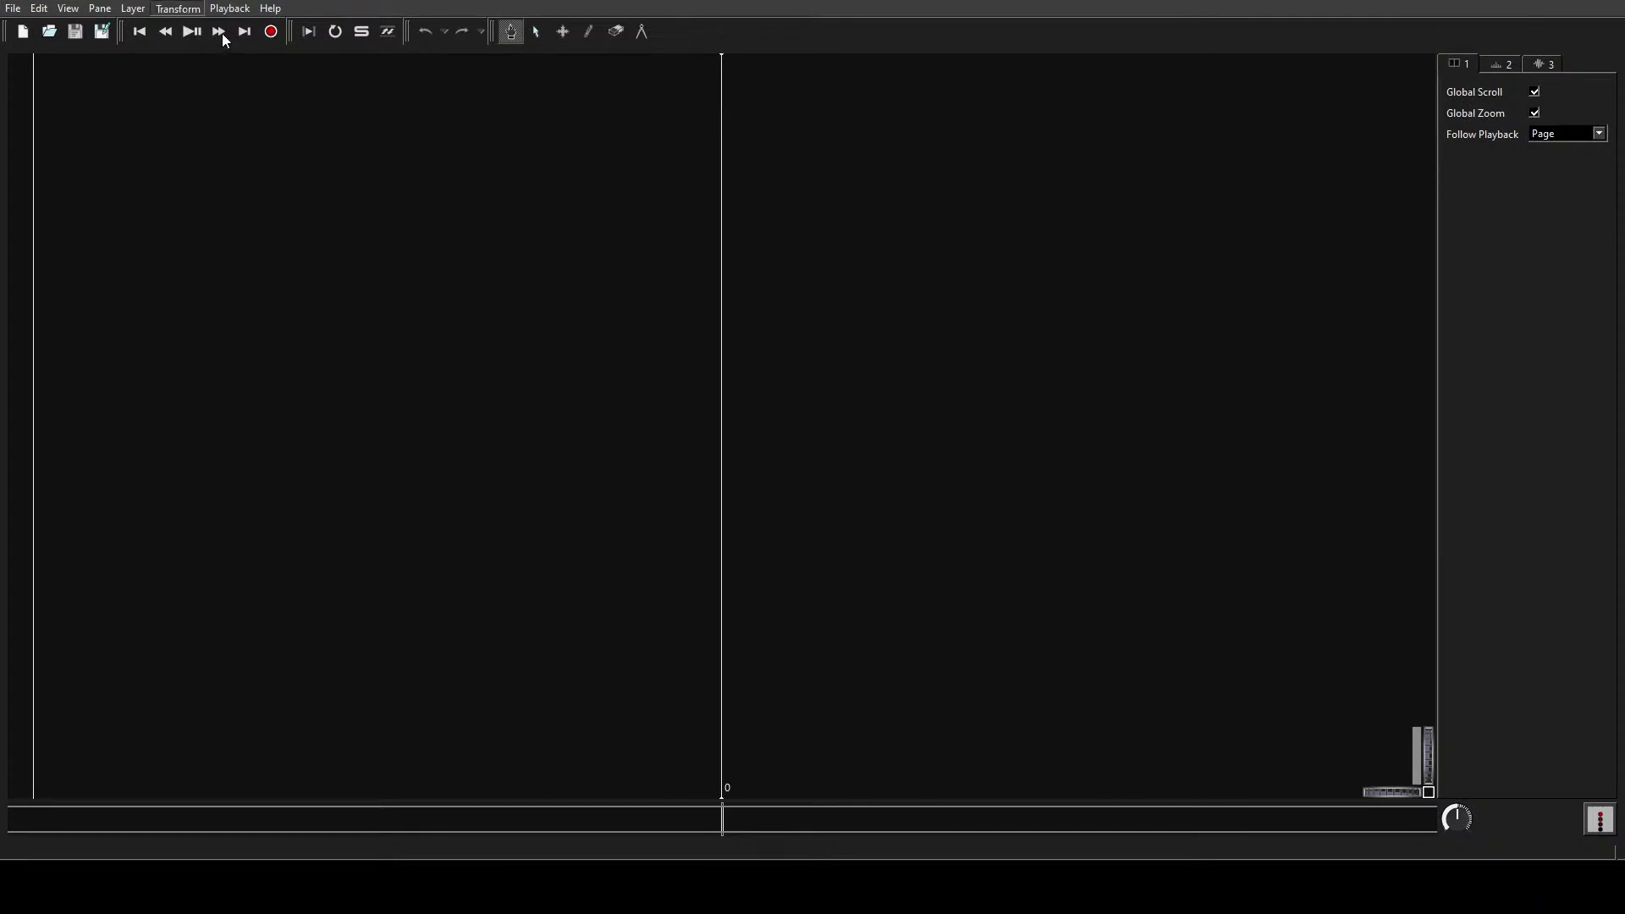
- Look through Sonic Visualiser's file commands and pane and layer properties for a way to turn a spectrogram image into sound
left_click(17, 10)
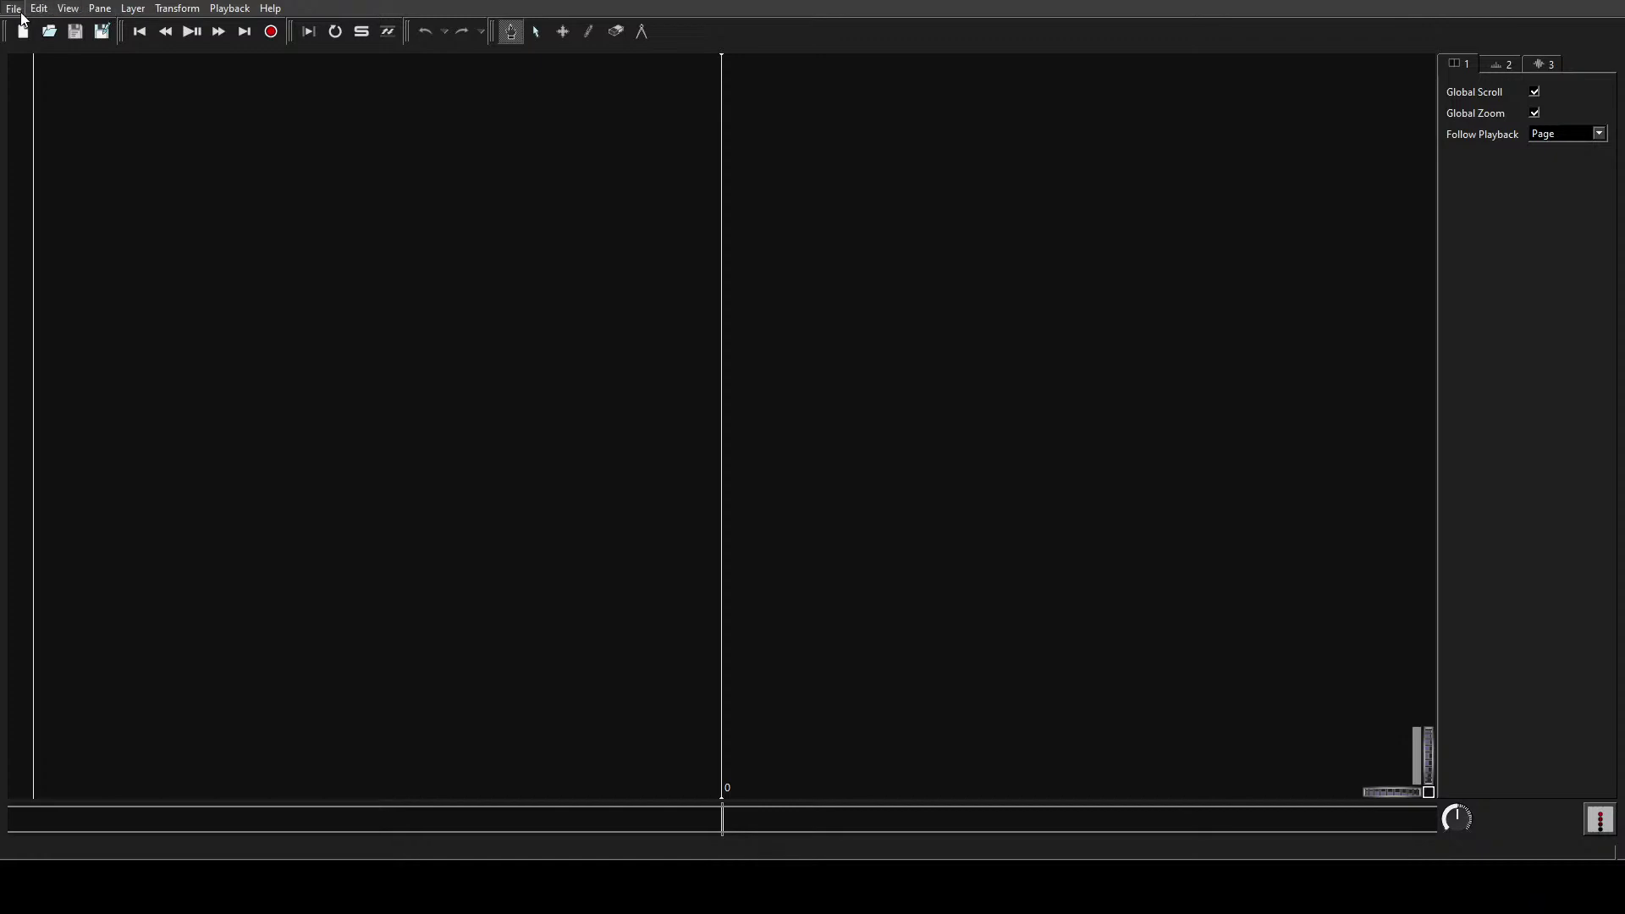
left_click(35, 59)
left_click(12, 8)
left_click(127, 274)
left_click(1501, 63)
left_click(1534, 63)
left_click(1454, 65)
- Switch back to the ChatGPT conversation and ask "are you sure?"
key("alt+Tab")
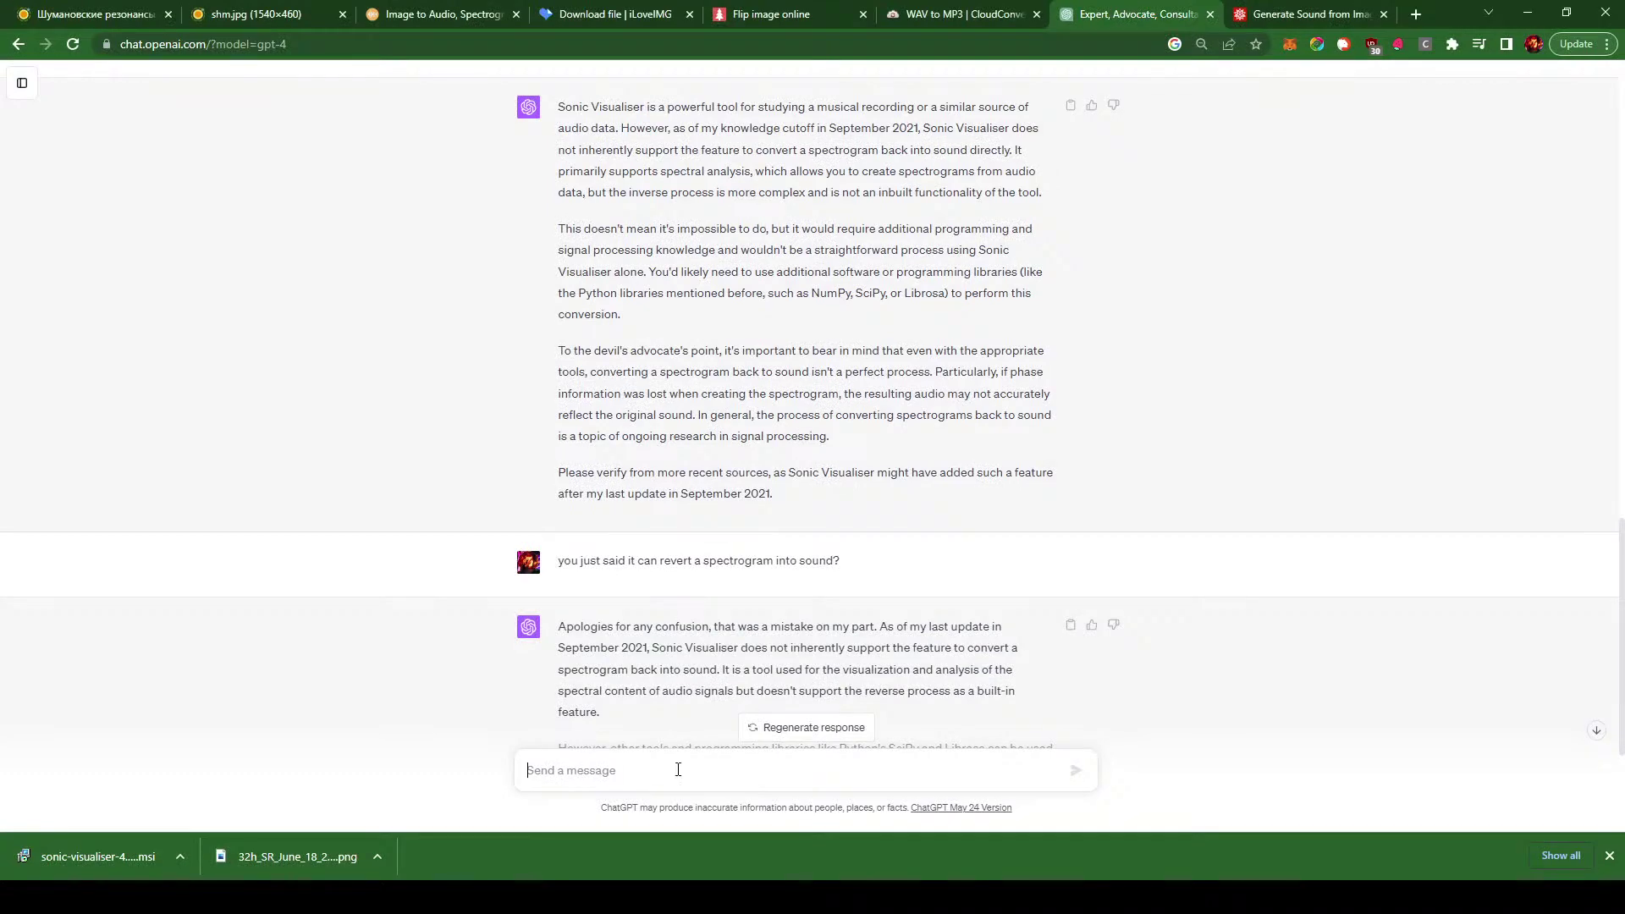
left_click(681, 768)
type("are you sure?")
key("Return")
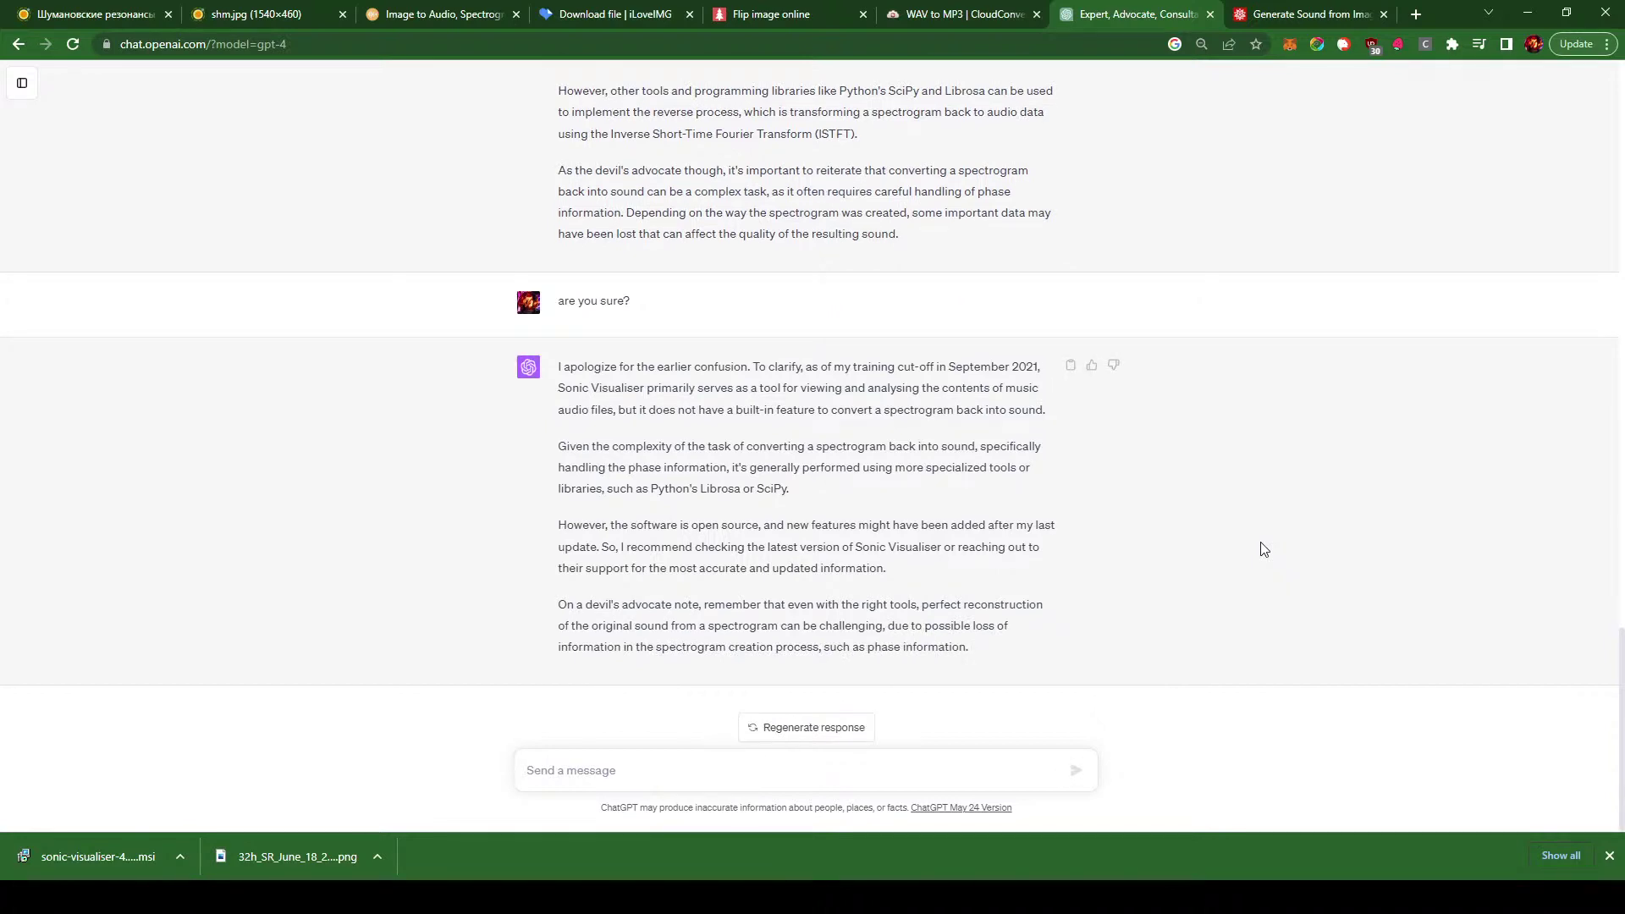
- Ask ChatGPT "are there any apps that can do this task?"
type("are there any apps that can")
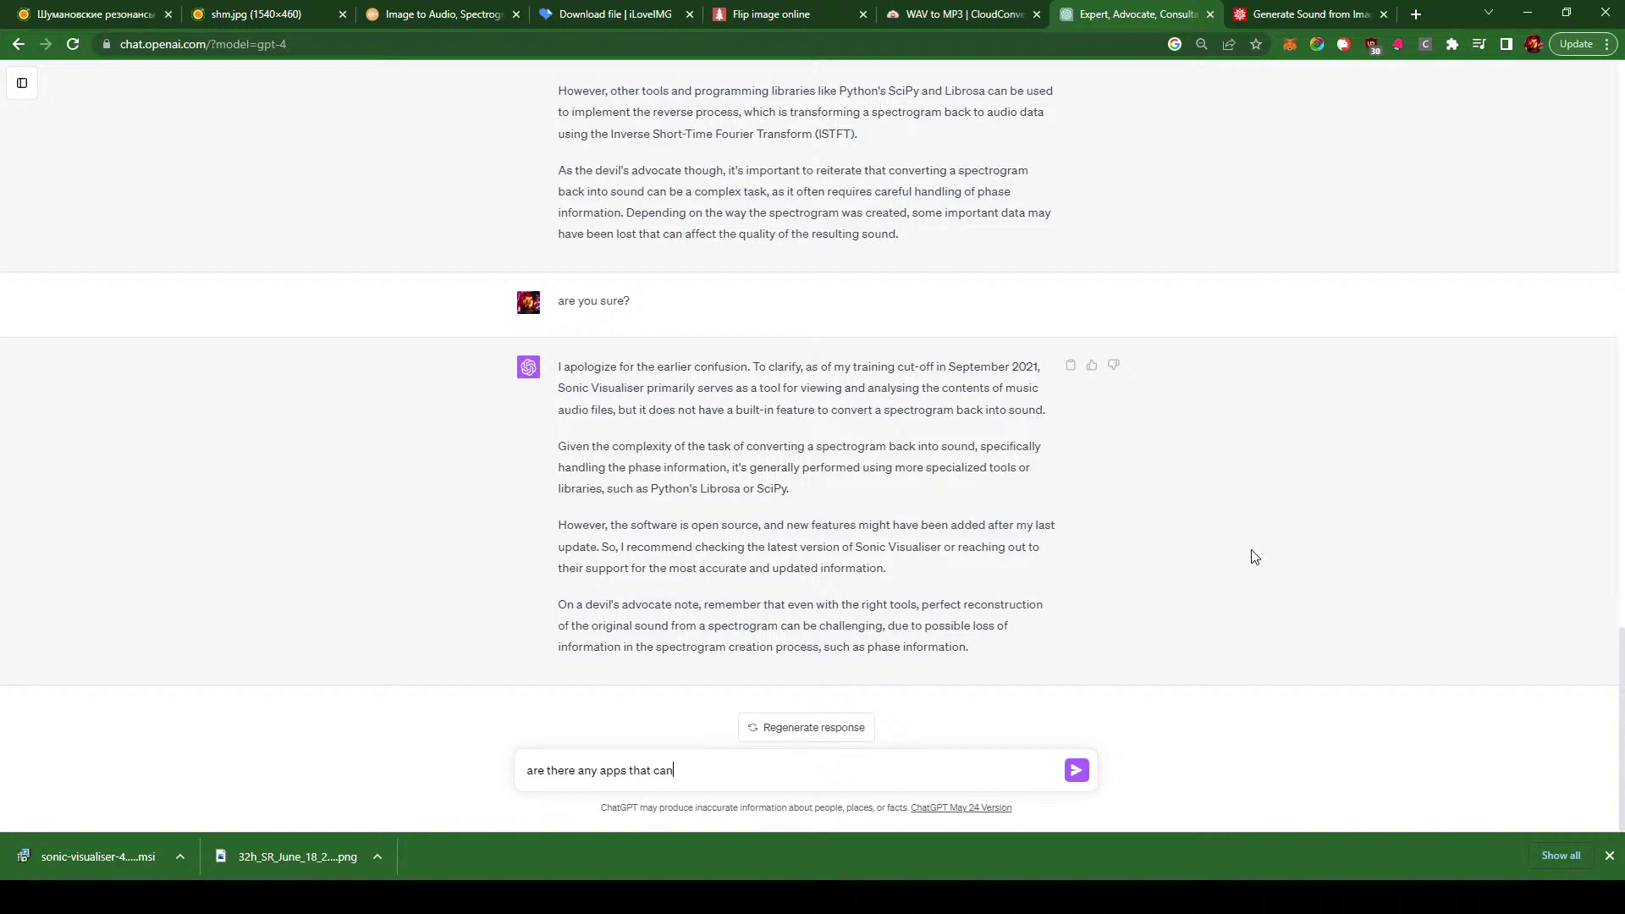
type(" do this task?")
key("Return")
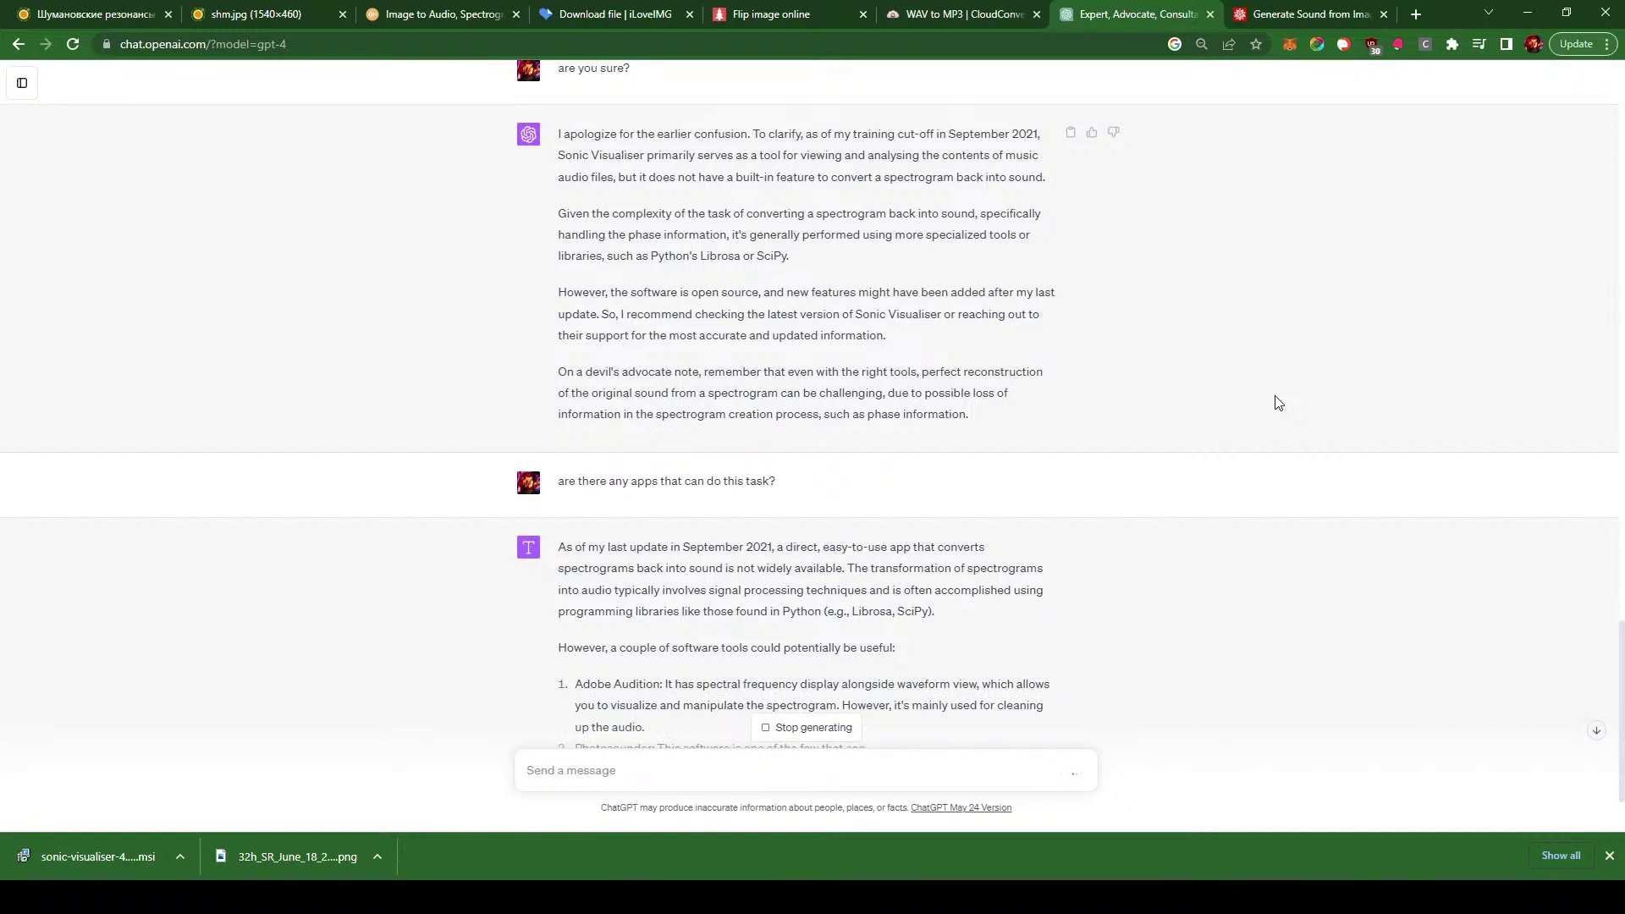
- Read the suggested apps and search for "photosounder" in a new browser tab
scroll(1266, 405, "down", 2)
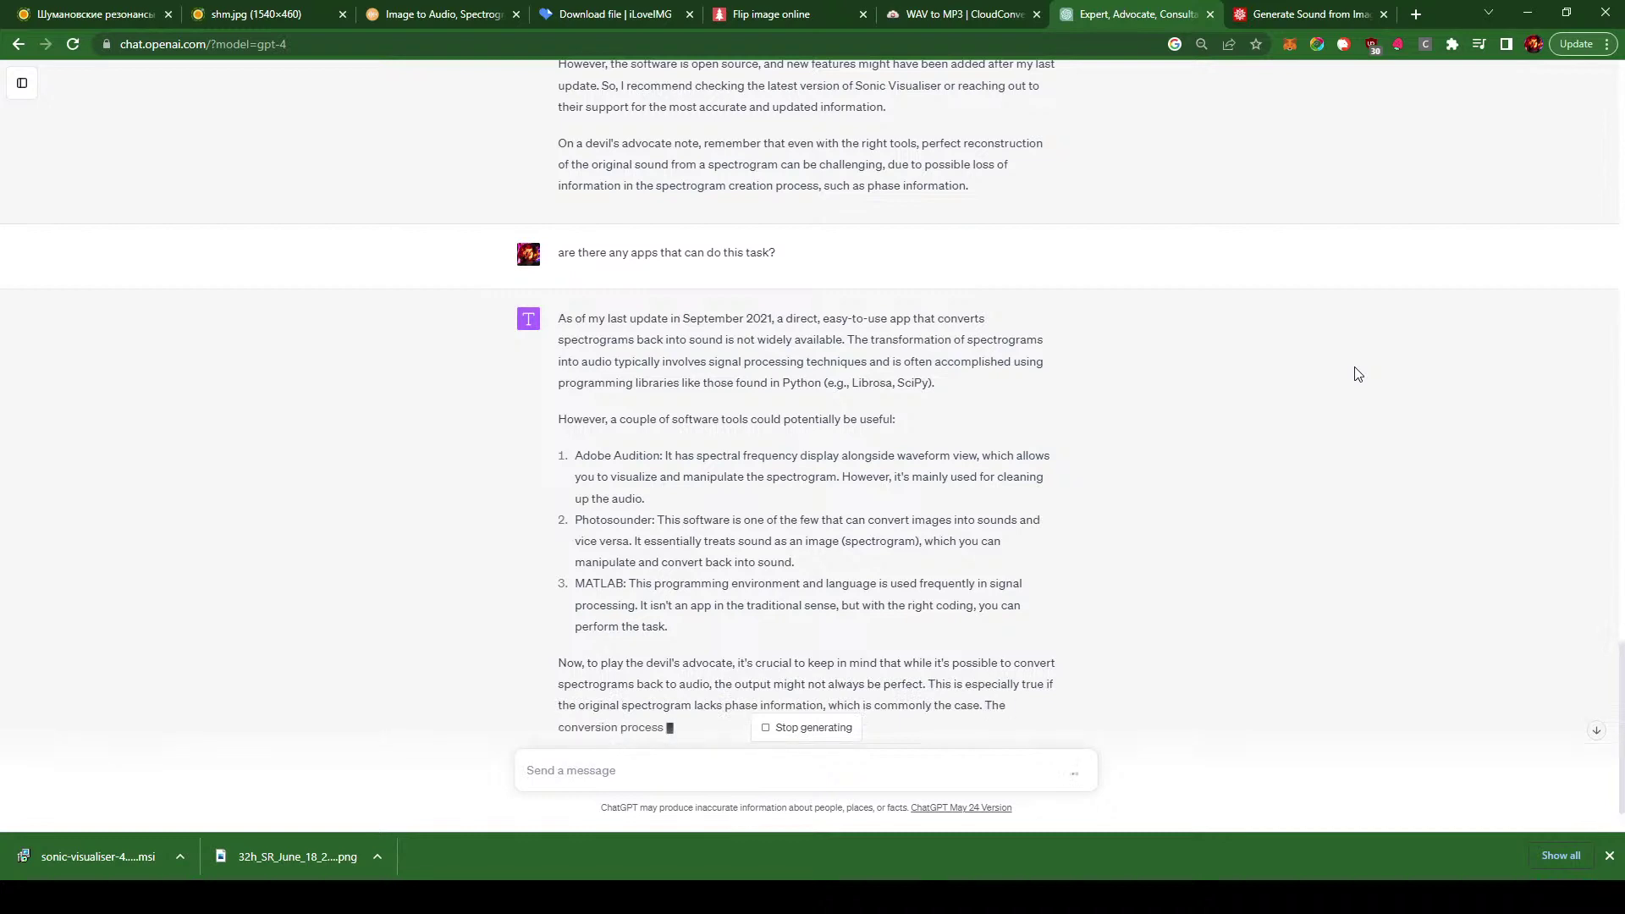
left_click(1419, 14)
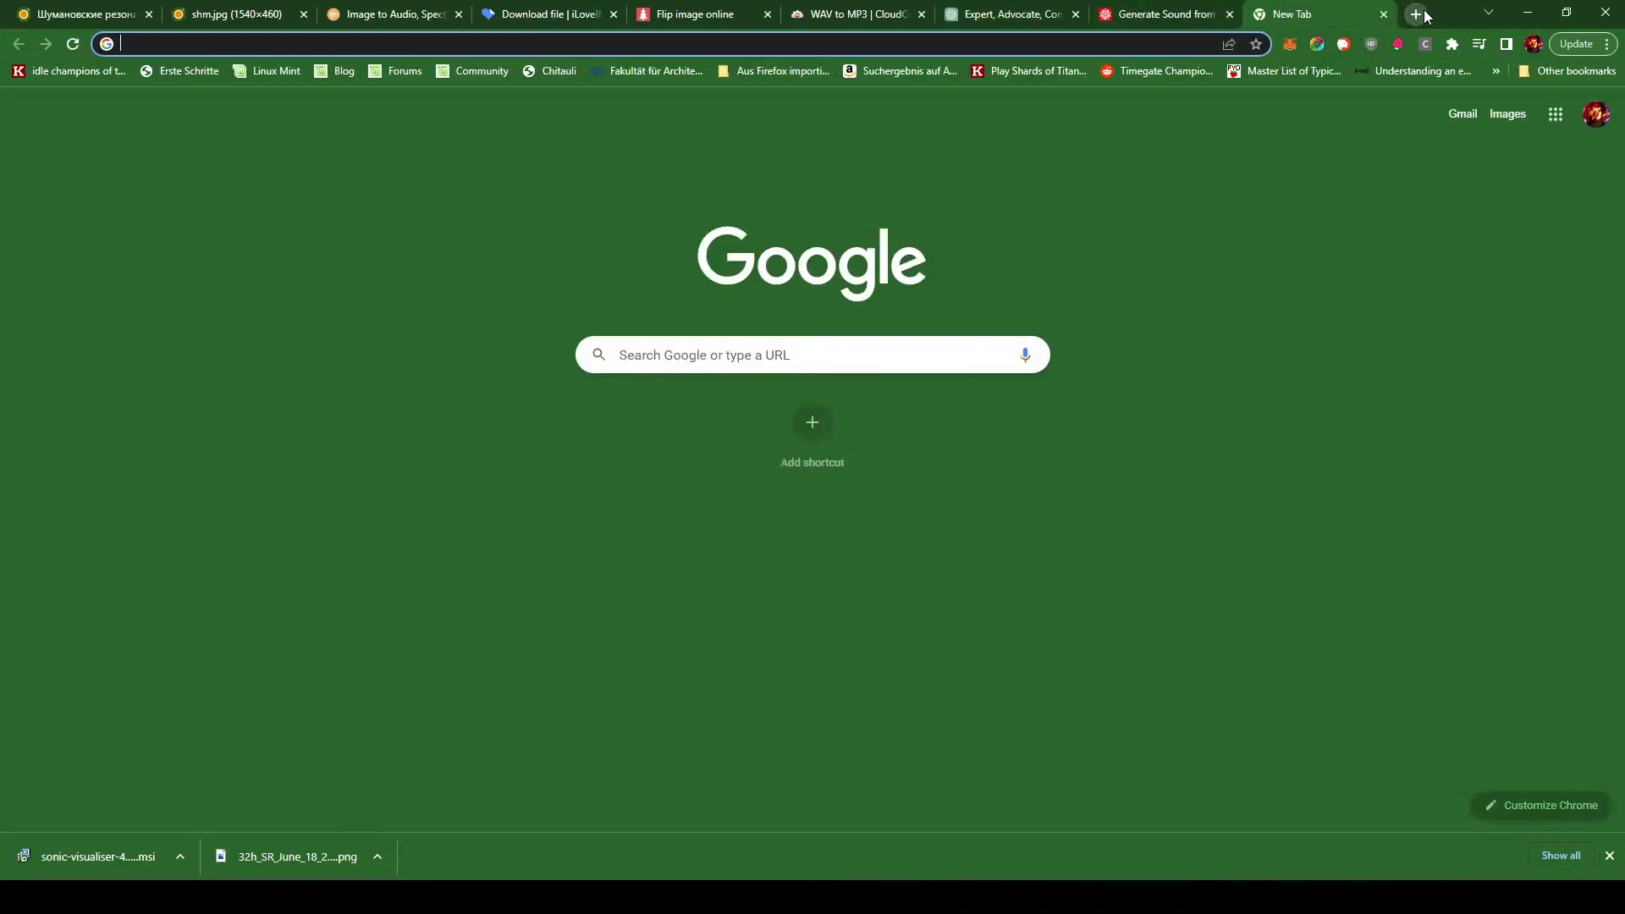
type("ph")
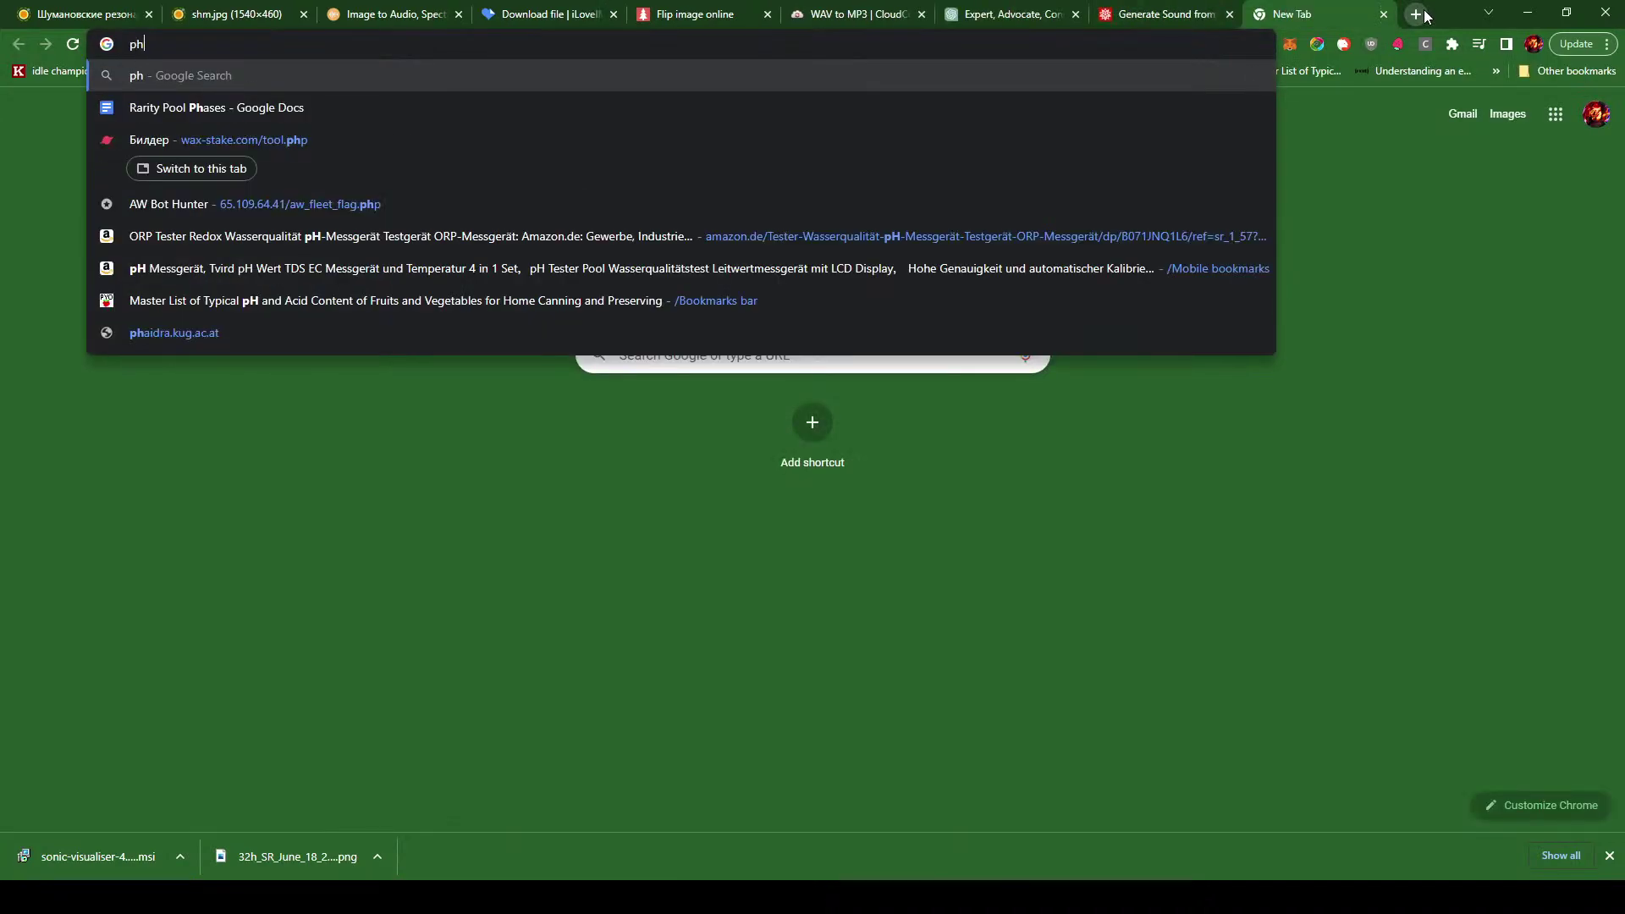
type("otosounder")
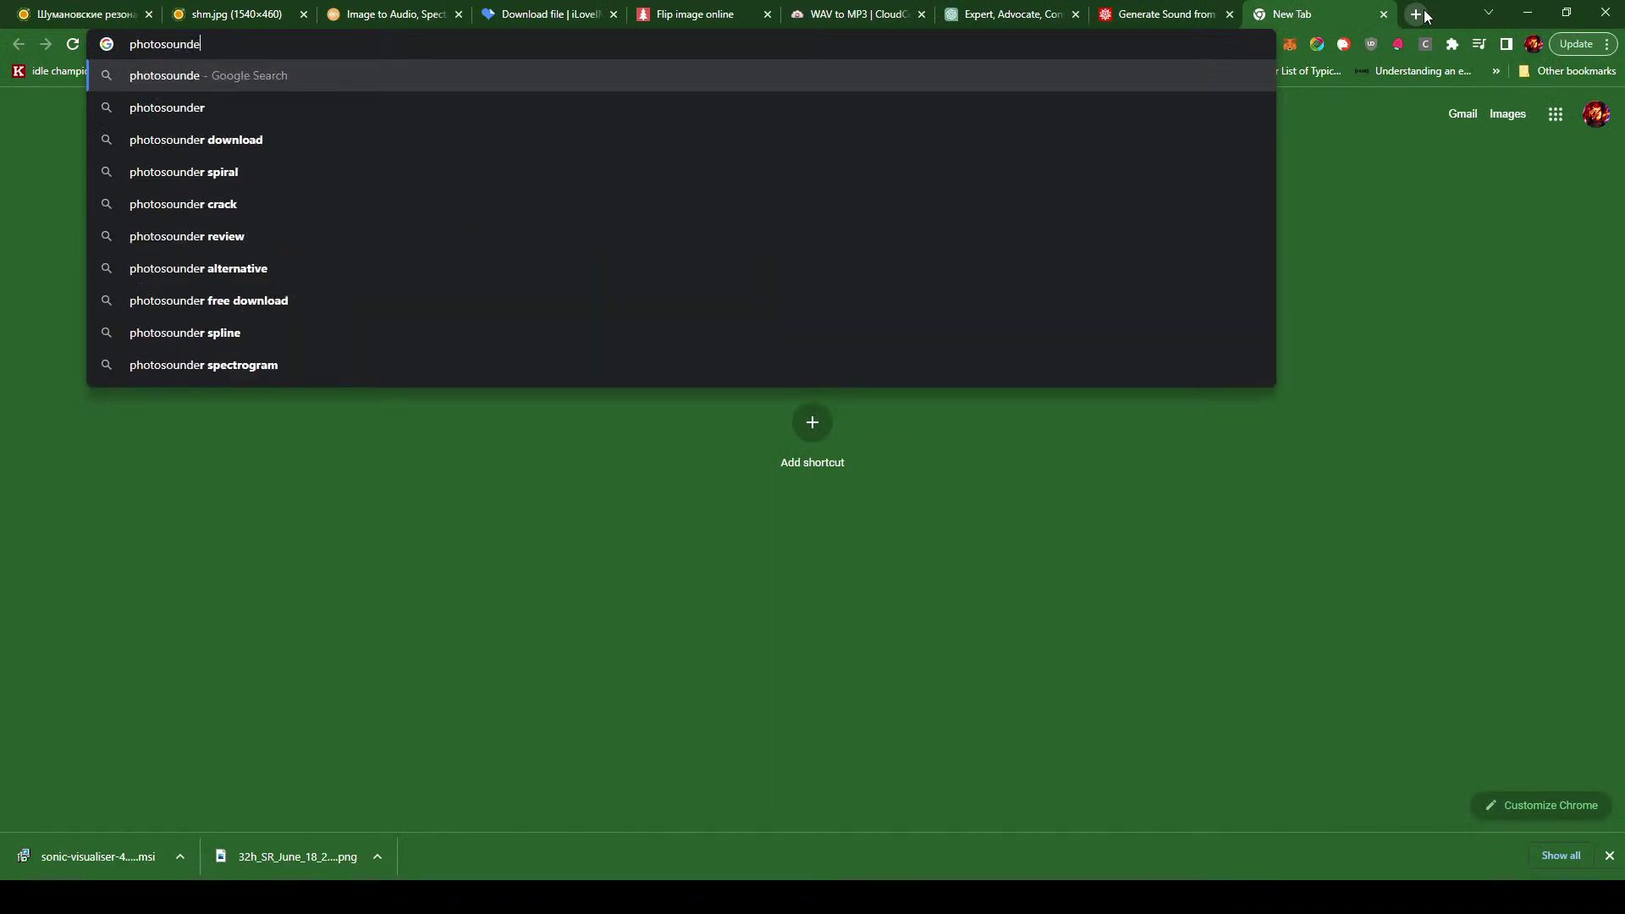
key("Return")
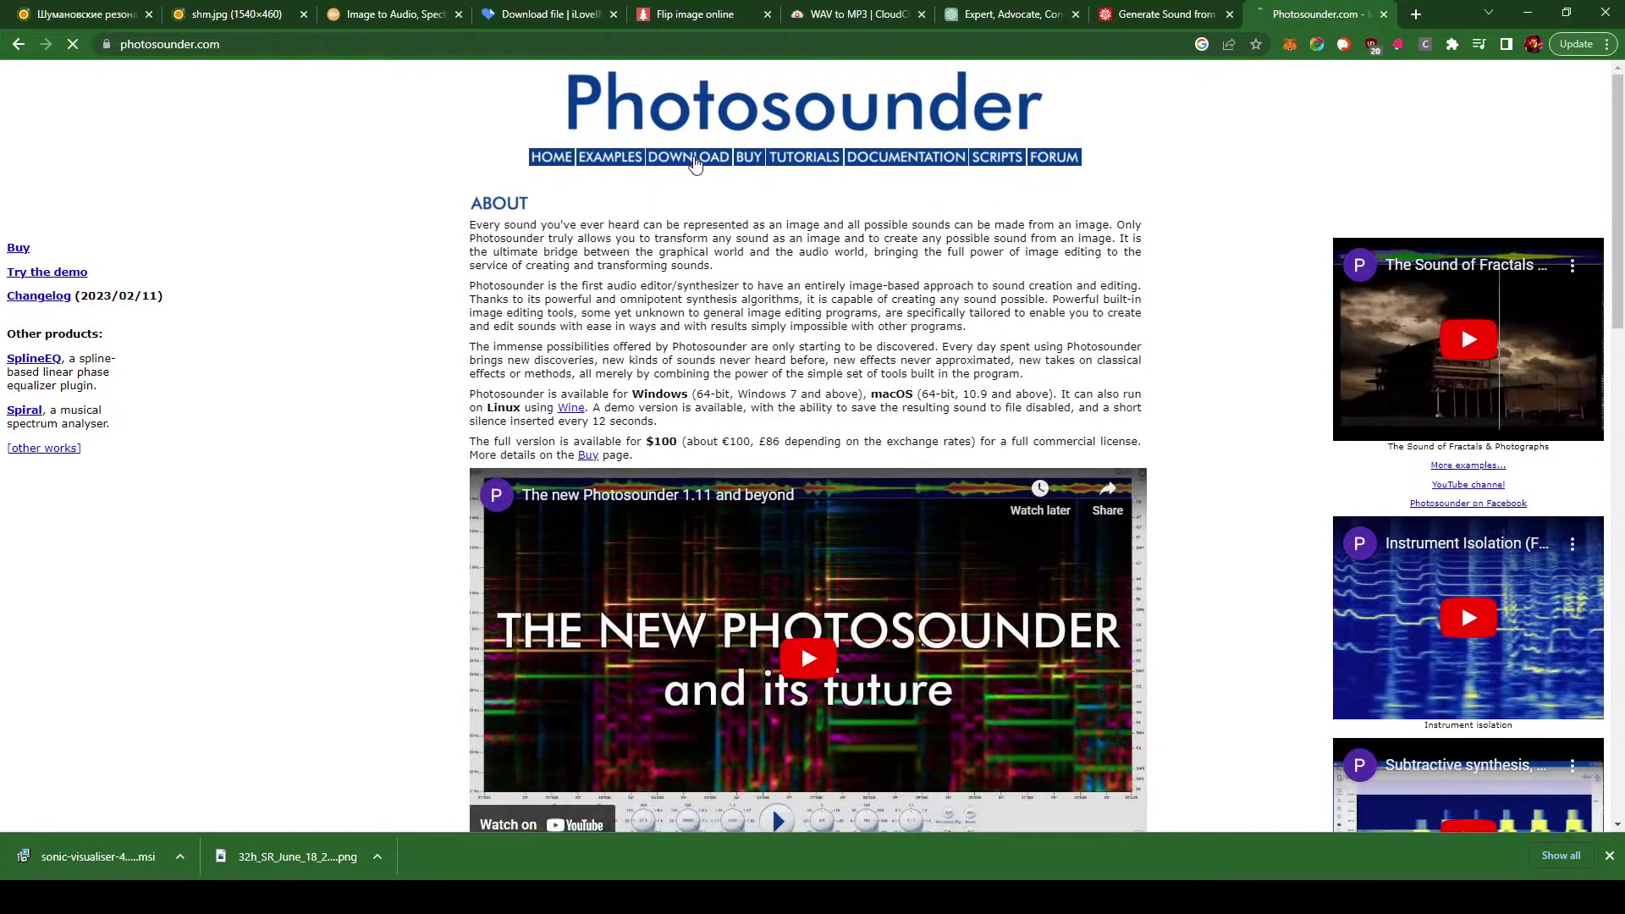
- Download the Photosounder 1.11 zip archive from the Photosounder site's download page and open it
left_click(694, 158)
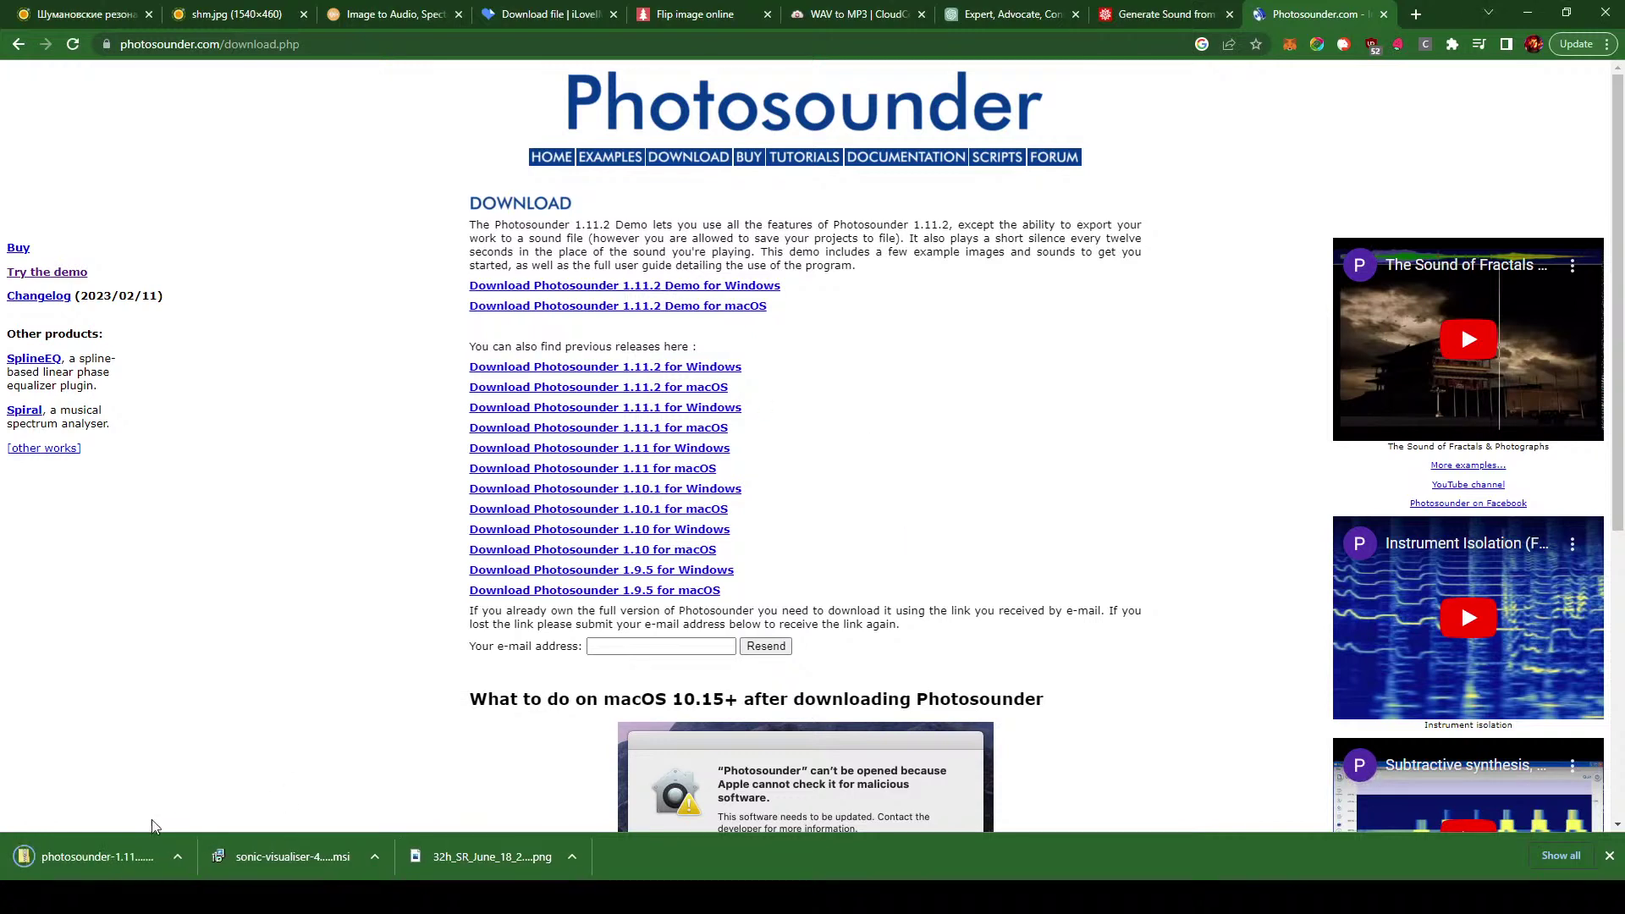
left_click(93, 858)
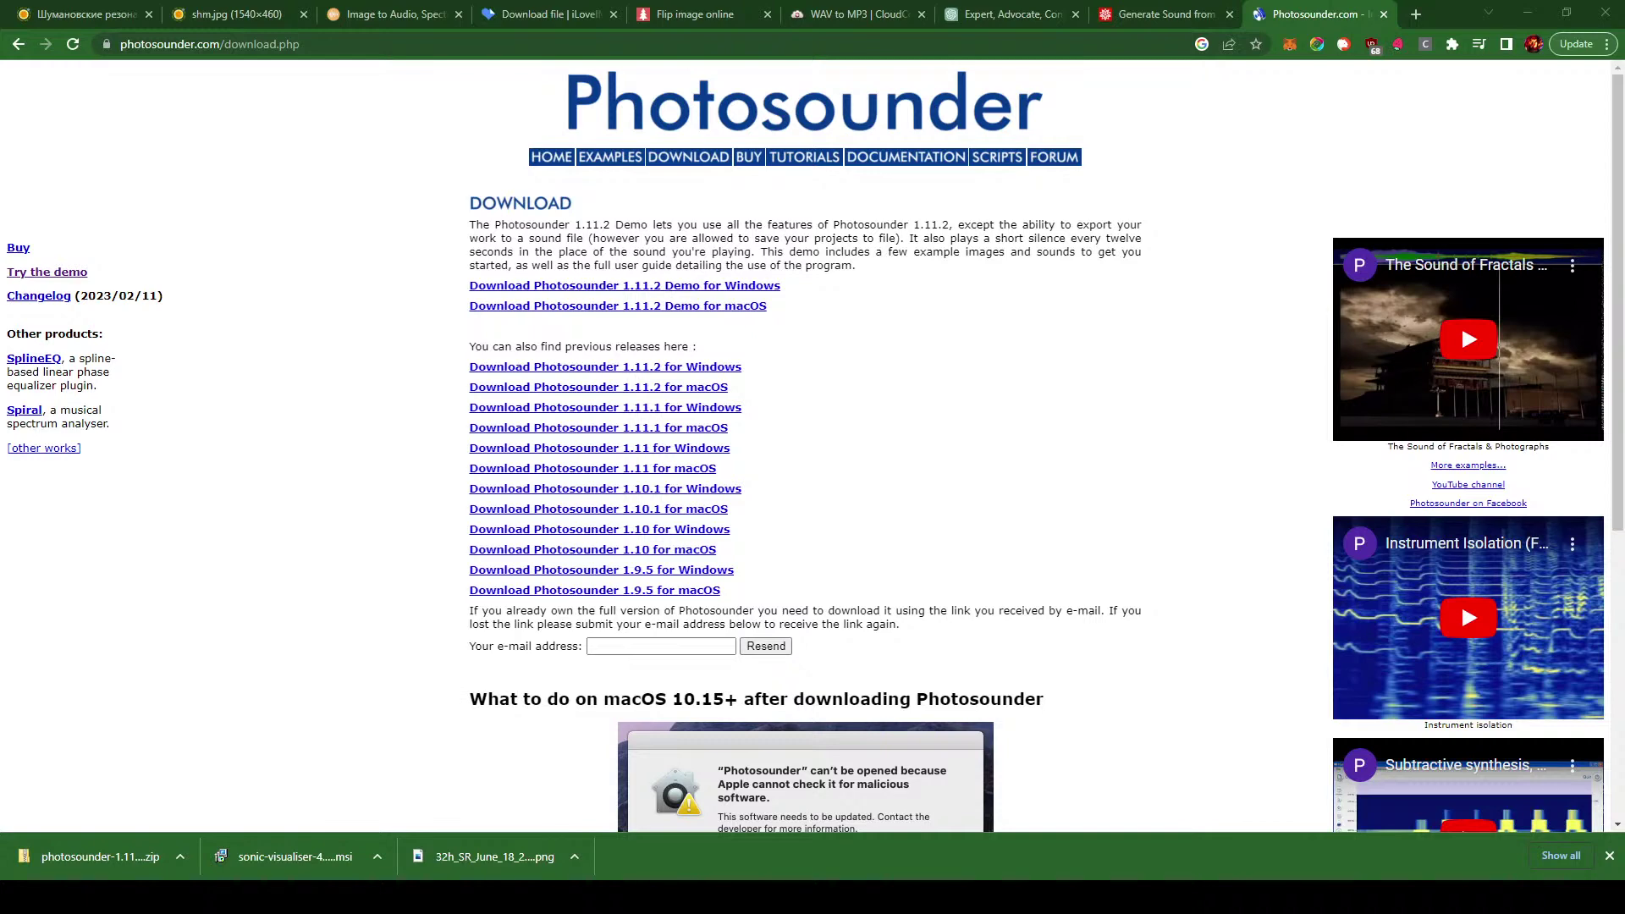
scroll(1461, 115, "down", 6)
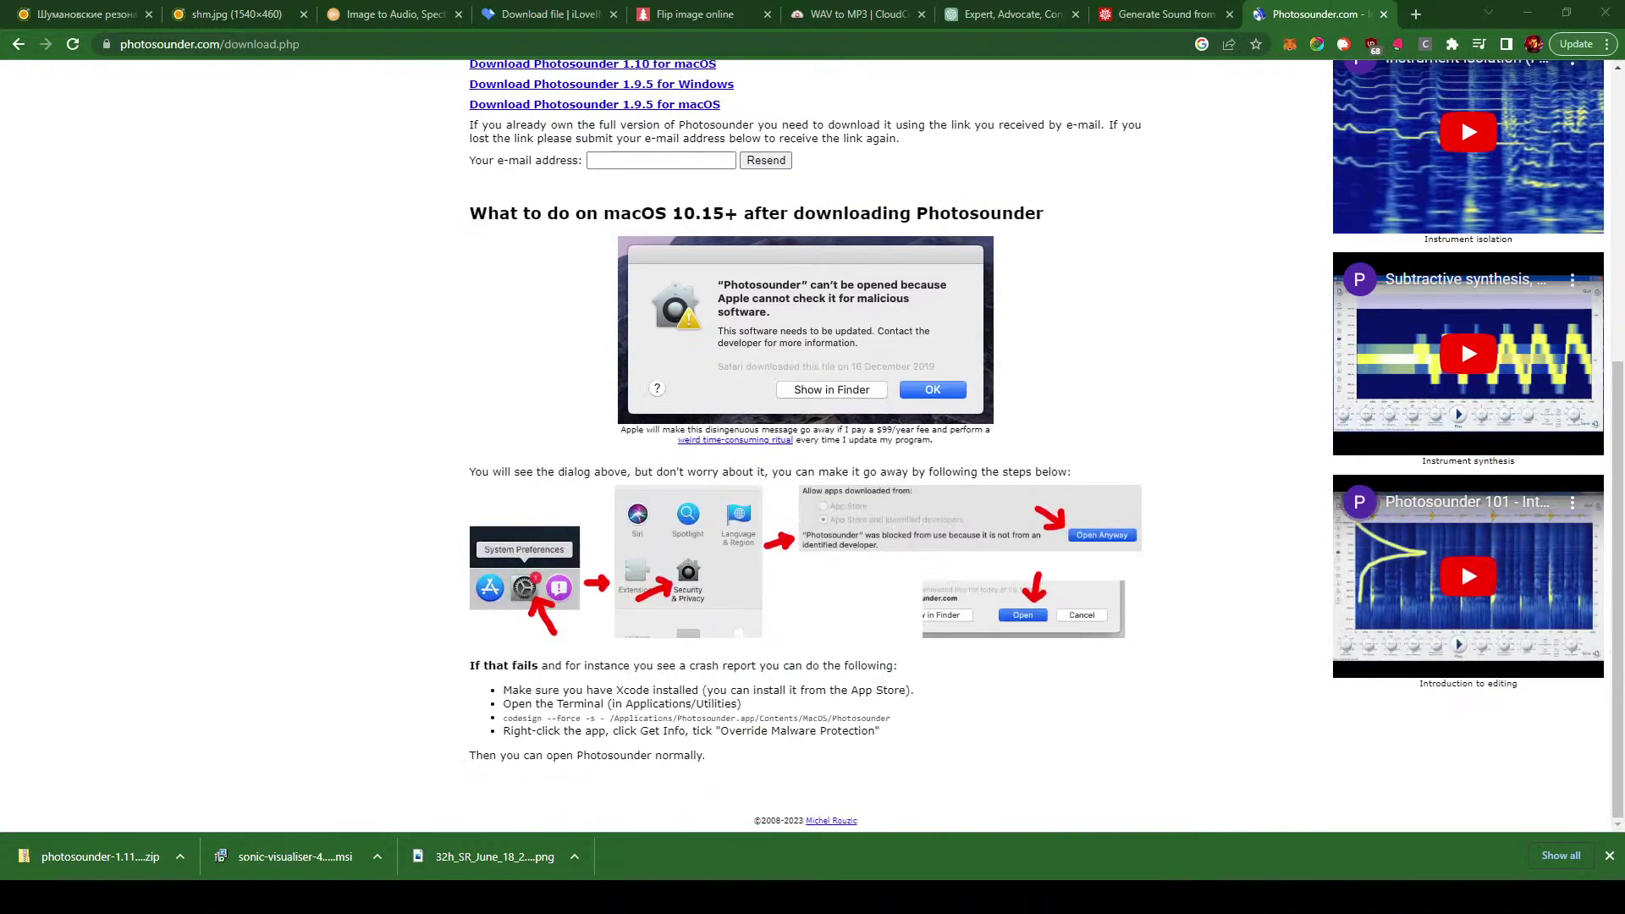
- Load 32h_SR_June_18_2023_flipped.png into Photosounder and play the first few seconds of the resulting sound
scroll(1461, 115, "up", 6)
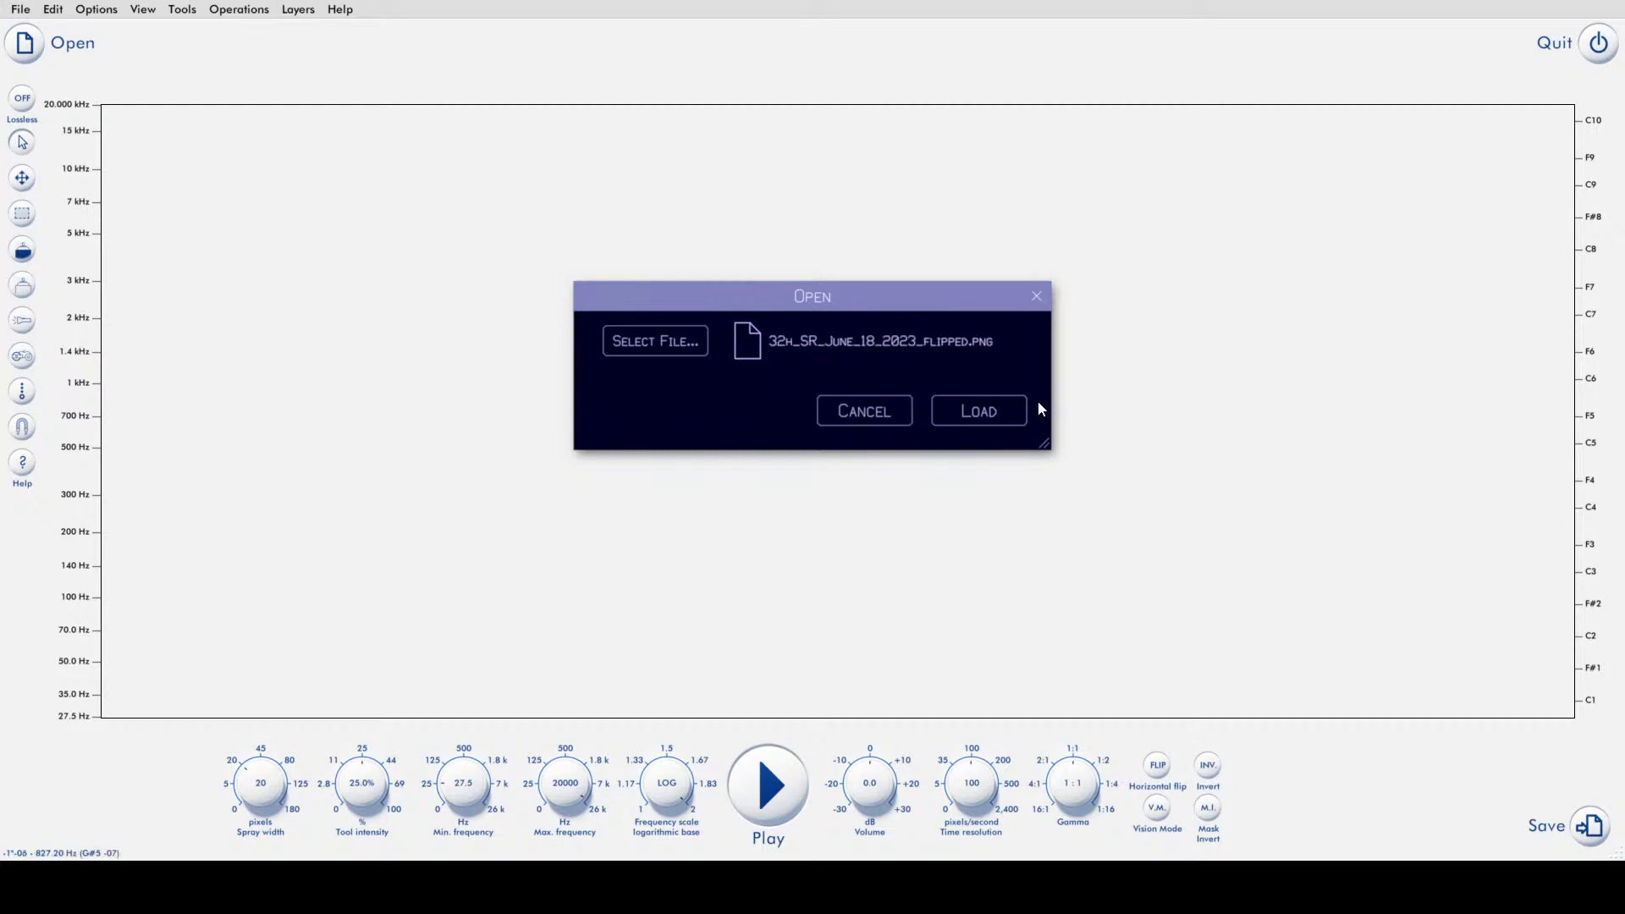
left_click(1012, 410)
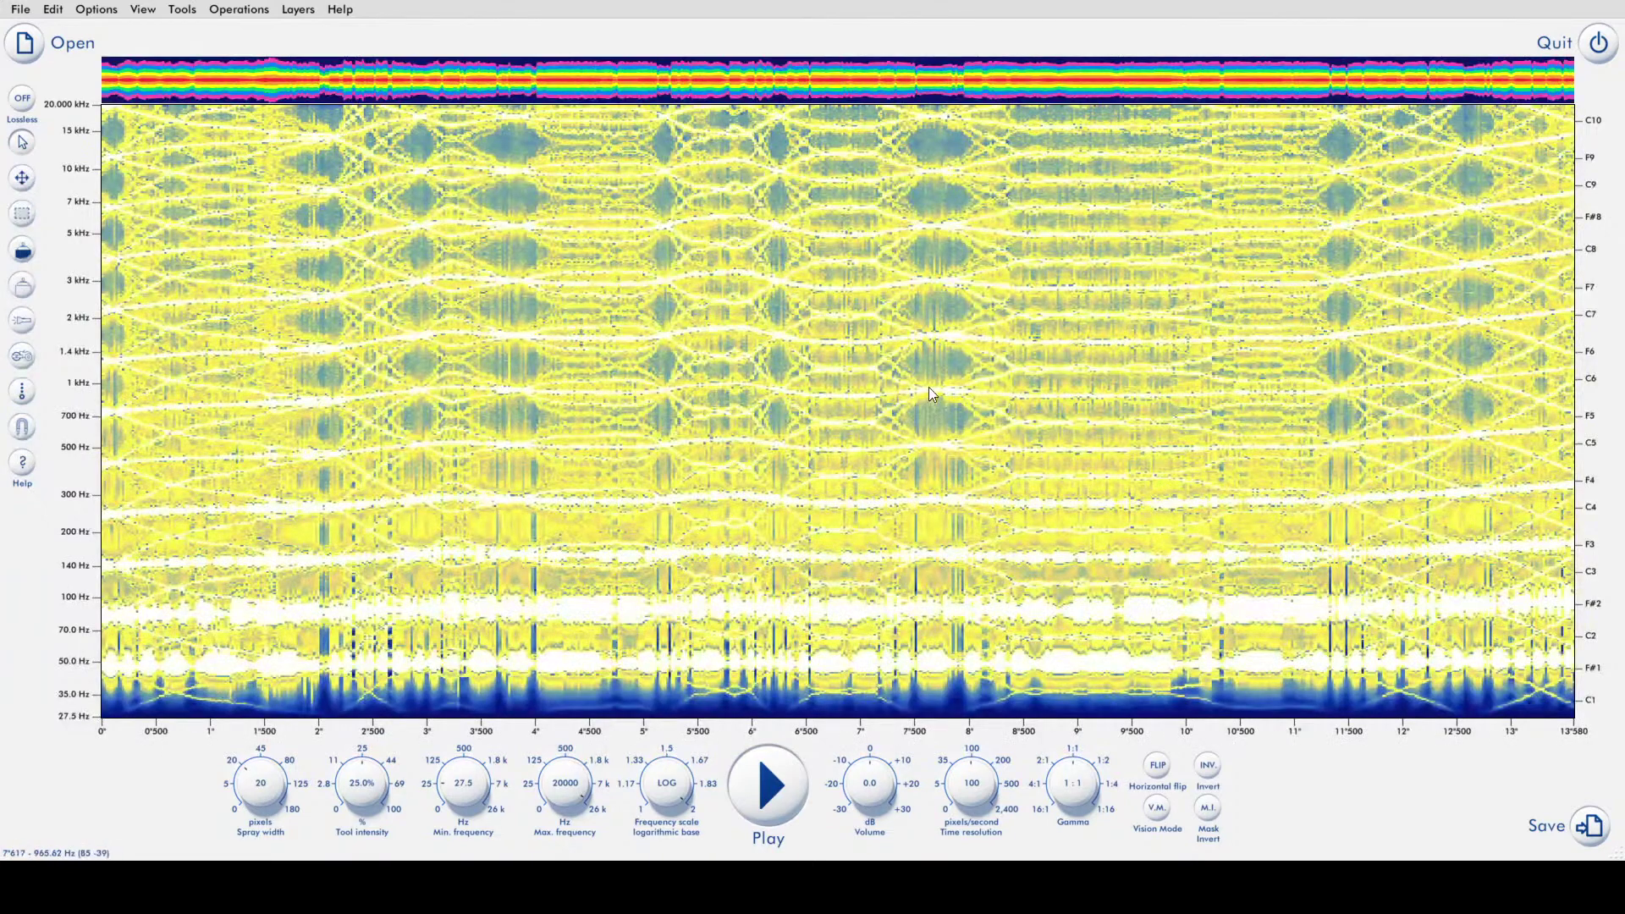
left_click(765, 796)
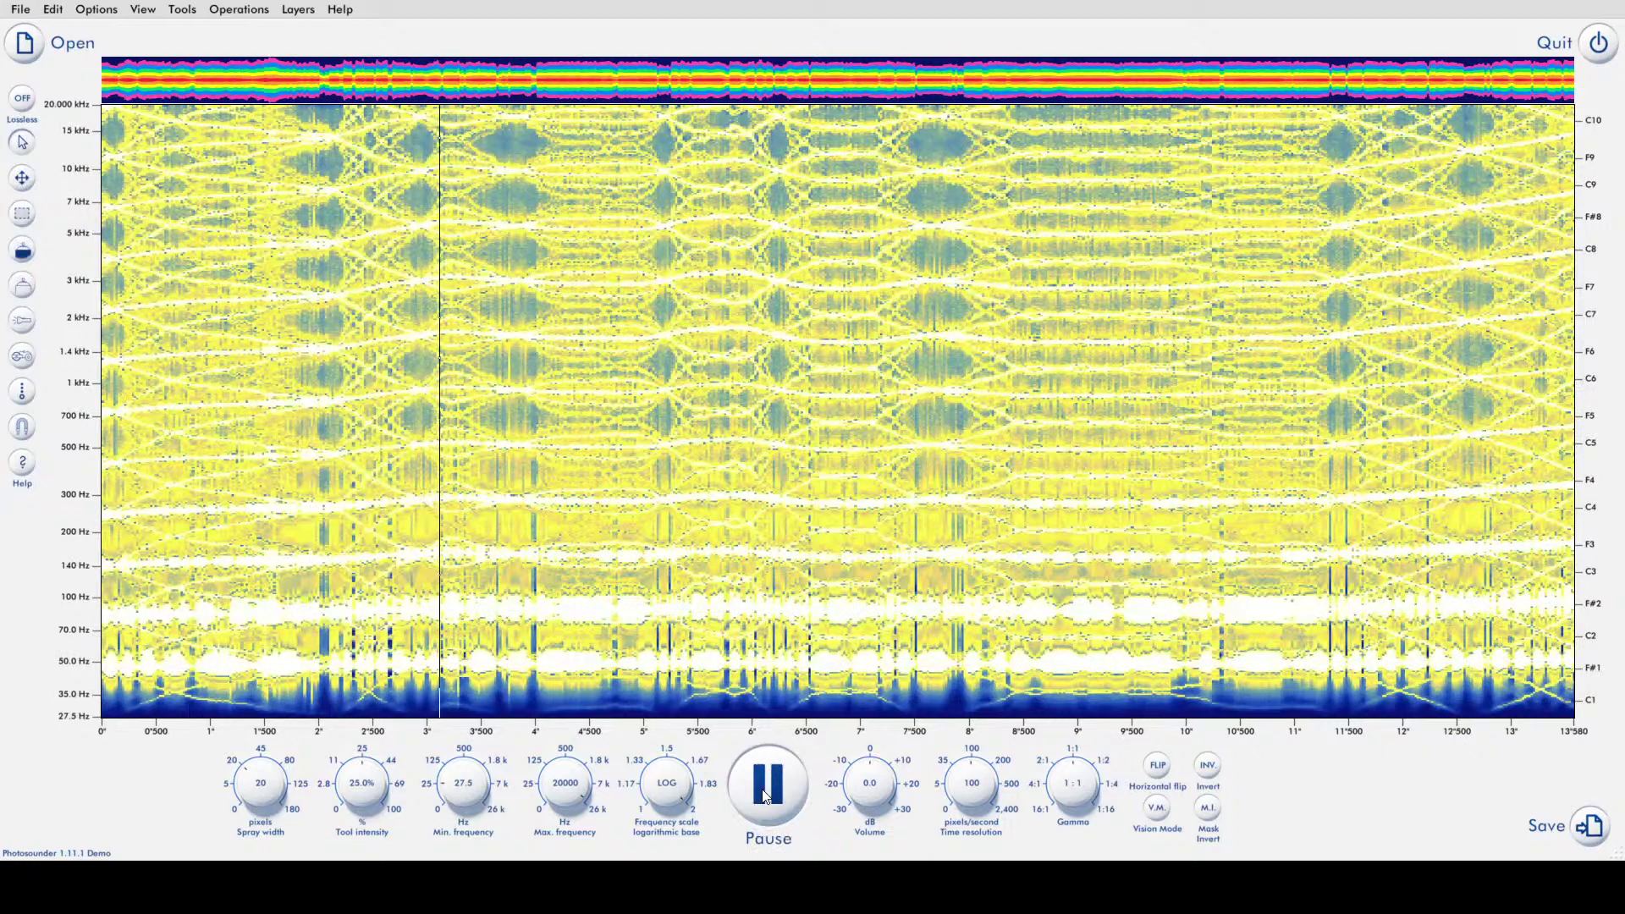
left_click(764, 797)
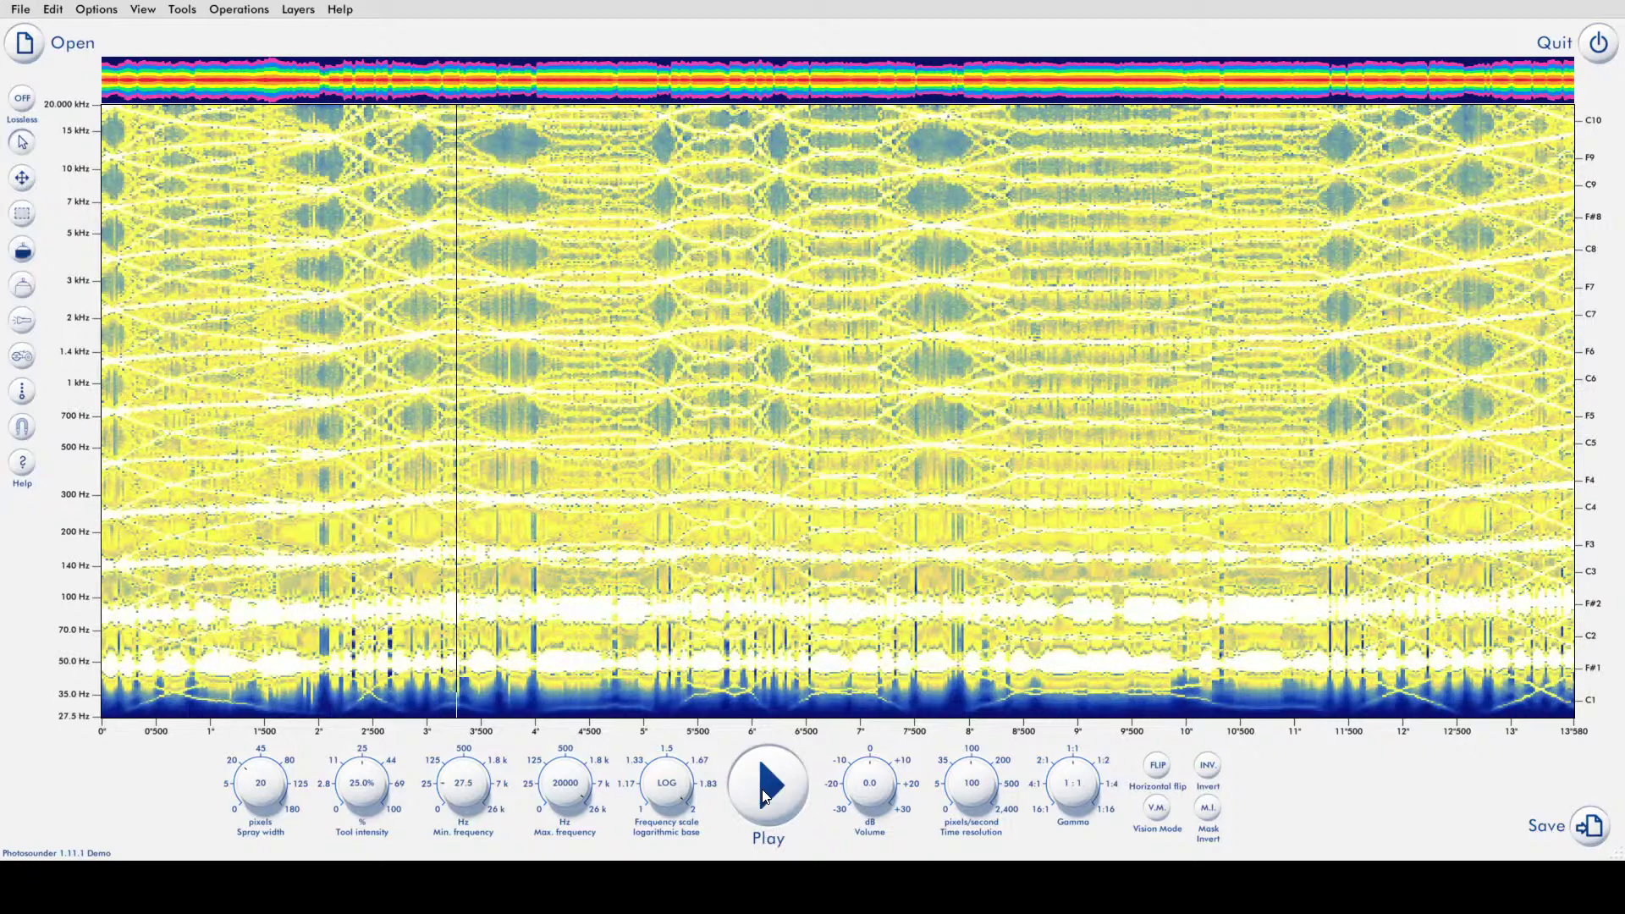
- Move the playback position back to the start of the spectrogram
right_click(131, 574)
right_click(195, 576)
right_click(104, 574)
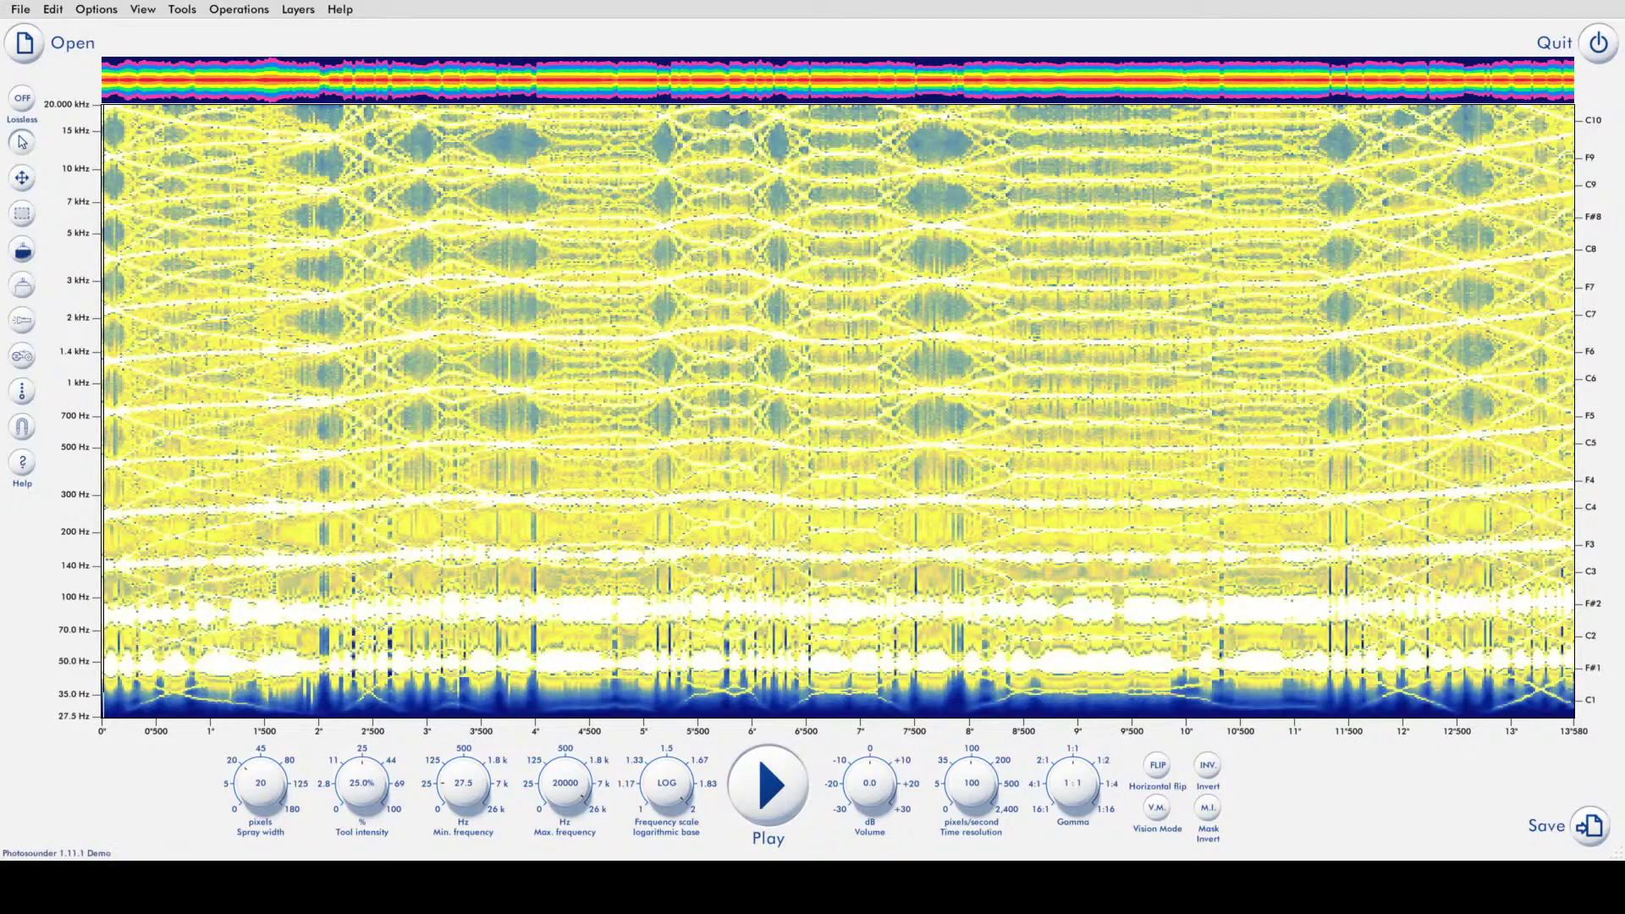
- Check the available audio drivers and set the audio output device to Realtek Digital Output (Realtek(R) Audio)
left_click(87, 12)
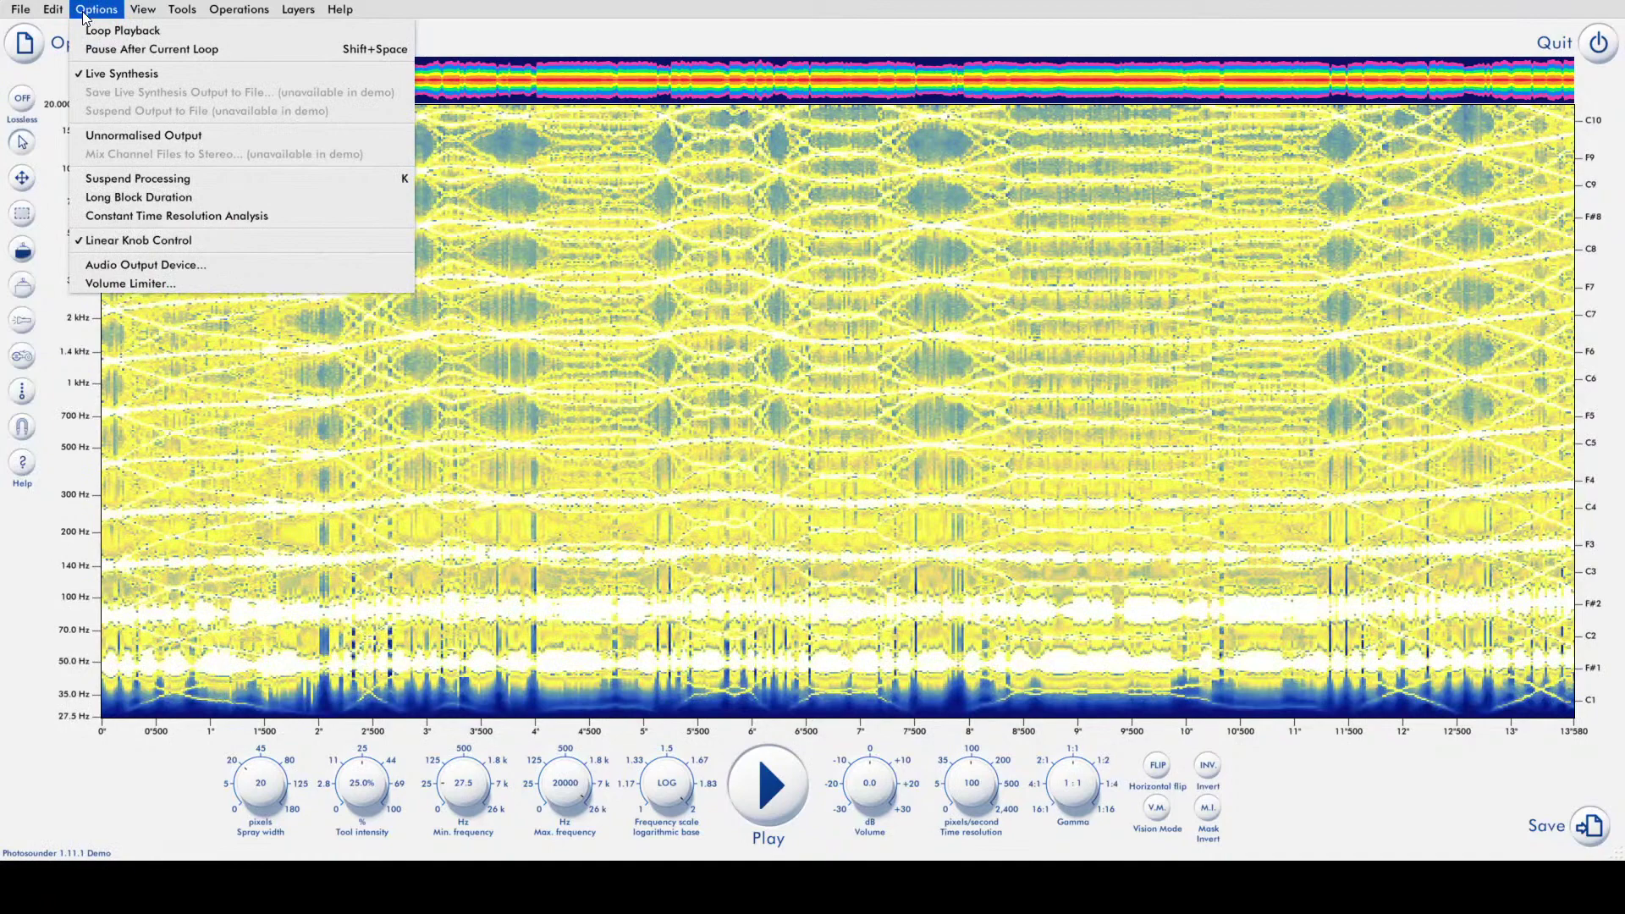
left_click(216, 266)
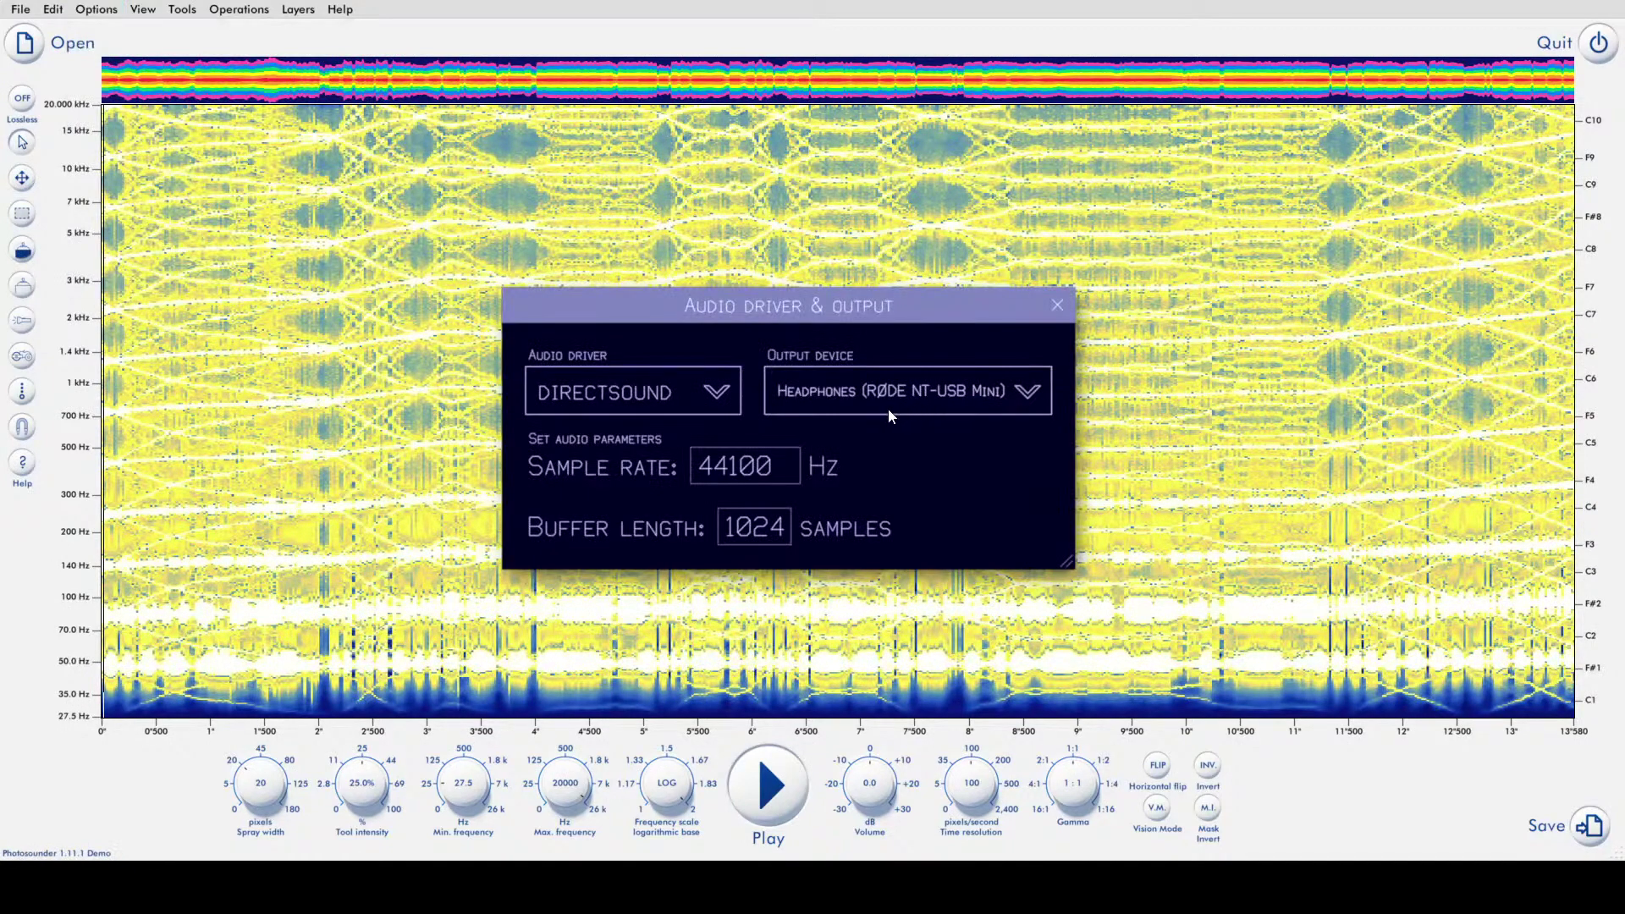
left_click(676, 405)
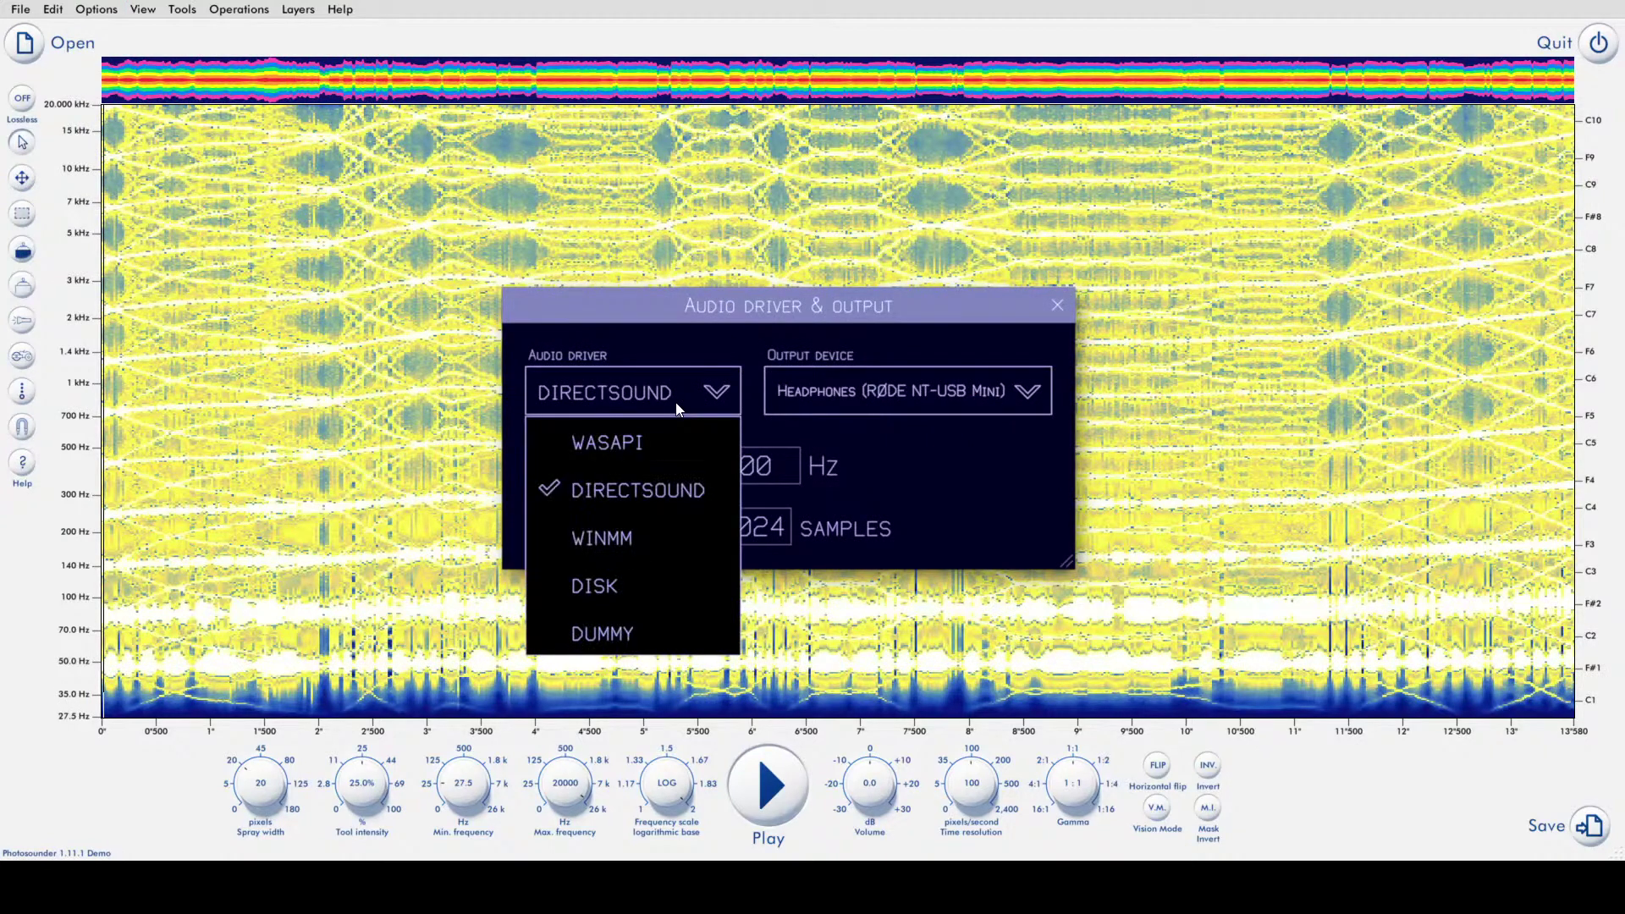
left_click(676, 403)
left_click(942, 406)
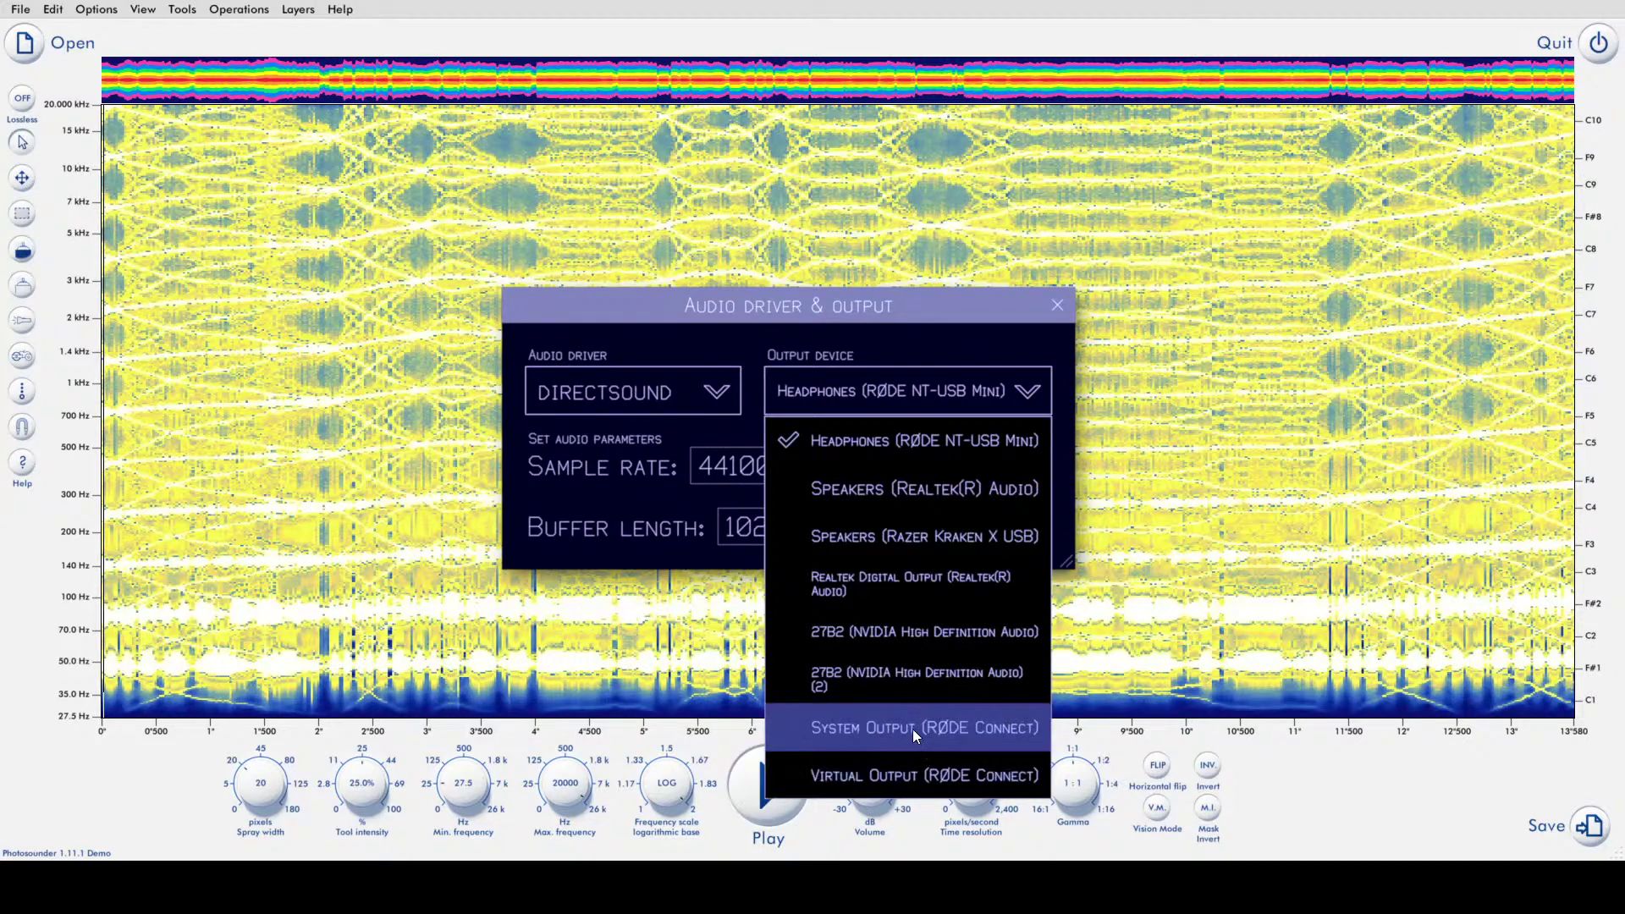
left_click(901, 584)
left_click(1058, 306)
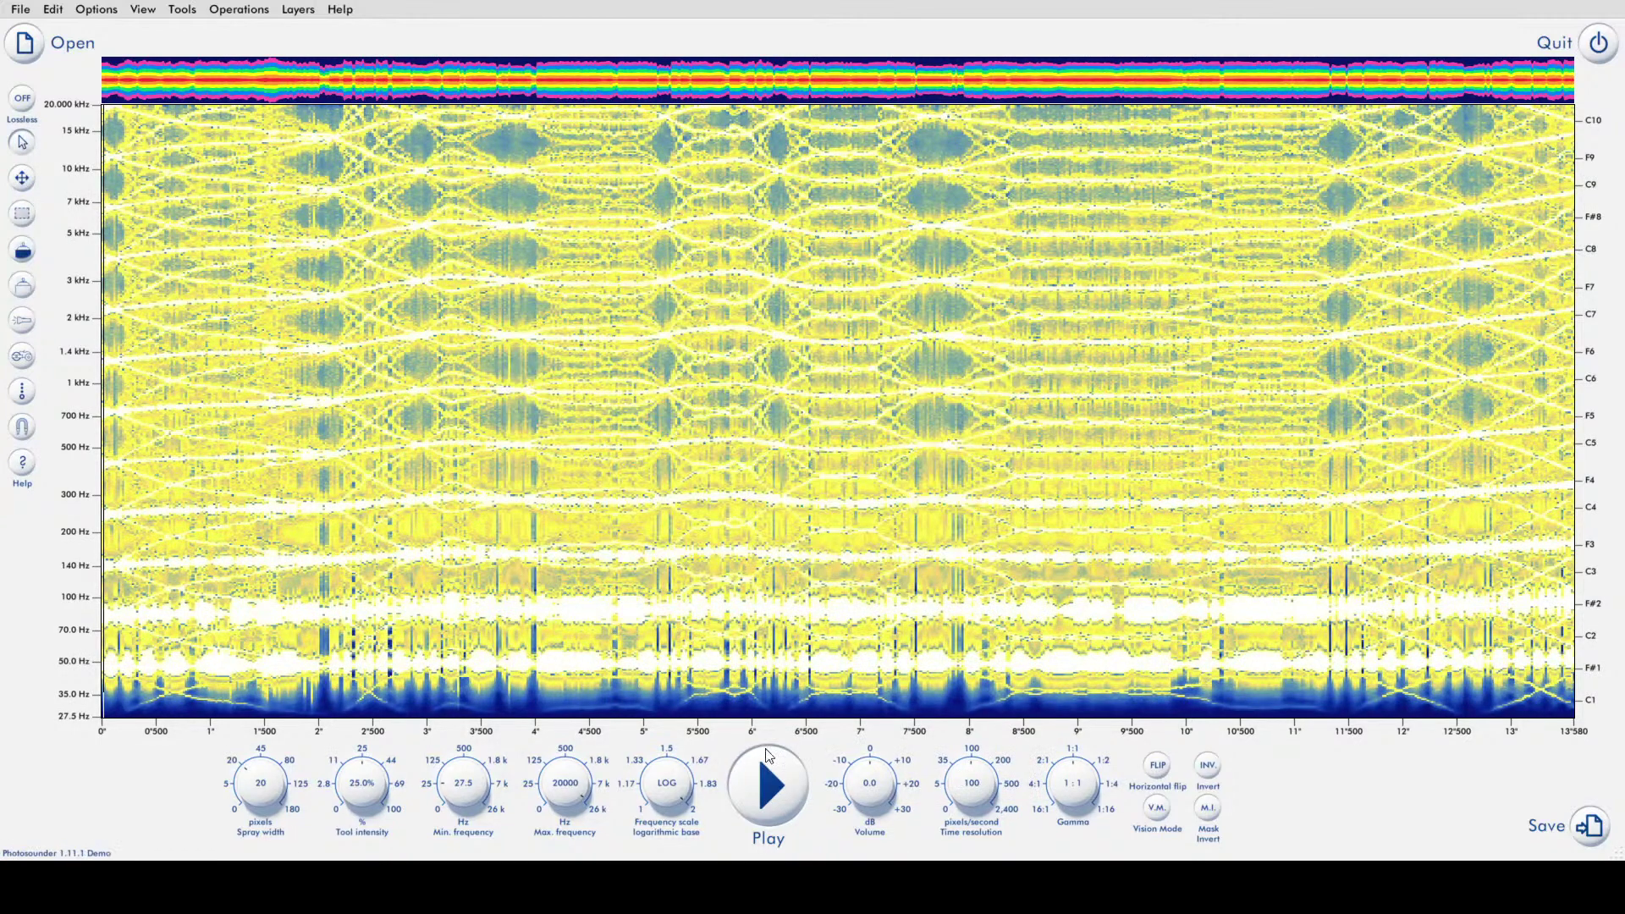
- Play and pause the loaded spectrogram repeatedly to listen to how it sounds
left_click(787, 777)
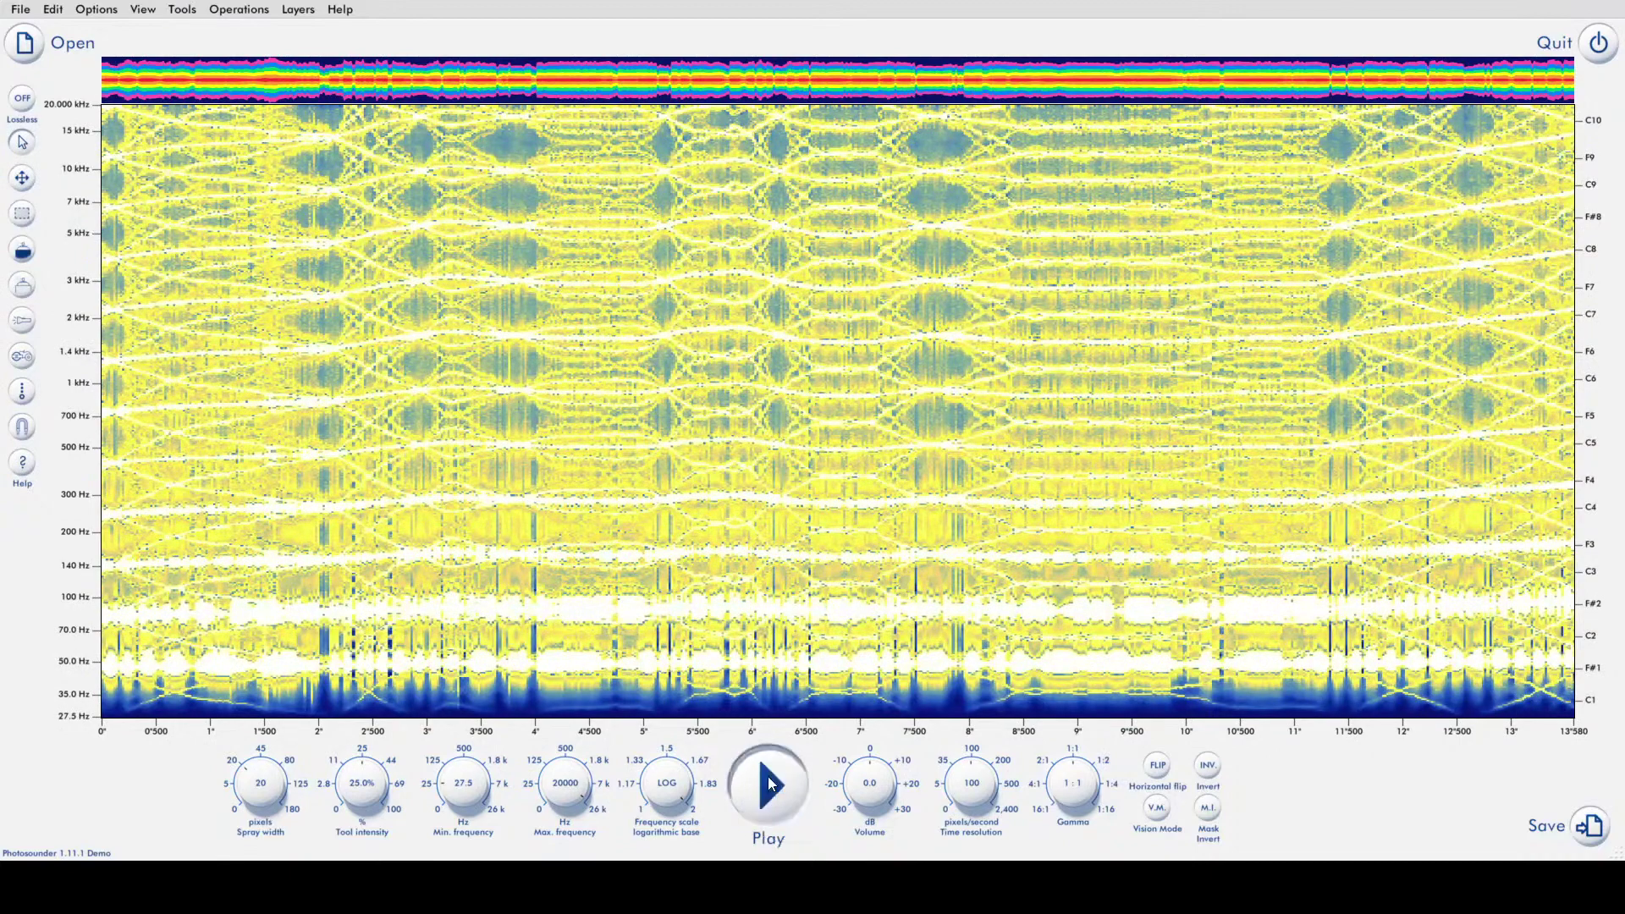
left_click(770, 783)
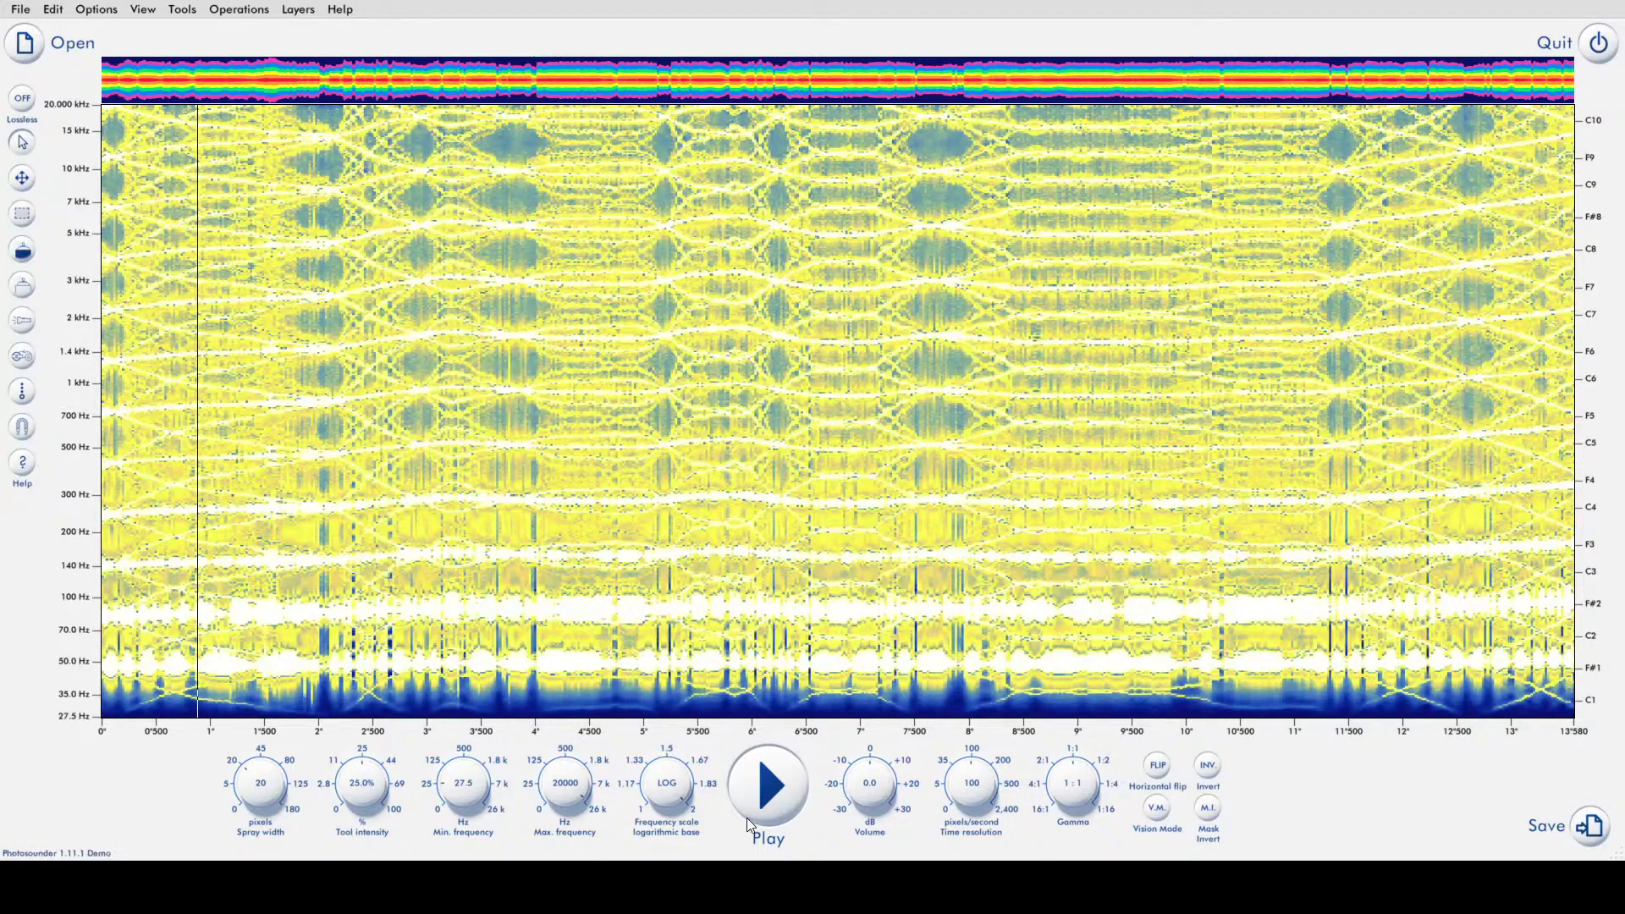
left_click(770, 785)
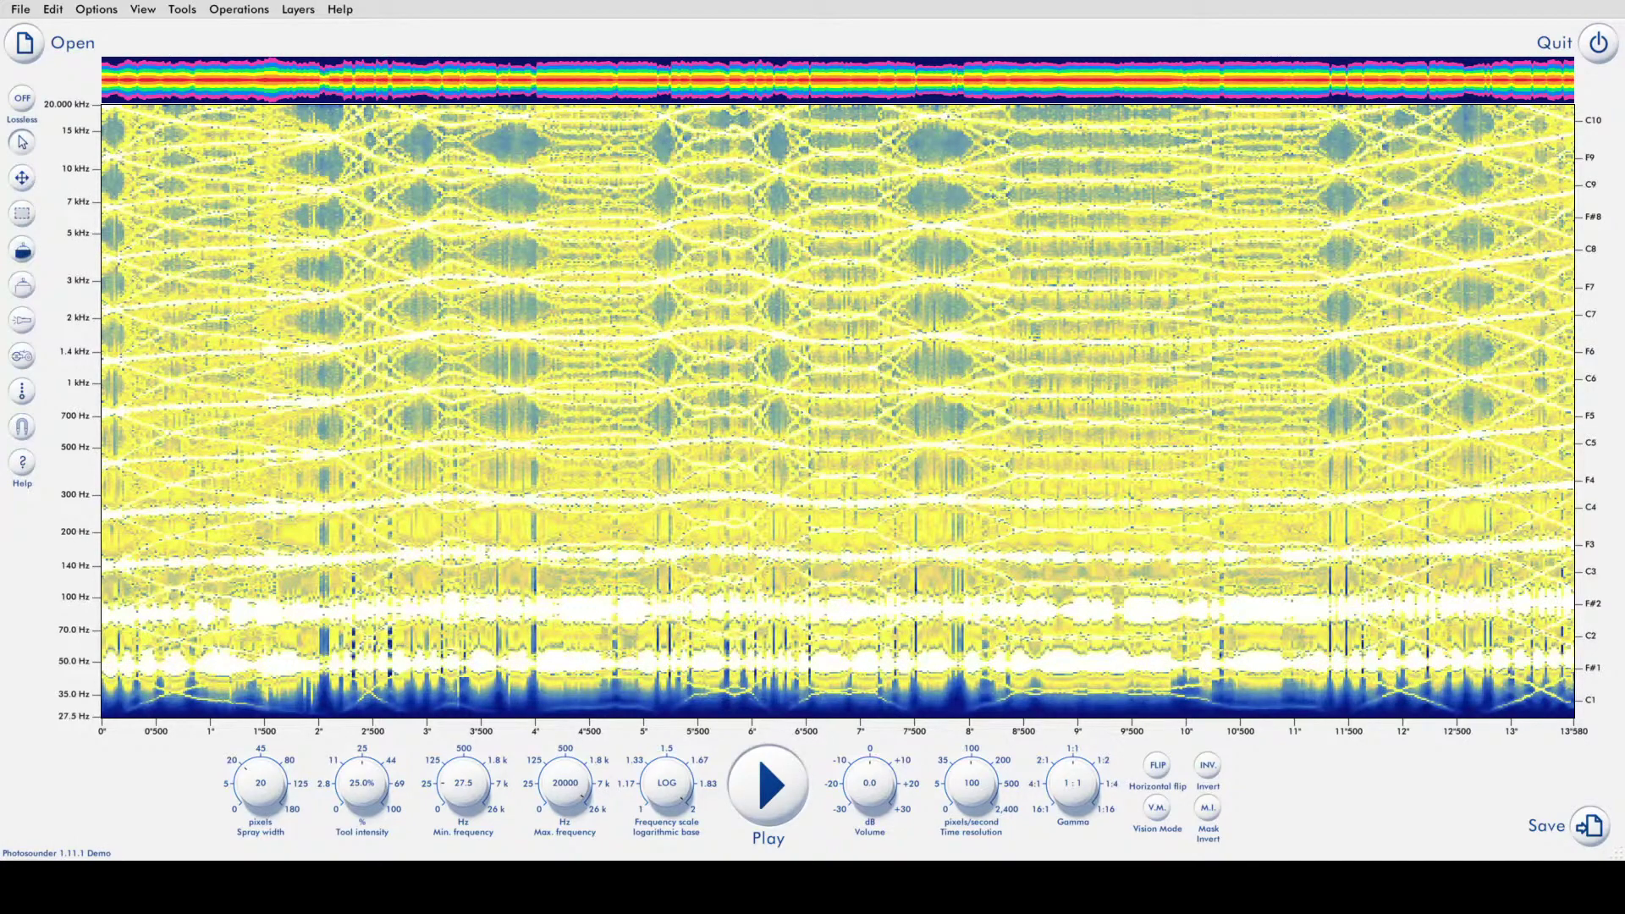
left_click(765, 784)
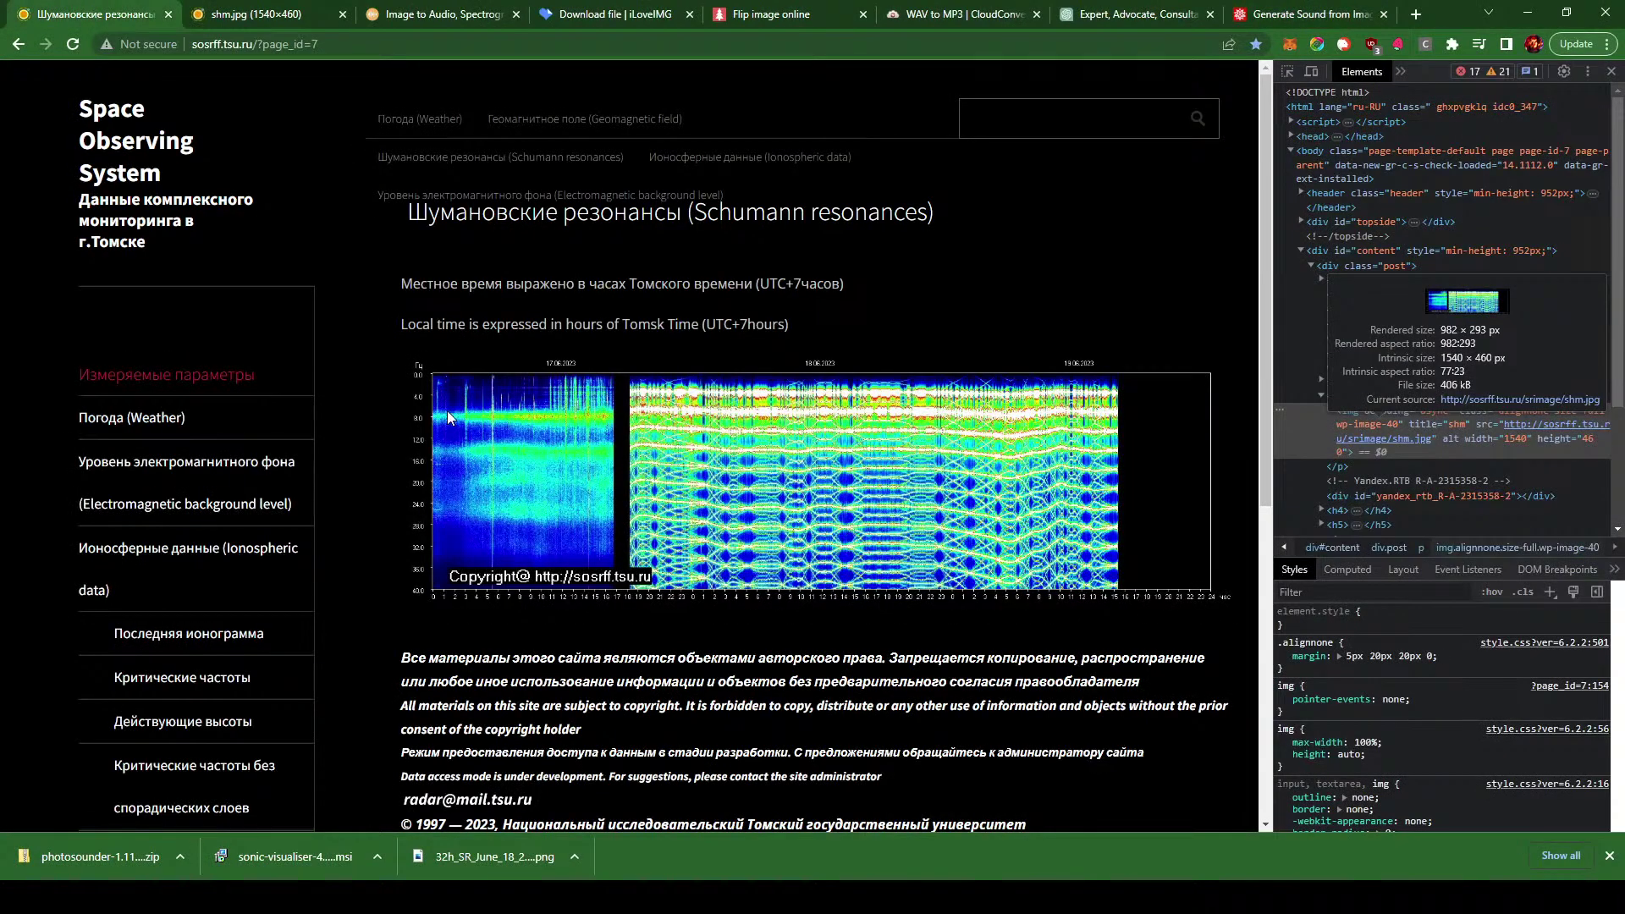
- Switch to the browser and examine an enlarged view of the original Schumann resonance spectrogram, shm.jpg
left_click(252, 16)
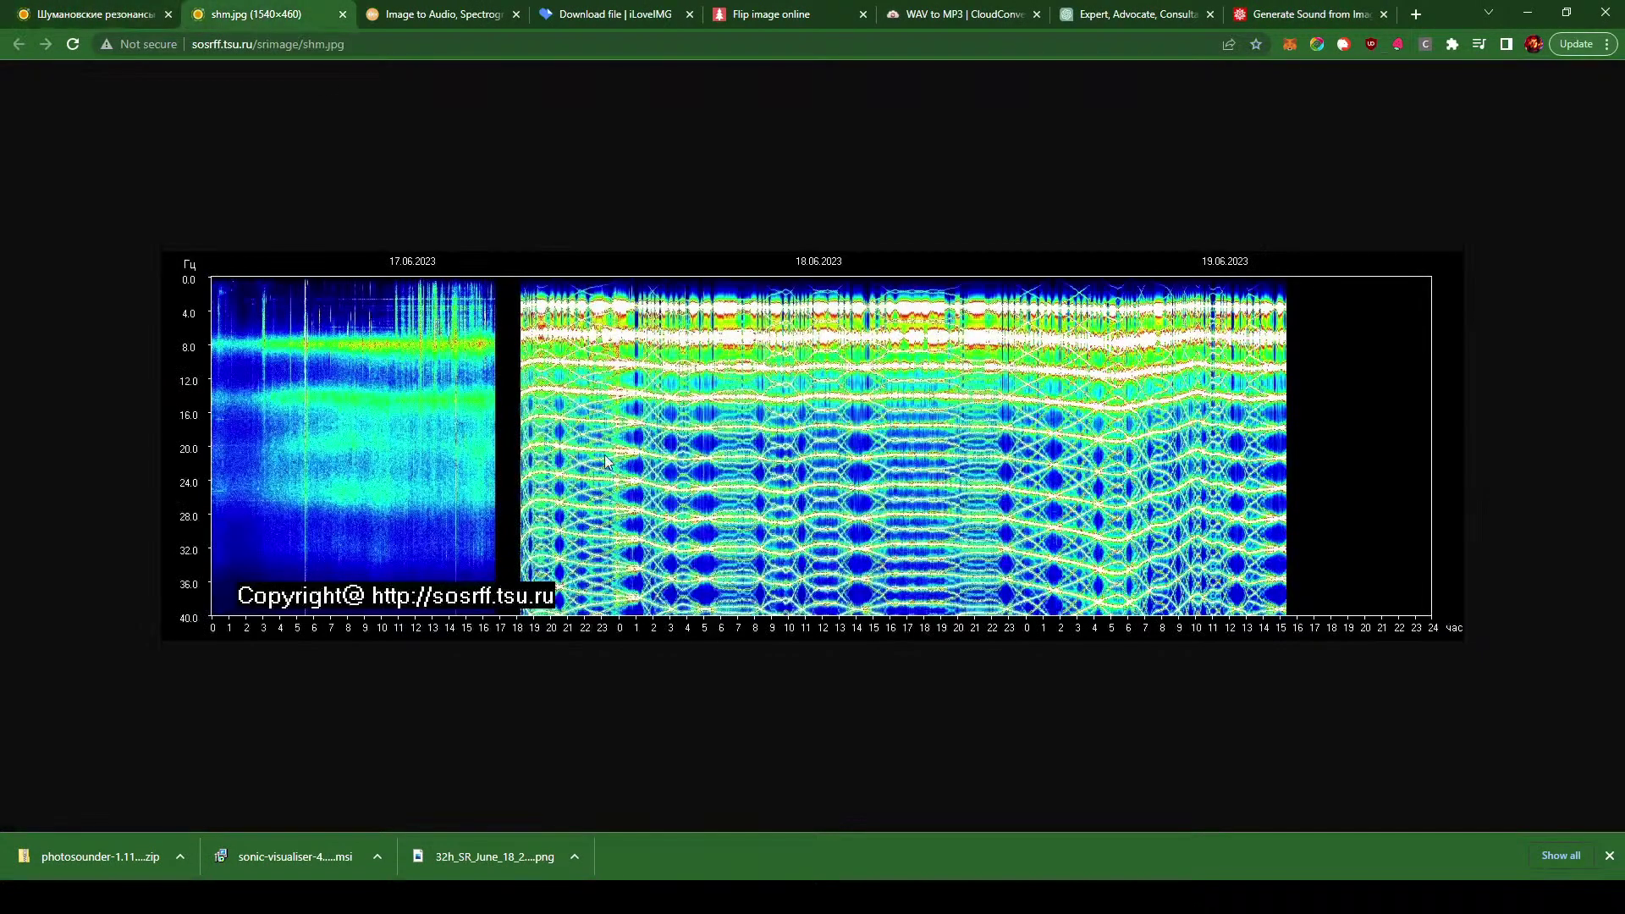
key("ctrl+plus")
key("ctrl+plus")
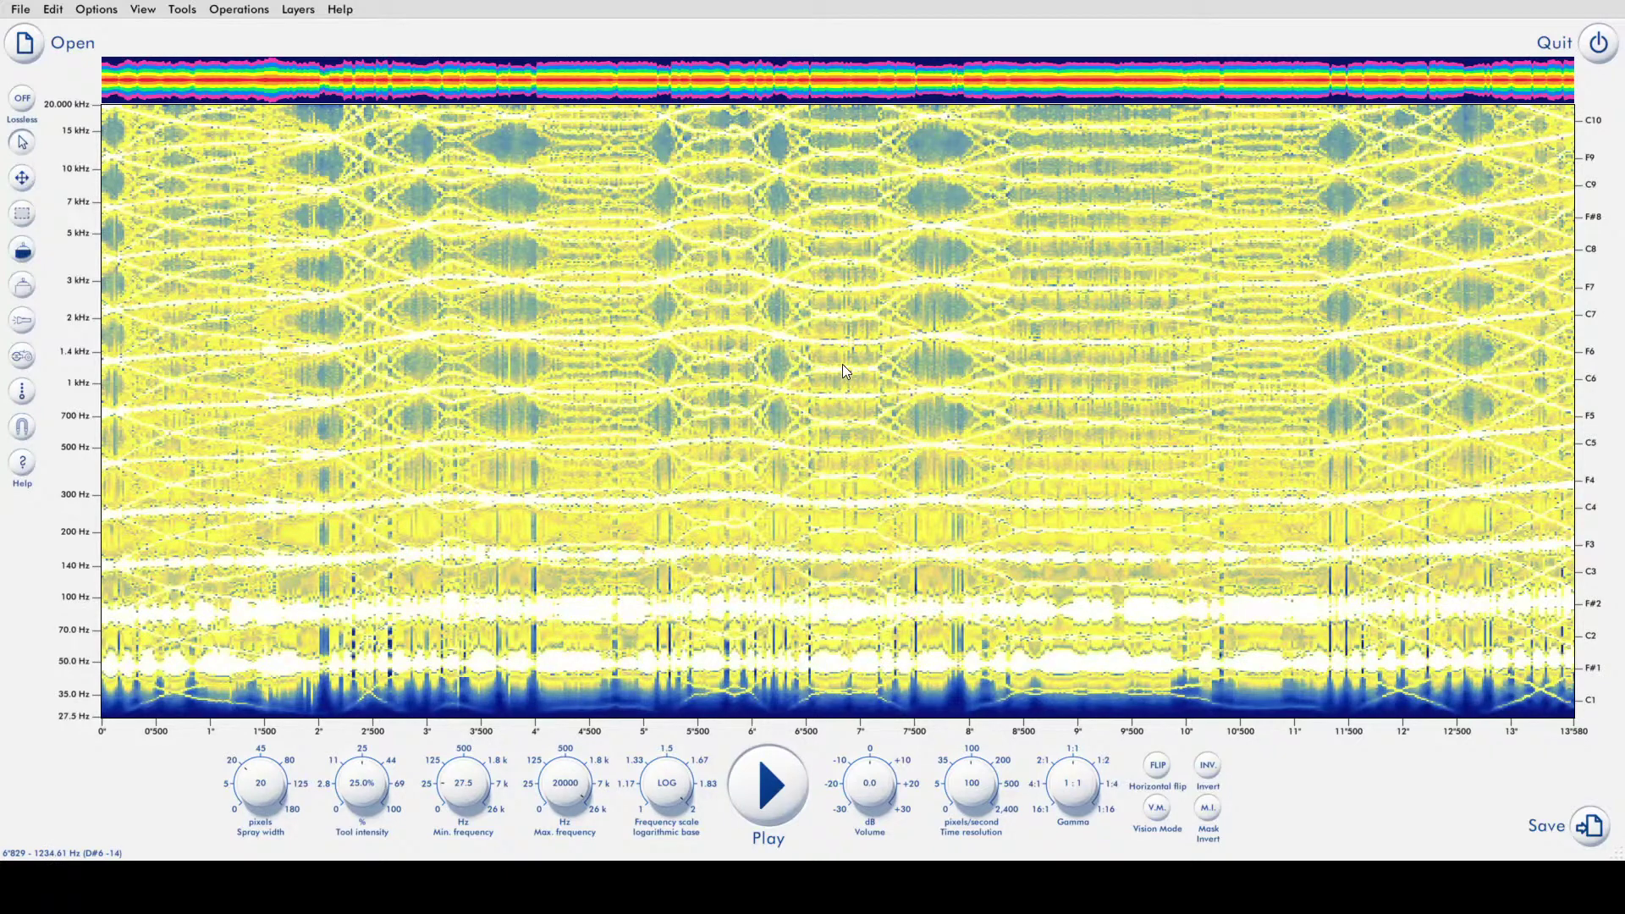
- Return to Photosounder and enable the Harmonics Modifier
left_click(102, 12)
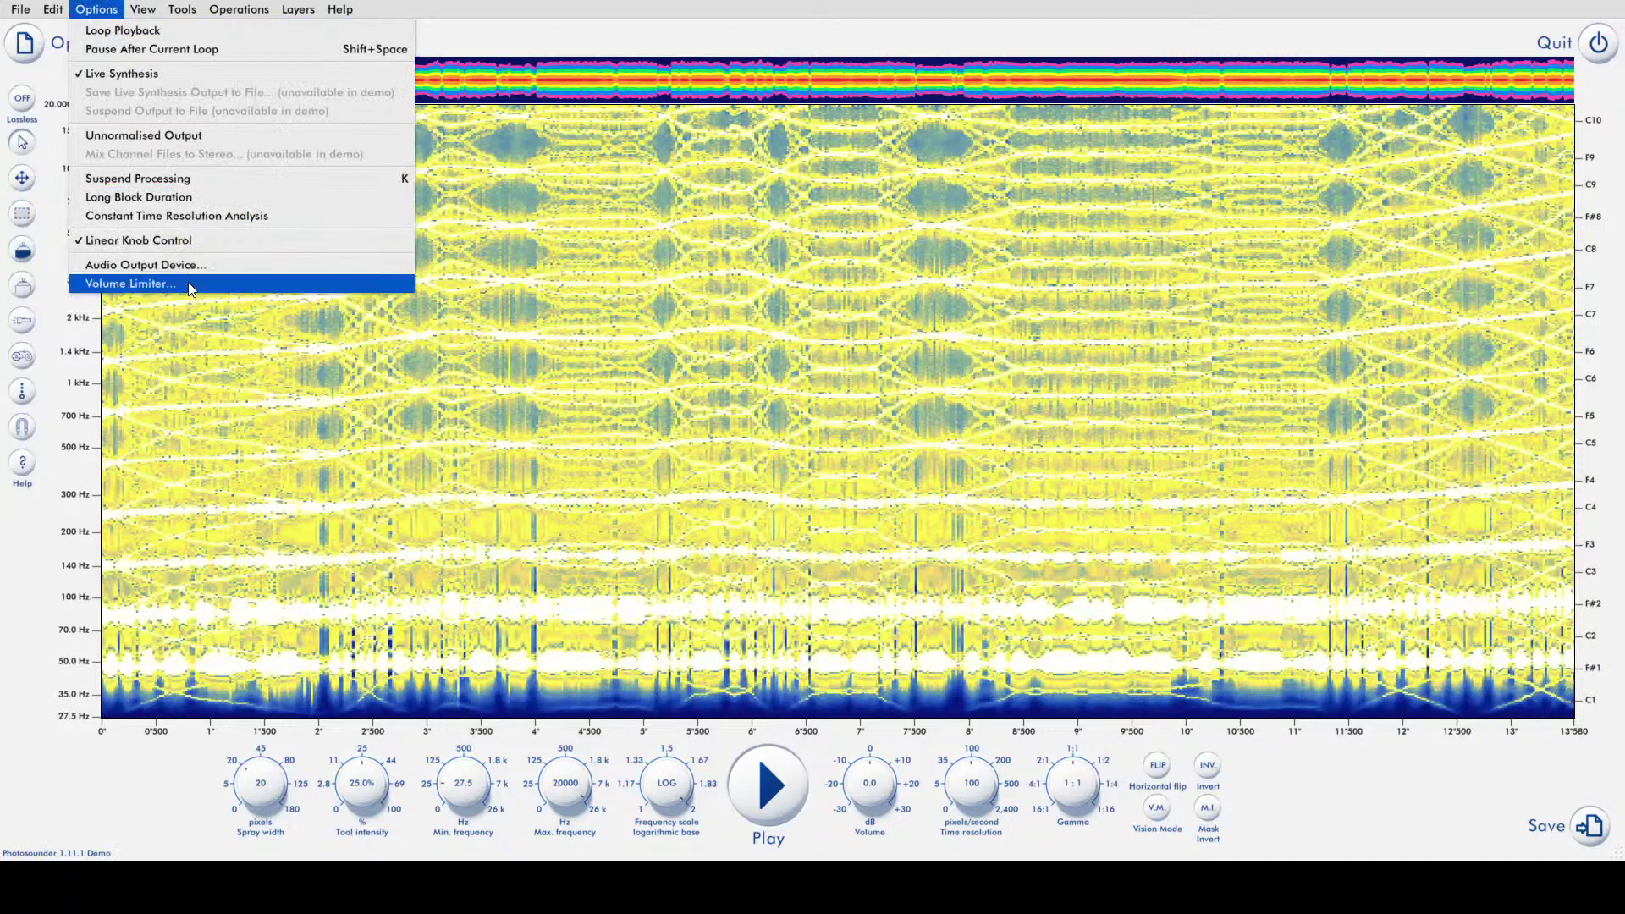
mouse_move(180, 10)
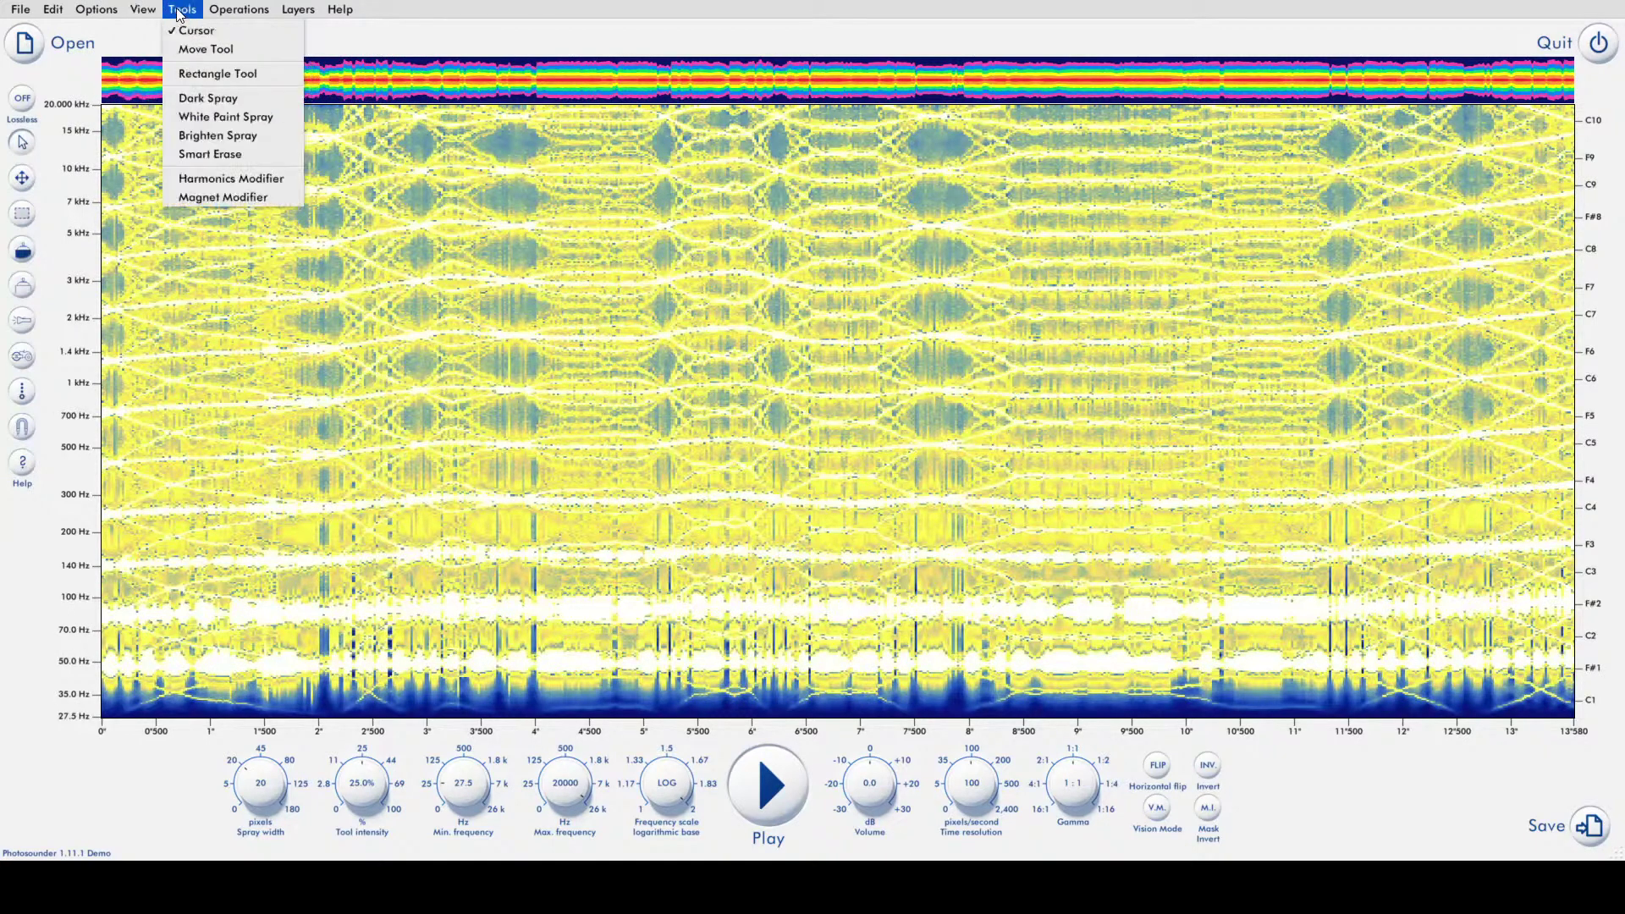
left_click(264, 181)
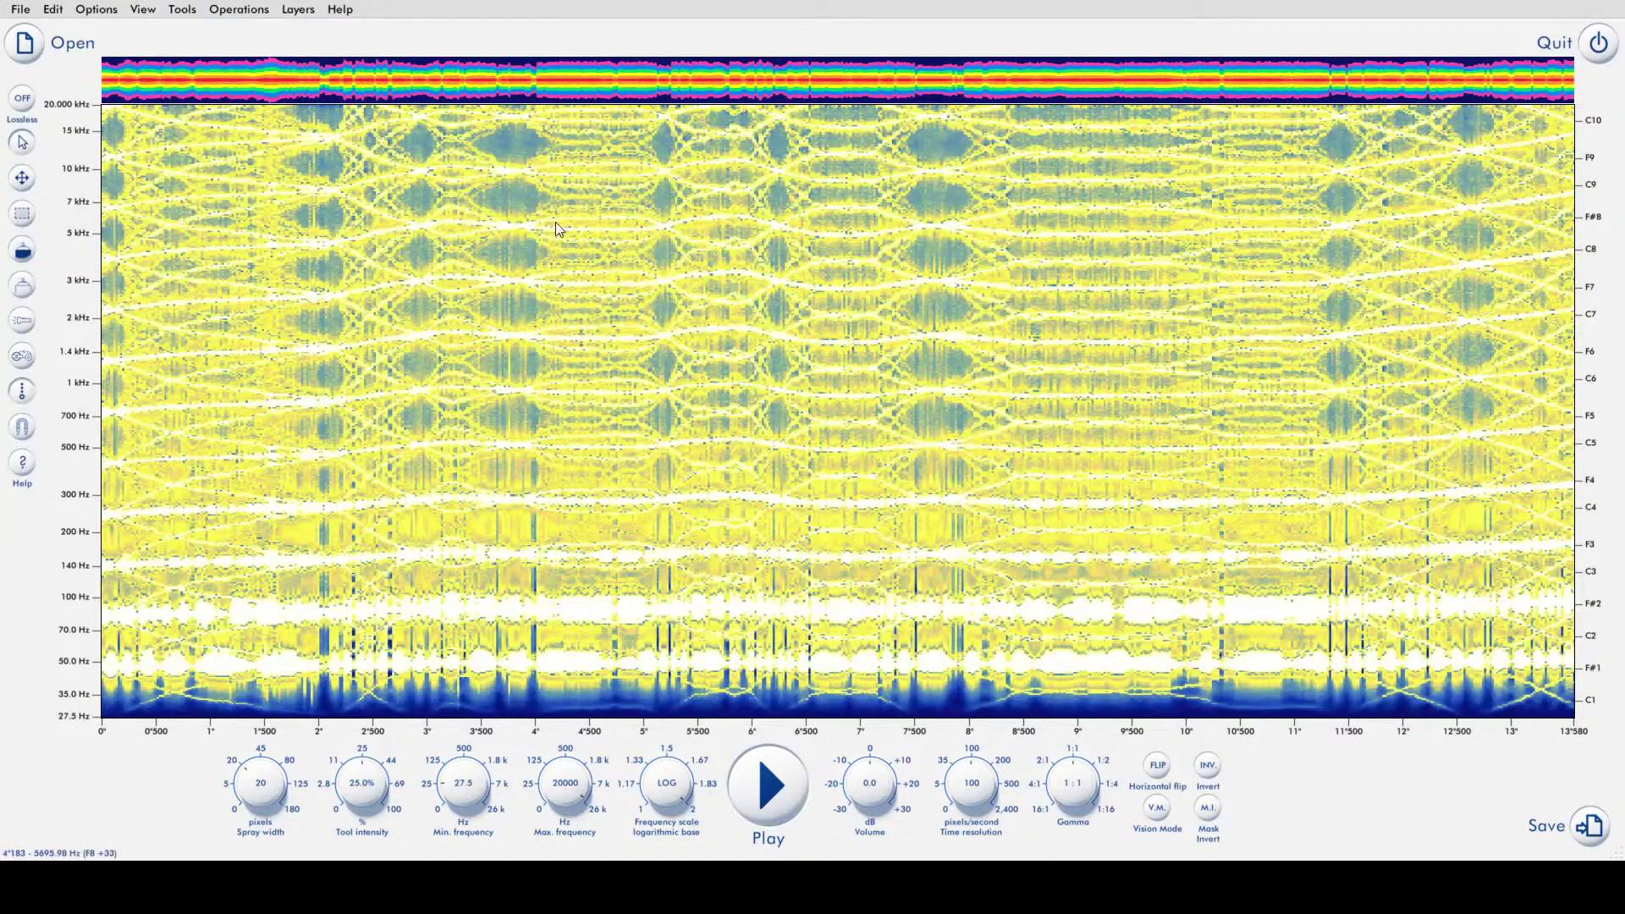
- Apply Vertical Normalisation to the spectrogram and play a few seconds of the result
left_click(188, 12)
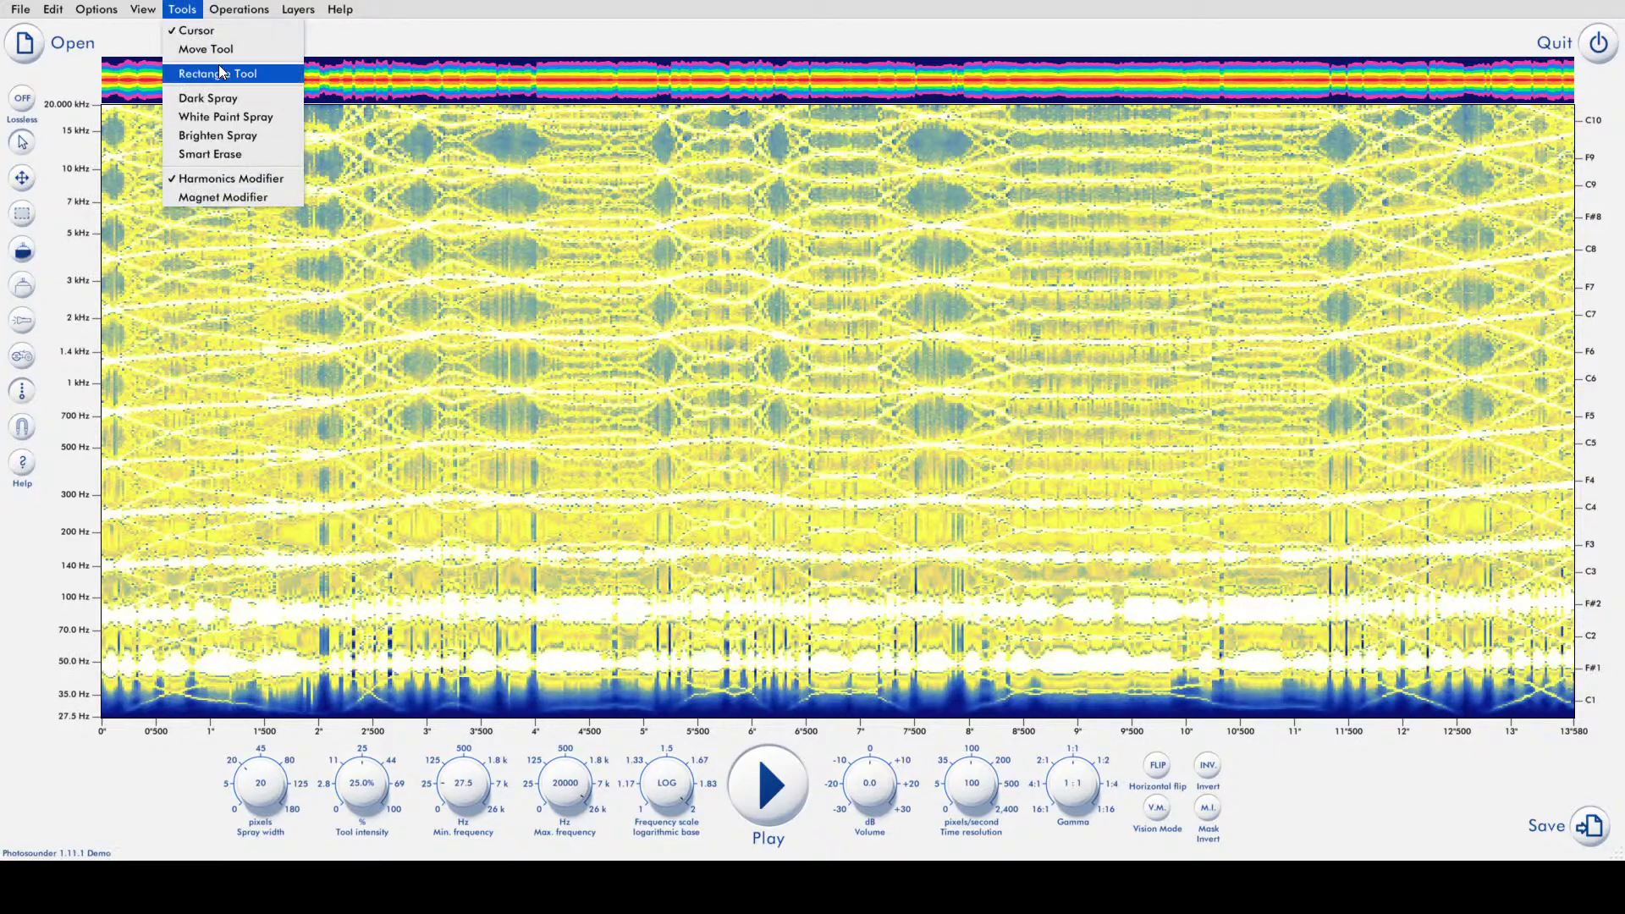
mouse_move(231, 16)
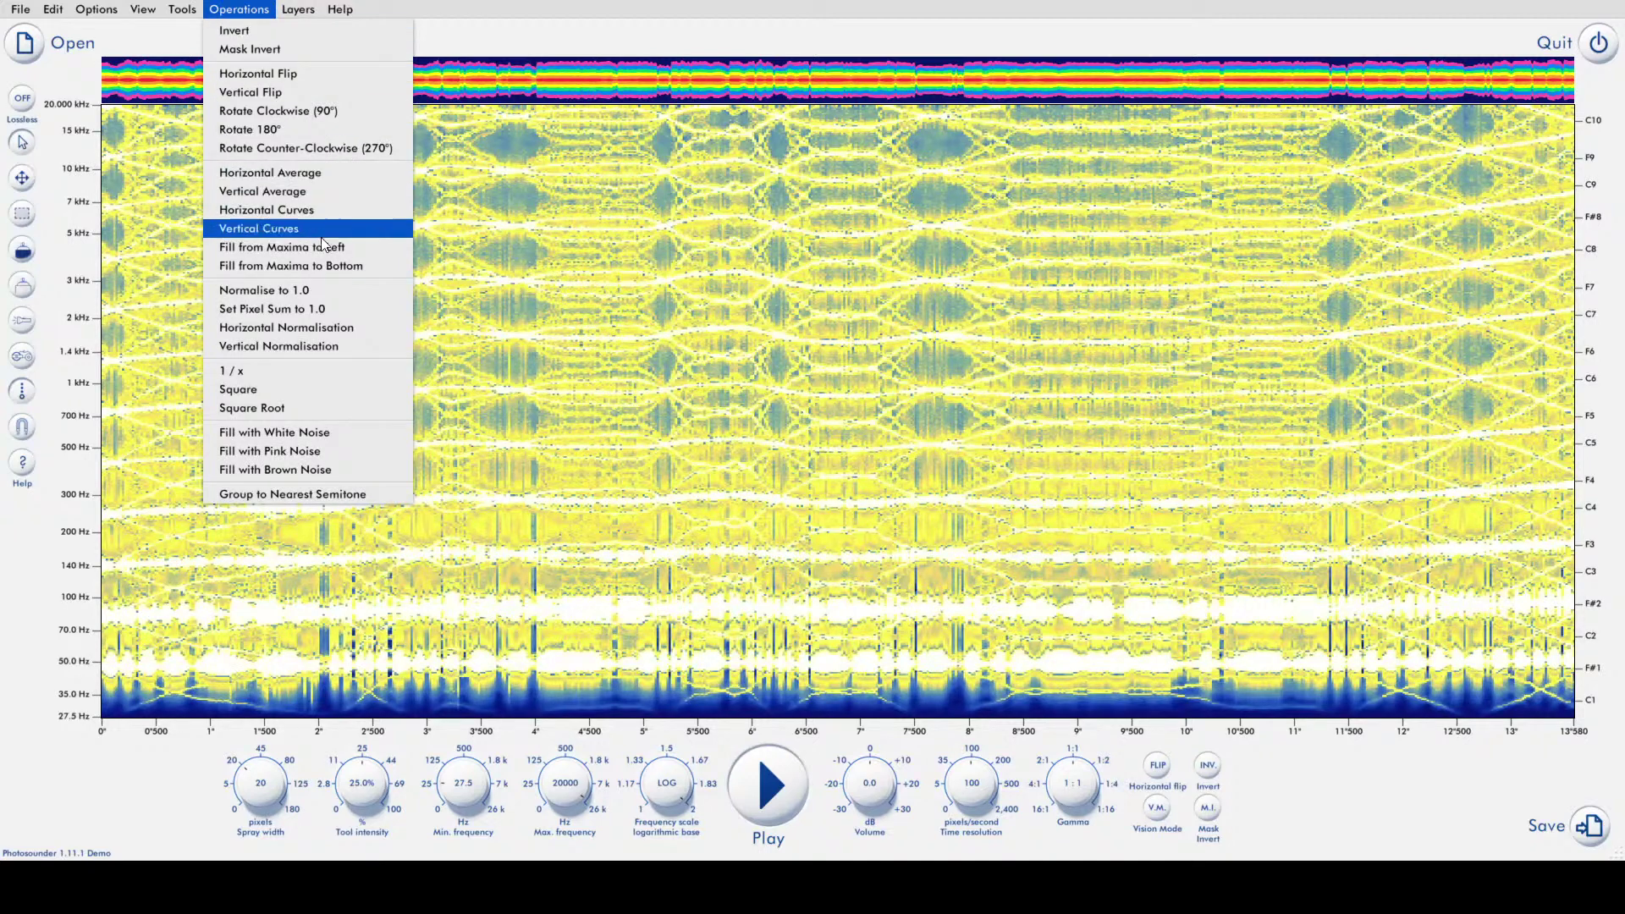
left_click(357, 352)
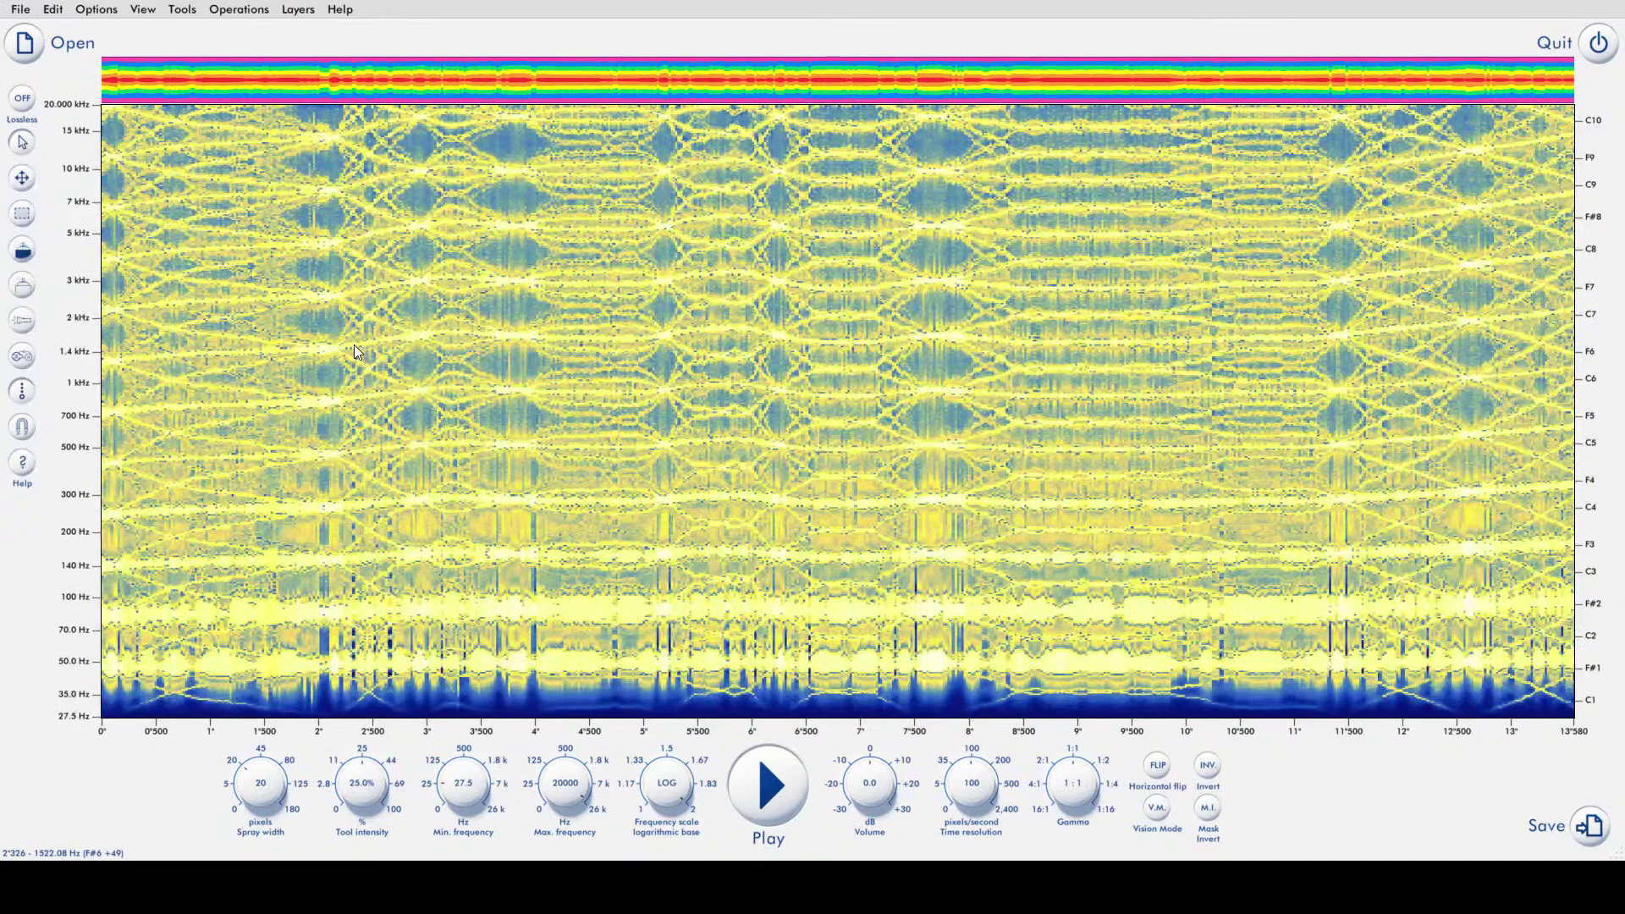
key("space")
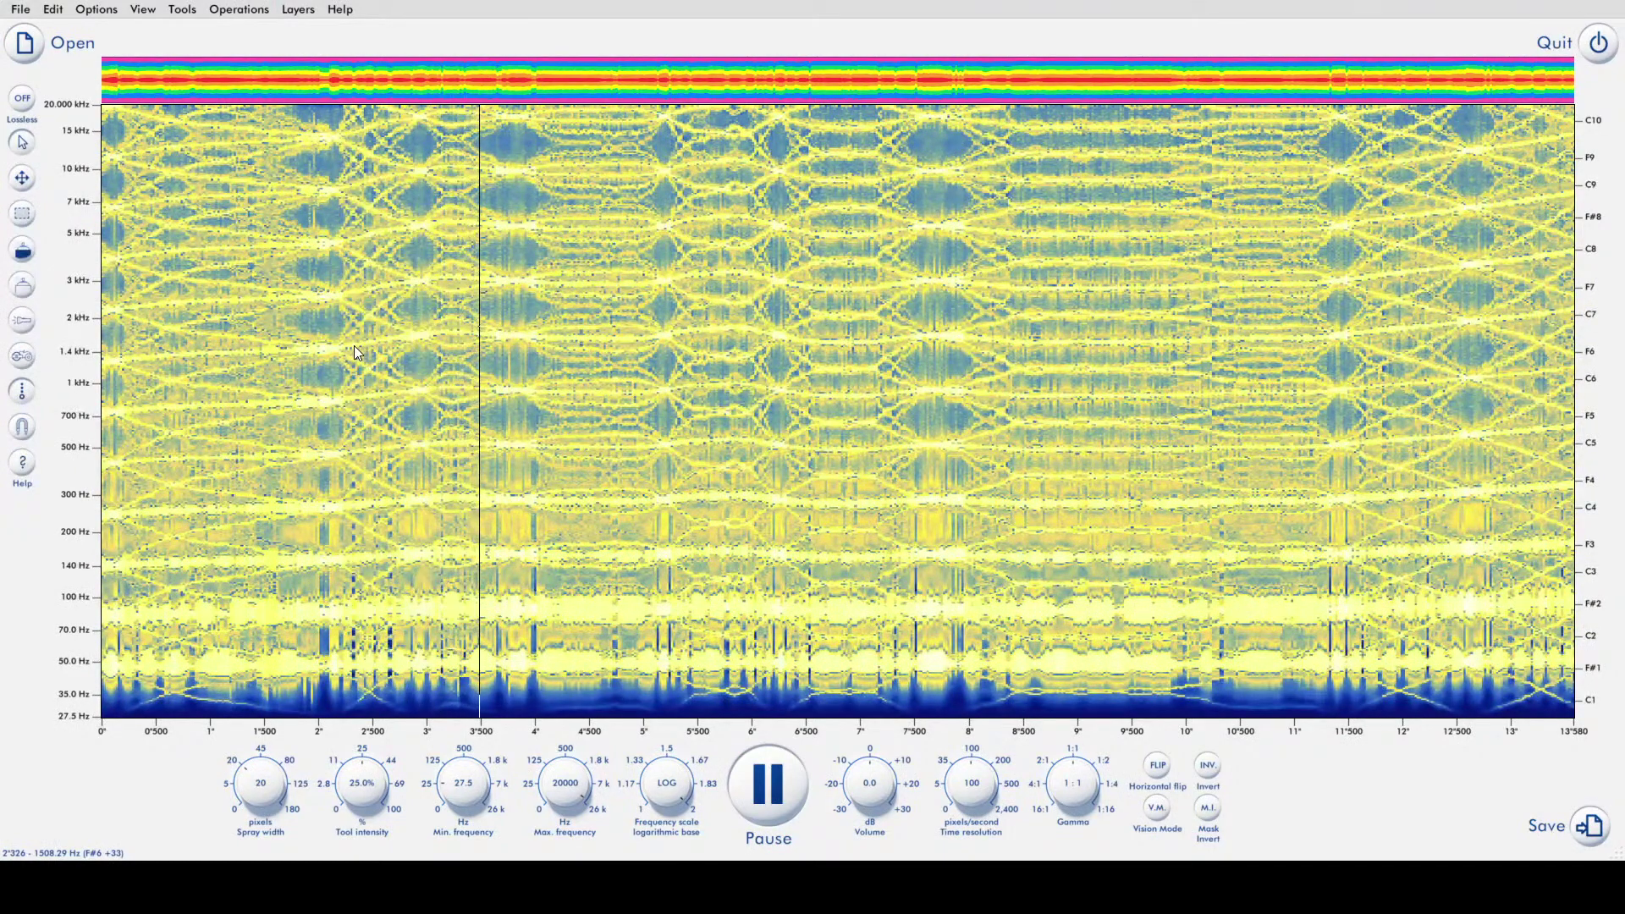
key("space")
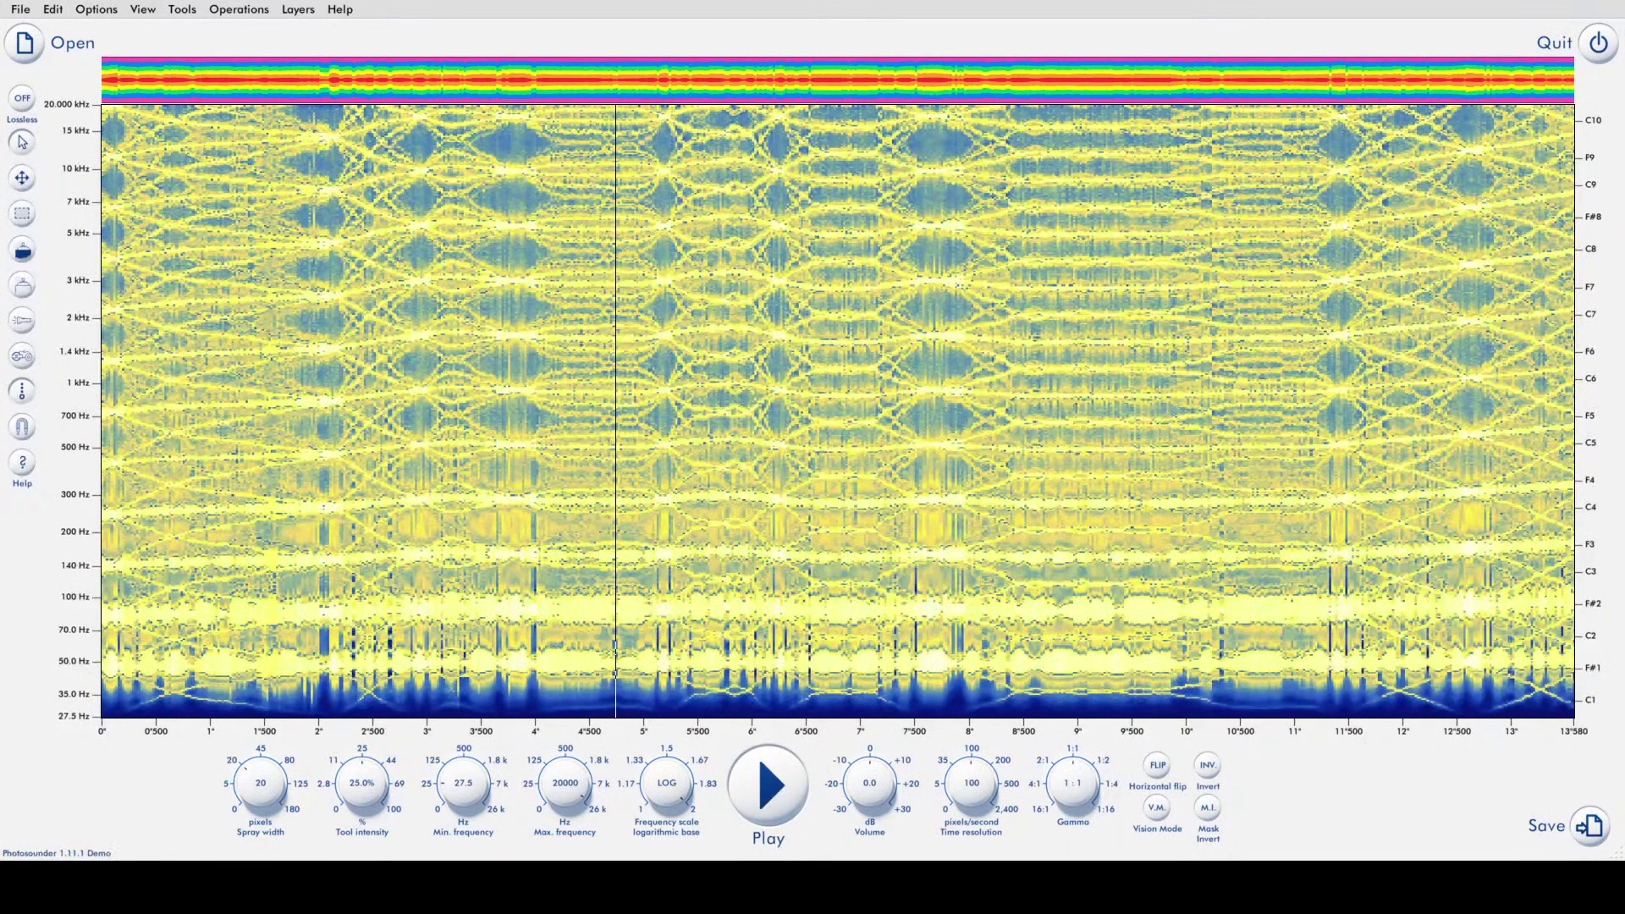
- Try Horizontal Normalisation on the spectrogram and play a short part of it
left_click(181, 10)
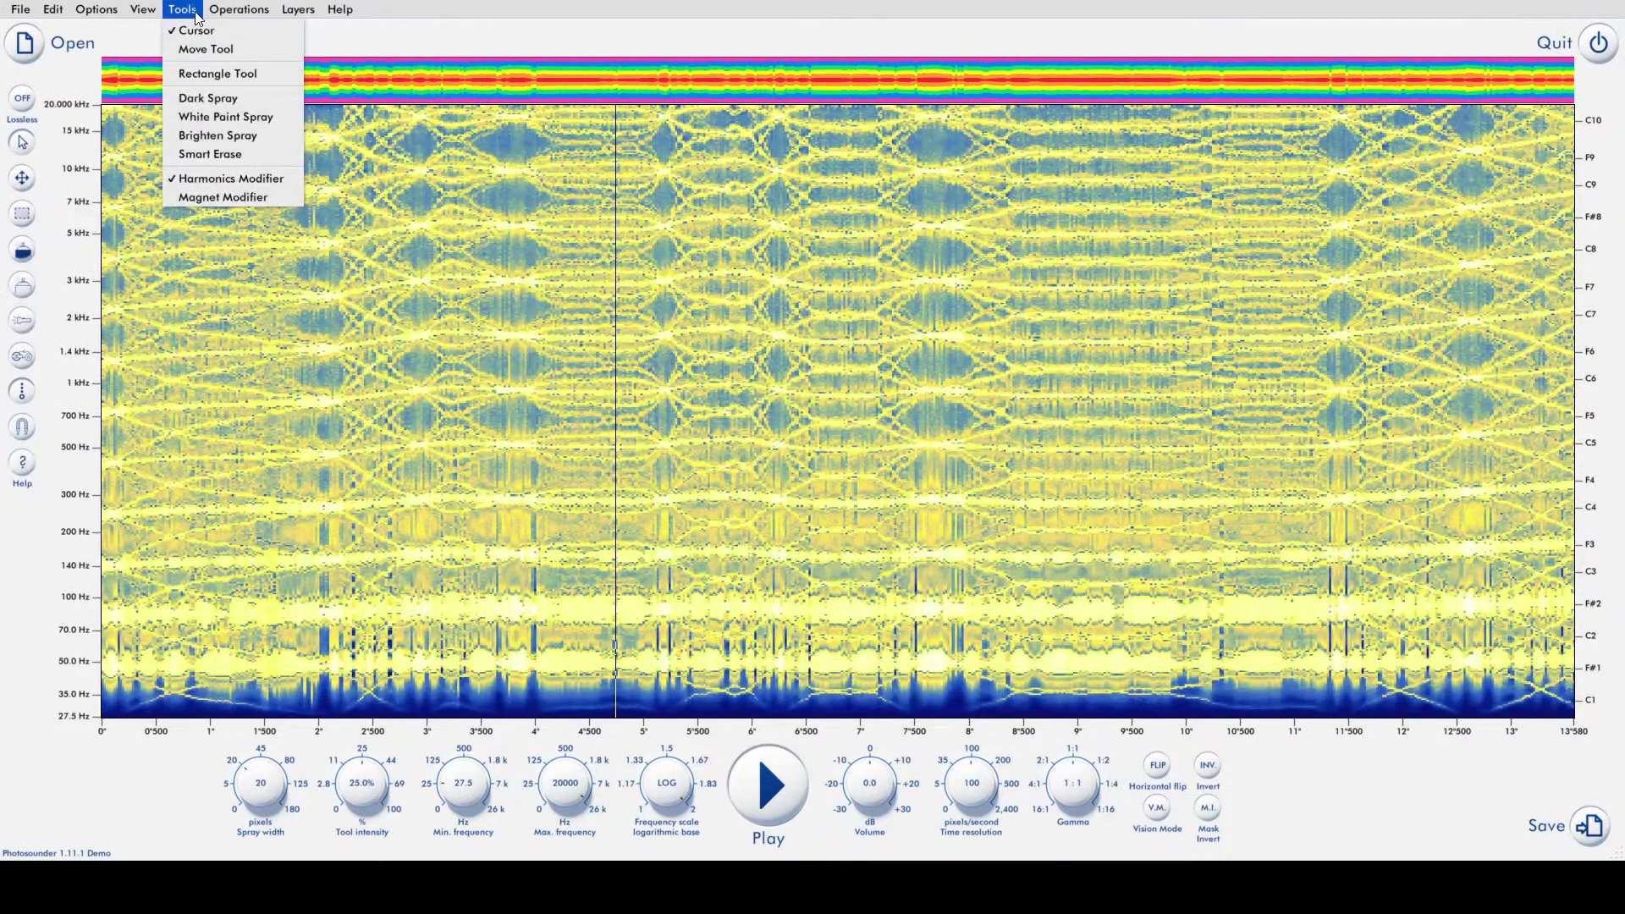
mouse_move(239, 9)
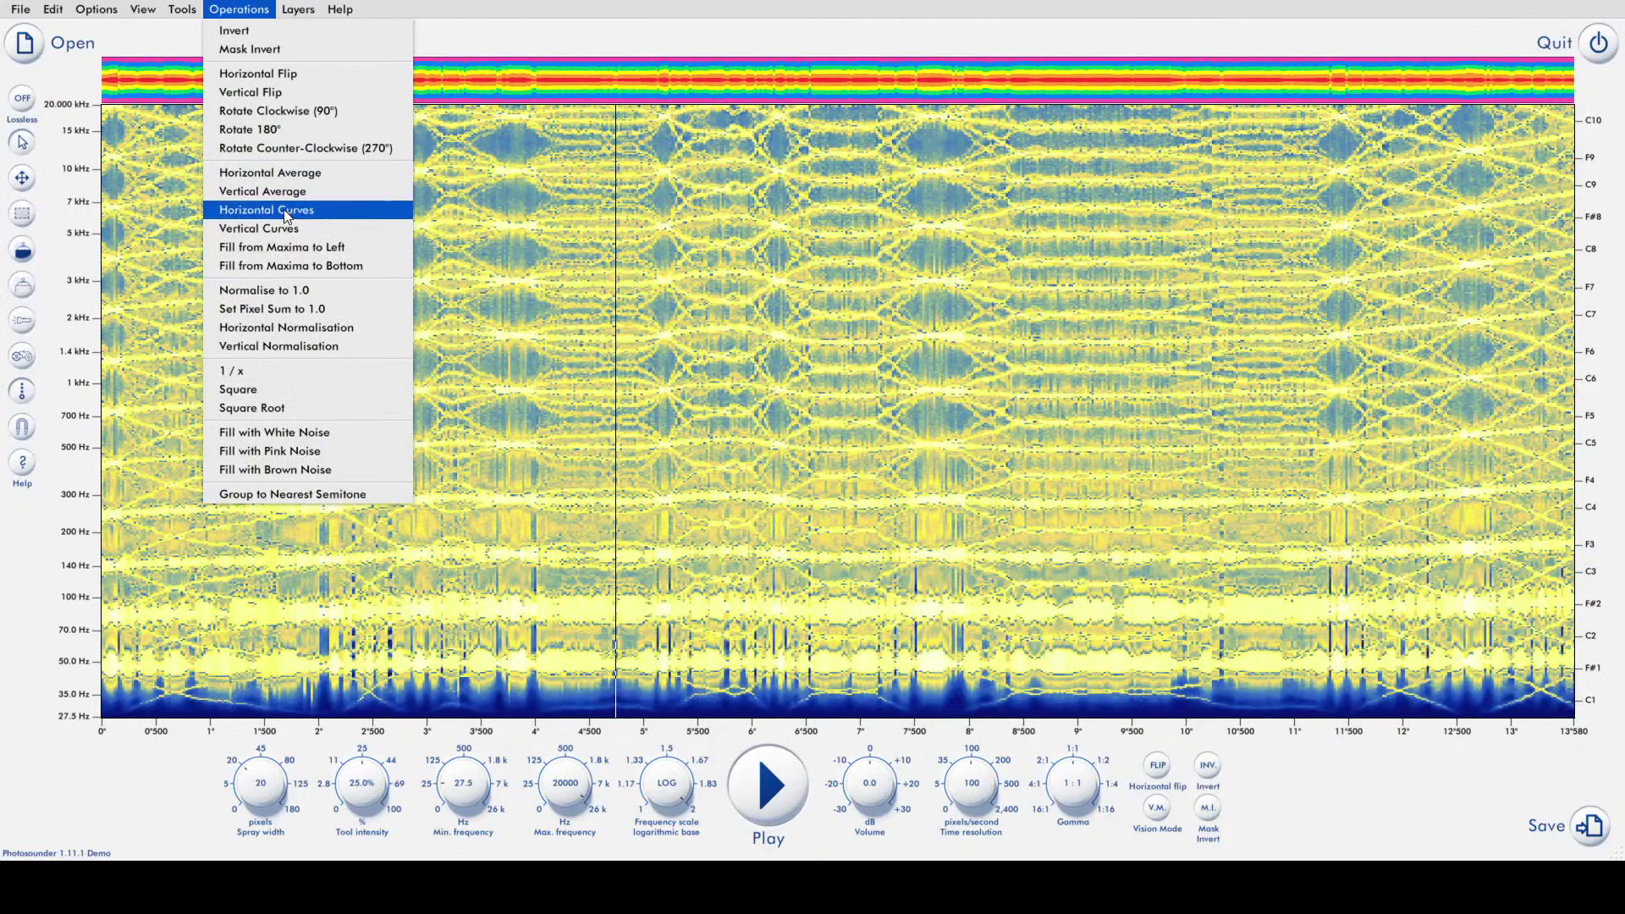
left_click(312, 327)
key("space")
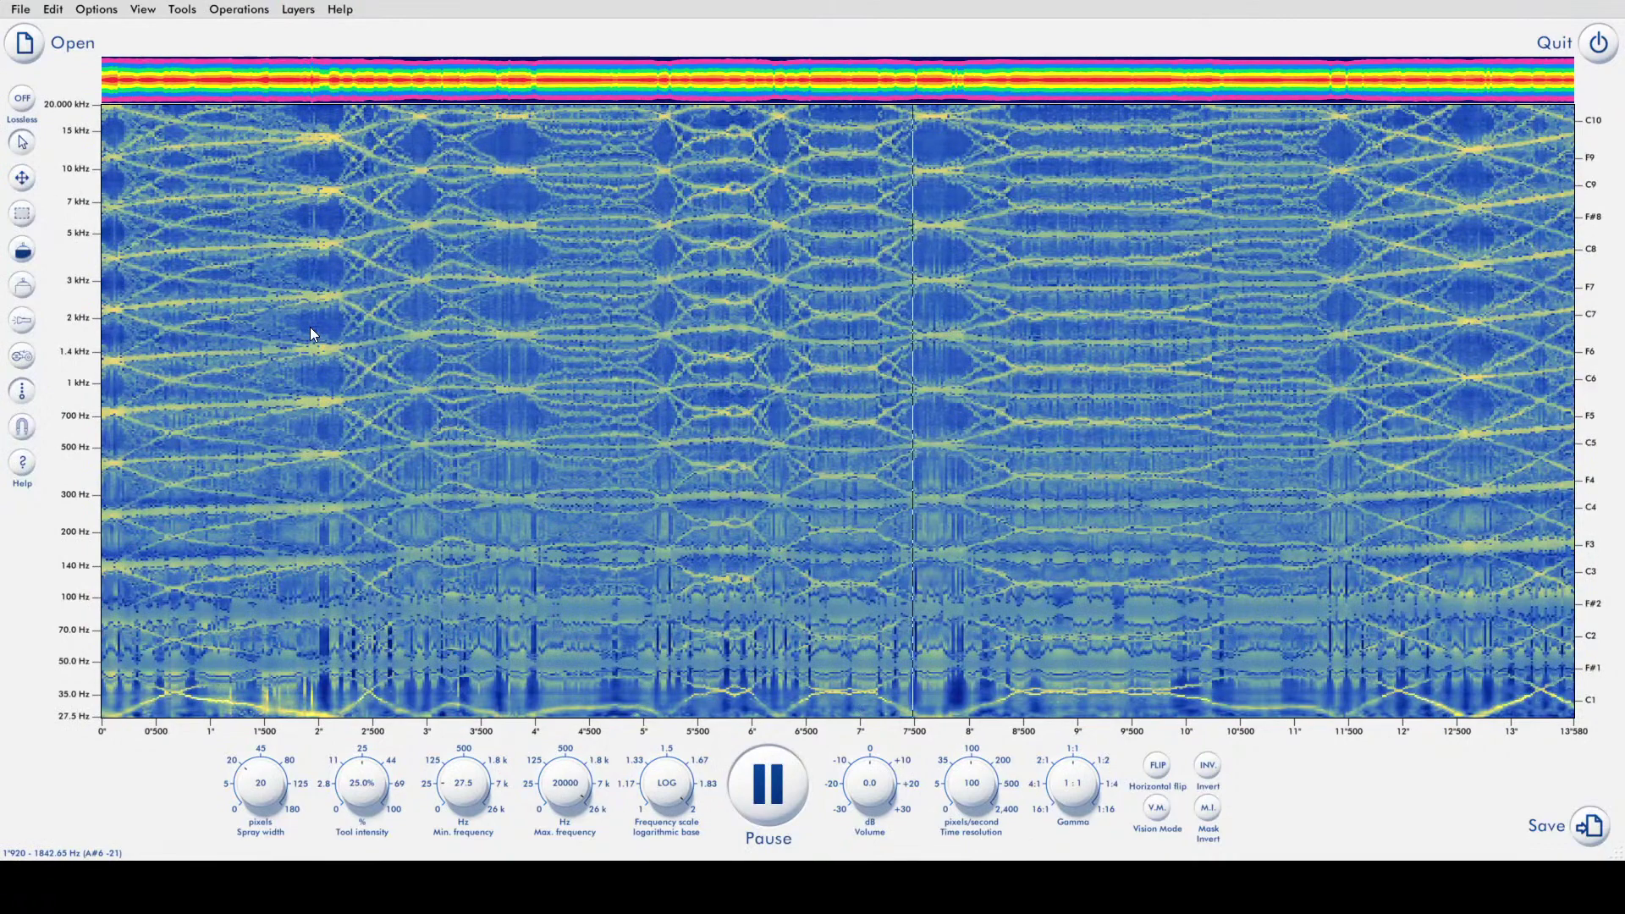
key("space")
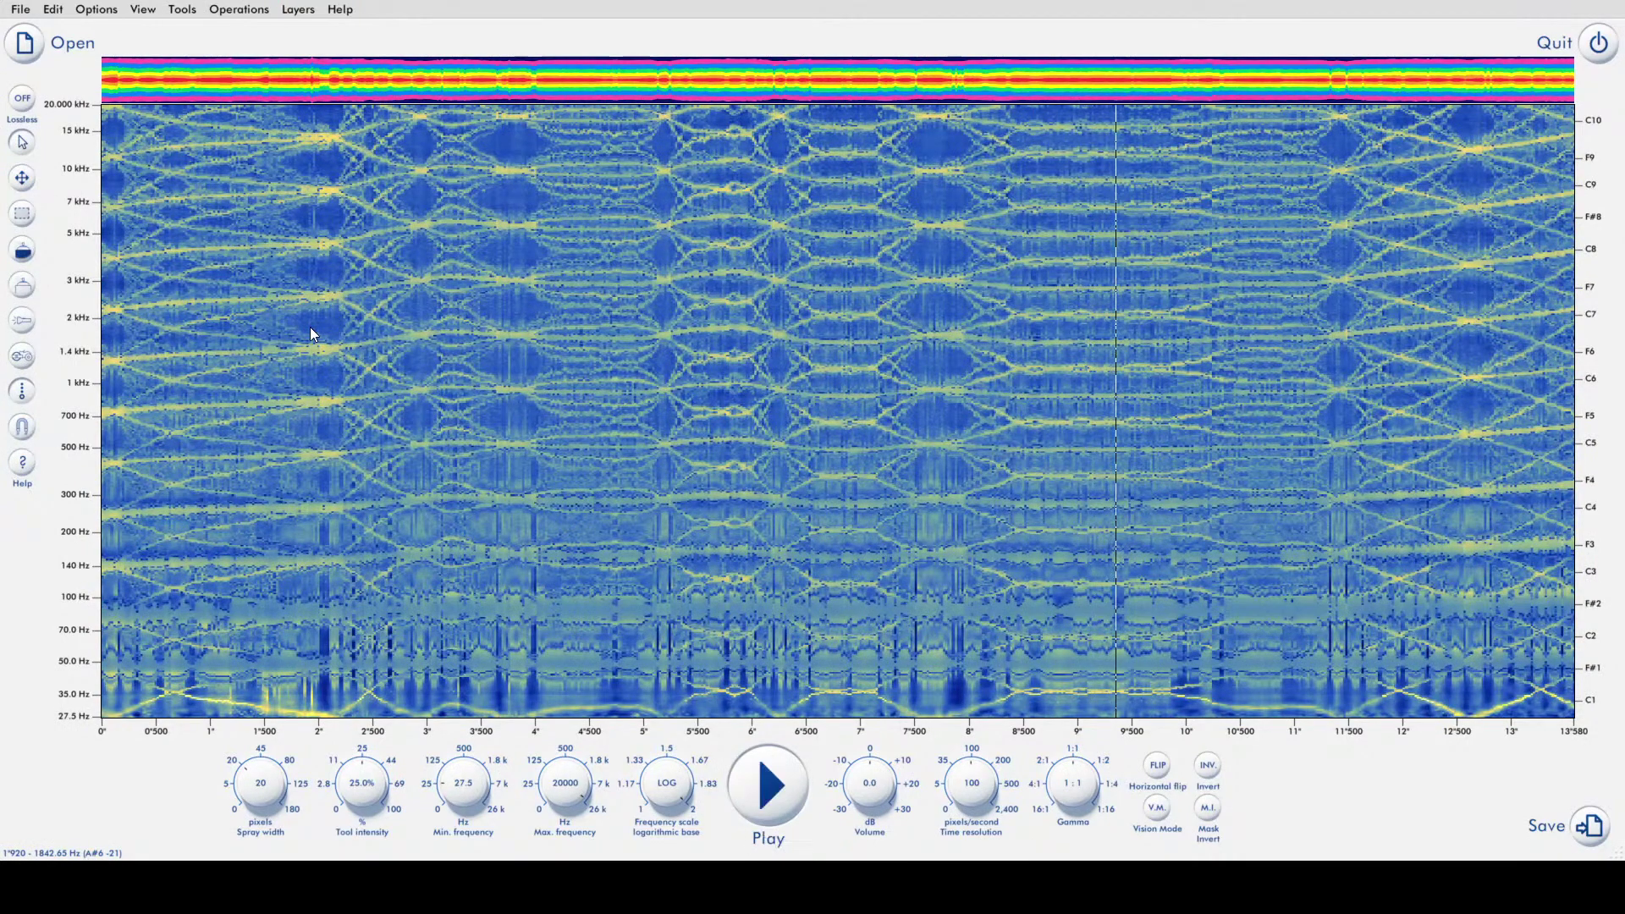
- Alternately undo and restore the Horizontal Normalisation for comparison, leave it undone, and play a short part of the spectrogram
key("ctrl+z")
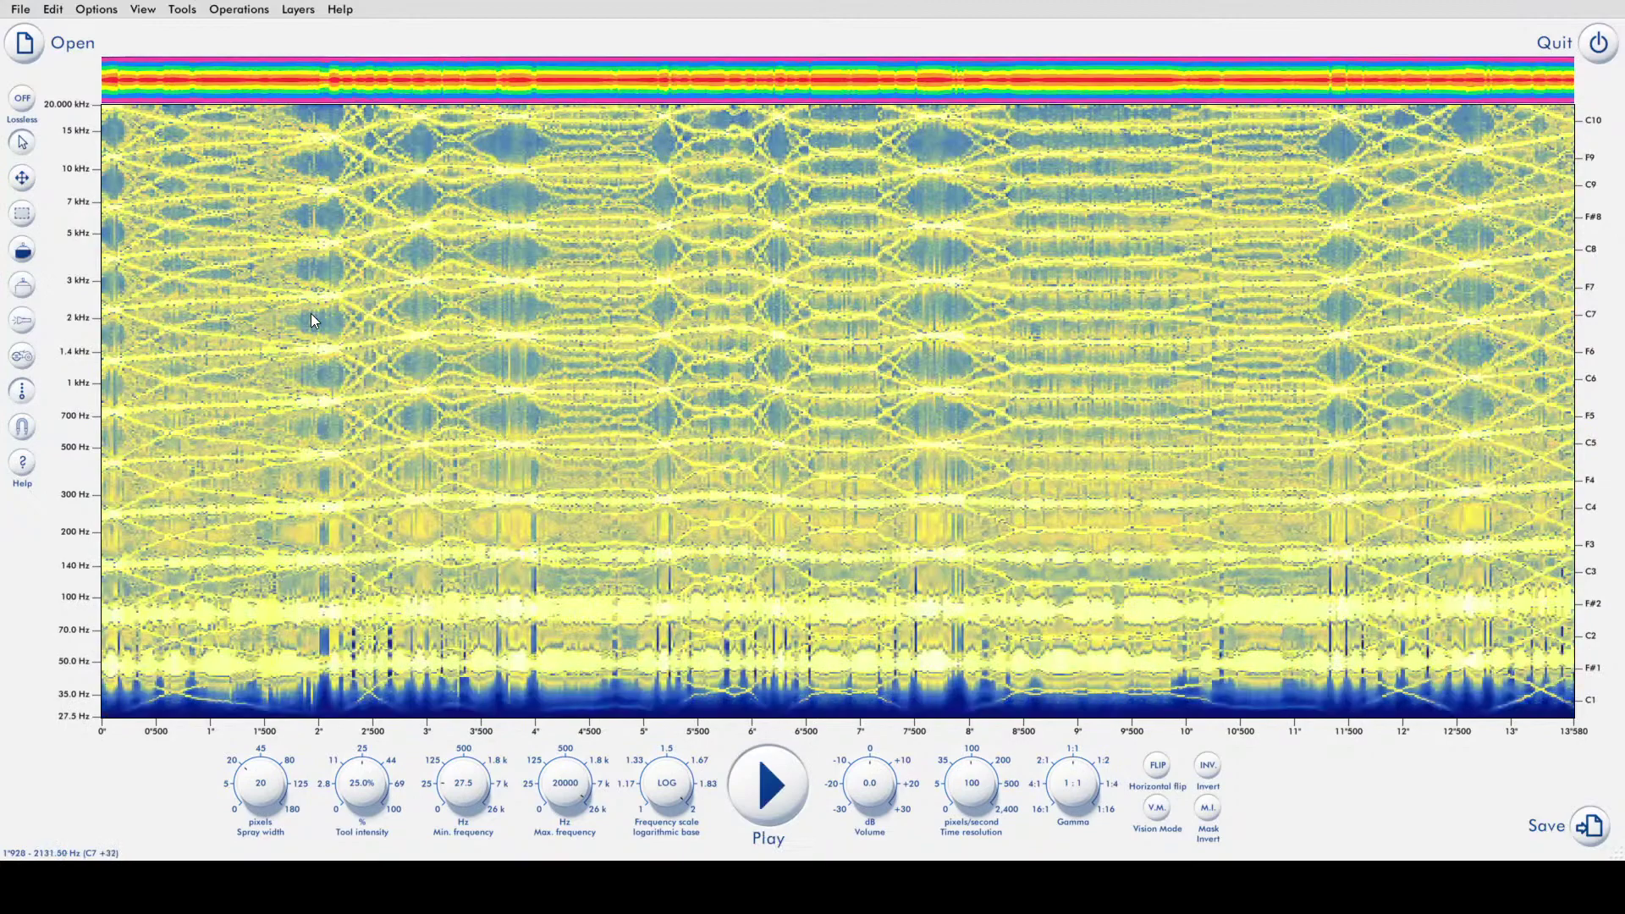
key("ctrl+y")
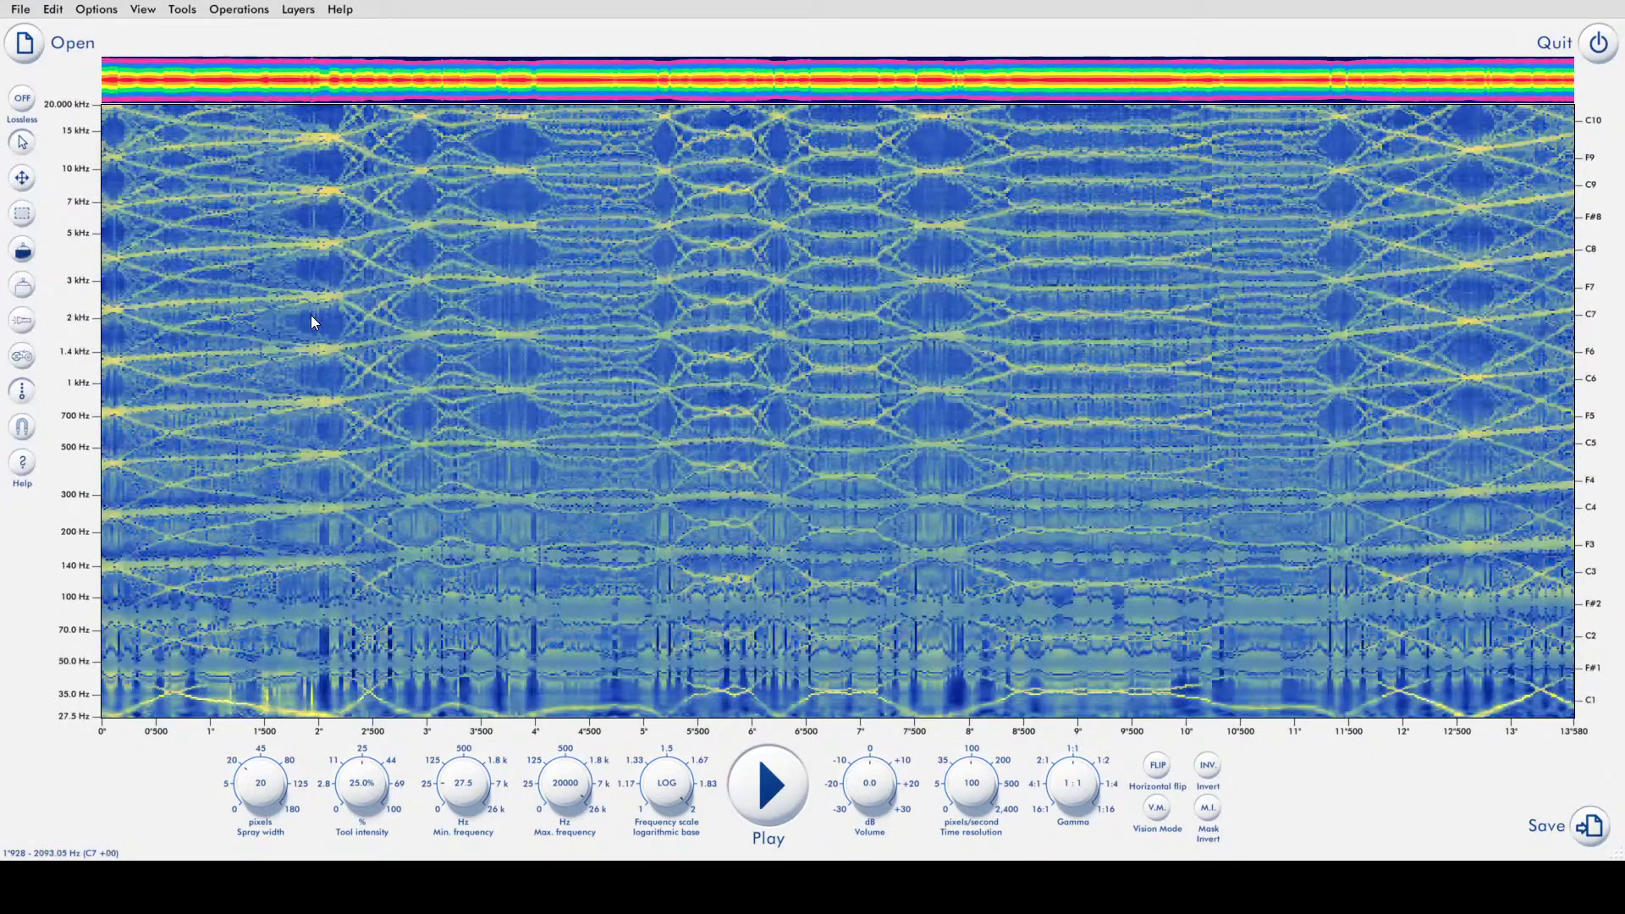
key("ctrl+z")
left_click(52, 10)
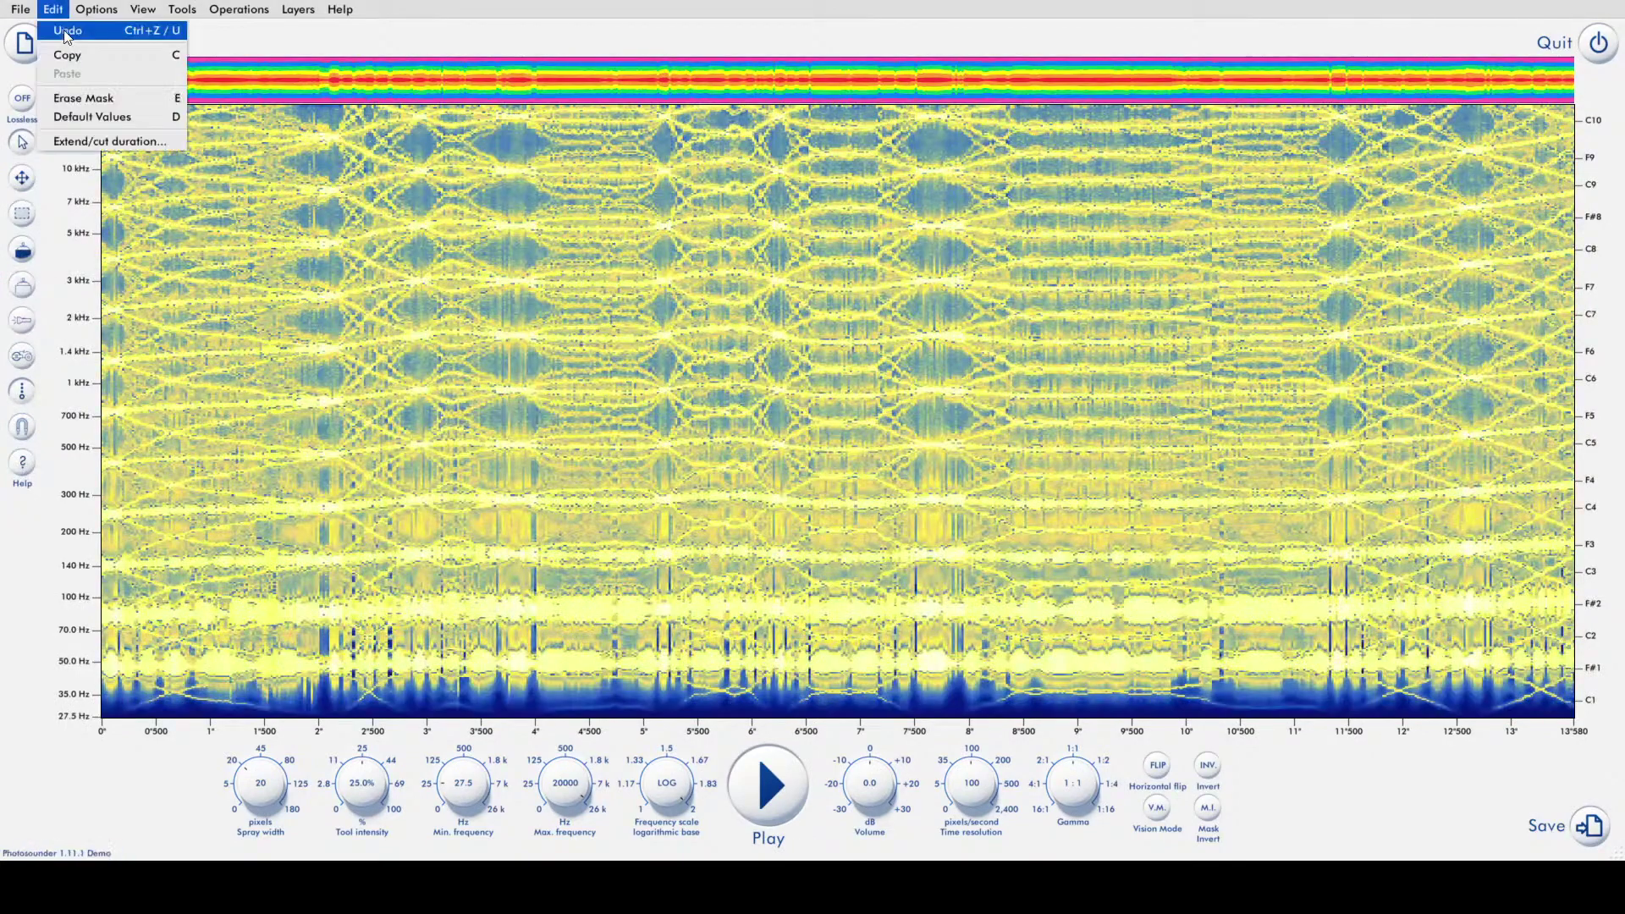
left_click(69, 31)
left_click(53, 10)
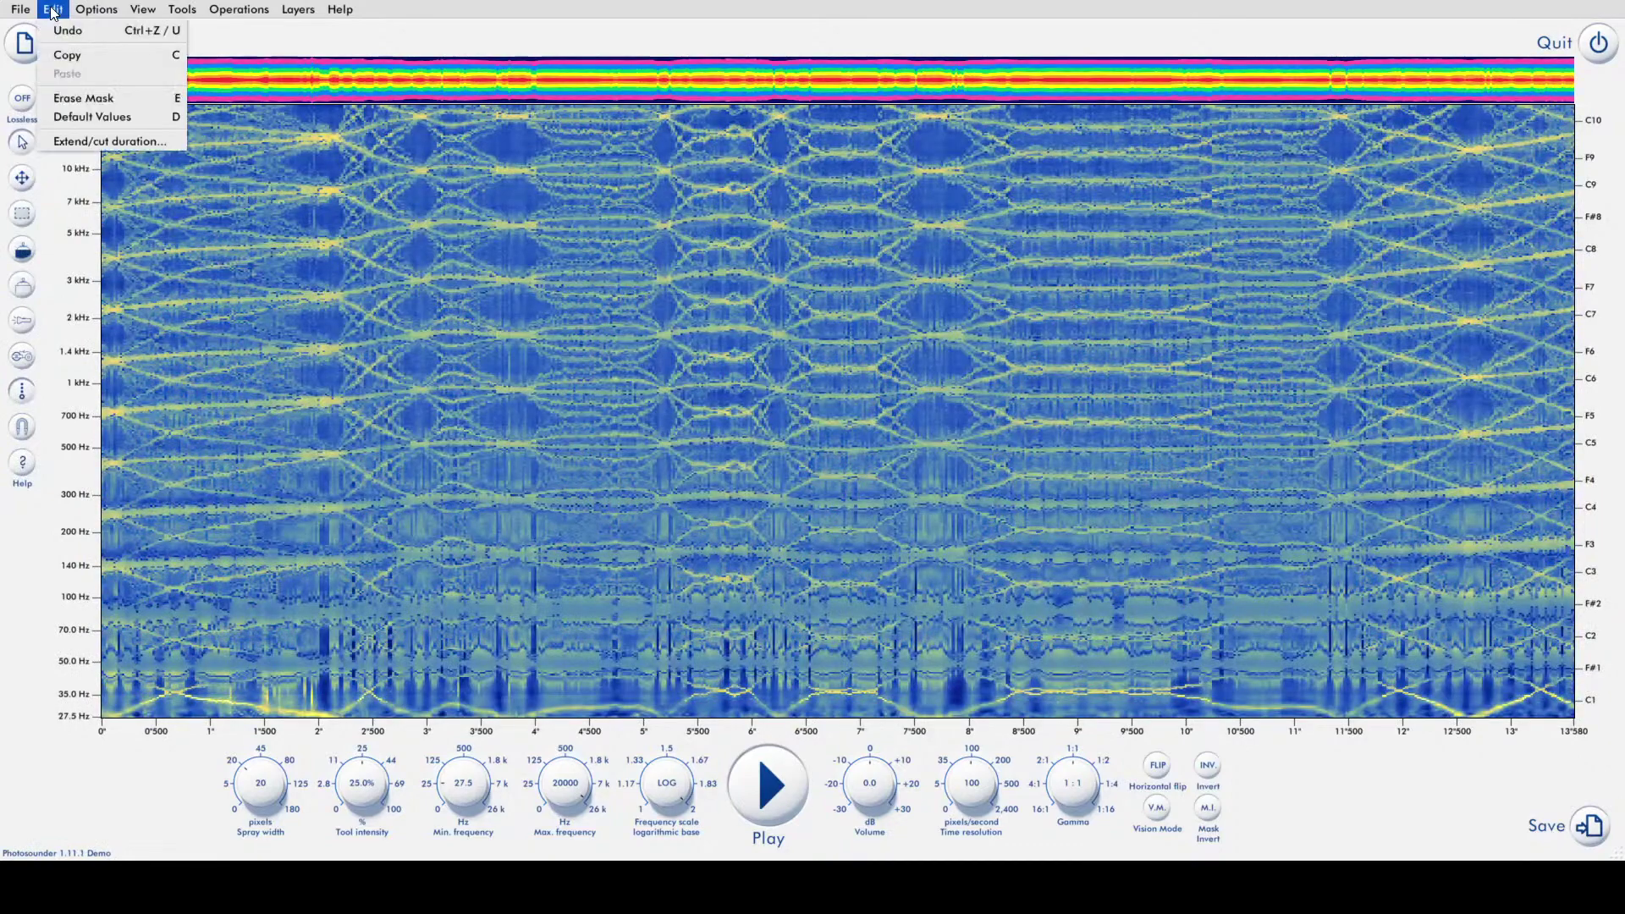
left_click(64, 34)
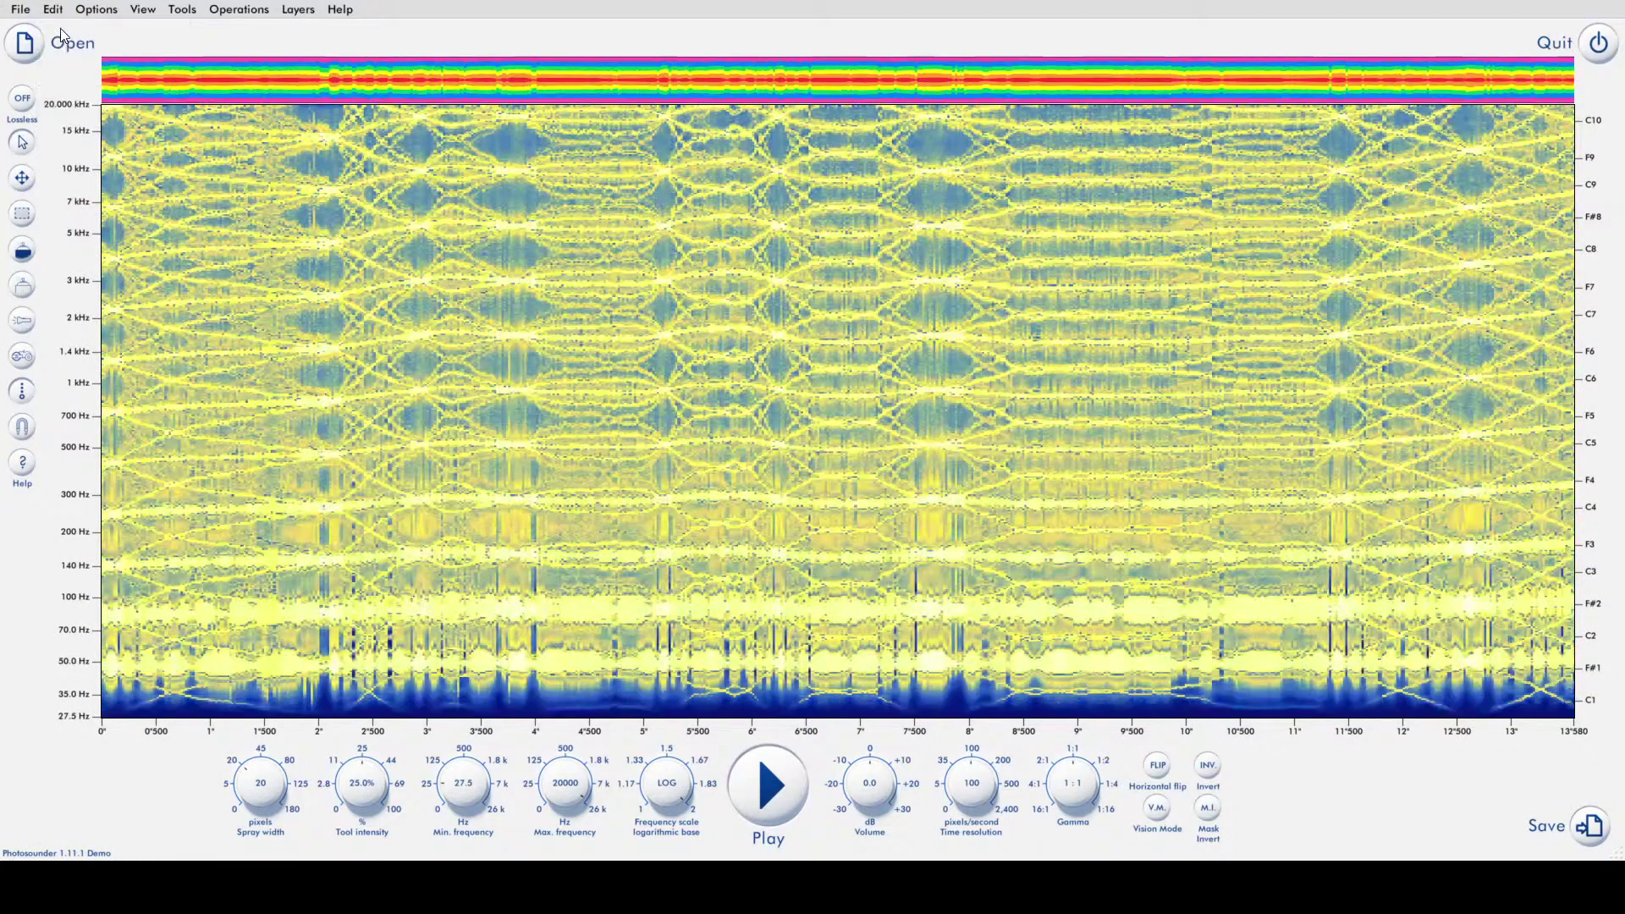
key("space")
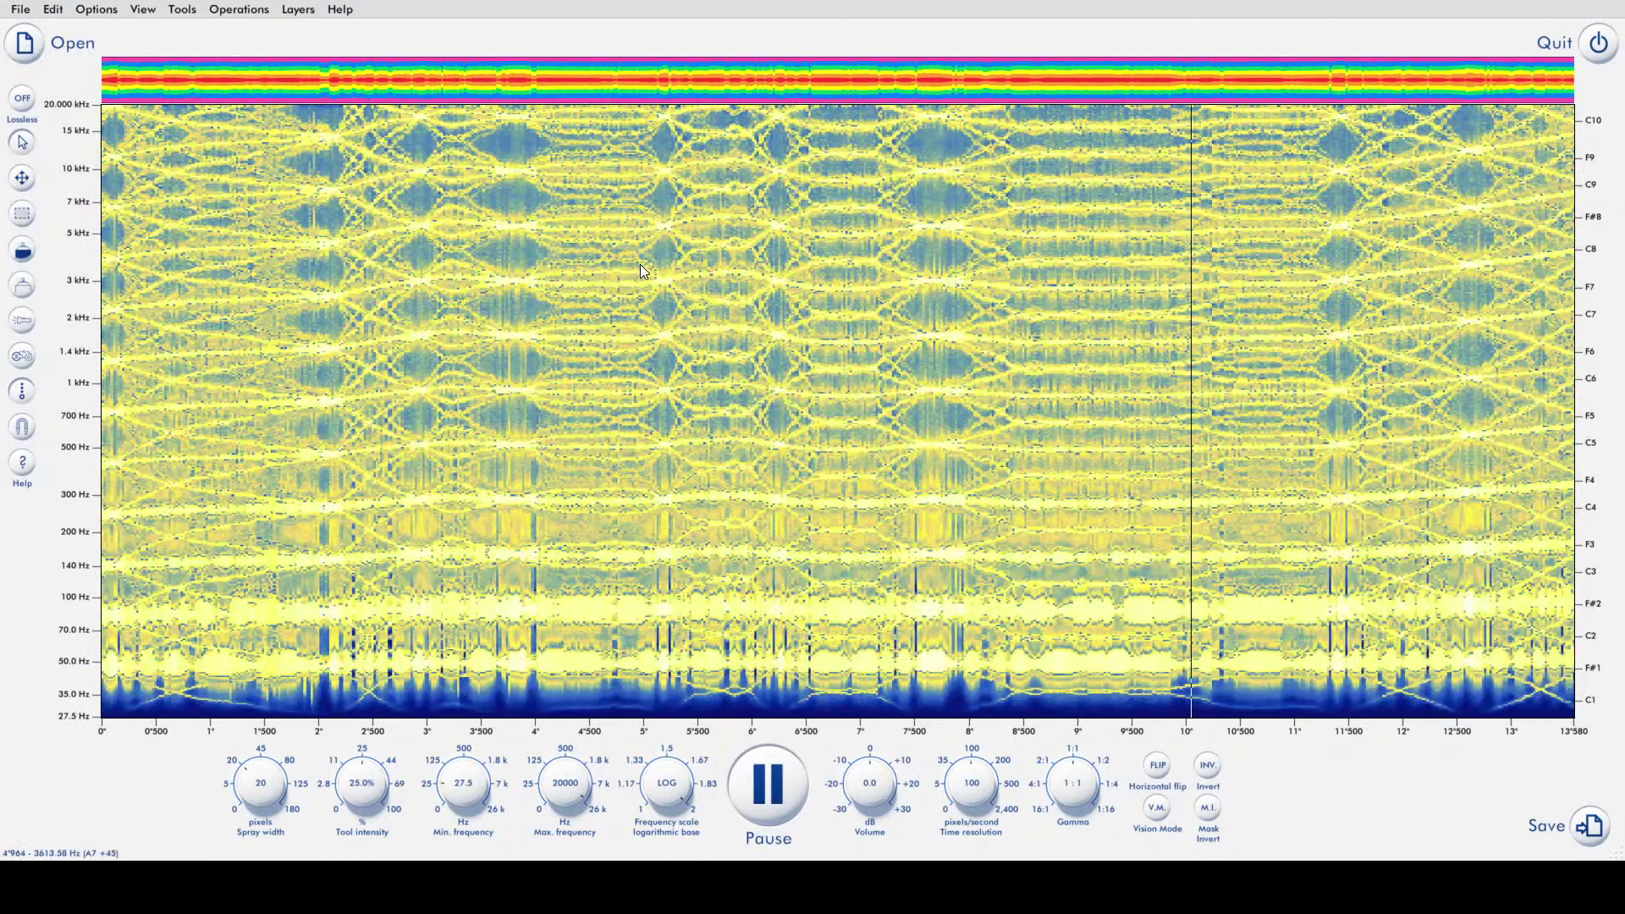
key("space")
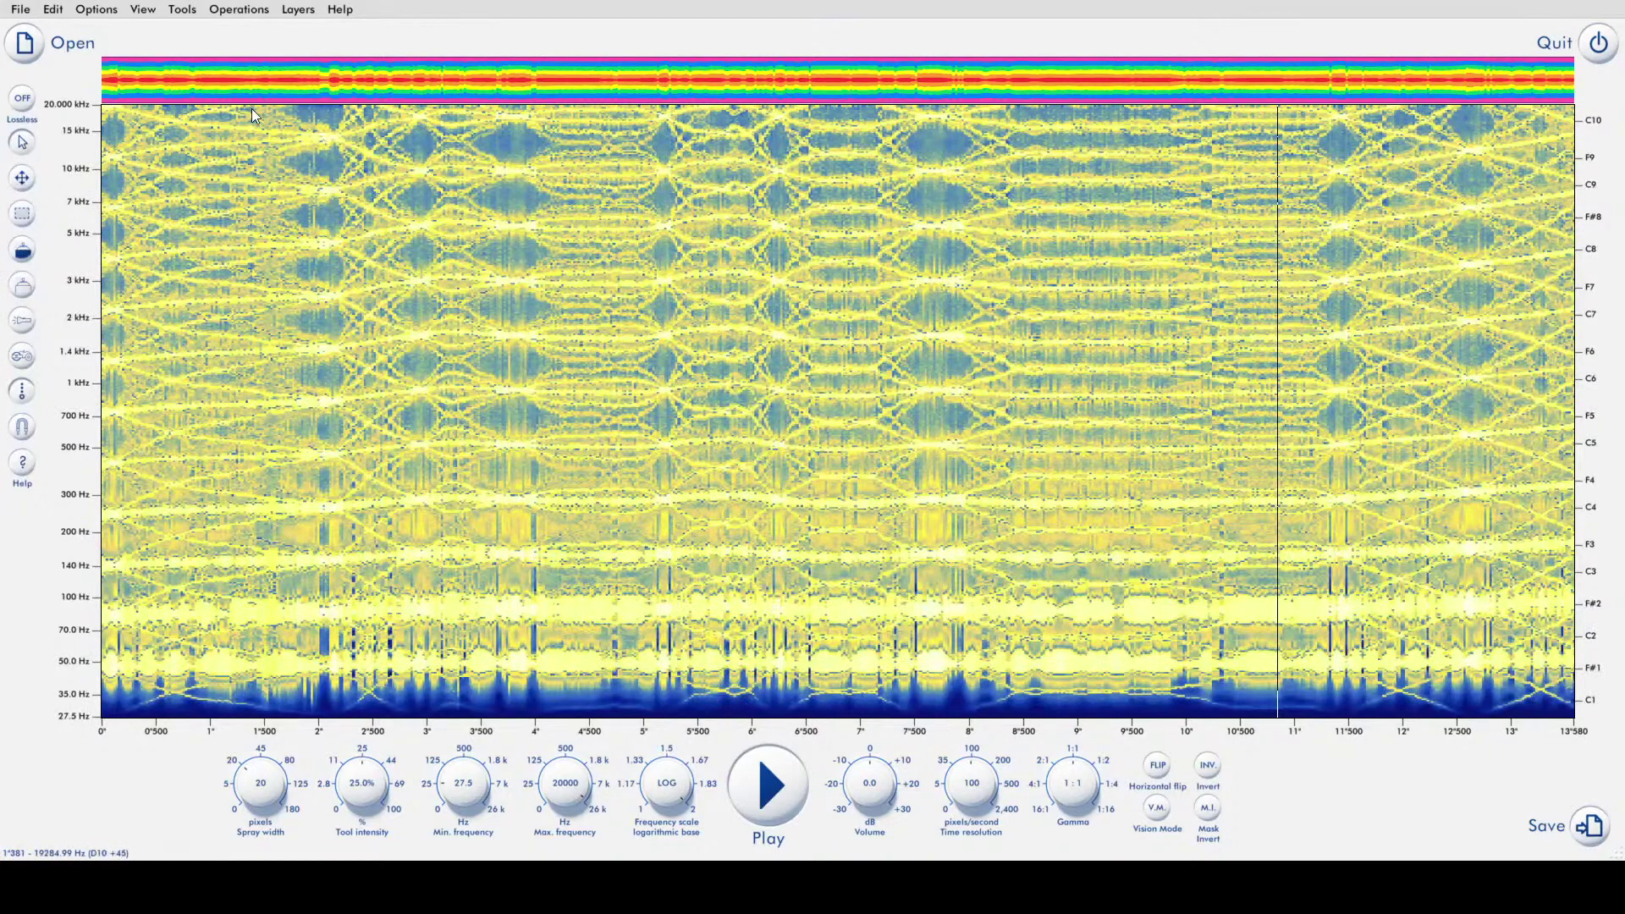
- Apply Set Pixel Sum to 1.0 to the spectrogram, followed by Normalise to 1.0
left_click(221, 10)
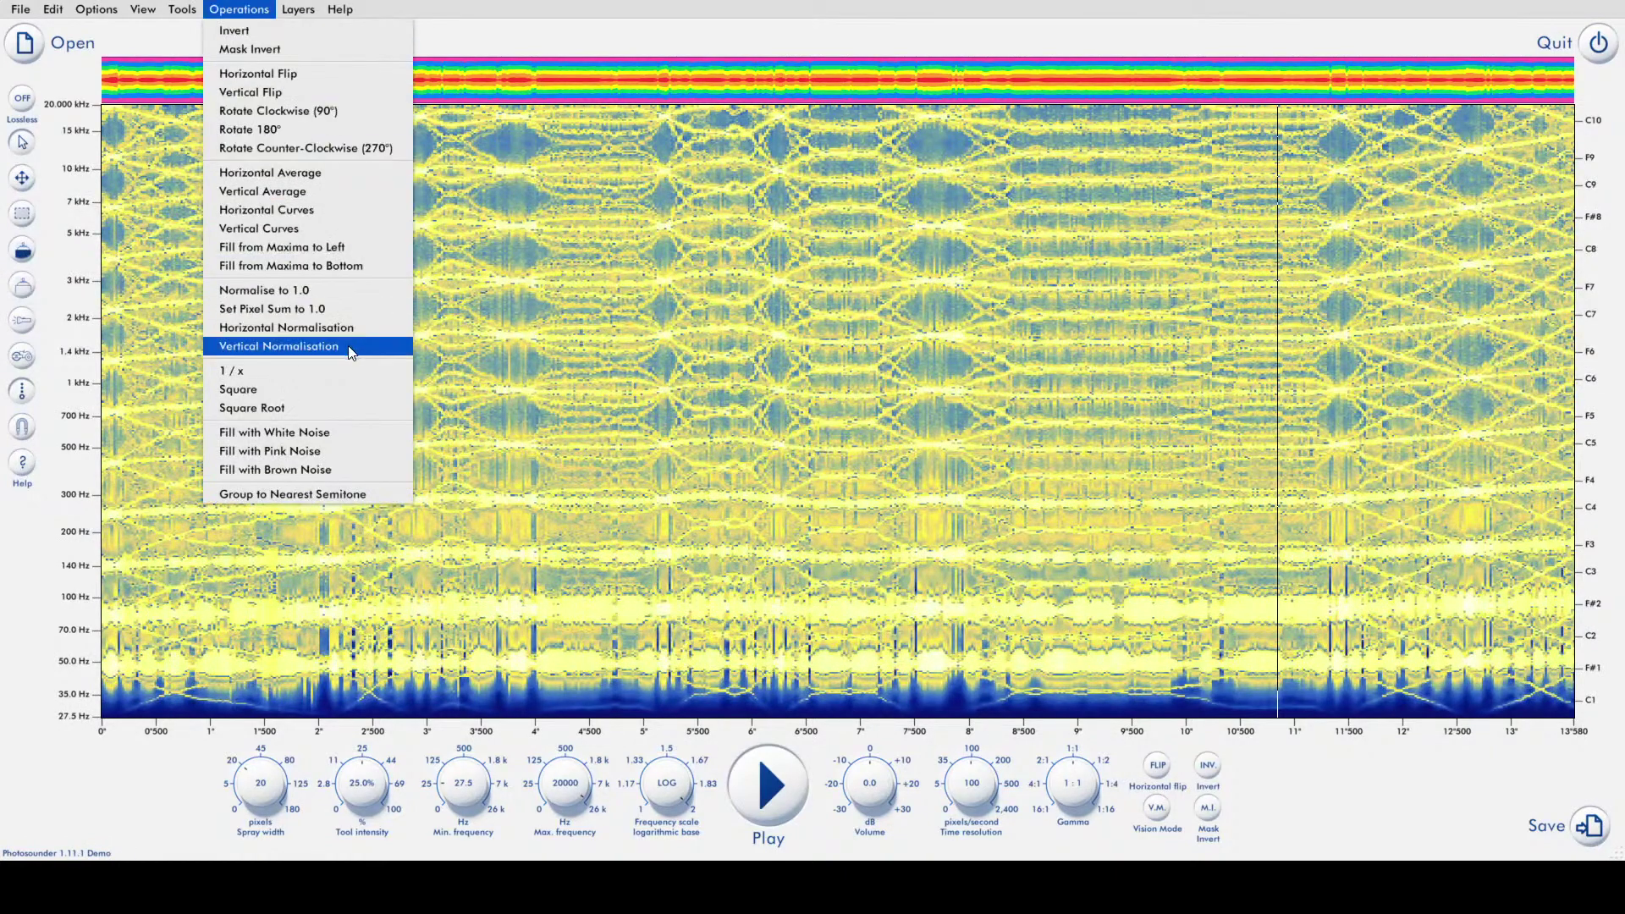
left_click(339, 314)
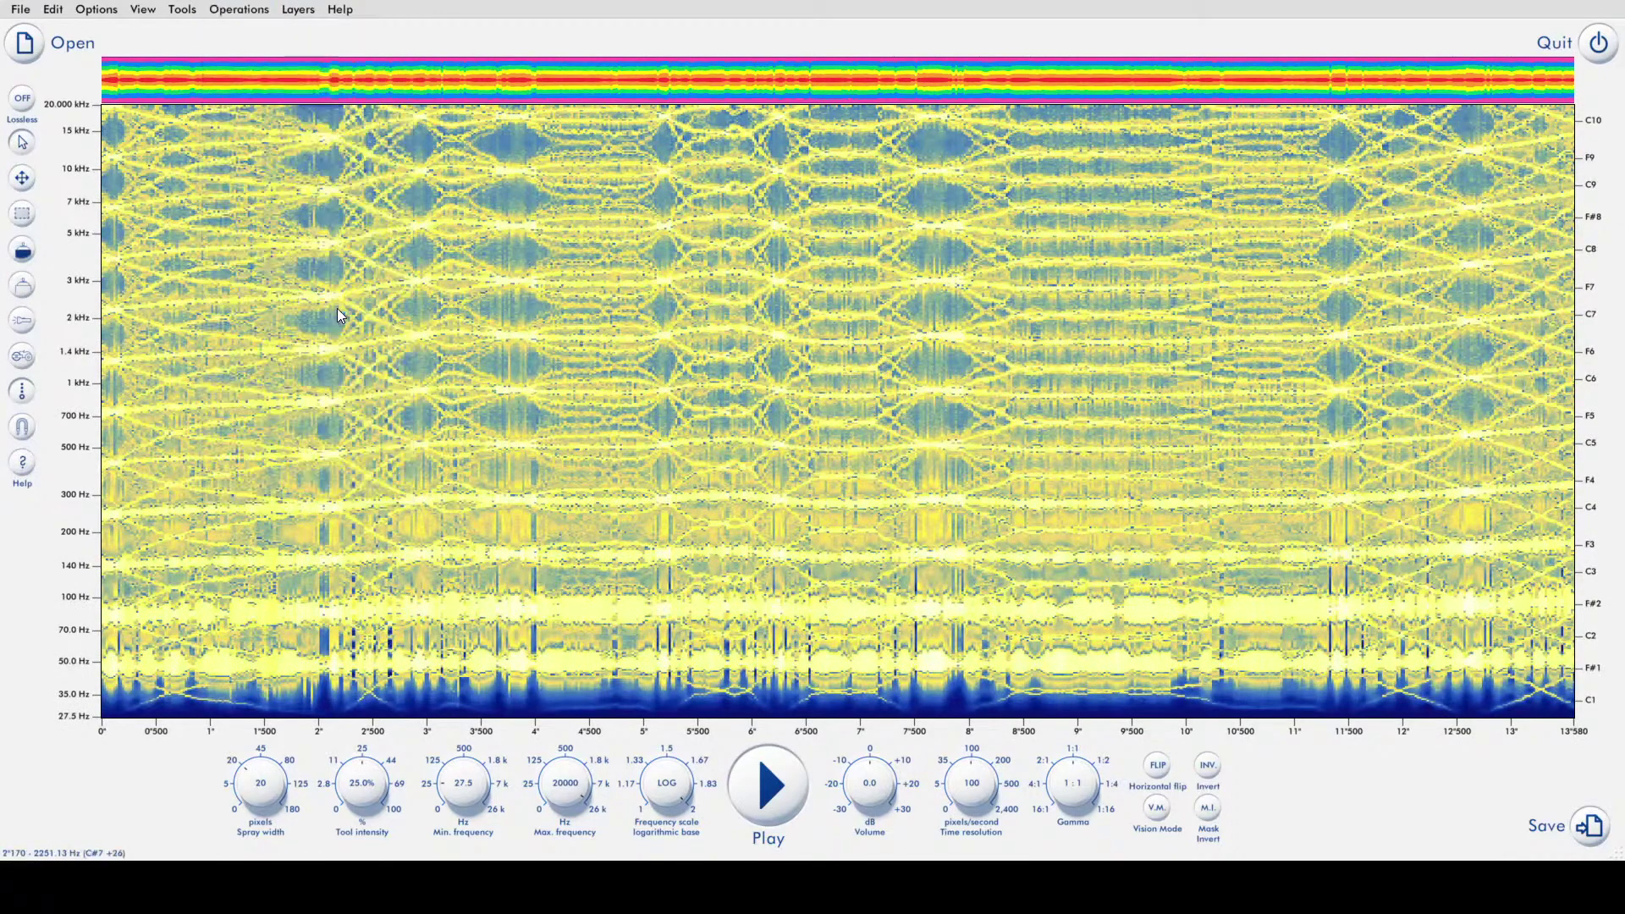
left_click(218, 12)
left_click(252, 292)
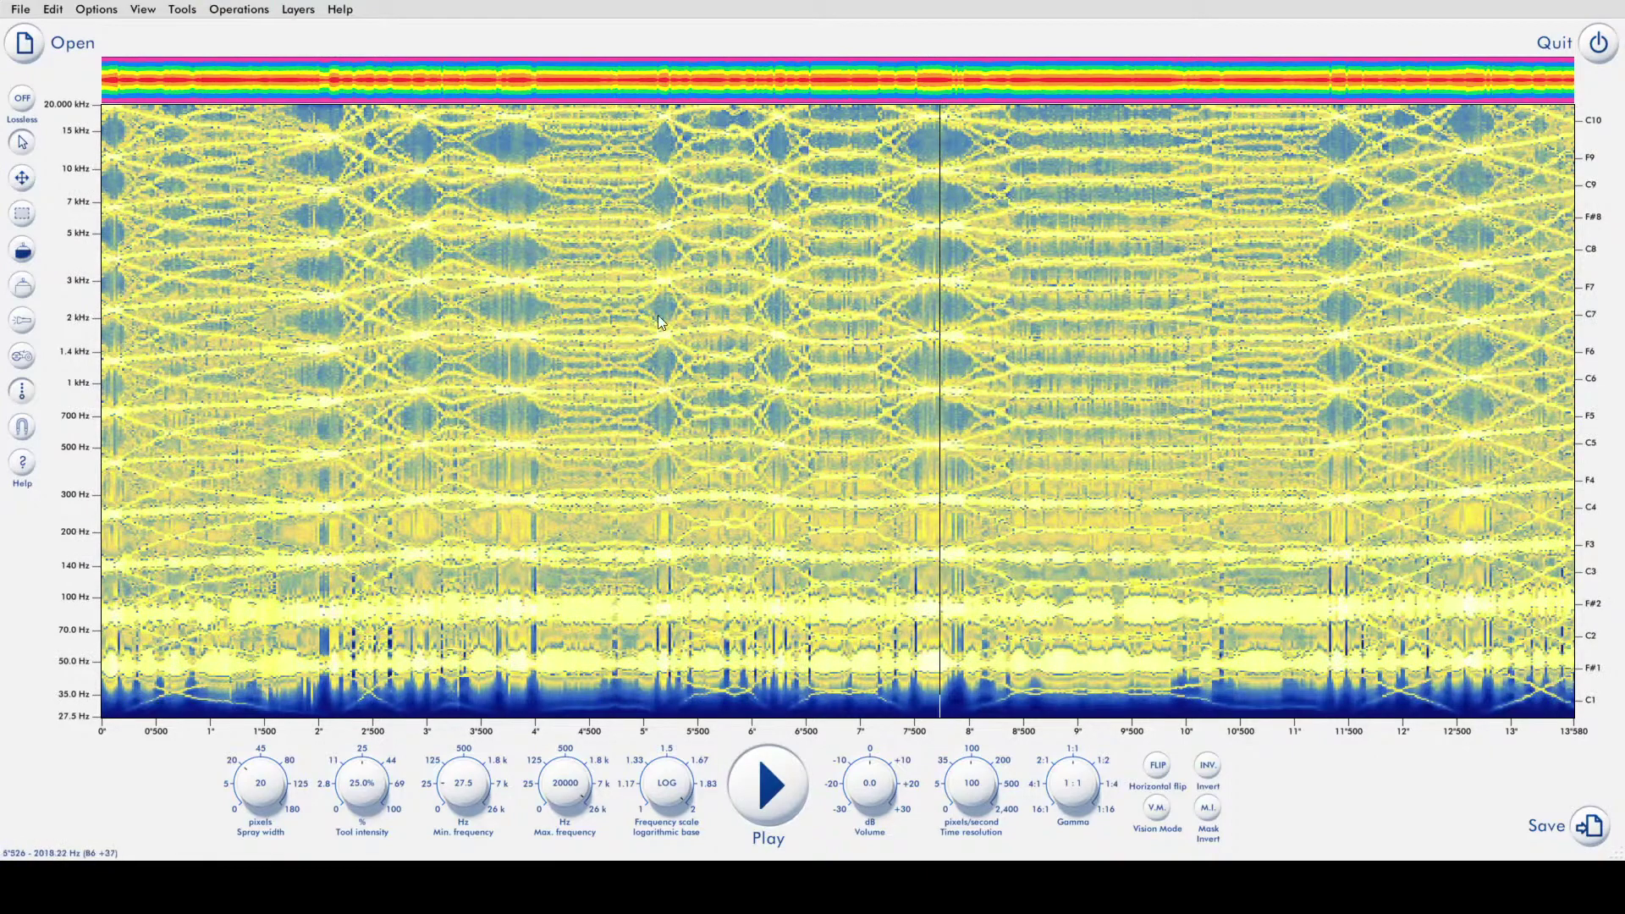
- Try Group to Nearest Semitone on the spectrogram and play the result
left_click(244, 10)
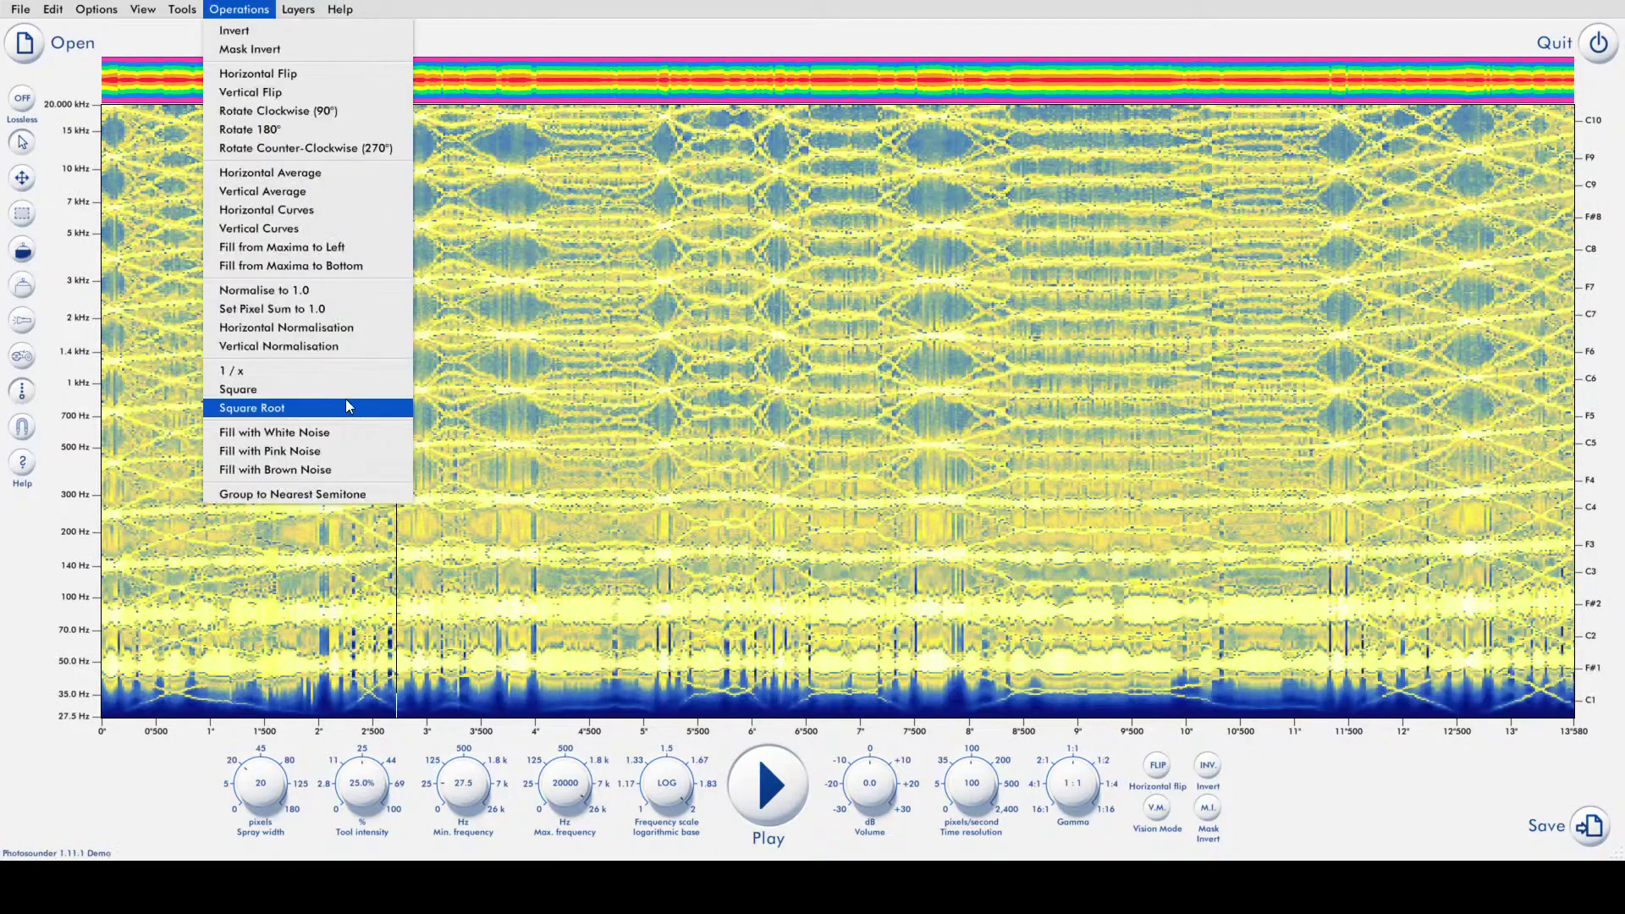
left_click(343, 495)
key("space")
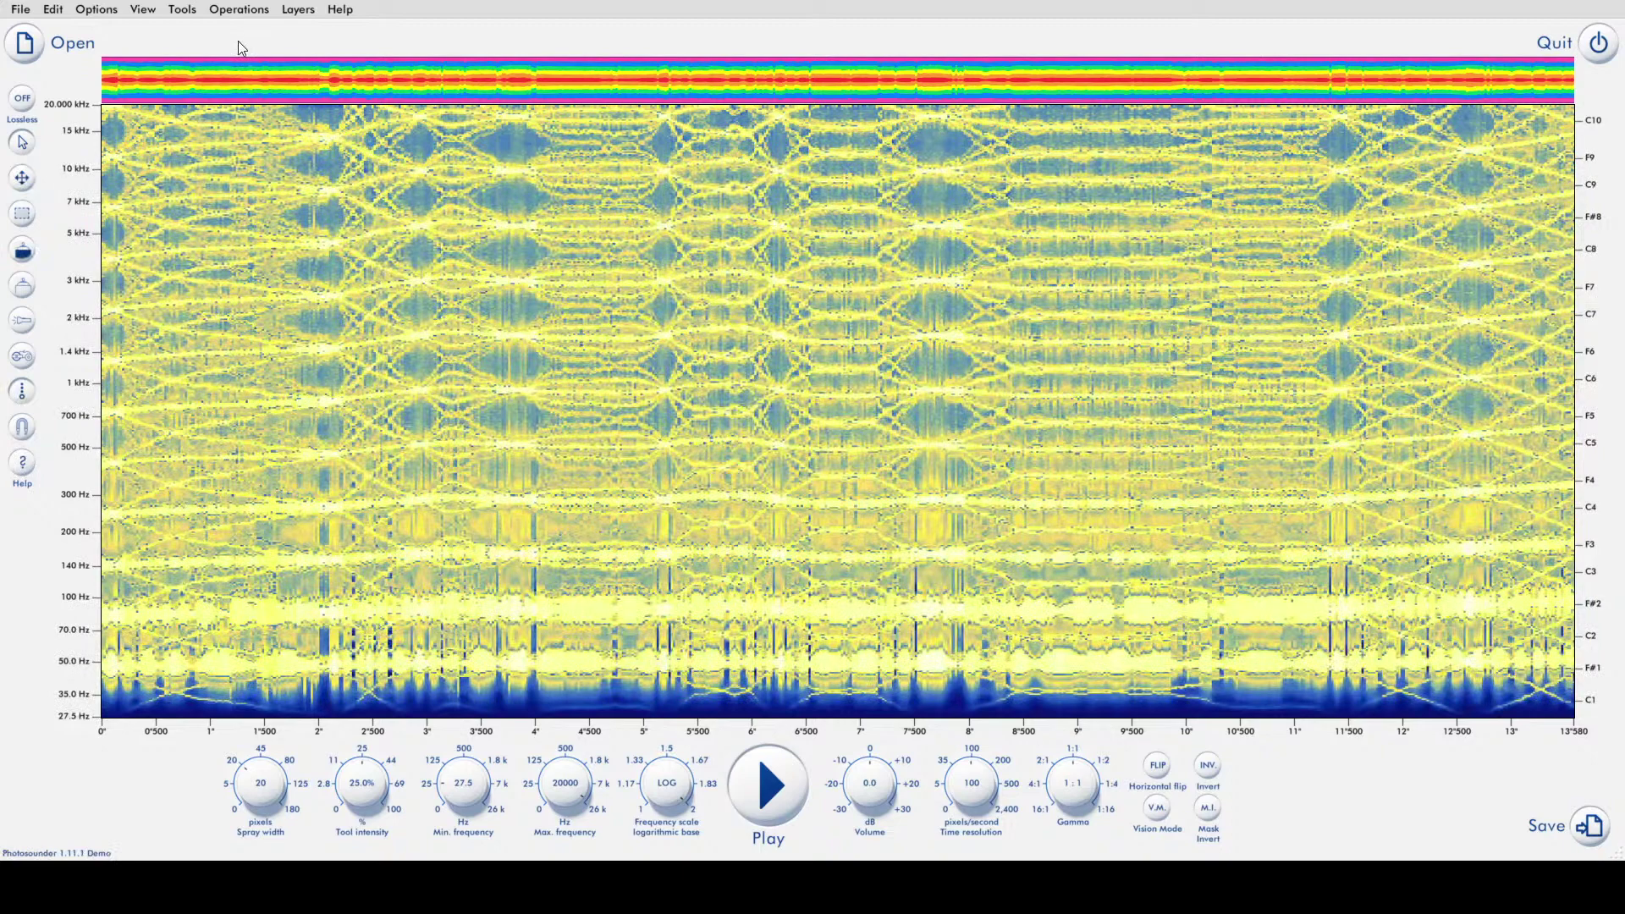
left_click(239, 10)
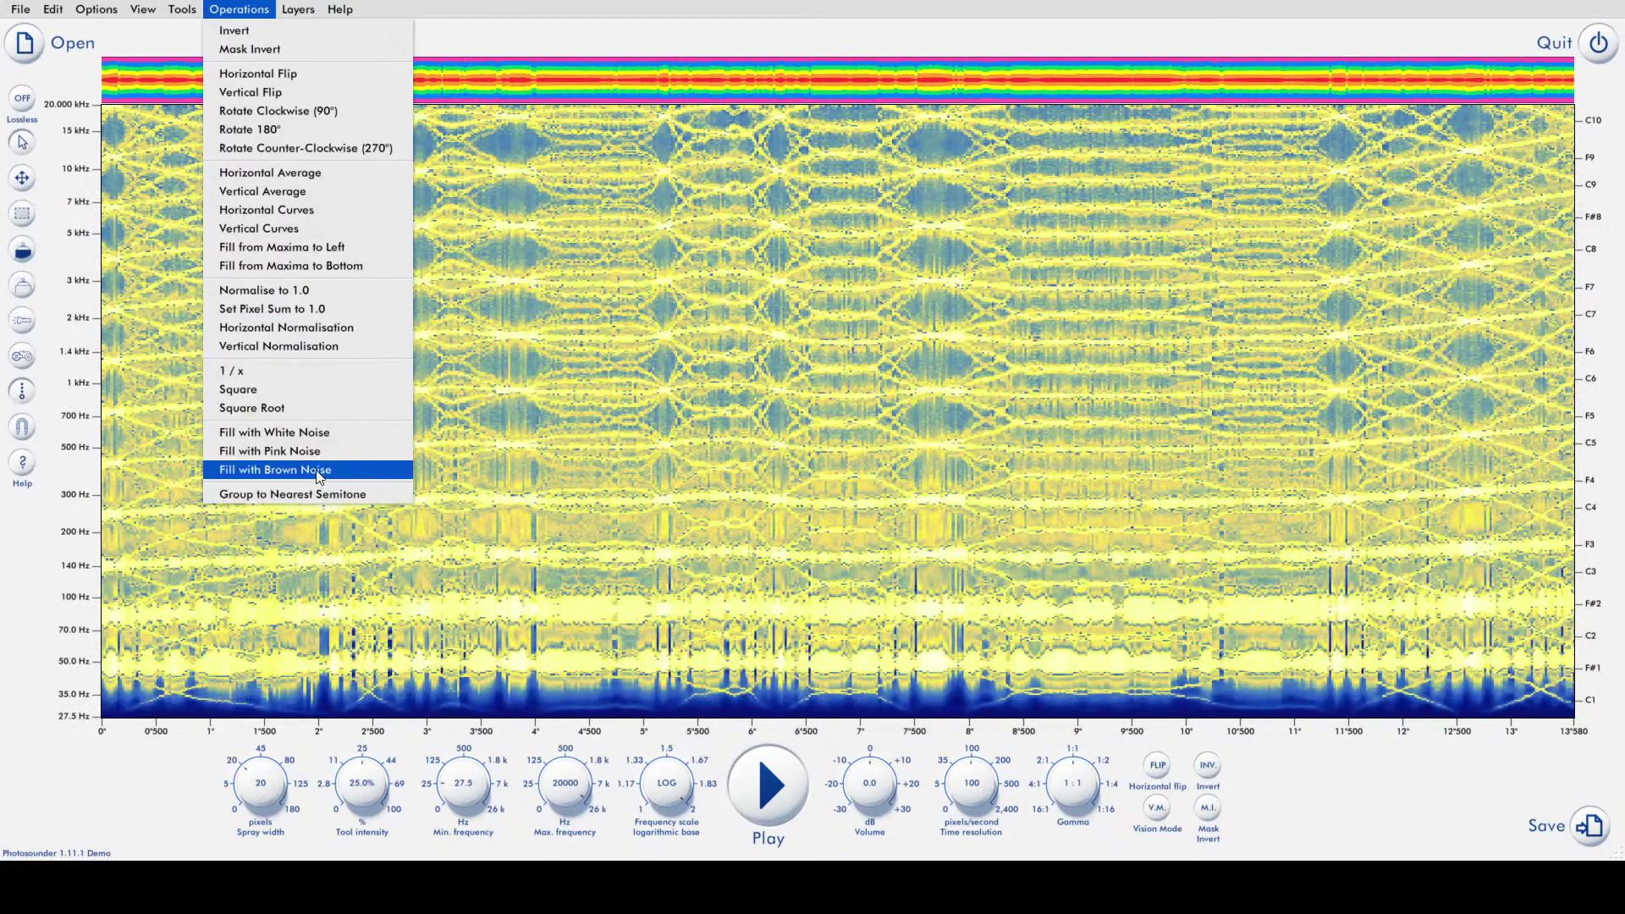
mouse_move(285, 17)
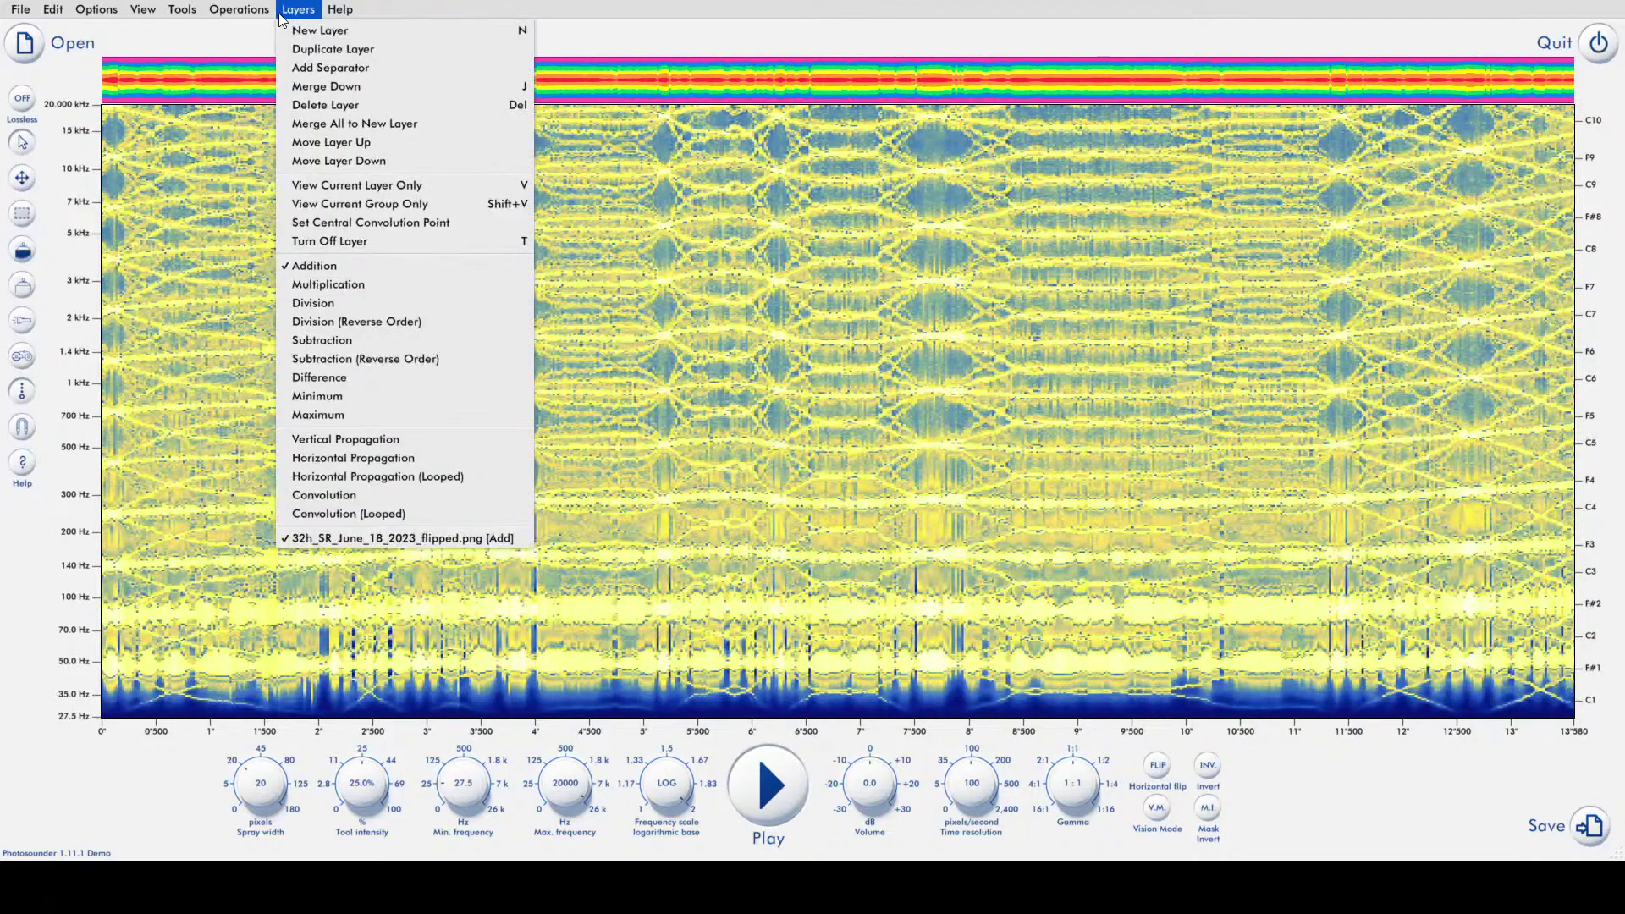
left_click(298, 14)
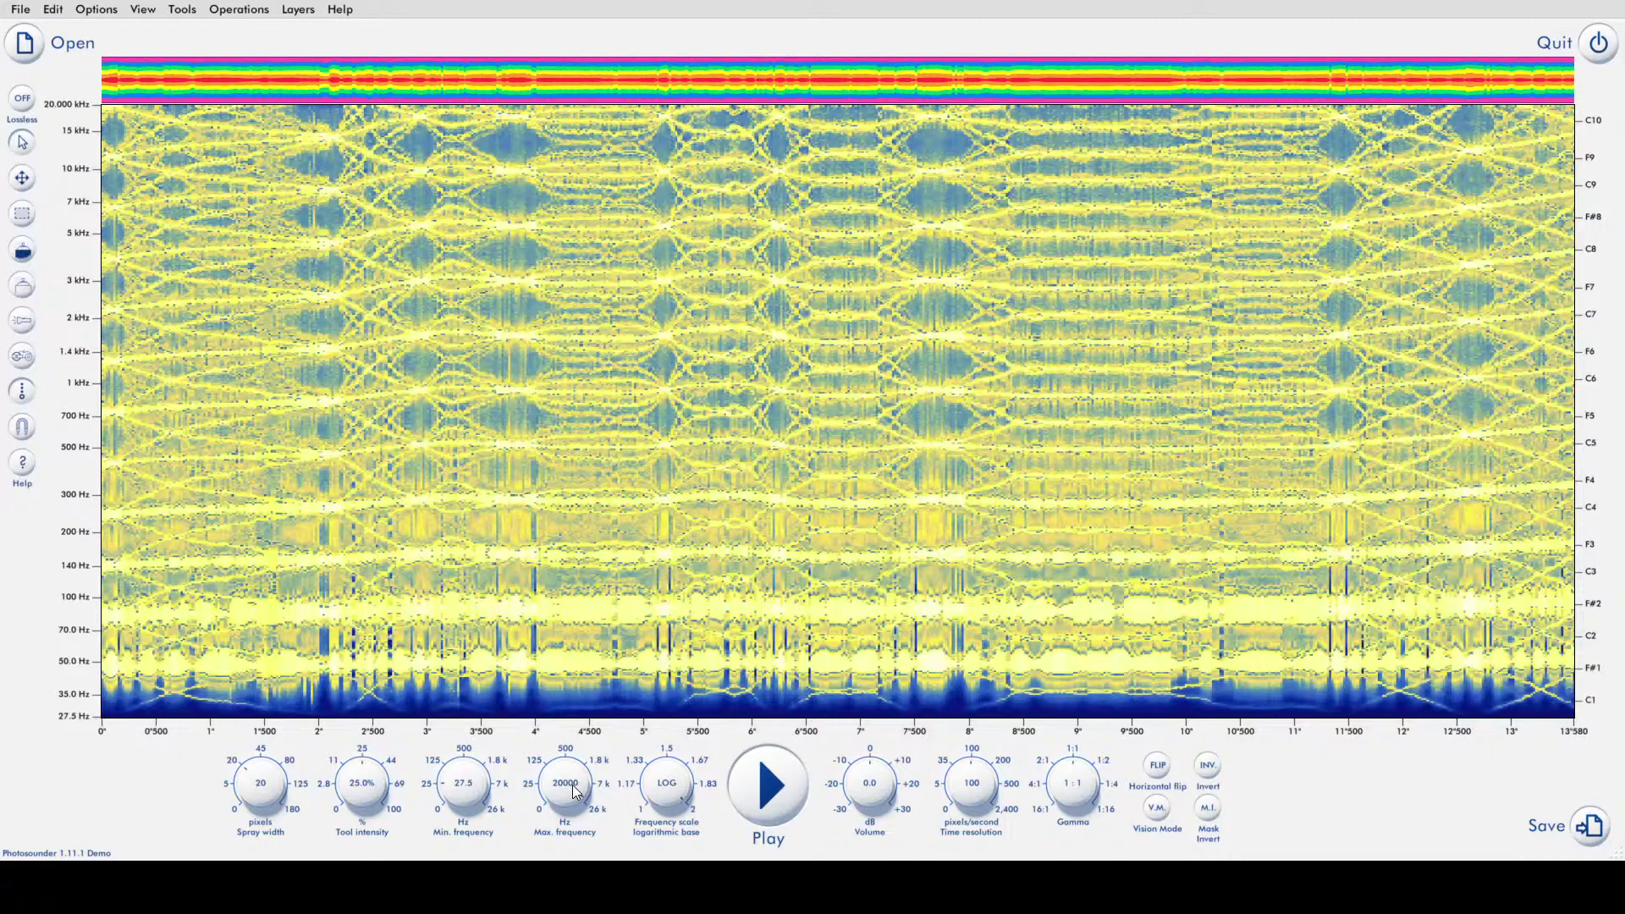
- Lower the maximum frequency to 30 Hz and play a short part of the spectrogram
left_click_drag(574, 791, 592, 543)
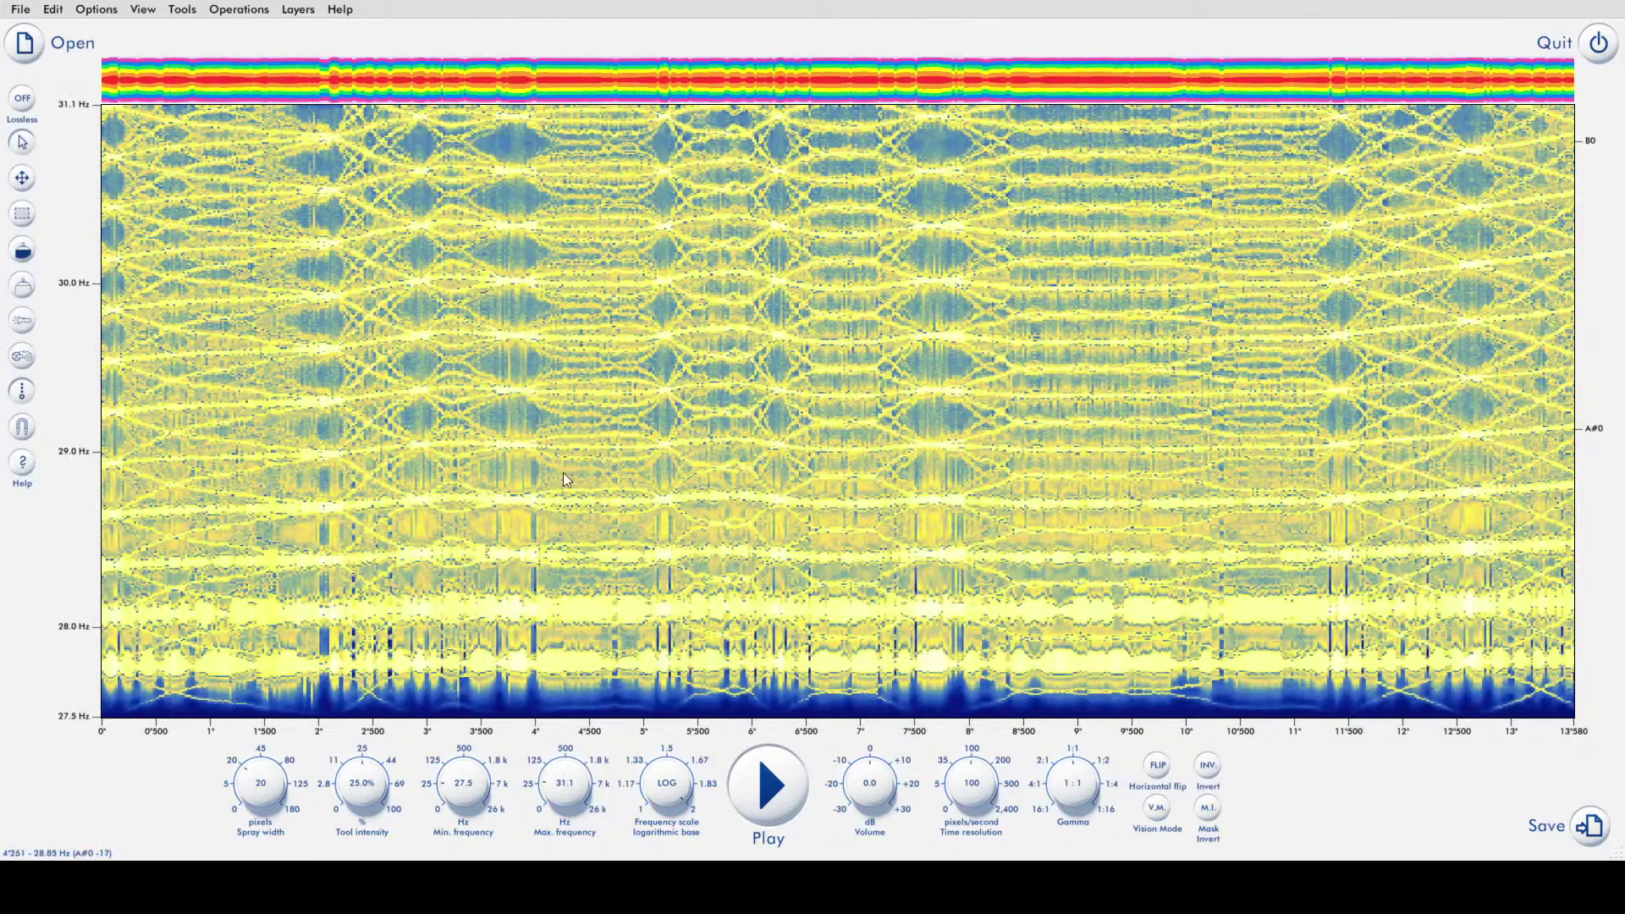
scroll(576, 787, "up", 2)
scroll(575, 795, "down", 2)
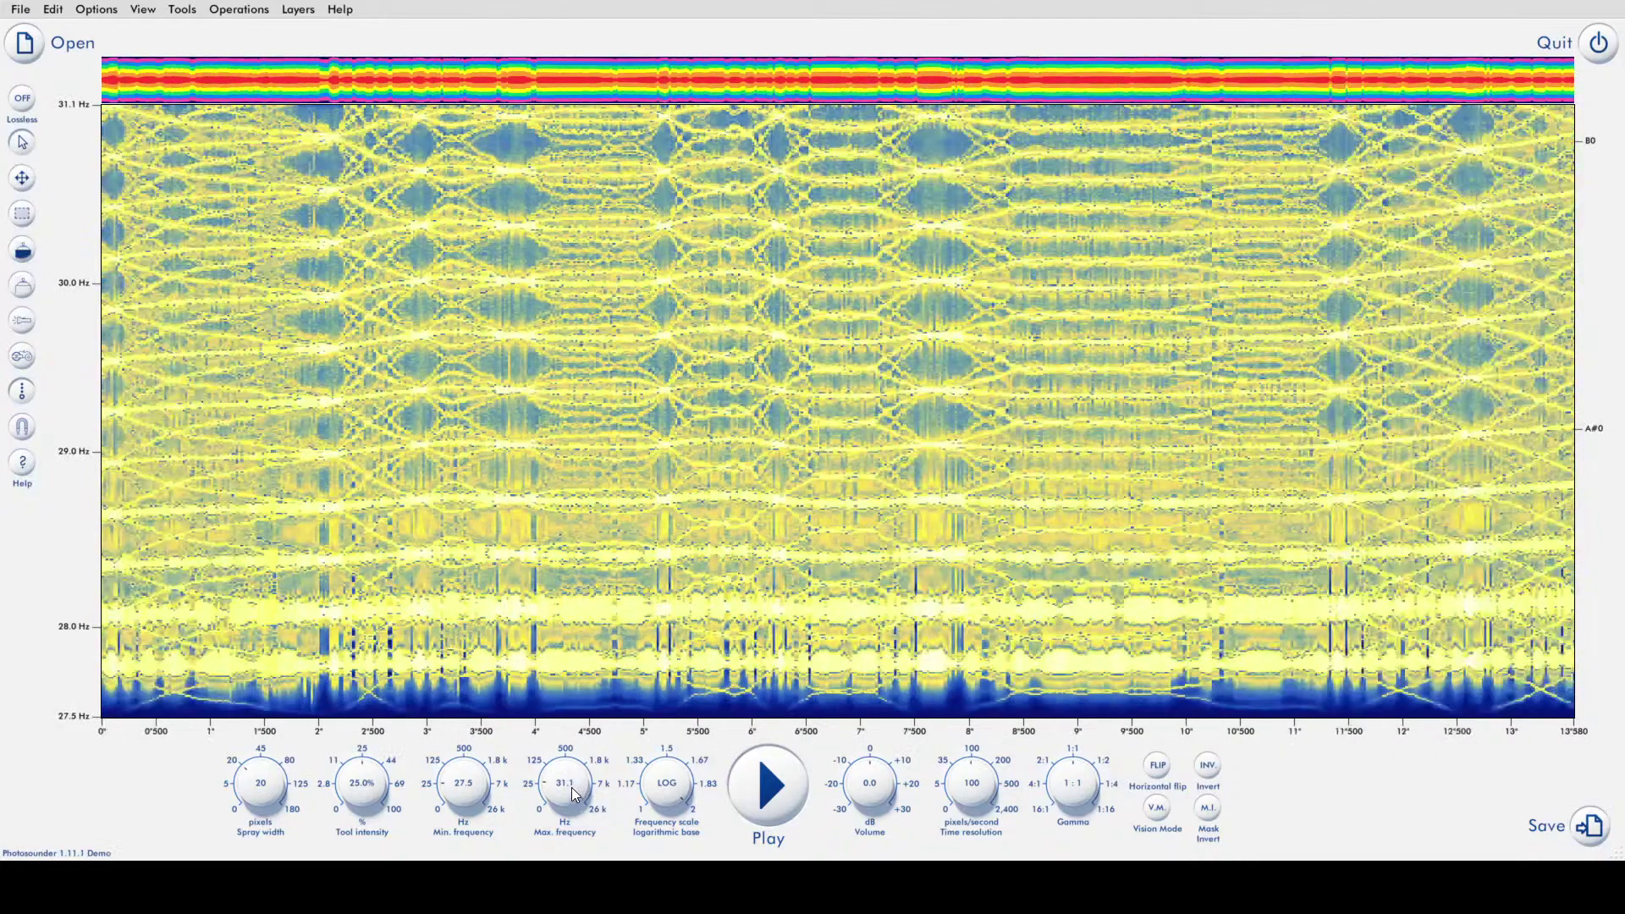
left_click_drag(574, 796, 572, 793)
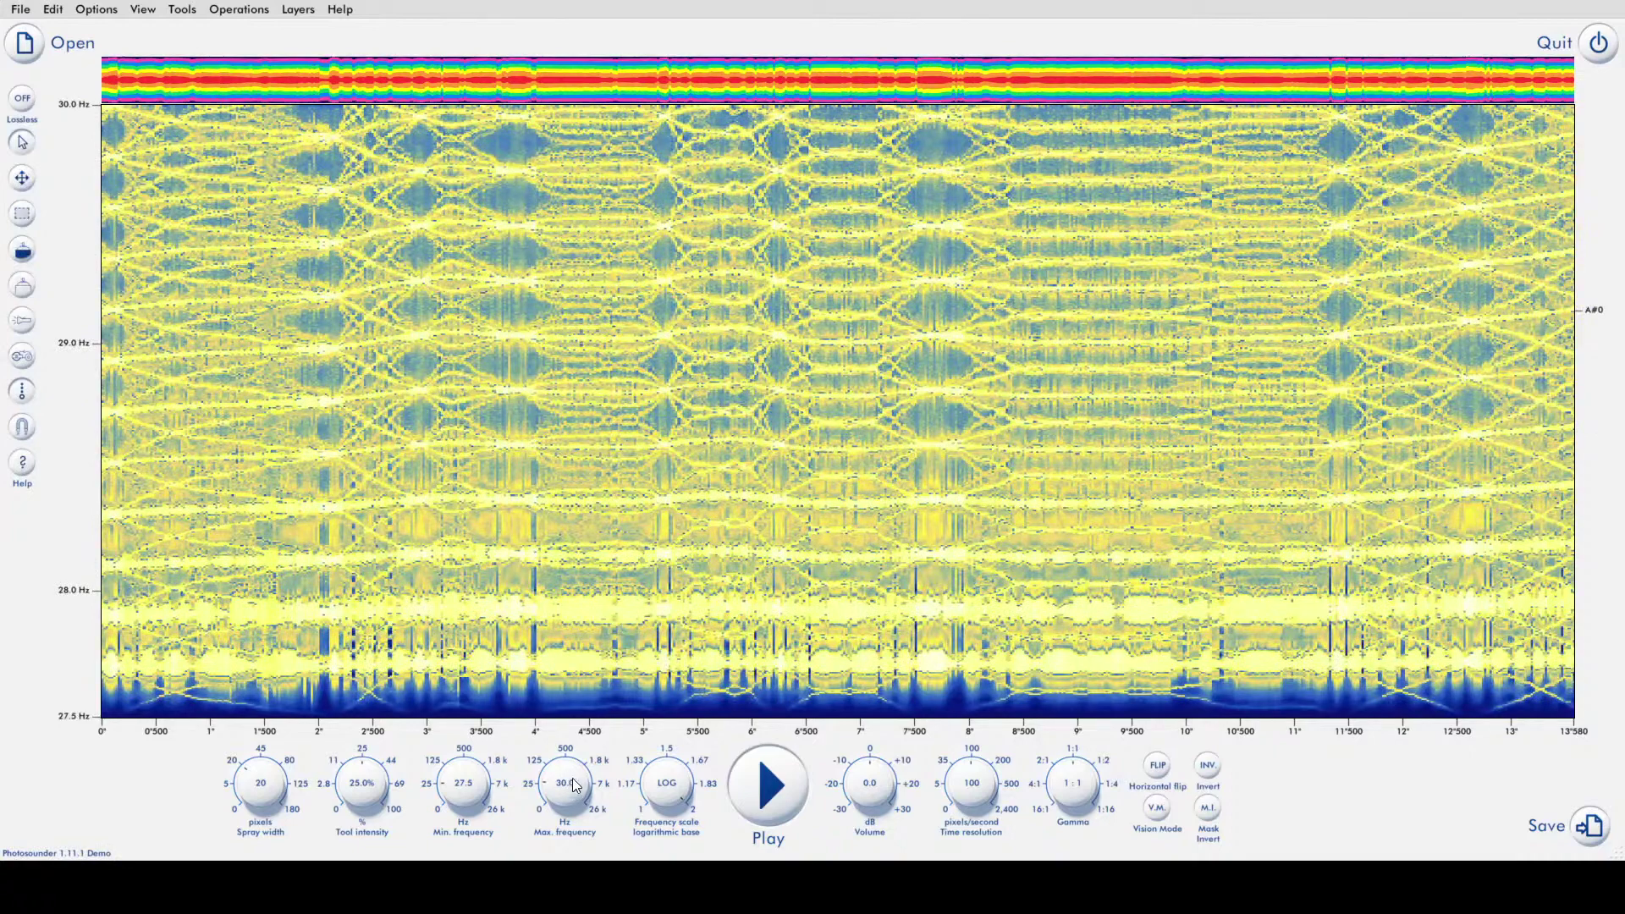
key("space")
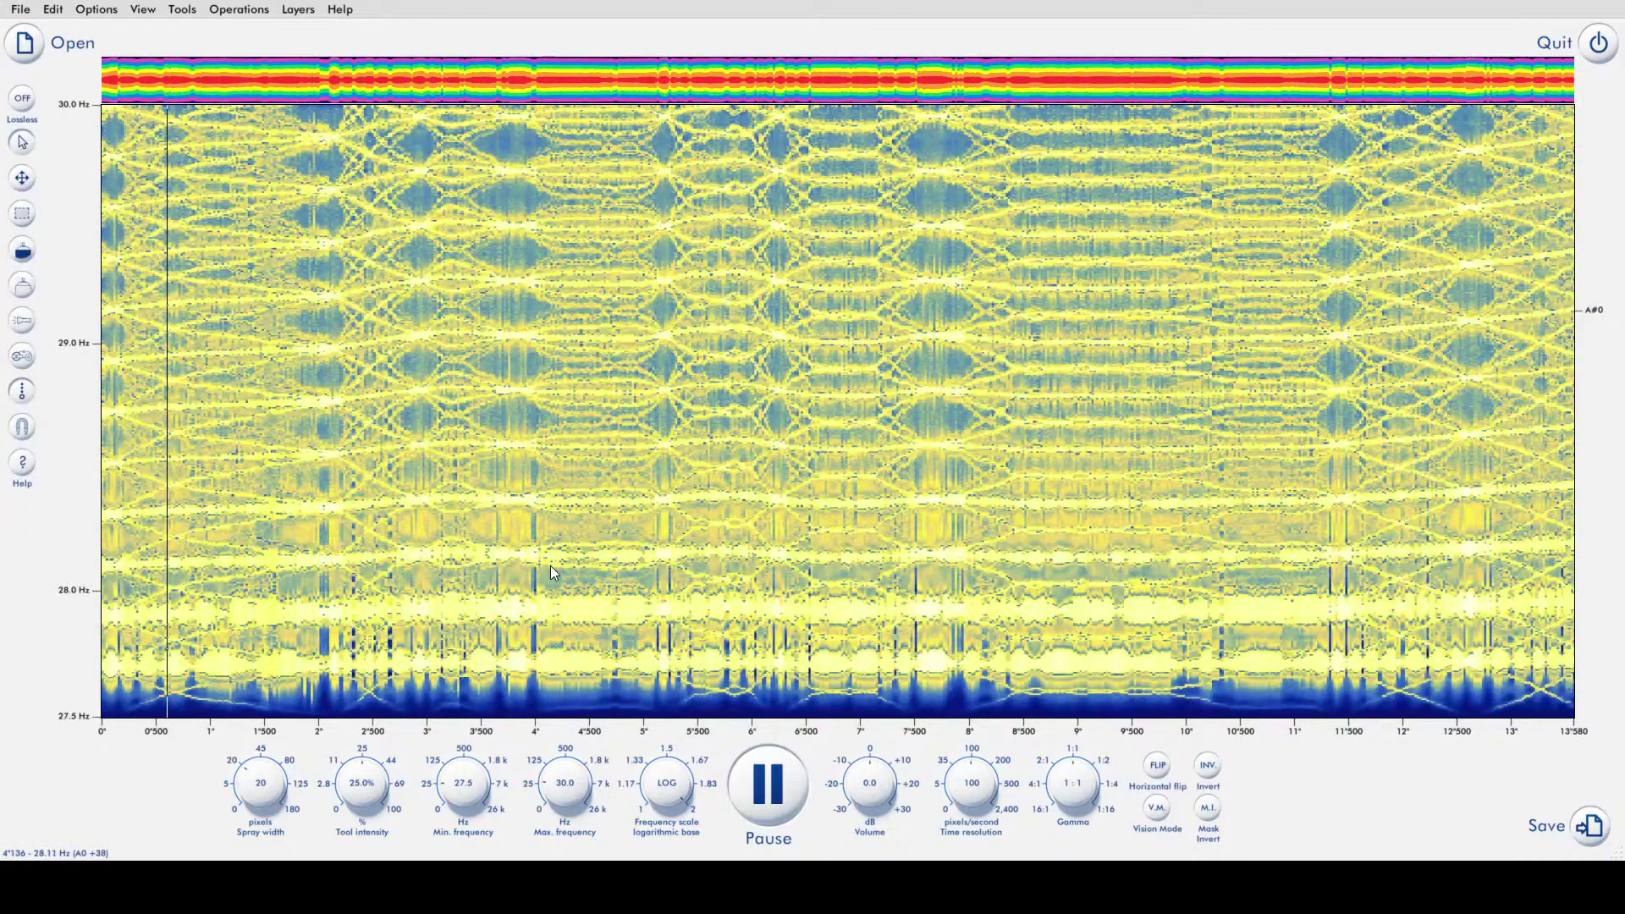
key("space")
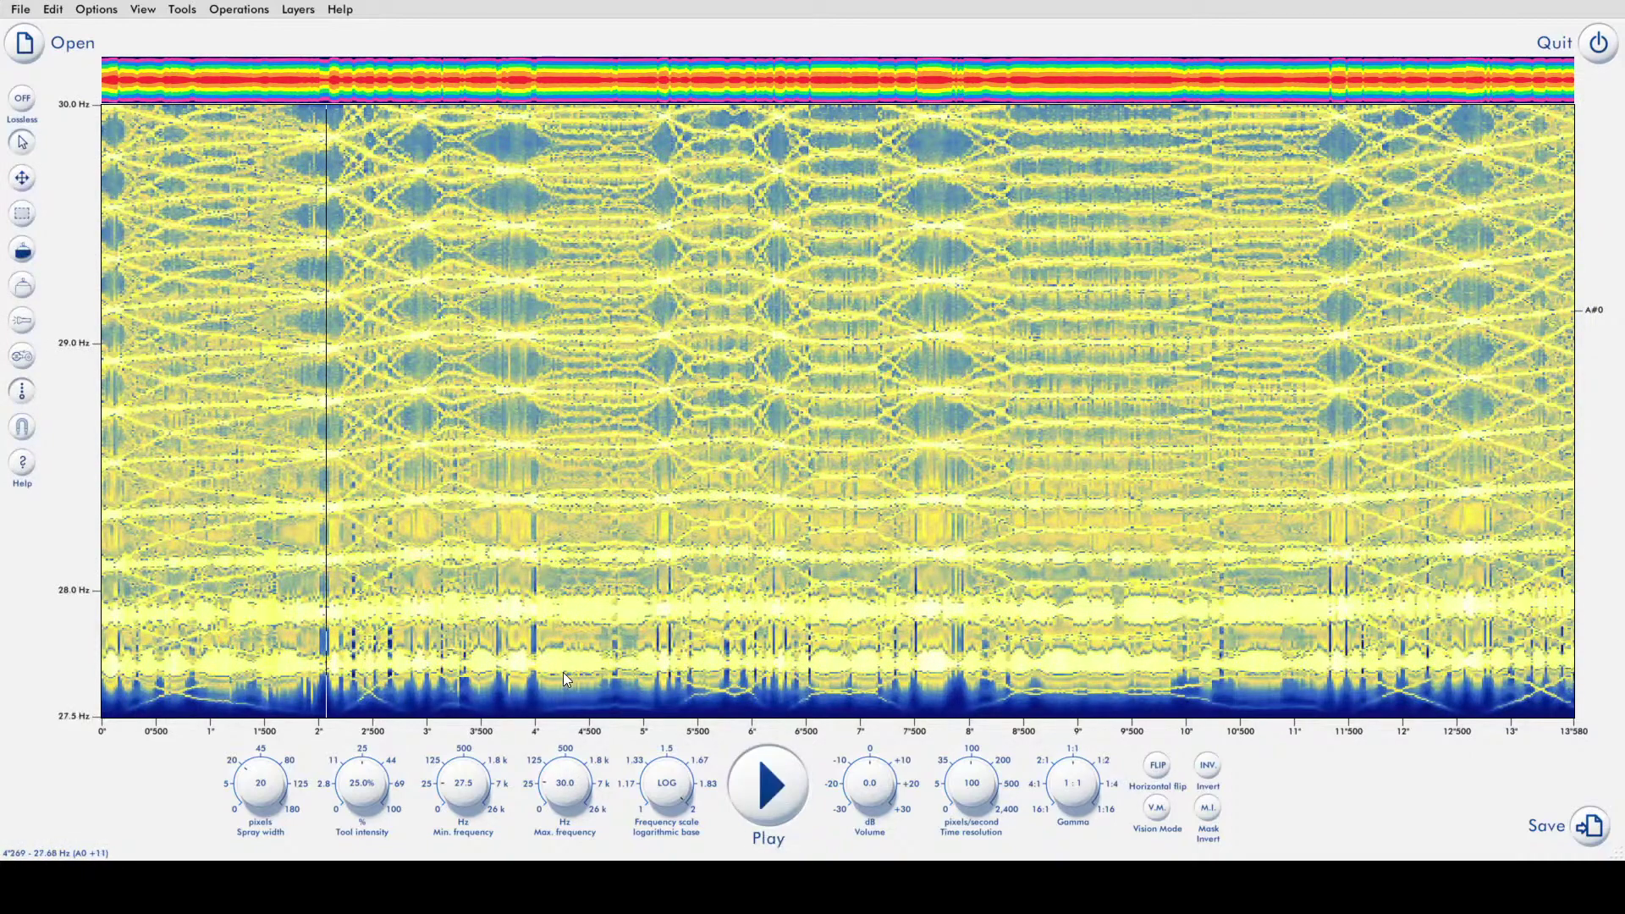
- Set the minimum frequency to 0 Hz and play a short part of the spectrogram
double_click(465, 787)
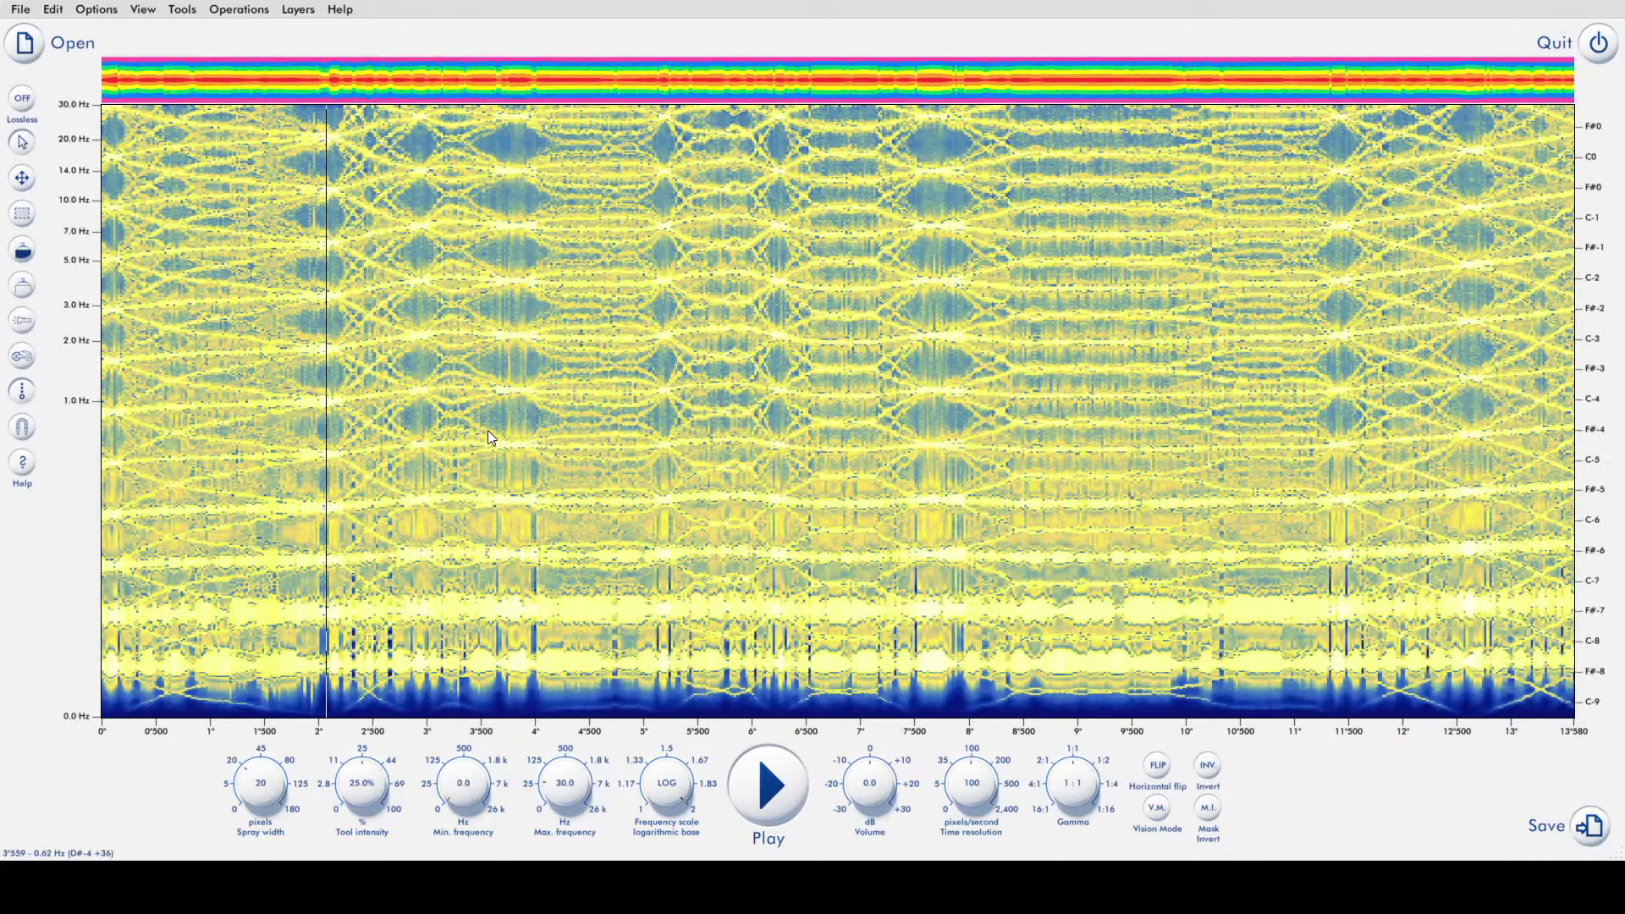
key("space")
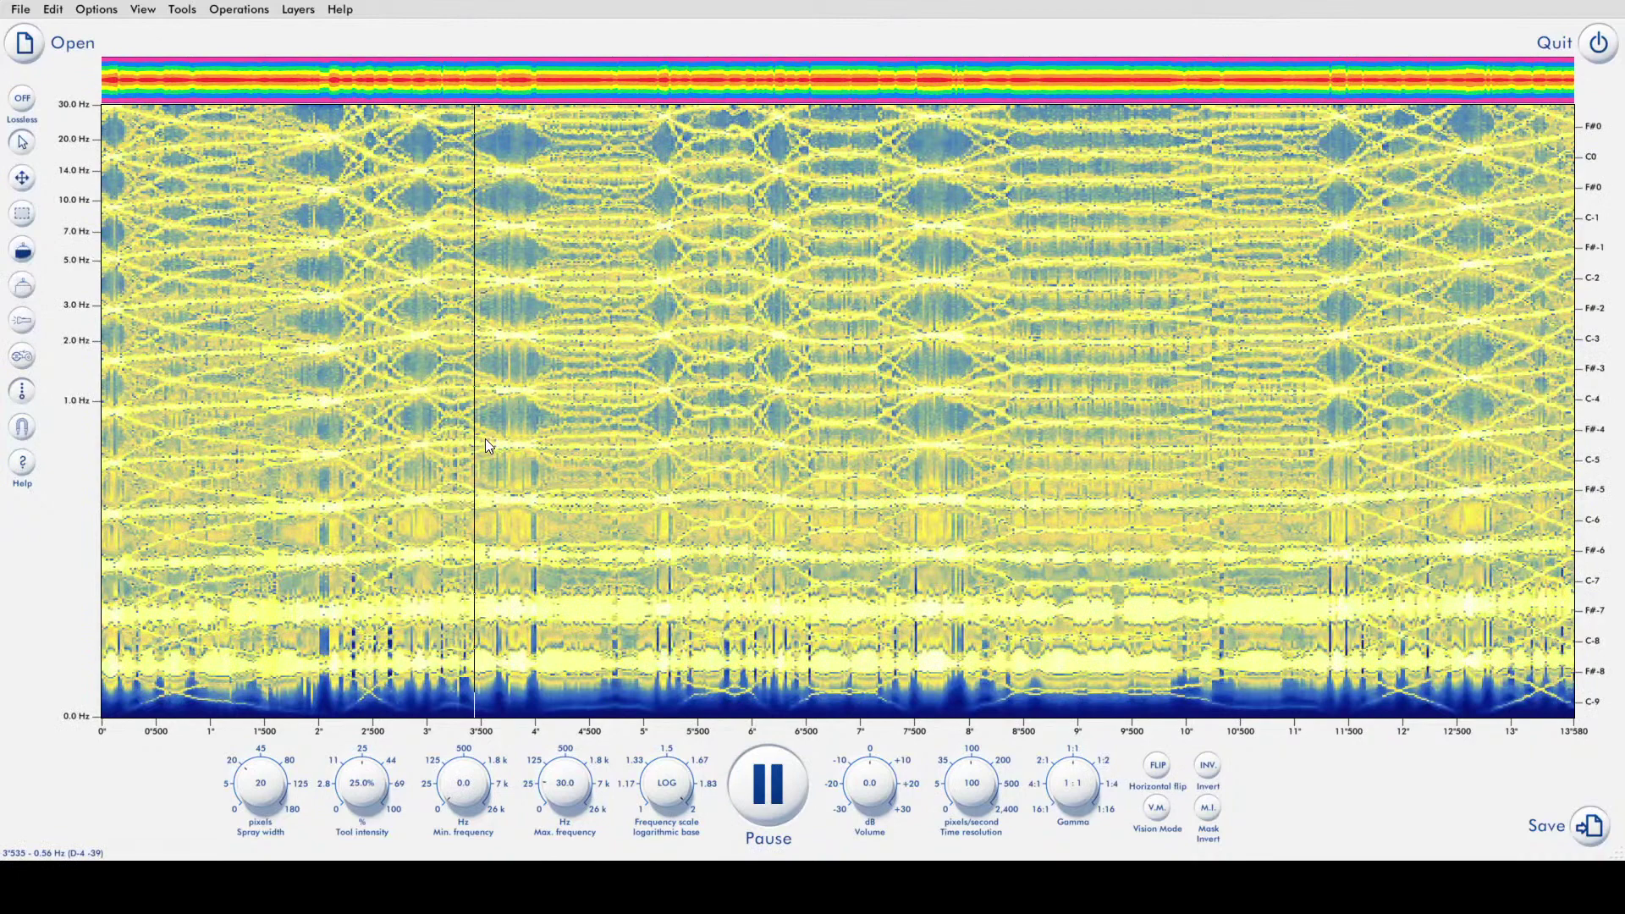
key("space")
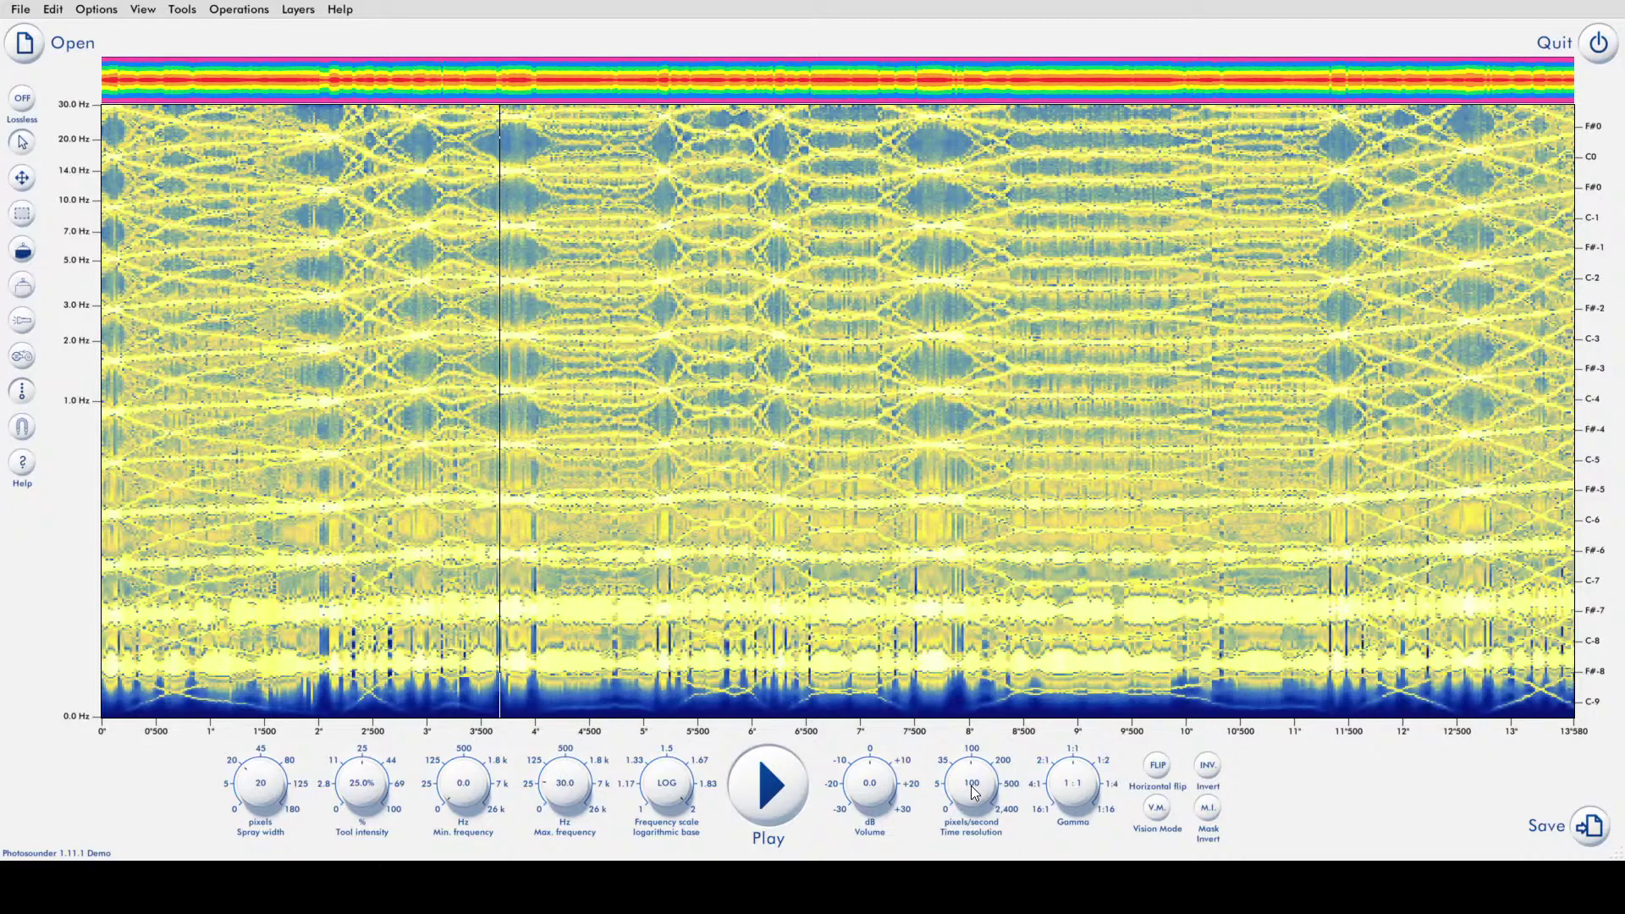
- Try a time resolution of 200 pixels/second, play a short part, and restore it to 100 pixels/second
left_click_drag(976, 787, 980, 753)
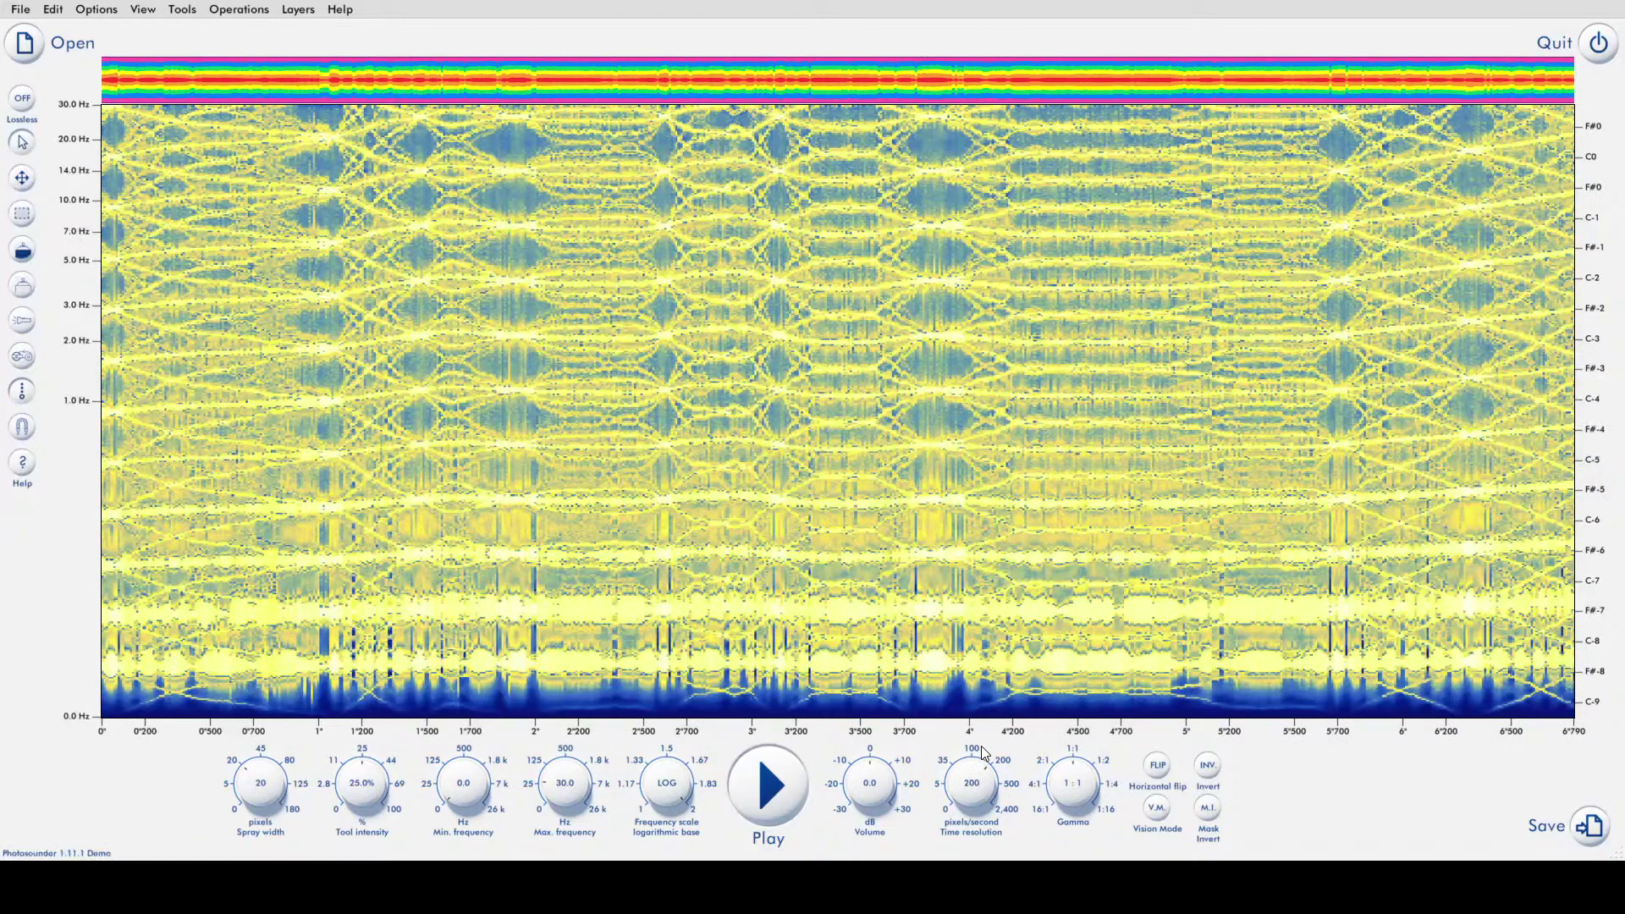
left_click(792, 792)
left_click(791, 792)
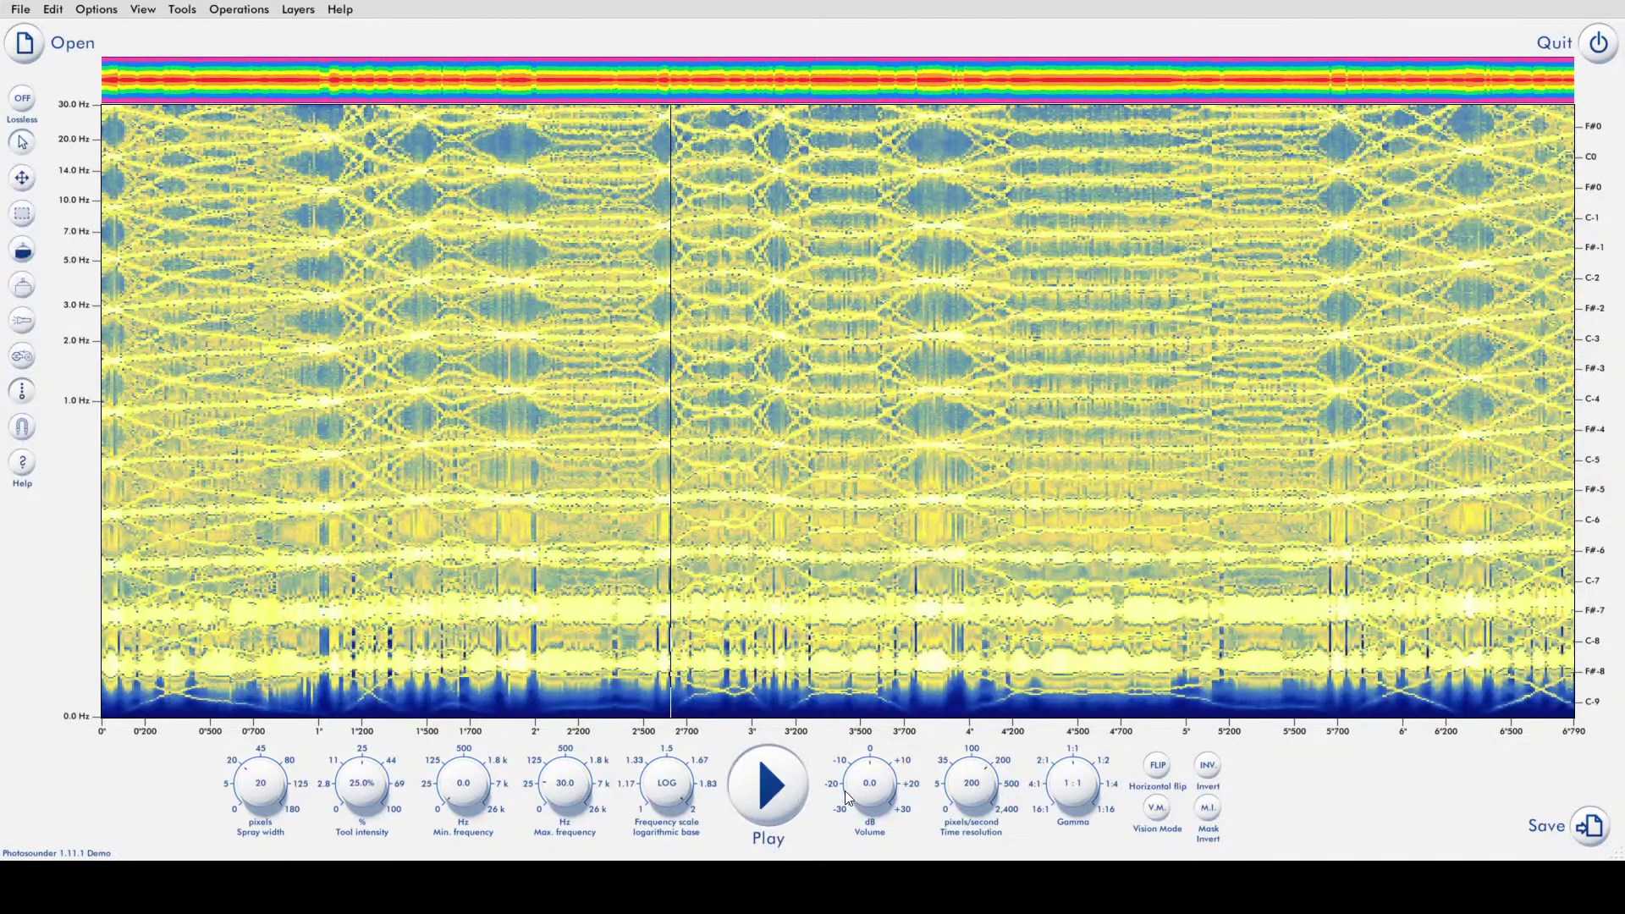
left_click_drag(974, 789, 966, 821)
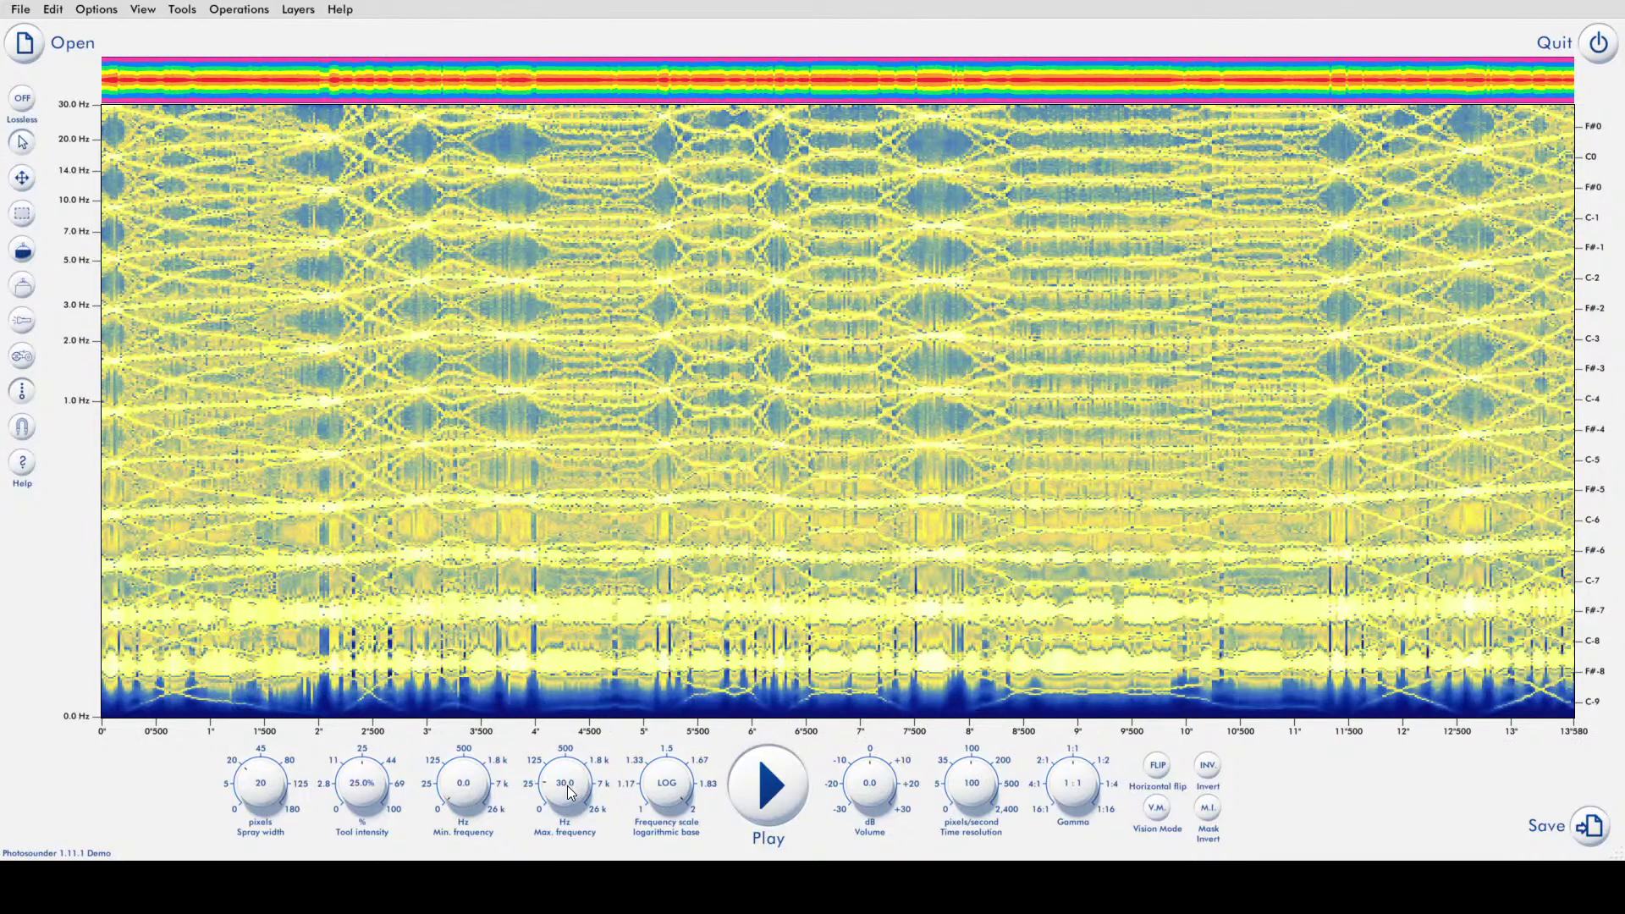
- Raise the maximum frequency to 126 Hz and play part of the spectrogram
left_click_drag(567, 788, 567, 764)
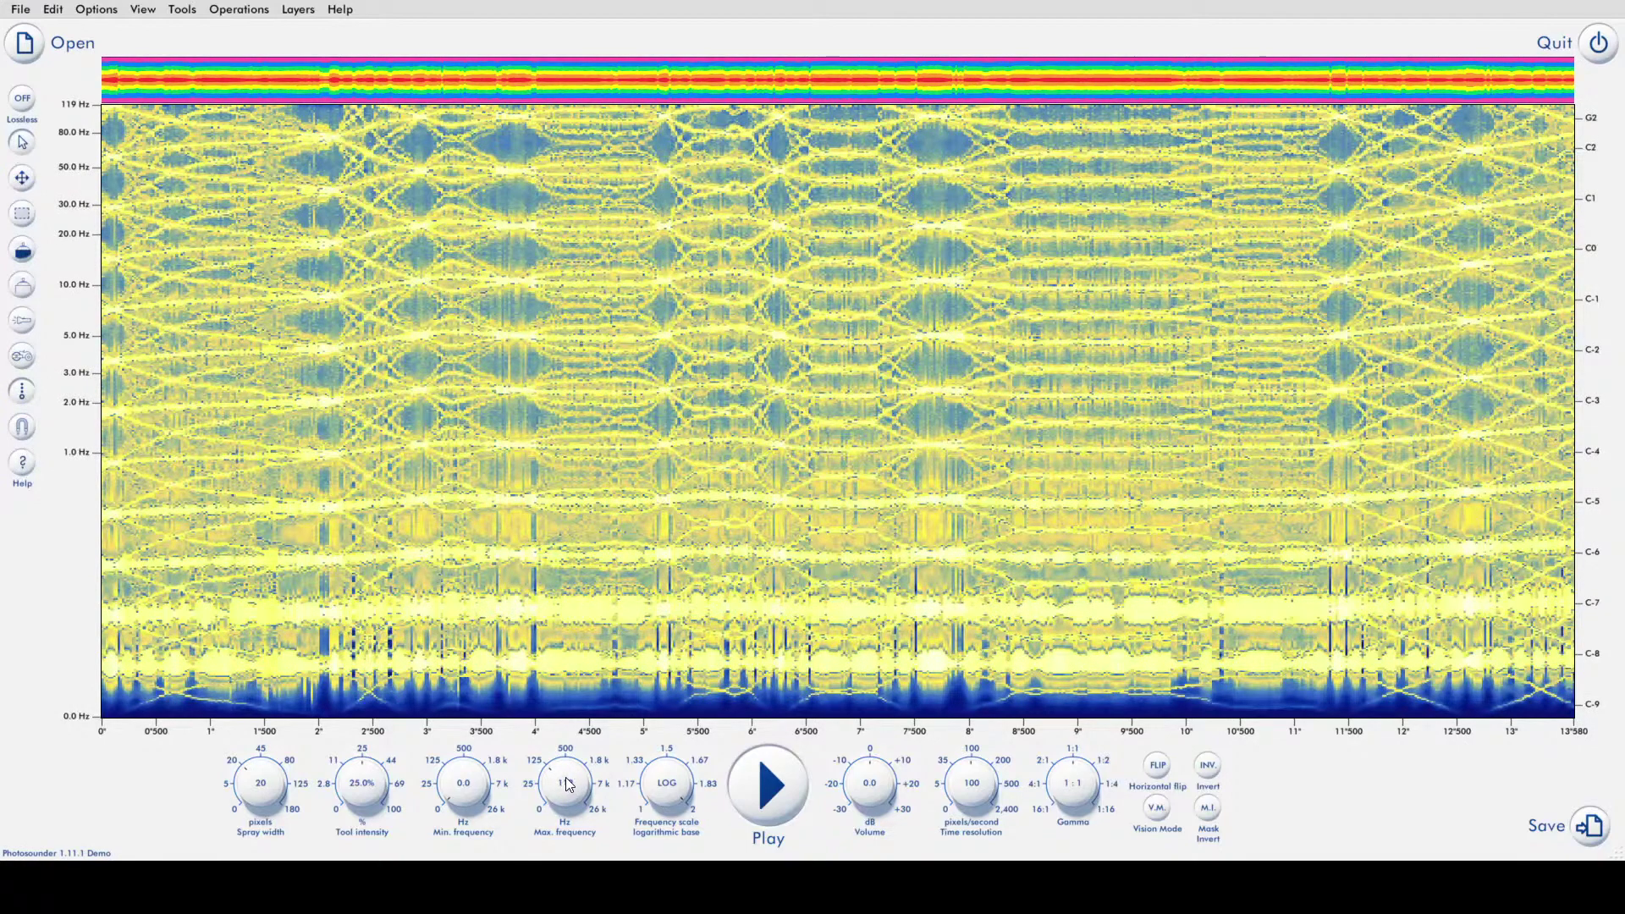
left_click_drag(572, 790, 572, 785)
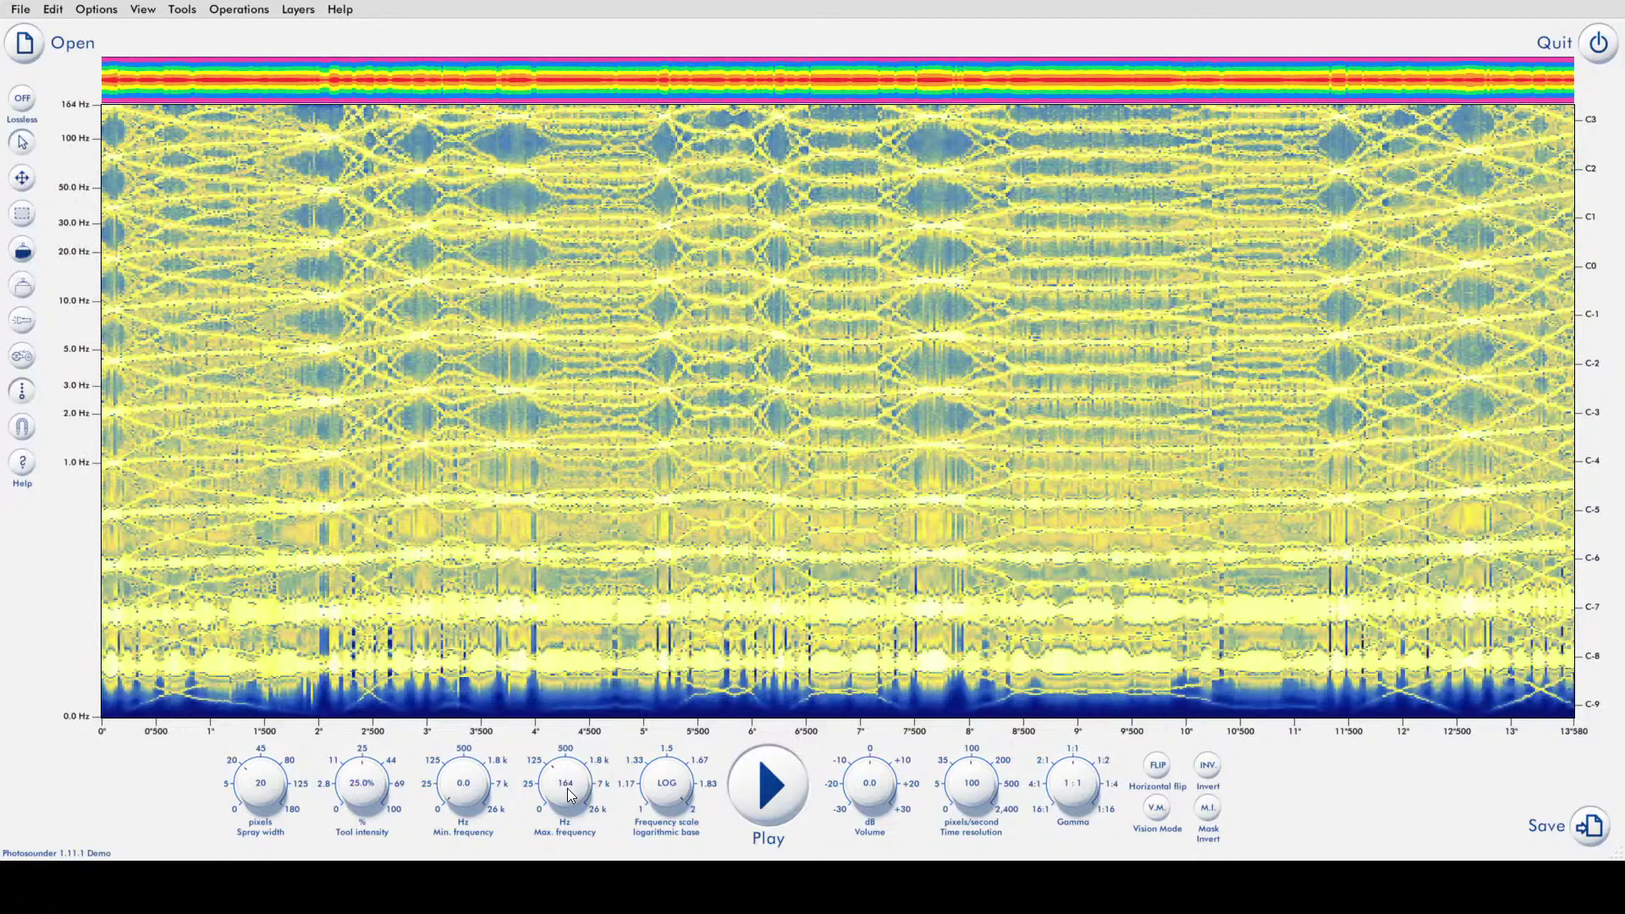
scroll(568, 798, "down", 3)
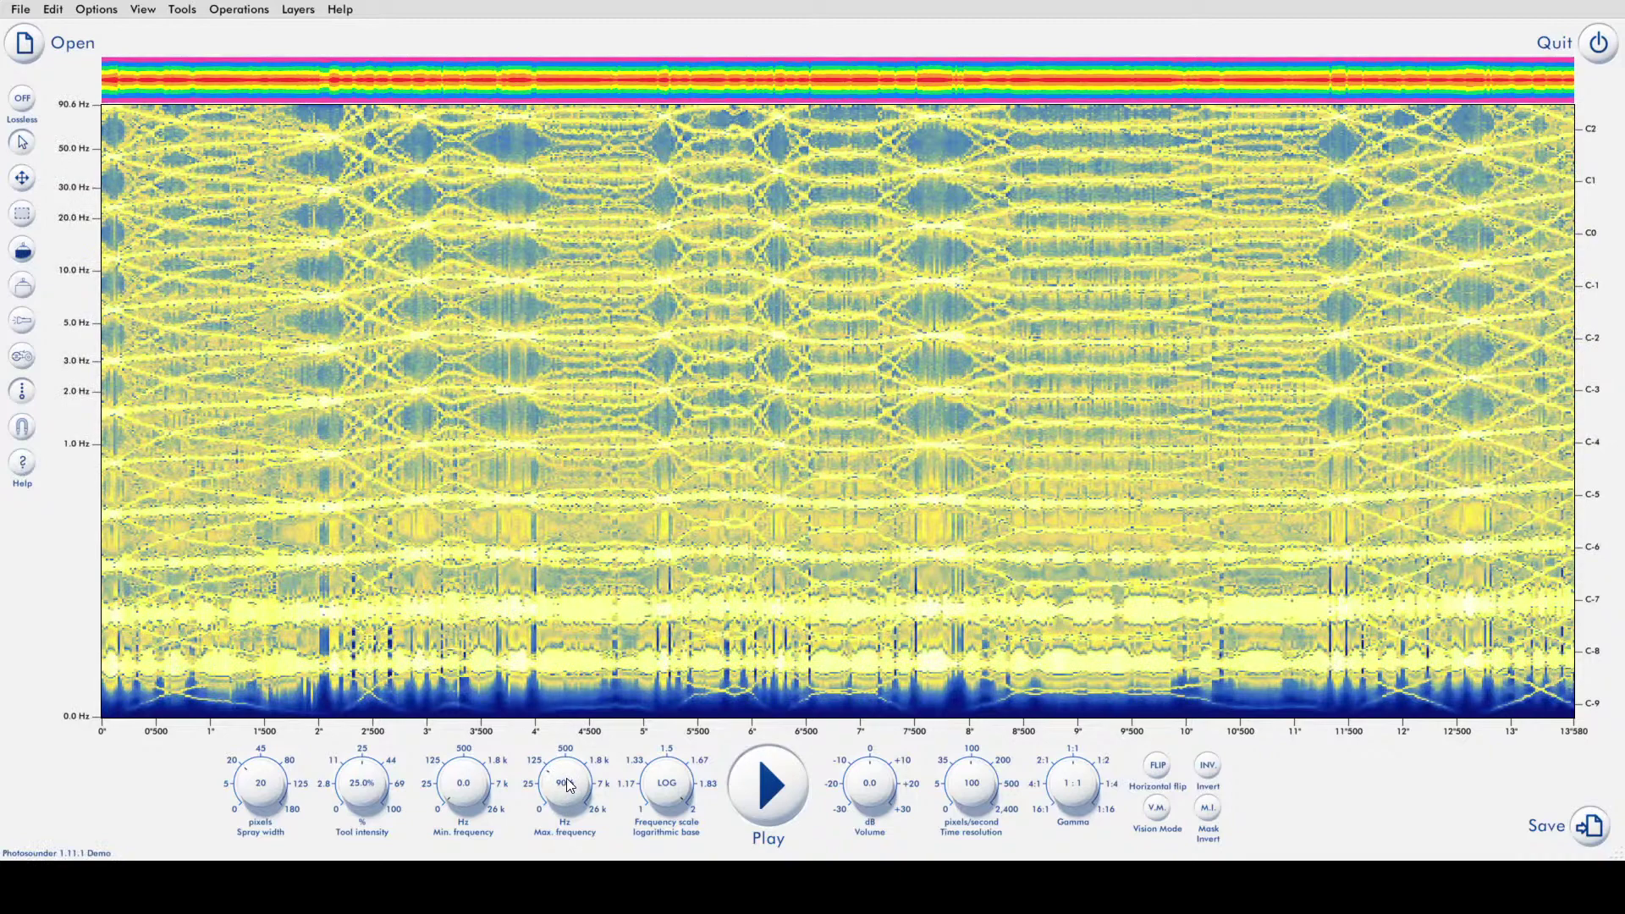
scroll(572, 785, "up", 2)
key("space")
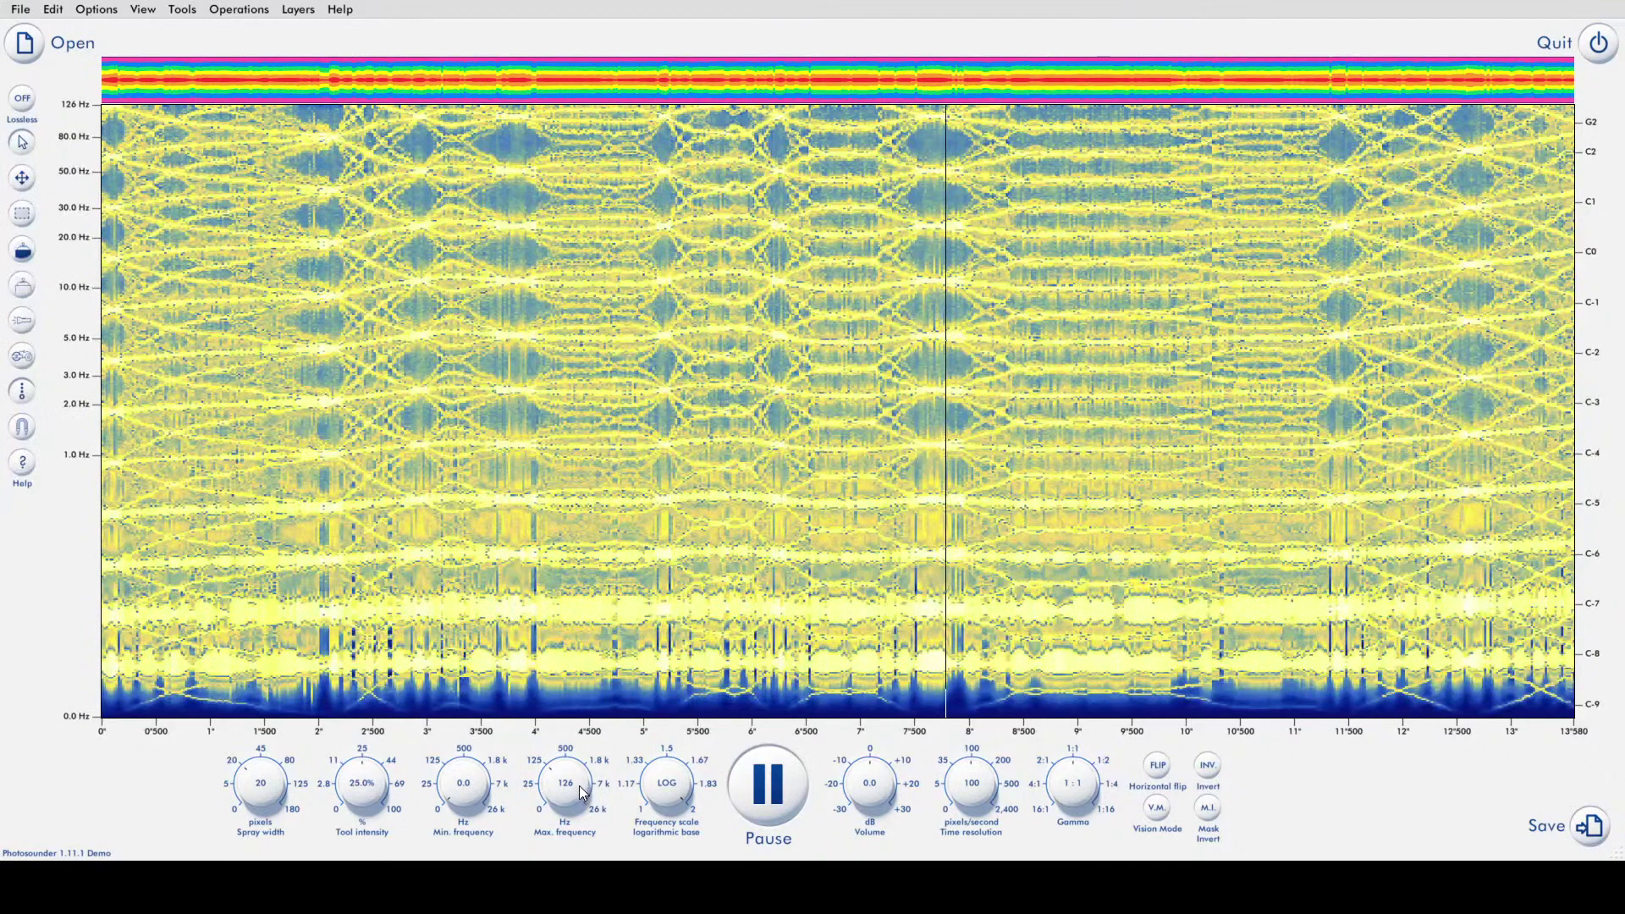
key("space")
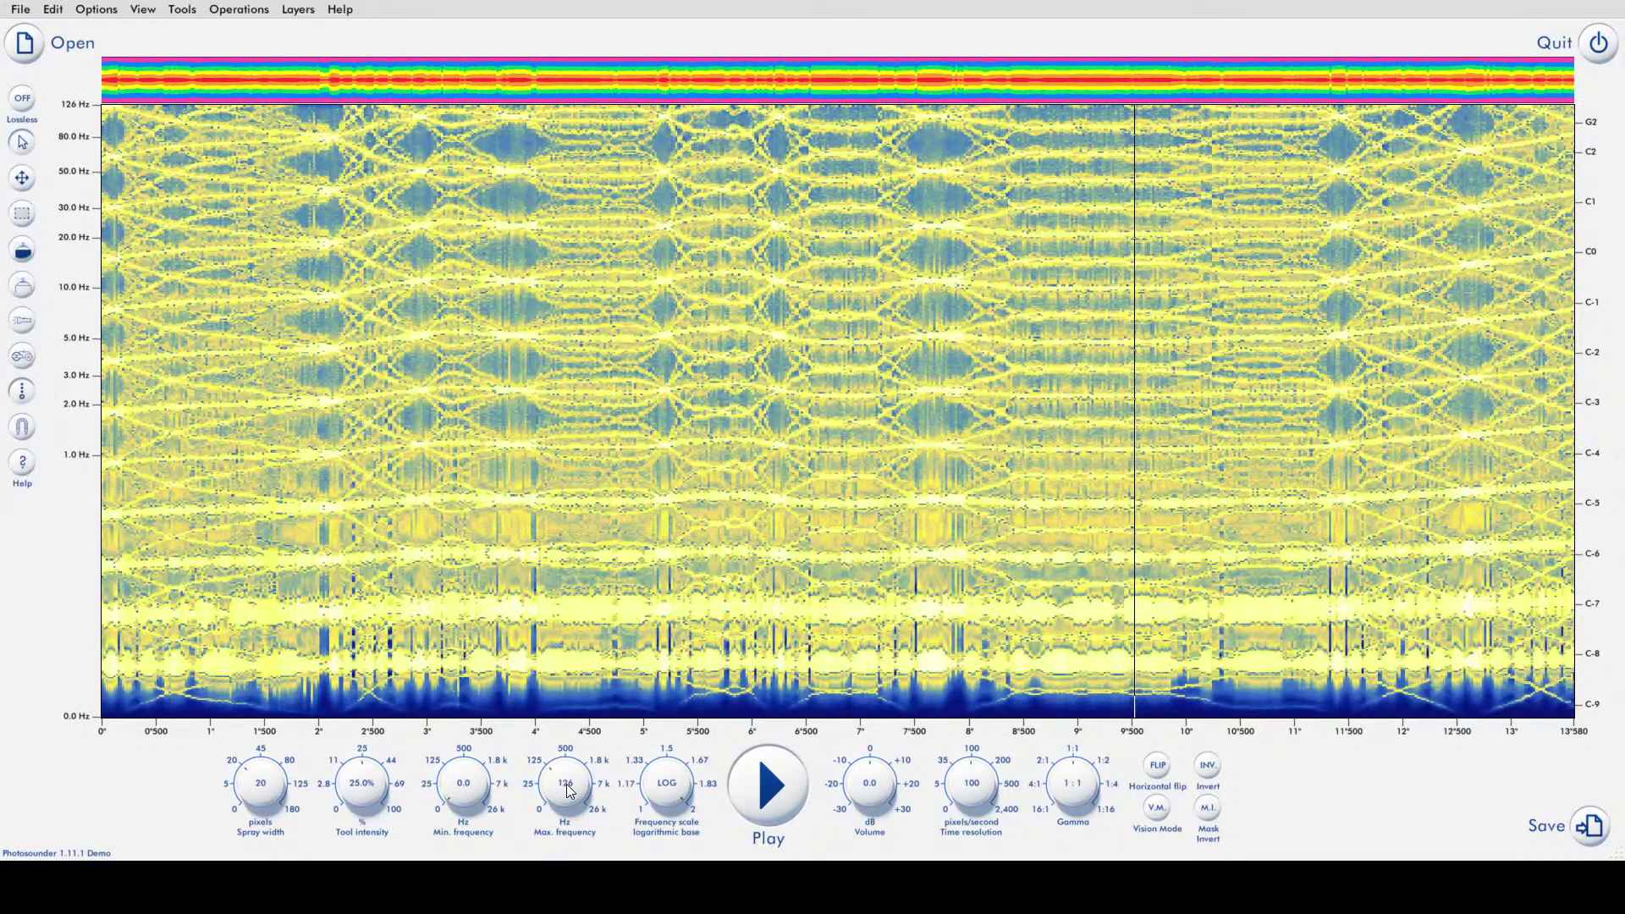
- Raise the maximum frequency to 978 Hz and play the spectrogram at that range
left_click_drag(572, 789, 576, 742)
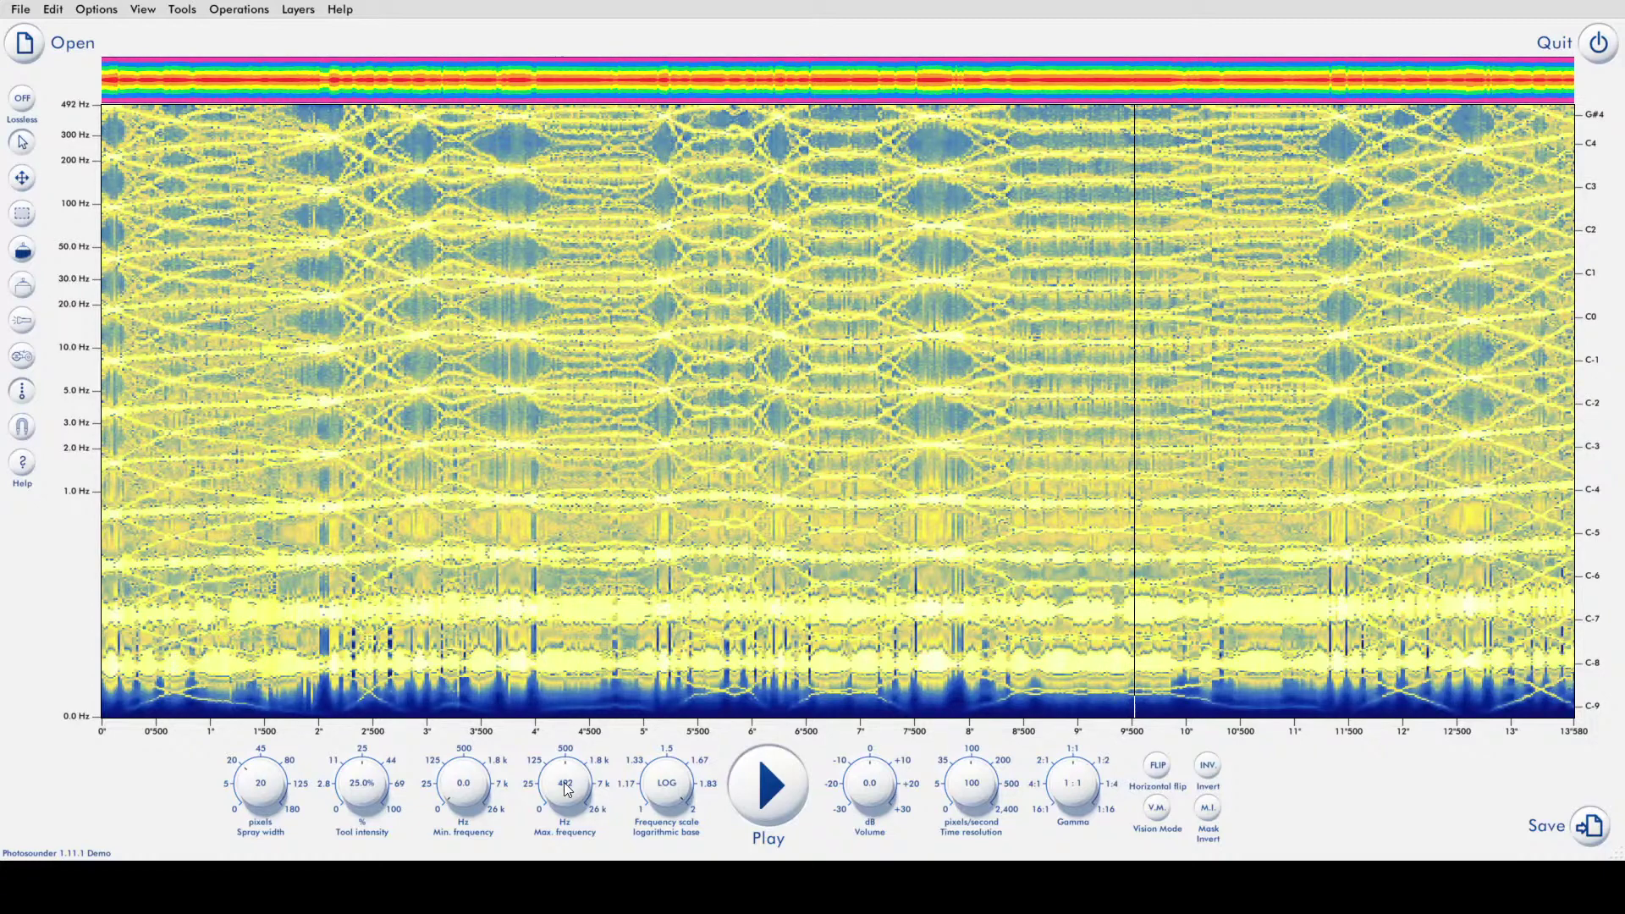
left_click_drag(583, 771, 574, 768)
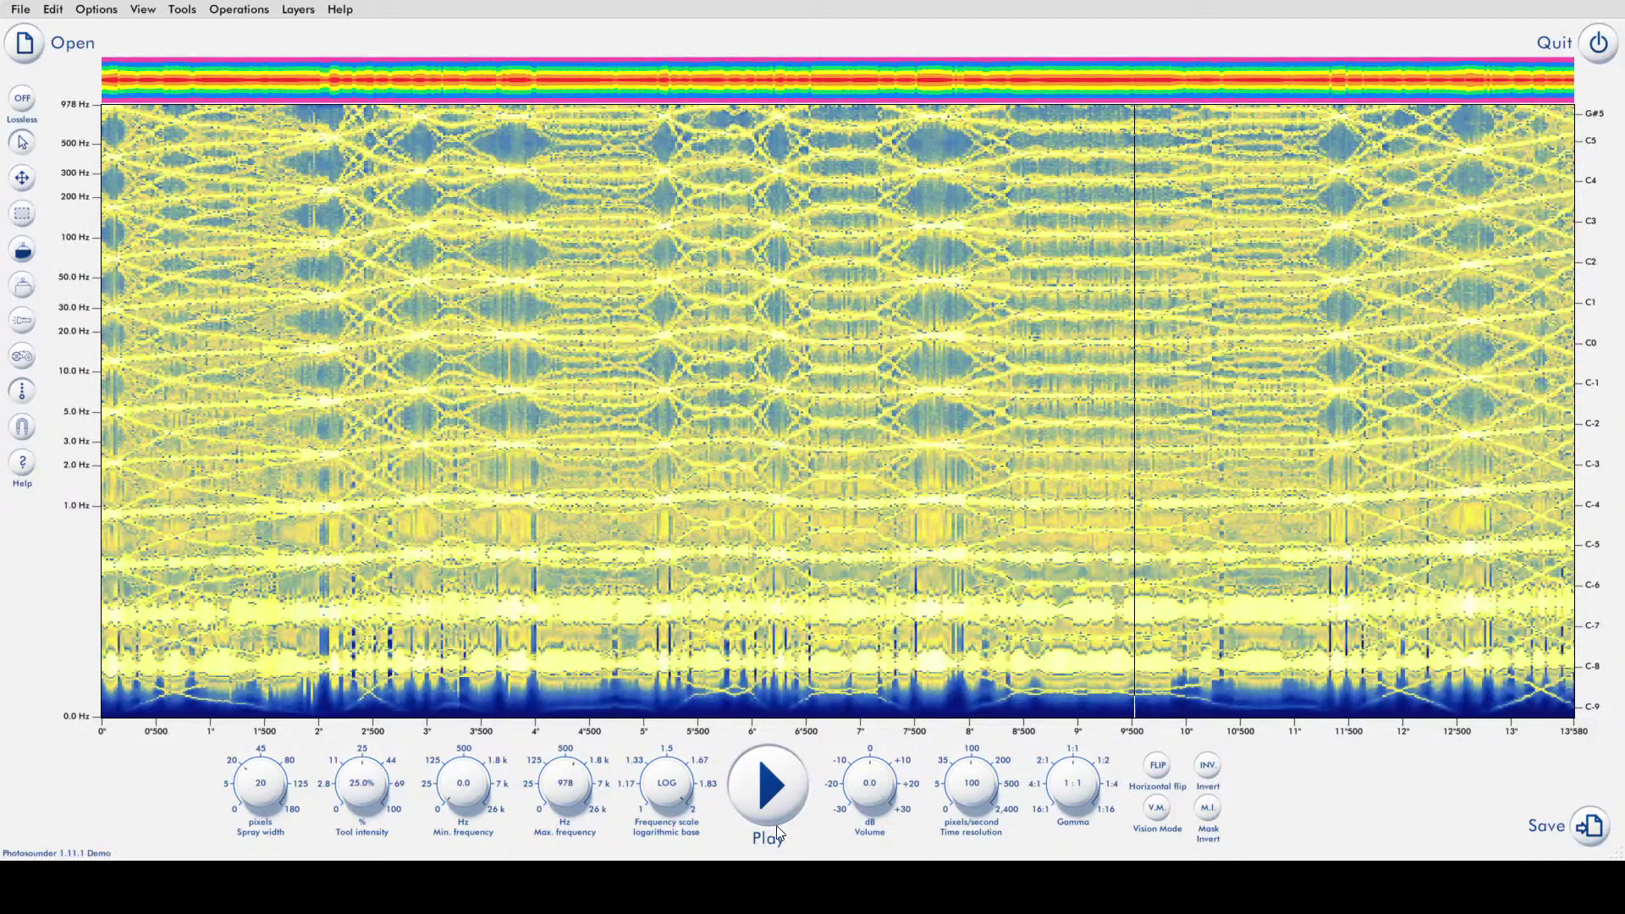
left_click(772, 792)
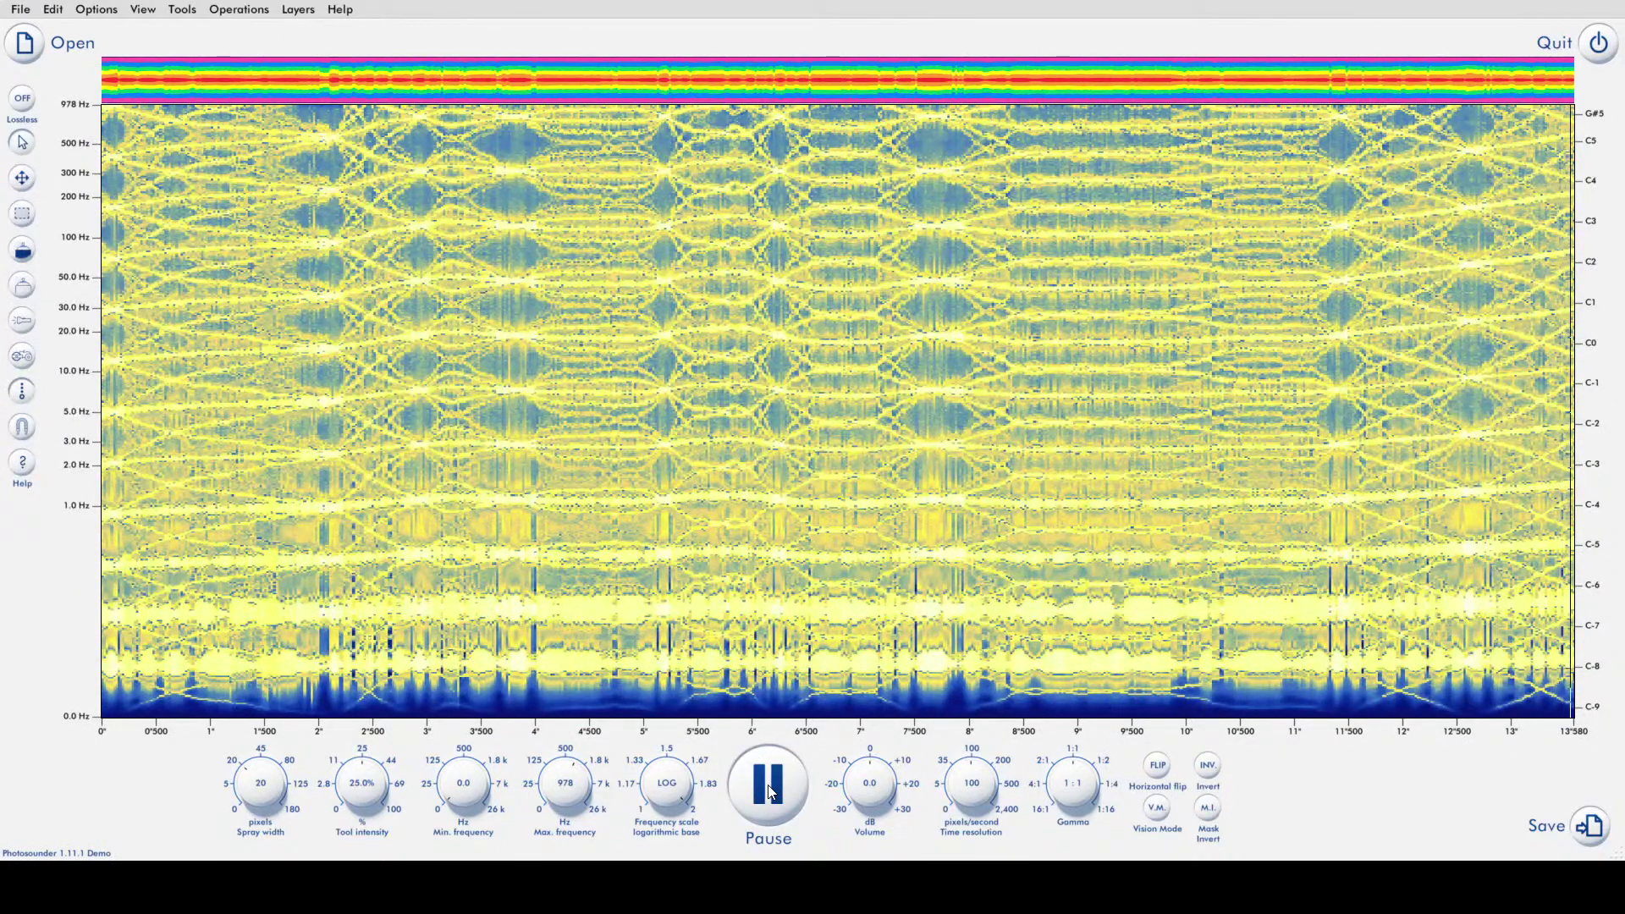
left_click(772, 793)
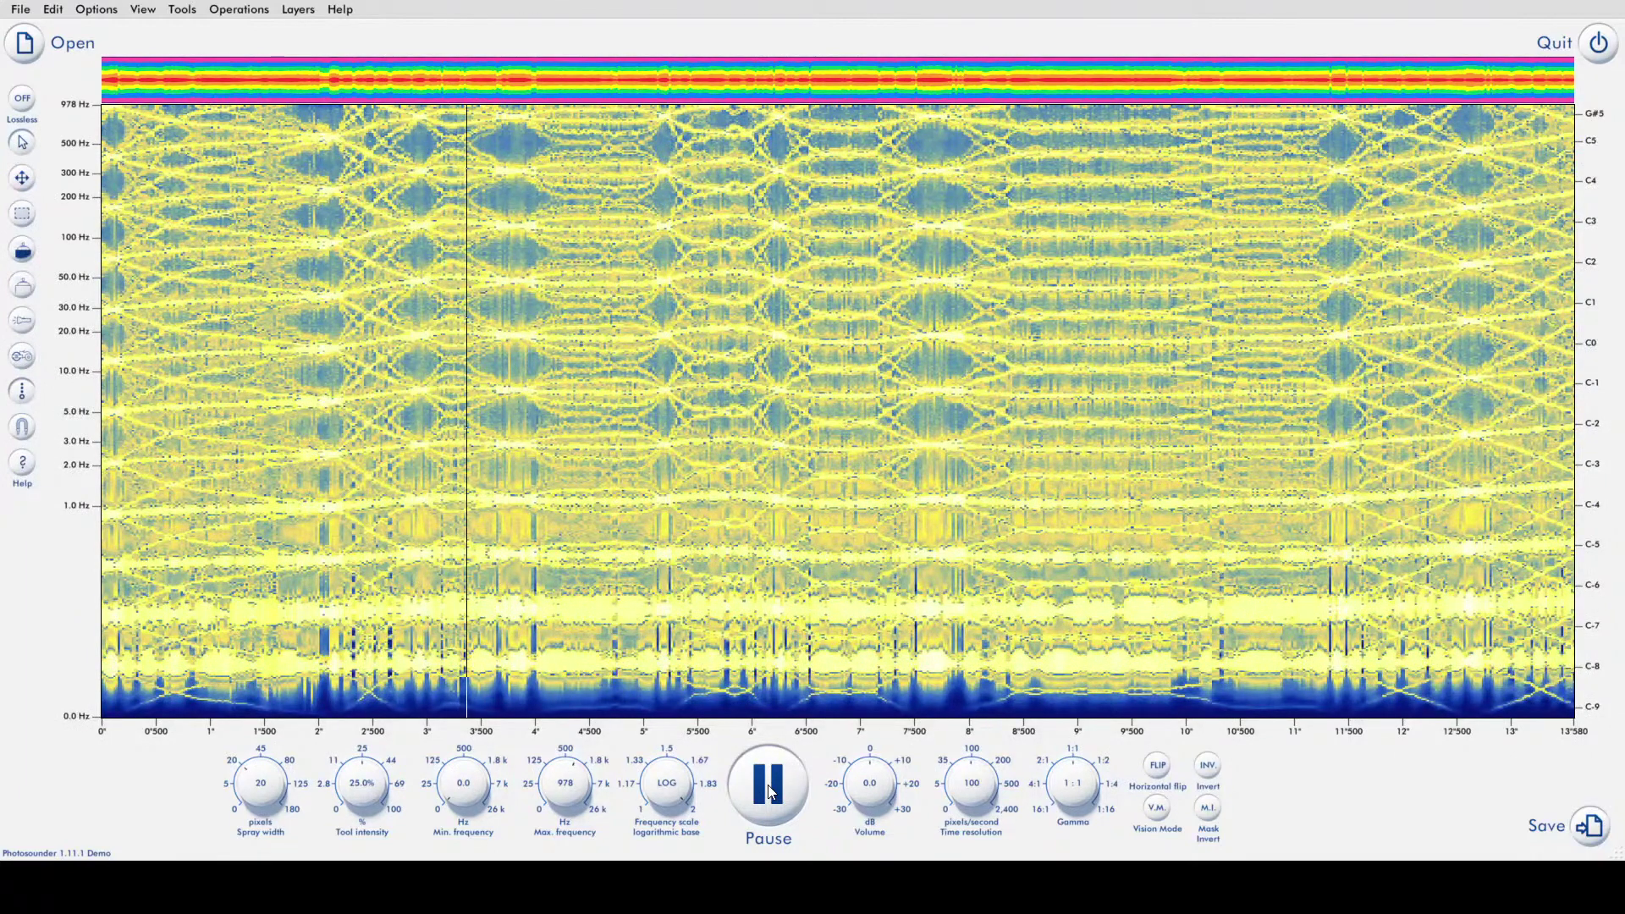
left_click(772, 793)
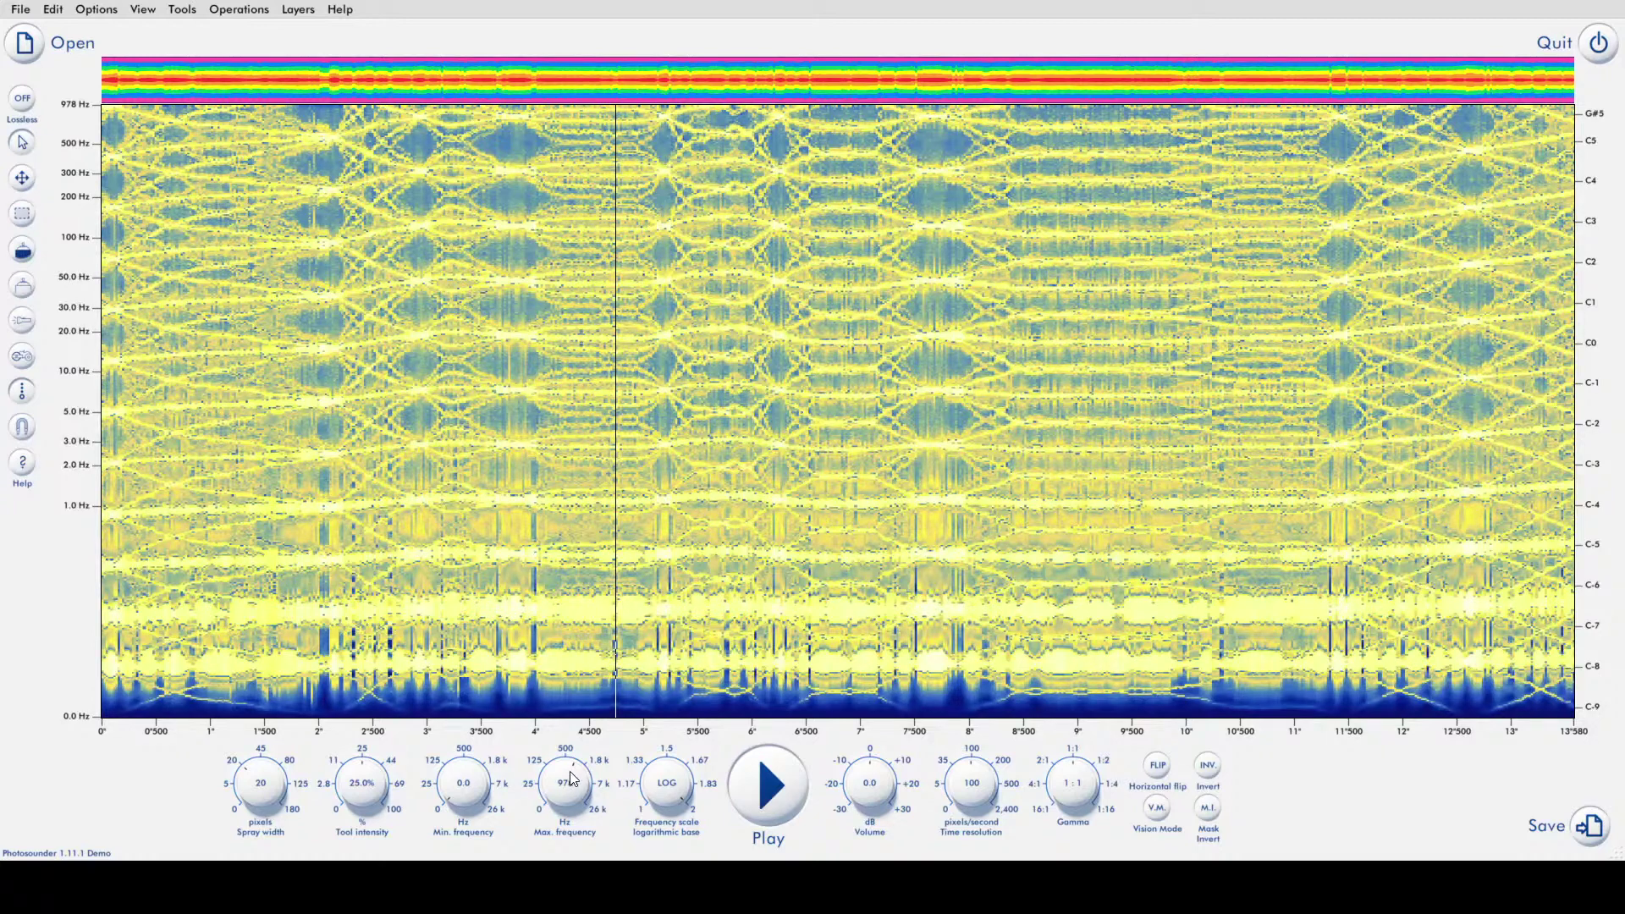
- Raise the maximum frequency to 1926 Hz and on to 3872 Hz, playing the spectrogram at each setting
left_click_drag(574, 777, 575, 763)
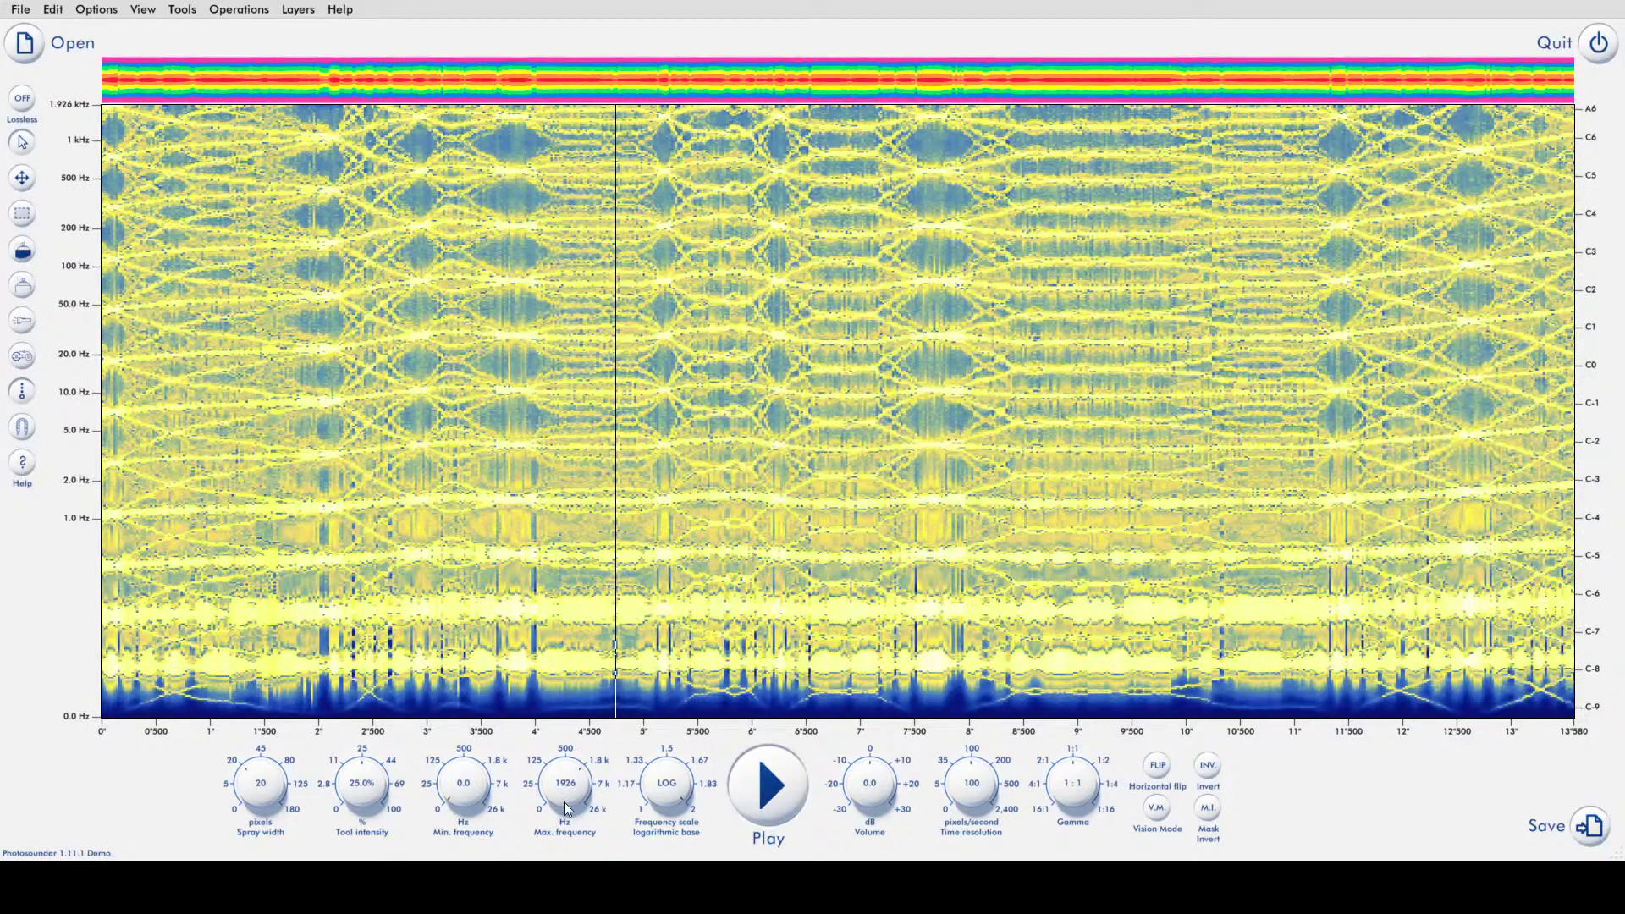
left_click(766, 792)
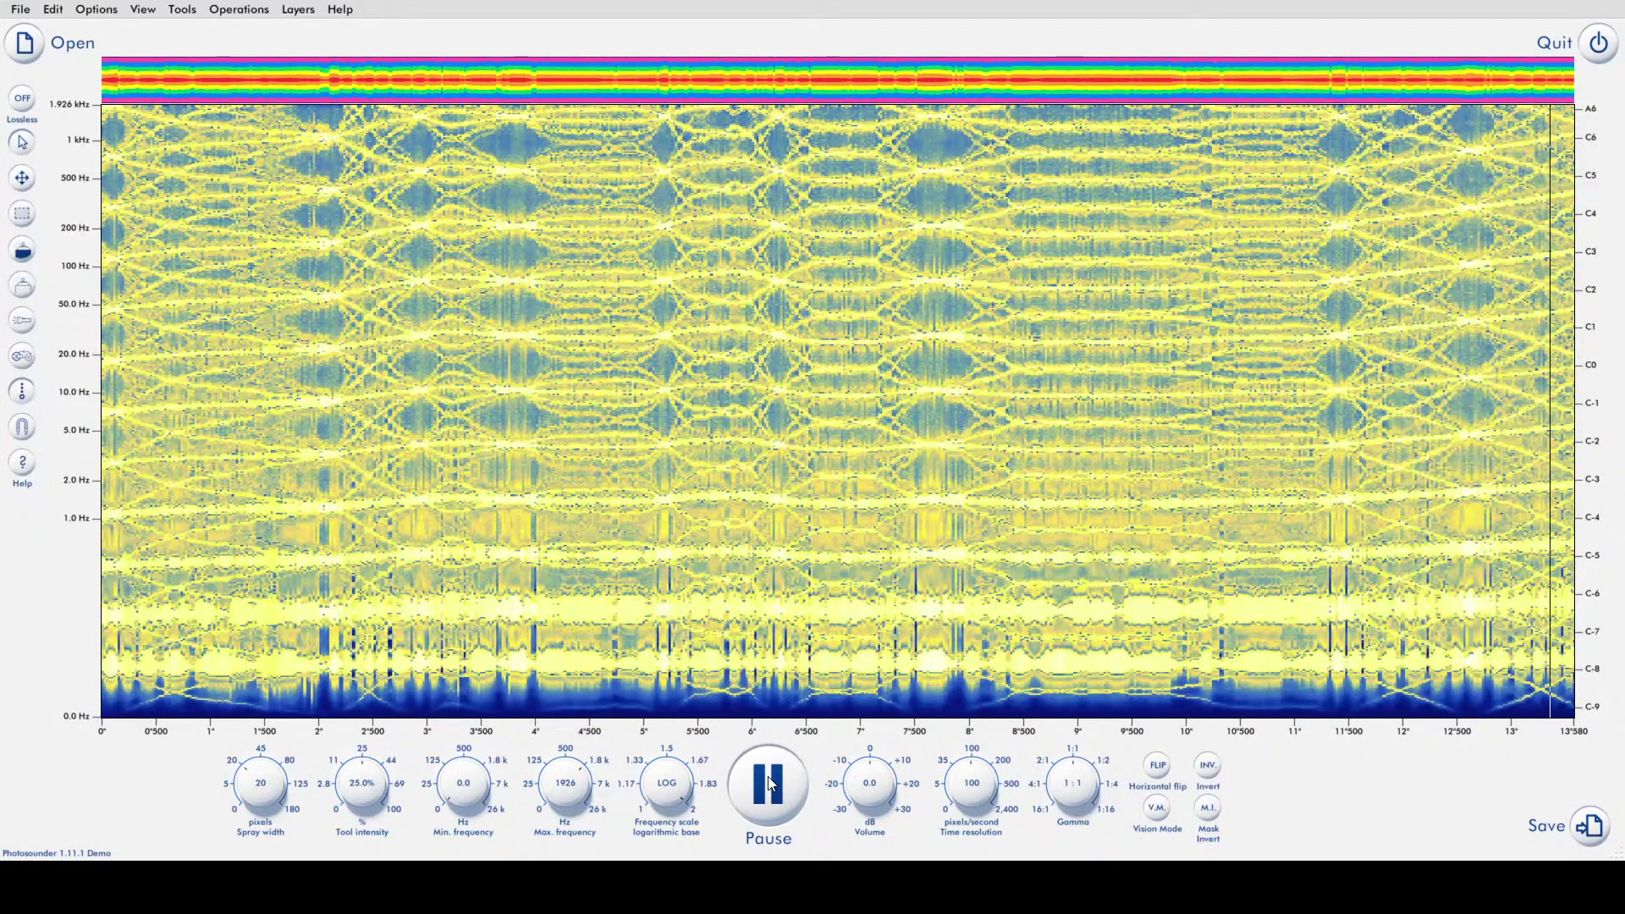
left_click(769, 783)
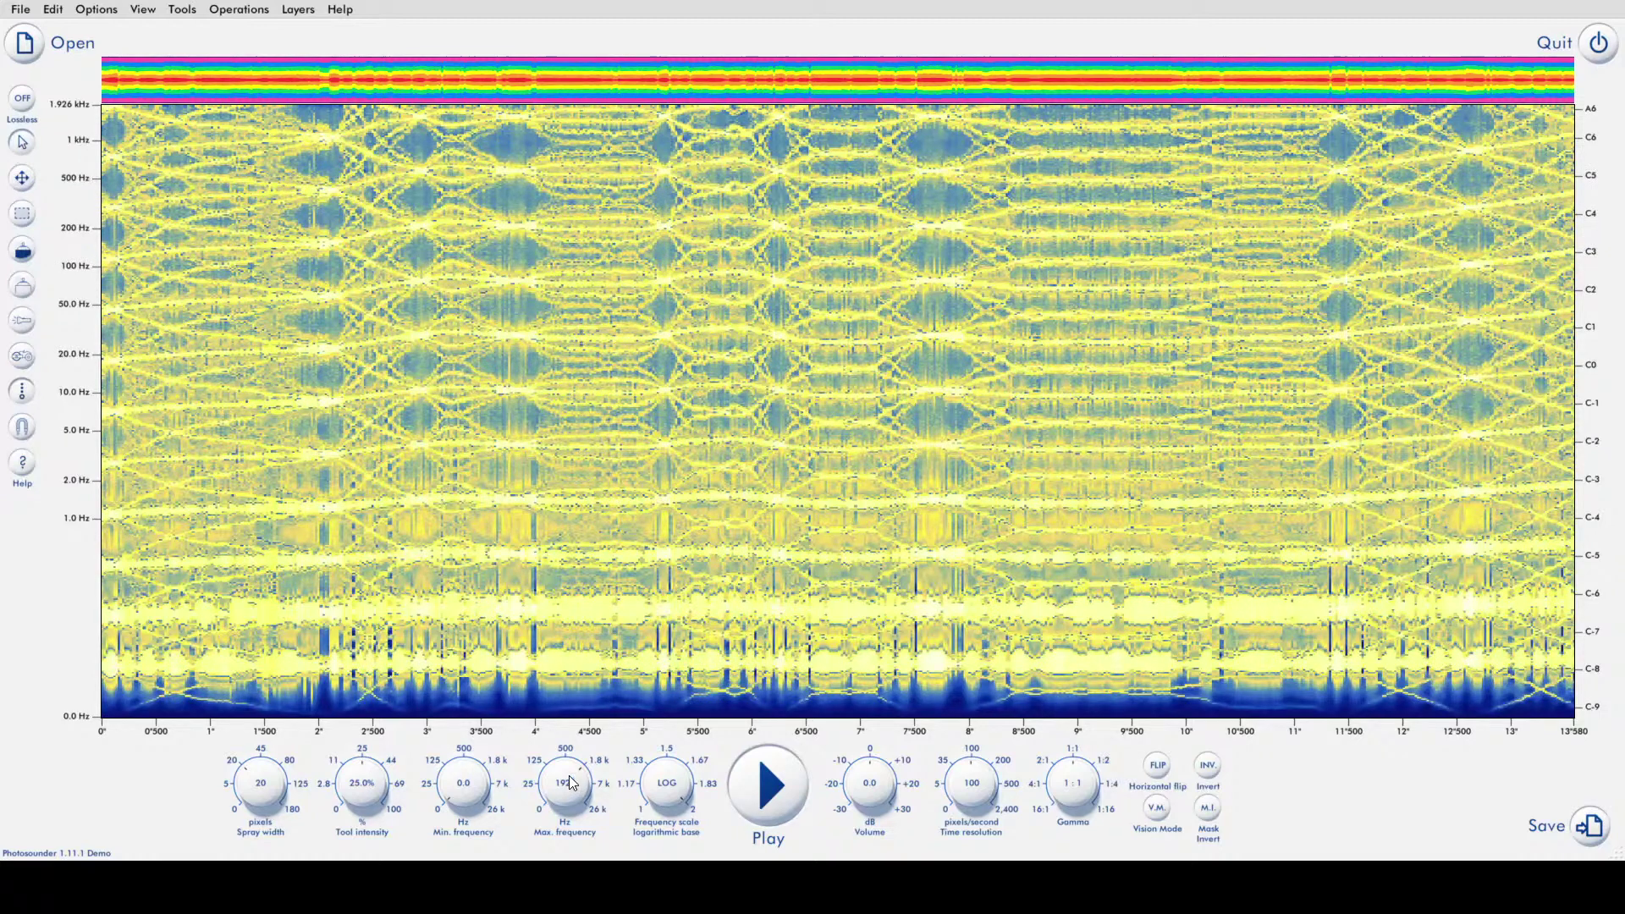
left_click_drag(572, 785, 573, 767)
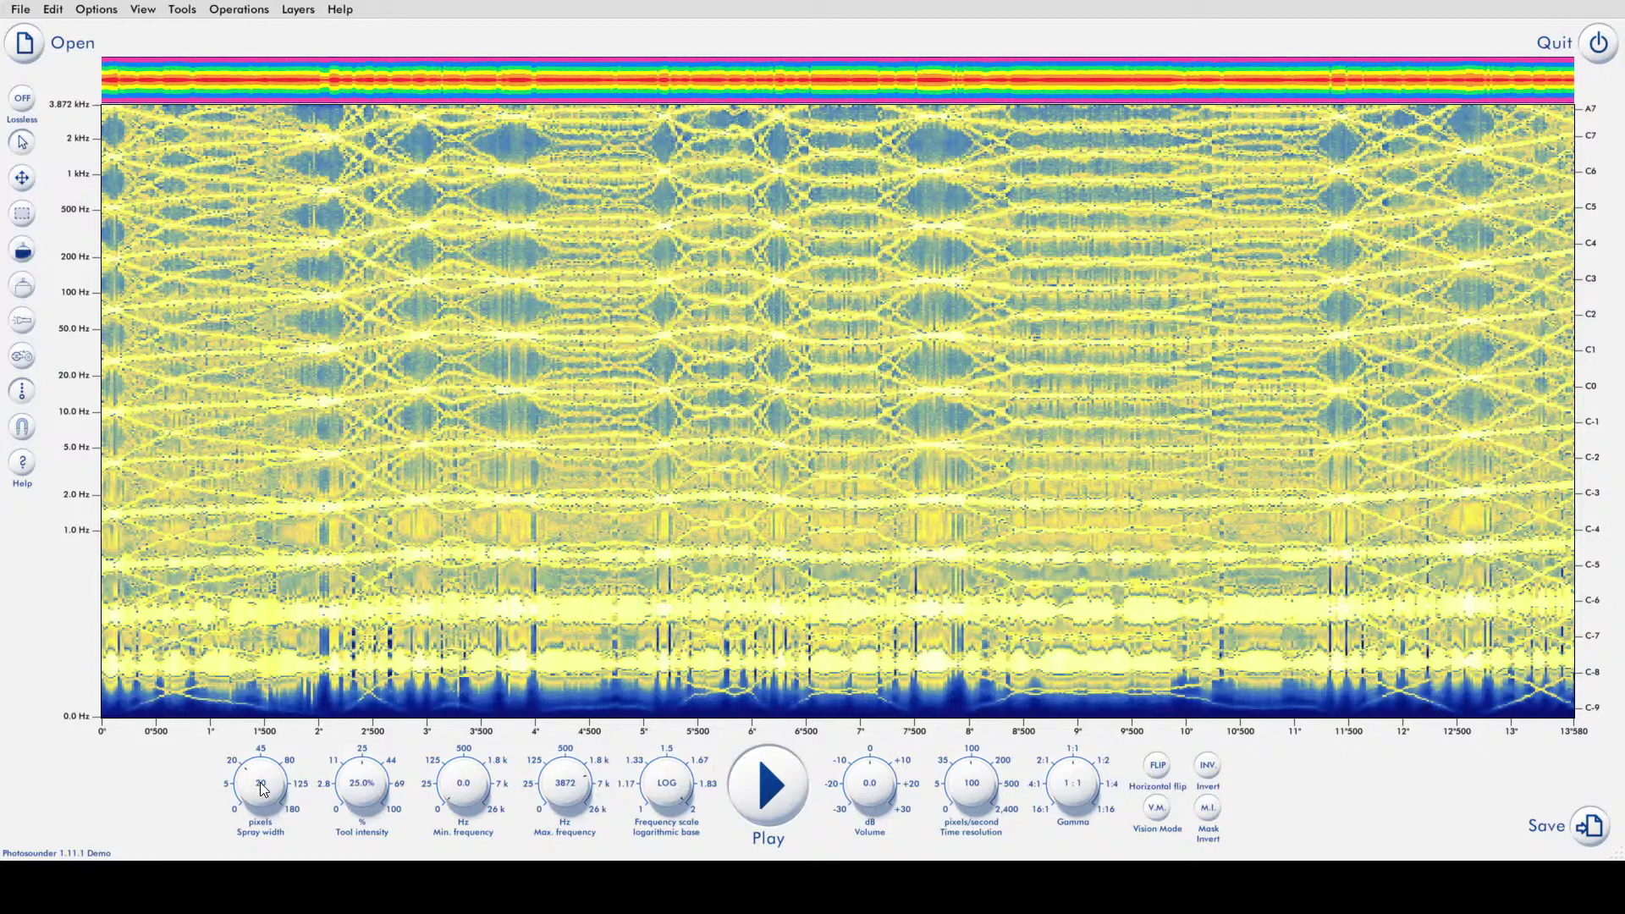
left_click(775, 779)
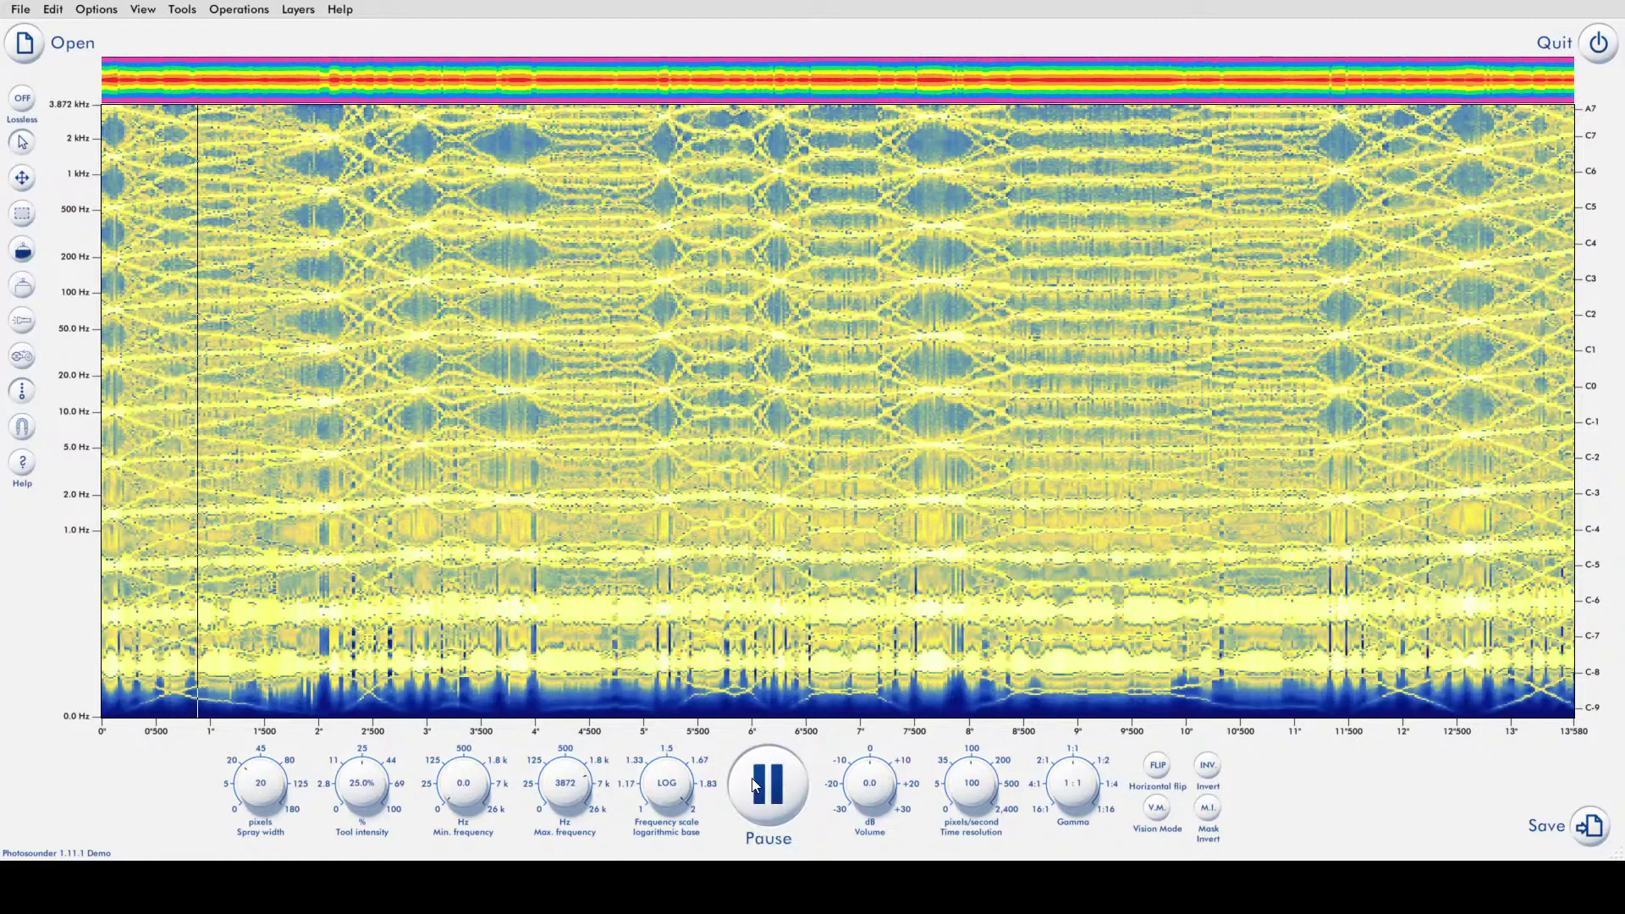
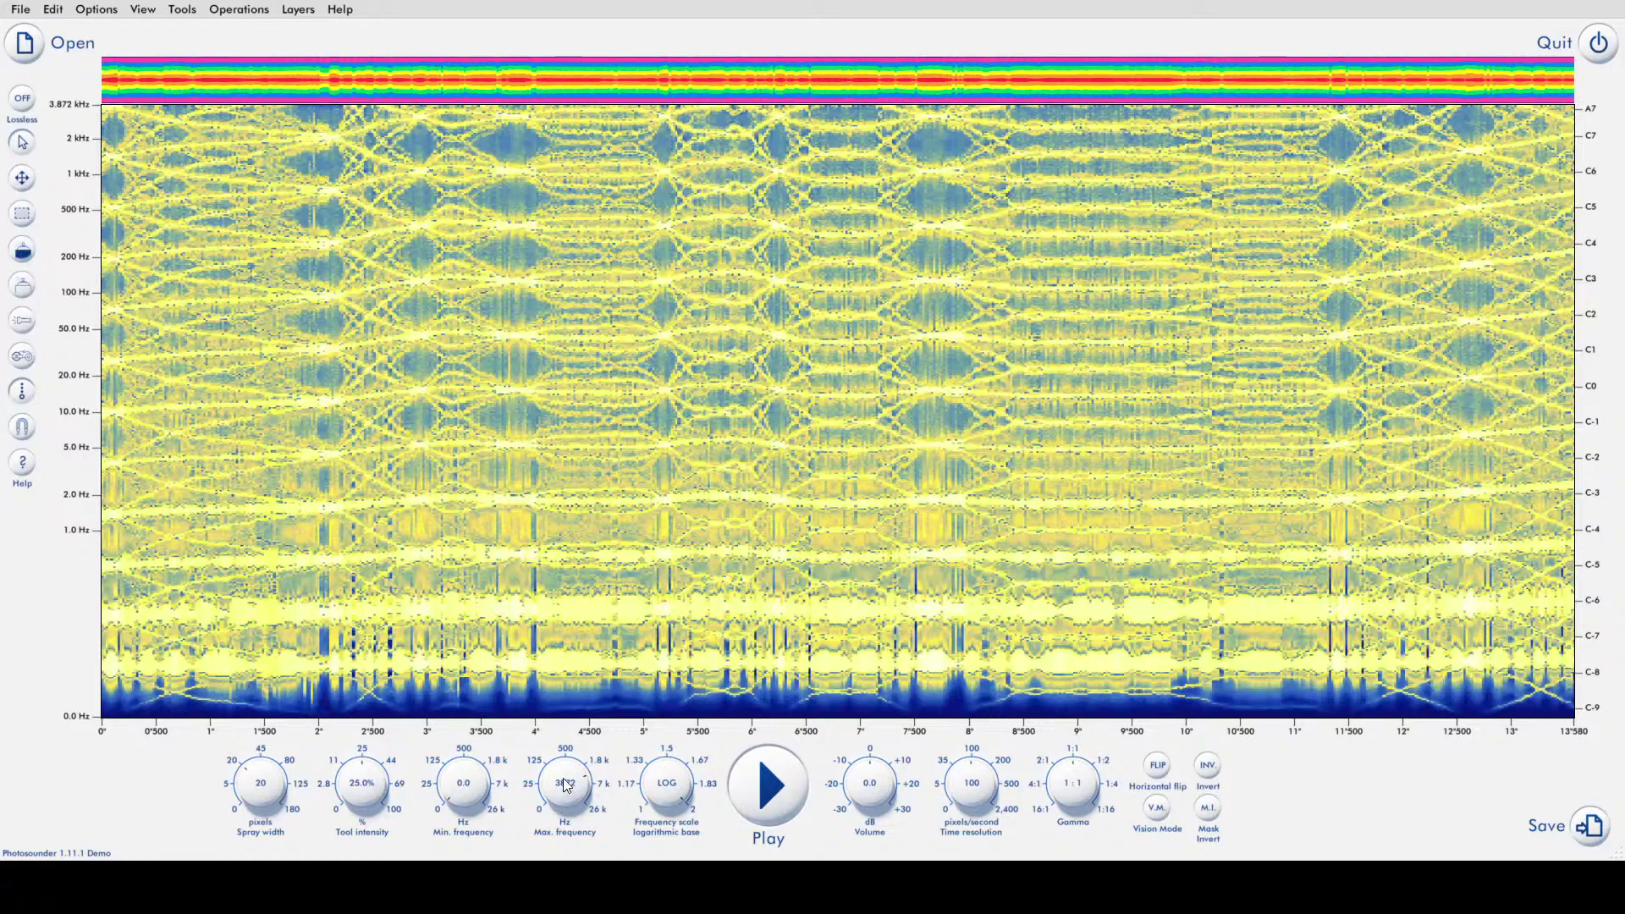
- Raise the maximum frequency to 7737 Hz and play the spectrogram at that range
left_click_drag(565, 783, 568, 765)
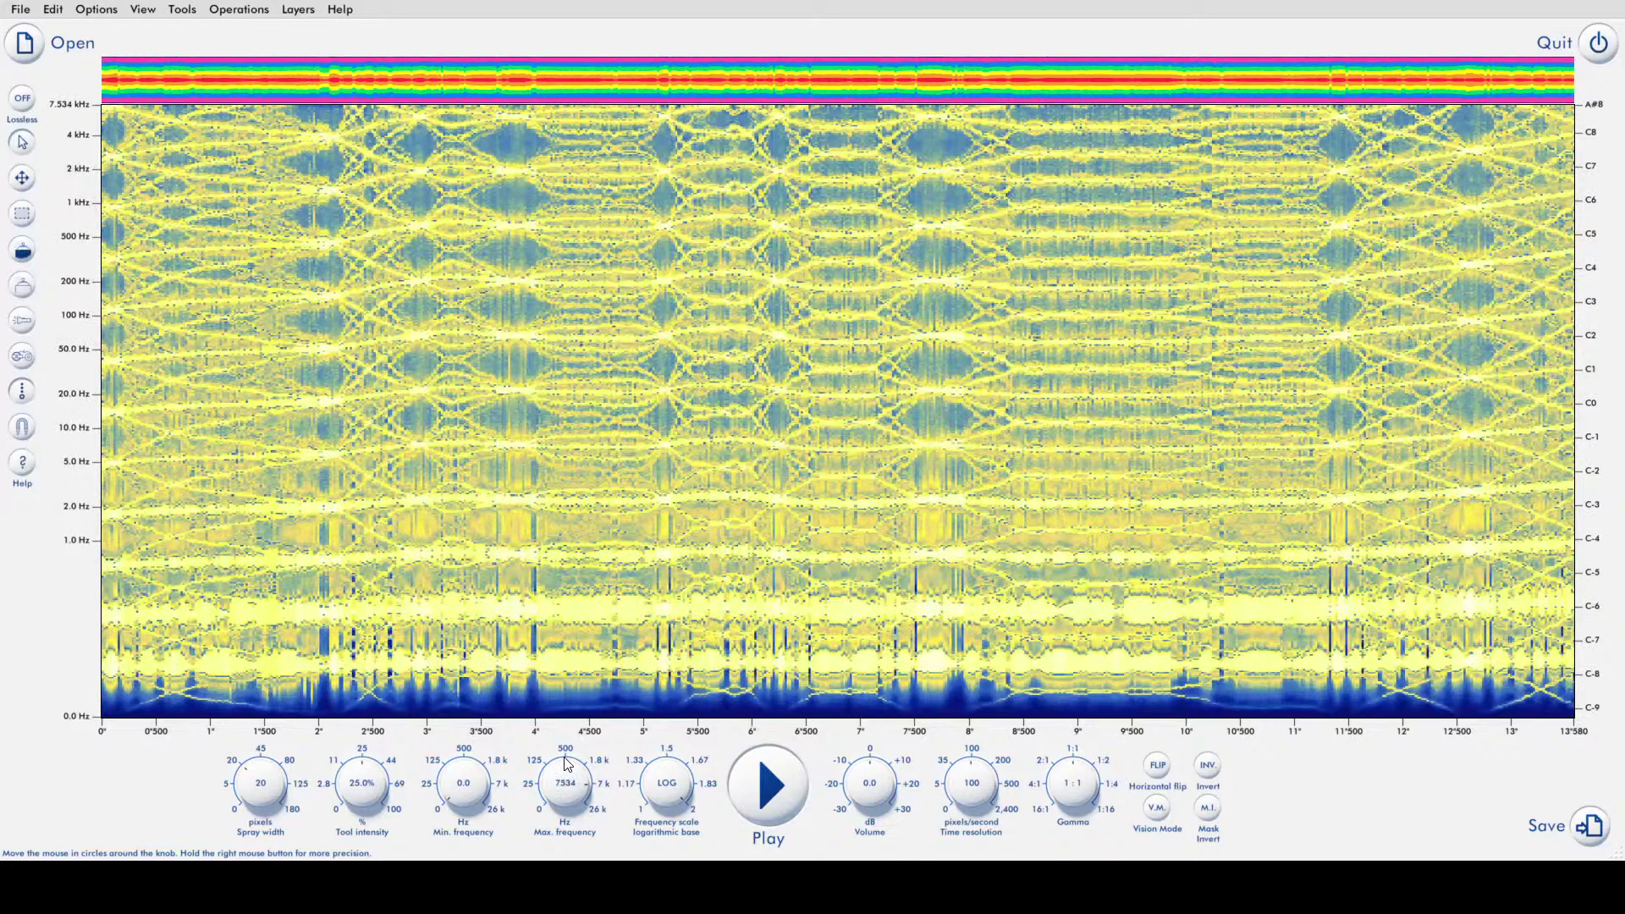
left_click_drag(567, 764, 567, 765)
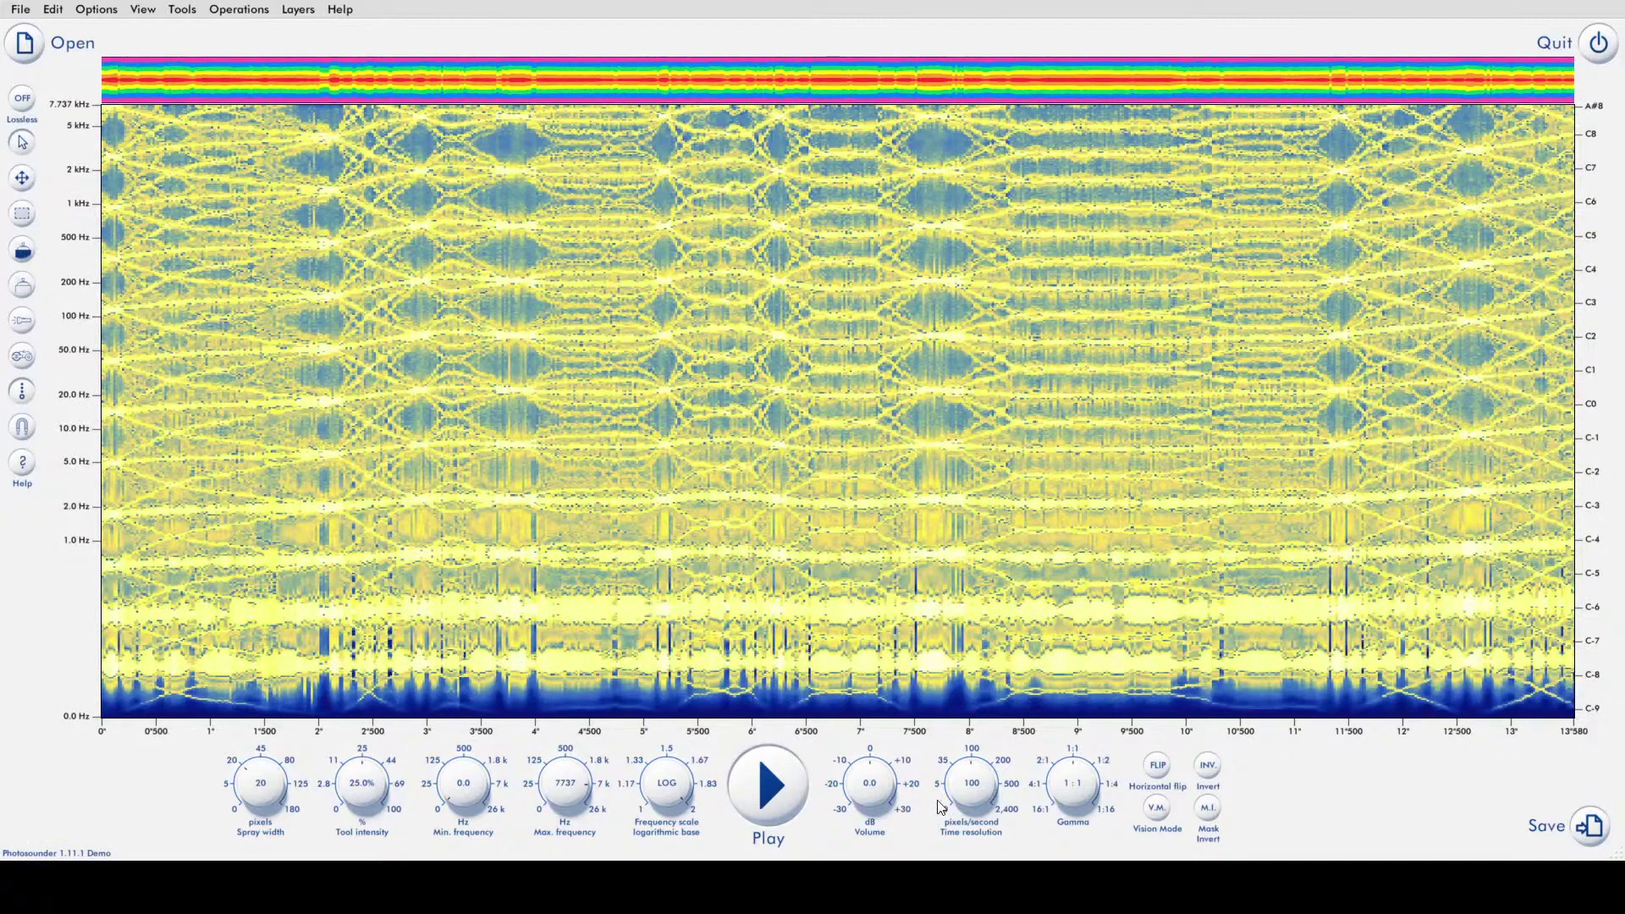
left_click(778, 792)
- Lower the time resolution to 27.9 and on to 4.72 pixels/second, playing the spectrogram at each setting
left_click_drag(980, 787, 976, 836)
left_click(777, 800)
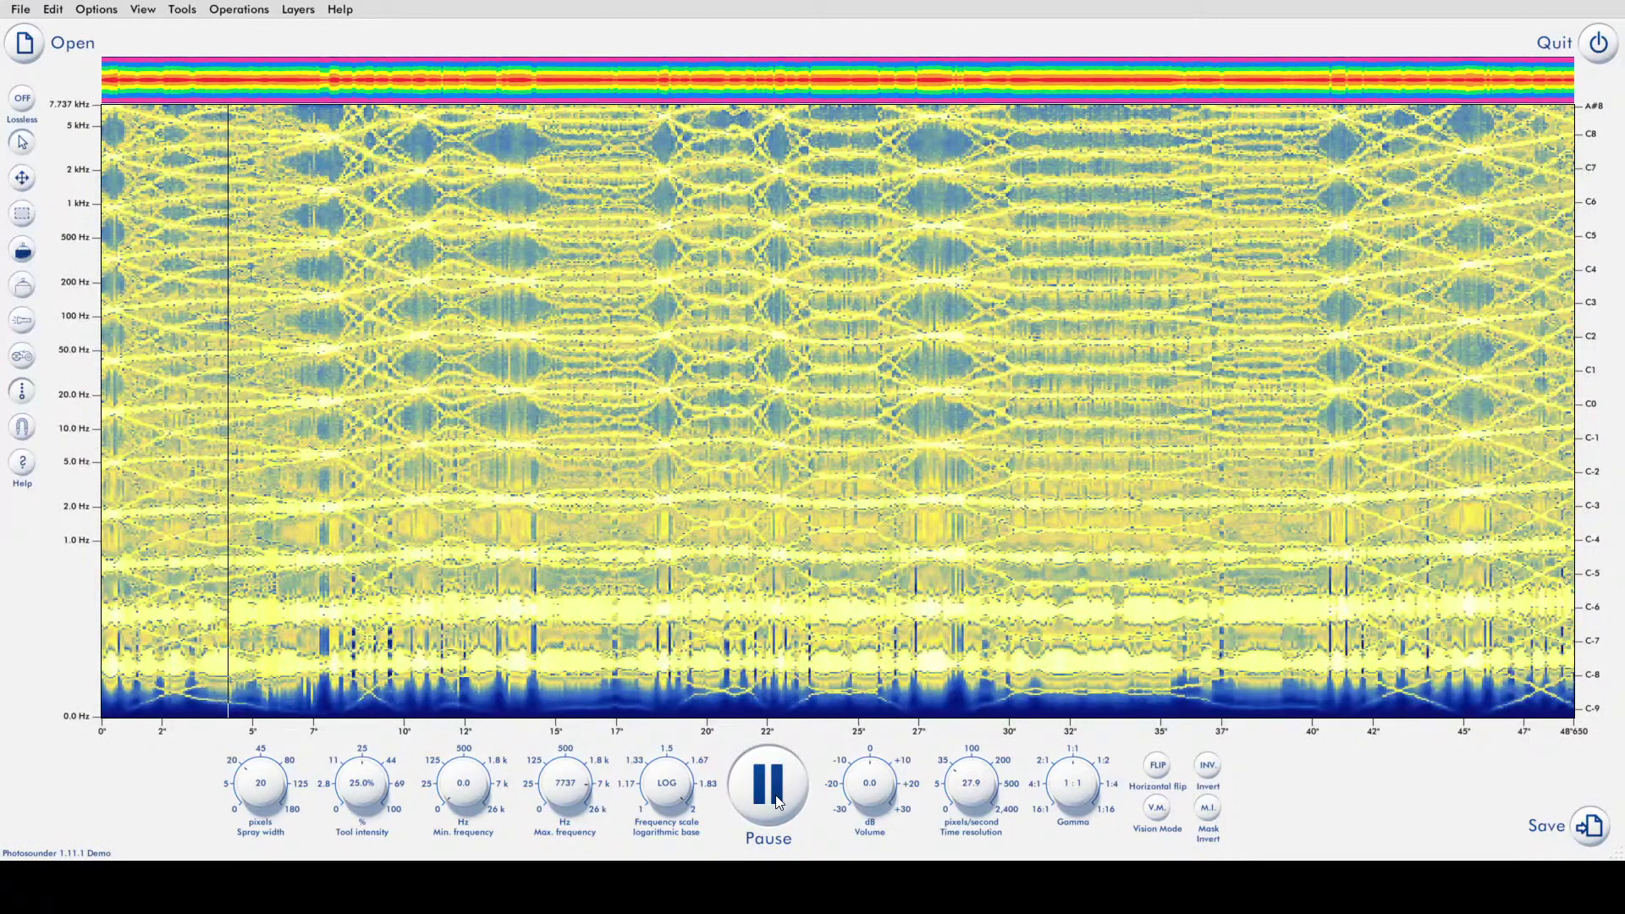
left_click(777, 801)
left_click_drag(971, 793, 971, 829)
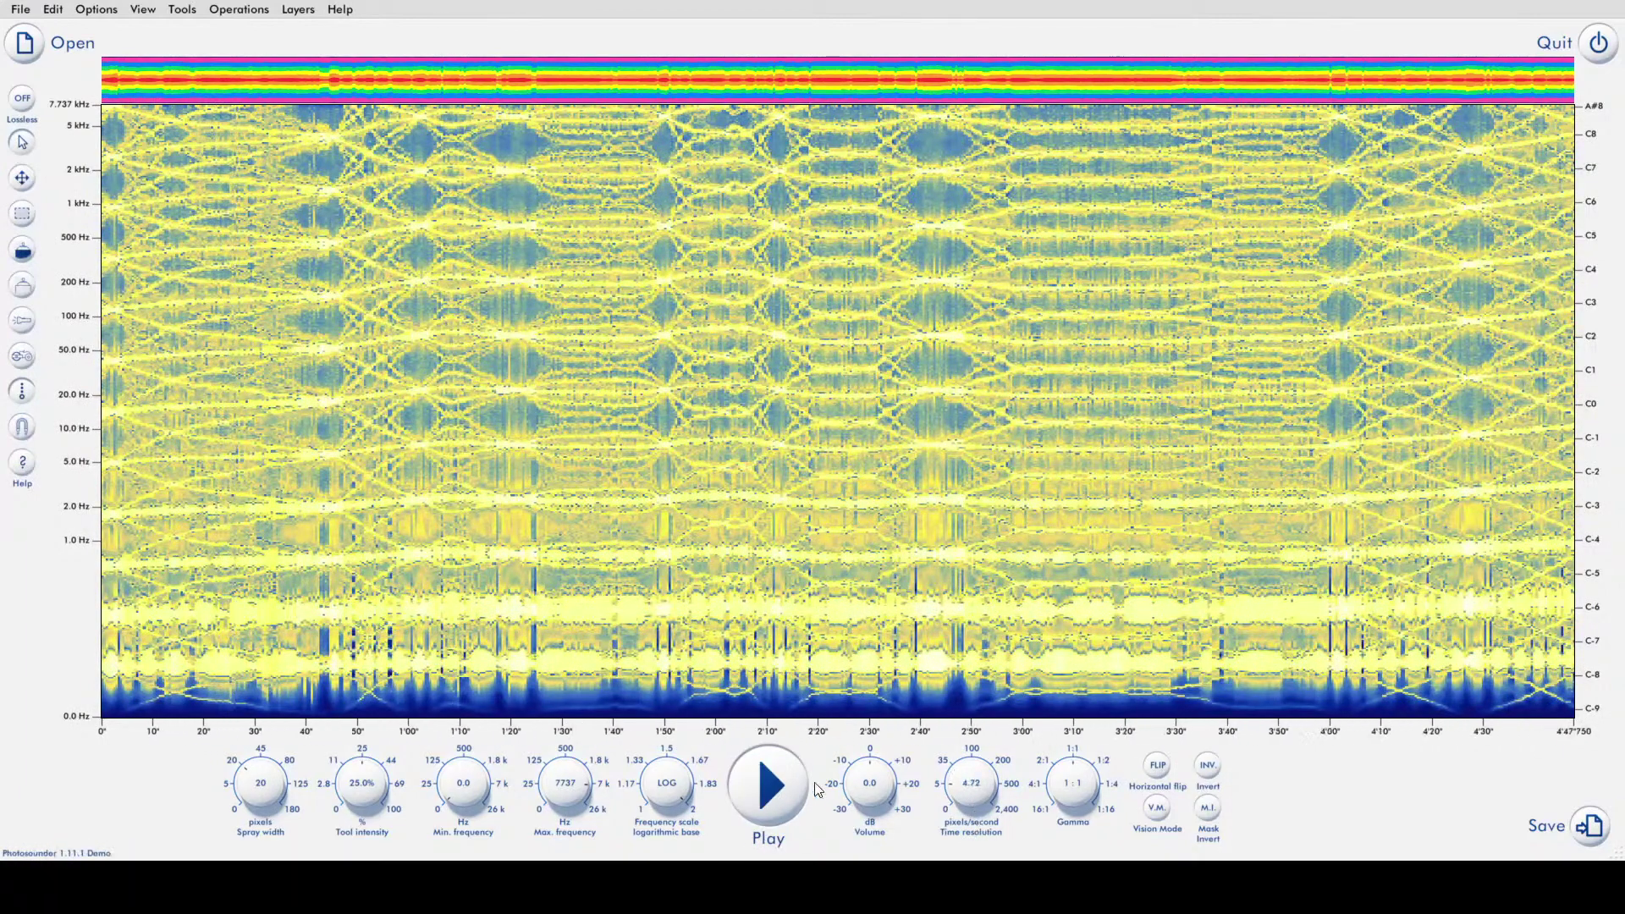
left_click(777, 792)
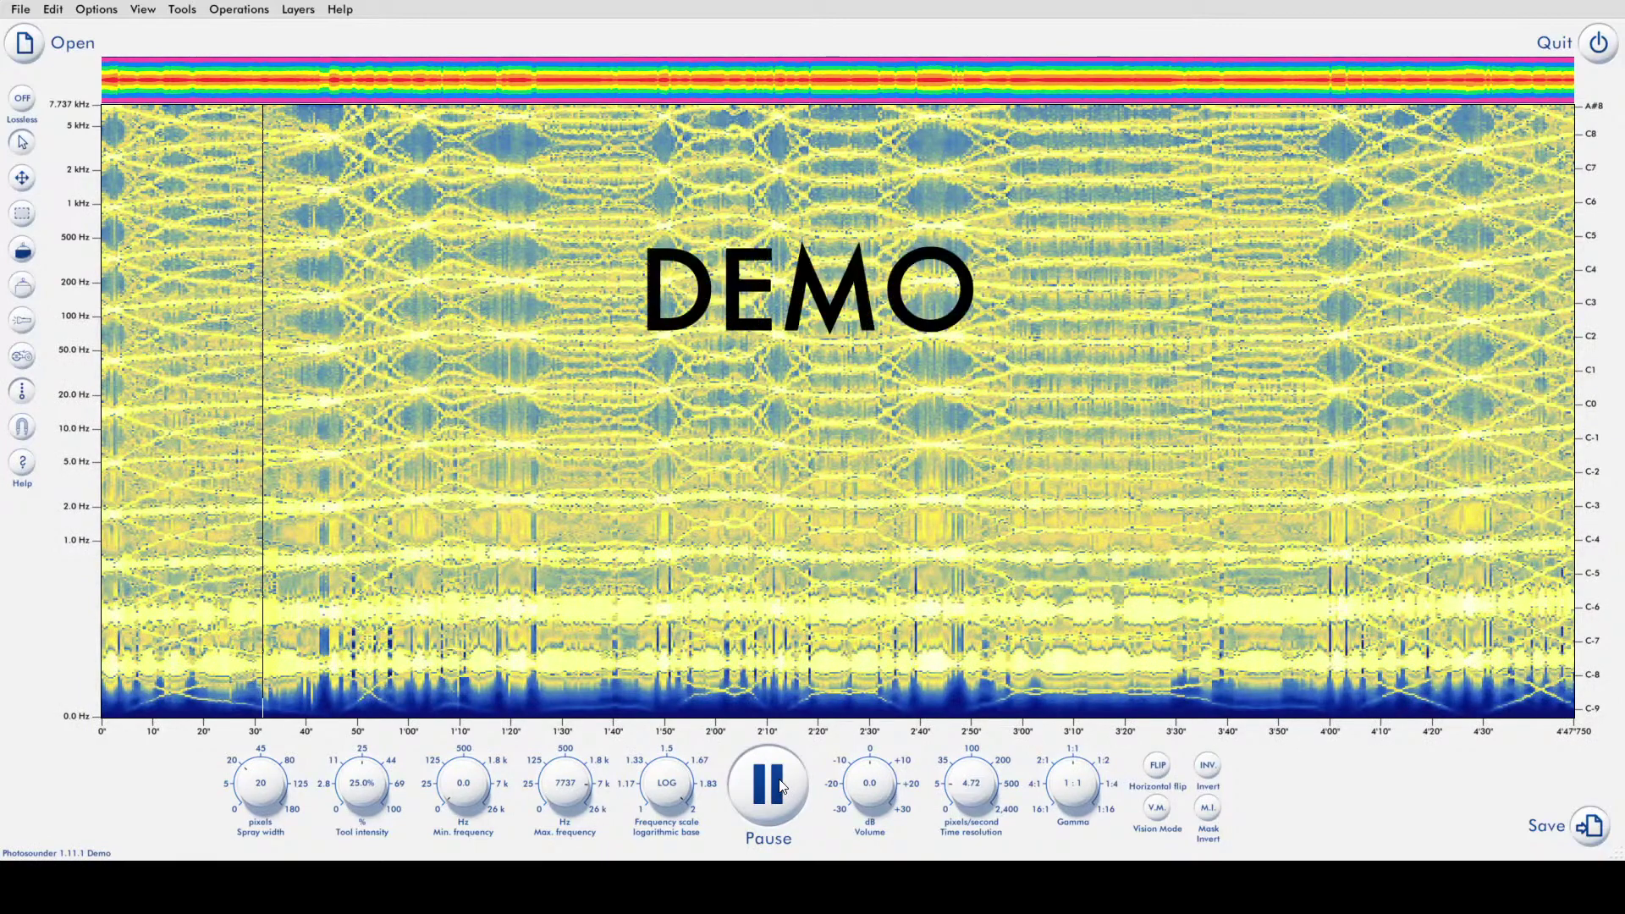
left_click(781, 788)
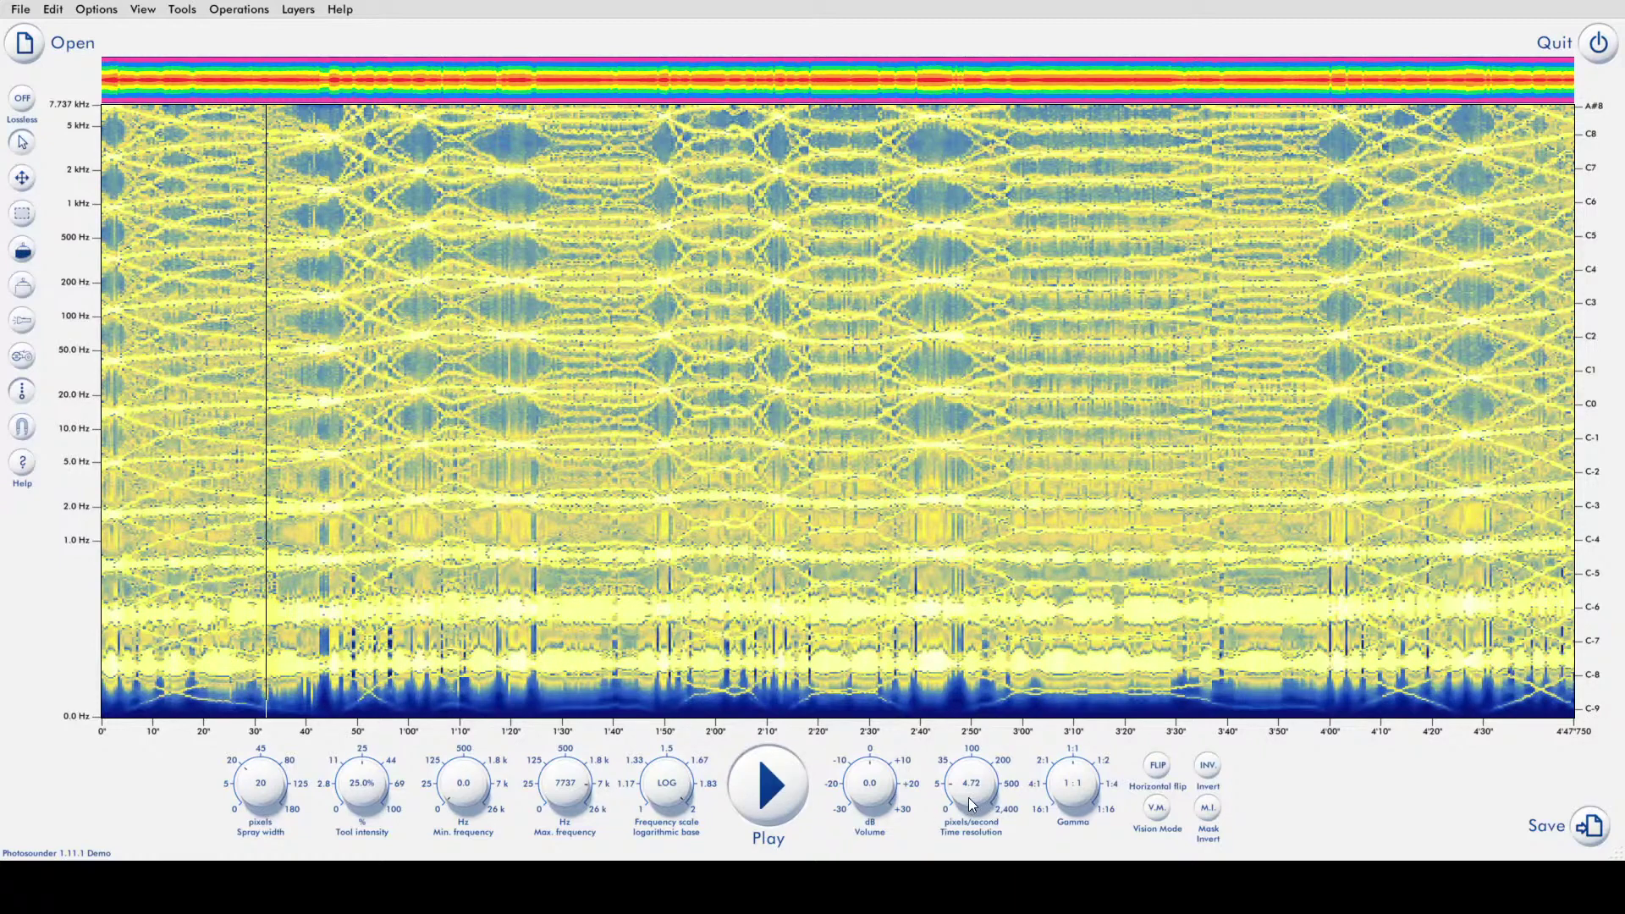
- Set the time resolution to 51 pixels/second and play the spectrogram at that speed
left_click_drag(972, 810, 966, 746)
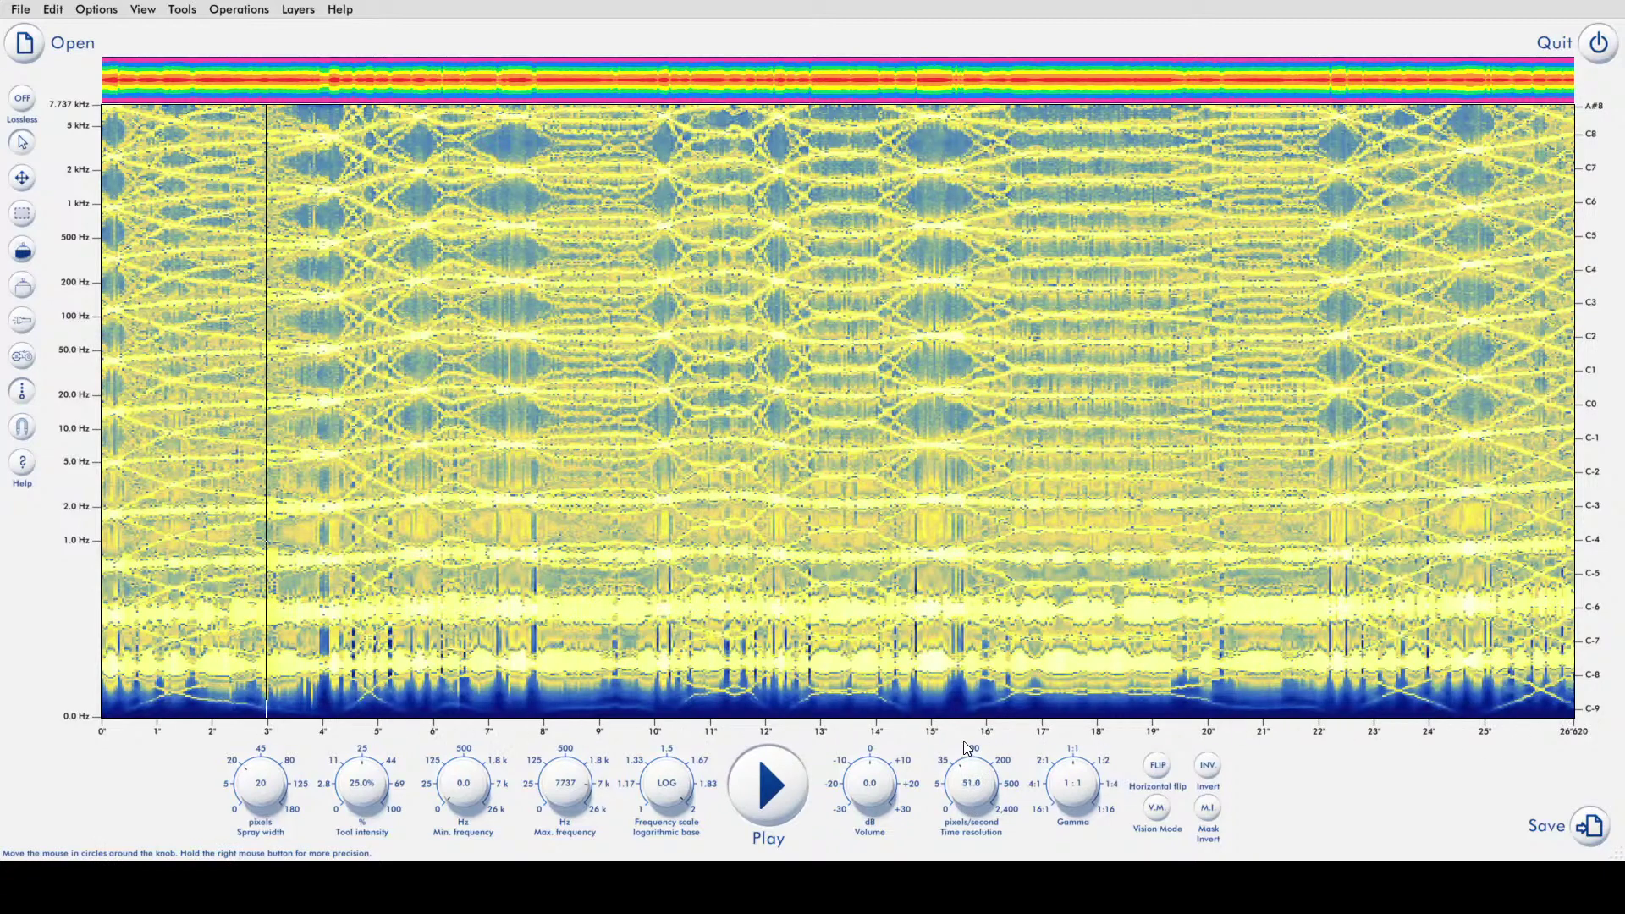
left_click(772, 796)
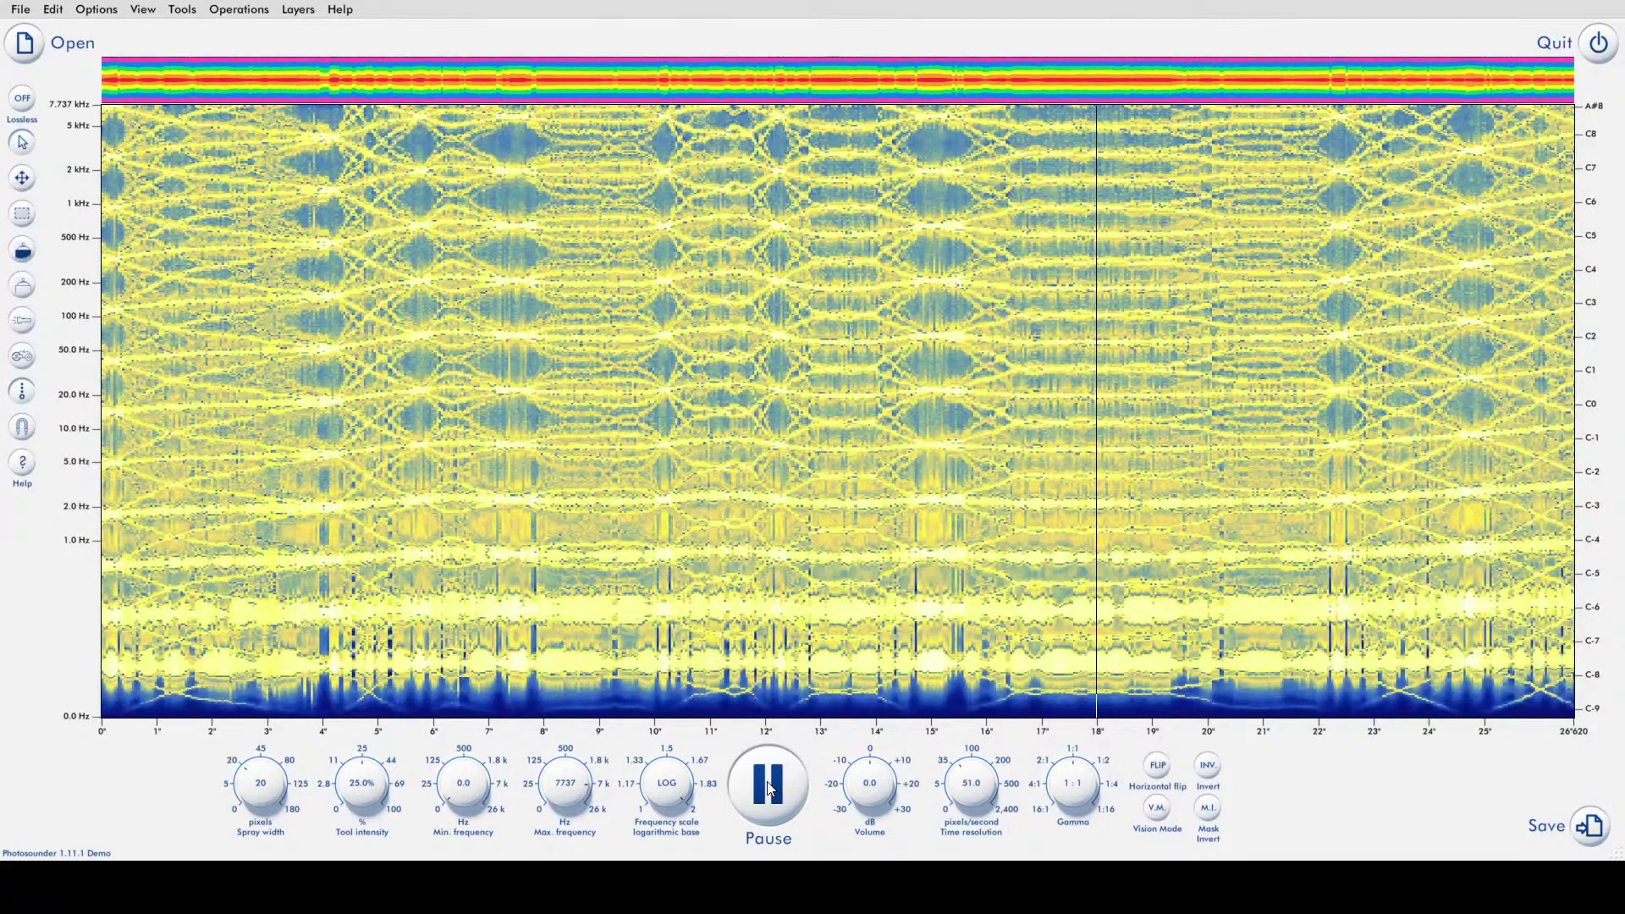
left_click(768, 786)
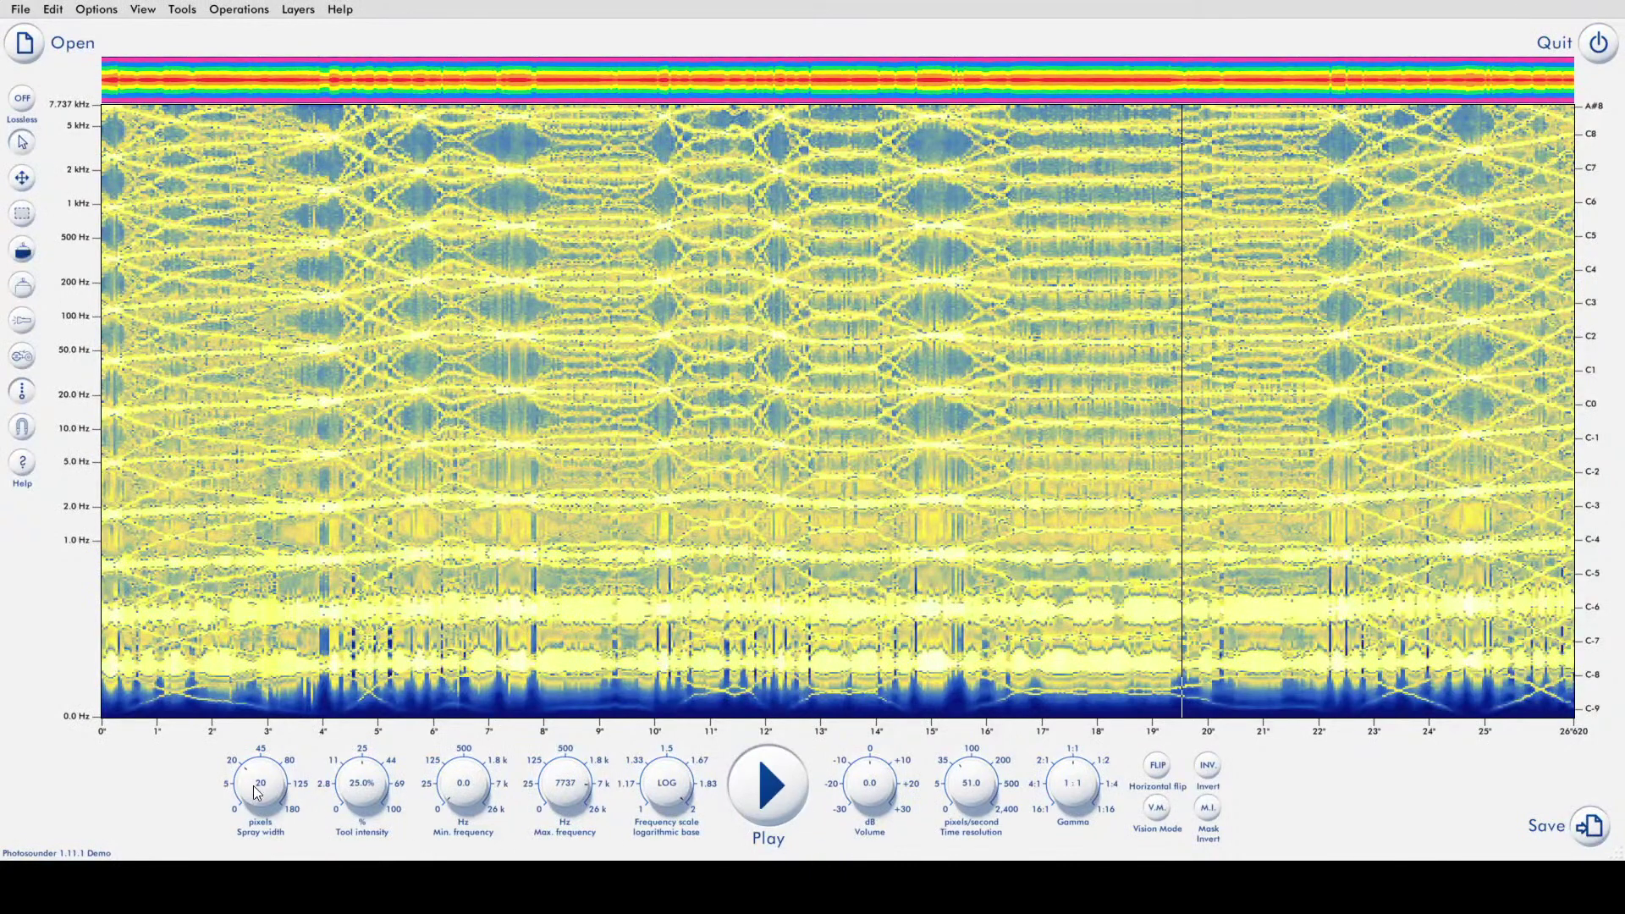
- Try a spray width of 0.3 pixels, then raise it to 180 pixels, playing part of the spectrogram at each setting
left_click_drag(261, 789, 266, 842)
left_click(796, 787)
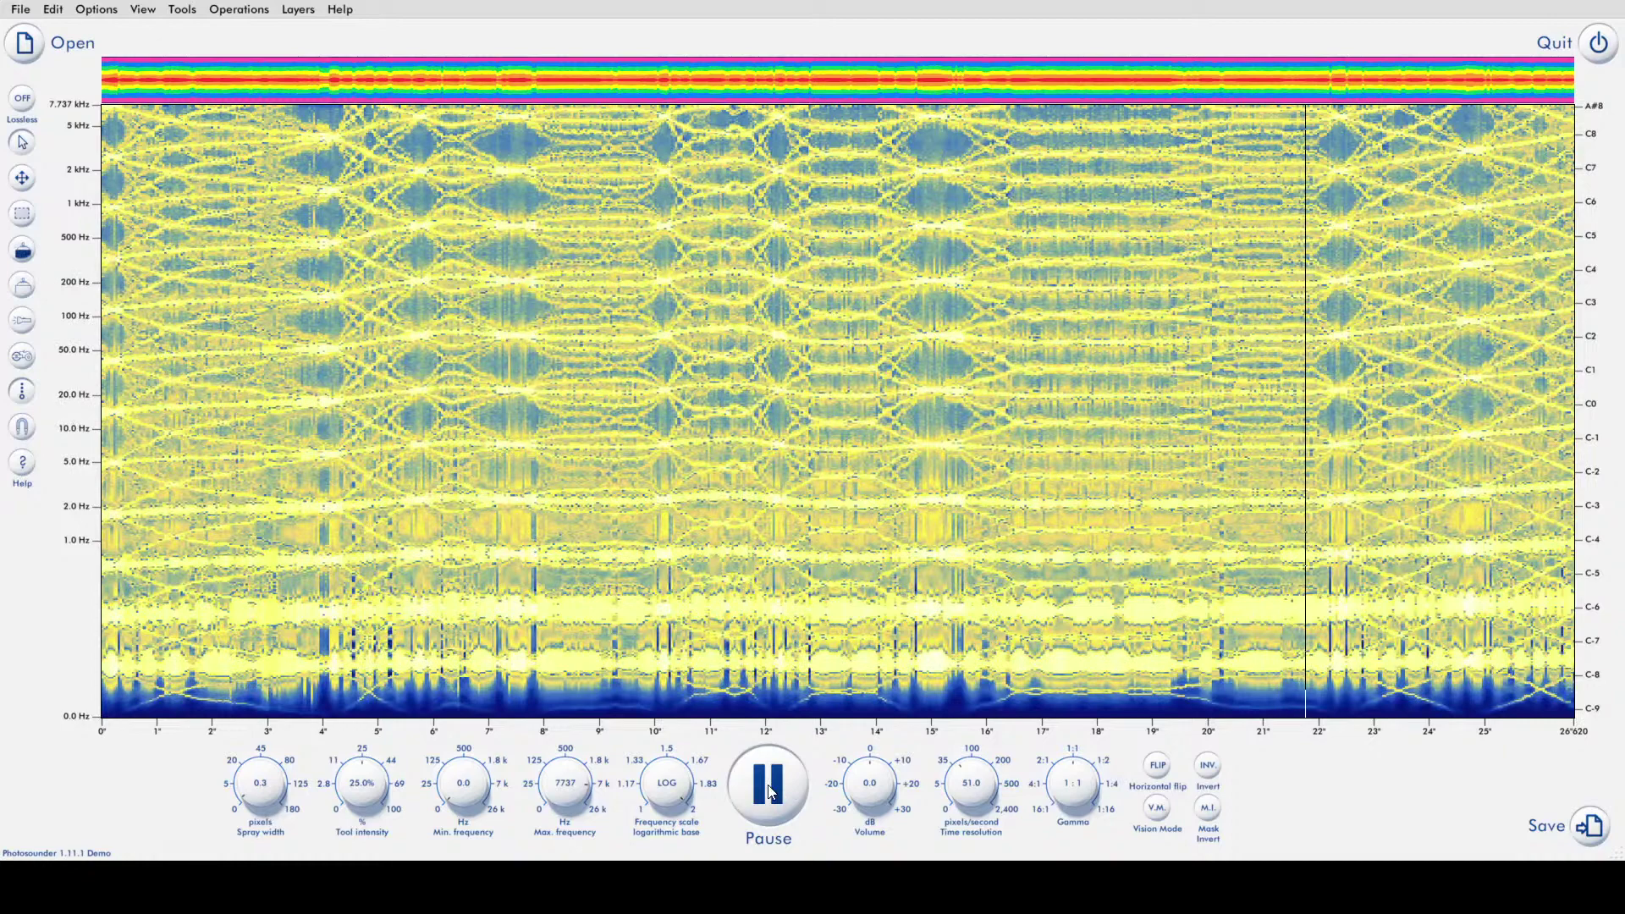
left_click(770, 791)
left_click(367, 687)
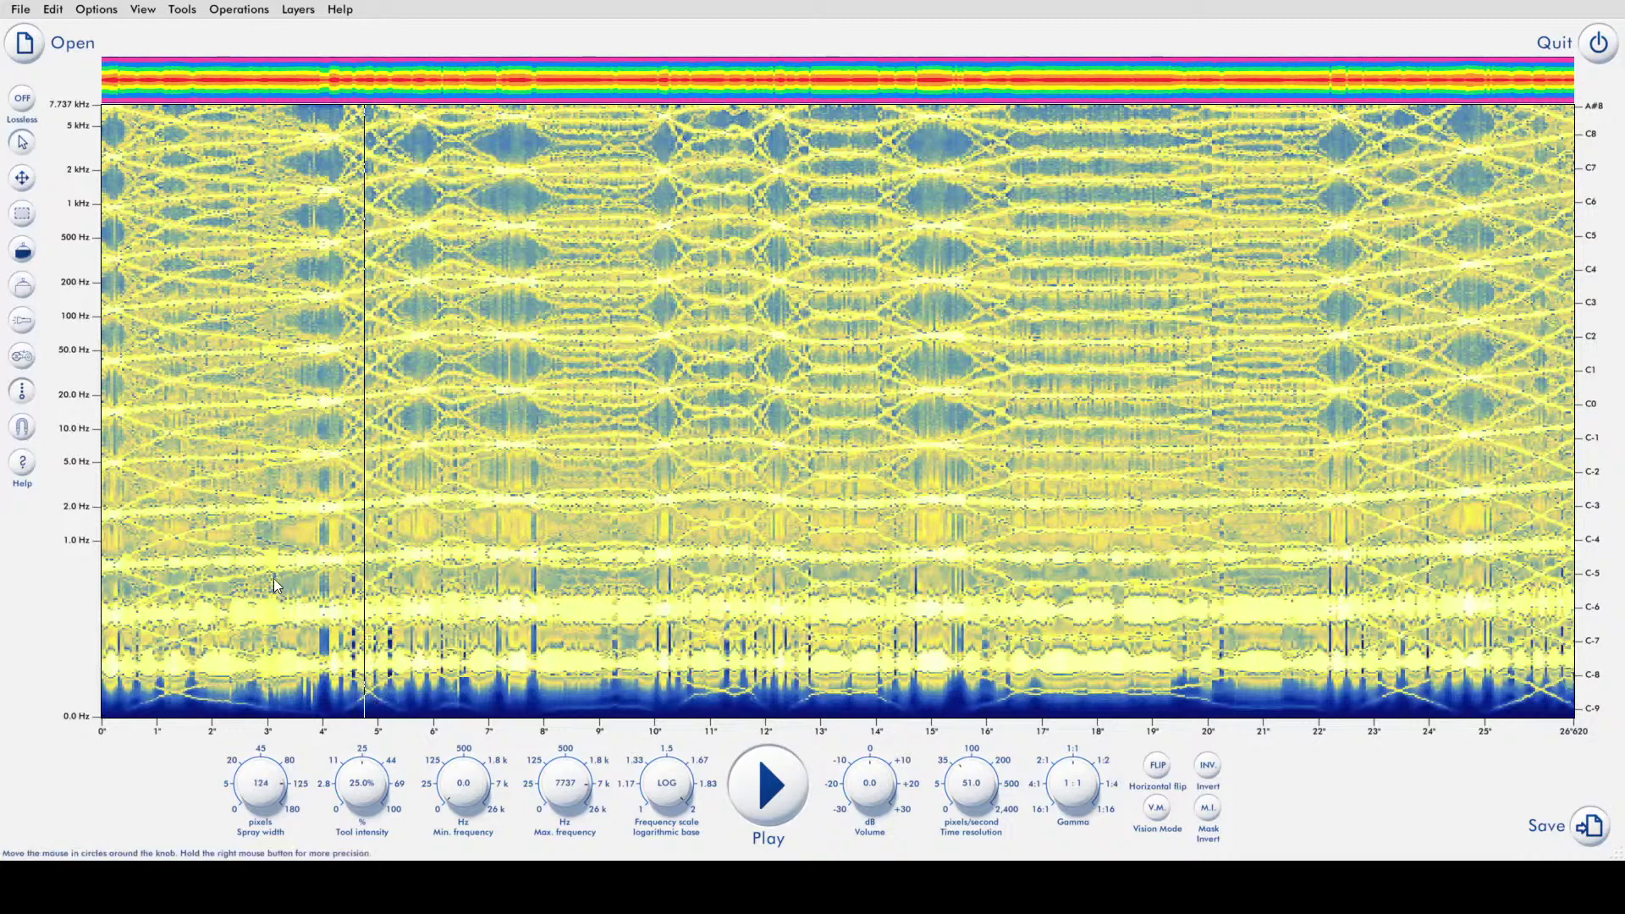
left_click(746, 800)
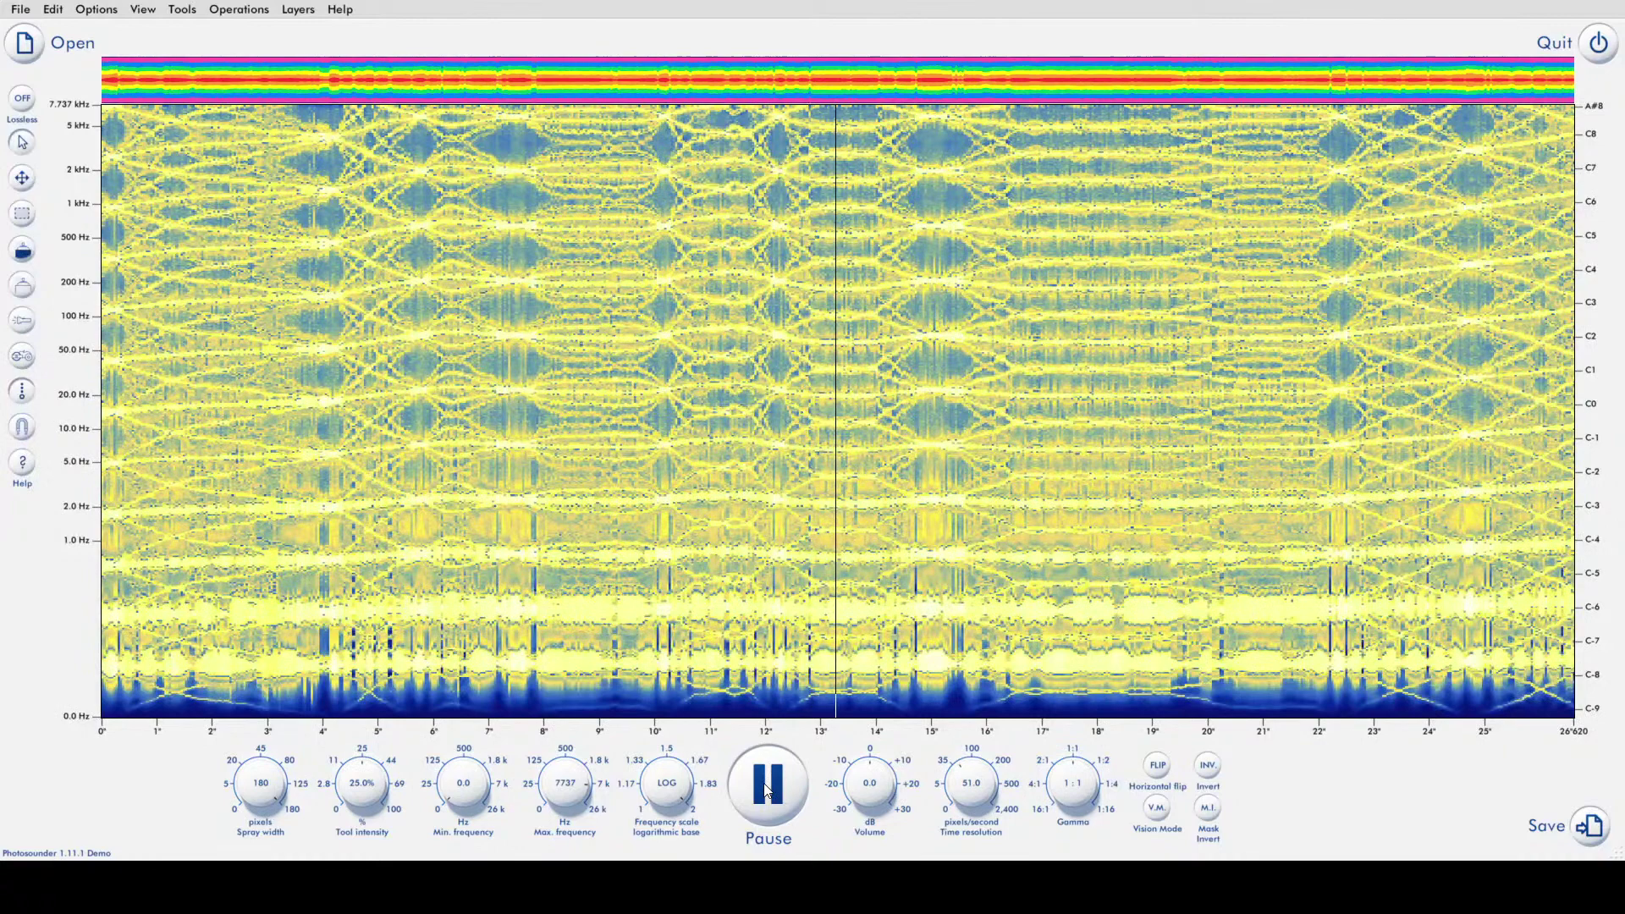
left_click(765, 789)
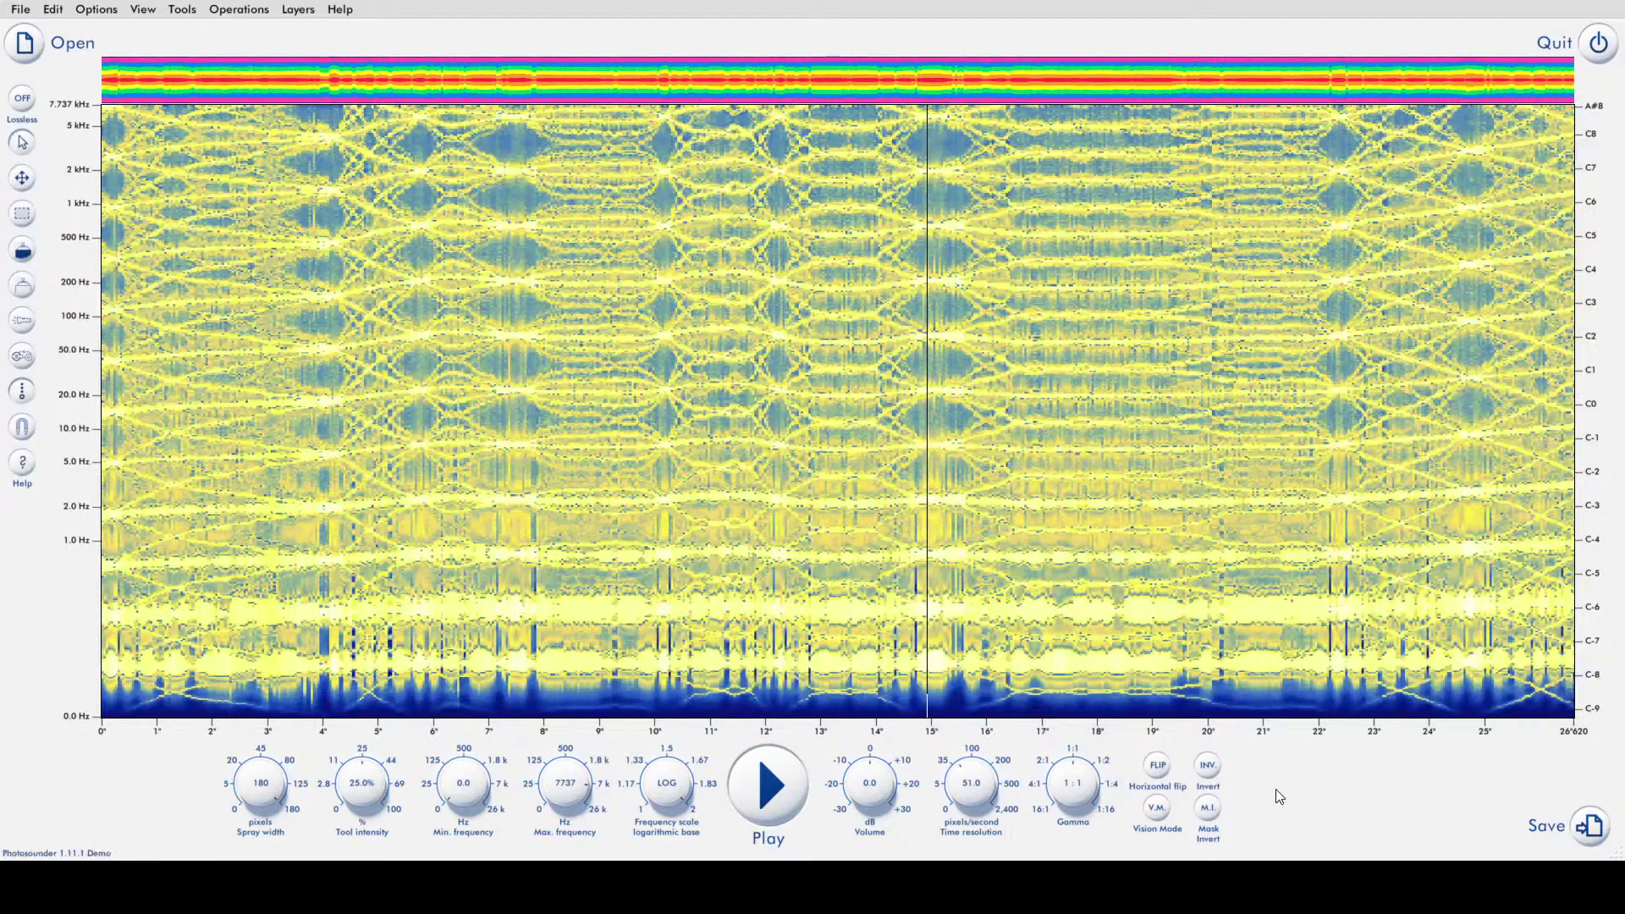
- Toggle Vision Mode to show the spectrogram in its other colours and play its remaining part
left_click(1157, 808)
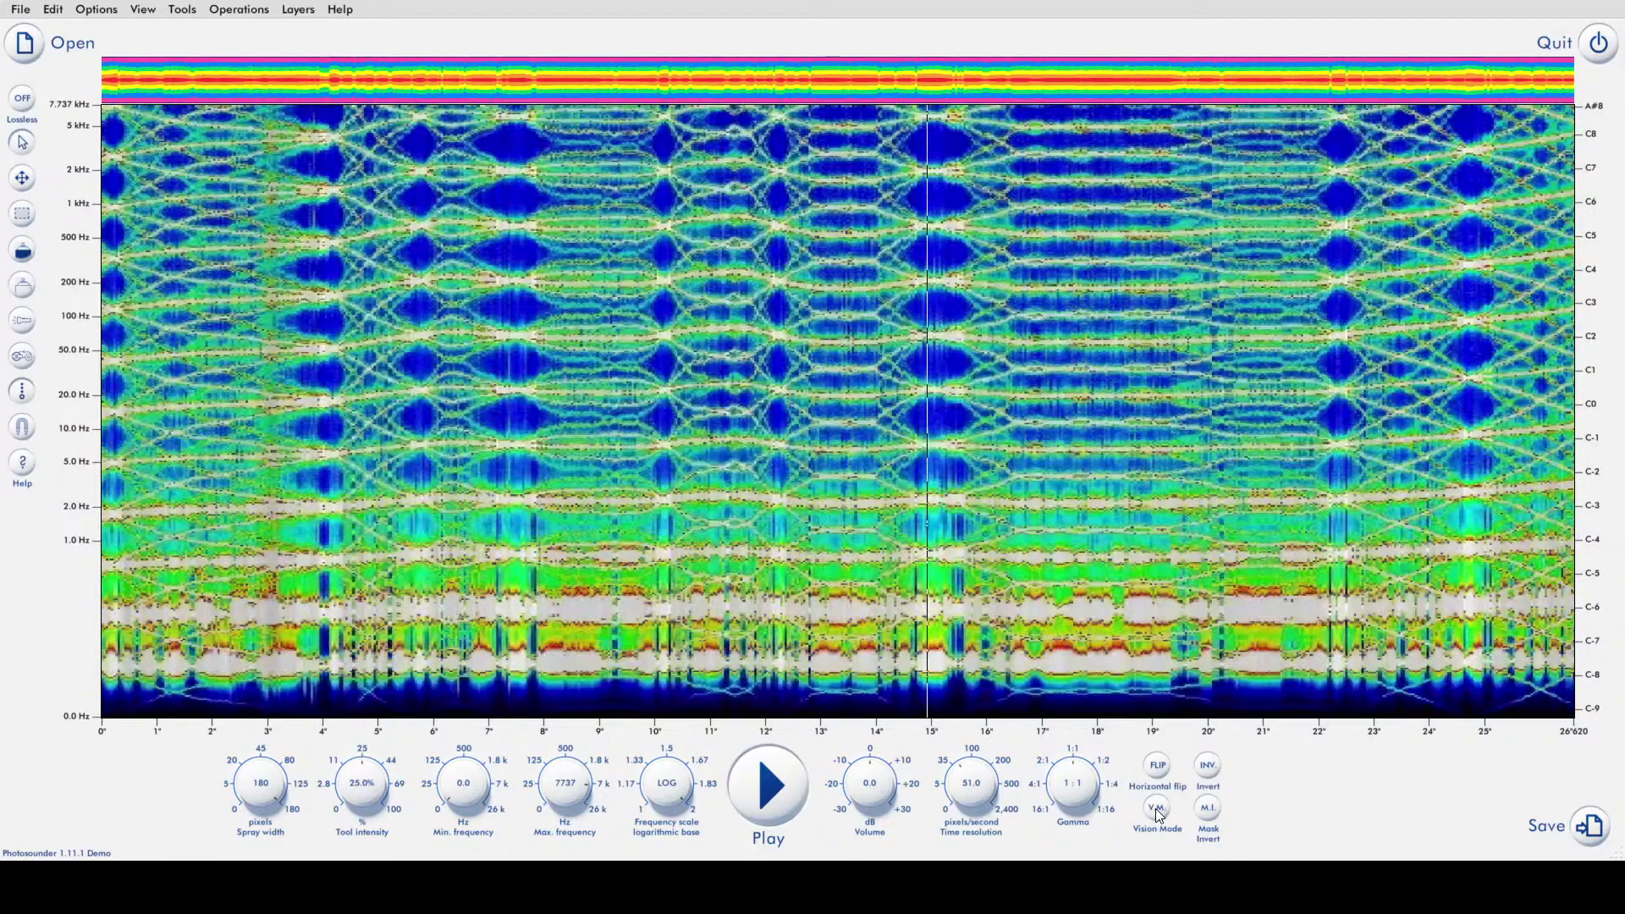
key("space")
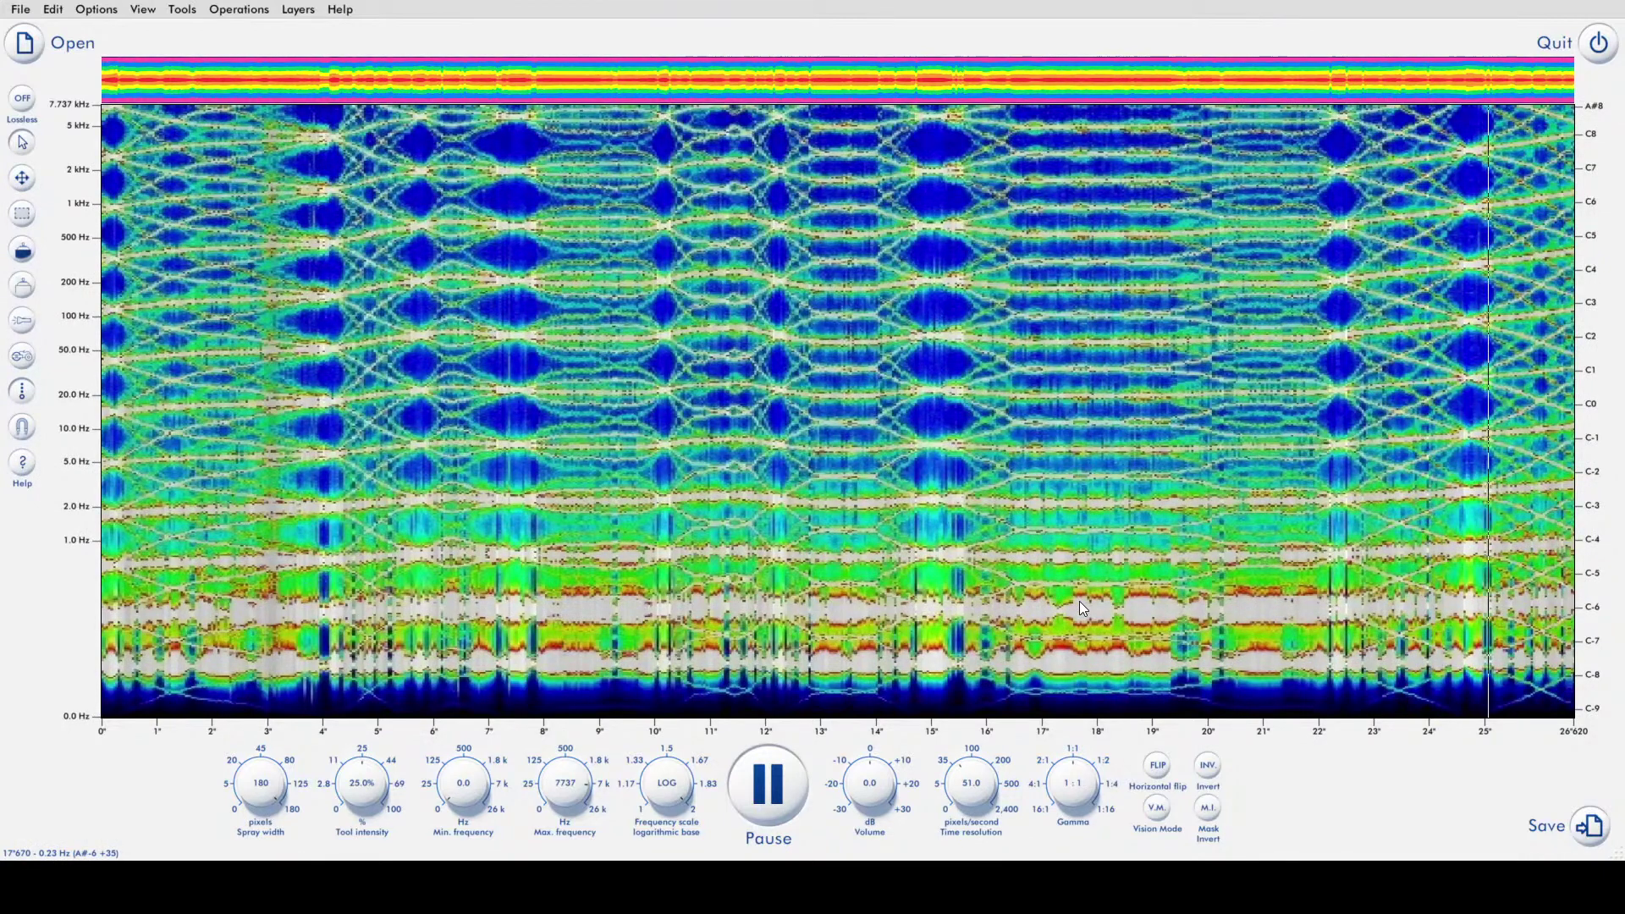
key("space")
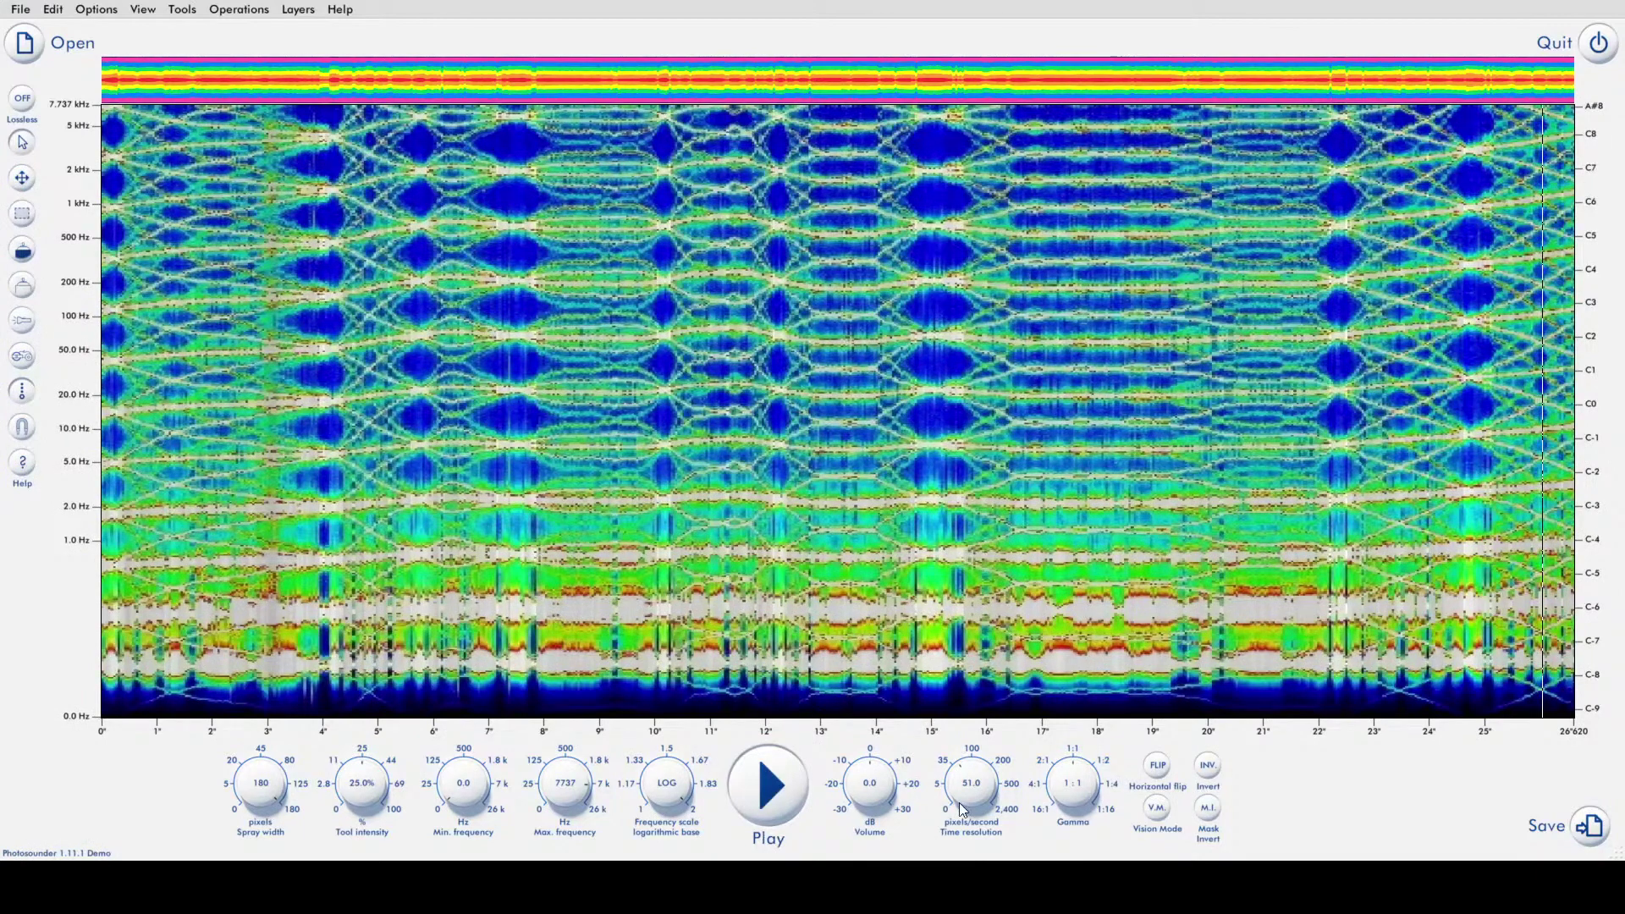
- Raise the time resolution to 200 pixels/second and play the spectrogram
left_click_drag(972, 800, 970, 724)
key("space")
key("space")
key("space")
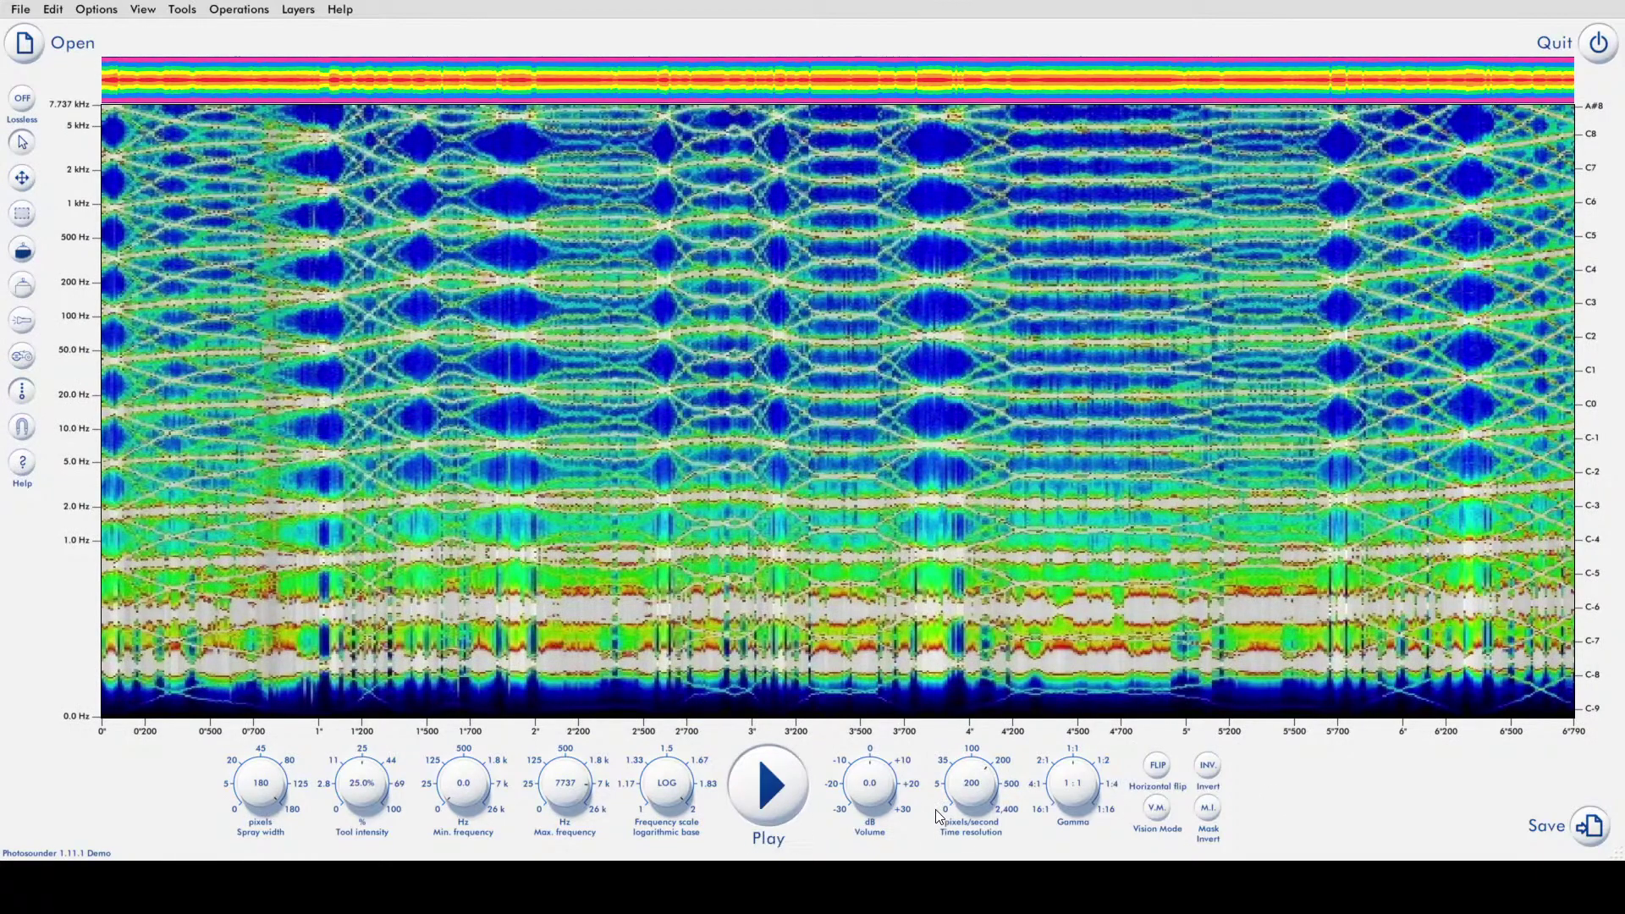
- Try a time resolution of 407 pixels/second and play the spectrogram
left_click_drag(979, 800, 976, 776)
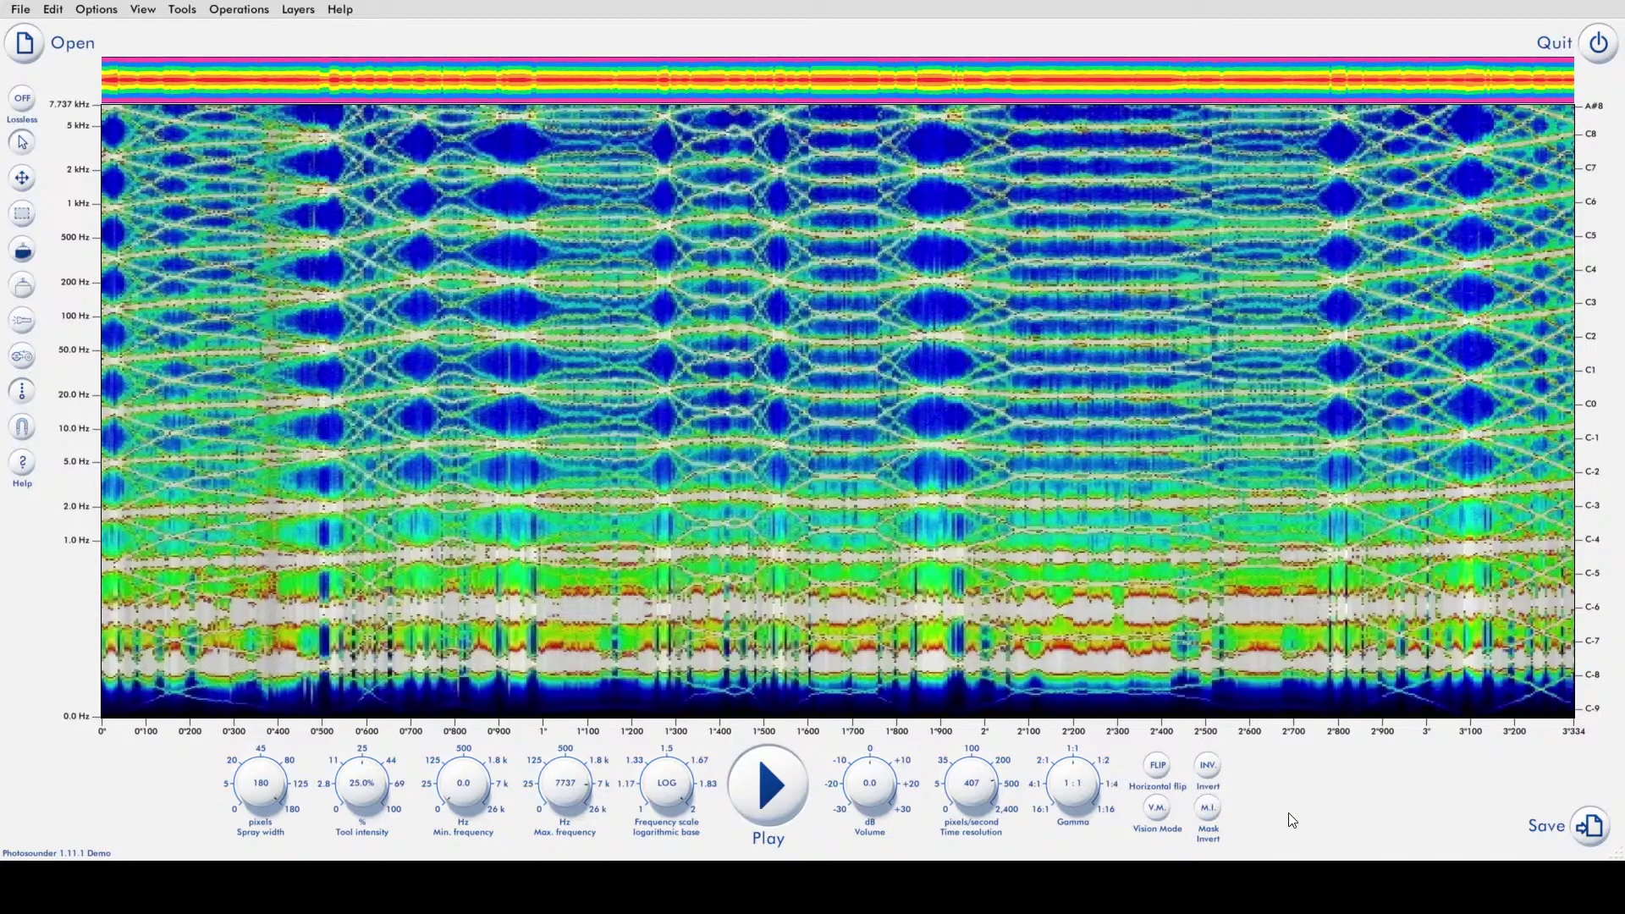
key("space")
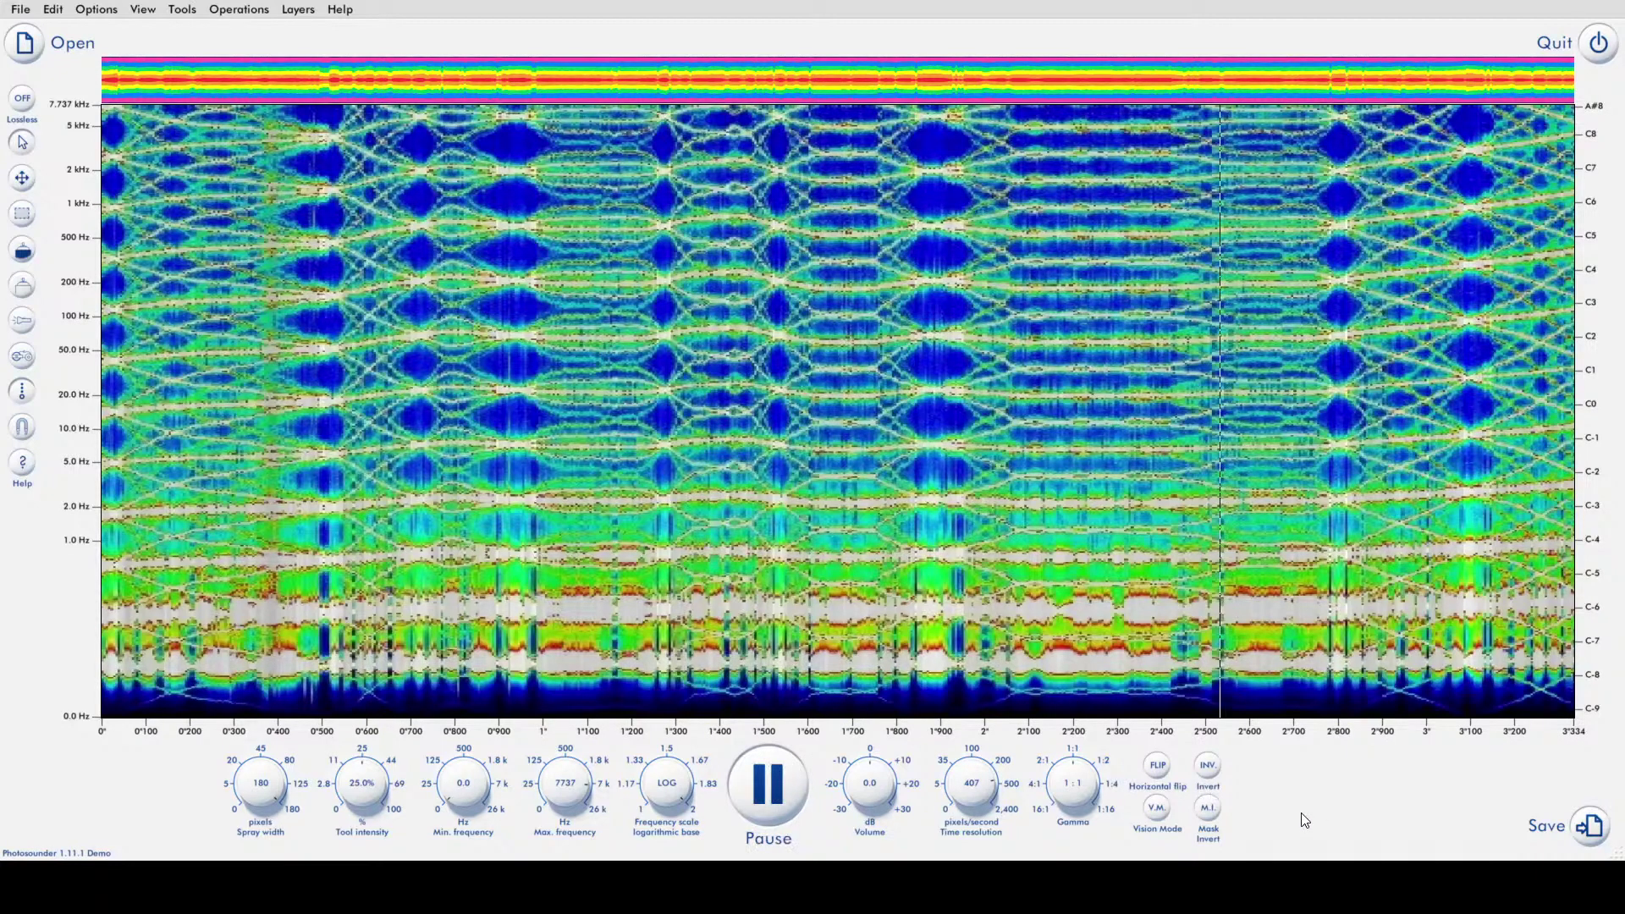
key("space")
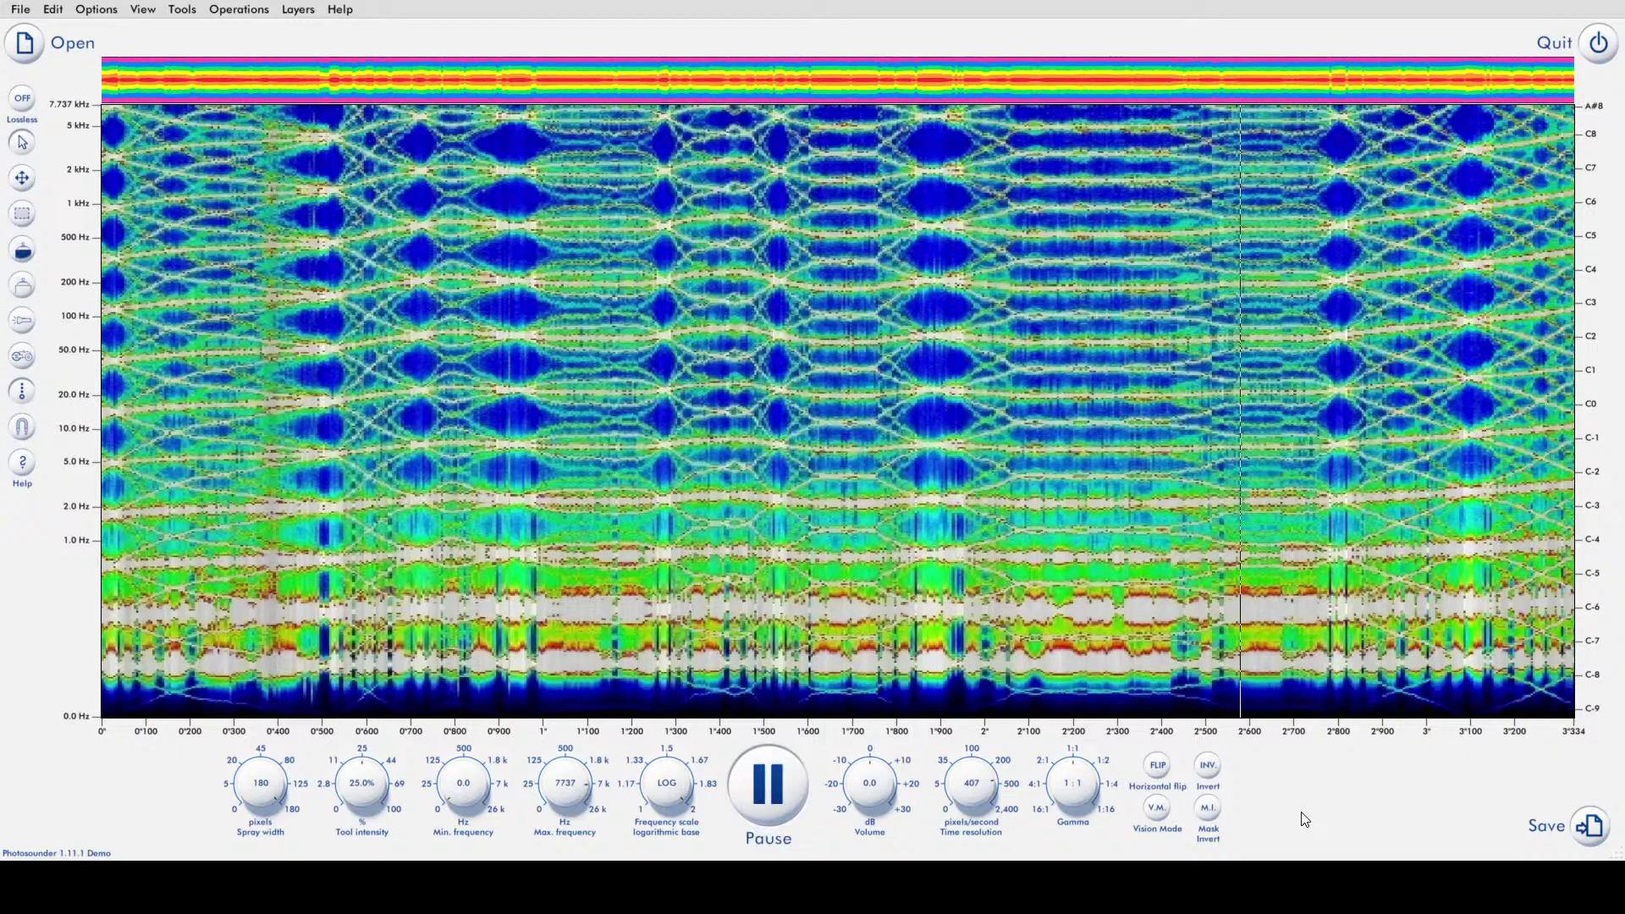
key("space")
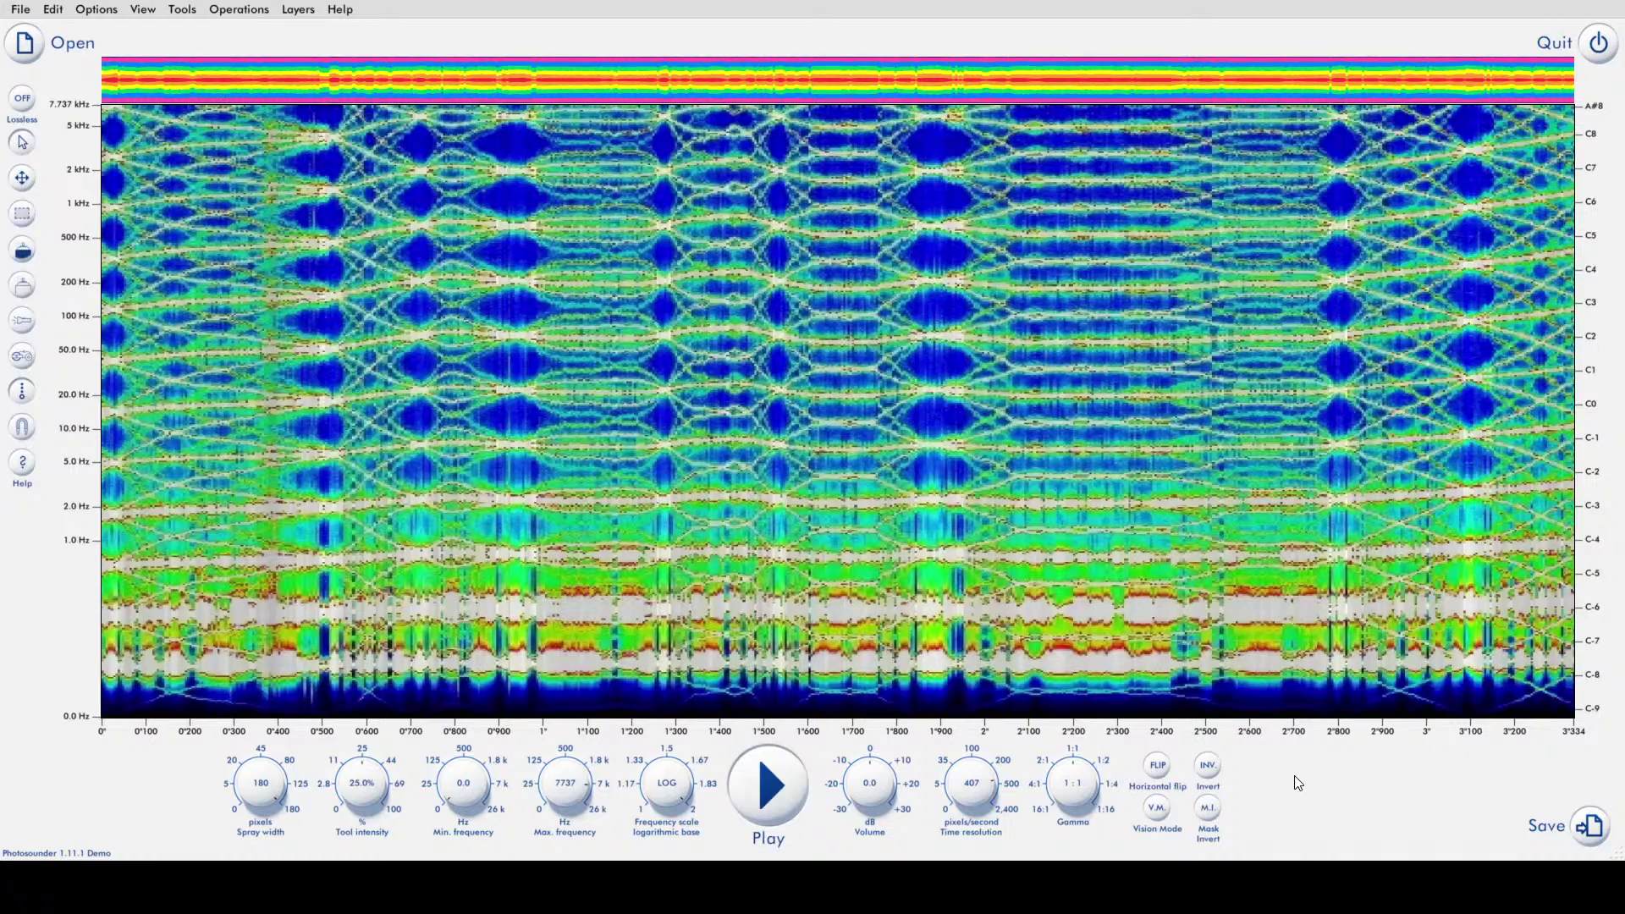
- Return the time resolution to 200 pixels/second, then raise the maximum frequency to 15377 Hz and play the spectrogram
mouse_move(972, 811)
left_mouse_down()
mouse_move(982, 796)
mouse_move(968, 823)
left_mouse_up()
key("space")
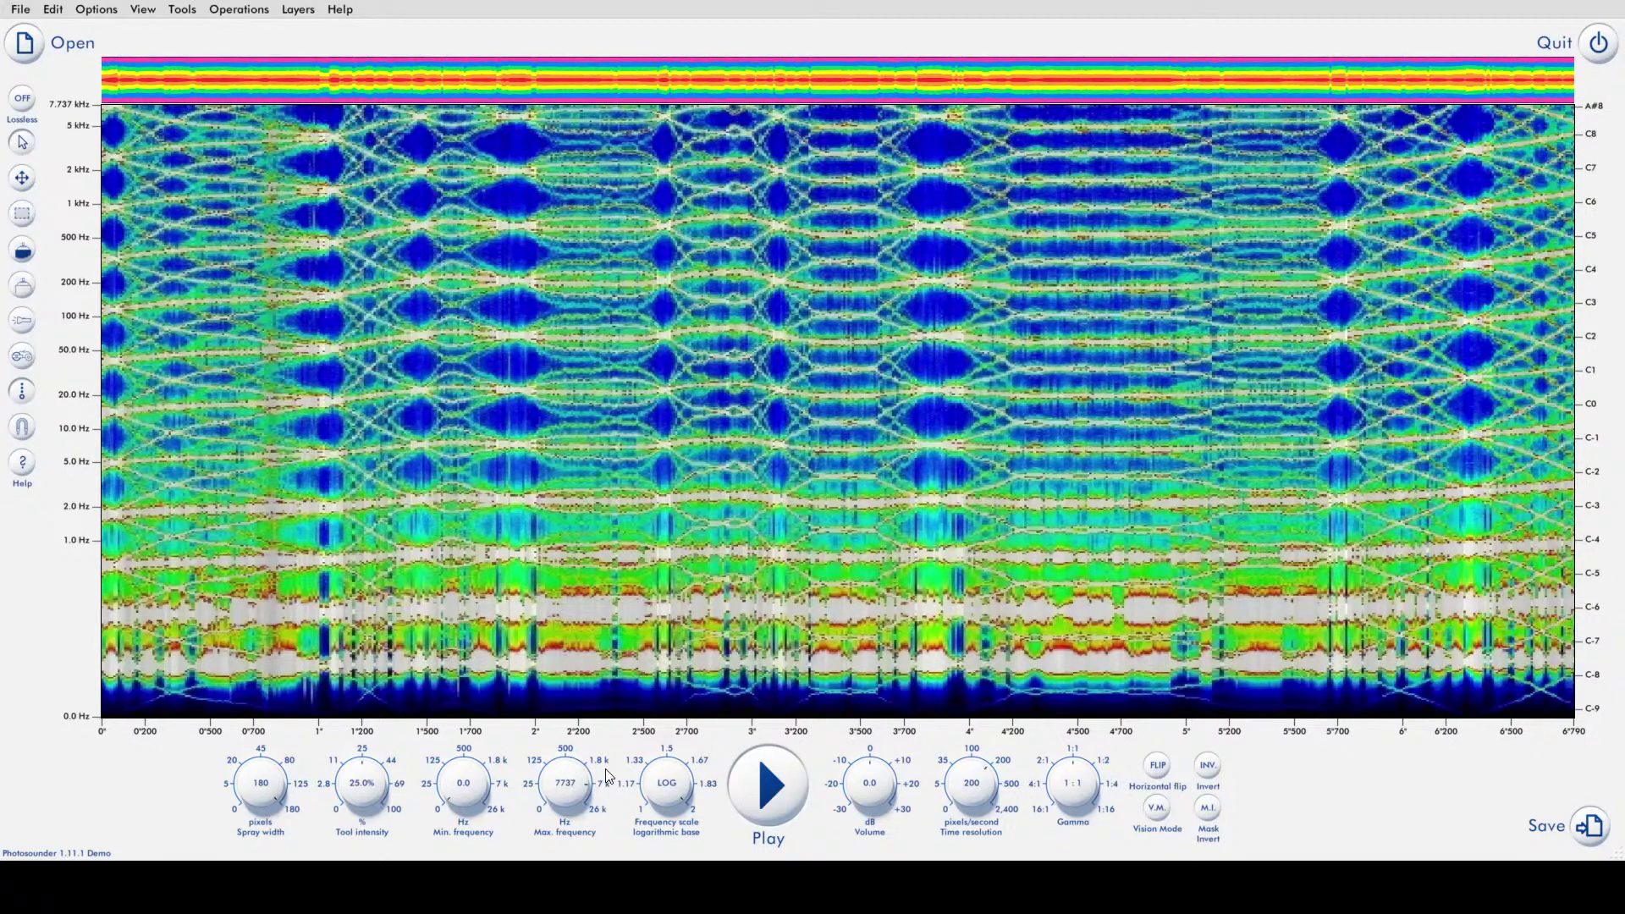
left_click_drag(557, 792, 590, 767)
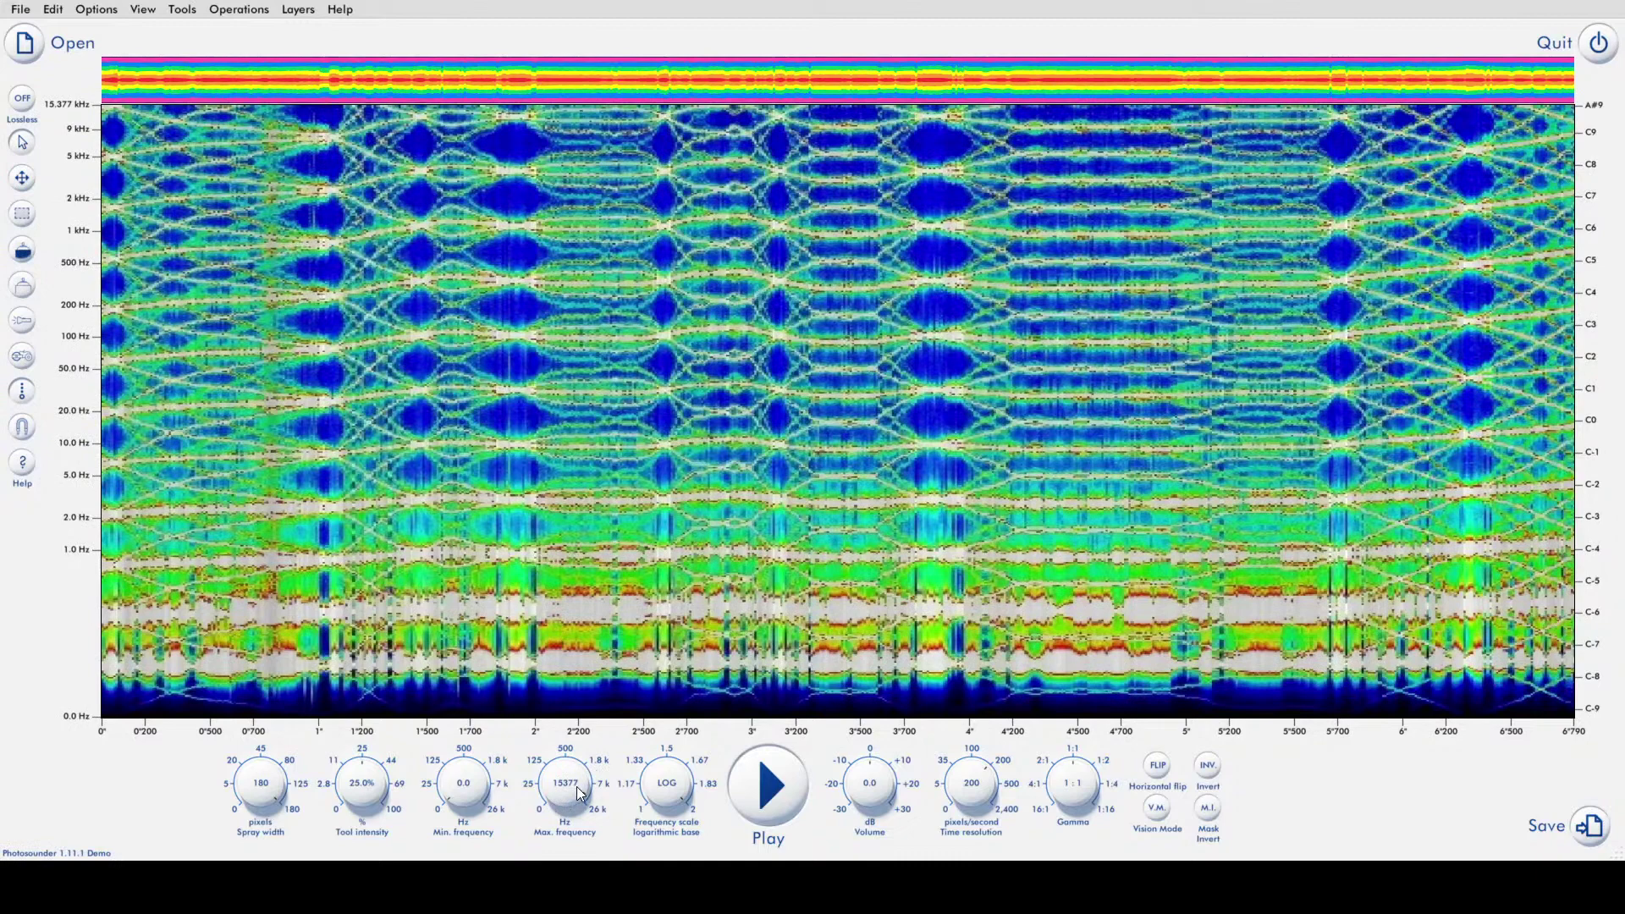
left_click(770, 787)
- Compare the History file and Status file save formats, choose Status file and proceed to the save dialog
left_click(1590, 827)
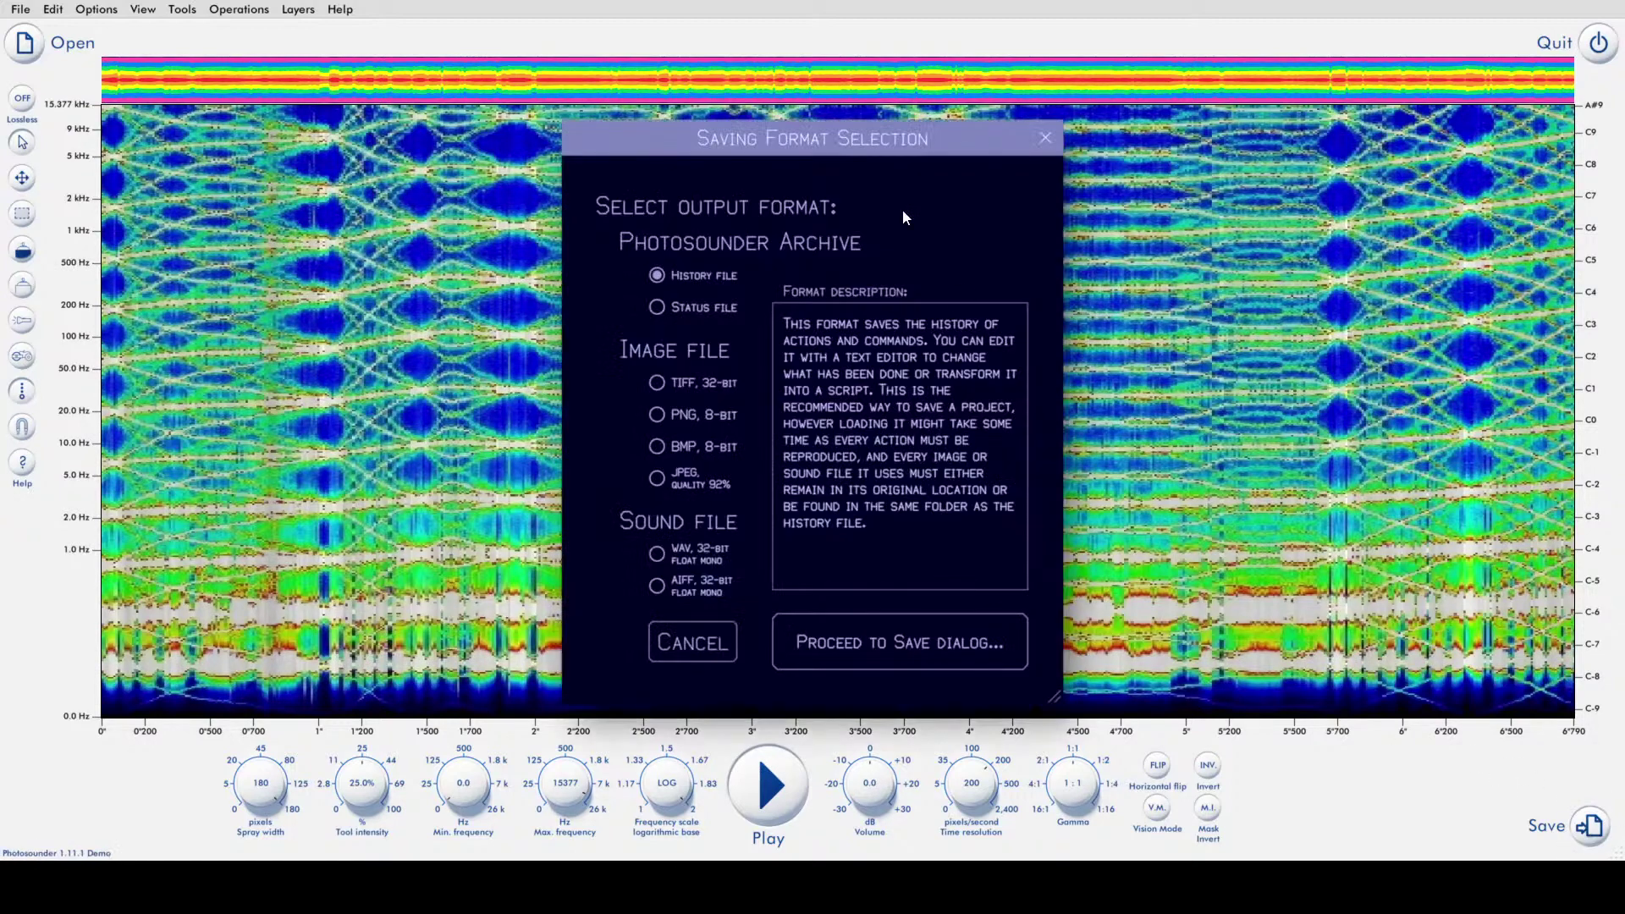
left_click(657, 306)
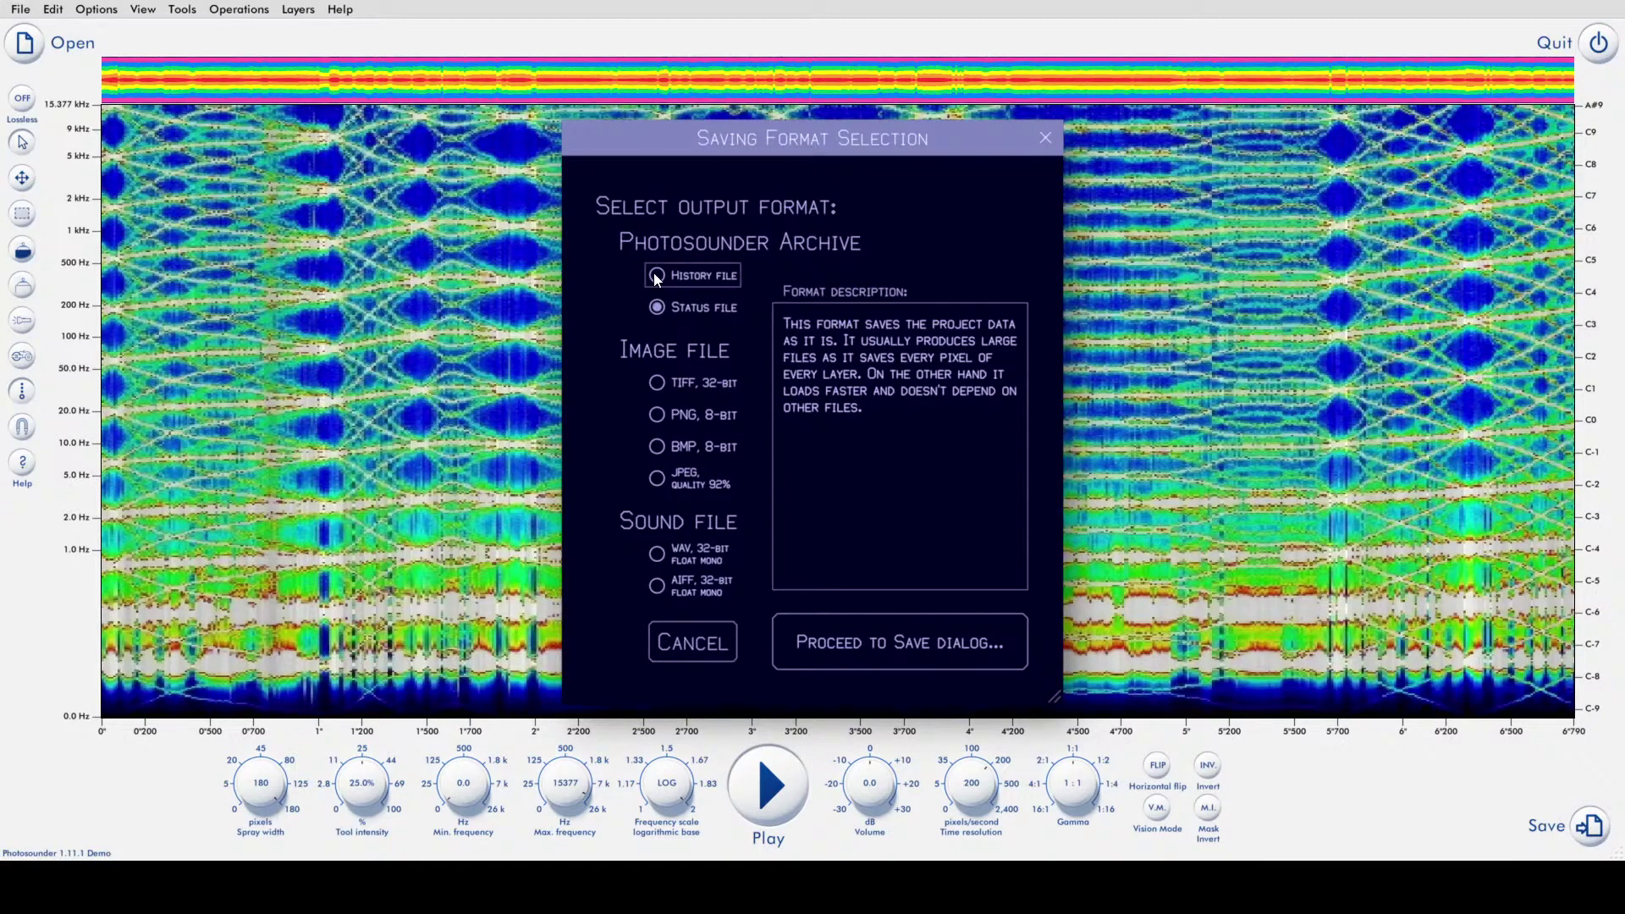
left_click(656, 276)
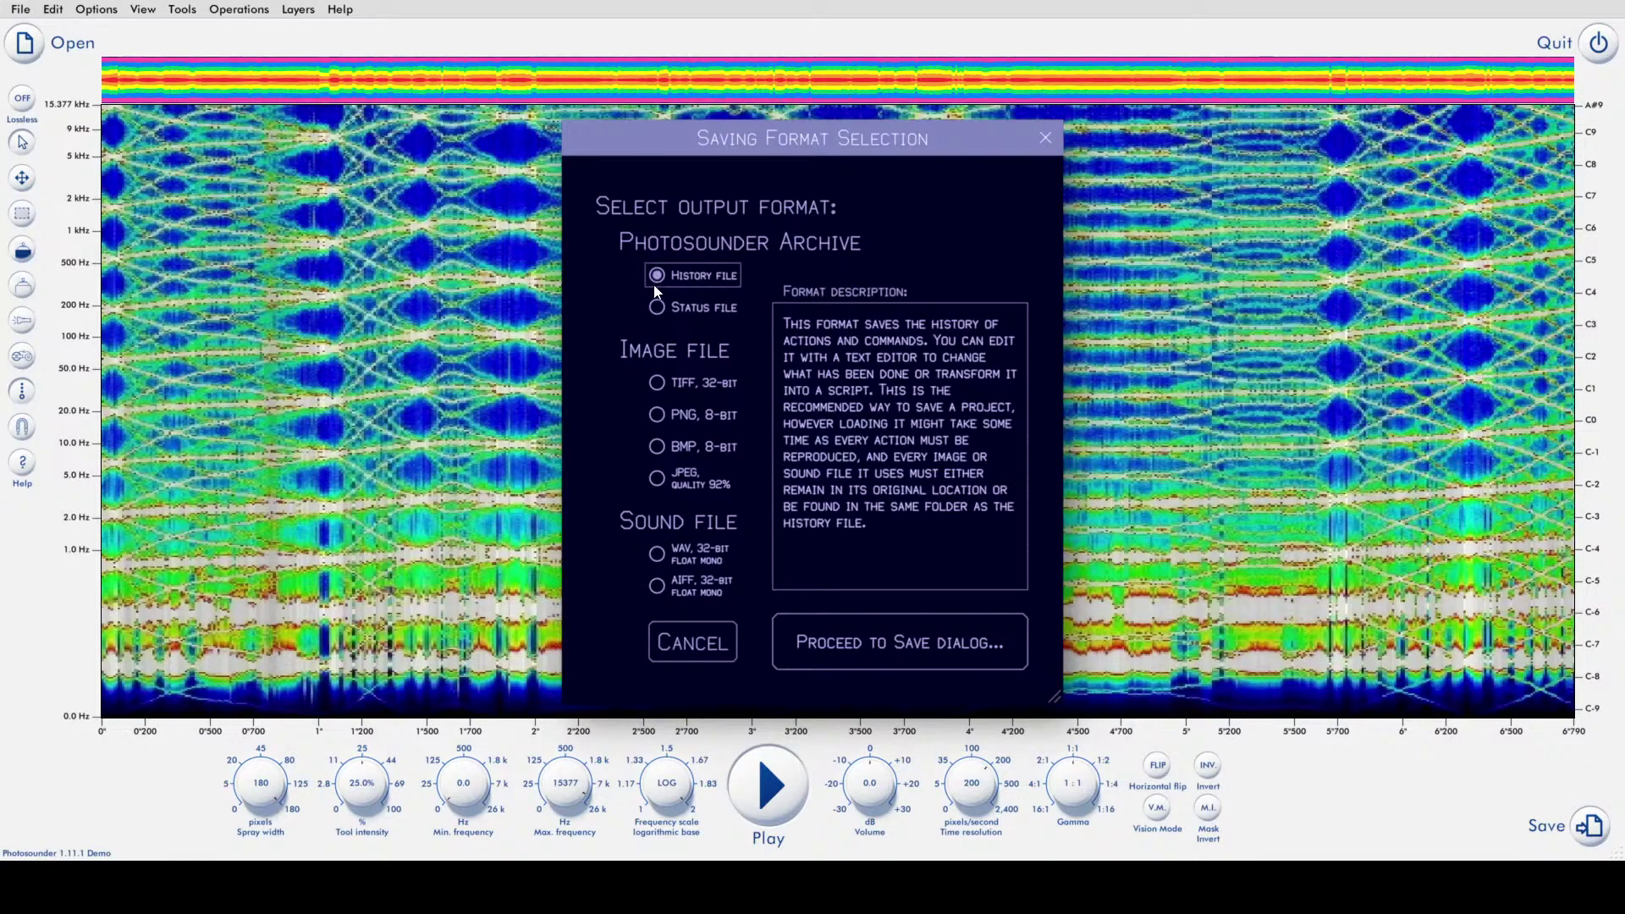
left_click(658, 308)
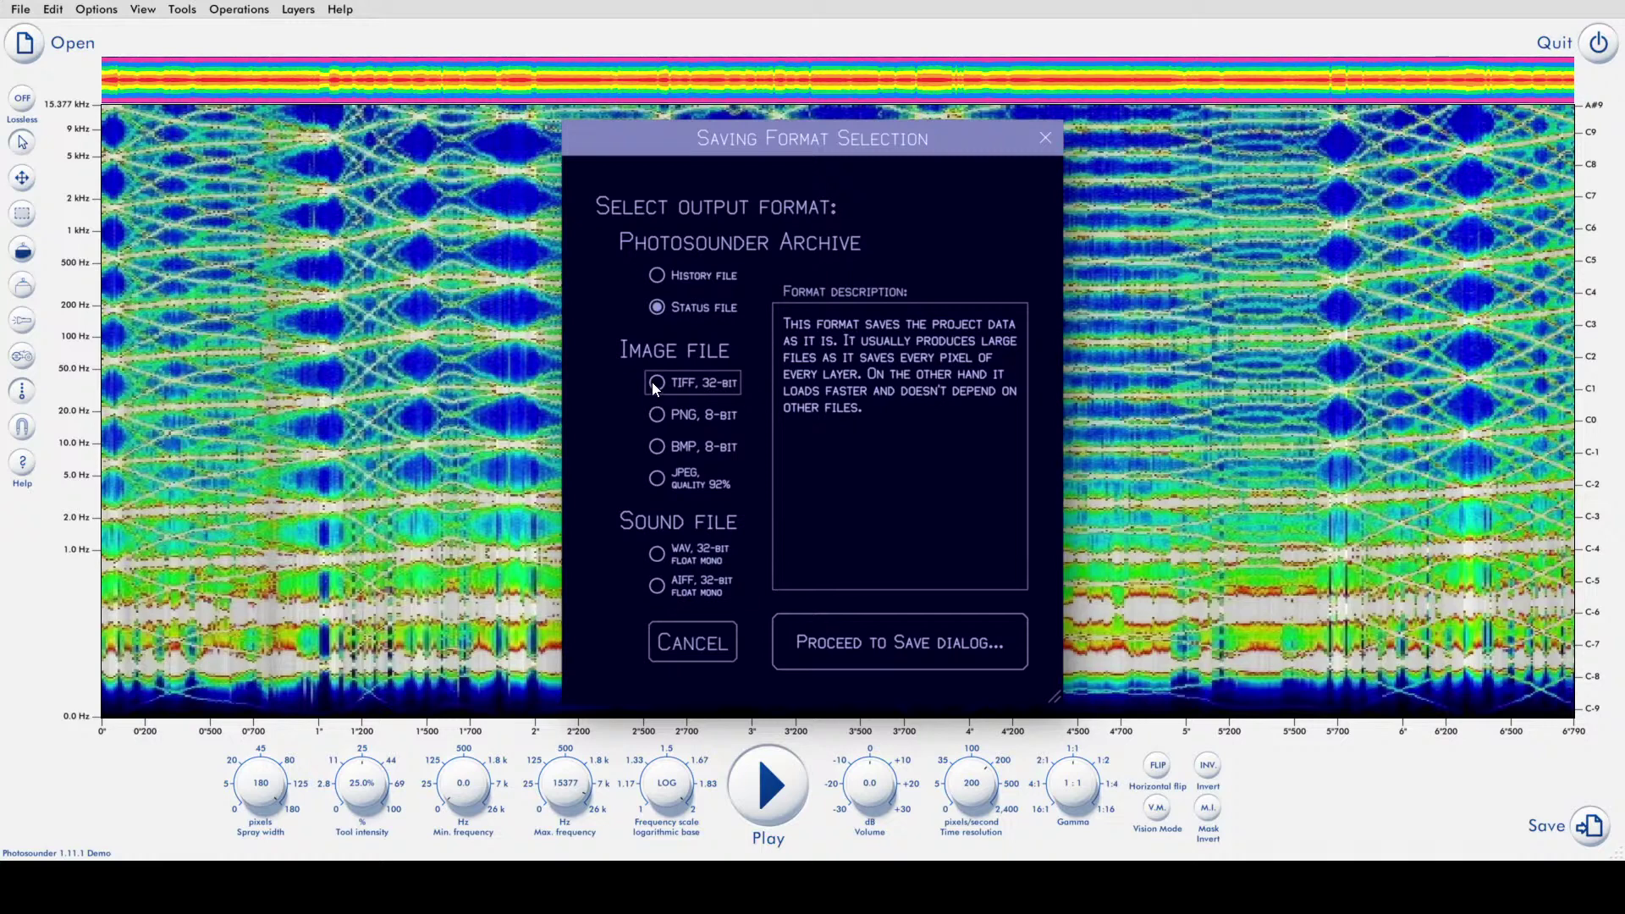
left_click(975, 642)
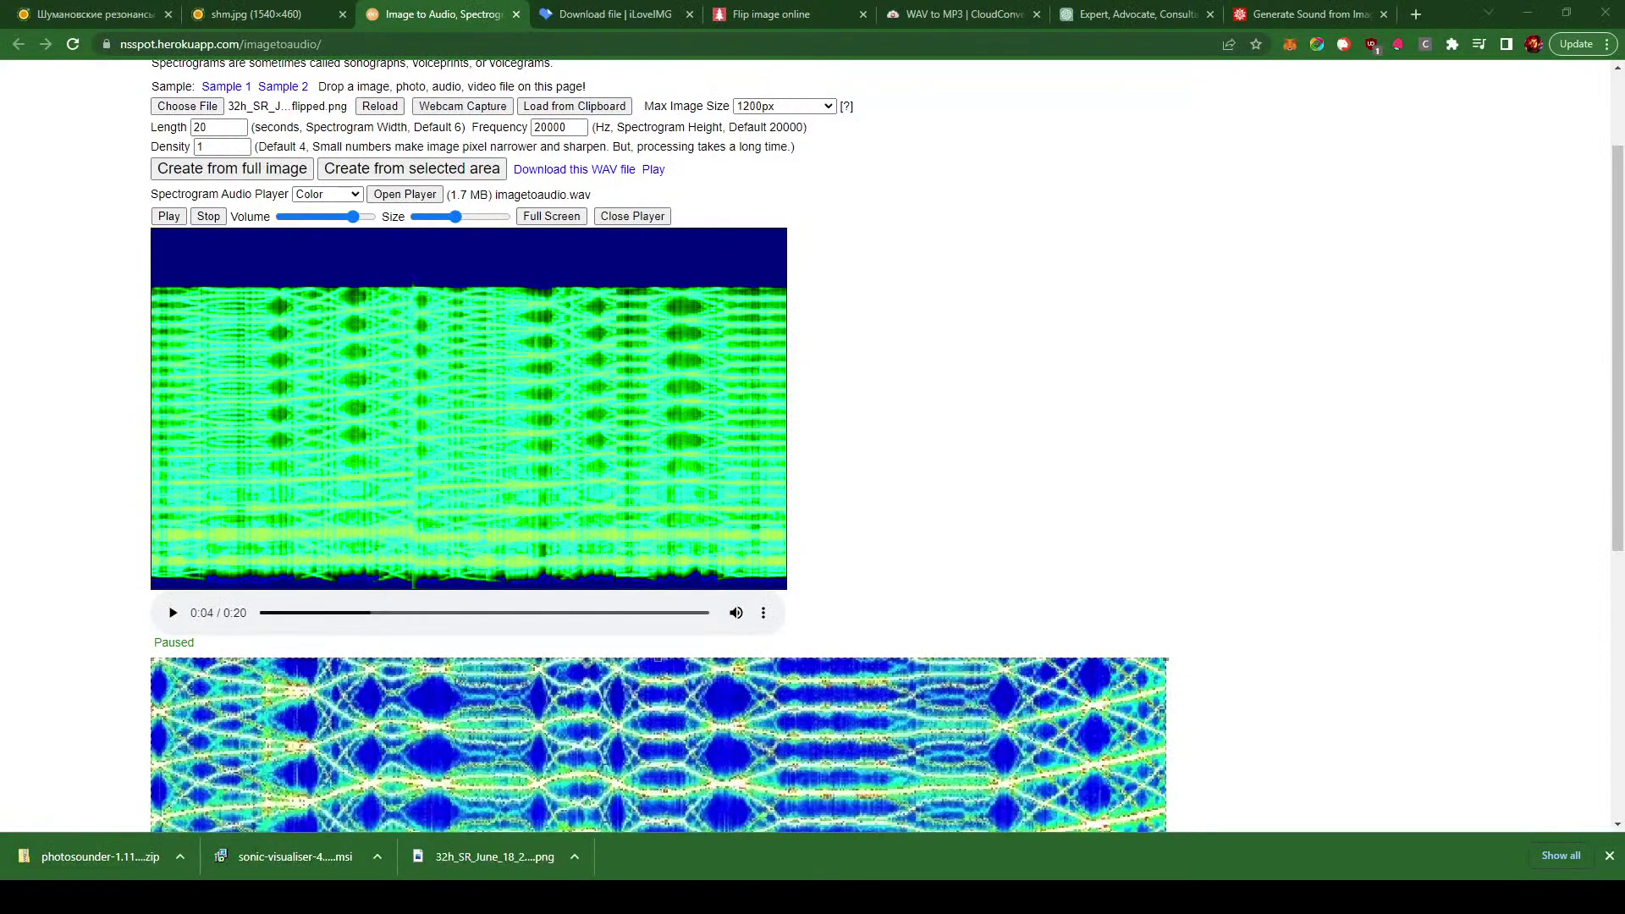
- In the Image to Audio web page, select the lowest band of the spectrogram image and create audio from that area
scroll(887, 446, "down", 5)
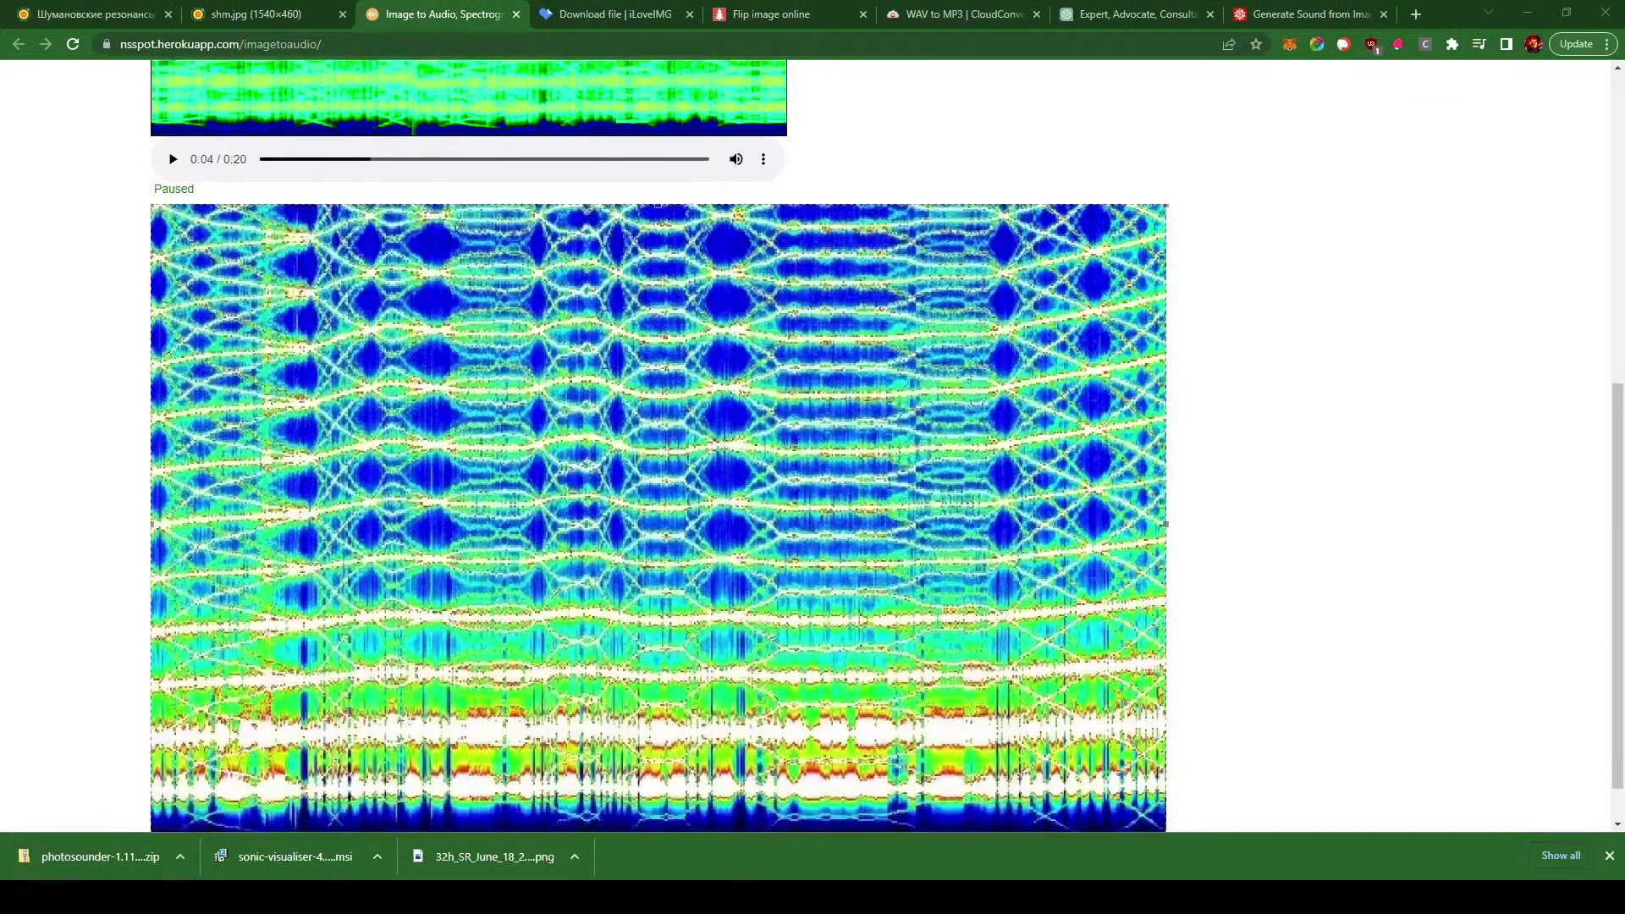
scroll(887, 445, "down", 1)
left_click_drag(669, 153, 591, 705)
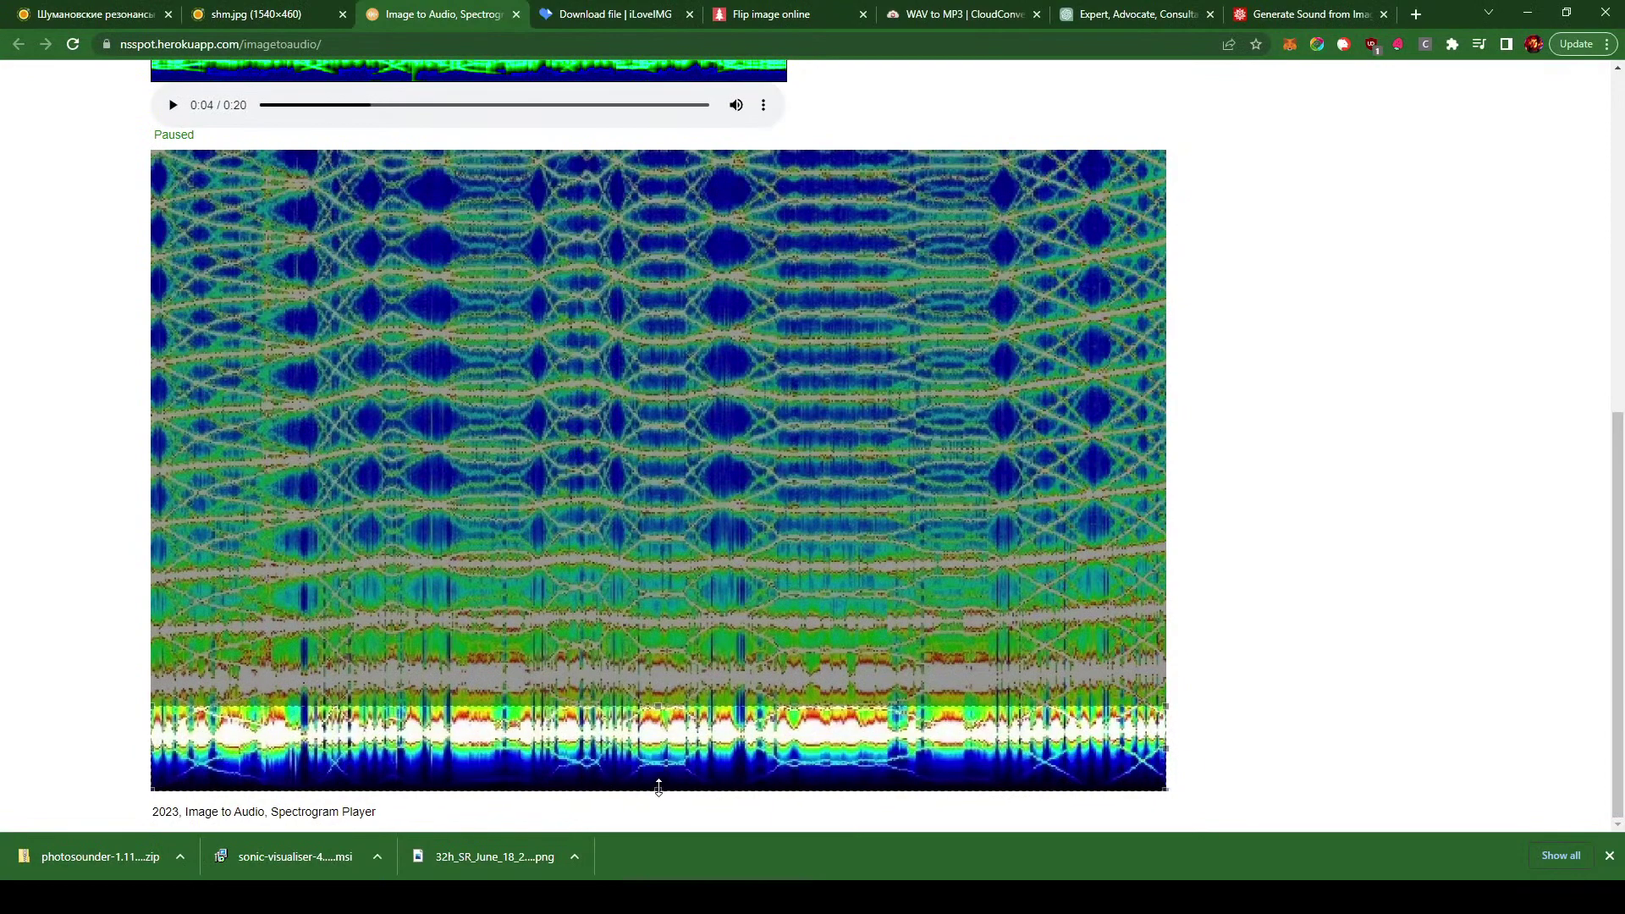
scroll(1585, 599, "up", 8)
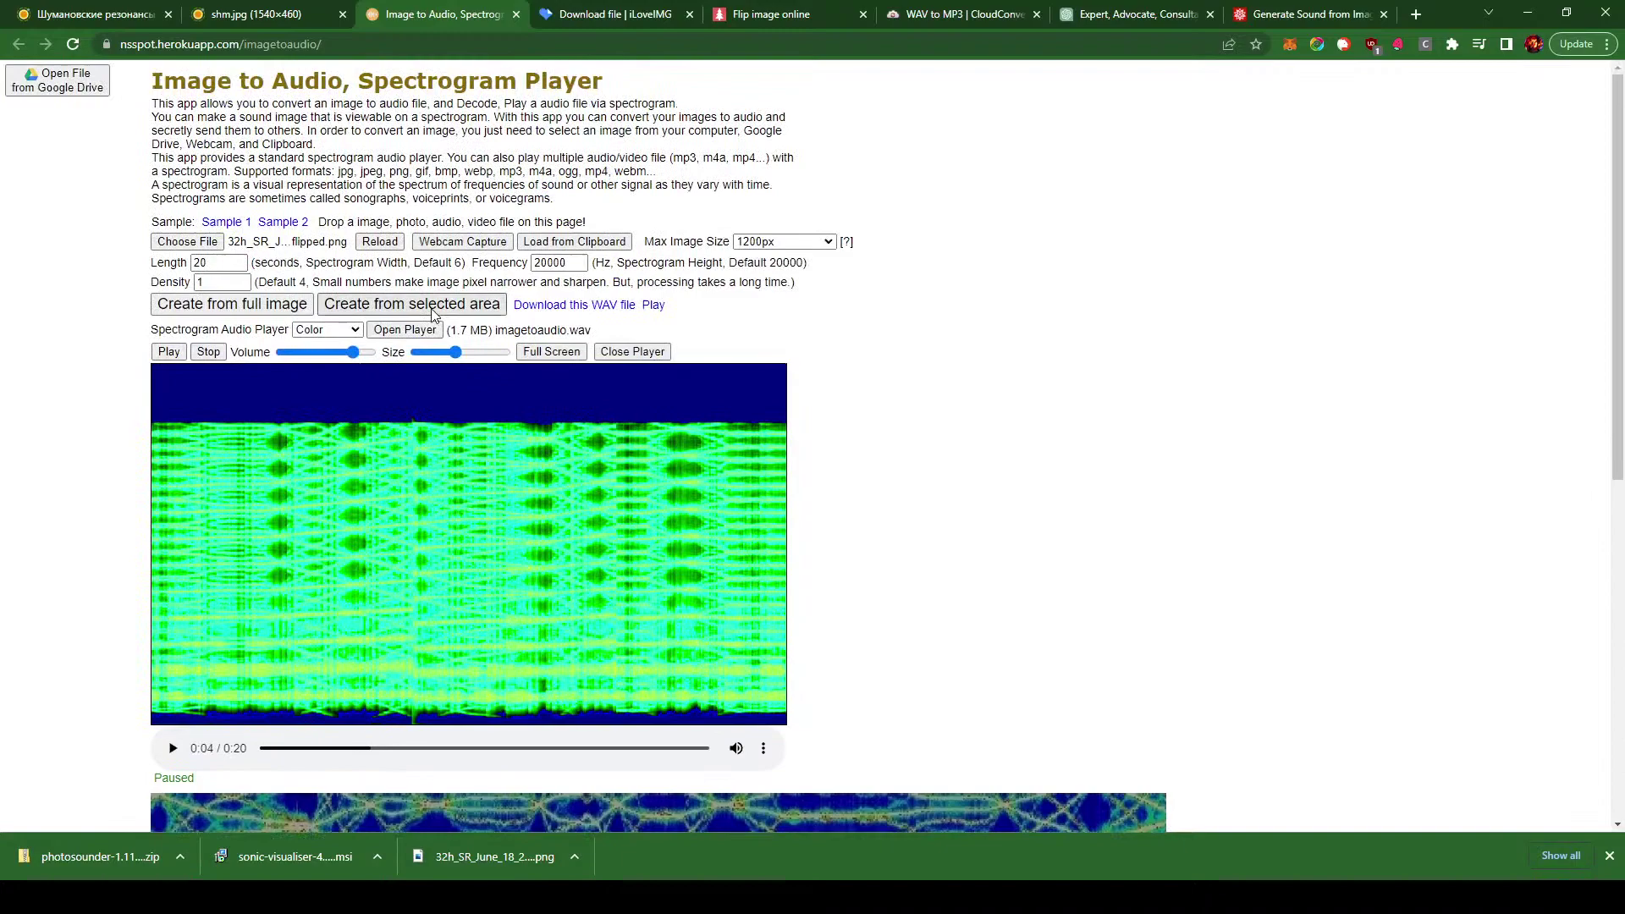
left_click(432, 312)
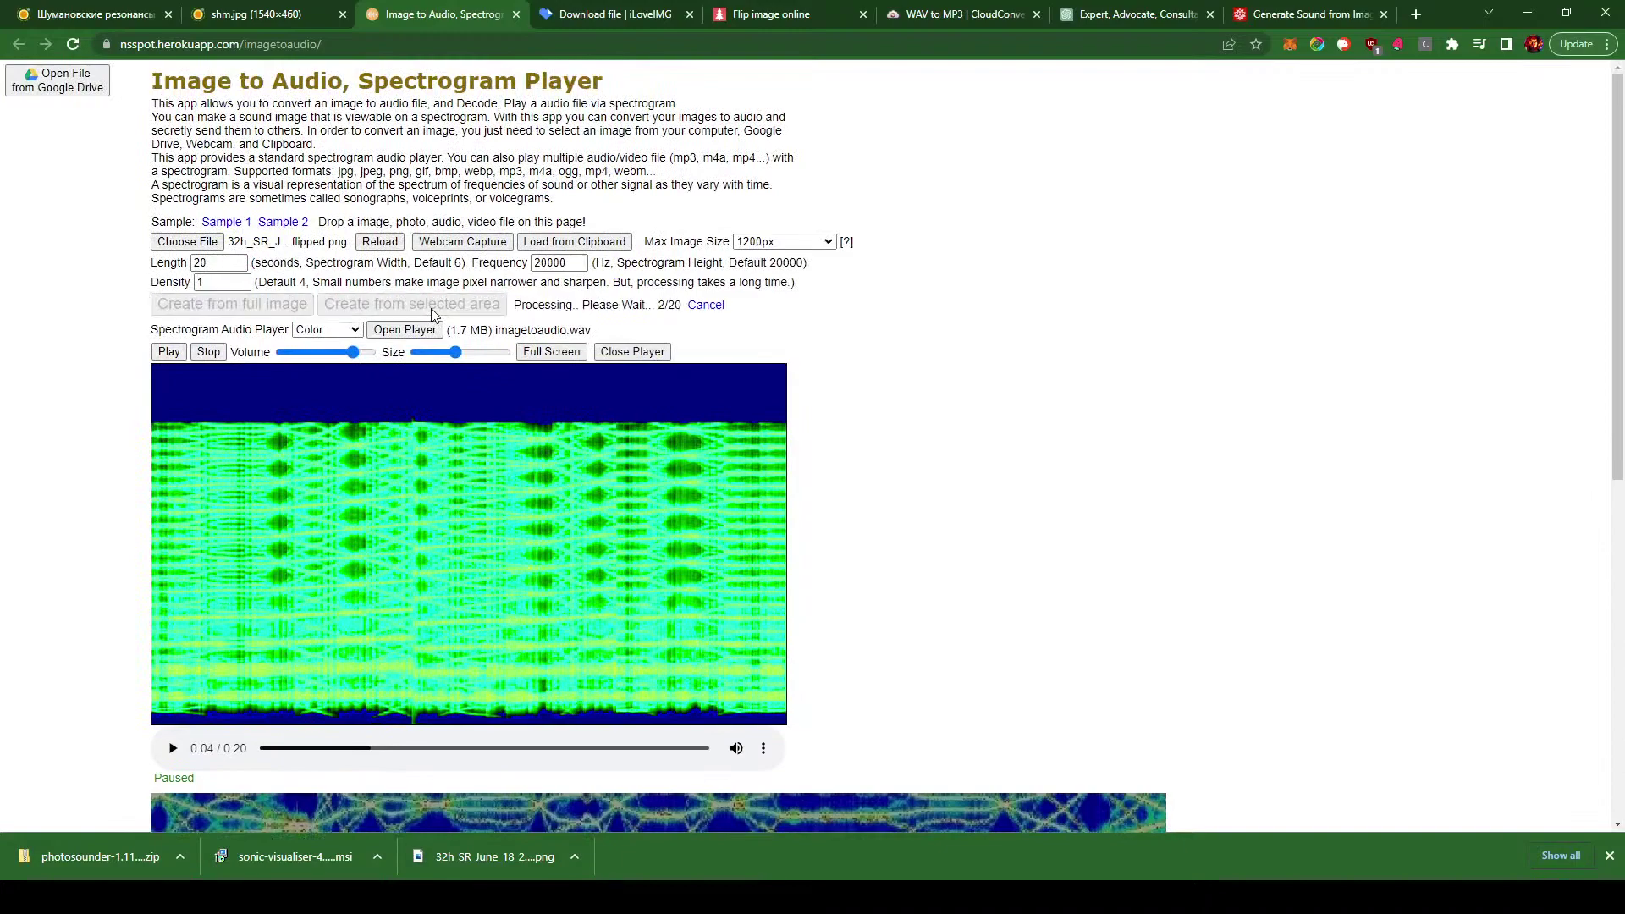
- Generate the audio from the selected band once more and play the resulting WAV
scroll(1286, 464, "down", 6)
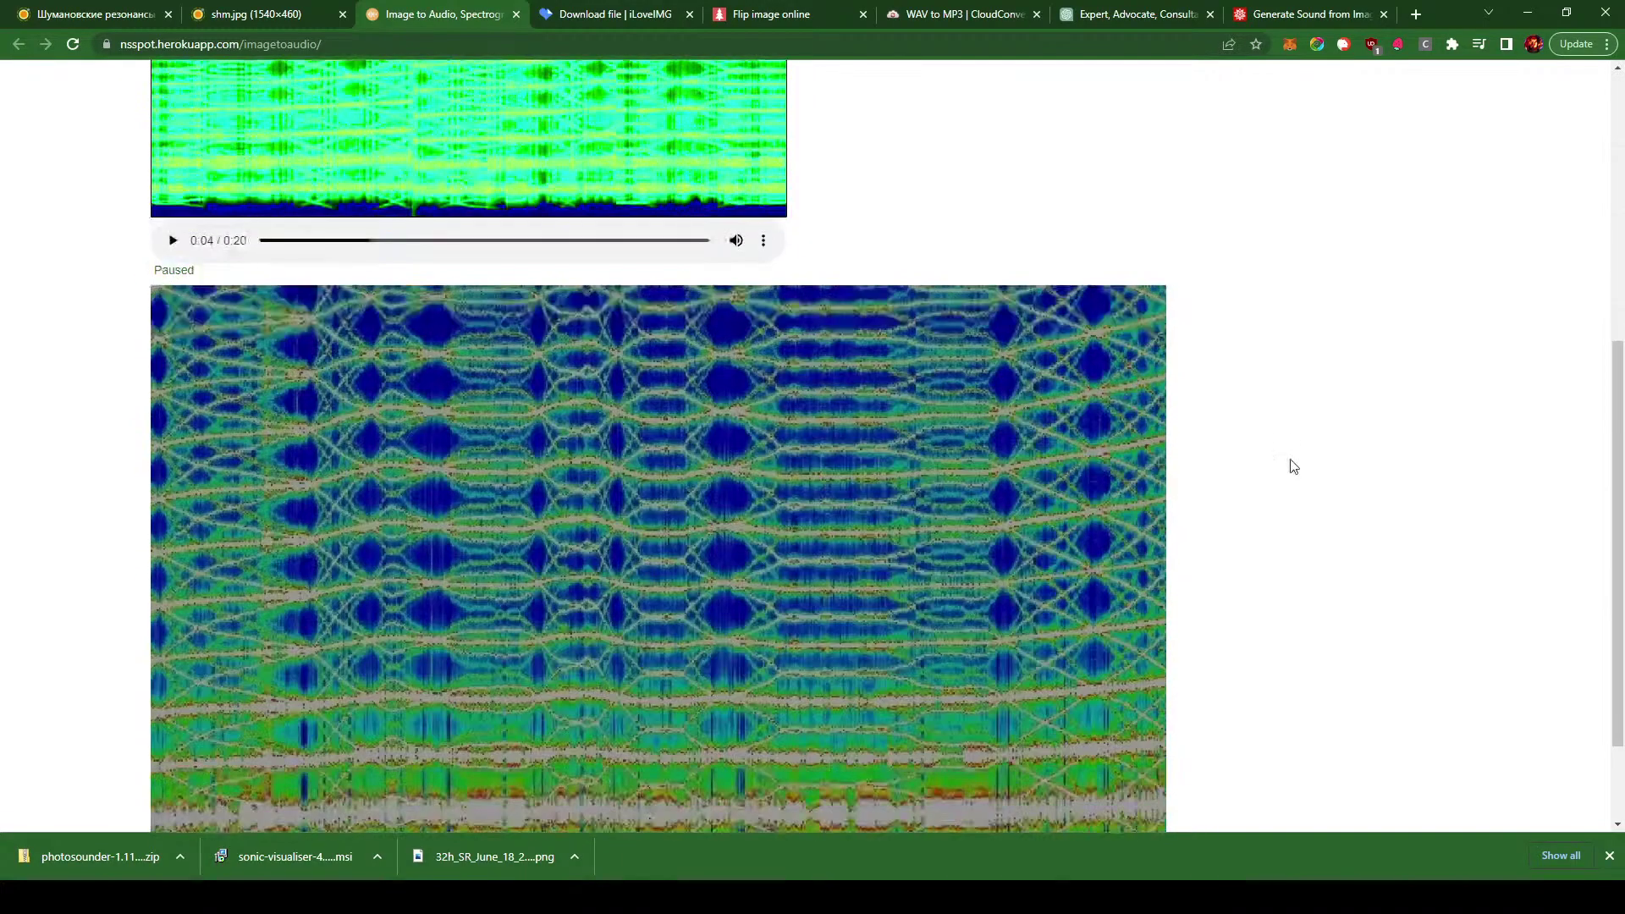
scroll(1341, 492, "up", 5)
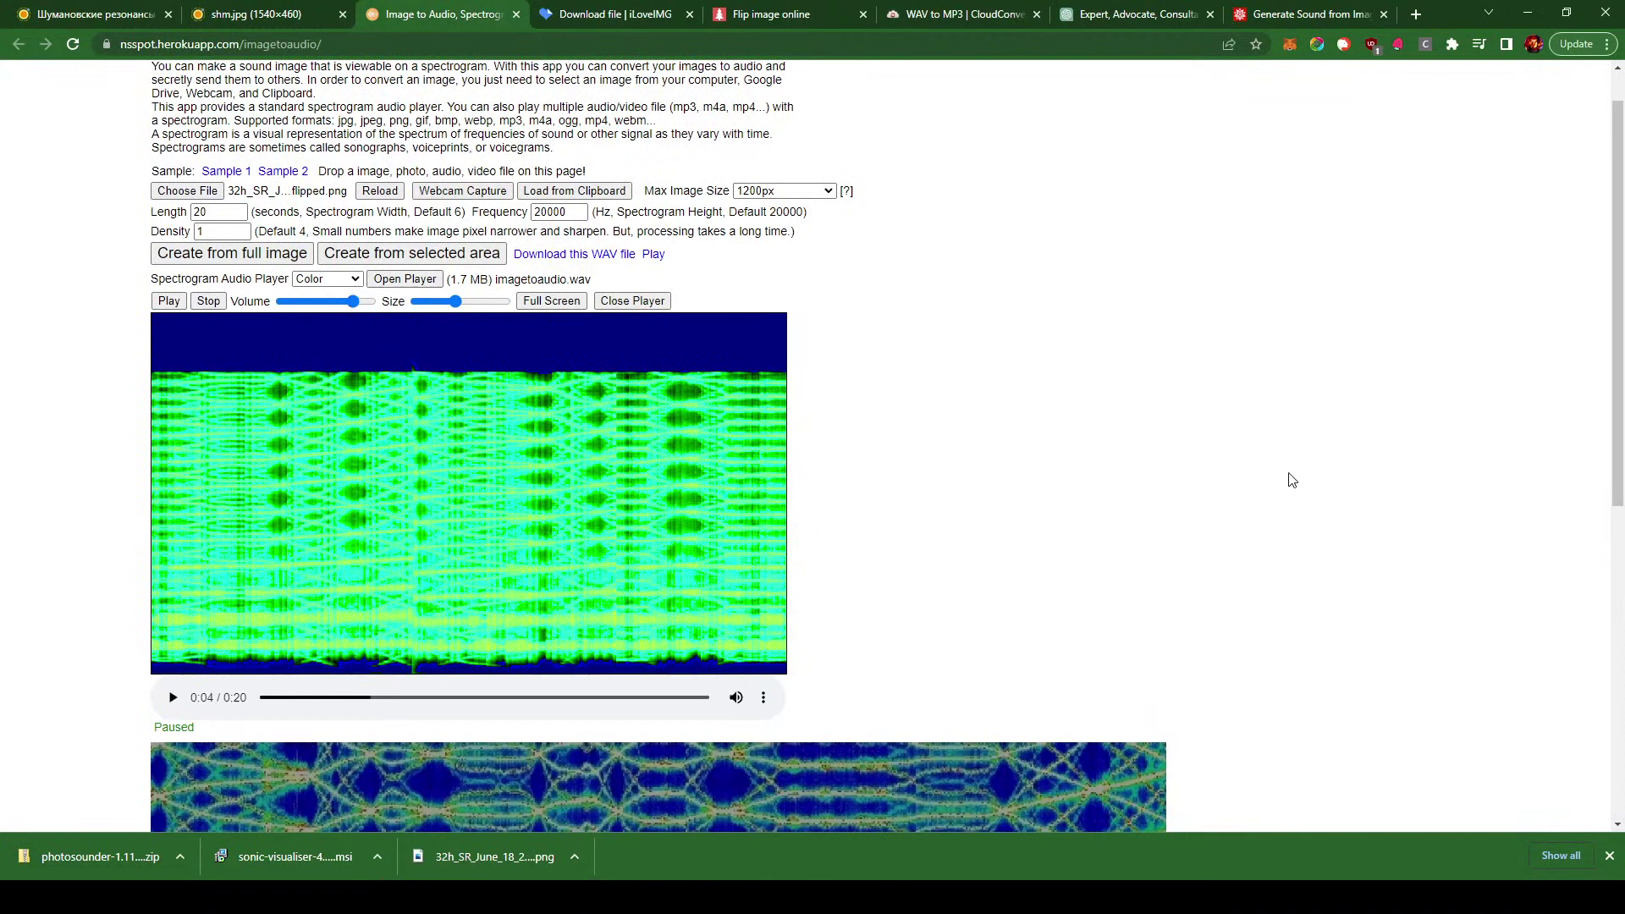
left_click(418, 256)
left_click(654, 255)
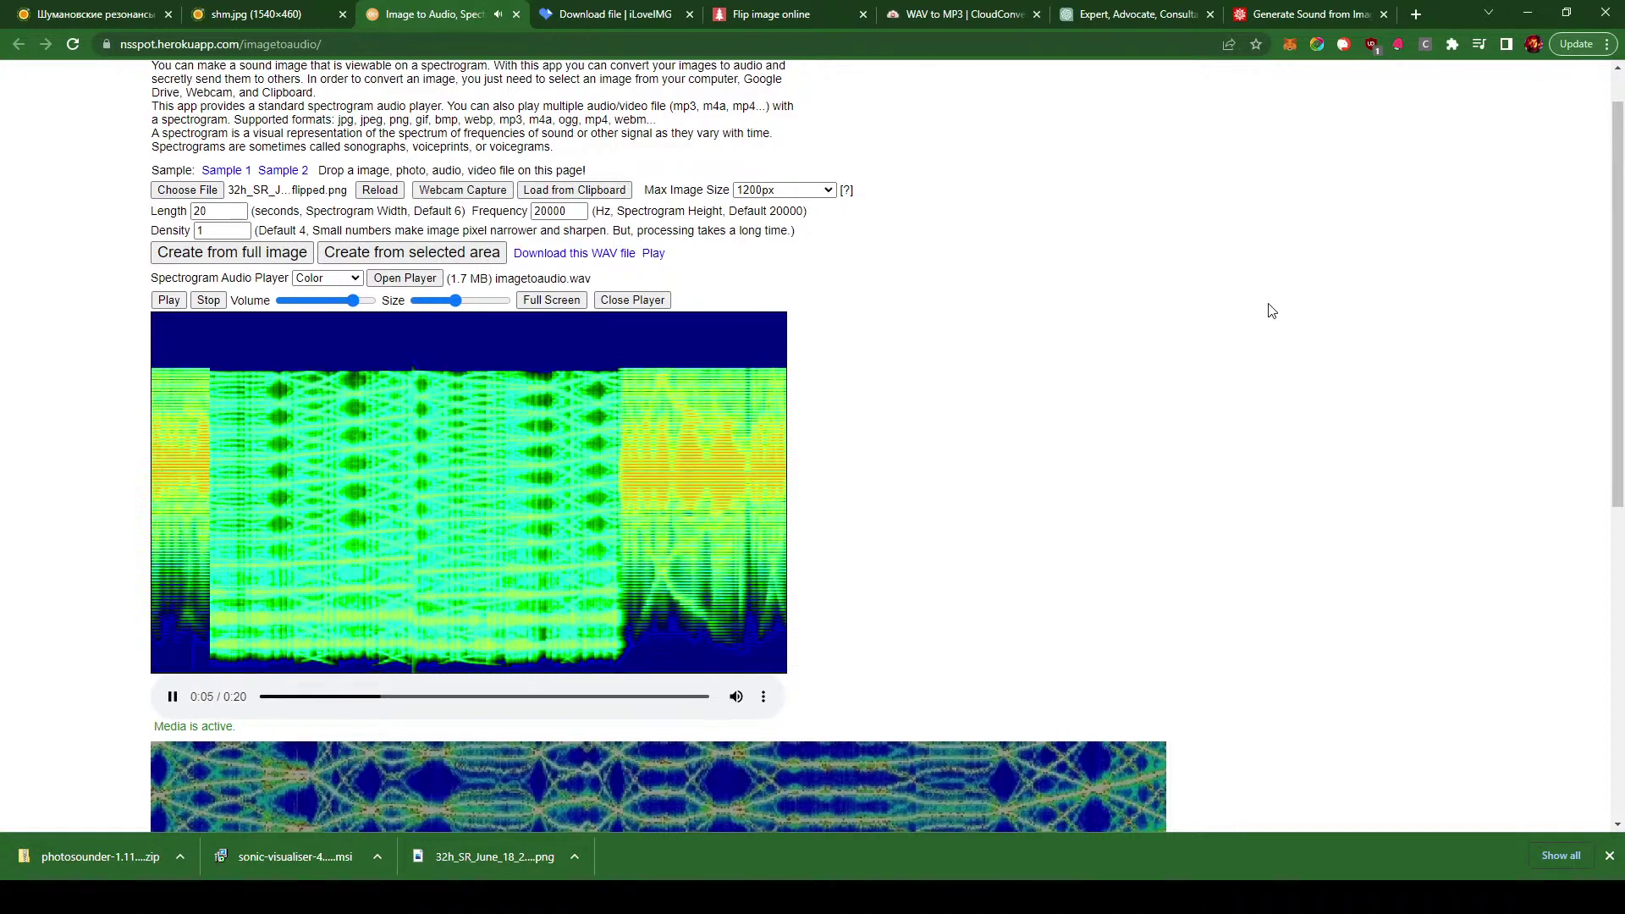
- Pause the playback, move the selected area up to the second bright band from the spectrogram's bottom and trim its upper edge to that band
scroll(1267, 308, "down", 3)
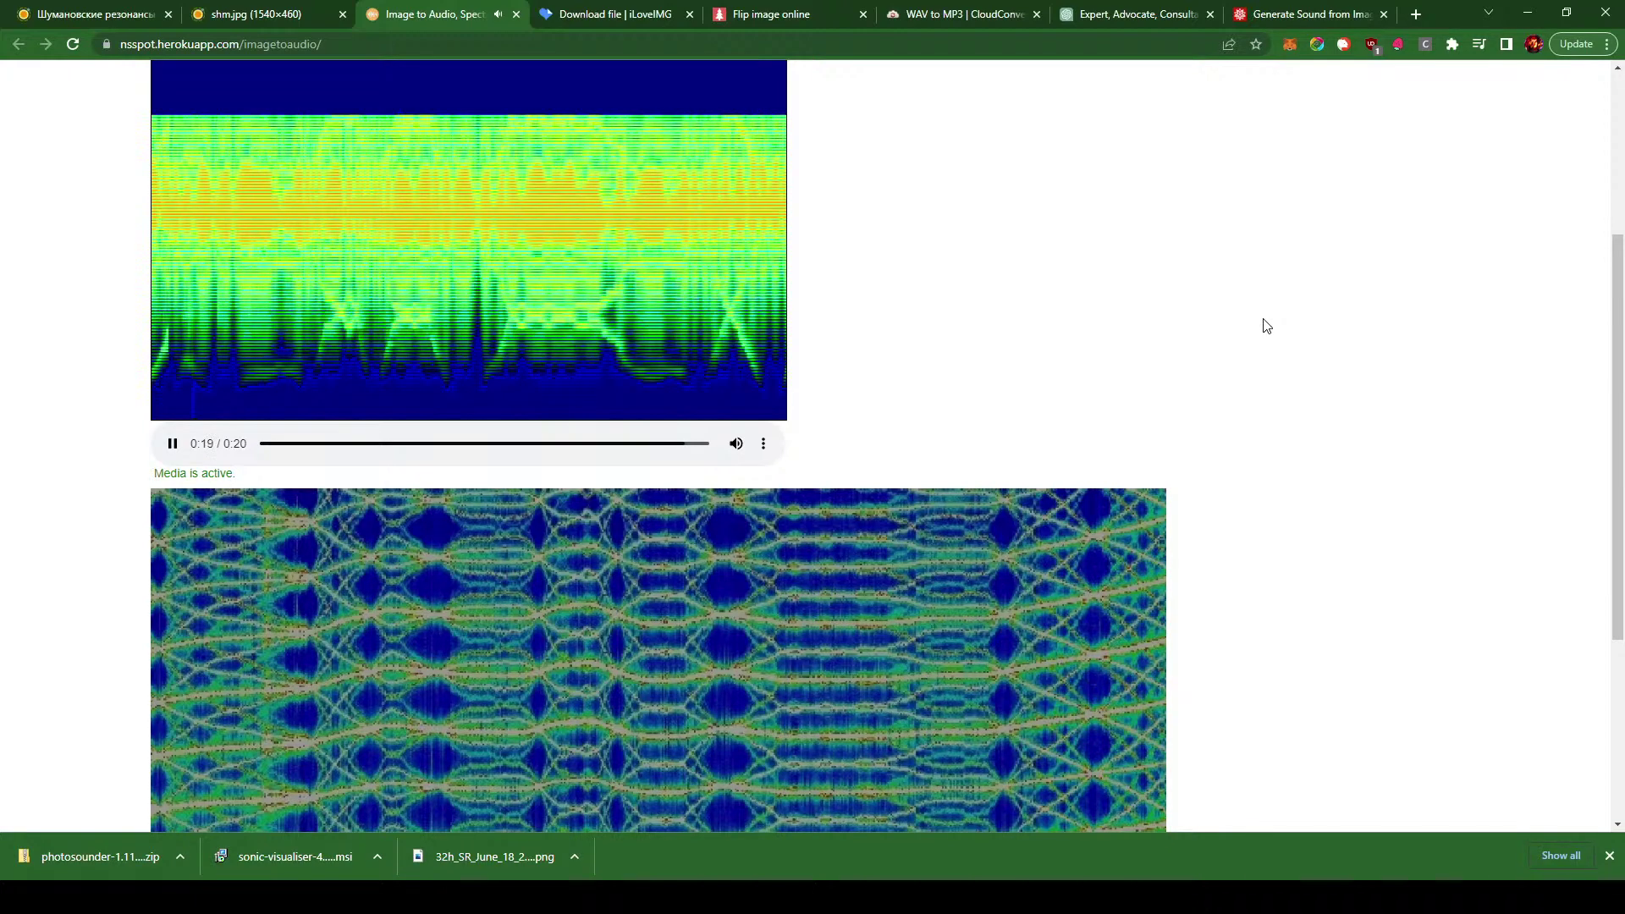
left_click(172, 443)
scroll(1100, 296, "up", 3)
scroll(1114, 302, "up", 1)
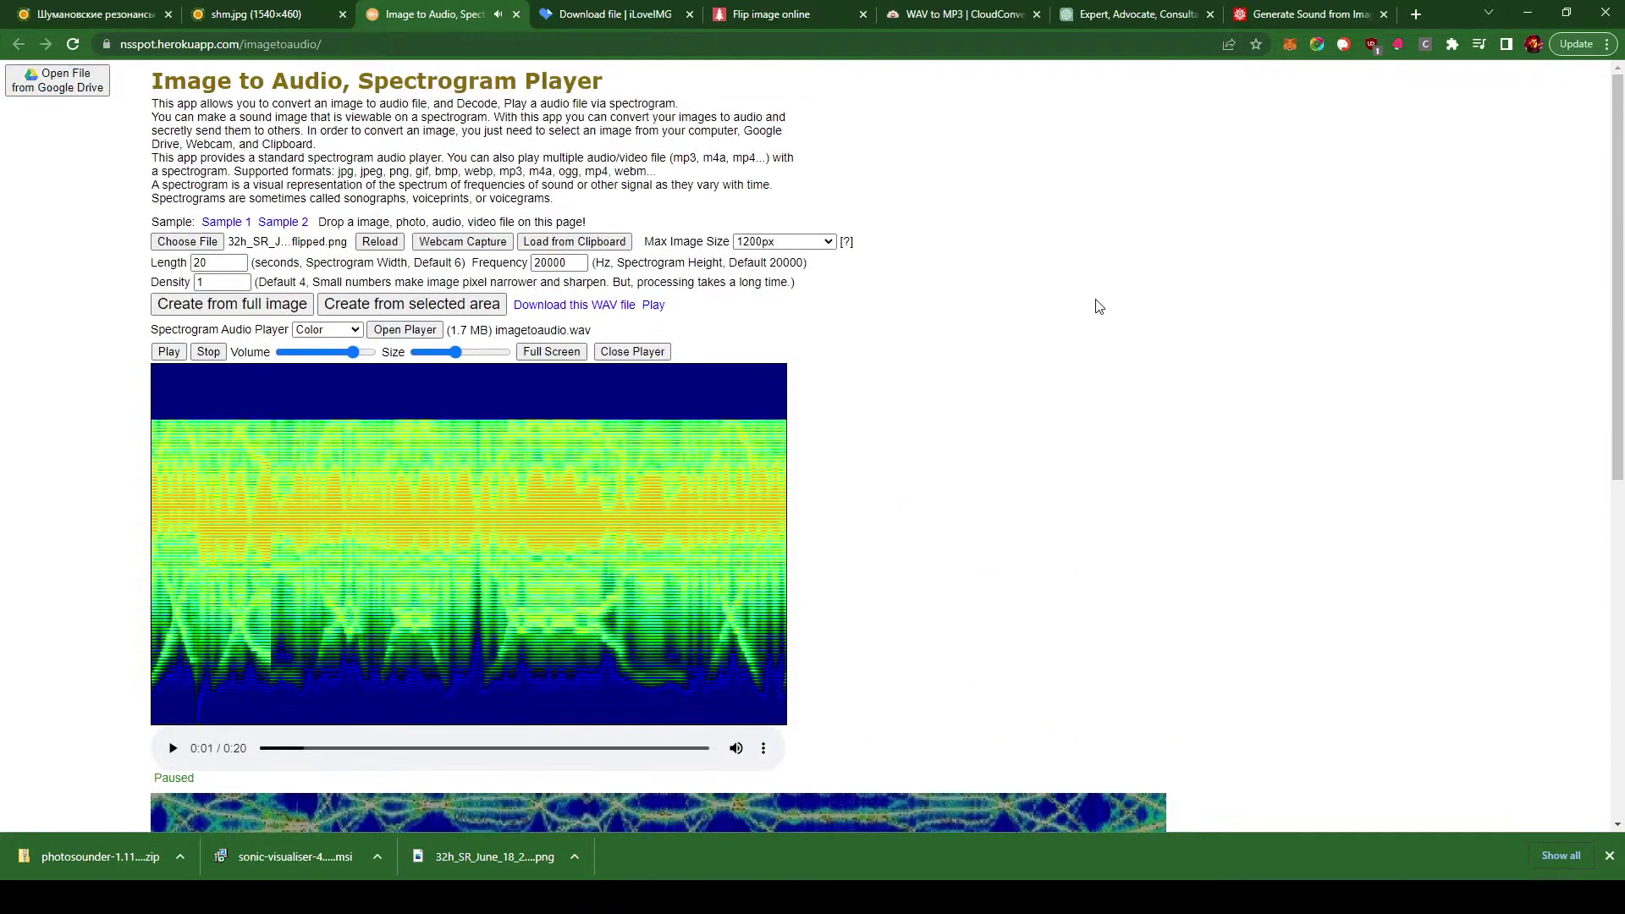
scroll(900, 544, "down", 8)
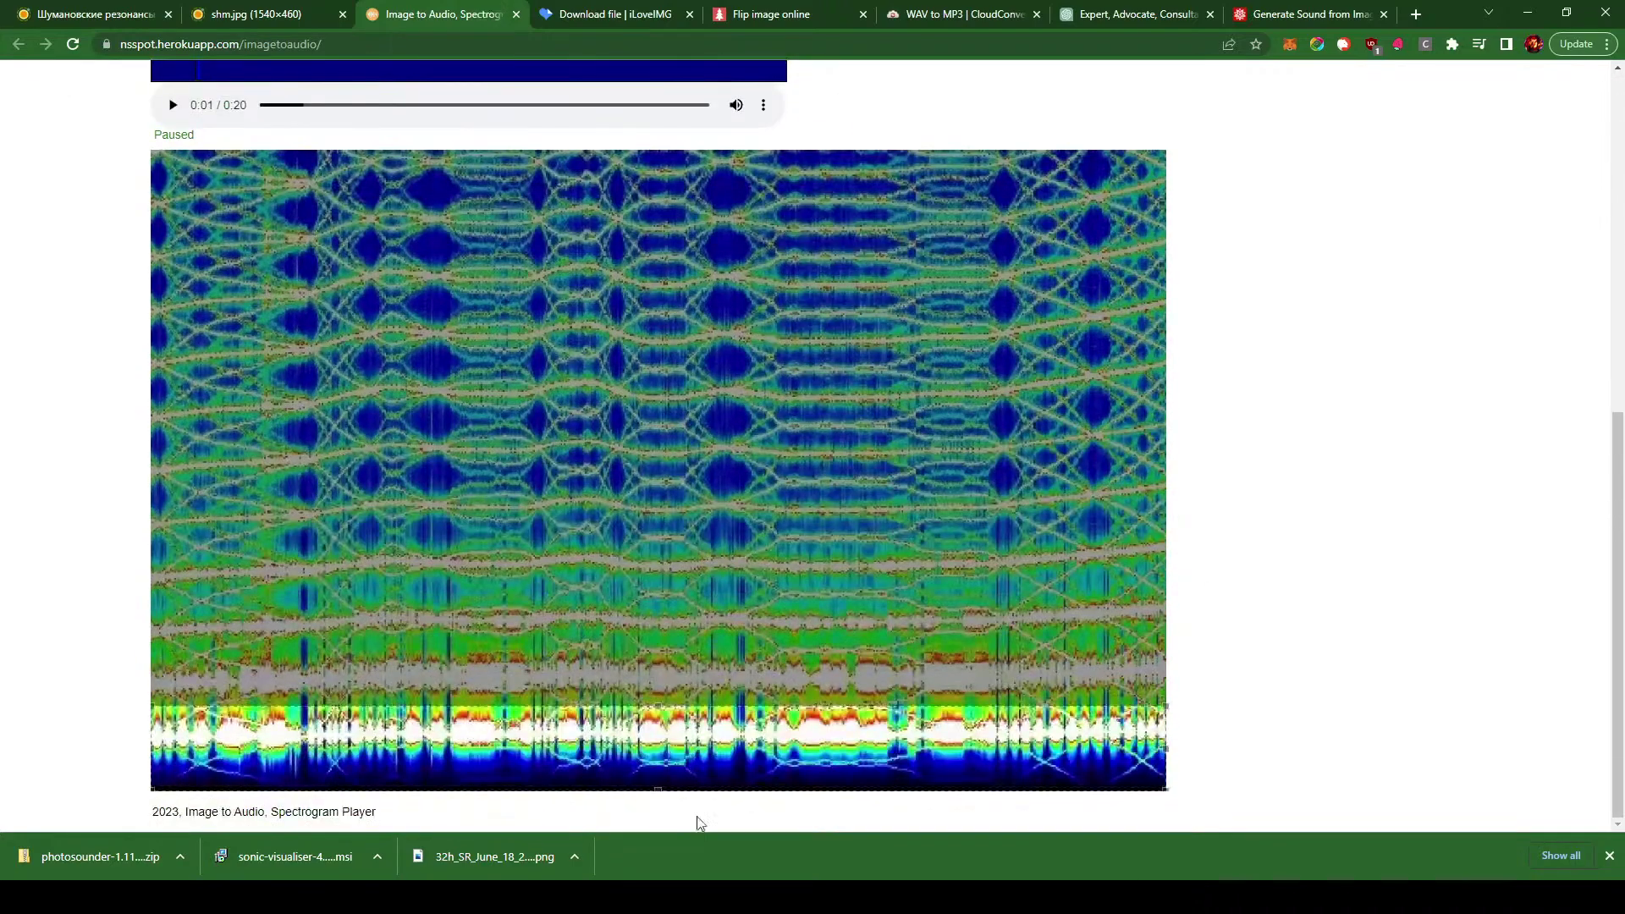
left_click_drag(645, 741, 652, 684)
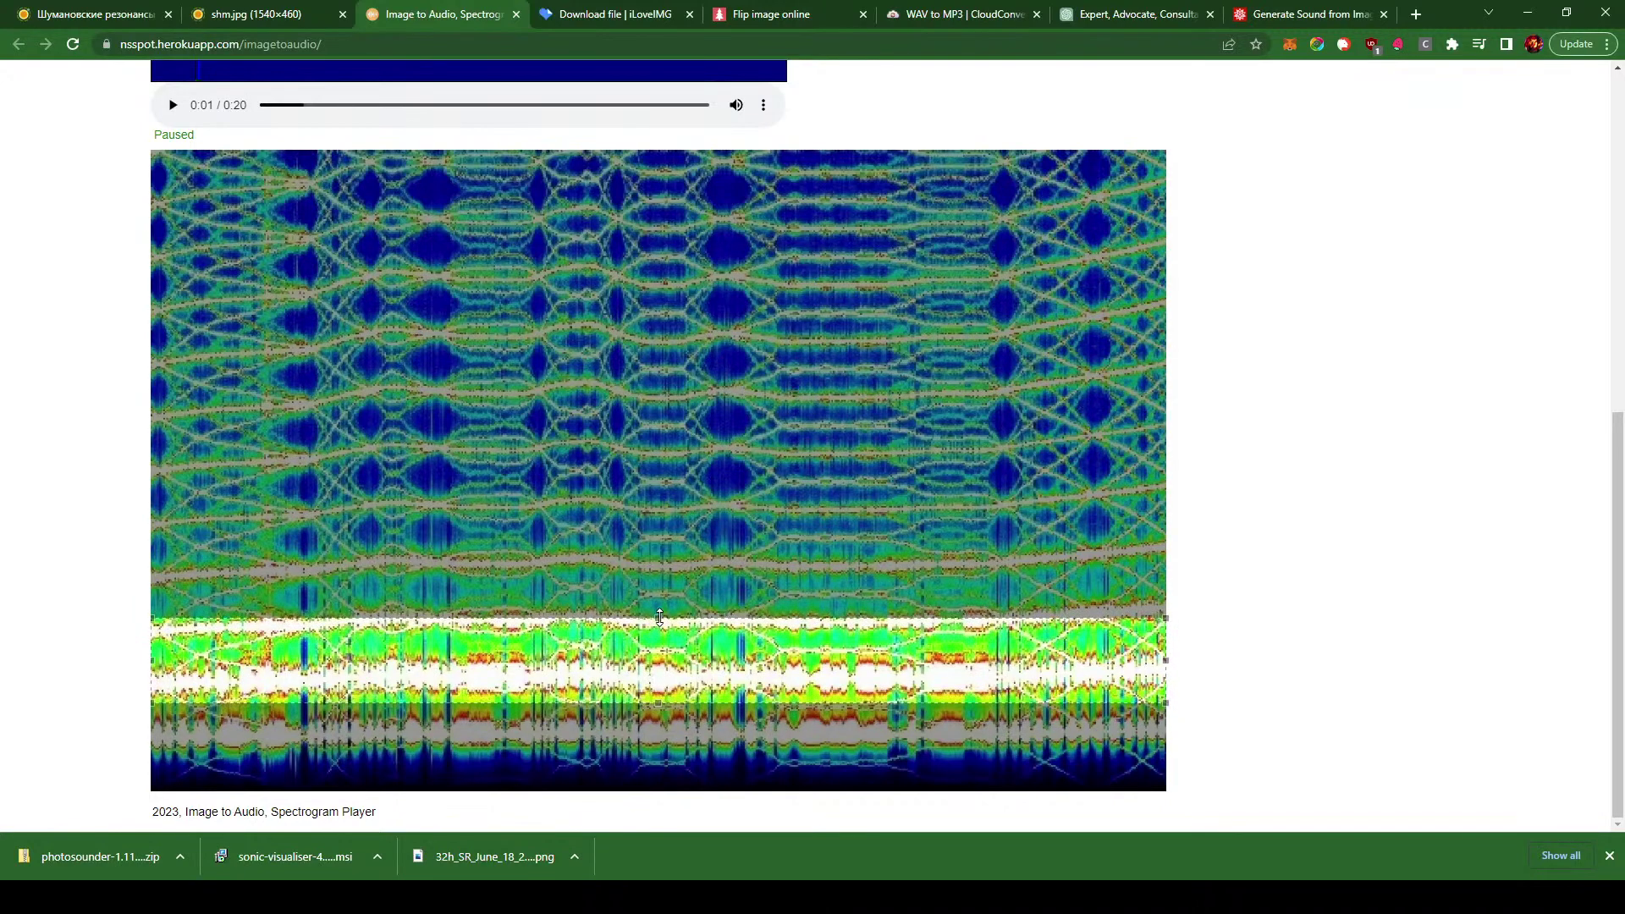
left_click_drag(656, 621, 649, 645)
- Create audio from the second-band selection, play the resulting WAV and pause it partway
scroll(1374, 657, "up", 6)
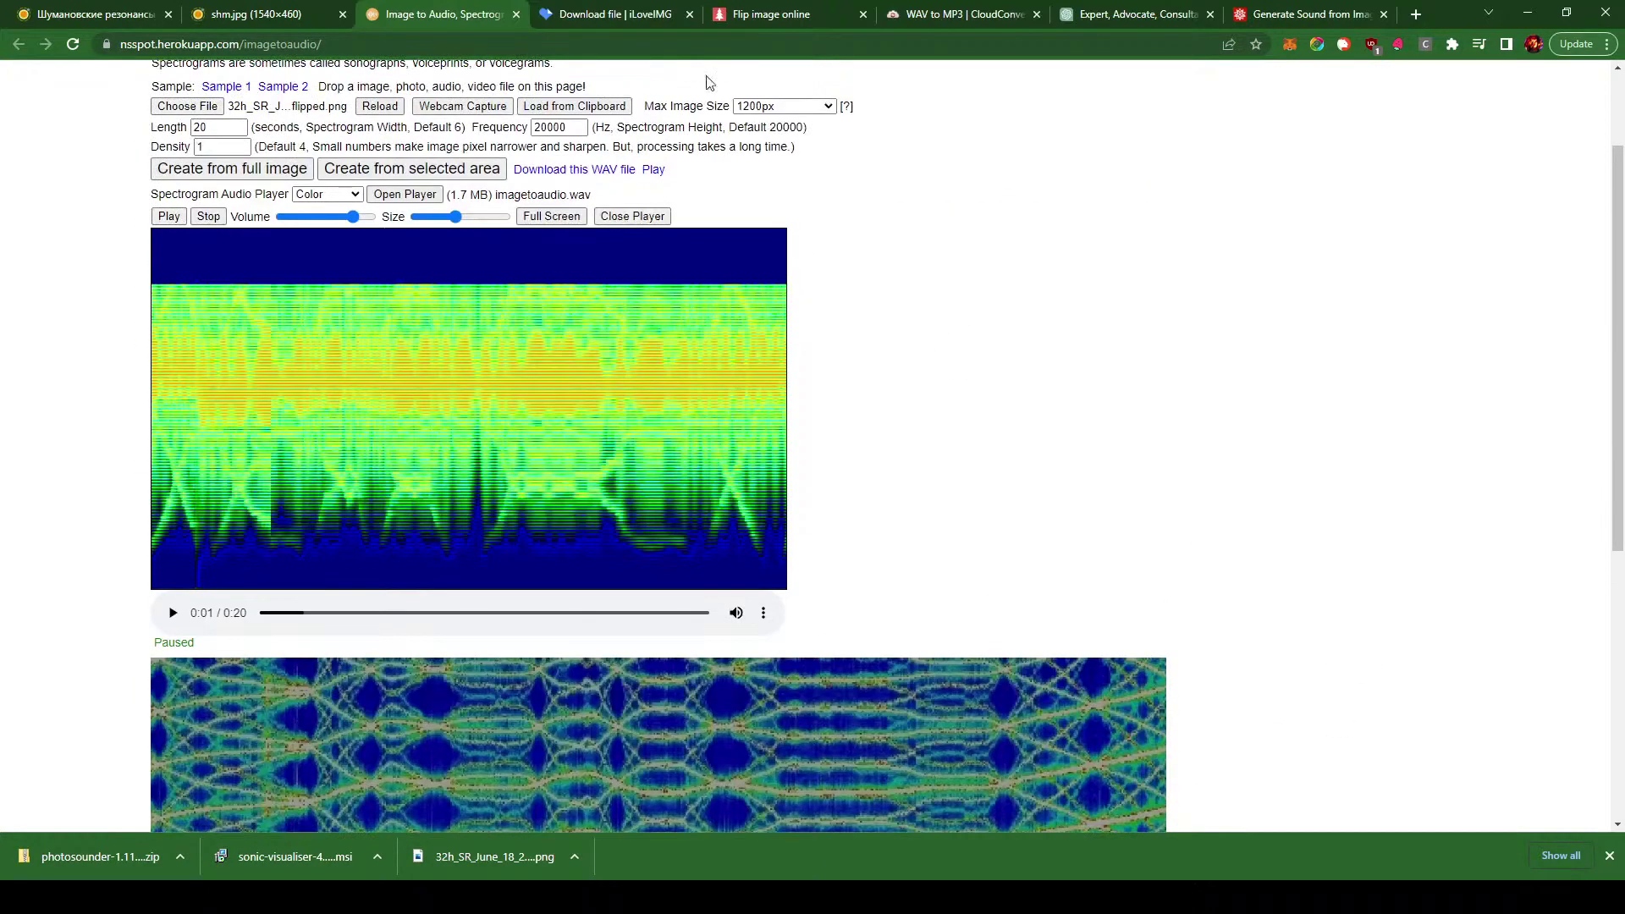
left_click(461, 169)
left_click(653, 169)
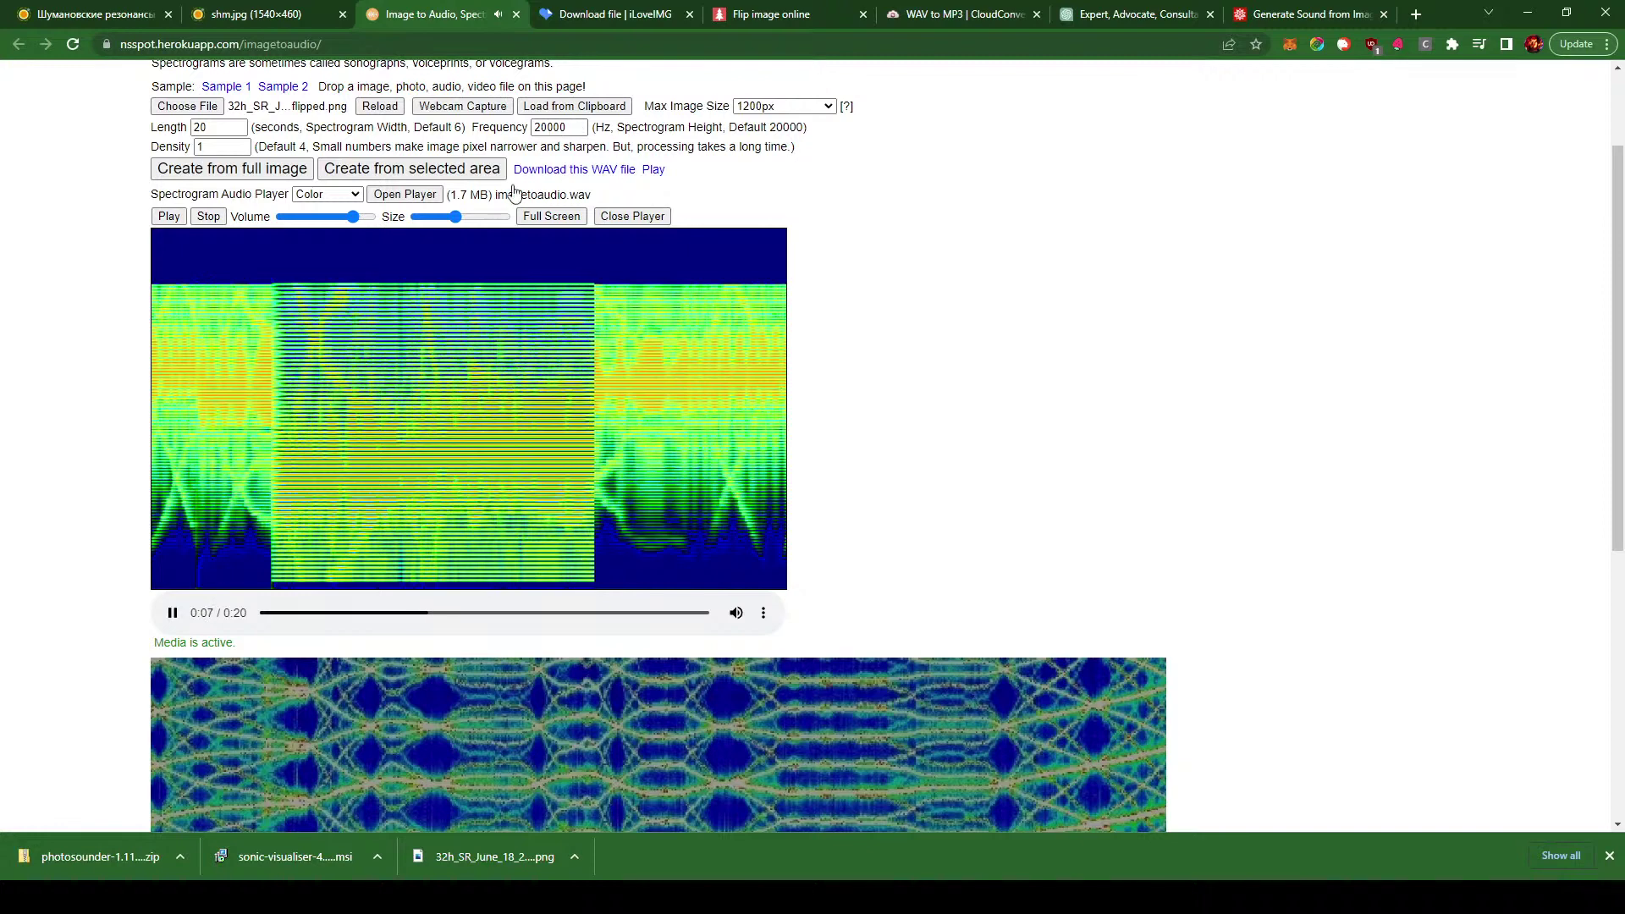
left_click(170, 615)
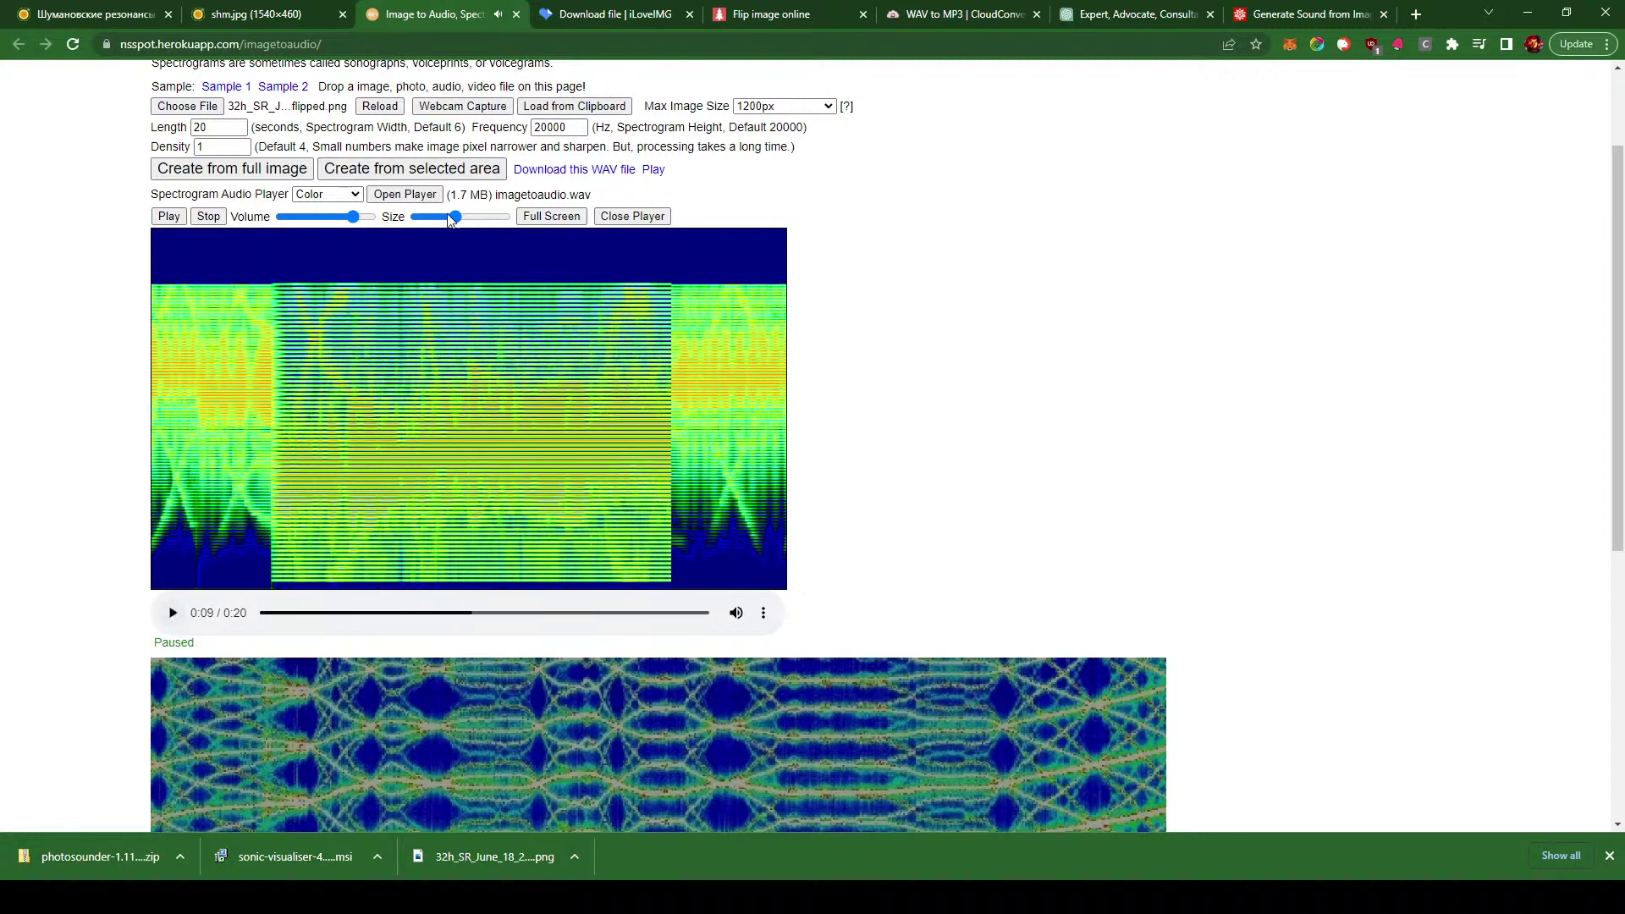
- Set the frequency to 10000 Hz, recreate the audio from the same band and play it, pausing before the end
double_click(554, 128)
type("10000")
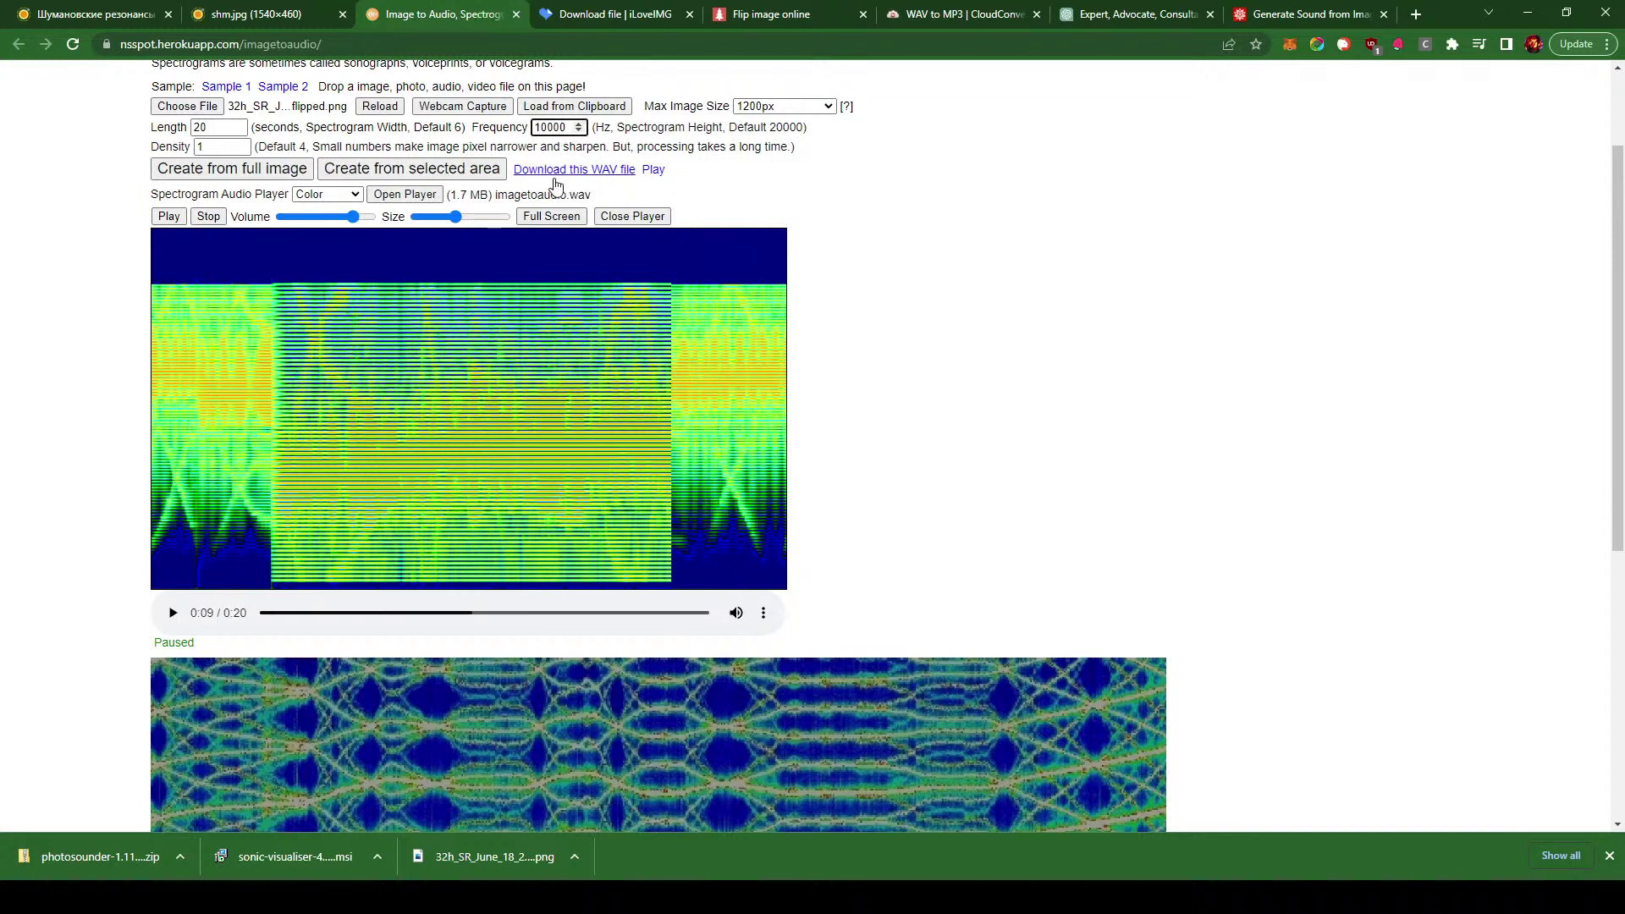
left_click(413, 169)
left_click(655, 170)
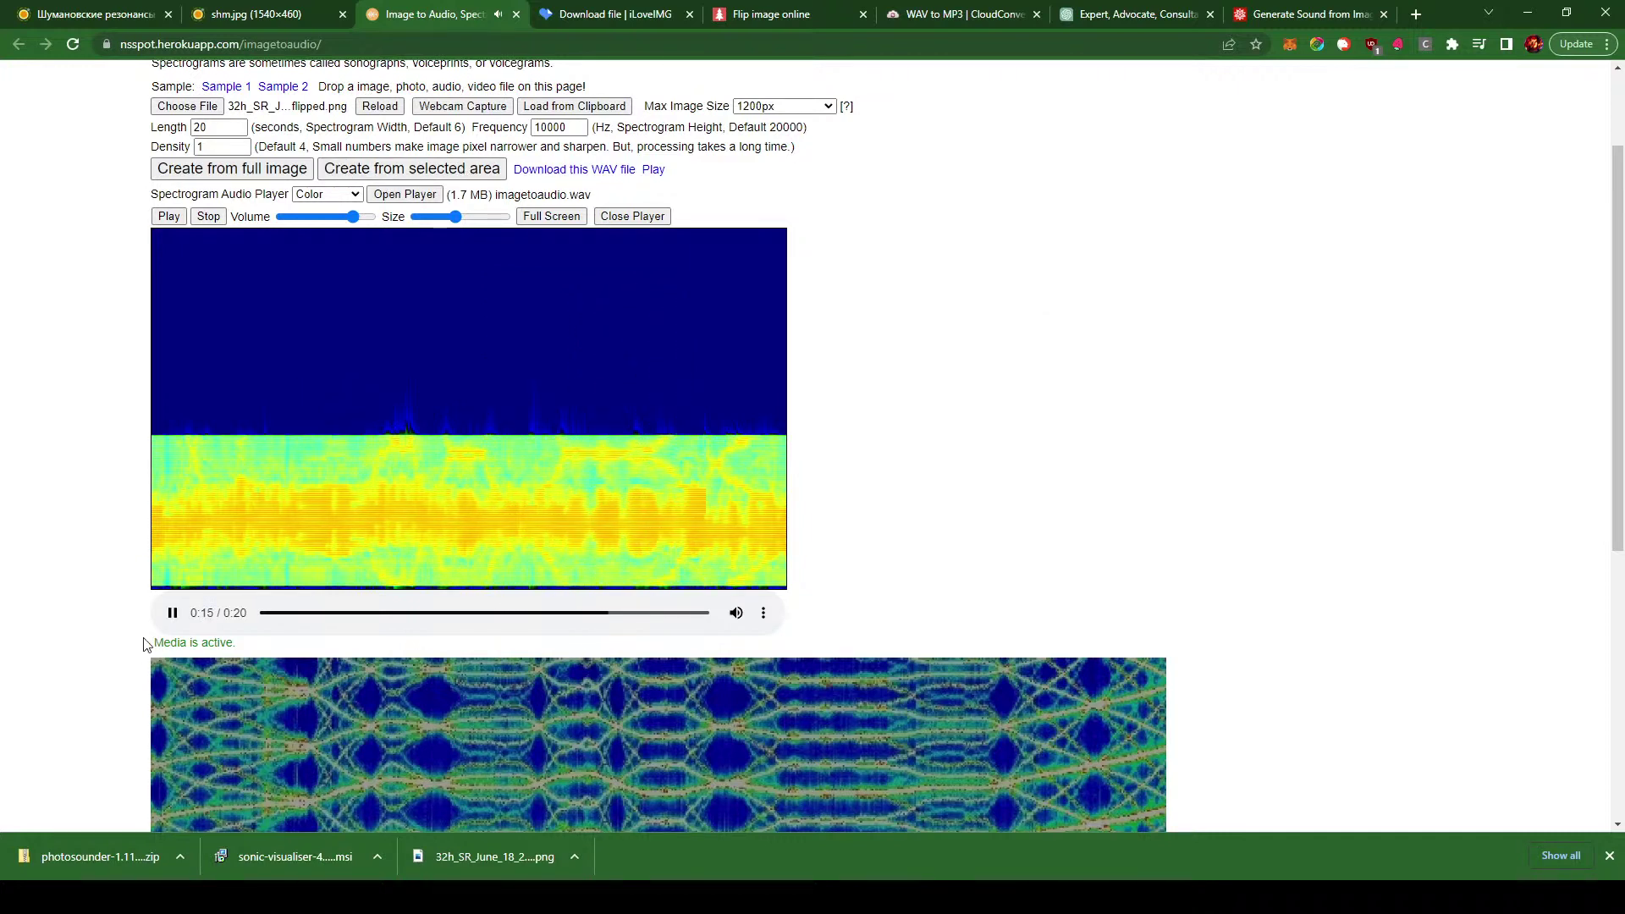
left_click(172, 613)
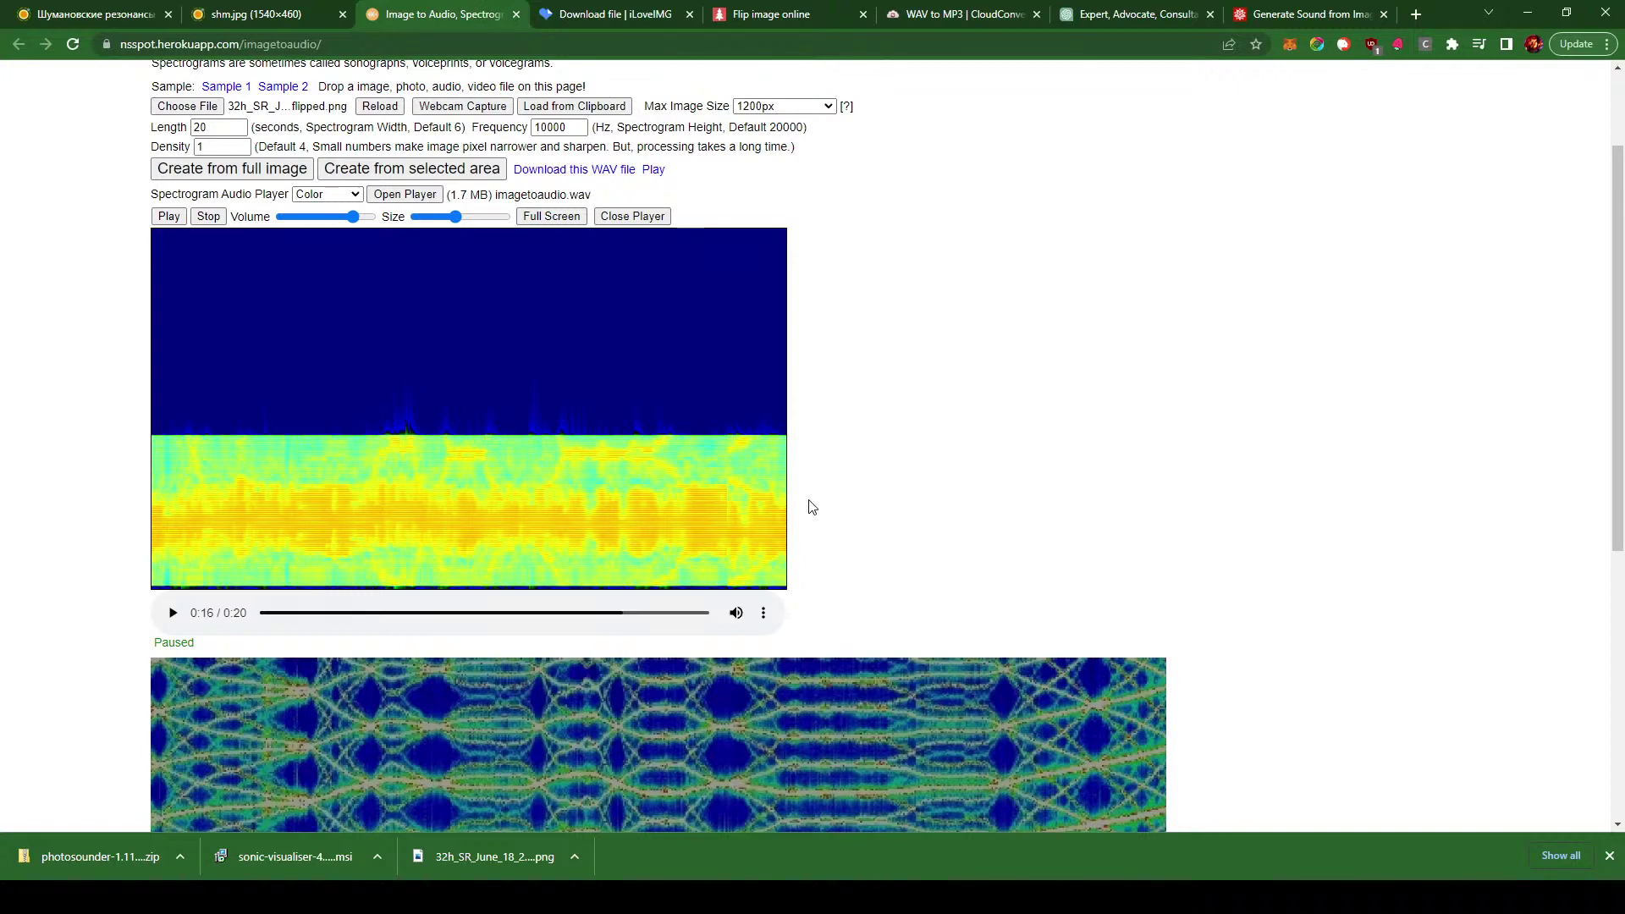
- Move the selected area up onto the third bright band from the bottom of the spectrogram image
scroll(1185, 499, "down", 5)
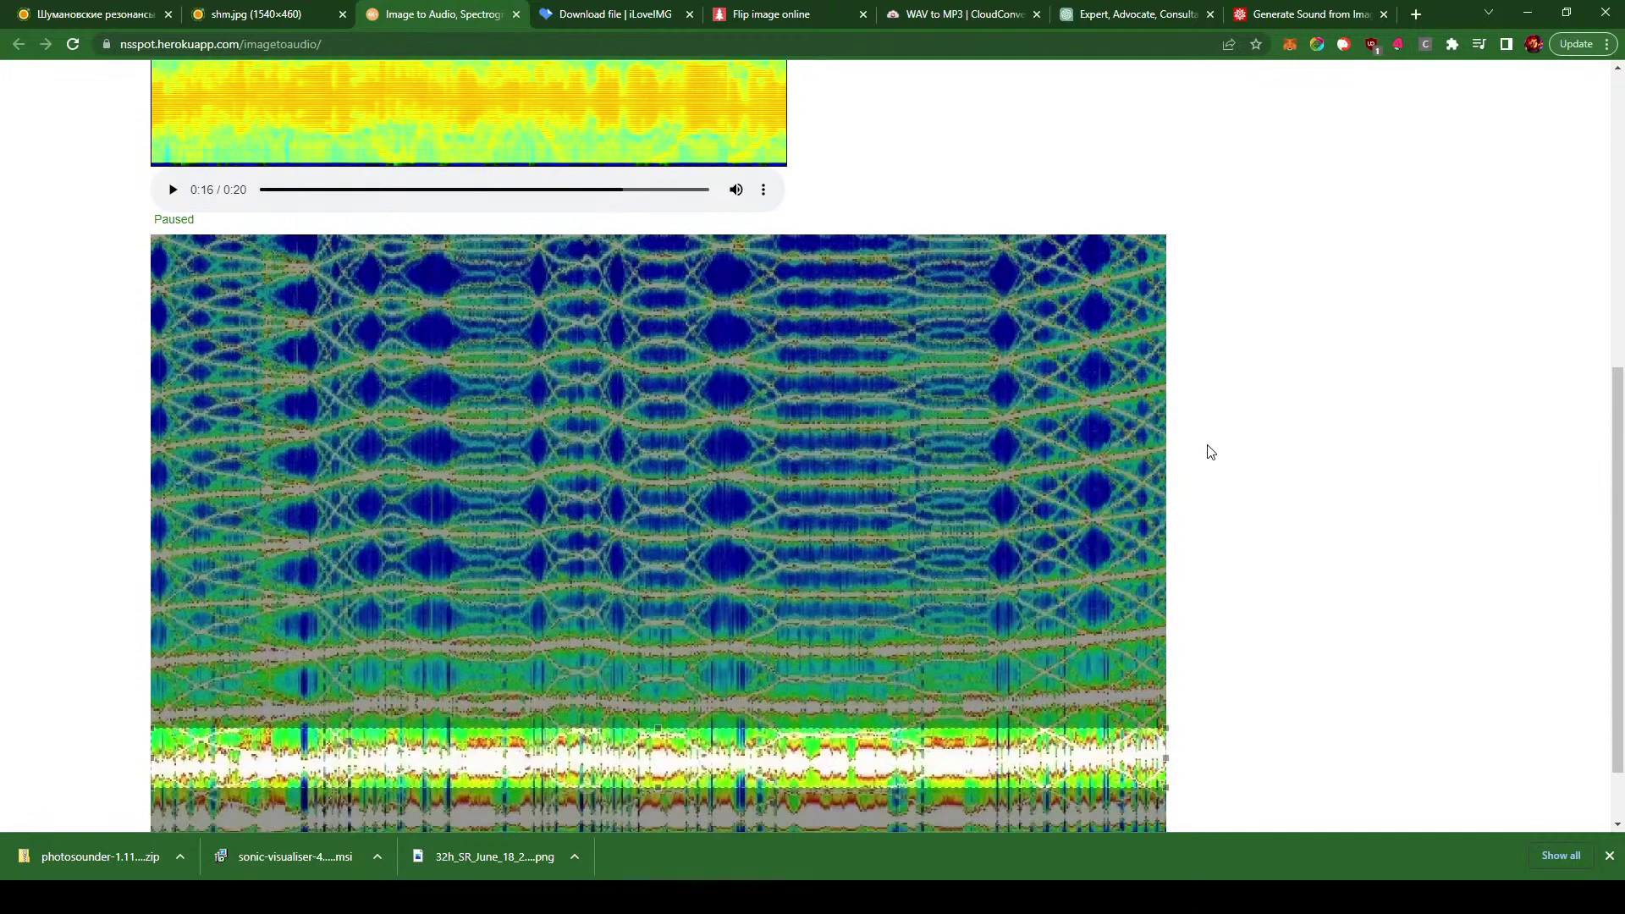
scroll(1280, 457, "down", 1)
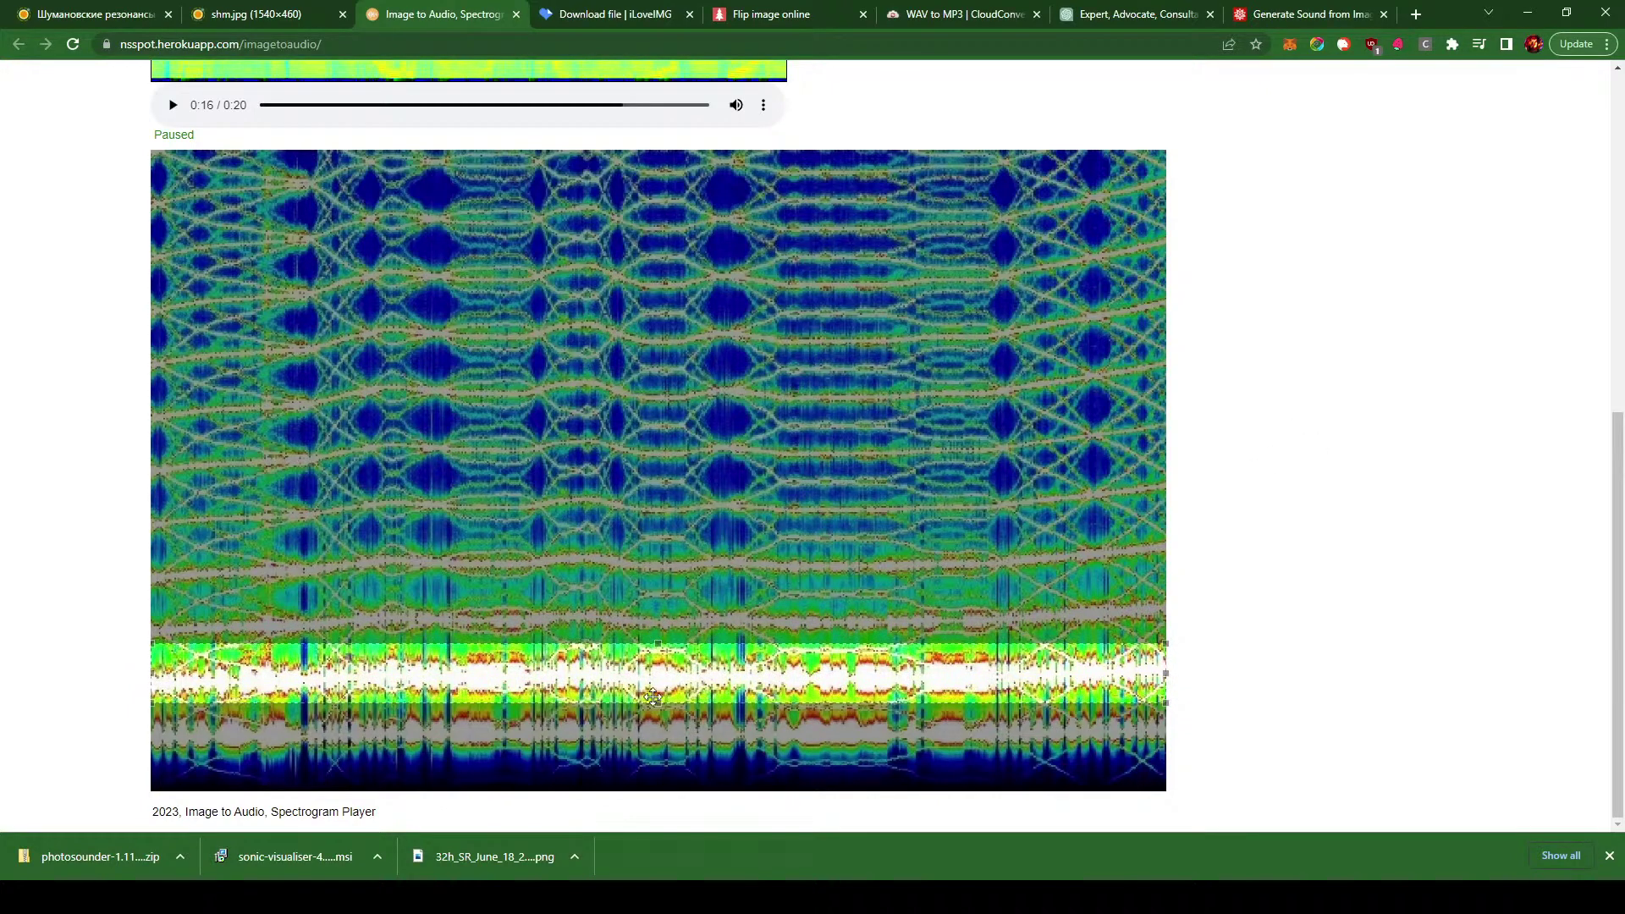
left_click_drag(684, 673, 660, 603)
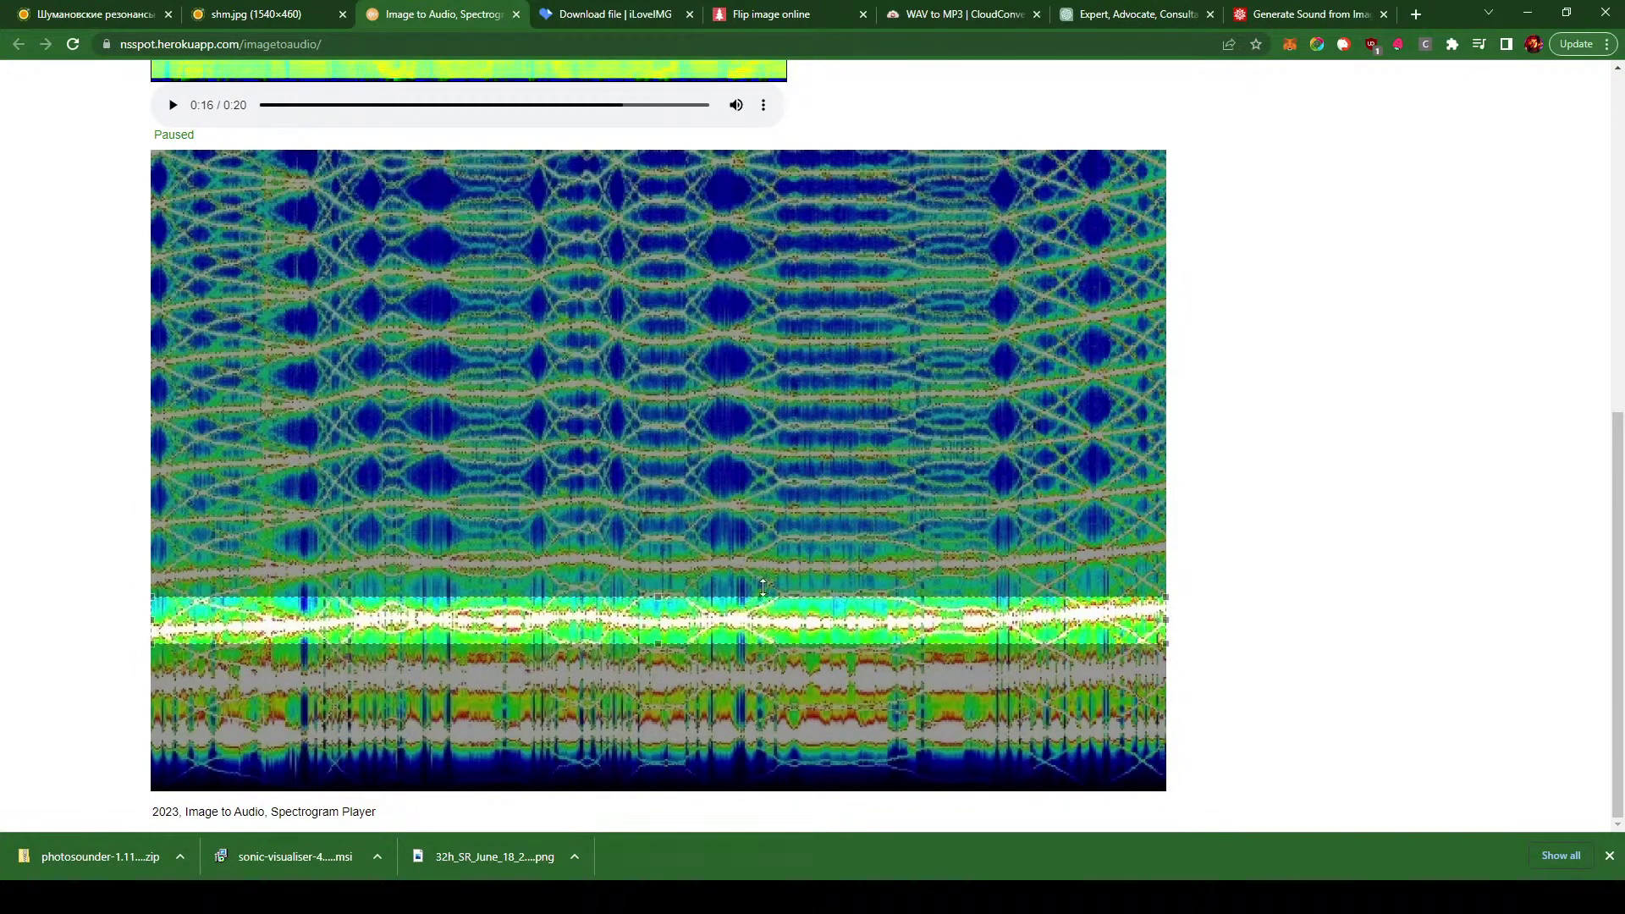
- Create audio from the third-band selection, listen to the result and pause the playback
scroll(730, 345, "up", 6)
scroll(730, 346, "up", 2)
left_click(412, 304)
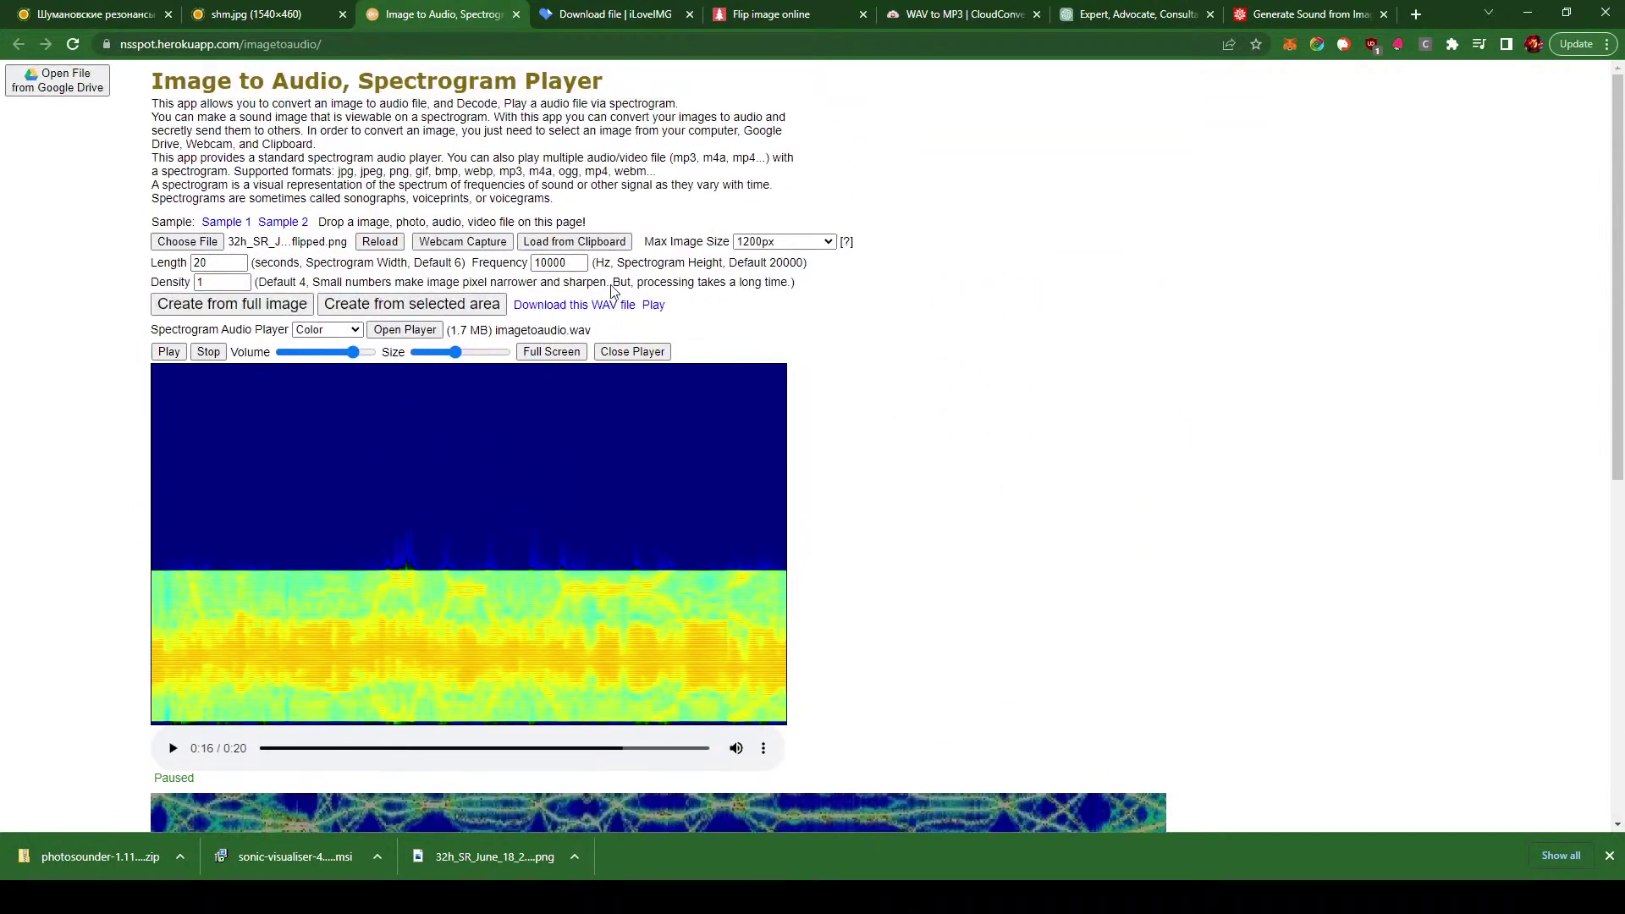
scroll(1288, 439, "down", 8)
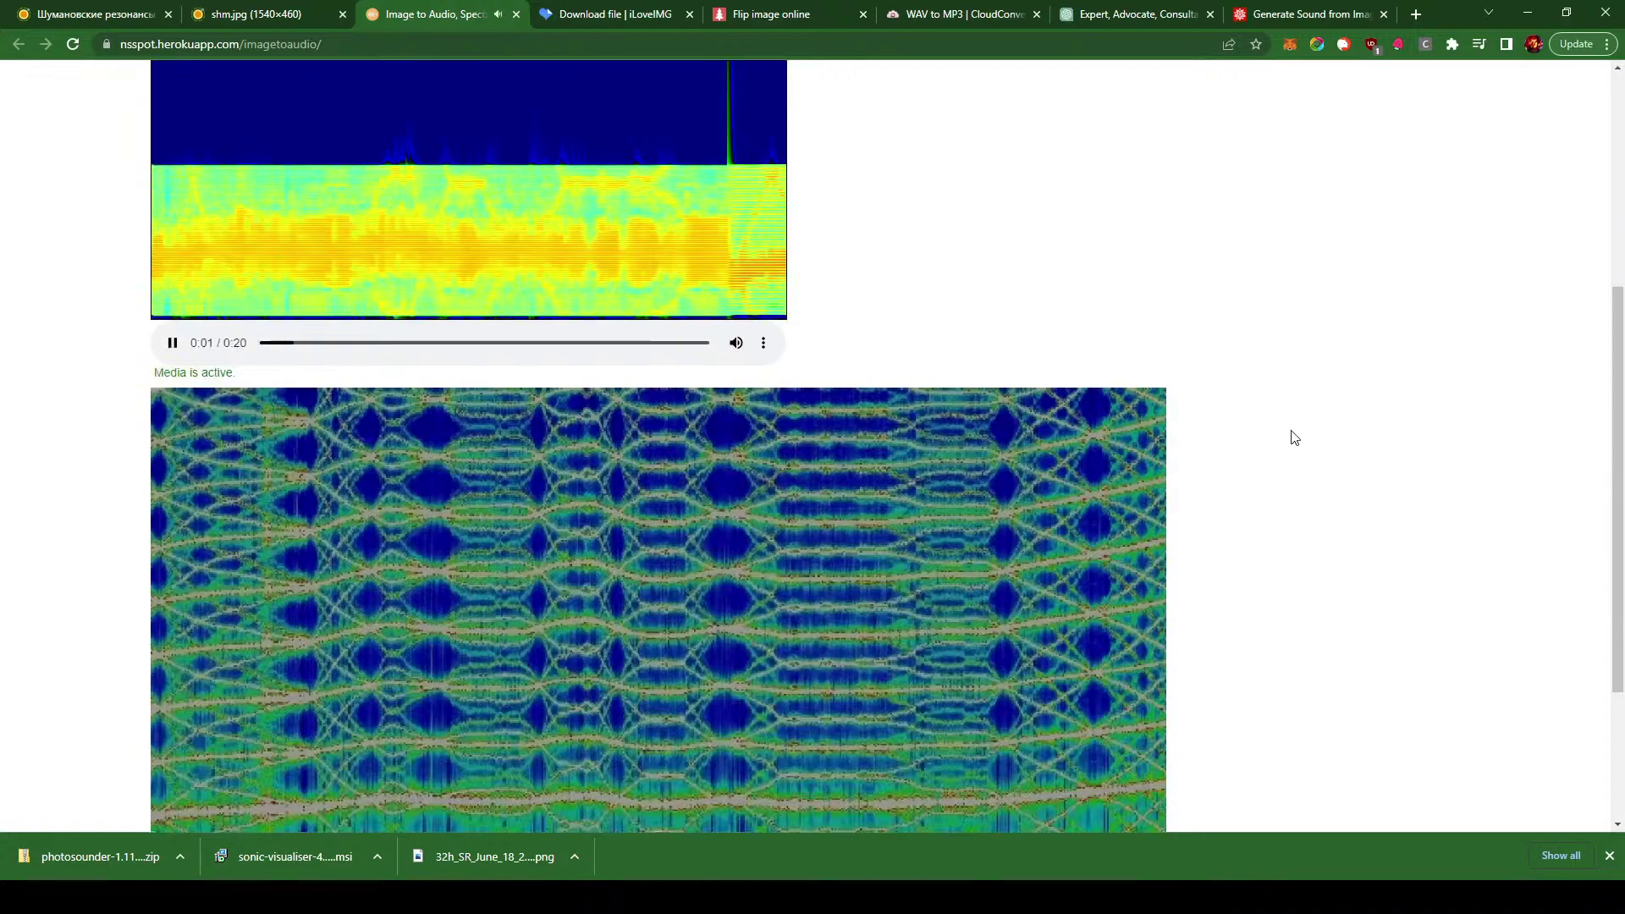
scroll(1291, 436, "up", 3)
scroll(1295, 437, "up", 1)
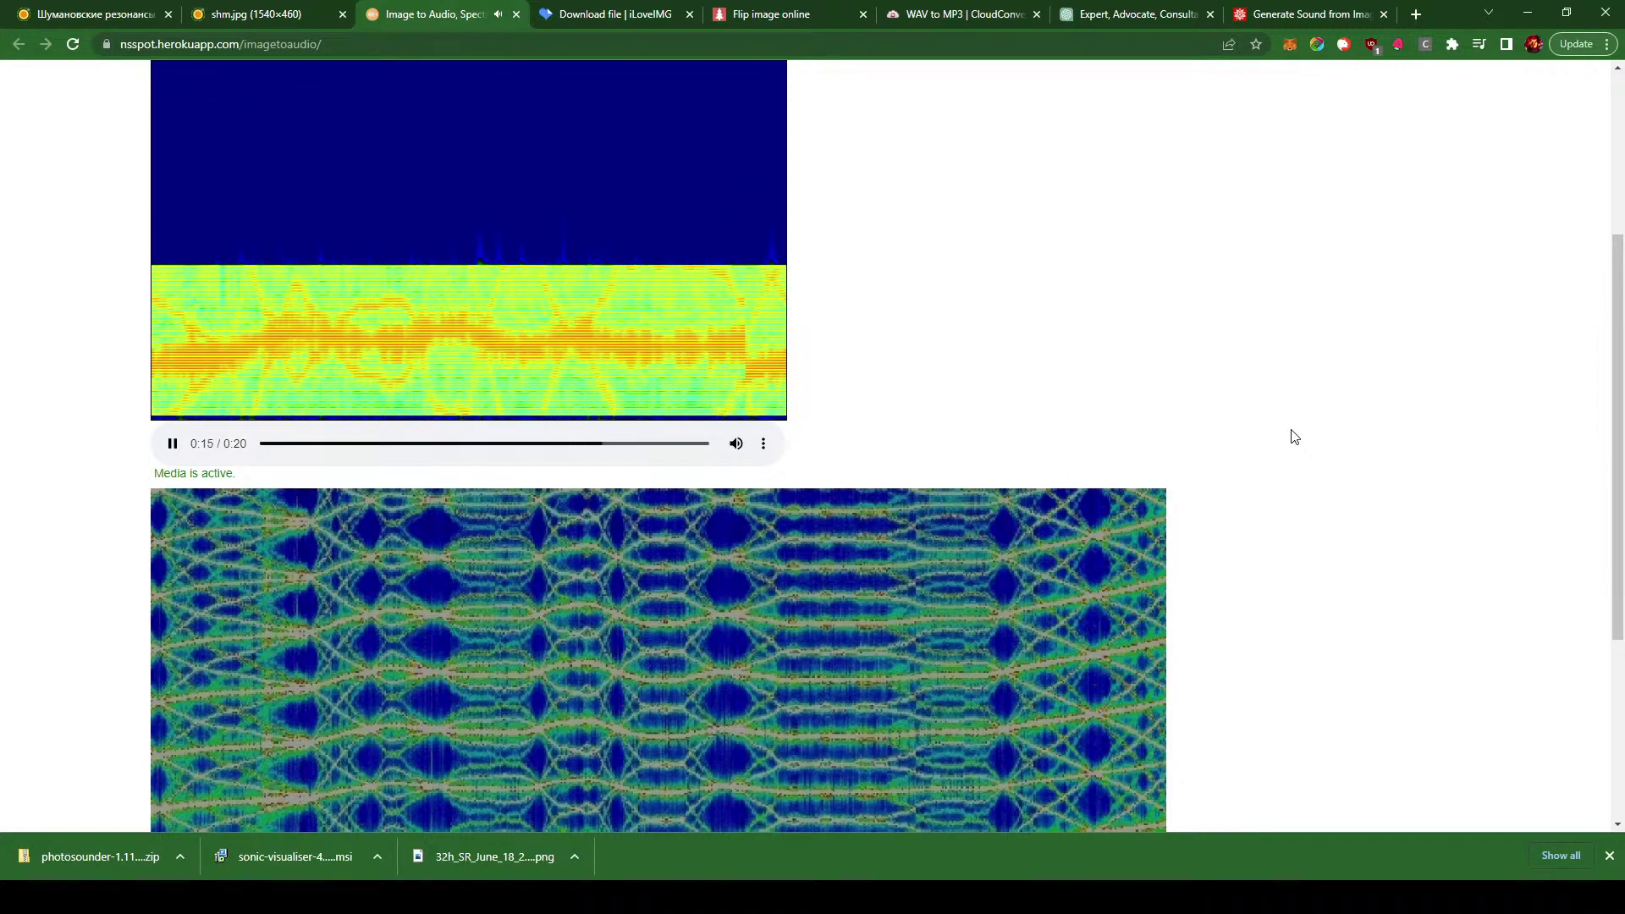
left_click(173, 444)
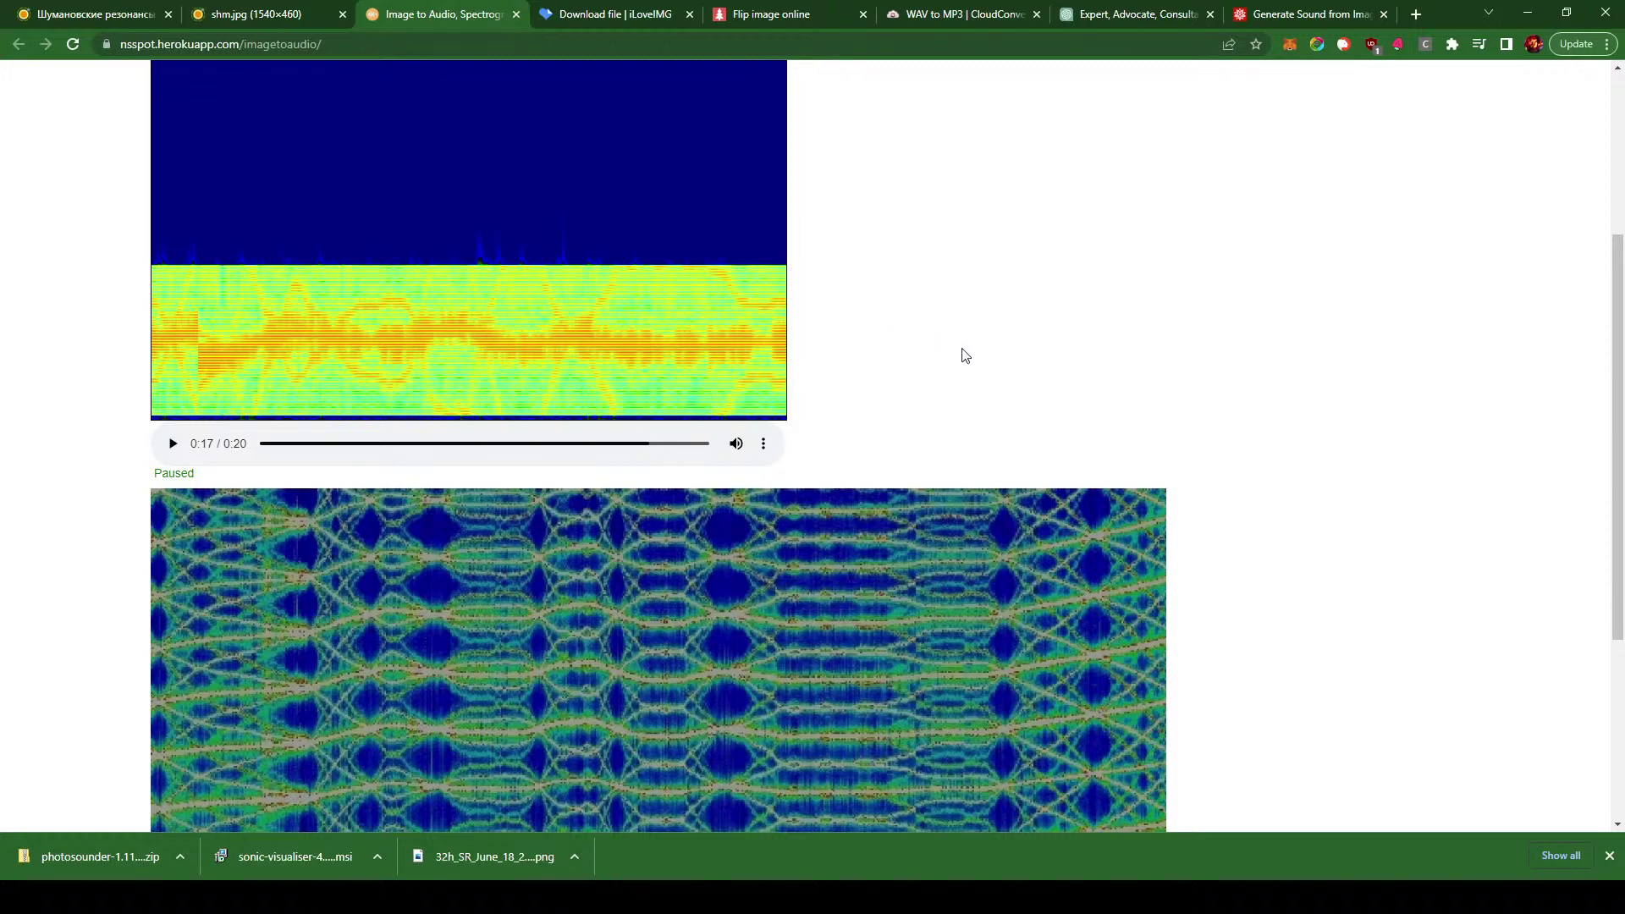
- Examine the selected image area, the Schumann resonances source page and the full-size shm.jpg chart
scroll(961, 326, "down", 4)
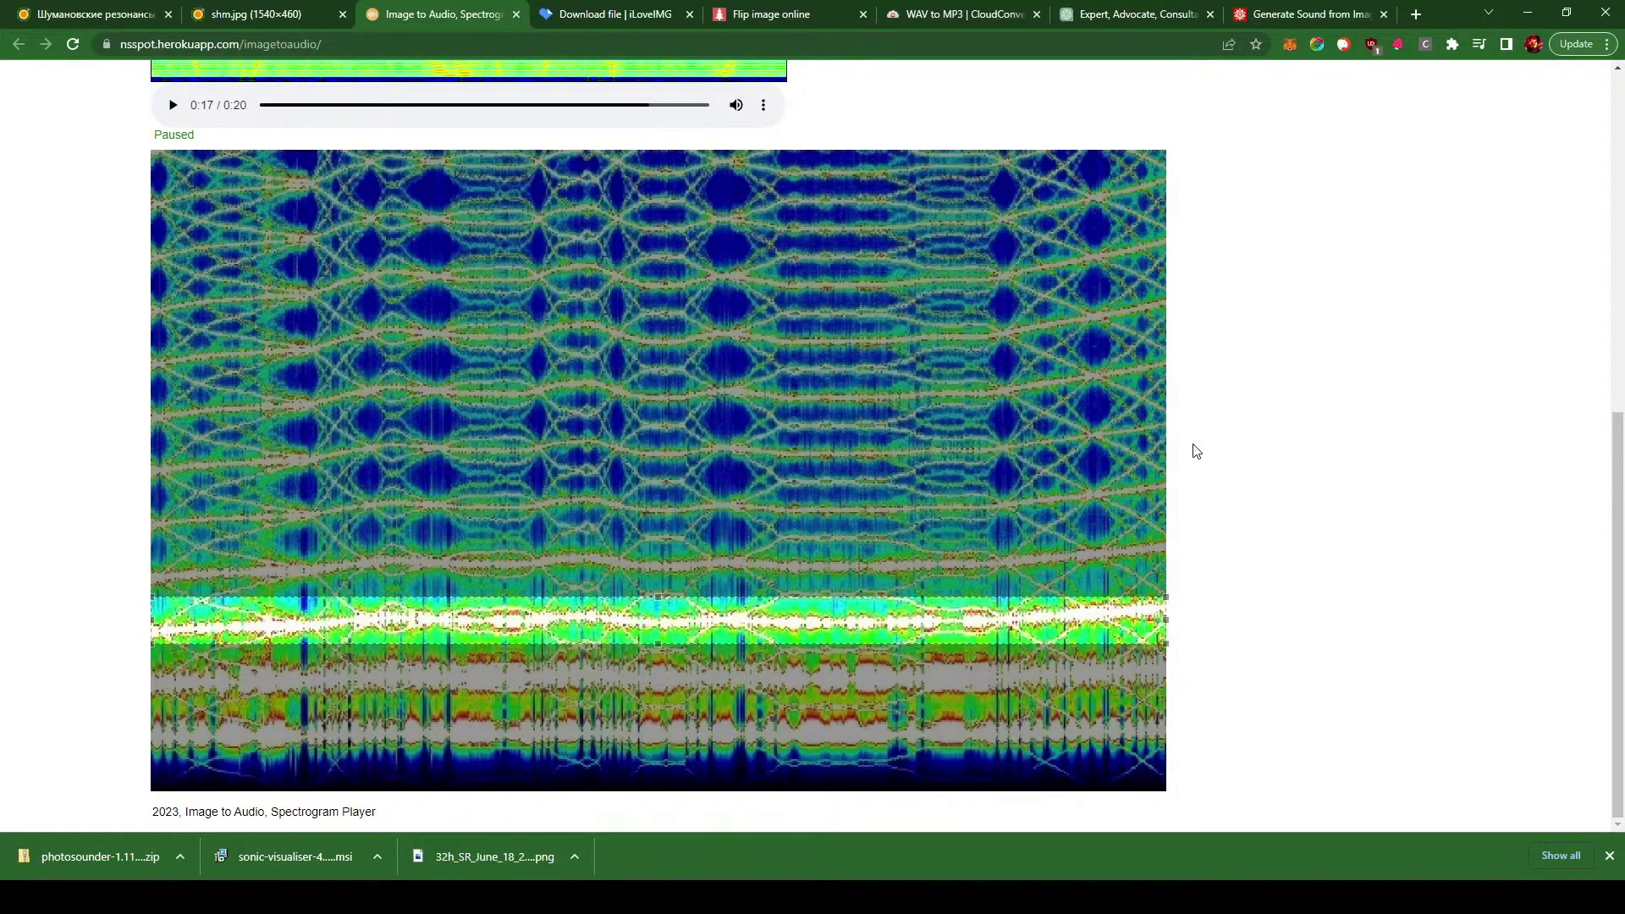
scroll(1194, 451, "up", 8)
scroll(1194, 451, "down", 8)
left_click(115, 20)
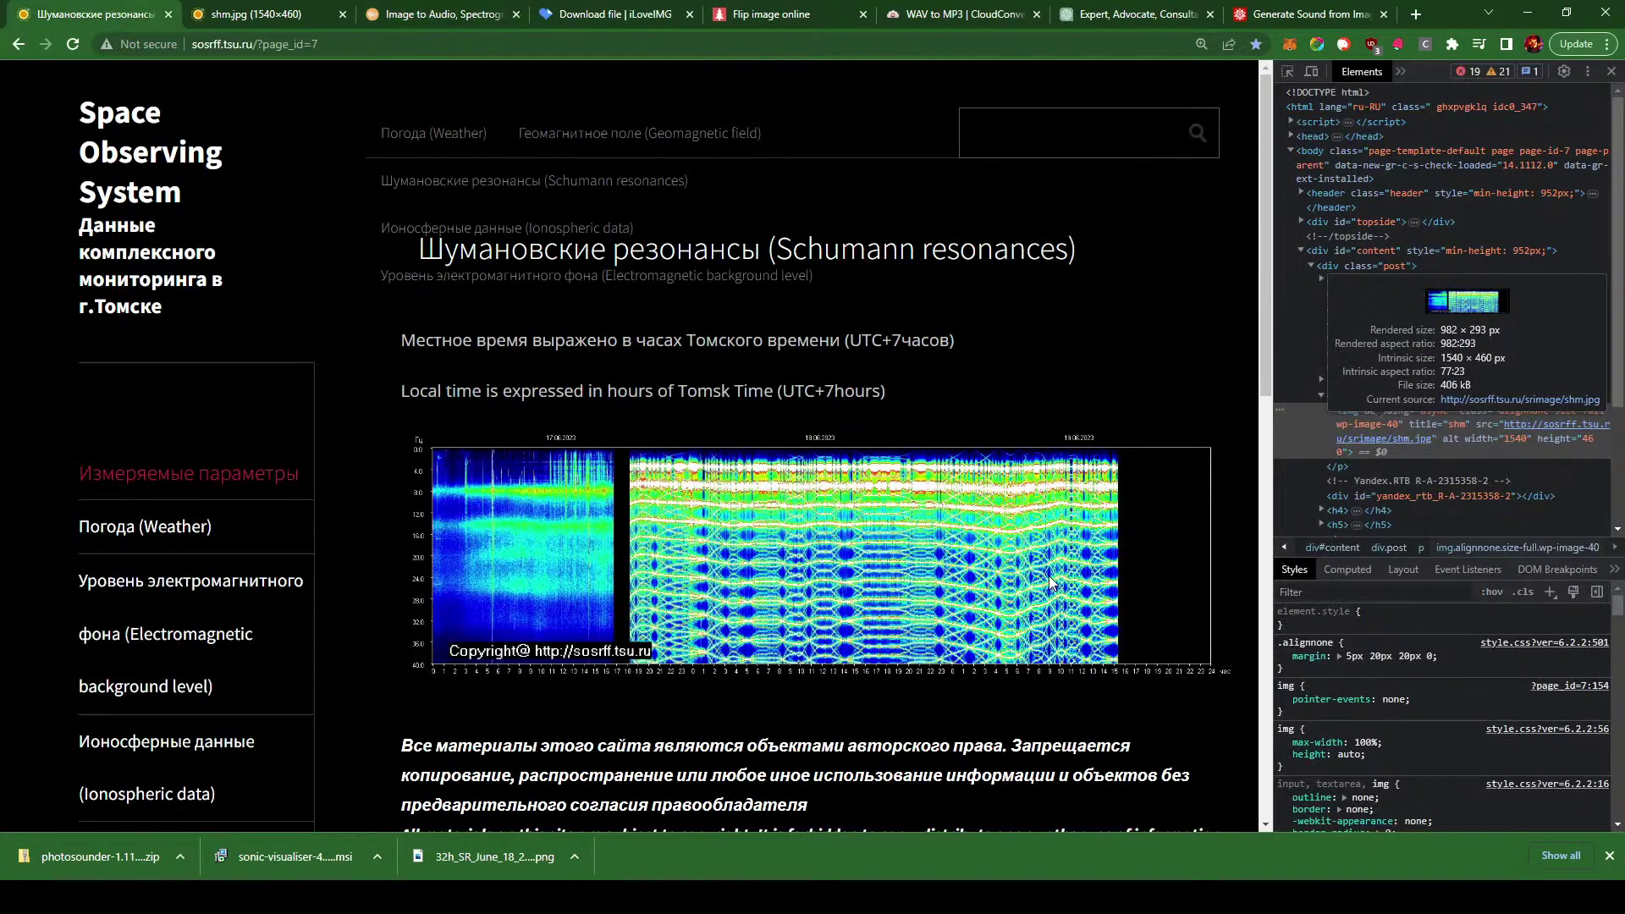
left_click(413, 17)
left_click(120, 19)
left_click(271, 13)
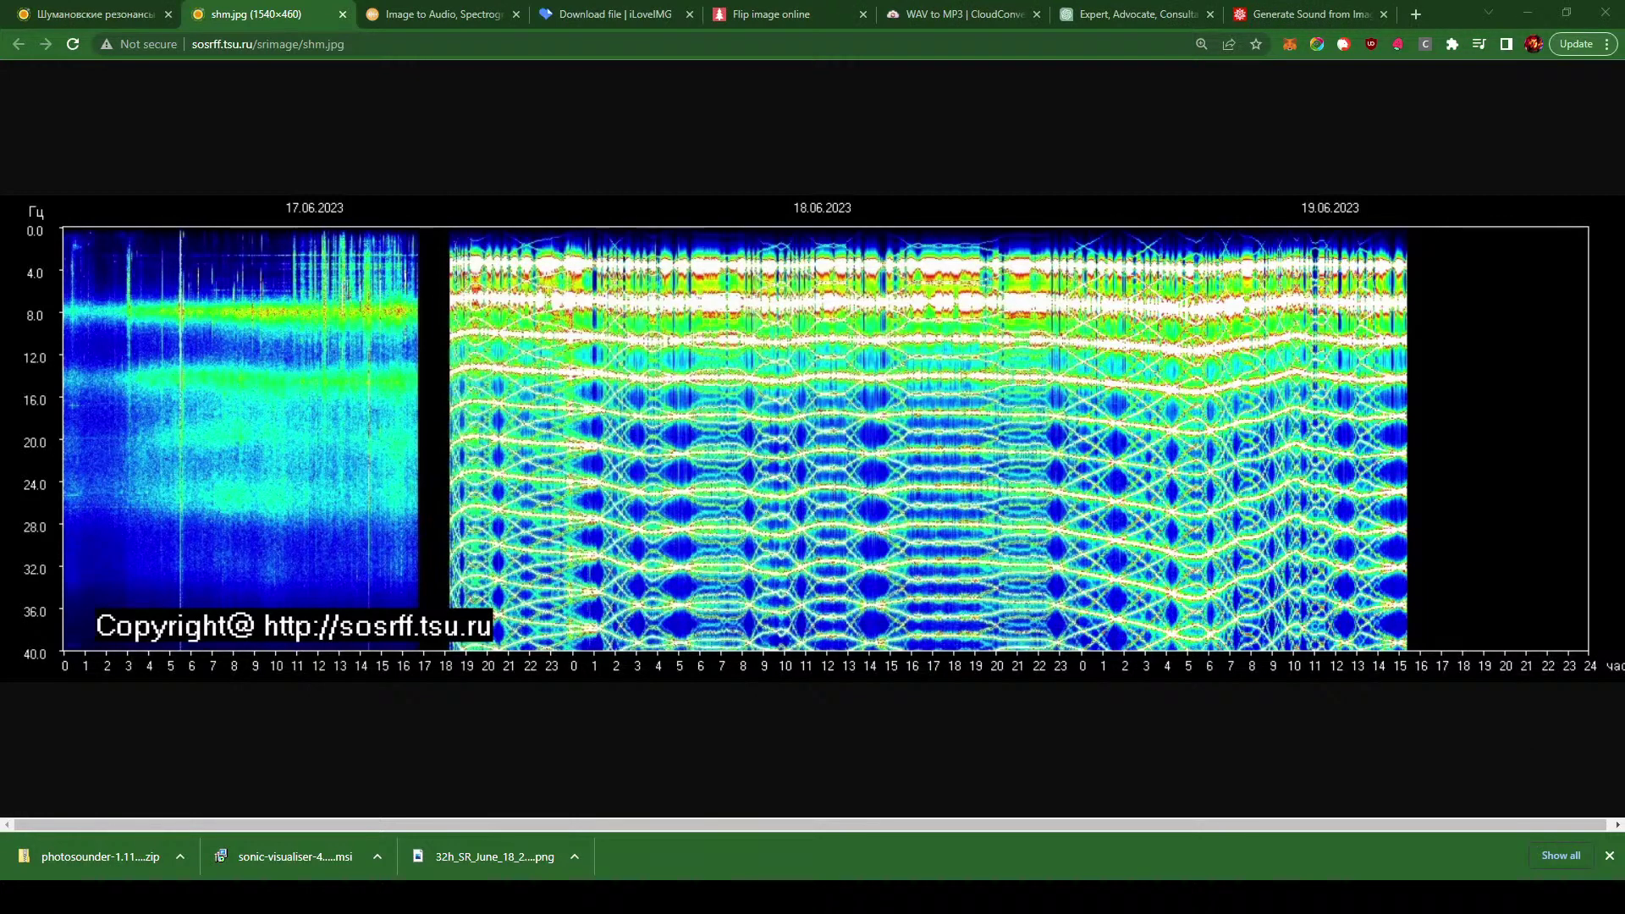
- Switch to the Flip Image Online page and load the new spectrogram screenshot ending in 203547.png as the input image
left_click(812, 15)
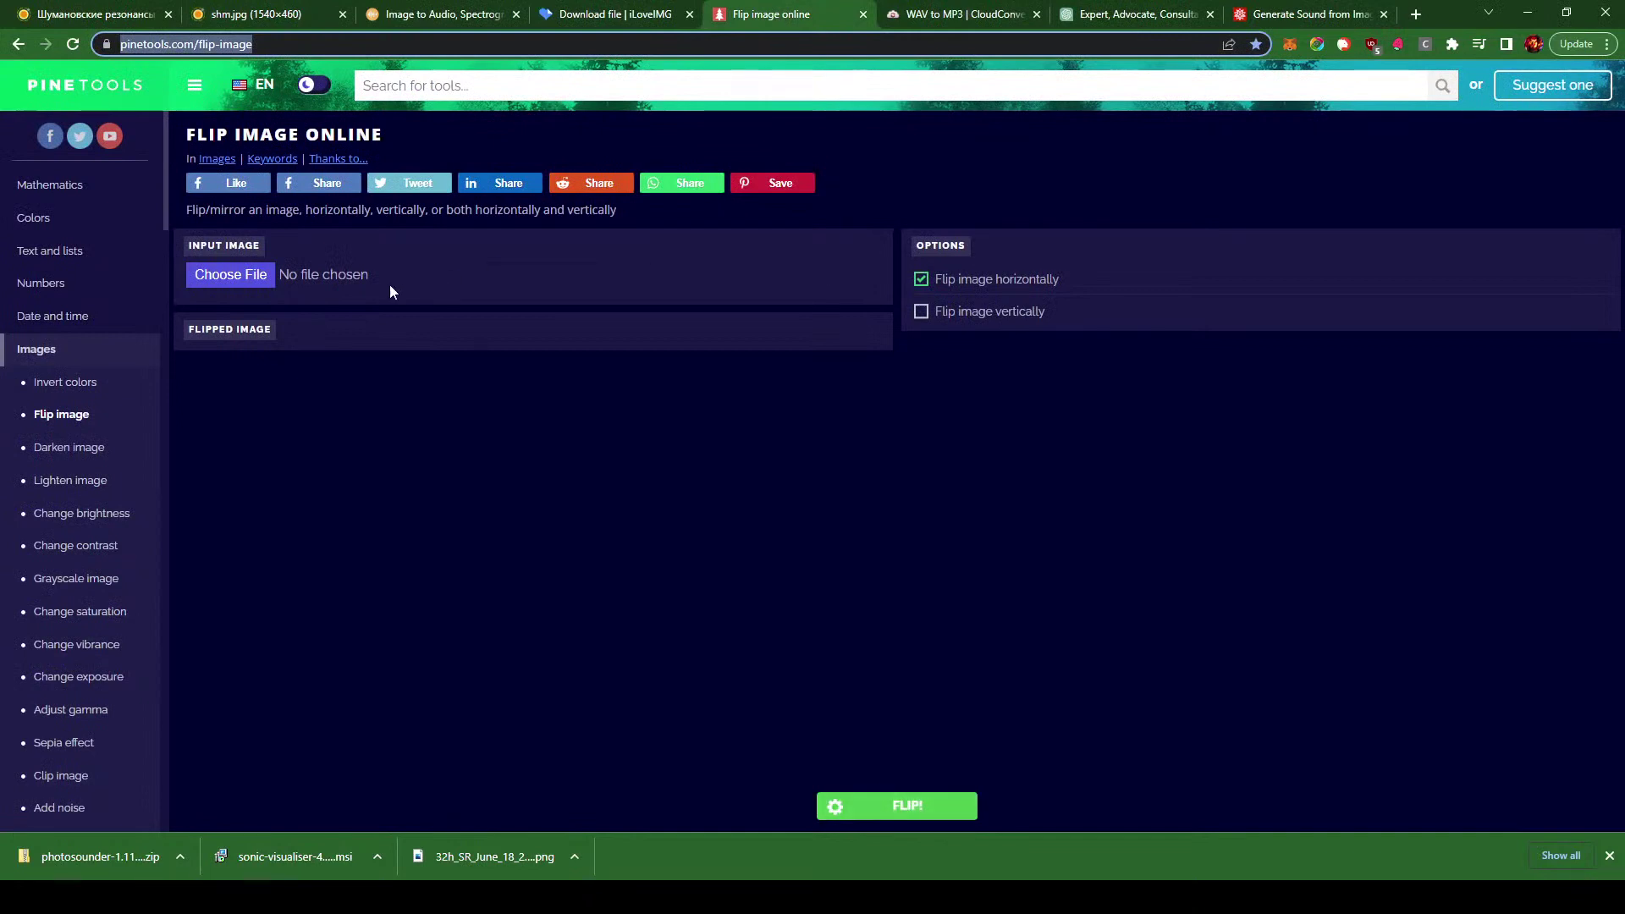
left_click(221, 273)
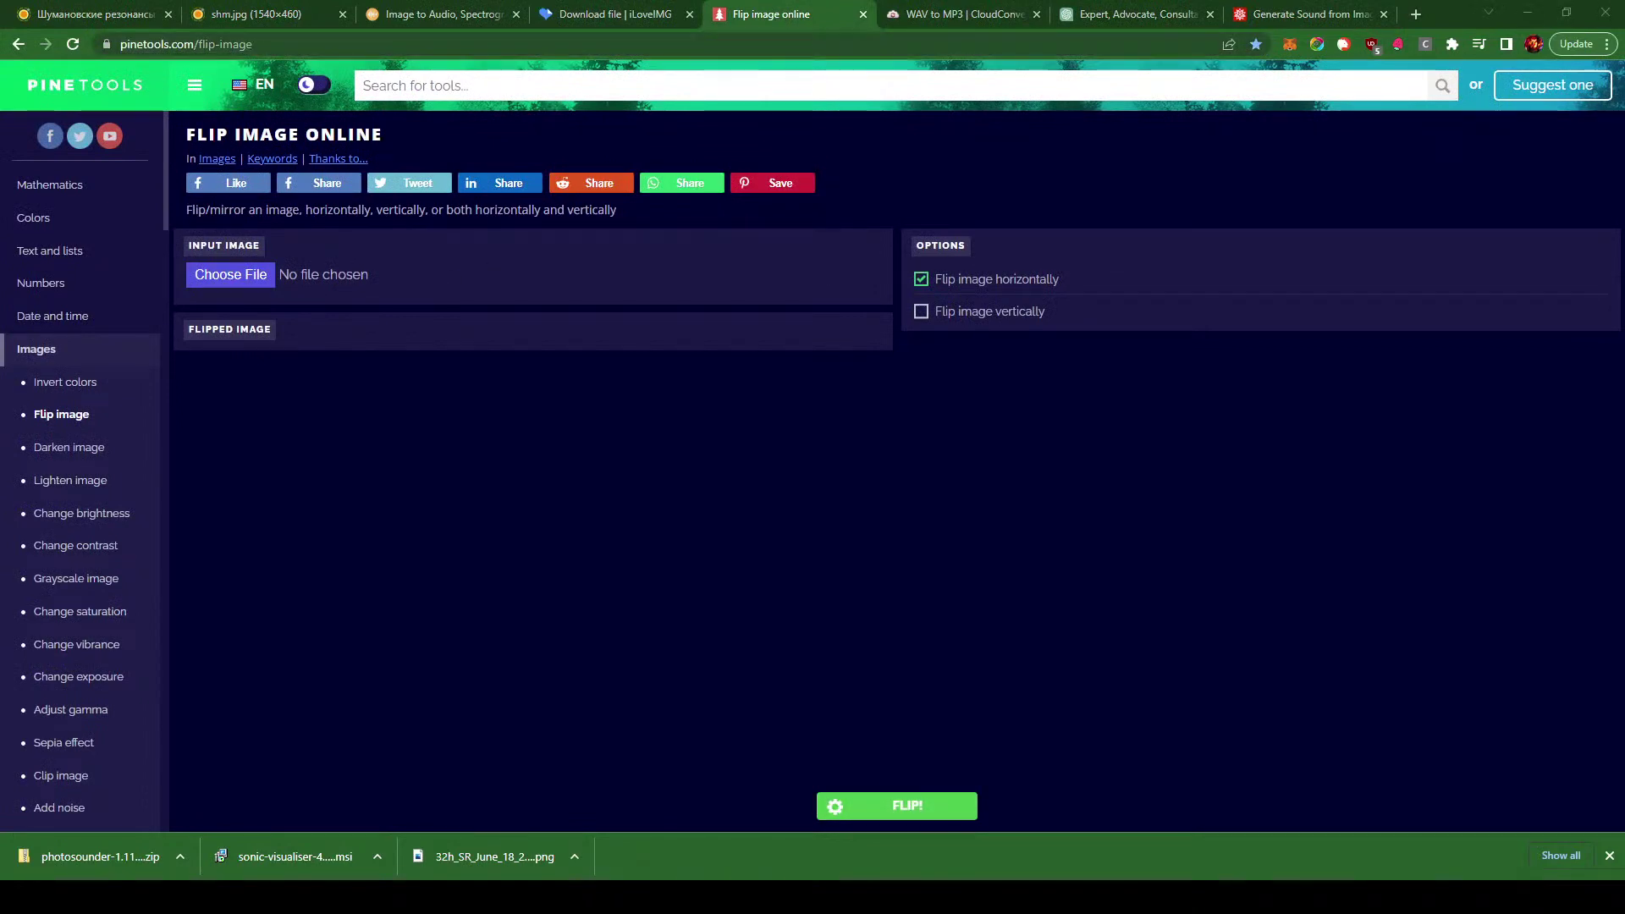
double_click(940, 492)
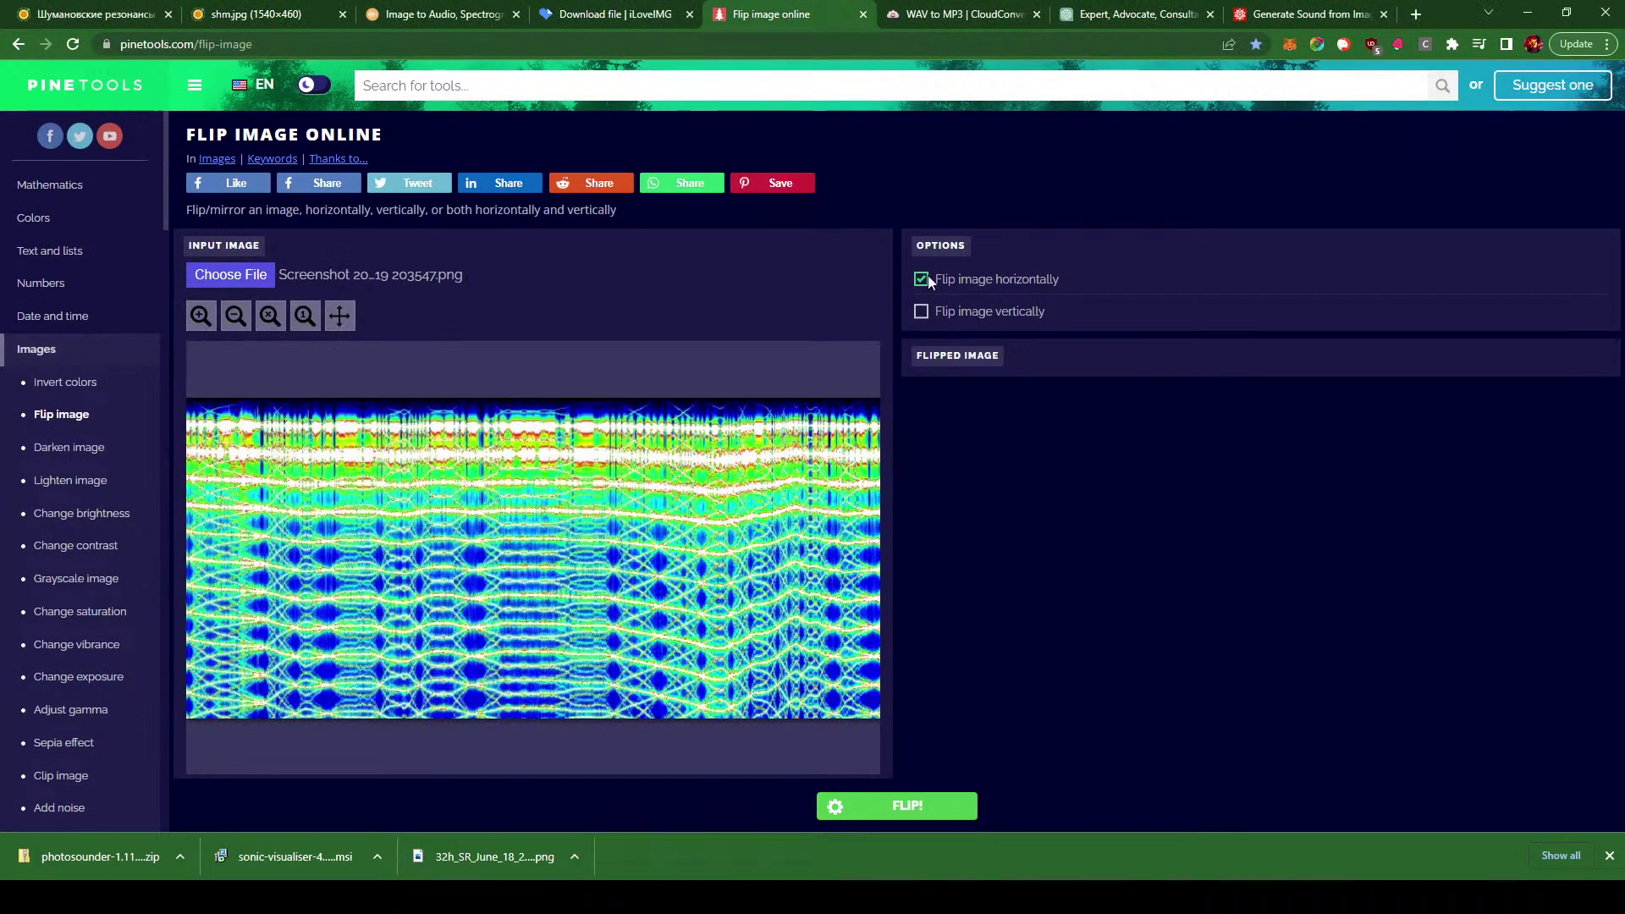
- Try flipping the screenshot horizontally only and both horizontally and vertically to compare the results
left_click(910, 806)
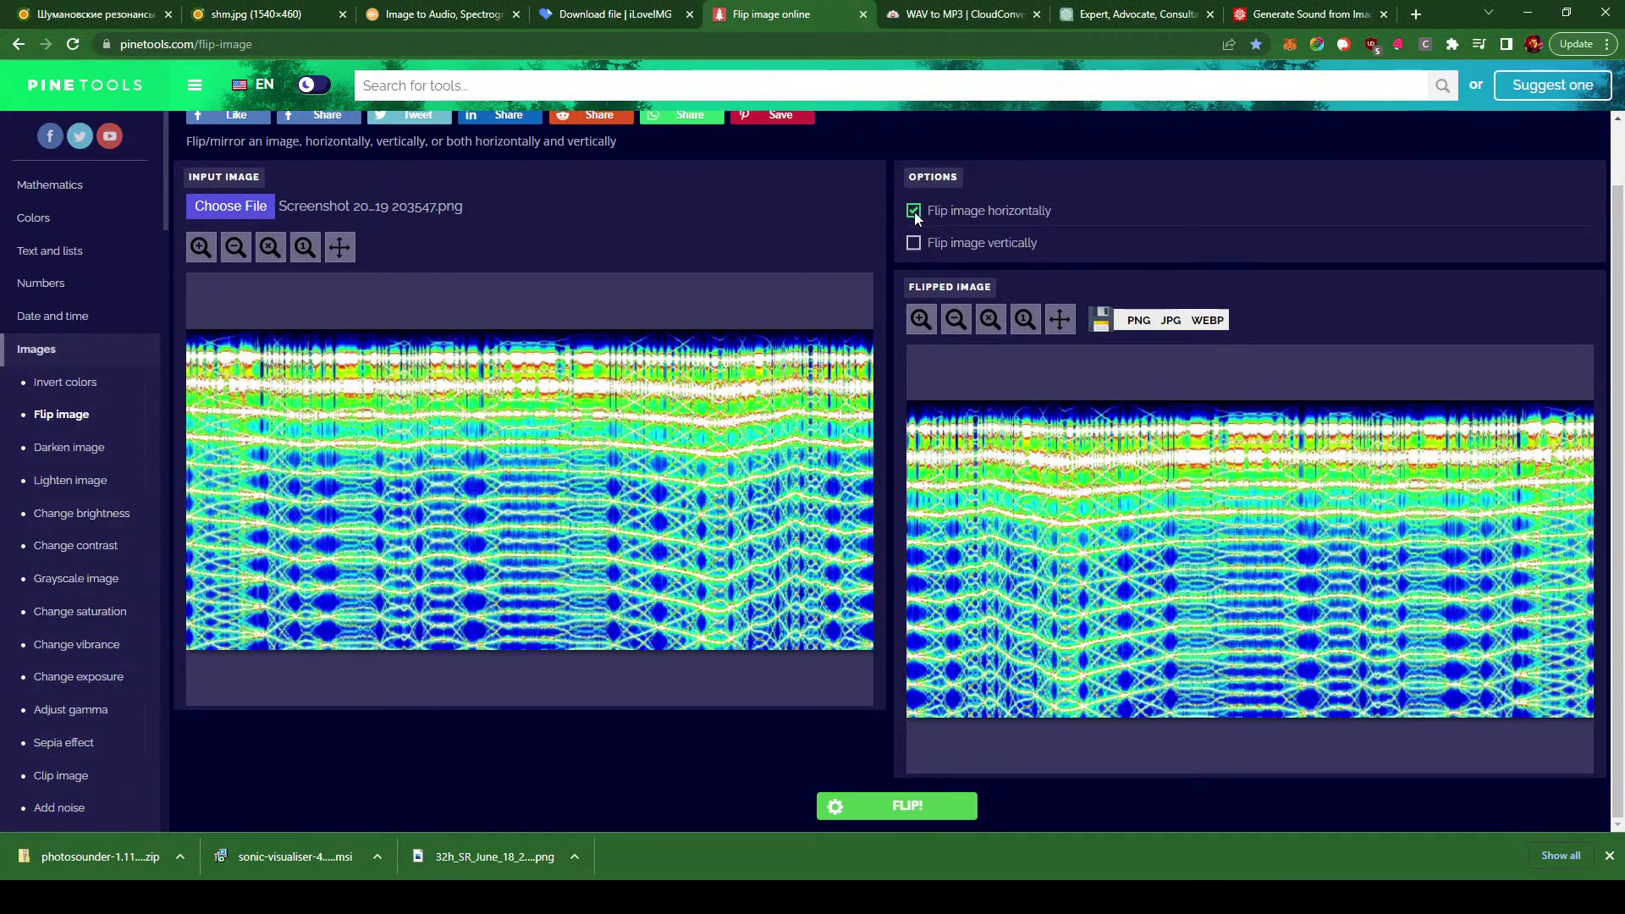
left_click(913, 244)
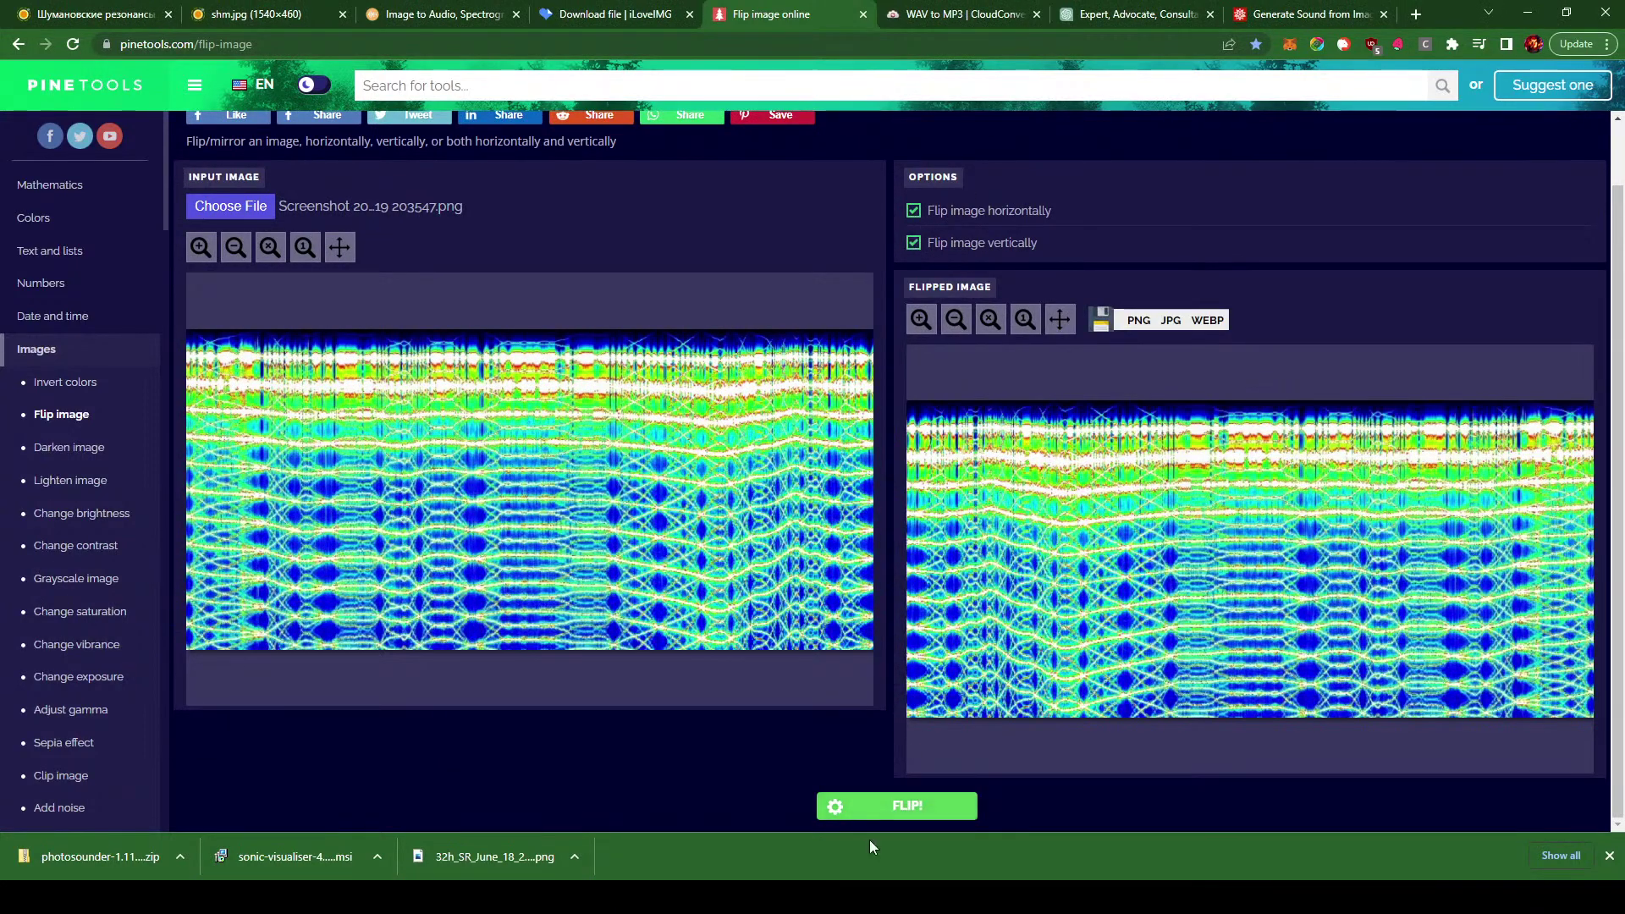
left_click(902, 811)
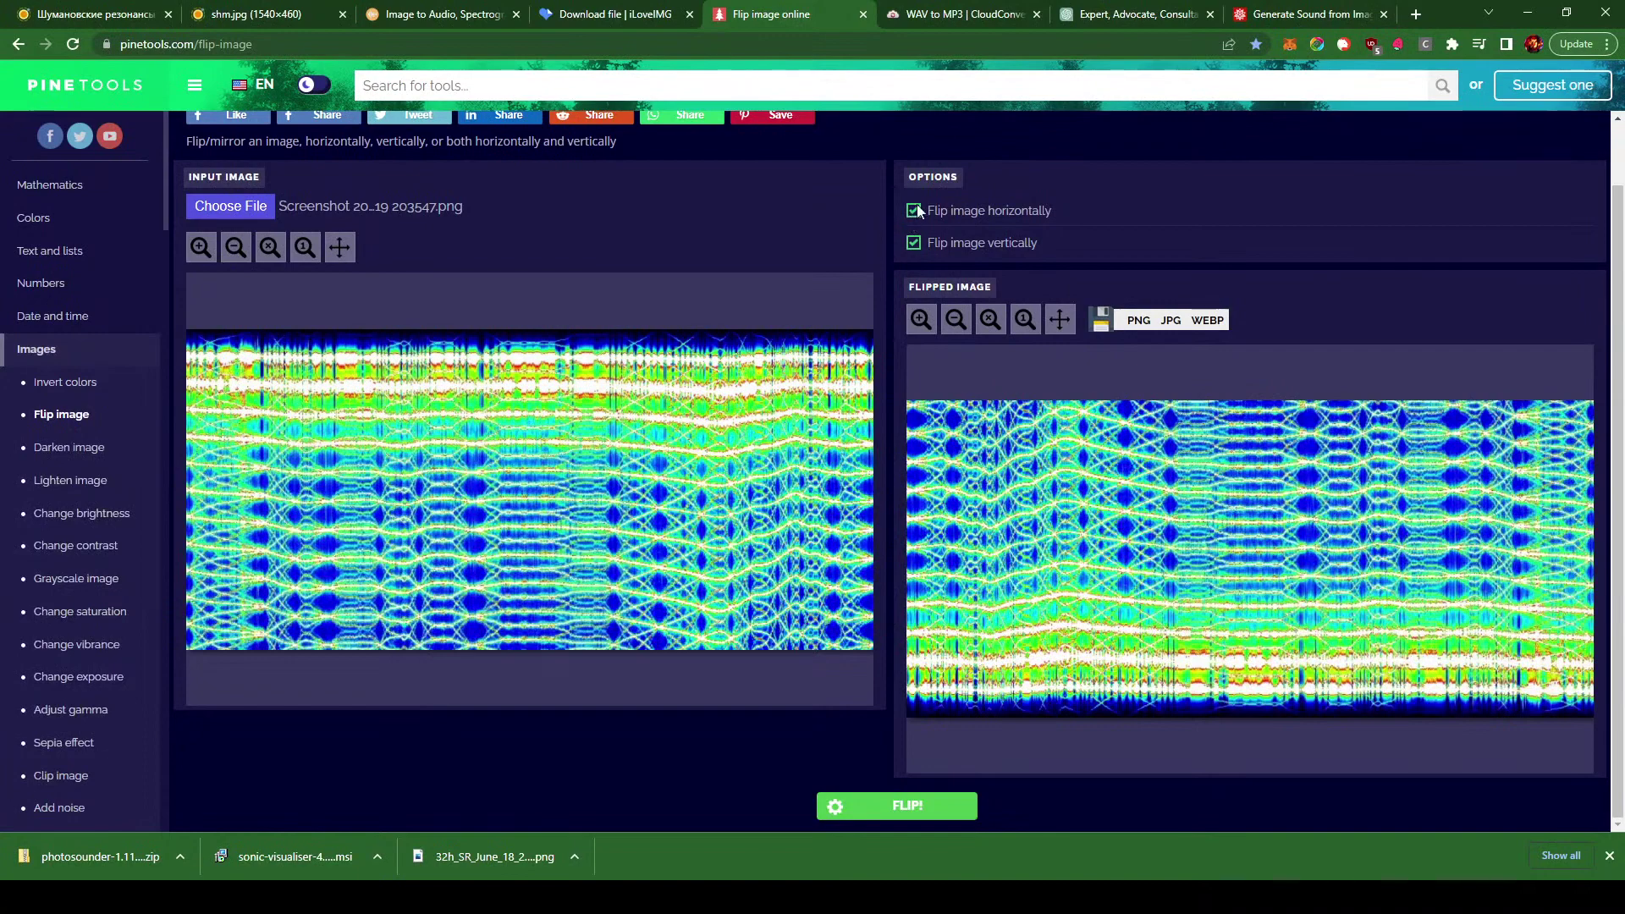
left_click(919, 810)
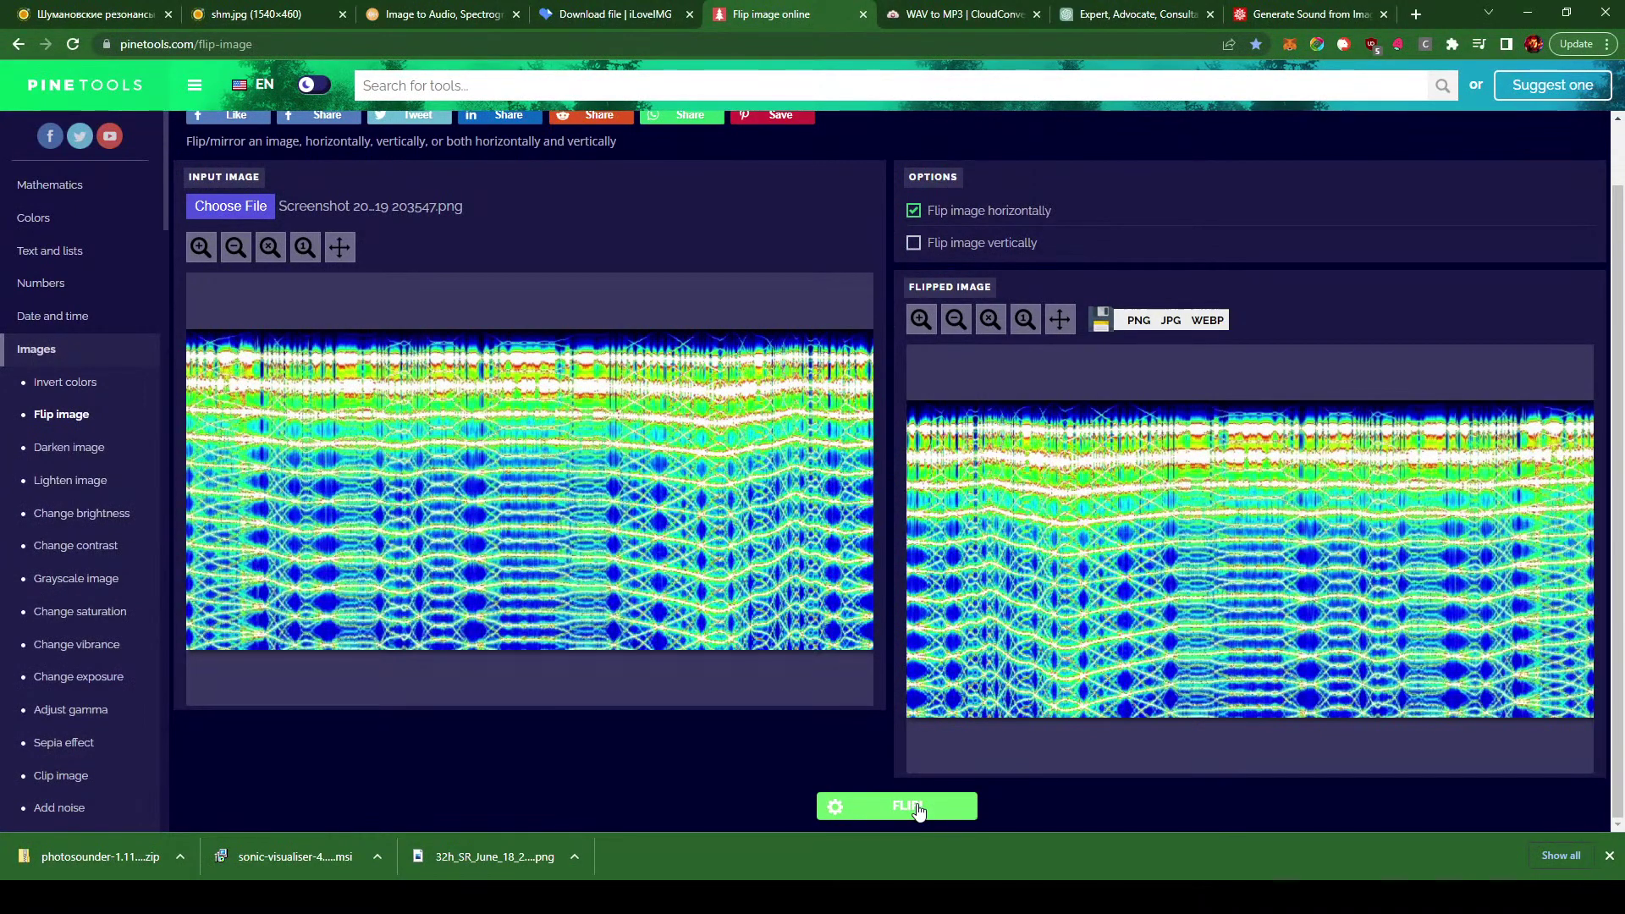
left_click(920, 810)
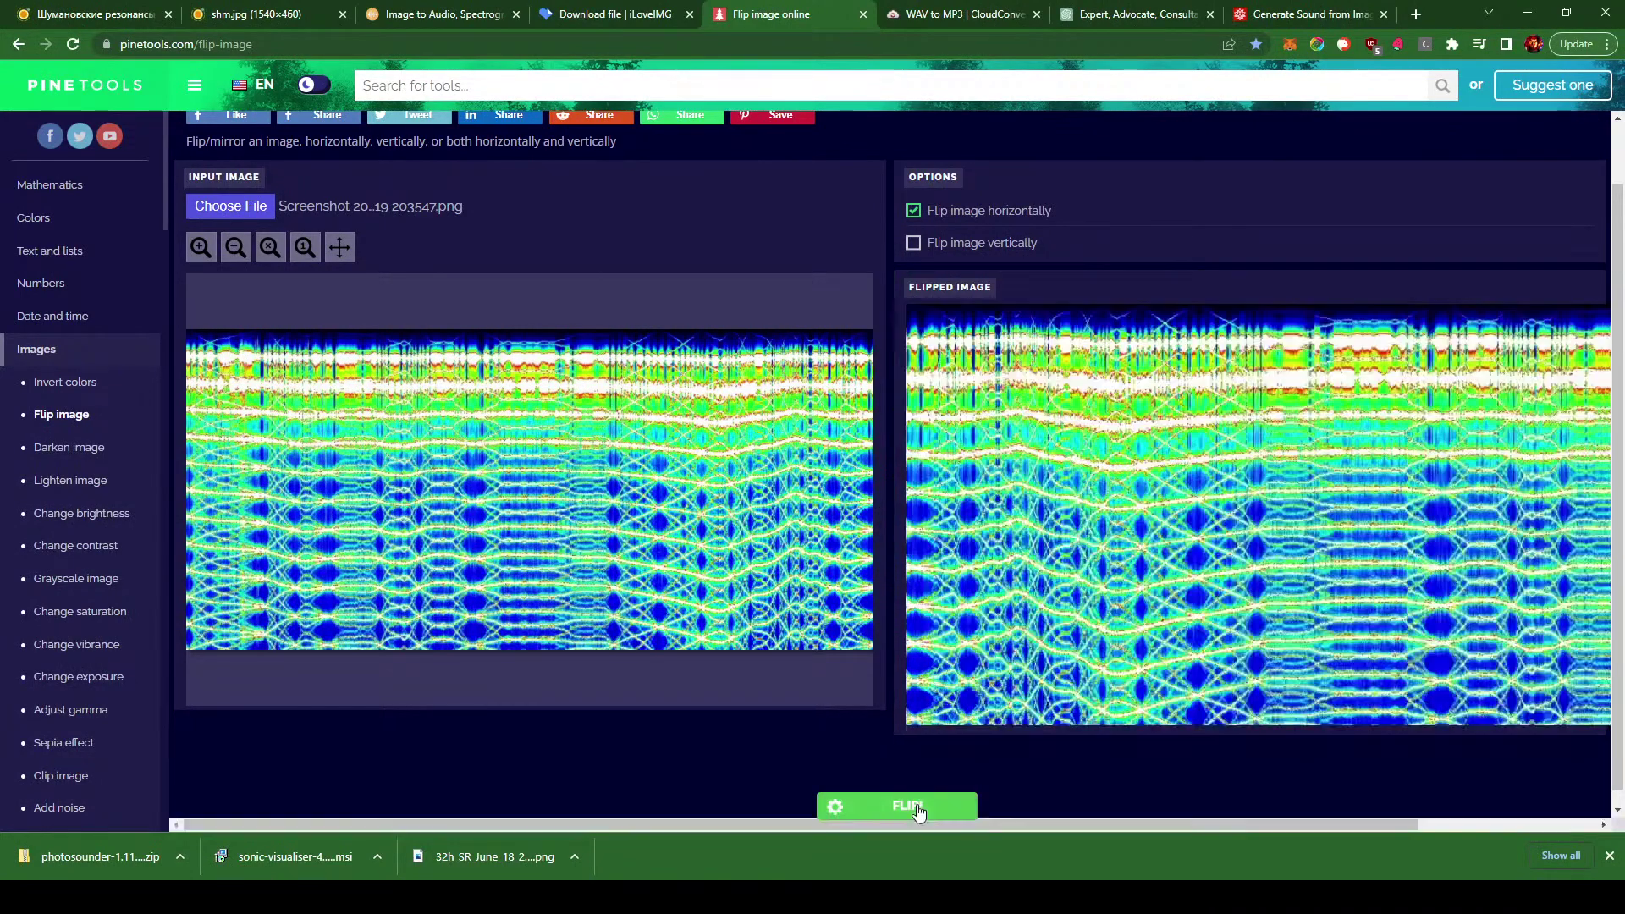
left_click(918, 808)
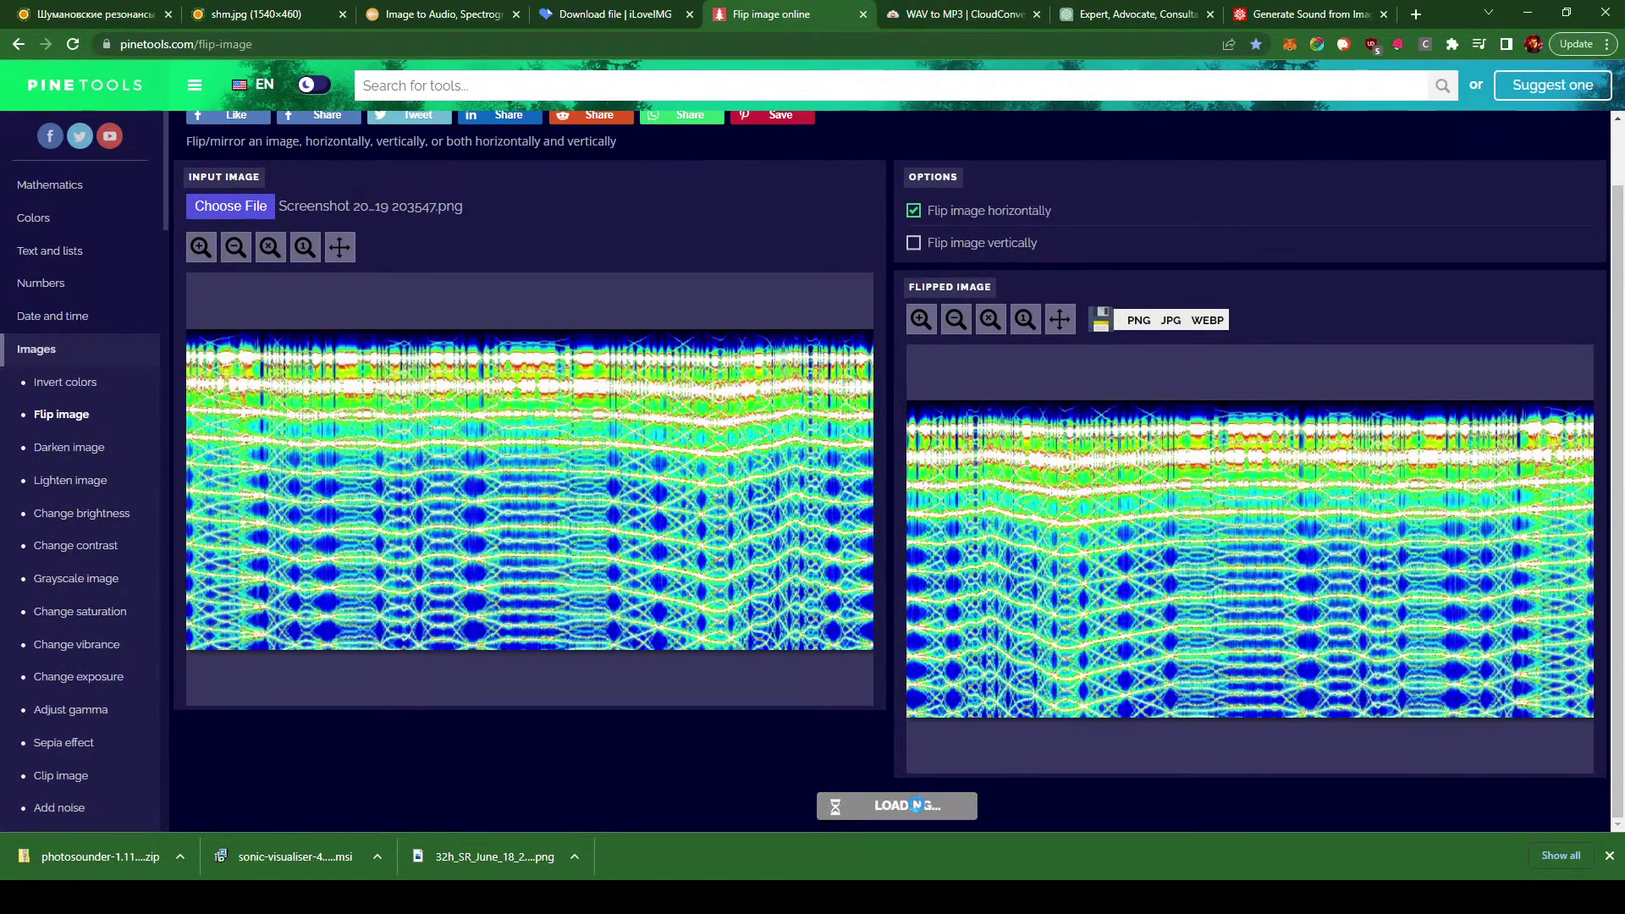
left_click(918, 810)
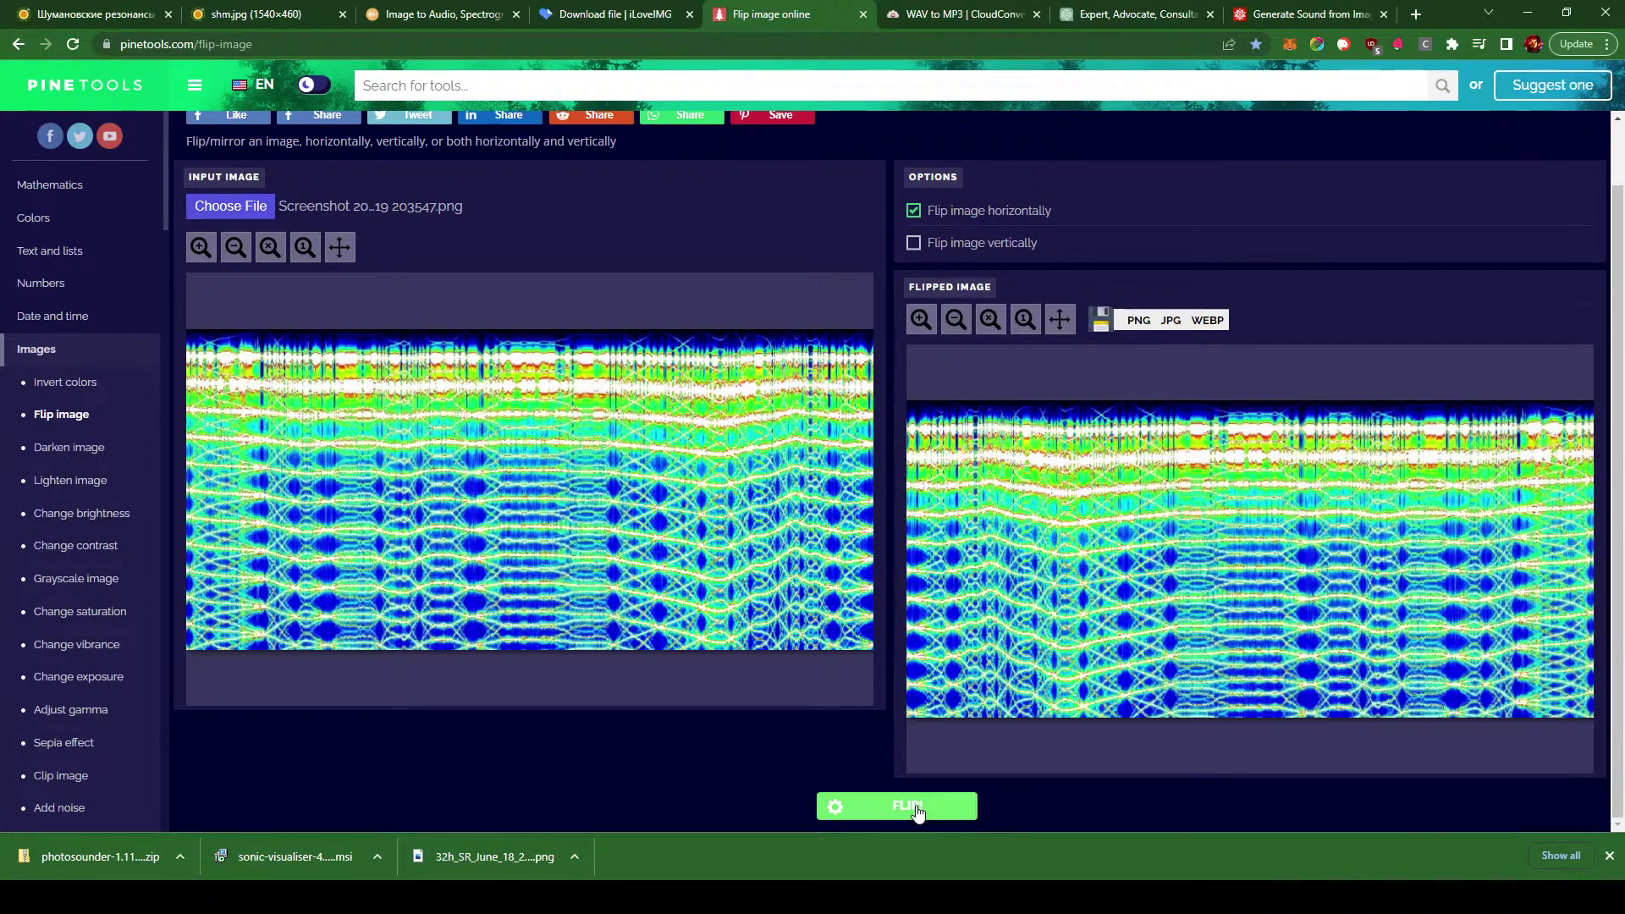
left_click(919, 809)
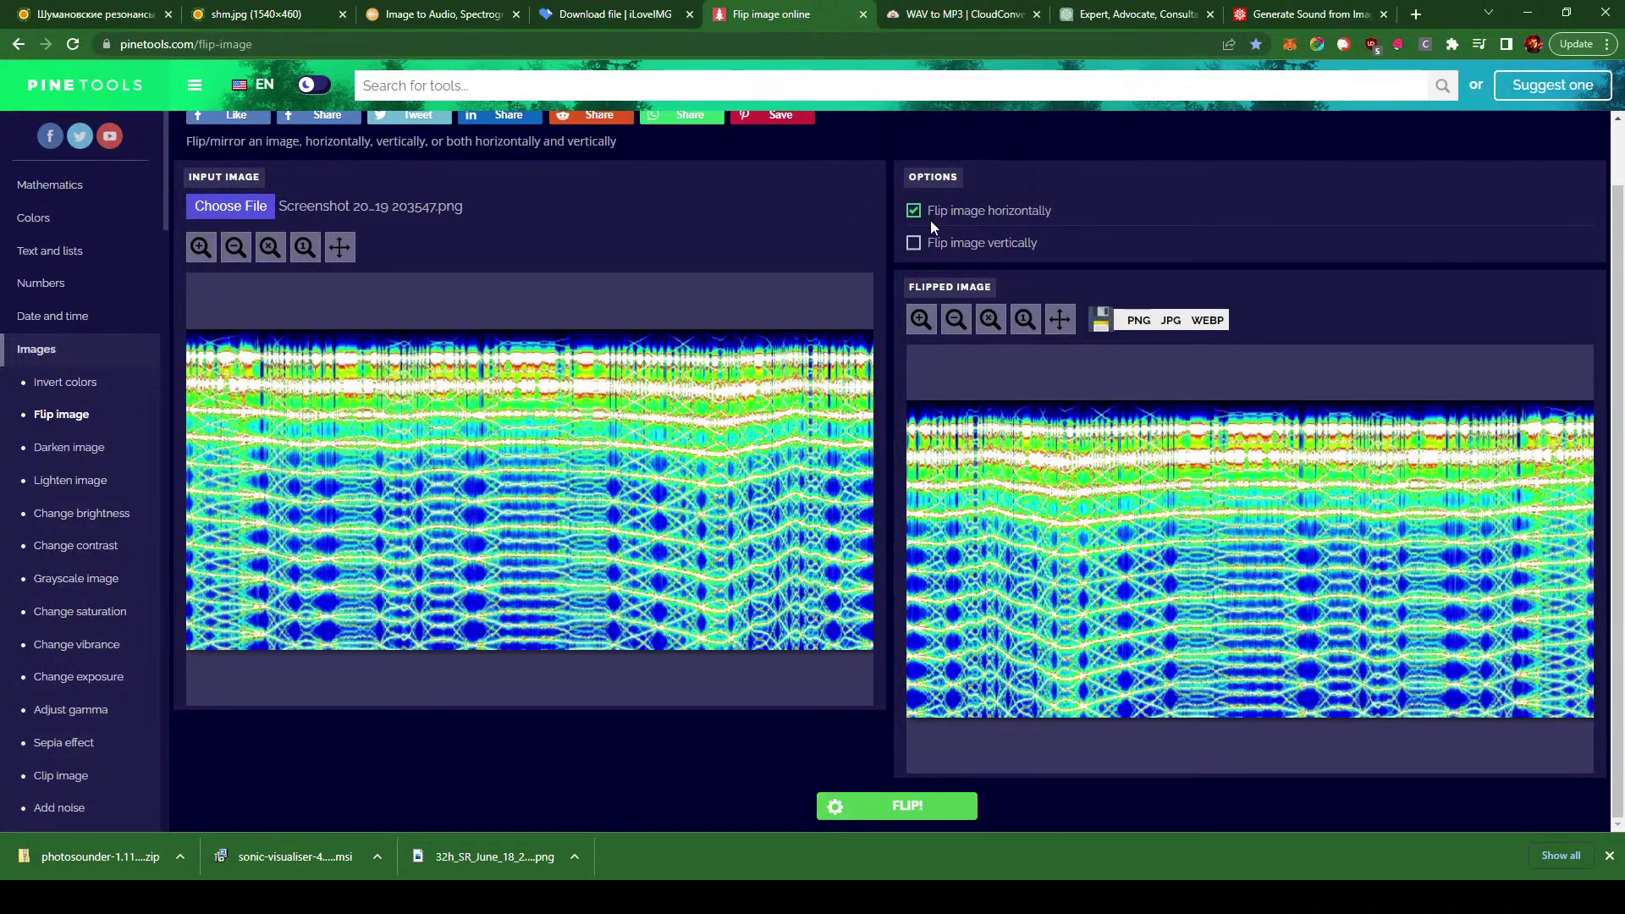
- Flip the screenshot vertically only, with horizontal flipping off, and save the flipped image as a PNG
left_click(914, 243)
left_click(921, 800)
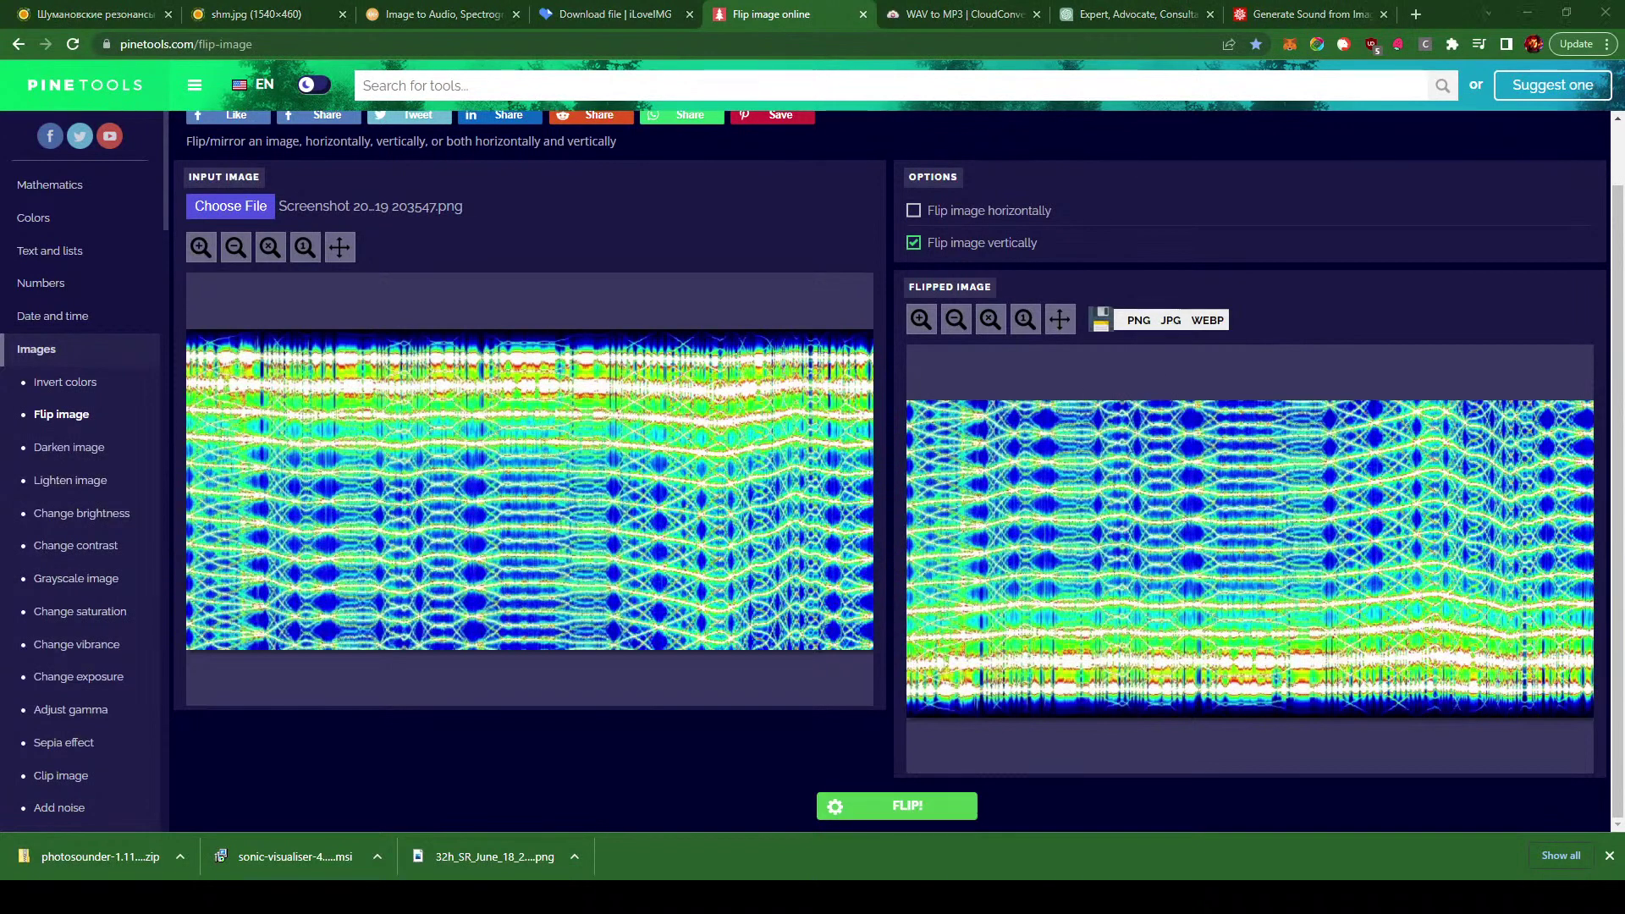
key("Return")
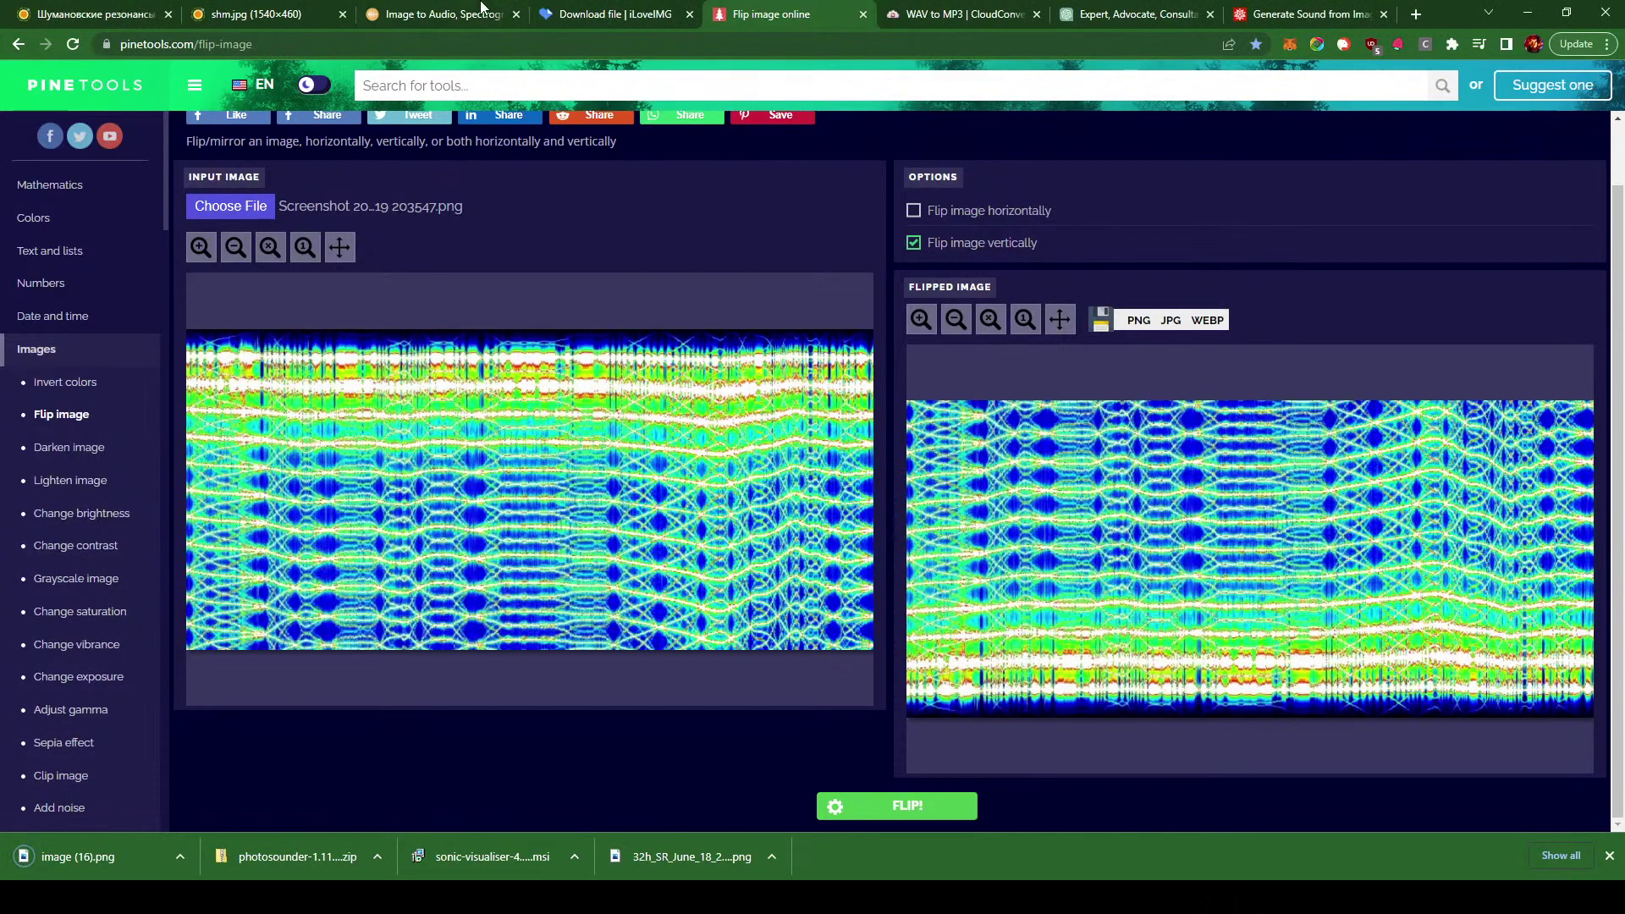
- Switch to the Image to Audio, Spectrogram Player page and load the flipped spectrogram image (16).png
left_click(440, 15)
scroll(312, 234, "up", 8)
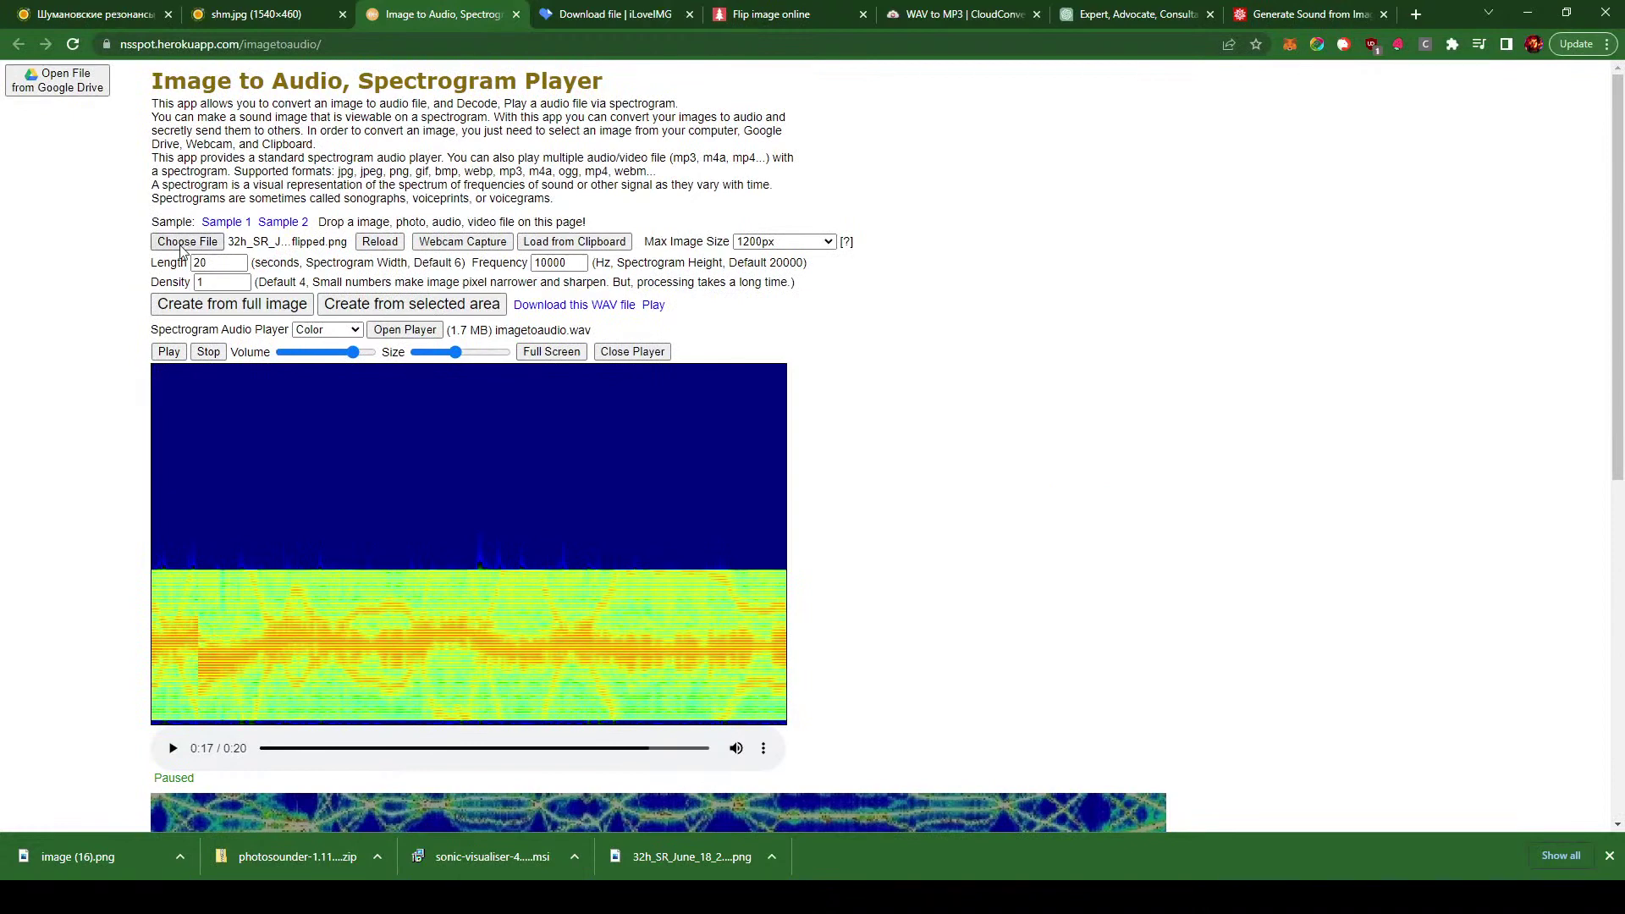
left_click(182, 246)
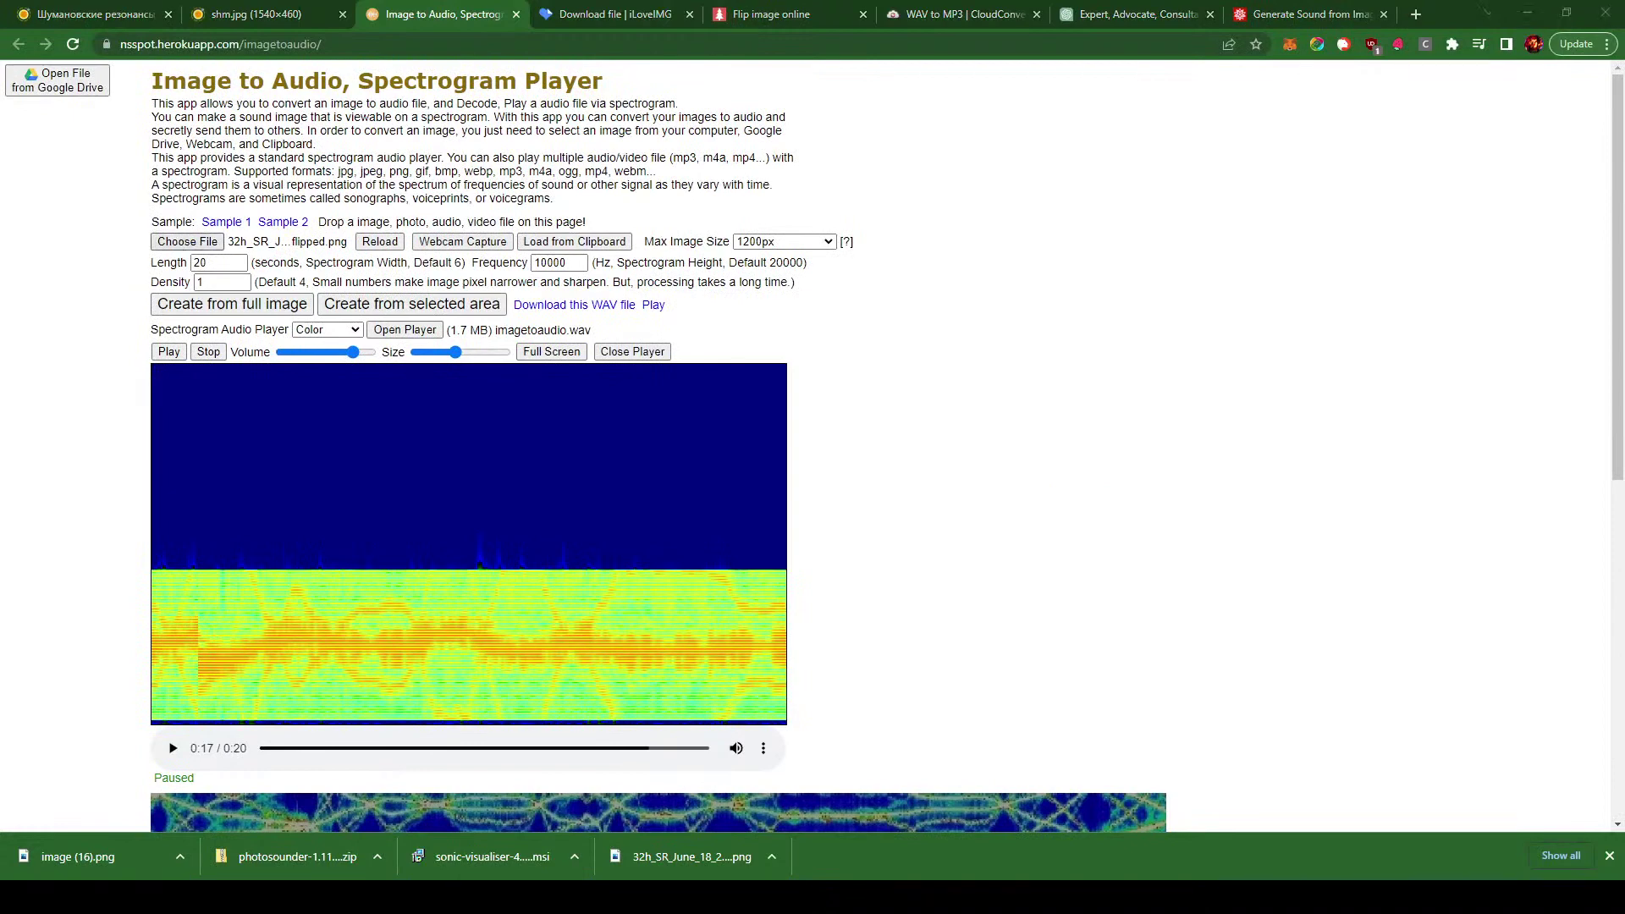
- Extend the selection across the full width and upper half of the image, and create audio from the selected area
scroll(1233, 497, "down", 5)
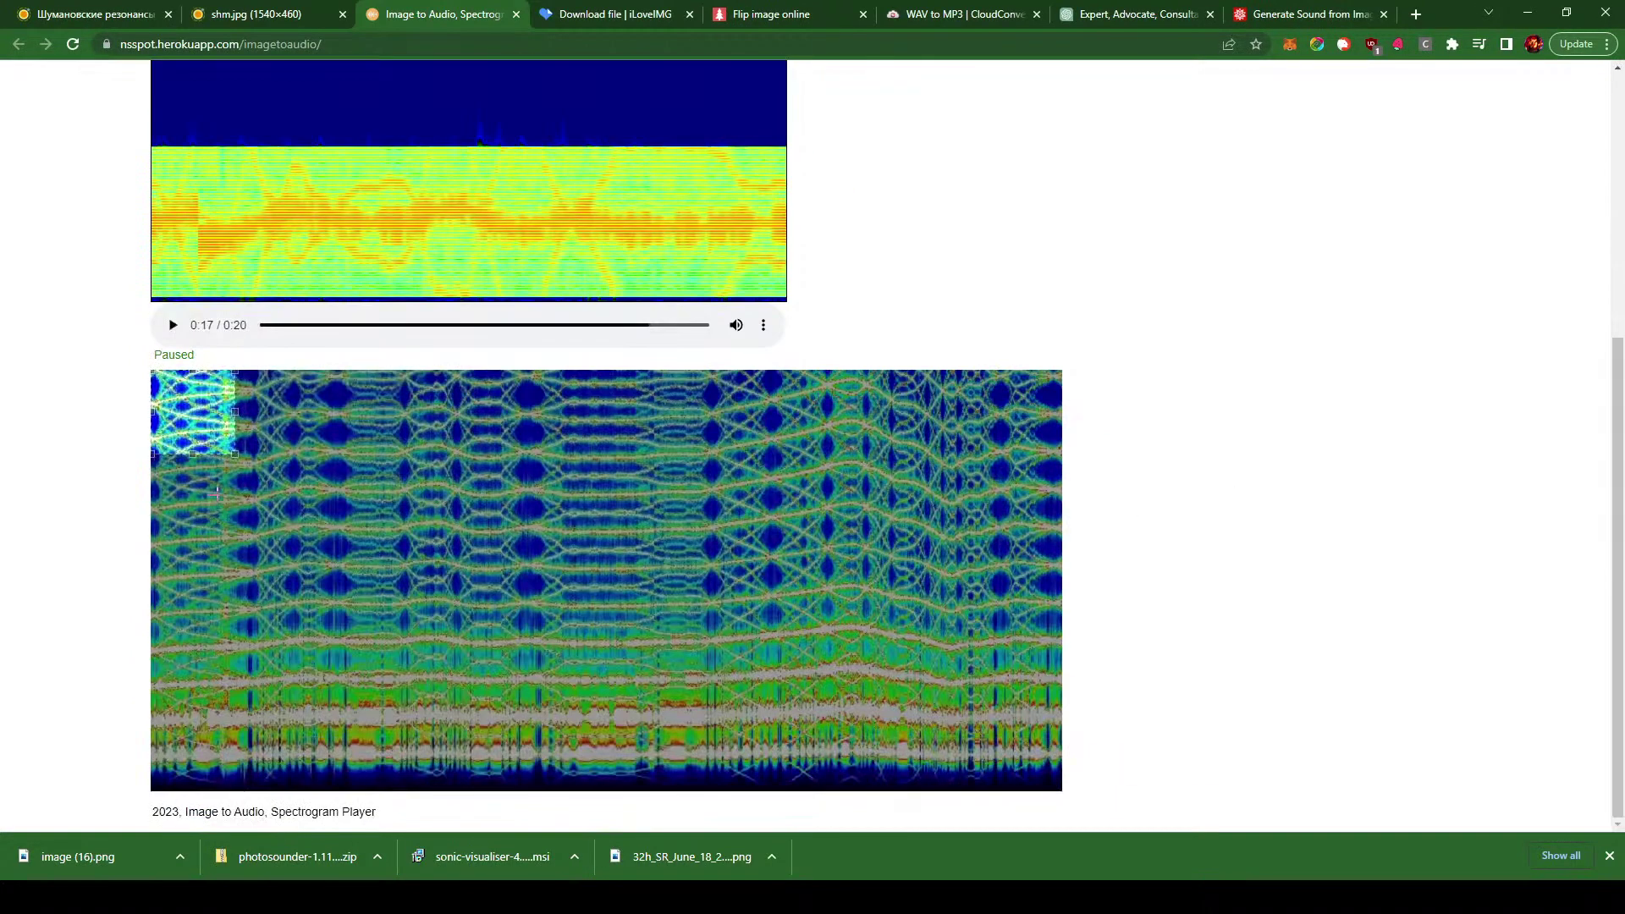
left_click_drag(233, 455, 1099, 586)
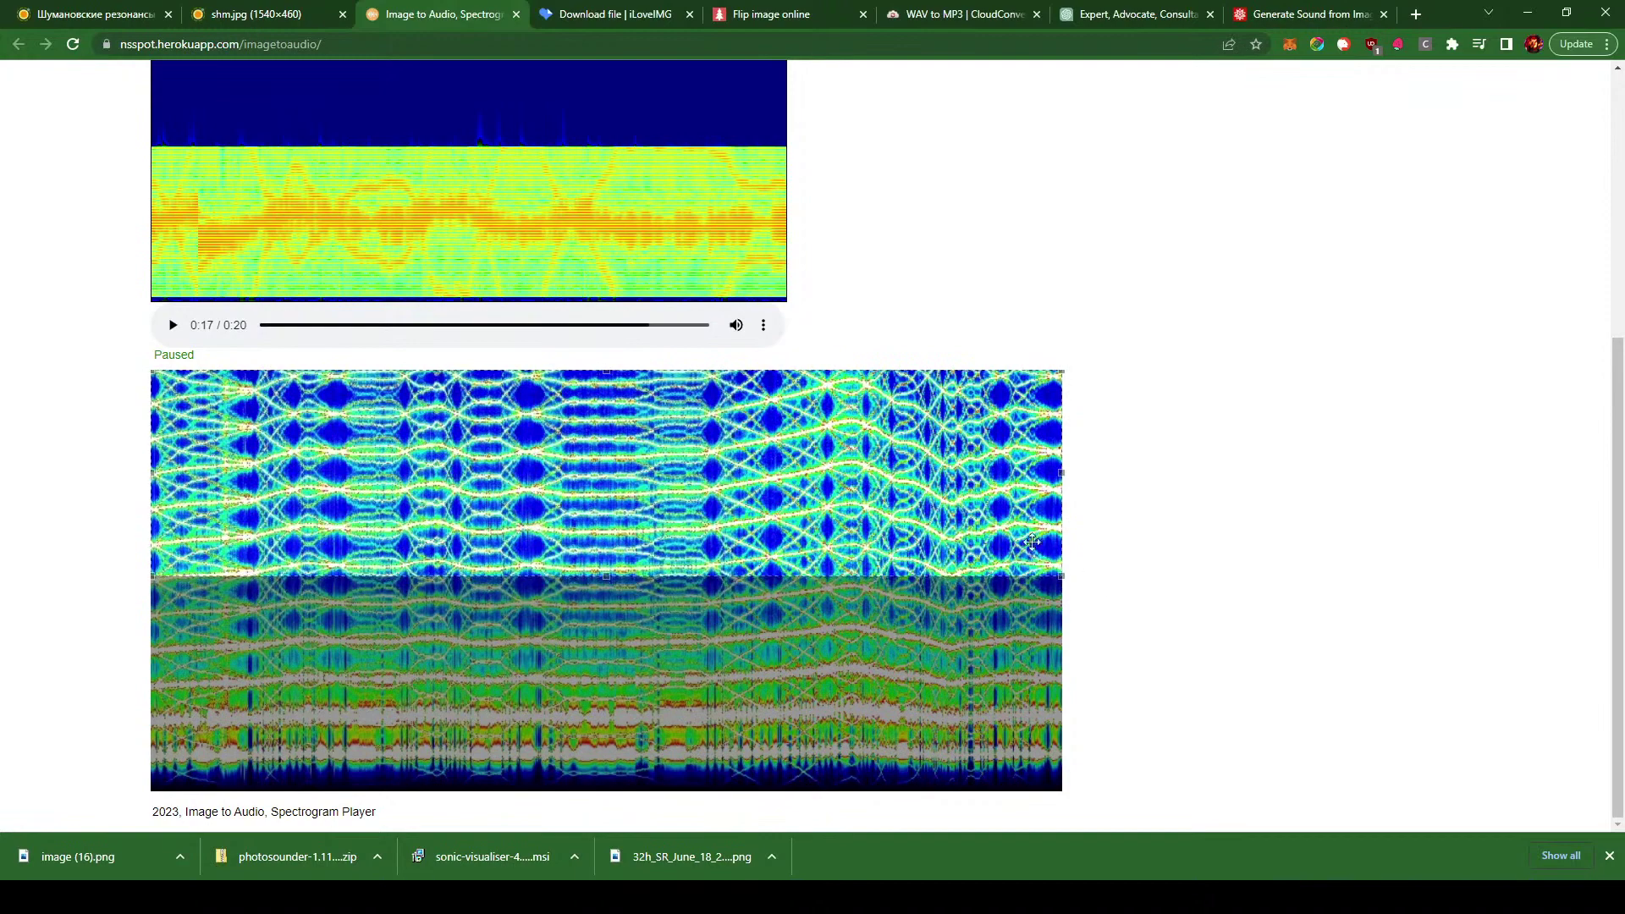
scroll(1098, 586, "up", 5)
left_click(412, 304)
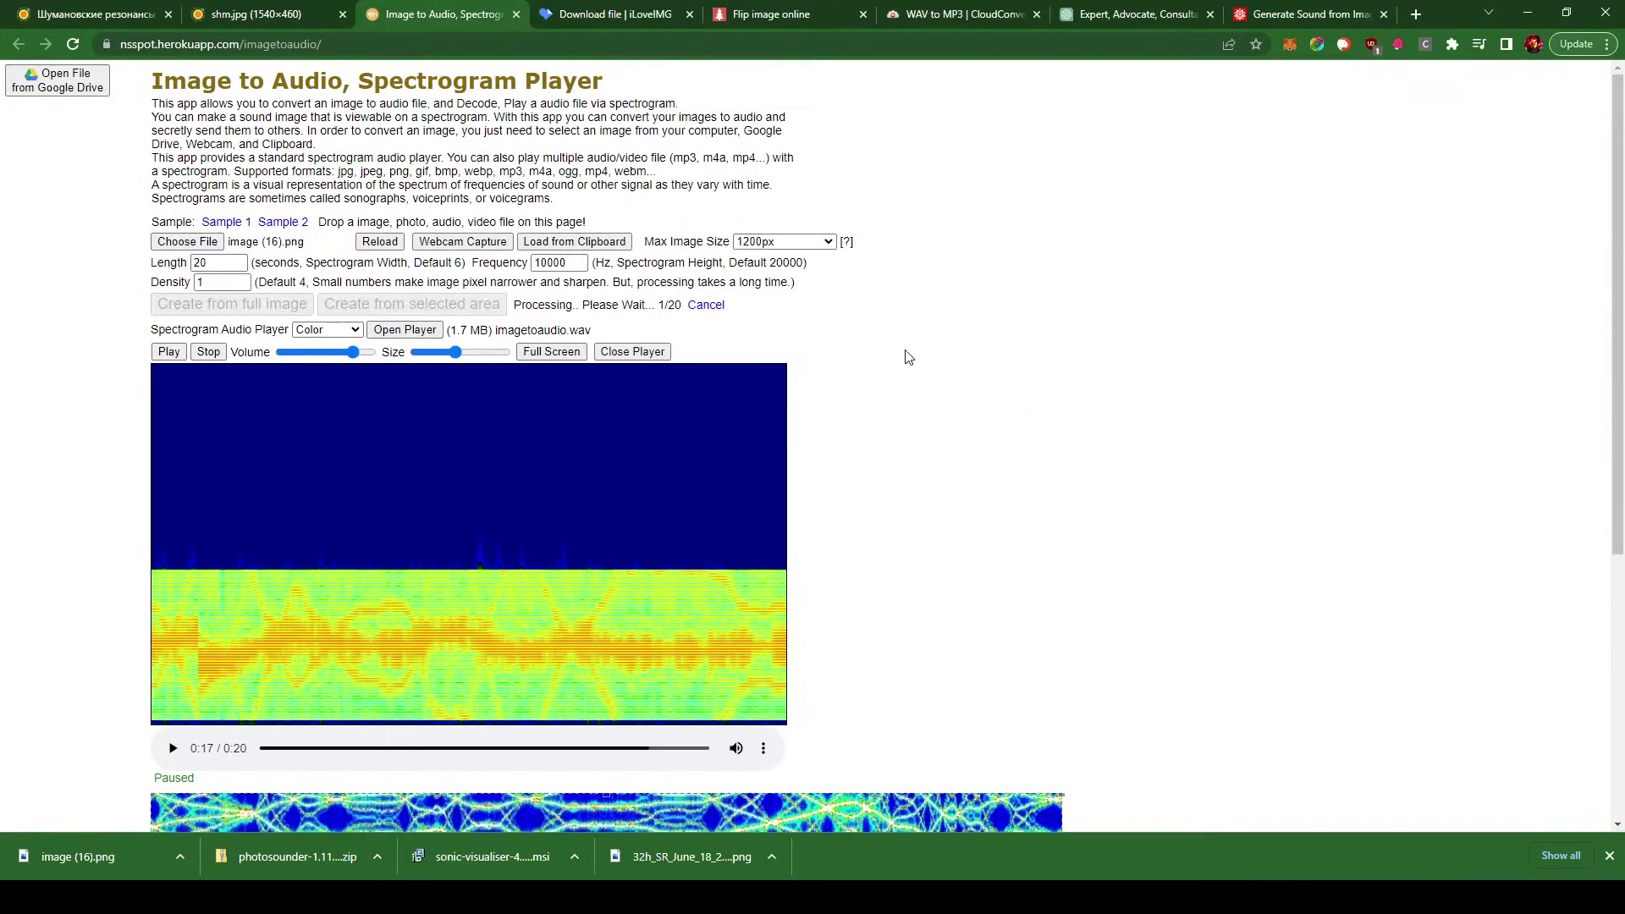
- Play the generated audio and enlarge the spectrogram player to its maximum size
scroll(1058, 434, "down", 5)
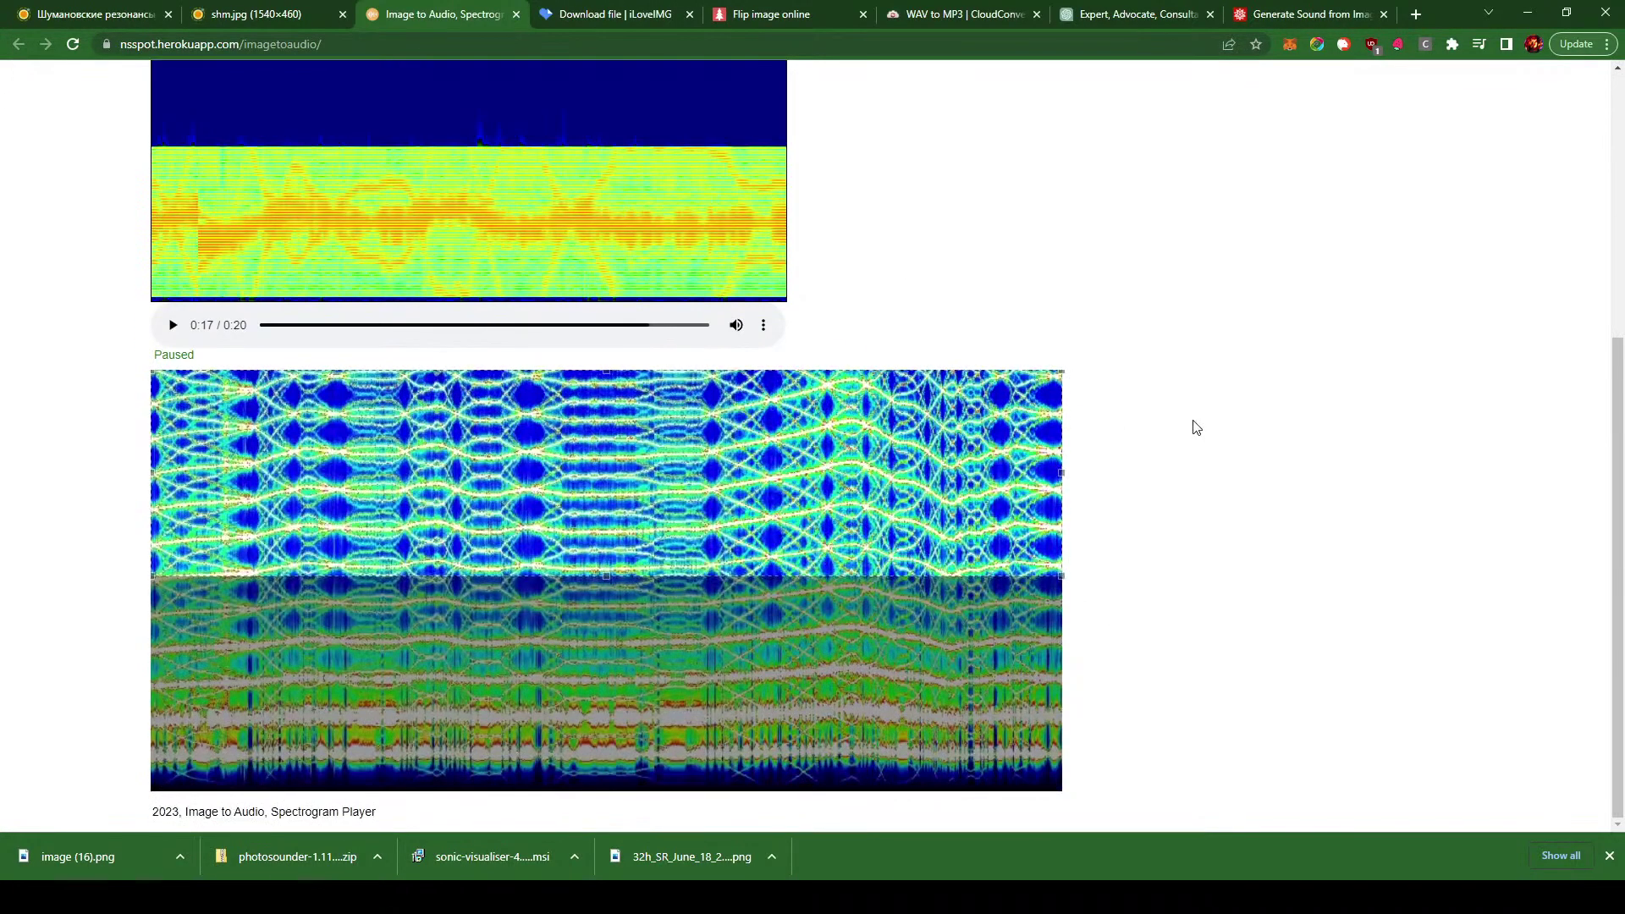
scroll(1197, 427, "up", 3)
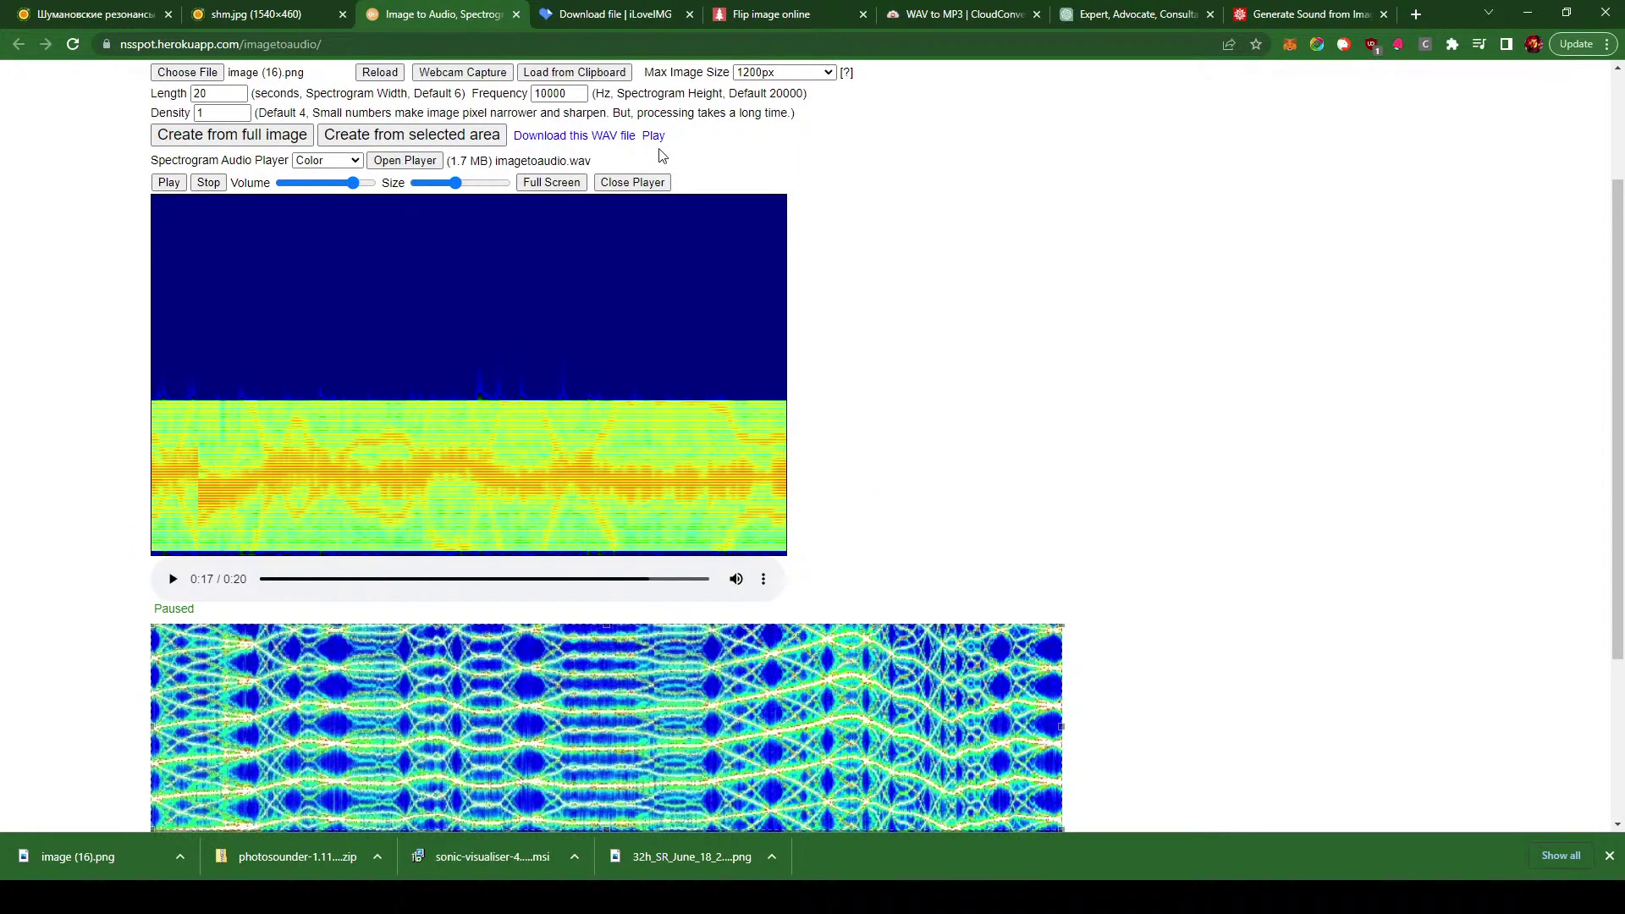
left_click(654, 137)
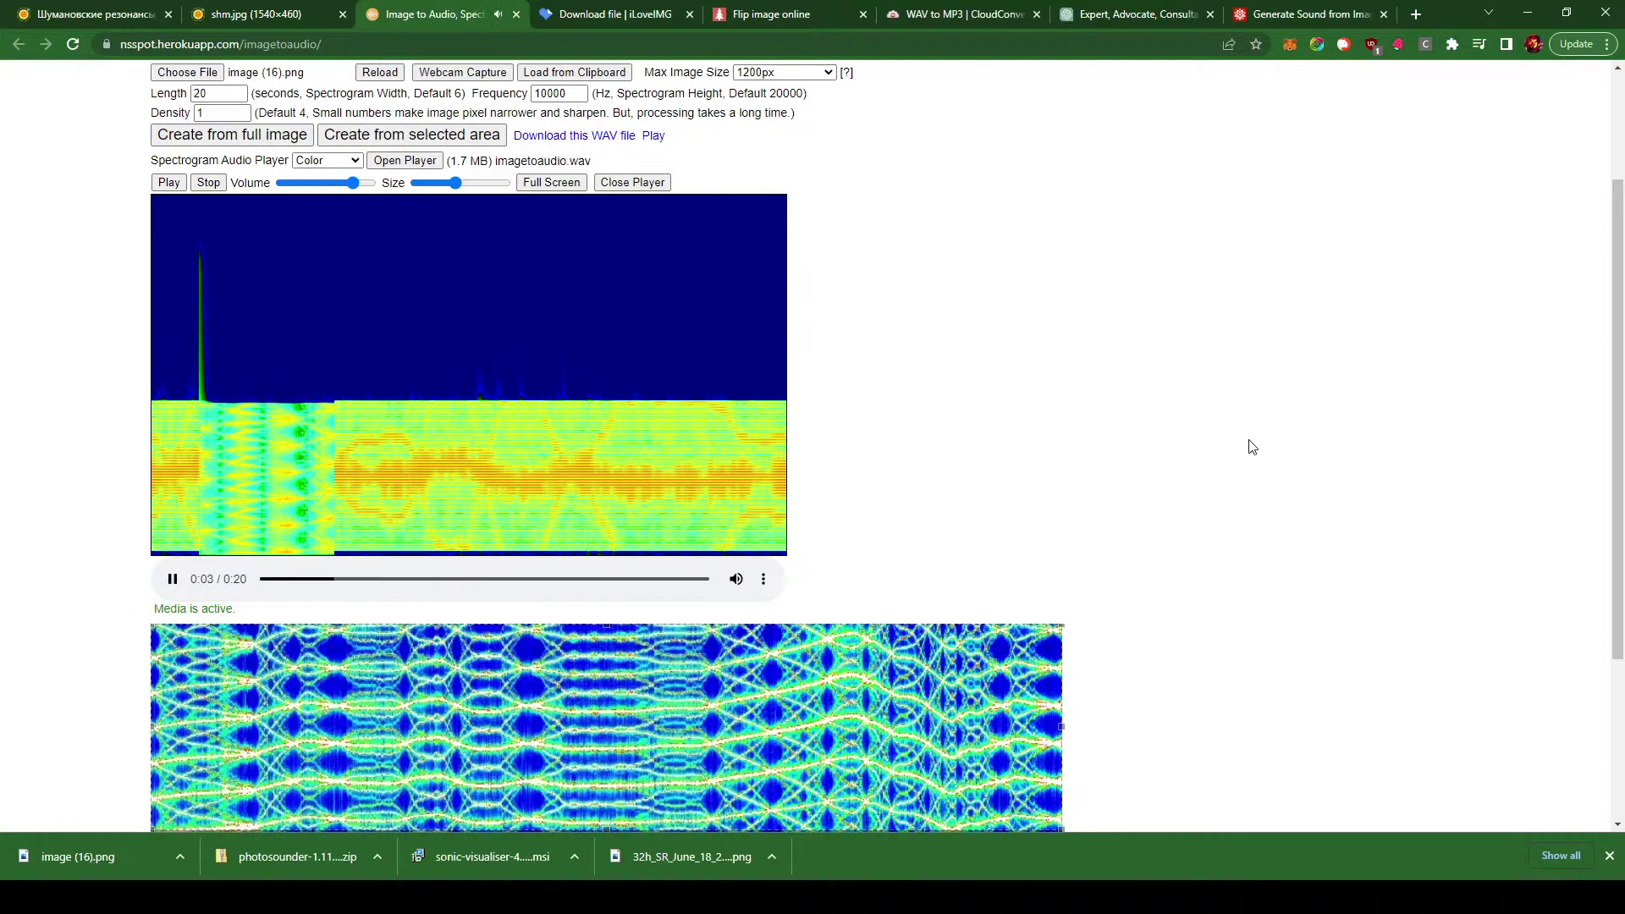
scroll(1247, 446, "down", 3)
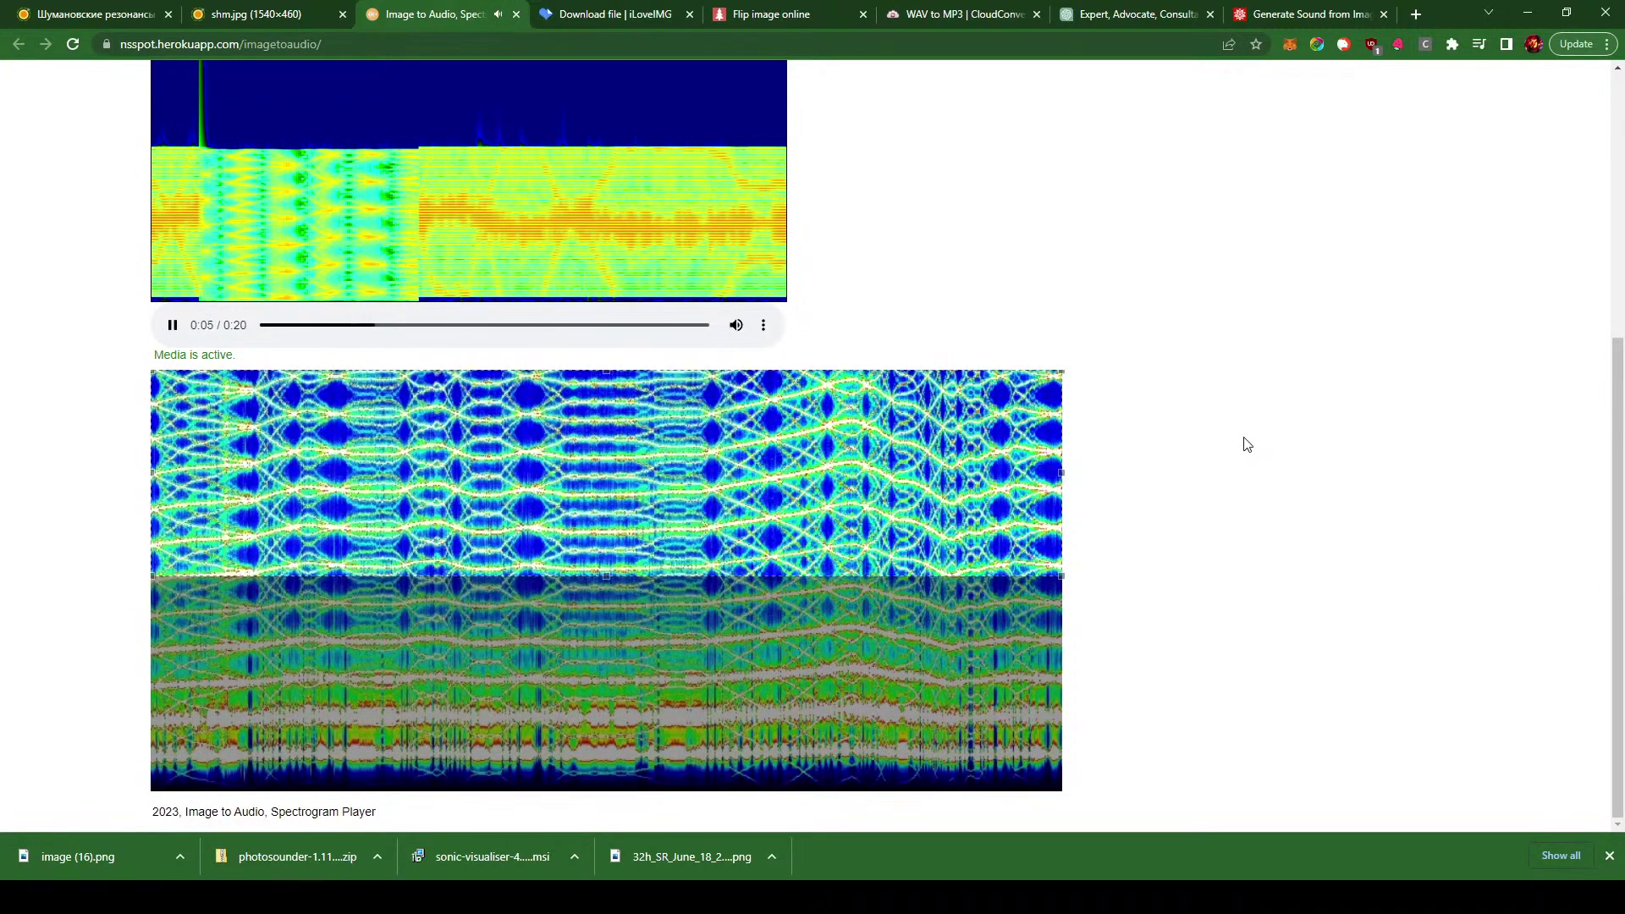
scroll(1248, 445, "up", 3)
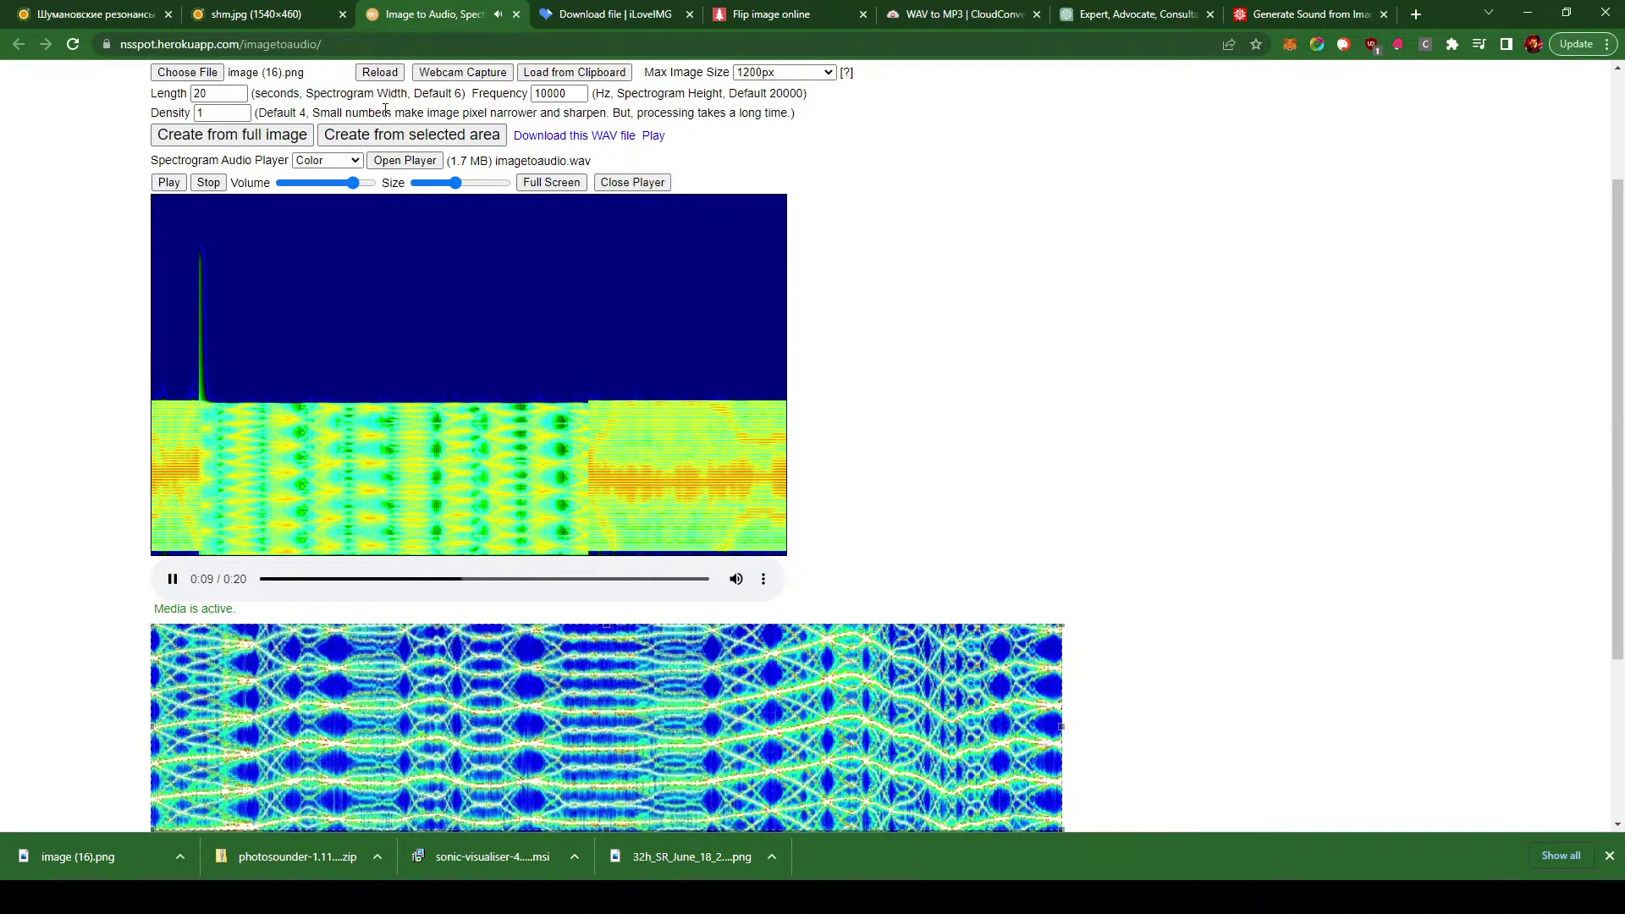
left_click_drag(455, 184, 512, 186)
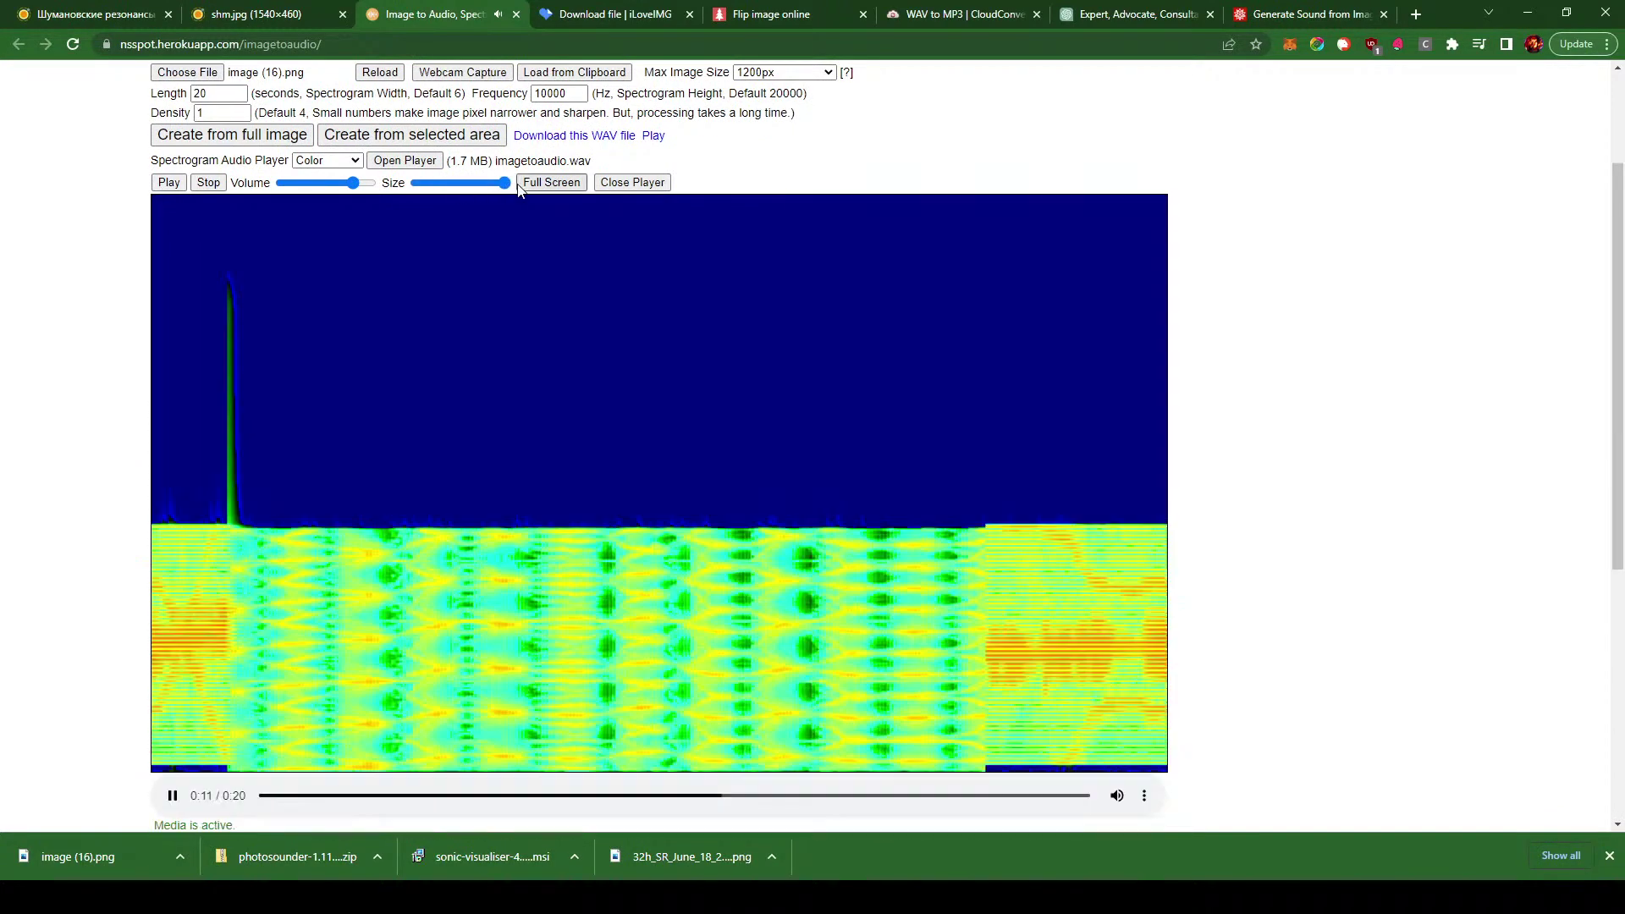
- Set the frequency to 20000 Hz, then recreate the audio from the selected area and play it
scroll(1407, 398, "up", 1)
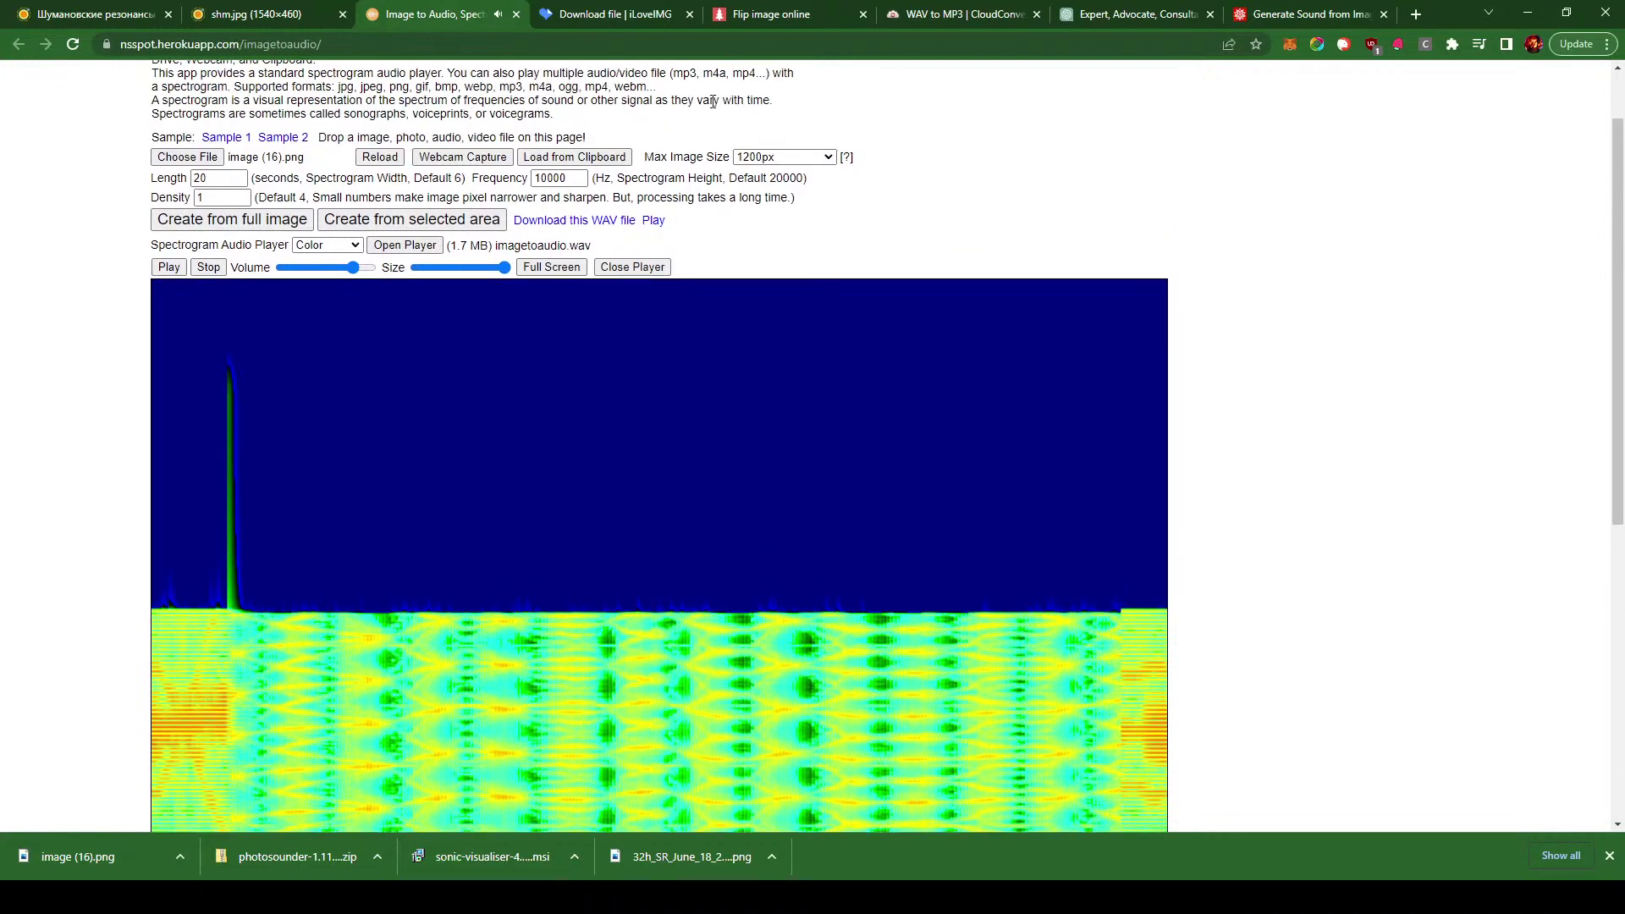
double_click(559, 180)
type("2")
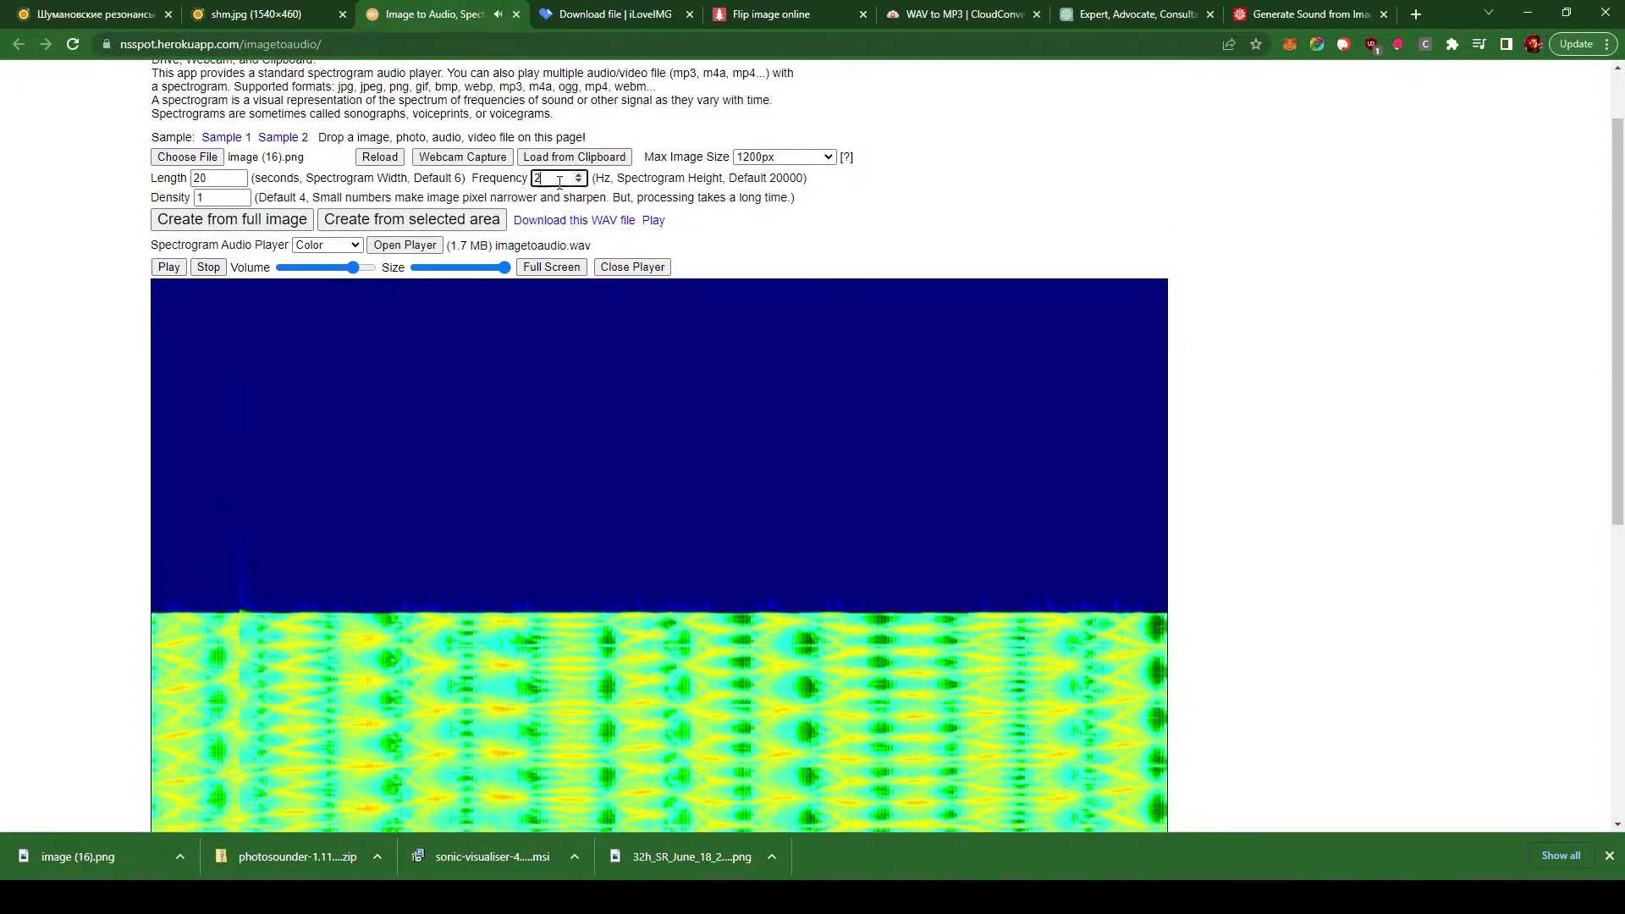
type("0000")
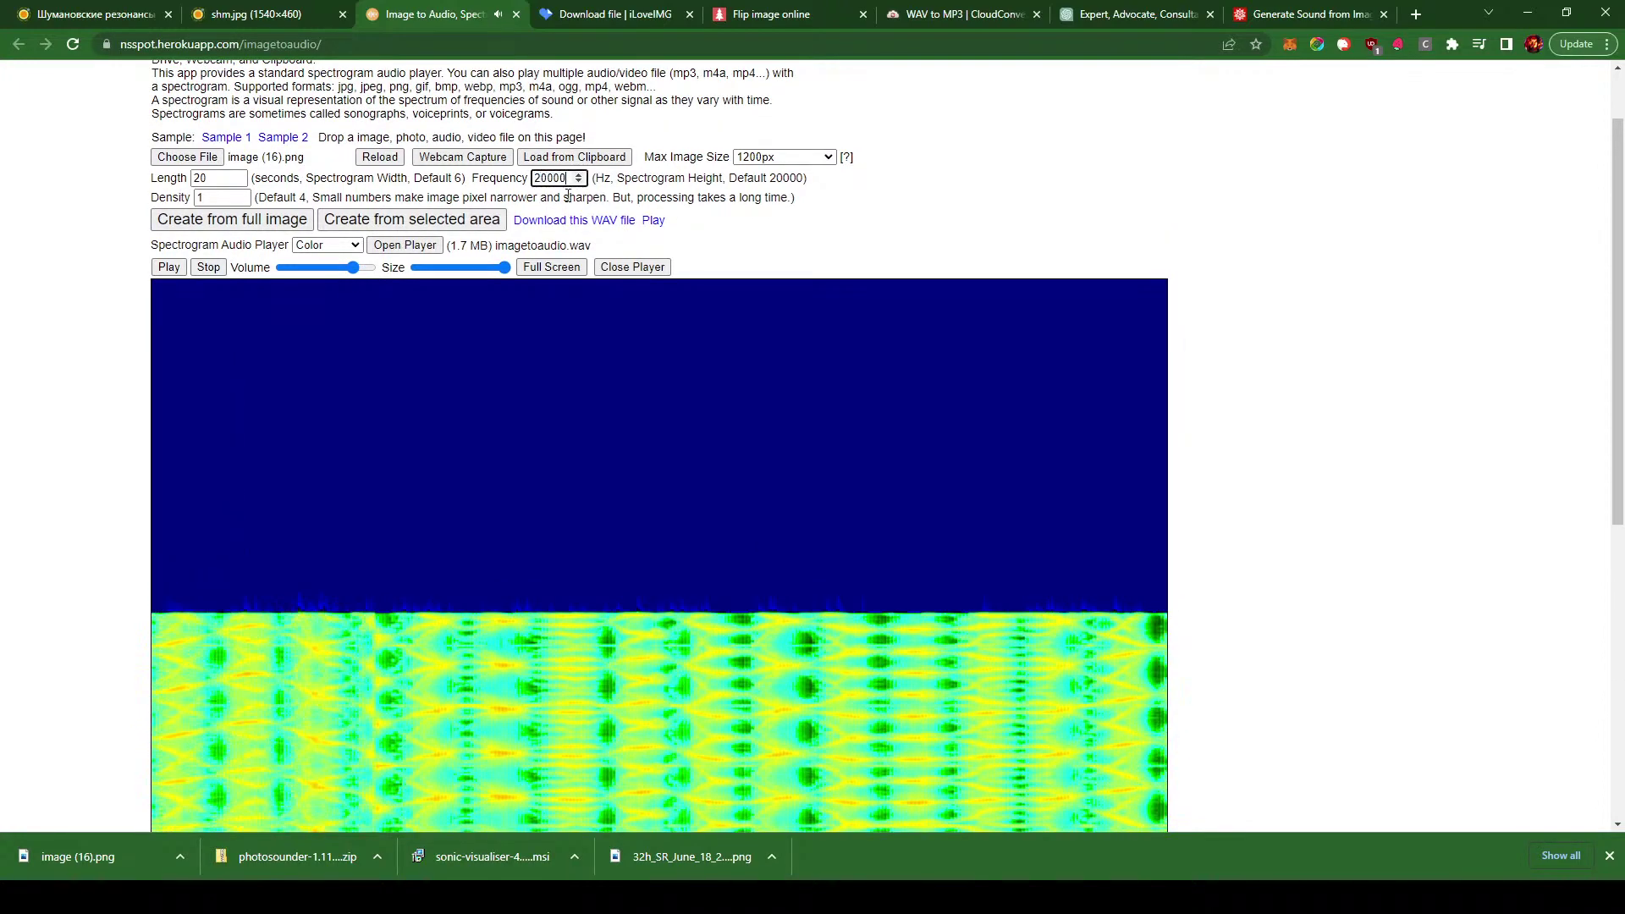
left_click(422, 216)
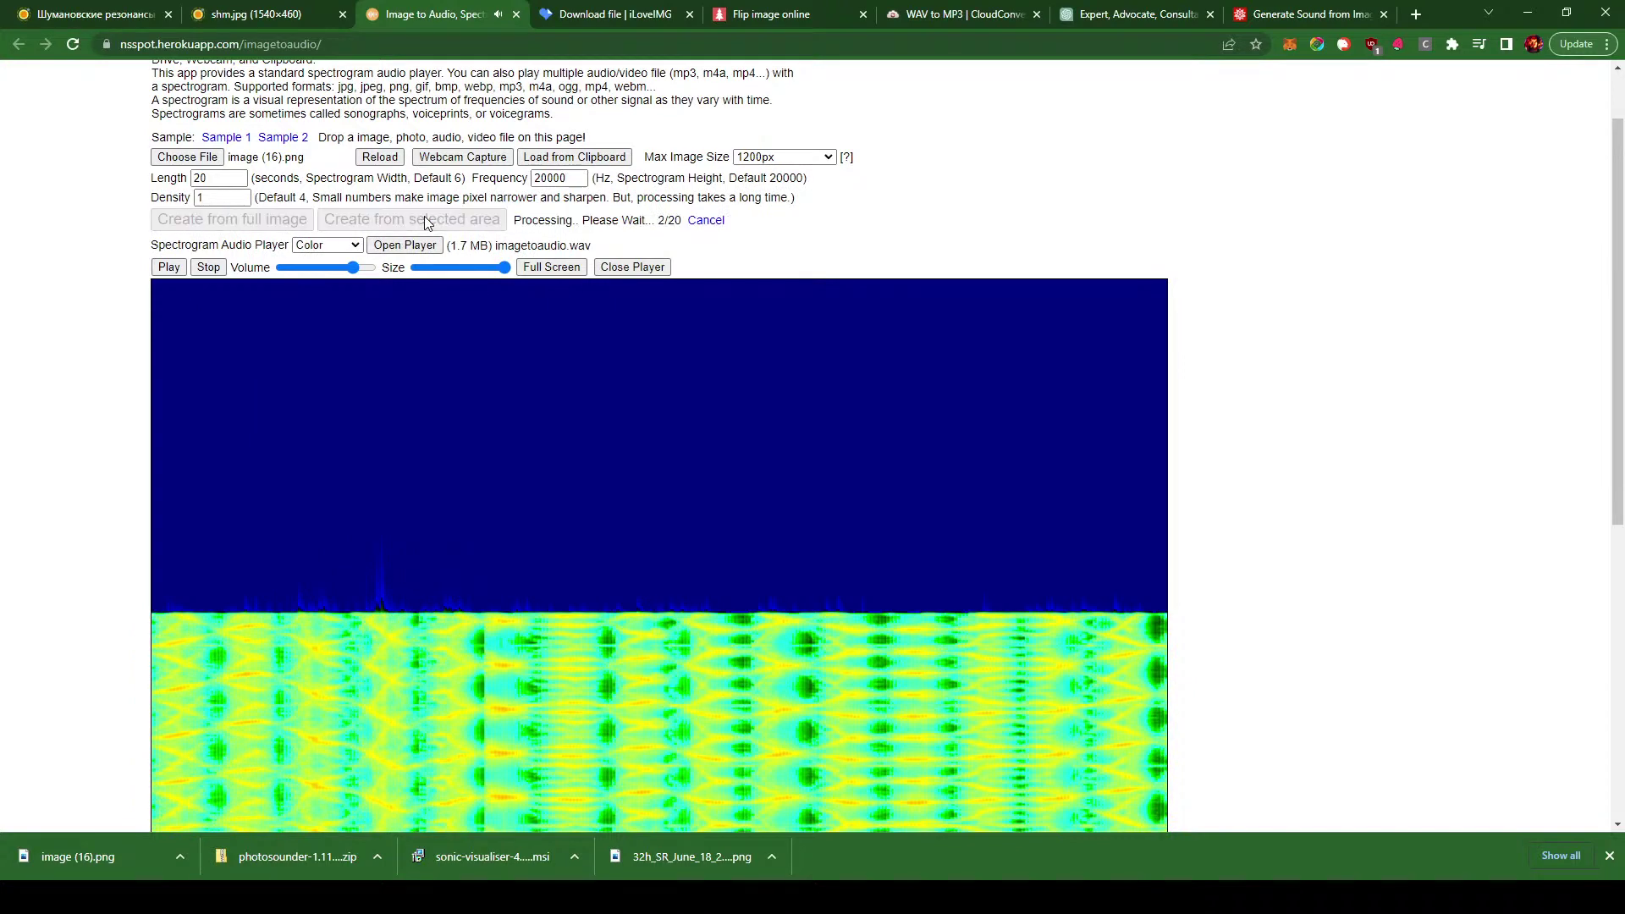
scroll(1481, 355, "down", 5)
scroll(1388, 351, "up", 4)
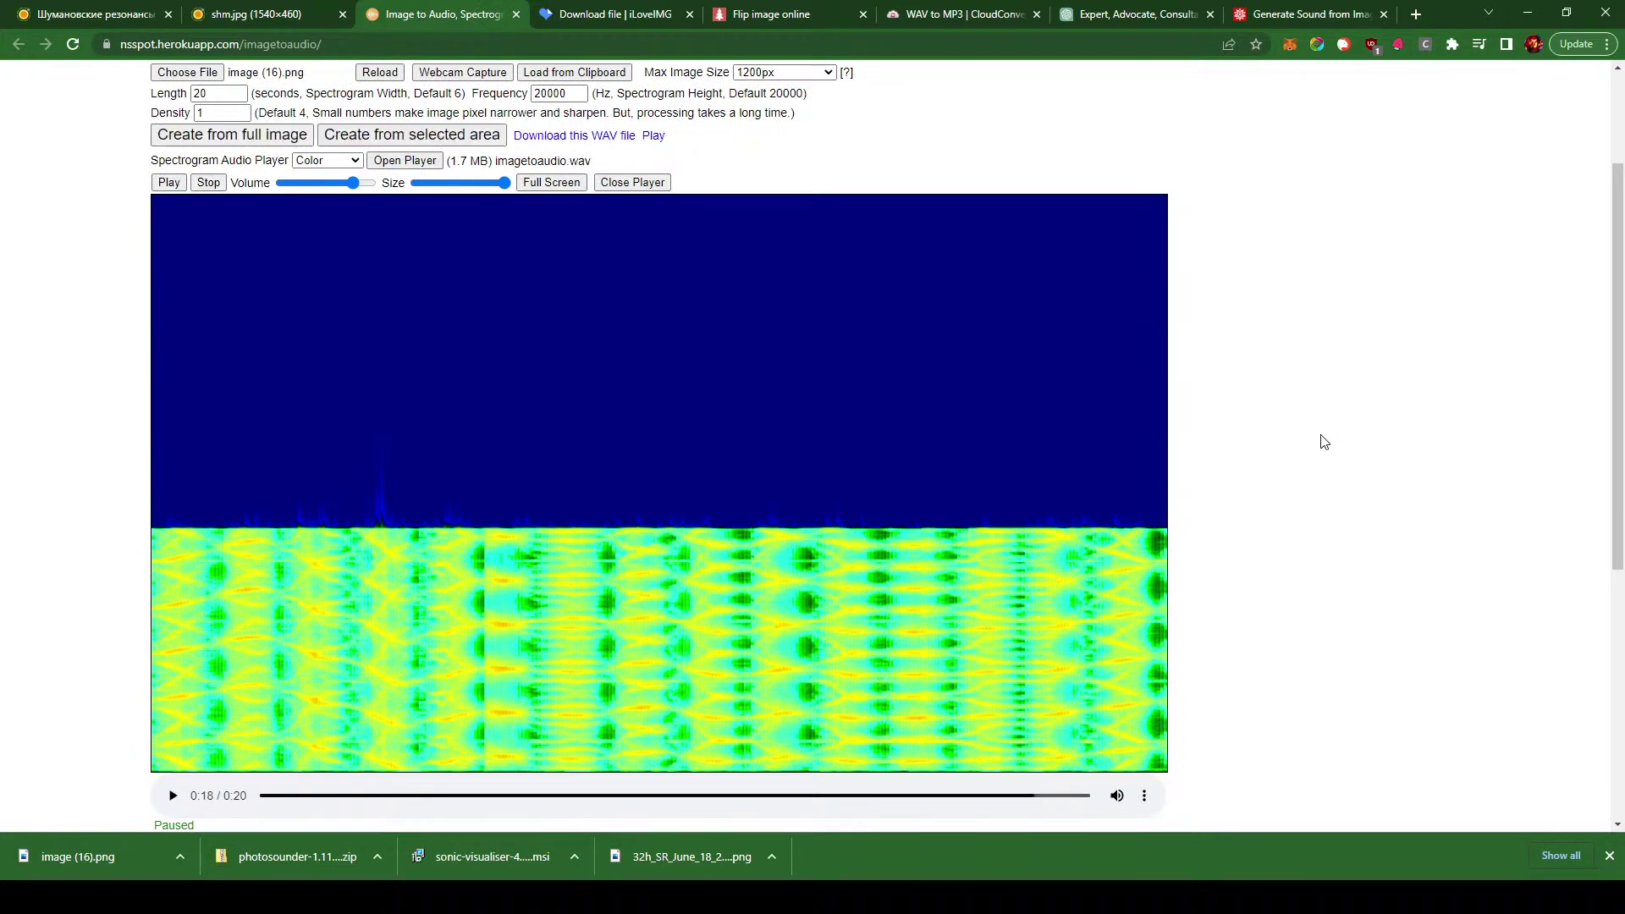
left_click(664, 136)
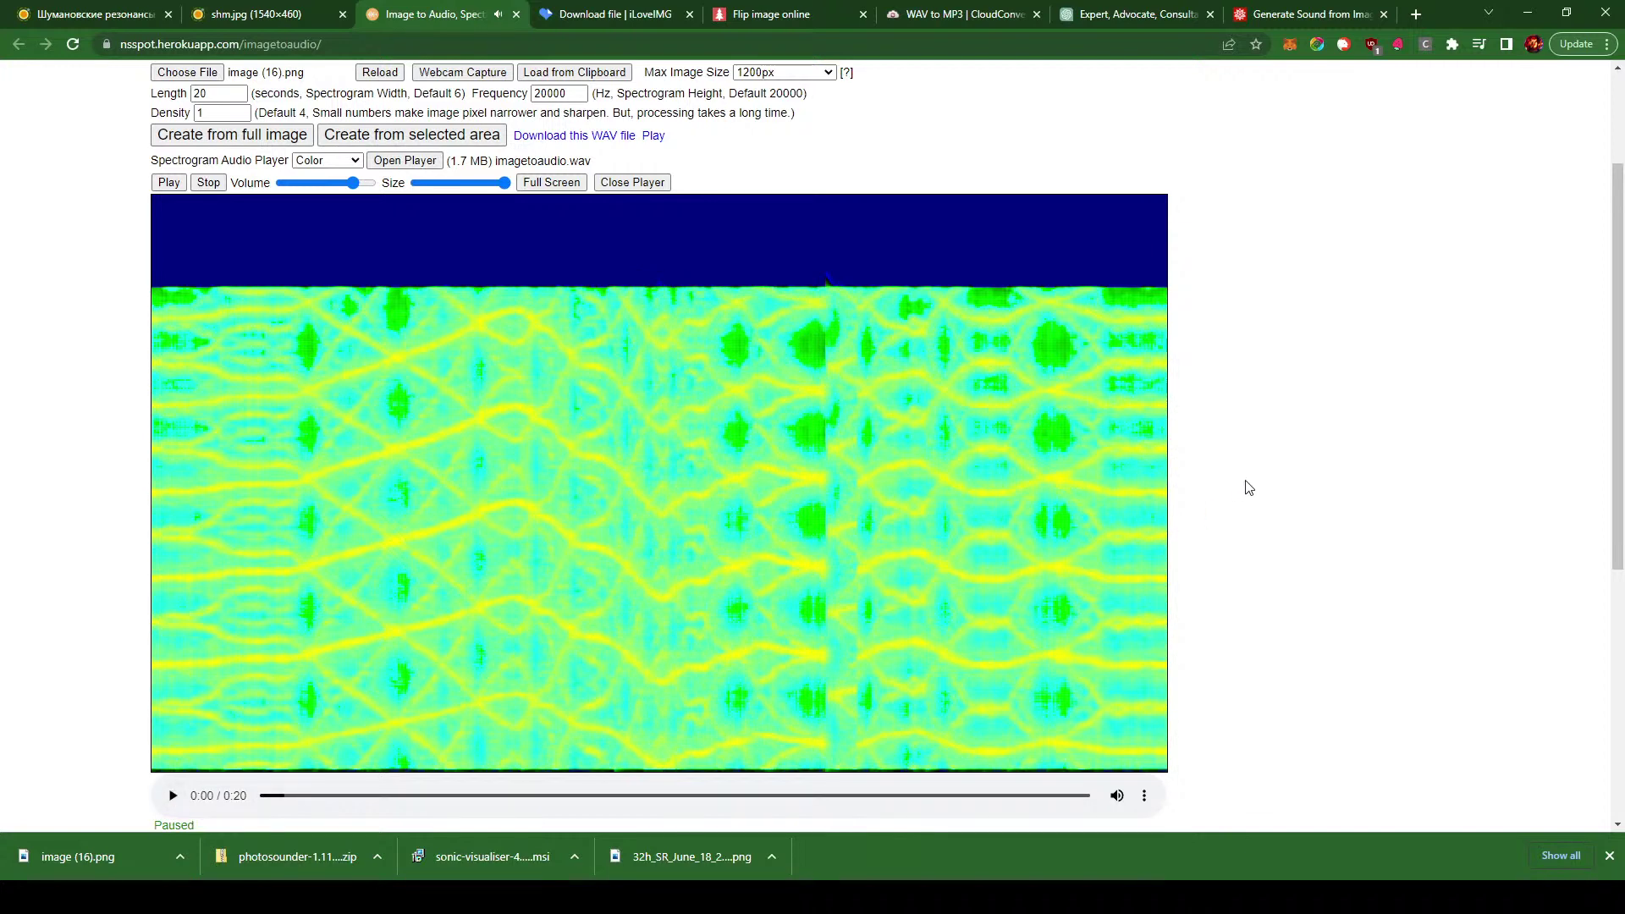
- Shrink the selection to roughly the upper quarter of the image and create audio from it
scroll(1215, 489, "down", 5)
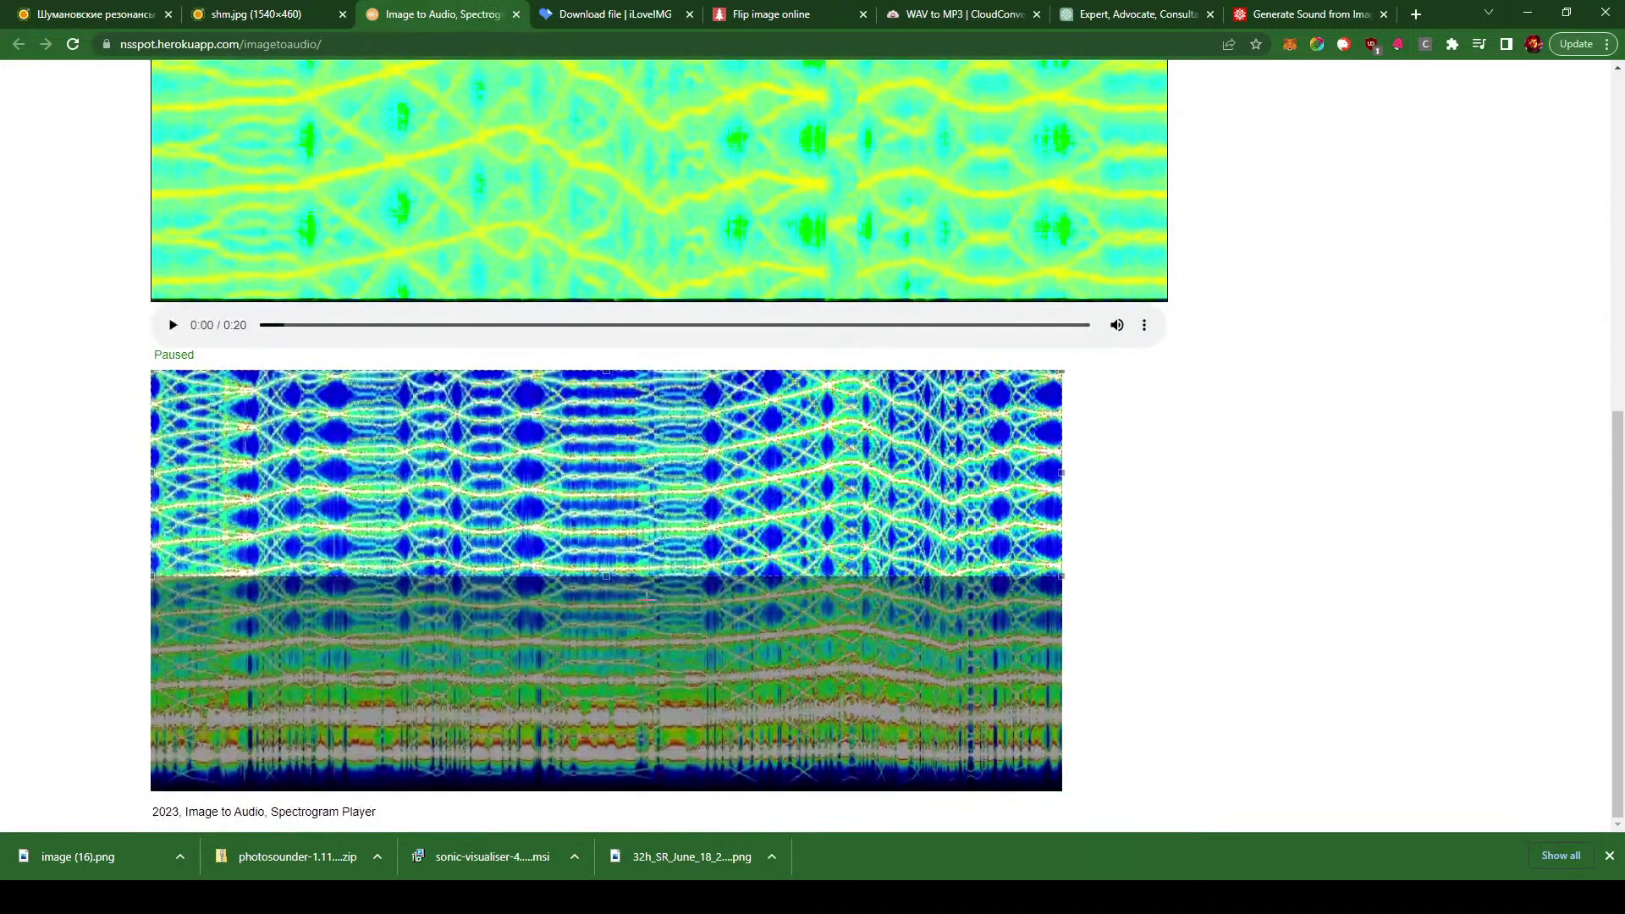
left_click_drag(605, 578, 596, 482)
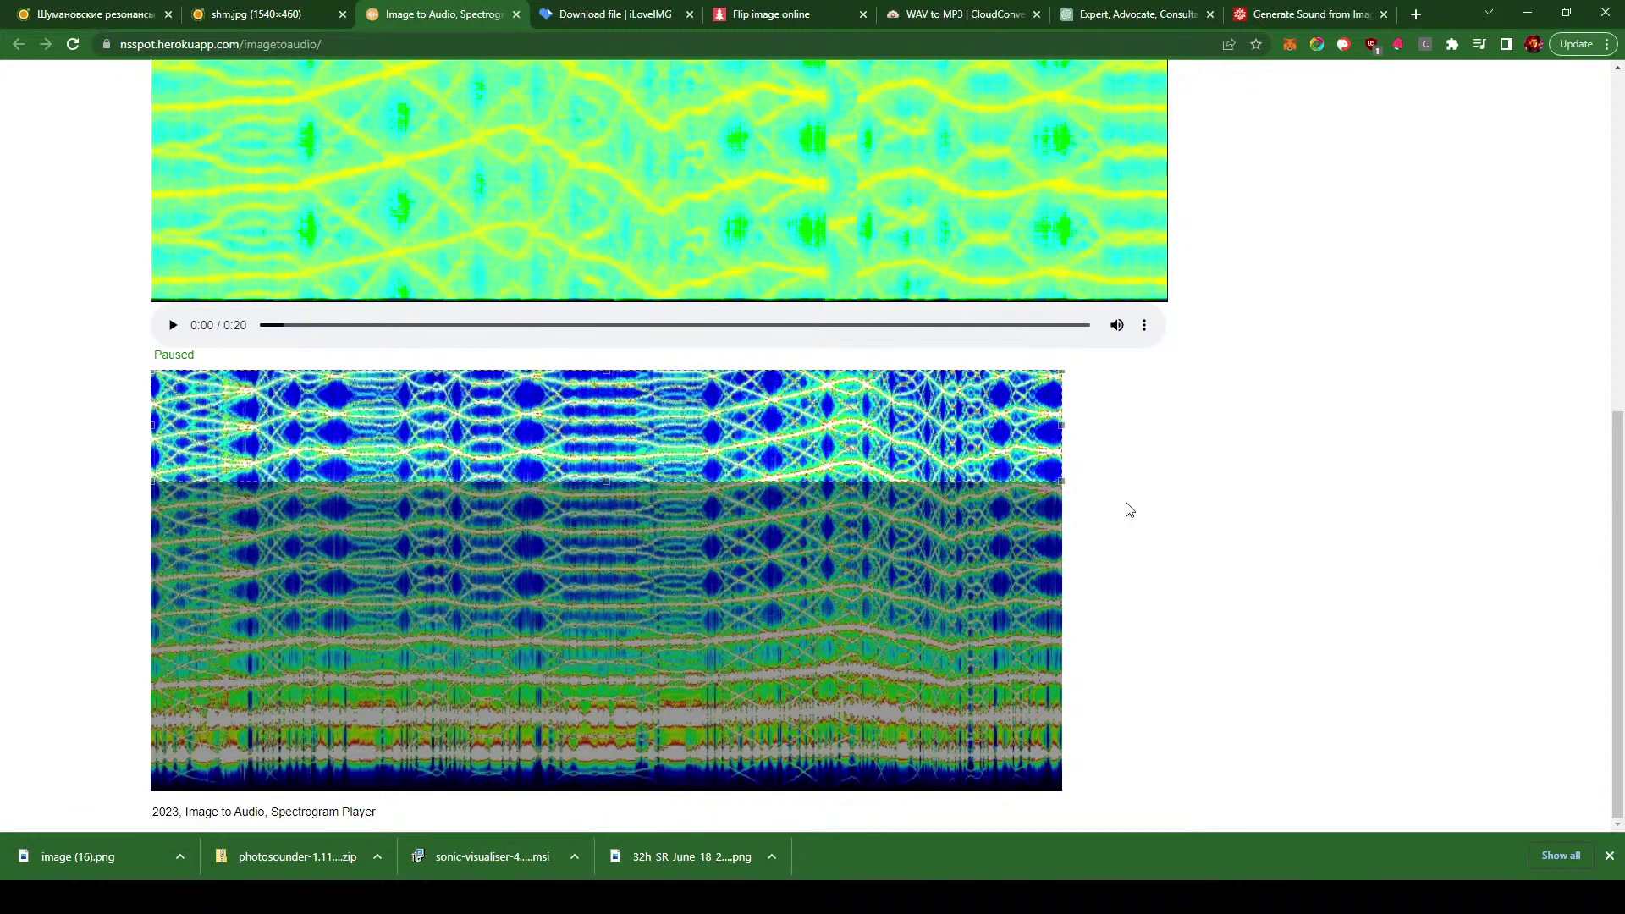
scroll(1130, 508, "up", 6)
left_click(461, 171)
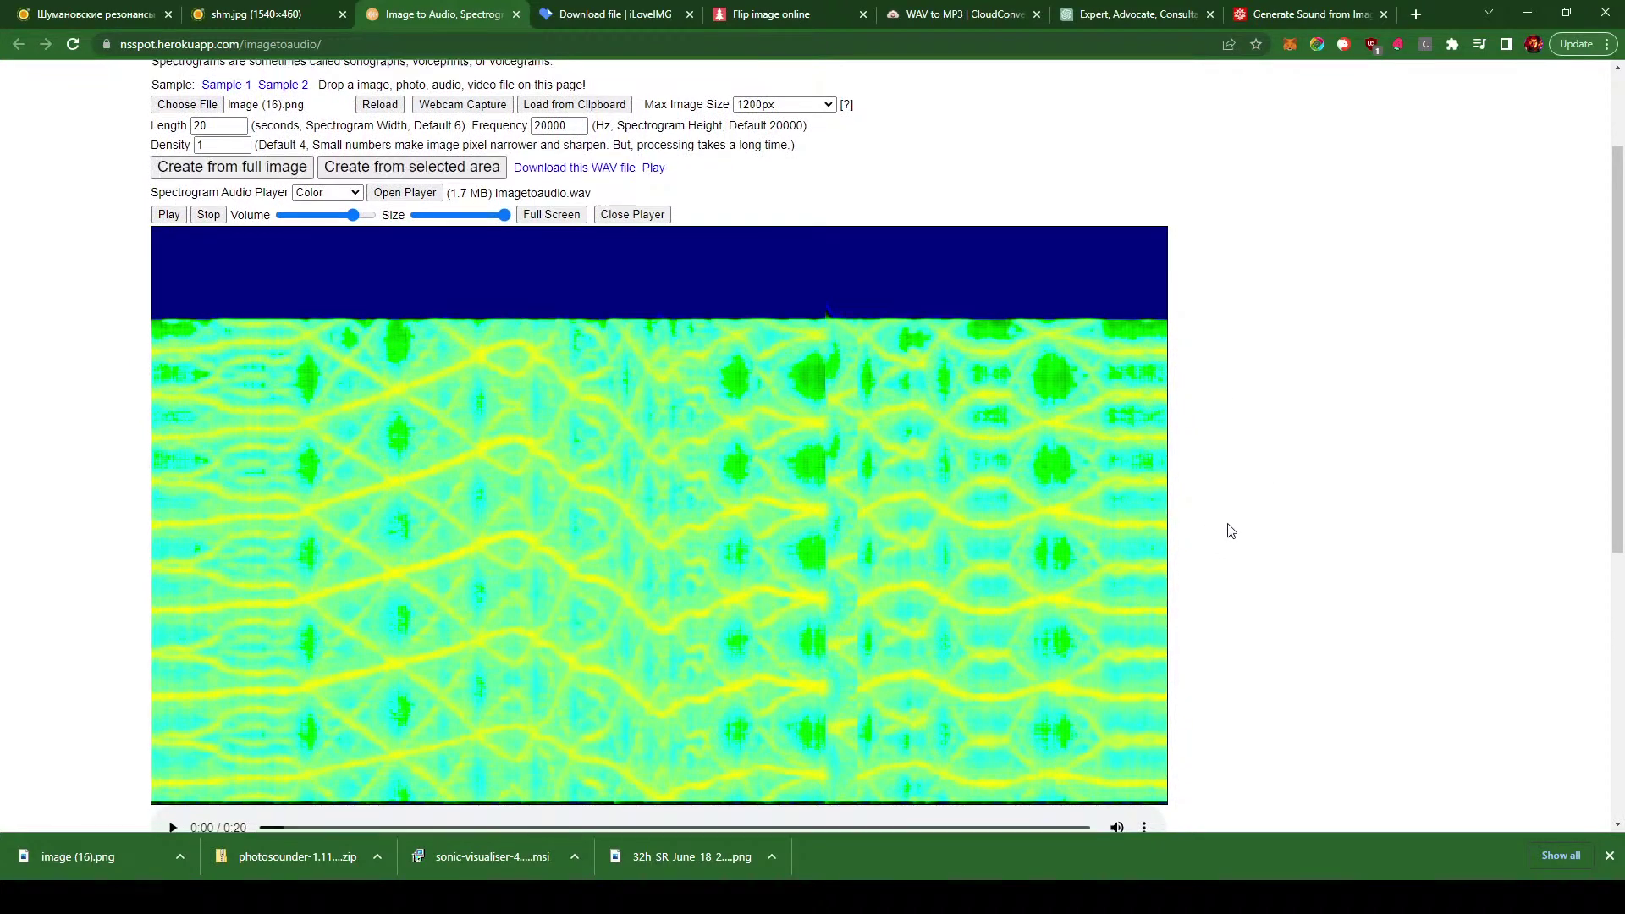
- Play the new audio and compare its spectrogram with the selected band of the source image
scroll(1228, 530, "down", 3)
scroll(1228, 530, "up", 3)
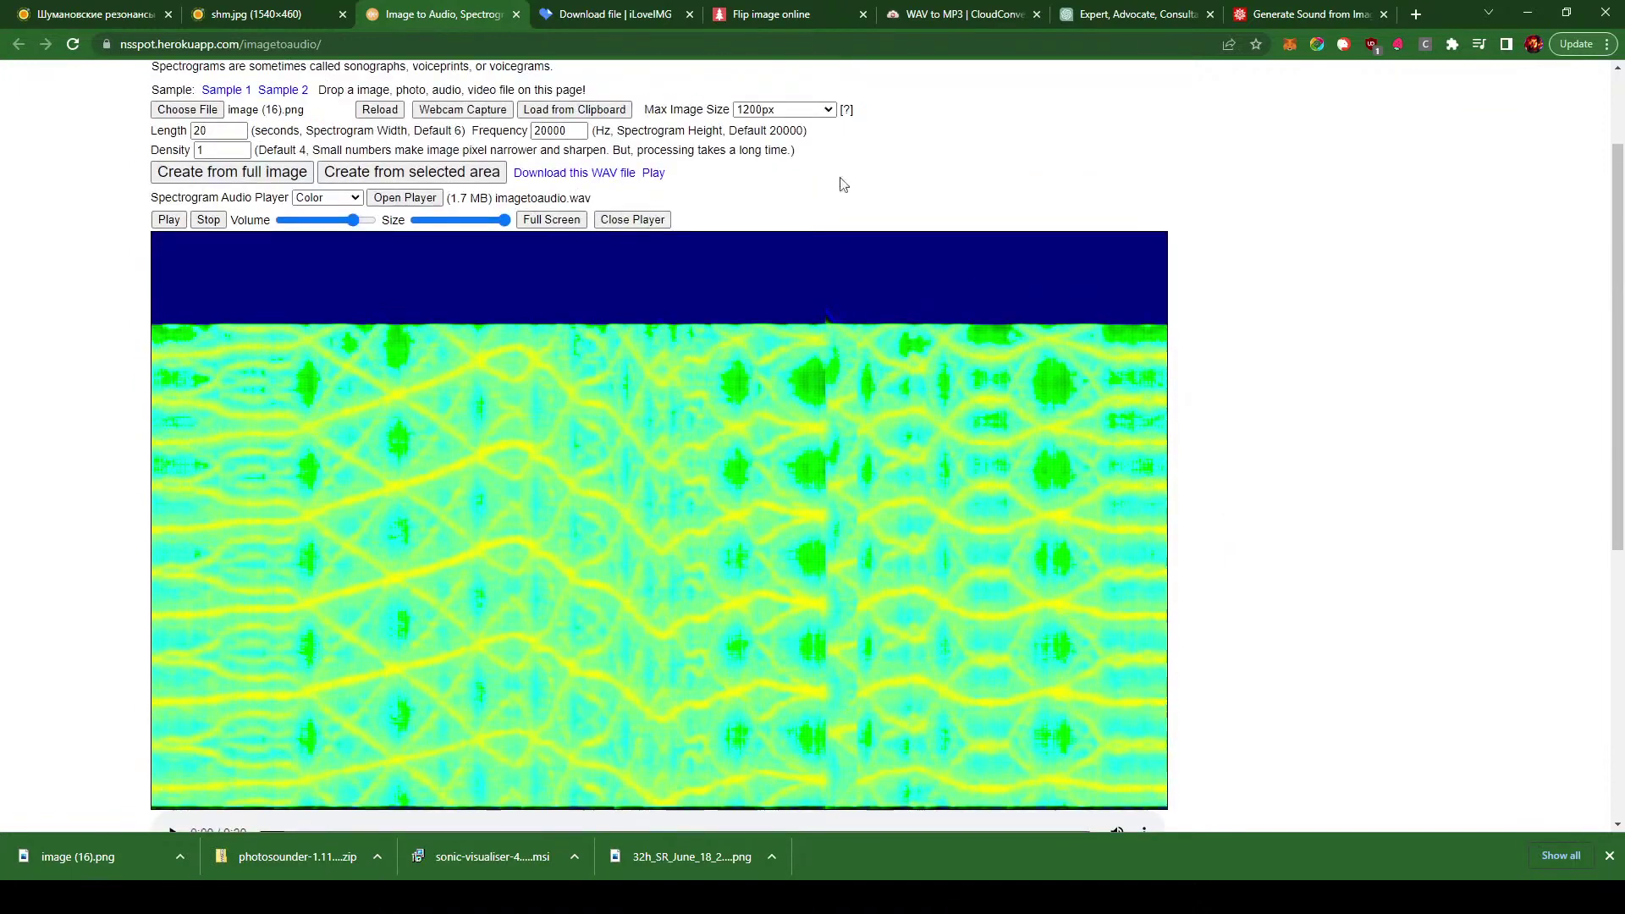
left_click(654, 174)
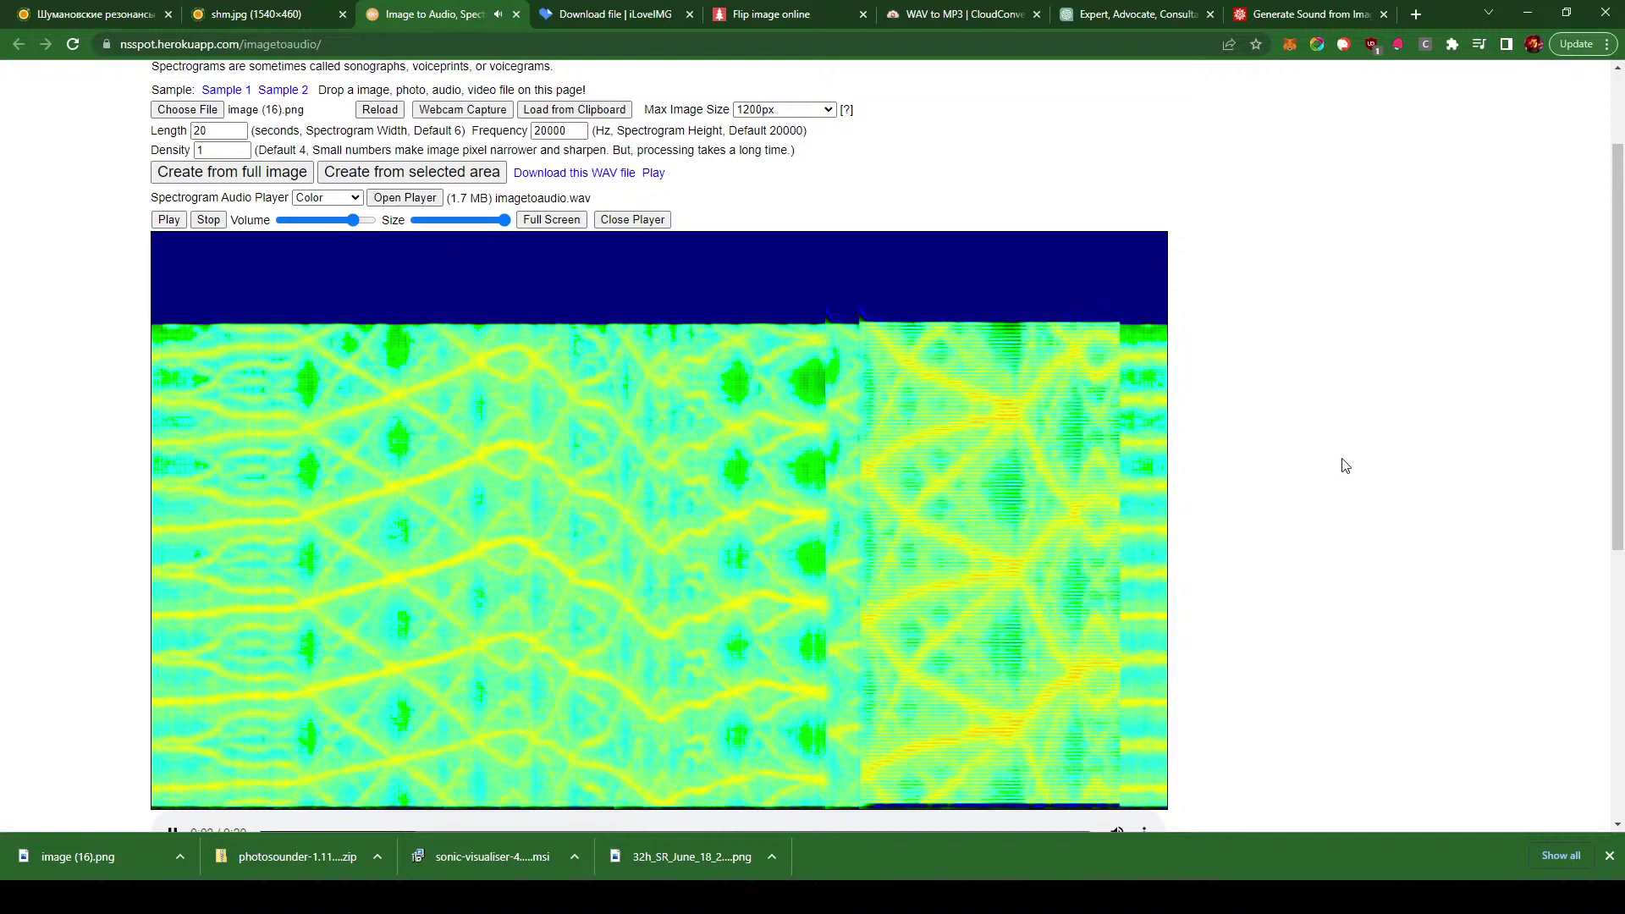
scroll(1346, 465, "down", 4)
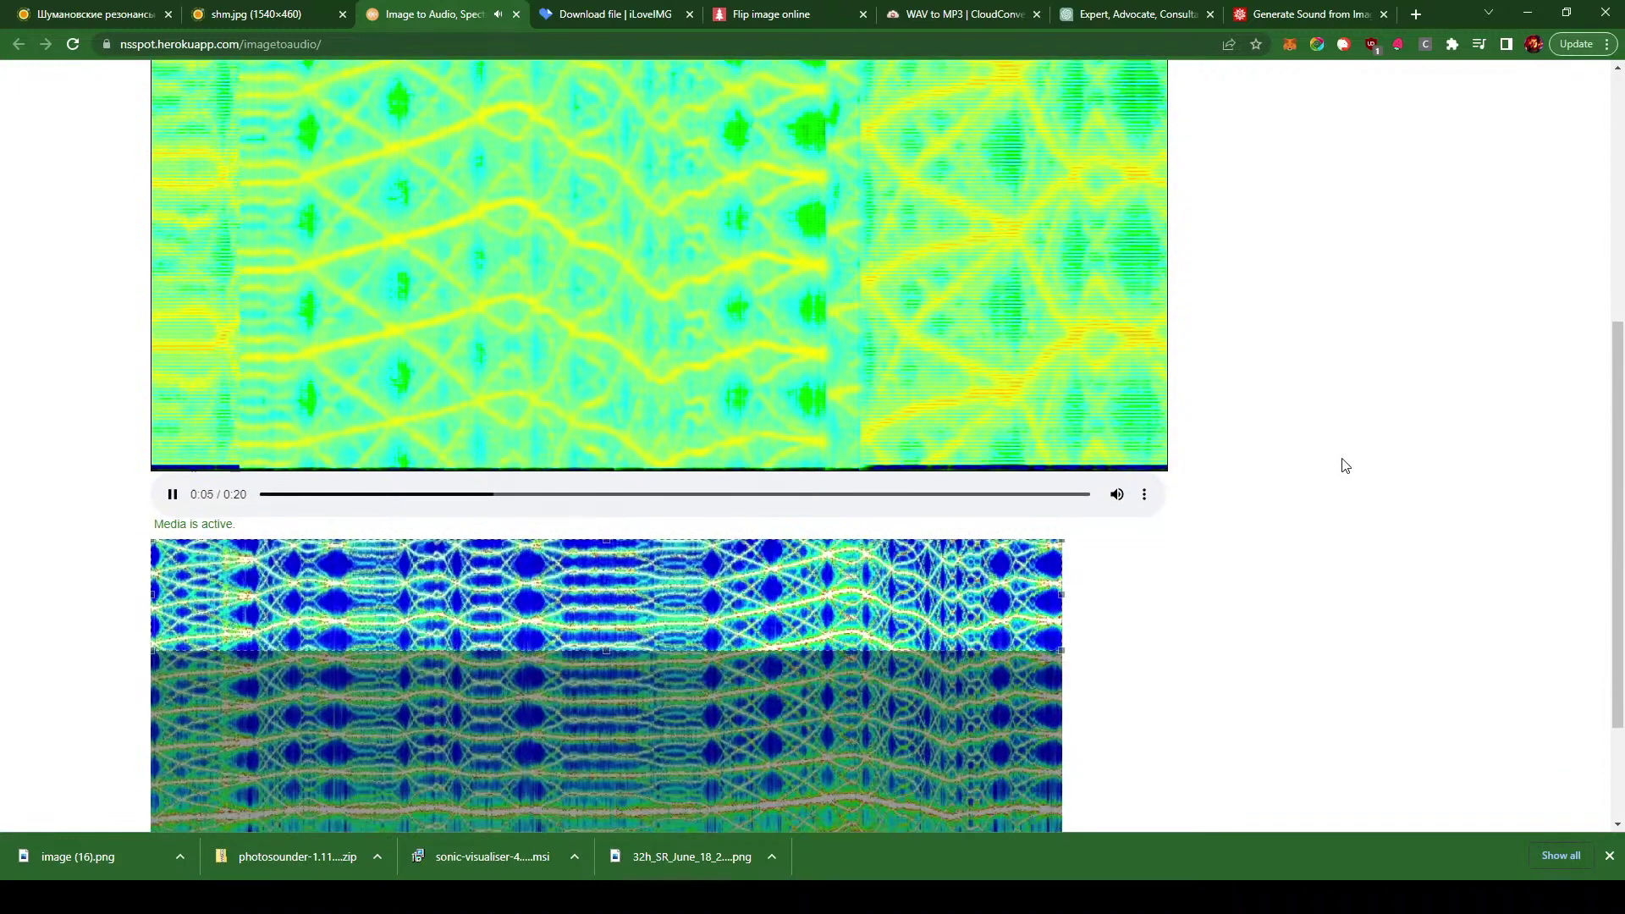
scroll(1346, 466, "up", 2)
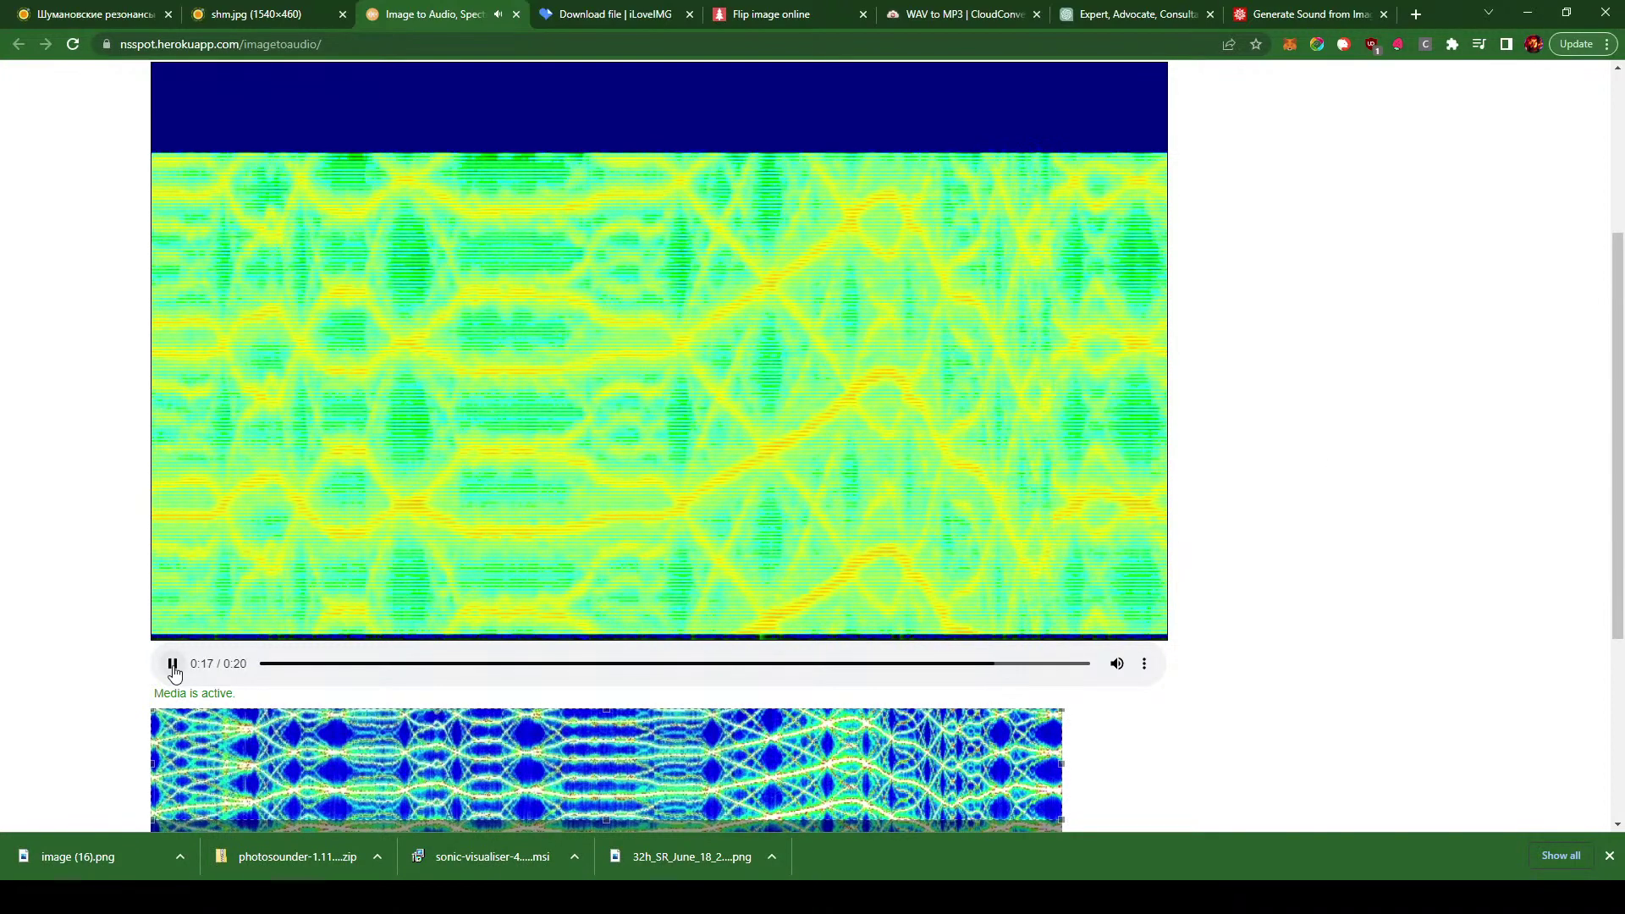
- Set the length to 10 seconds, recreate the audio from the selected area and listen to it
scroll(97, 650, "up", 3)
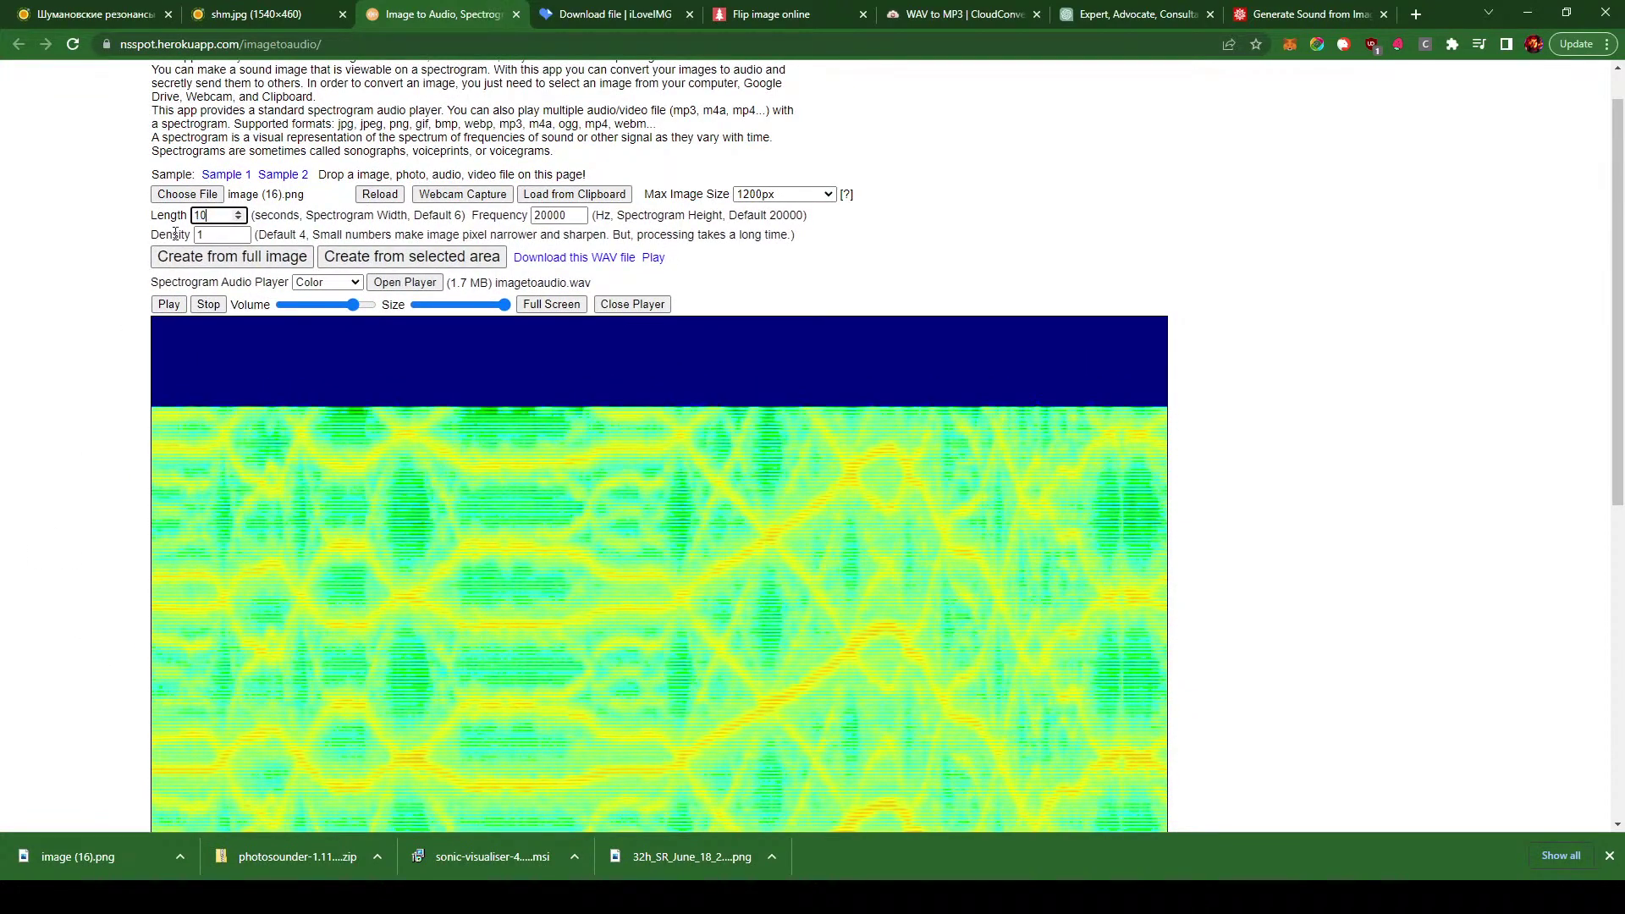
left_click(398, 258)
left_click(653, 263)
scroll(1368, 388, "down", 2)
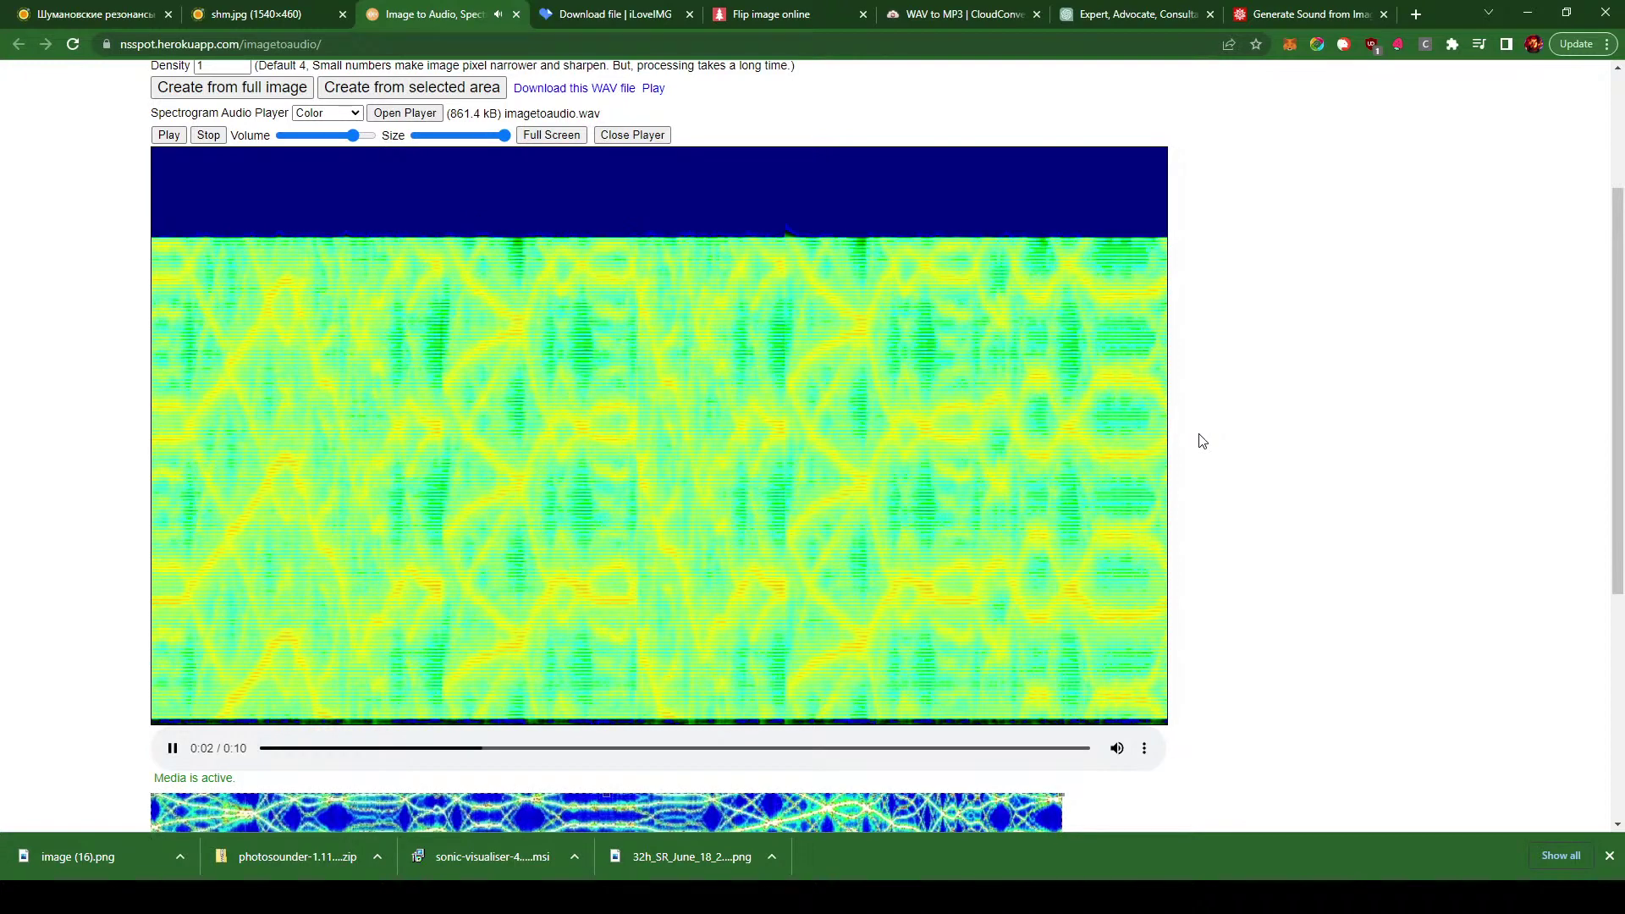
left_click(172, 748)
- Shorten the length to 5 seconds, recreate the audio from the selected area and play it before pausing
scroll(82, 547, "up", 3)
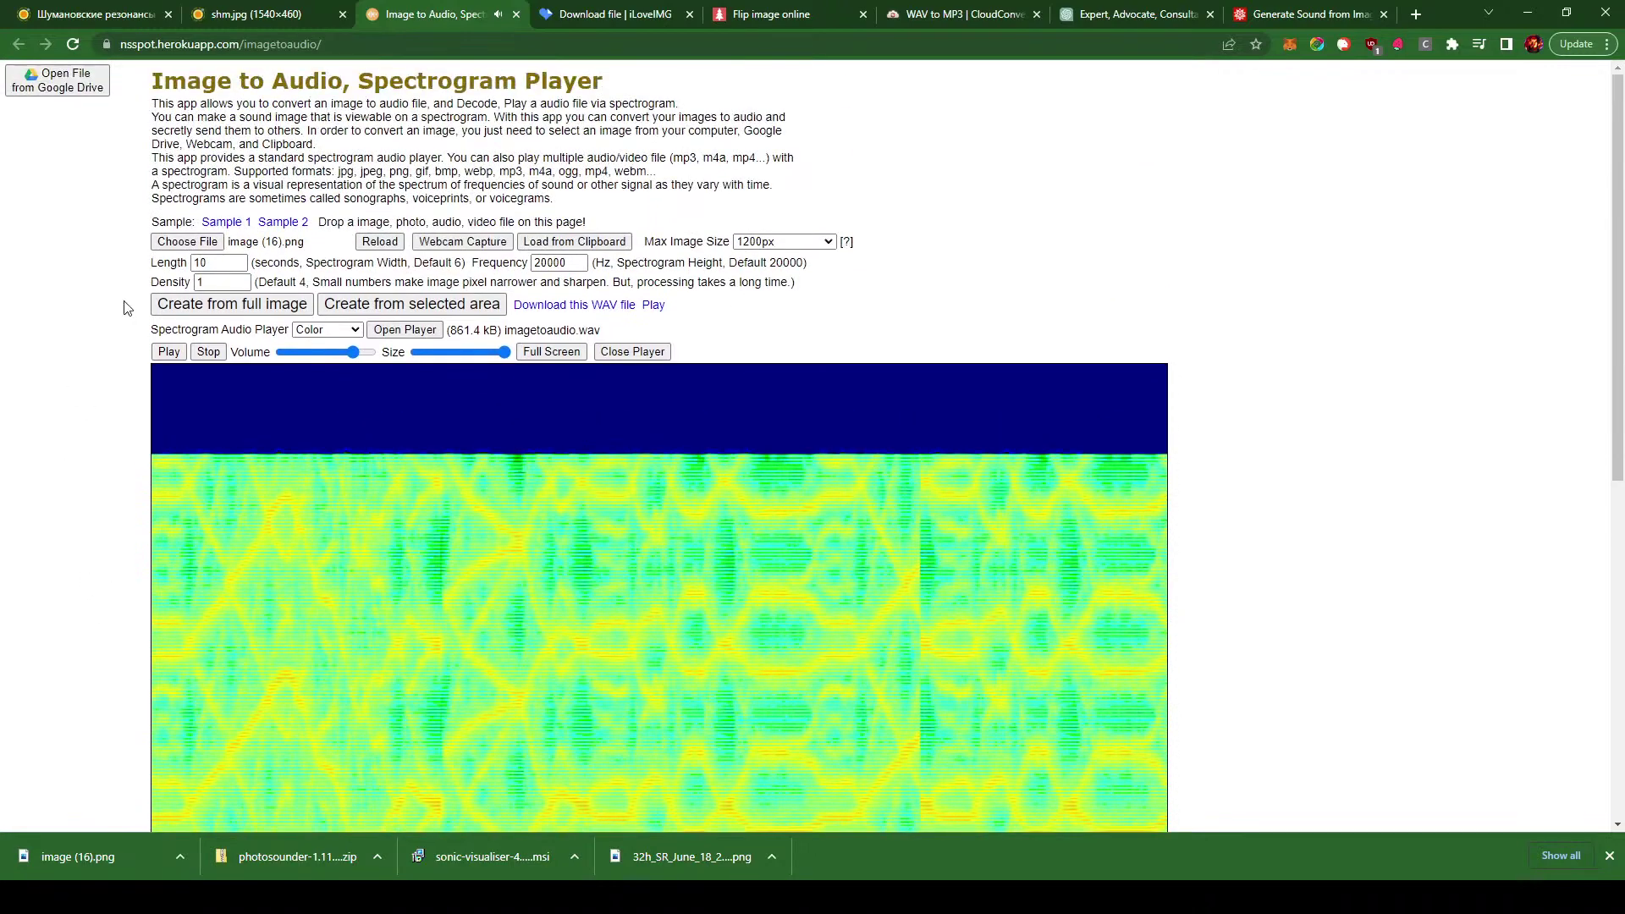
left_click(204, 263)
type("5")
left_click(465, 305)
left_click(462, 311)
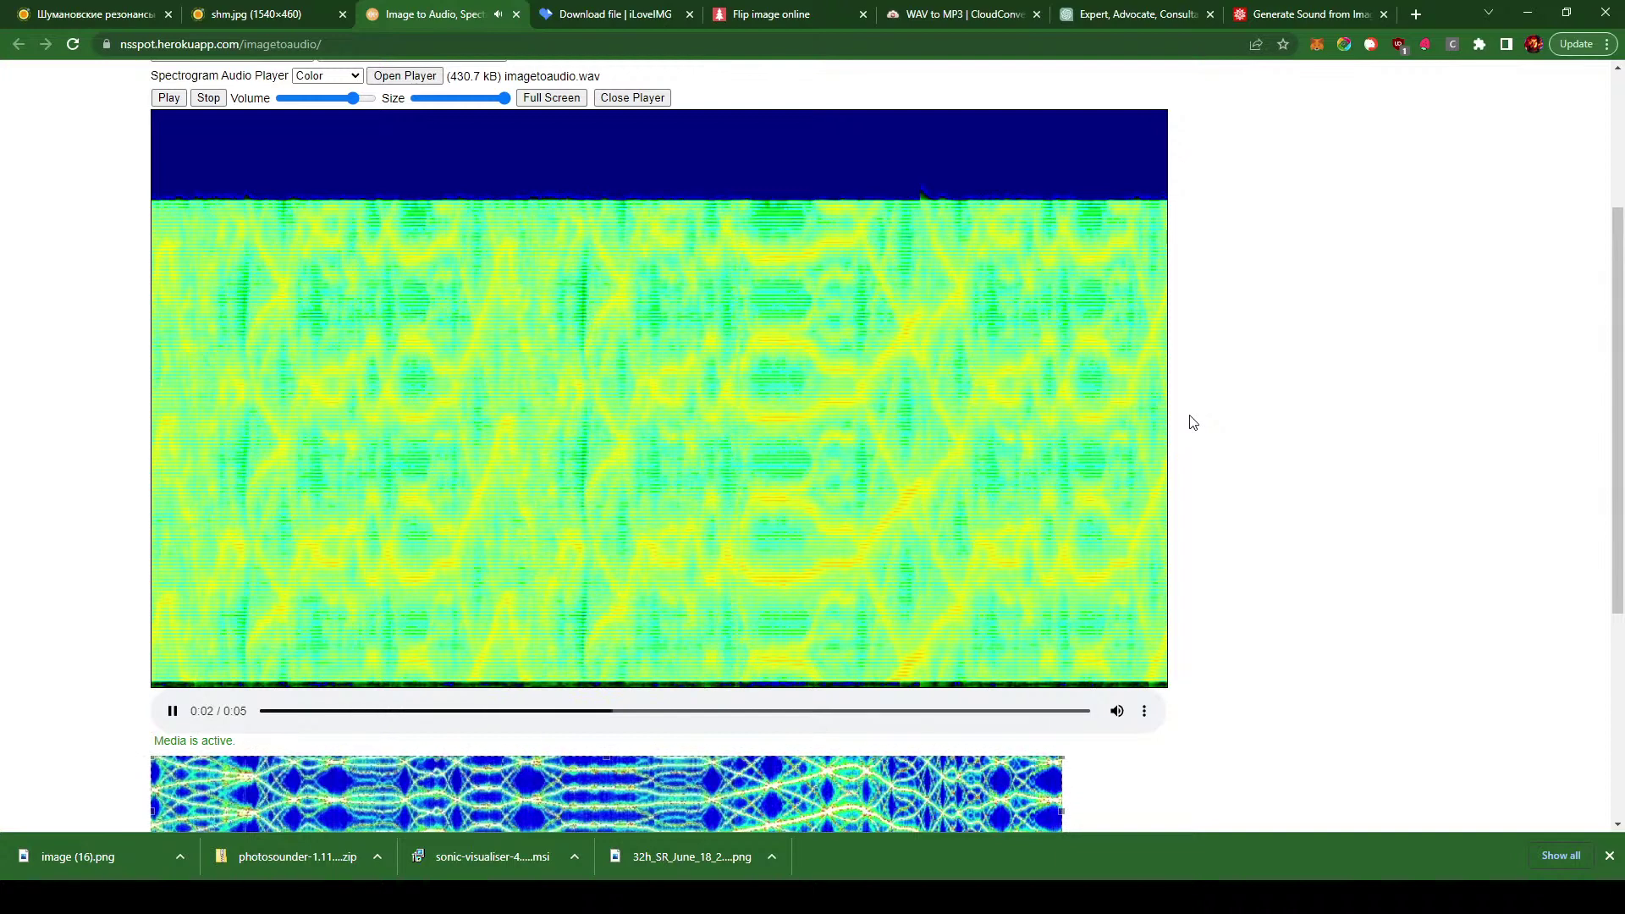
scroll(1193, 423, "up", 1)
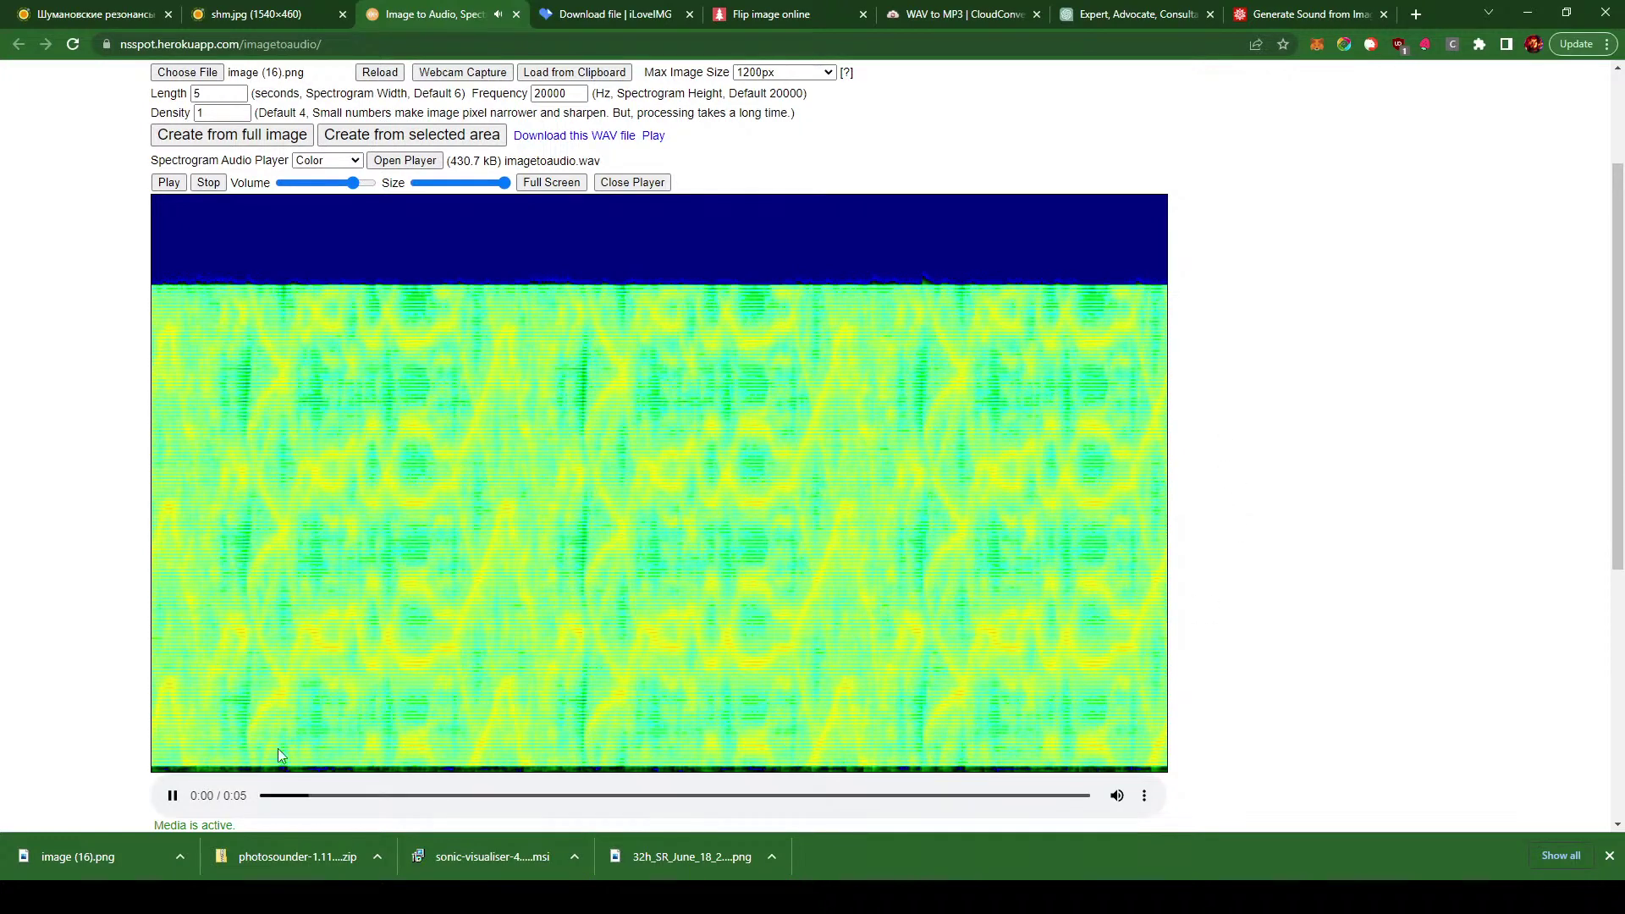
left_click(172, 797)
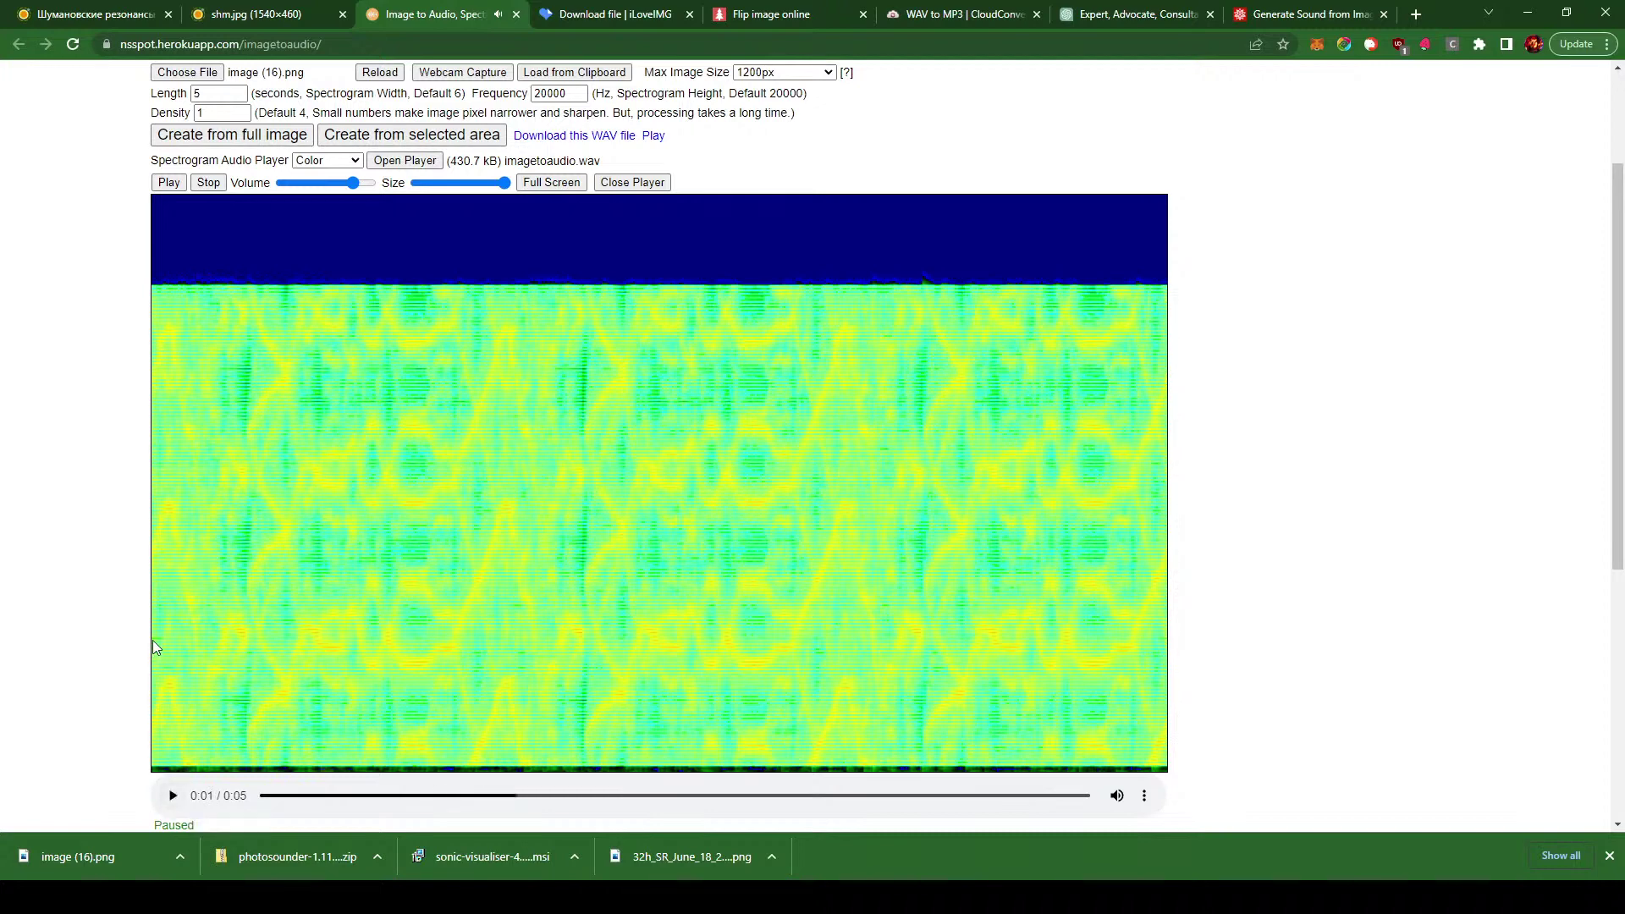
- Recreate the audio at a length of 10 seconds and narrow the image selection to a thin strip along its upper edge
double_click(214, 93)
left_click(434, 138)
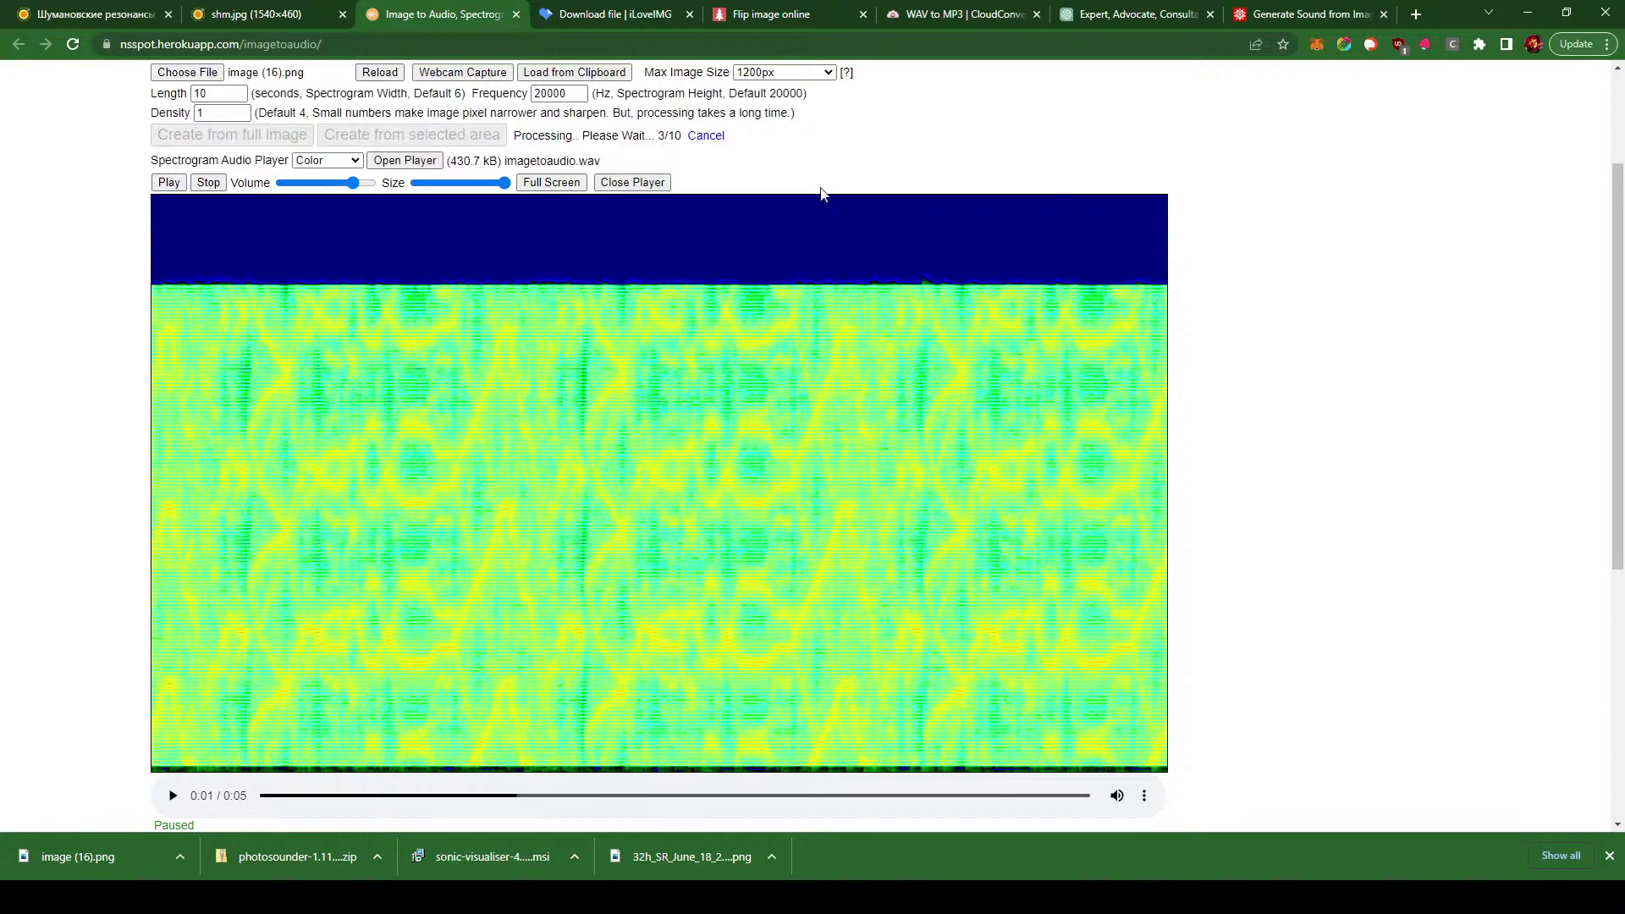
scroll(1197, 461, "down", 5)
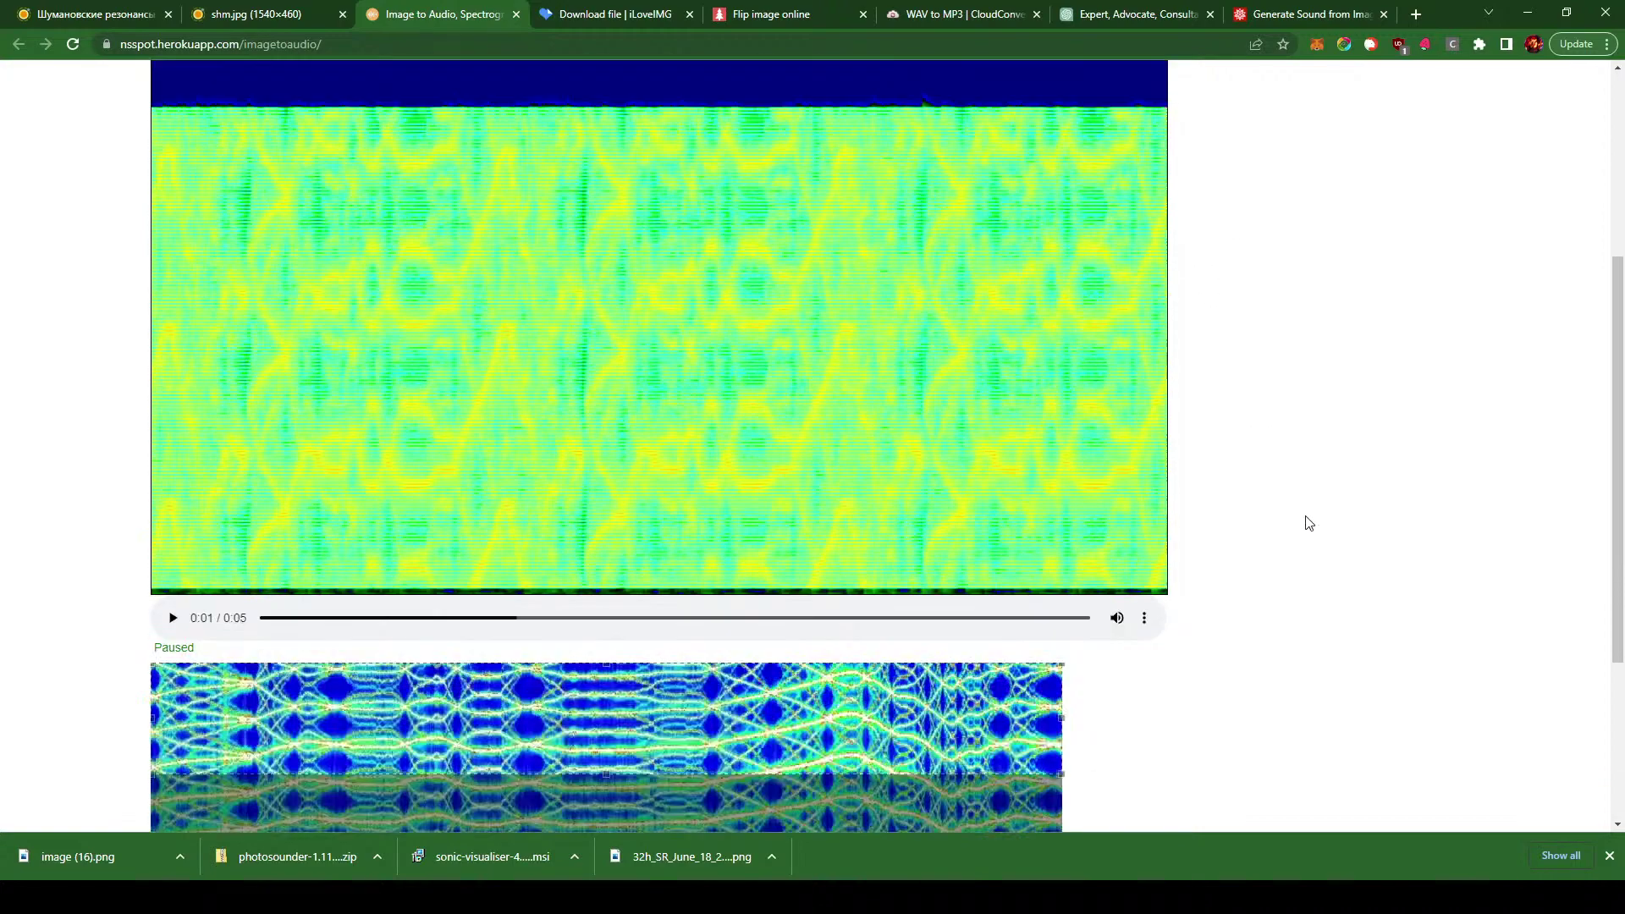
left_click_drag(604, 481, 606, 409)
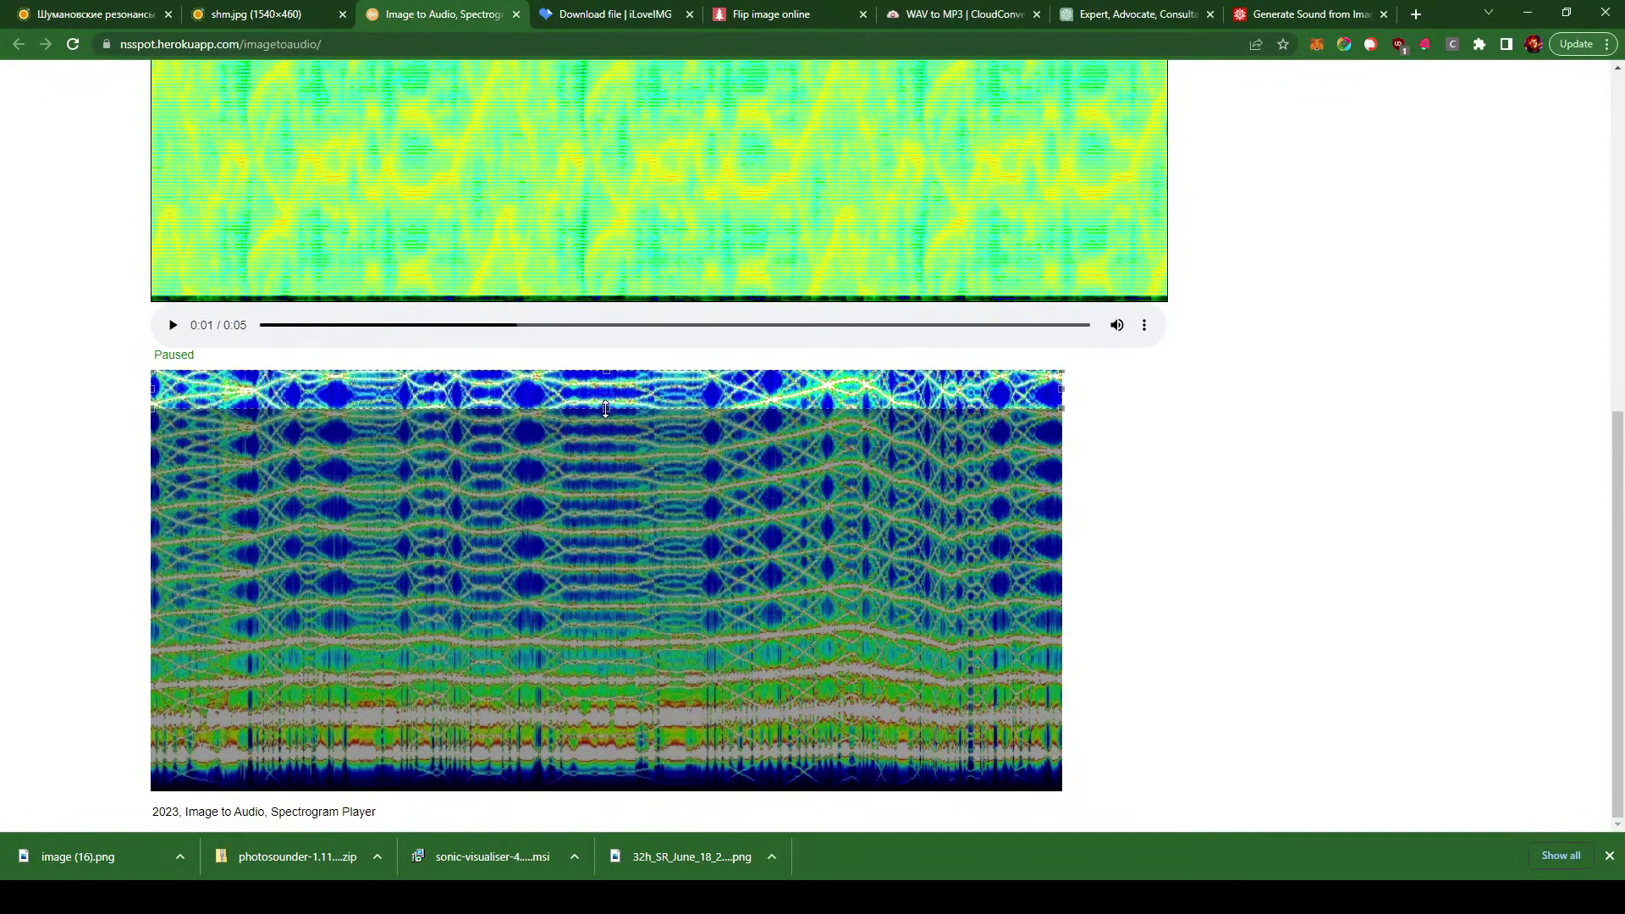
scroll(1278, 570, "up", 5)
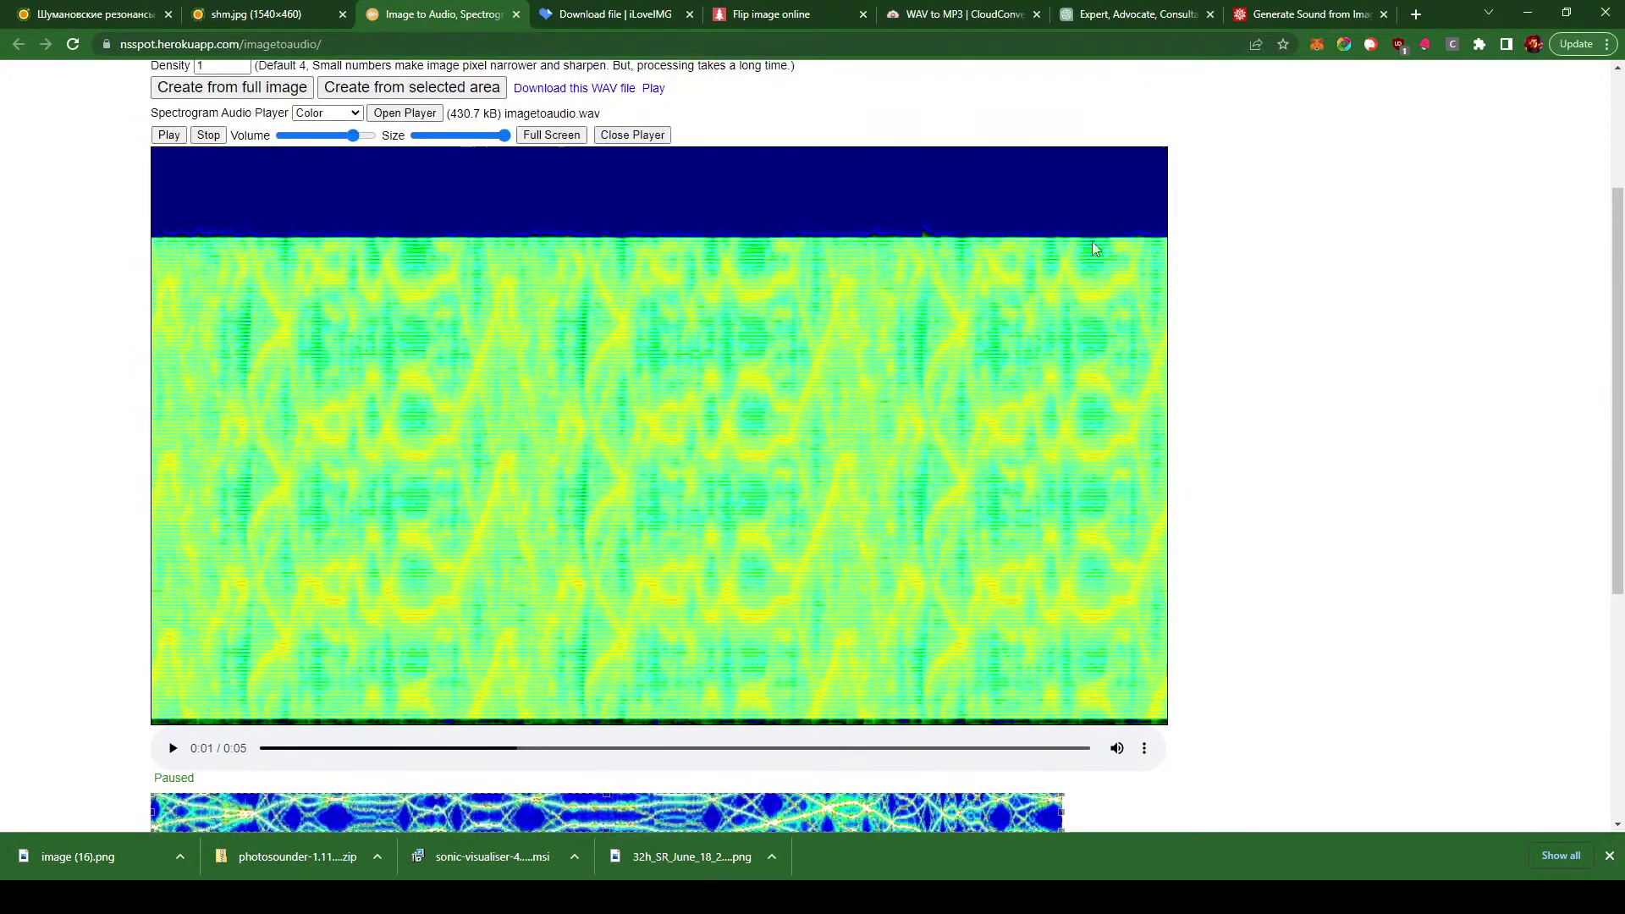
scroll(1296, 272, "up", 1)
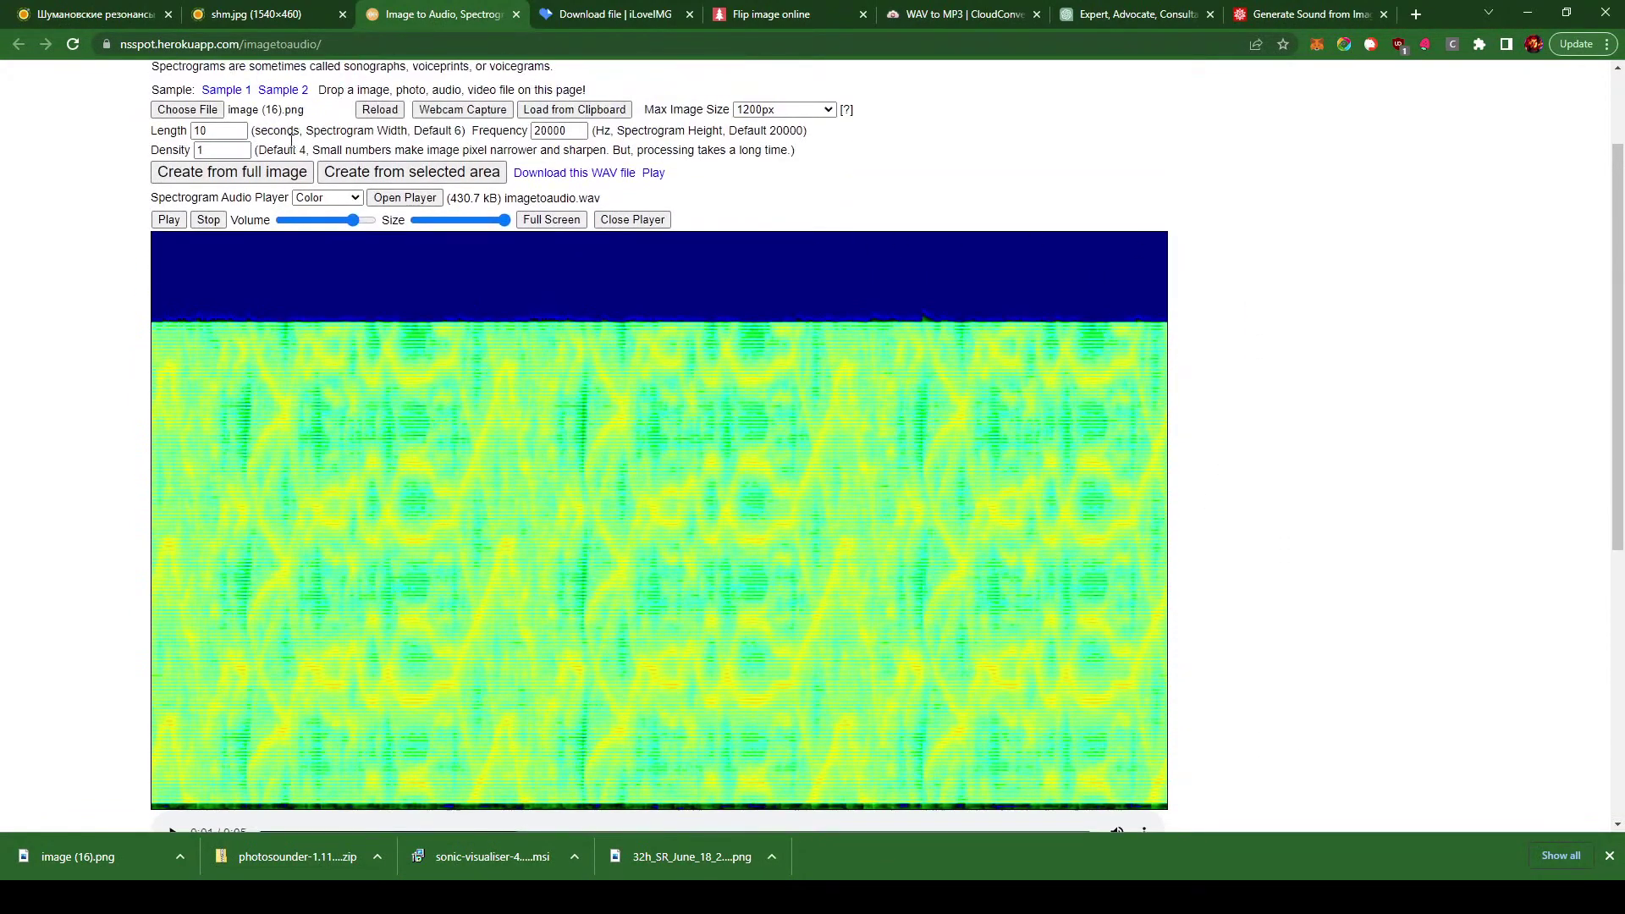
- Set the length to 20 seconds, recreate the audio from the selected strip and listen to it before pausing
left_click_drag(222, 132, 150, 135)
left_click(418, 166)
left_click(654, 173)
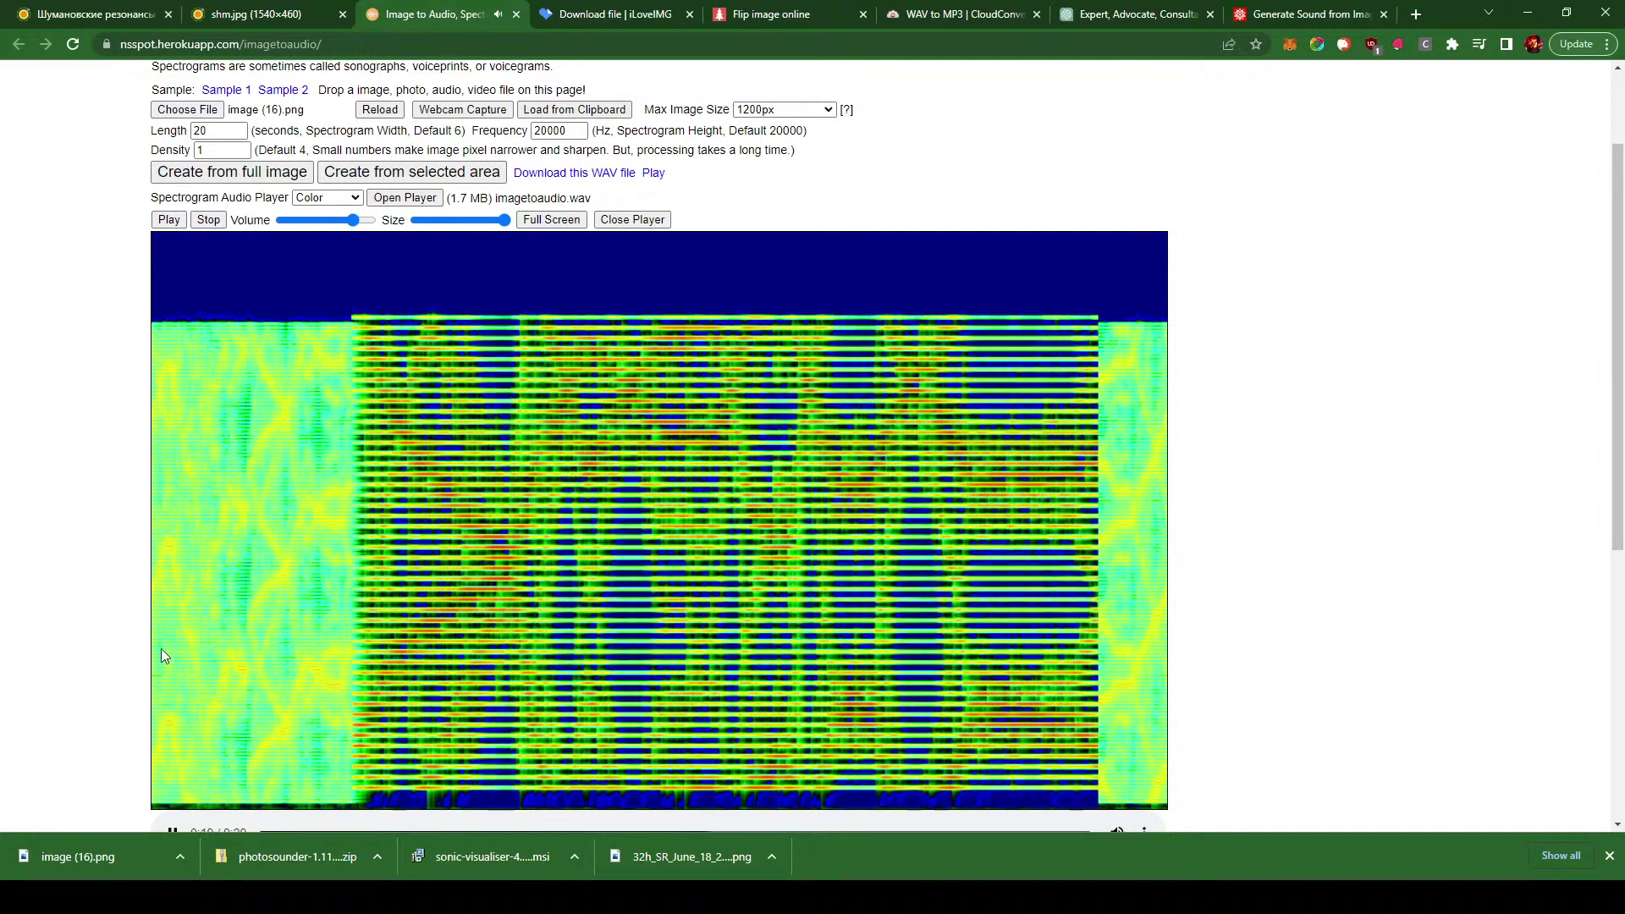
scroll(102, 745, "down", 1)
scroll(102, 745, "down", 1)
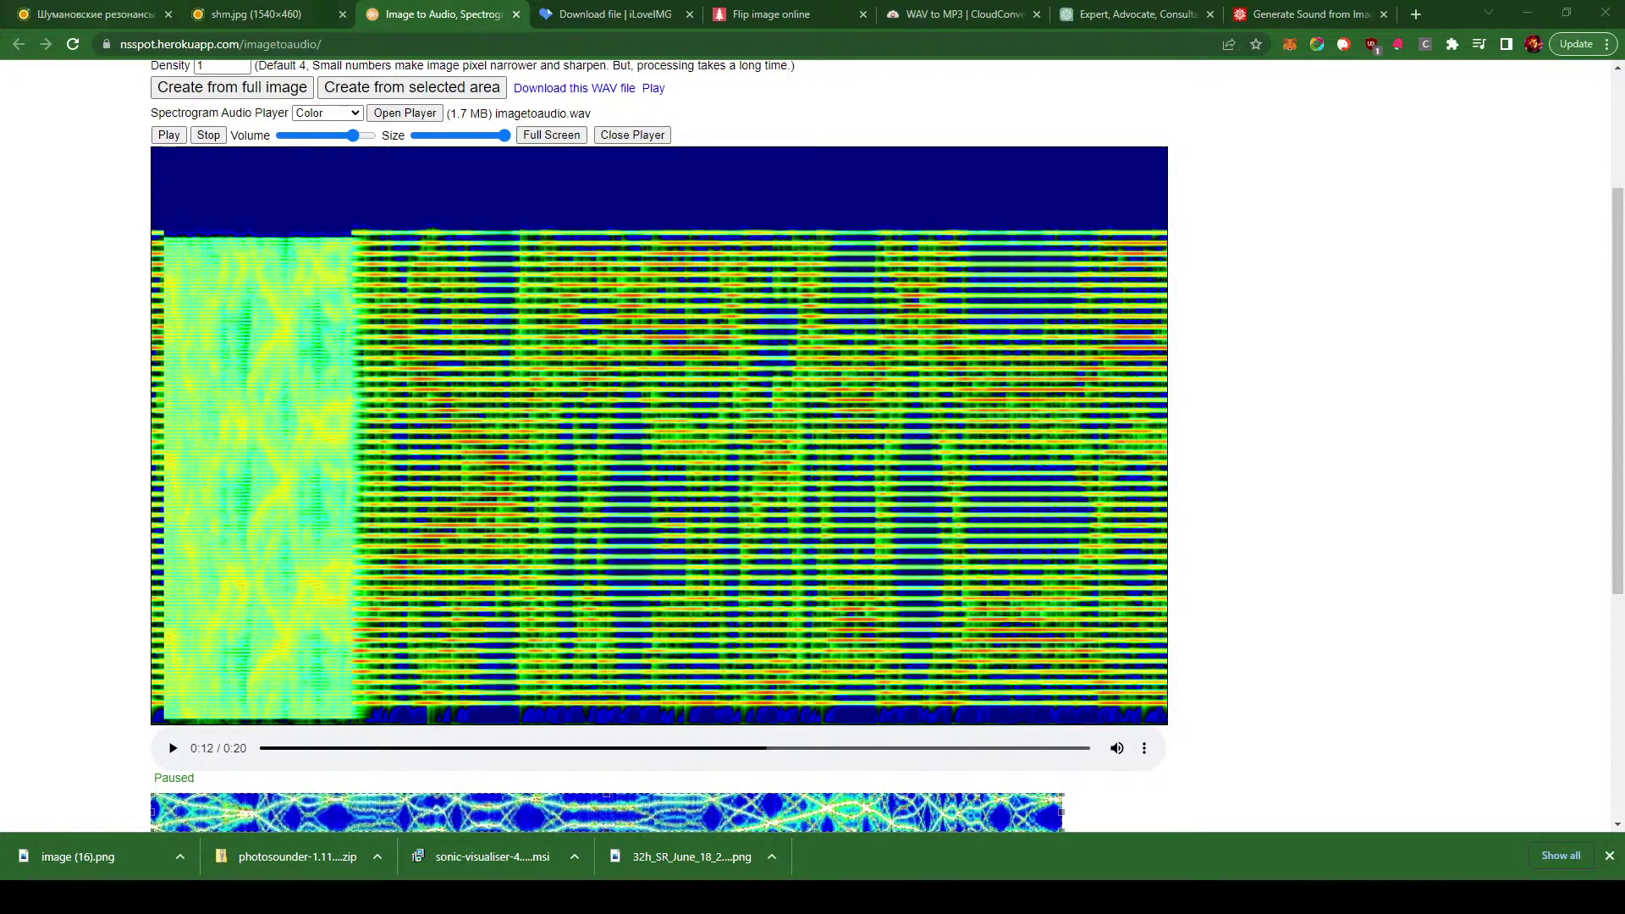
- Check the source Schumann resonances page, and extend the image selection in the audio converter to the chart's full height
left_click(136, 14)
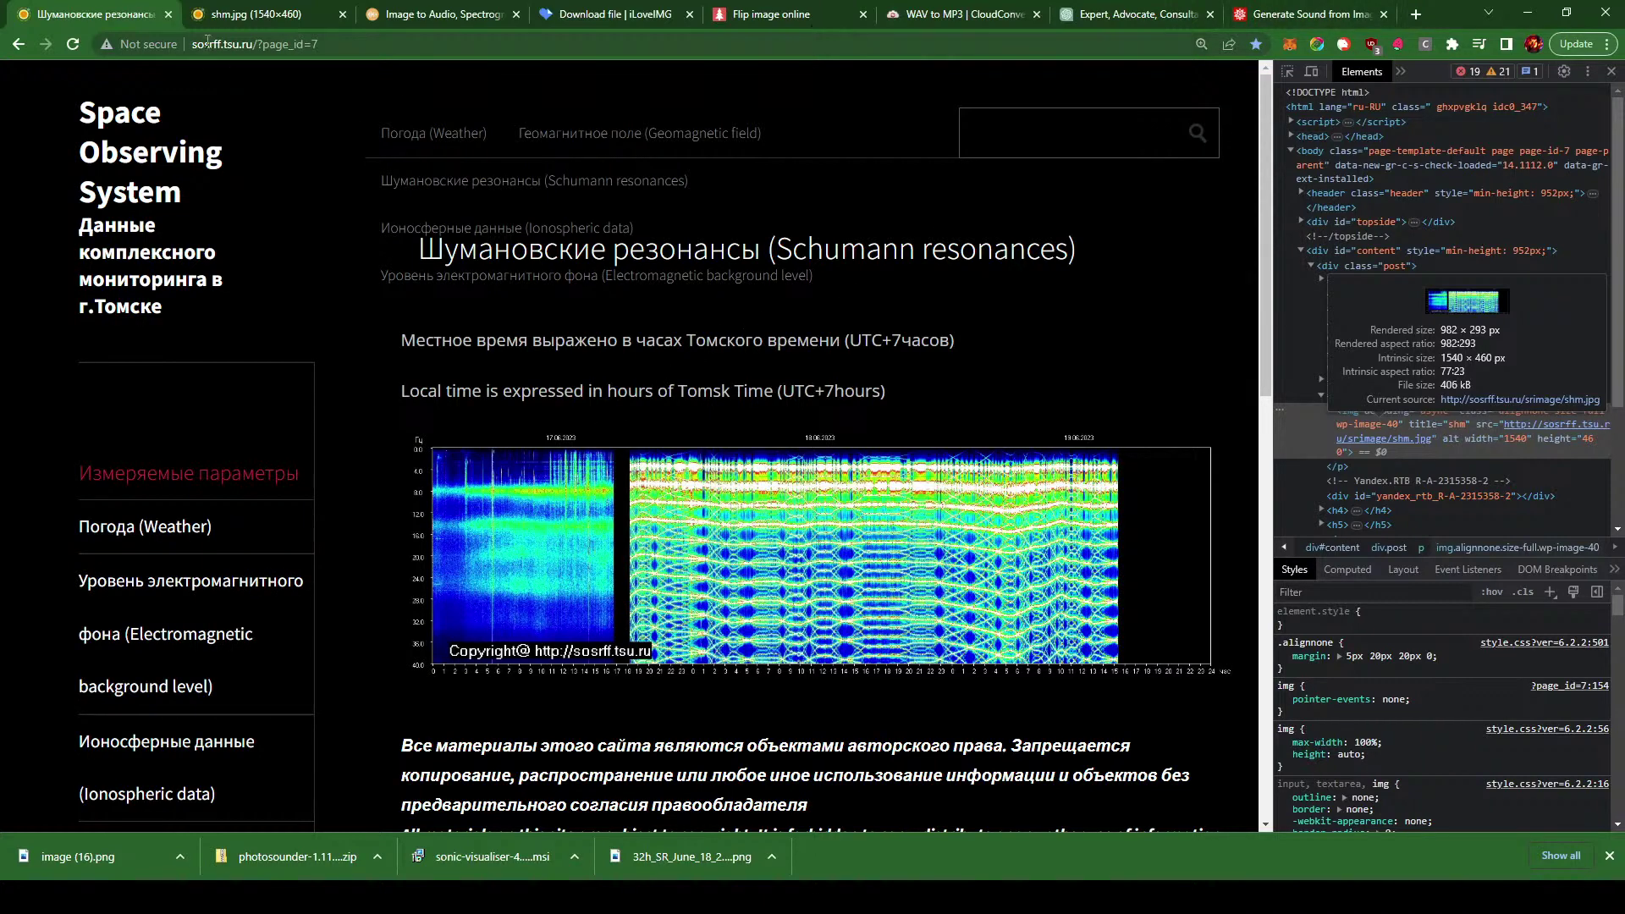
left_click(462, 19)
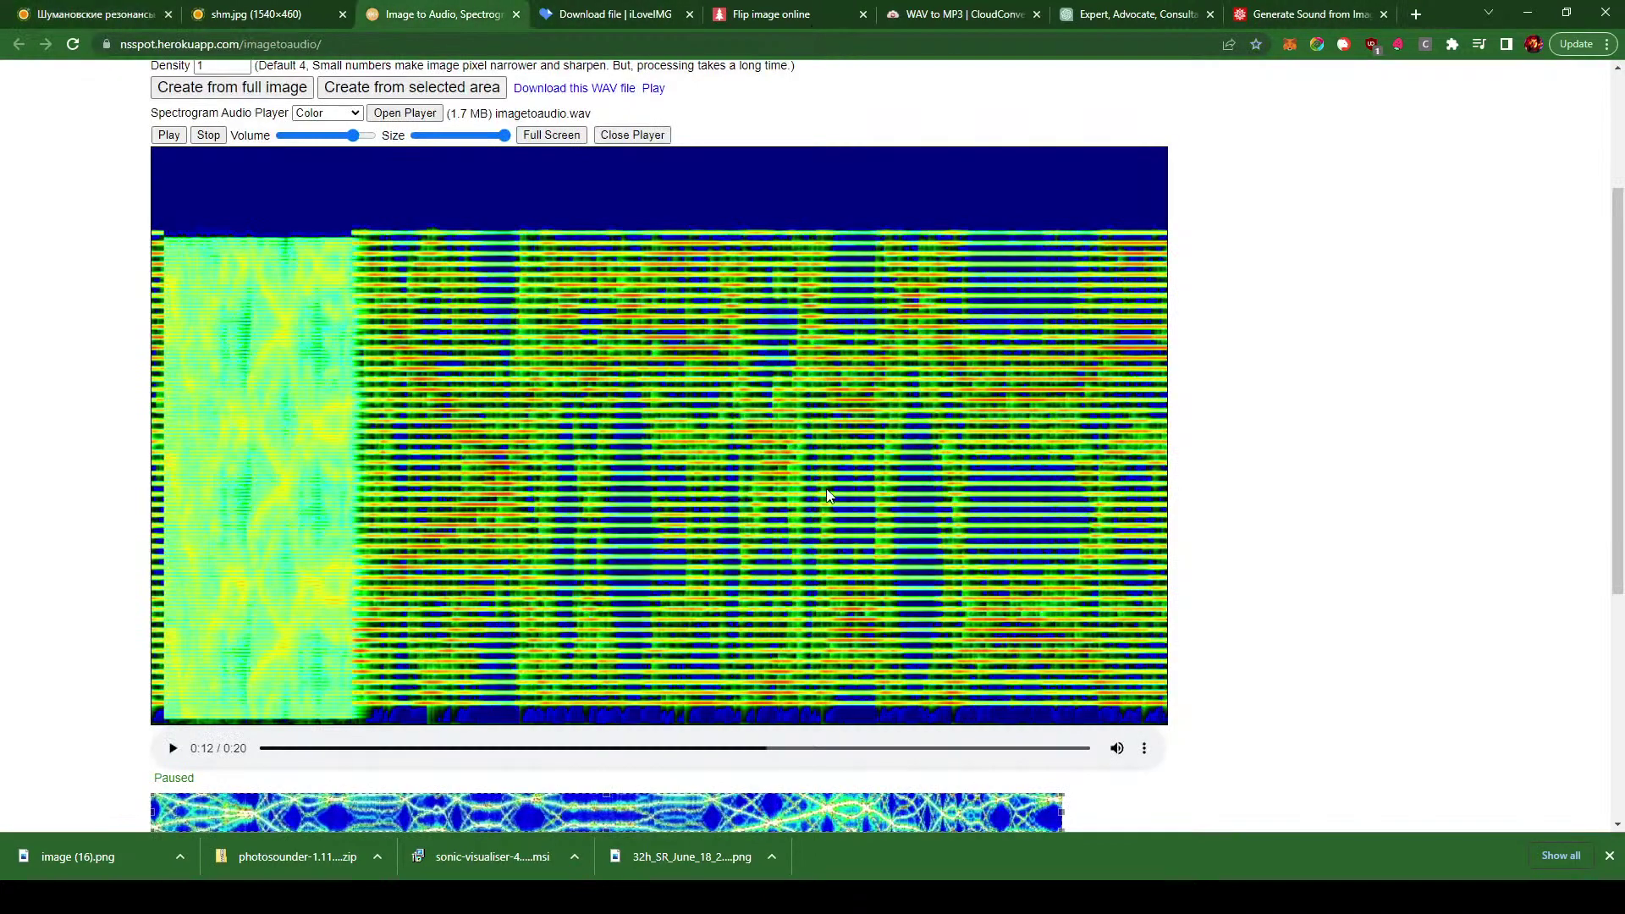
scroll(1027, 466, "down", 5)
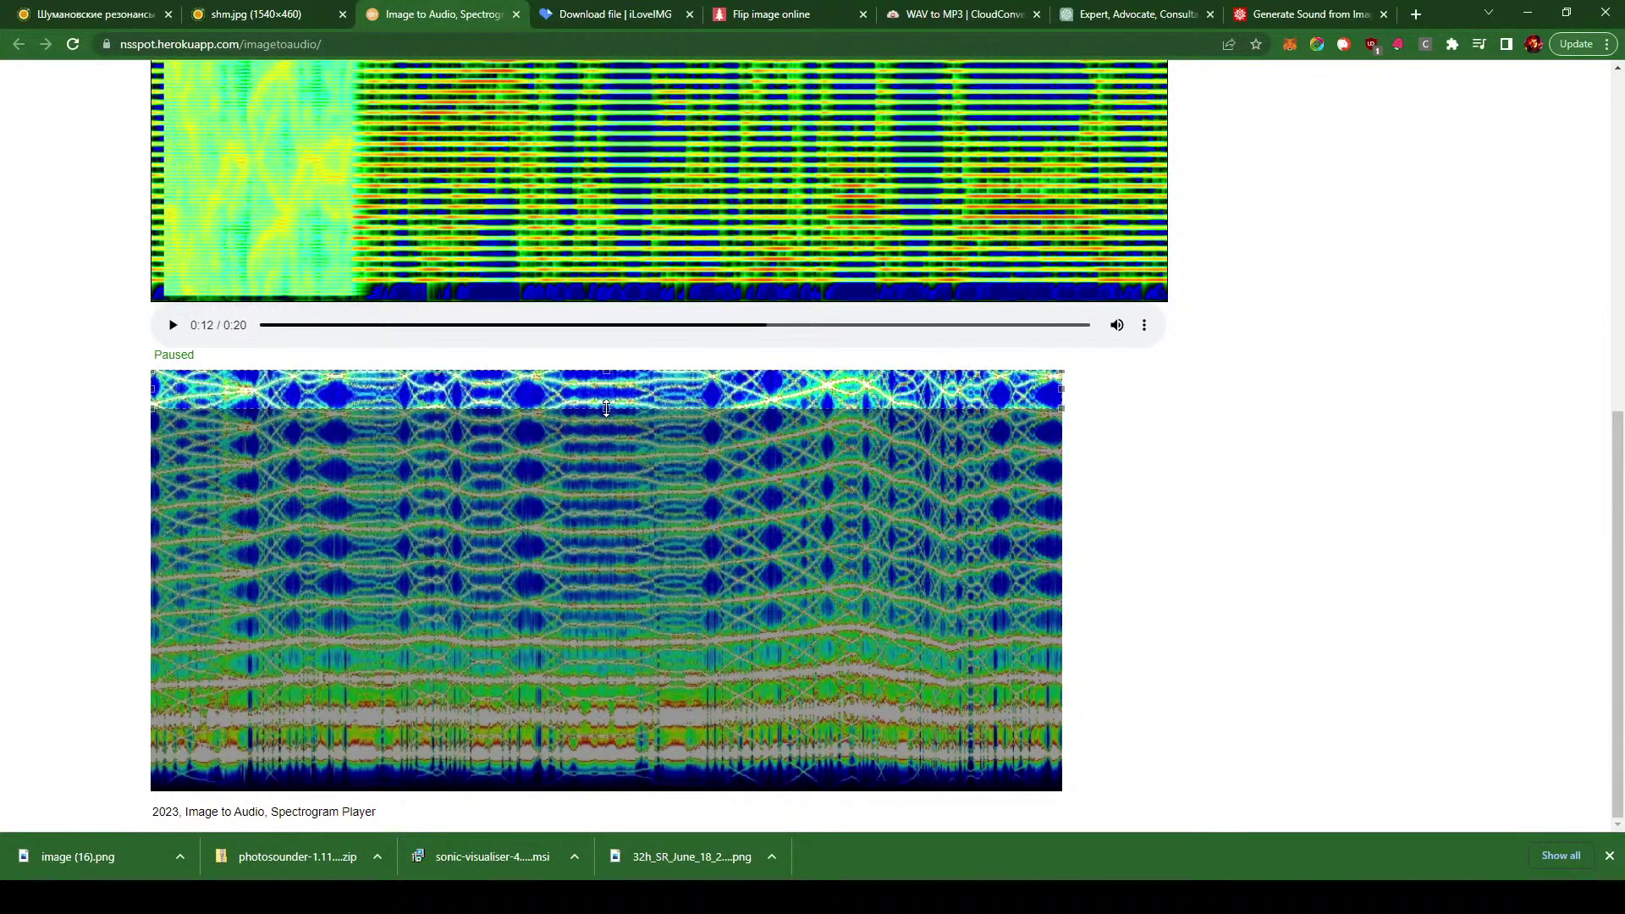
mouse_move(606, 409)
left_mouse_down()
mouse_move(635, 555)
mouse_move(628, 428)
left_mouse_up()
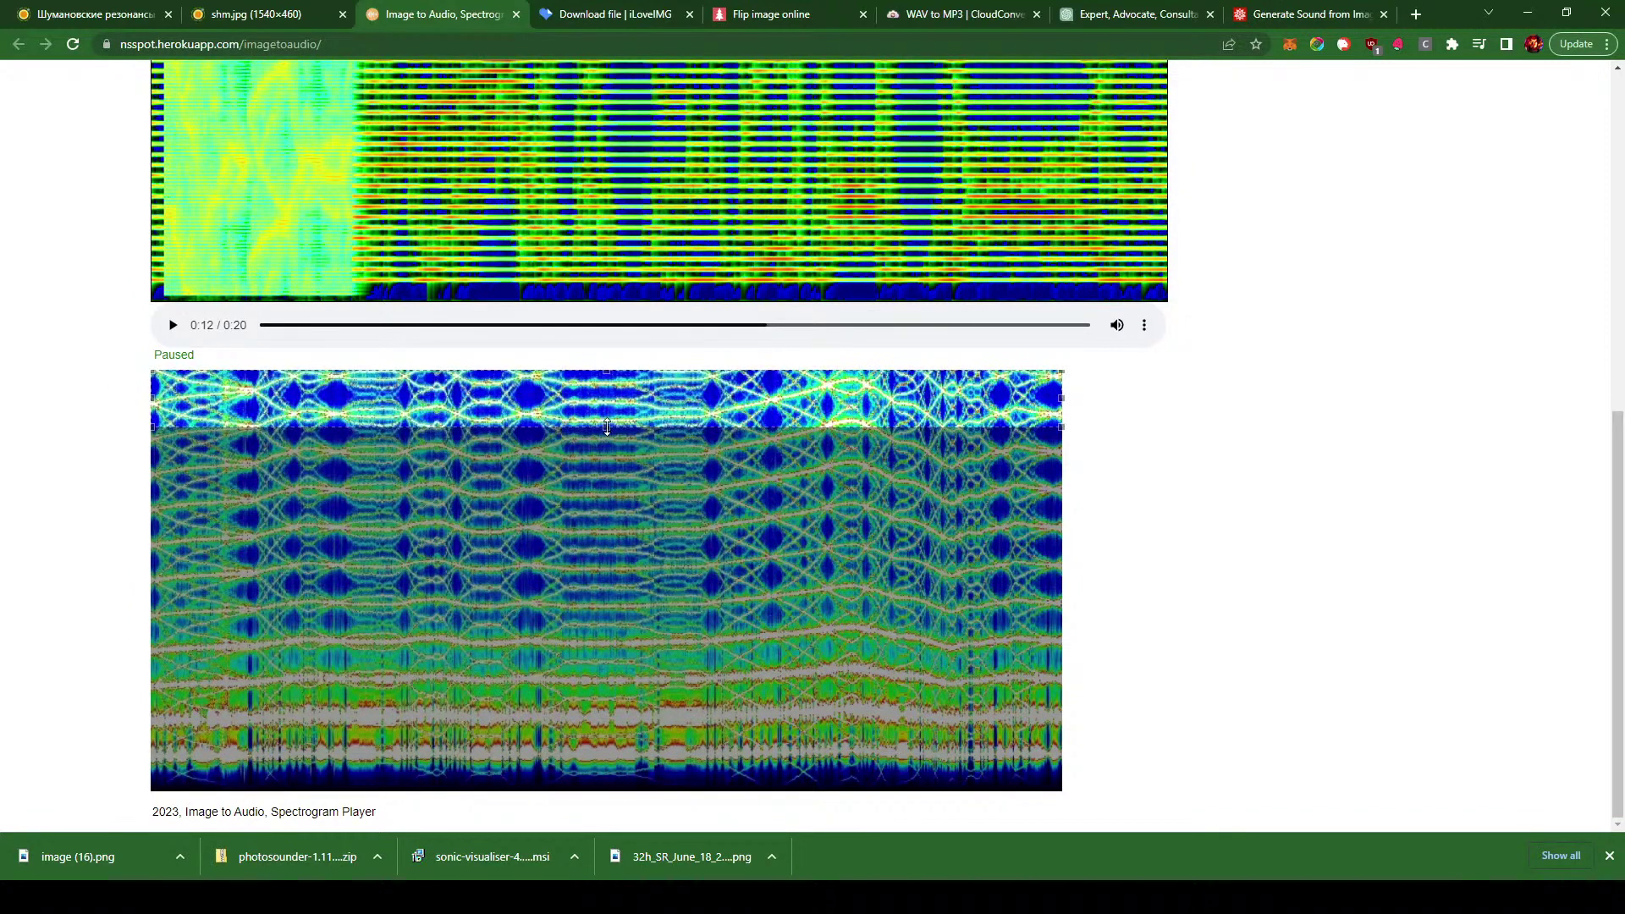
left_click_drag(607, 425, 607, 525)
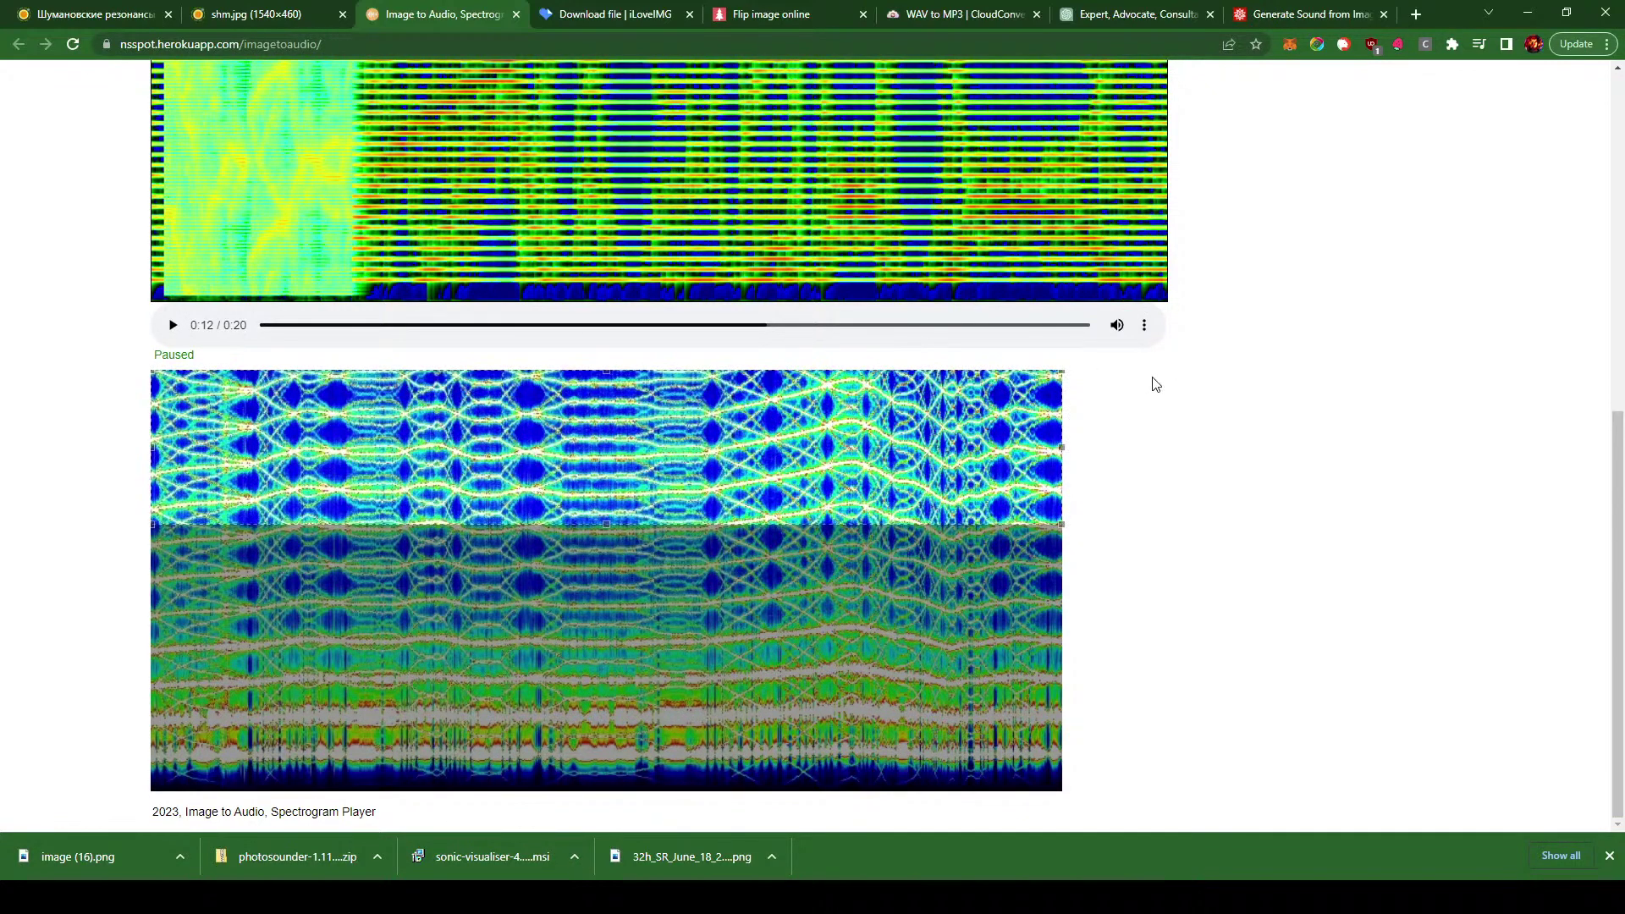
left_click_drag(606, 525, 591, 808)
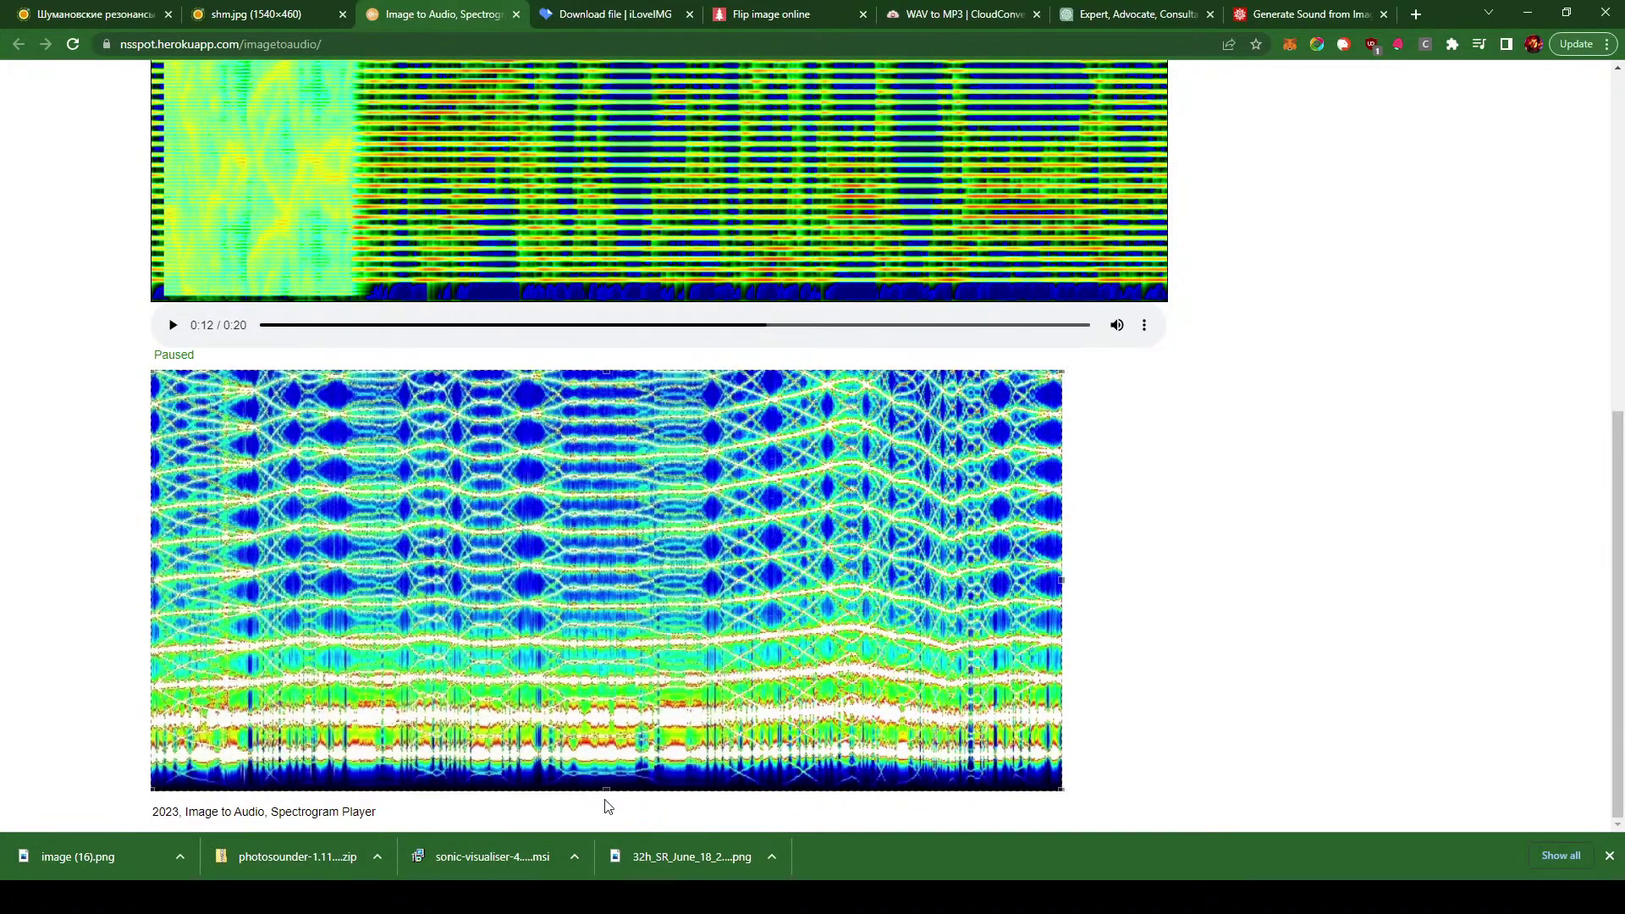
- Recreate the audio from the full-height selection with the length at 20 seconds and play it before pausing
scroll(1129, 518, "up", 6)
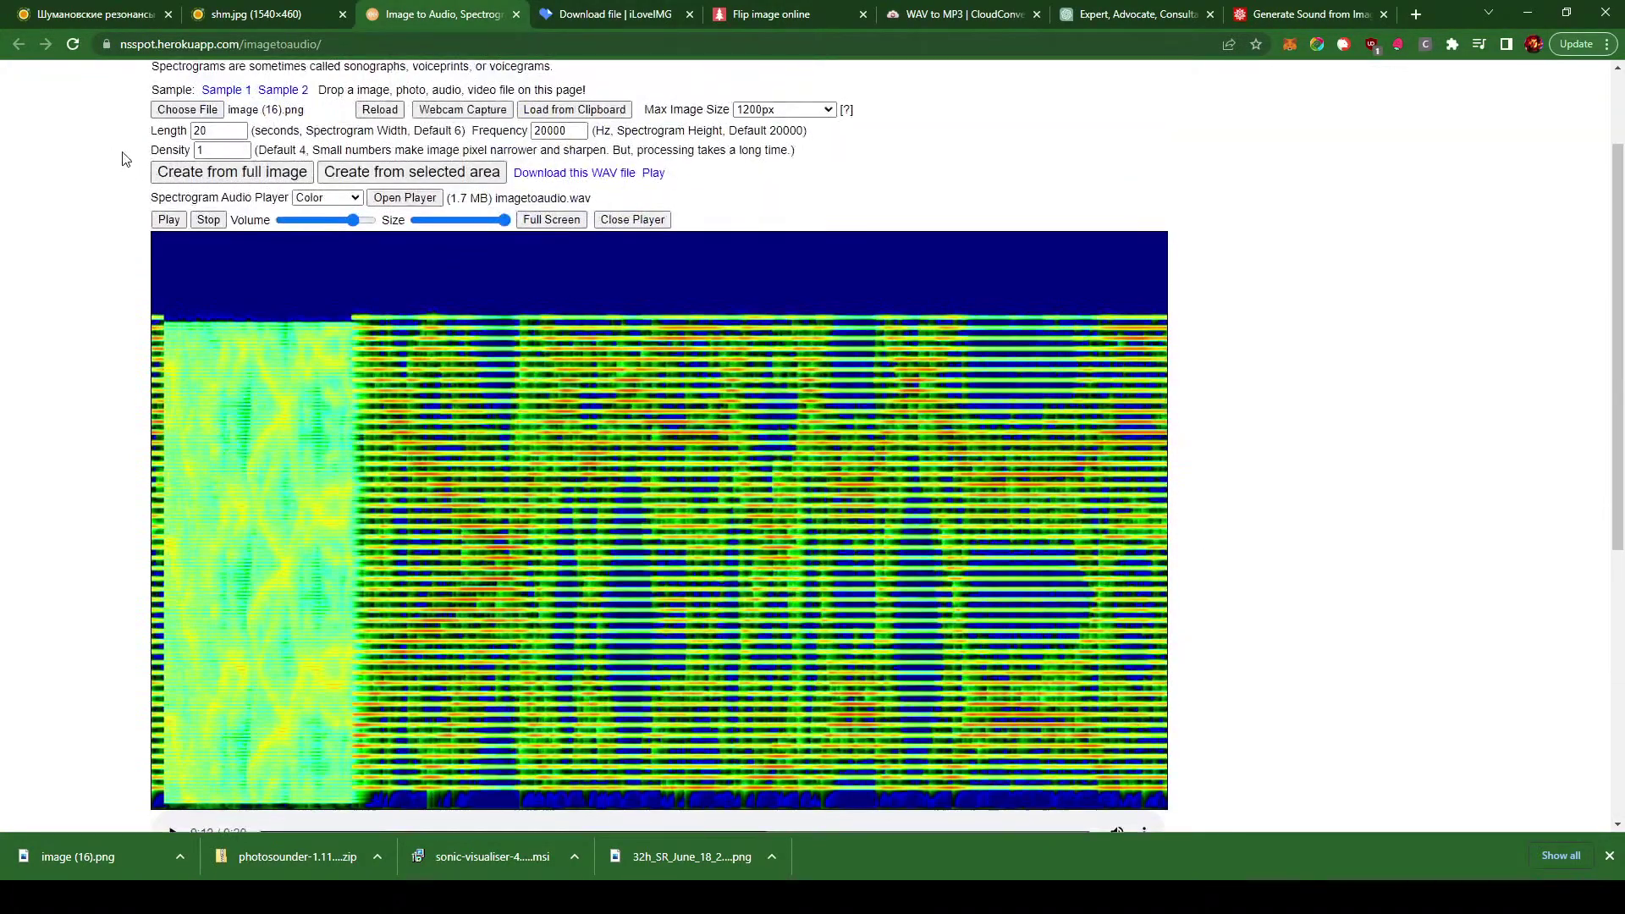
double_click(201, 130)
left_click(436, 173)
left_click(654, 174)
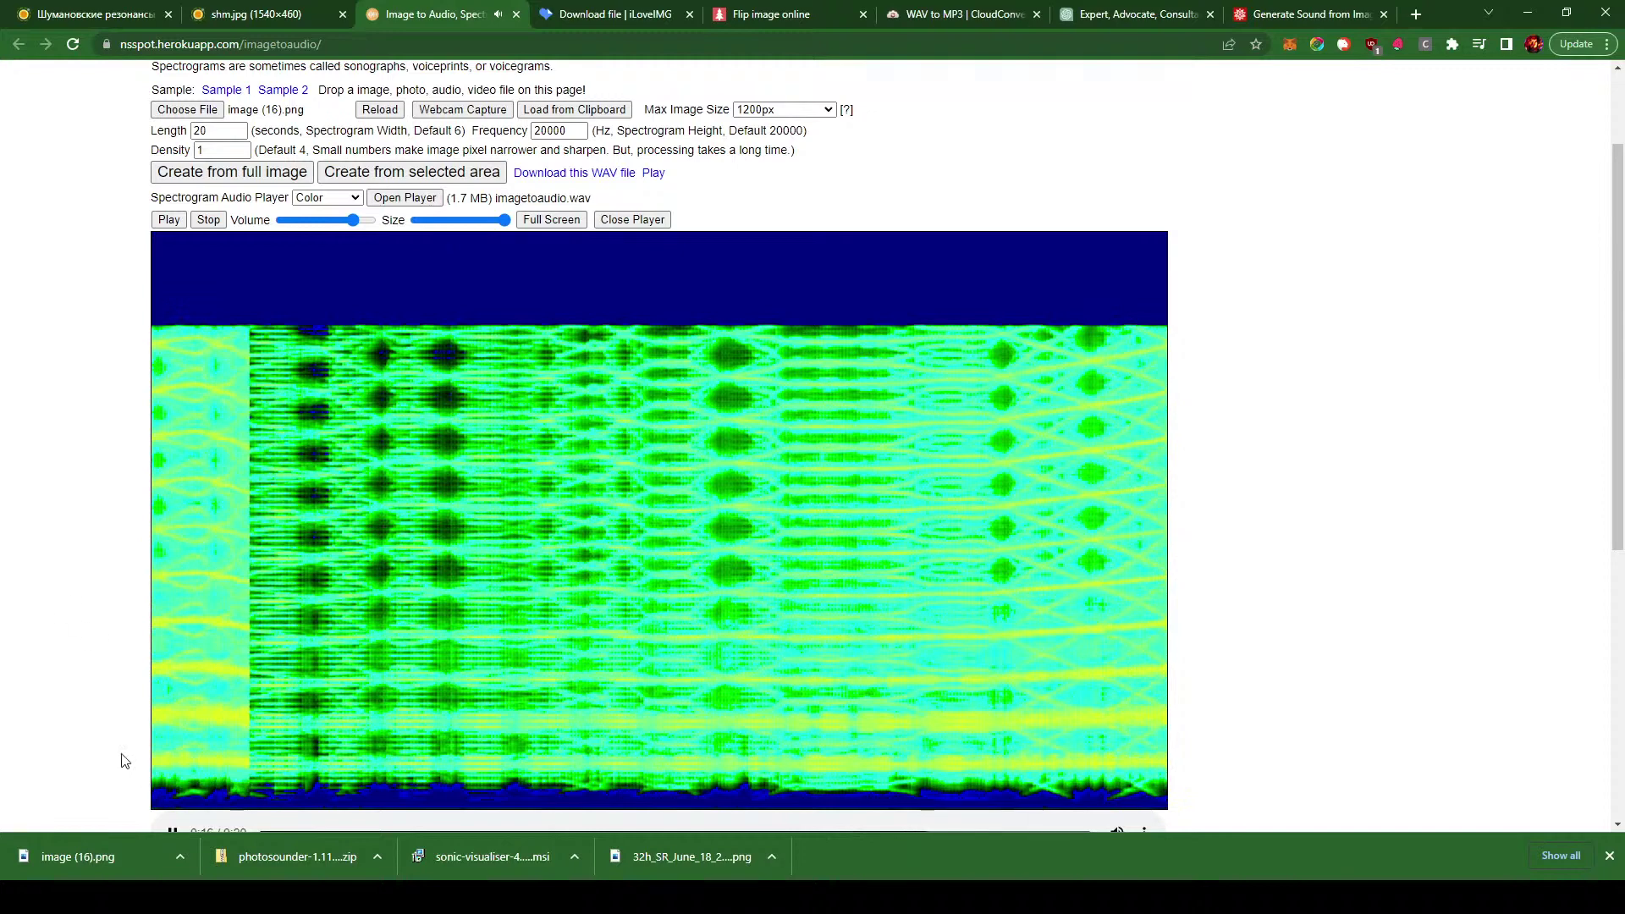
scroll(127, 758, "down", 1)
left_click(172, 748)
- Narrow the image selection to a thin horizontal band around the bright resonance line just above the lower third of the chart
scroll(94, 708, "down", 5)
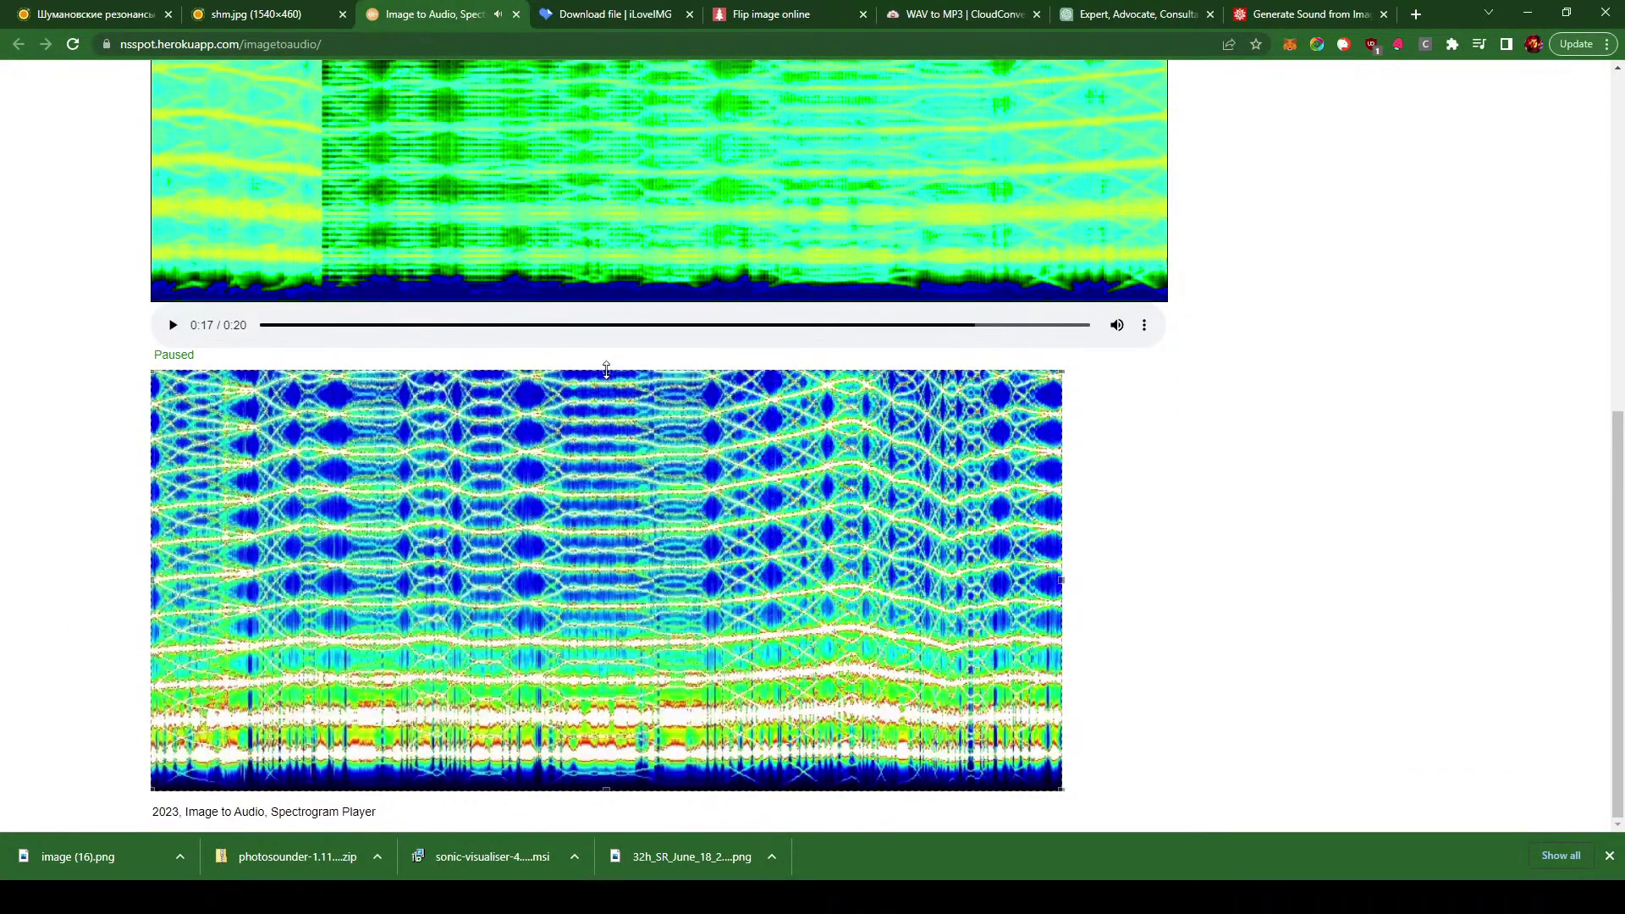
left_click_drag(606, 370, 601, 649)
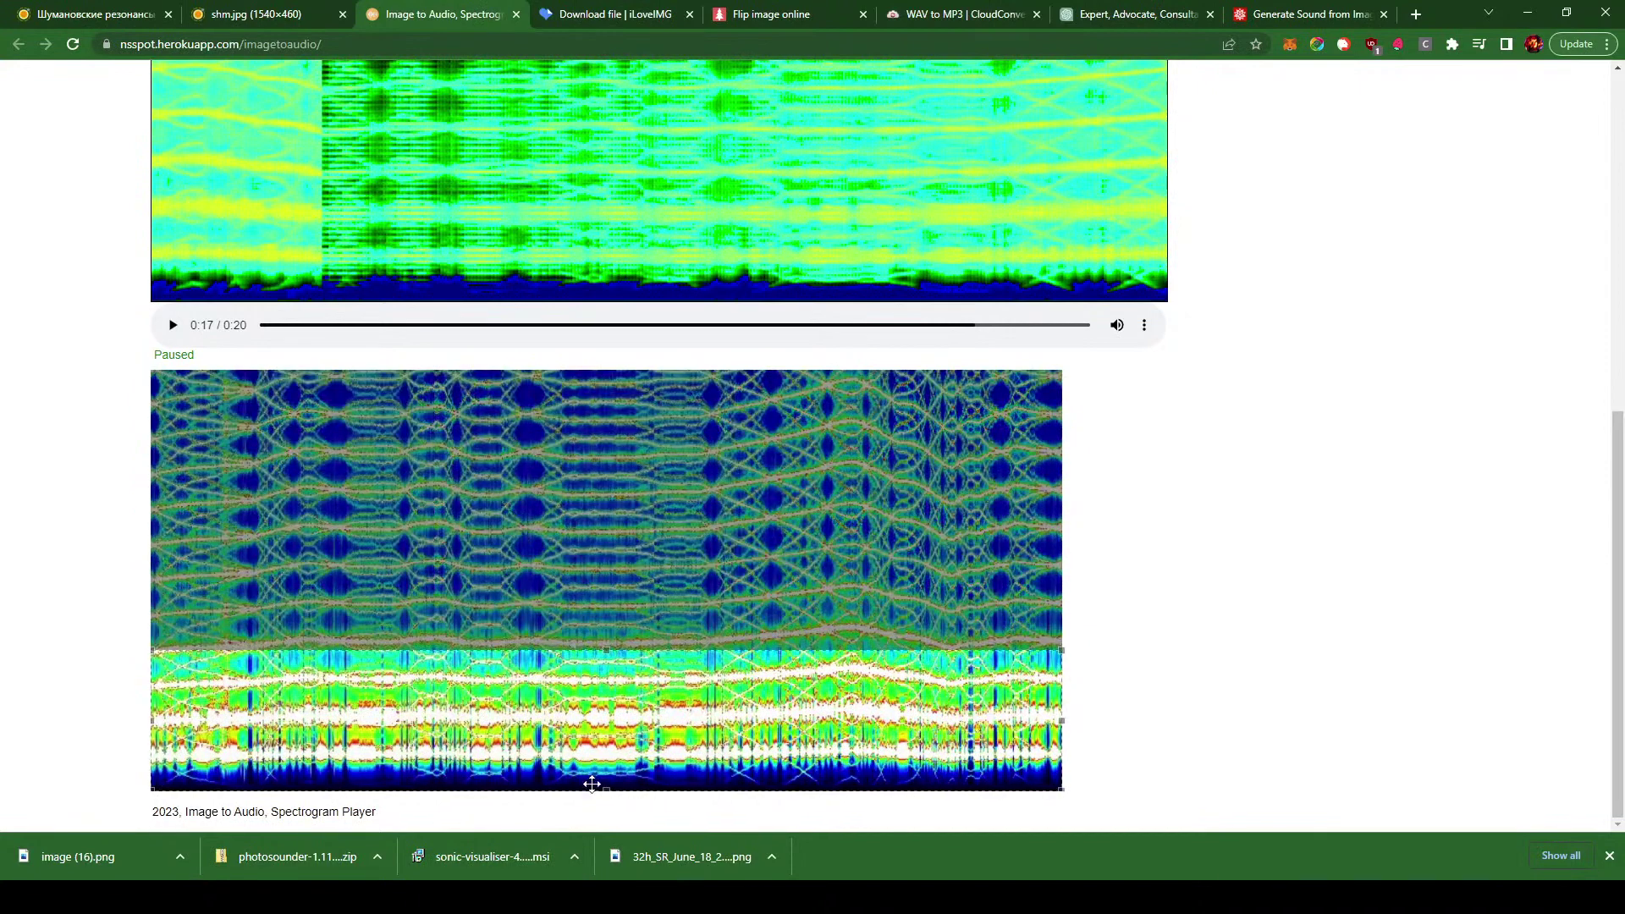
left_click_drag(606, 790, 576, 603)
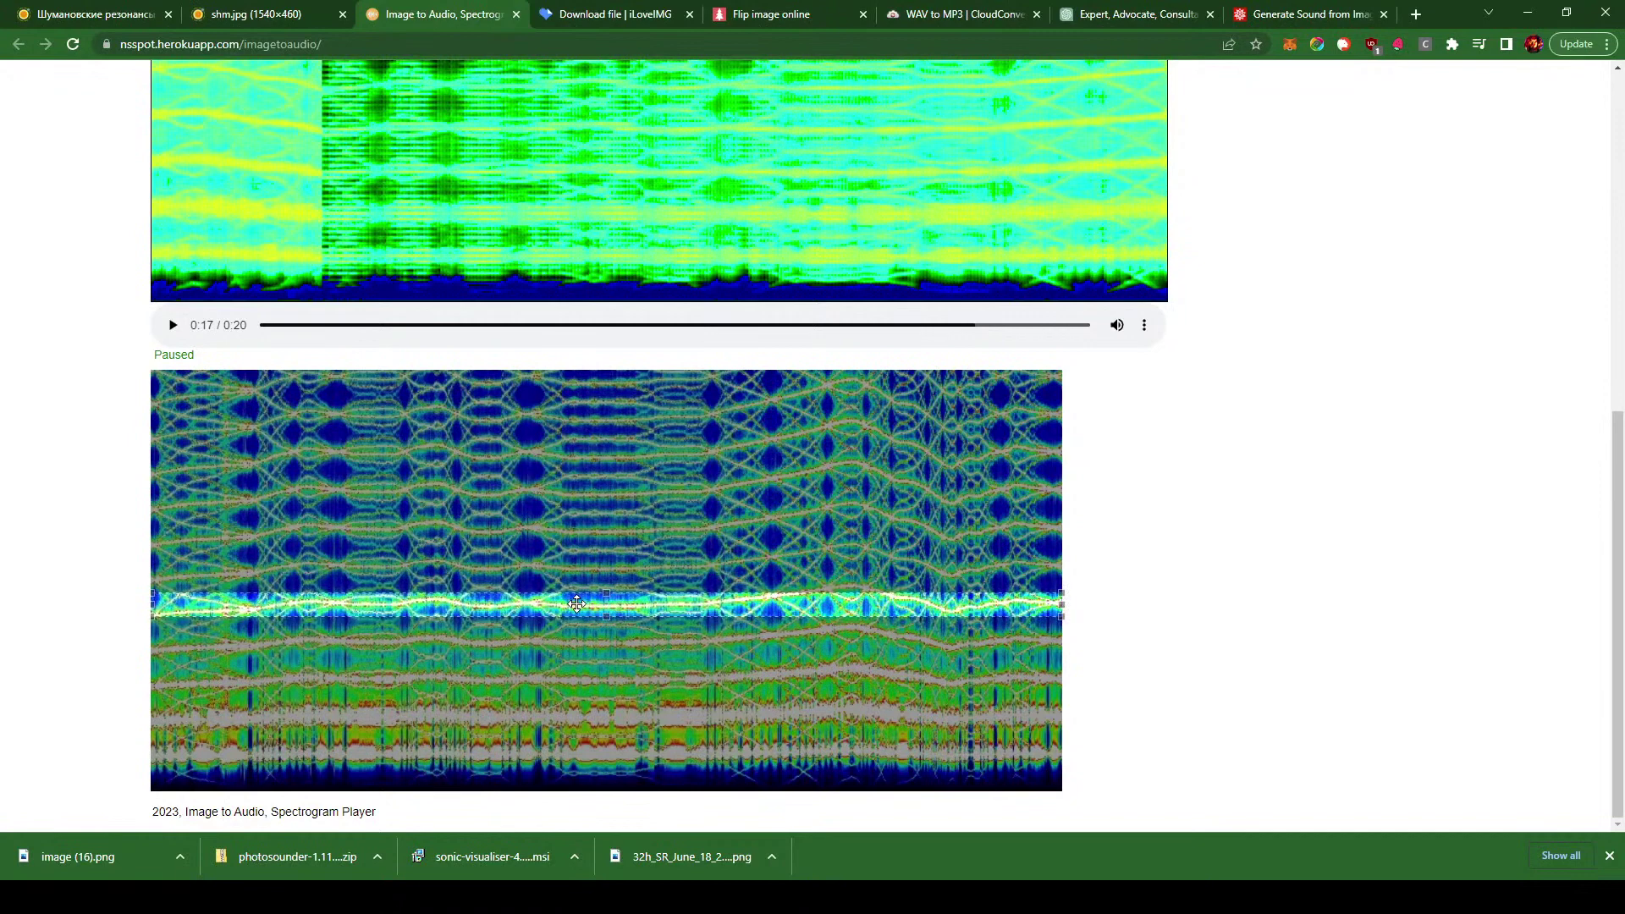
left_click_drag(576, 603, 606, 652)
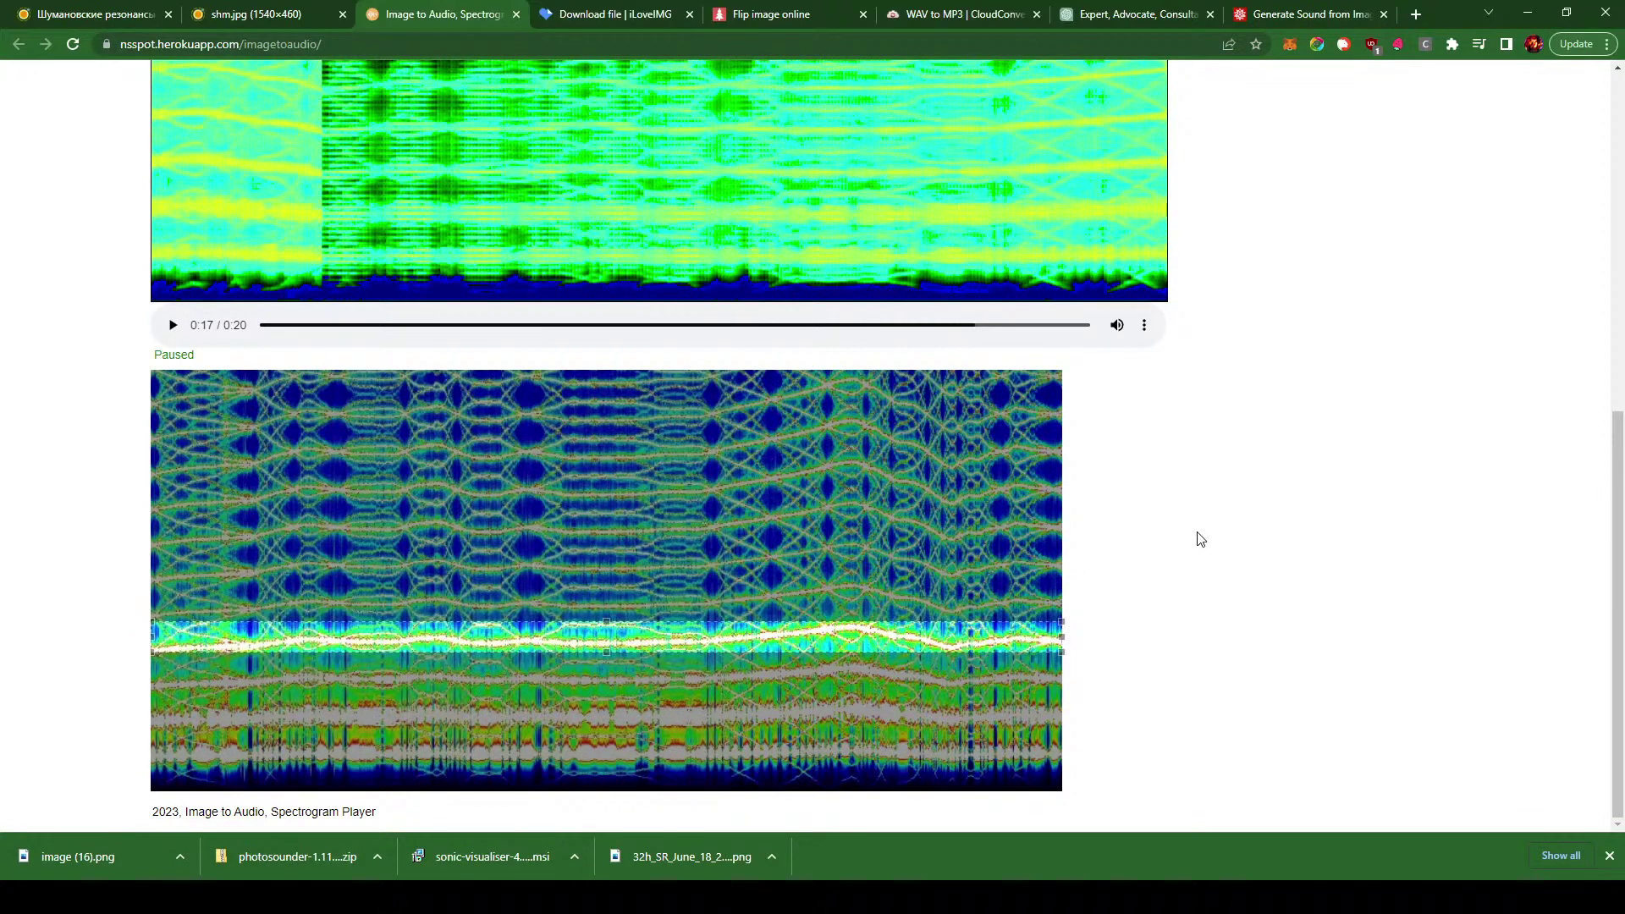
- Recreate the audio from the thin selected band and listen to it before pausing the player
scroll(1200, 538, "up", 6)
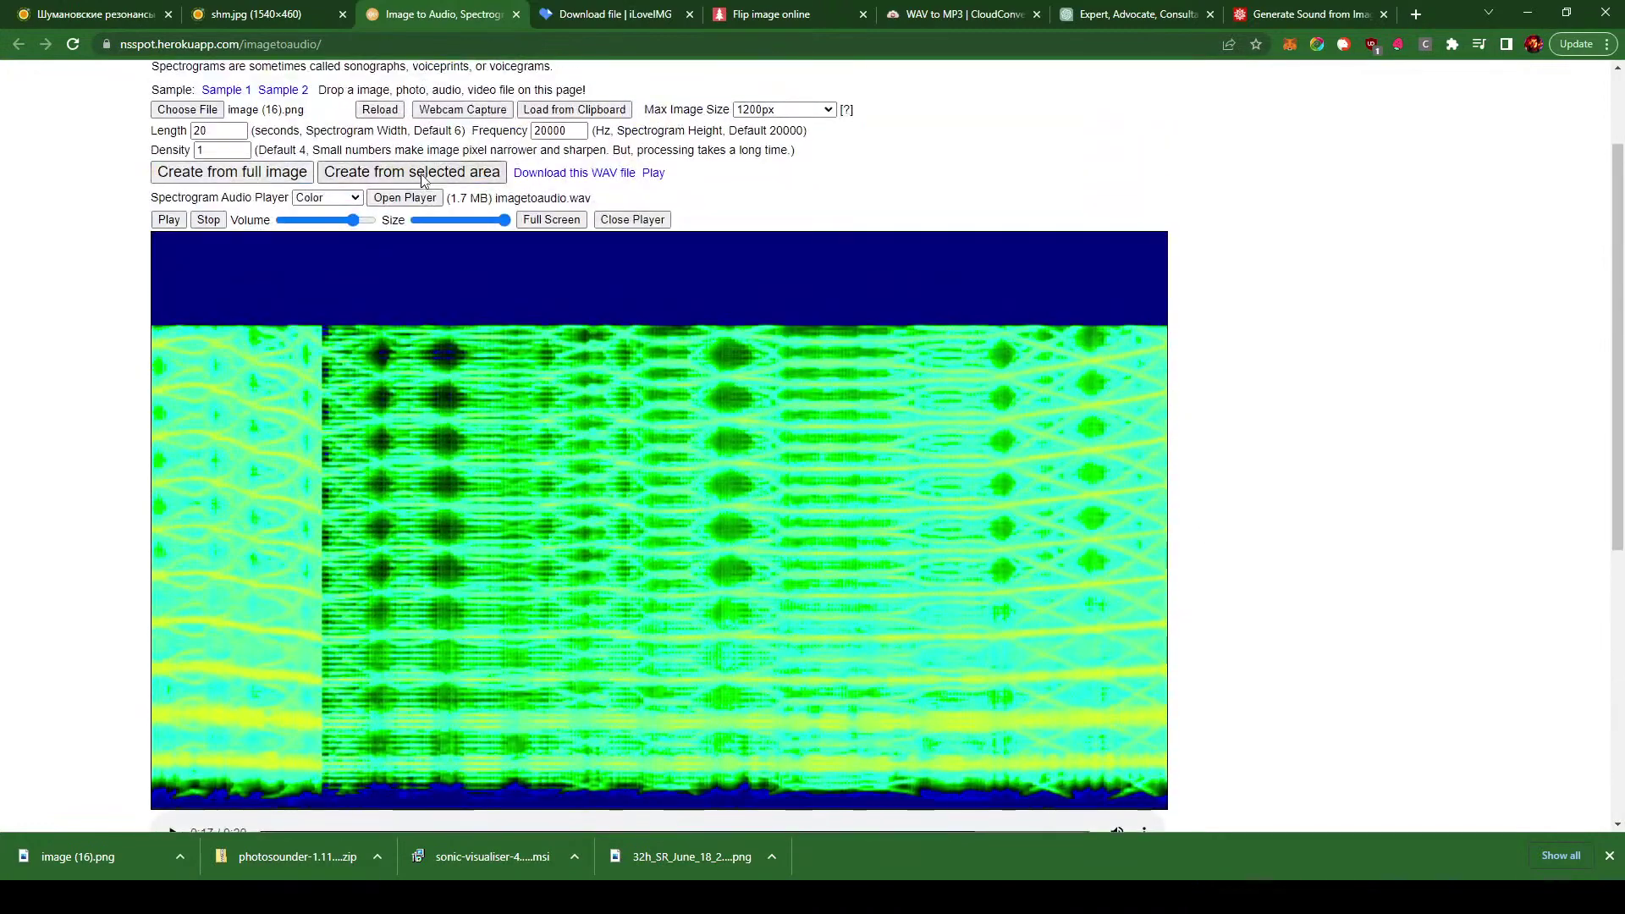
left_click(457, 174)
left_click(654, 173)
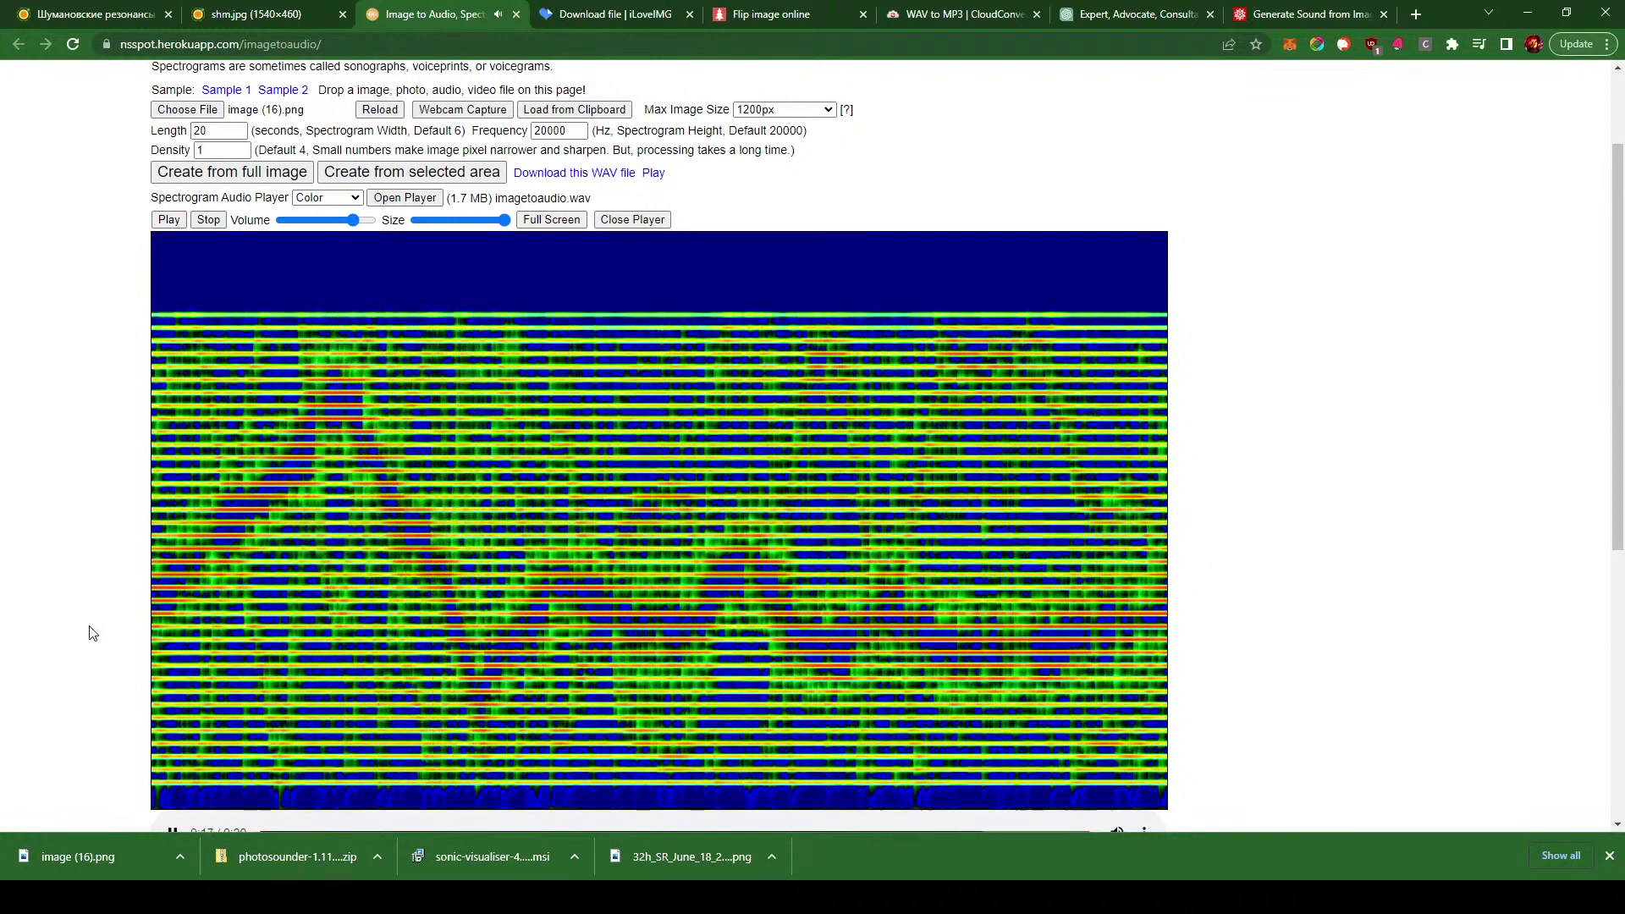
scroll(200, 645, "down", 2)
left_click(171, 664)
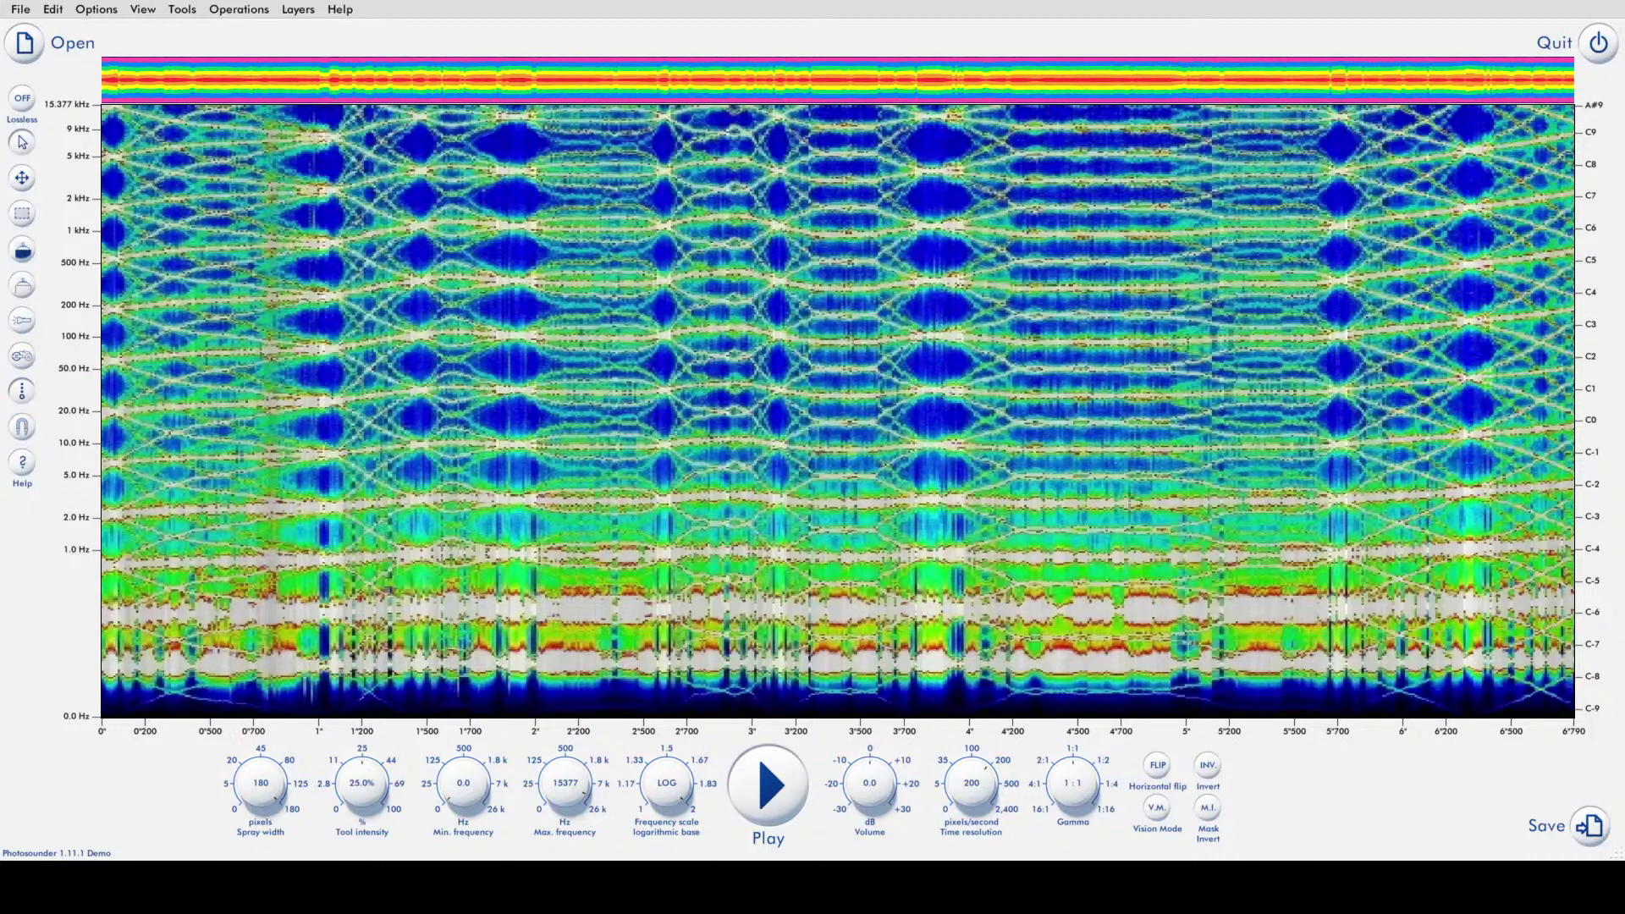
- In Photosounder, try maximum frequencies of 30 Hz and 26000 Hz for the chart image
mouse_move(574, 789)
left_mouse_down()
mouse_move(538, 794)
mouse_move(581, 797)
left_mouse_up()
left_click_drag(267, 823, 429, 530)
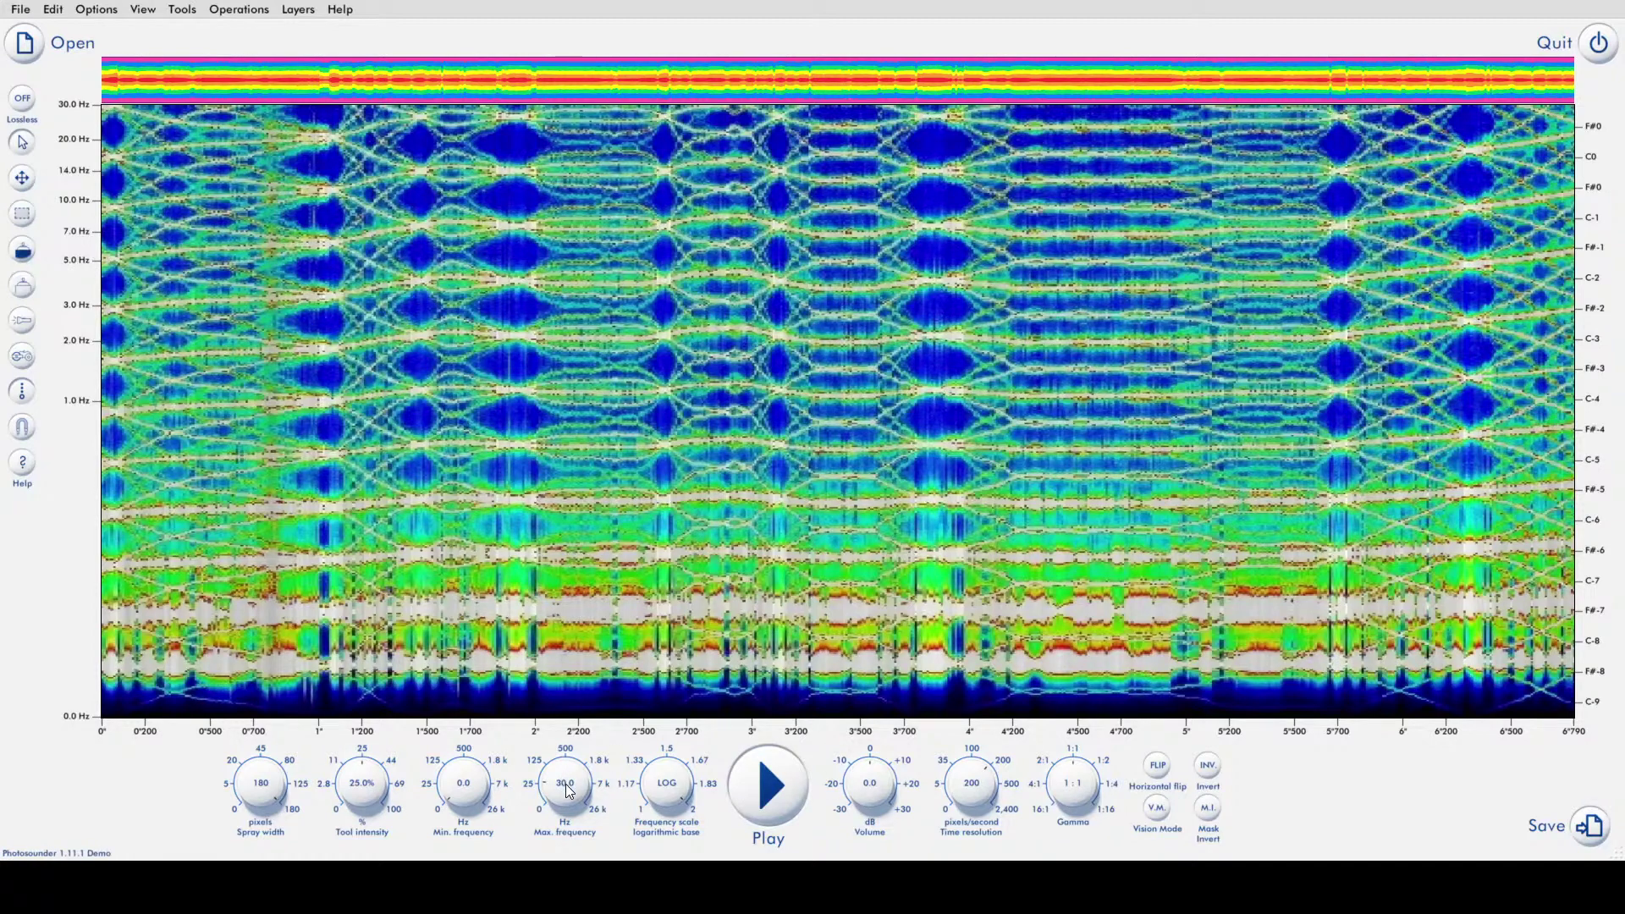
left_click_drag(568, 789, 577, 495)
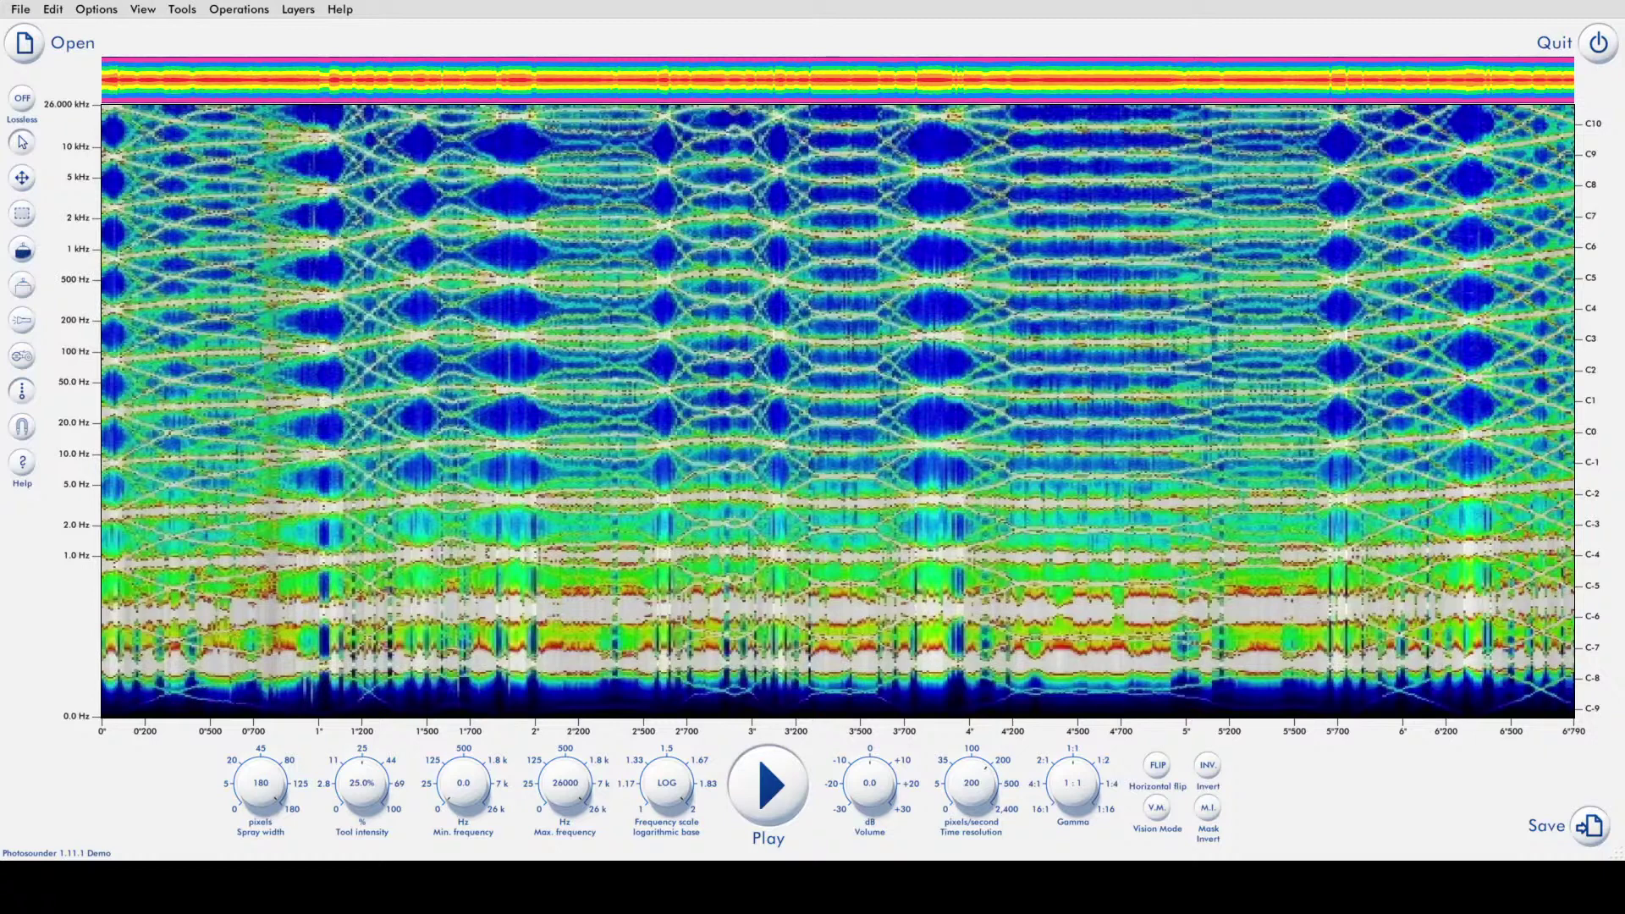
- Set the maximum frequency to 15791 Hz and play a short part of the image's sound before pausing
left_click_drag(566, 832, 563, 797)
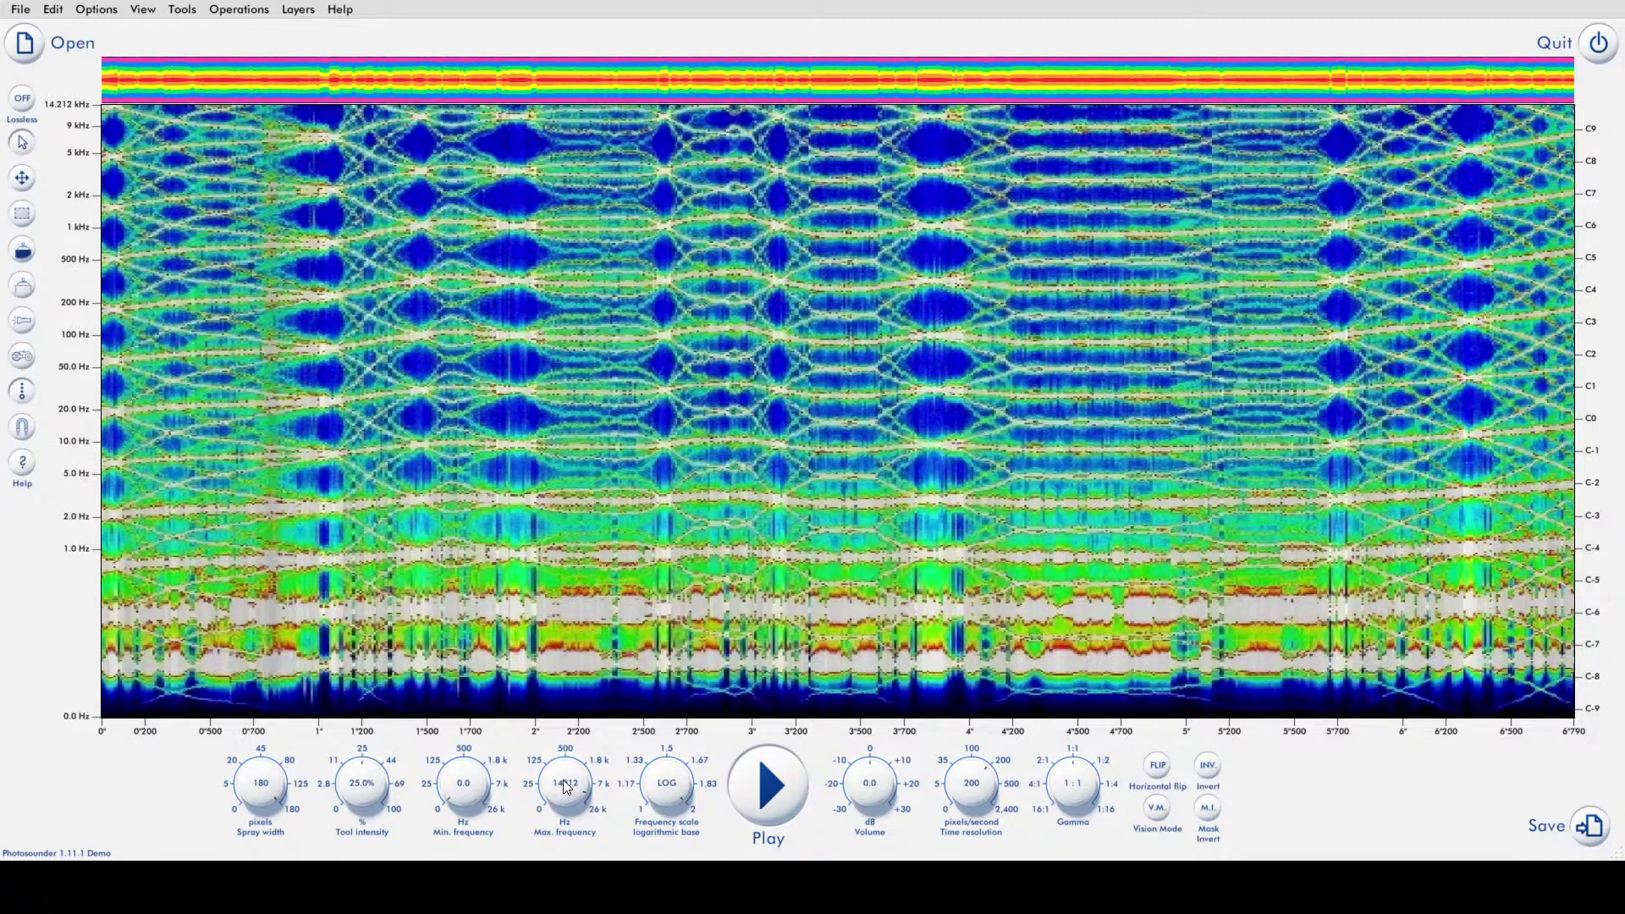
left_click_drag(570, 790, 567, 800)
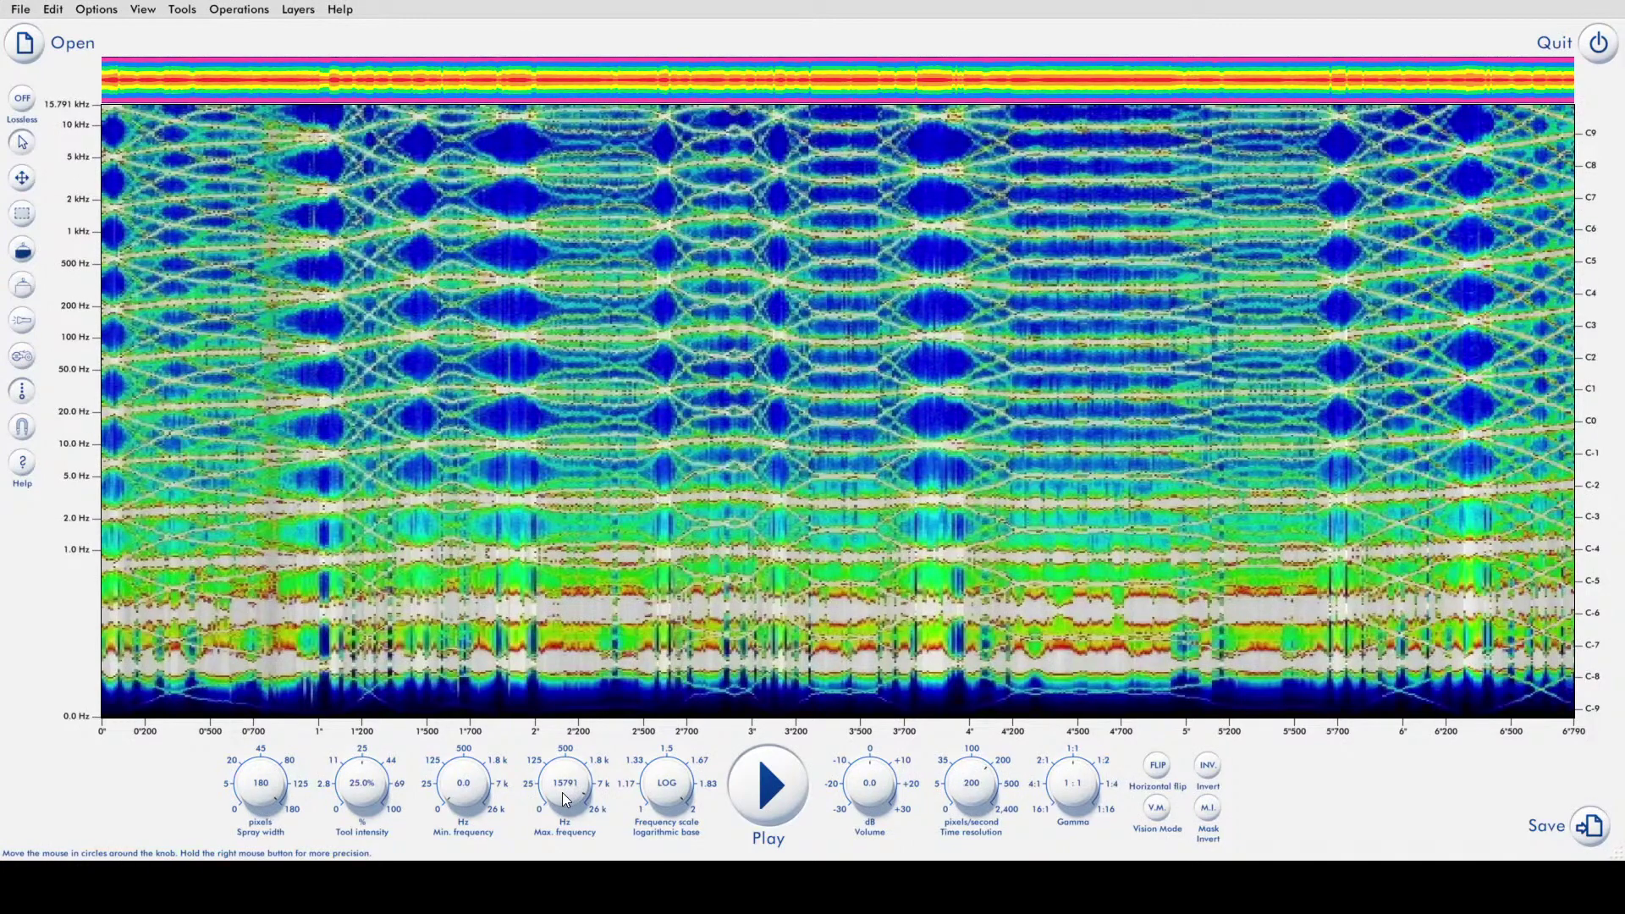
left_click(757, 793)
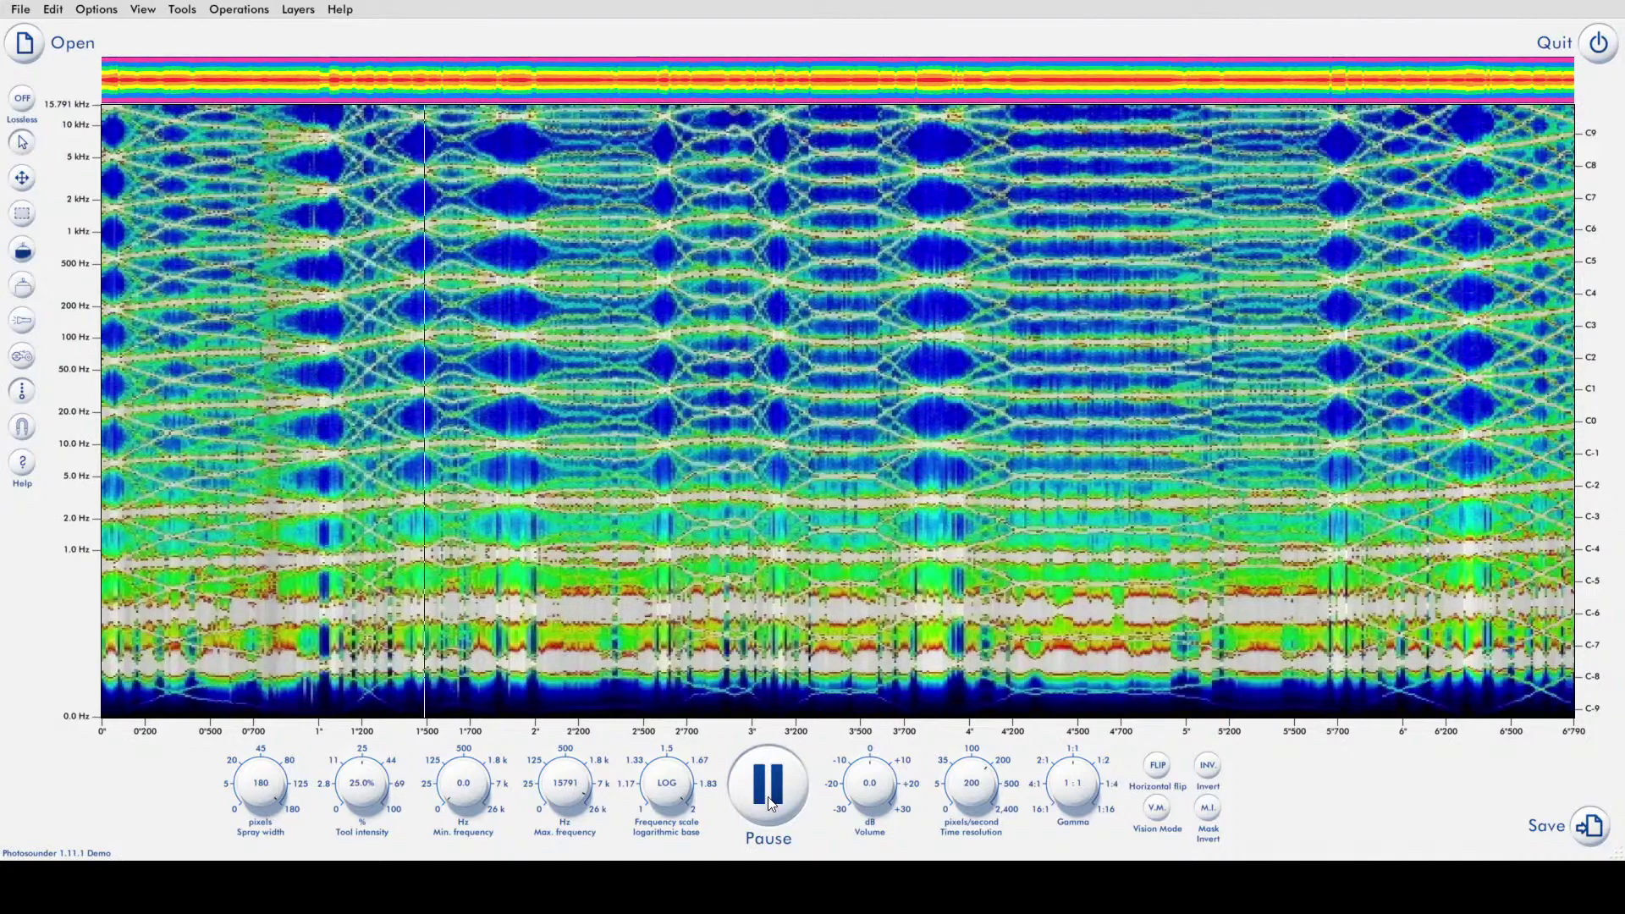
left_click(776, 800)
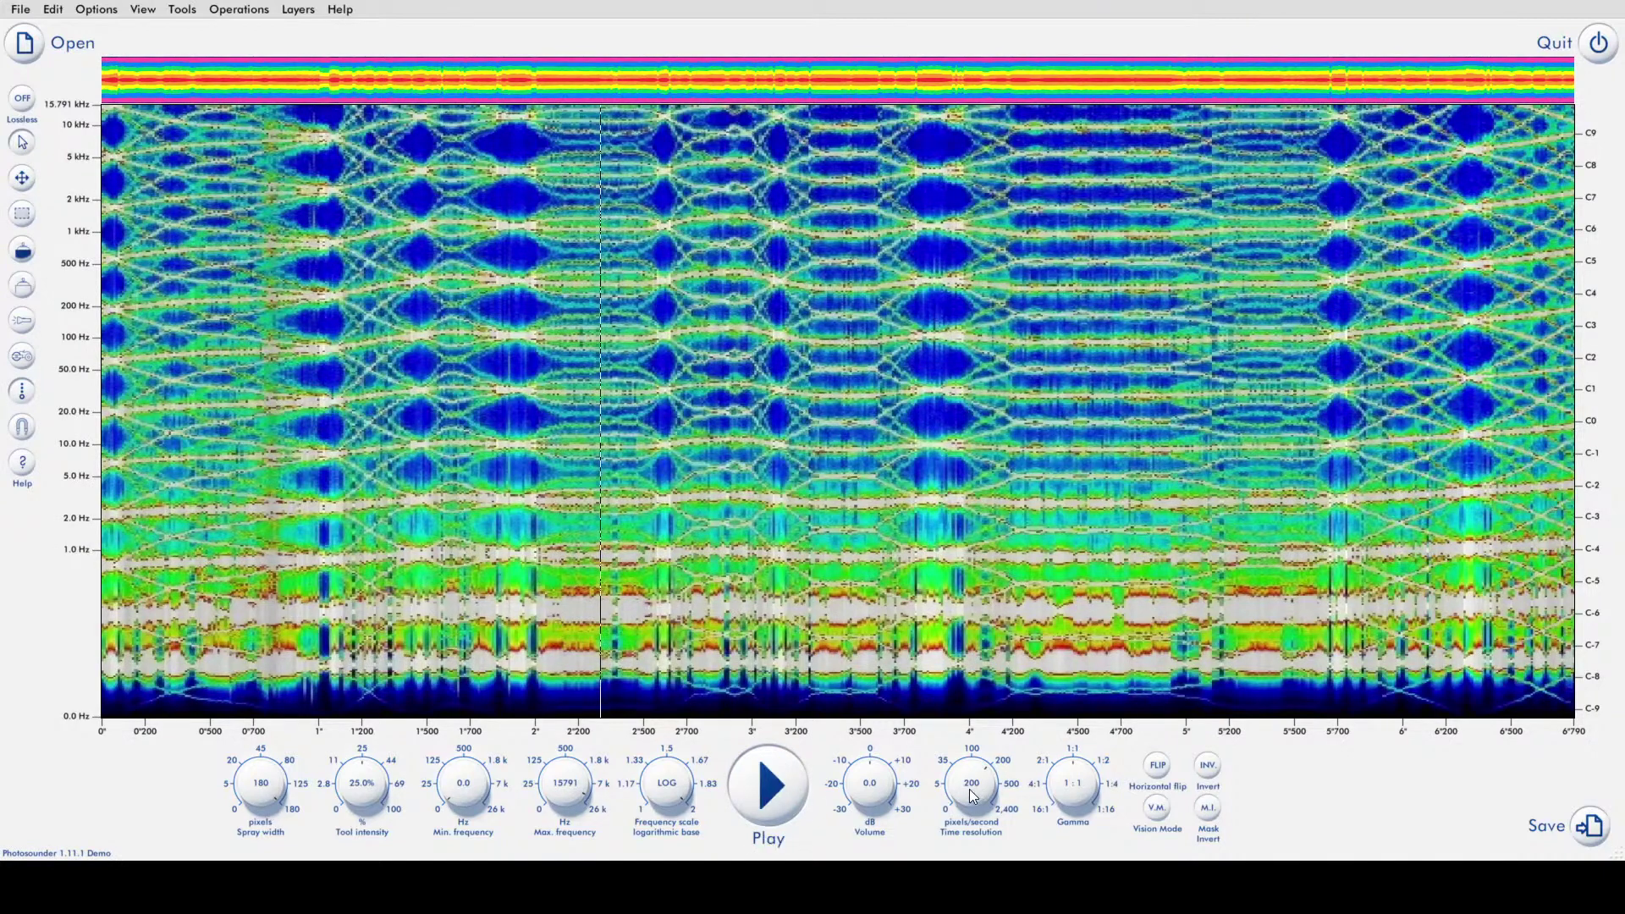
- Lower the time resolution to about 51 pixels per second and listen to the slowed sound before pausing
left_click_drag(974, 794, 973, 852)
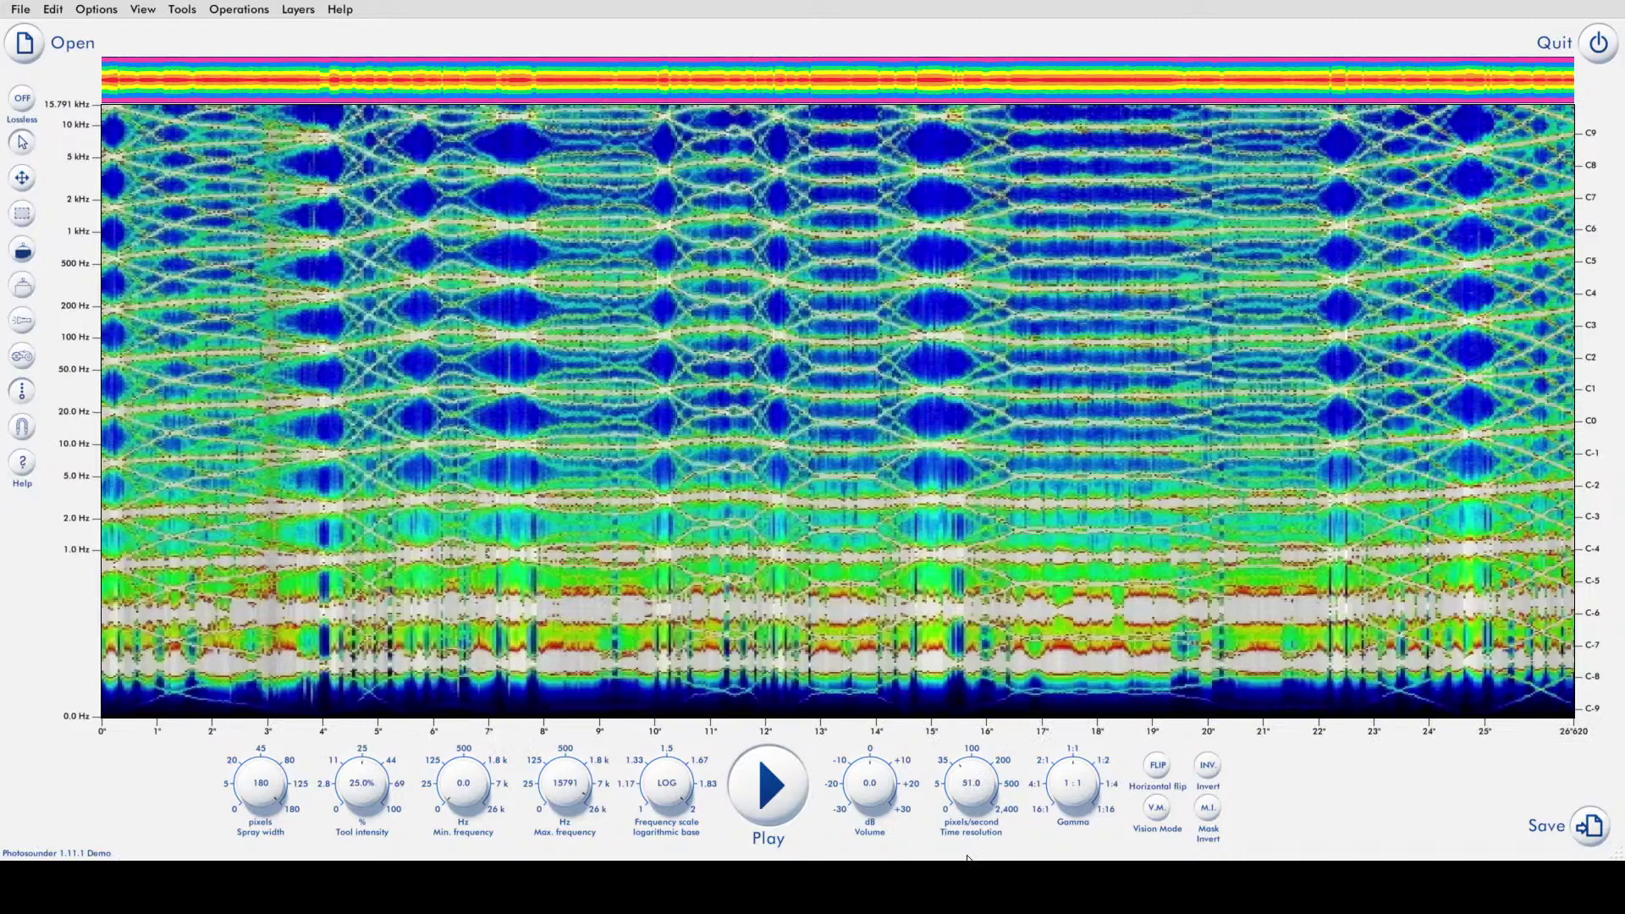
left_click(773, 794)
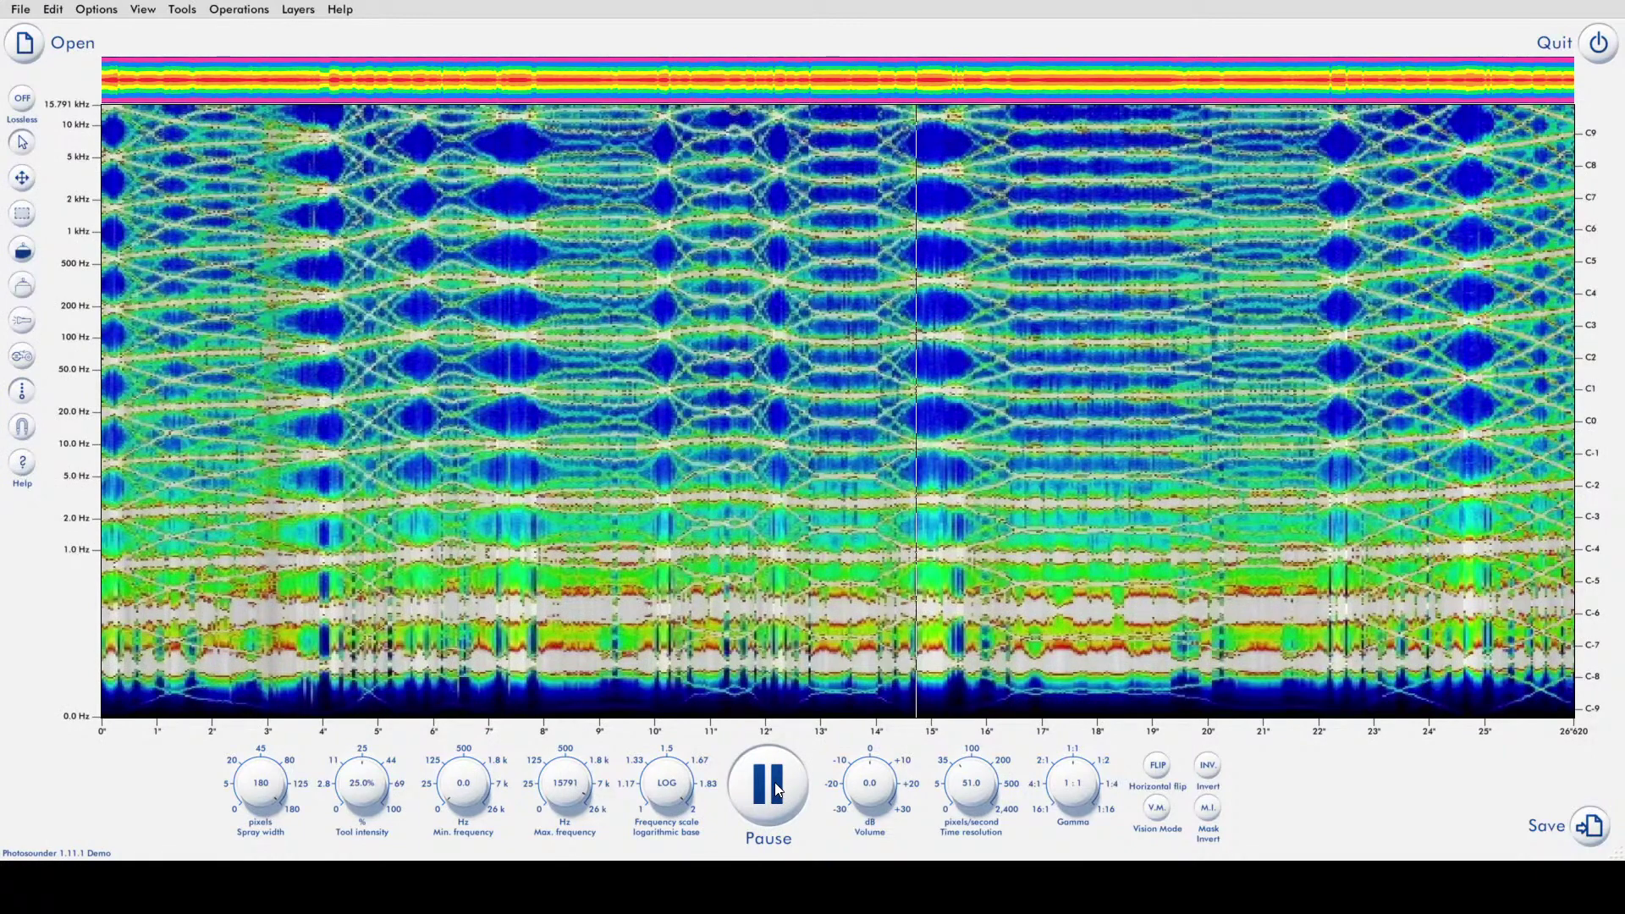
left_click(776, 789)
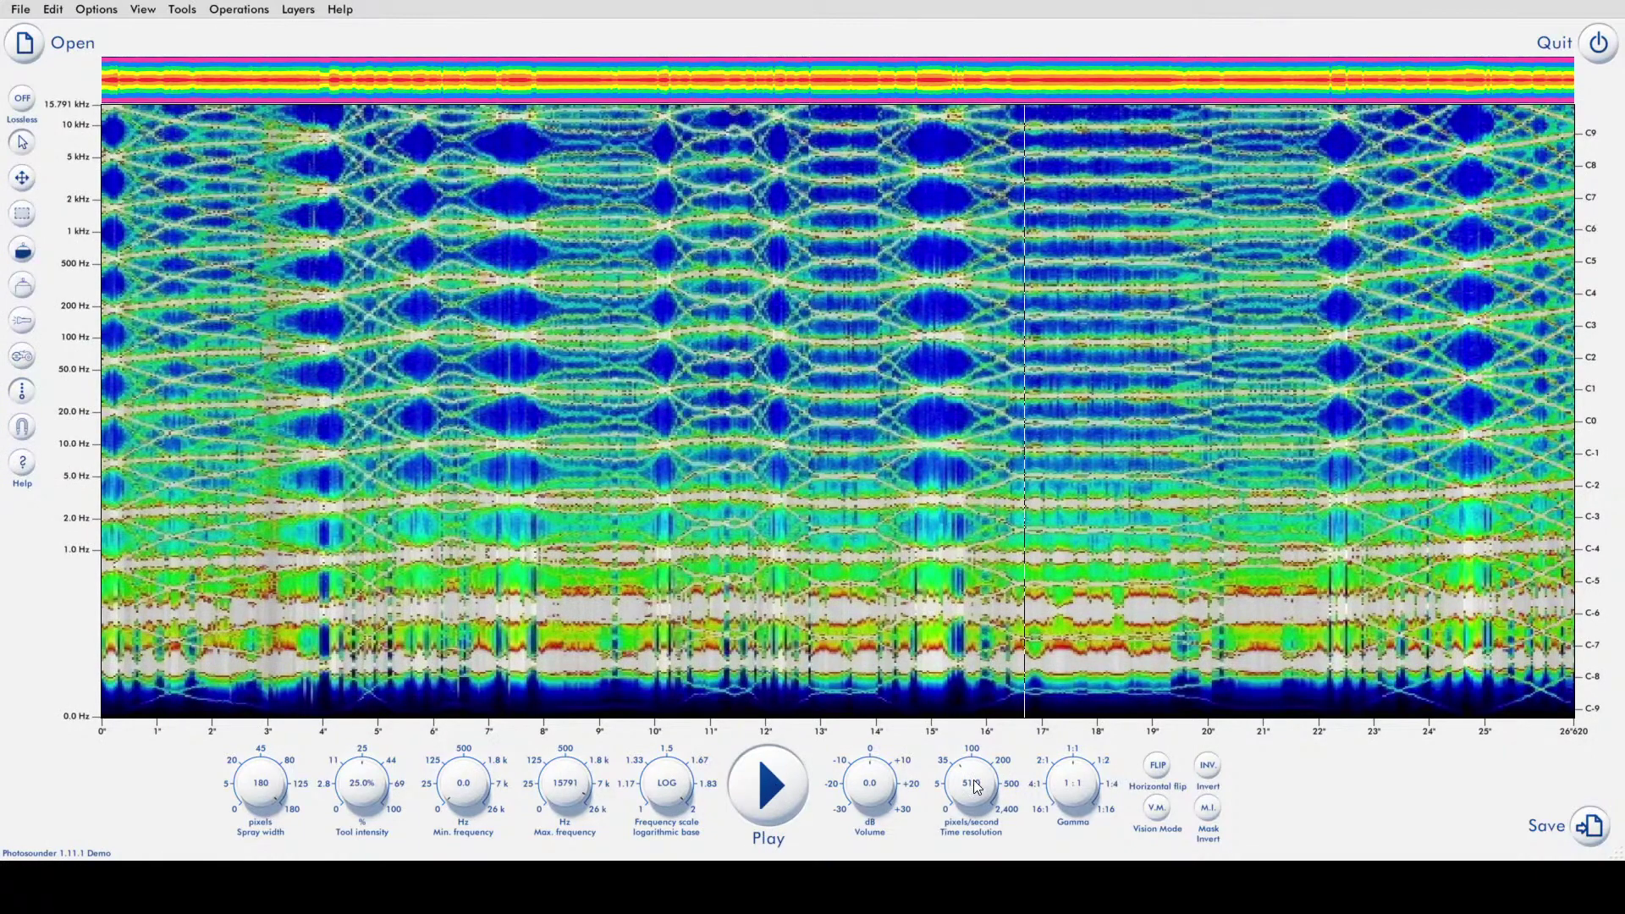
- Reduce the time resolution to 25.4 and further to 12.6 pixels per second, playing the slower sound before pausing
left_click_drag(978, 787, 975, 801)
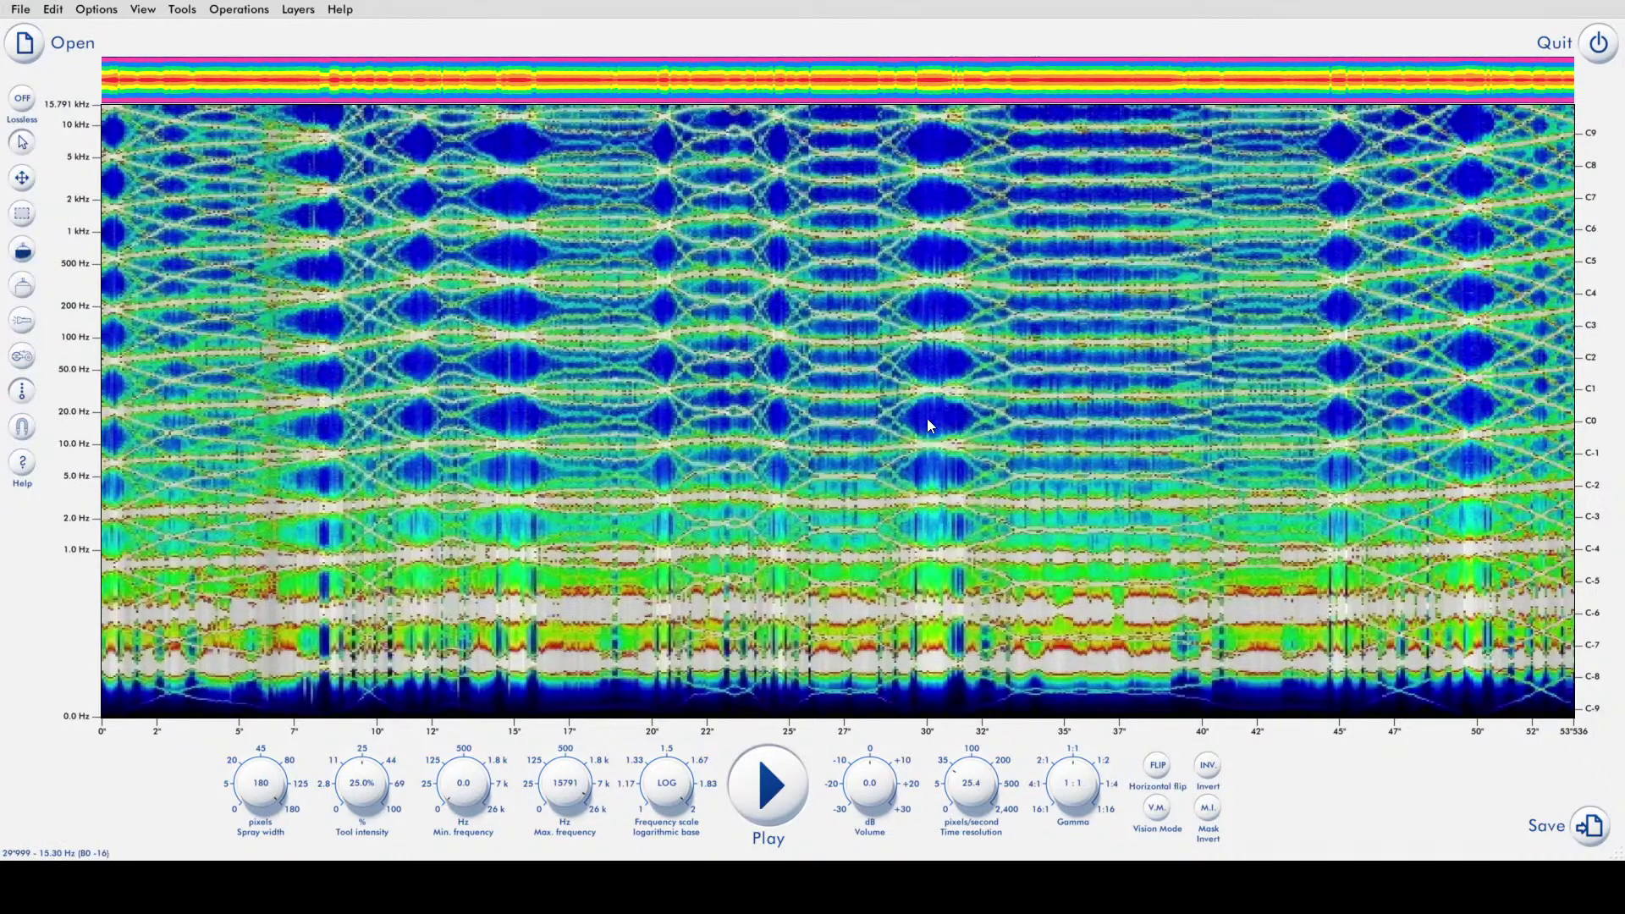
left_click(770, 790)
left_click_drag(976, 788, 979, 804)
left_click(787, 792)
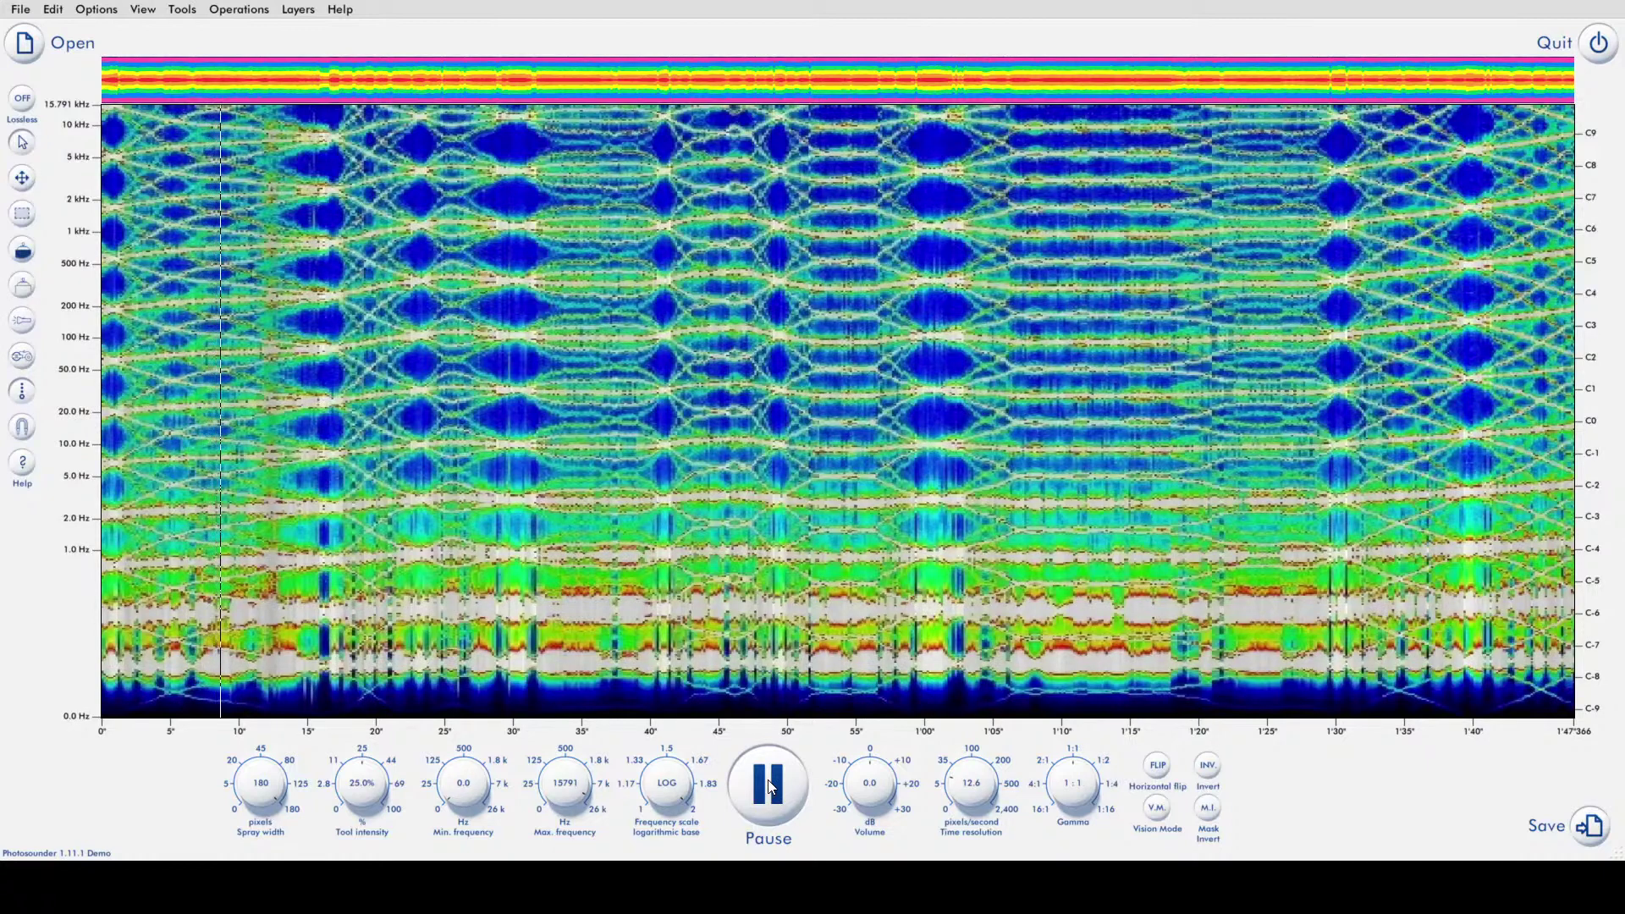
left_click(771, 788)
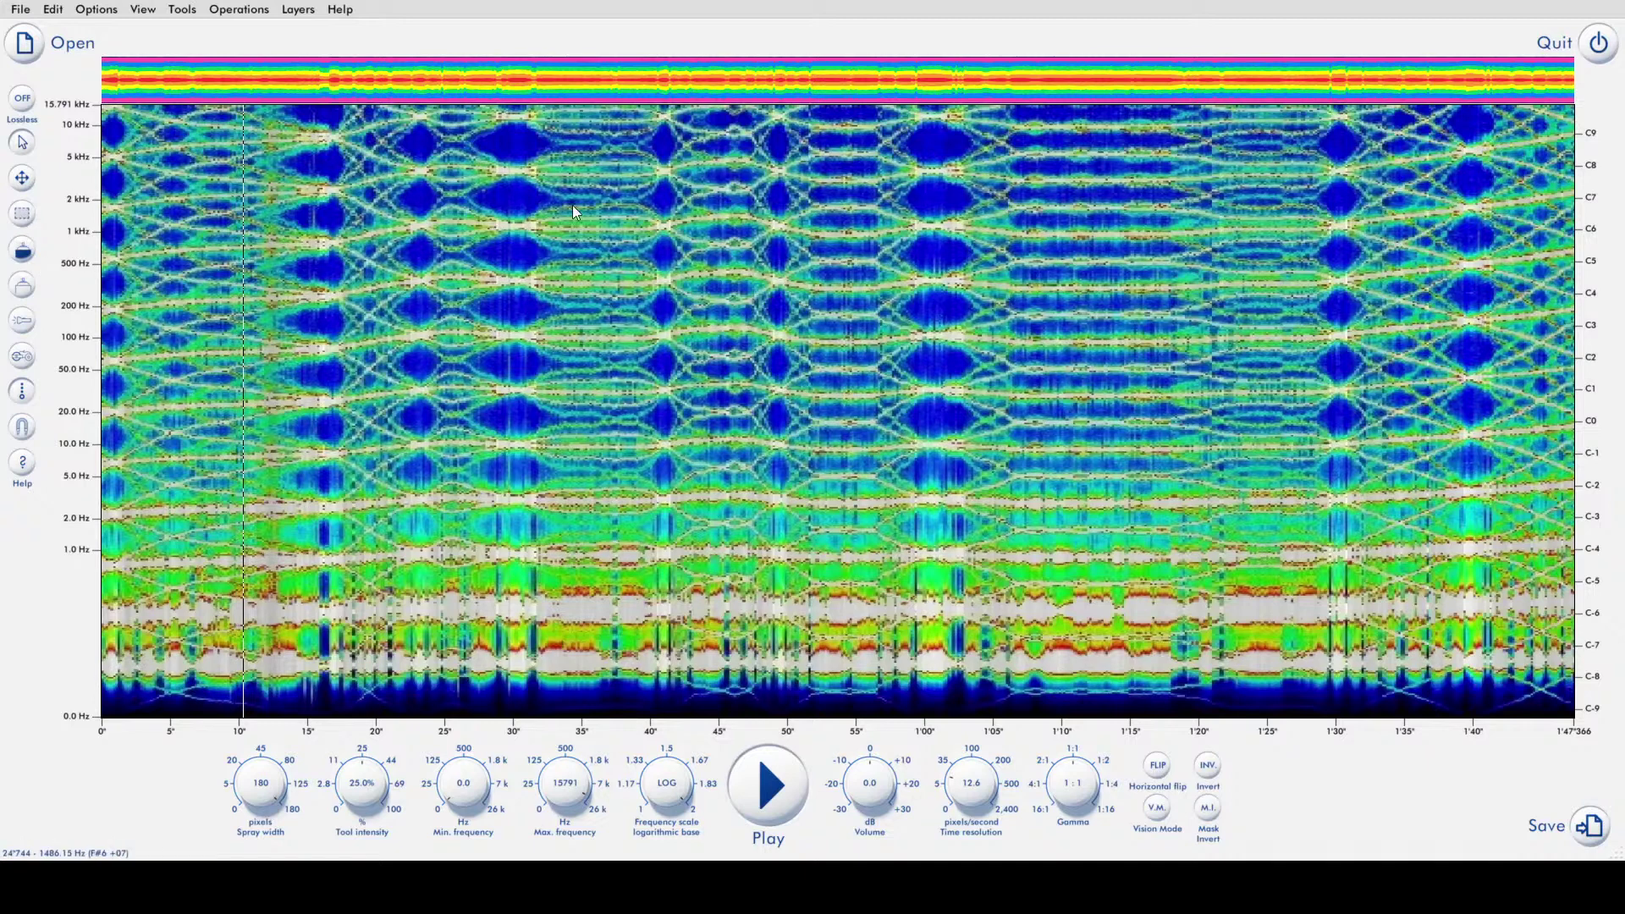
- Darken several overlapping areas in the first two thirds of the image with the Rectangle tool and play the altered sound
left_click(23, 215)
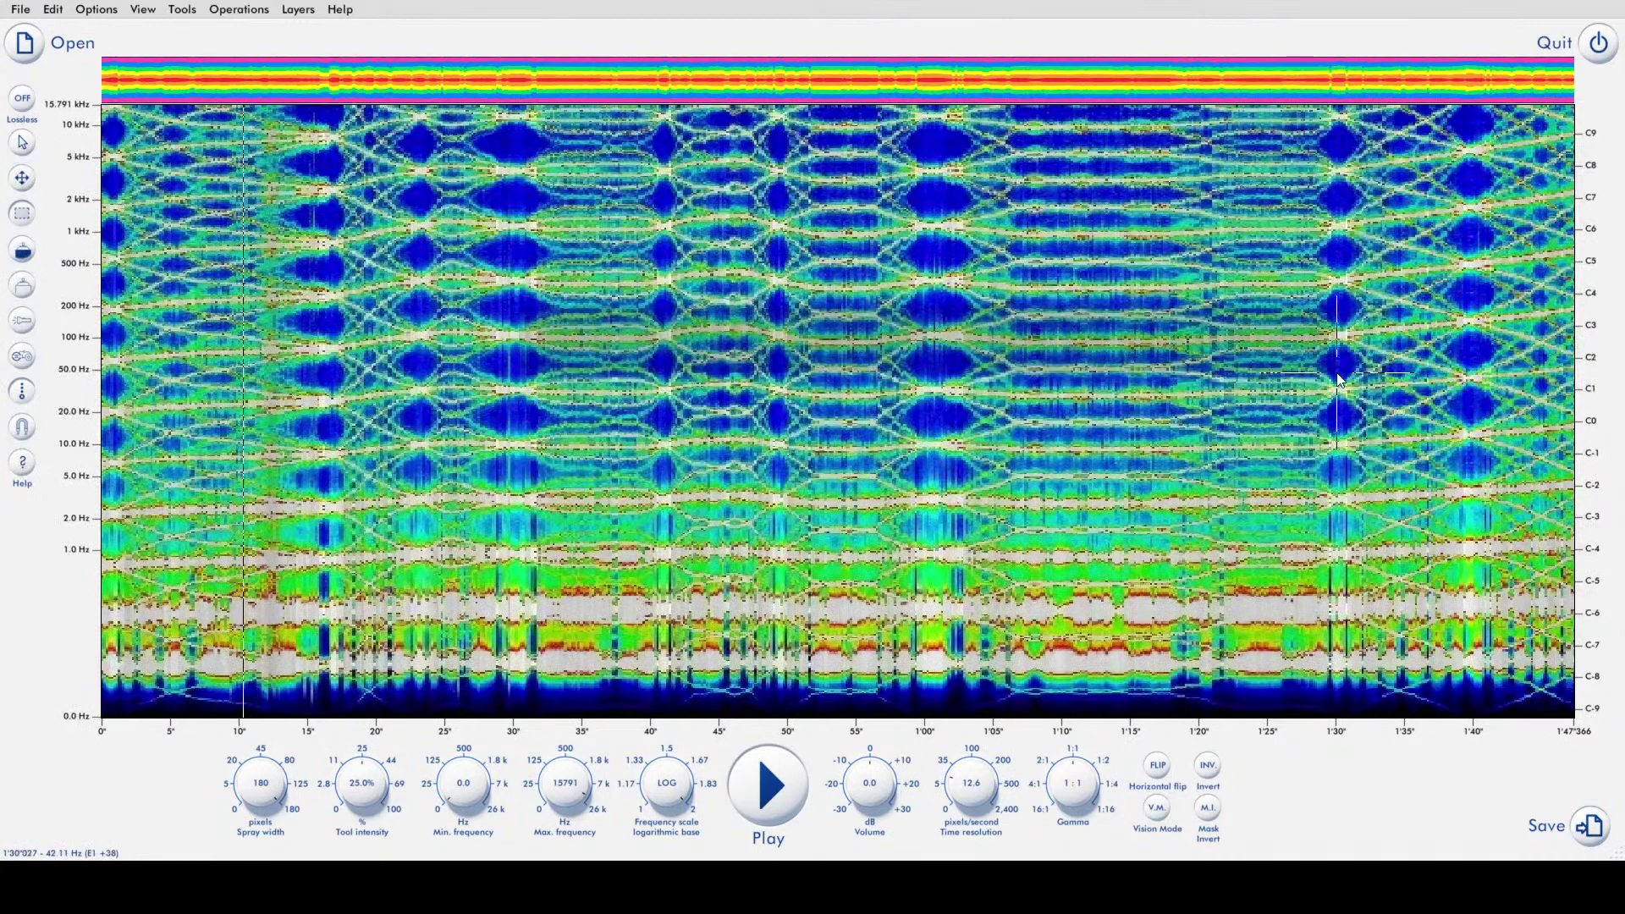
left_click(745, 779)
left_click(745, 778)
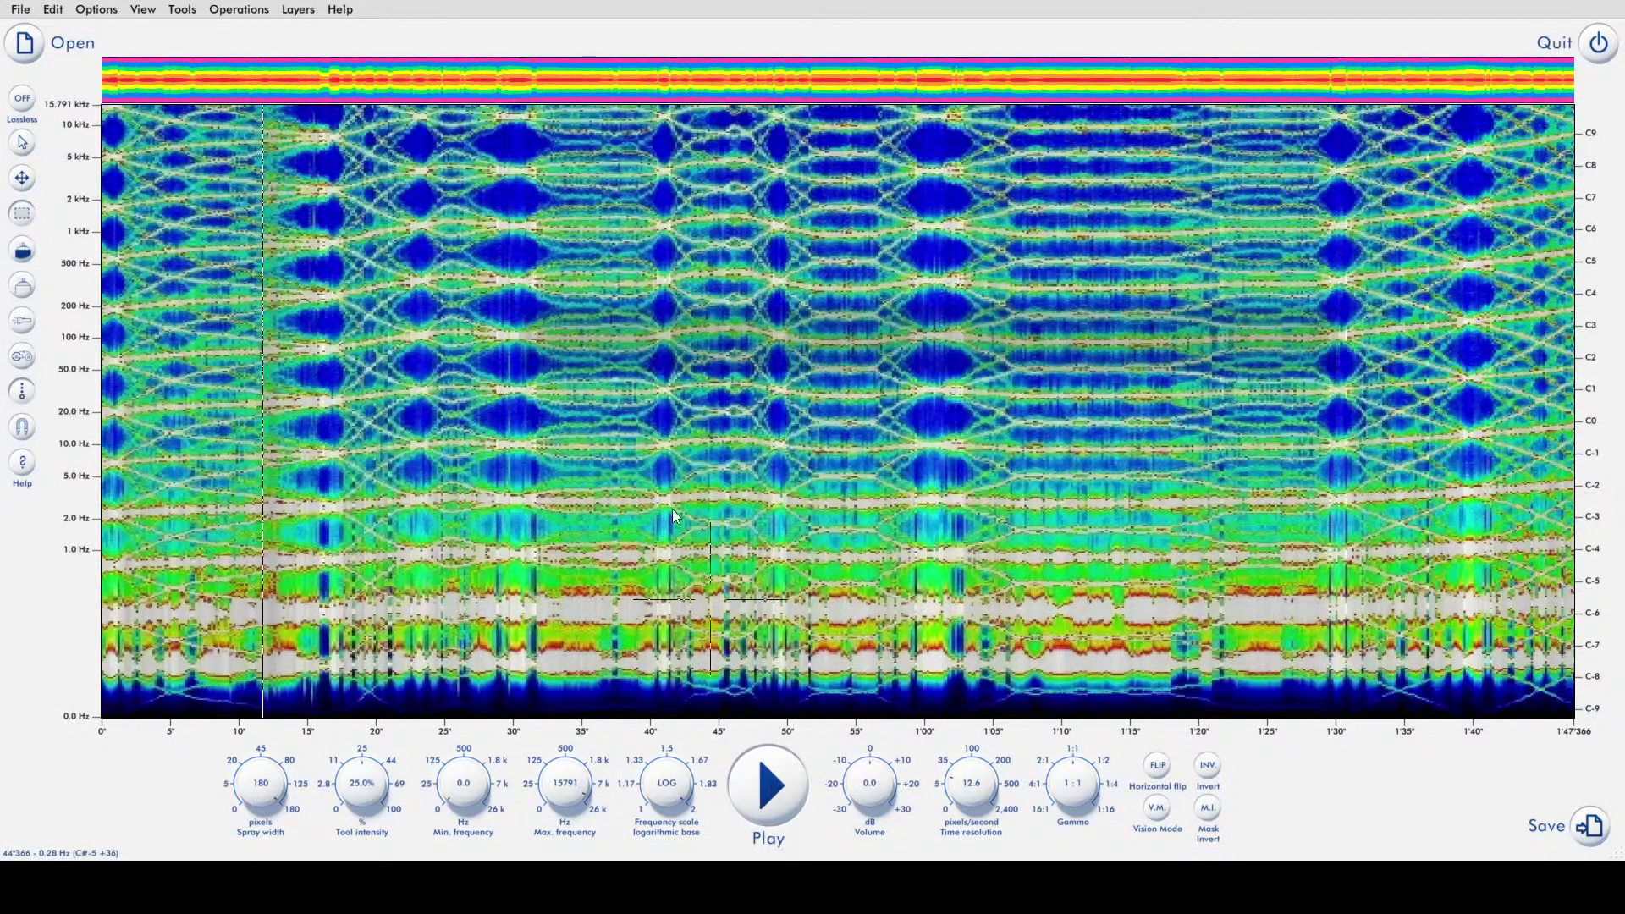
left_click_drag(437, 343, 812, 631)
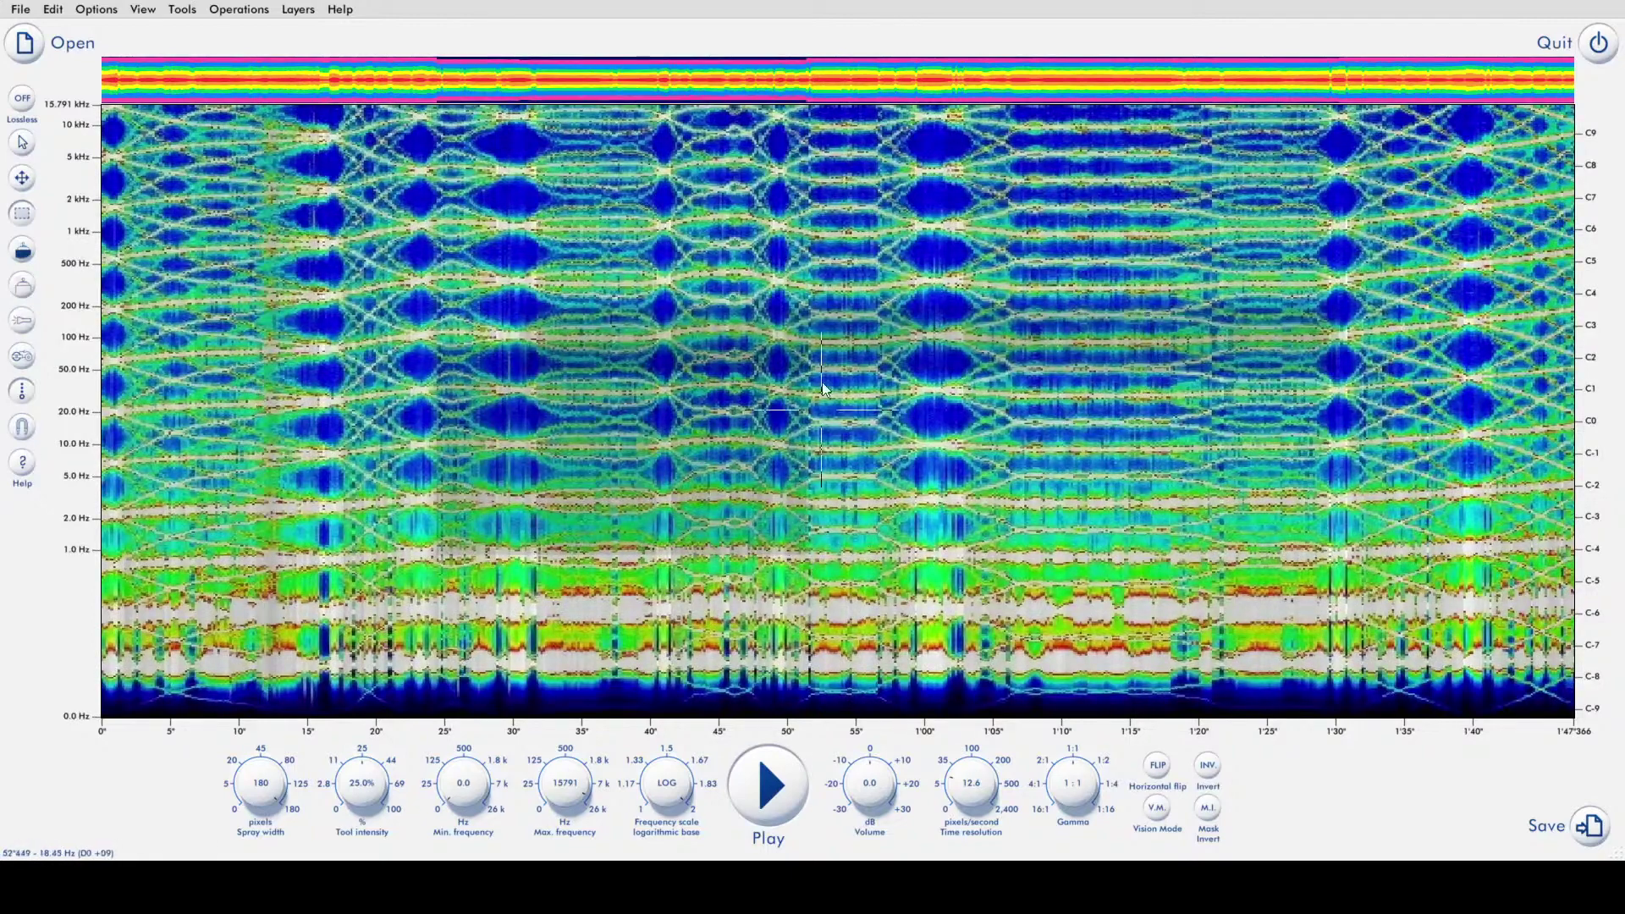
left_click_drag(774, 233, 1031, 501)
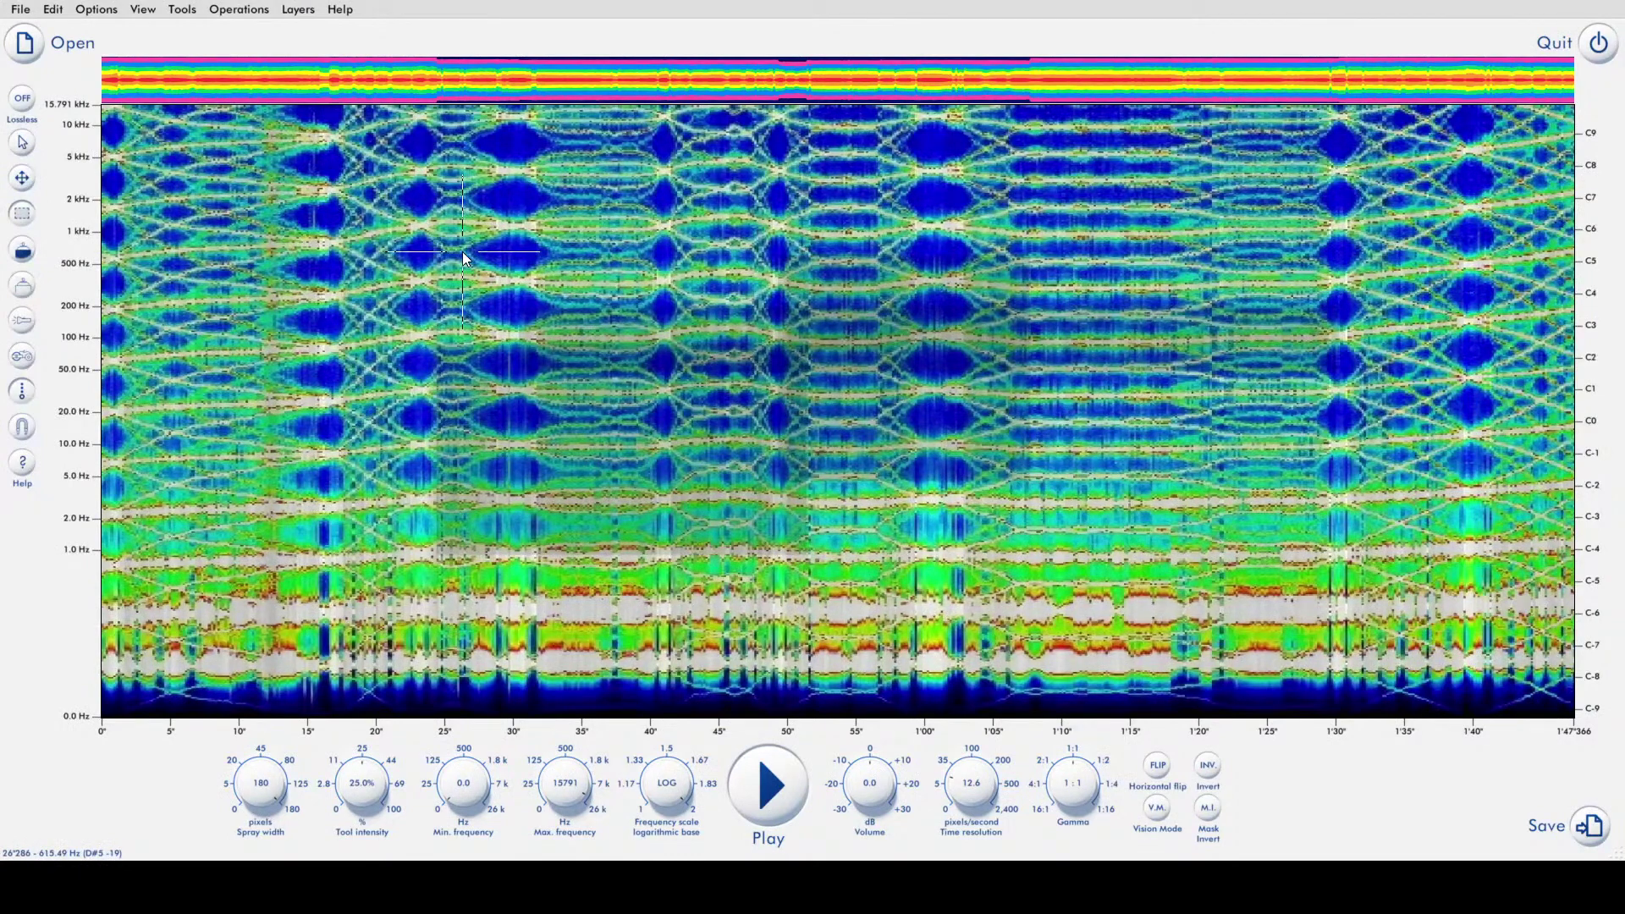
left_click_drag(463, 251, 733, 604)
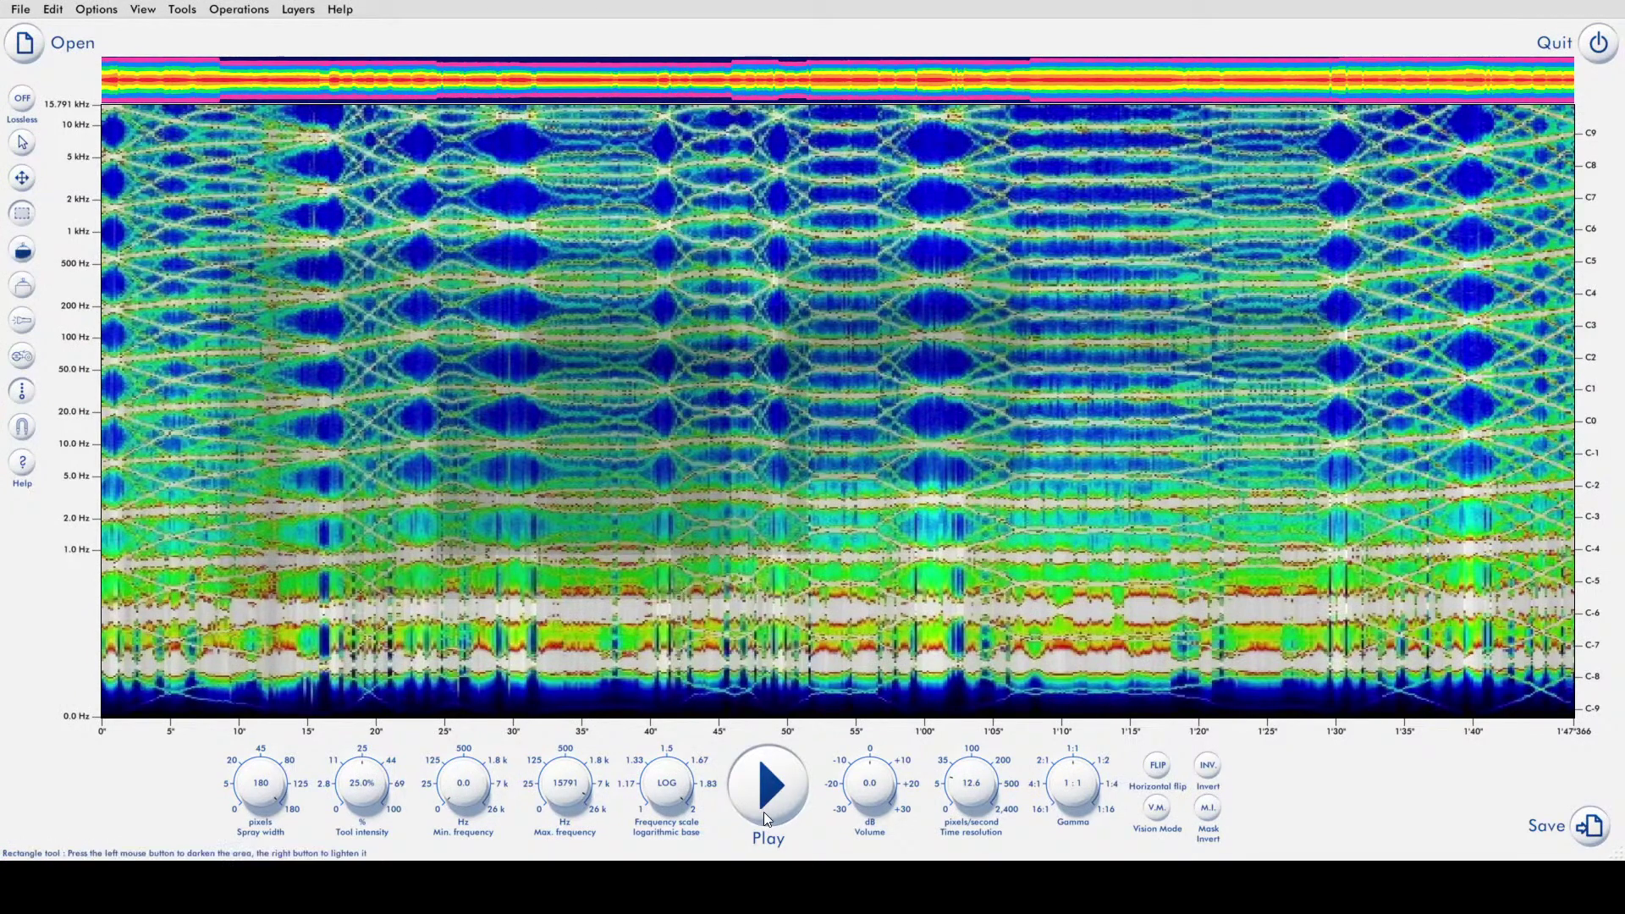
left_click(772, 792)
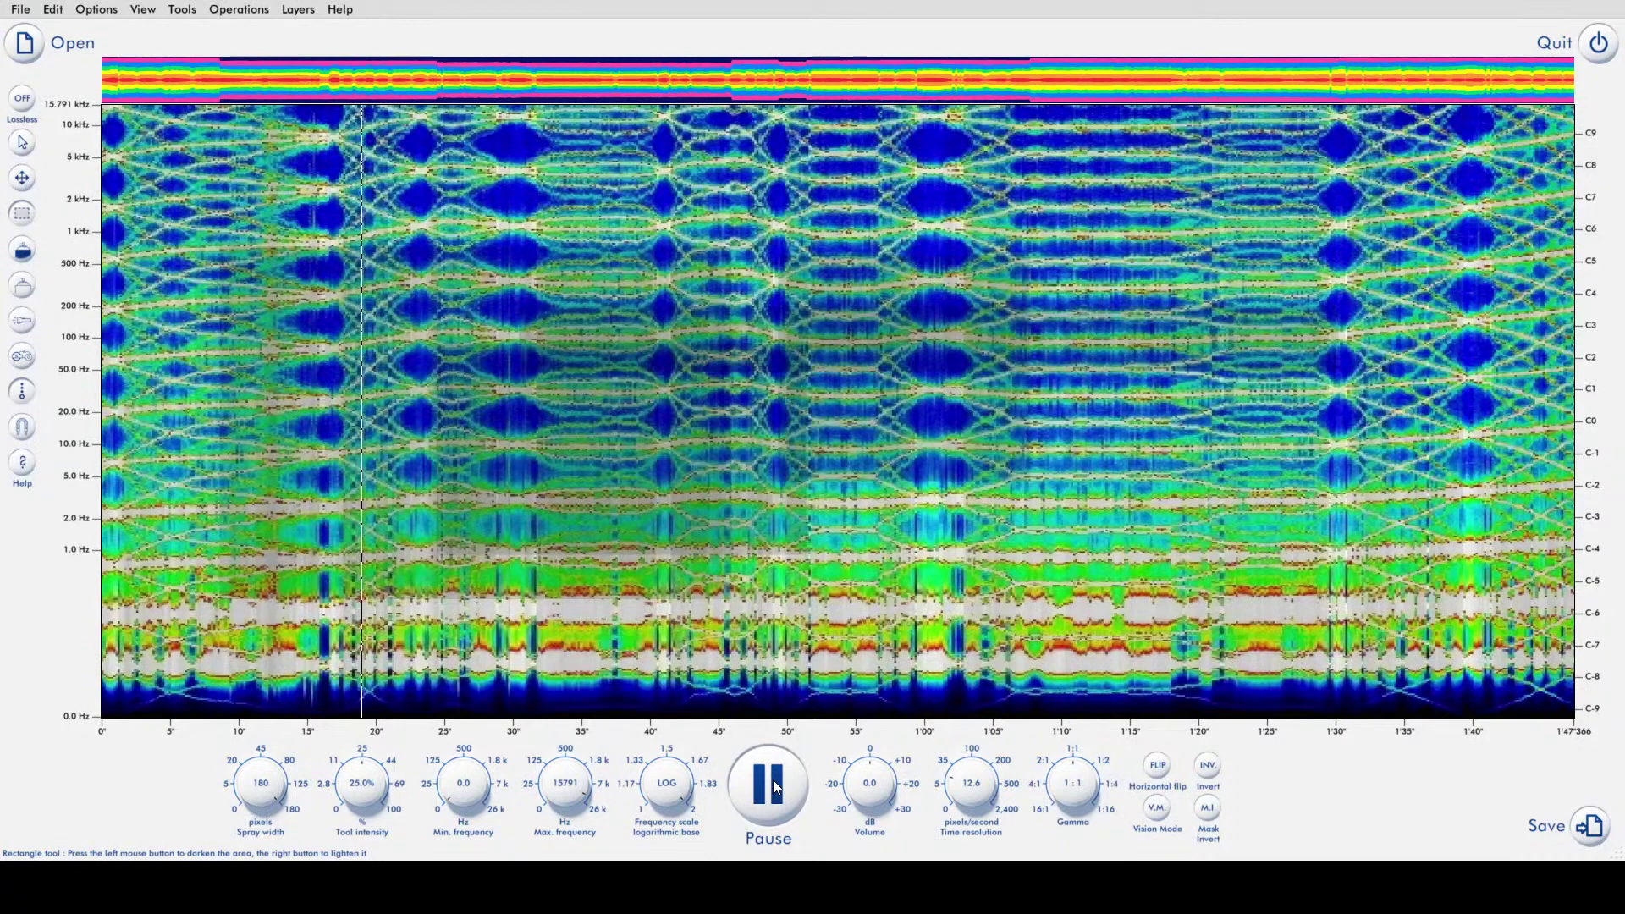
- Reduce the time resolution to 5.24 pixels per second and play a short part of the slowed sound before pausing
left_click(774, 788)
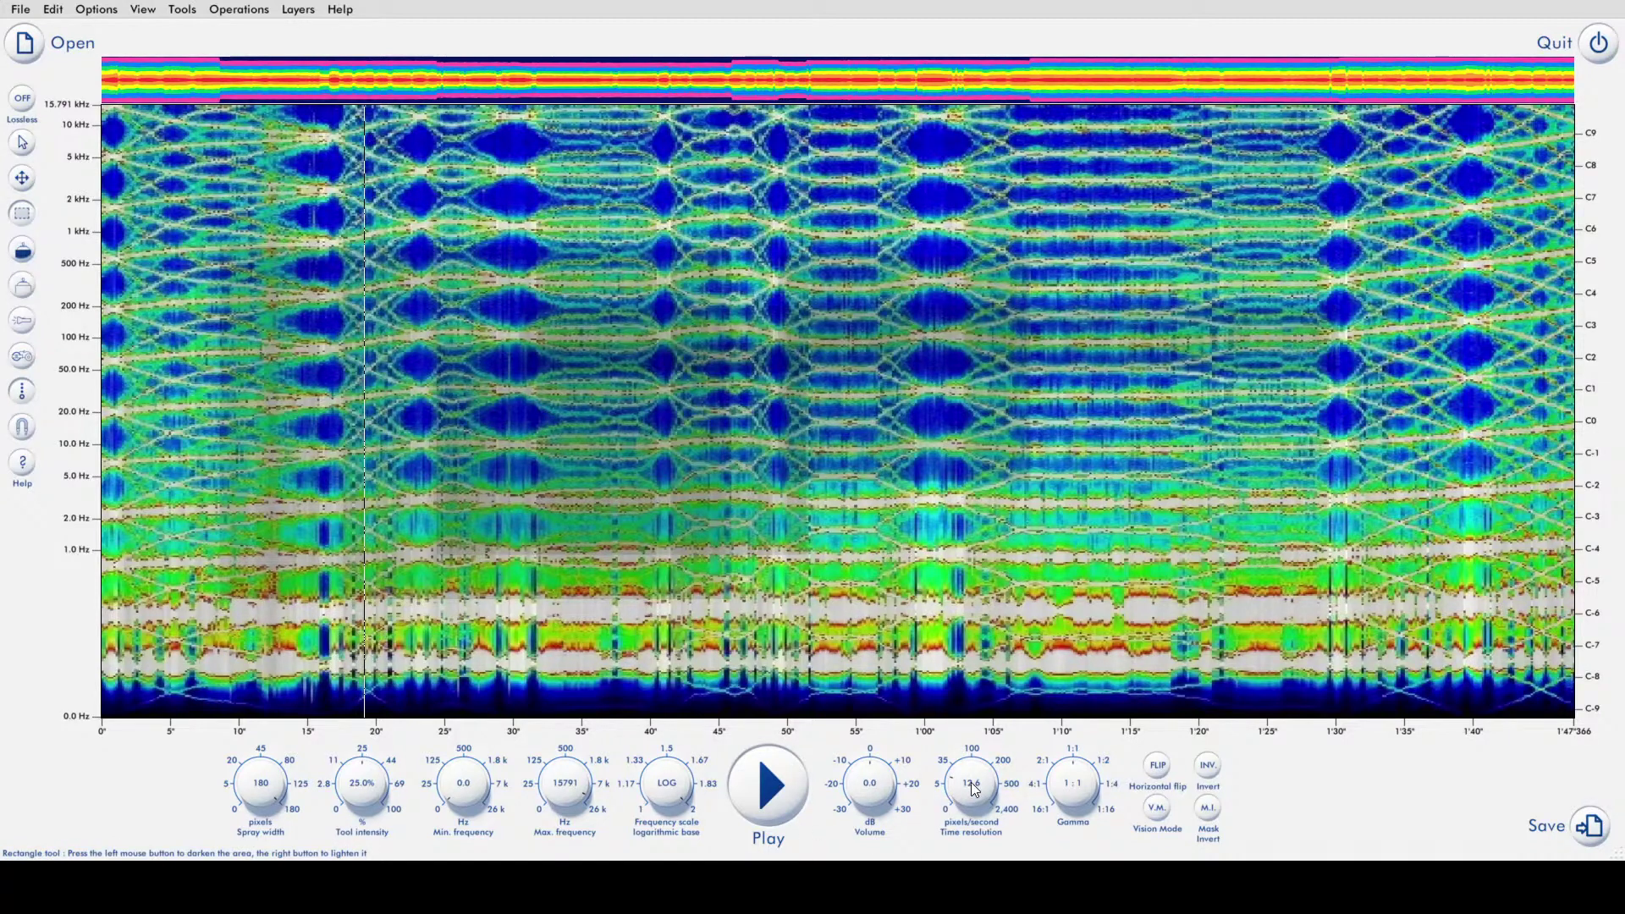
left_click_drag(975, 790, 971, 796)
left_click(760, 800)
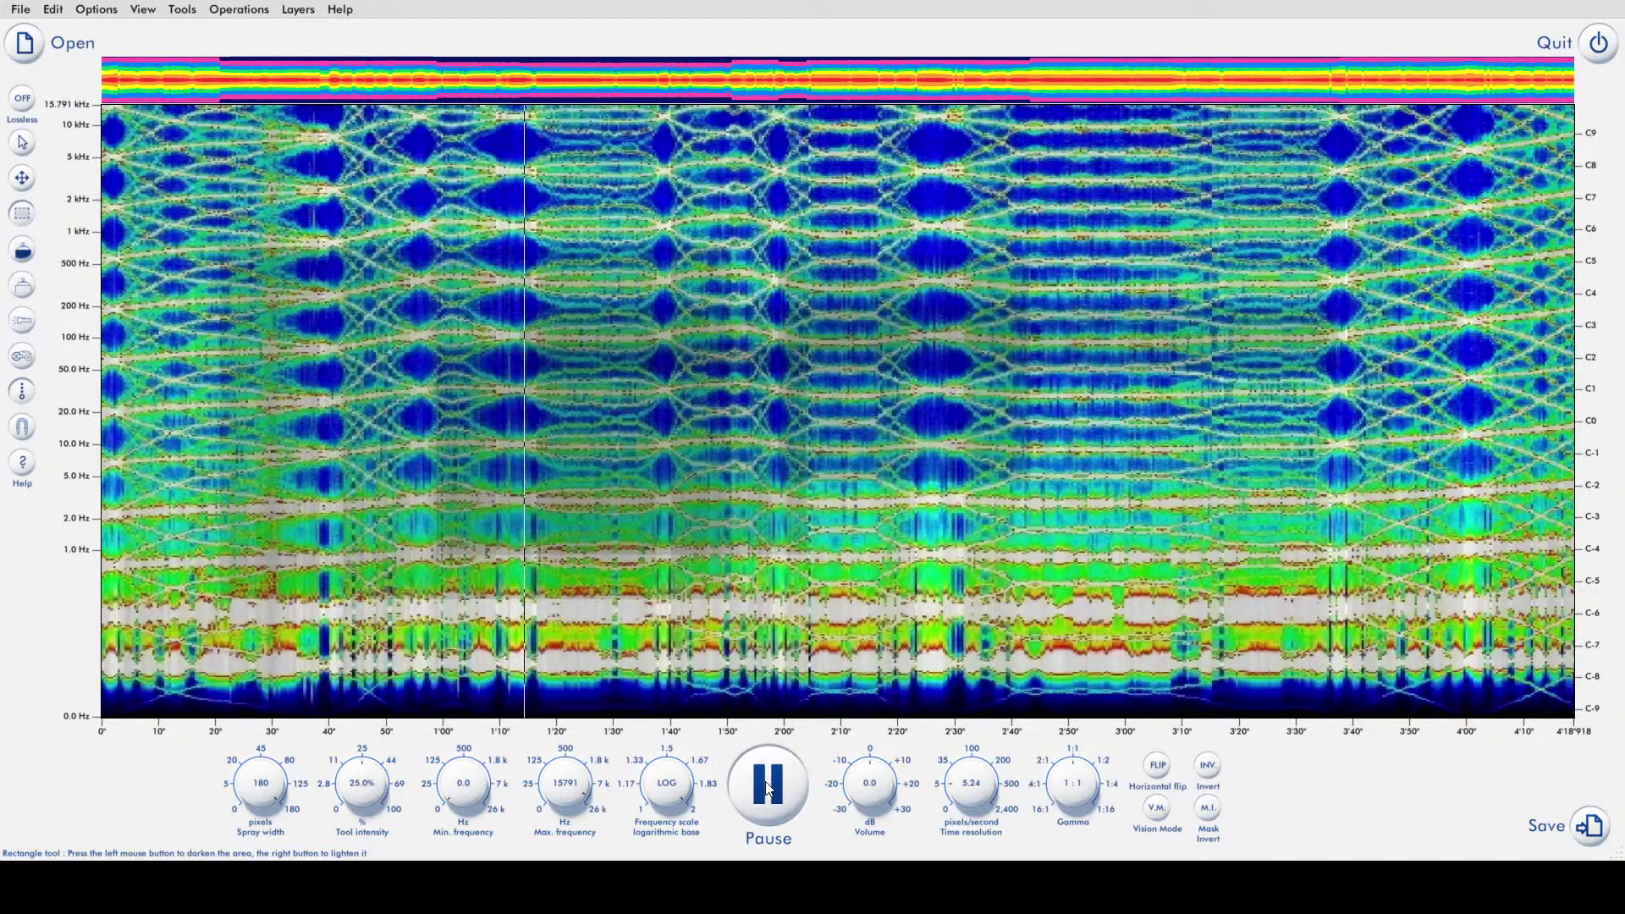
left_click(769, 788)
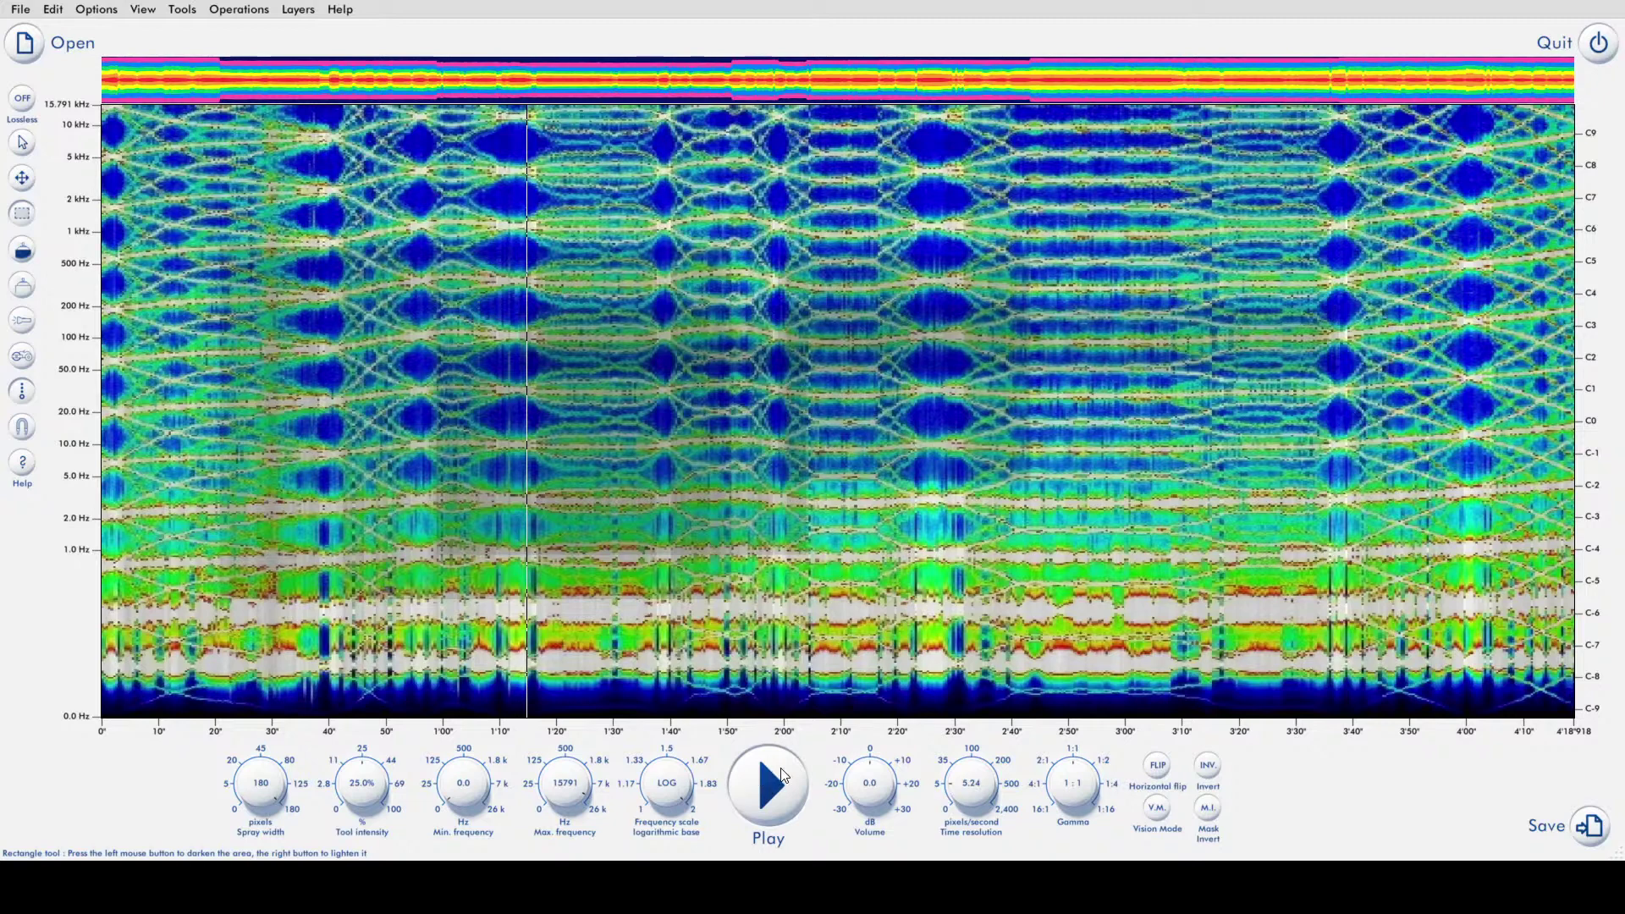
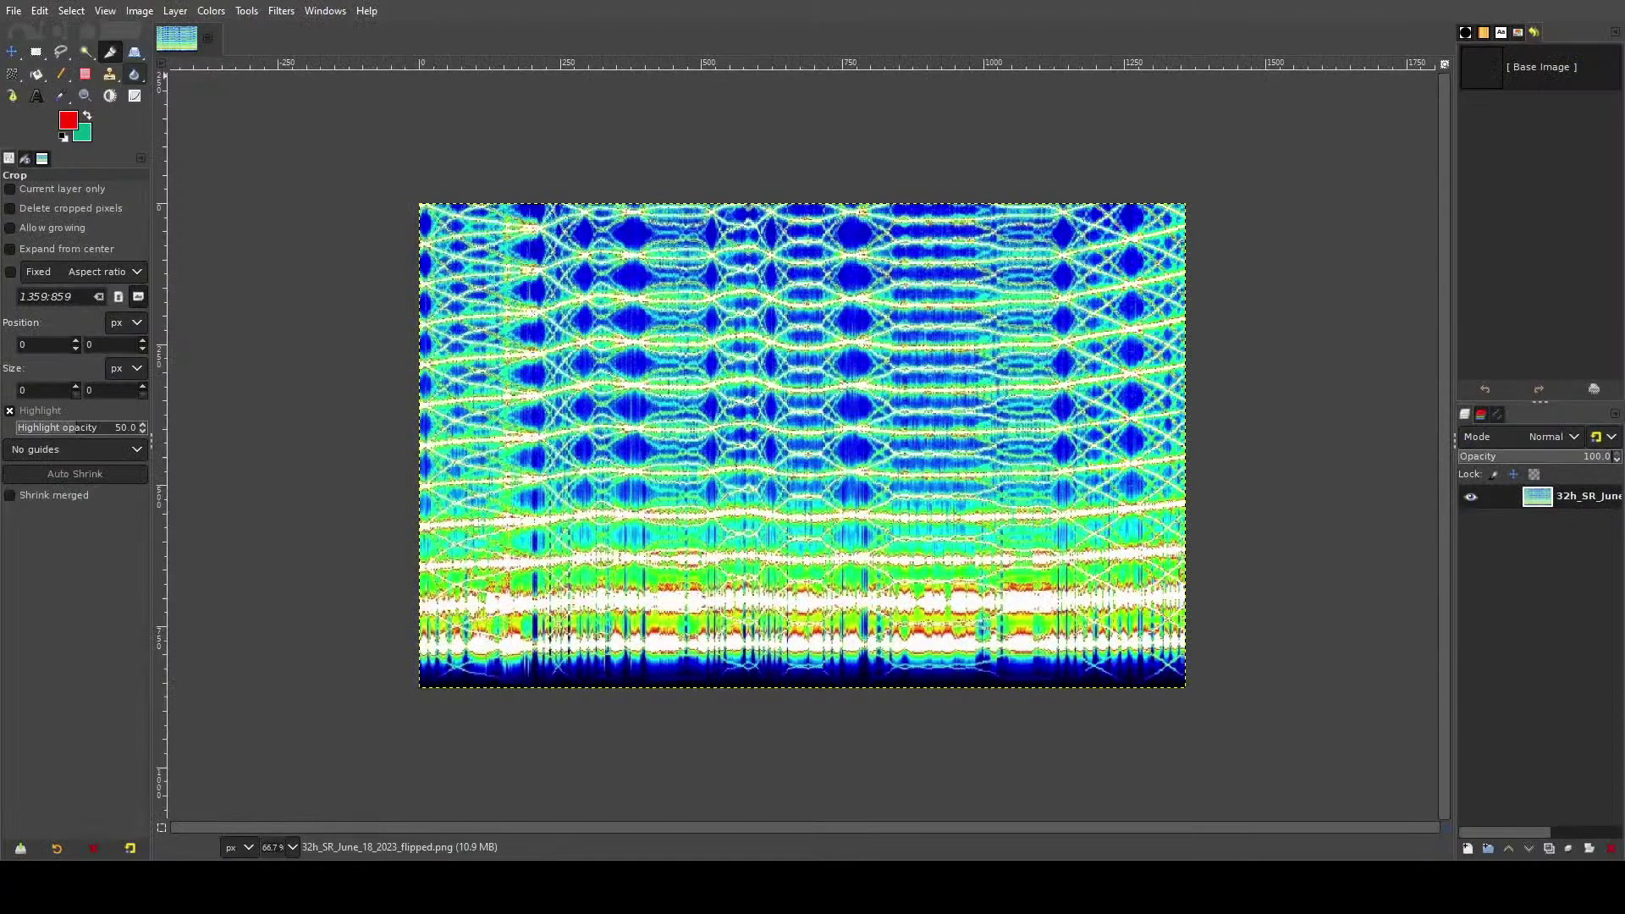
- In GIMP, crop the flipped spectrogram to a full-width horizontal slice of 1359 × 78 px at position 0, 368
left_click_drag(407, 190, 1360, 773)
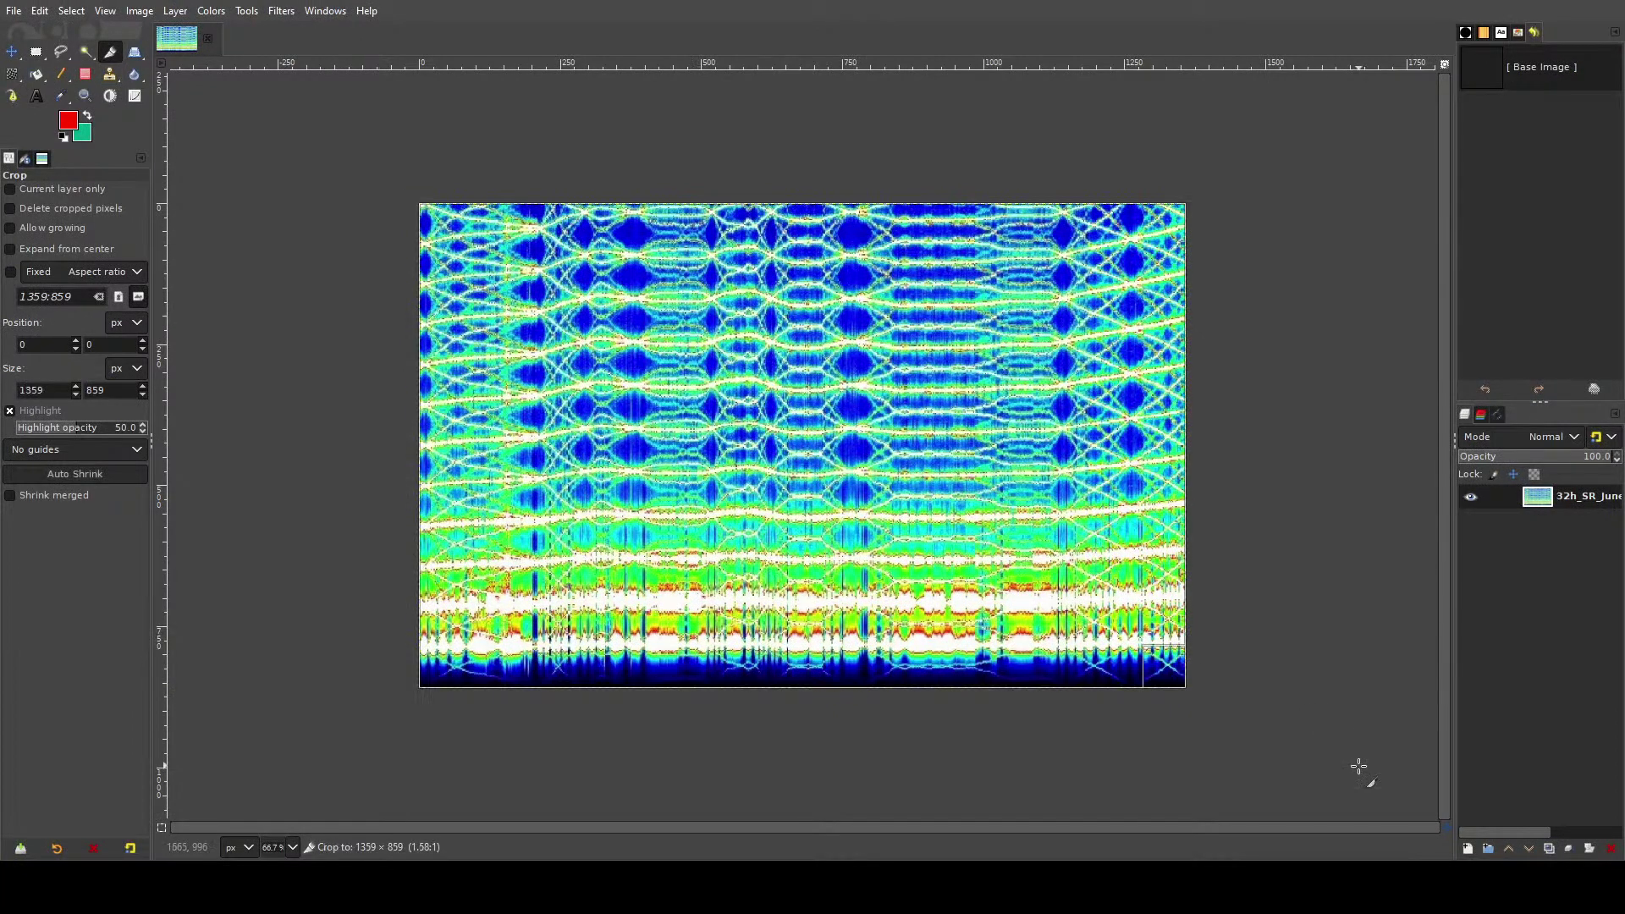
left_click_drag(794, 667, 791, 444)
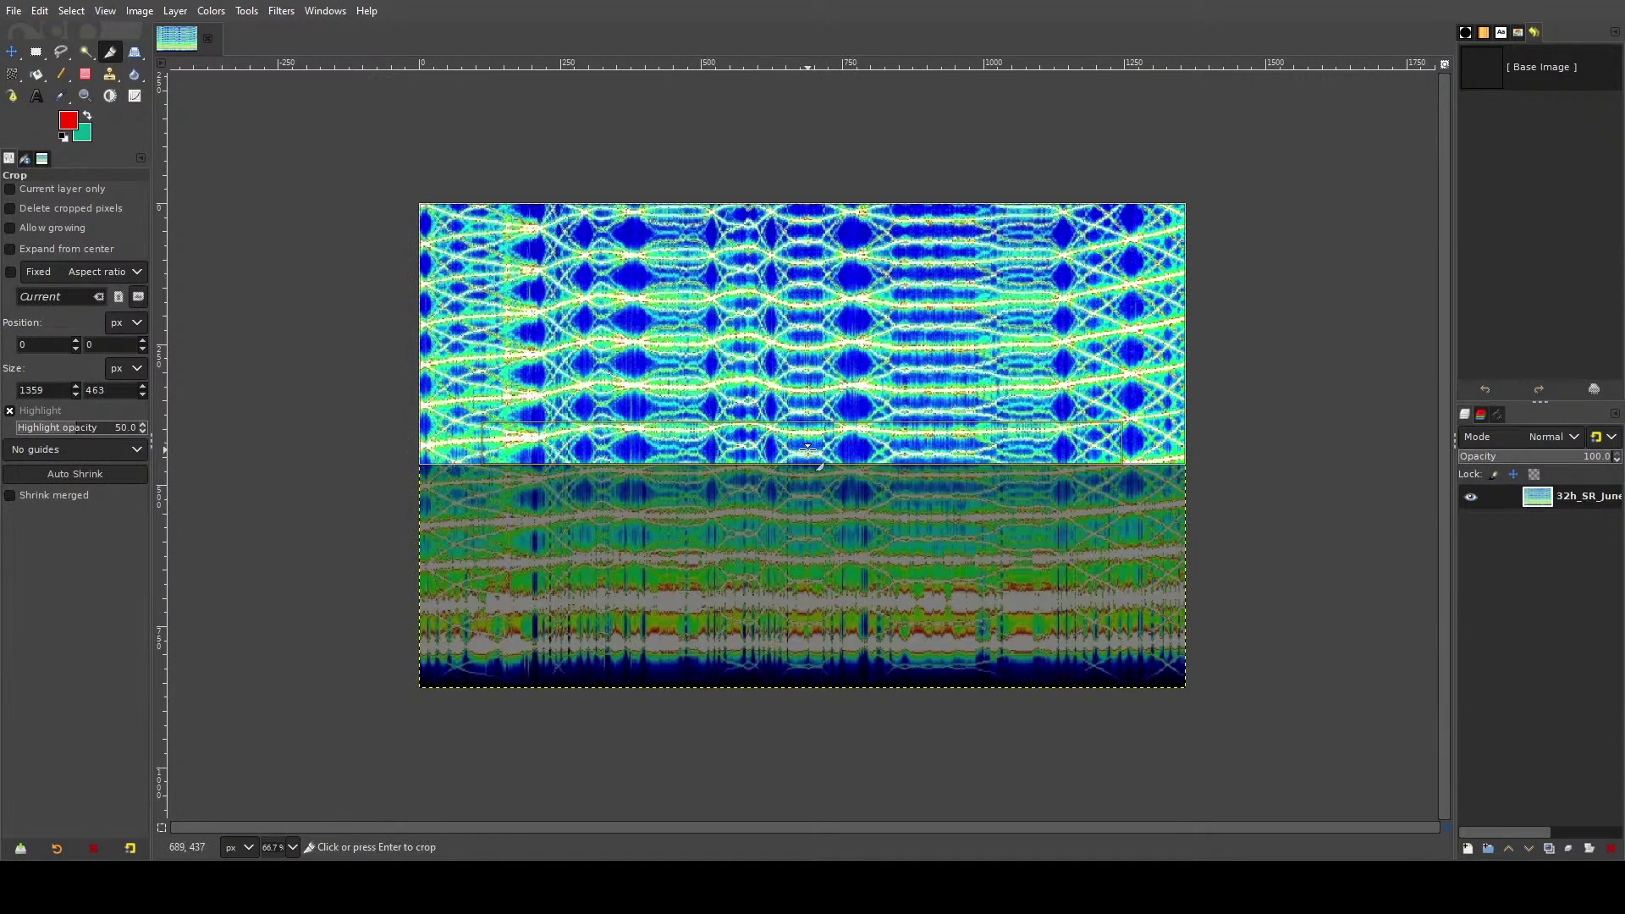
left_click_drag(851, 230, 864, 391)
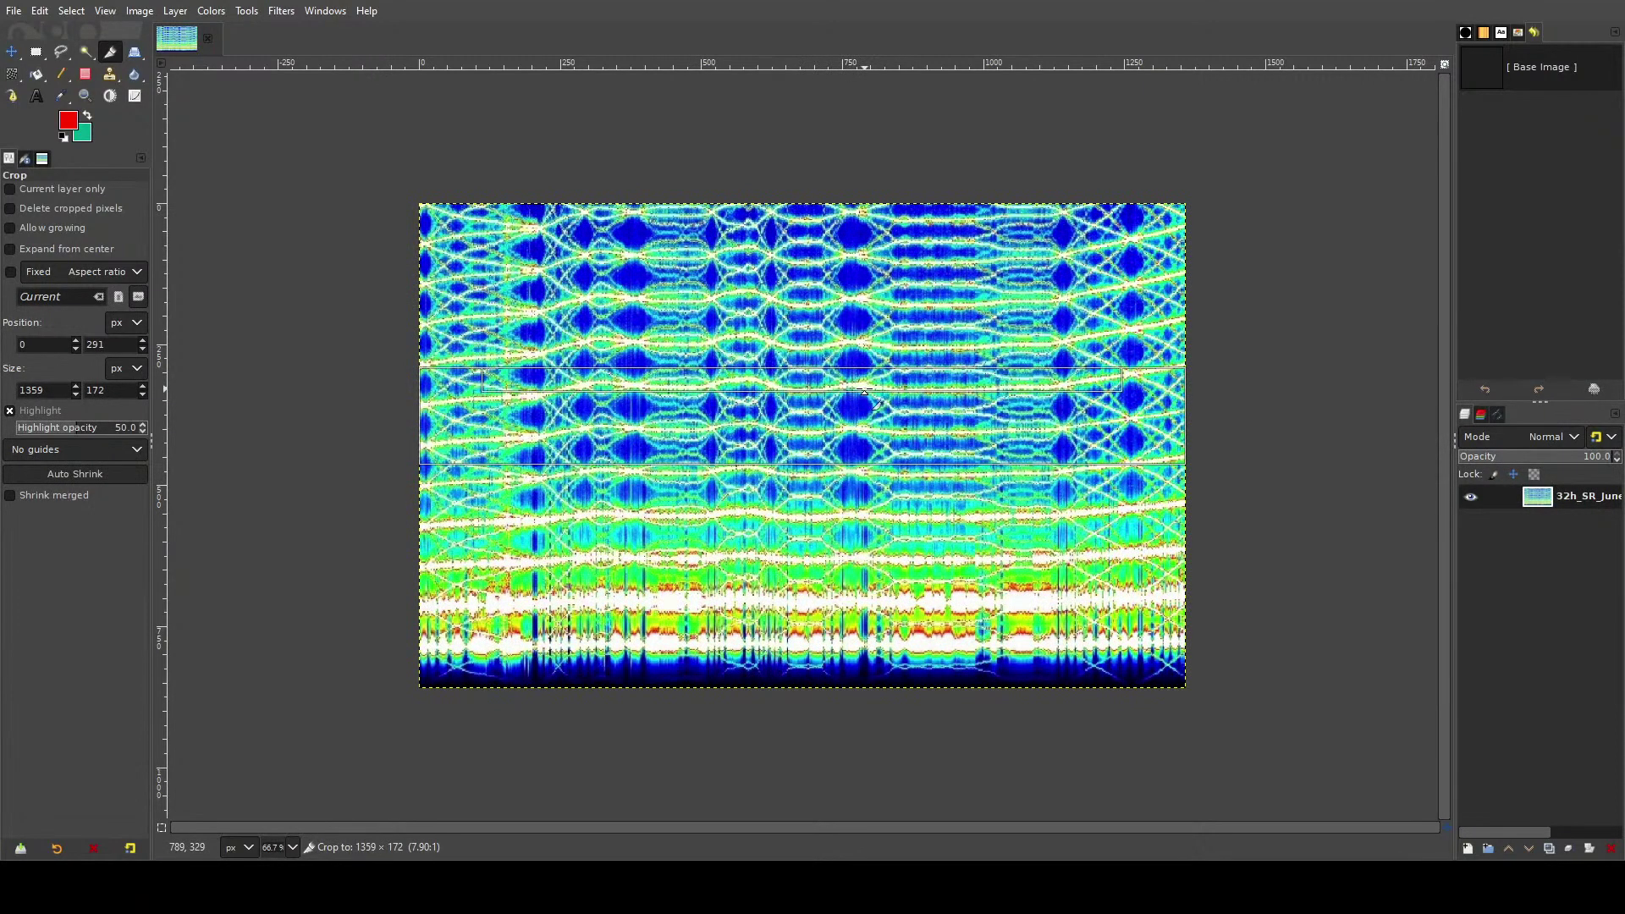
left_click_drag(891, 452, 893, 442)
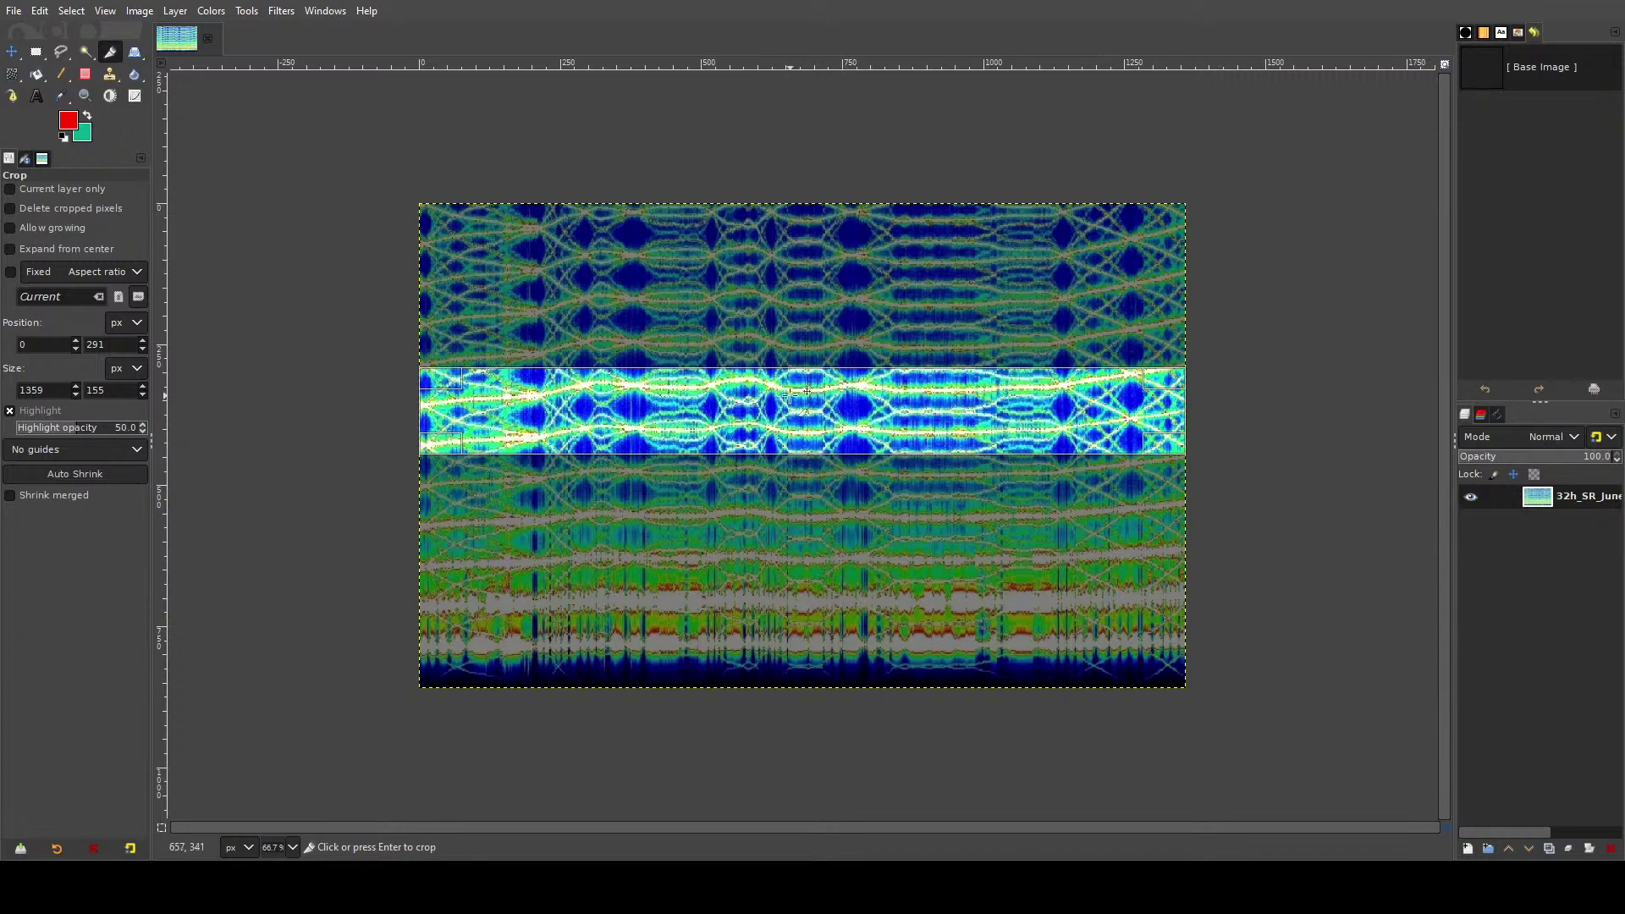
left_click_drag(780, 376, 784, 419)
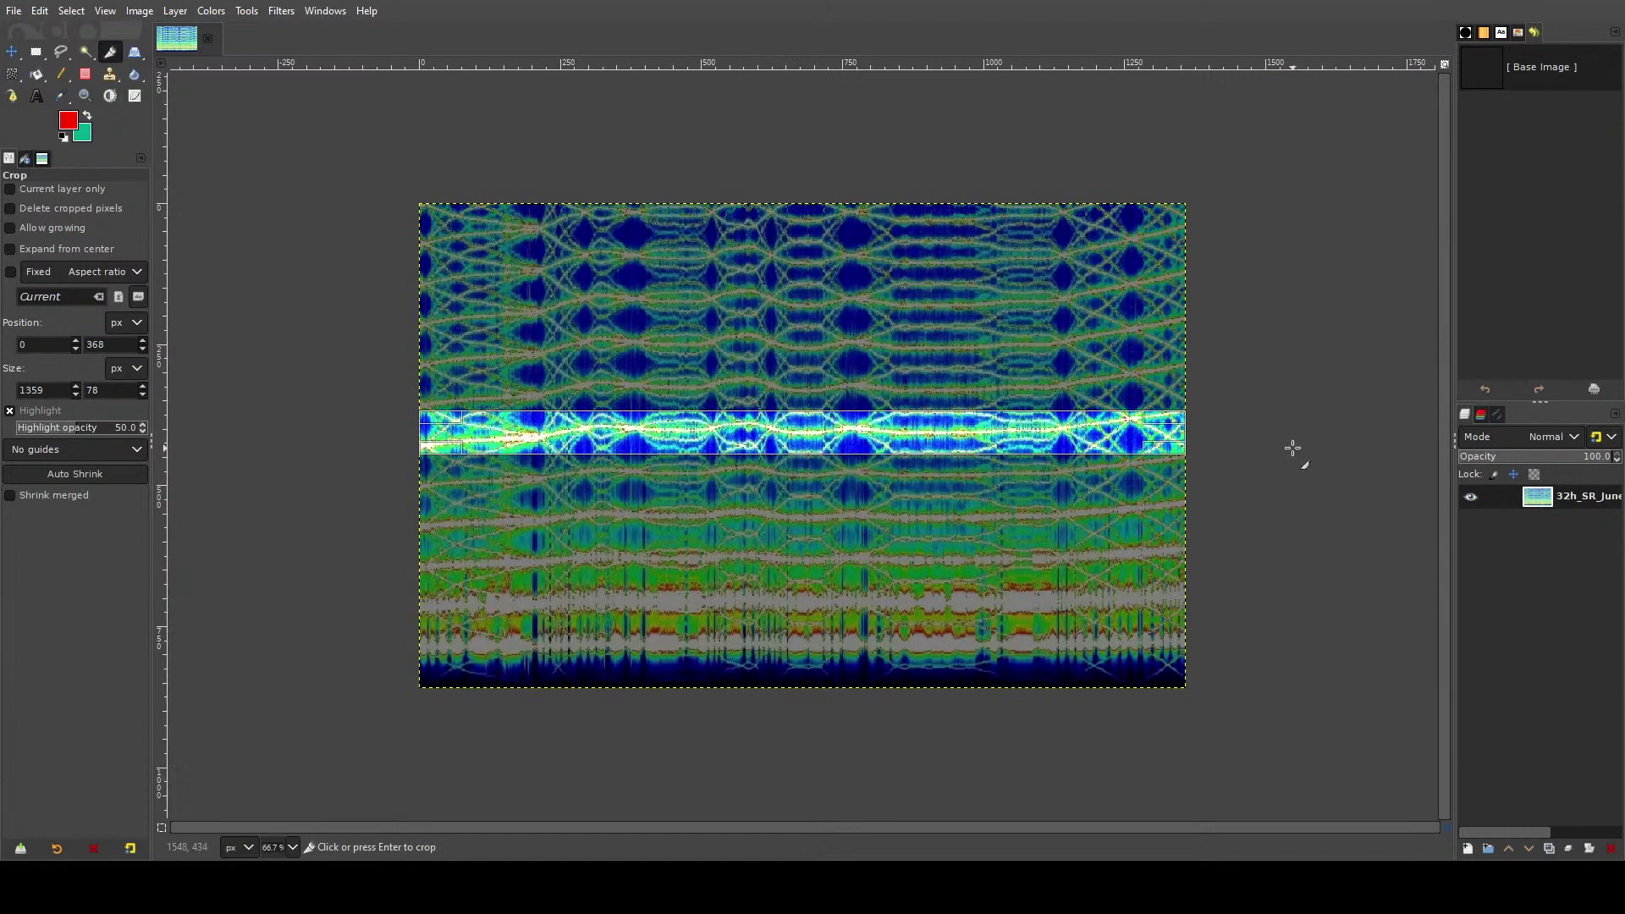
left_click(800, 430)
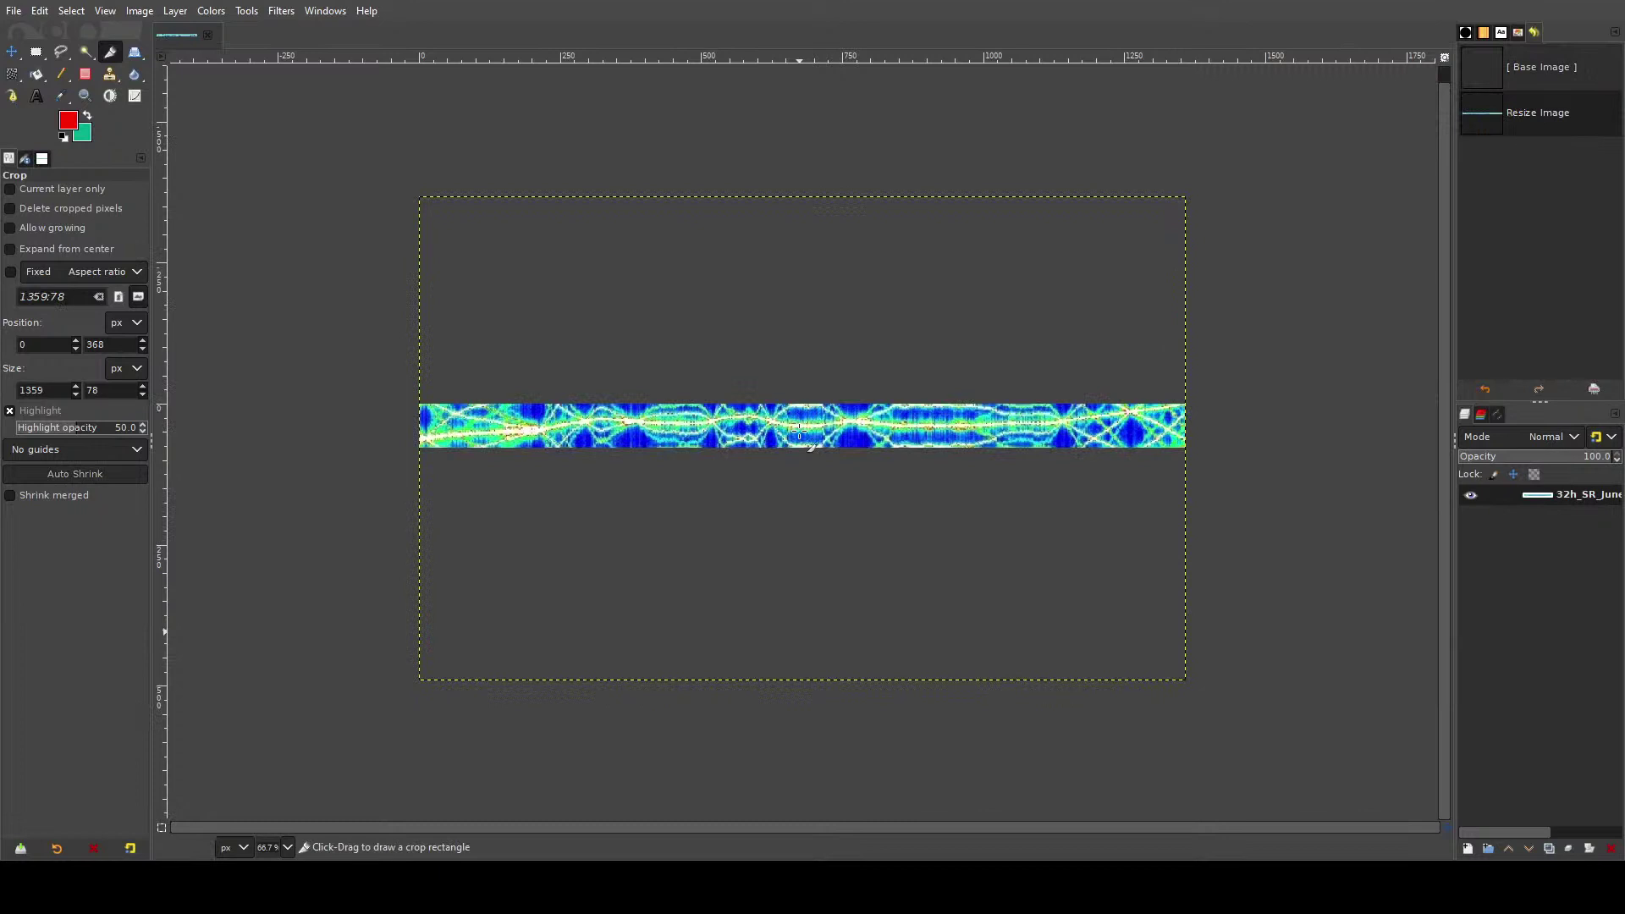
- Export the cropped slice as 32h_SR_June_18_2023_flipped_slice.png
left_click(14, 10)
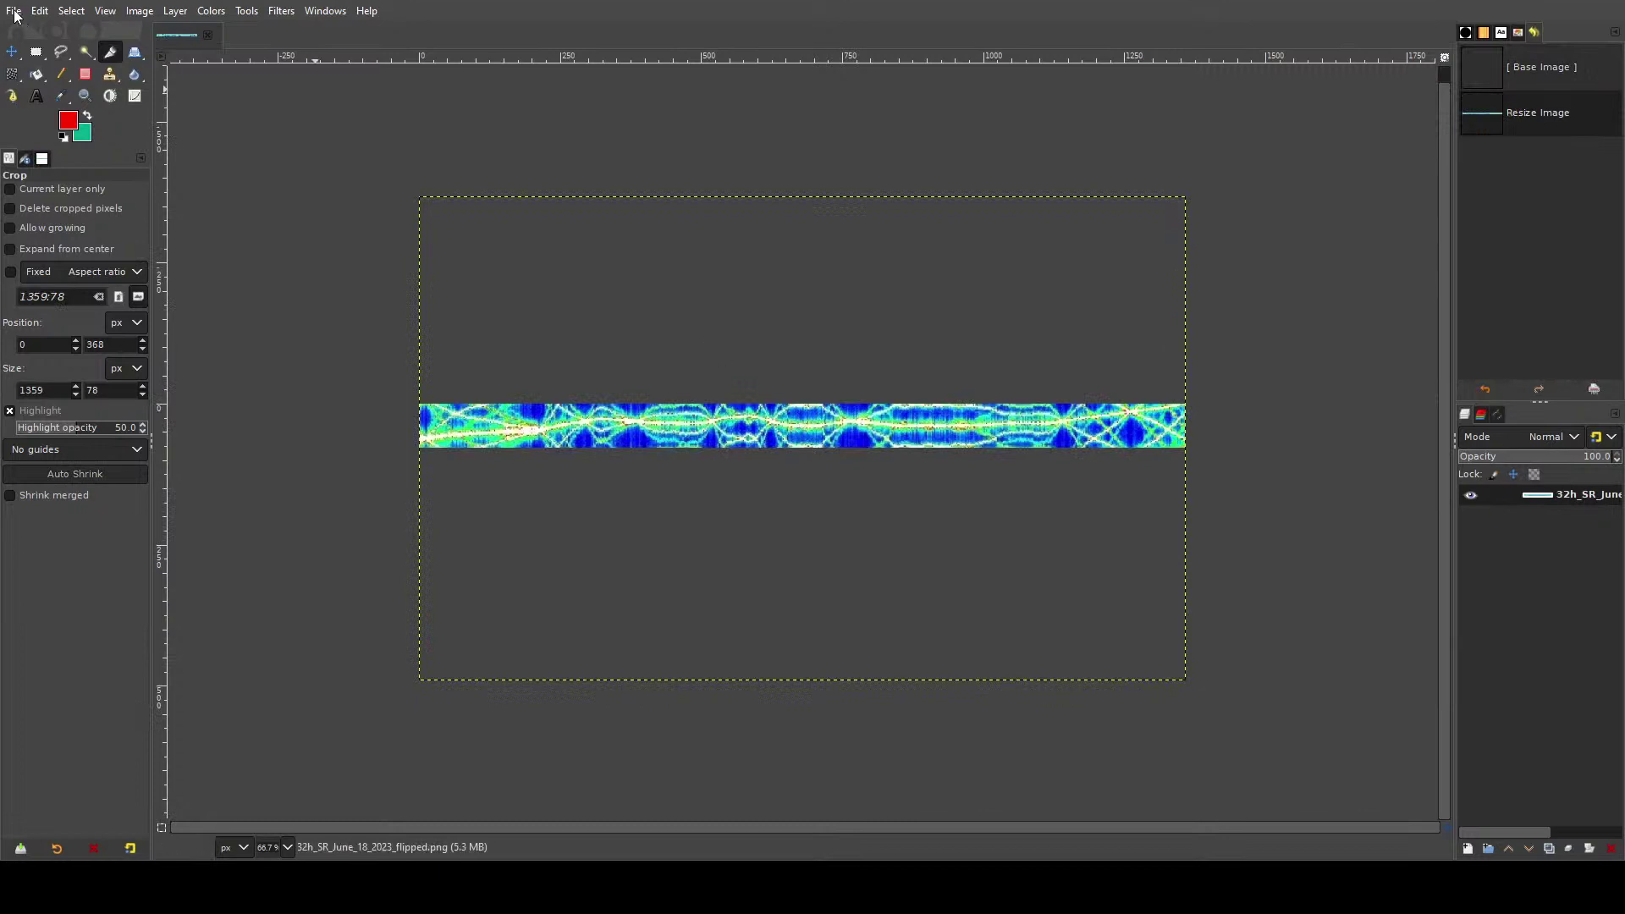
left_click(93, 279)
key("ctrl+e")
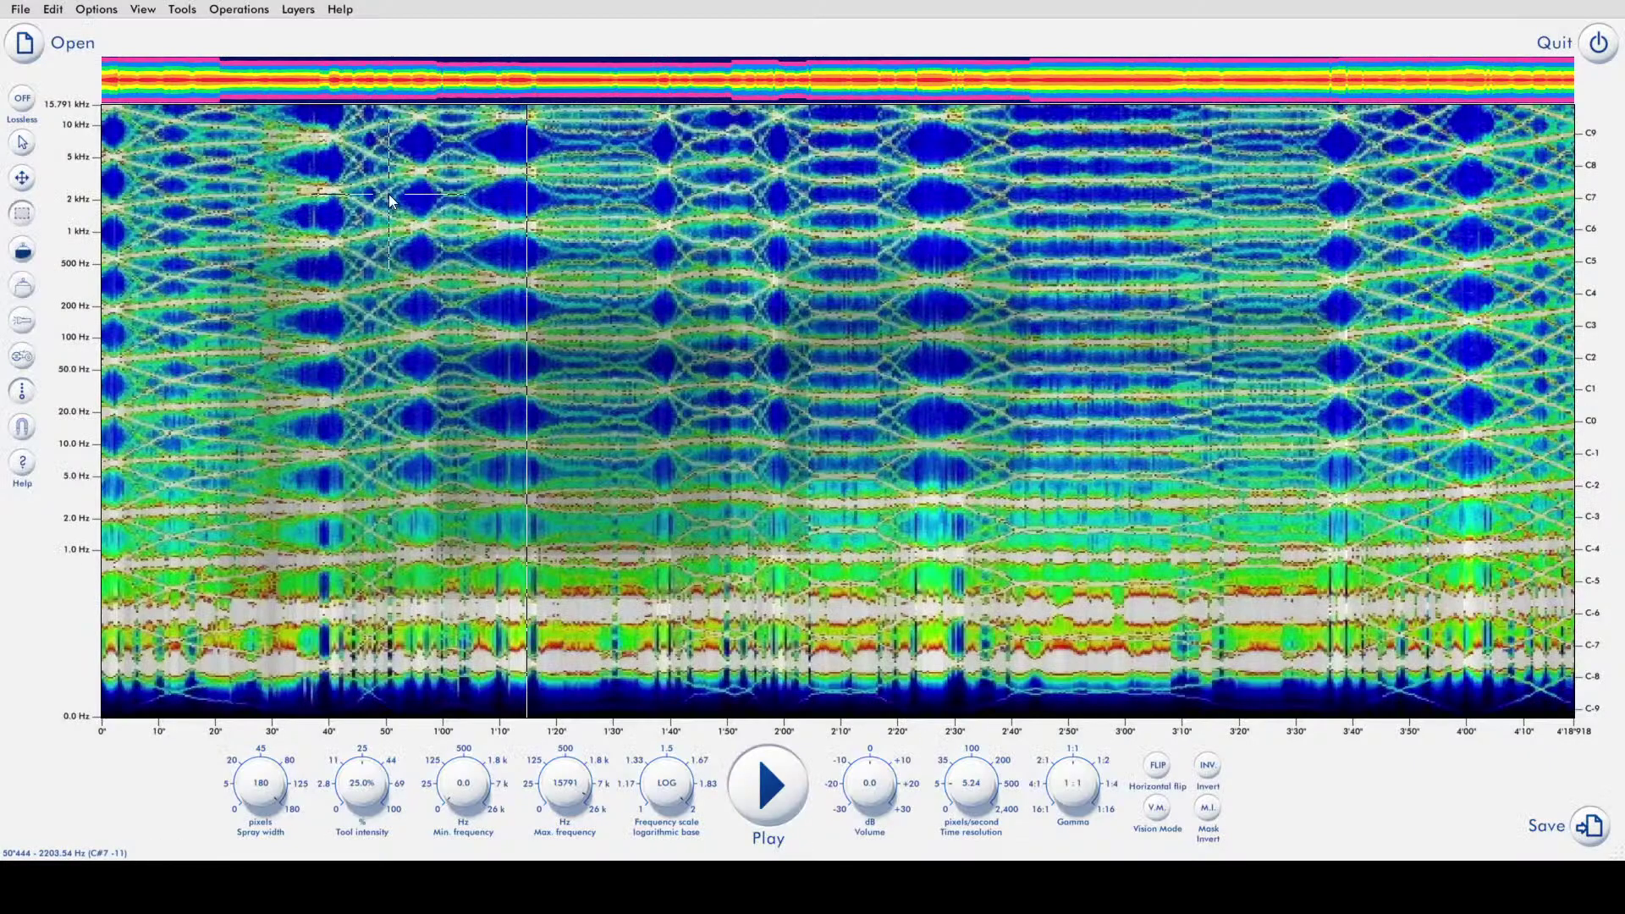
- Switch to Photosounder and load 32h_SR_June_18_2023_flipped_slice.png as a new project
left_click(19, 8)
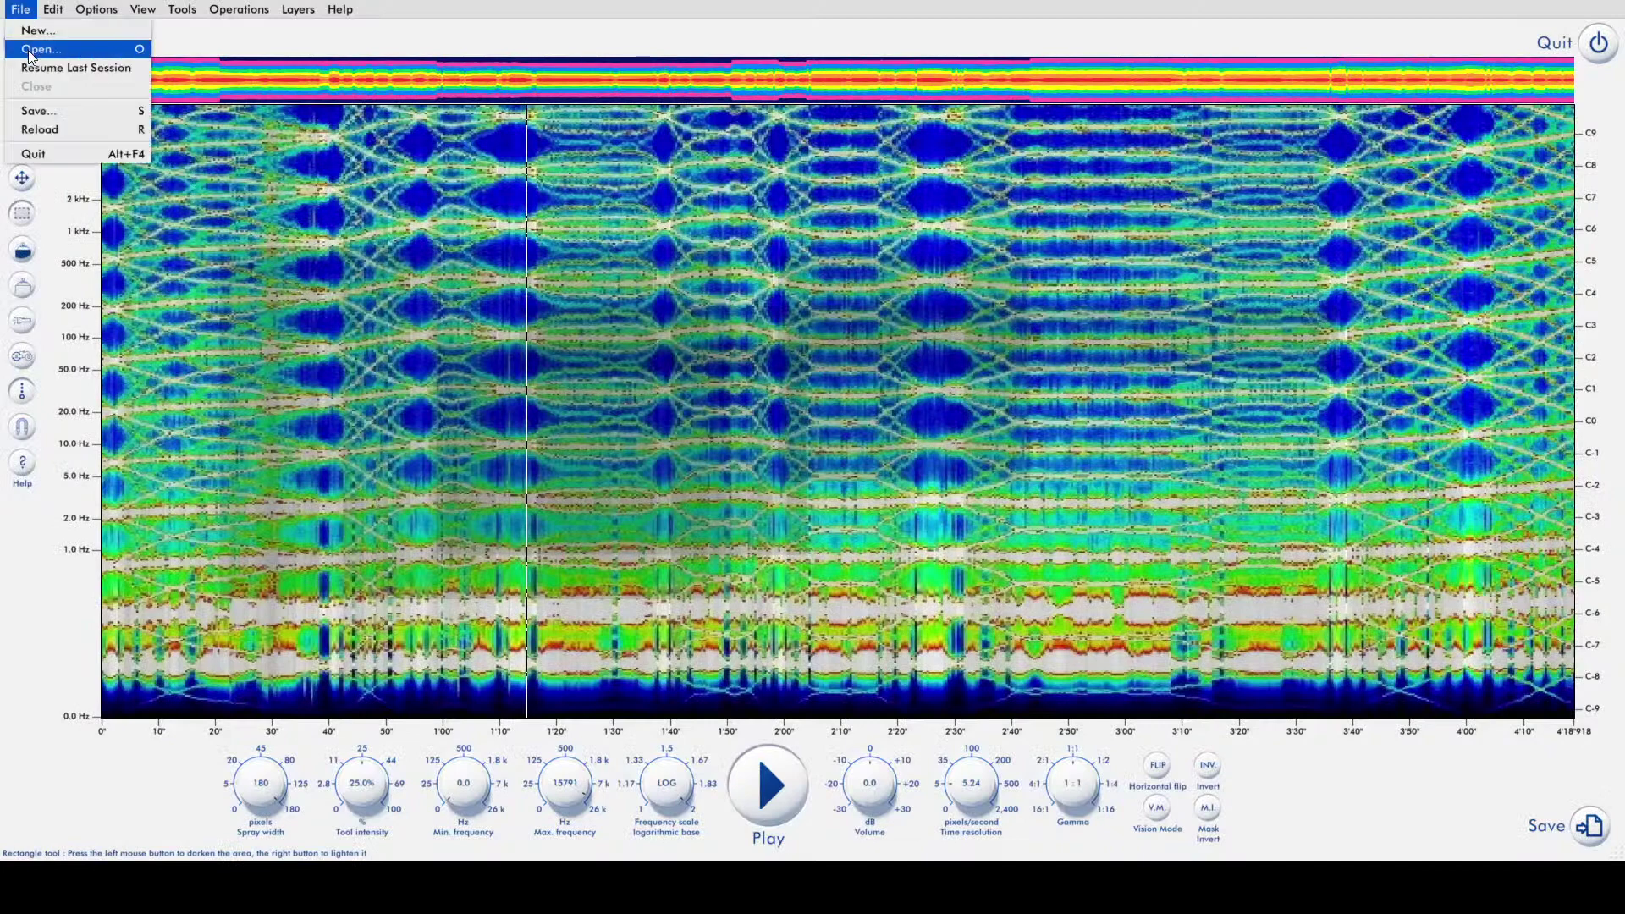
left_click(51, 44)
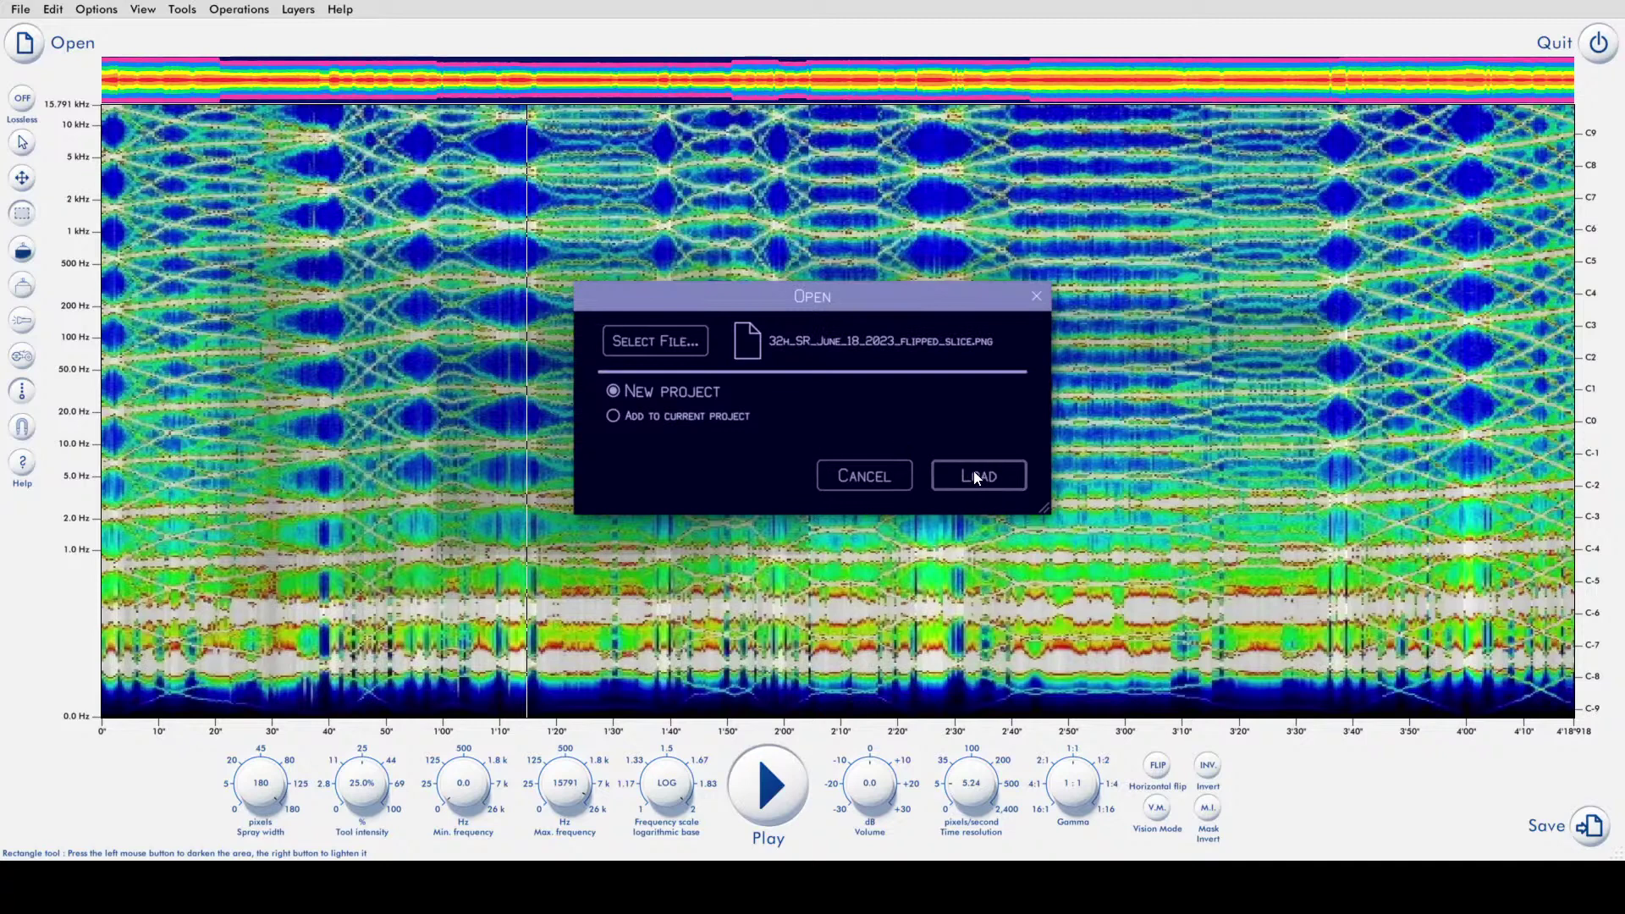
left_click(675, 417)
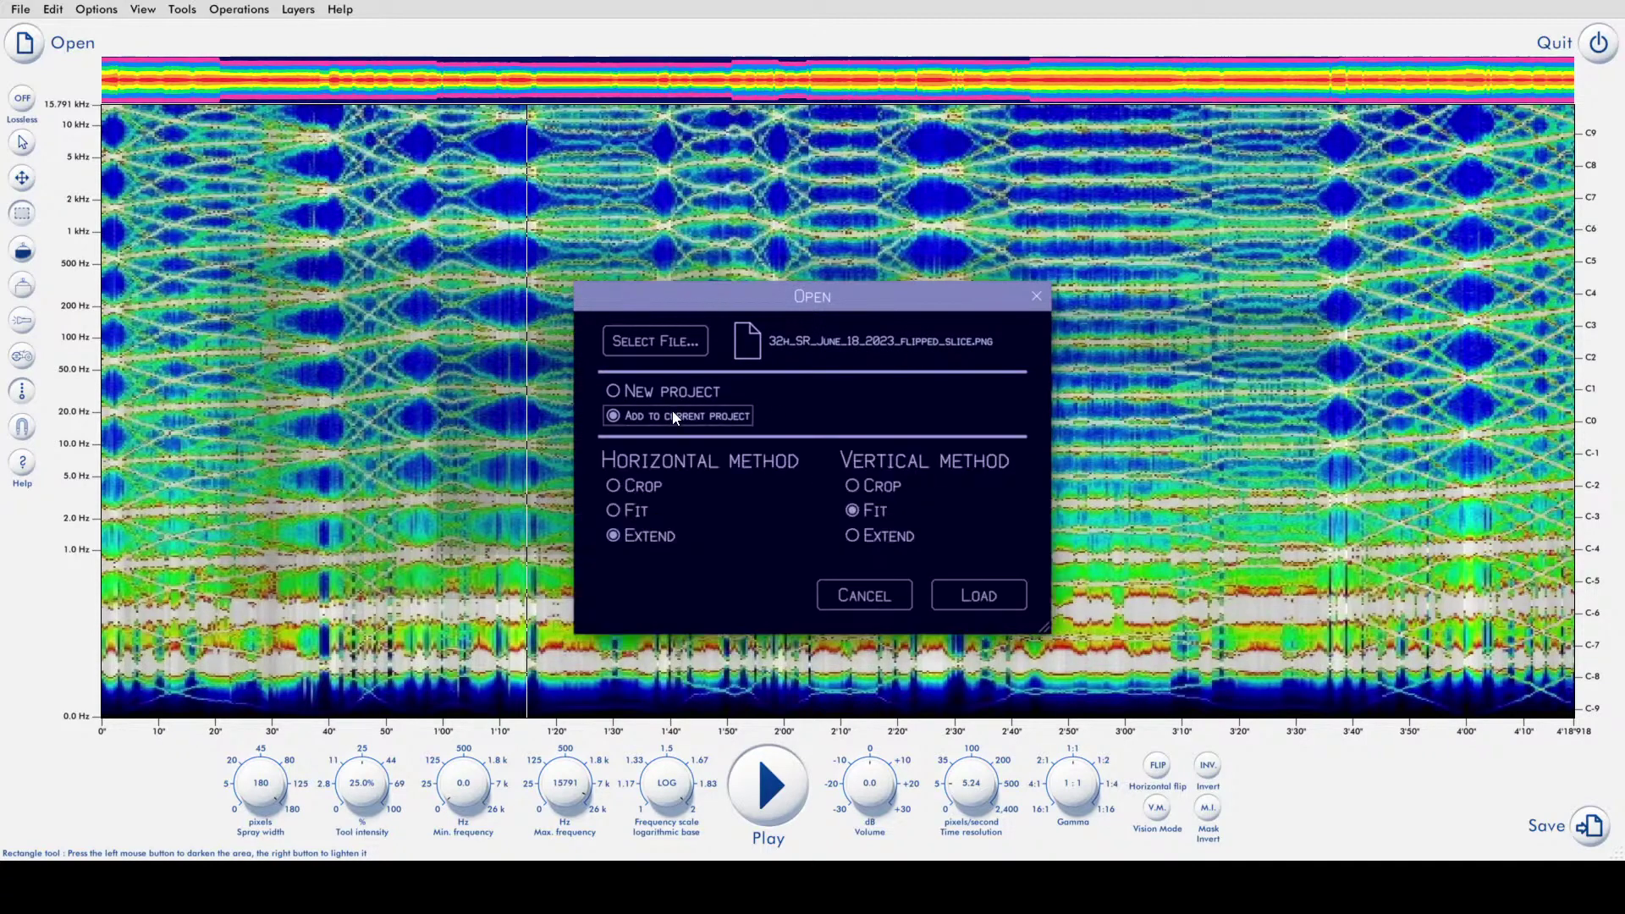
left_click(631, 392)
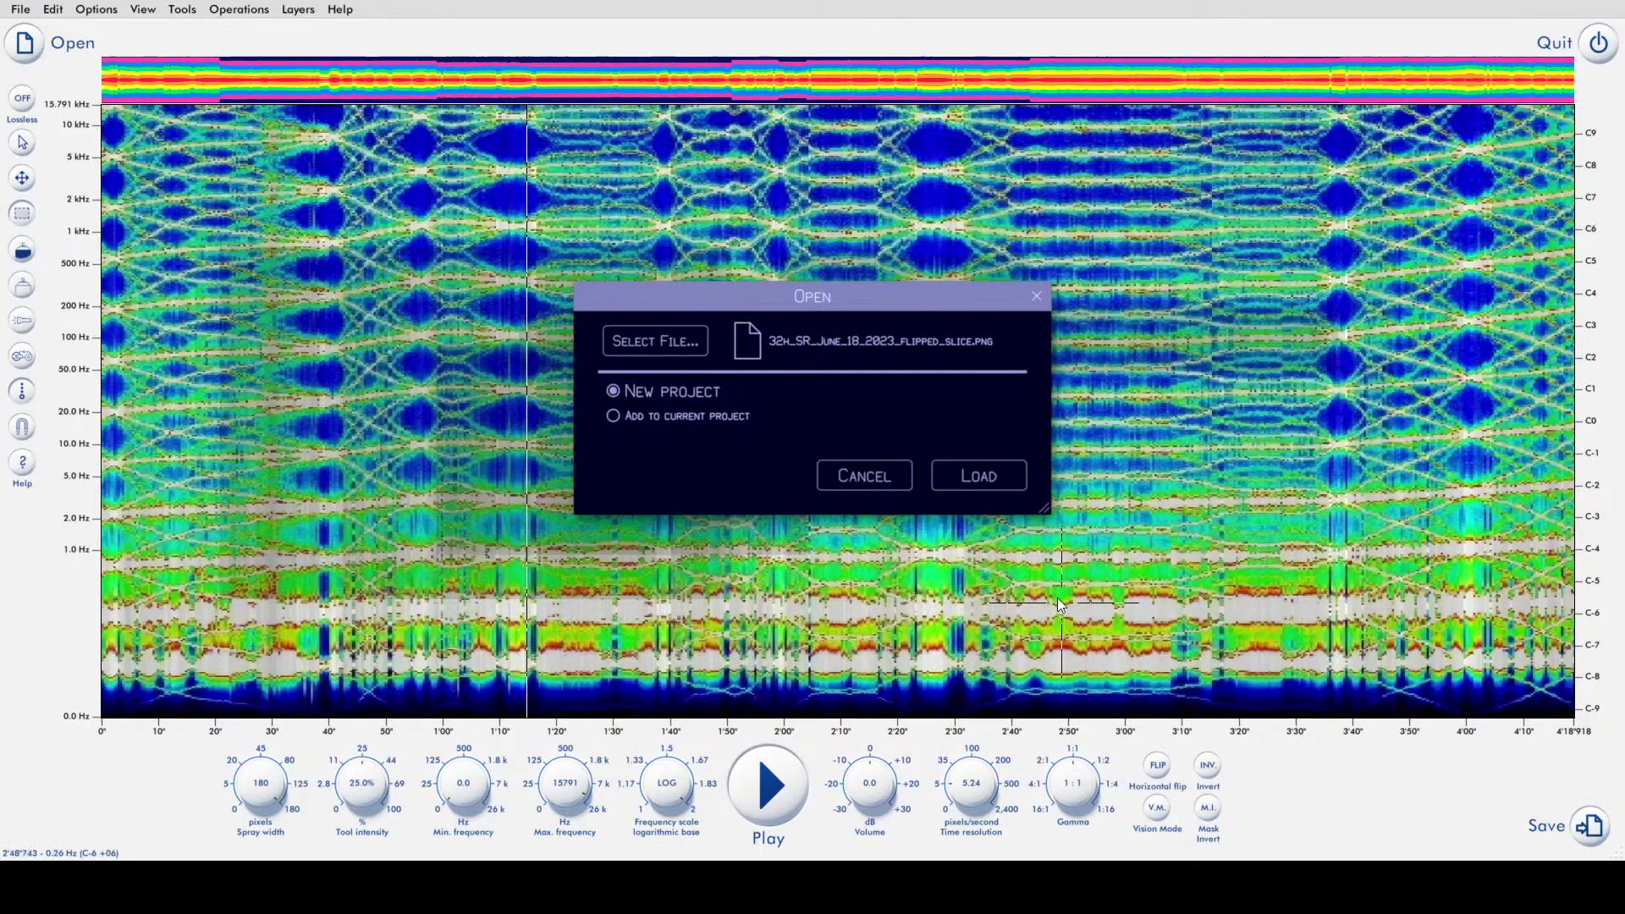
left_click(982, 476)
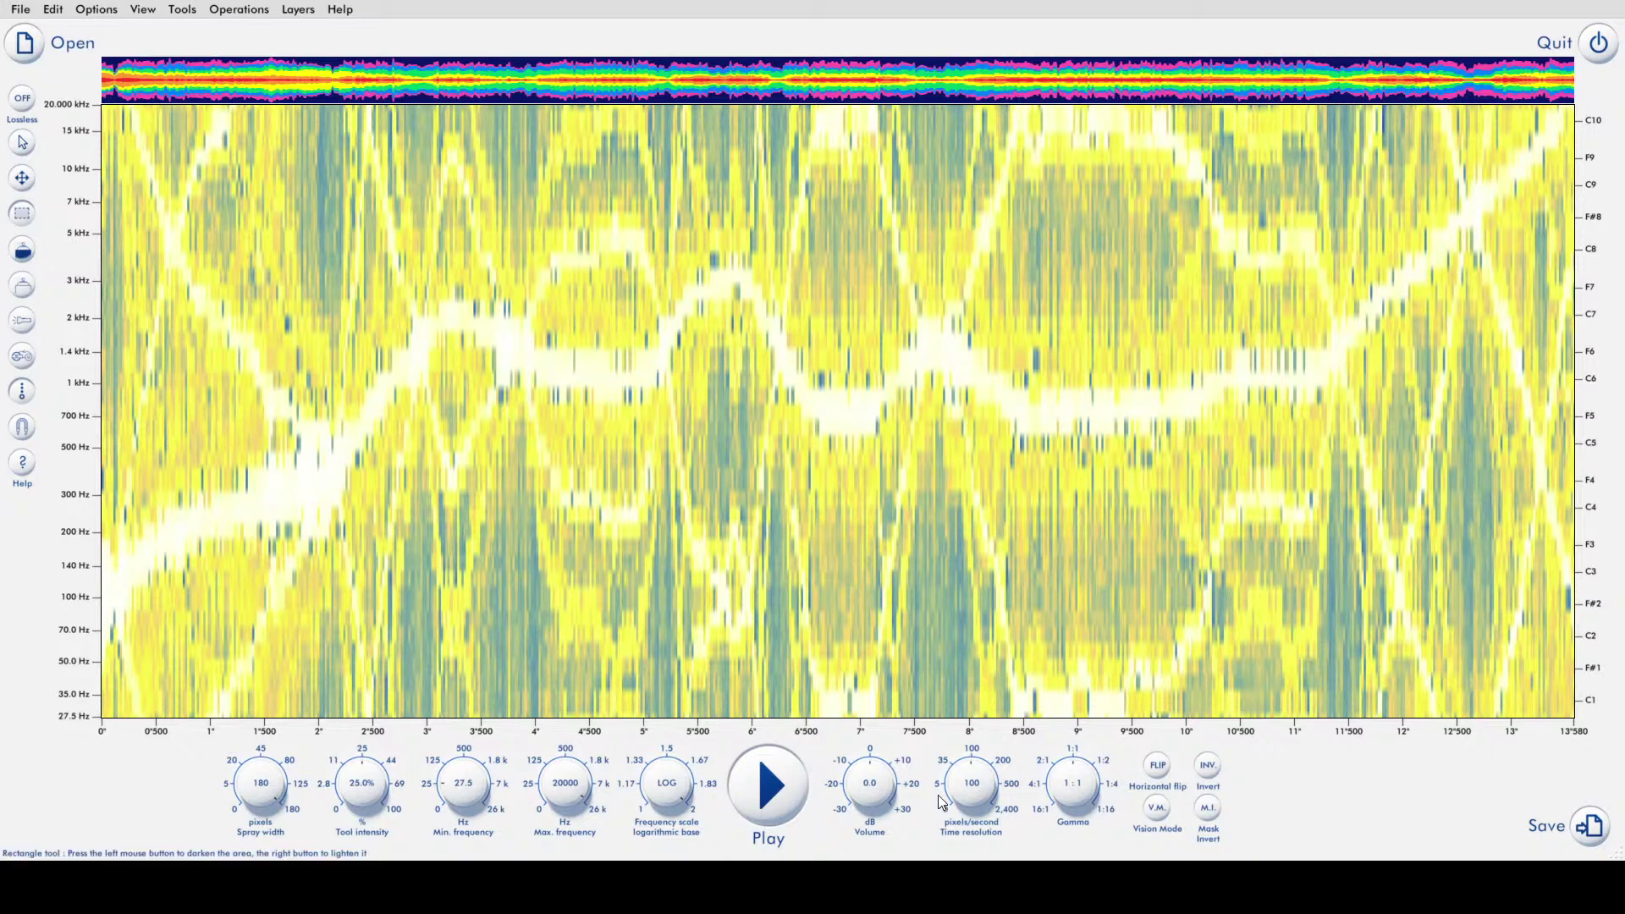
- Try a time resolution of 22.2 pixels per second, restore it to 100, and play a short part of the slice
scroll(976, 804, "down", 2)
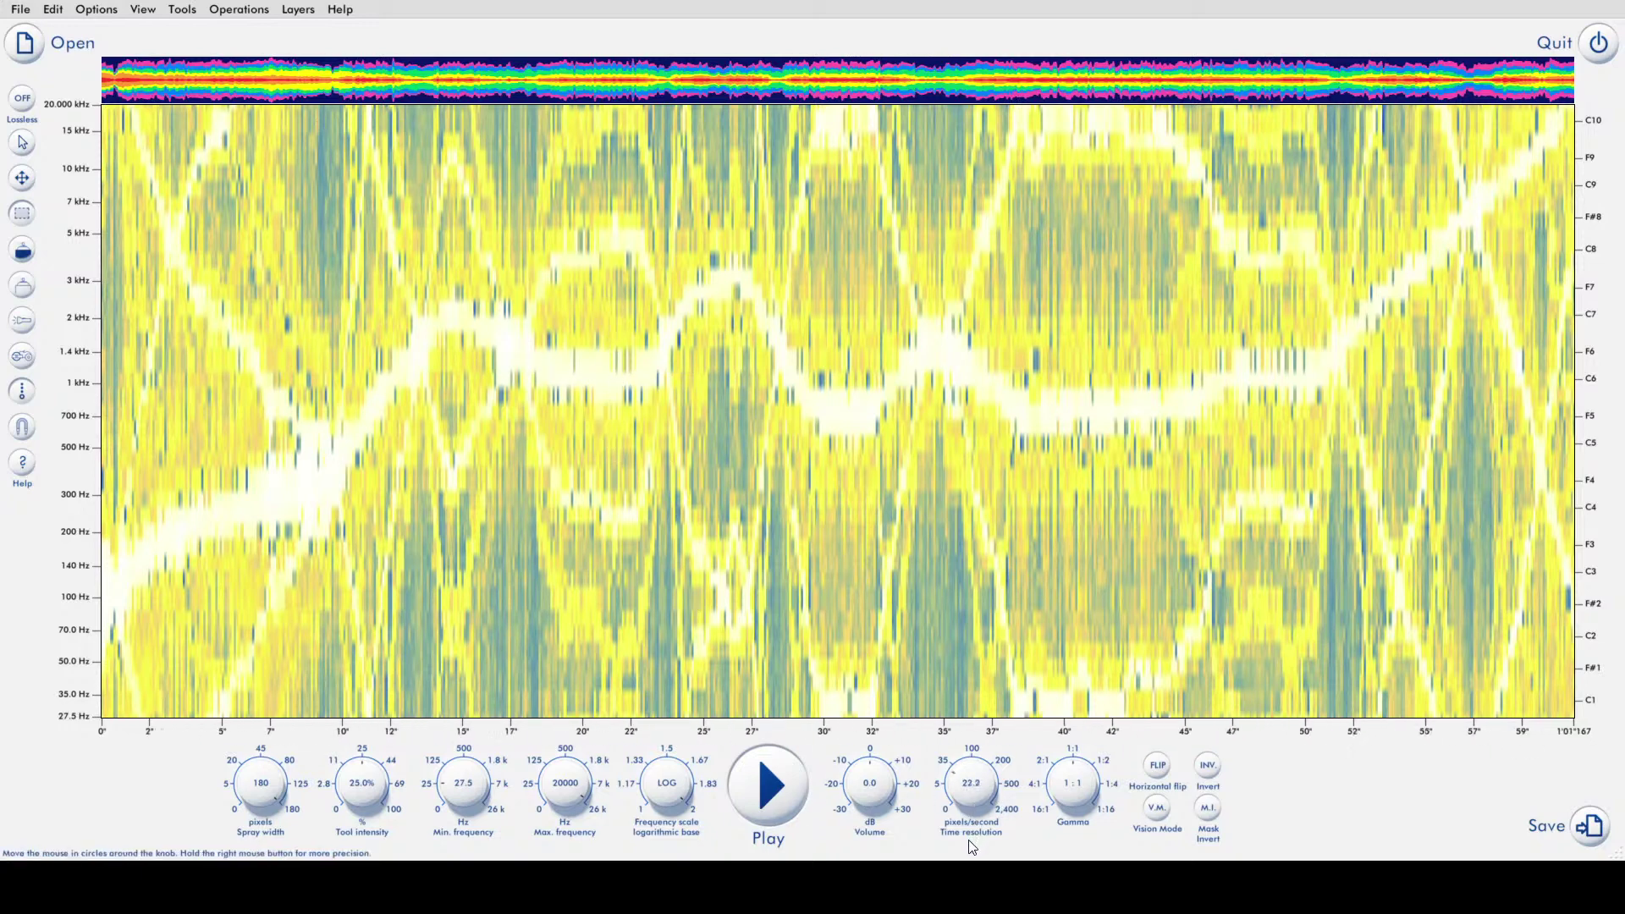
left_click_drag(972, 780, 974, 782)
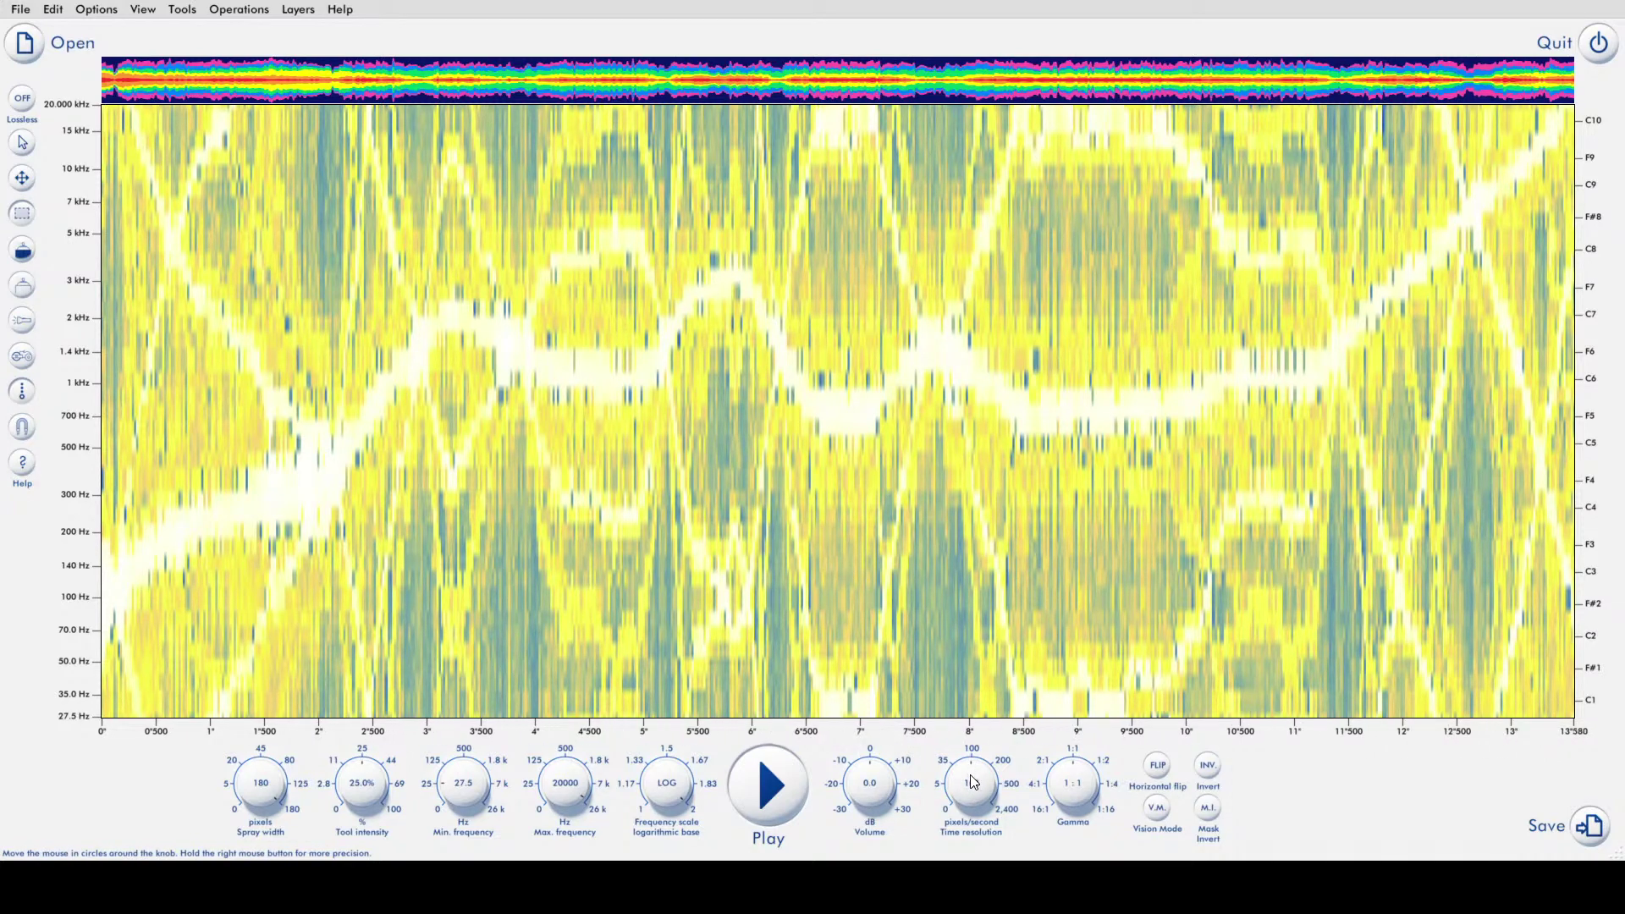
left_click(766, 792)
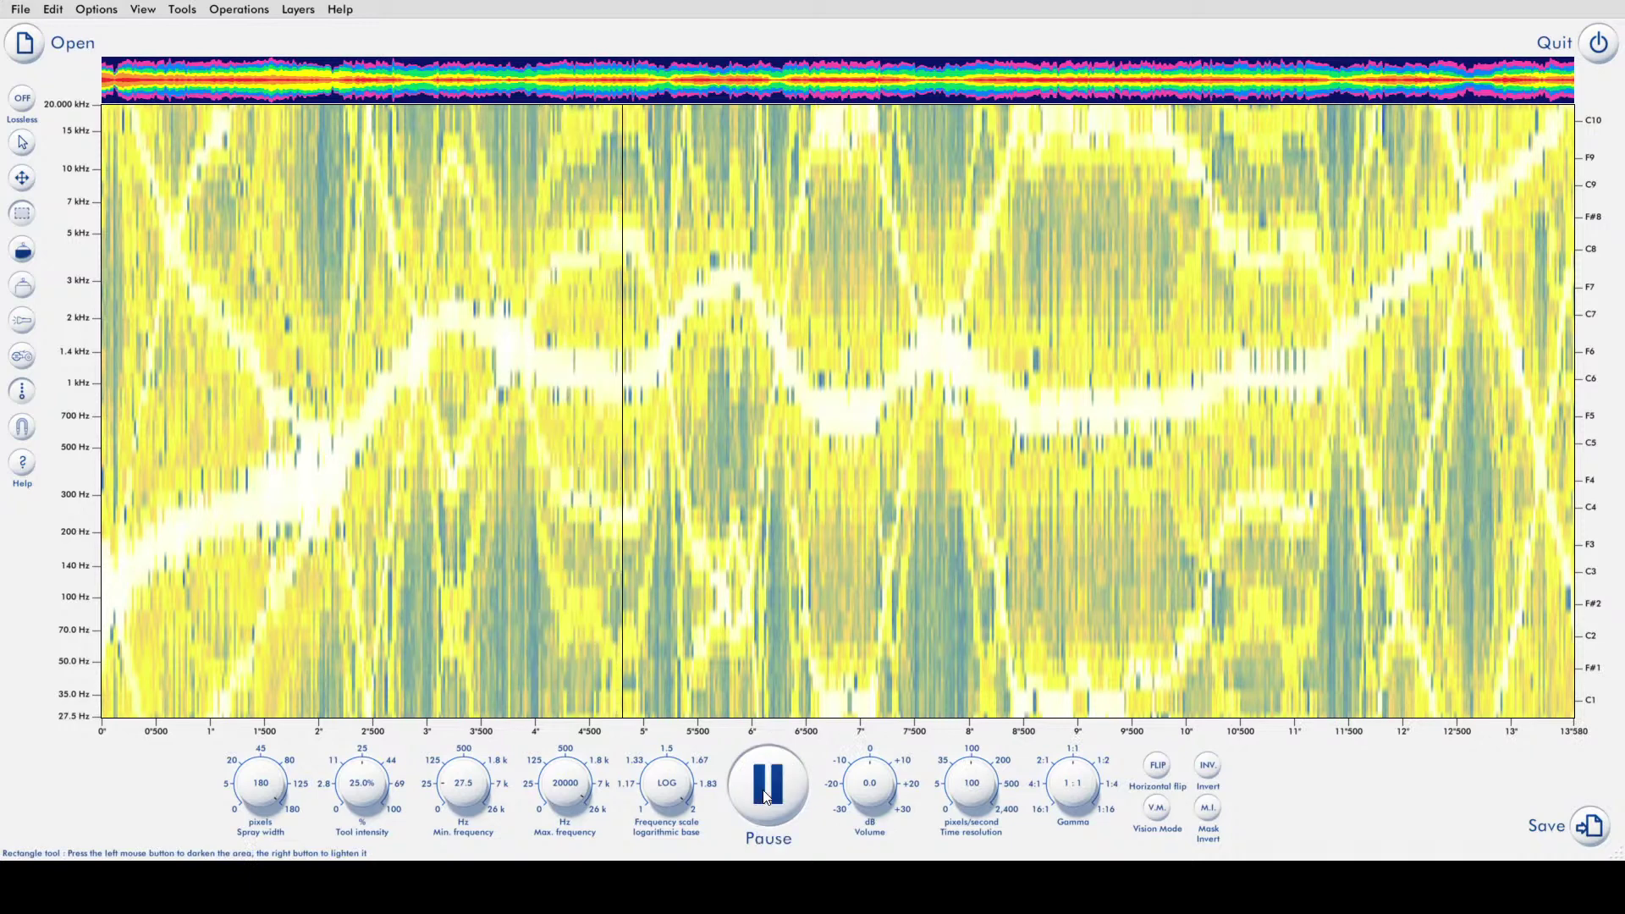
left_click(767, 791)
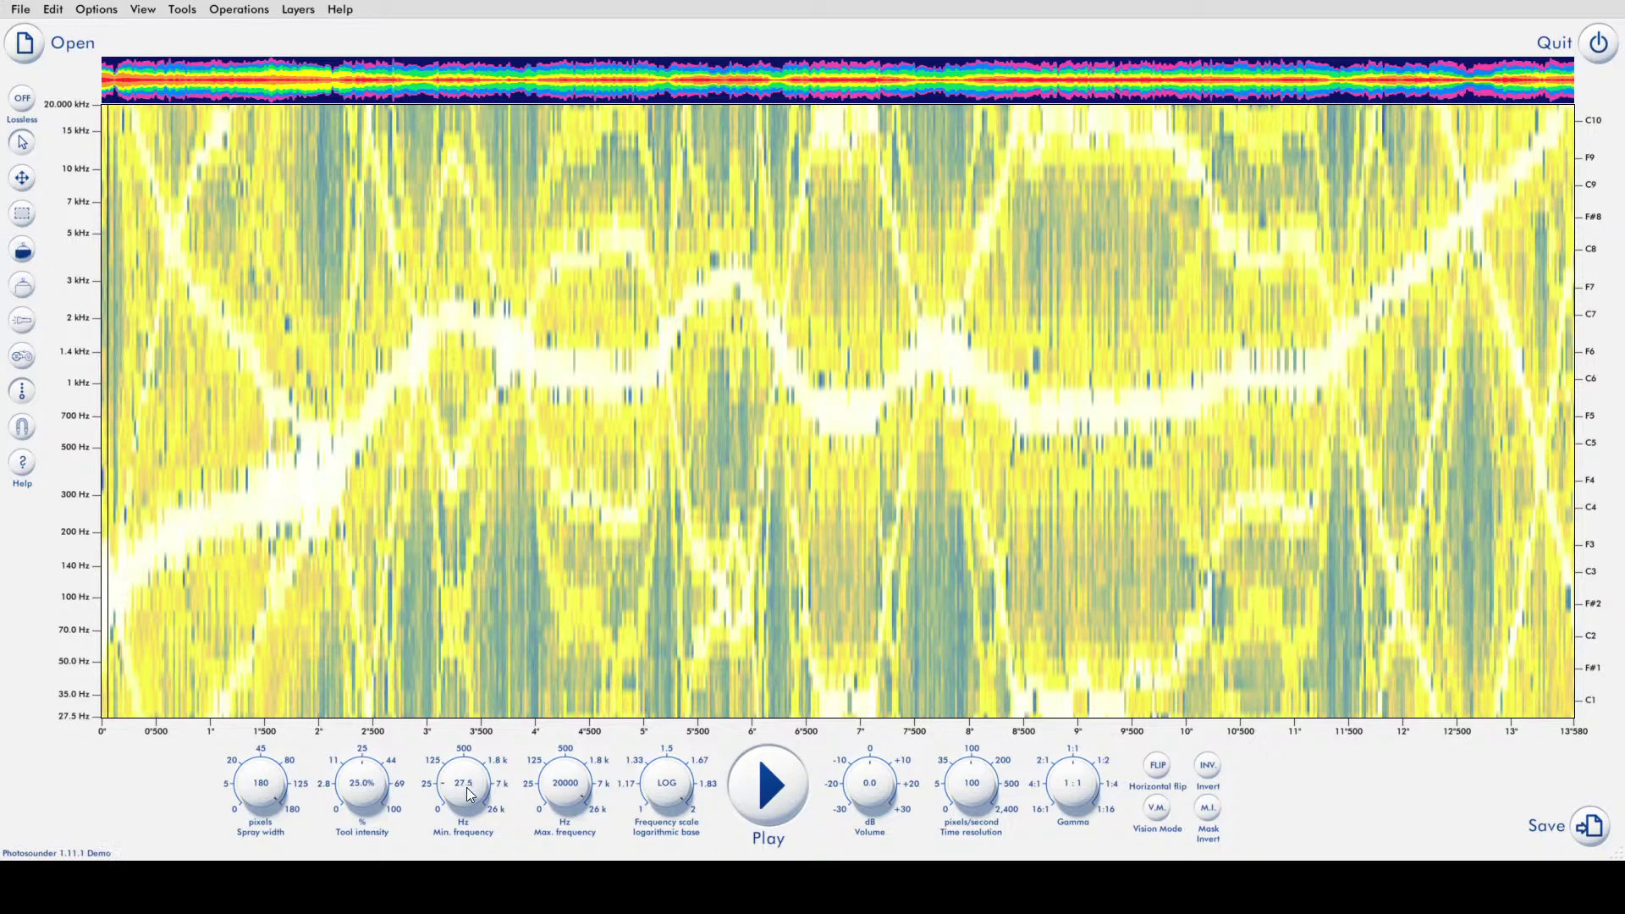
- Raise the slice's minimum frequency to 20005 Hz and play part of the resulting sound before pausing
left_click_drag(472, 794, 476, 531)
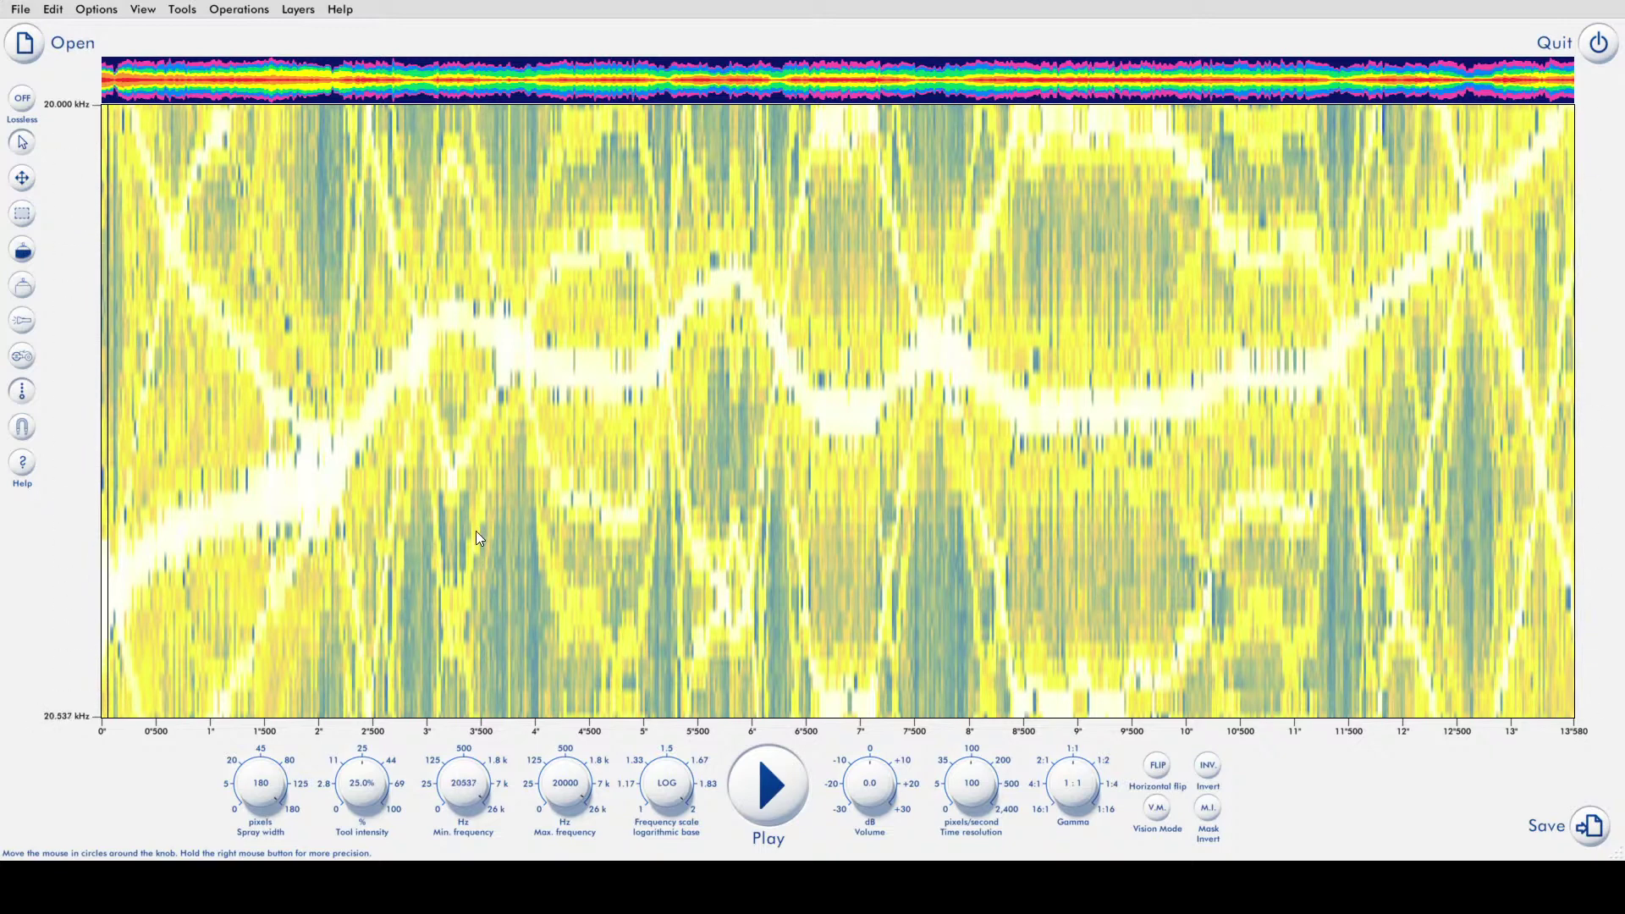
left_click(779, 786)
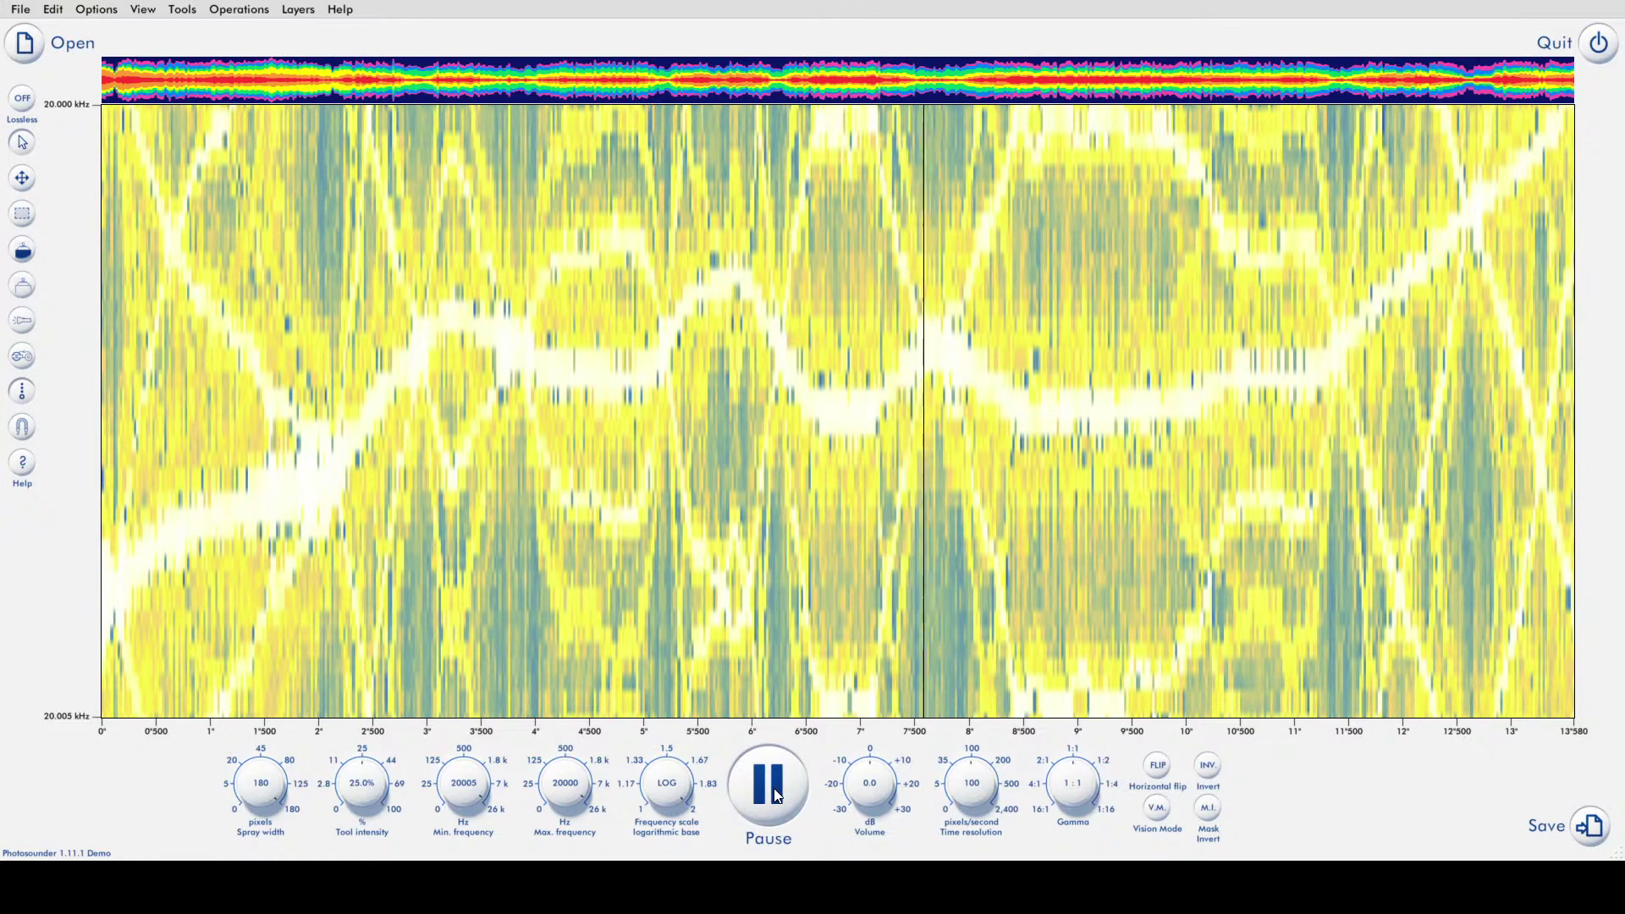
left_click(777, 796)
left_click(770, 785)
left_click(770, 785)
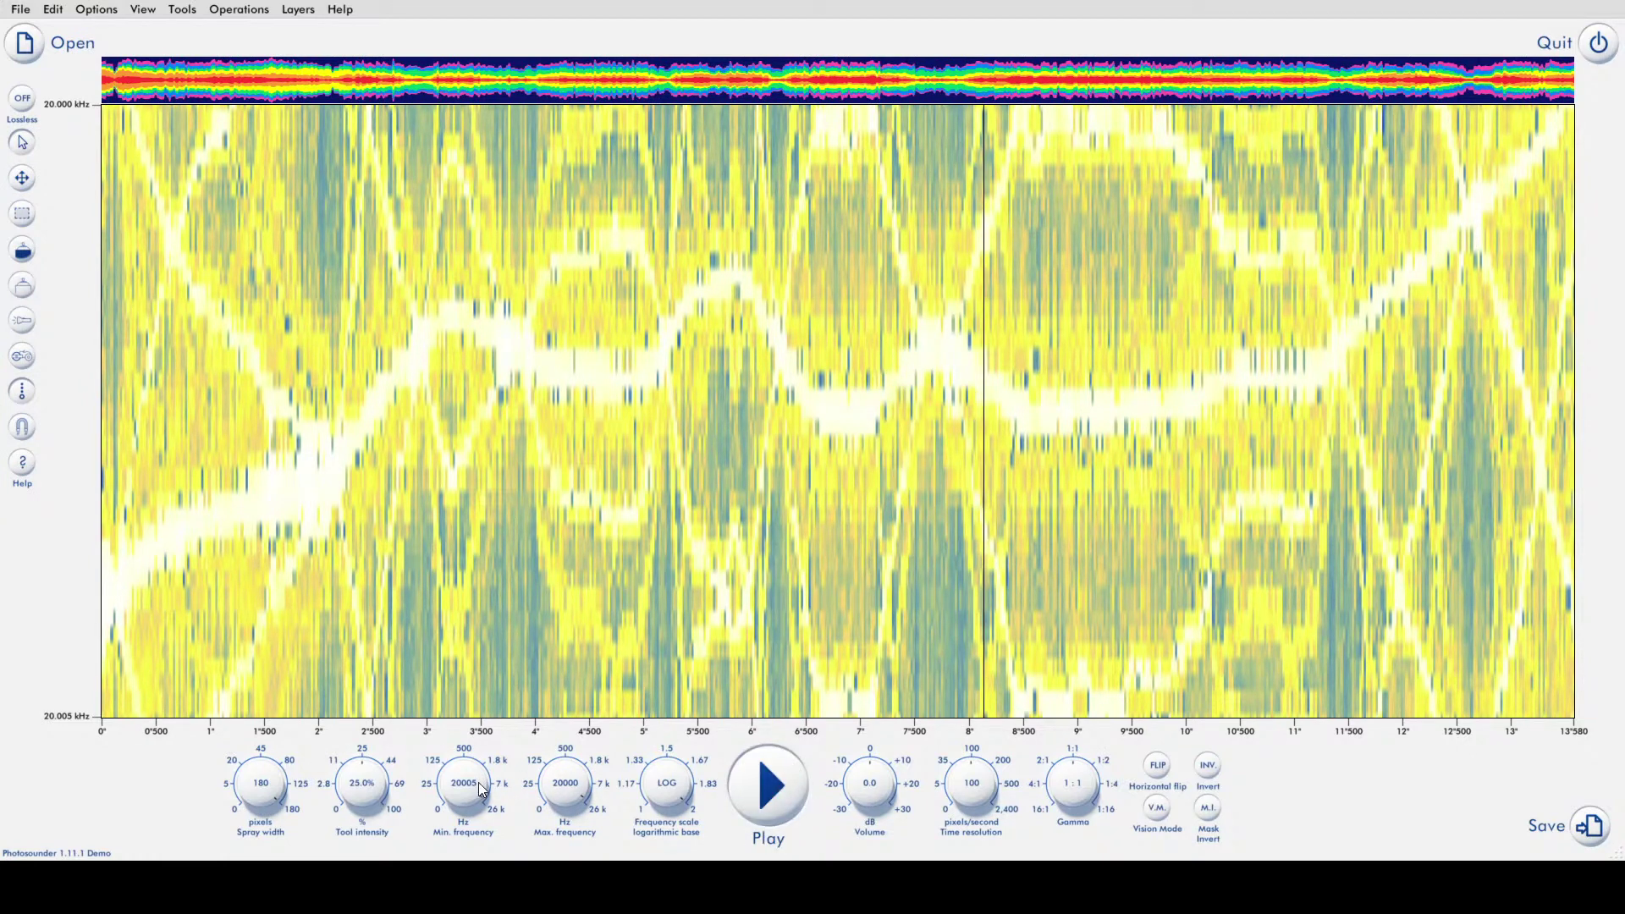
- Set the minimum frequency to 4086 Hz and play a short part of the slice before pausing
left_click_drag(464, 783, 464, 817)
left_click(760, 789)
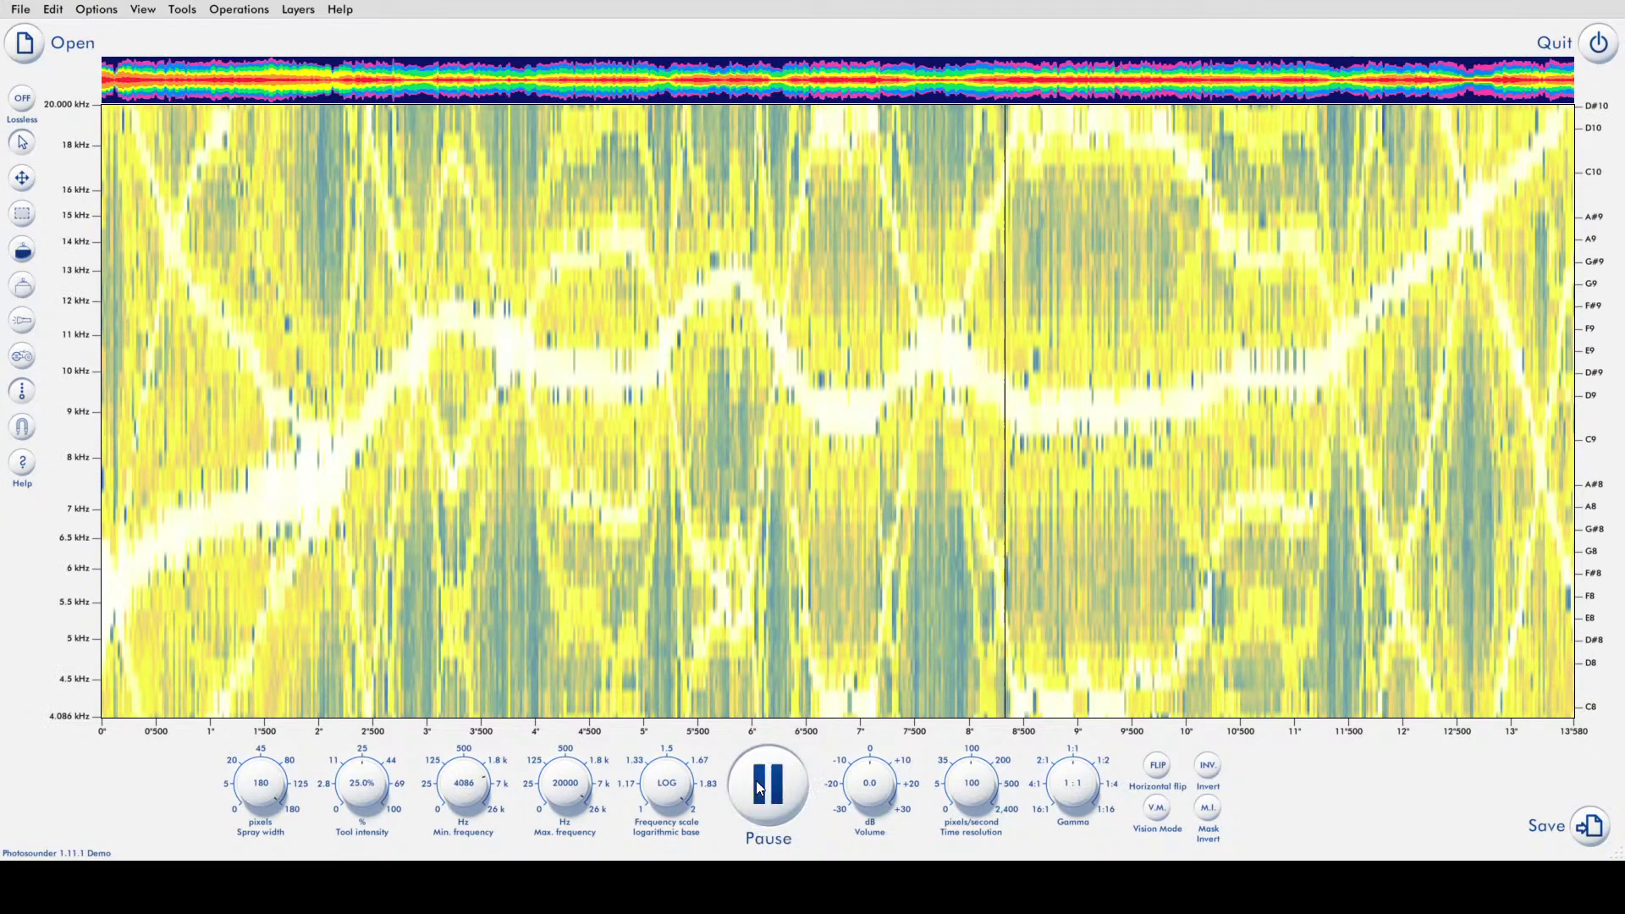
left_click(759, 788)
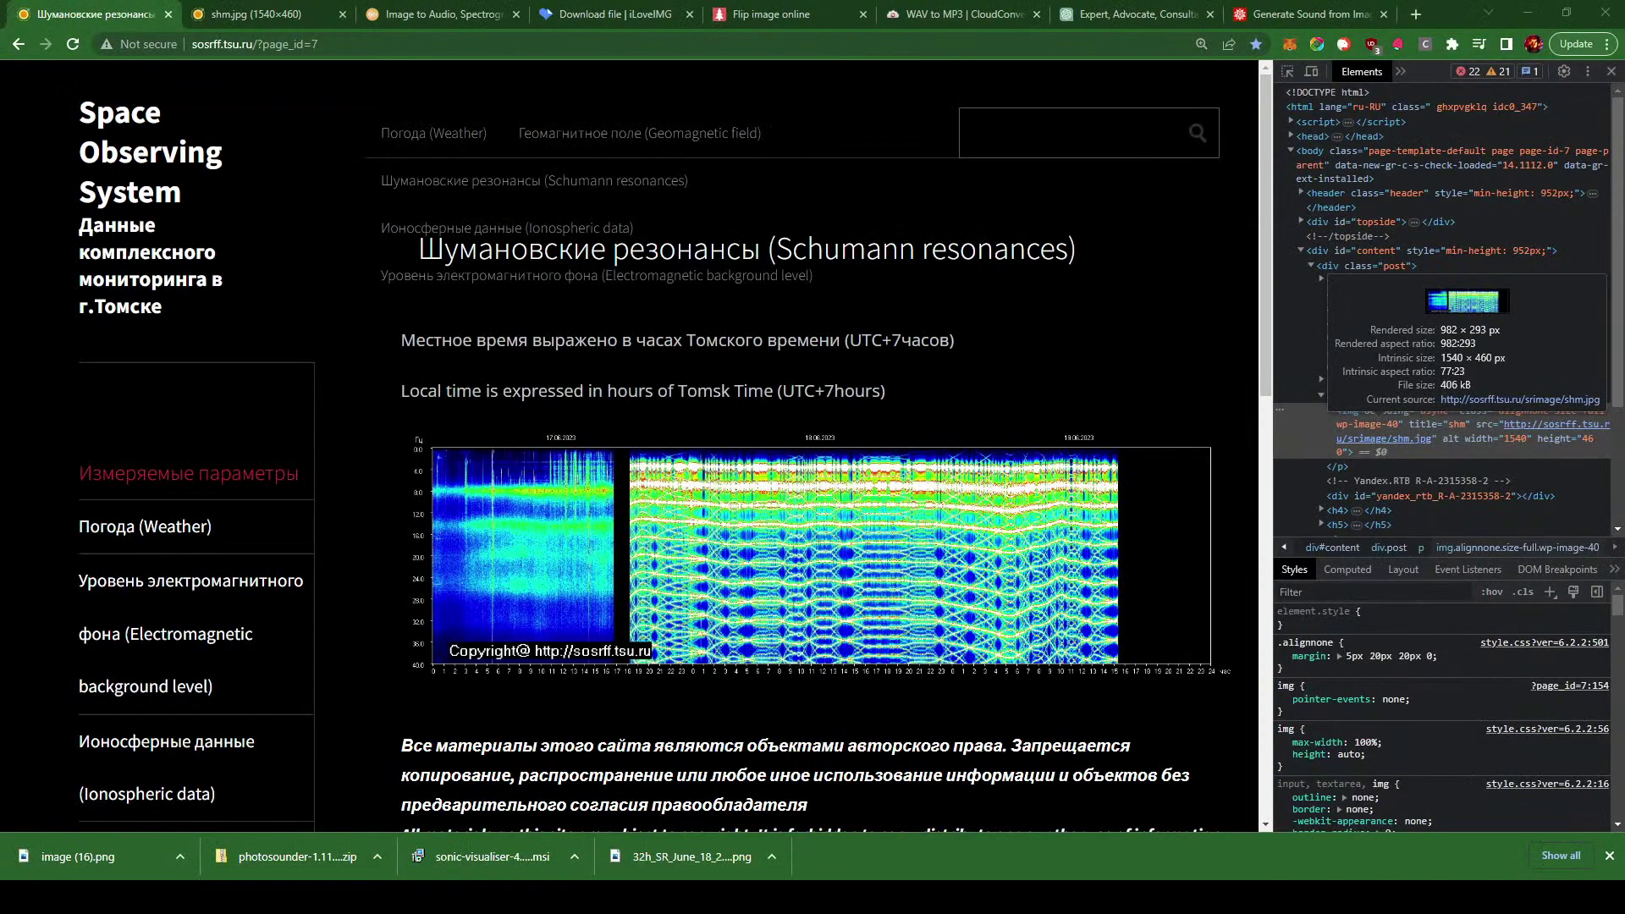
- Check the shm.jpg spectrogram in the browser, and in Photosounder set the slice's range to 18.3–25.9 Hz and play it briefly
left_click(279, 13)
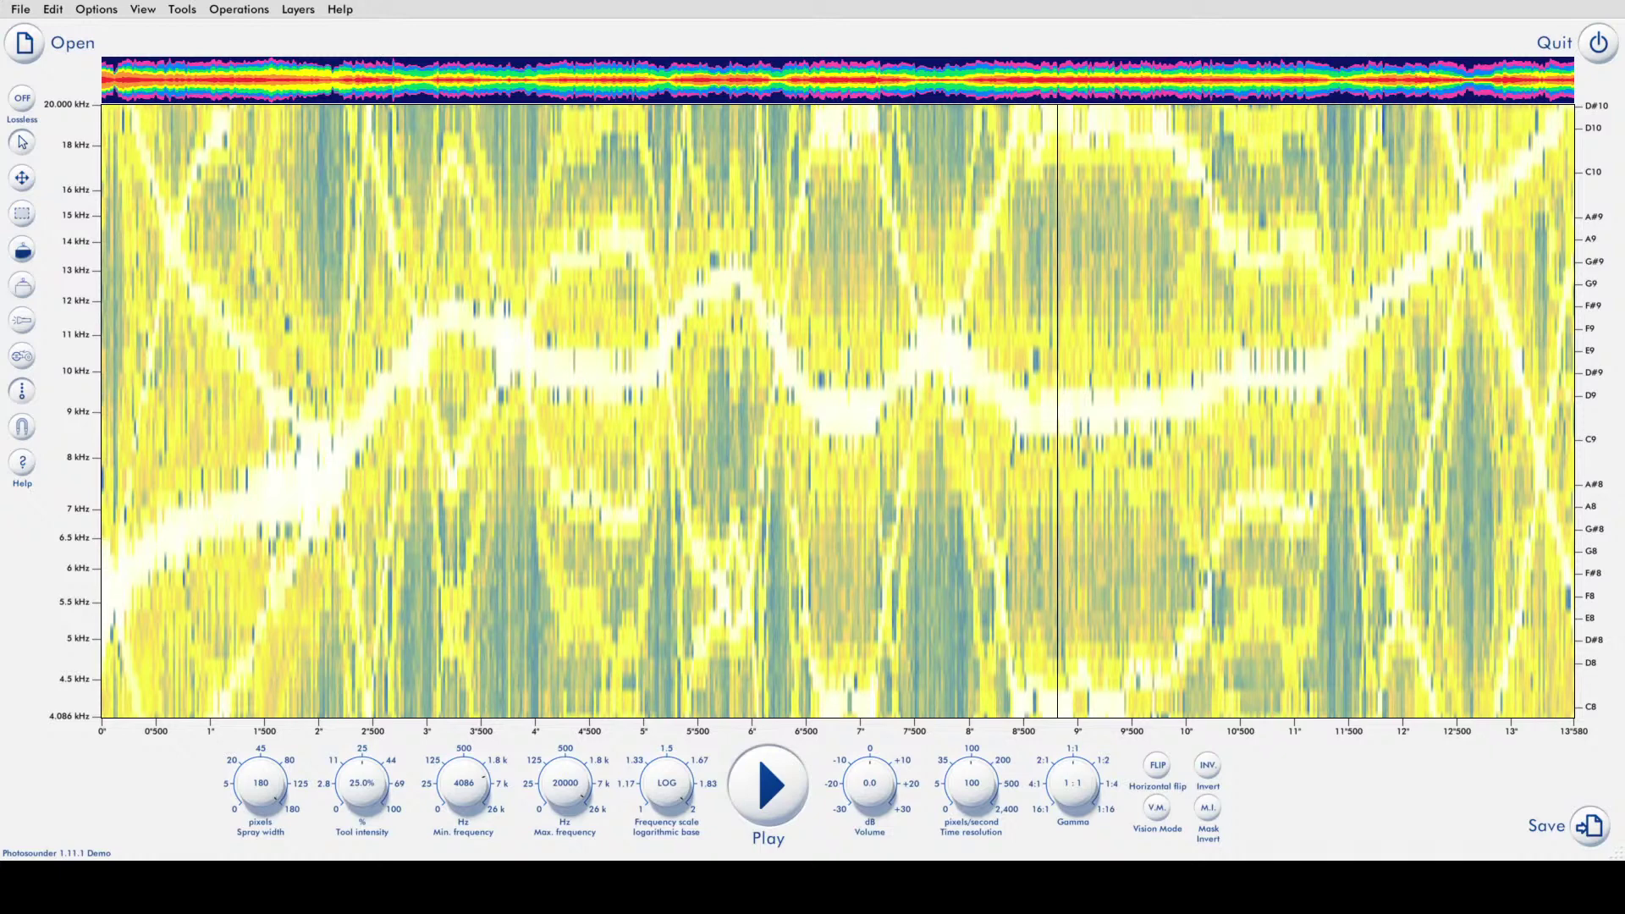
left_click_drag(449, 822, 474, 482)
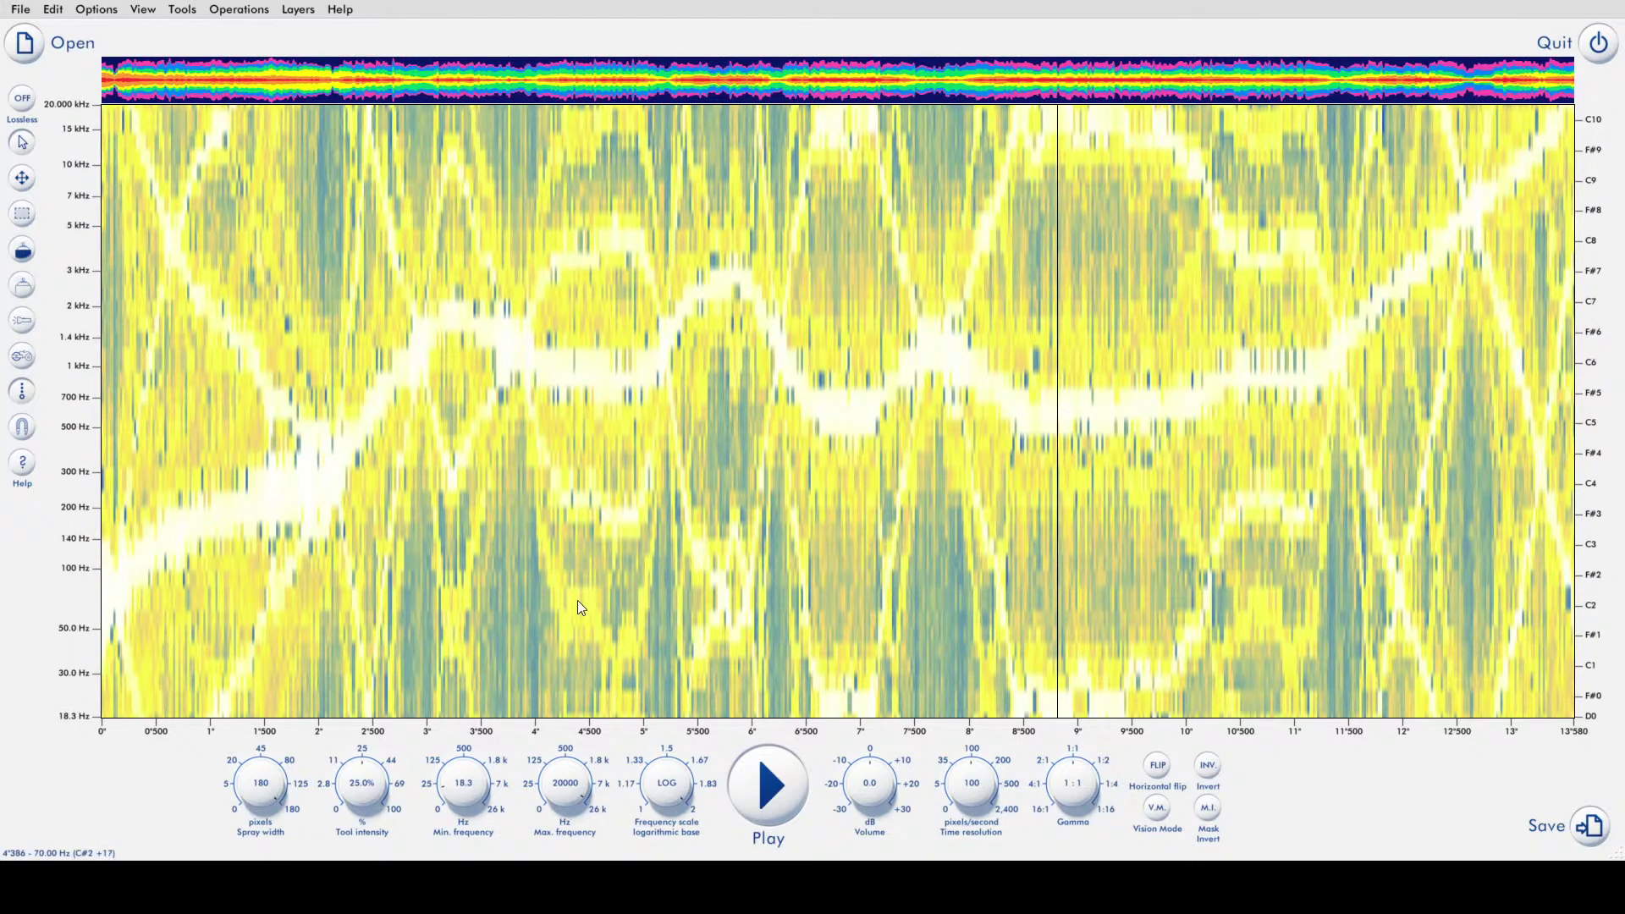
left_click_drag(579, 789, 573, 855)
left_click(775, 789)
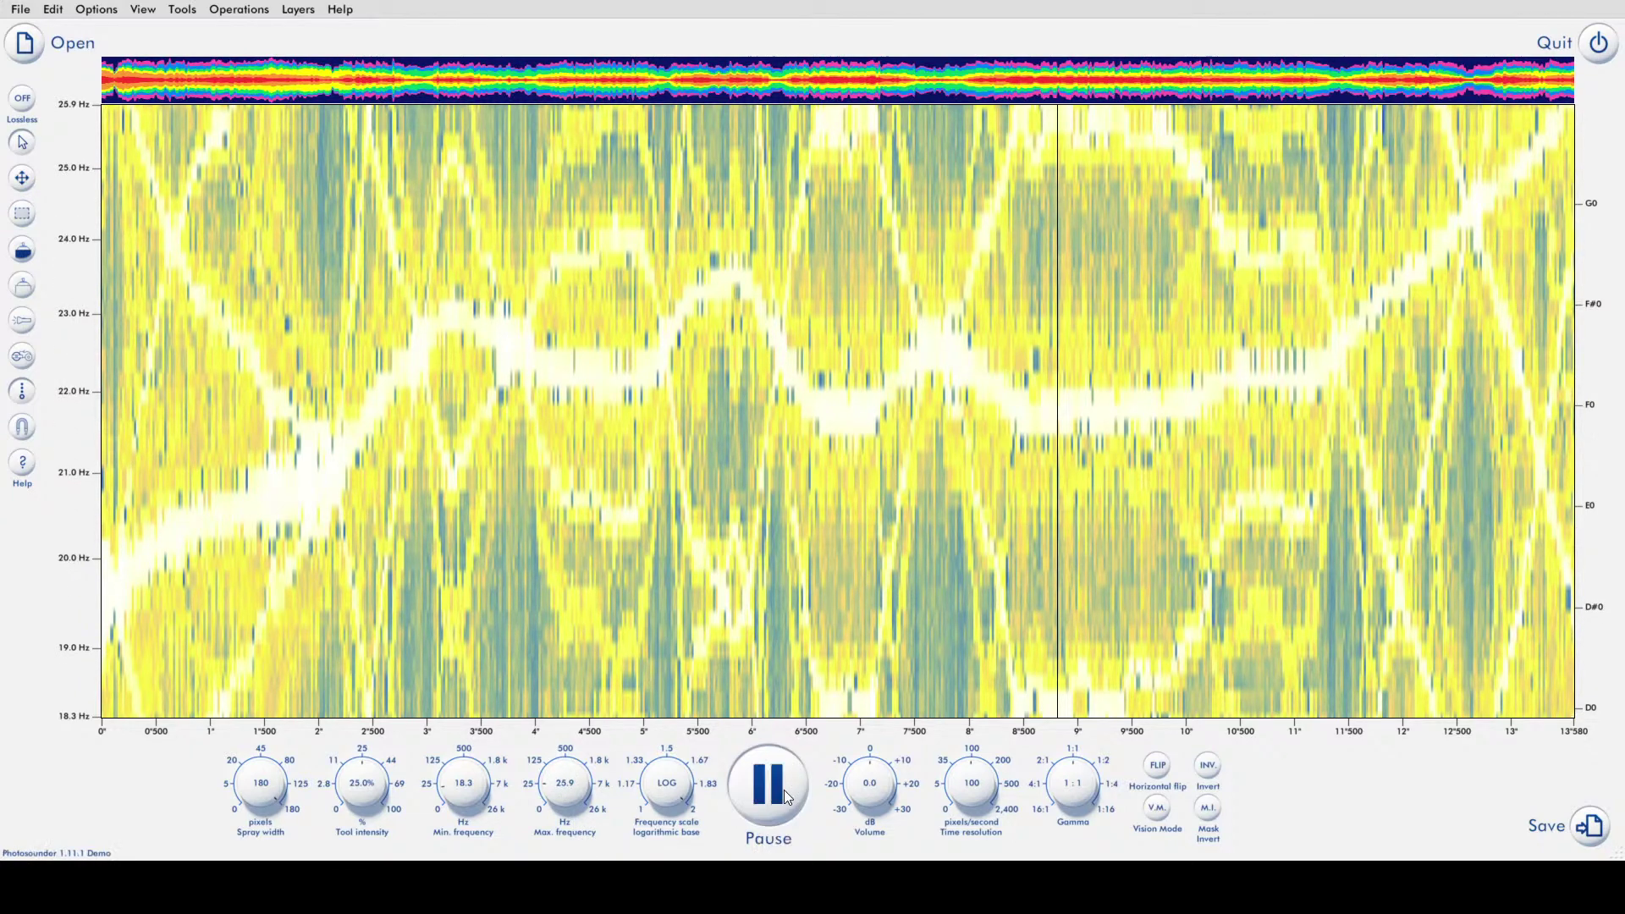
left_click(772, 794)
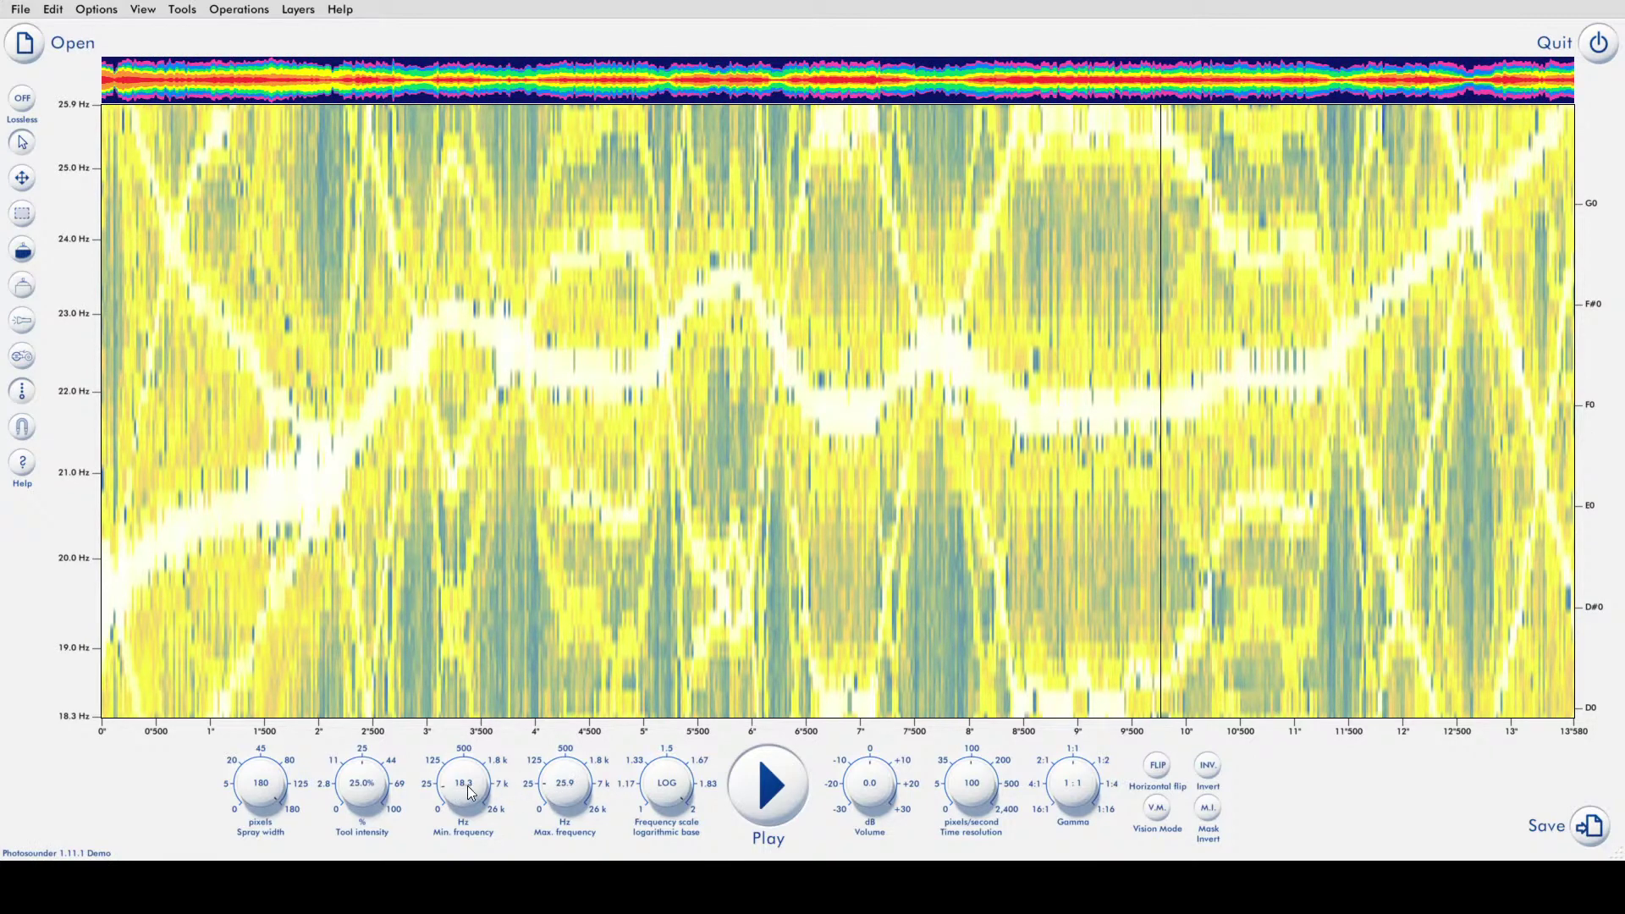
- Set the slice's minimum frequency to 41.0 Hz and its maximum frequency to 62.6 Hz
left_click_drag(472, 793, 471, 773)
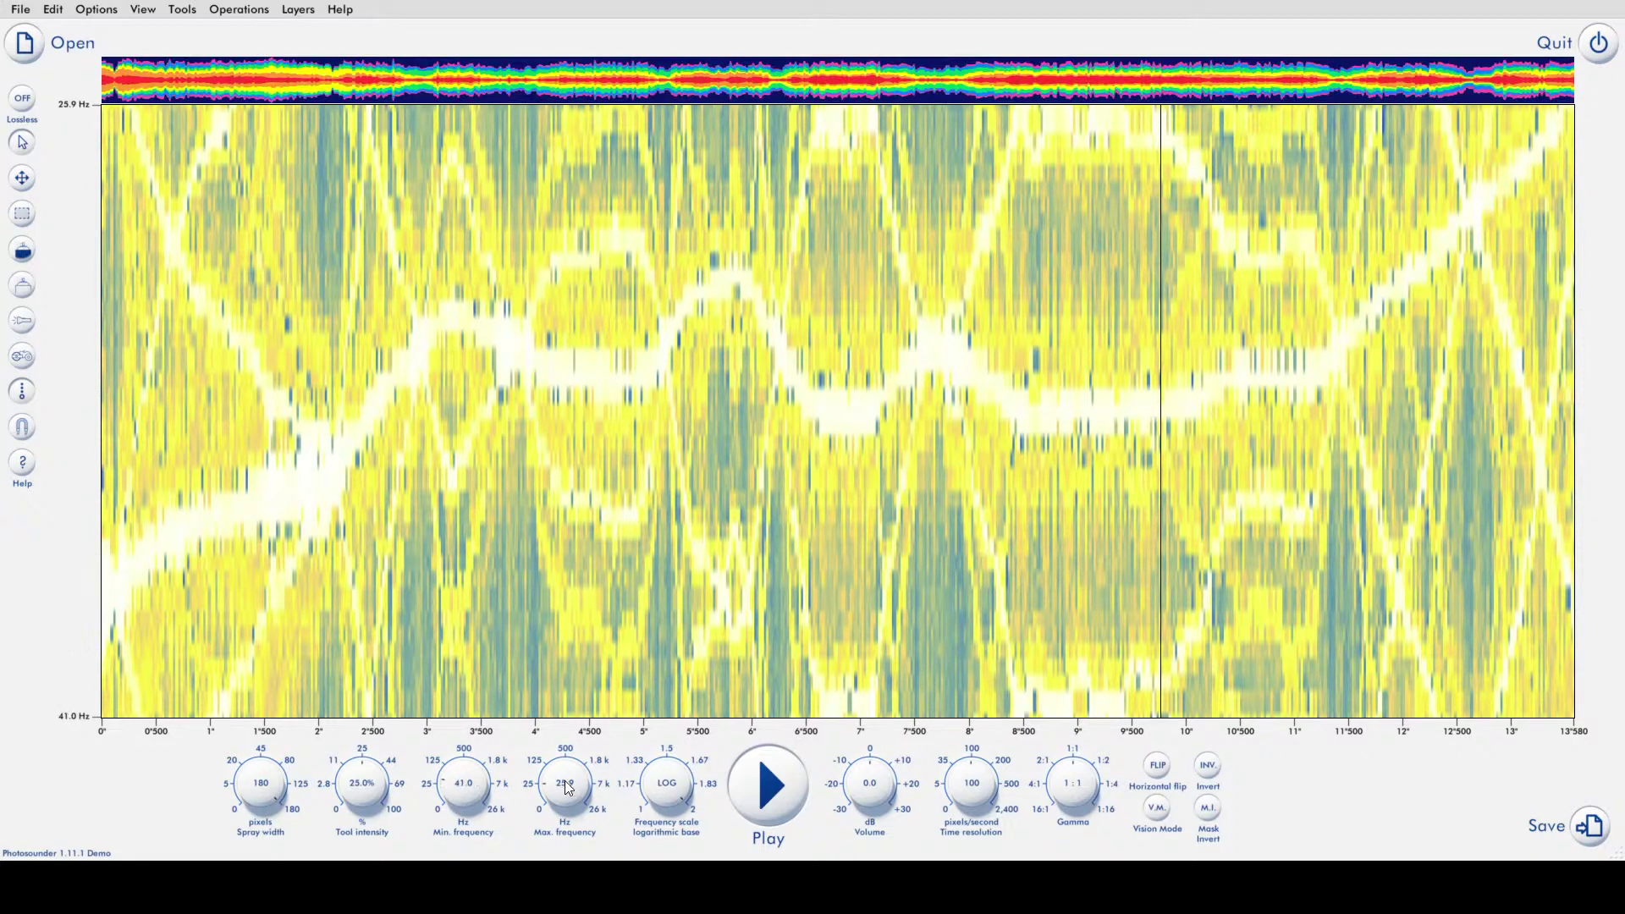
mouse_move(569, 791)
left_mouse_down()
mouse_move(597, 779)
mouse_move(574, 790)
left_mouse_up()
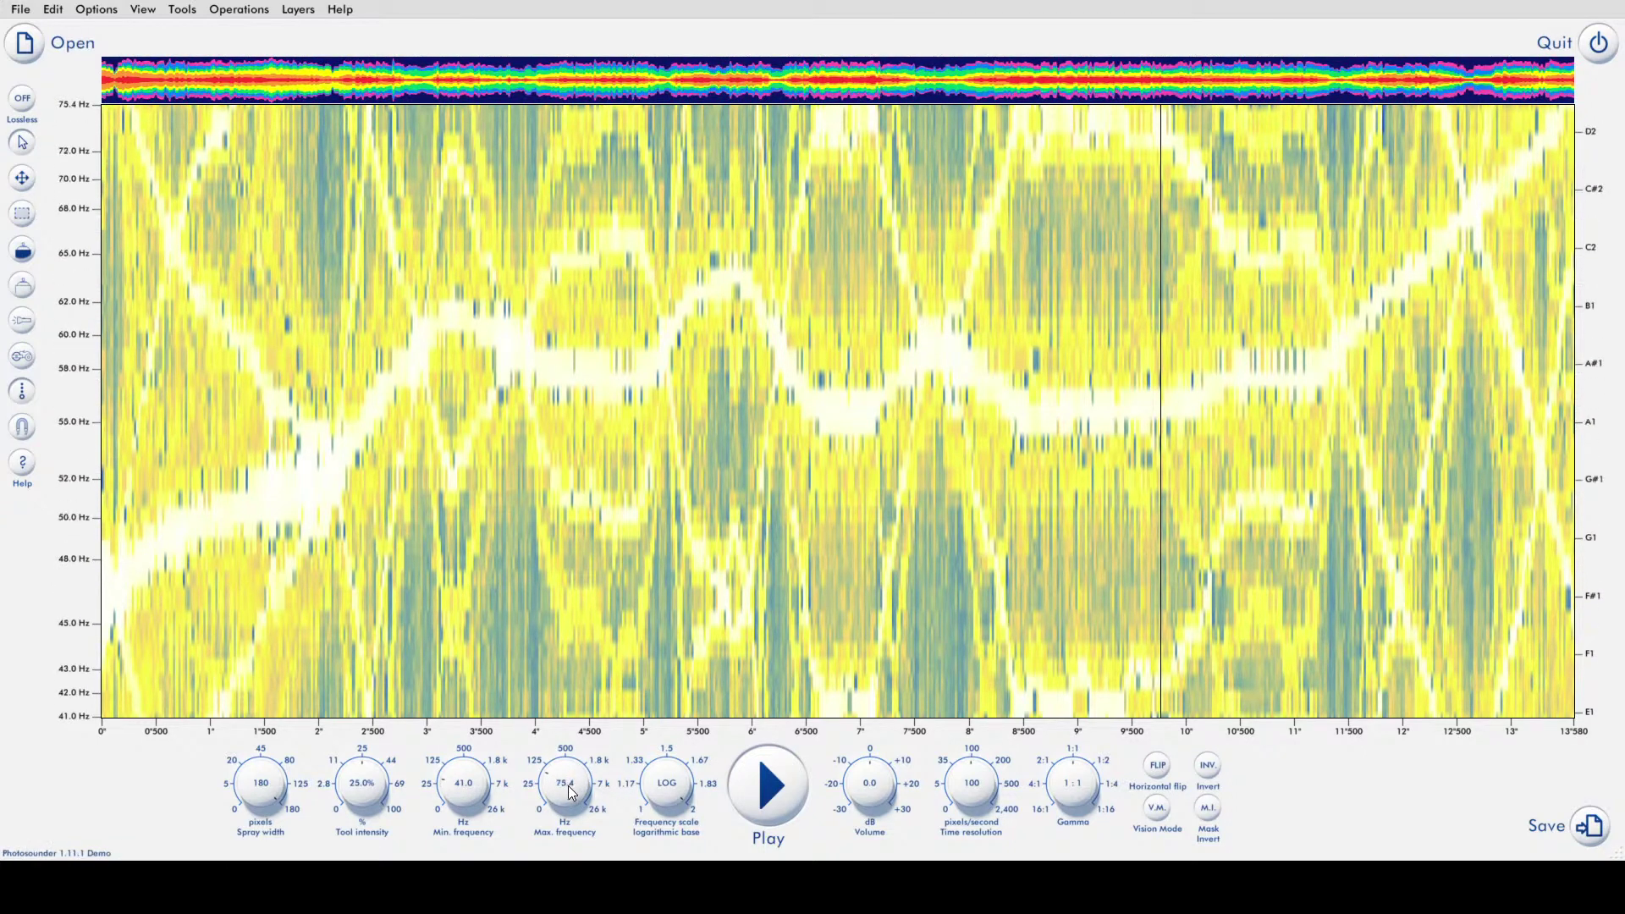
scroll(569, 792, "down", 3)
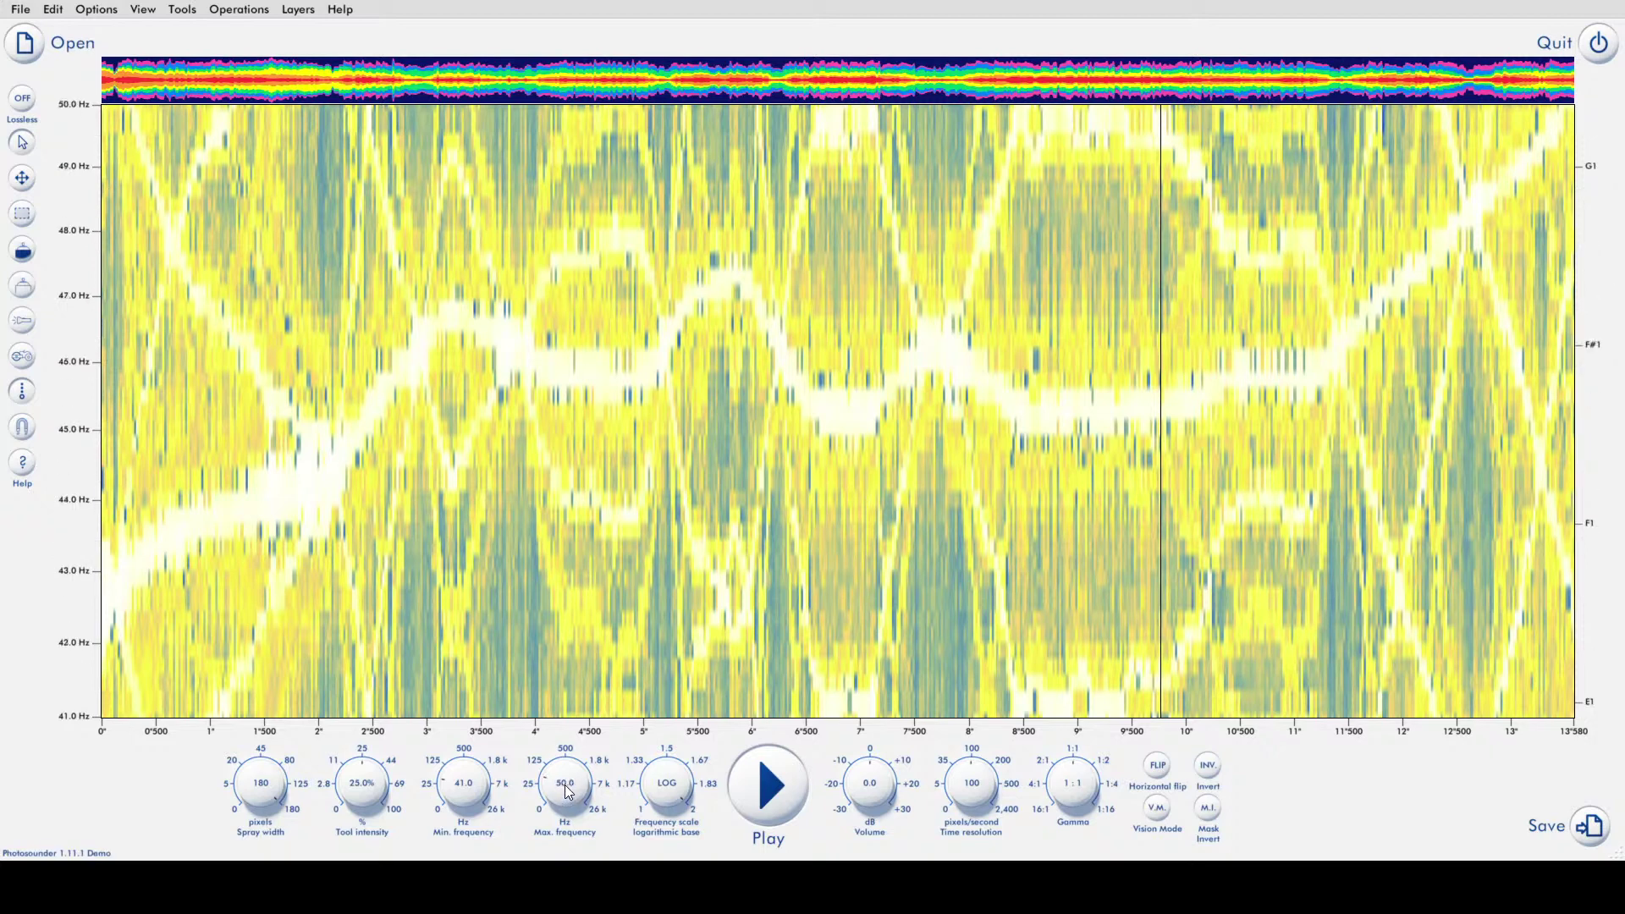
scroll(568, 788, "up", 3)
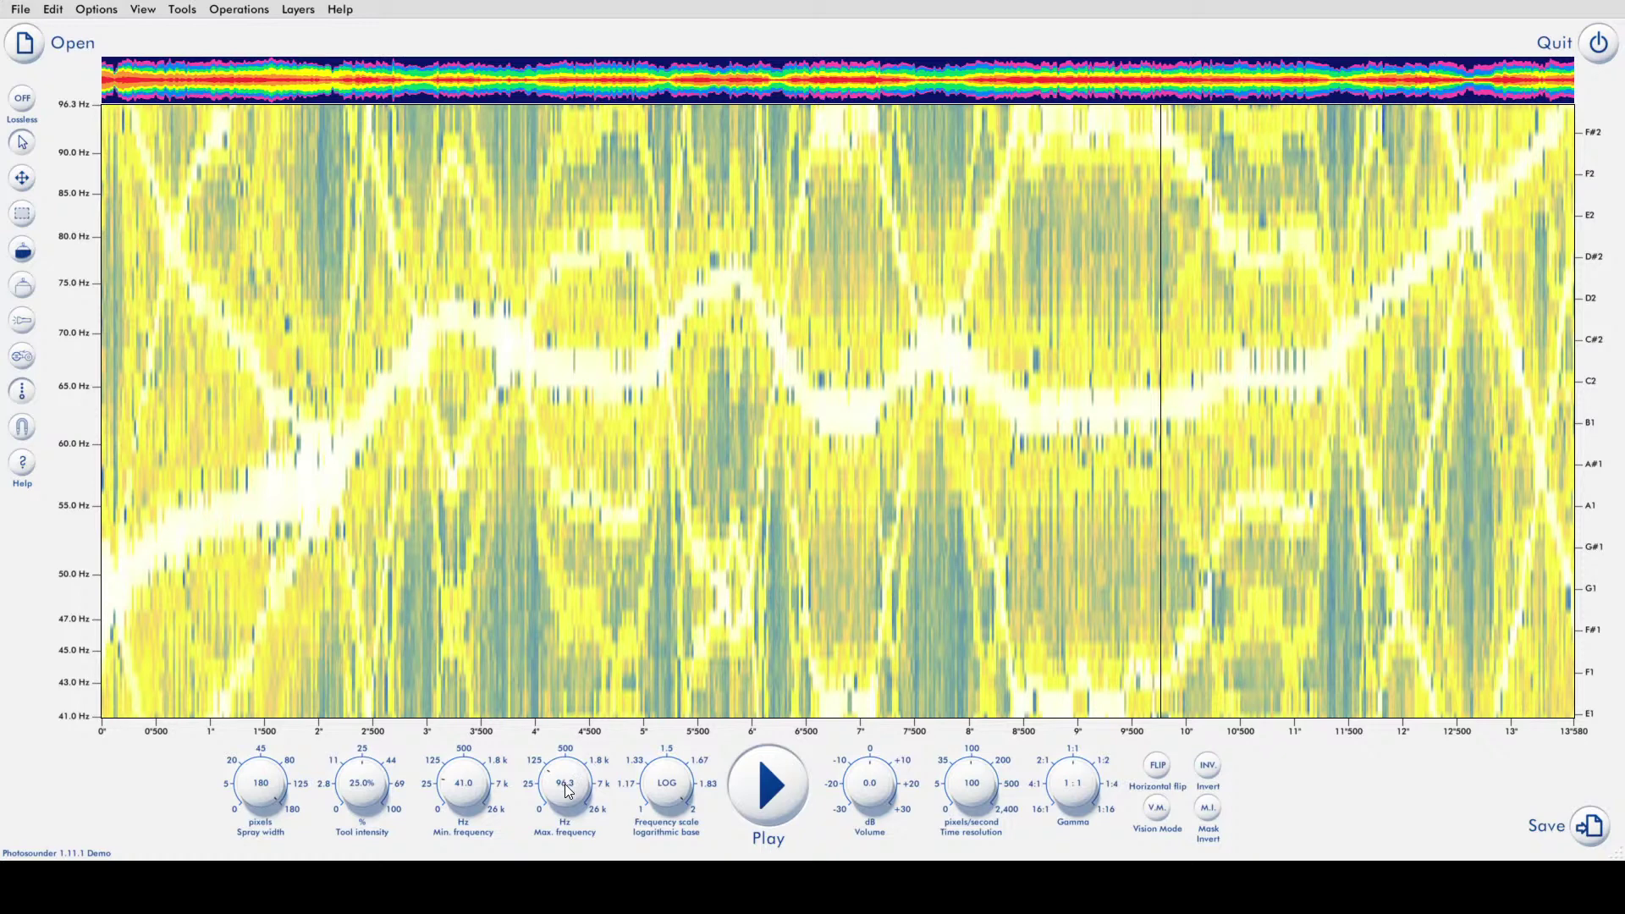
scroll(568, 790, "down", 3)
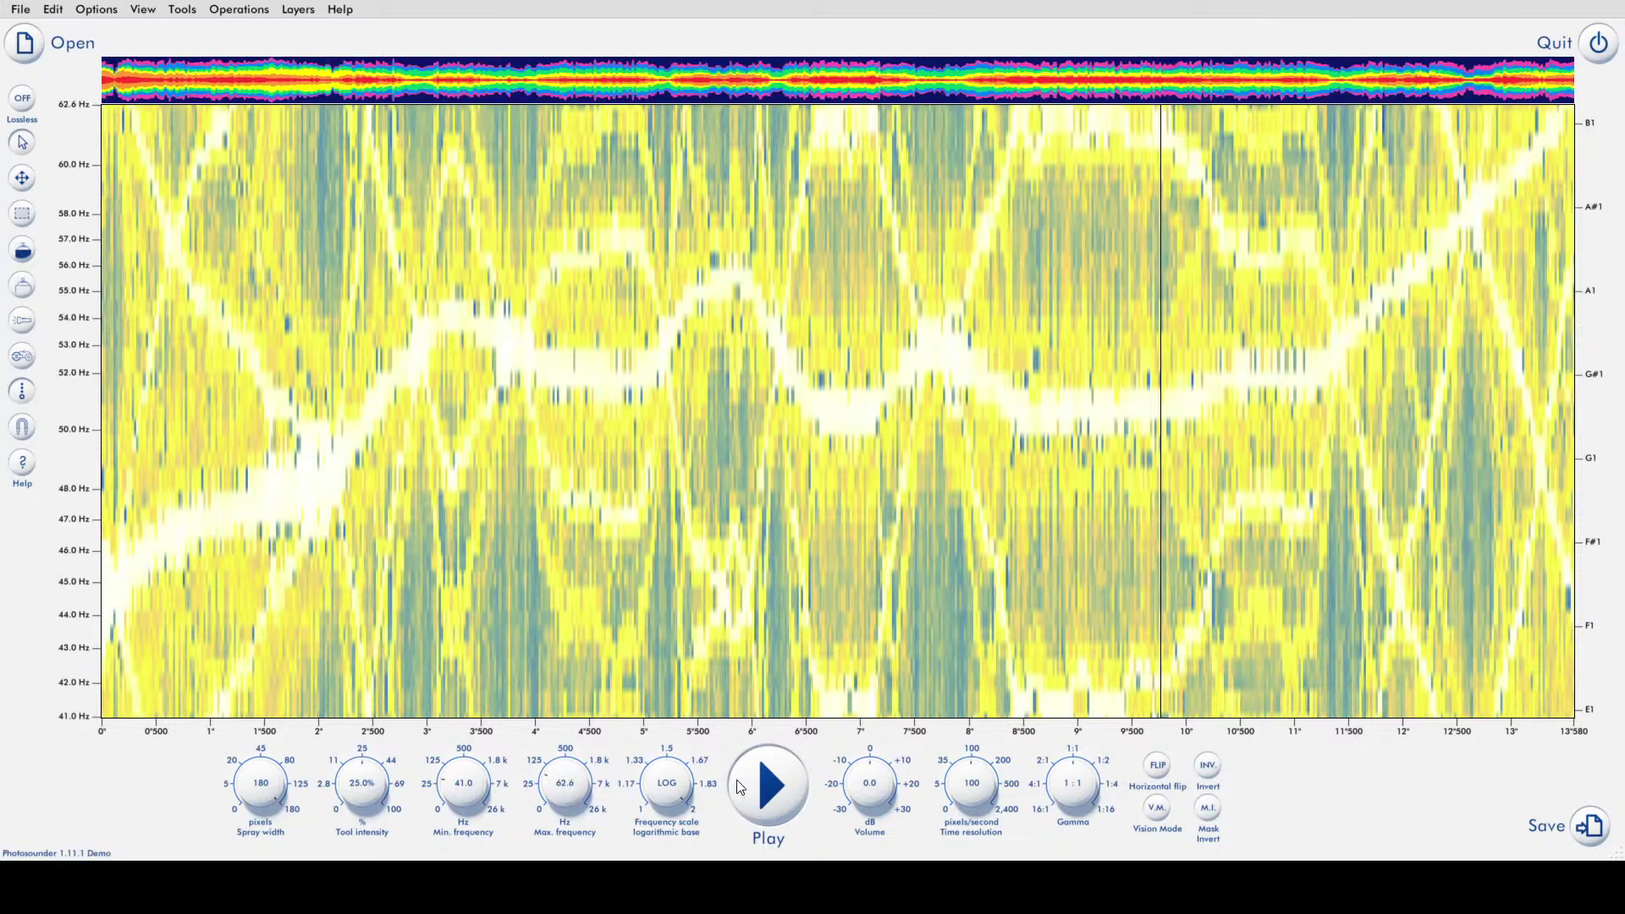
- Play the slice over 41.0–62.6 Hz, and play it again with its frequency range set to 80.2–119 Hz
left_click(765, 791)
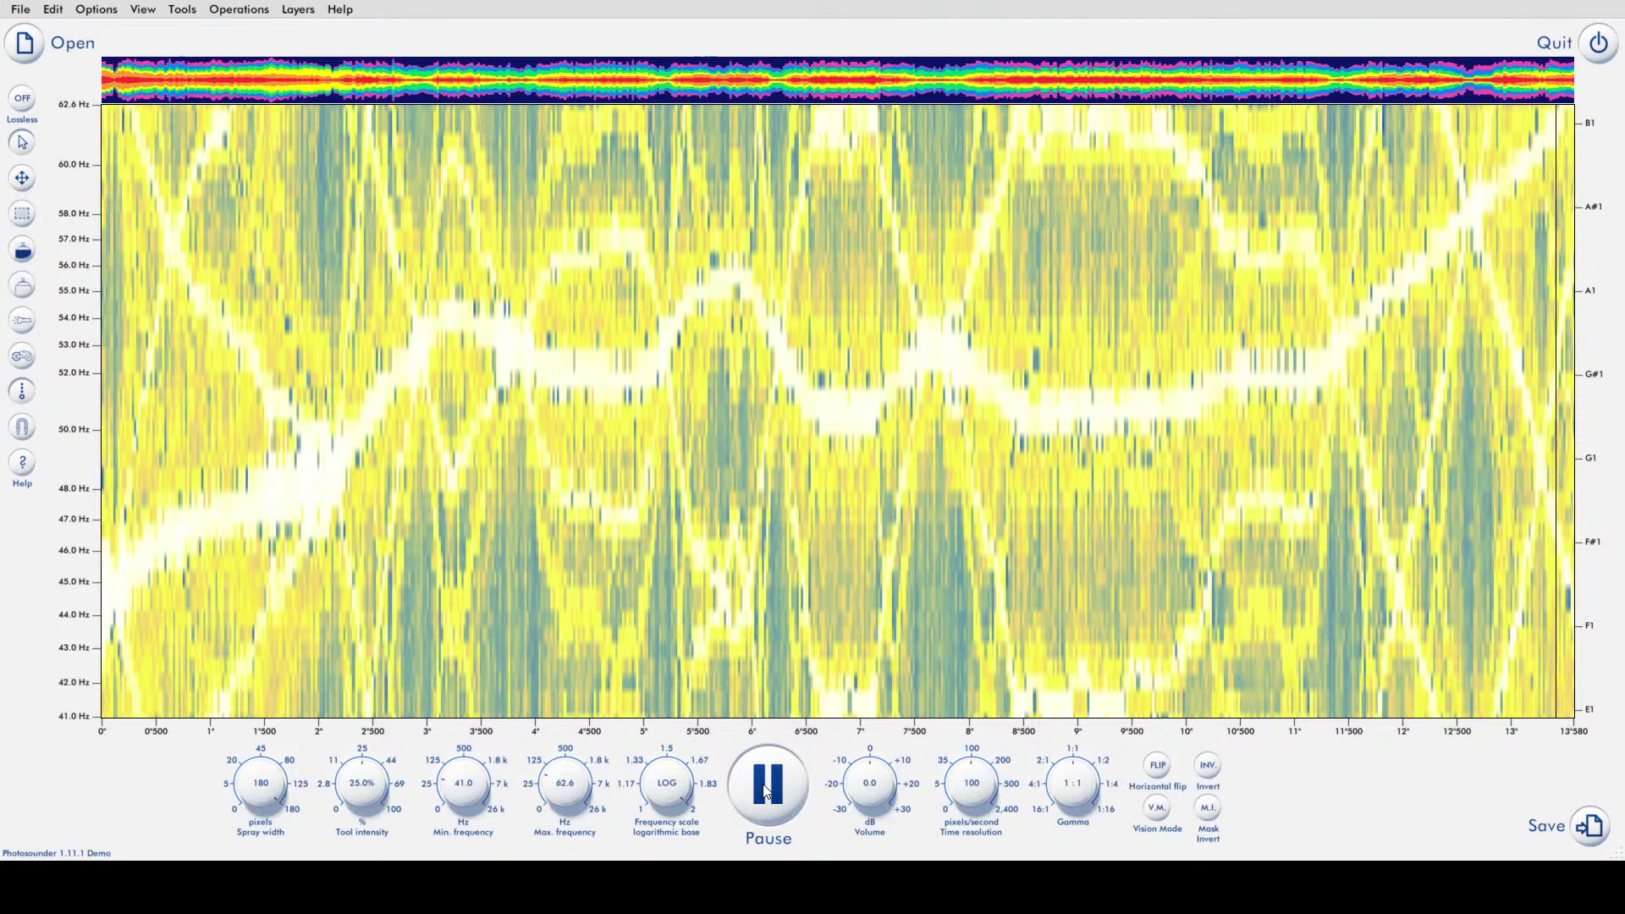
left_click(765, 791)
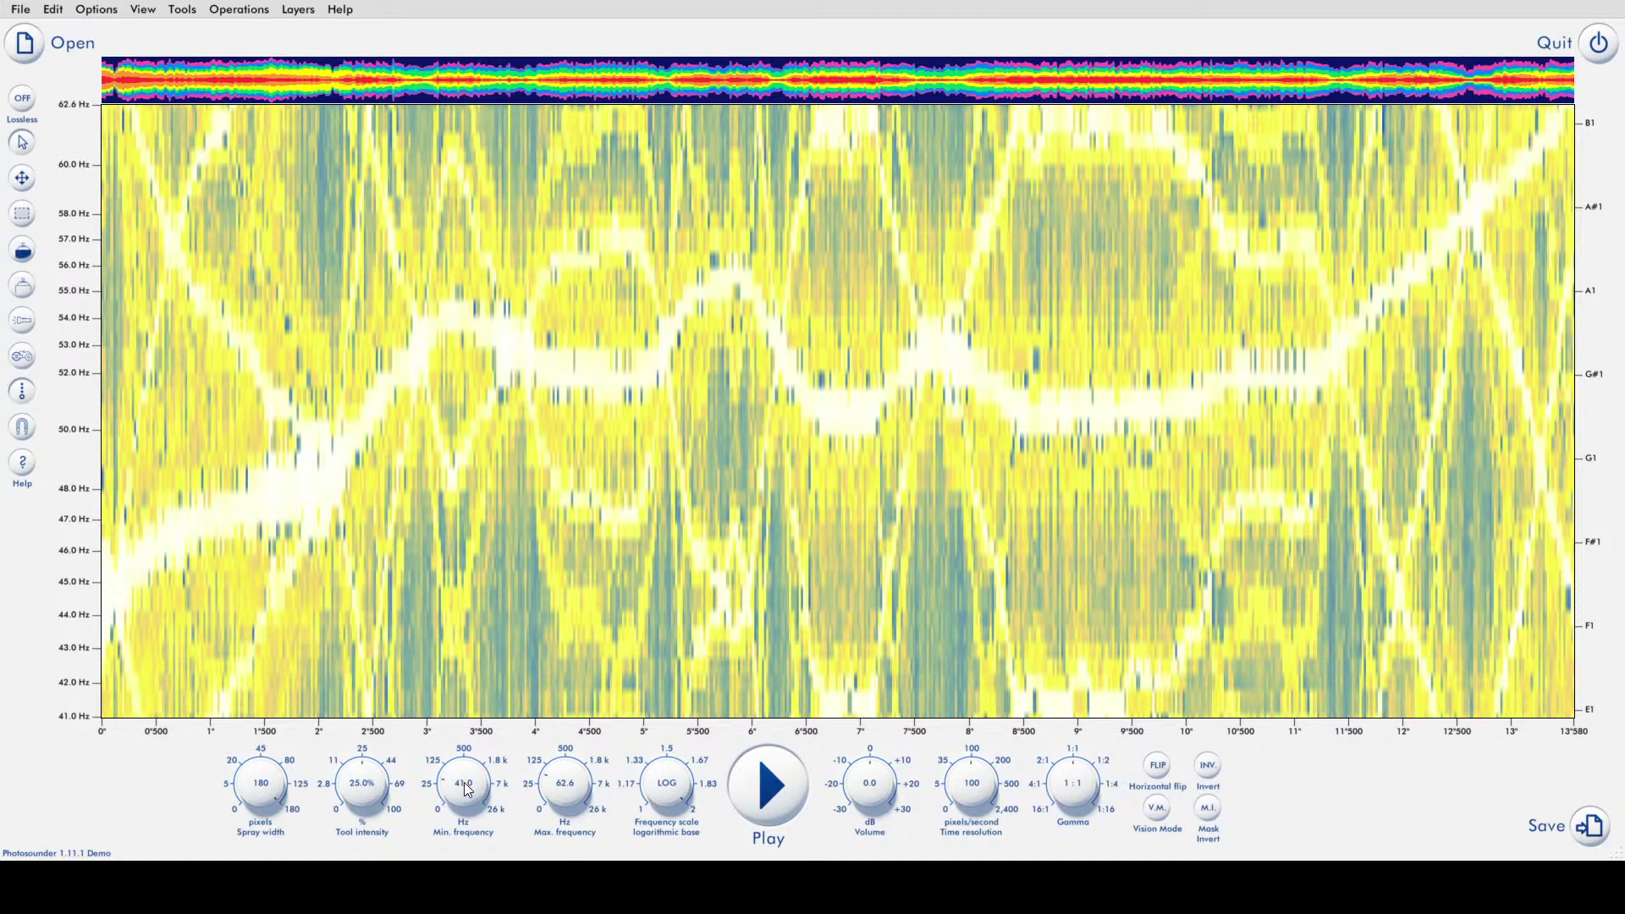
left_click_drag(468, 787, 472, 780)
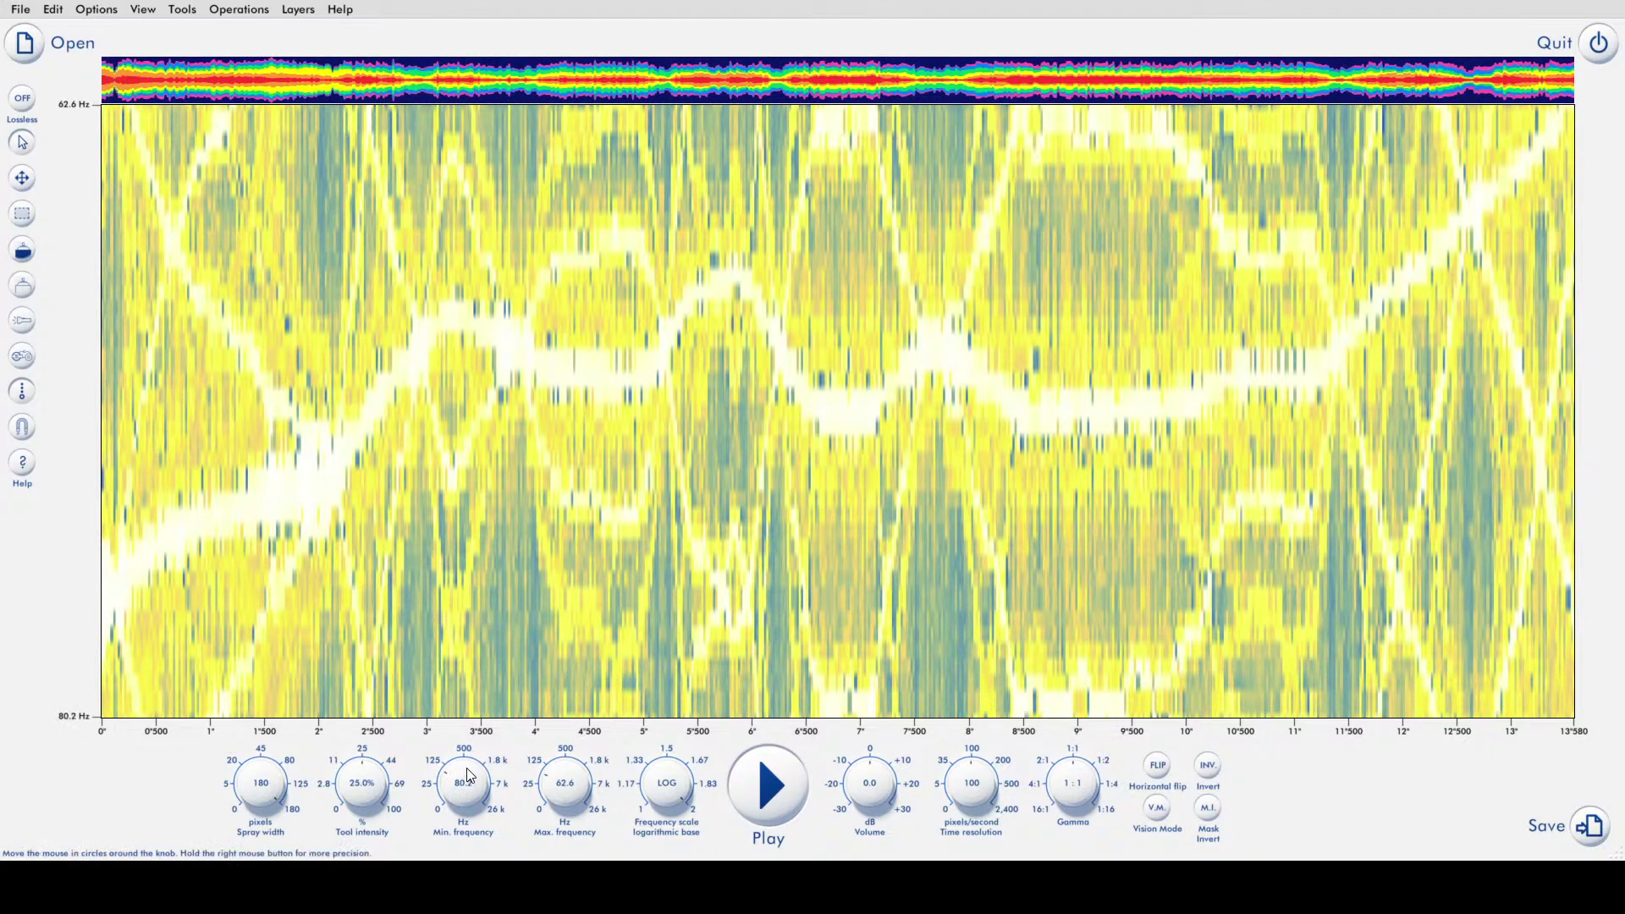
left_click_drag(576, 785, 574, 767)
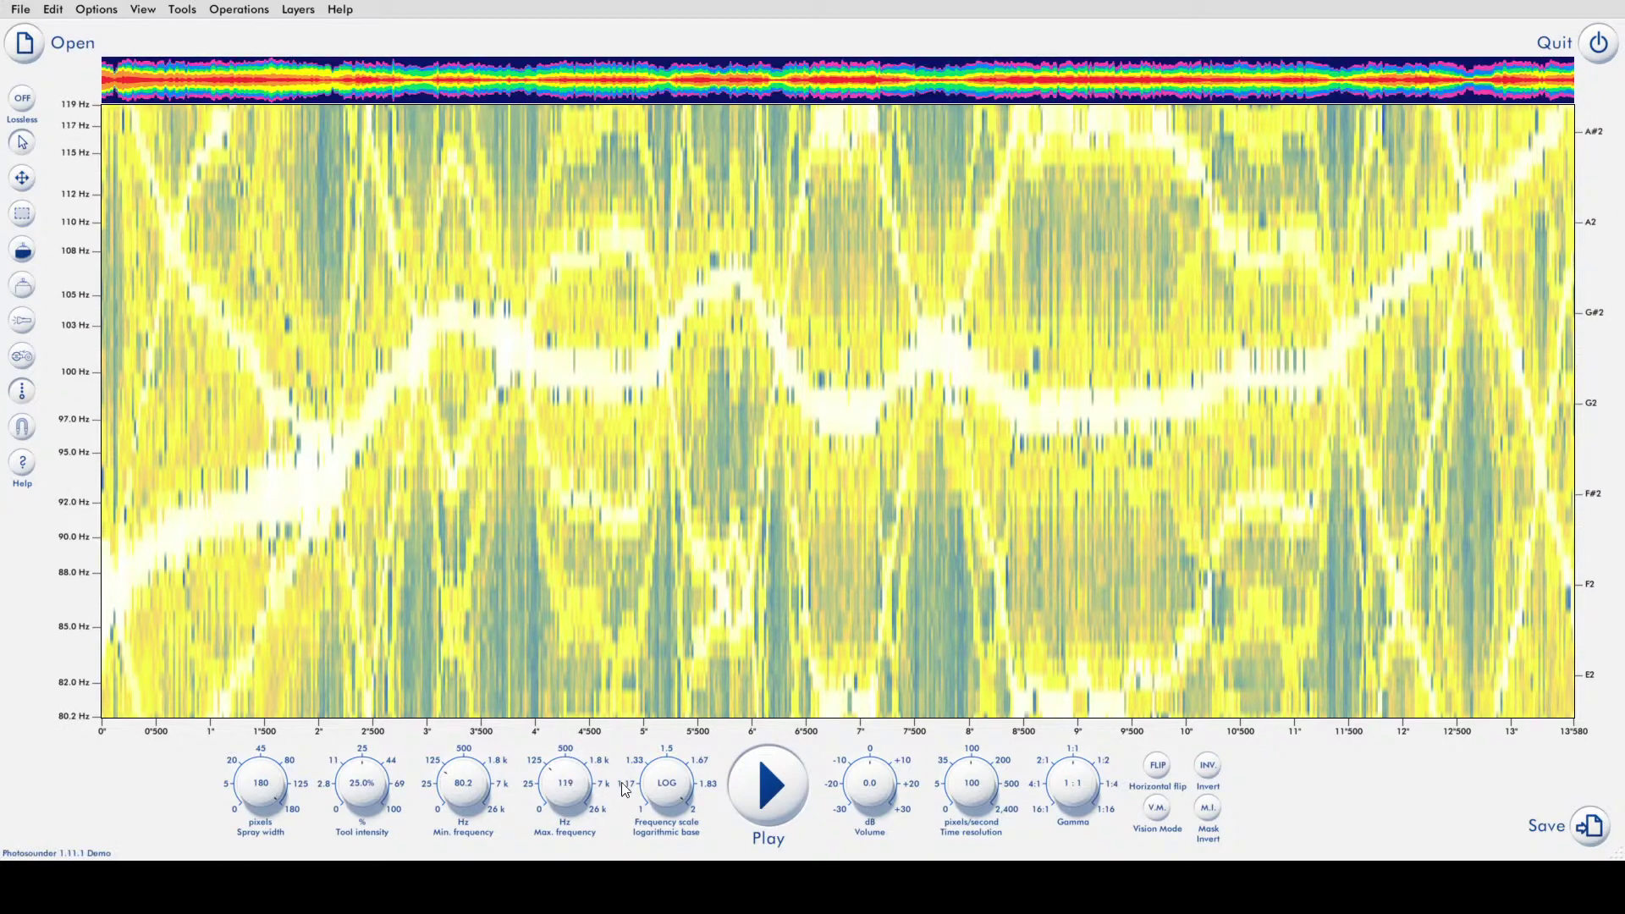
left_click(772, 792)
- Set the slice's frequency range to 164–244 Hz and play it, and repeat with the range set to 324–581 Hz
left_click_drag(472, 794, 575, 771)
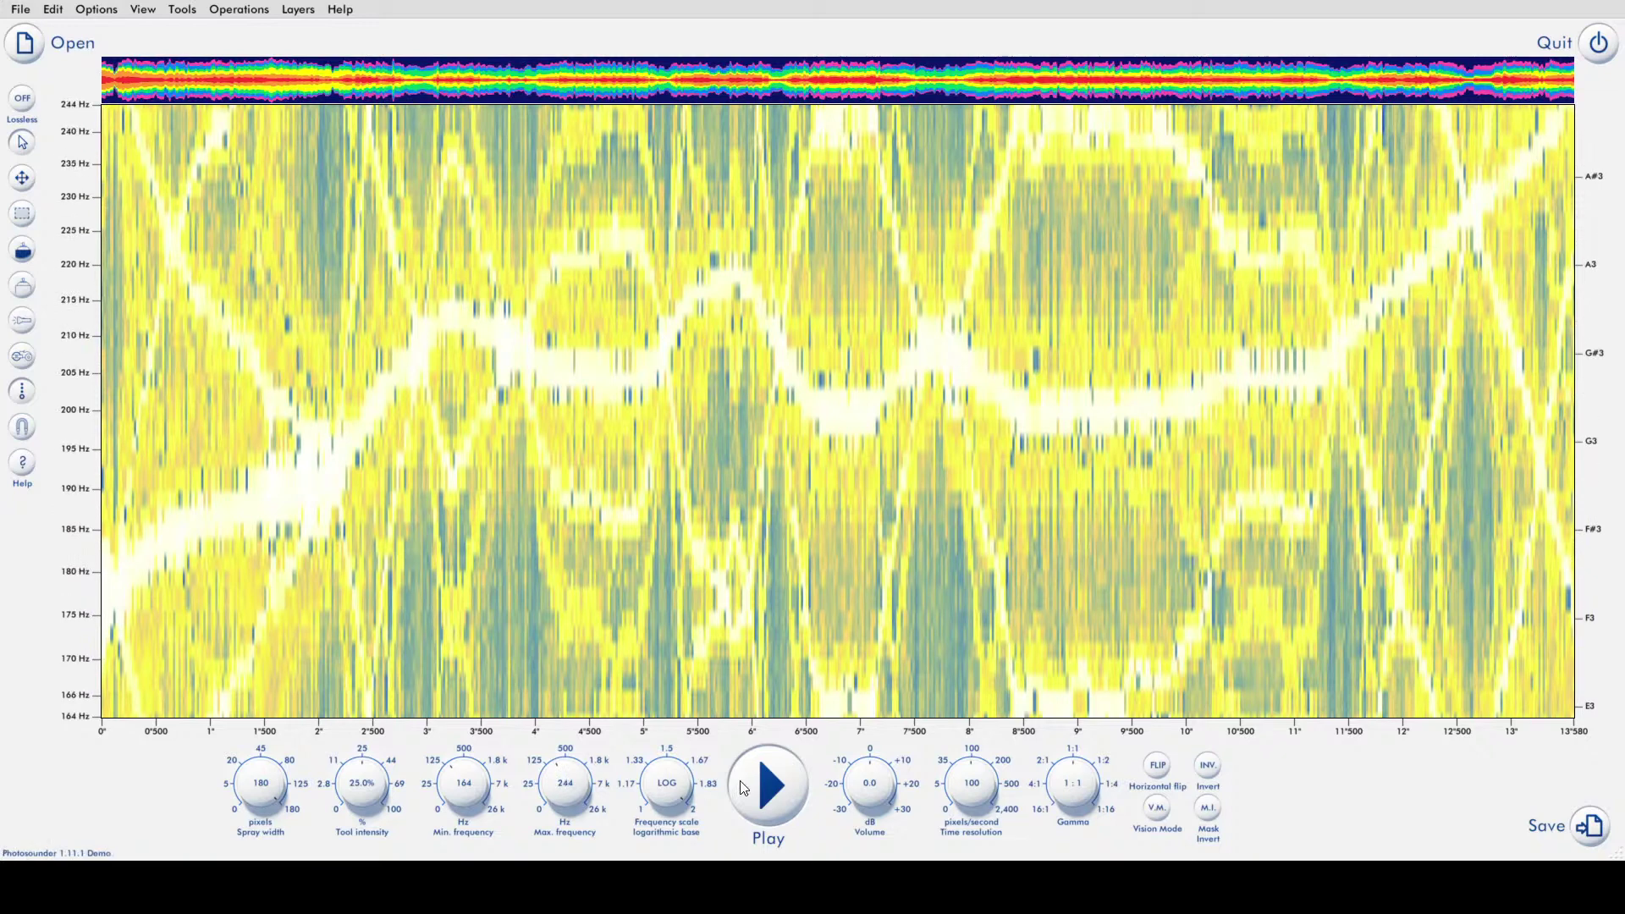
left_click(770, 786)
left_click_drag(472, 788, 475, 778)
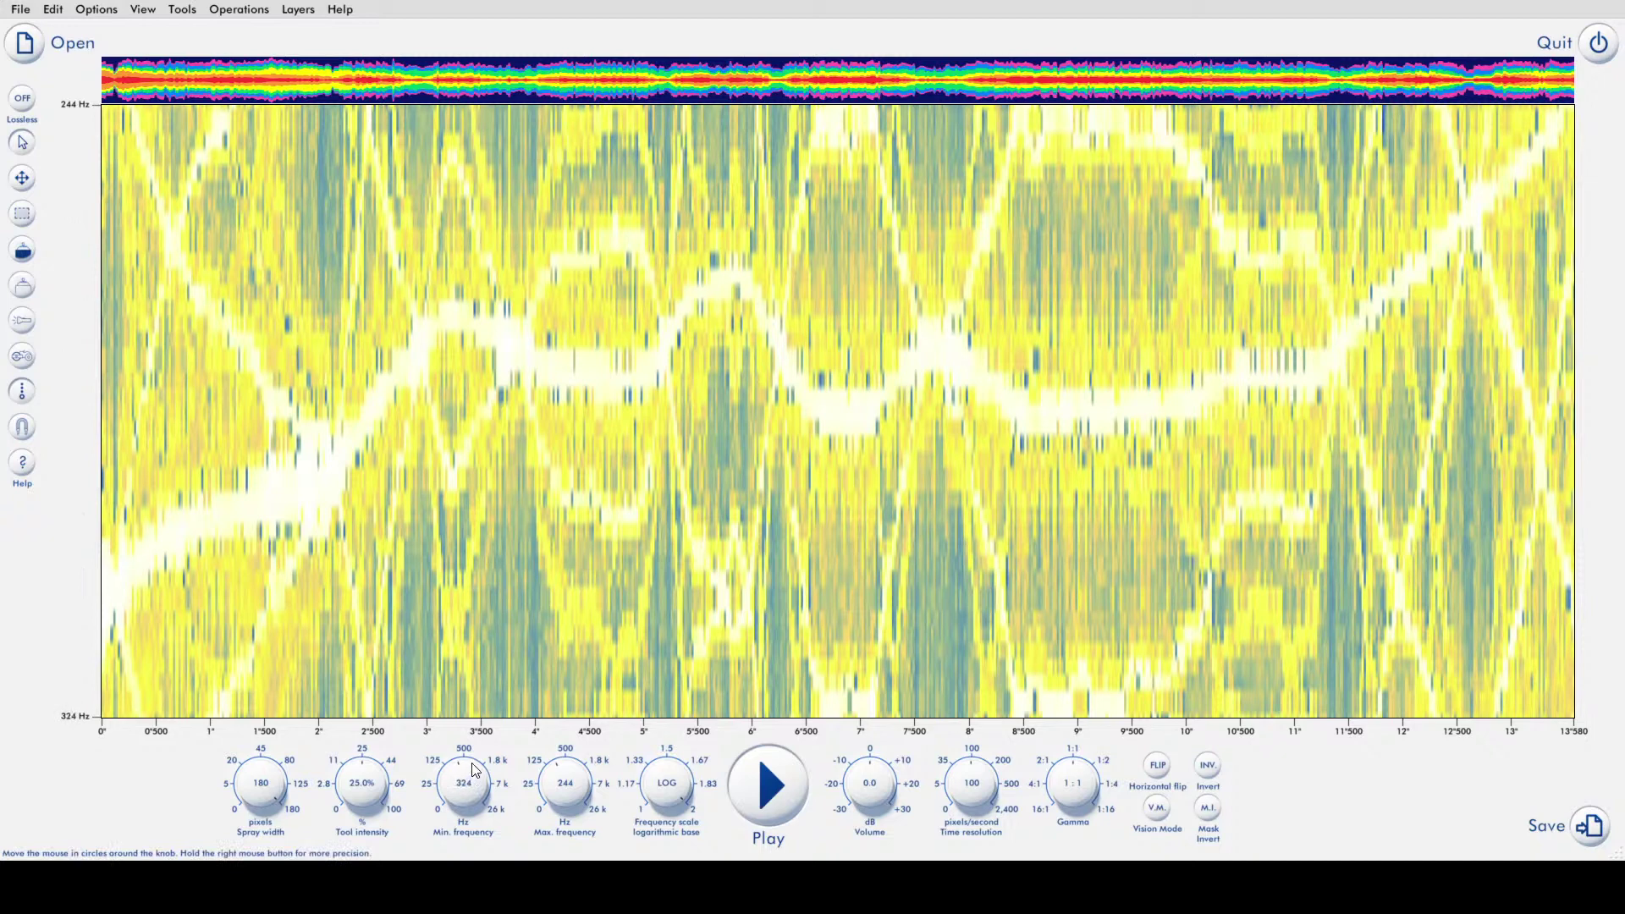
mouse_move(574, 798)
left_mouse_down()
mouse_move(580, 766)
mouse_move(579, 784)
left_mouse_up()
left_click(766, 793)
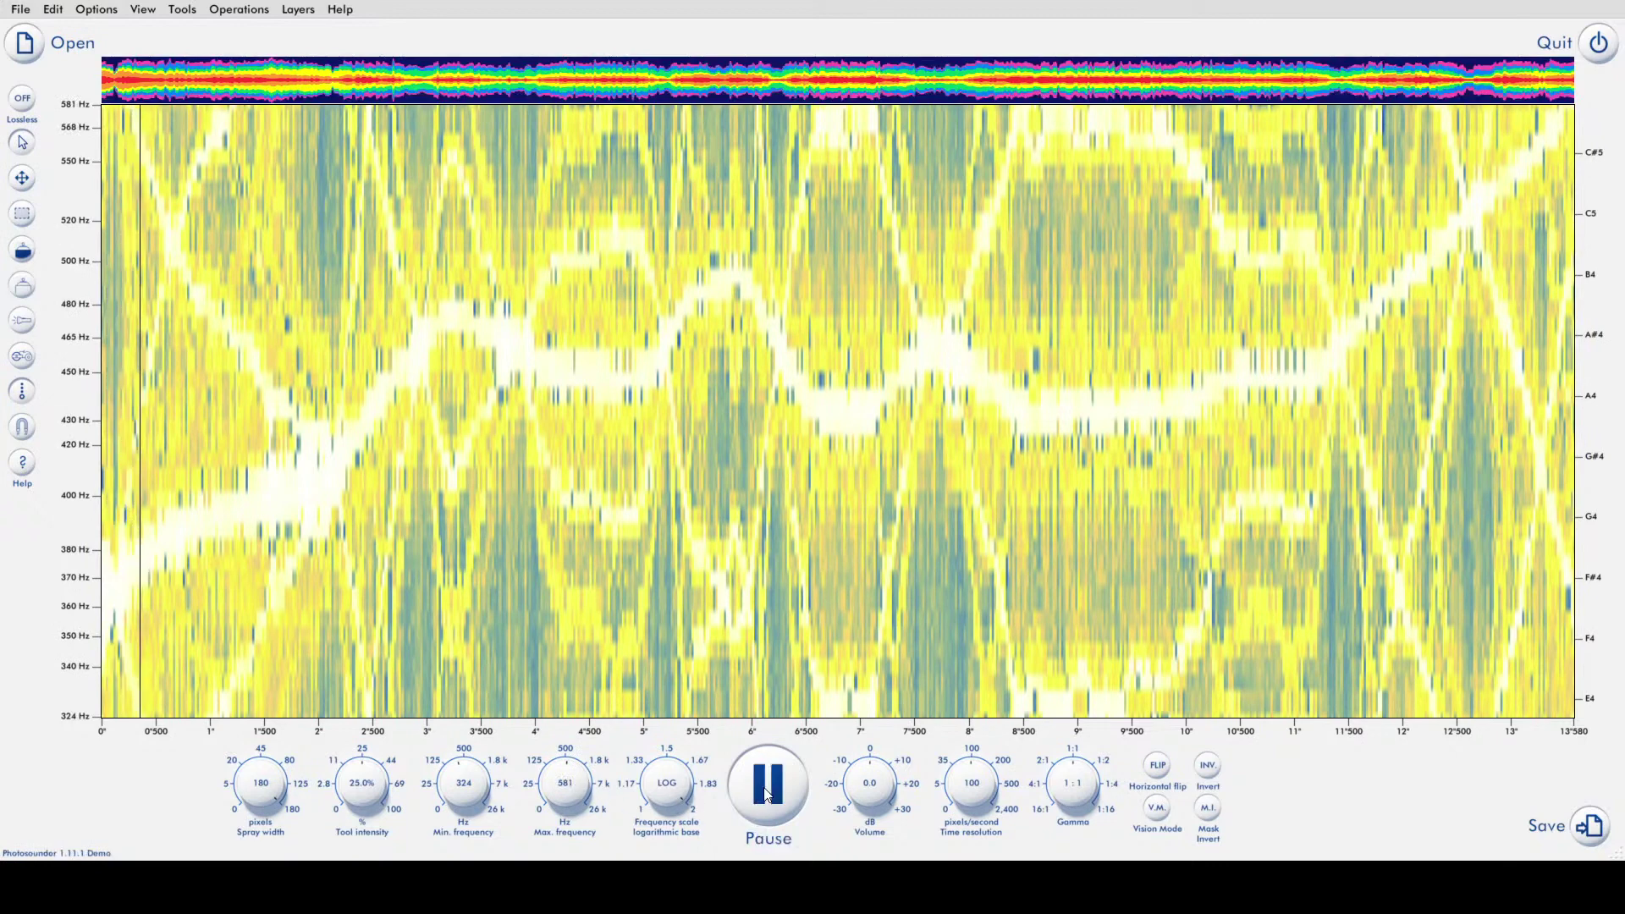